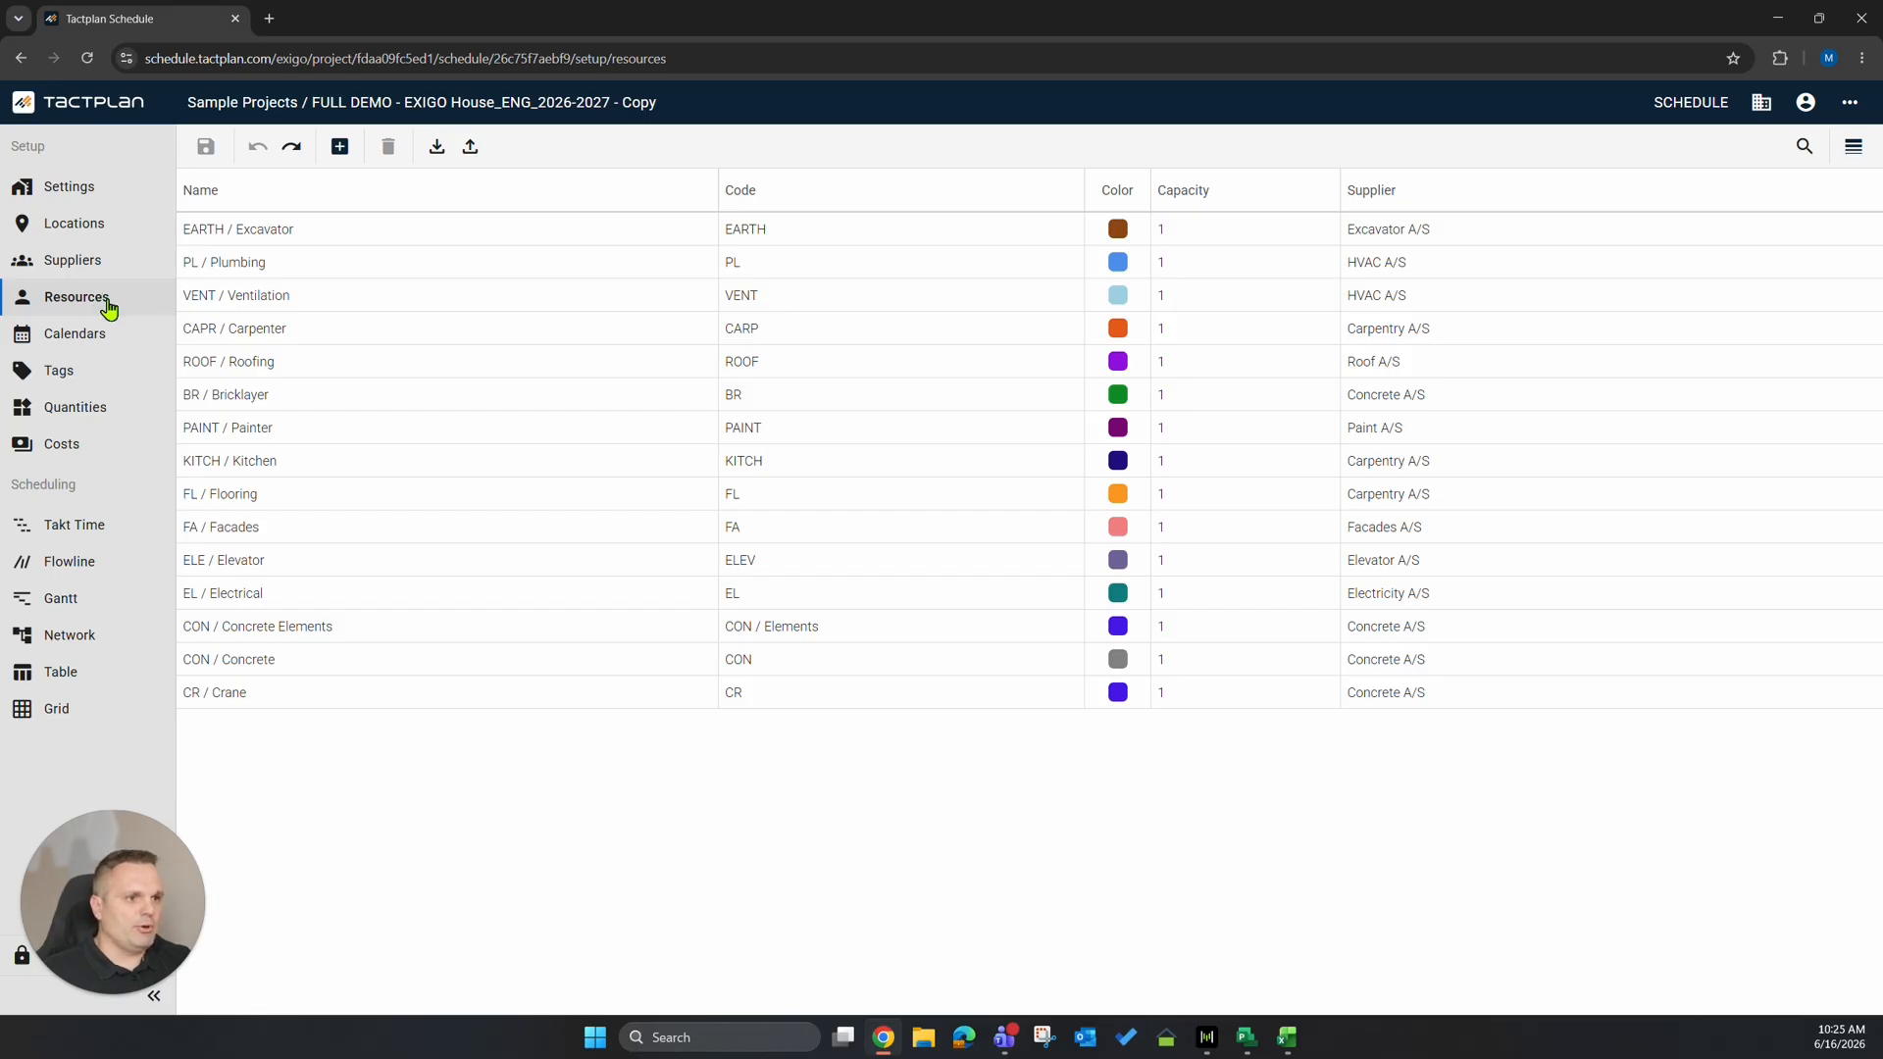
# Switch to Microsoft Project, review the installation tasks by floor in the Gantt schedule, and return to Tactplan.
pyautogui.hotkey('alt', 'Tab')
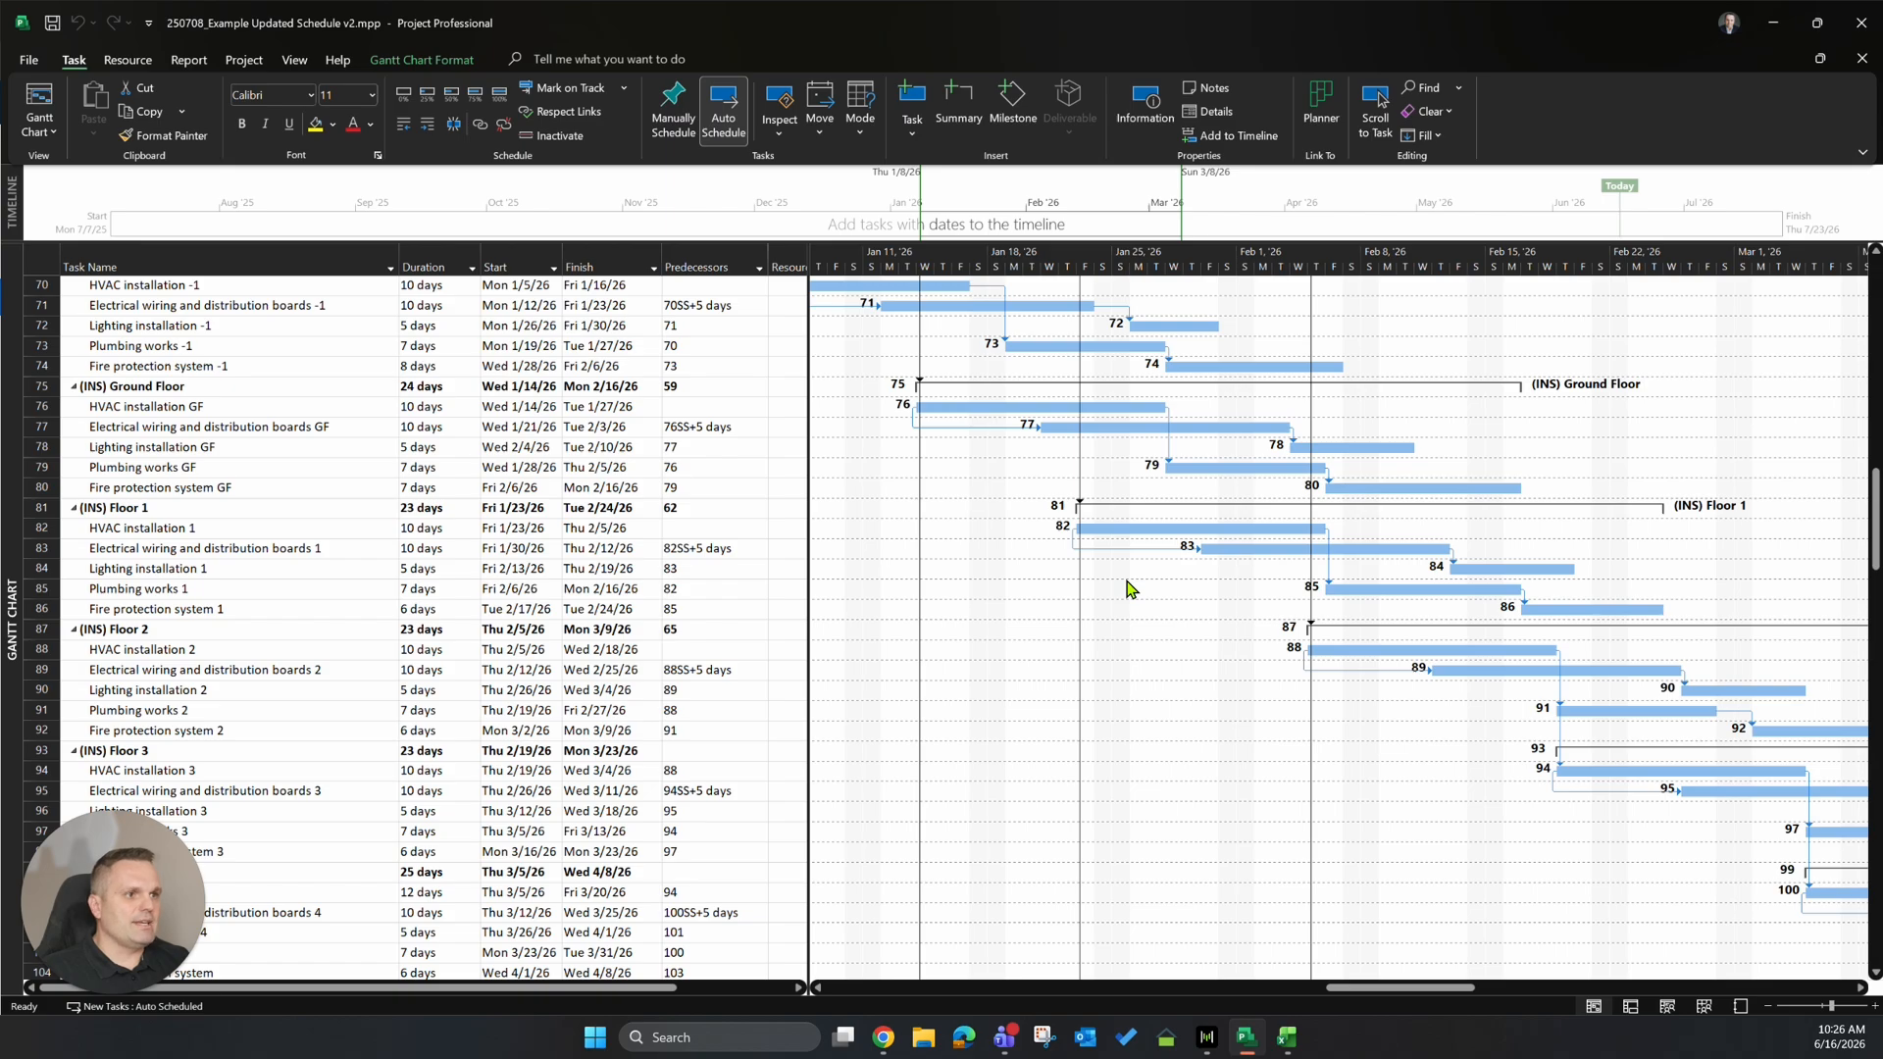
pyautogui.scroll(-4, 1125, 589)
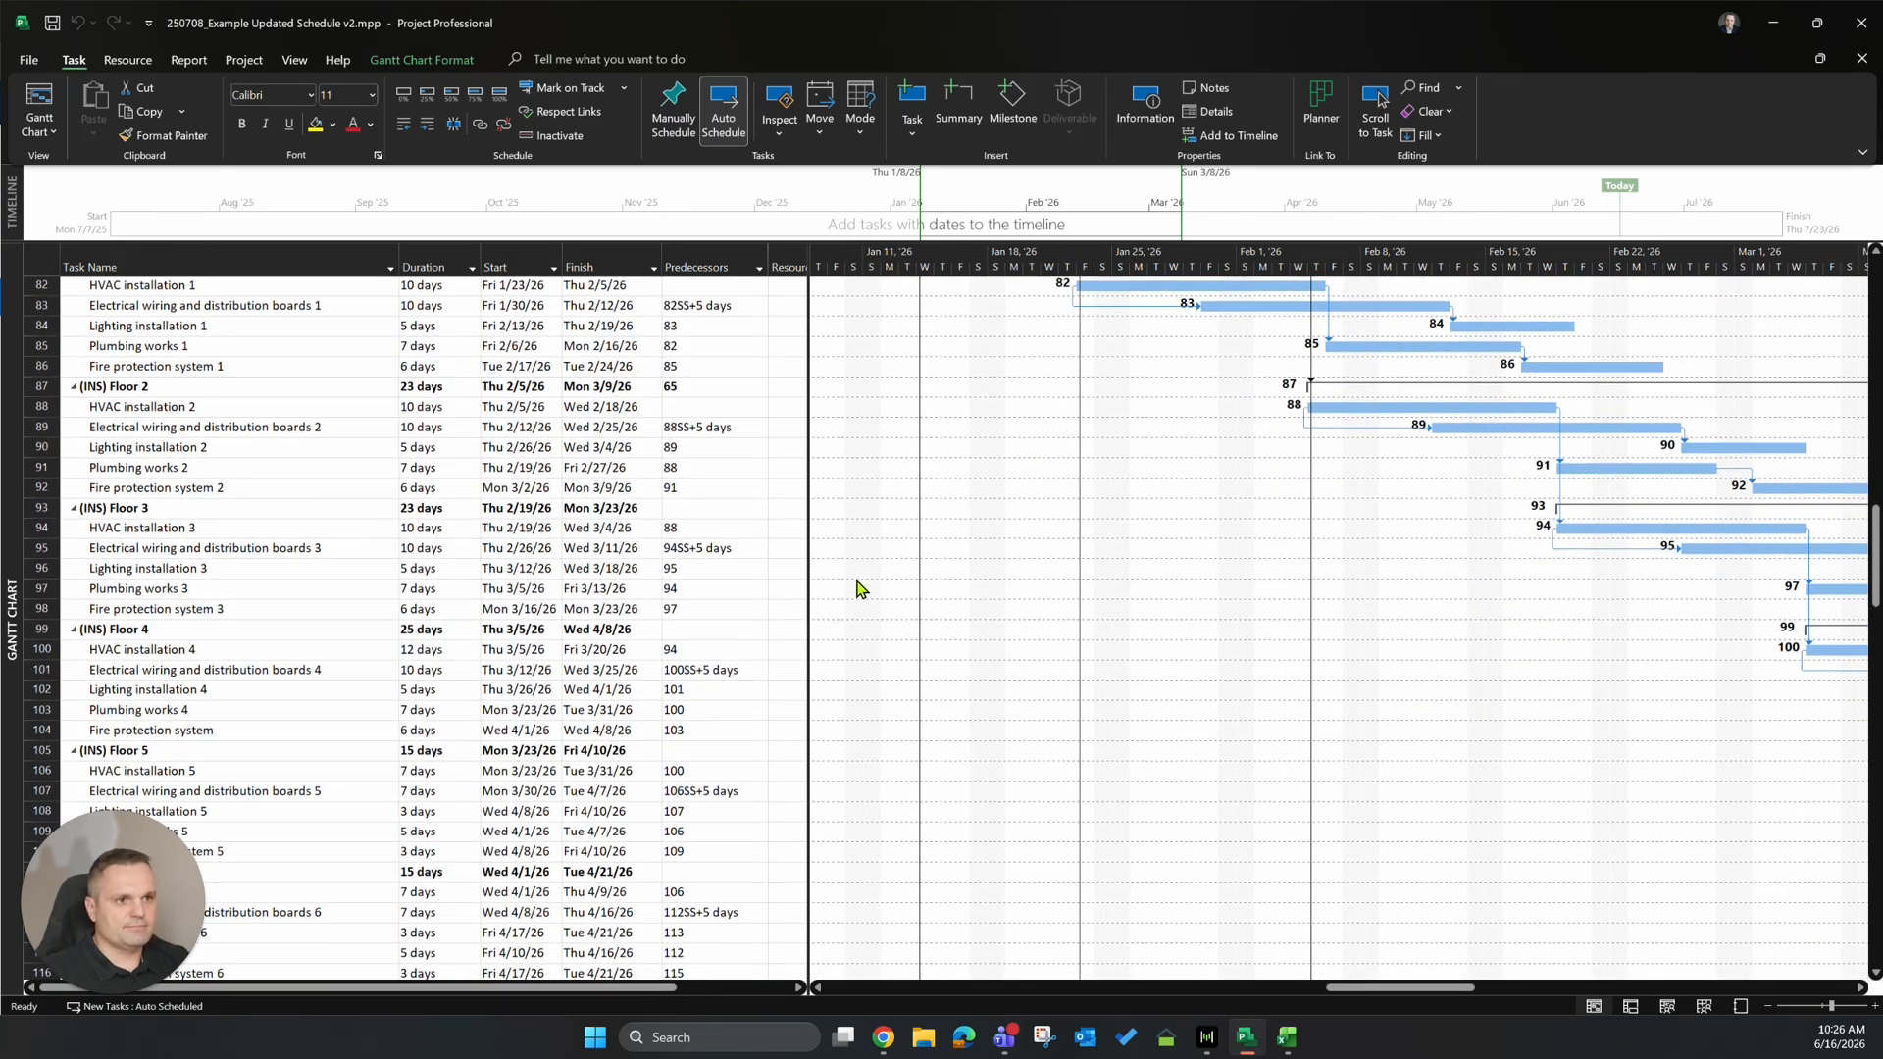
pyautogui.hotkey('alt', 'Tab')
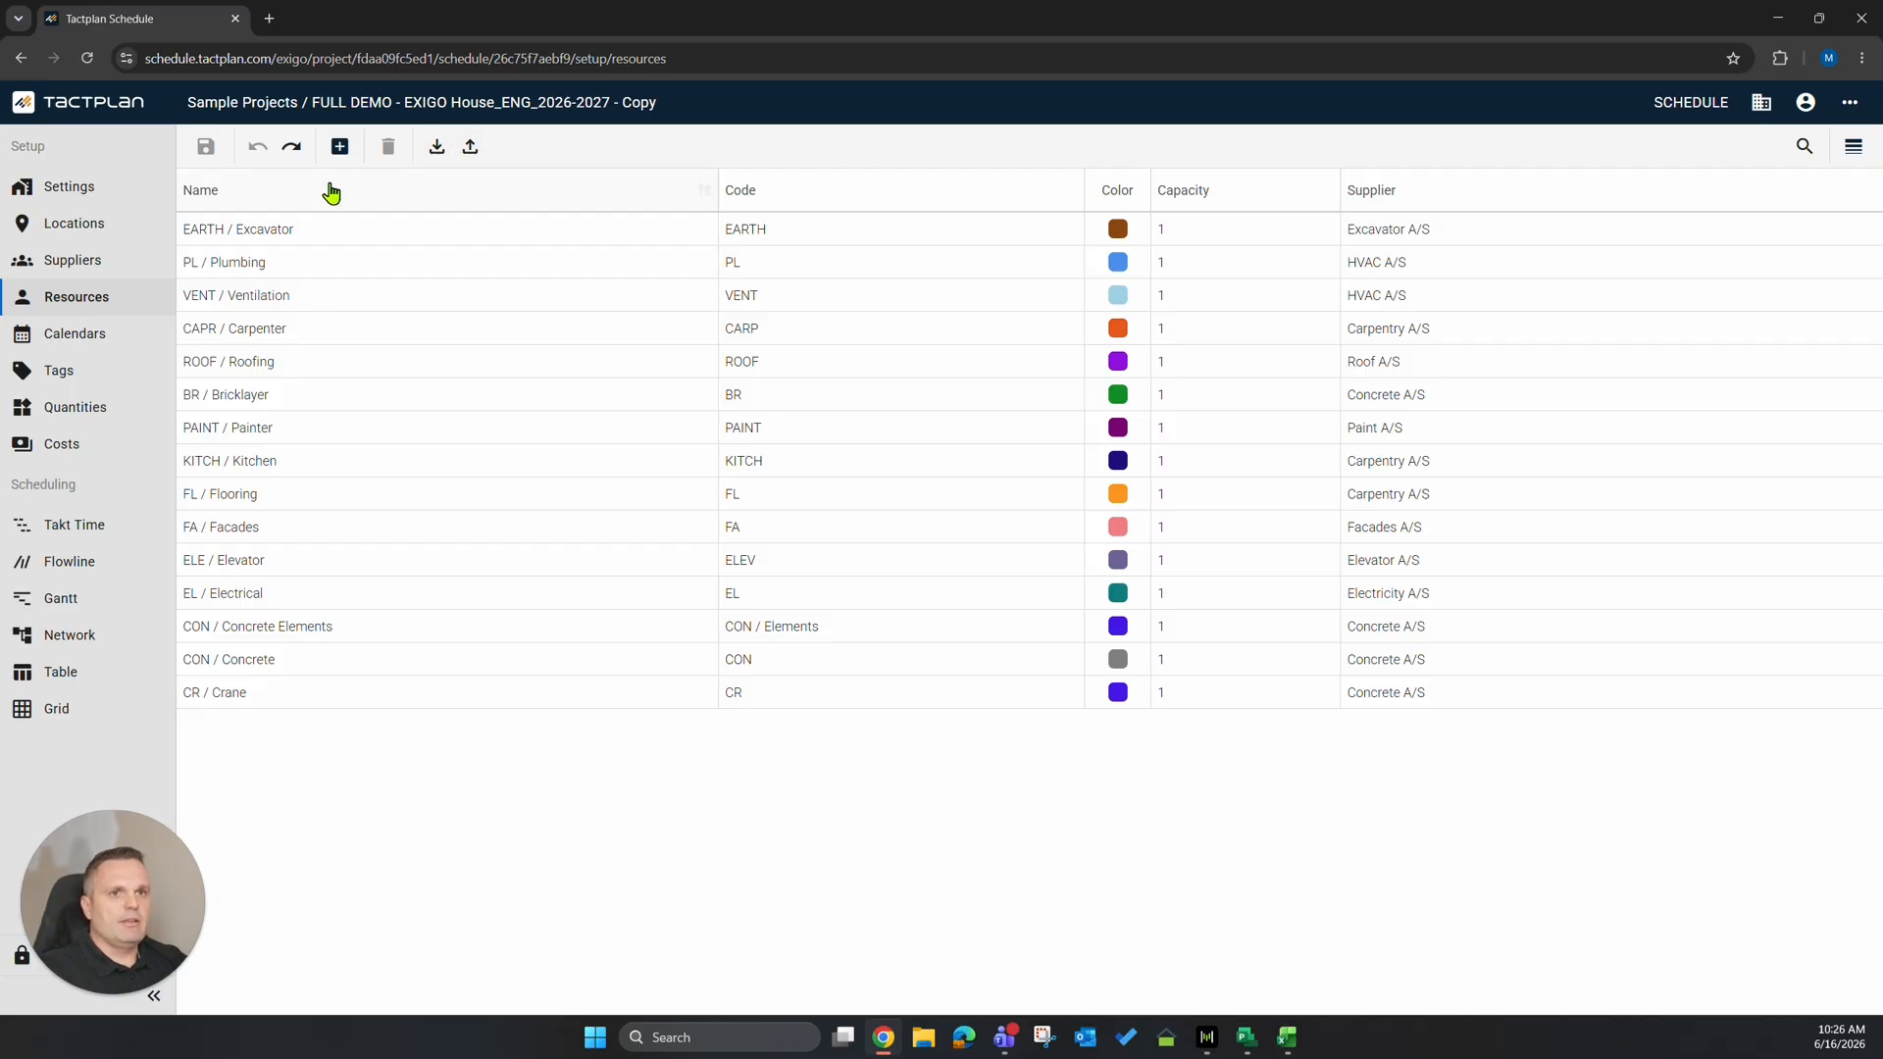
# Look through the Locations, Resources, Calendars, Tags and Grid pages and return to the resource list.
pyautogui.click(117, 233)
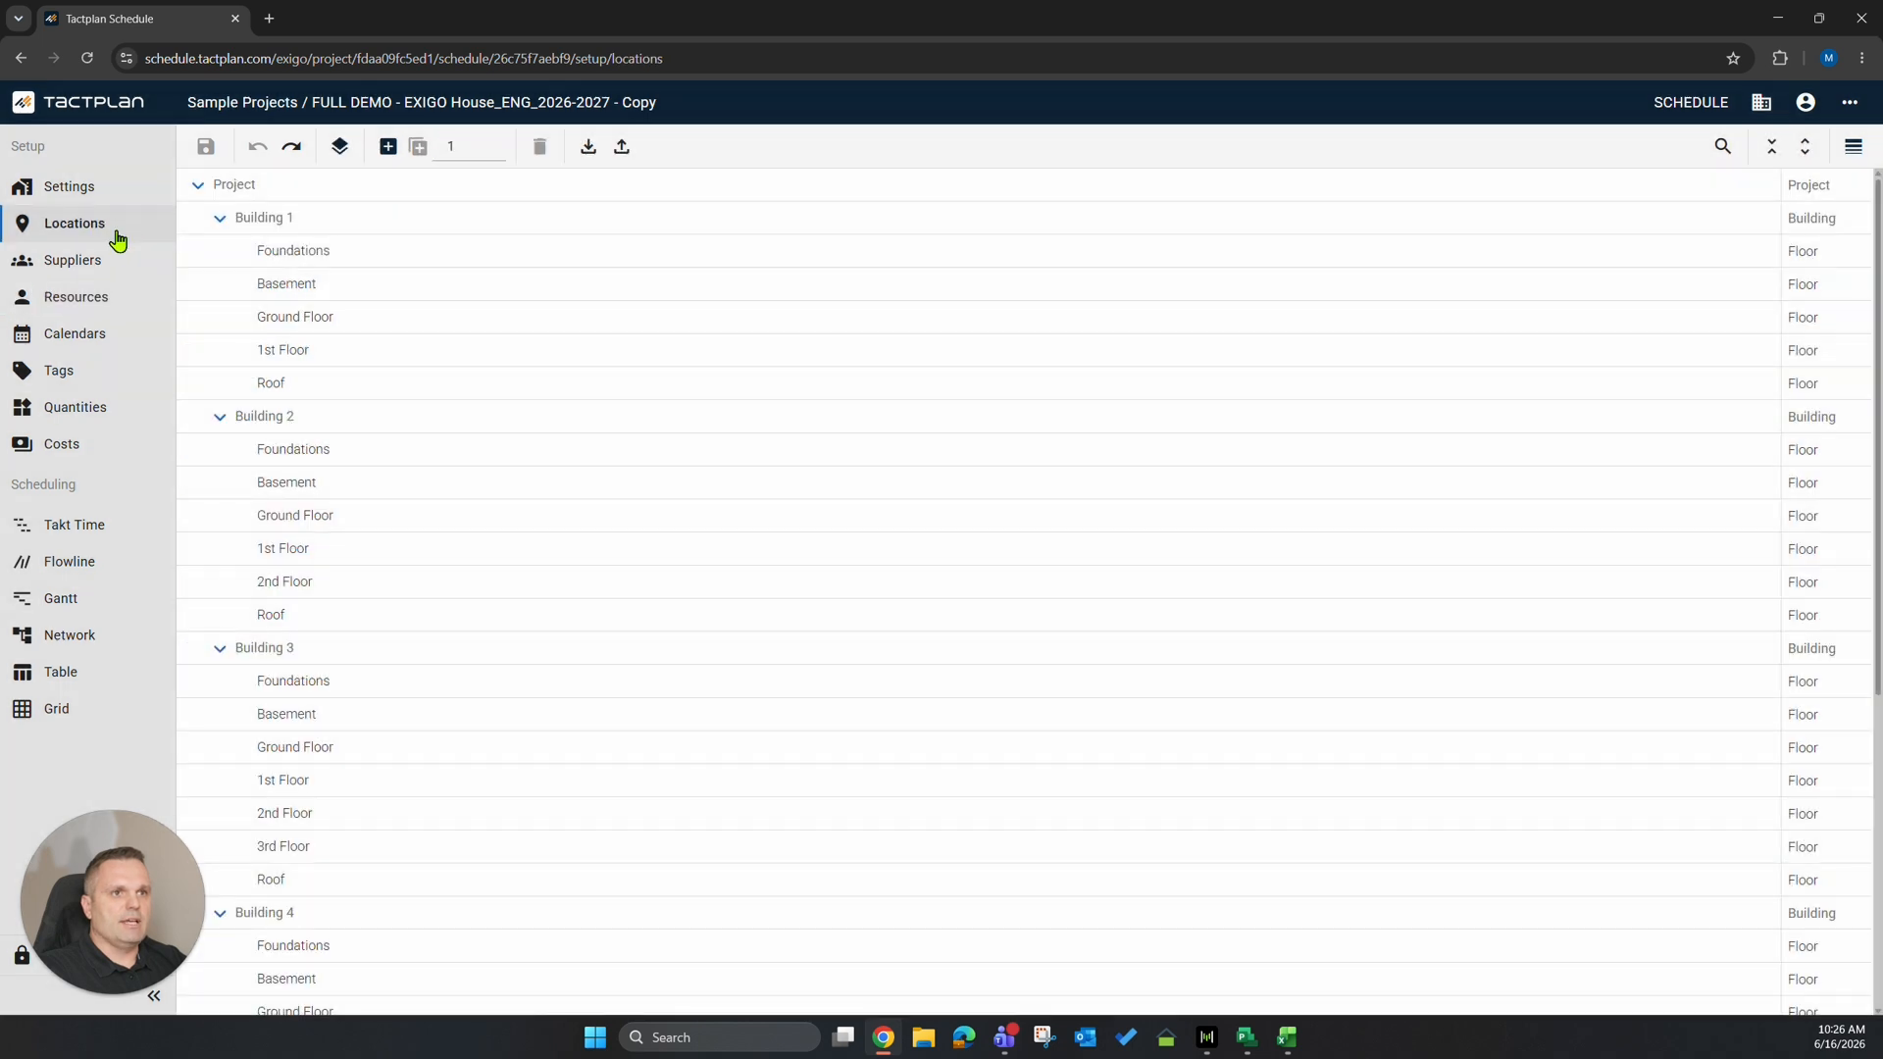
pyautogui.click(105, 297)
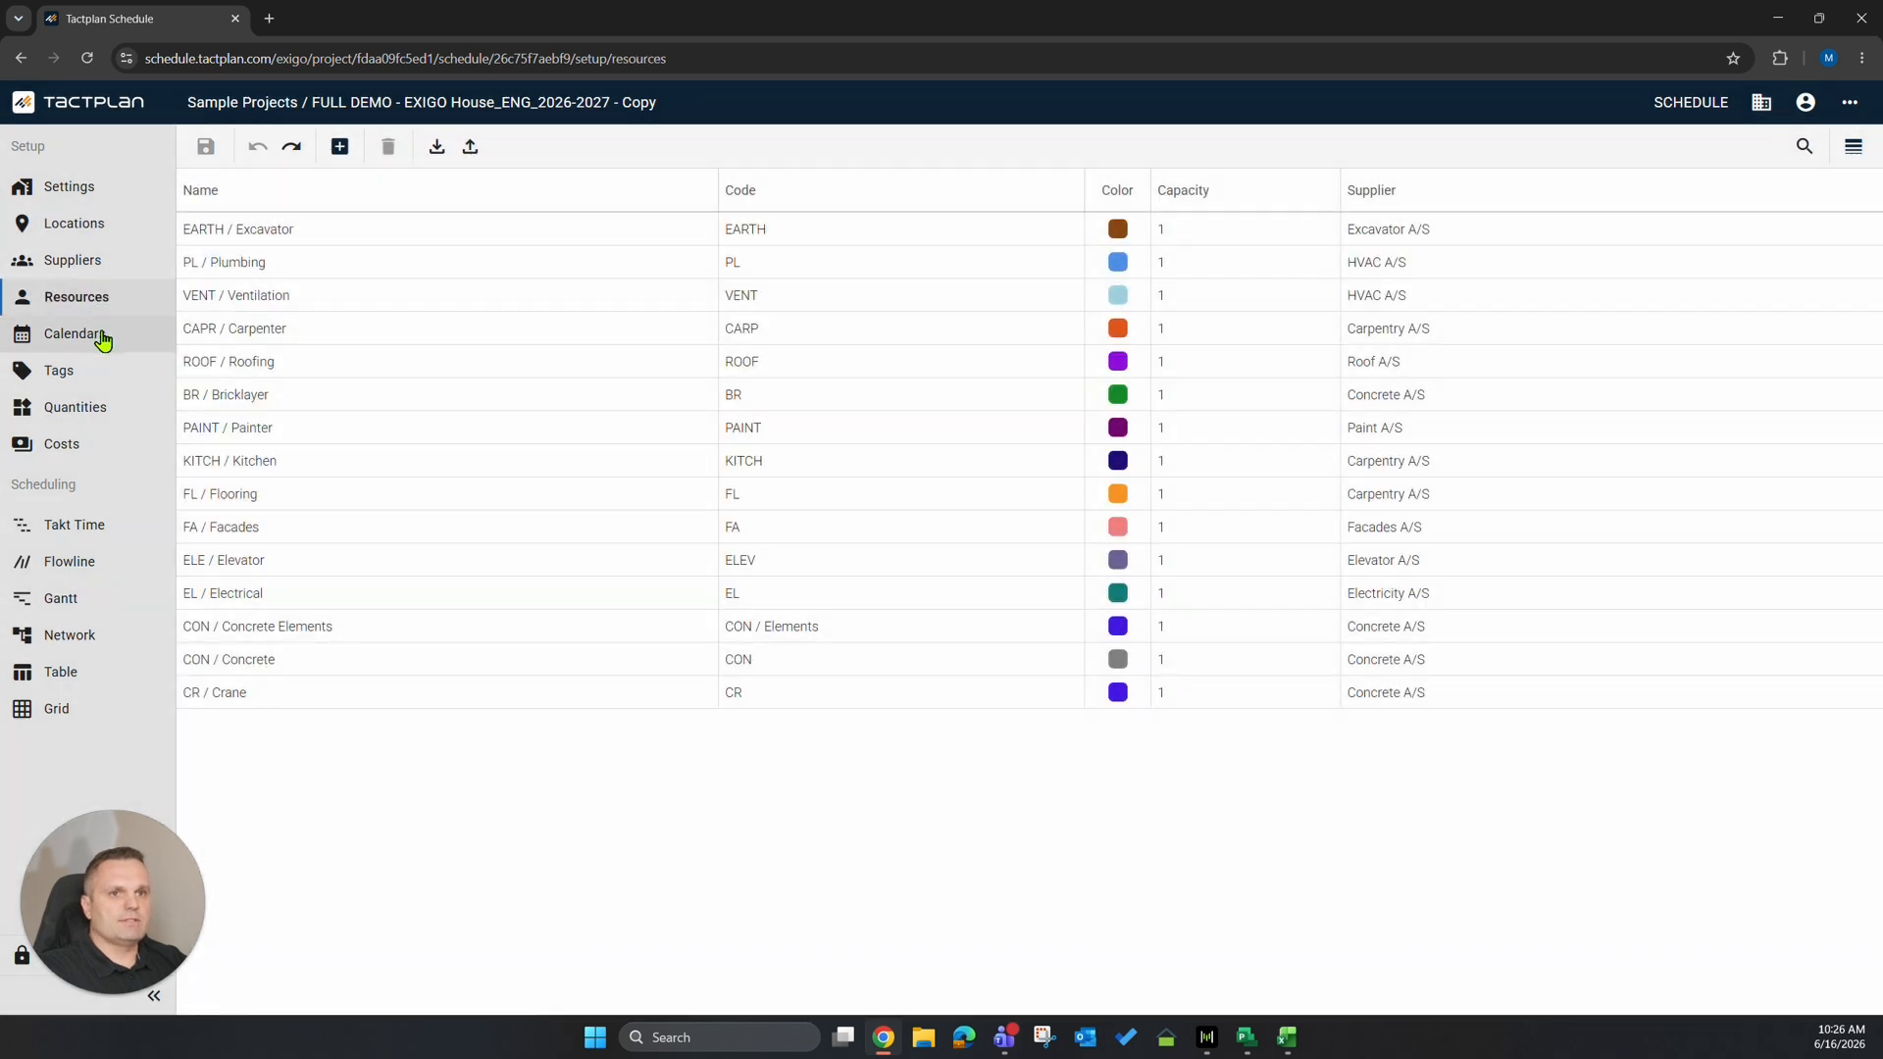
pyautogui.click(101, 334)
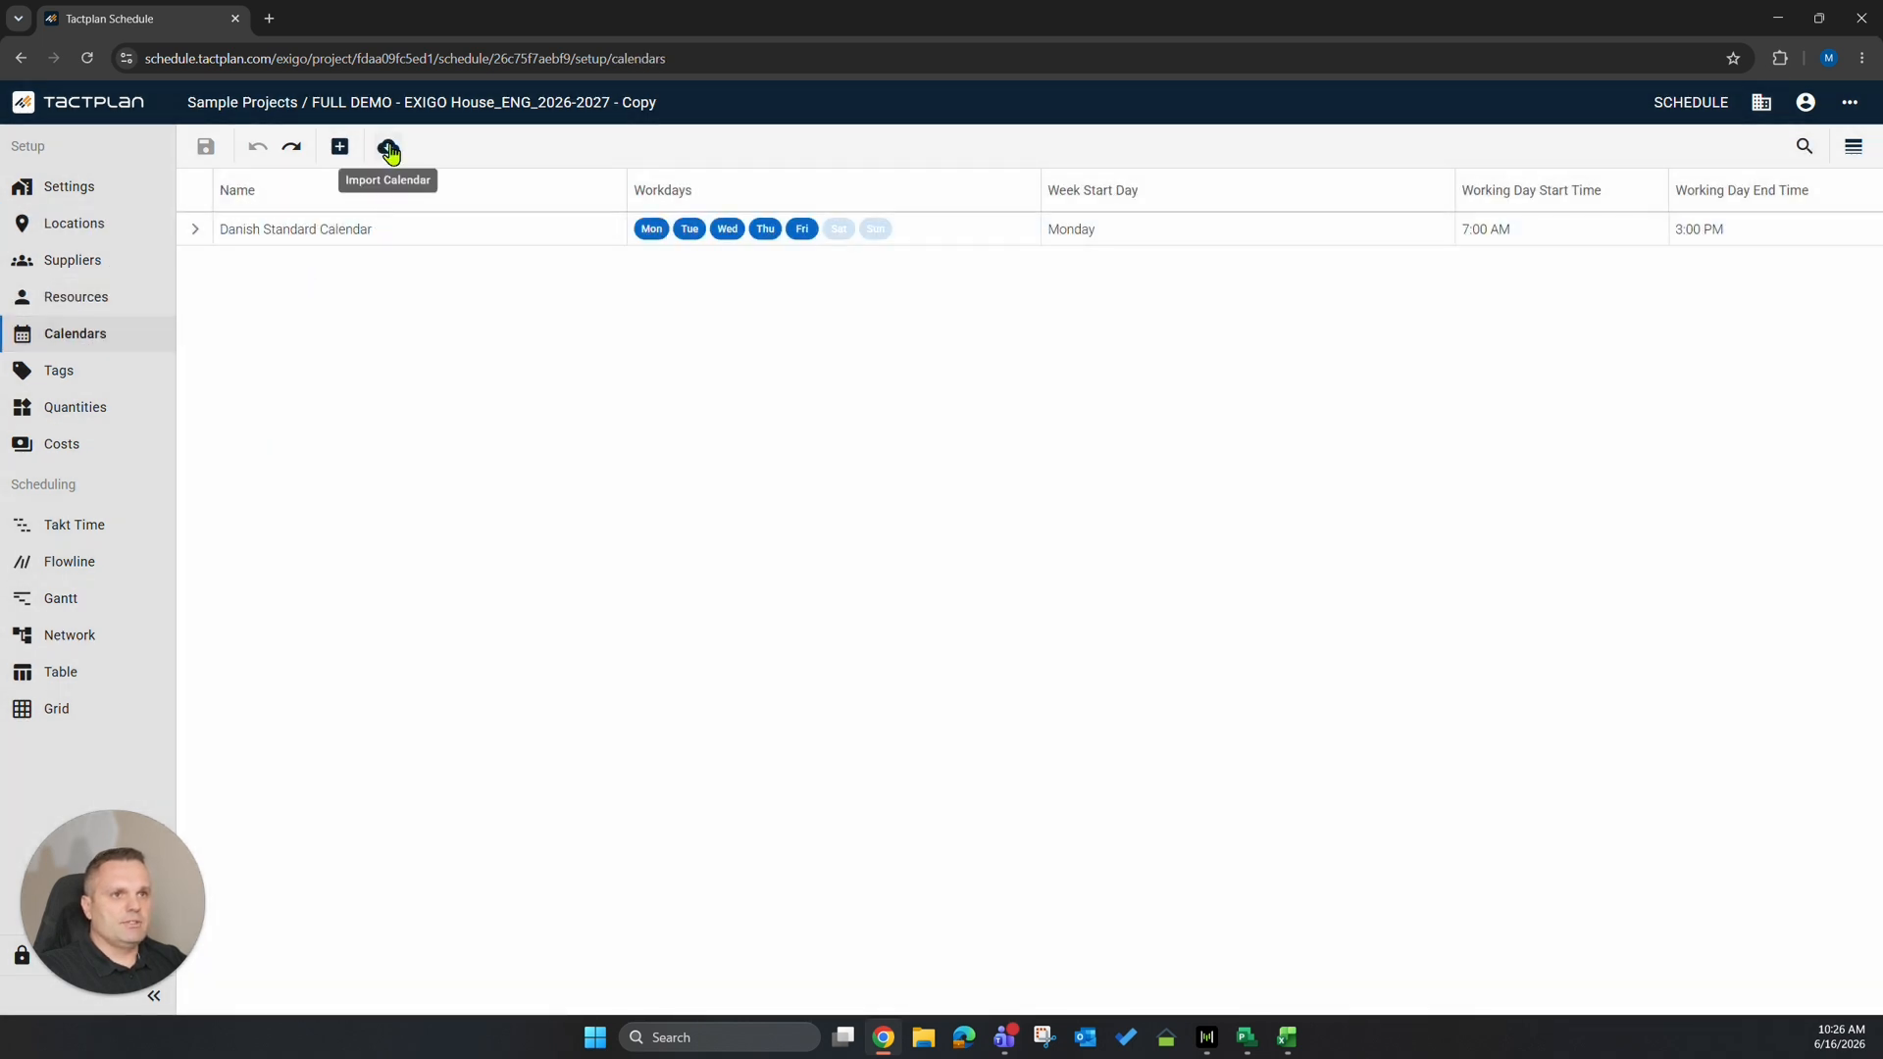
pyautogui.click(93, 372)
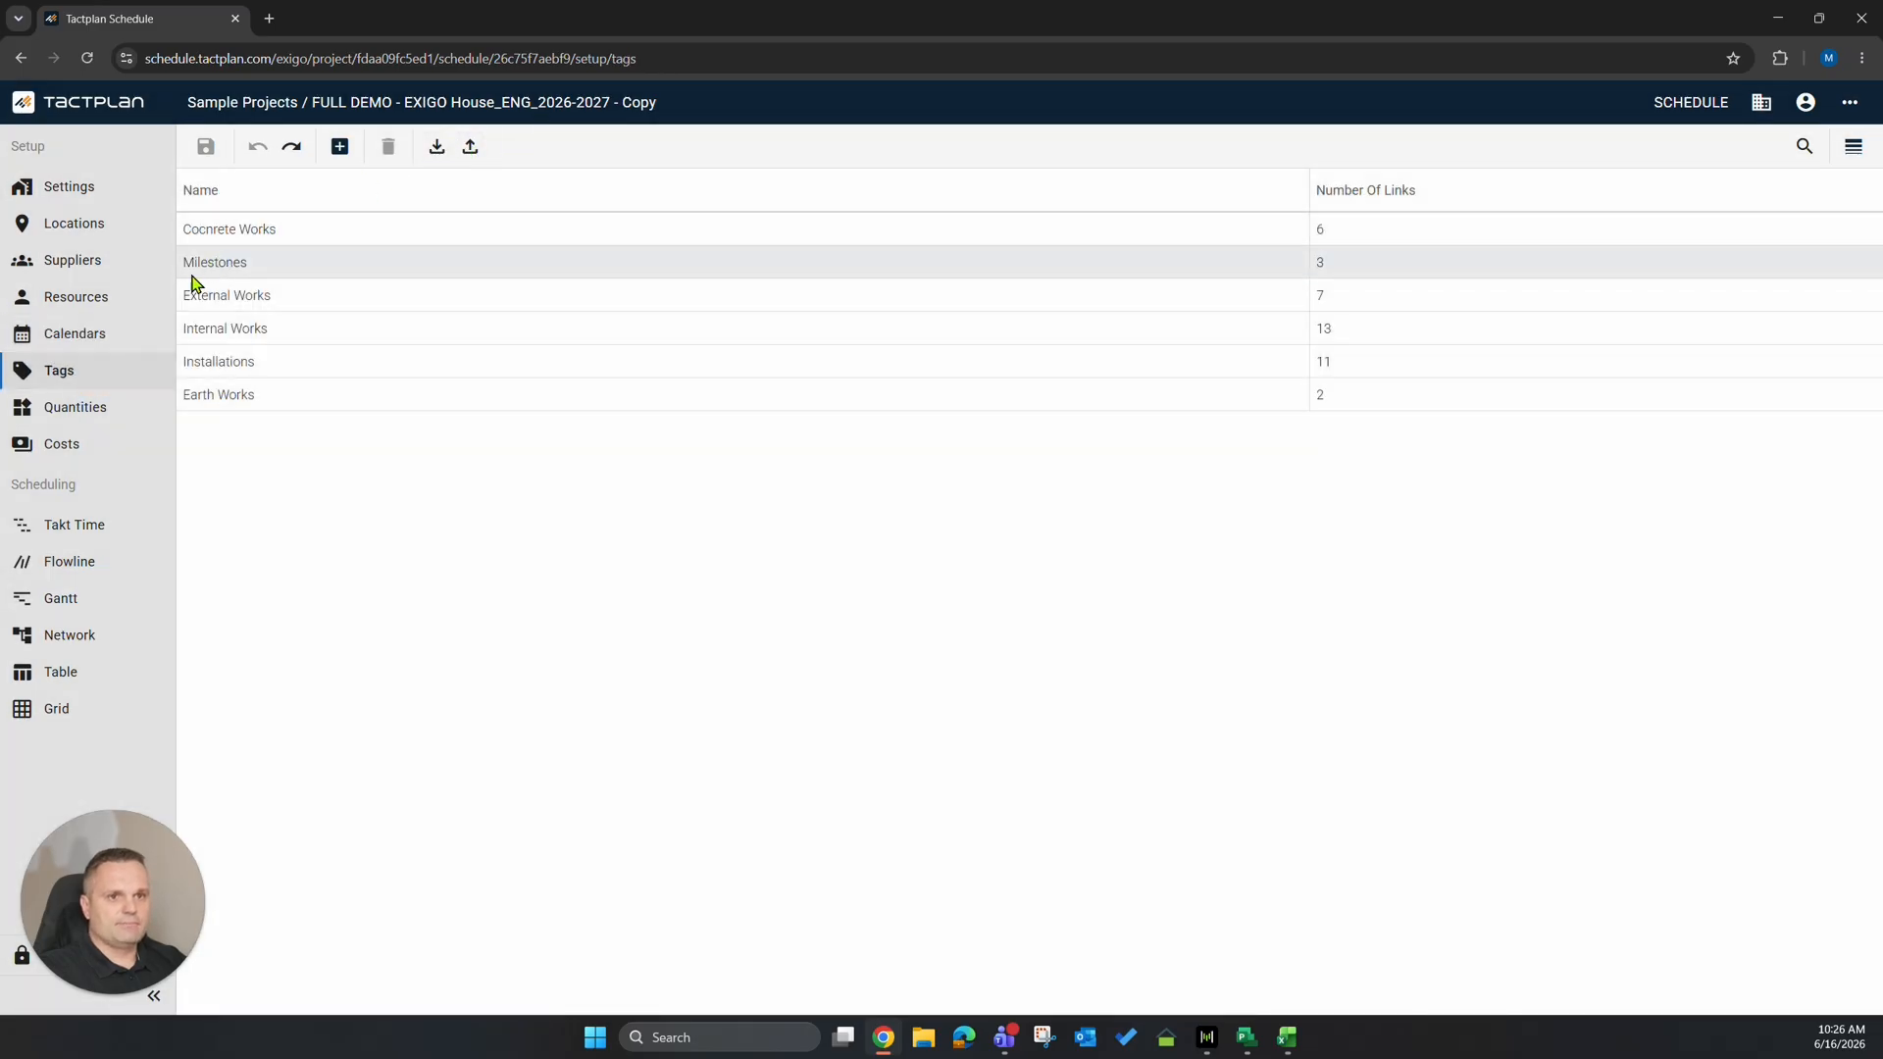
pyautogui.click(80, 710)
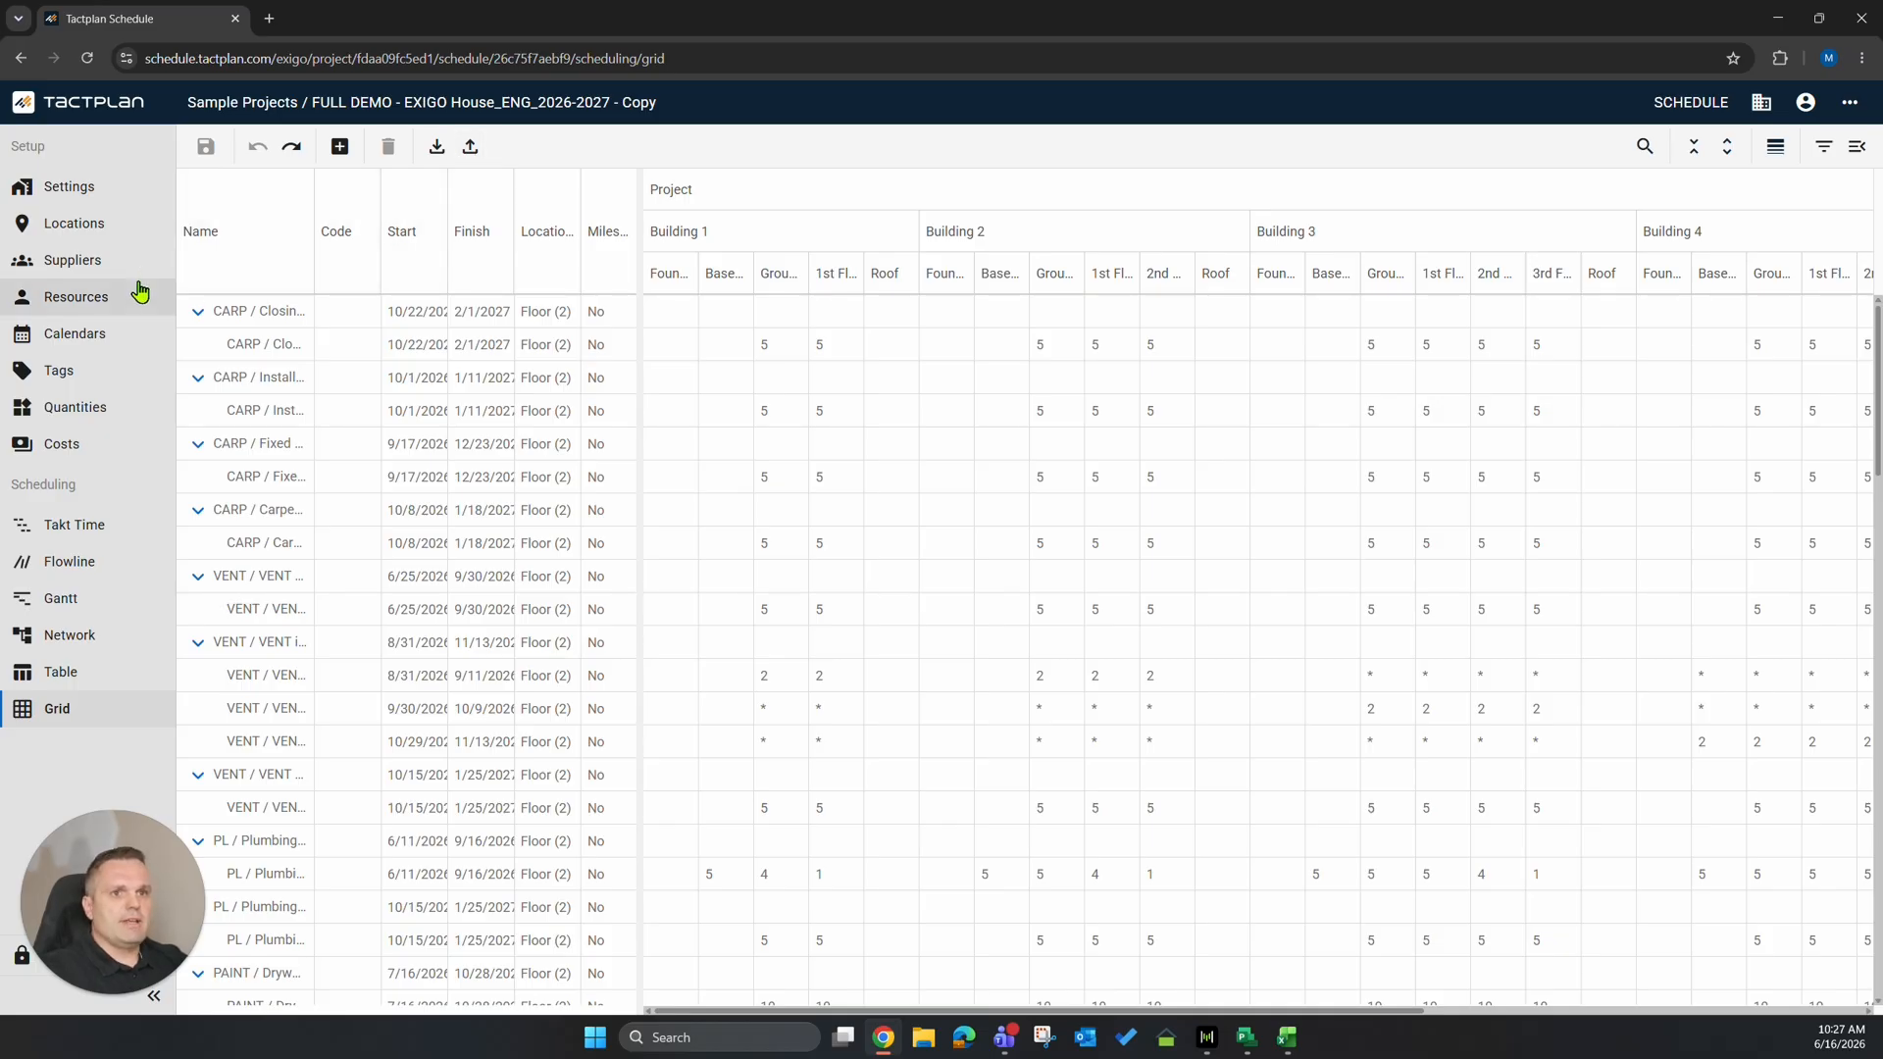
pyautogui.click(76, 299)
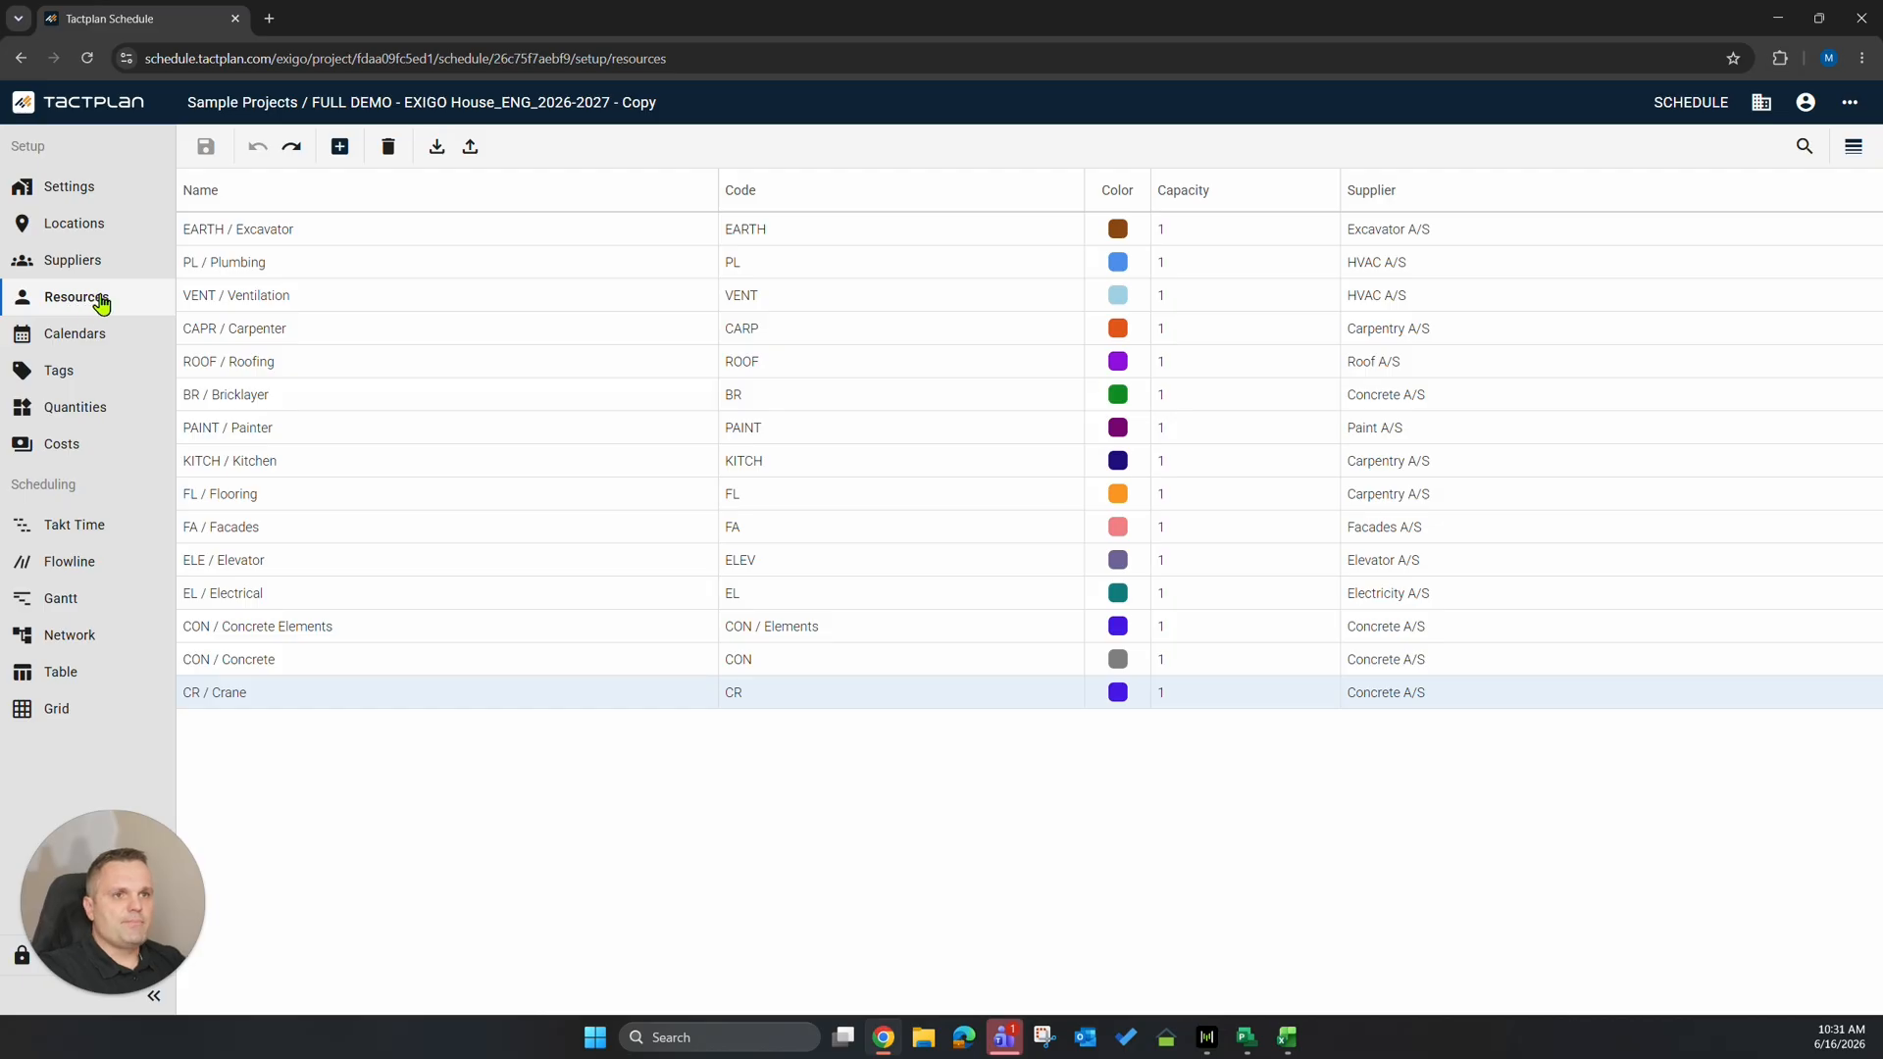
pyautogui.click(338, 149)
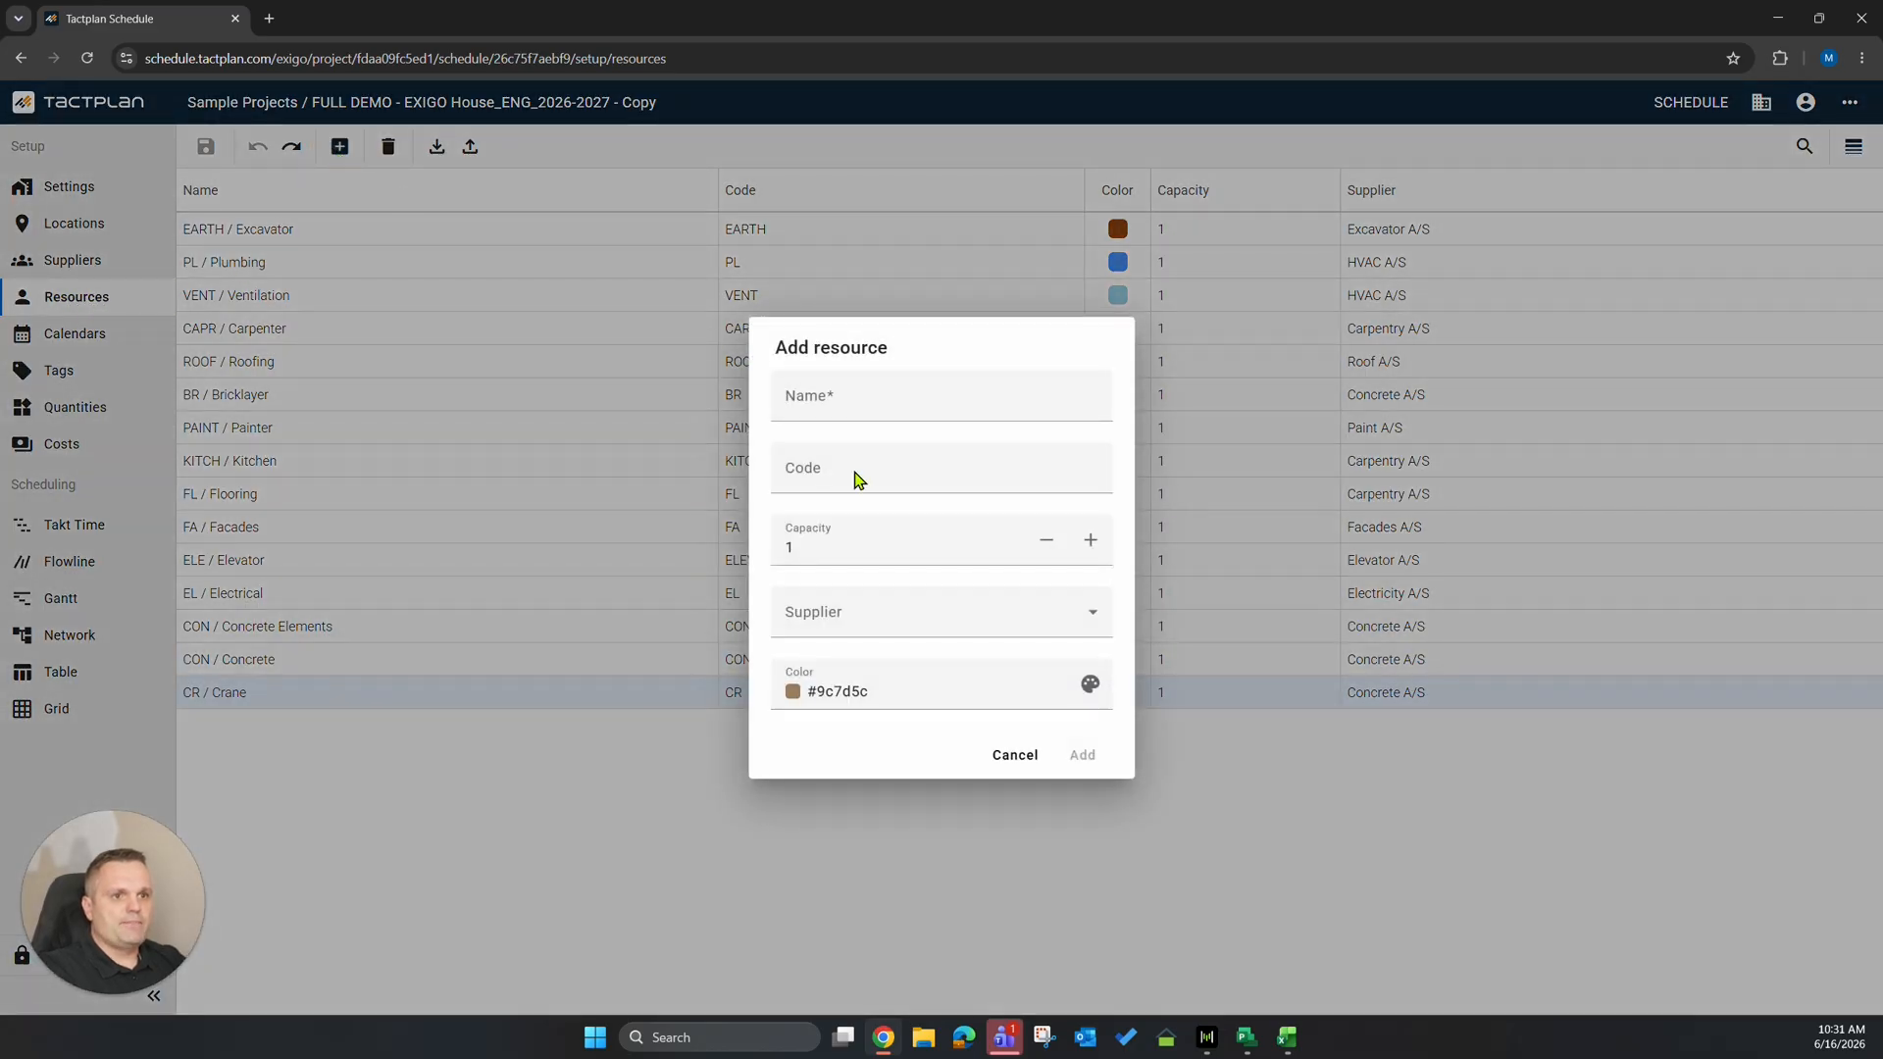
pyautogui.click(1020, 757)
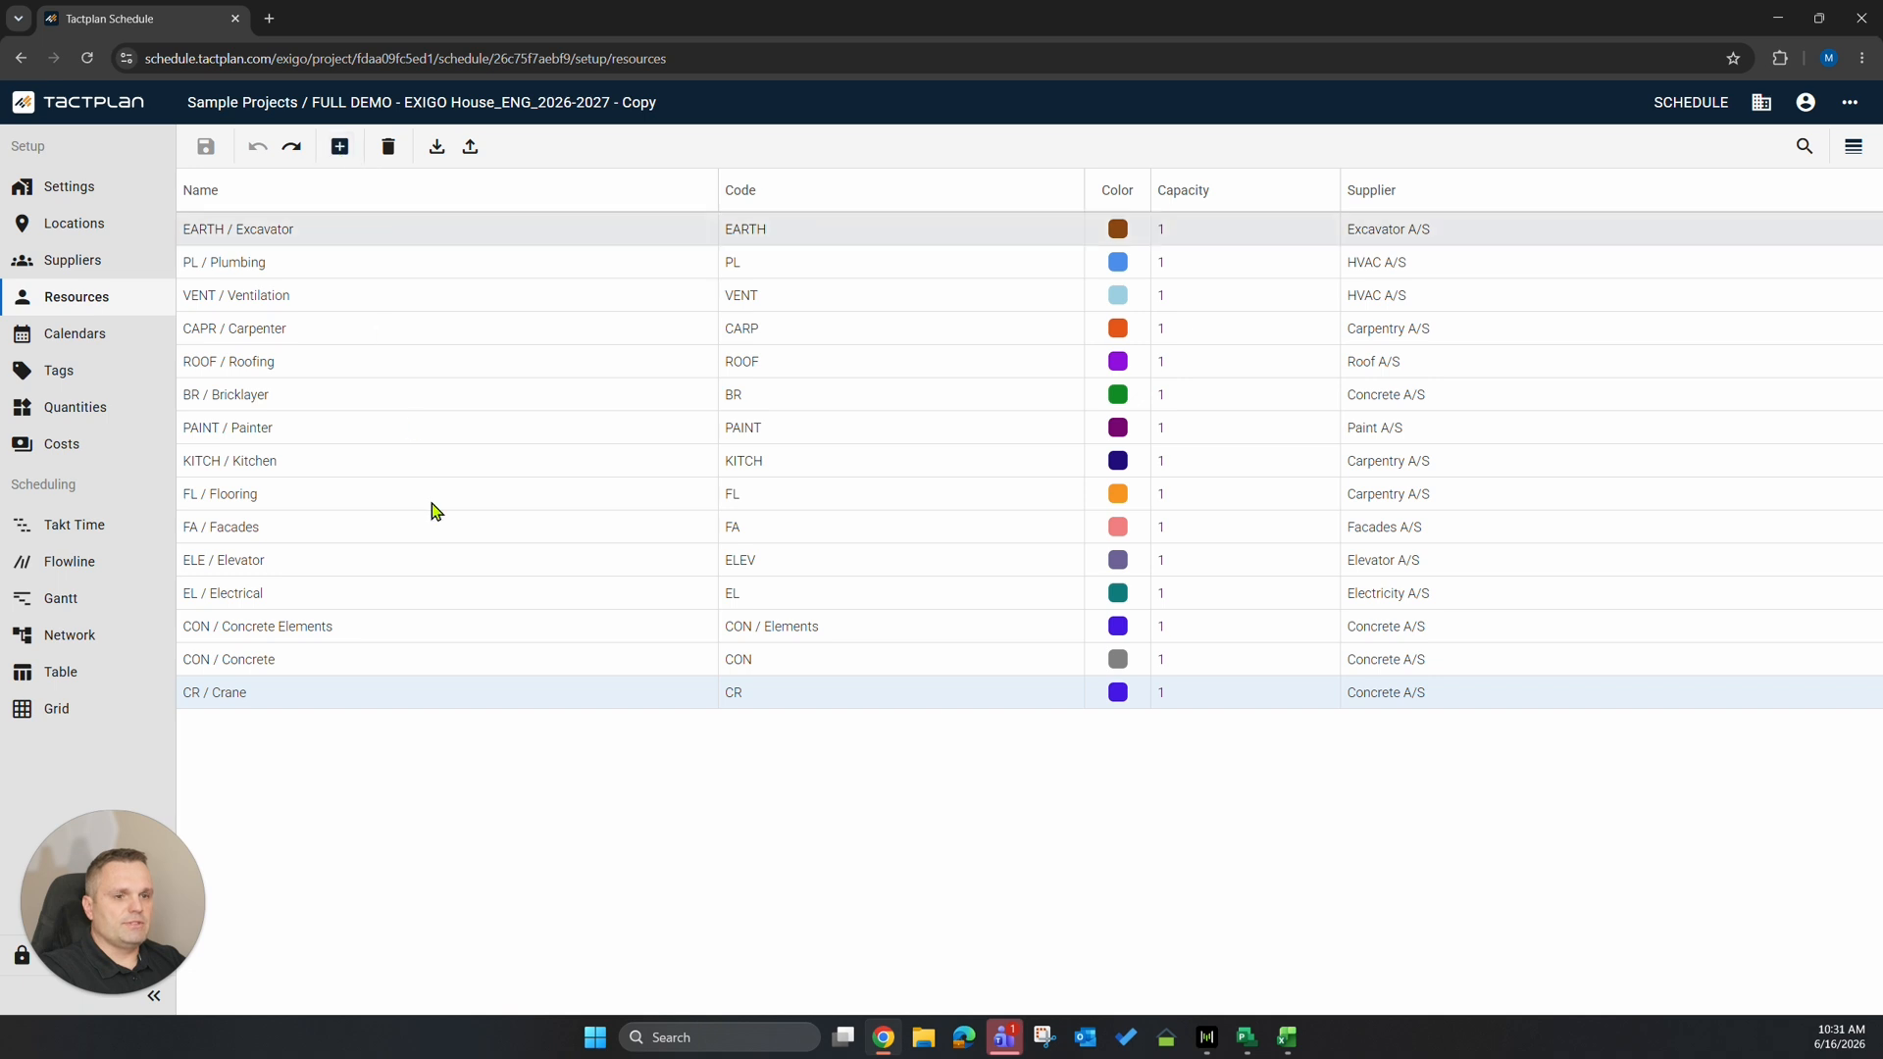
pyautogui.rightClick(438, 693)
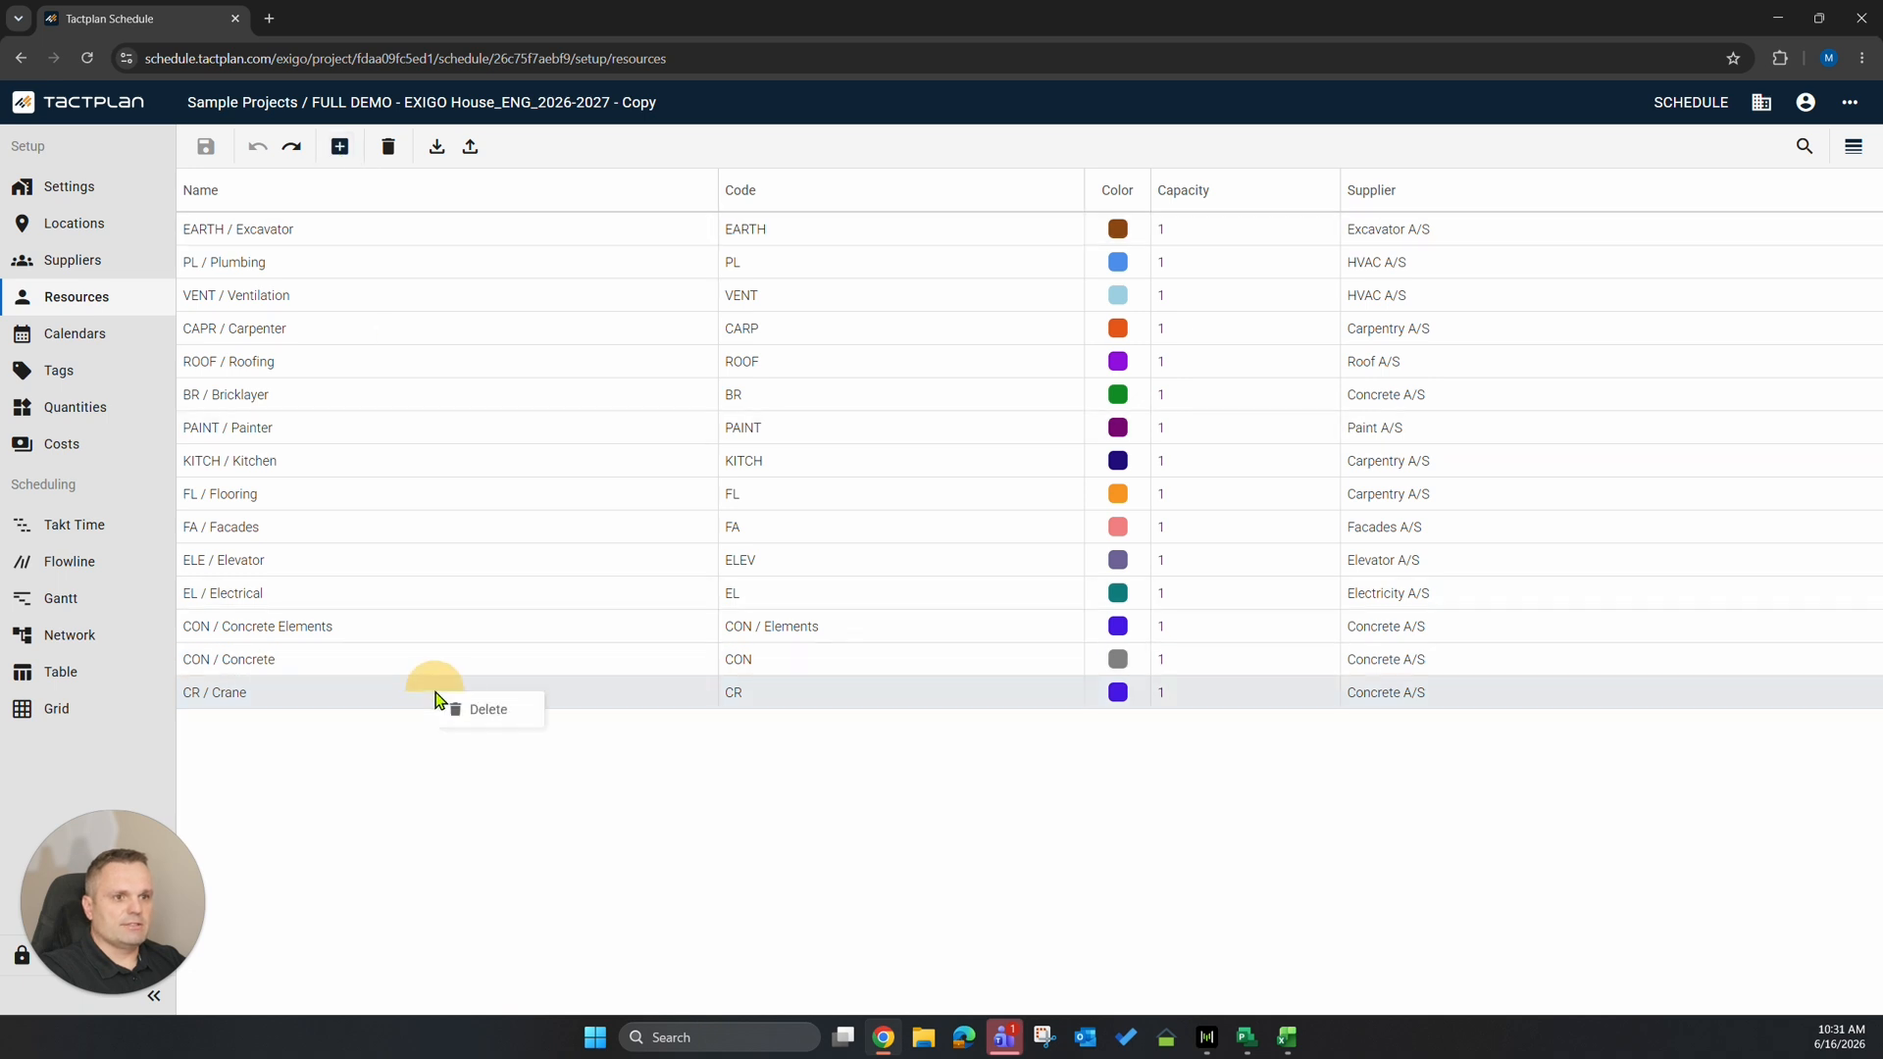
pyautogui.click(407, 771)
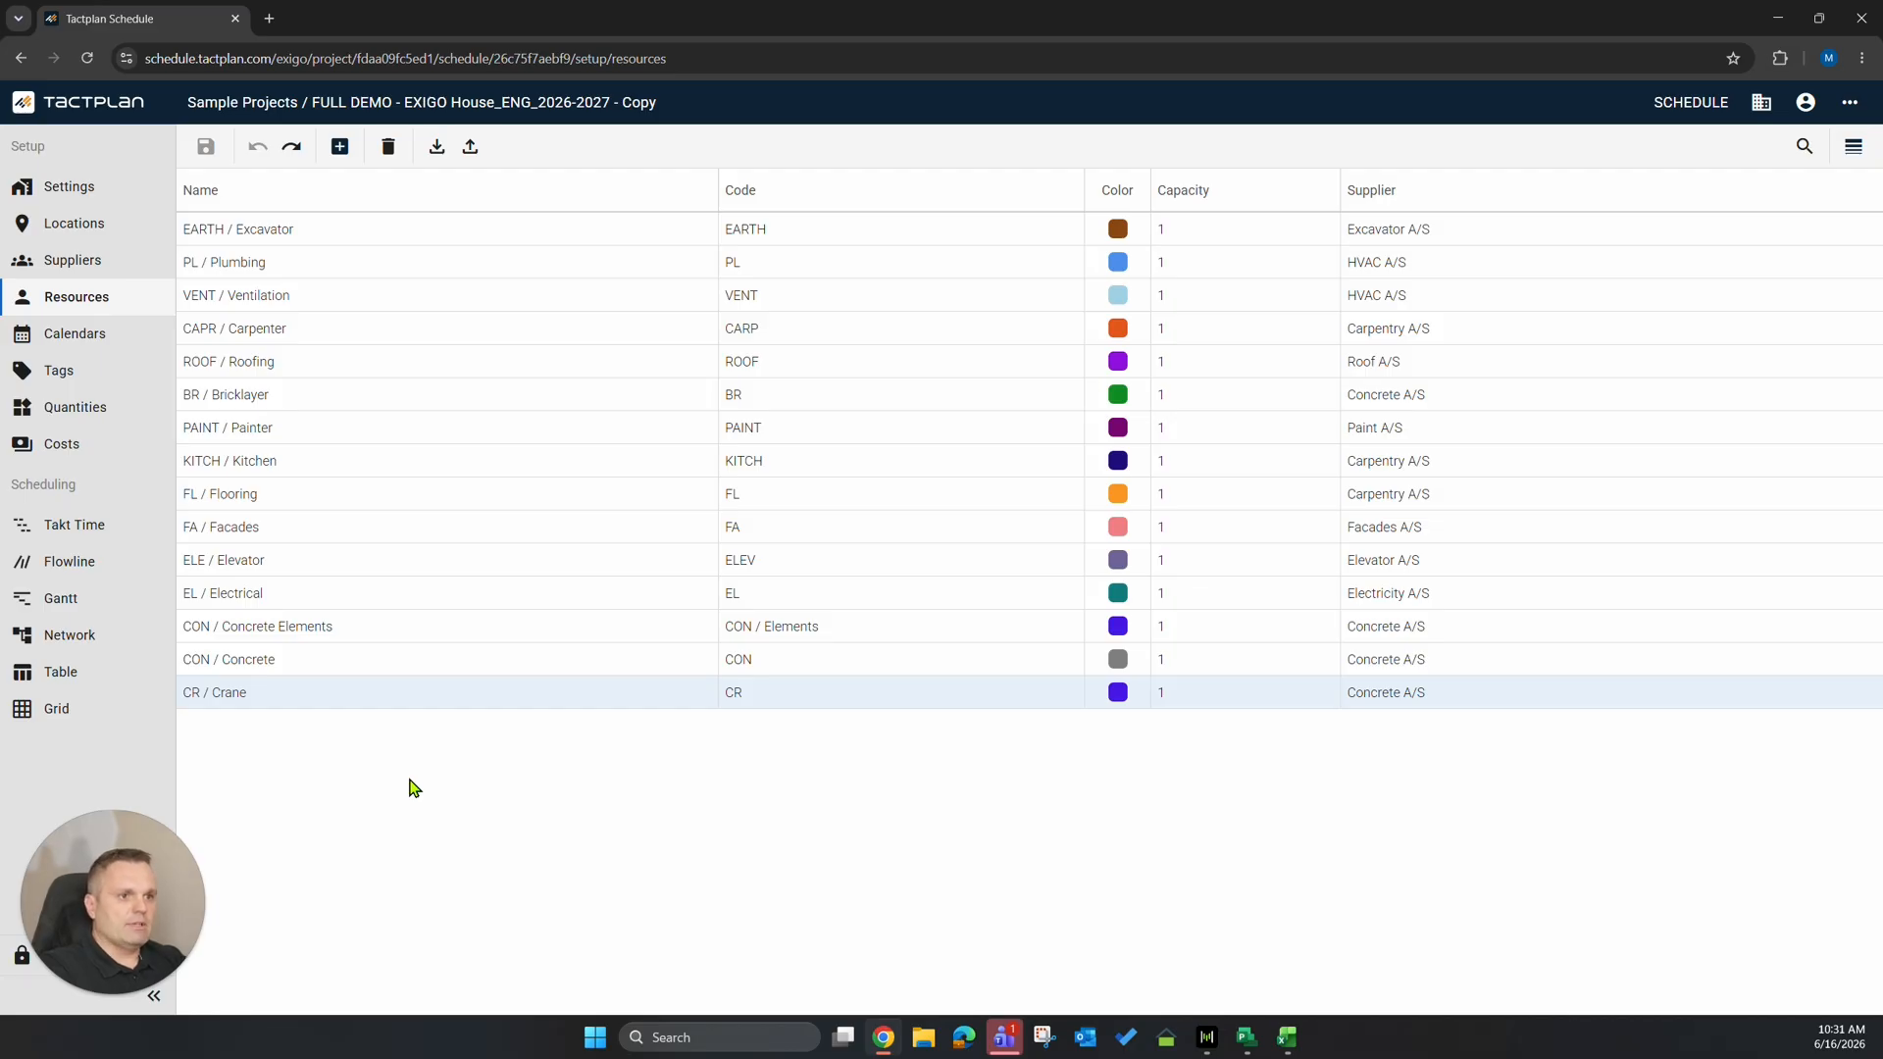
# Export the resource list to the clipboard and paste it into the blank Excel workbook starting at cell A1.
pyautogui.click(471, 147)
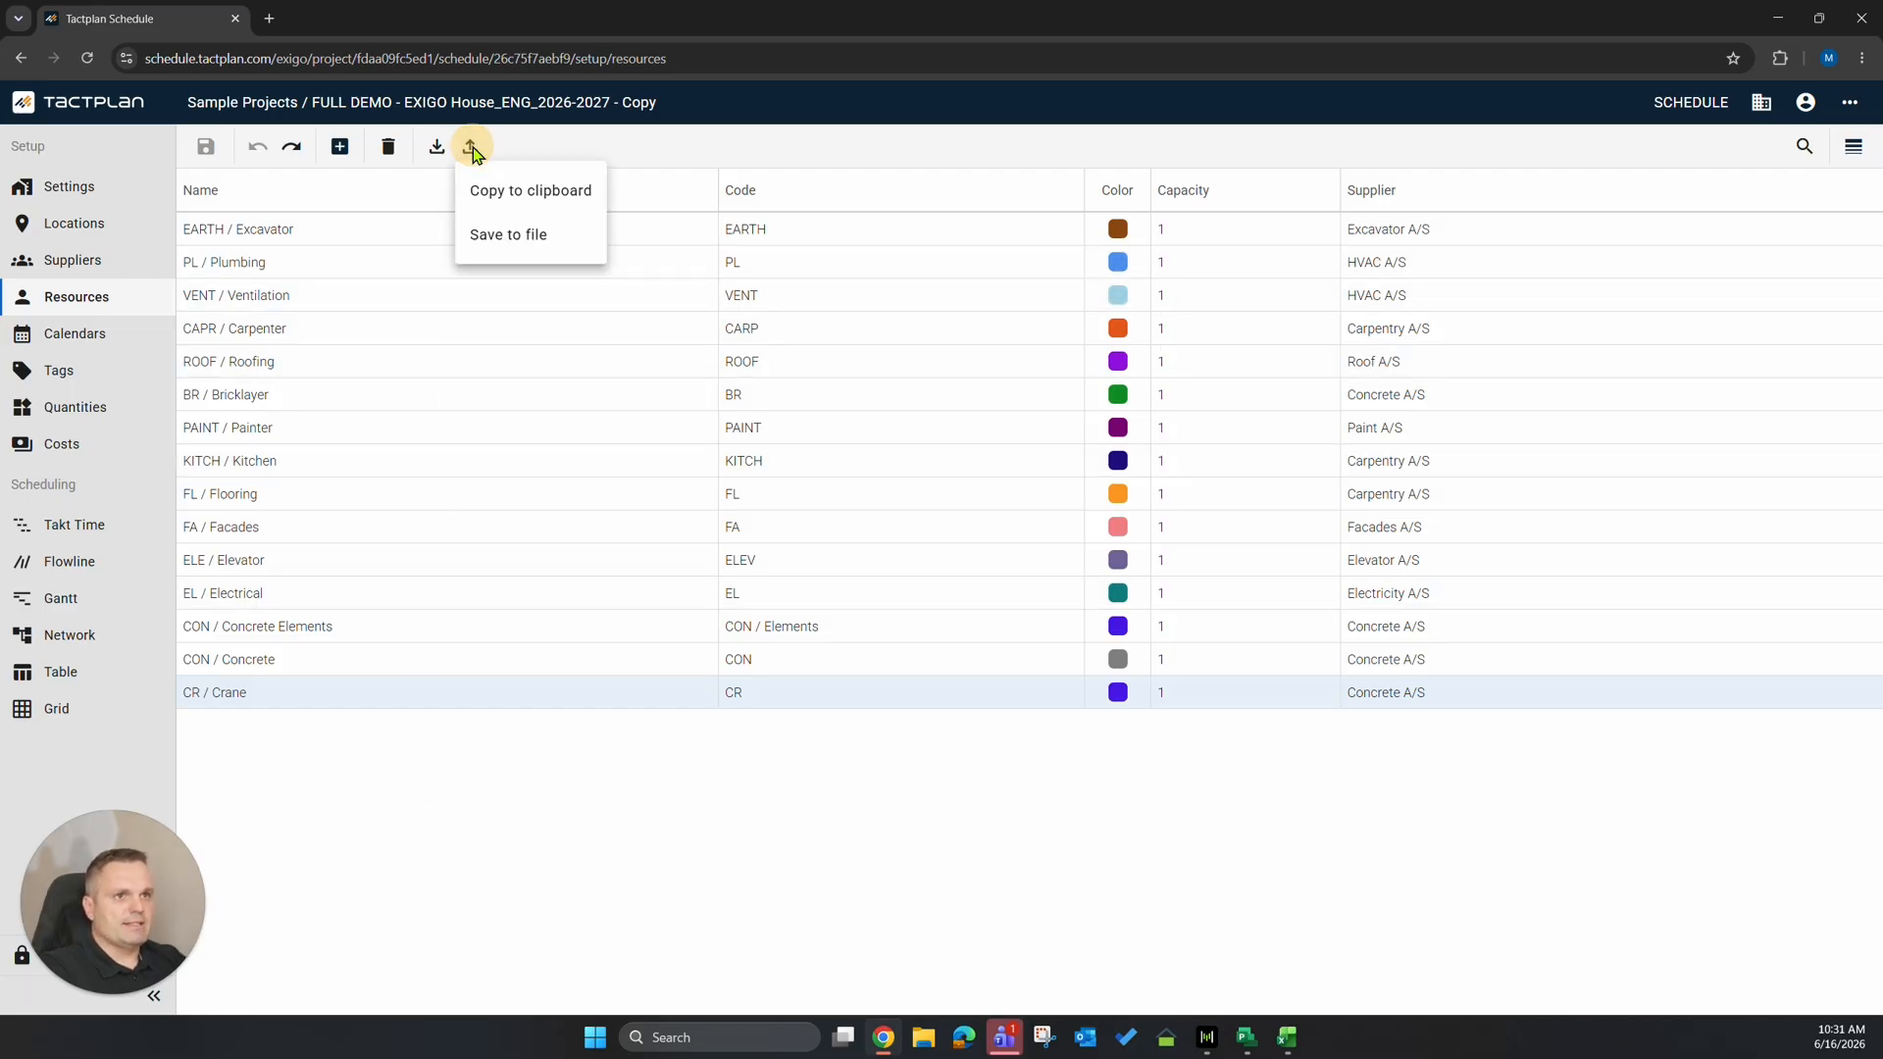
pyautogui.click(513, 191)
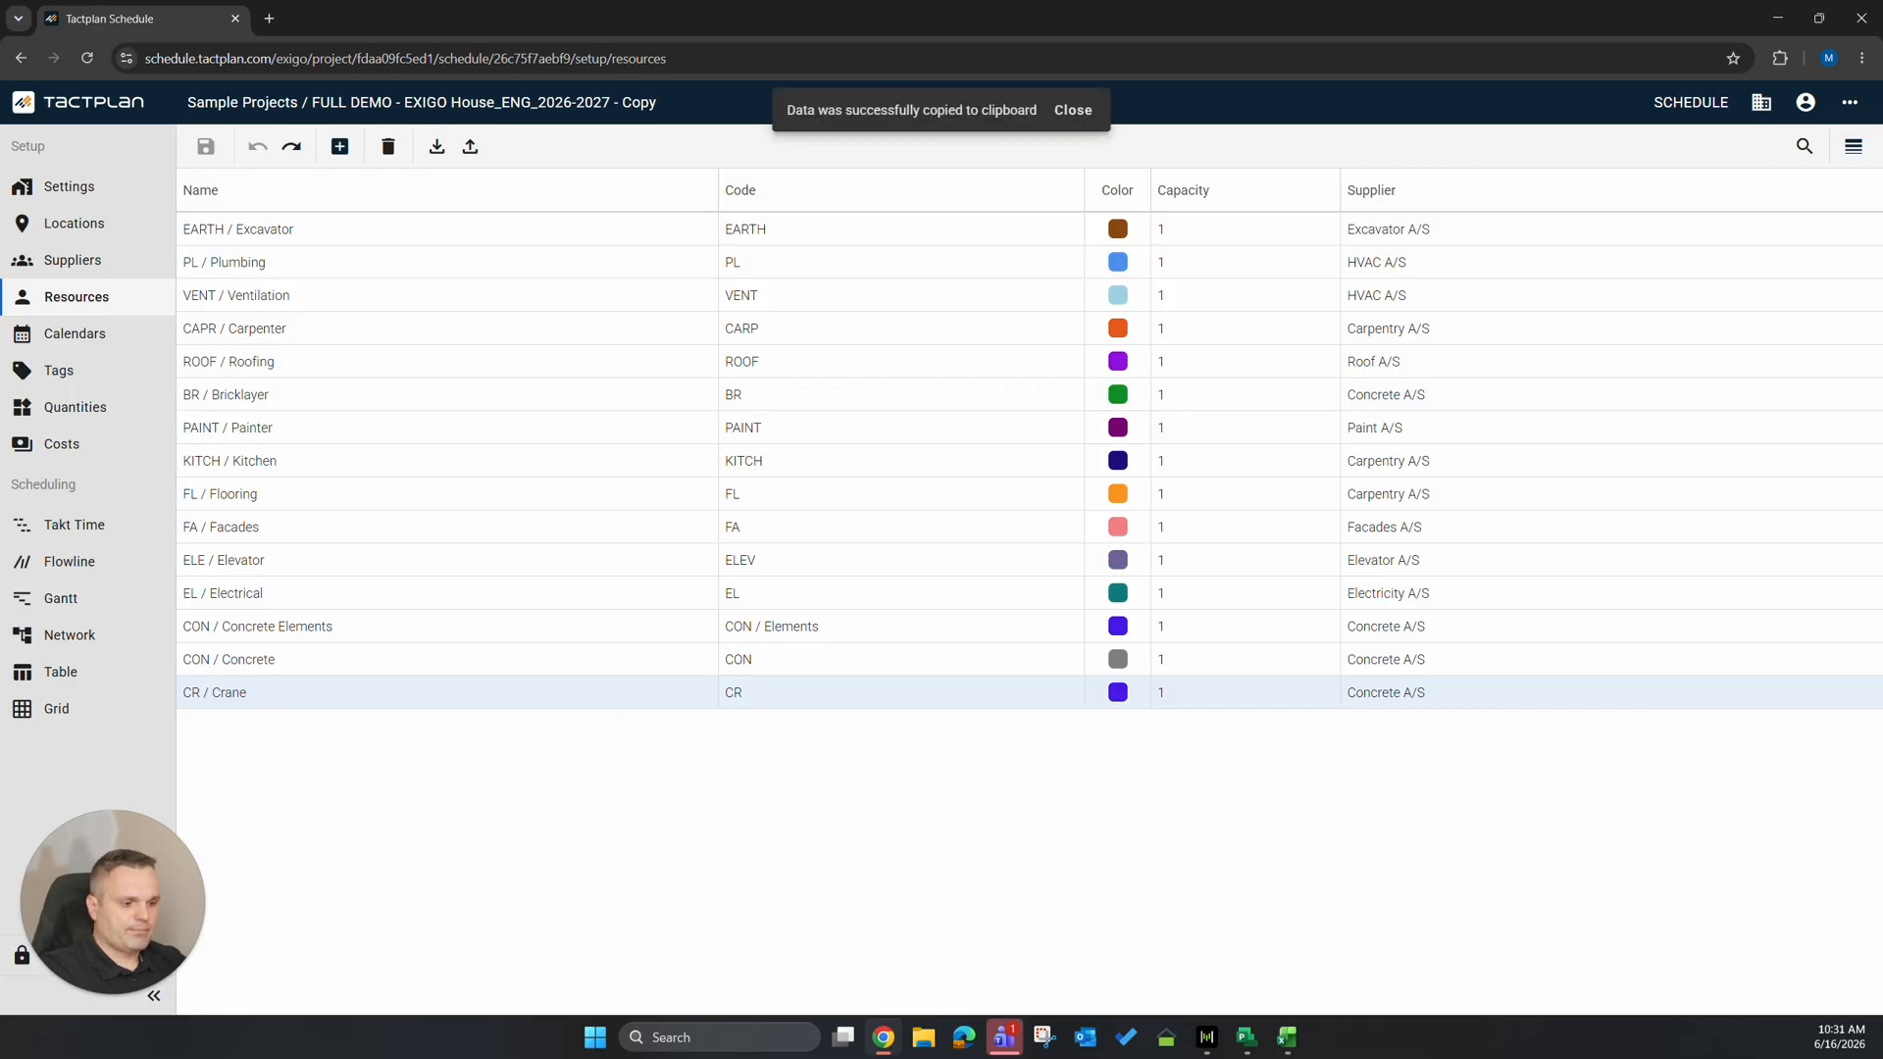
pyautogui.hotkey('alt', 'Tab')
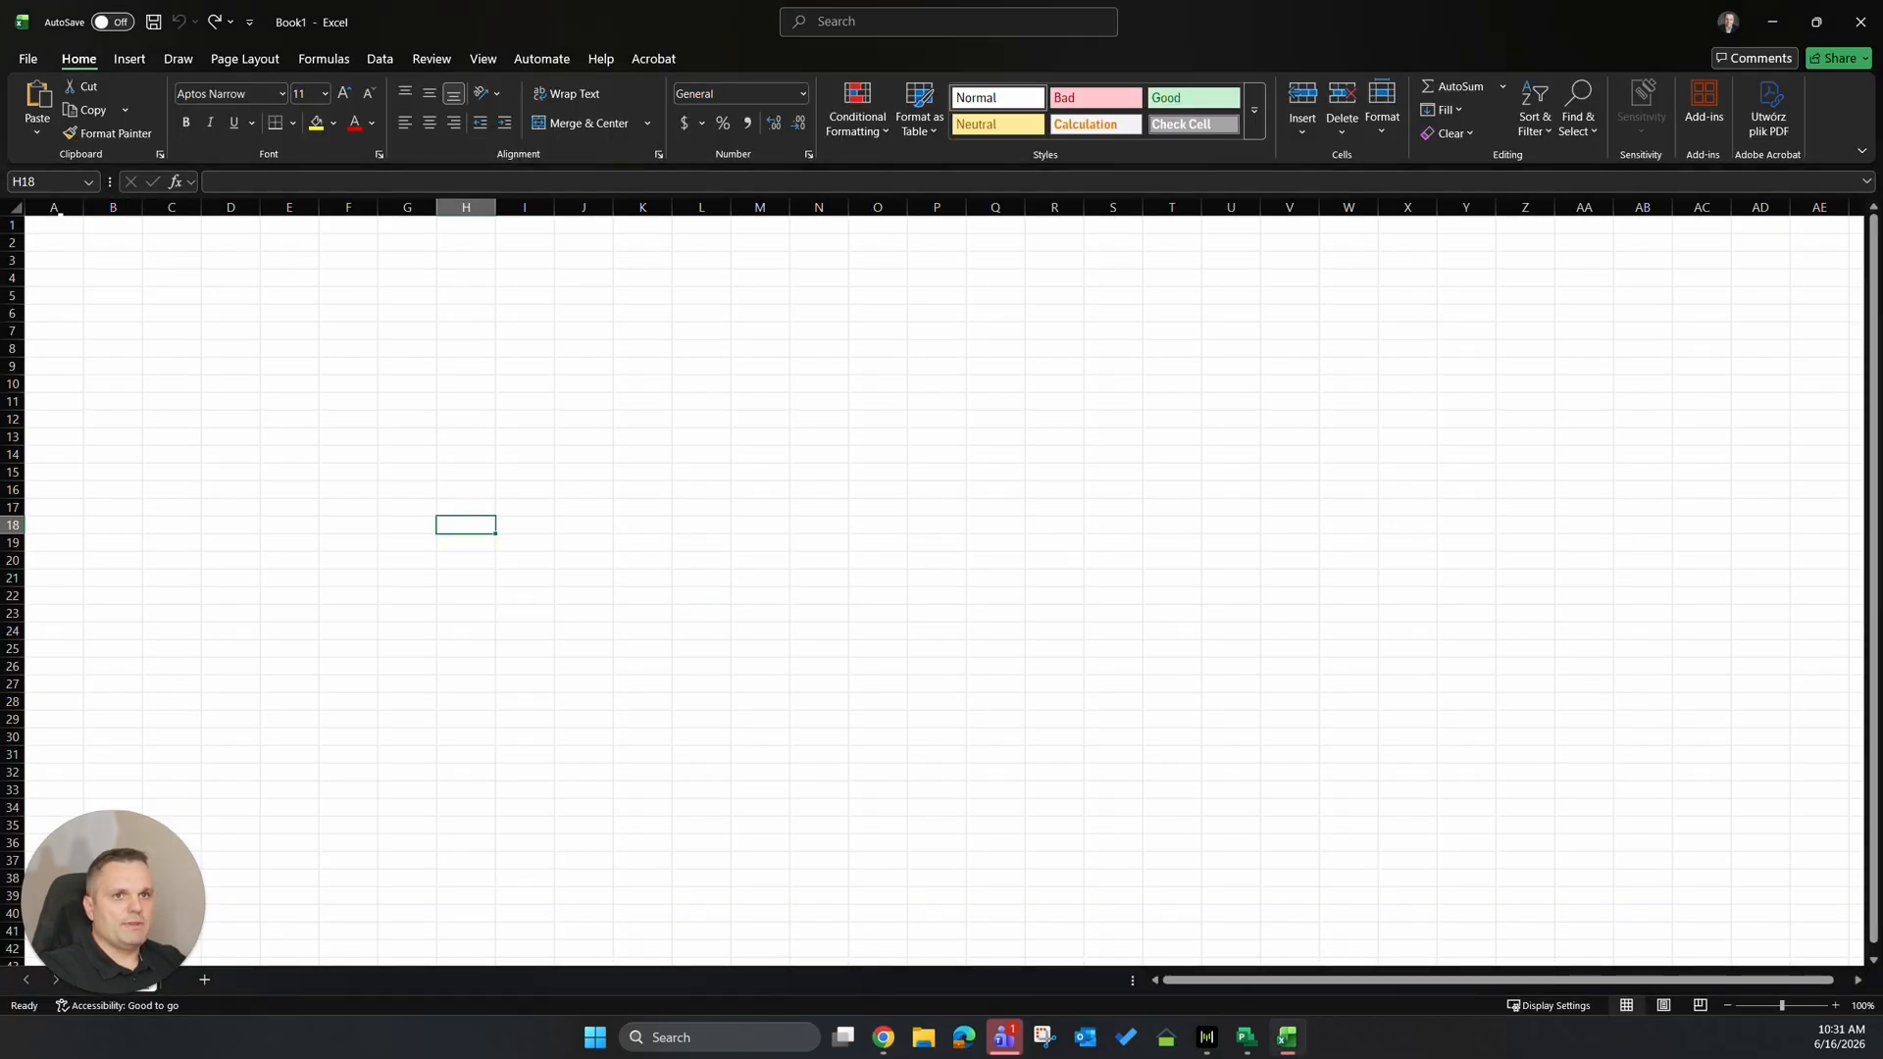
pyautogui.click(55, 220)
pyautogui.hotkey('ctrl', 'v')
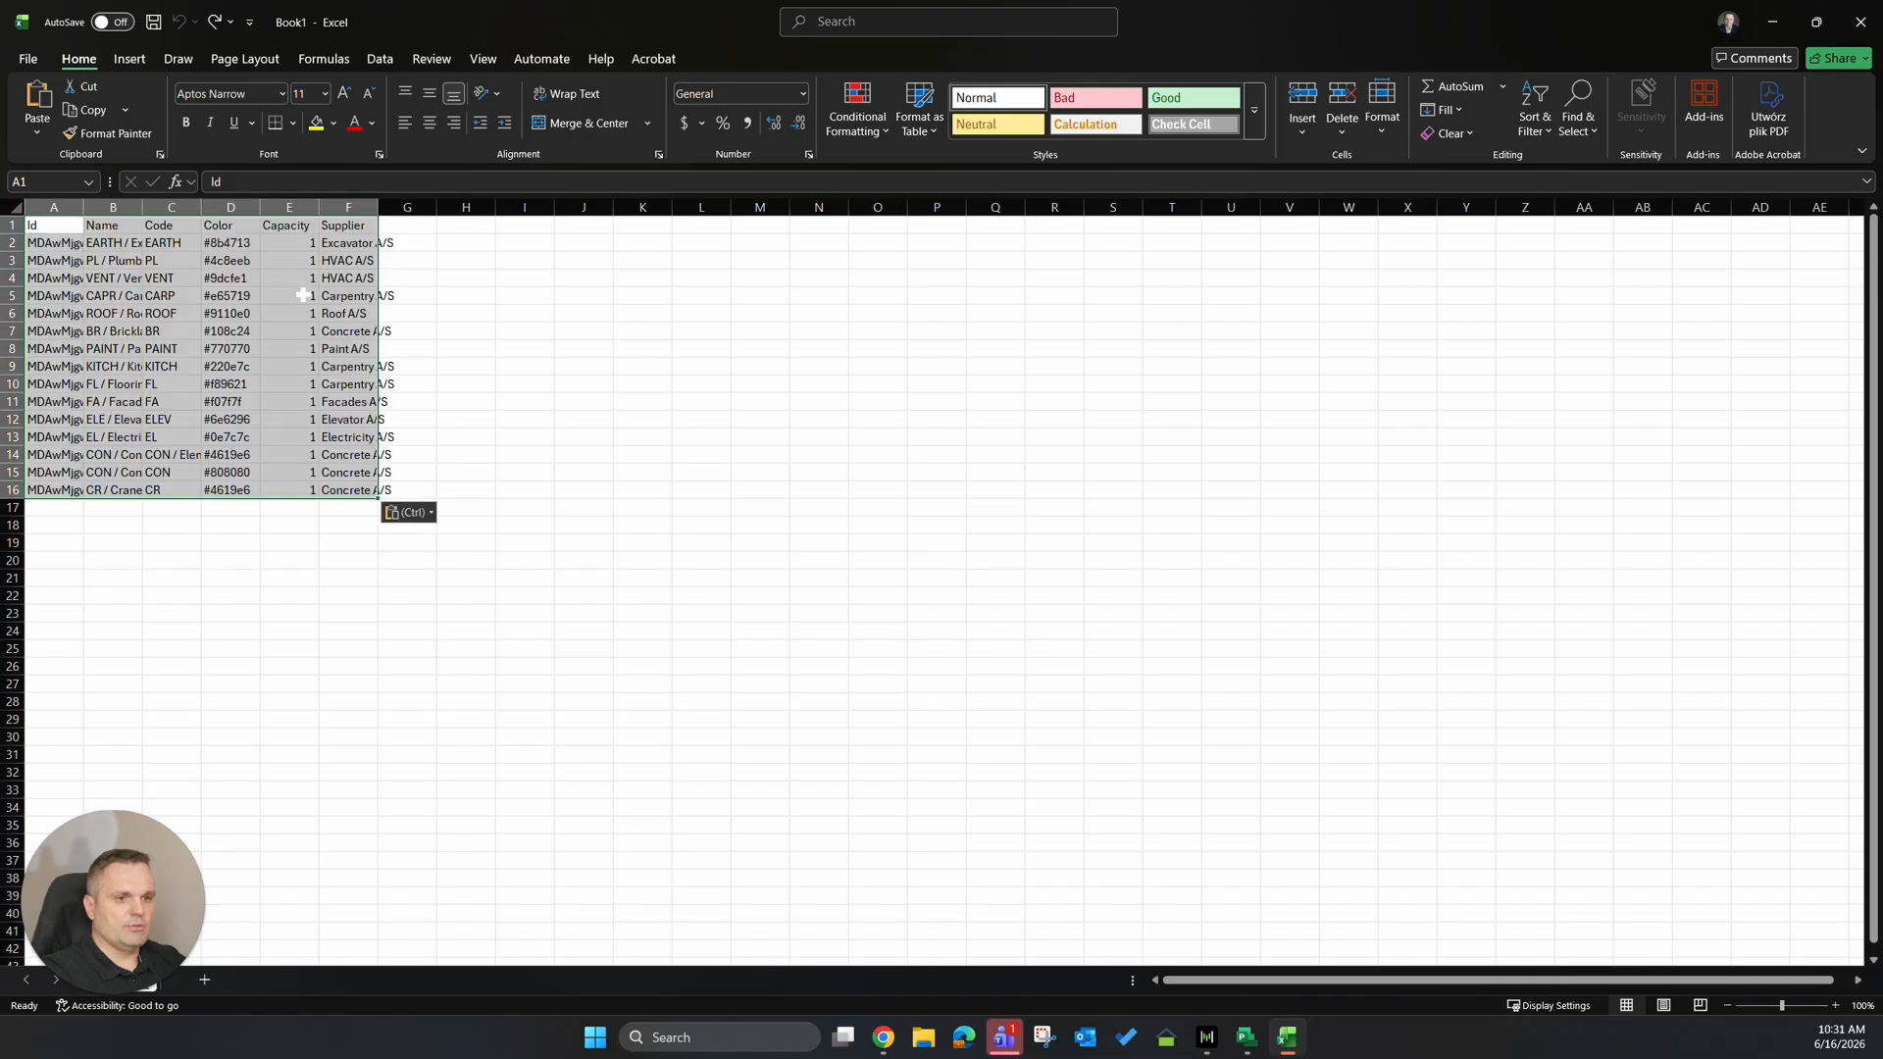
pyautogui.click(406, 666)
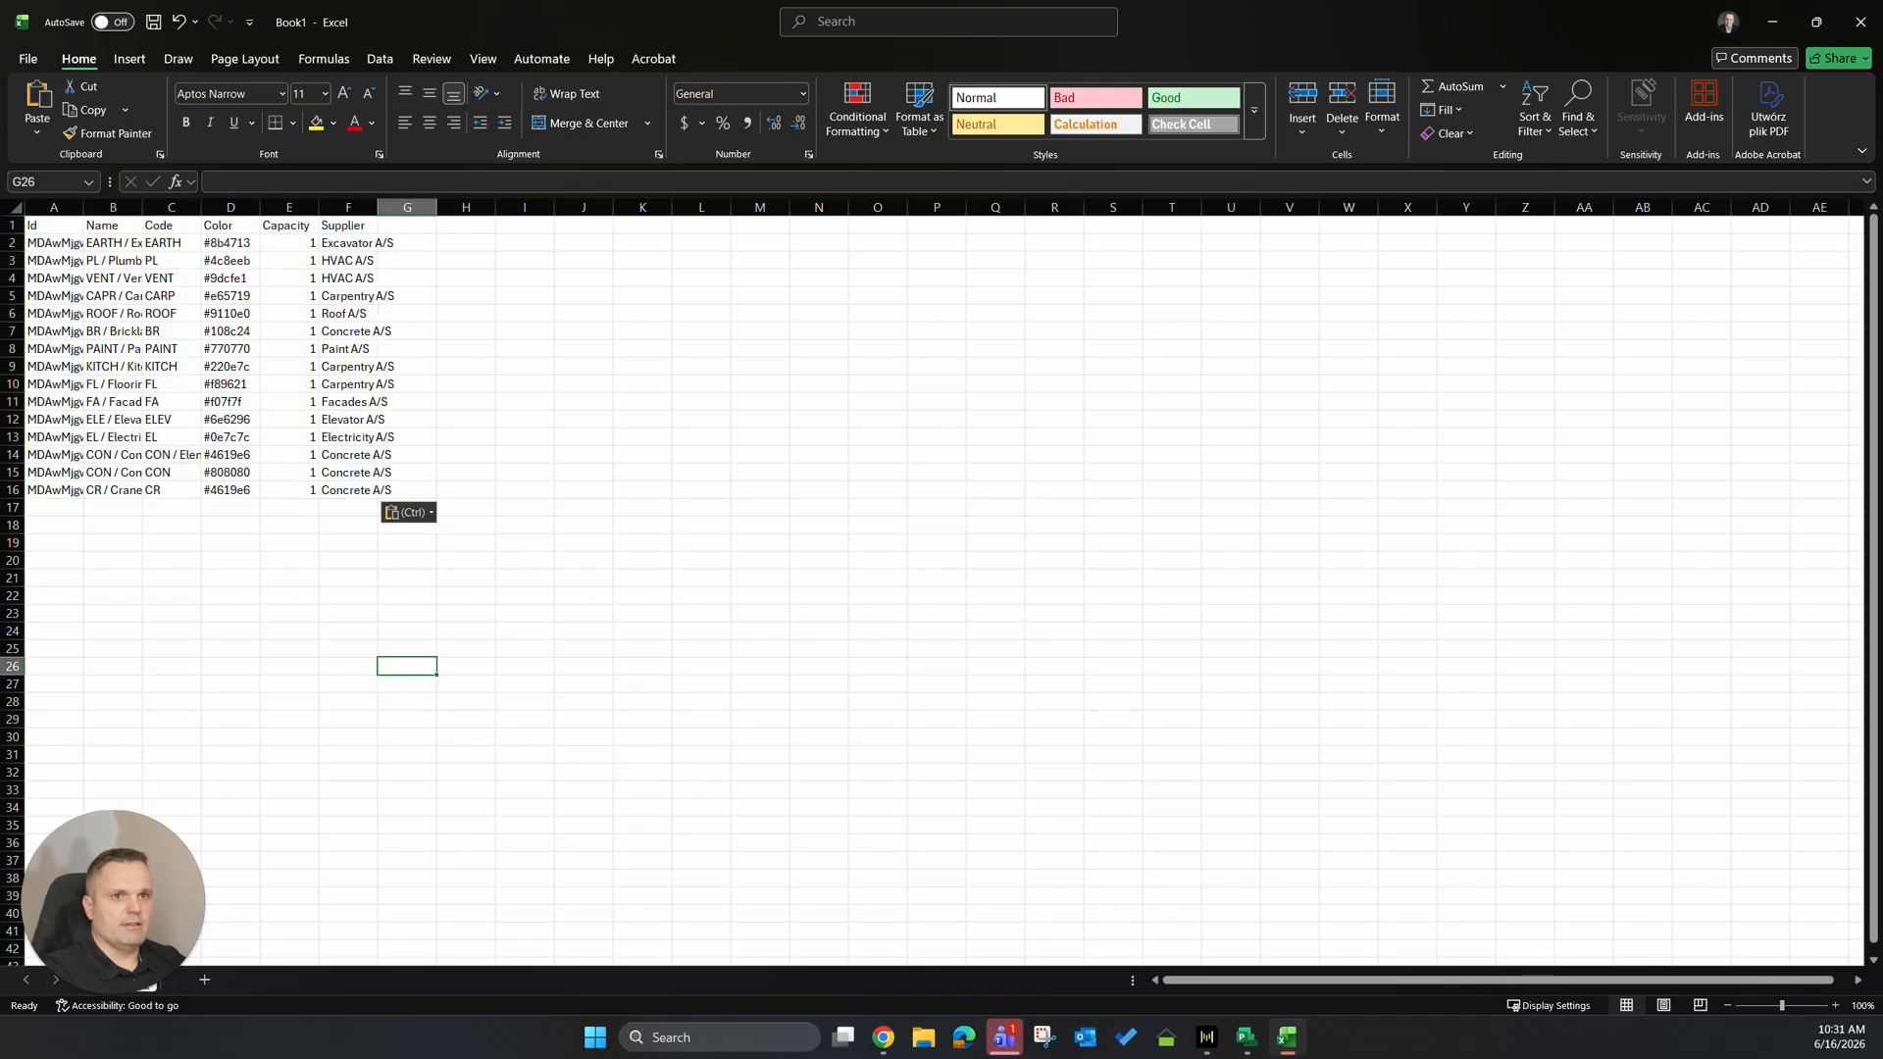
# Autofit the width of all worksheet columns to their contents.
pyautogui.click(17, 209)
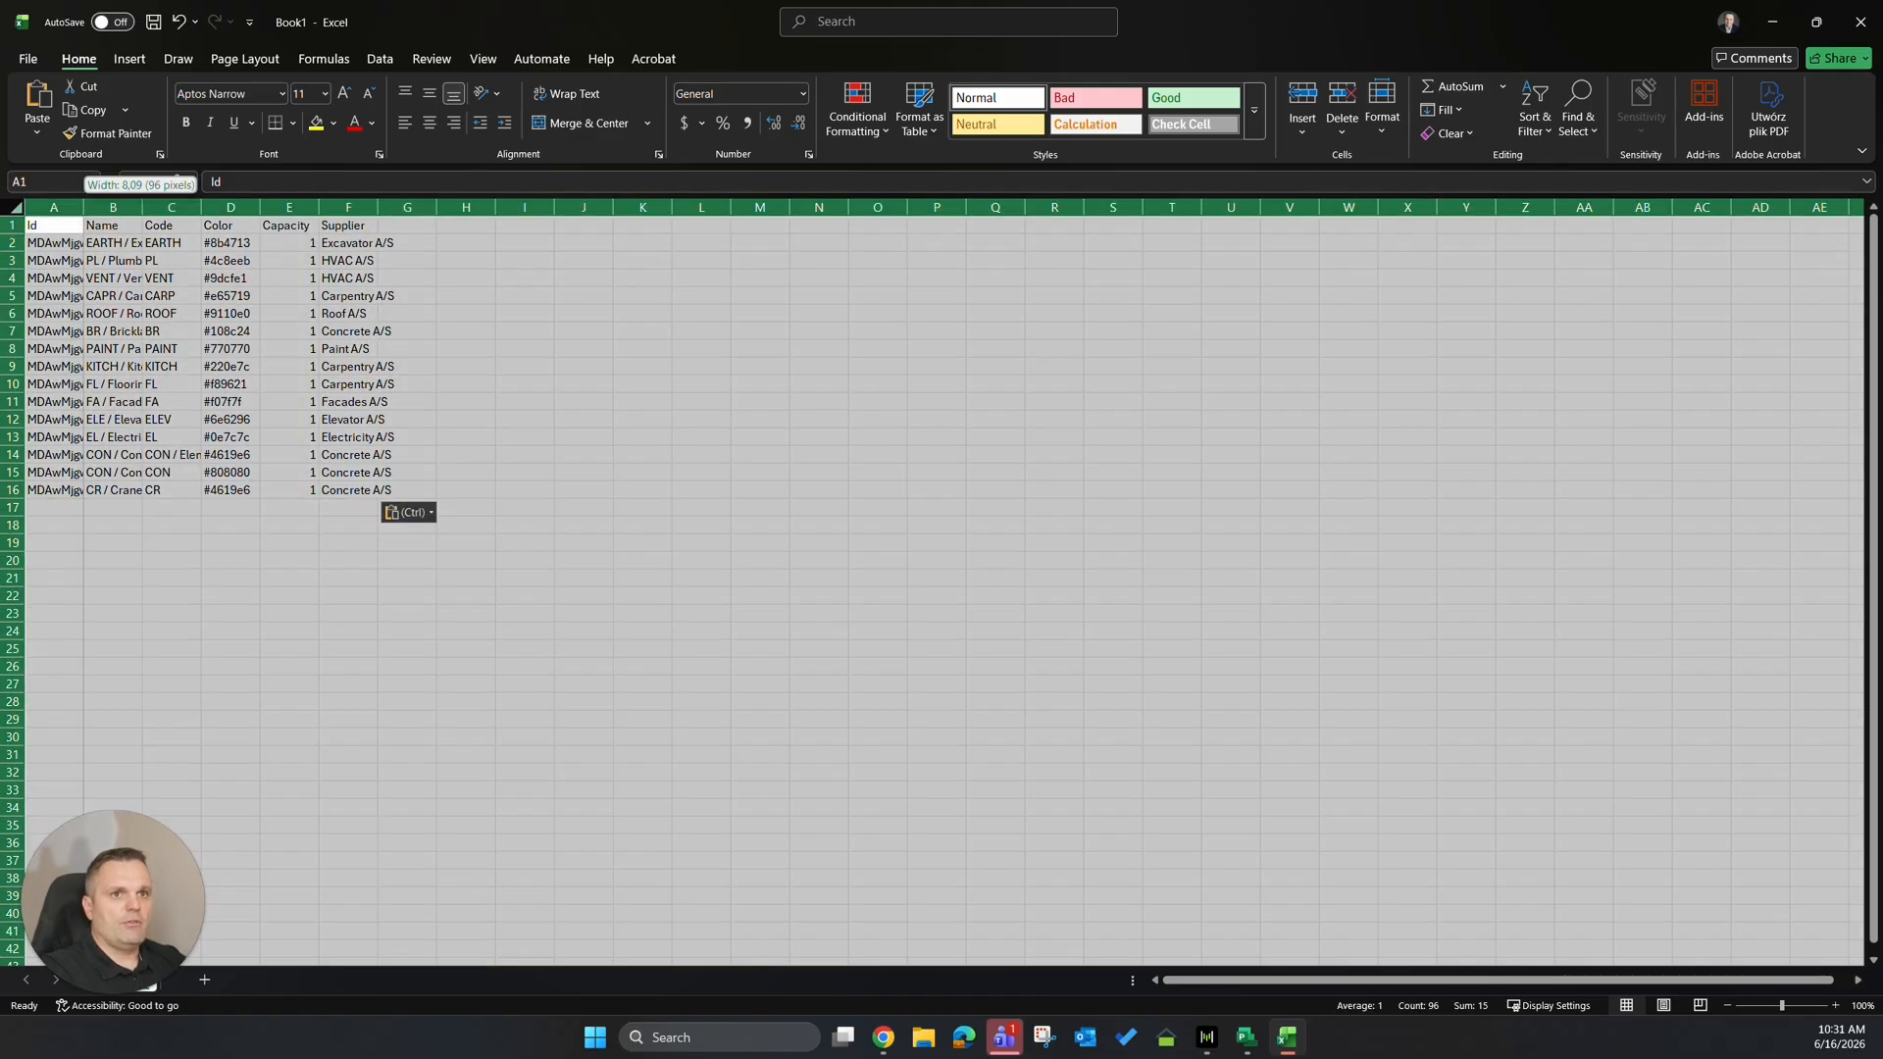
pyautogui.doubleClick(83, 207)
pyautogui.click(397, 702)
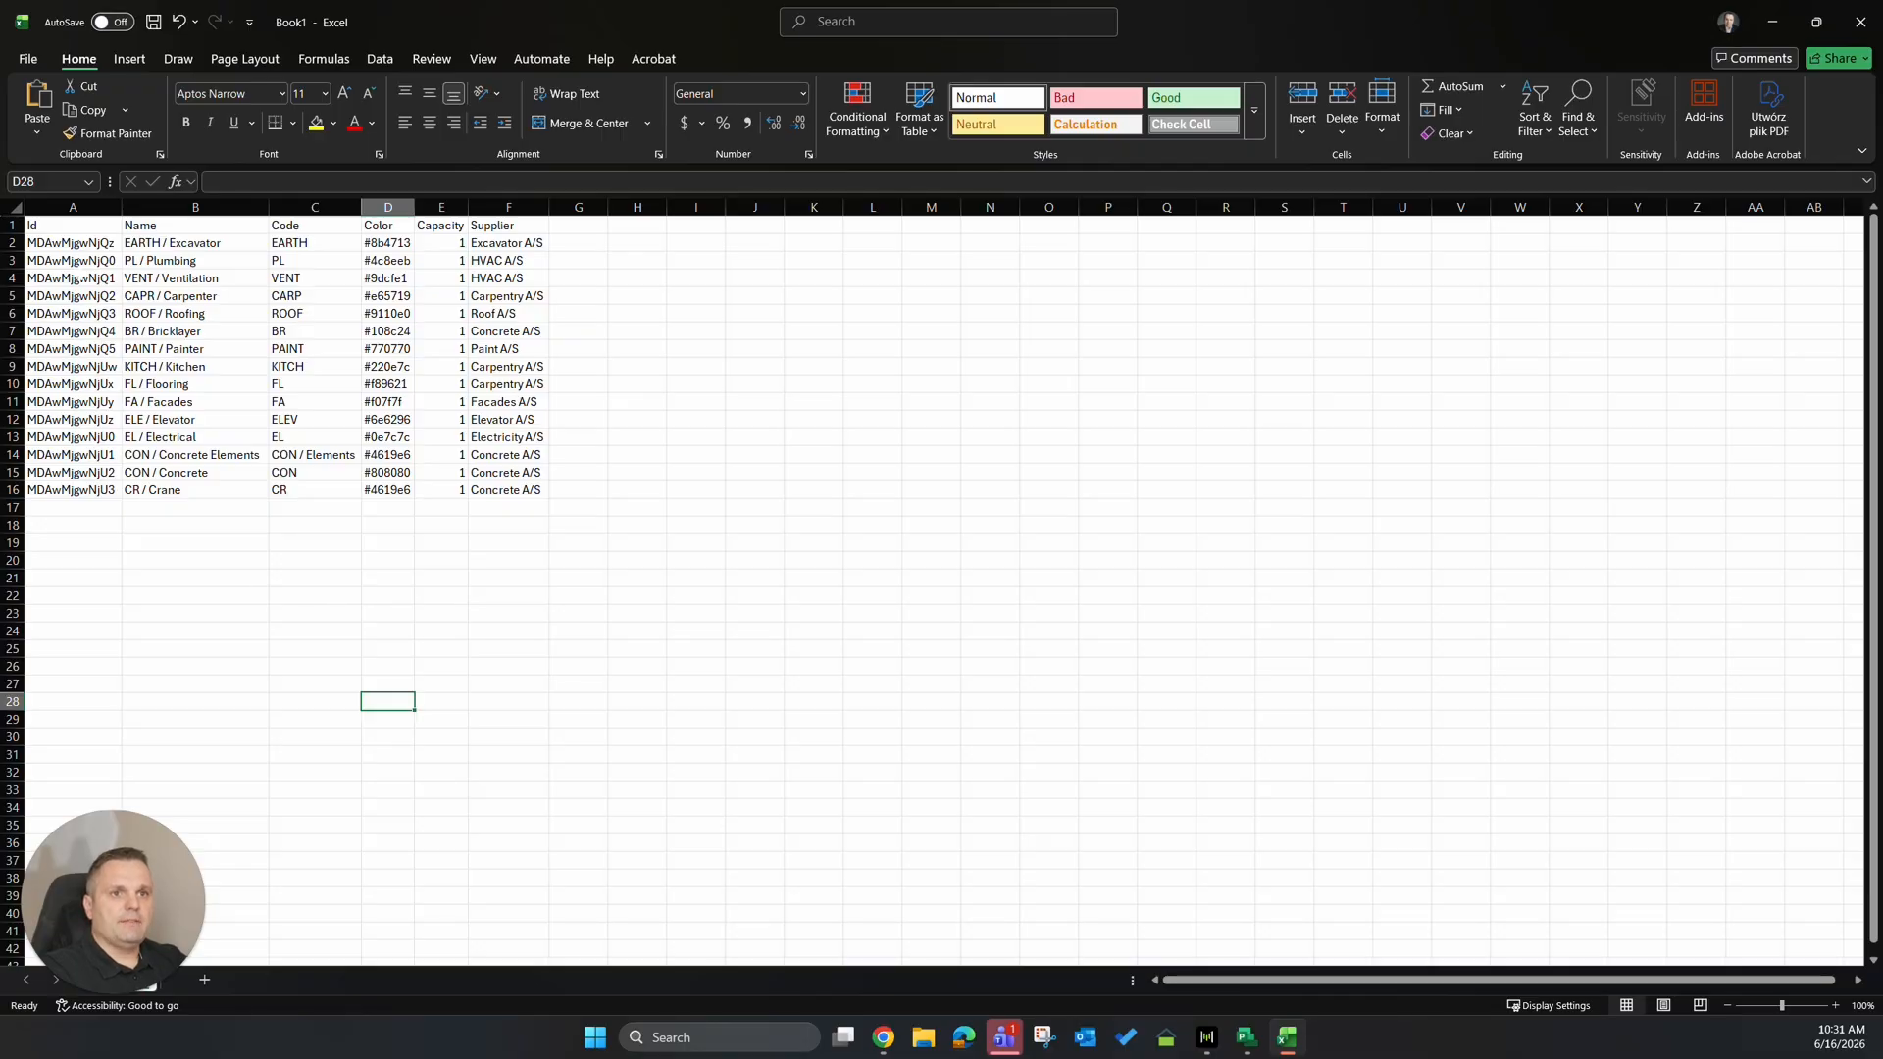
# Examine the exported Id, Name and Code values for the resources.
pyautogui.moveTo(62, 244); pyautogui.dragTo(95, 488)
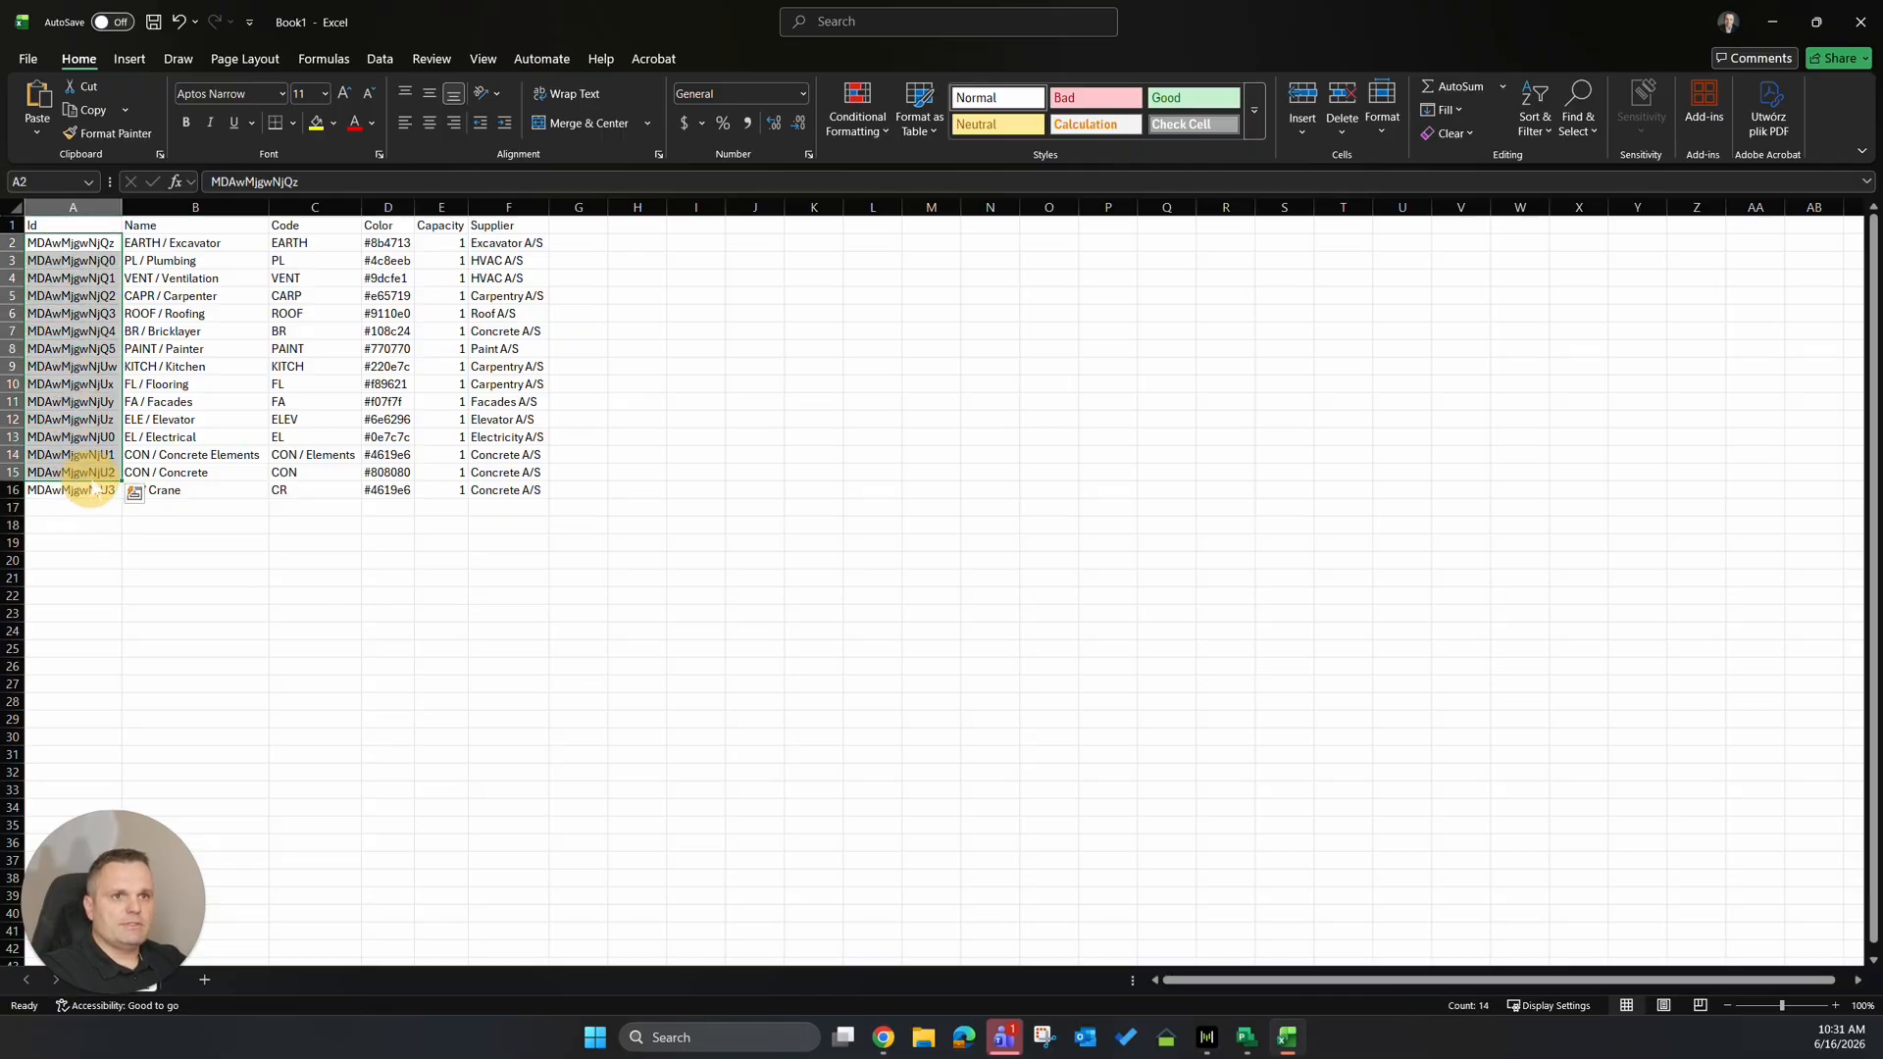
pyautogui.moveTo(167, 244); pyautogui.dragTo(189, 481)
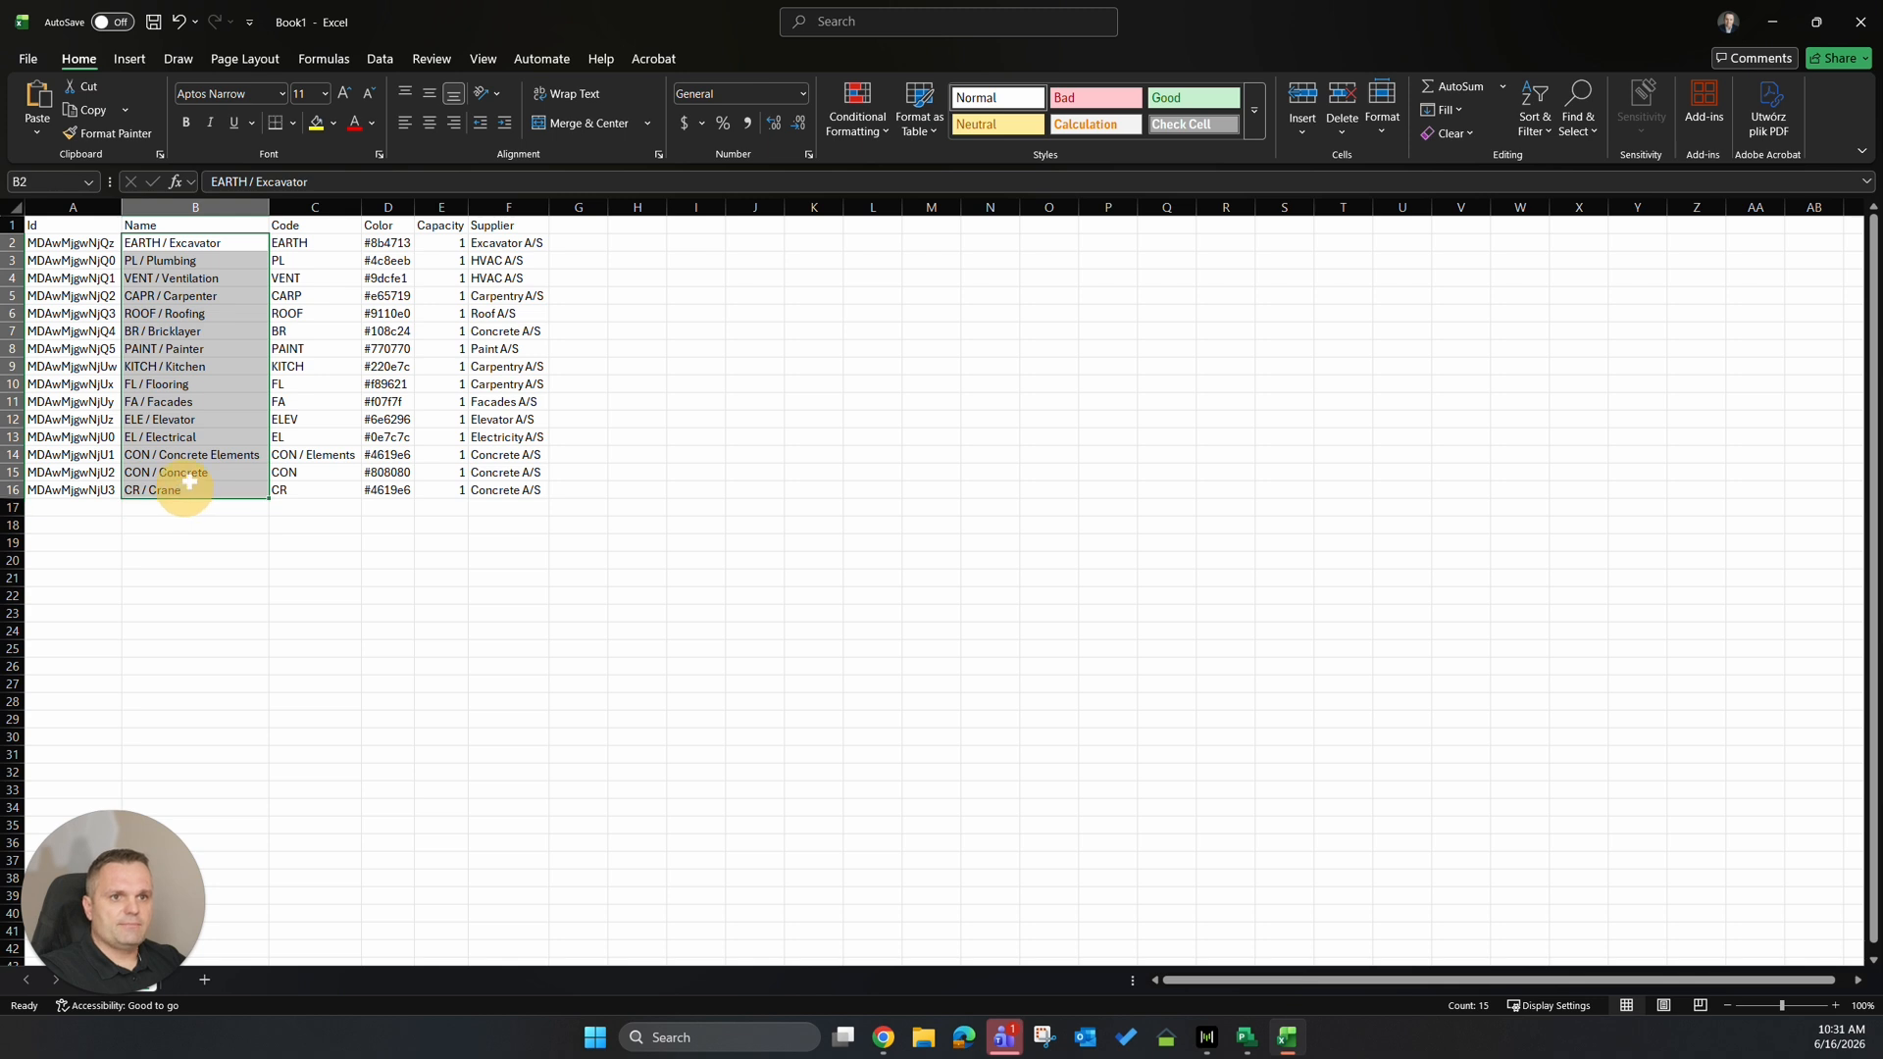
pyautogui.moveTo(309, 243); pyautogui.dragTo(304, 495)
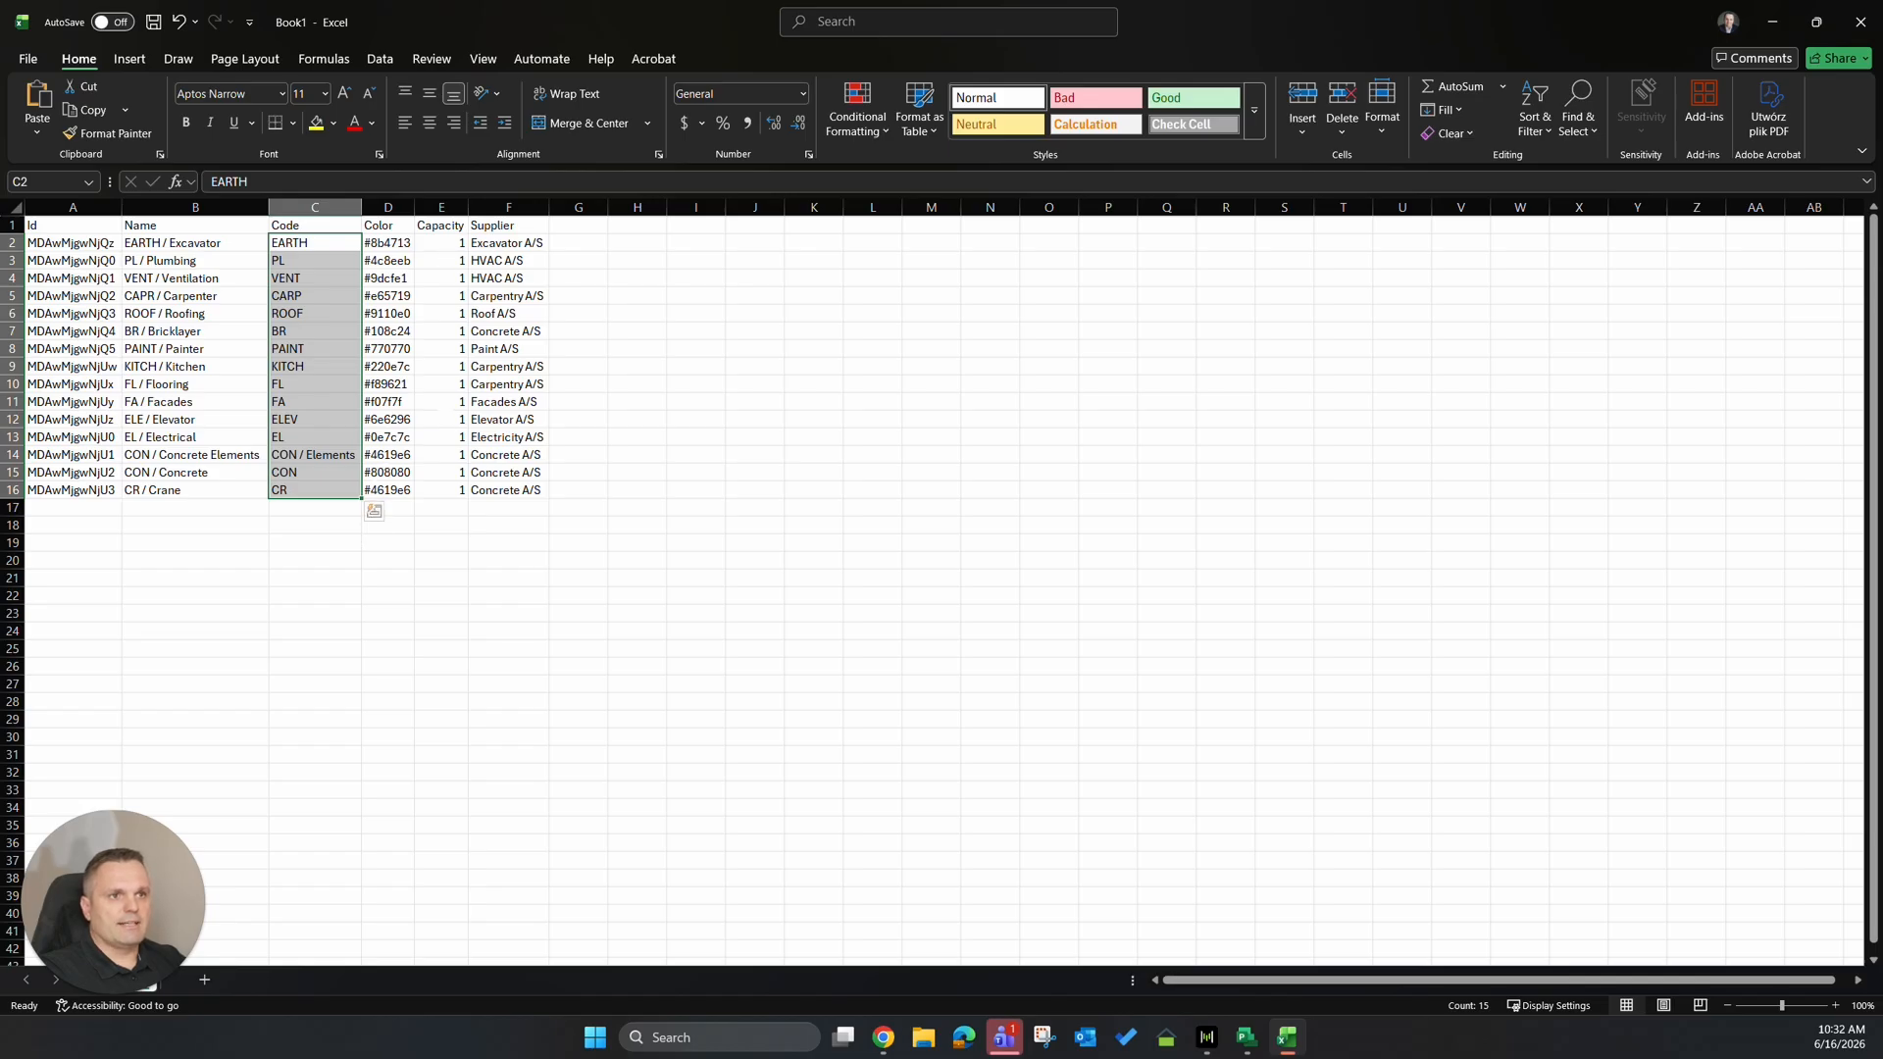
# Set the Capacity in E2 to 2 and fill it down to E16 for all resources.
pyautogui.click(440, 242)
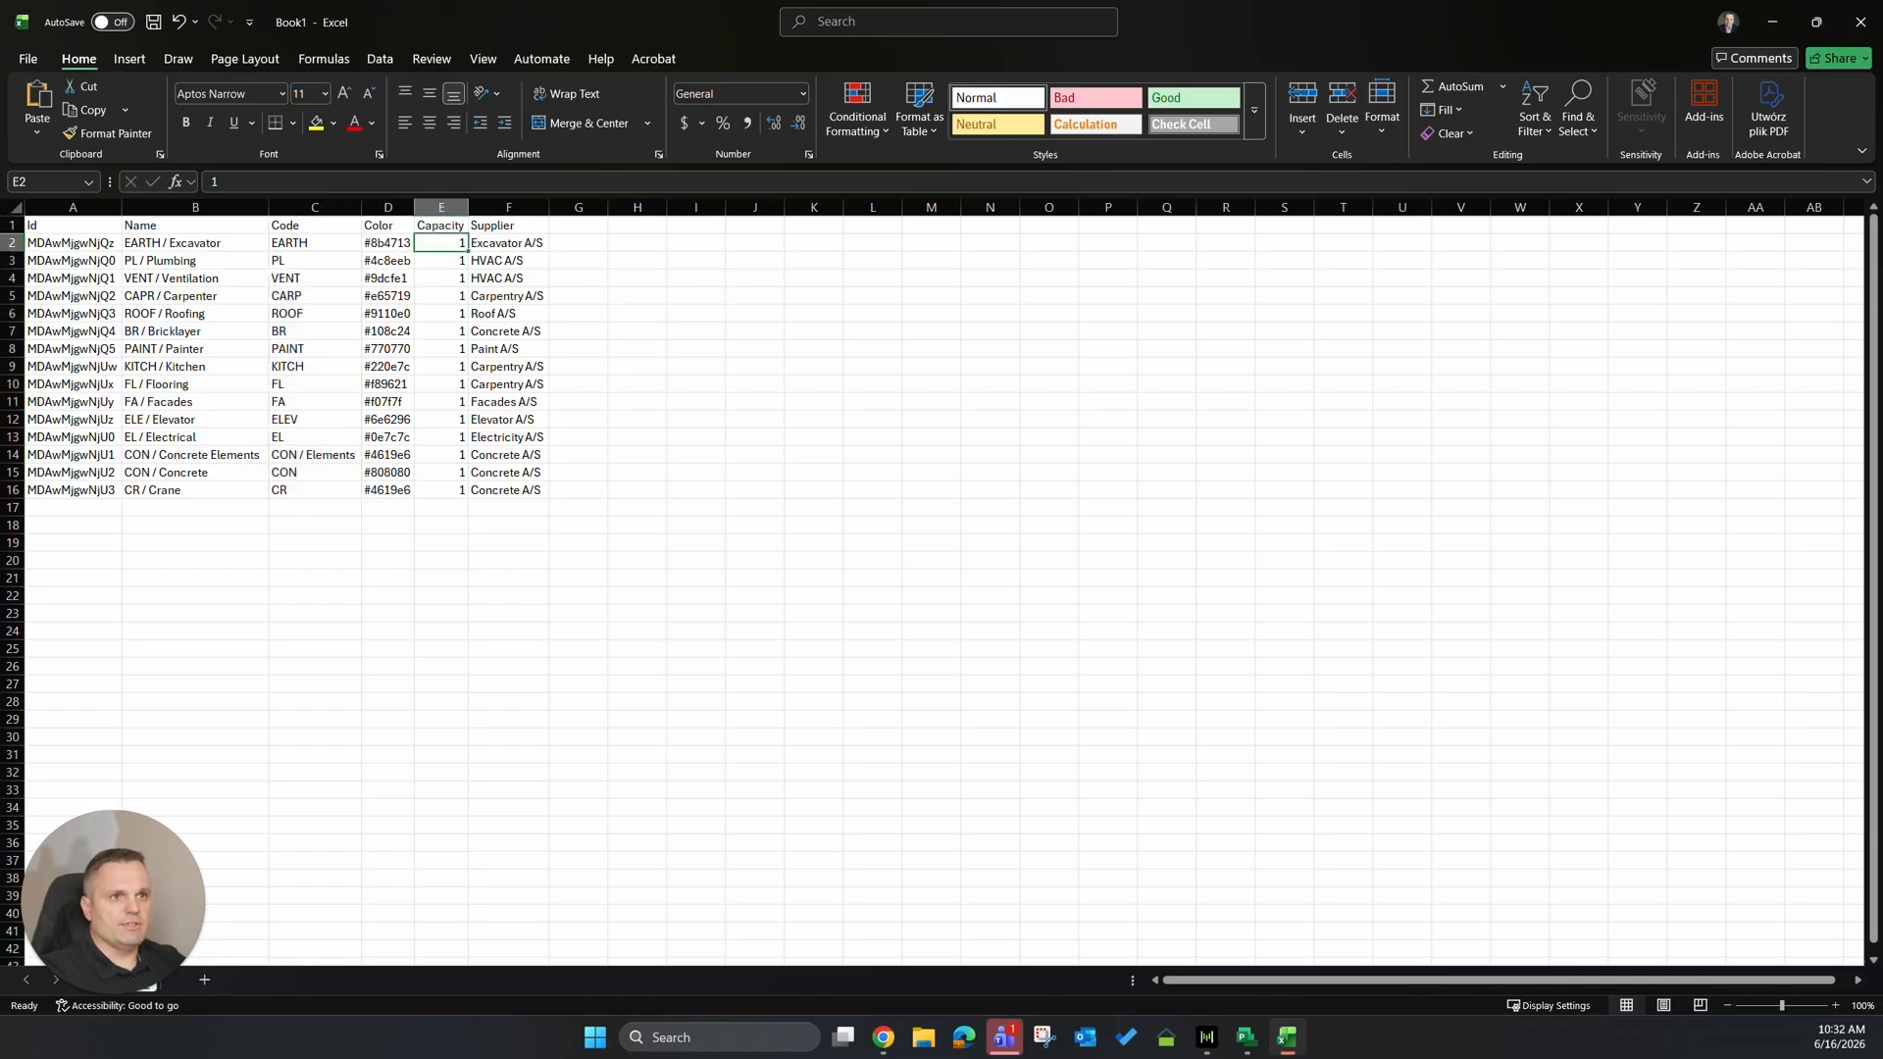
pyautogui.write('2')
pyautogui.press('Return')
pyautogui.click(447, 248)
pyautogui.click(465, 250)
pyautogui.moveTo(468, 251); pyautogui.dragTo(458, 493)
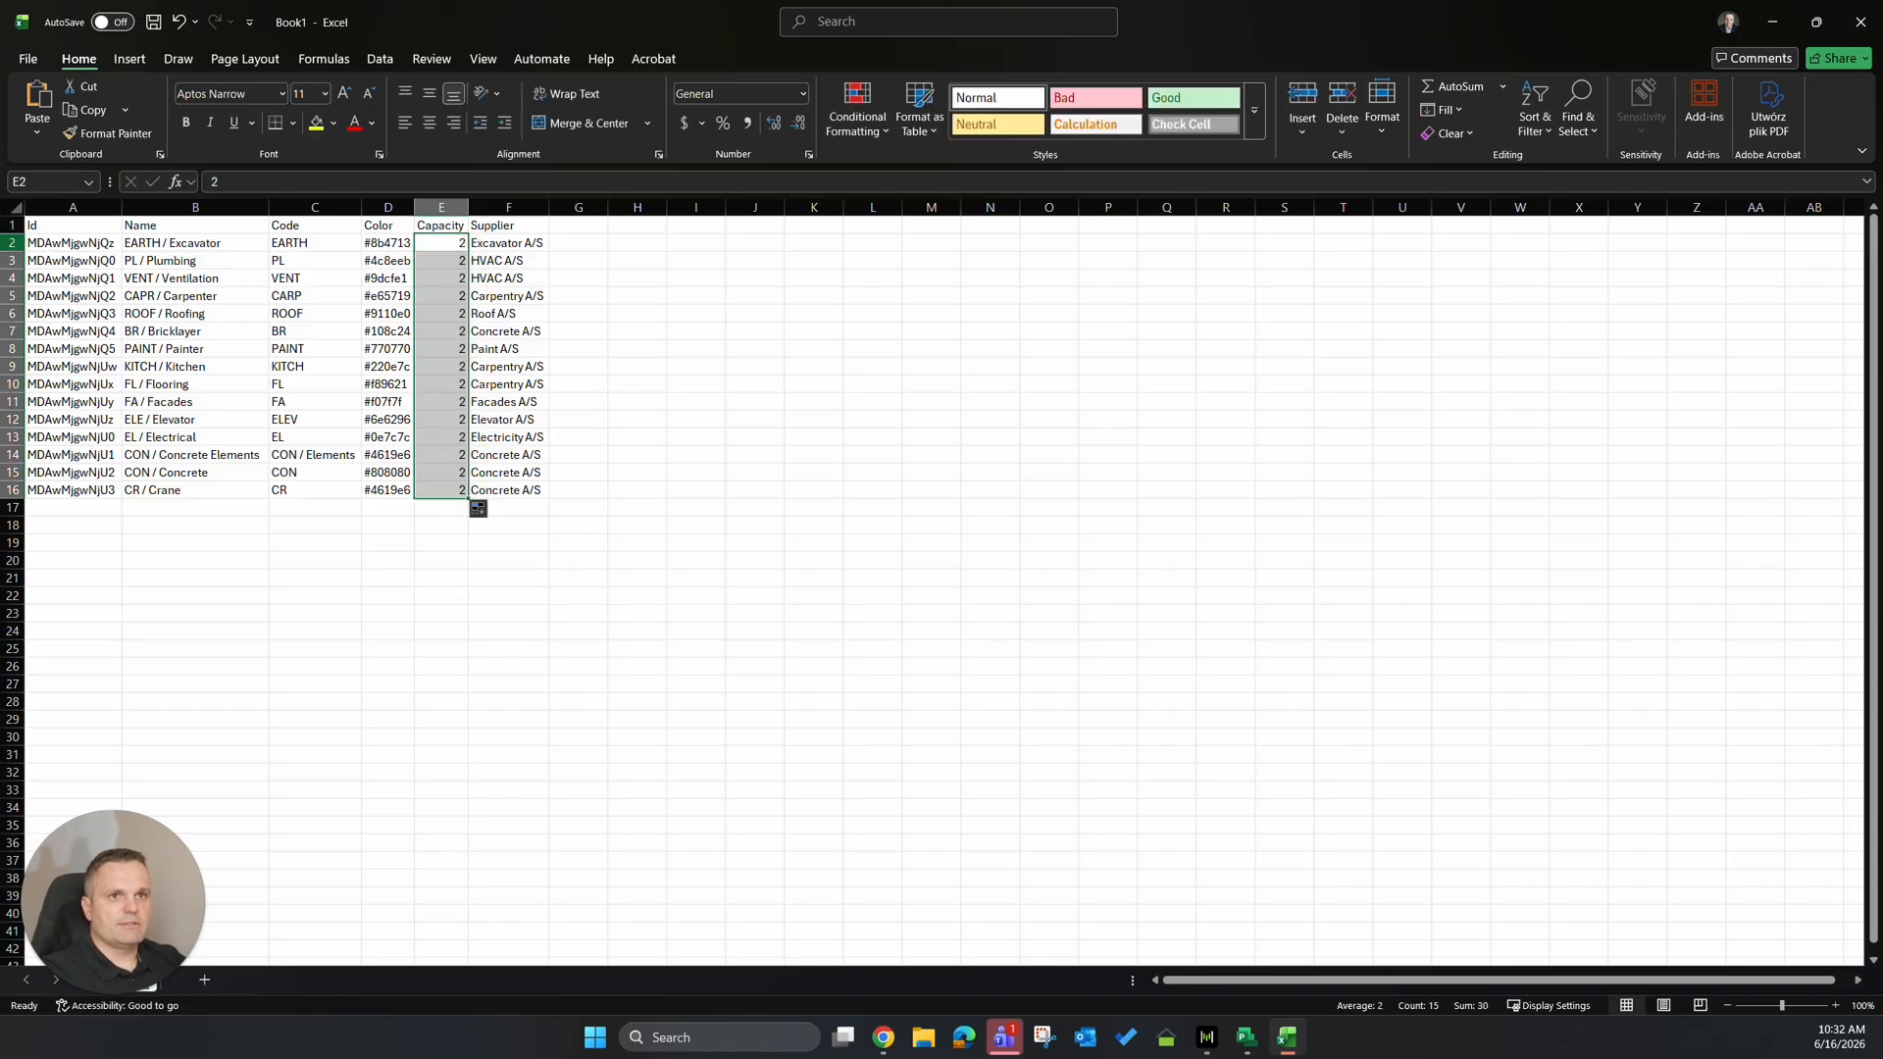
# Copy resource rows 2 to 16 without the header row and switch back to Tactplan.
pyautogui.moveTo(13, 242); pyautogui.dragTo(42, 490)
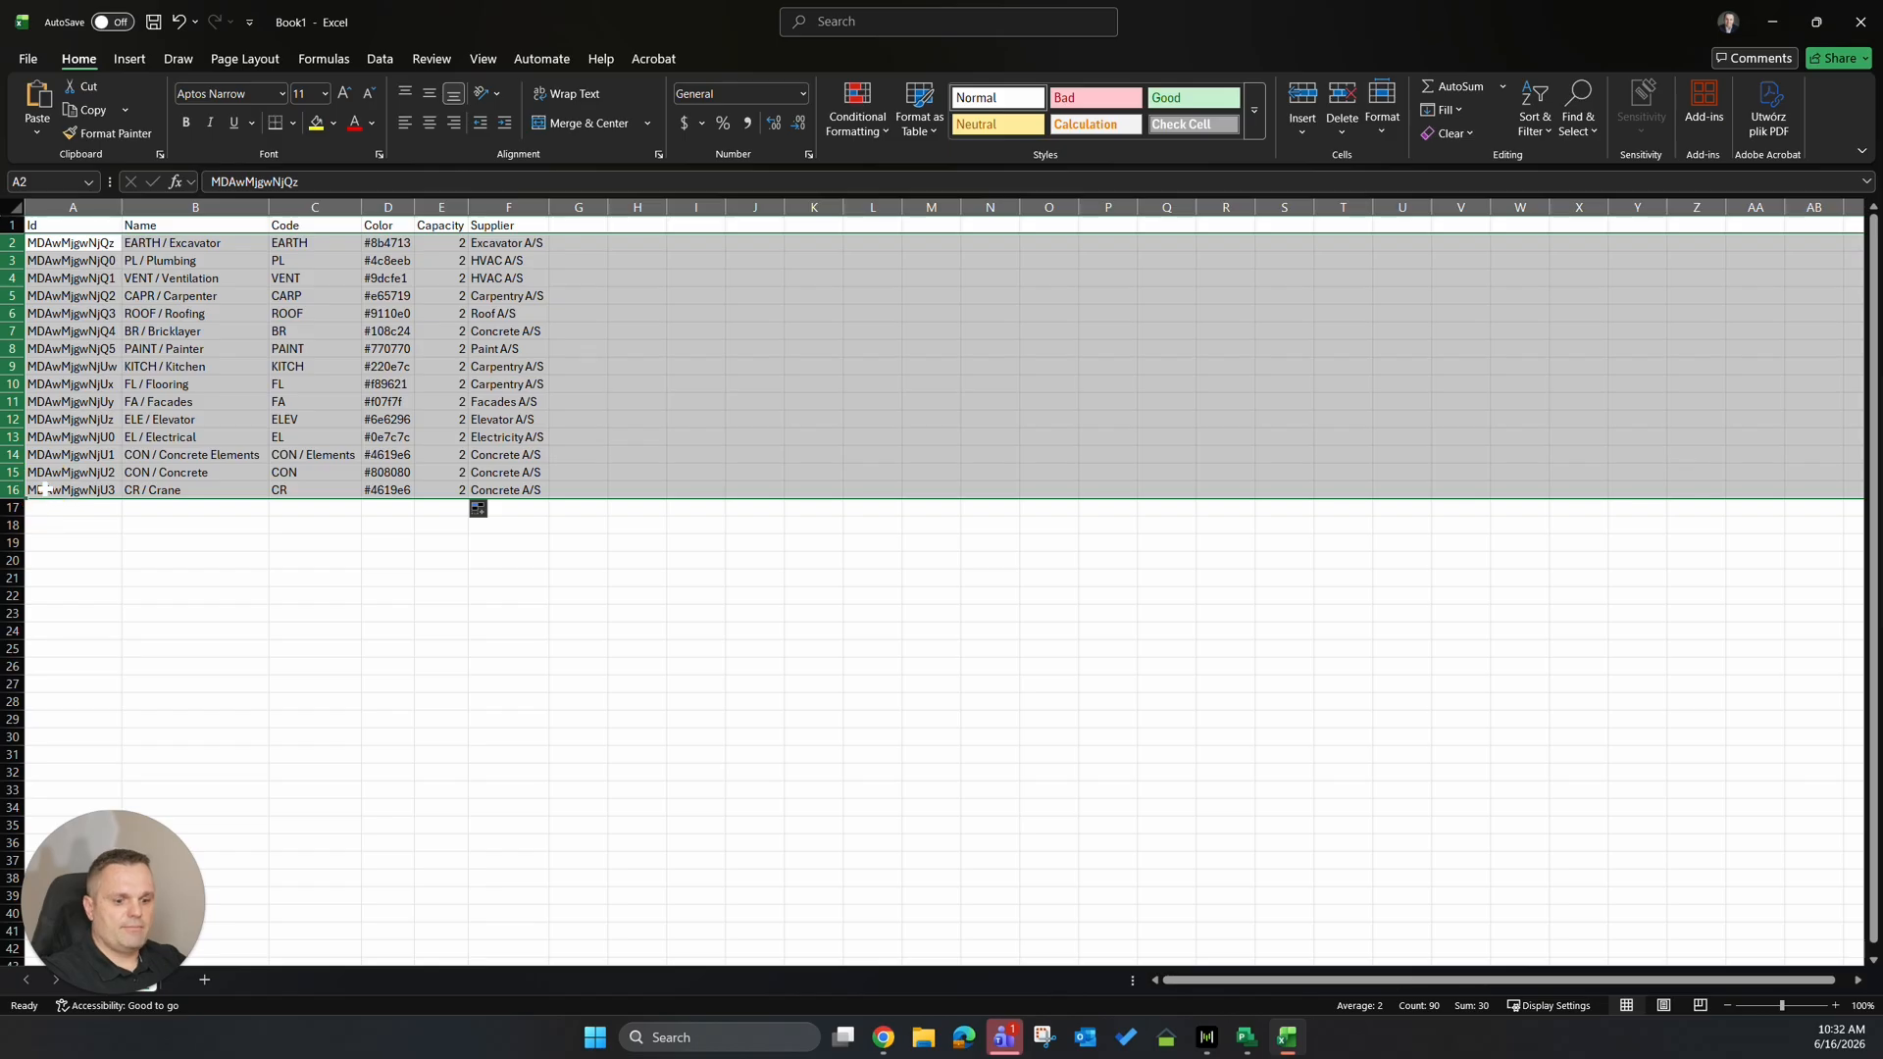
pyautogui.hotkey('ctrl', 'c')
pyautogui.hotkey('alt', 'Tab')
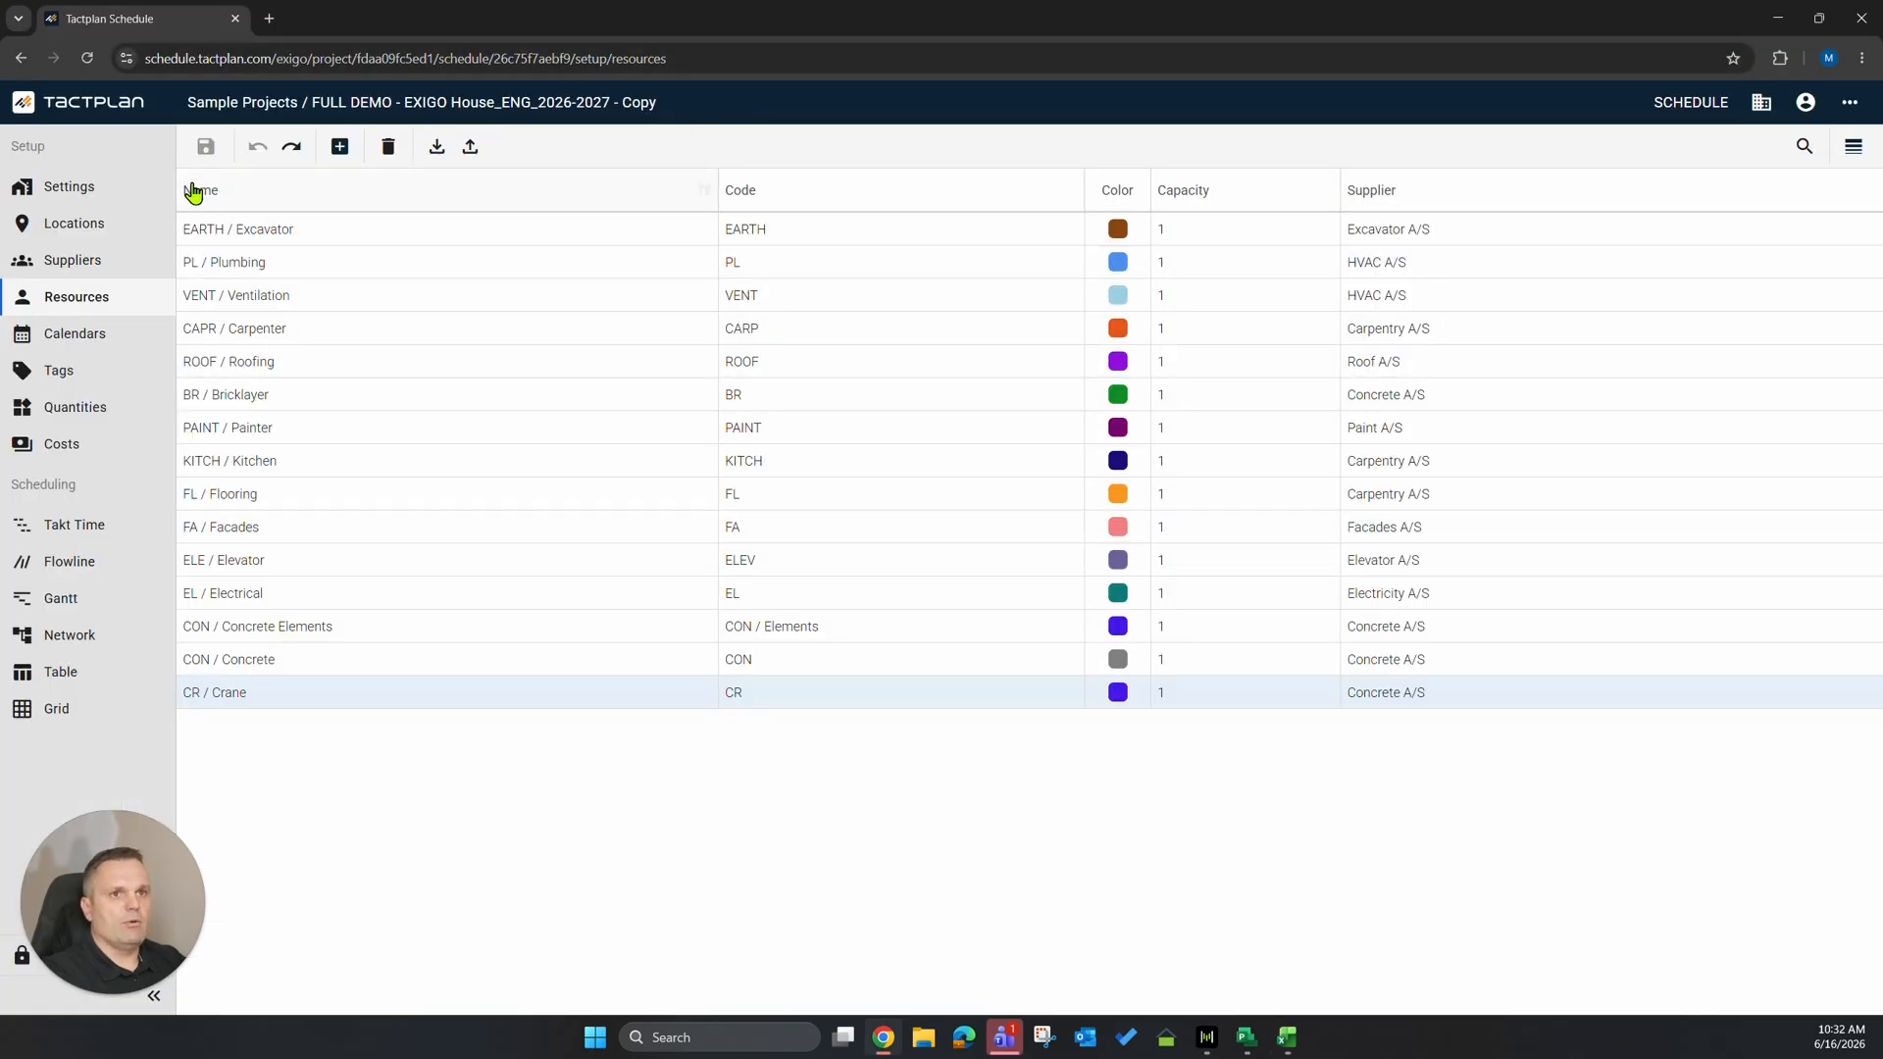
# Import the copied rows from the clipboard into the resource list and save the schedule.
pyautogui.click(434, 149)
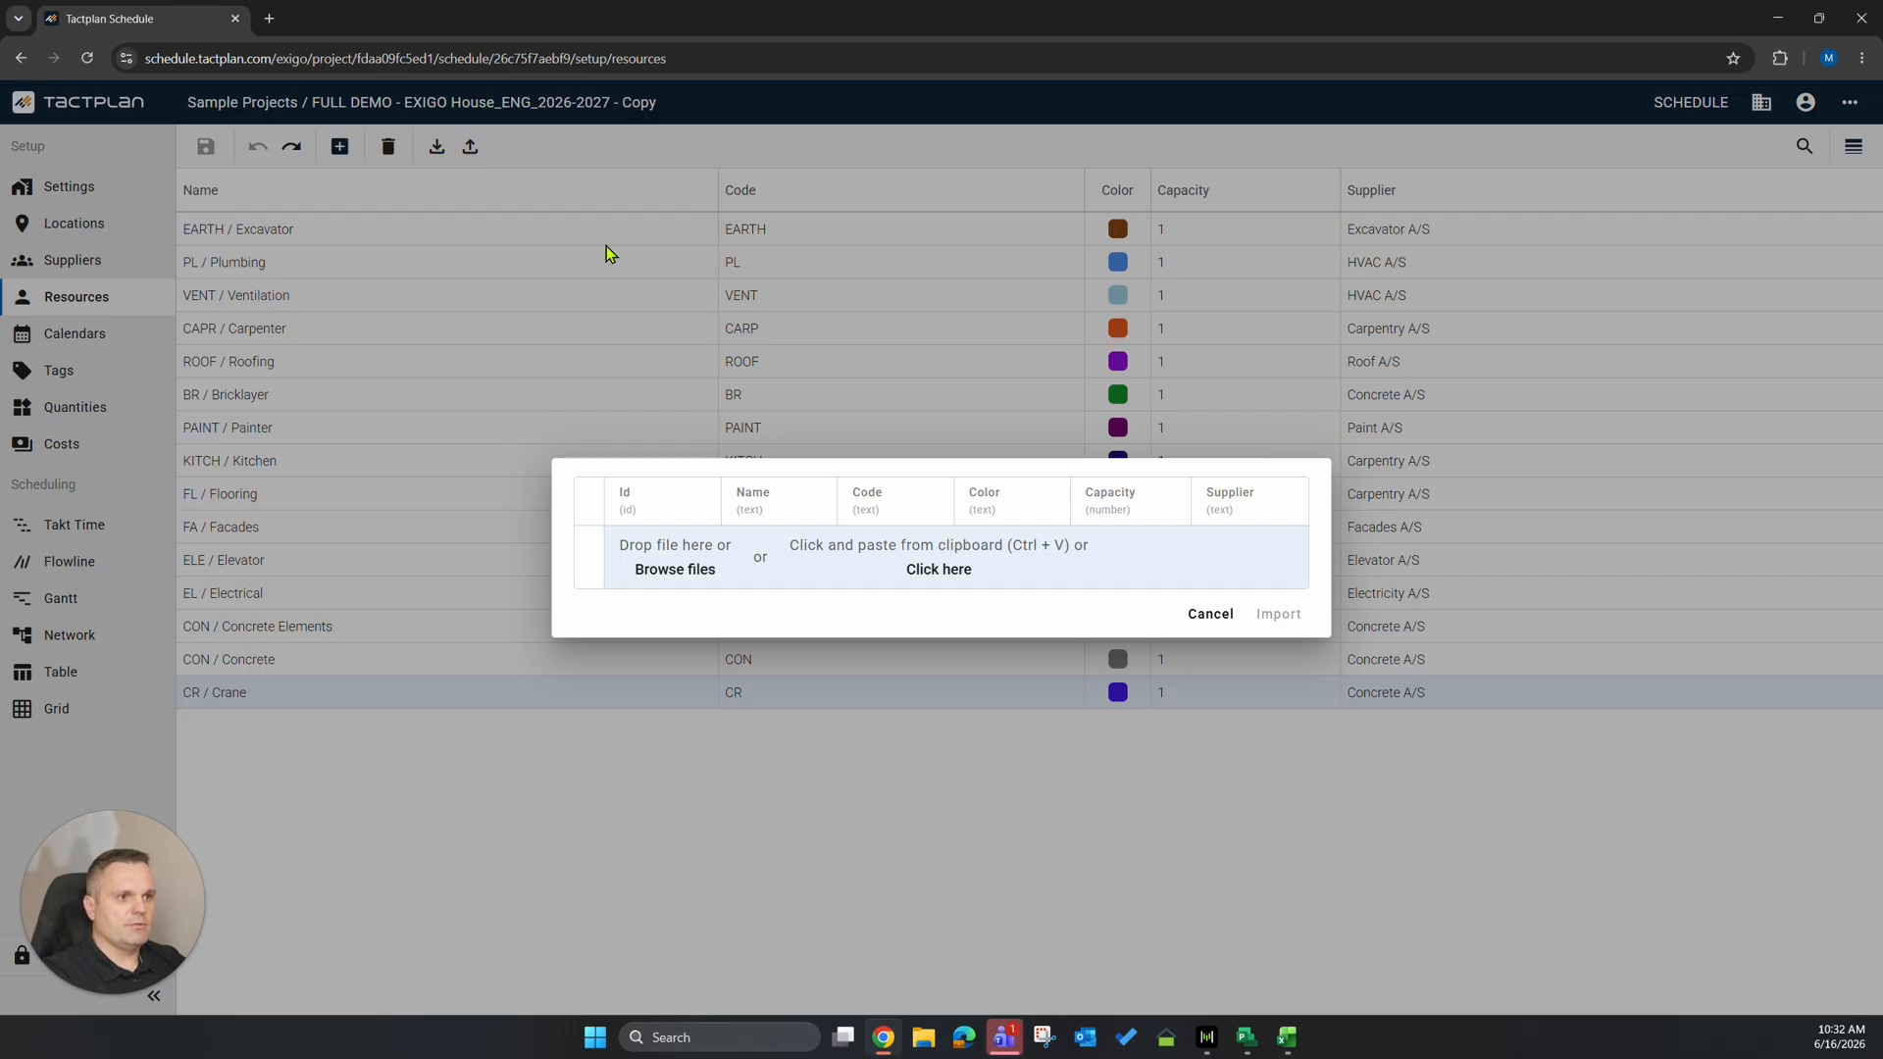
pyautogui.hotkey('ctrl', 'v')
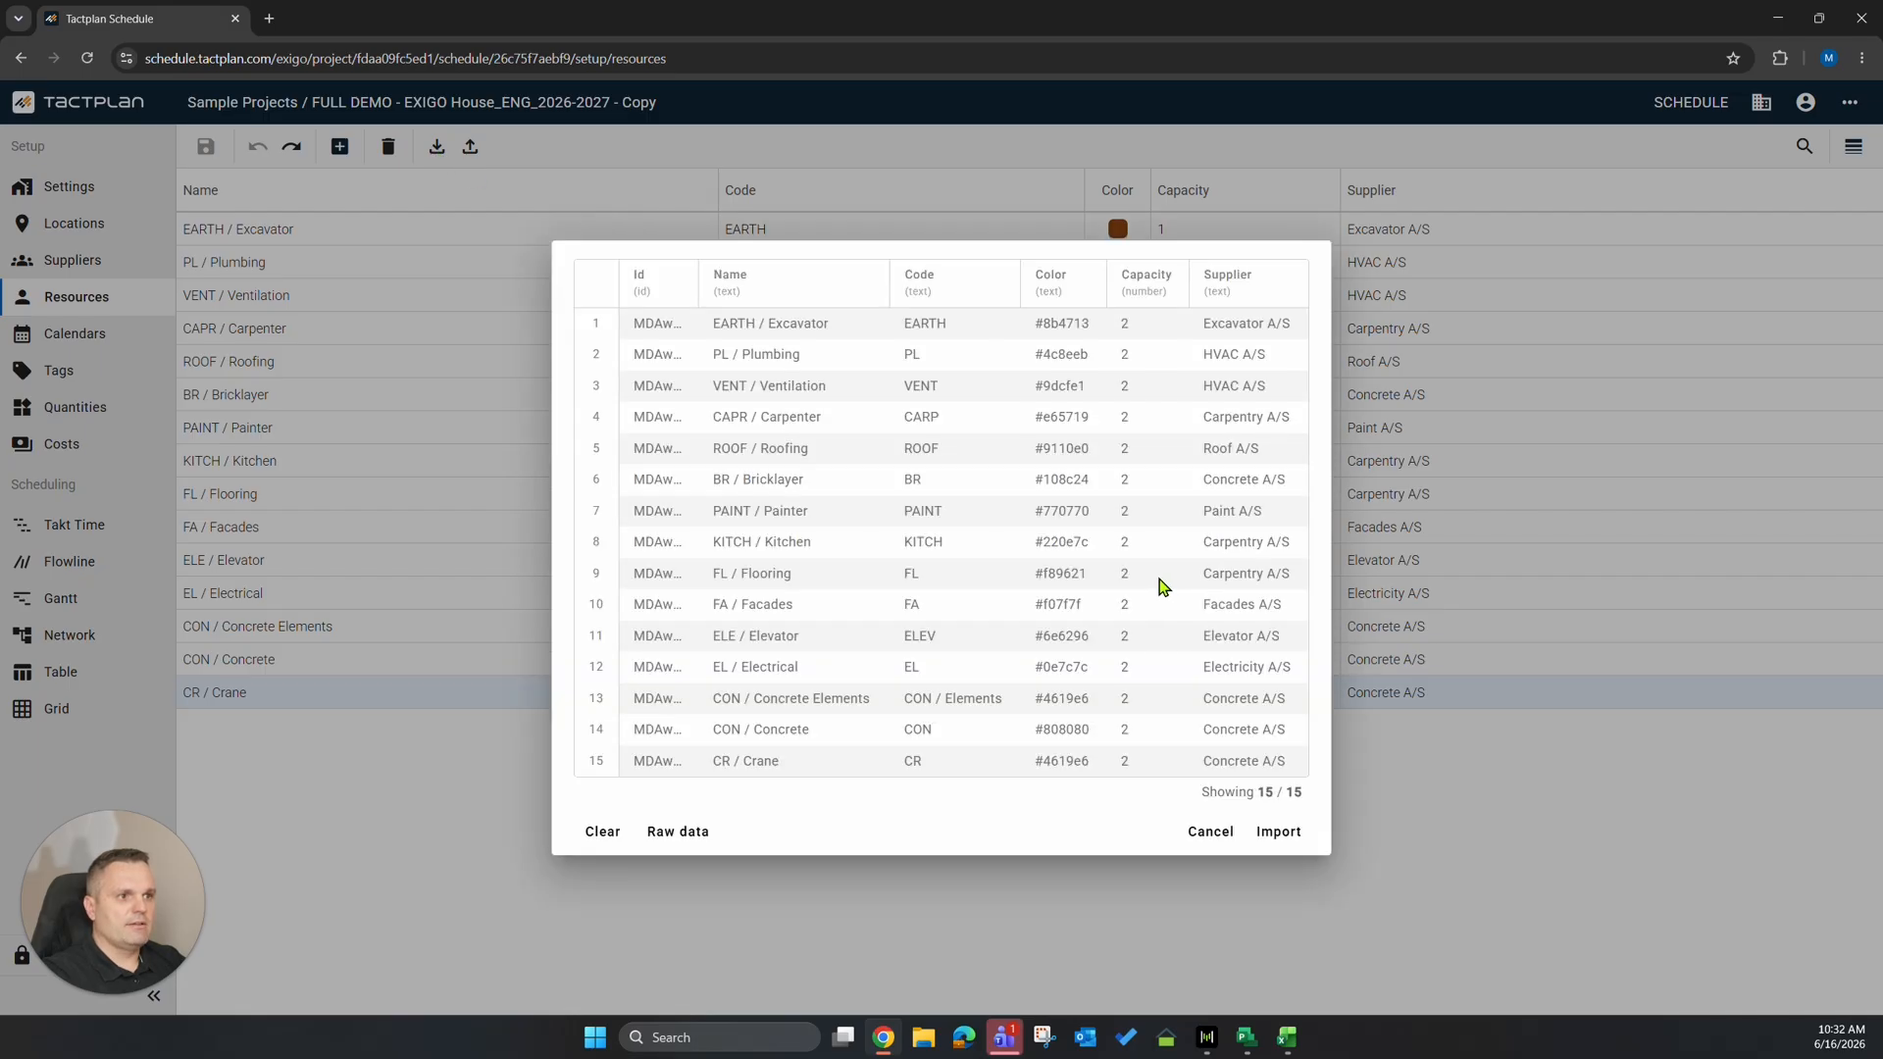
pyautogui.click(1279, 833)
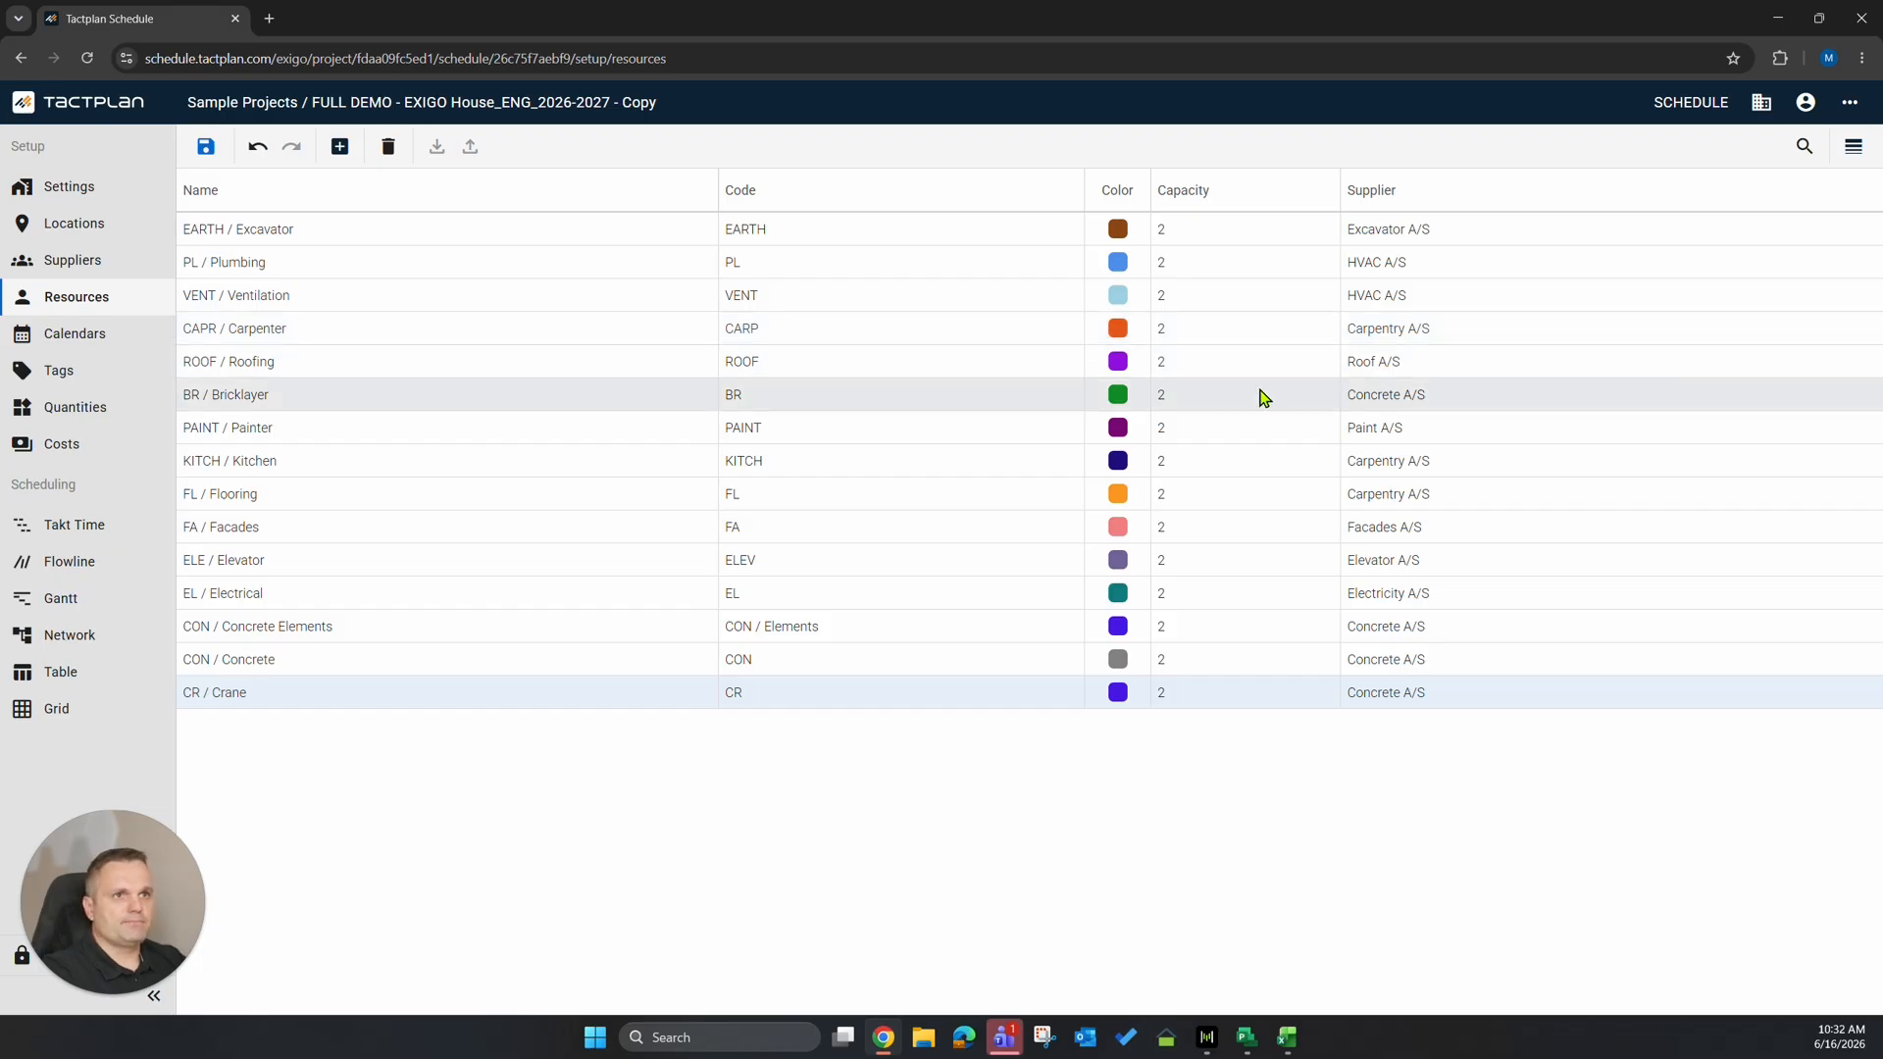
pyautogui.hotkey('ctrl', 's')
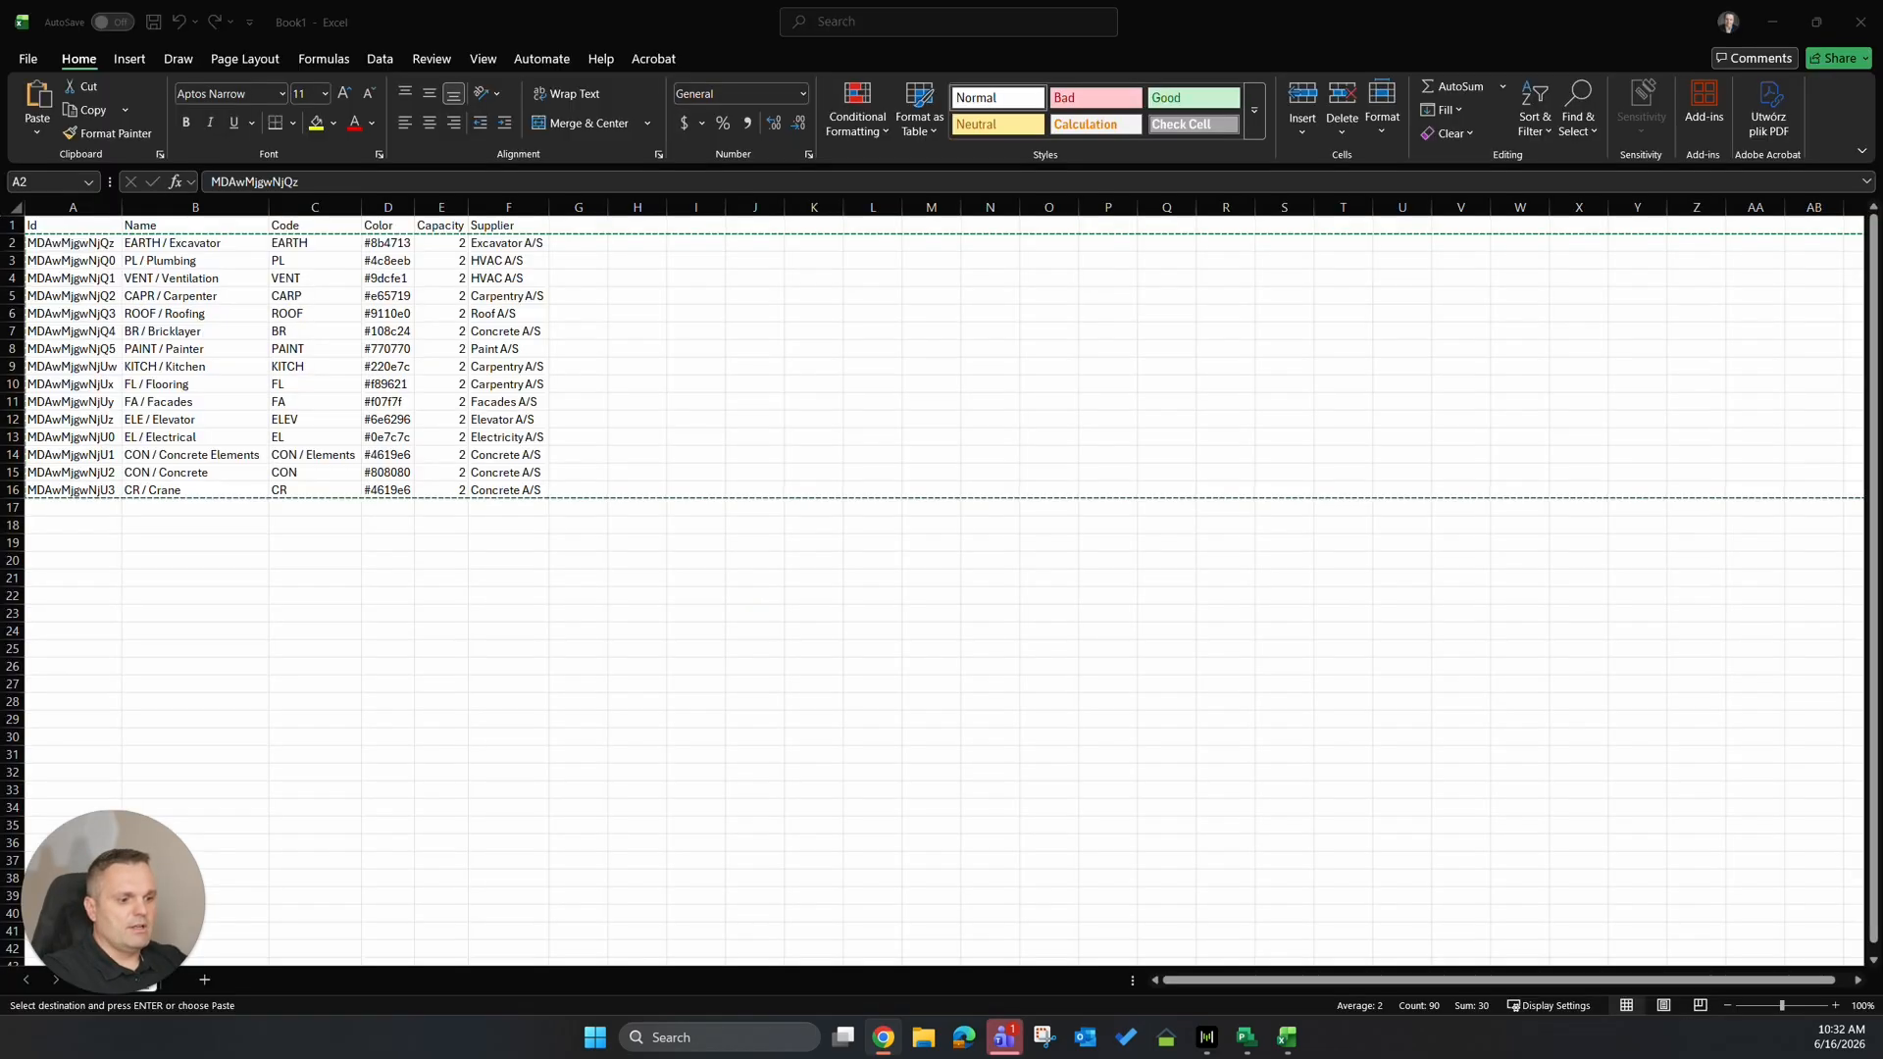
pyautogui.moveTo(12, 243); pyautogui.dragTo(12, 489)
pyautogui.hotkey('ctrl', 'c')
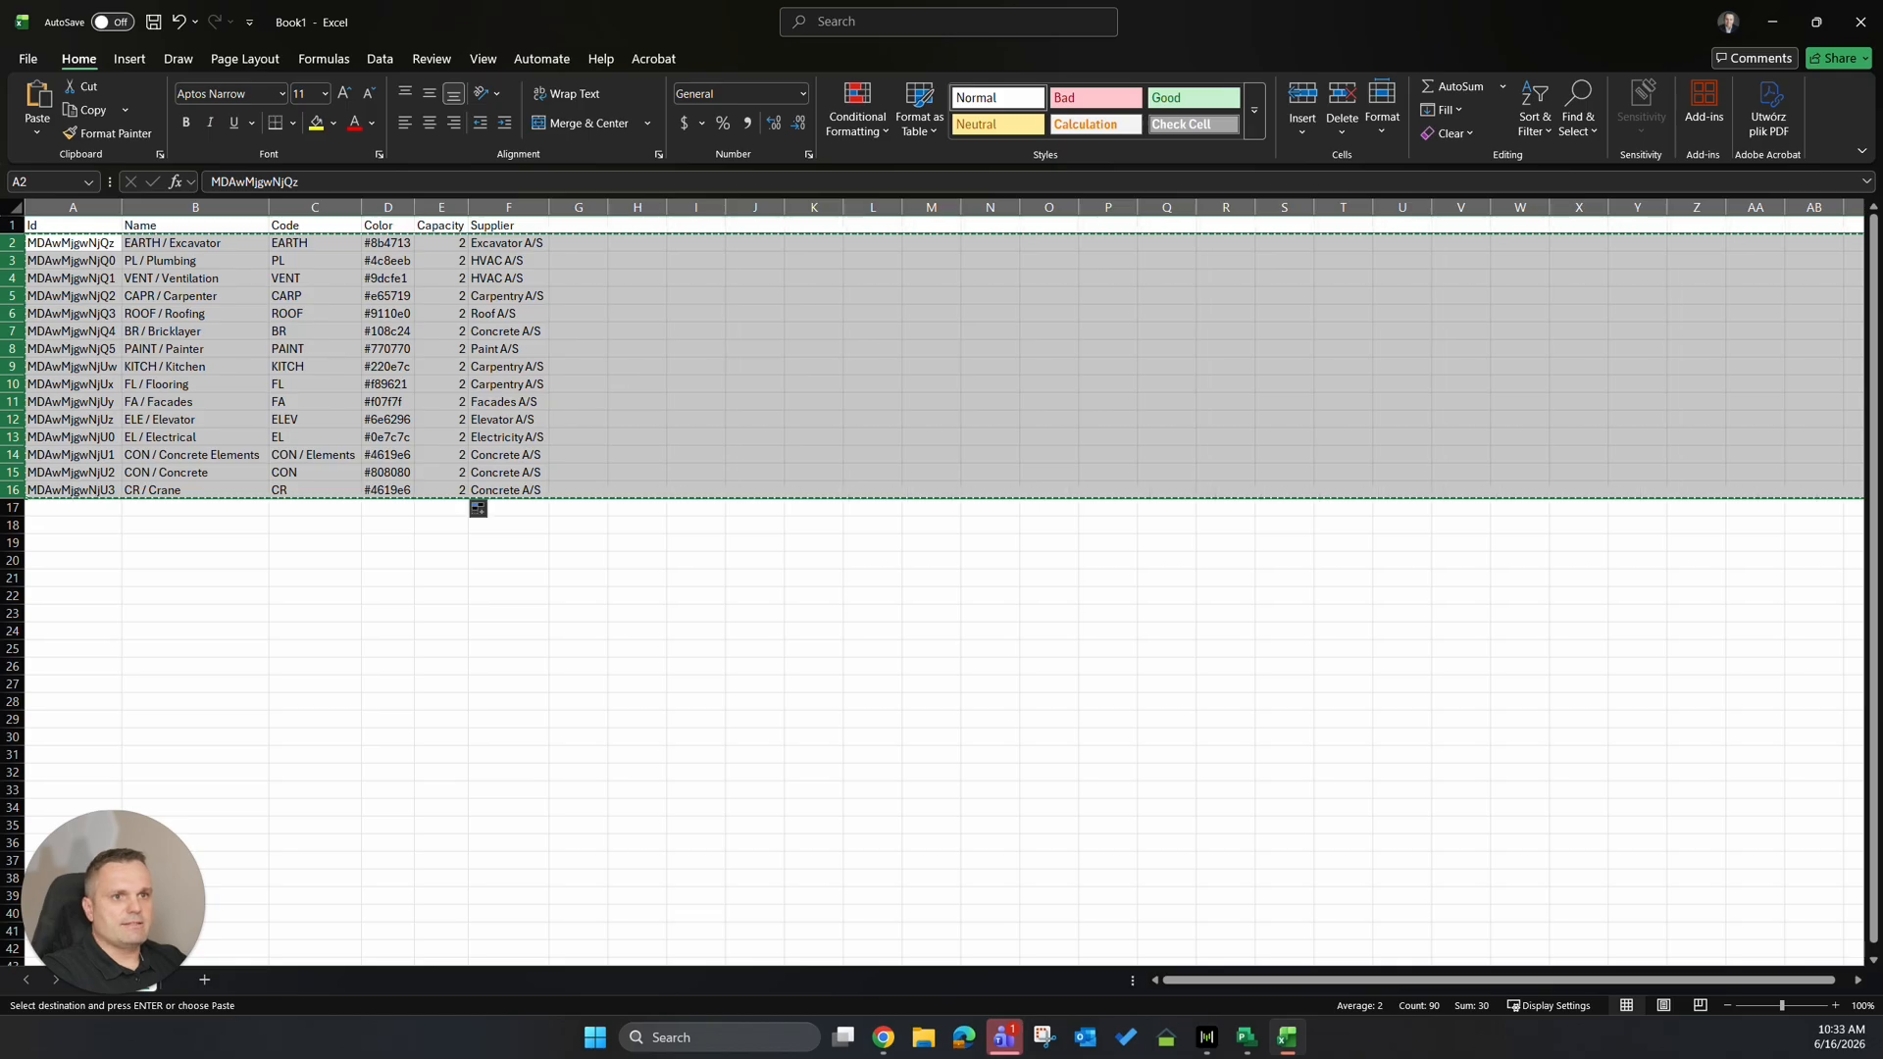
pyautogui.click(768, 613)
pyautogui.press('Escape')
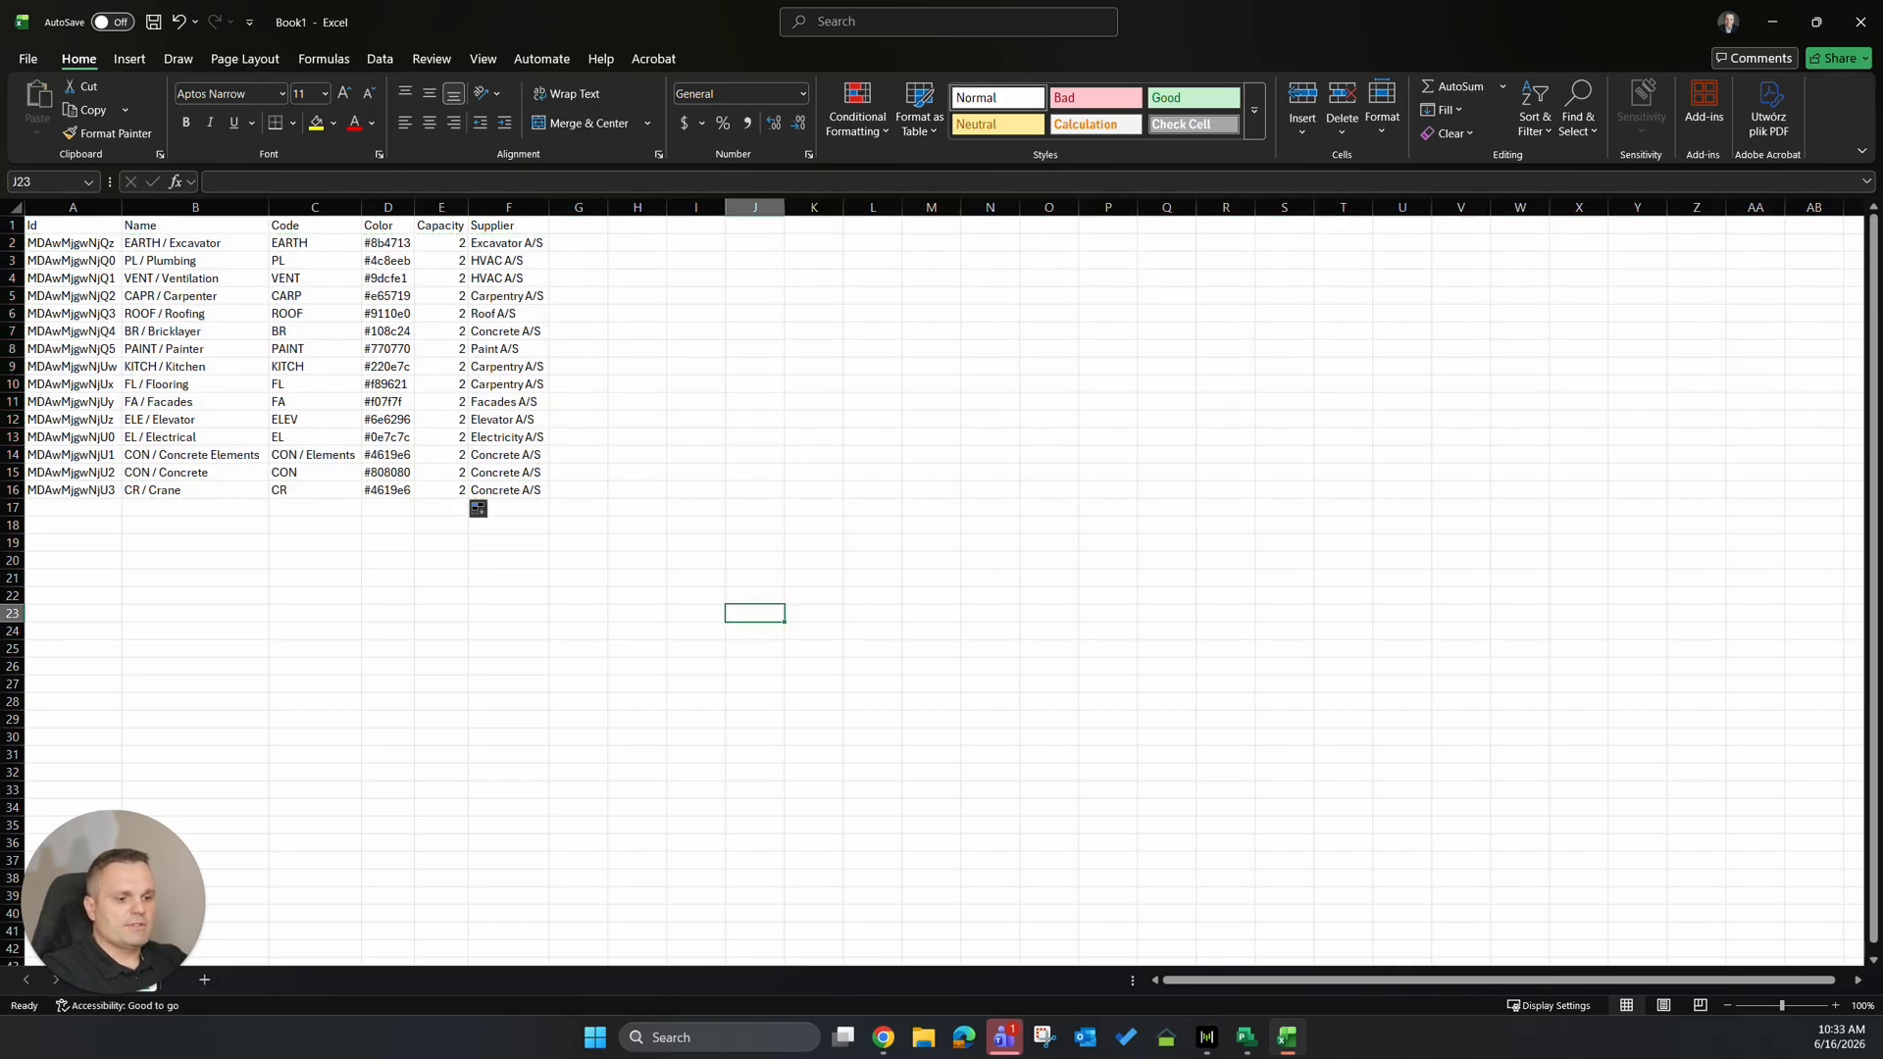
pyautogui.hotkey('alt', 'Tab')
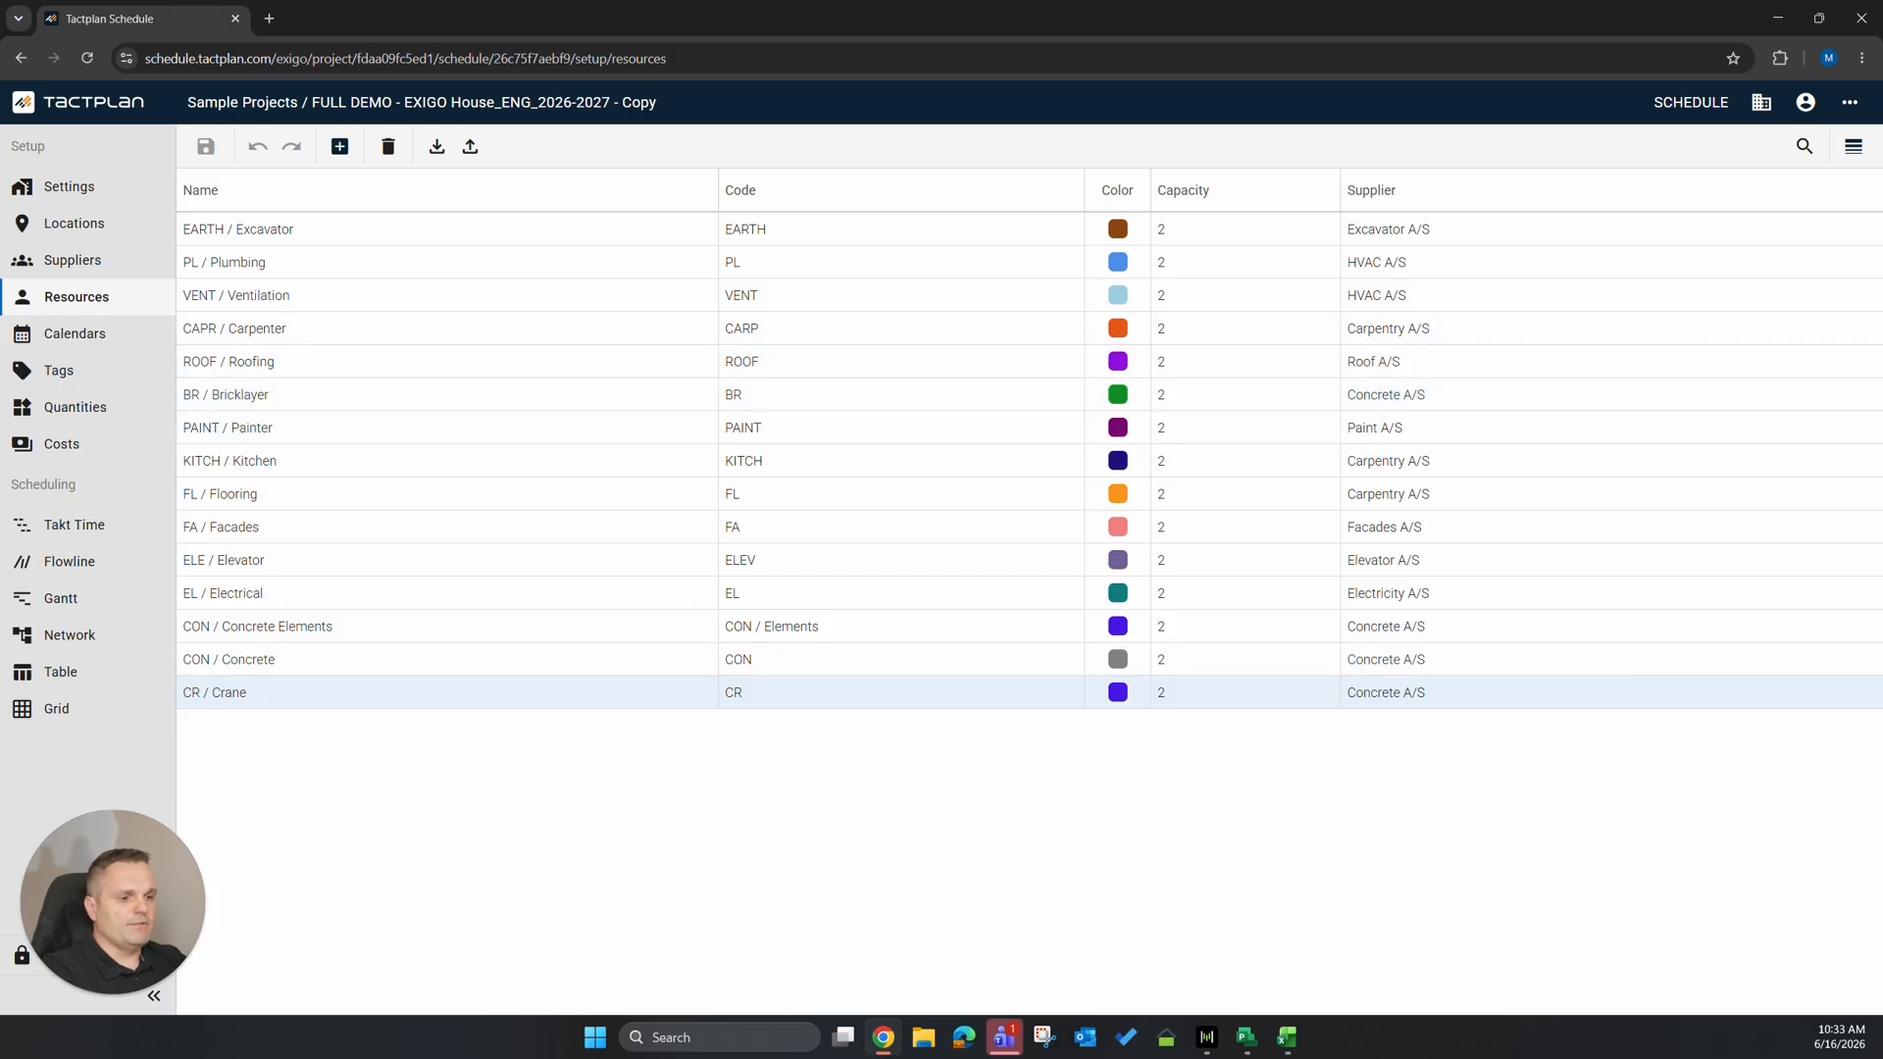
pyautogui.hotkey('alt', 'Tab')
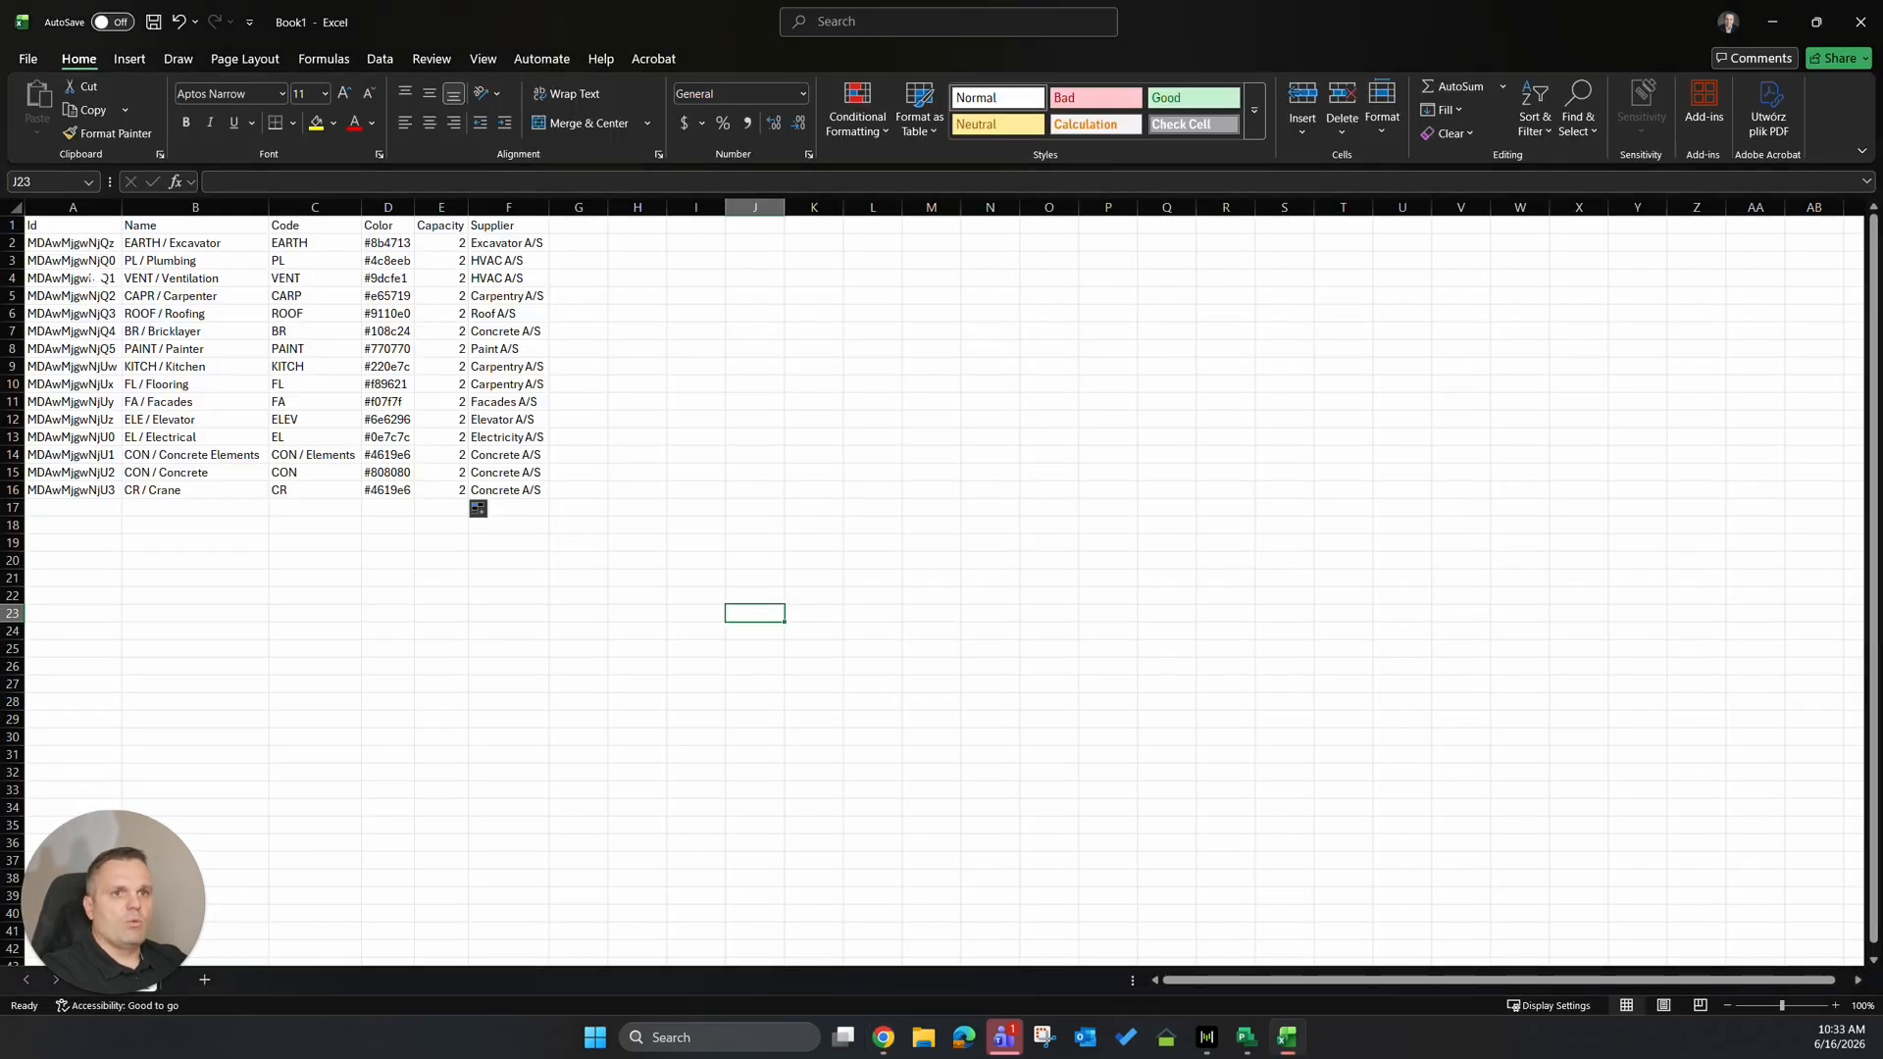
# Clear the Id values in A2:A16, then set the Capacity in E2 to 1 and fill it down to E16.
pyautogui.moveTo(69, 242); pyautogui.dragTo(90, 489)
pyautogui.press('Delete')
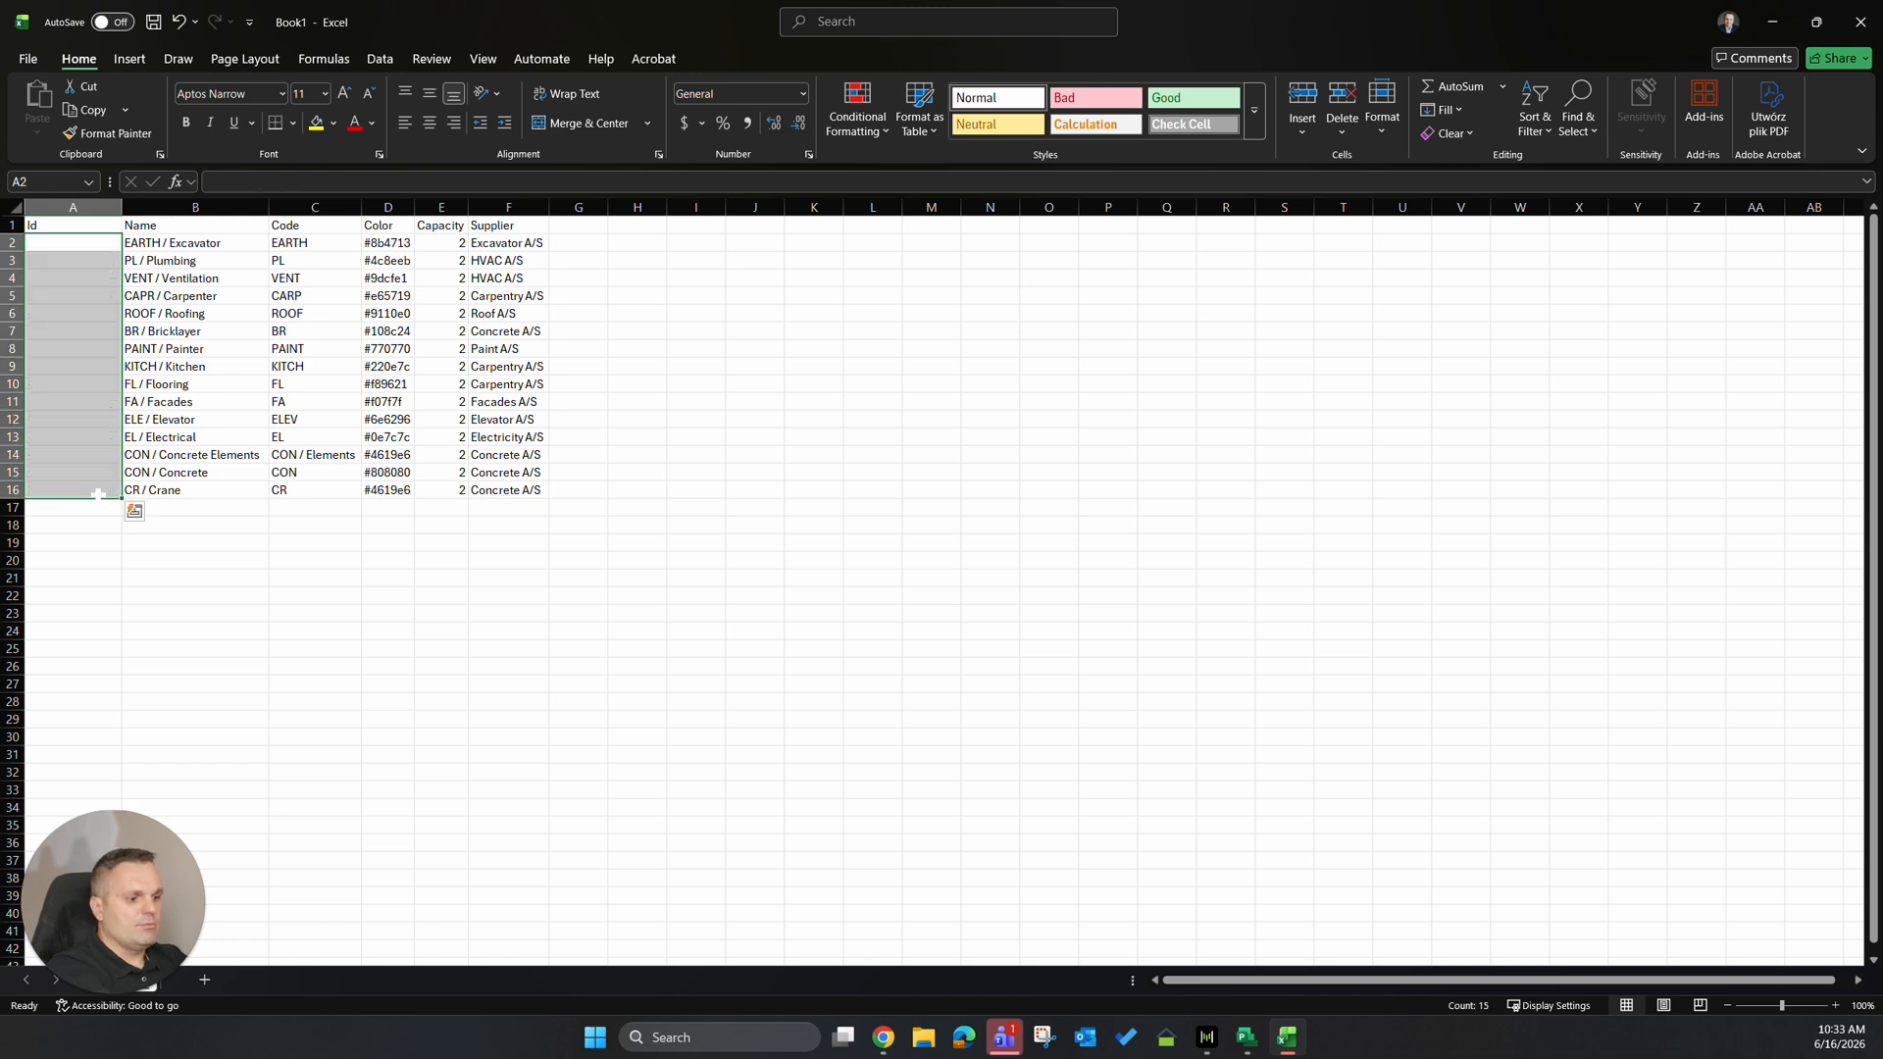
pyautogui.click(449, 242)
pyautogui.write('1')
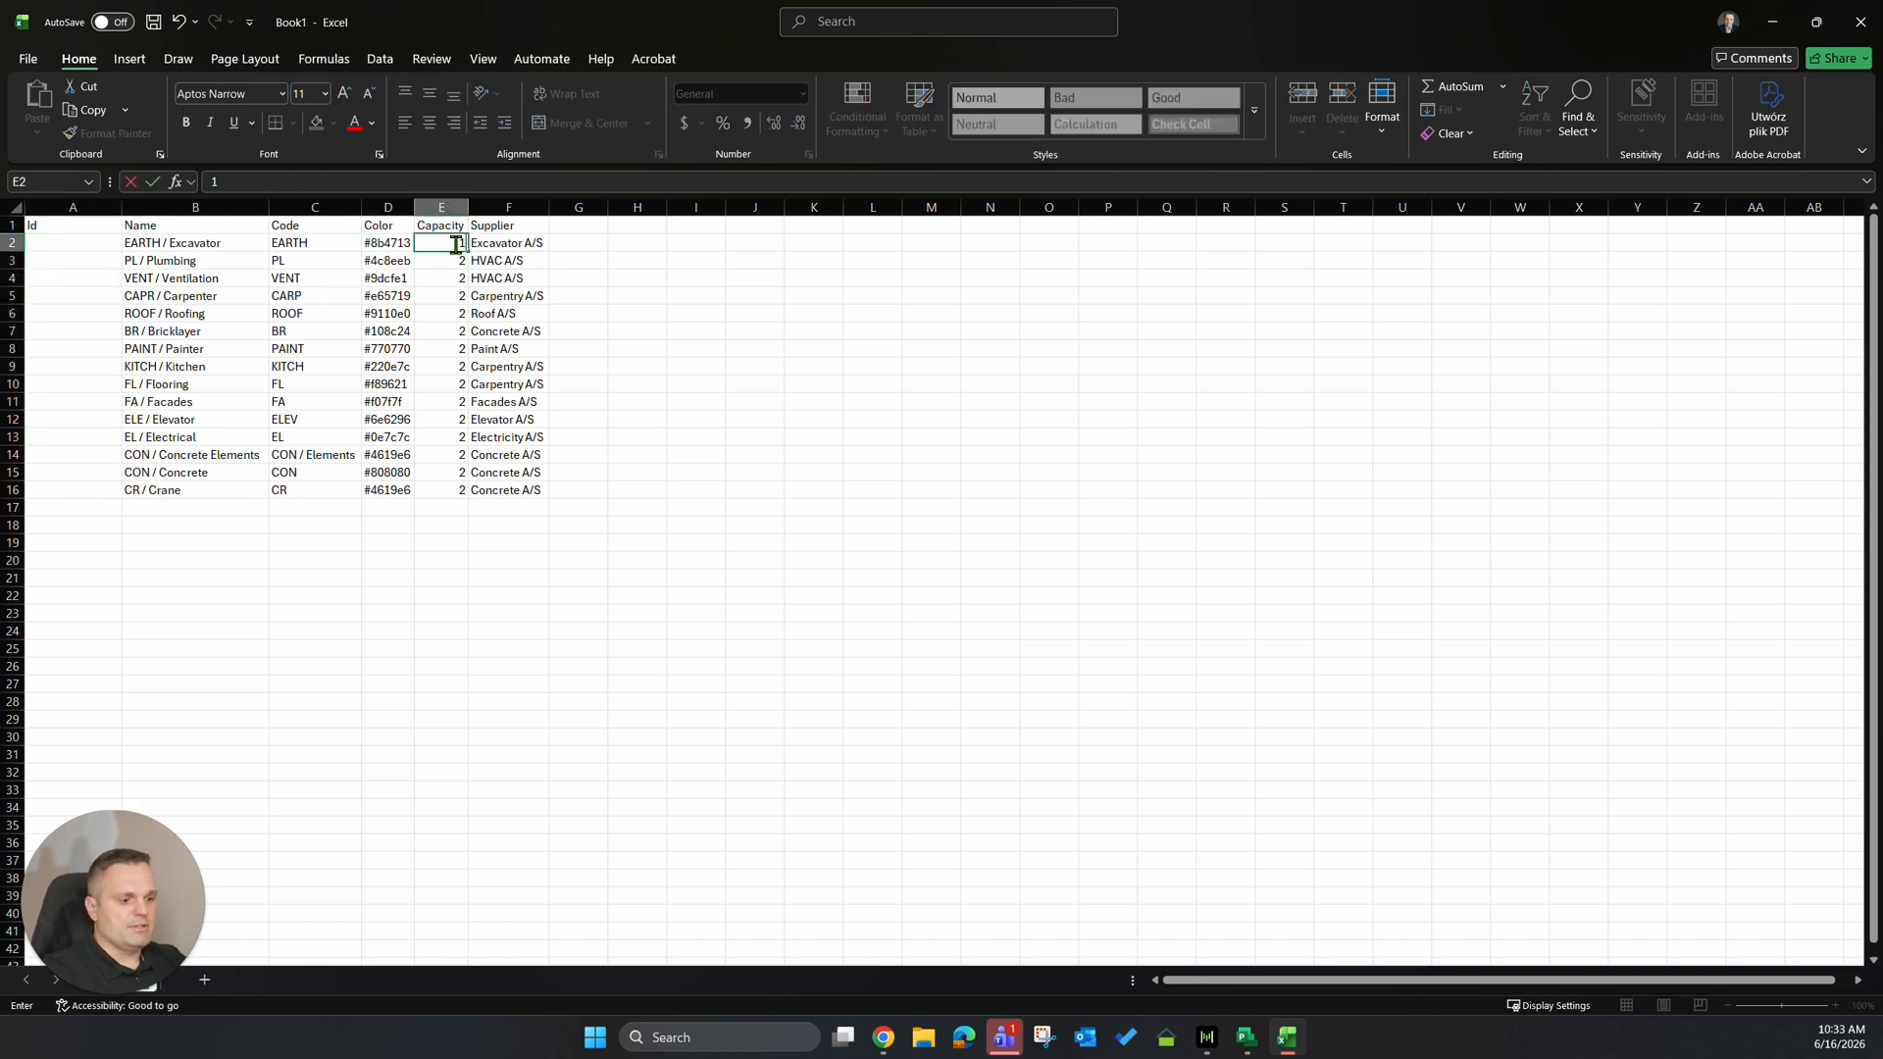
pyautogui.press('Return')
pyautogui.write('1')
pyautogui.press('Escape')
pyautogui.click(442, 243)
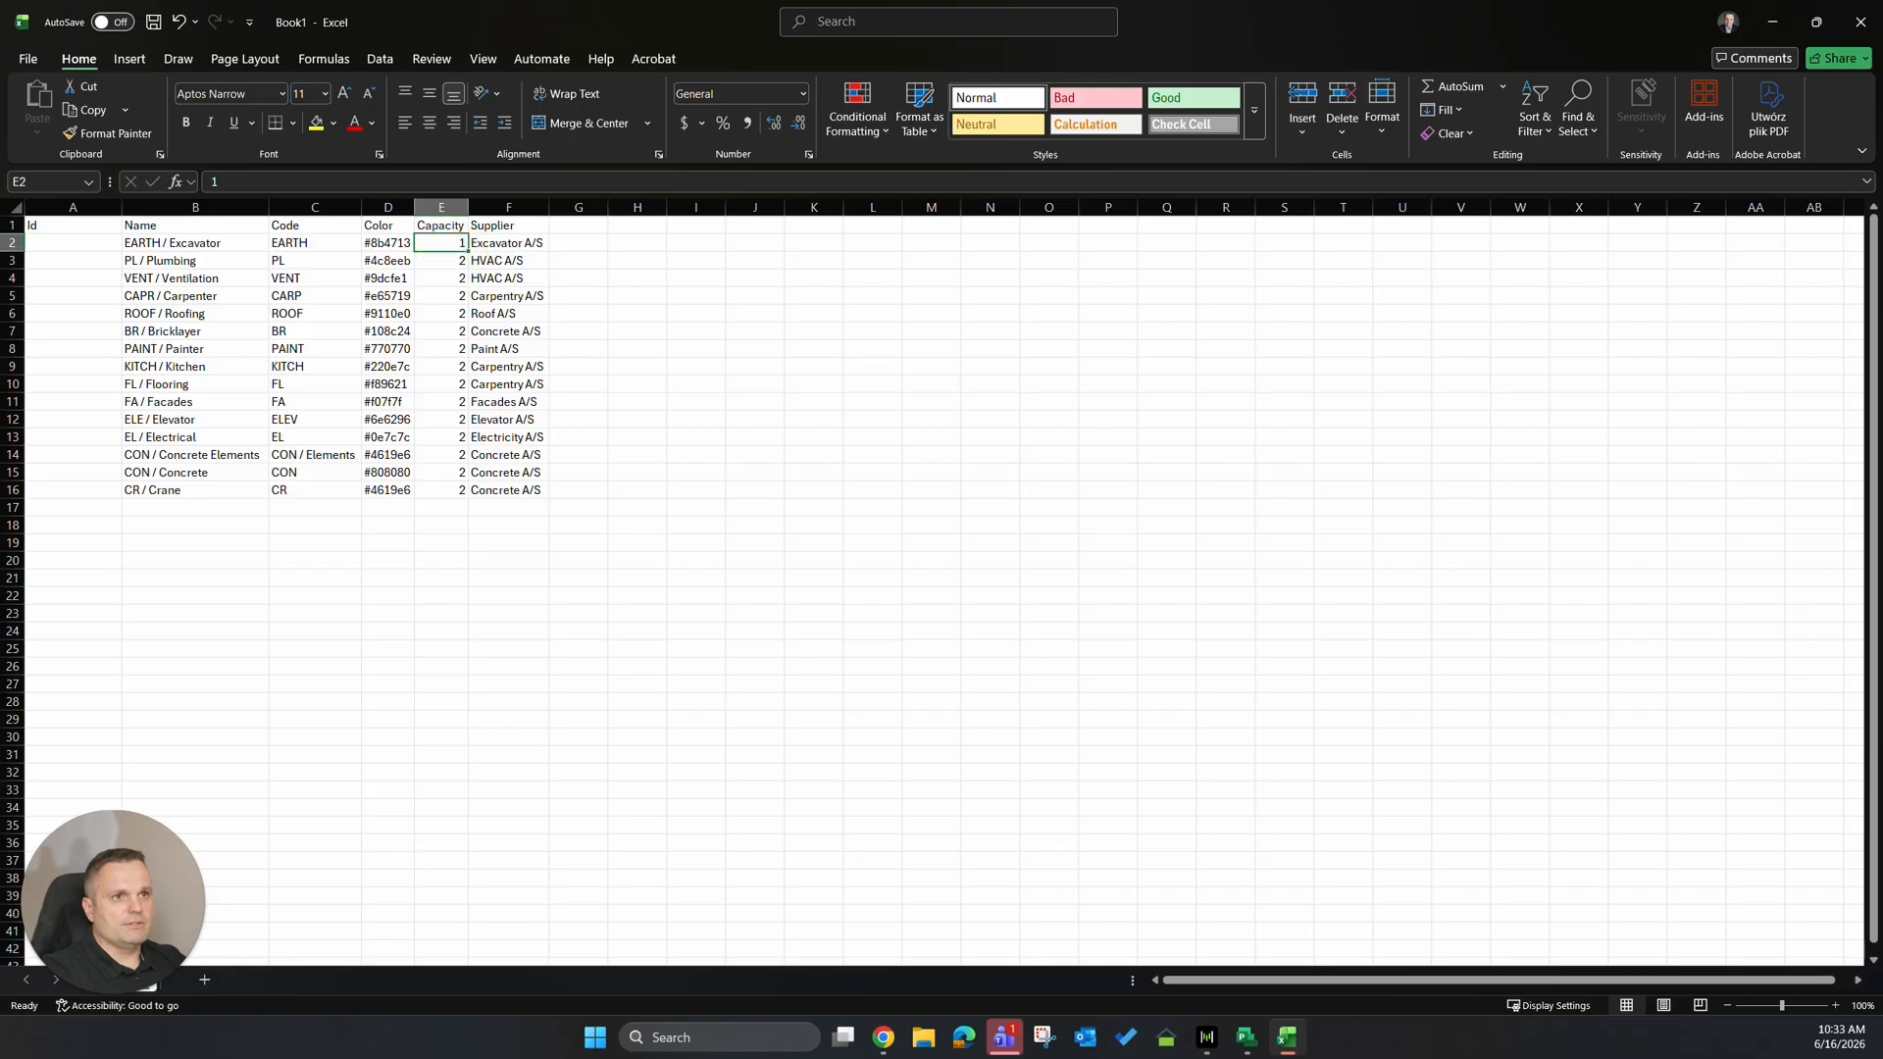
pyautogui.moveTo(467, 251); pyautogui.dragTo(471, 492)
pyautogui.click(536, 647)
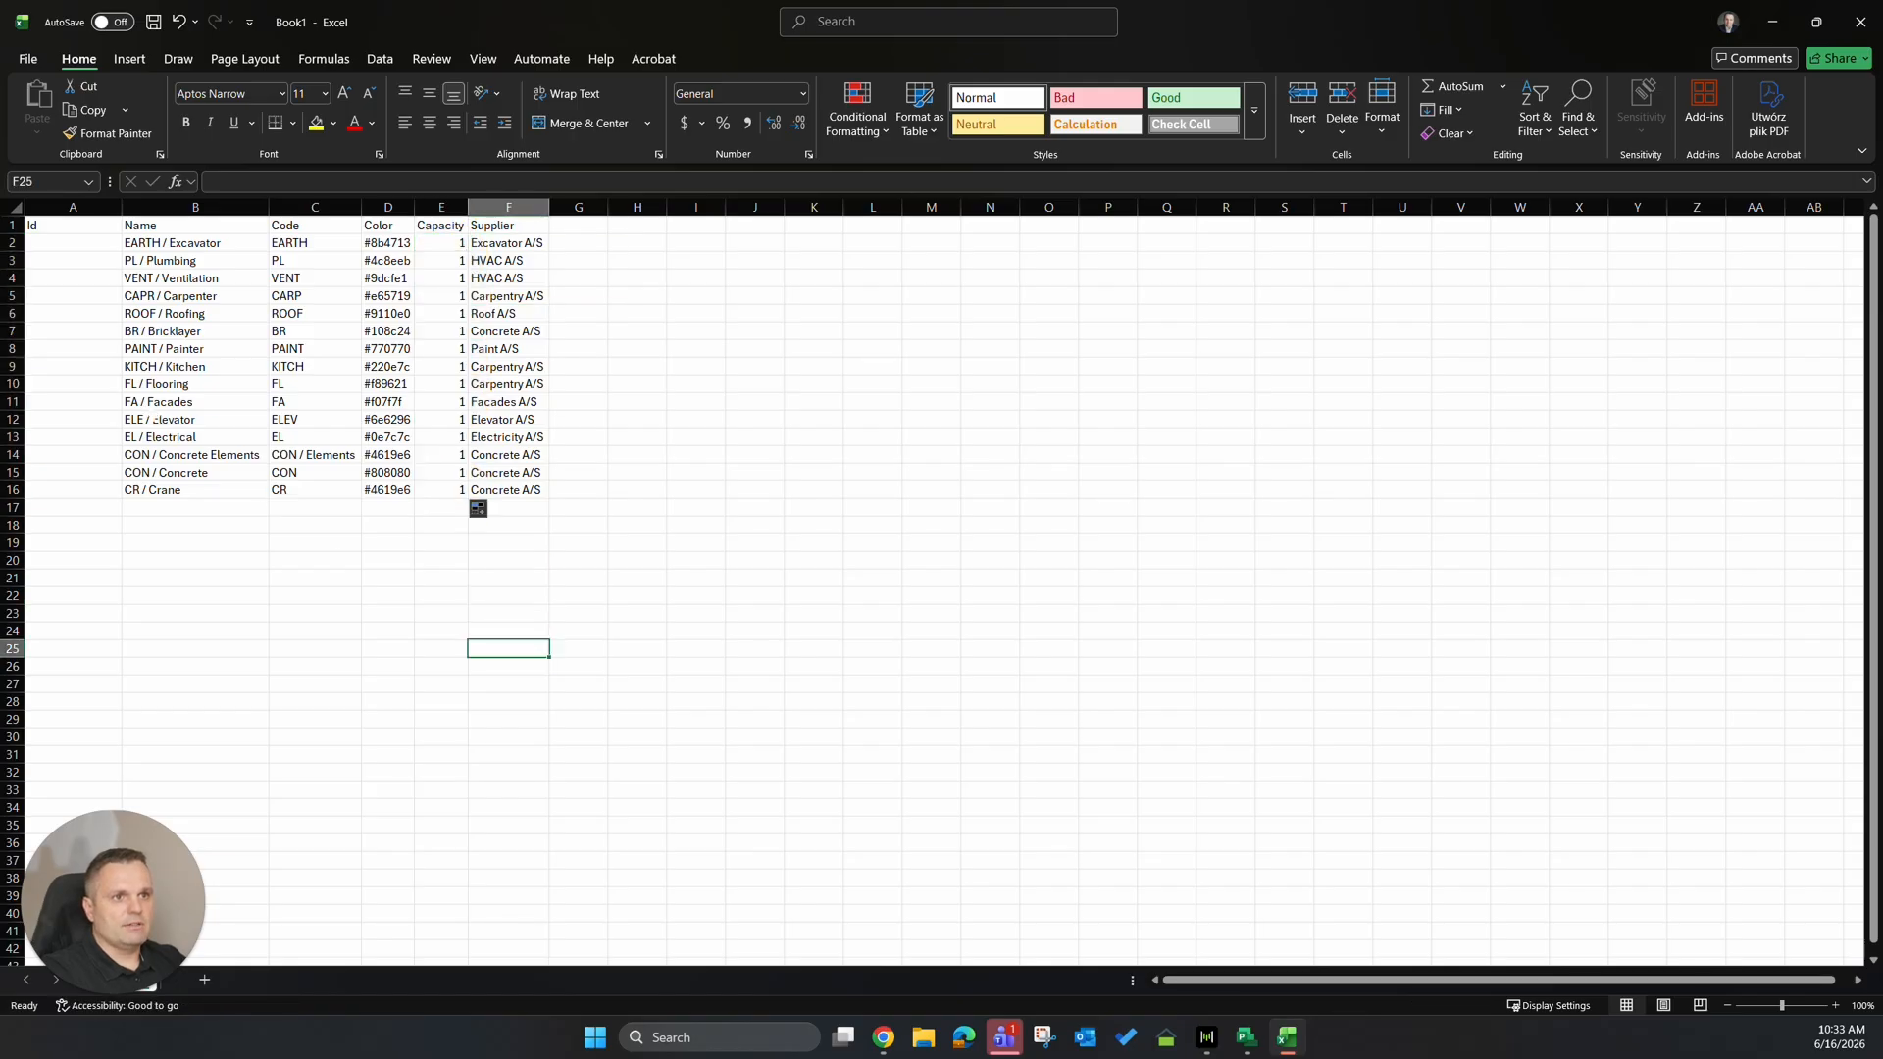
# Copy resource rows 2 to 16 without their Ids and switch back to Tactplan.
pyautogui.moveTo(11, 242); pyautogui.dragTo(24, 494)
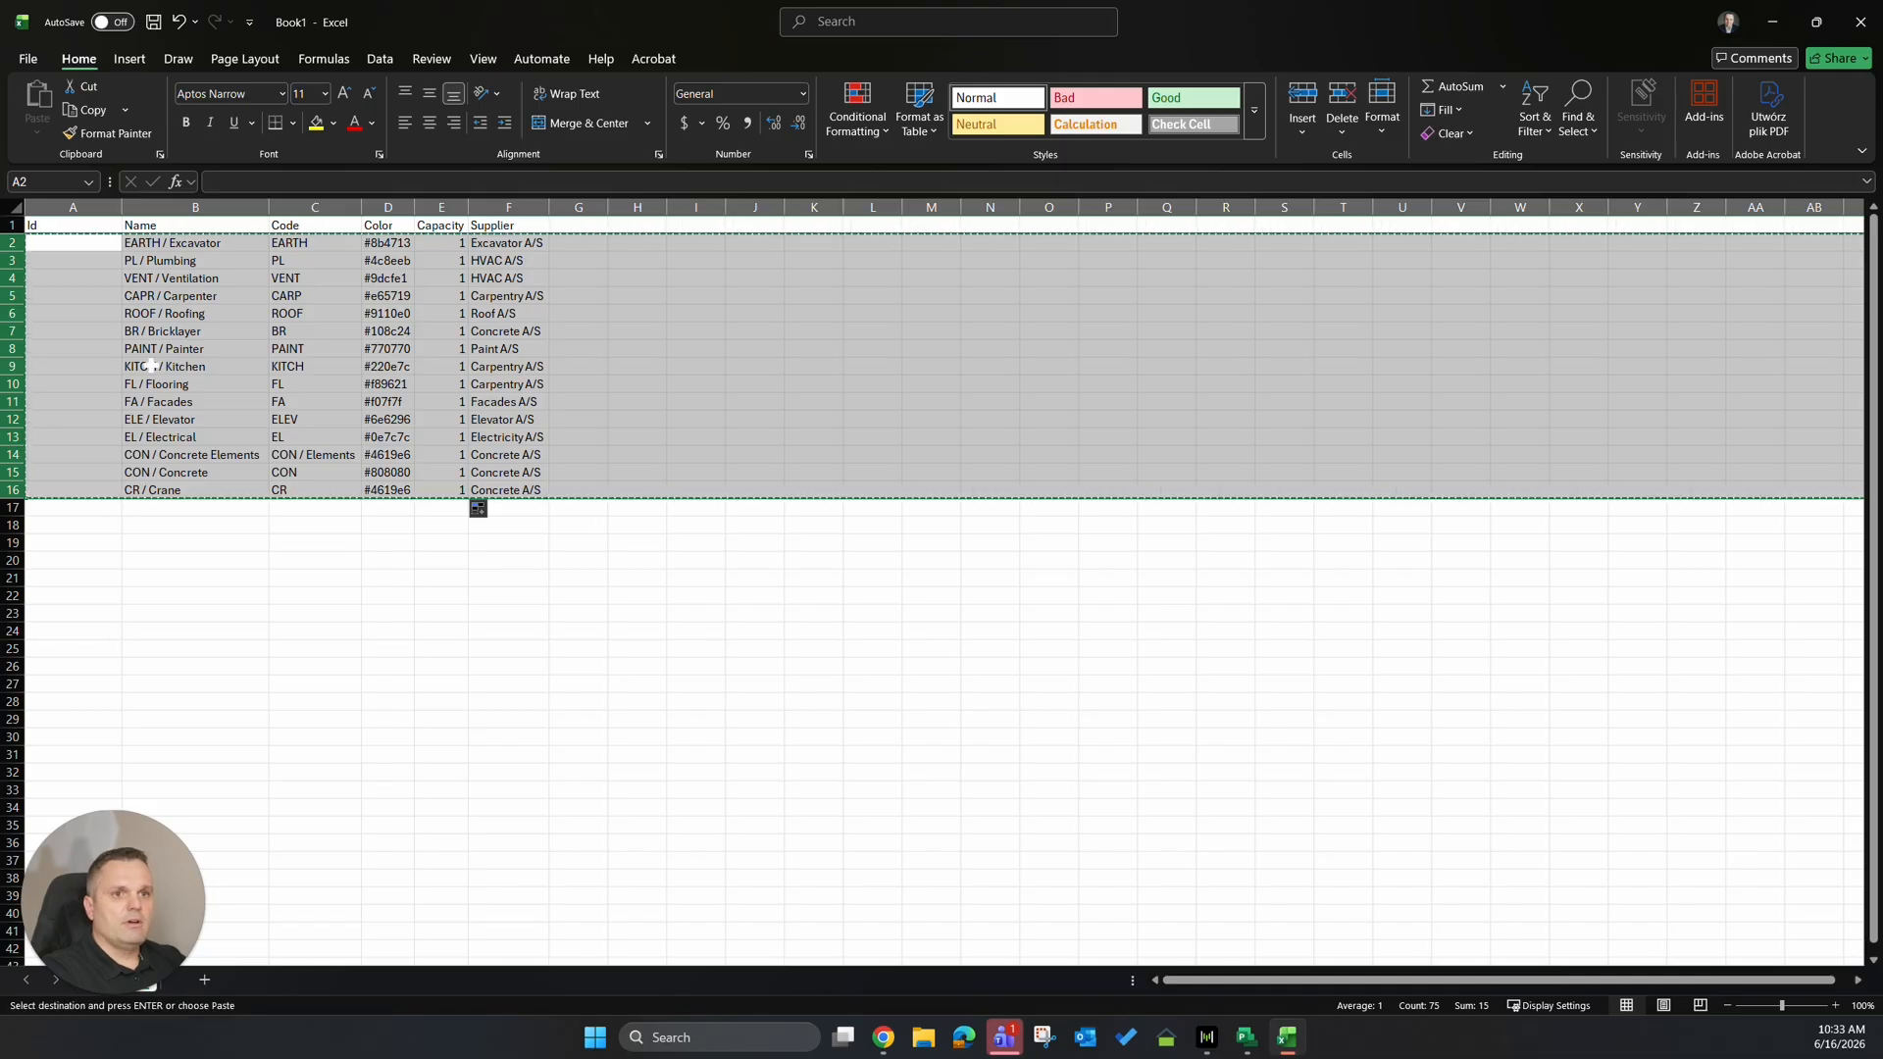
pyautogui.hotkey('ctrl', 'c')
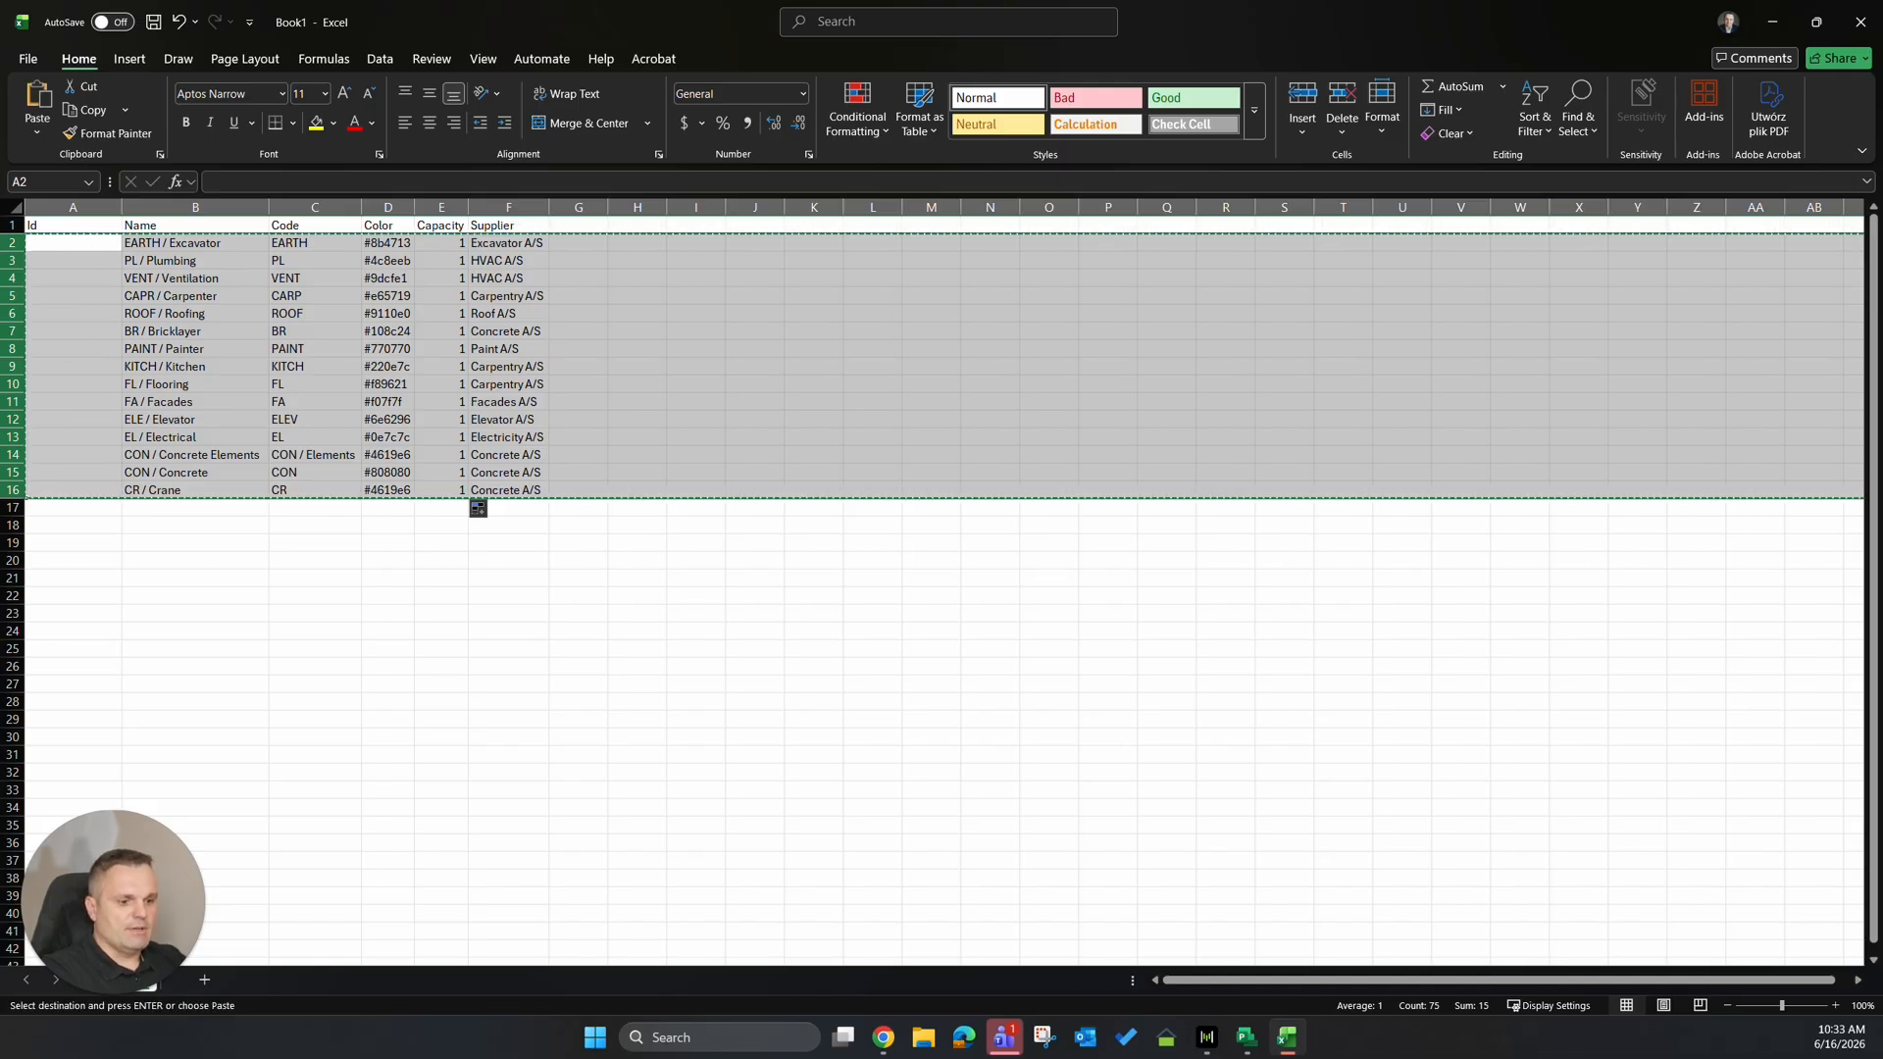
pyautogui.hotkey('alt', 'Tab')
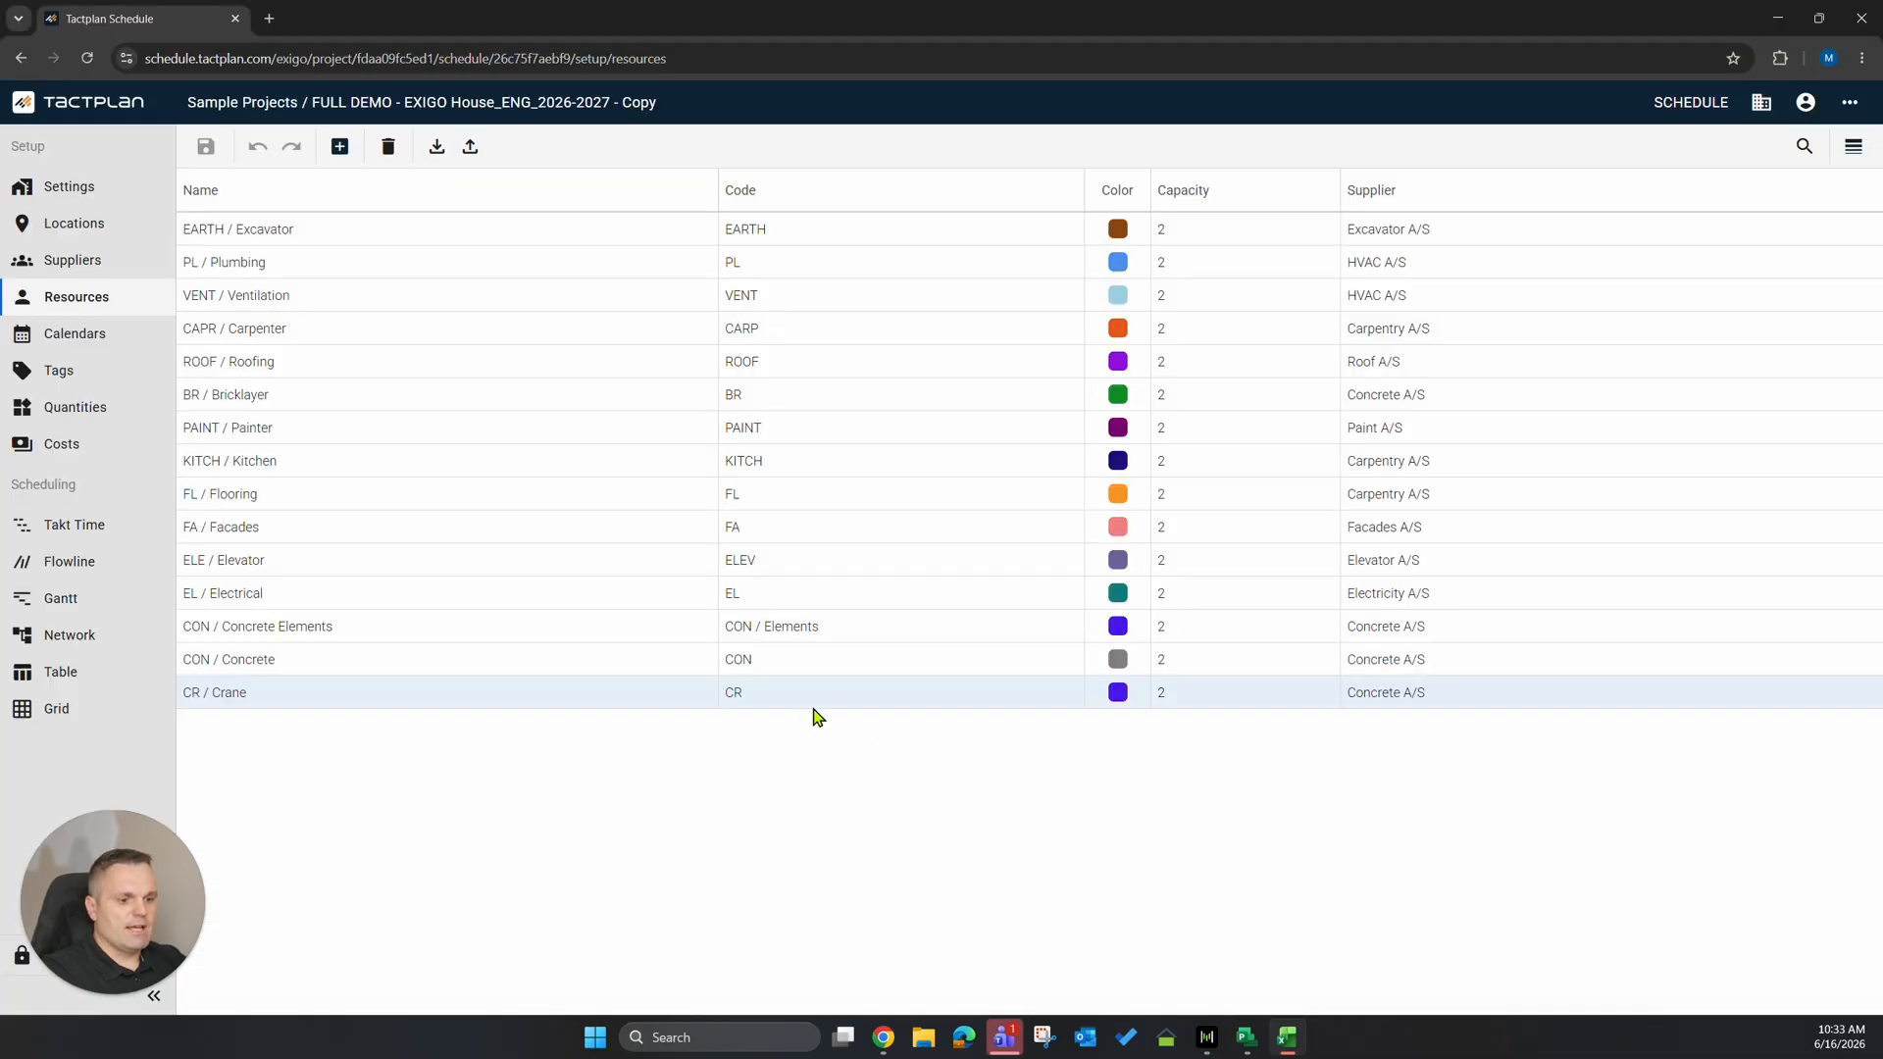
# Import the copied rows without Ids from the clipboard into the resource list and review the resulting list.
pyautogui.click(438, 152)
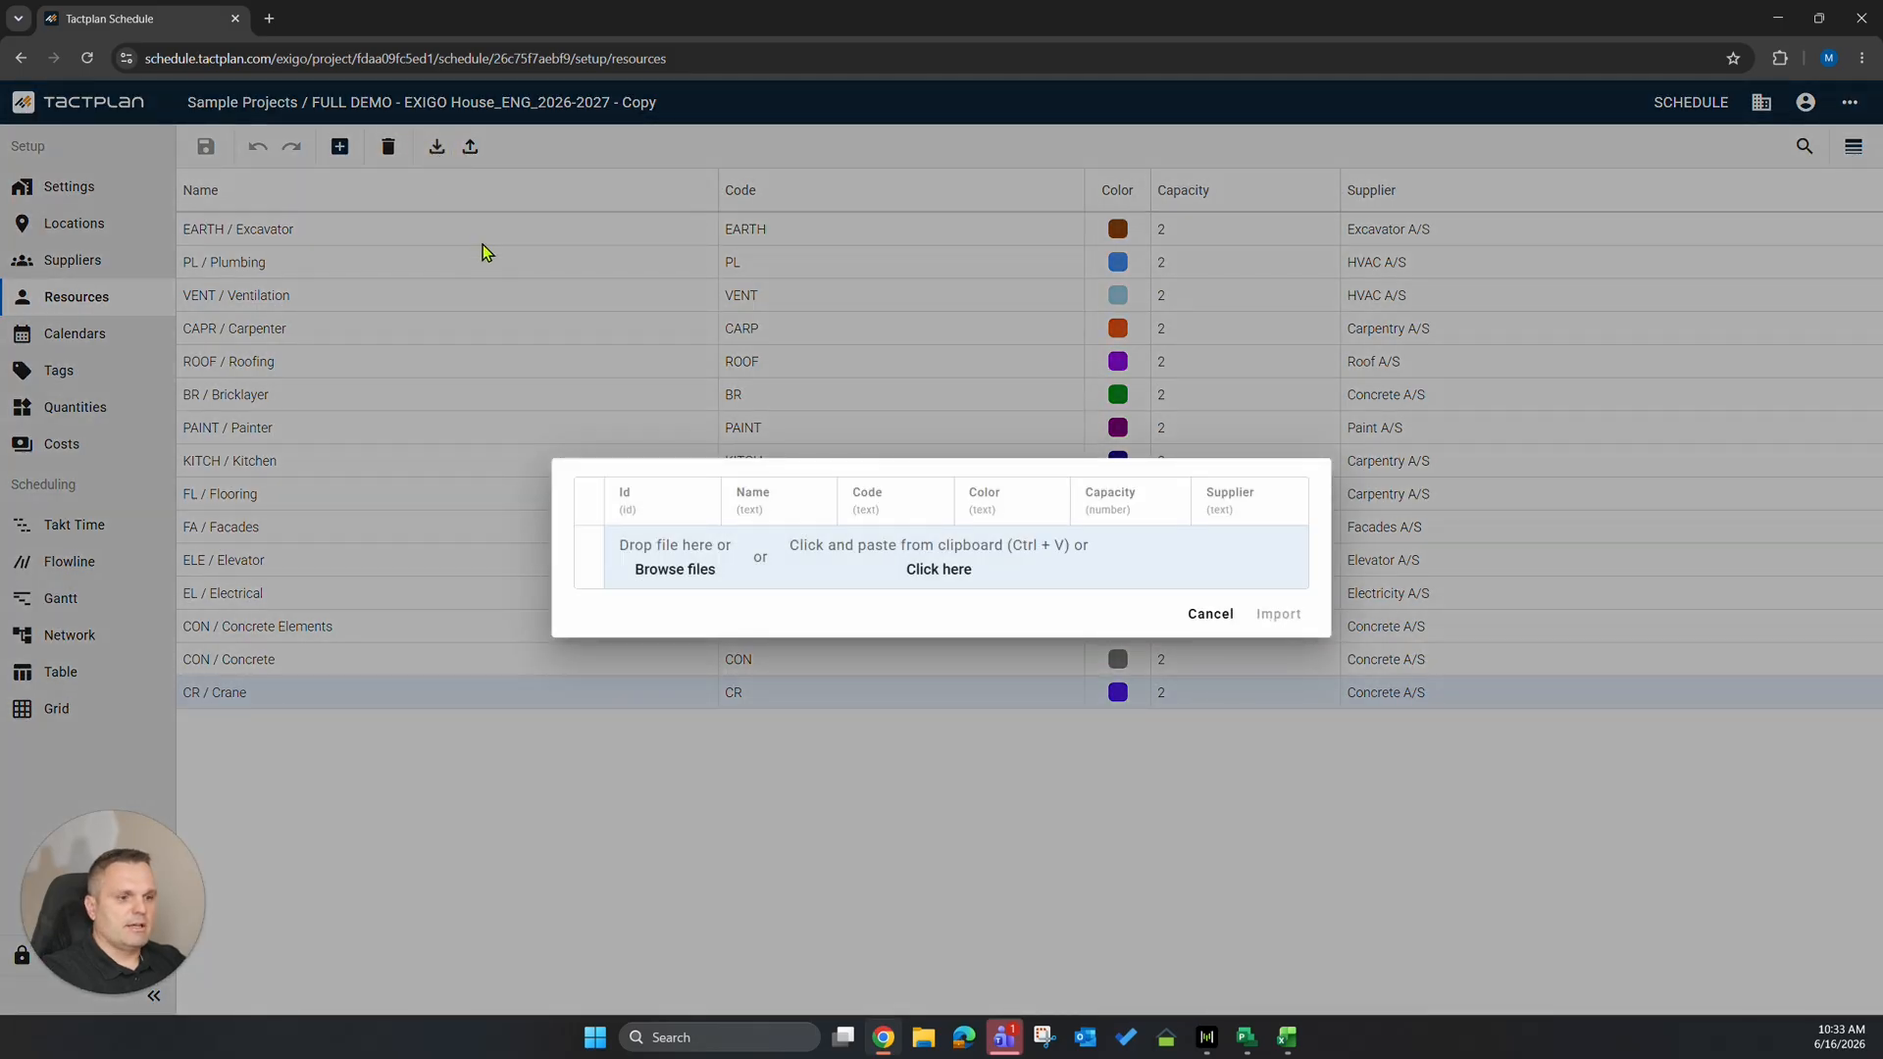
pyautogui.hotkey('ctrl', 'v')
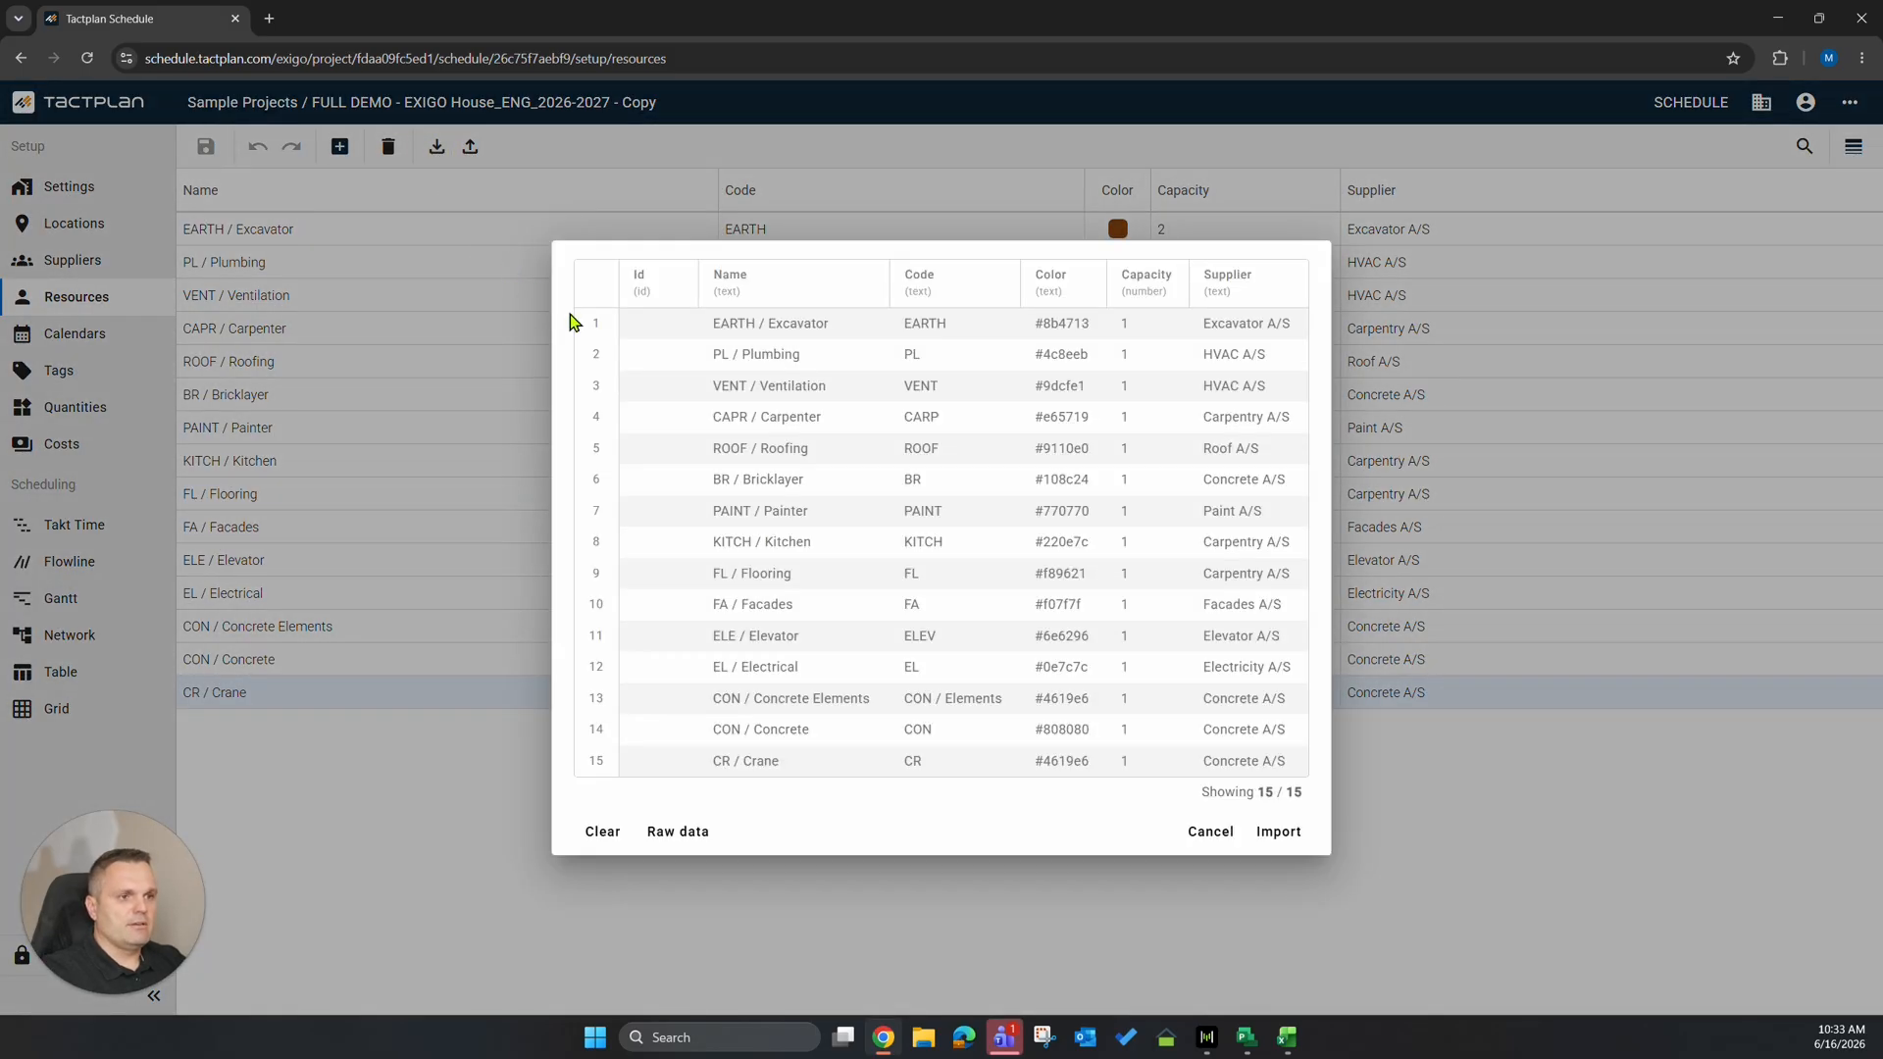
pyautogui.click(1279, 832)
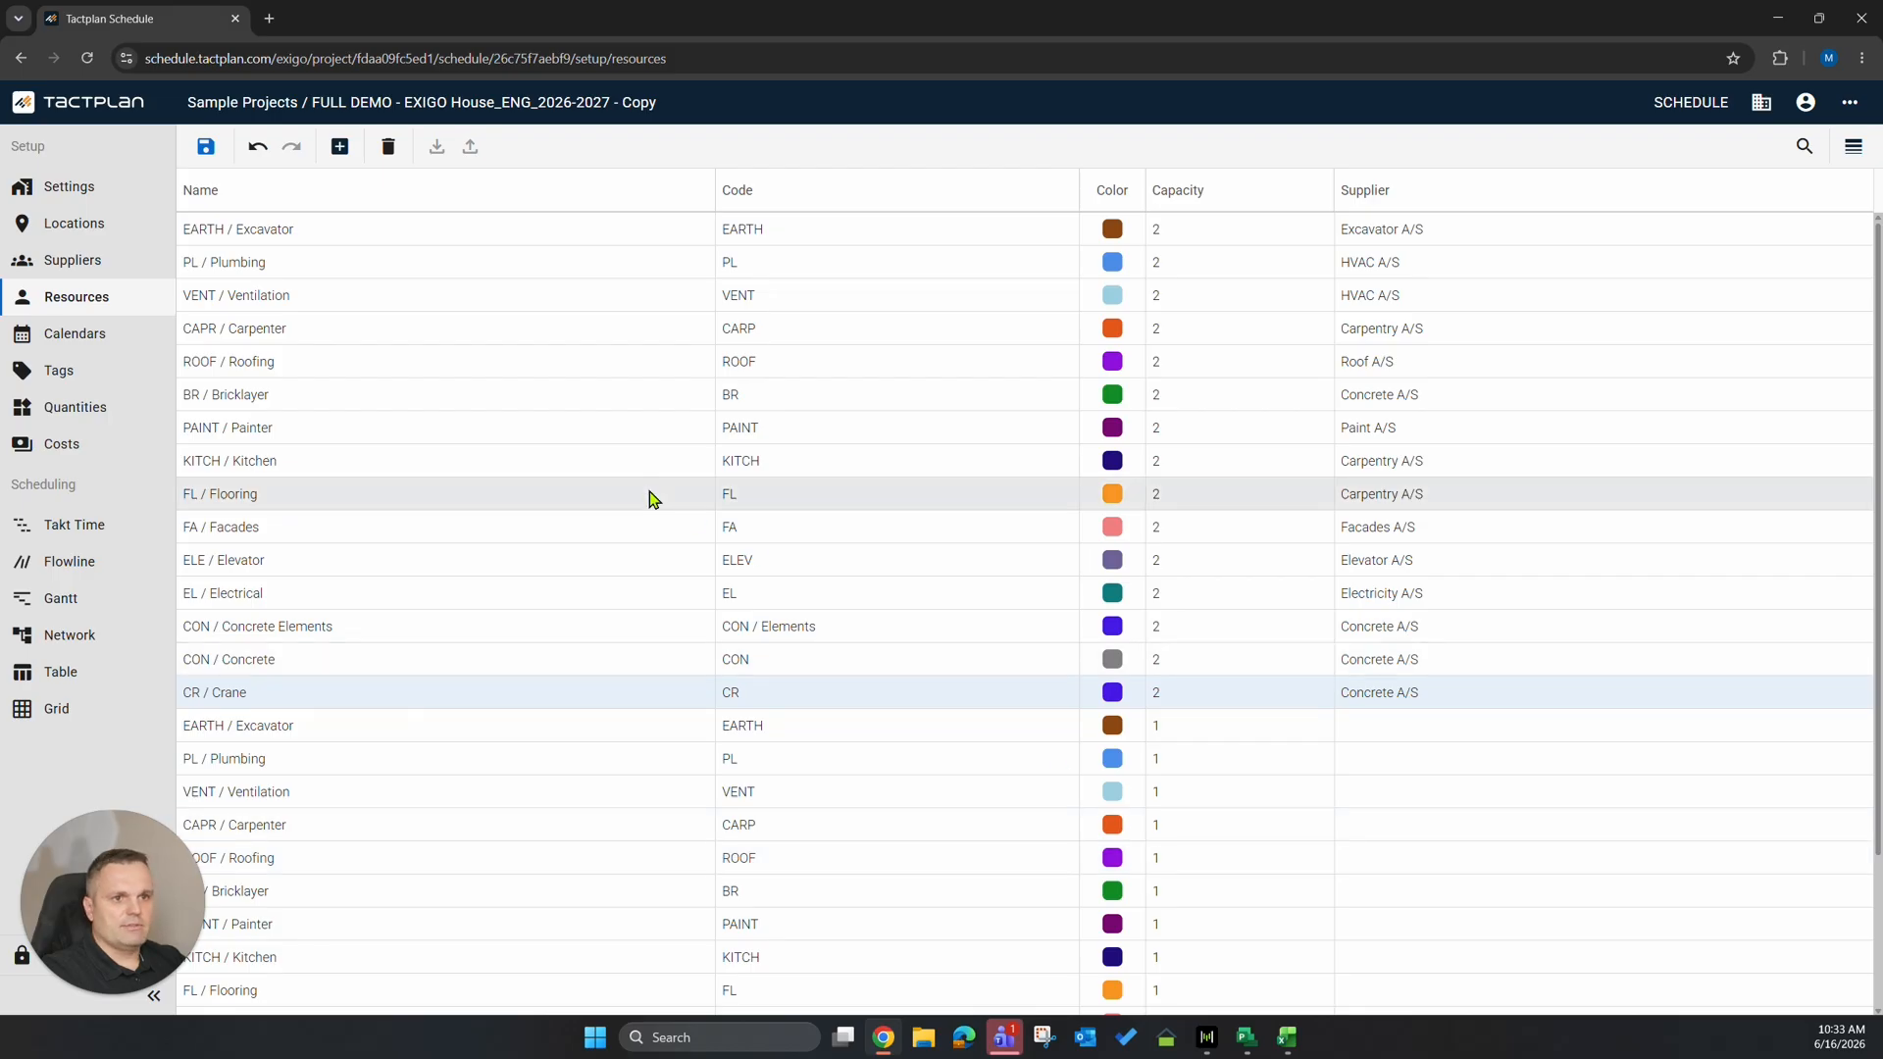
pyautogui.scroll(-2, 1213, 883)
pyautogui.scroll(2, 1147, 726)
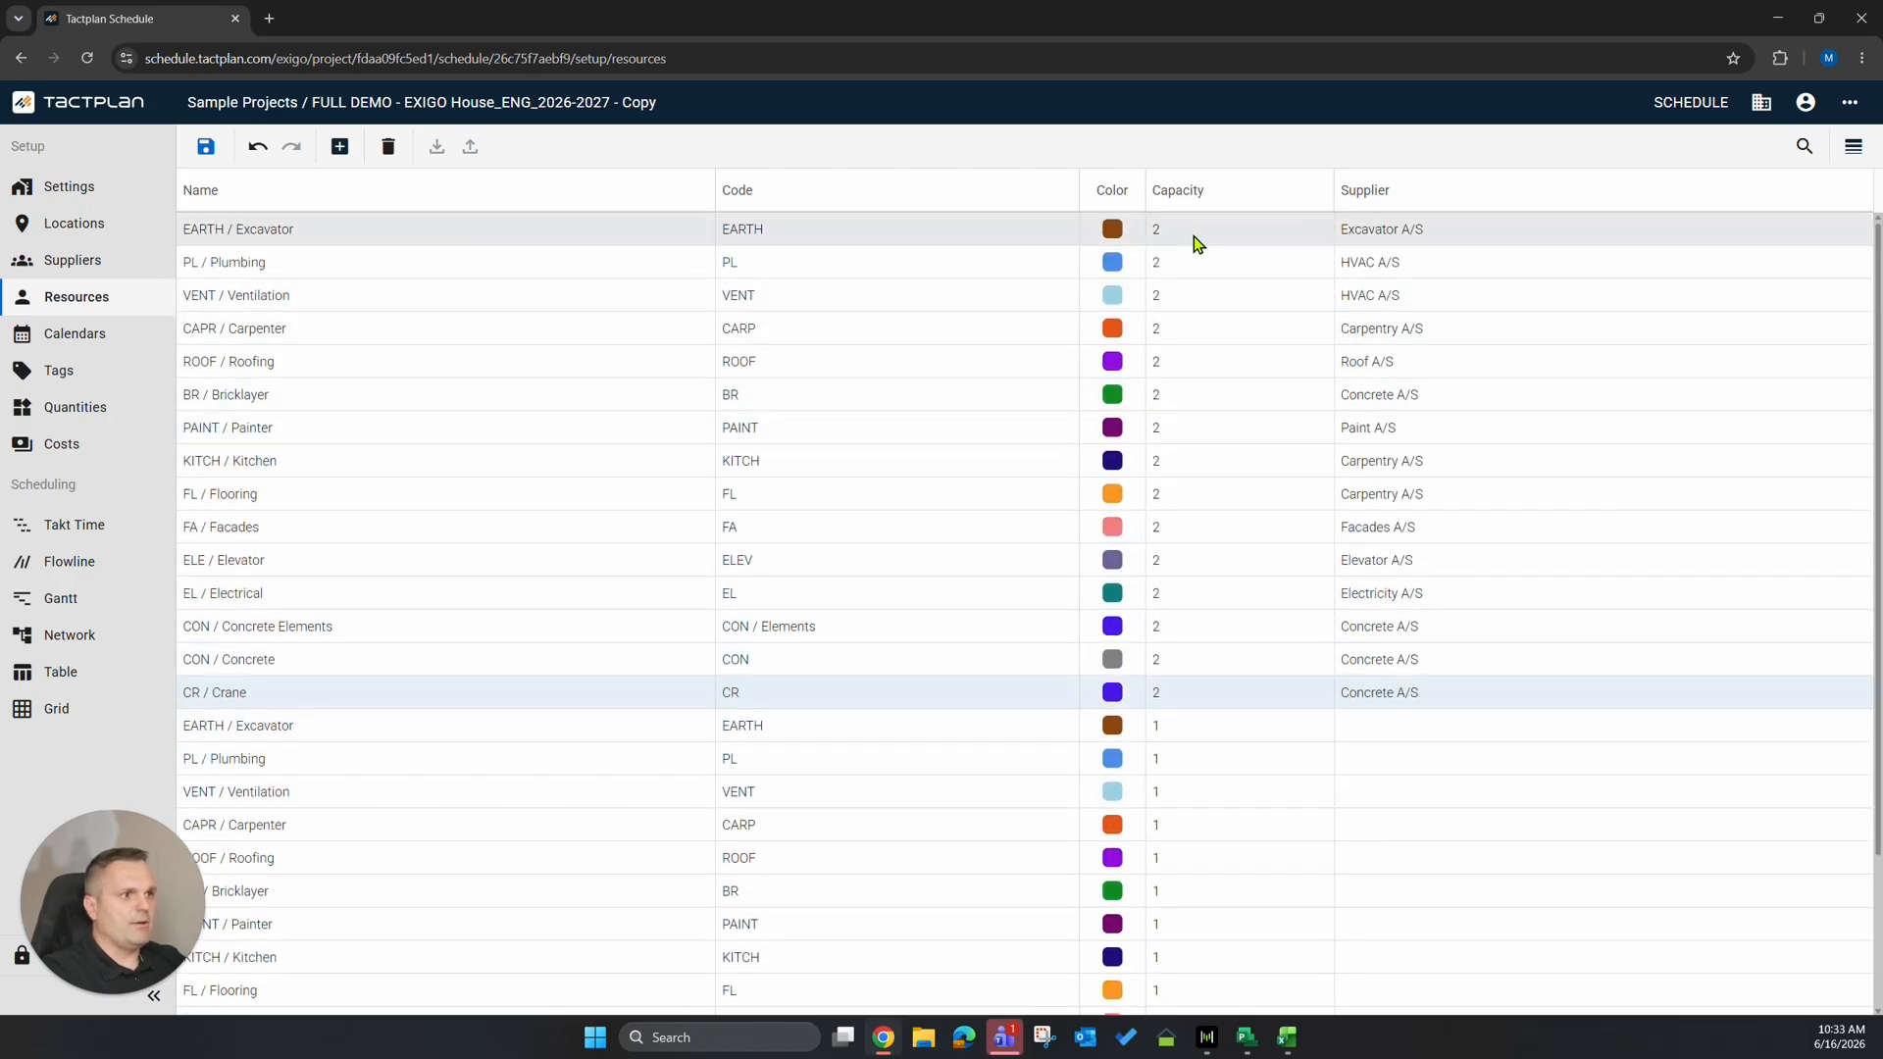
pyautogui.scroll(-2, 1191, 638)
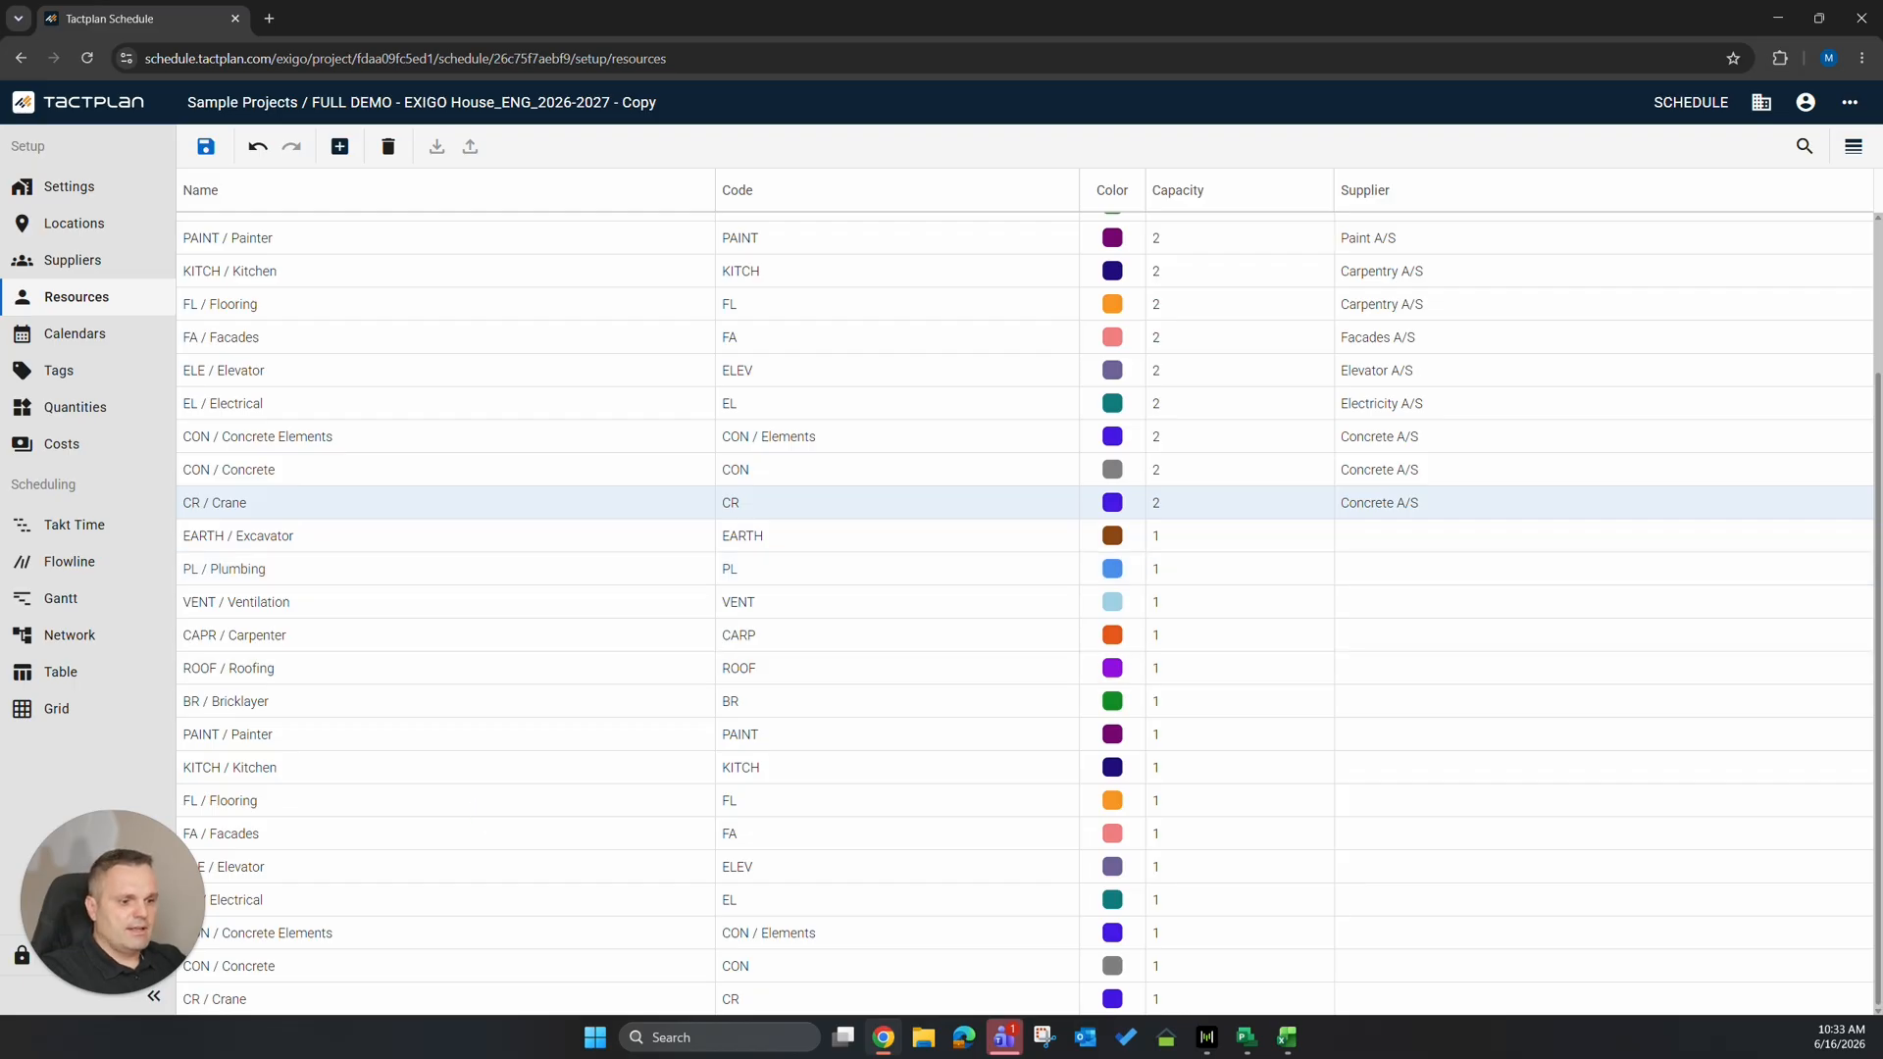
# Switch to Excel and undo the Capacity changes and the clearing of the Id column.
pyautogui.hotkey('alt', 'Tab')
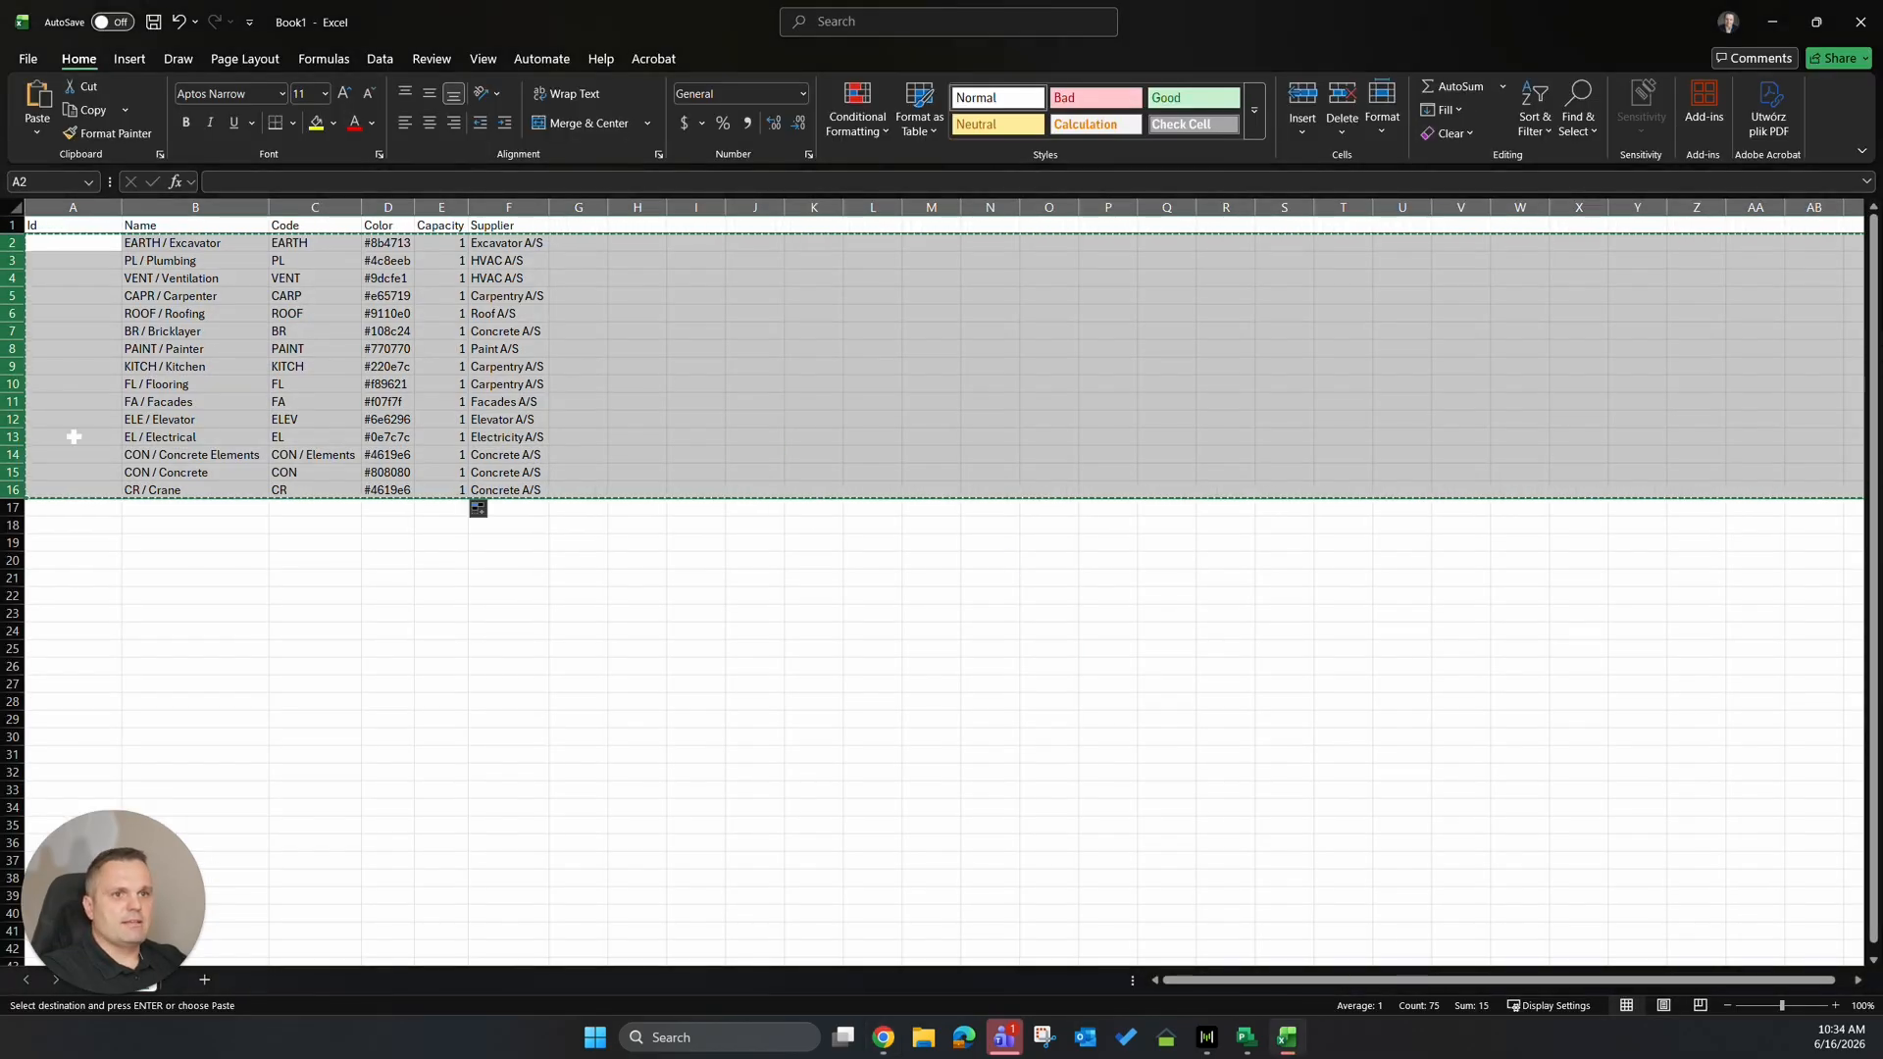
pyautogui.moveTo(61, 575); pyautogui.dragTo(60, 561)
pyautogui.moveTo(54, 260); pyautogui.dragTo(53, 496)
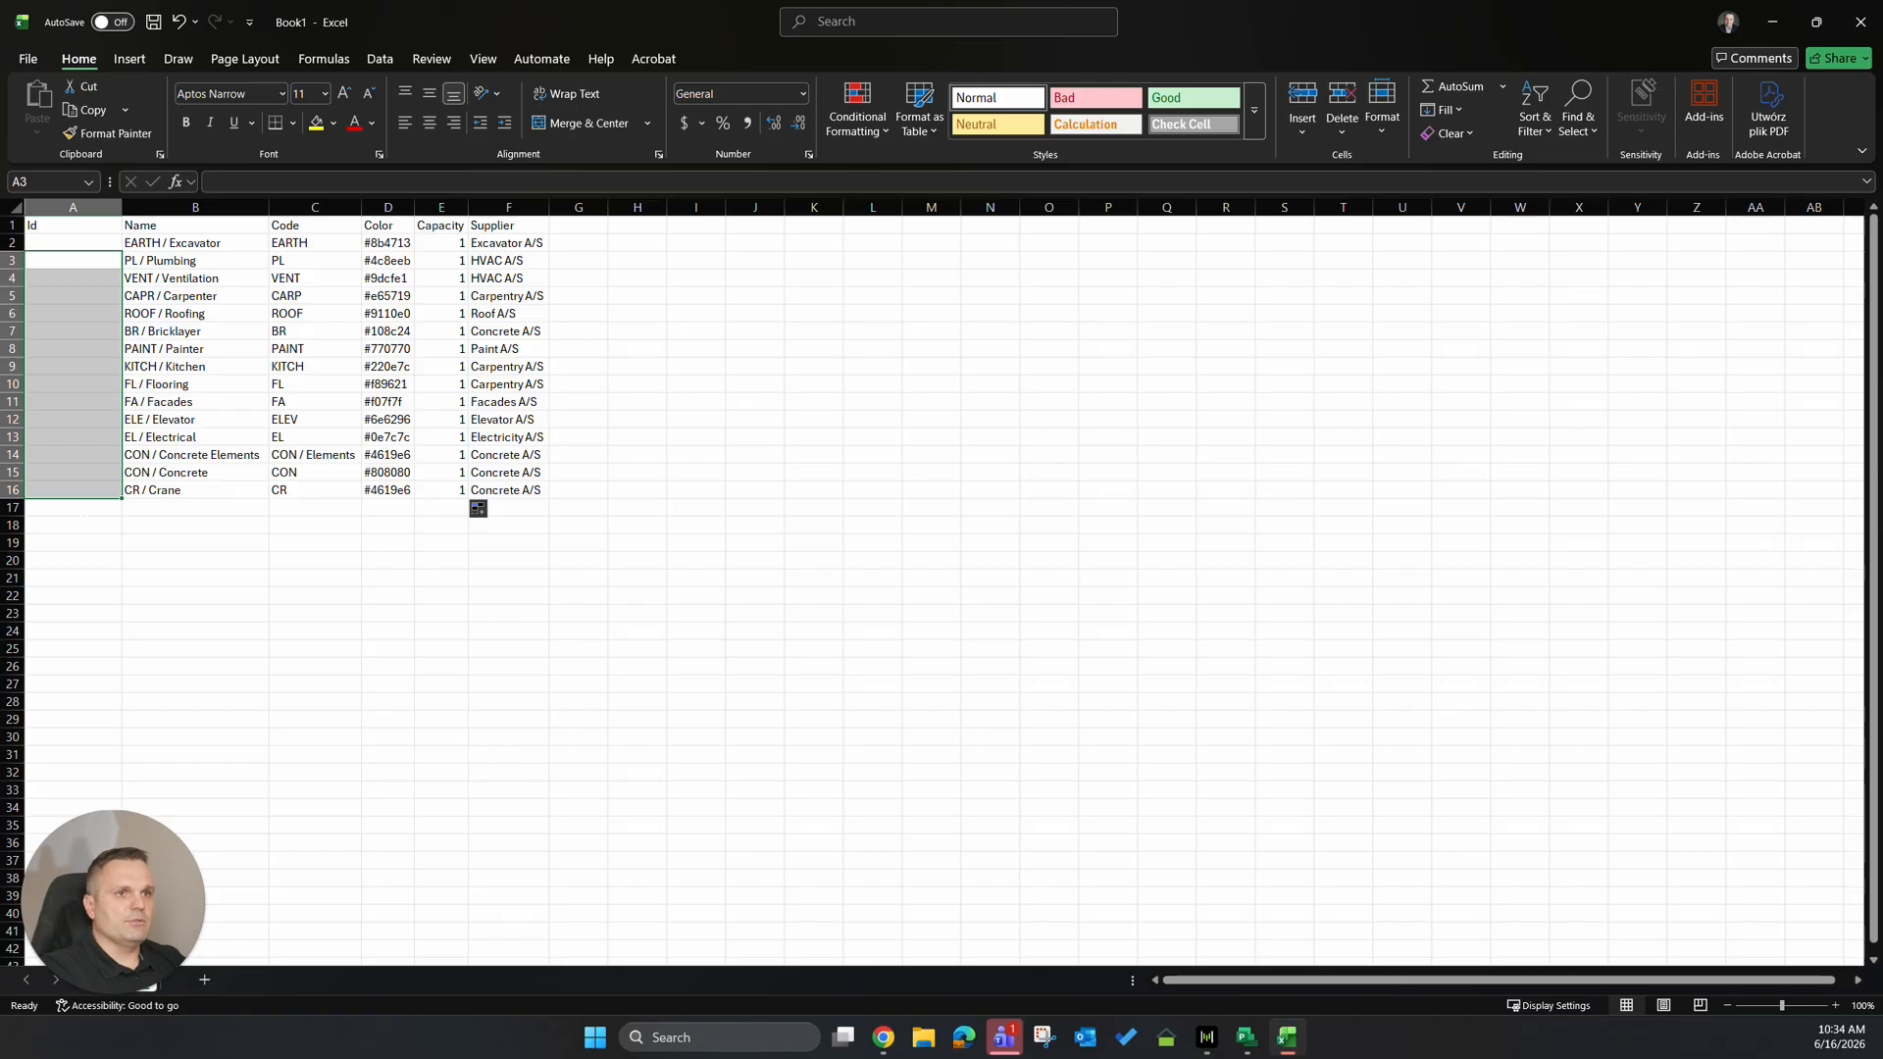
pyautogui.click(194, 577)
pyautogui.hotkey('ctrl', 'z')
pyautogui.hotkey('ctrl', 'z')
pyautogui.hotkey('ctrl', 'z')
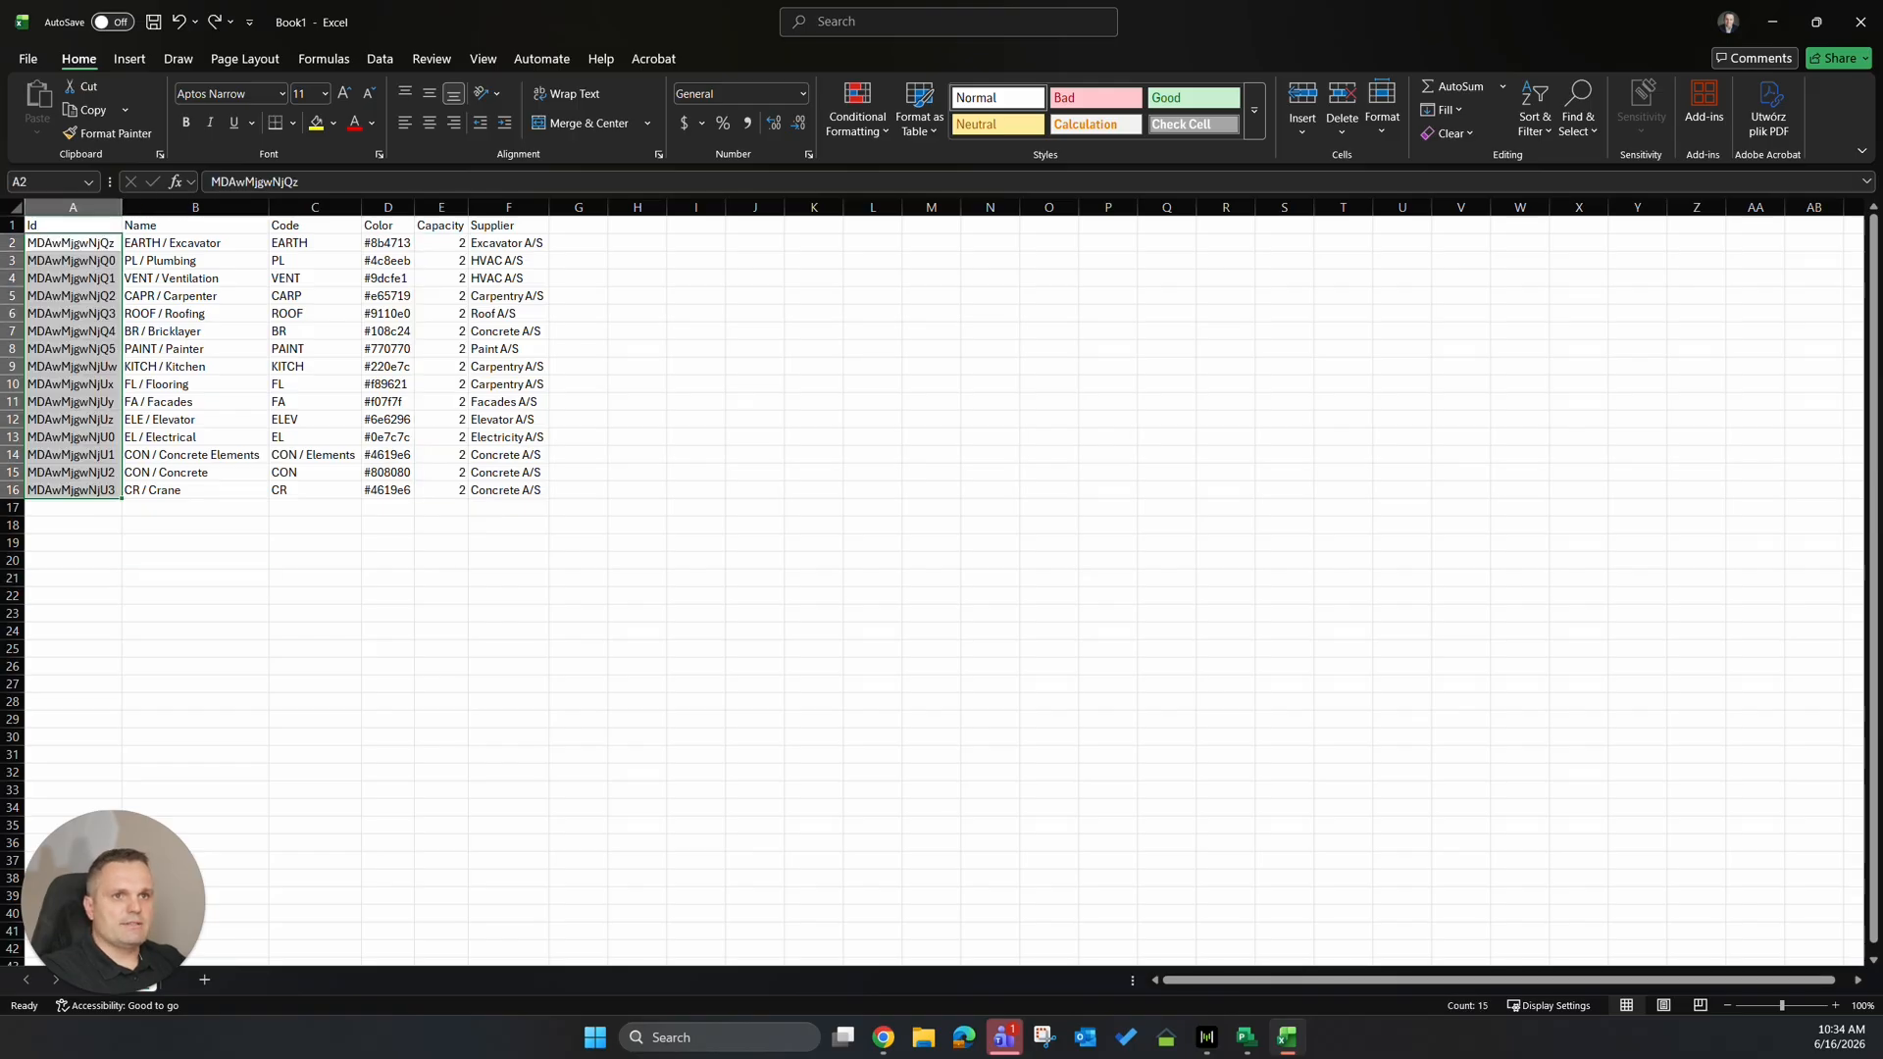
pyautogui.click(221, 538)
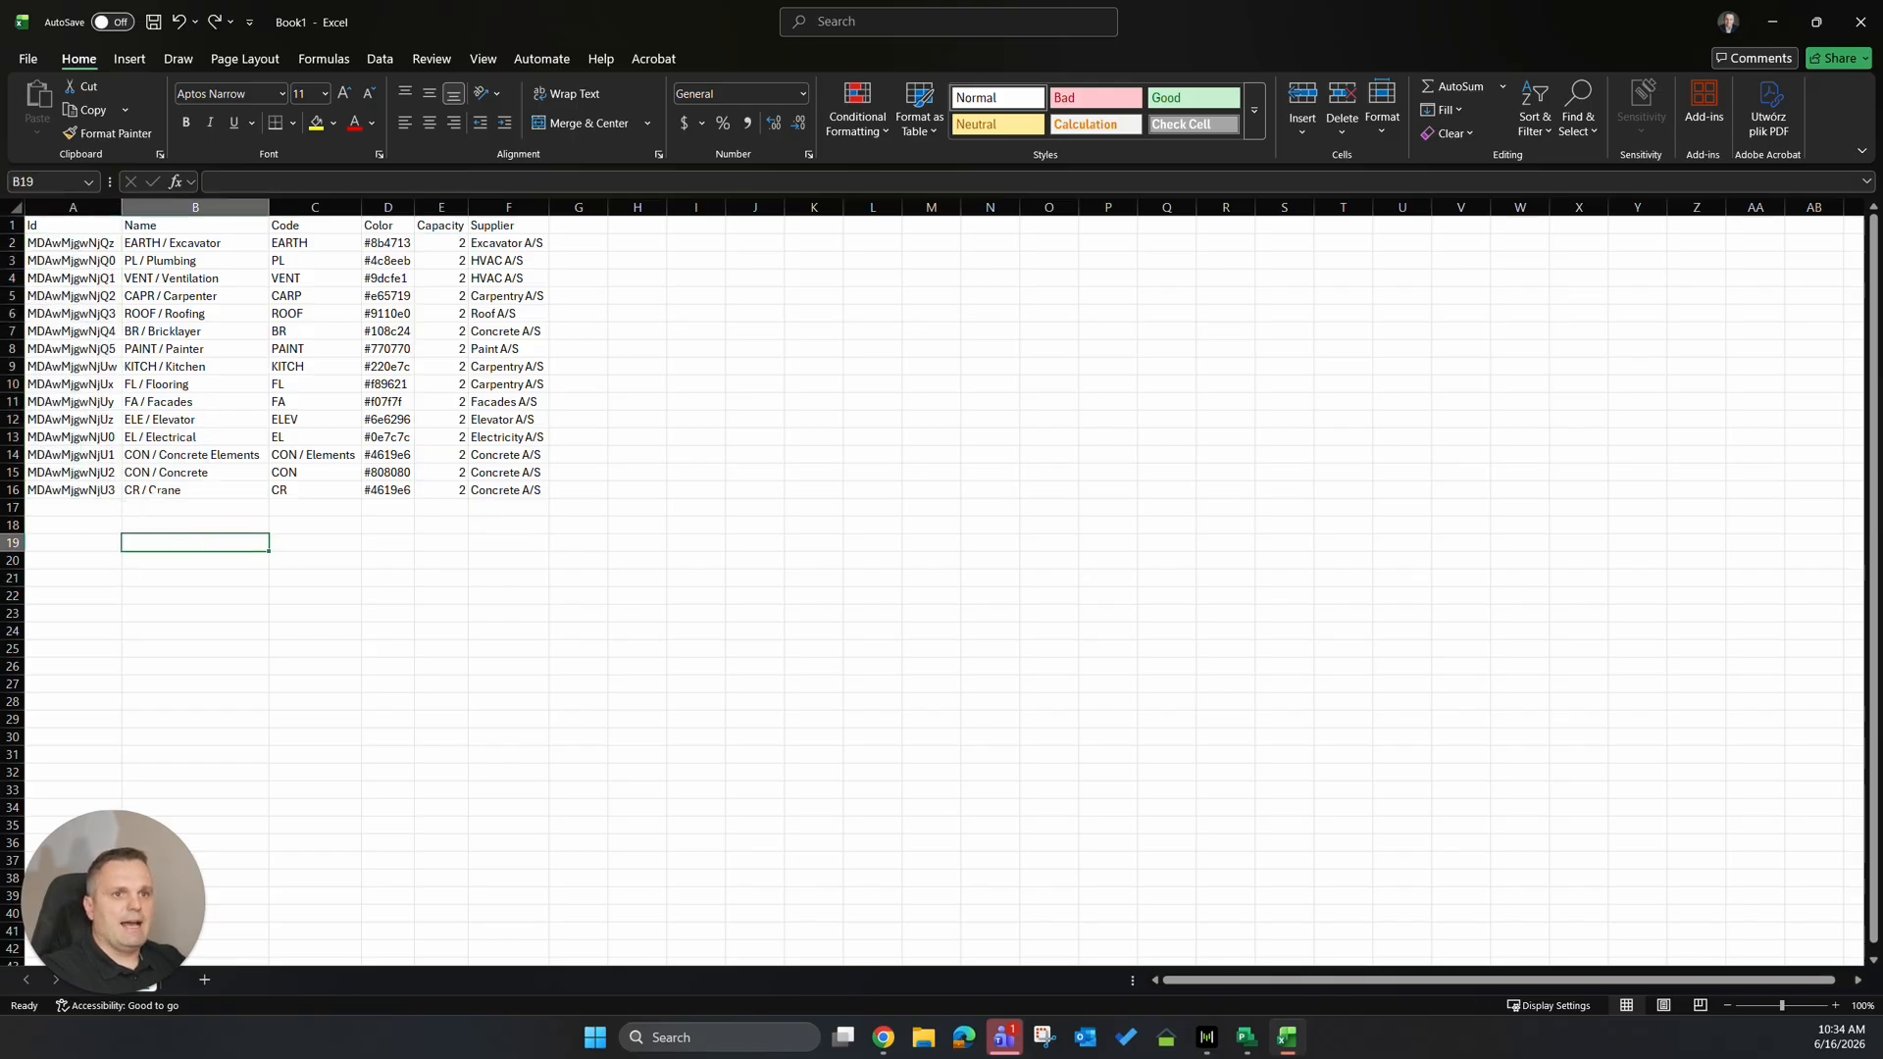
# Add three new resources named A, B and C in cells B17 to B19, leaving their Ids empty.
pyautogui.click(157, 495)
pyautogui.click(175, 508)
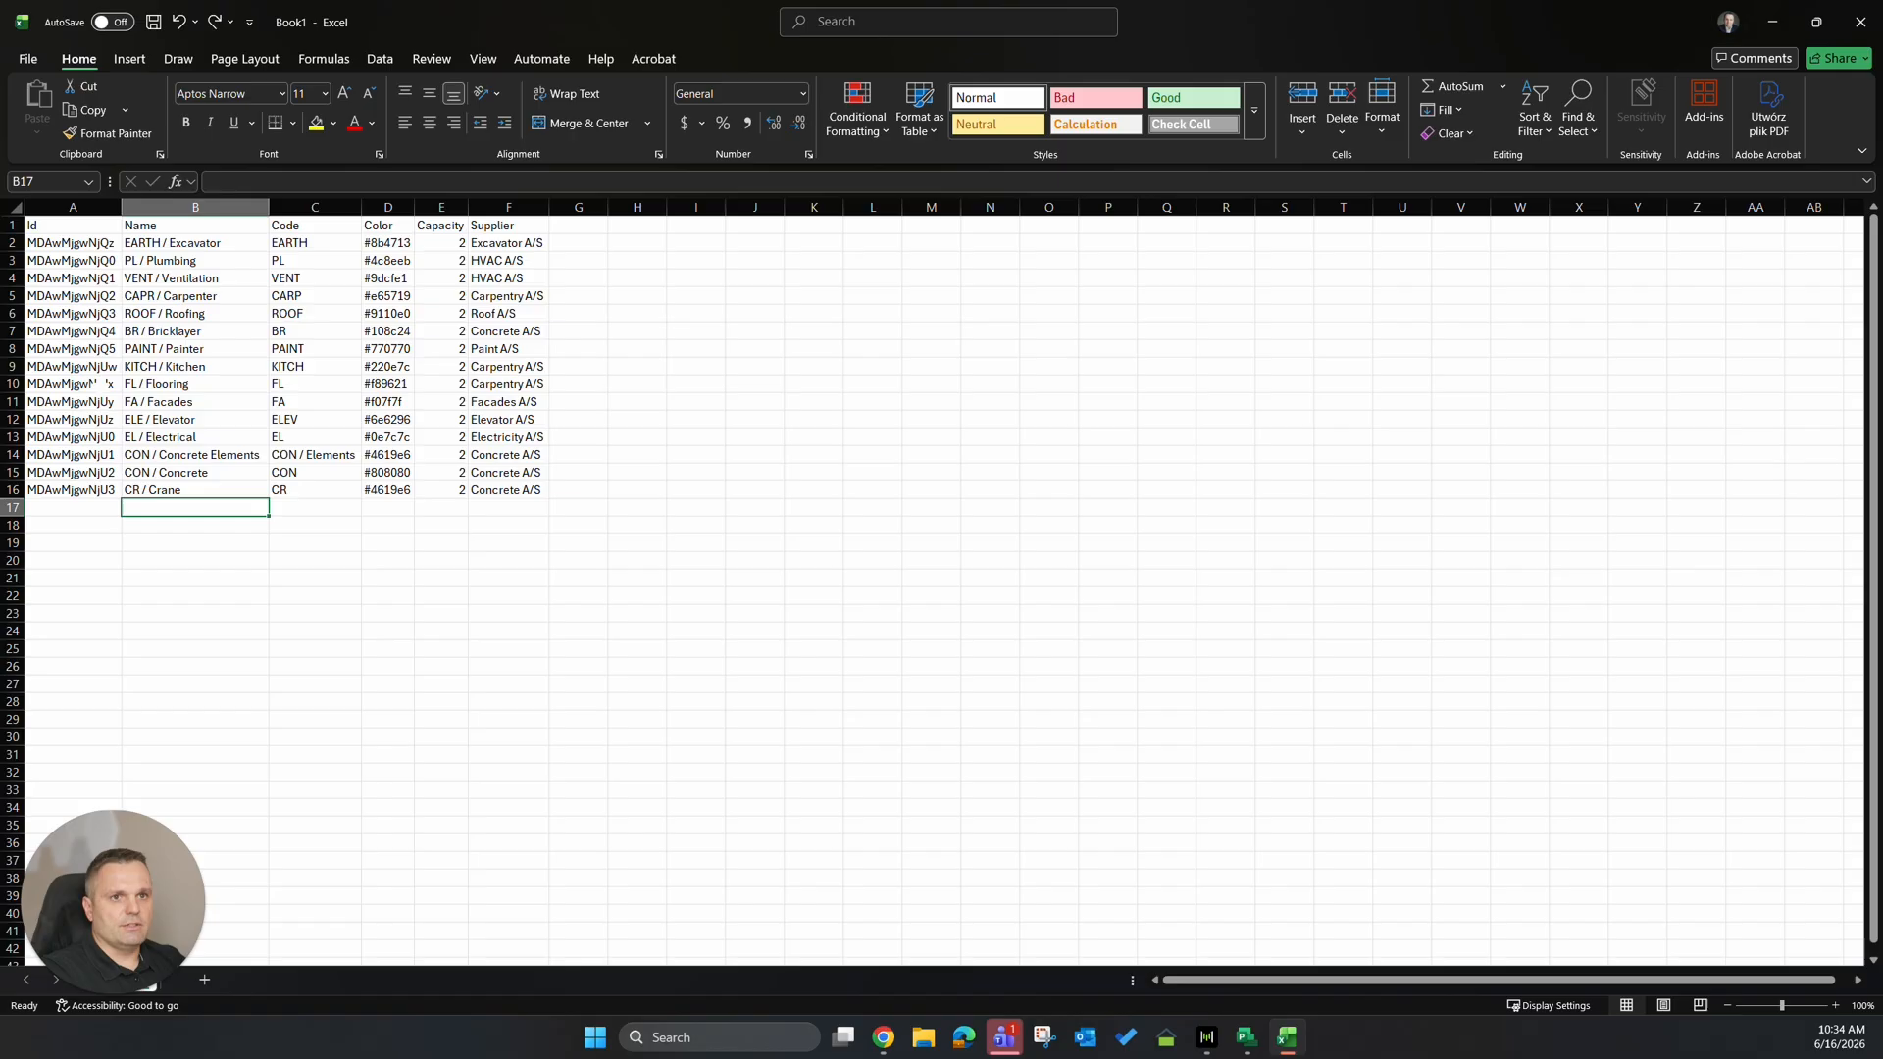
pyautogui.click(177, 508)
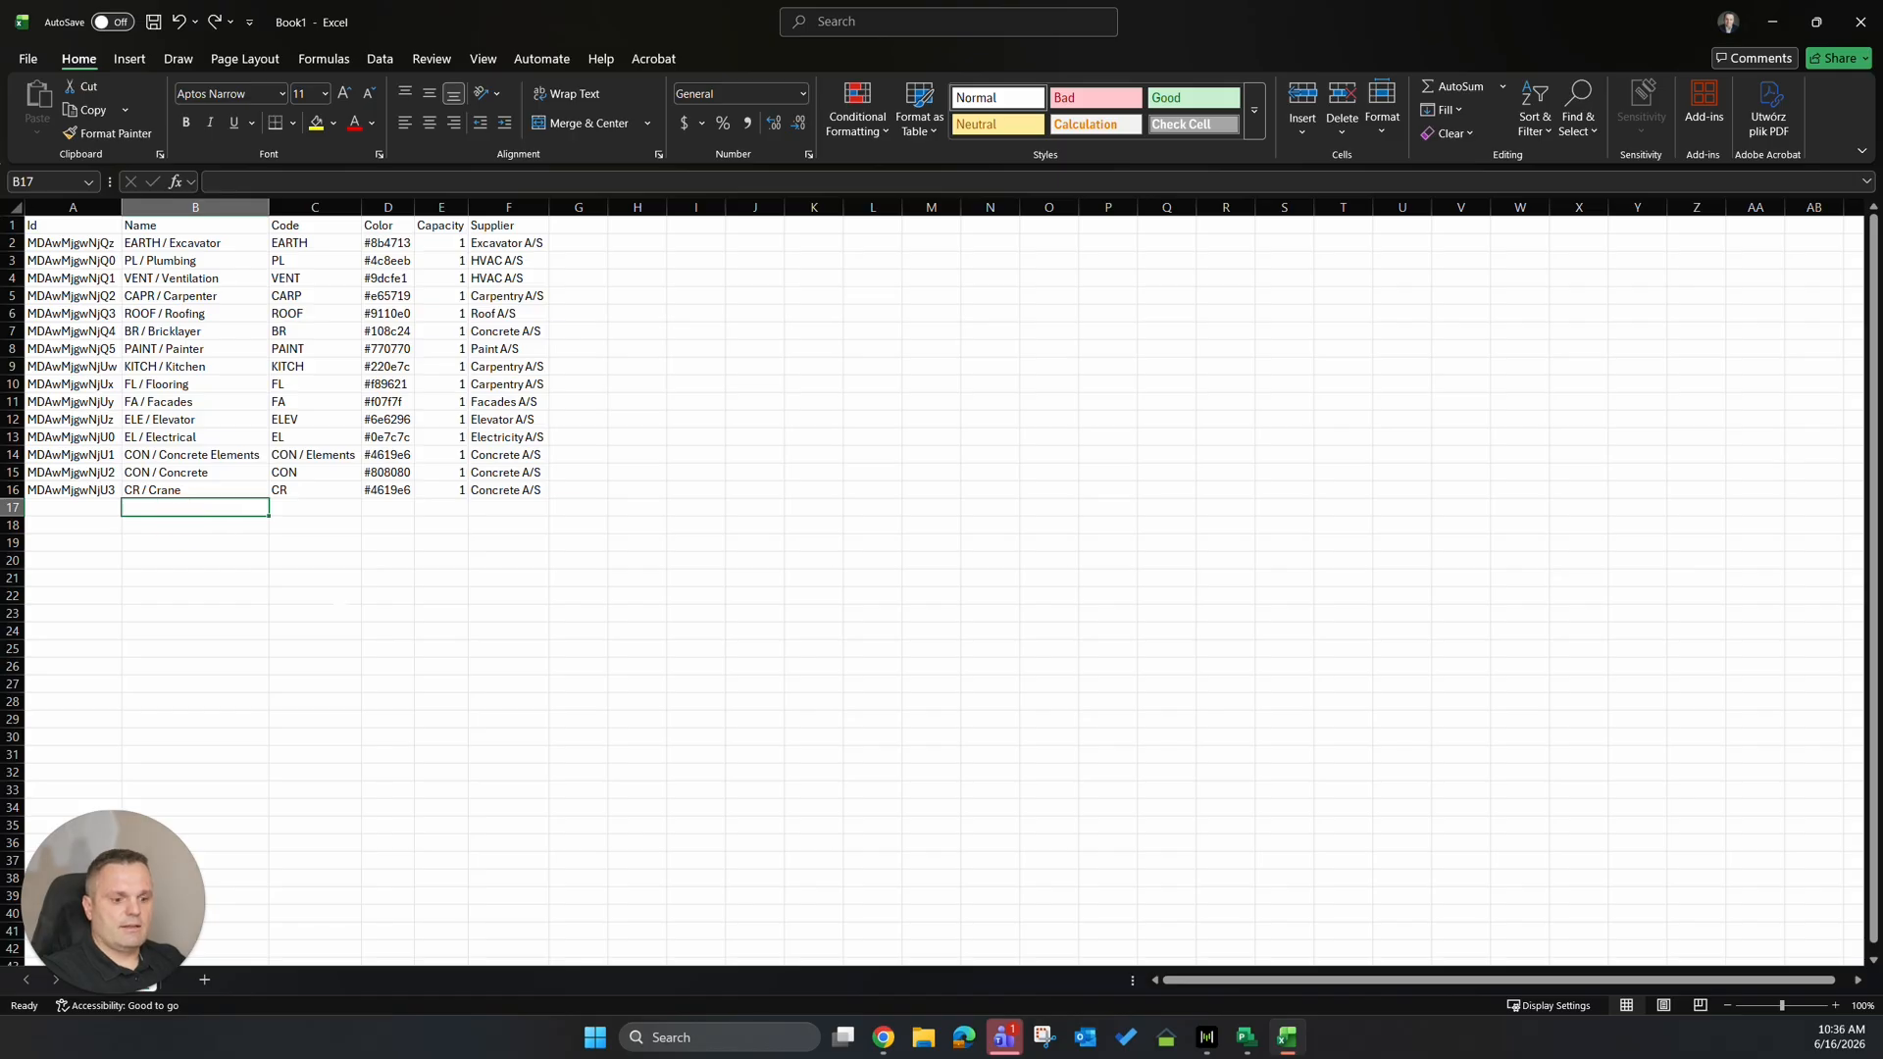
pyautogui.write('A')
pyautogui.press('Return')
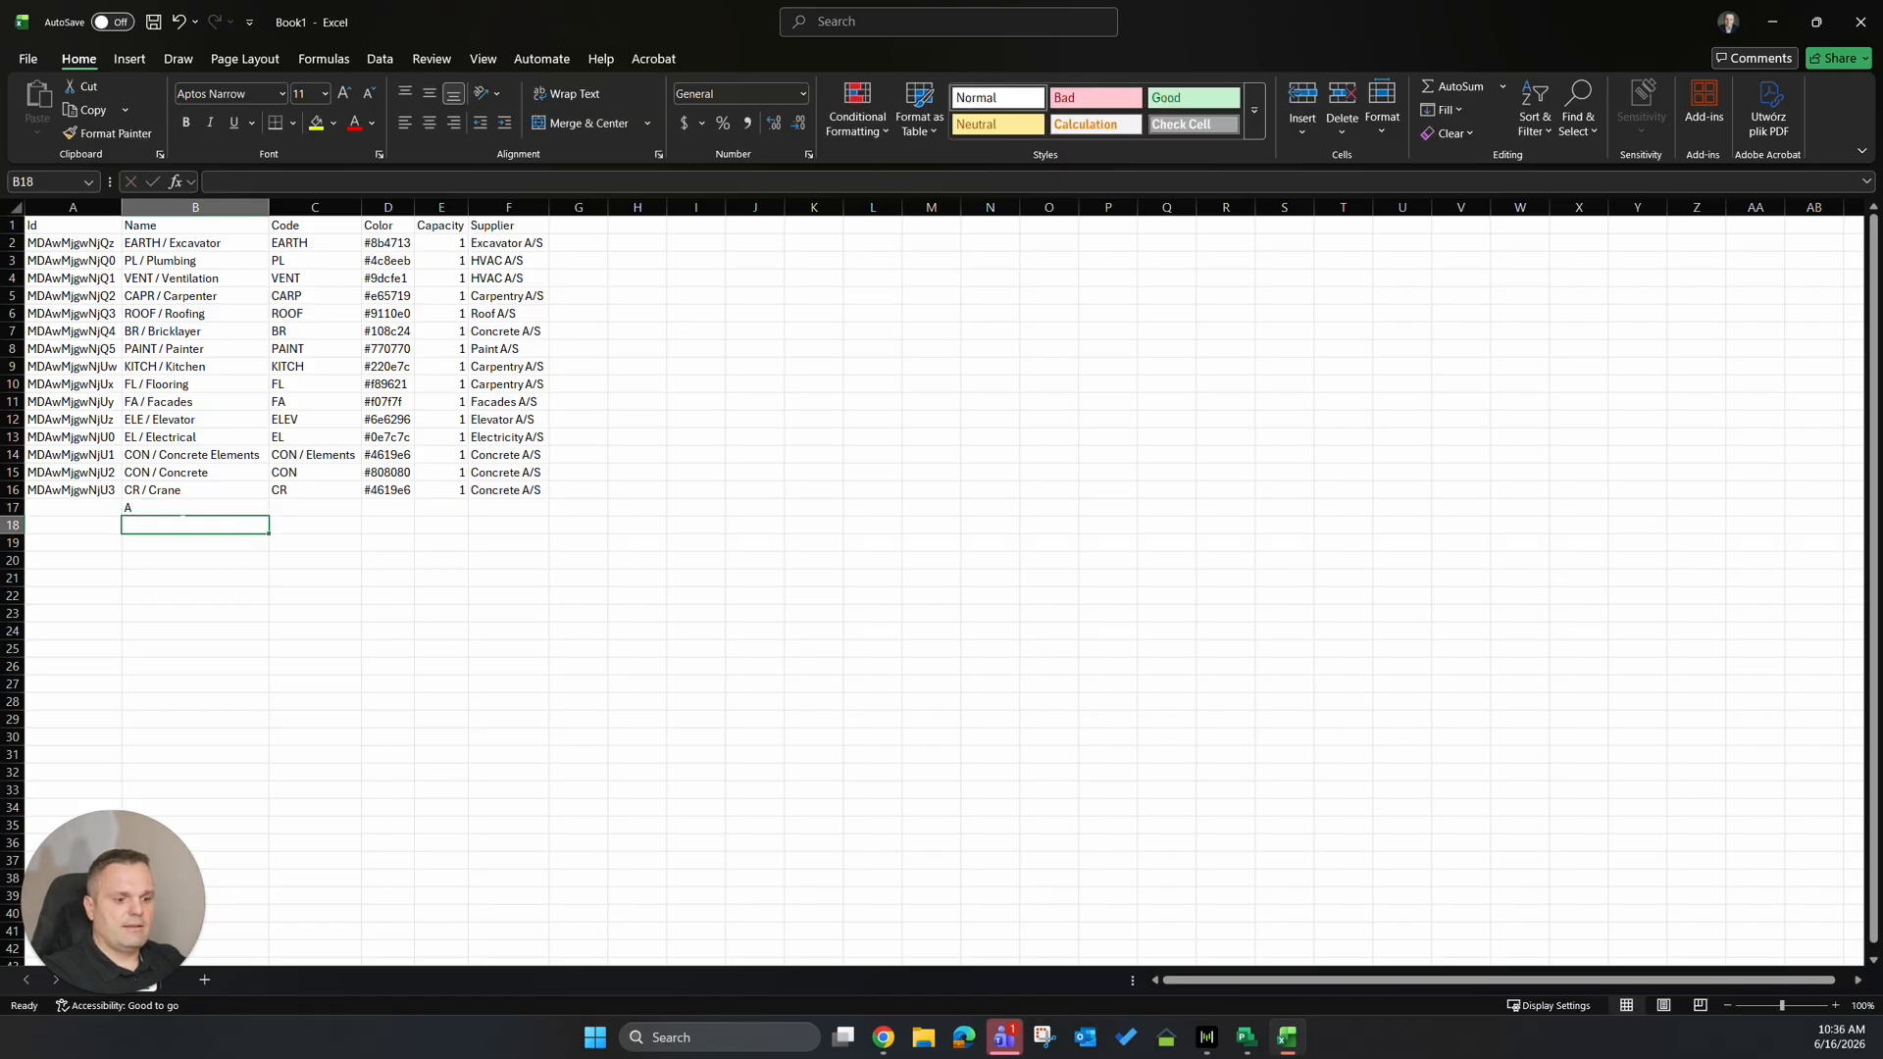
pyautogui.write('B')
pyautogui.press('BackSpace')
pyautogui.click(202, 540)
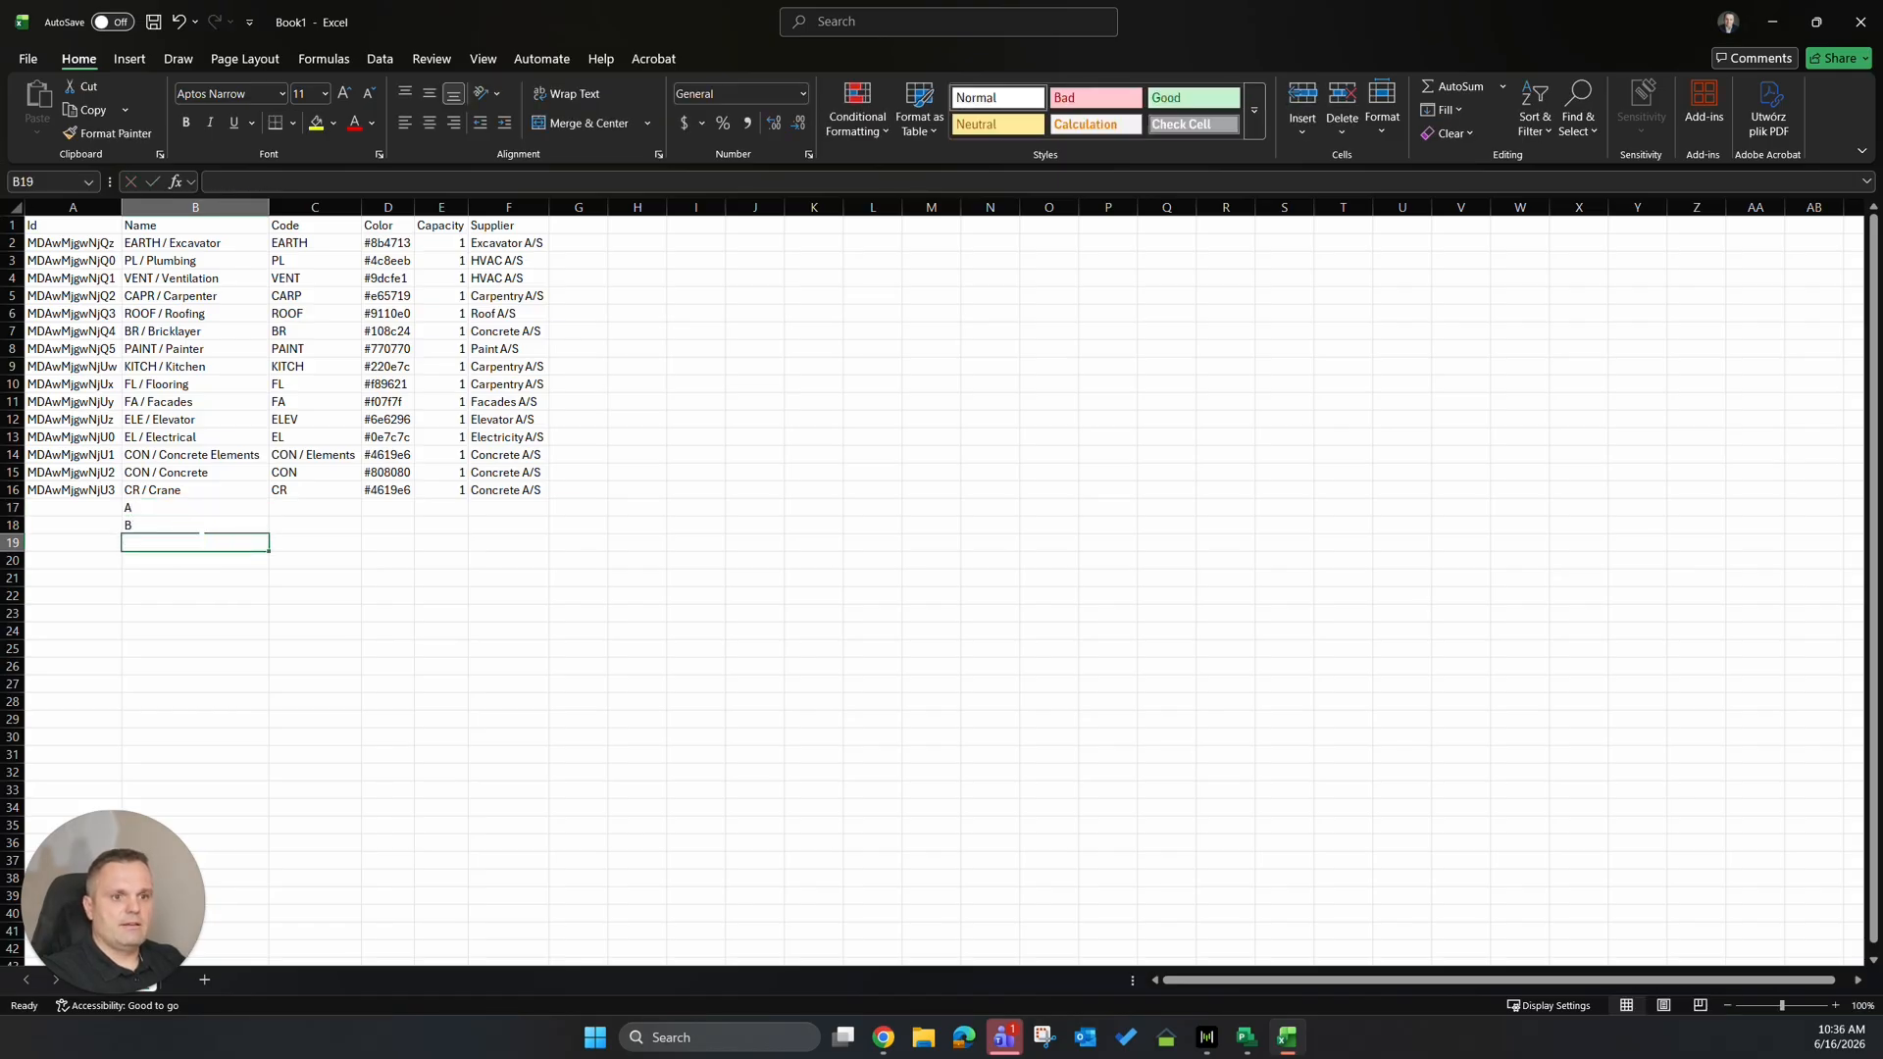
pyautogui.write('C')
pyautogui.click(381, 613)
# Copy the Color and Capacity values of rows 14 to 16 into the new resource rows 17 to 19.
pyautogui.moveTo(388, 454); pyautogui.dragTo(397, 490)
pyautogui.hotkey('ctrl', 'c')
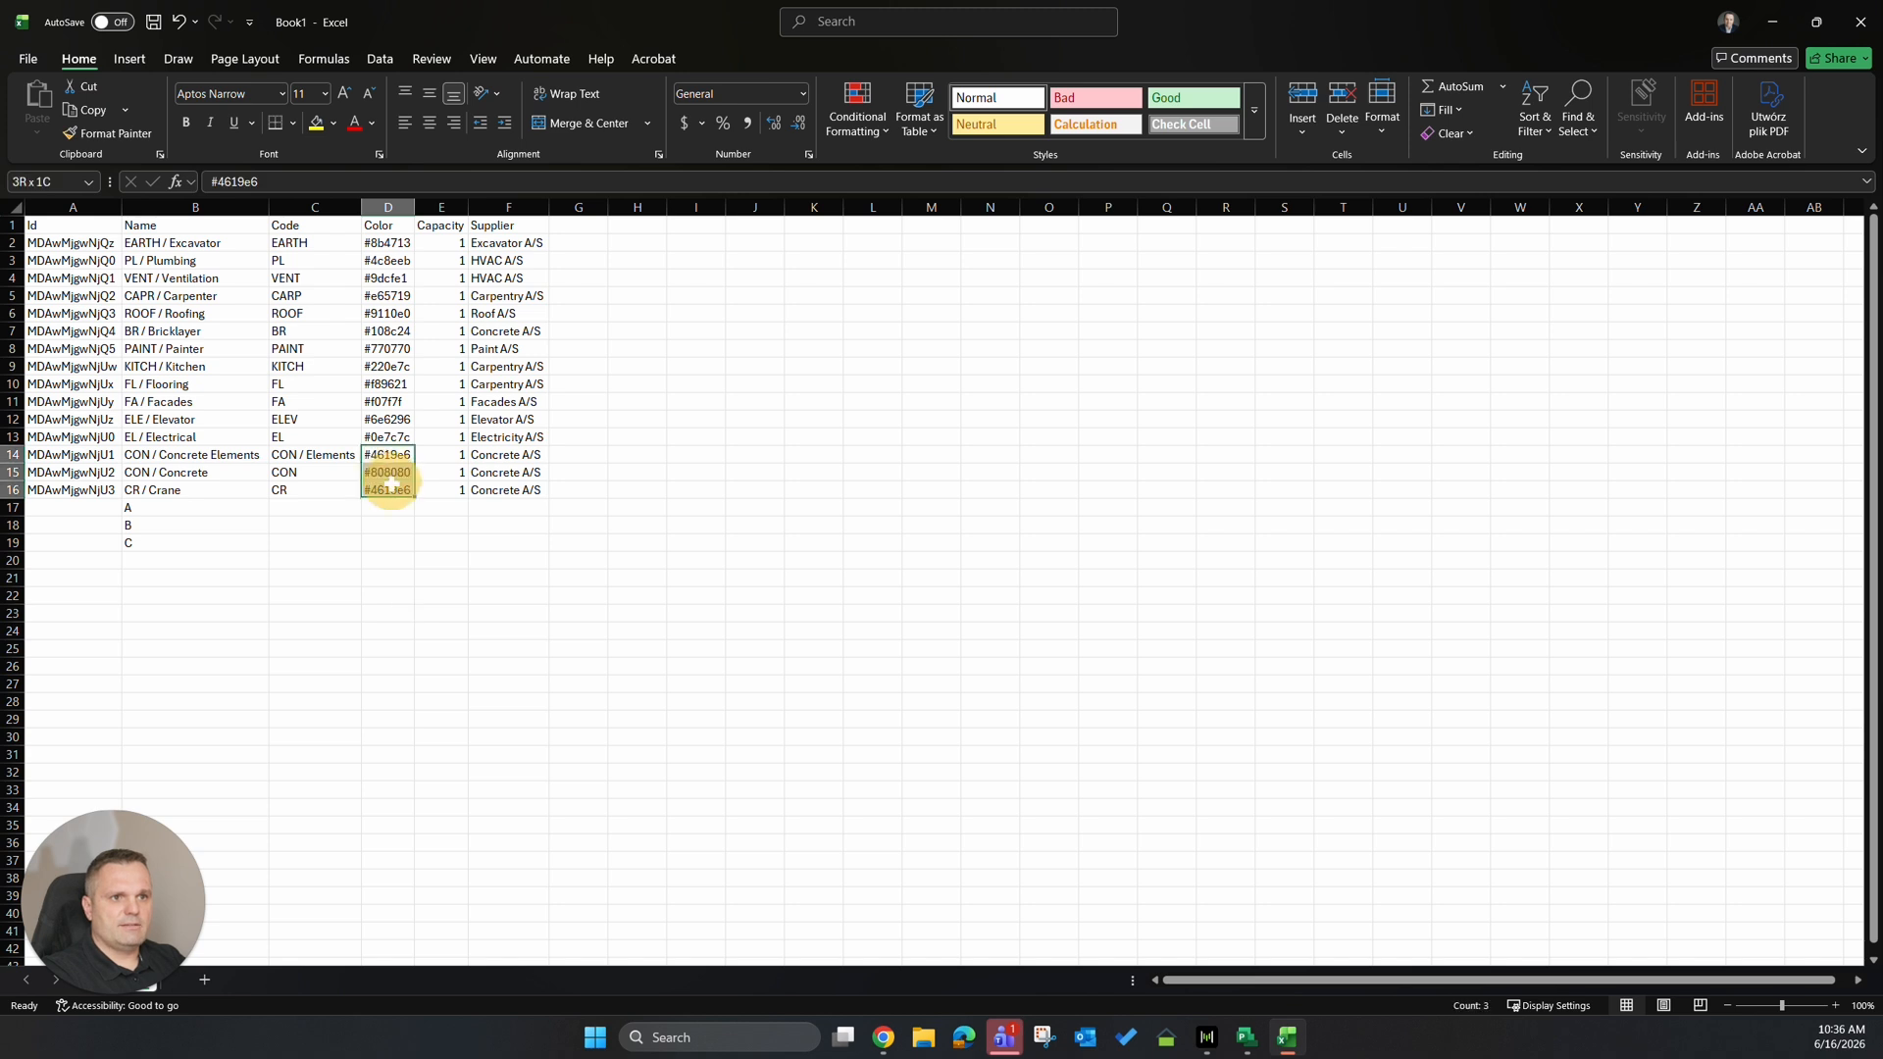
pyautogui.click(397, 508)
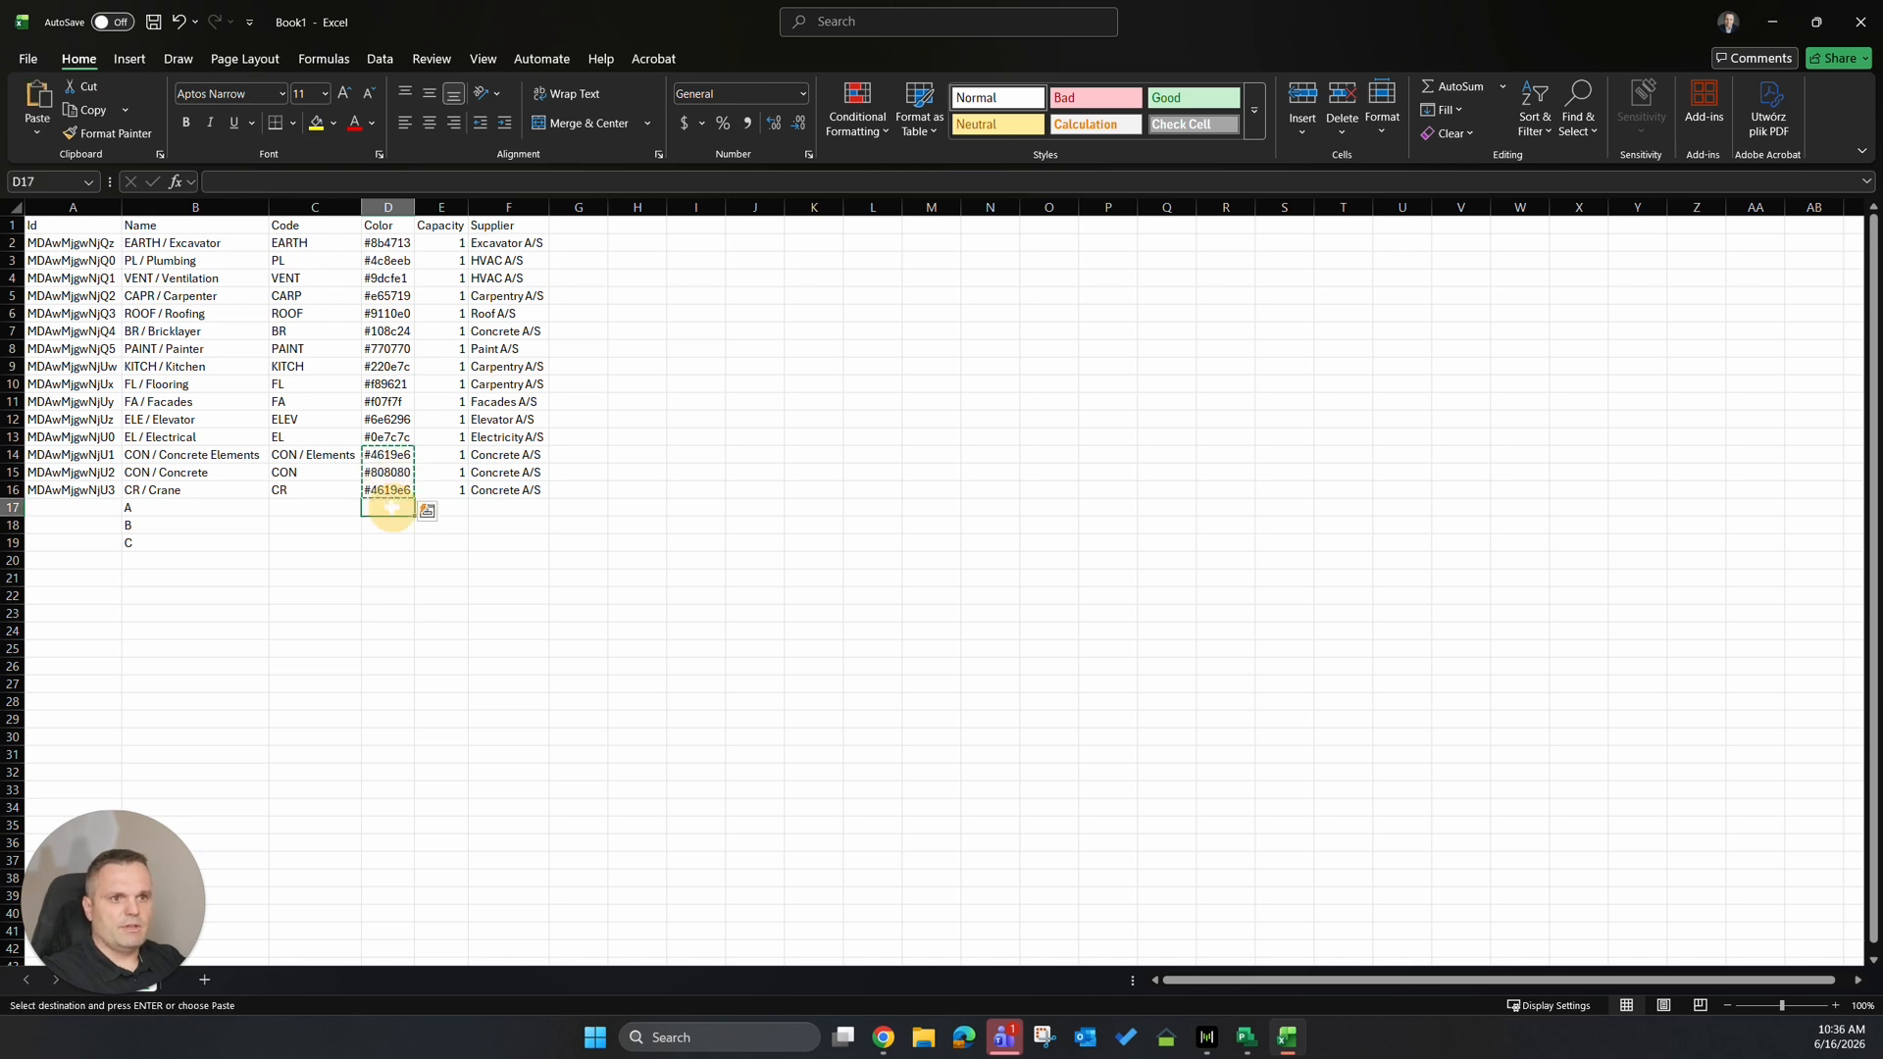
pyautogui.hotkey('ctrl', 'v')
pyautogui.moveTo(442, 454); pyautogui.dragTo(442, 489)
pyautogui.hotkey('ctrl', 'c')
pyautogui.click(441, 508)
pyautogui.hotkey('ctrl', 'v')
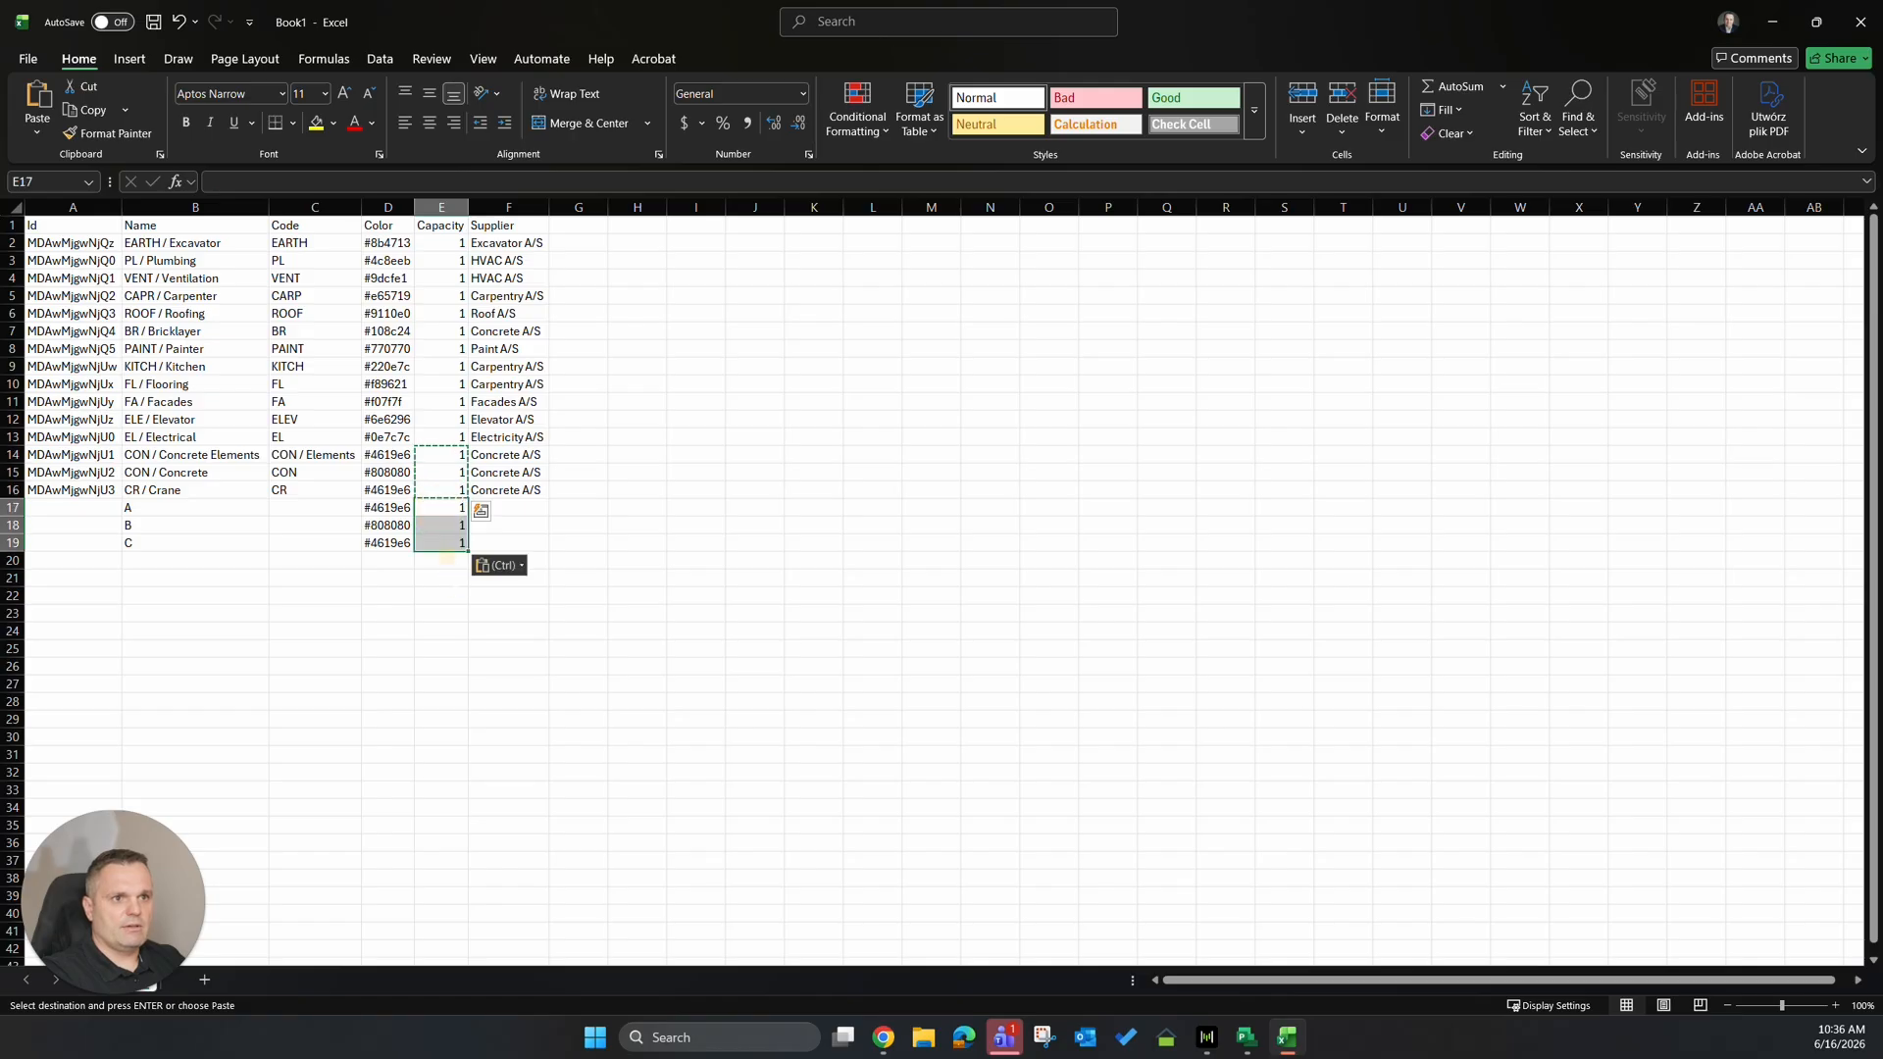
# Copy the new resource rows 17 to 19 and switch back to Tactplan.
pyautogui.moveTo(12, 508); pyautogui.dragTo(14, 543)
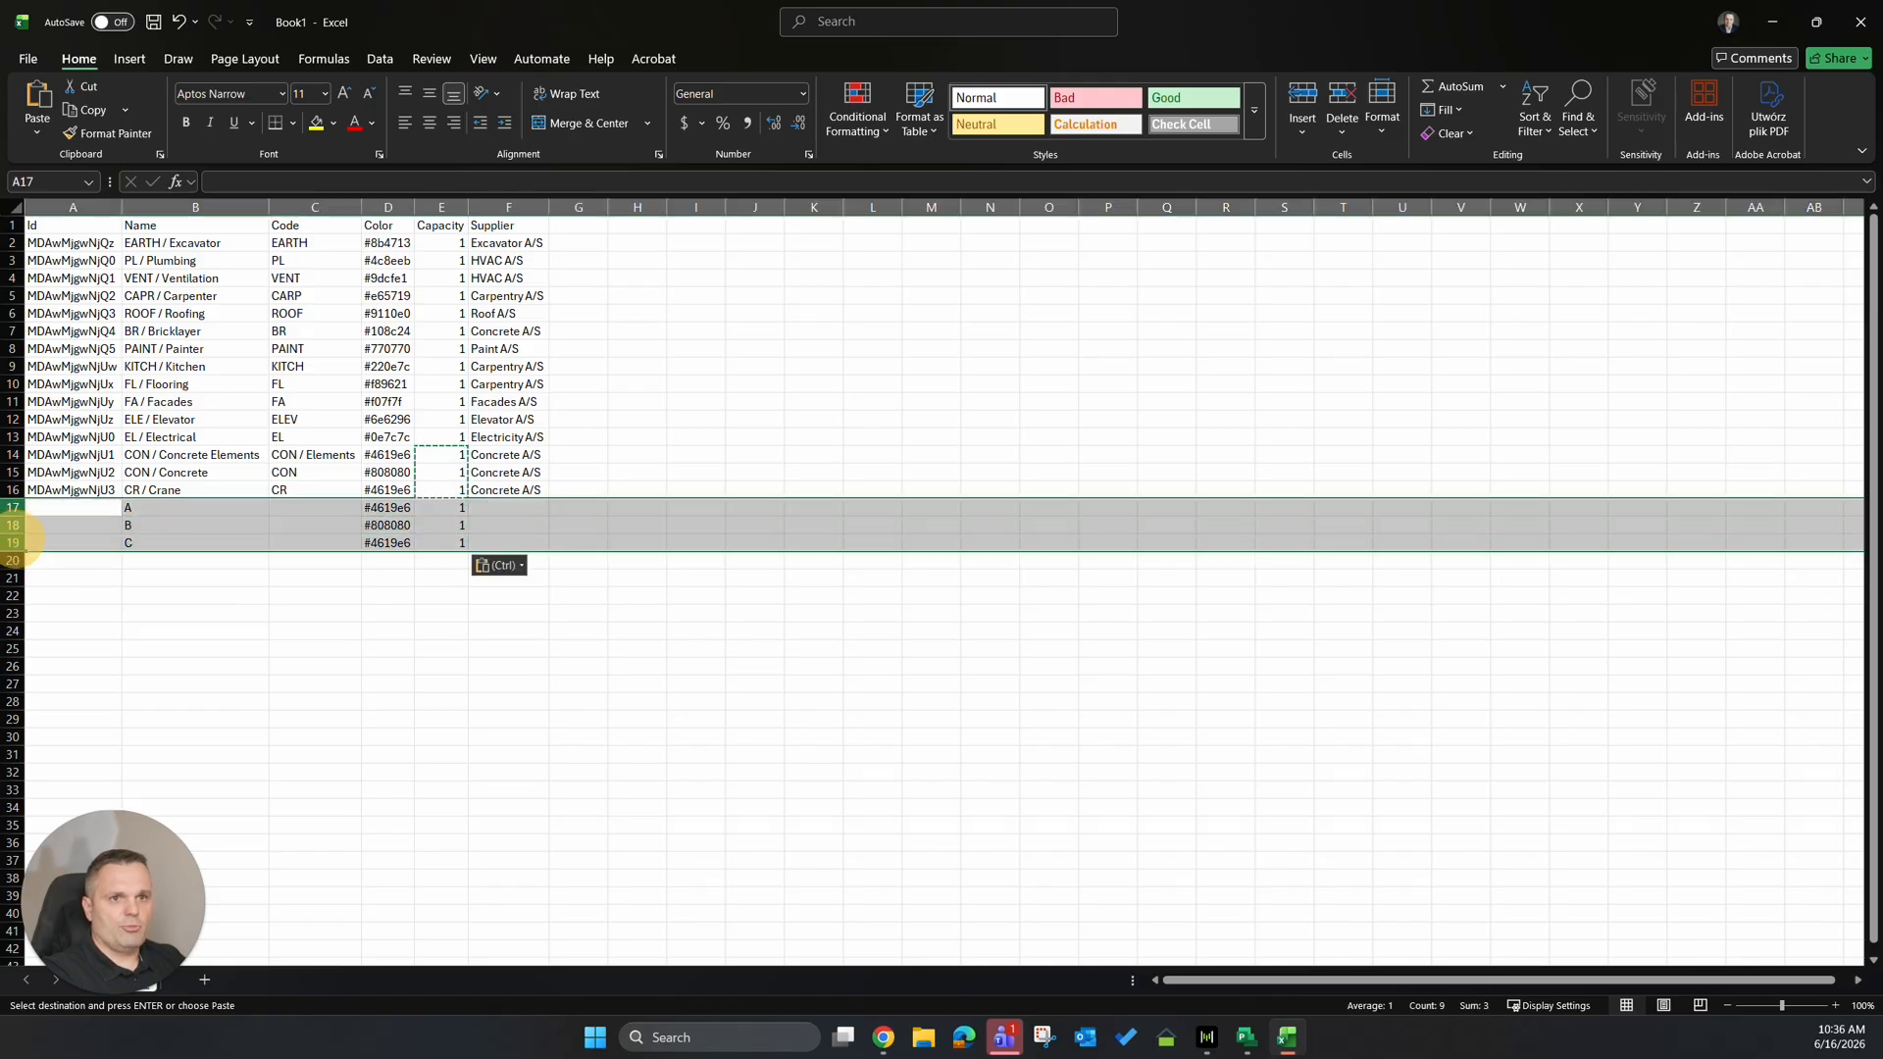
pyautogui.hotkey('ctrl', 'c')
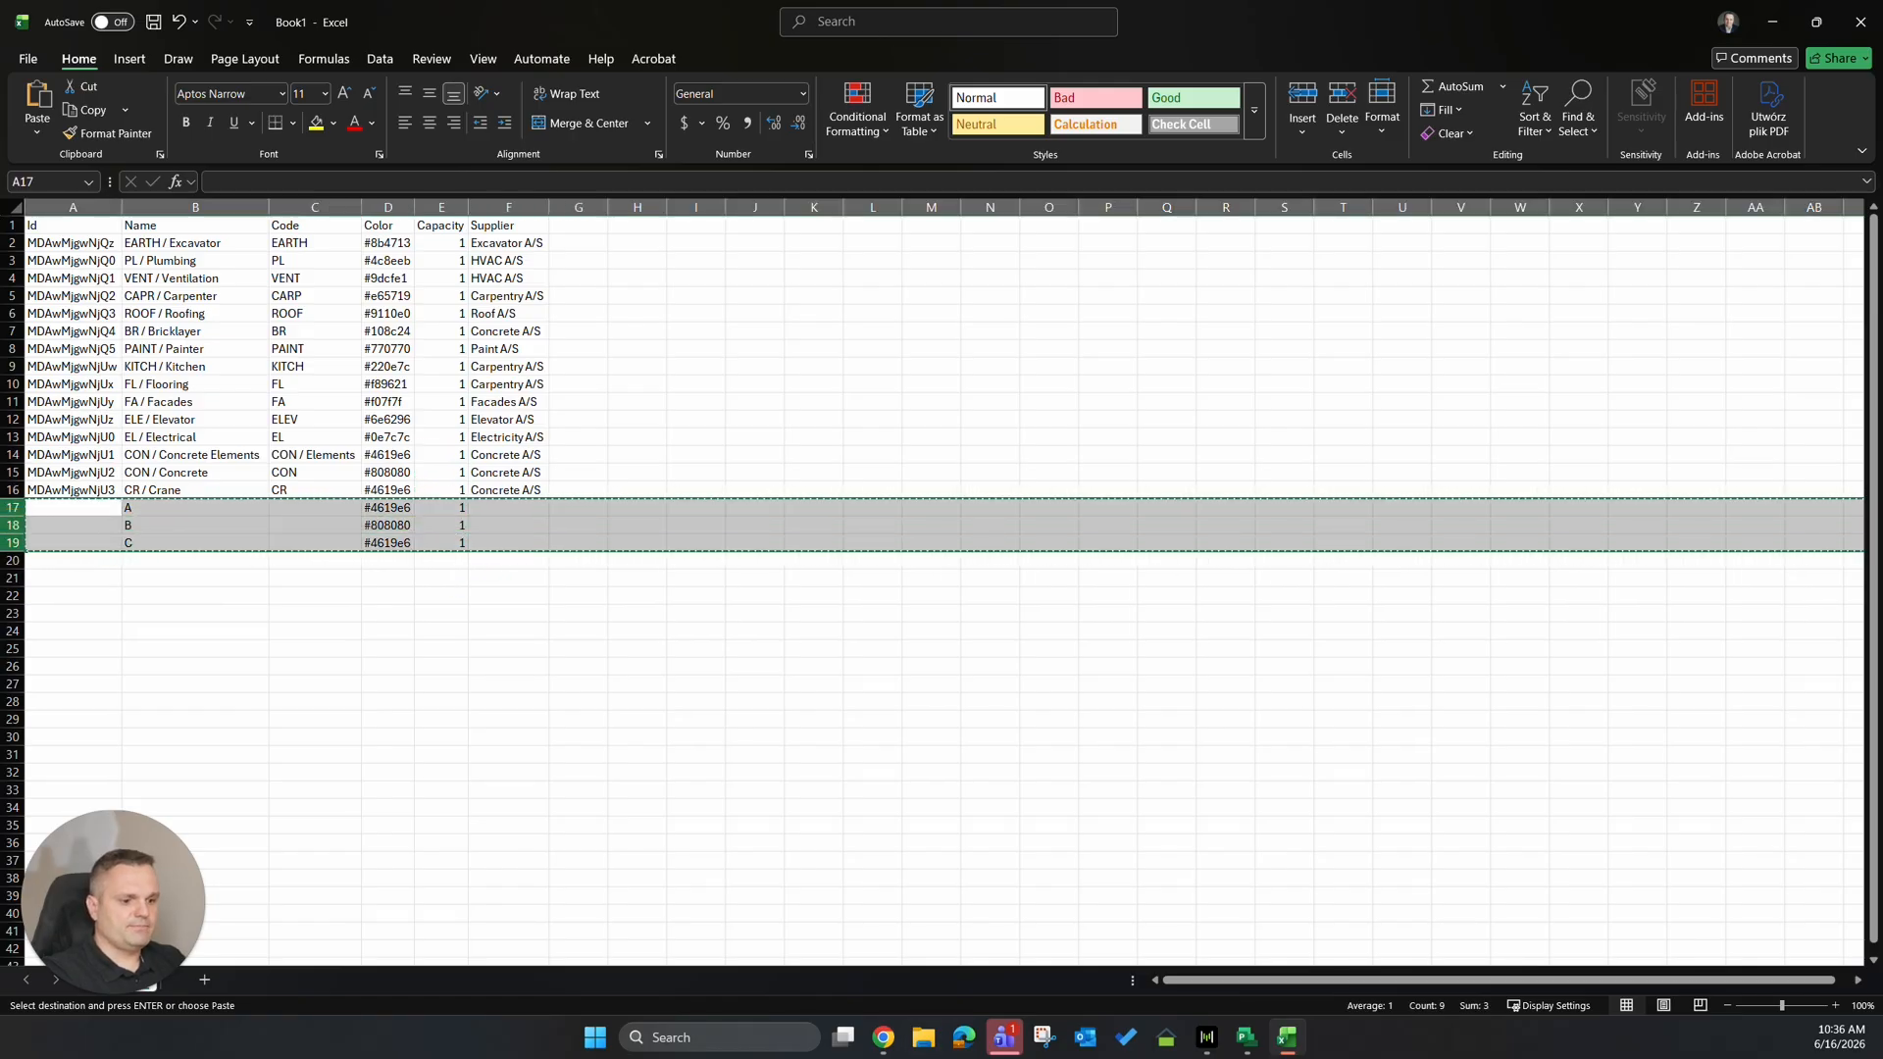
pyautogui.hotkey('alt', 'Tab')
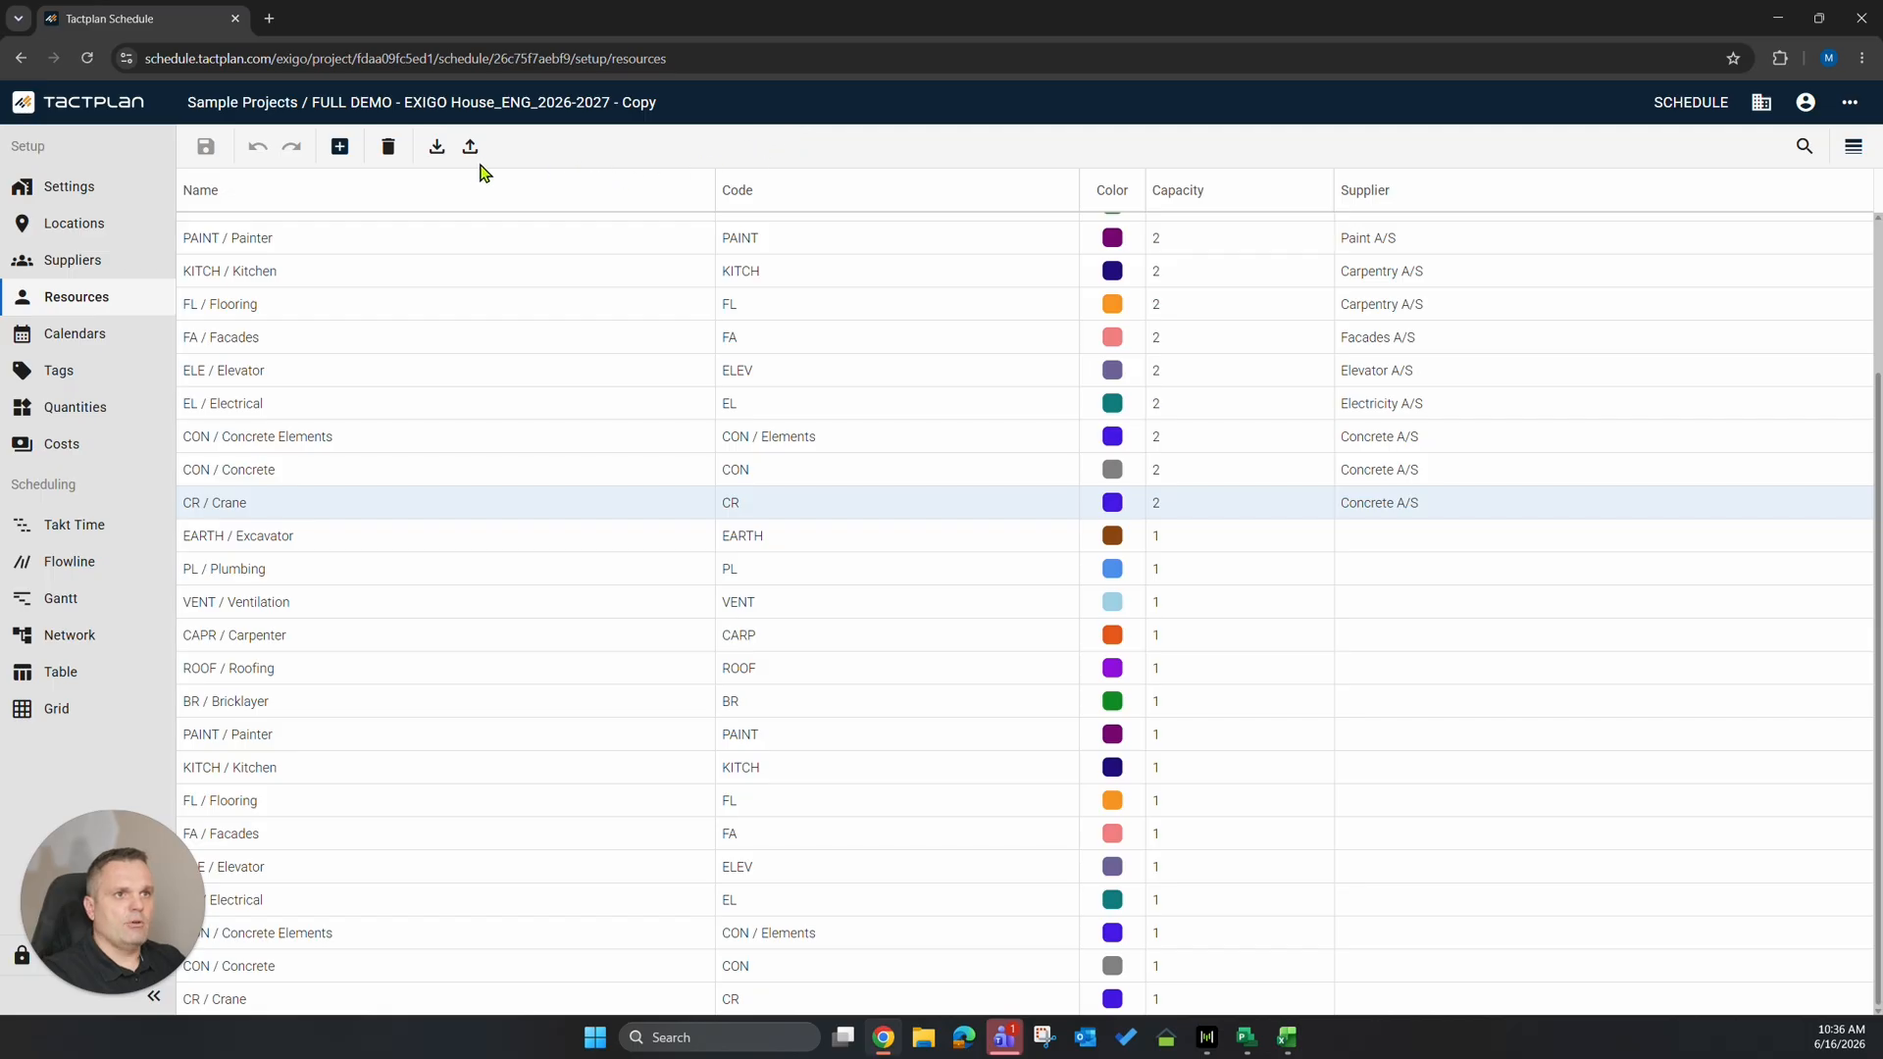
# Import the new resources A, B and C from the clipboard into the resource list.
pyautogui.click(436, 149)
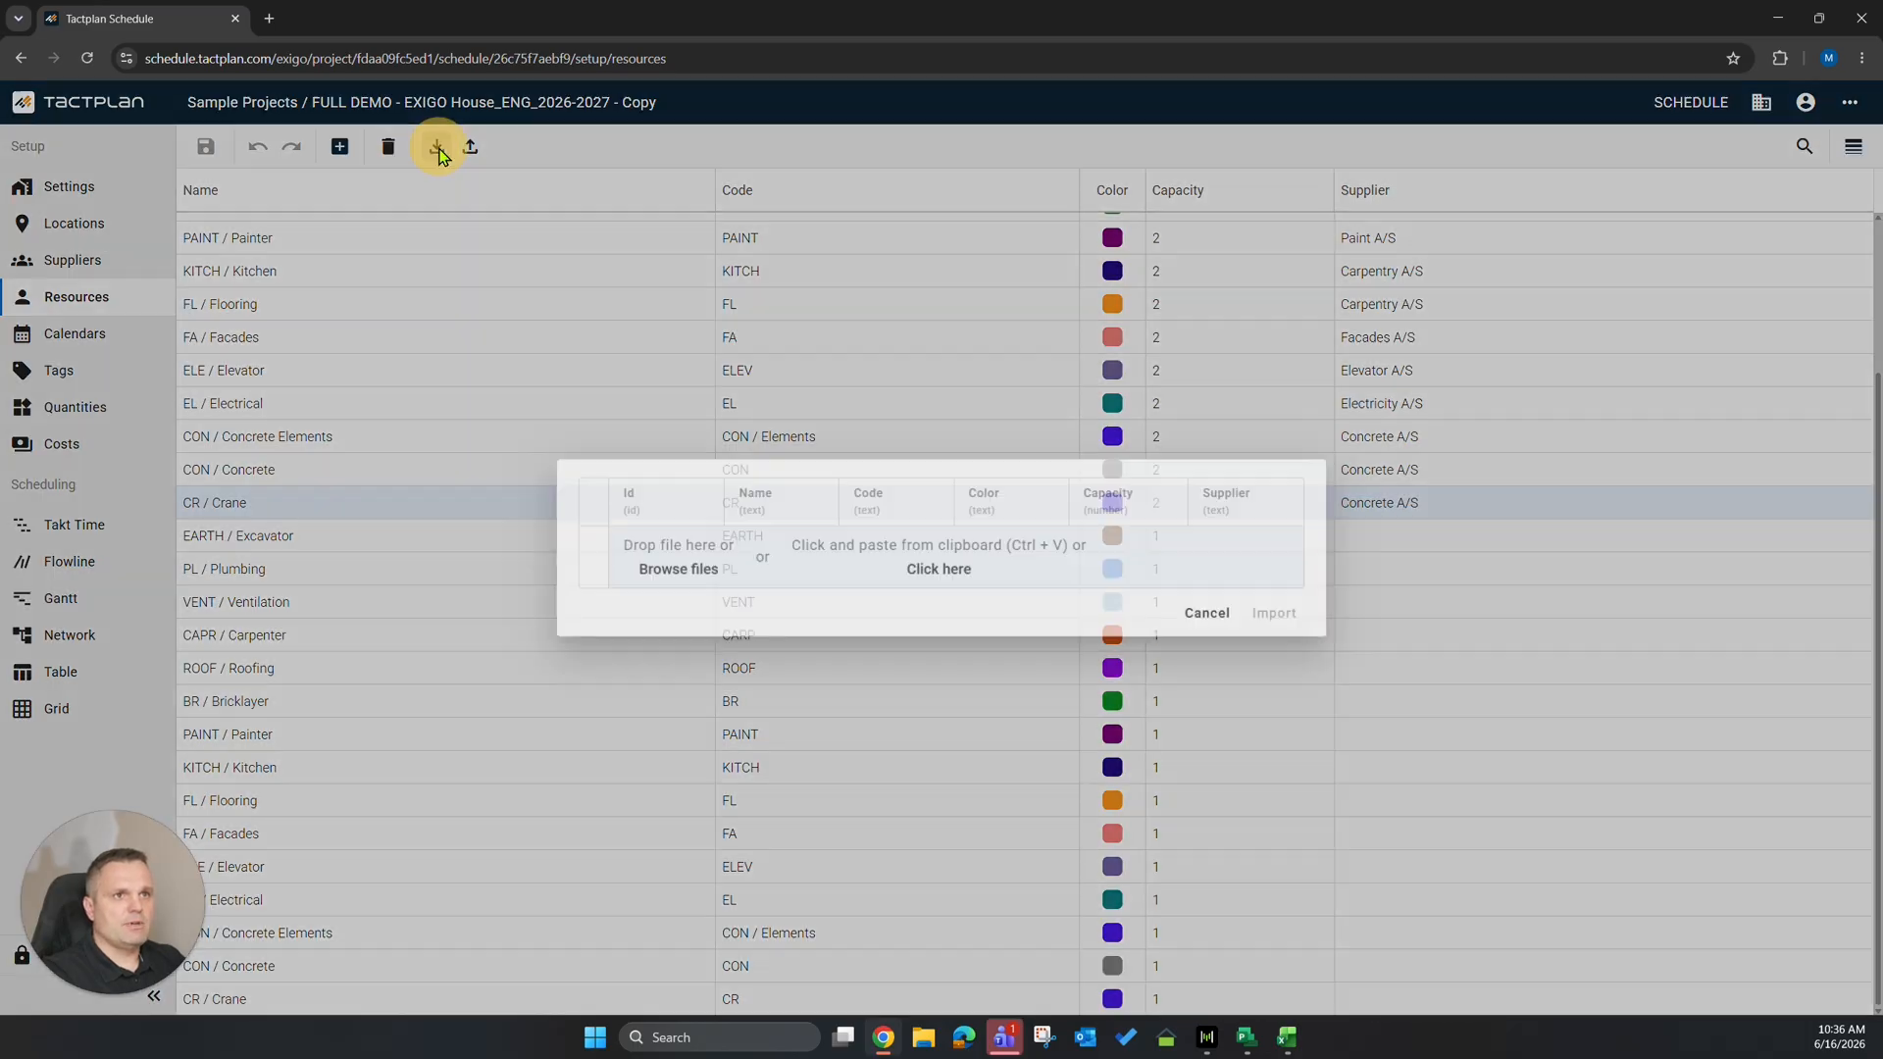
pyautogui.hotkey('ctrl', 'v')
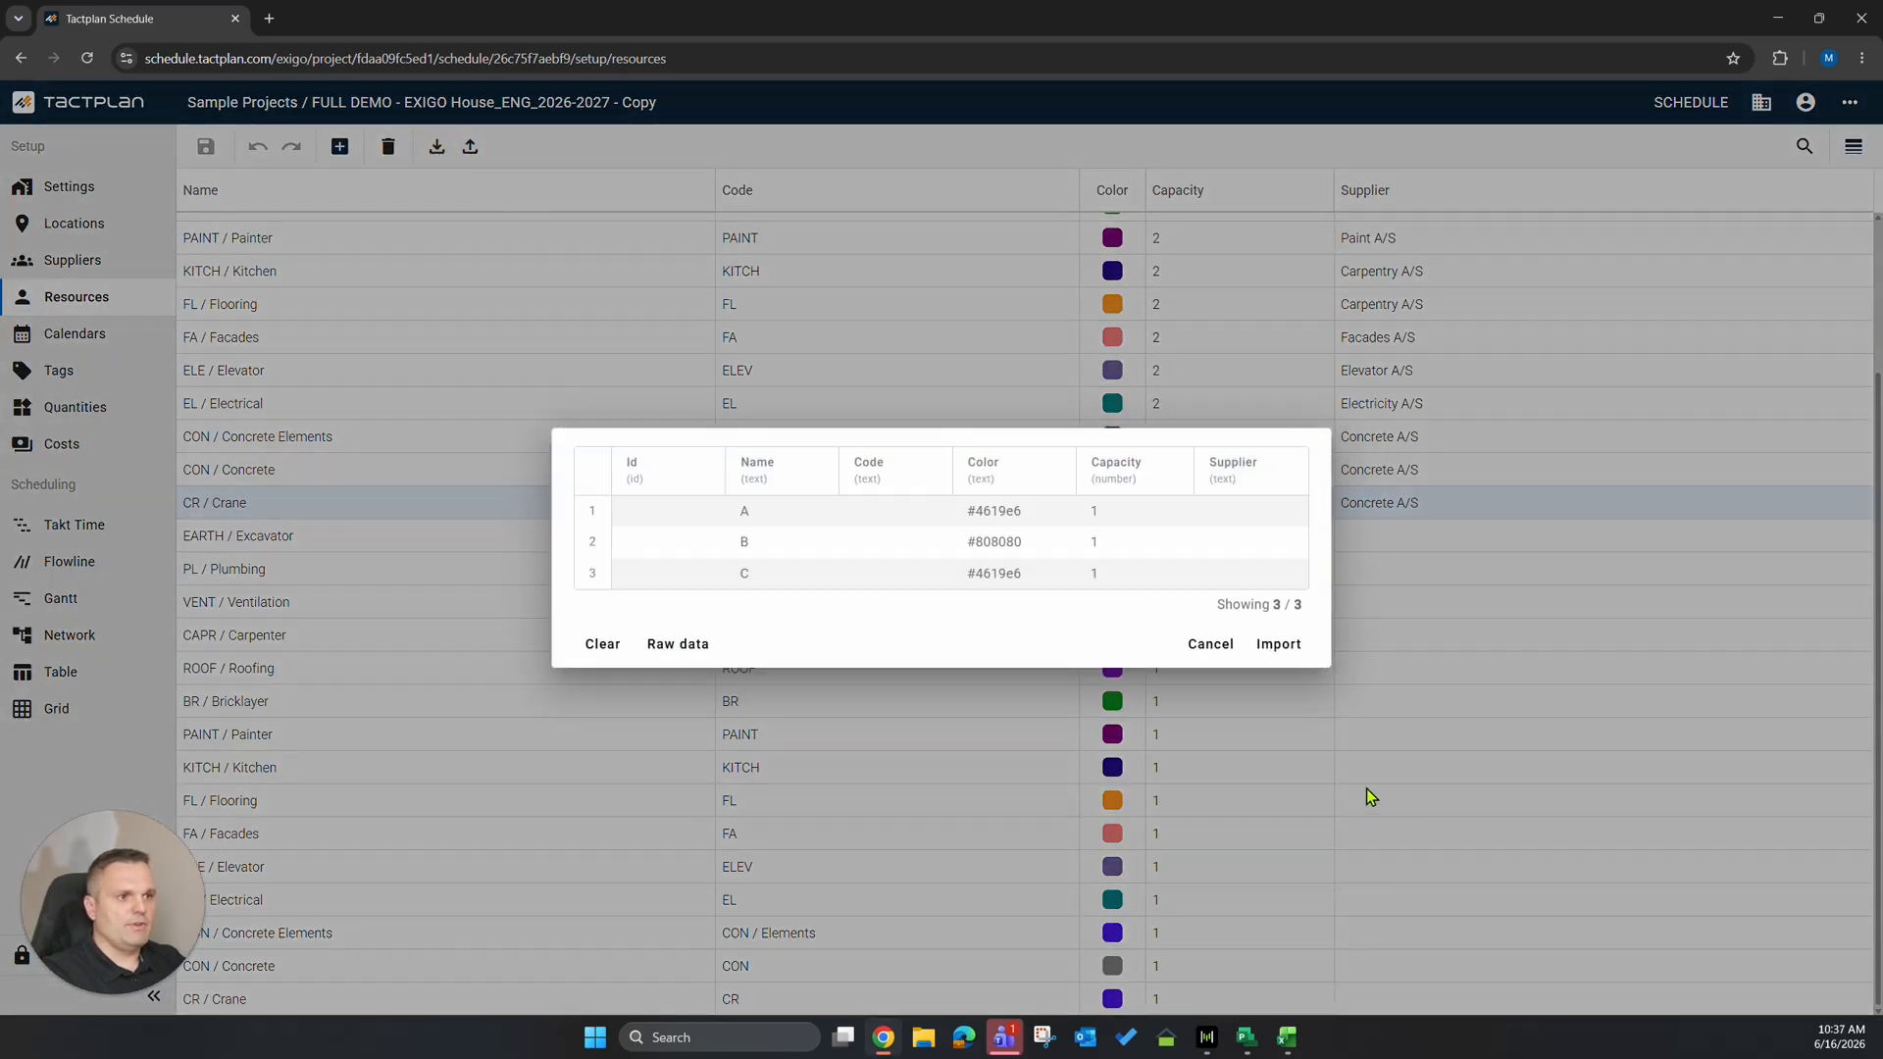
pyautogui.click(1276, 645)
pyautogui.scroll(-1, 722, 674)
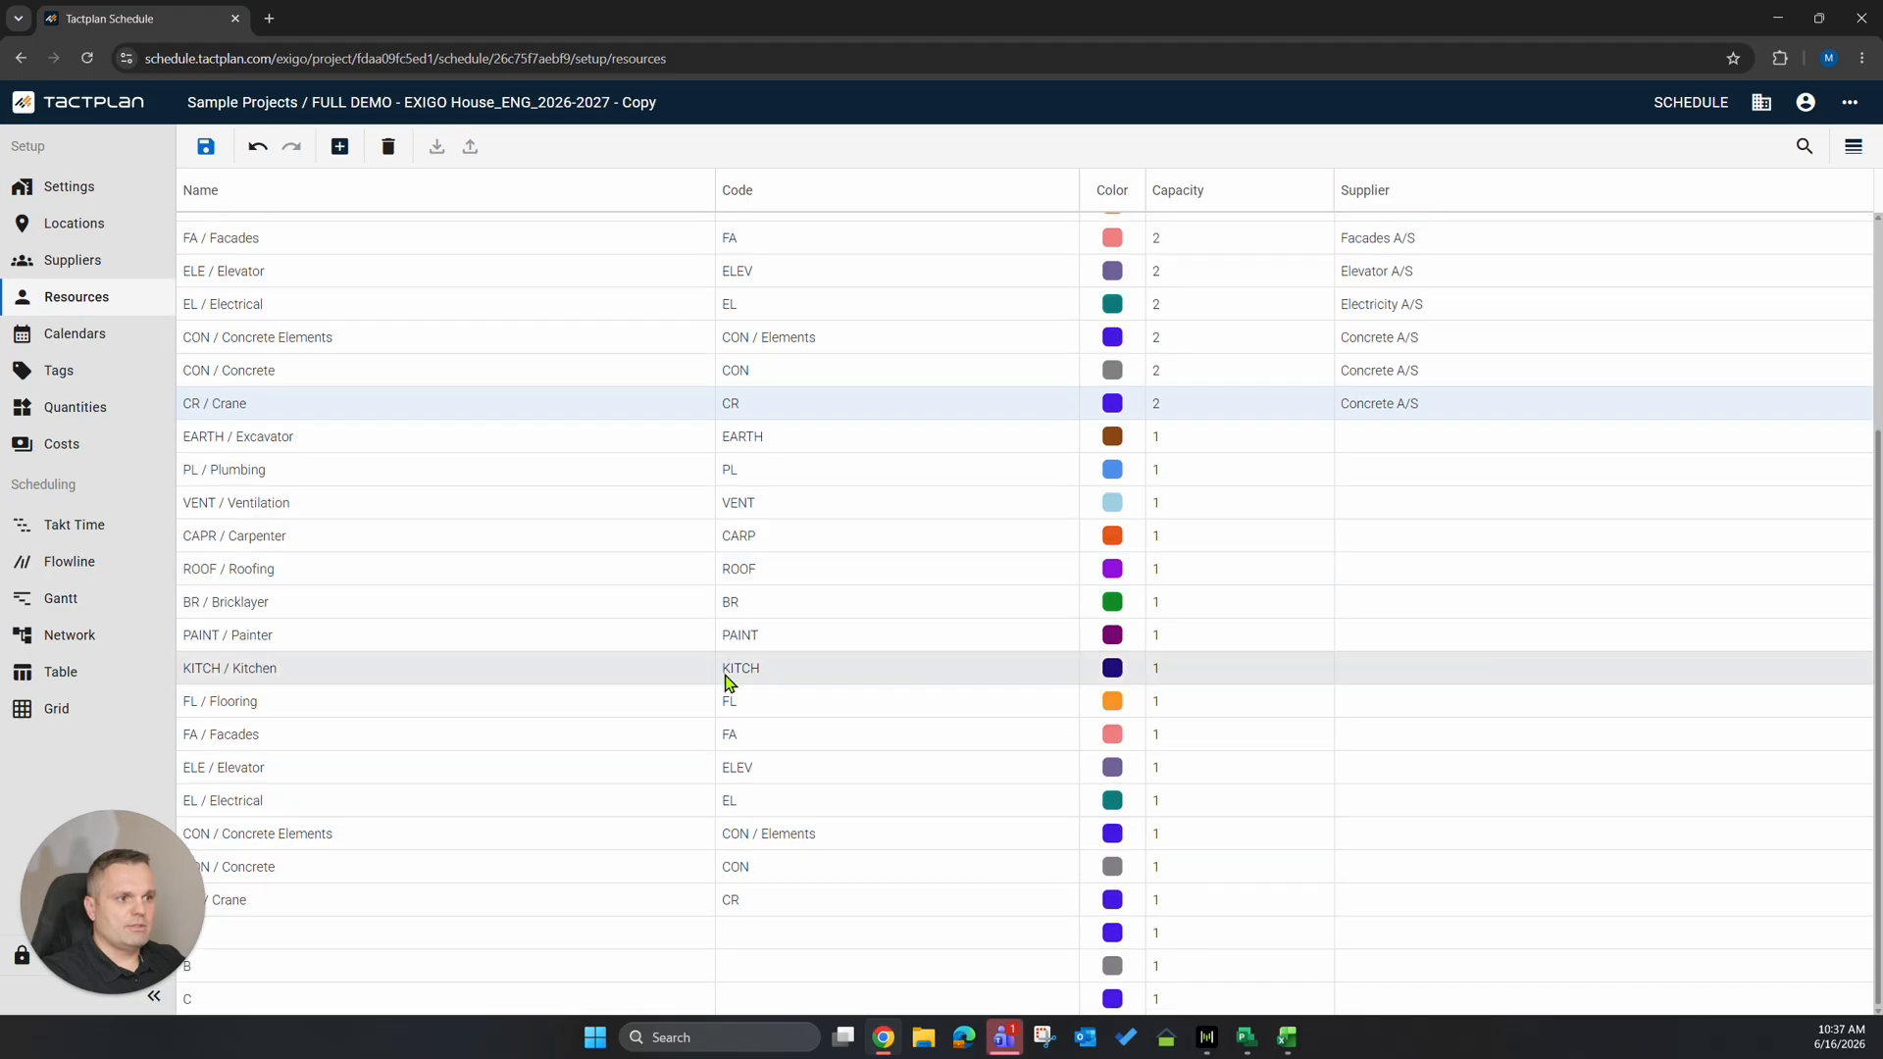
pyautogui.moveTo(162, 886); pyautogui.dragTo(100, 714)
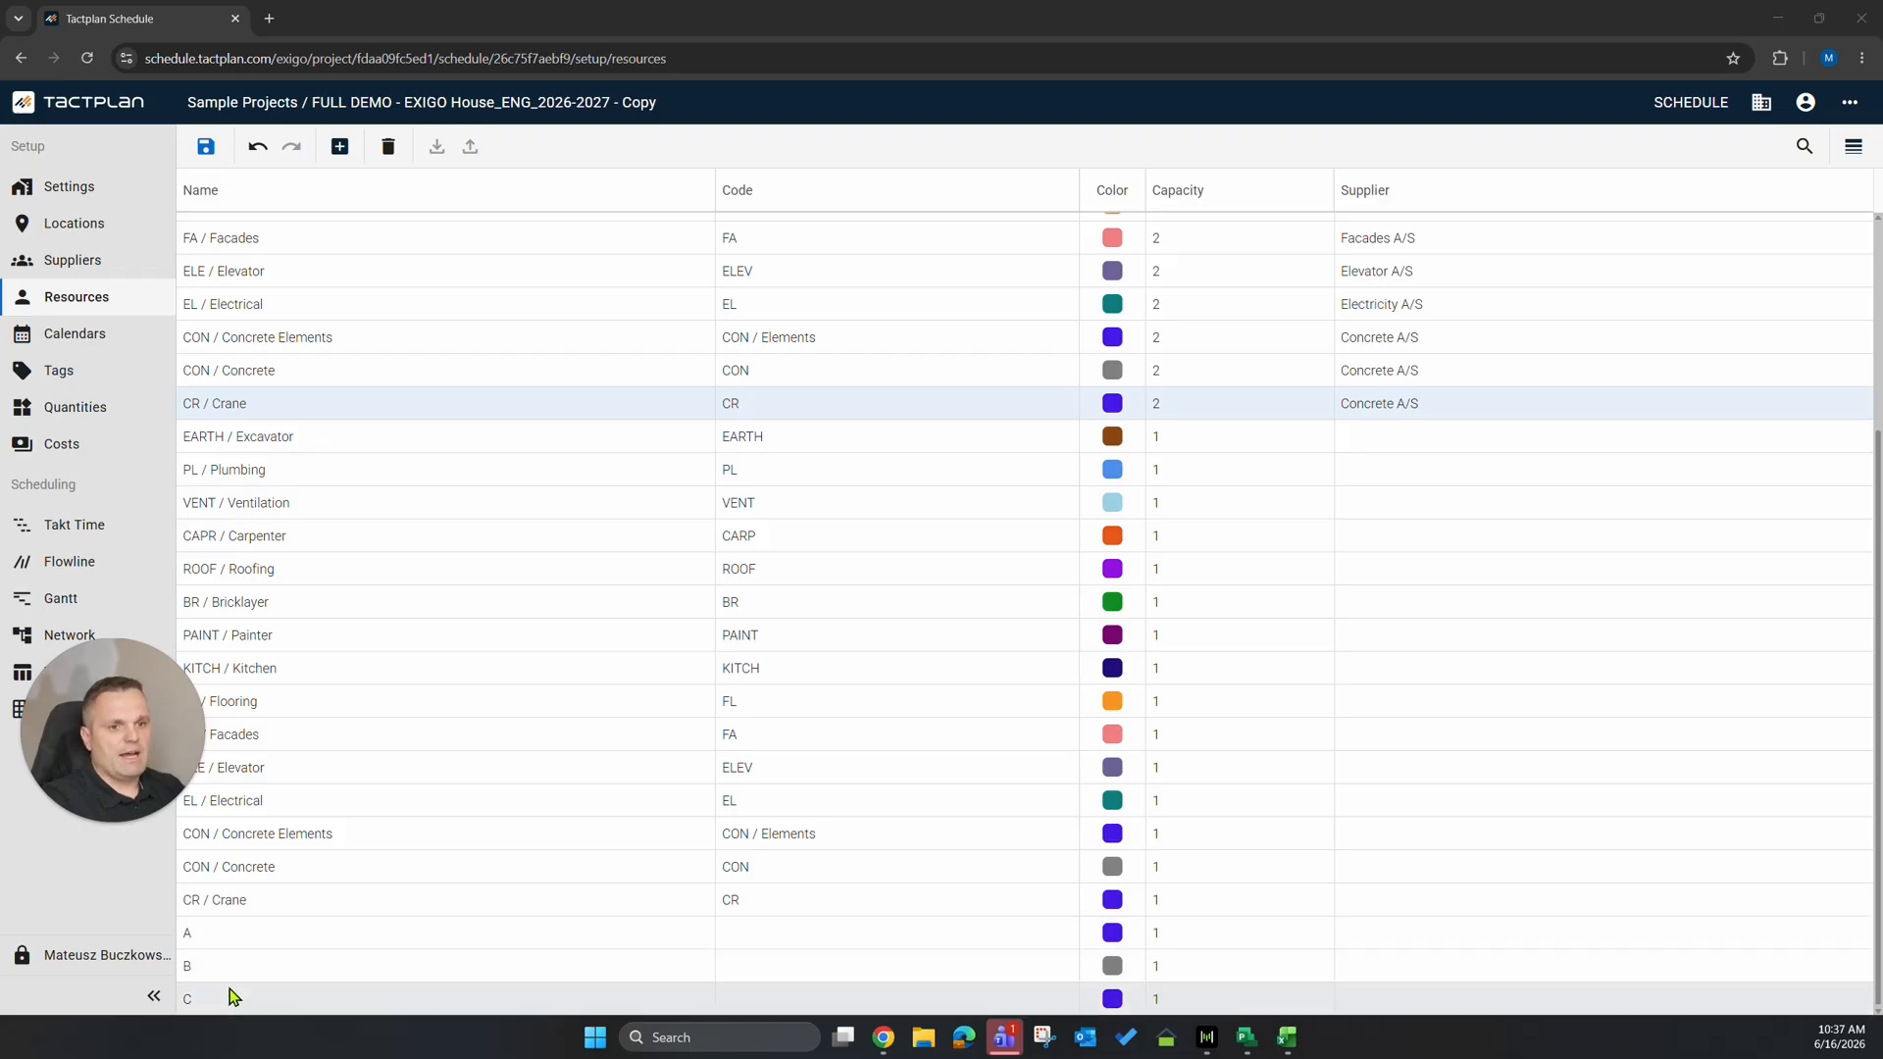
pyautogui.moveTo(132, 781); pyautogui.dragTo(108, 911)
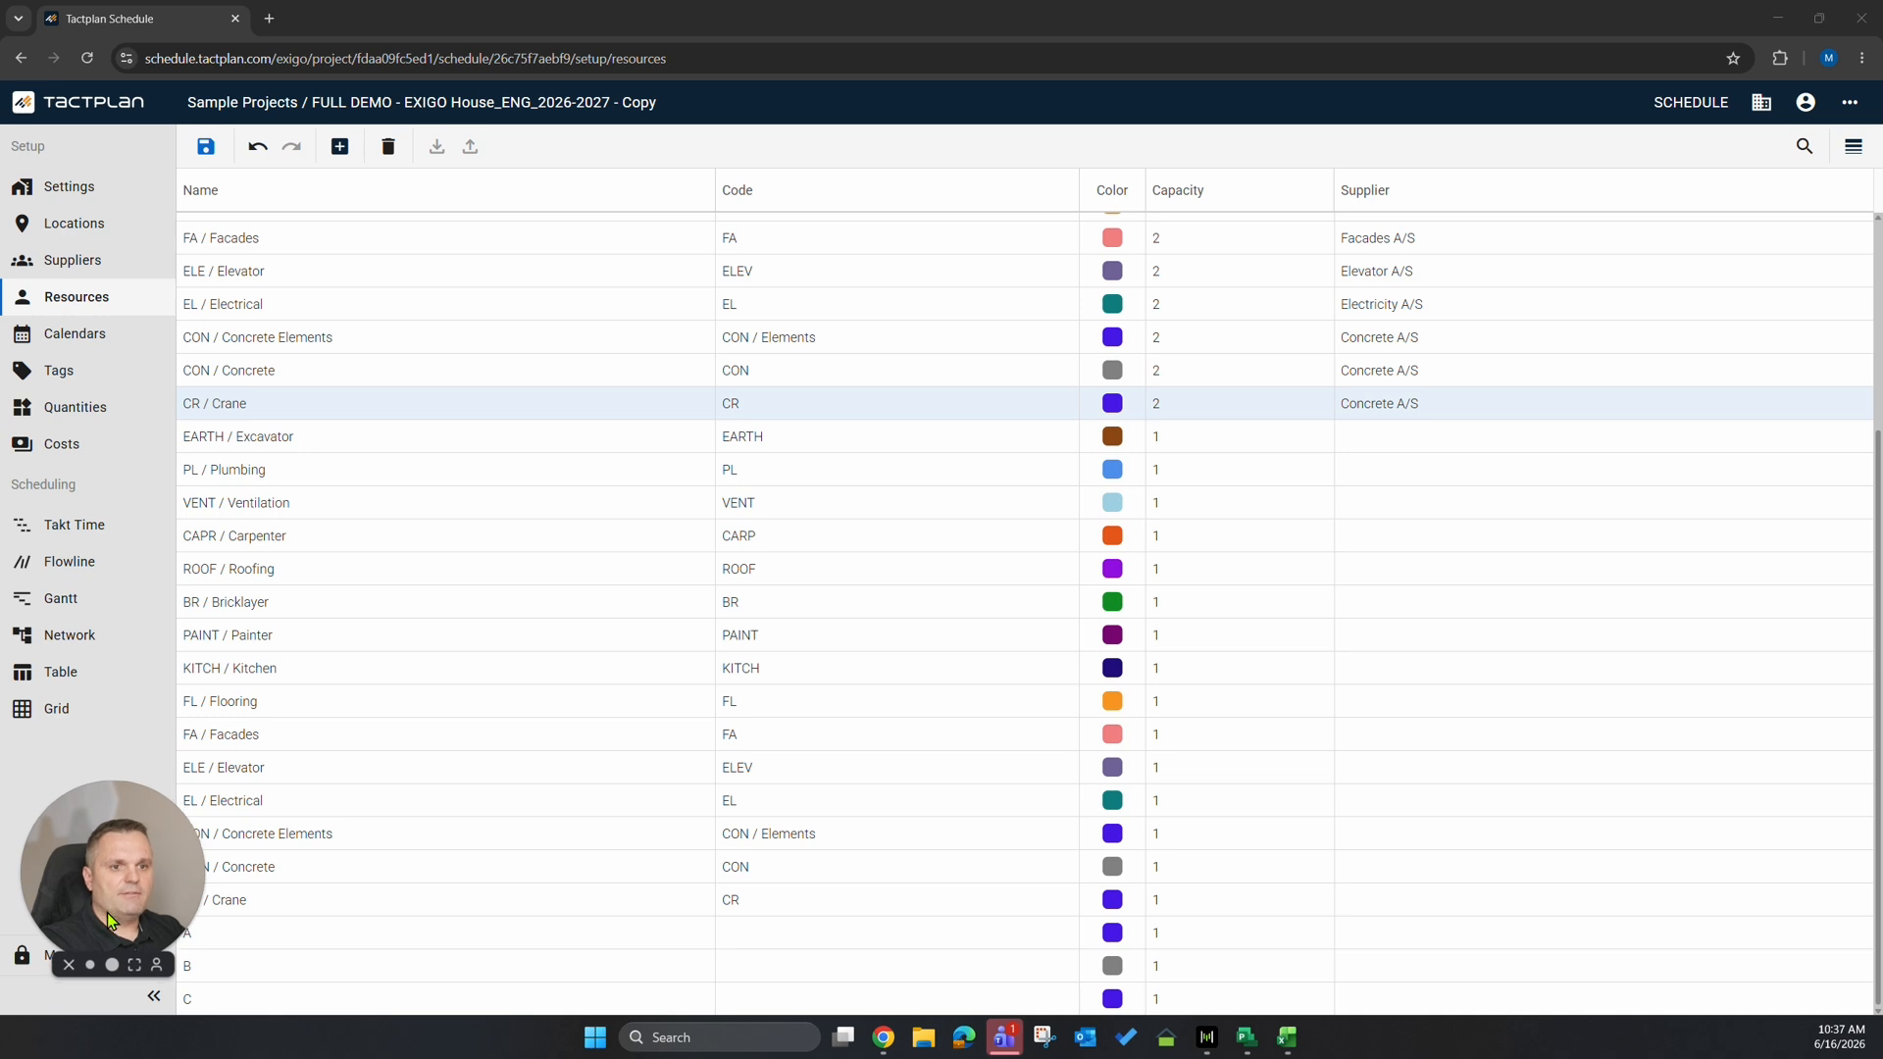
pyautogui.hotkey('alt', 'Tab')
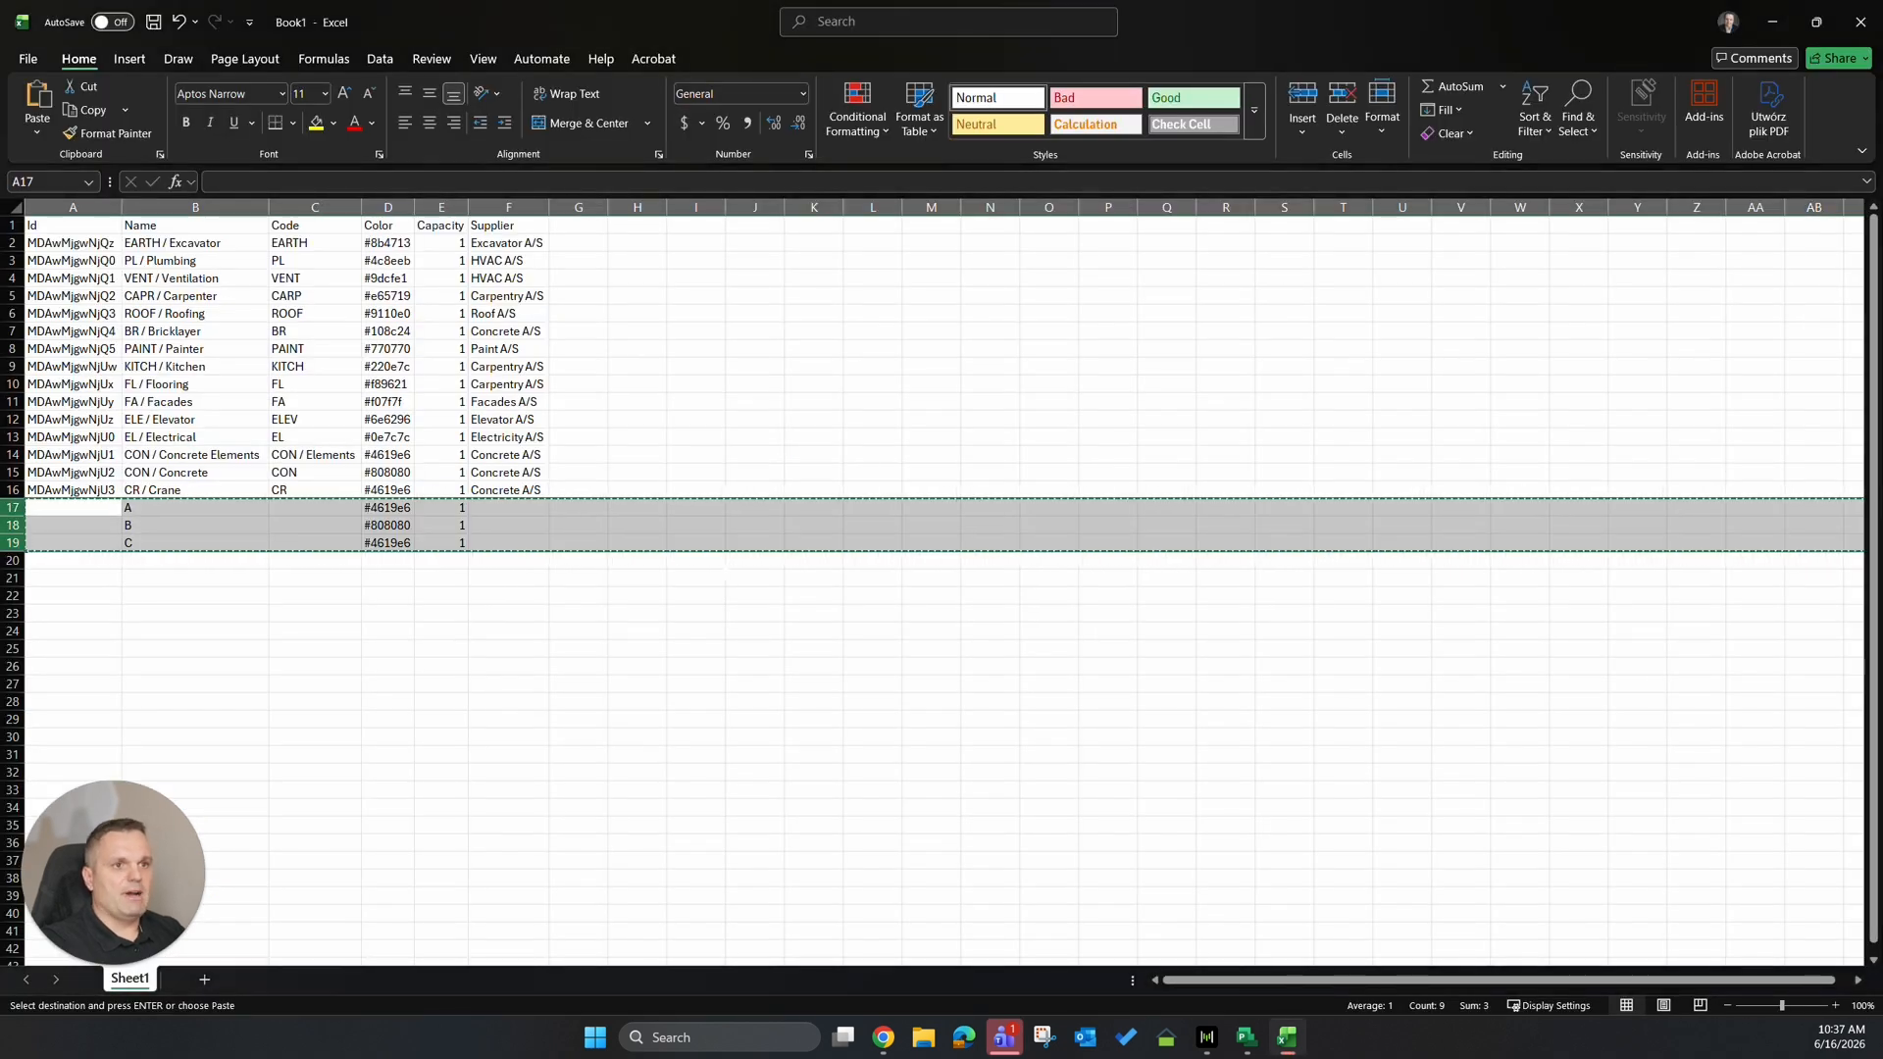
pyautogui.click(738, 578)
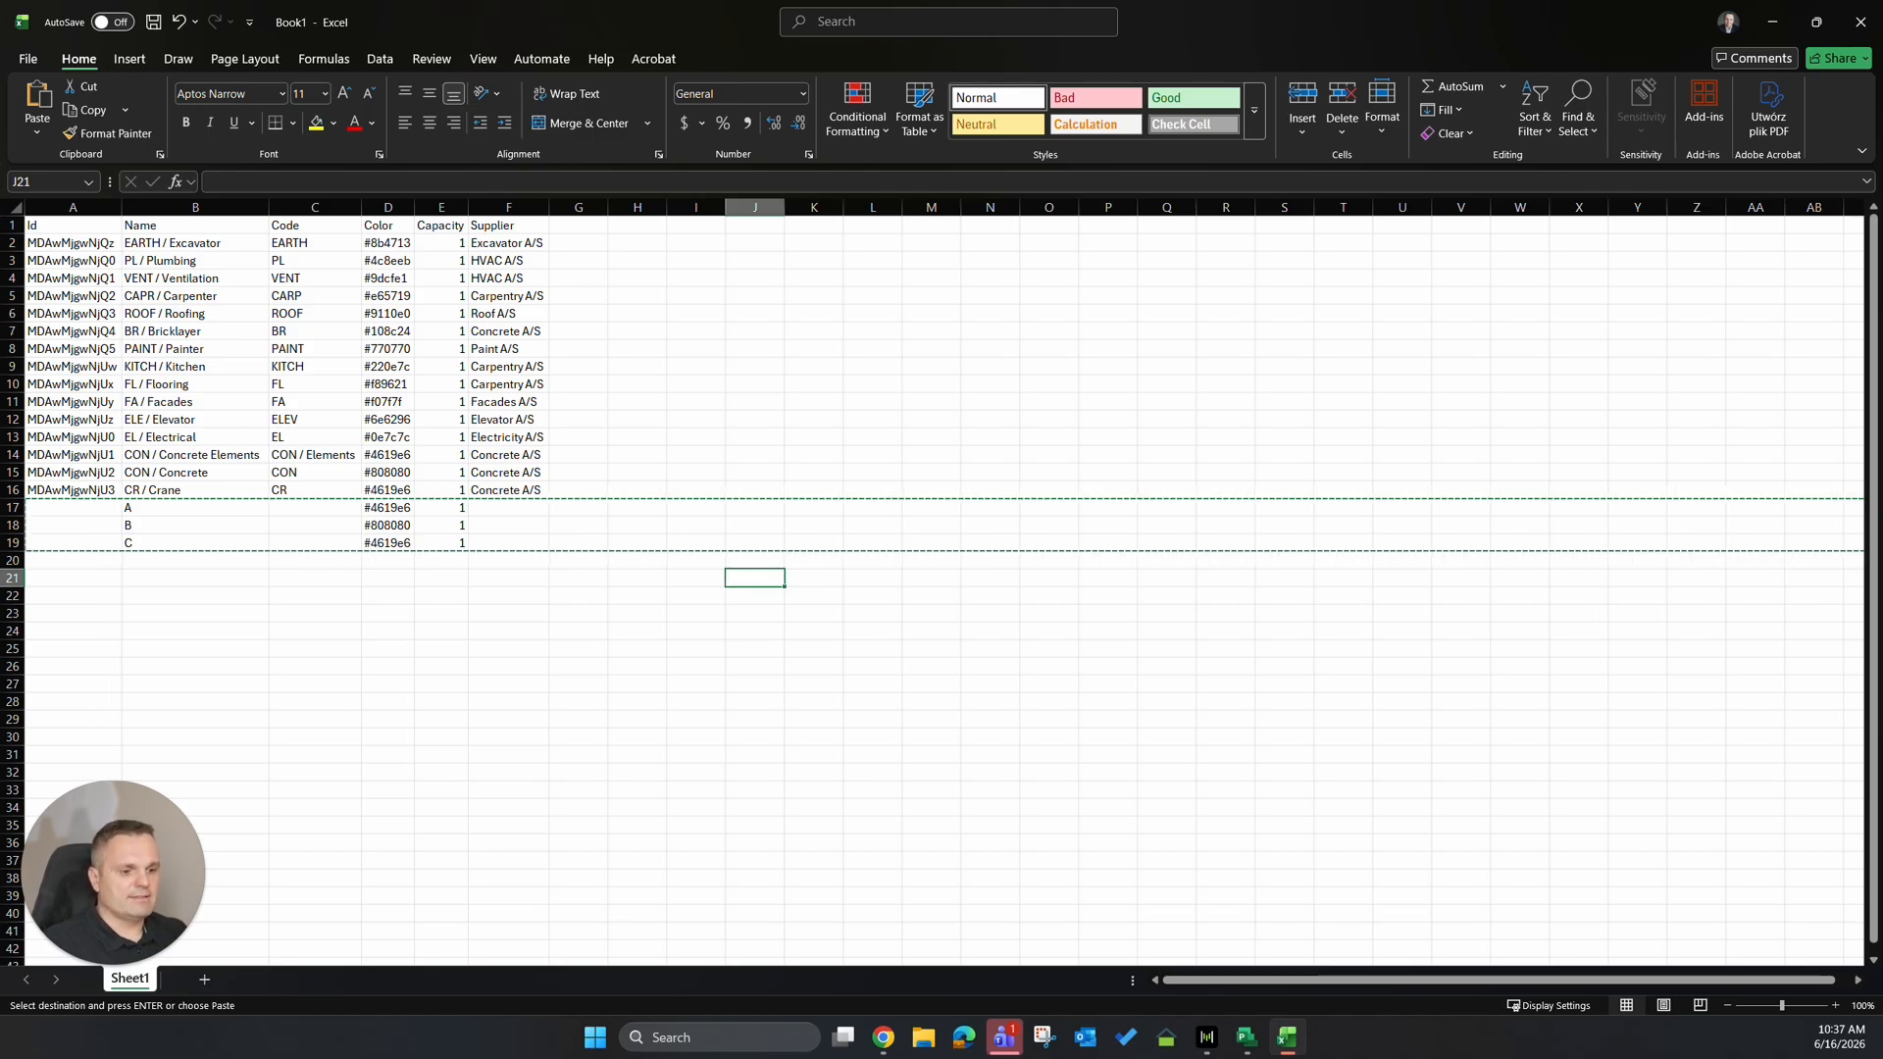
pyautogui.hotkey('alt', 'Tab')
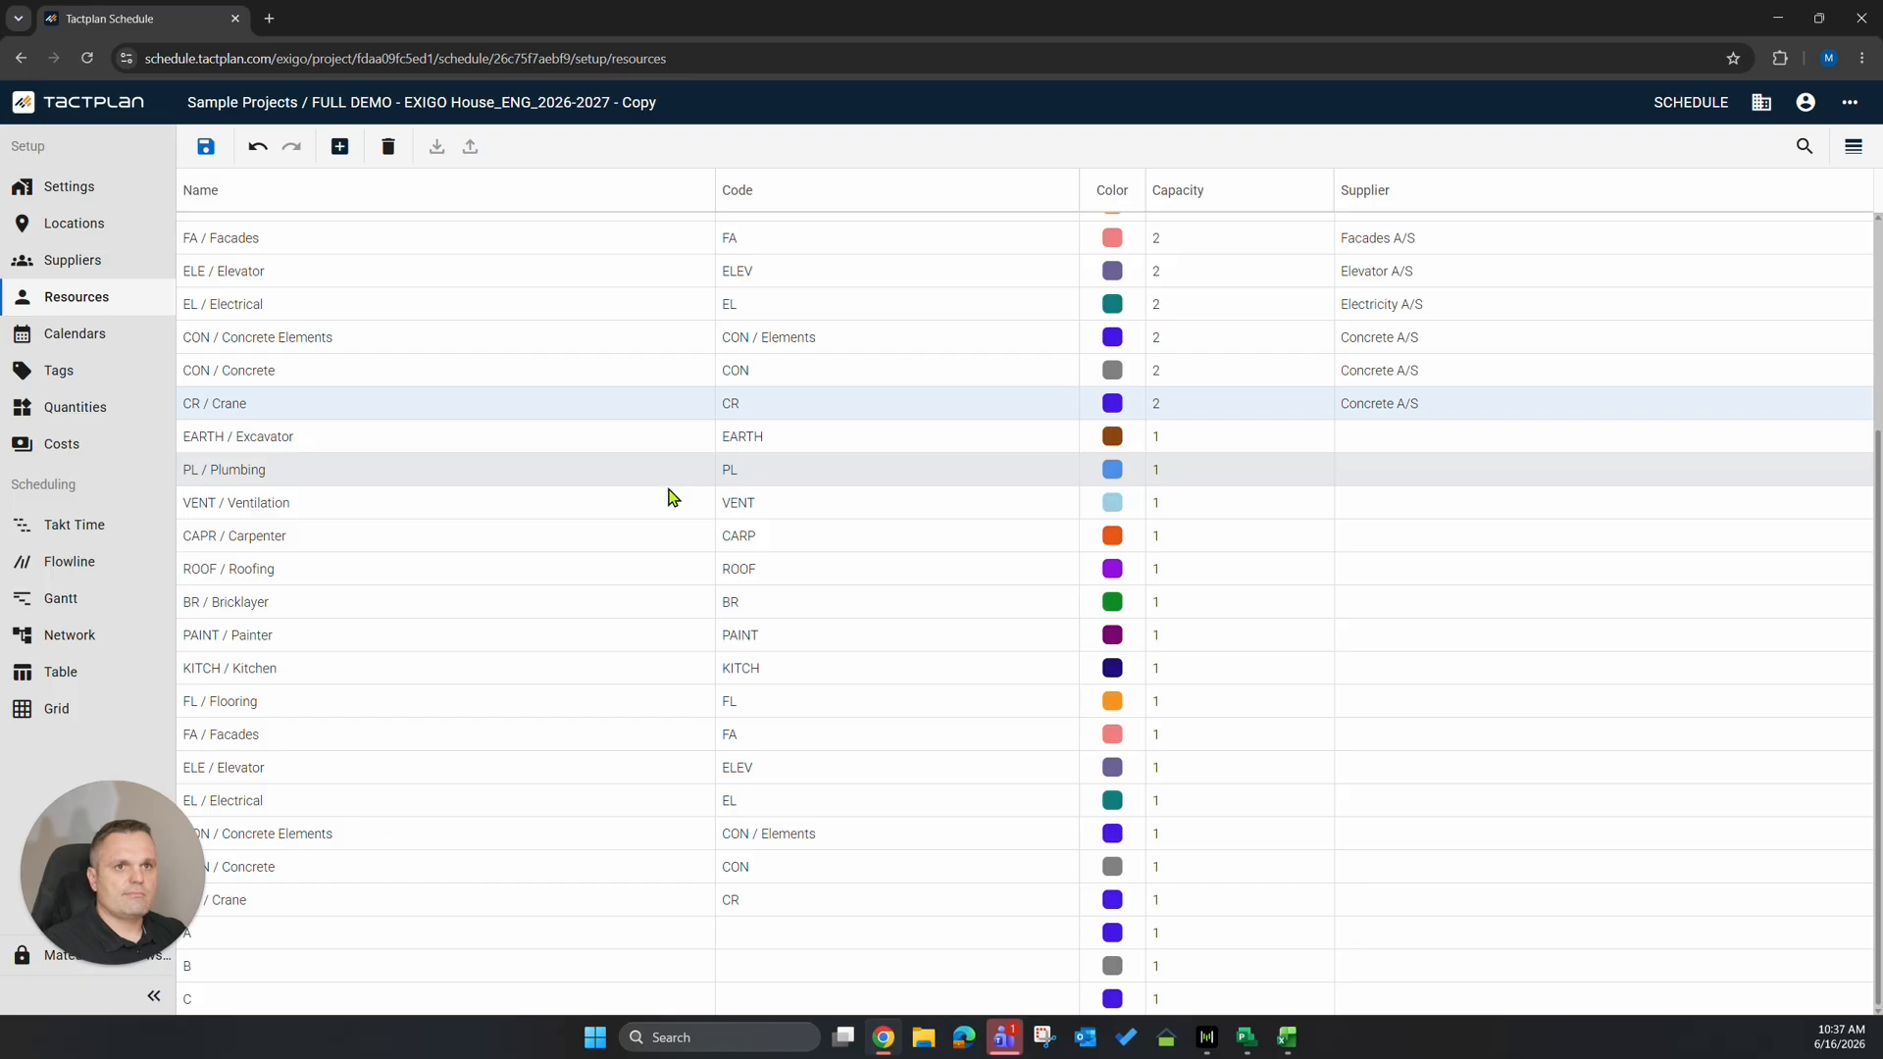
# Open the Locations setup of the schedule.
pyautogui.click(89, 228)
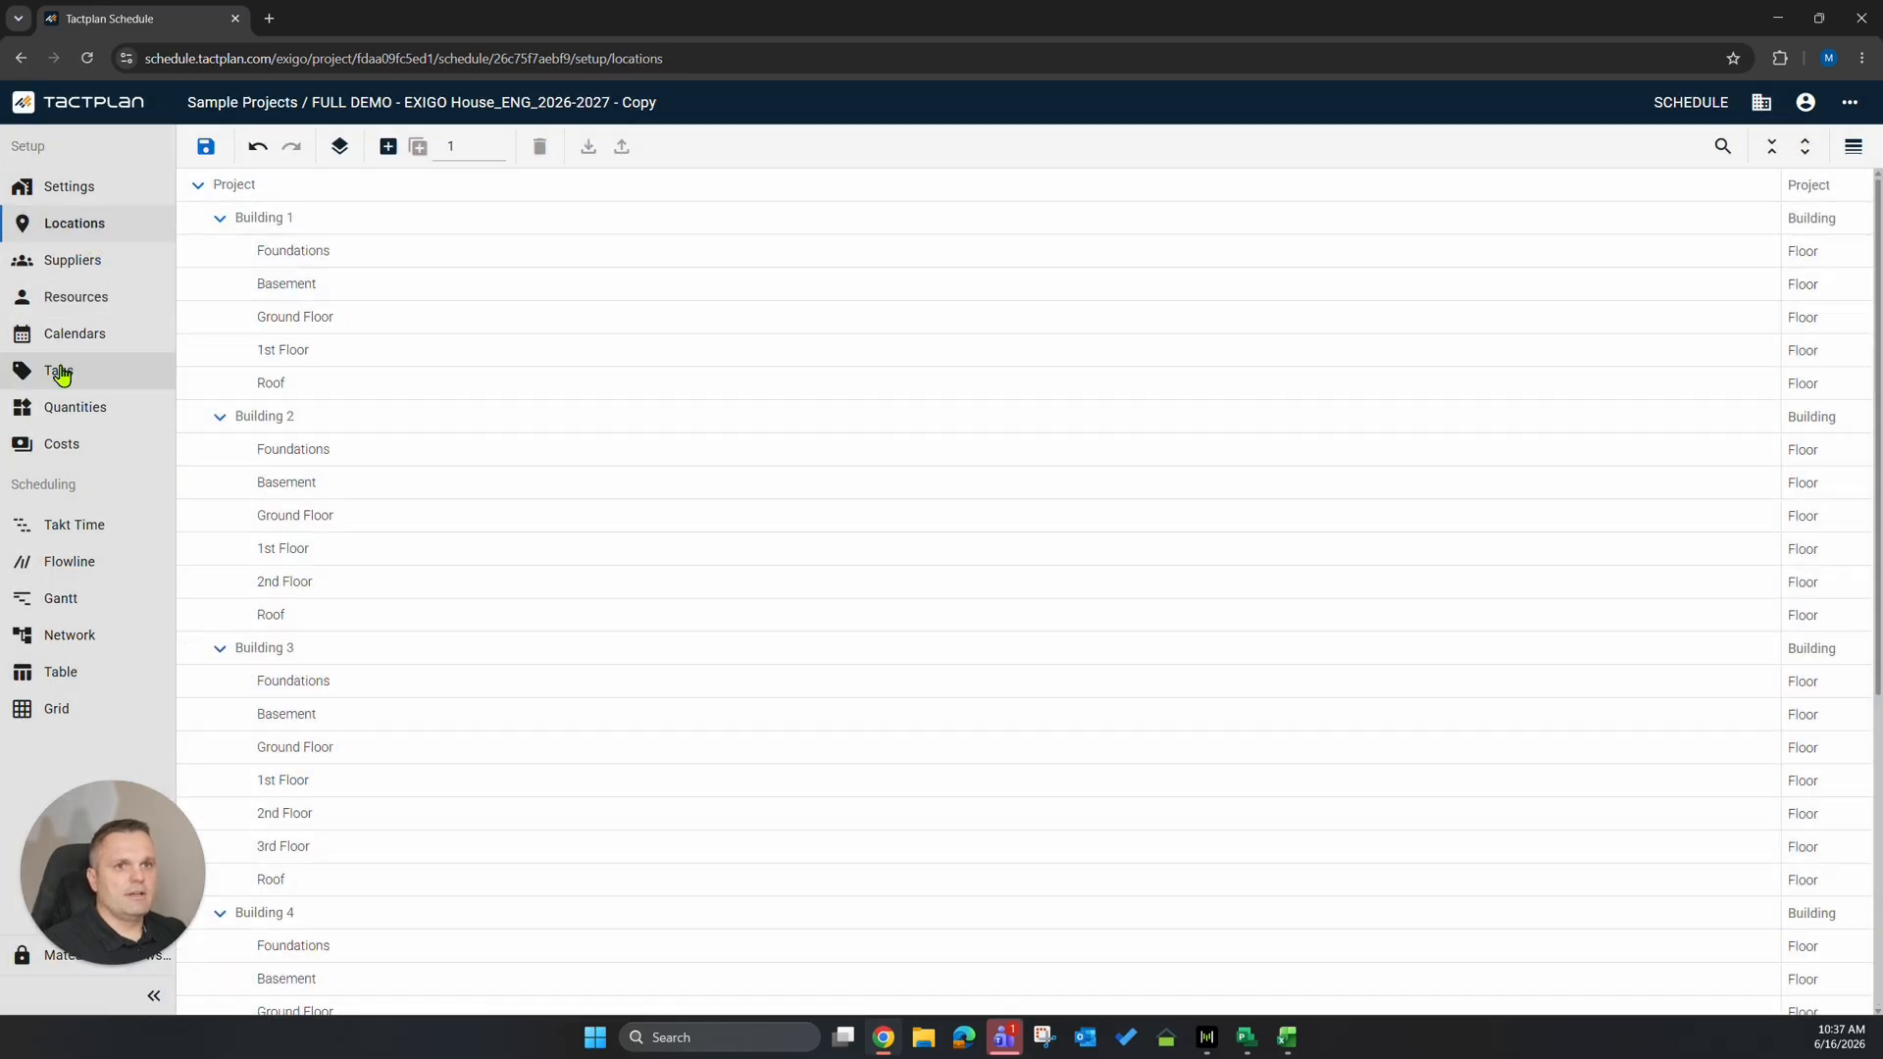
# Look through the Tags, Quantities and Costs setup pages of the schedule.
pyautogui.click(60, 374)
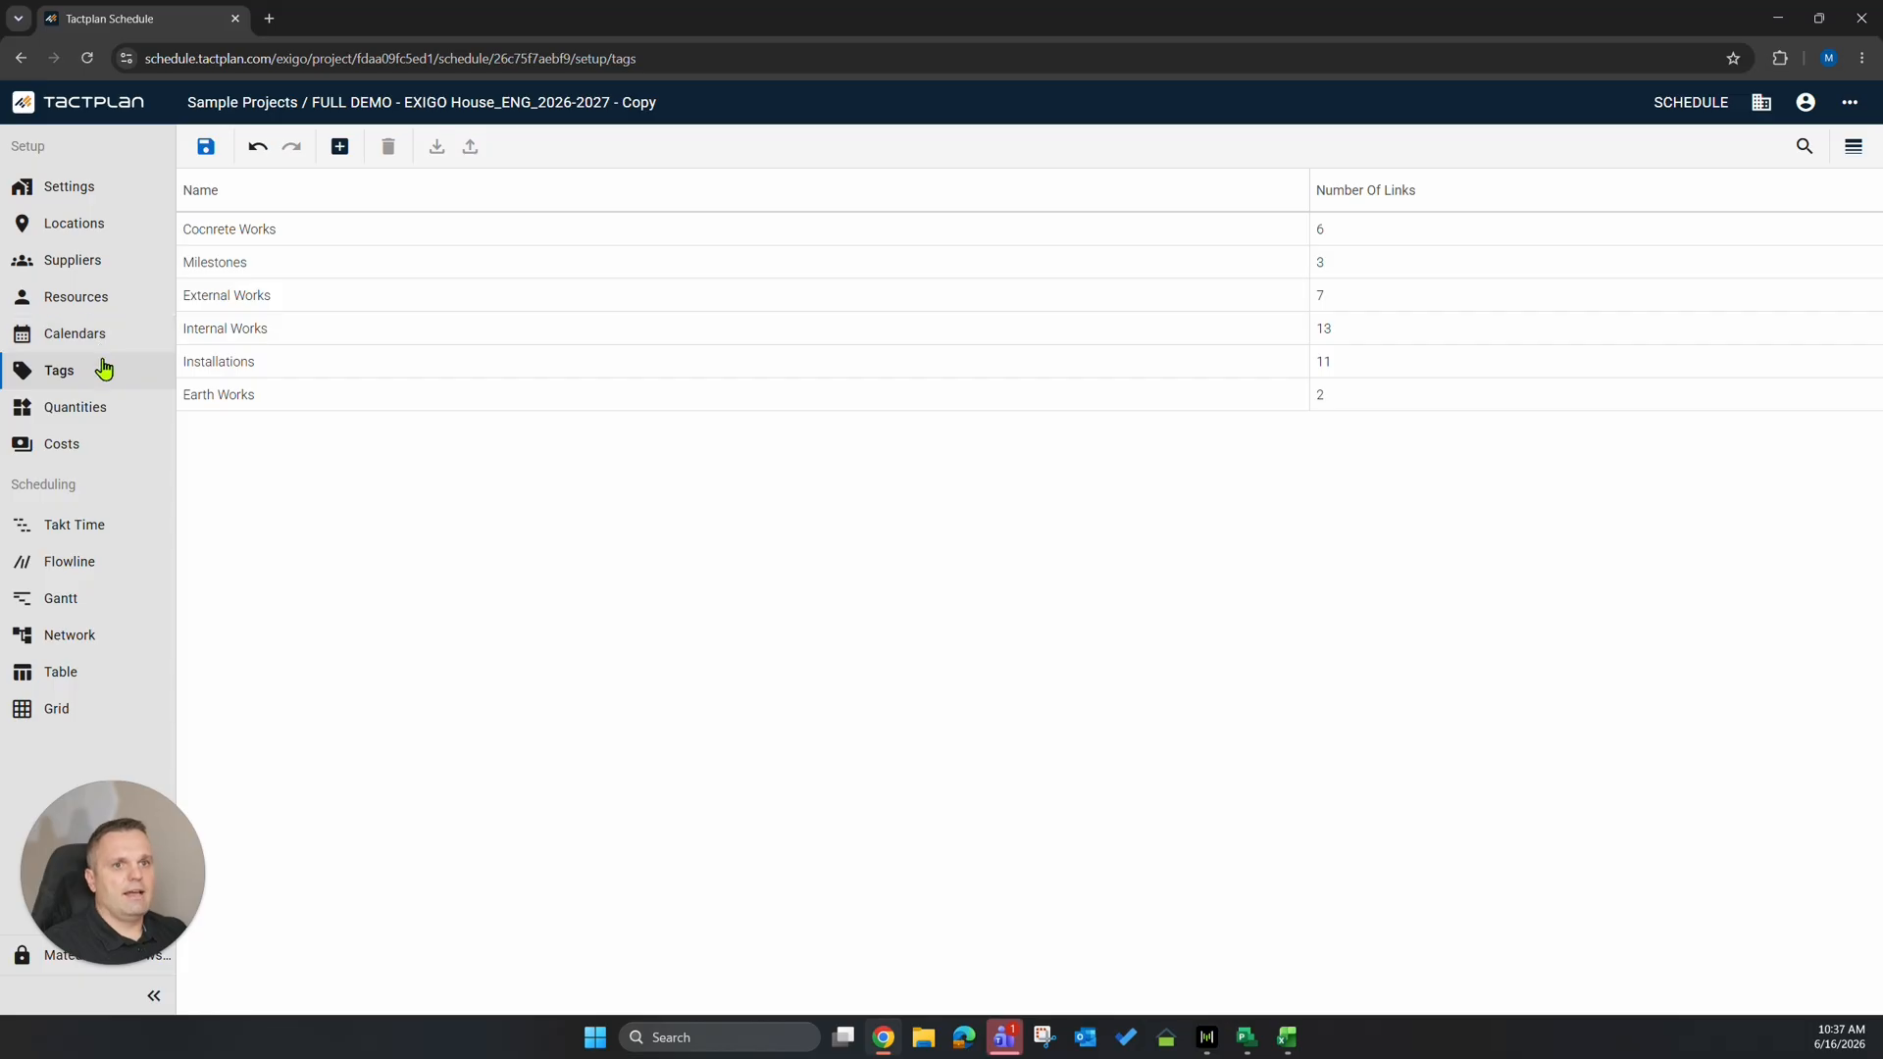
pyautogui.click(91, 408)
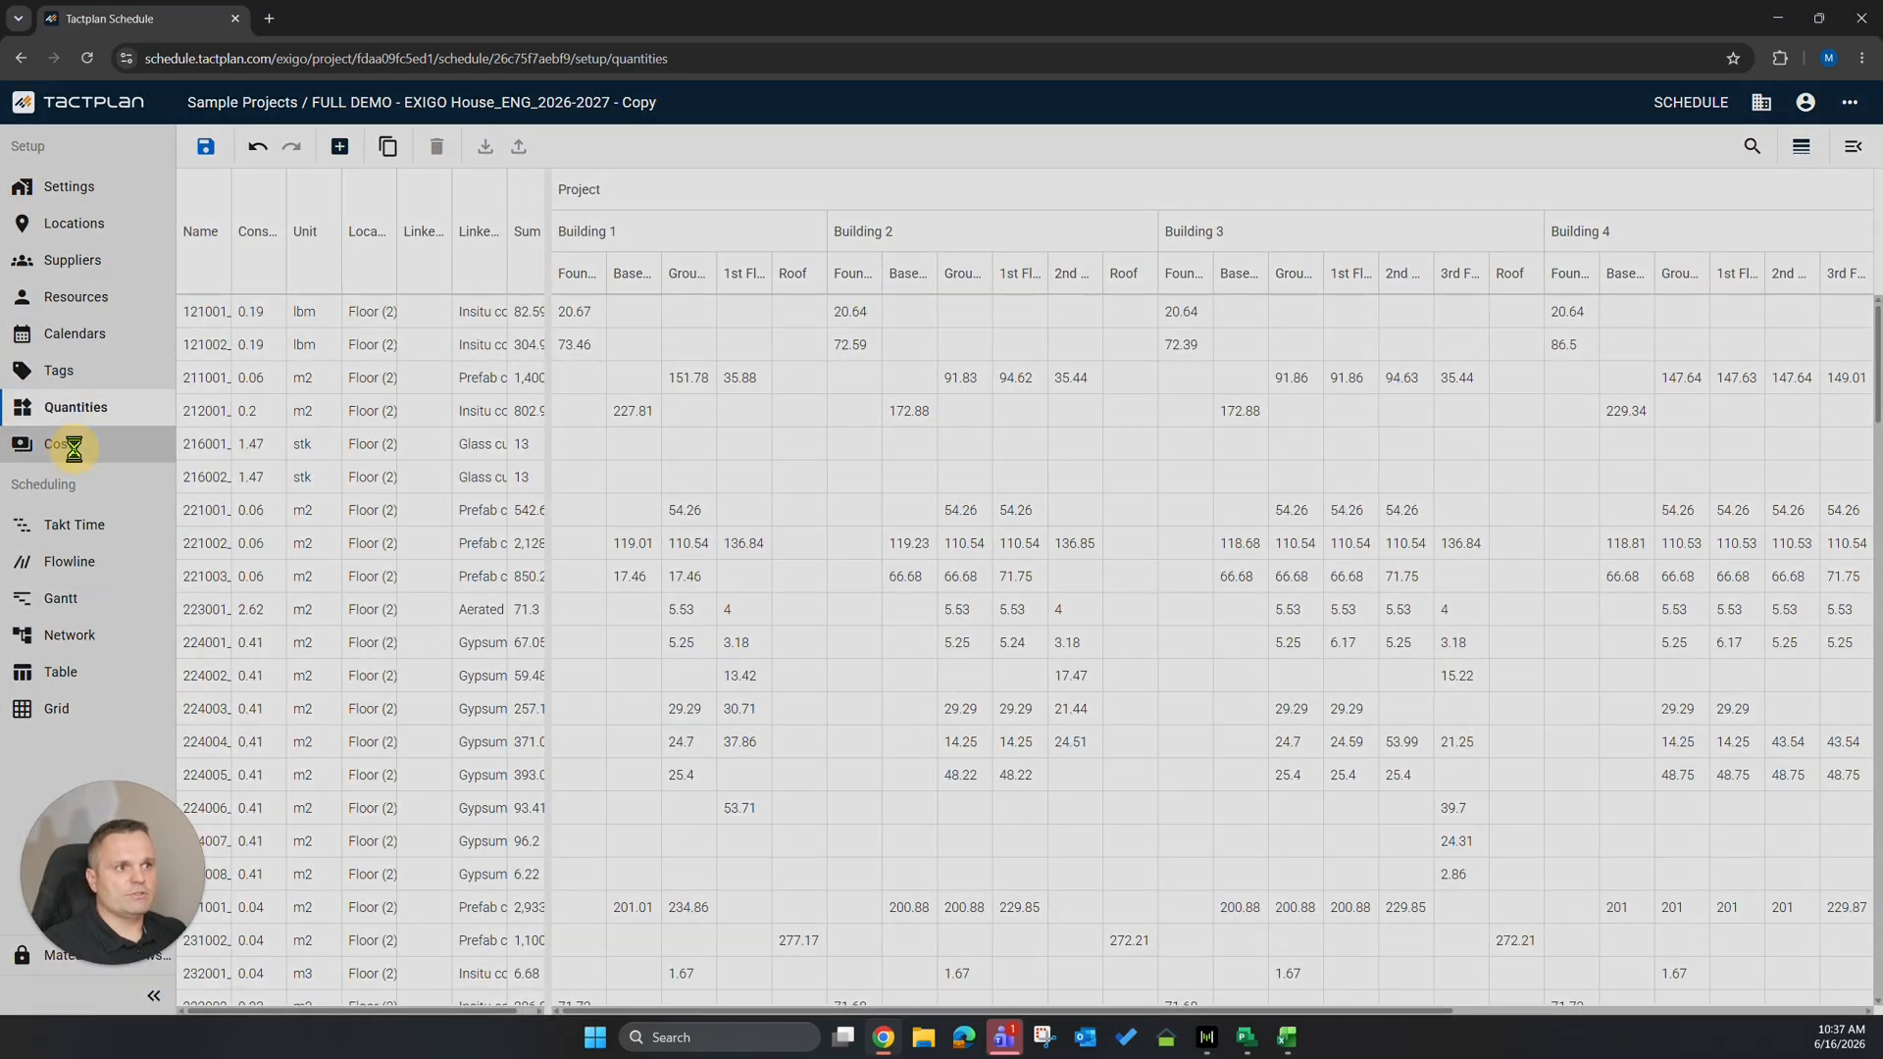
pyautogui.click(73, 449)
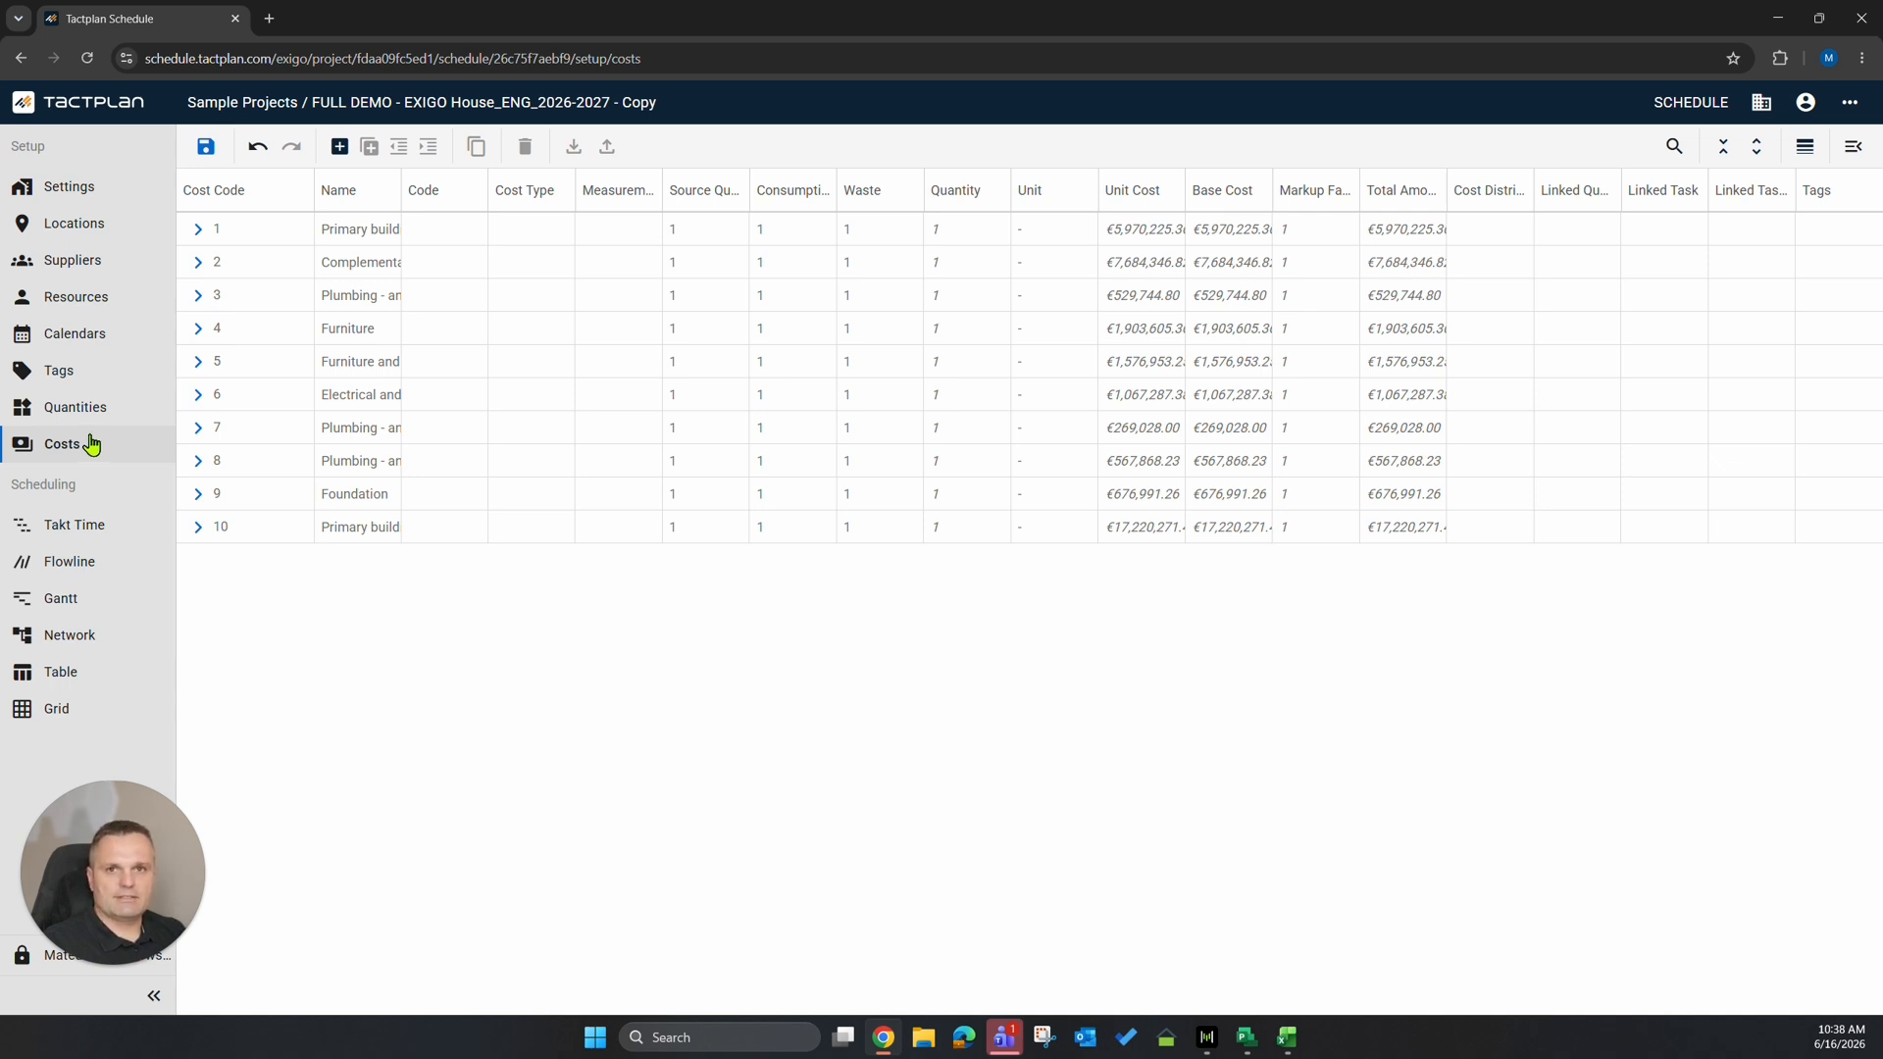
# Switch to the example schedule in Microsoft Project and examine its tasks, durations and predecessors from Demolitions to the first Installations tasks.
pyautogui.hotkey('alt', 'Tab')
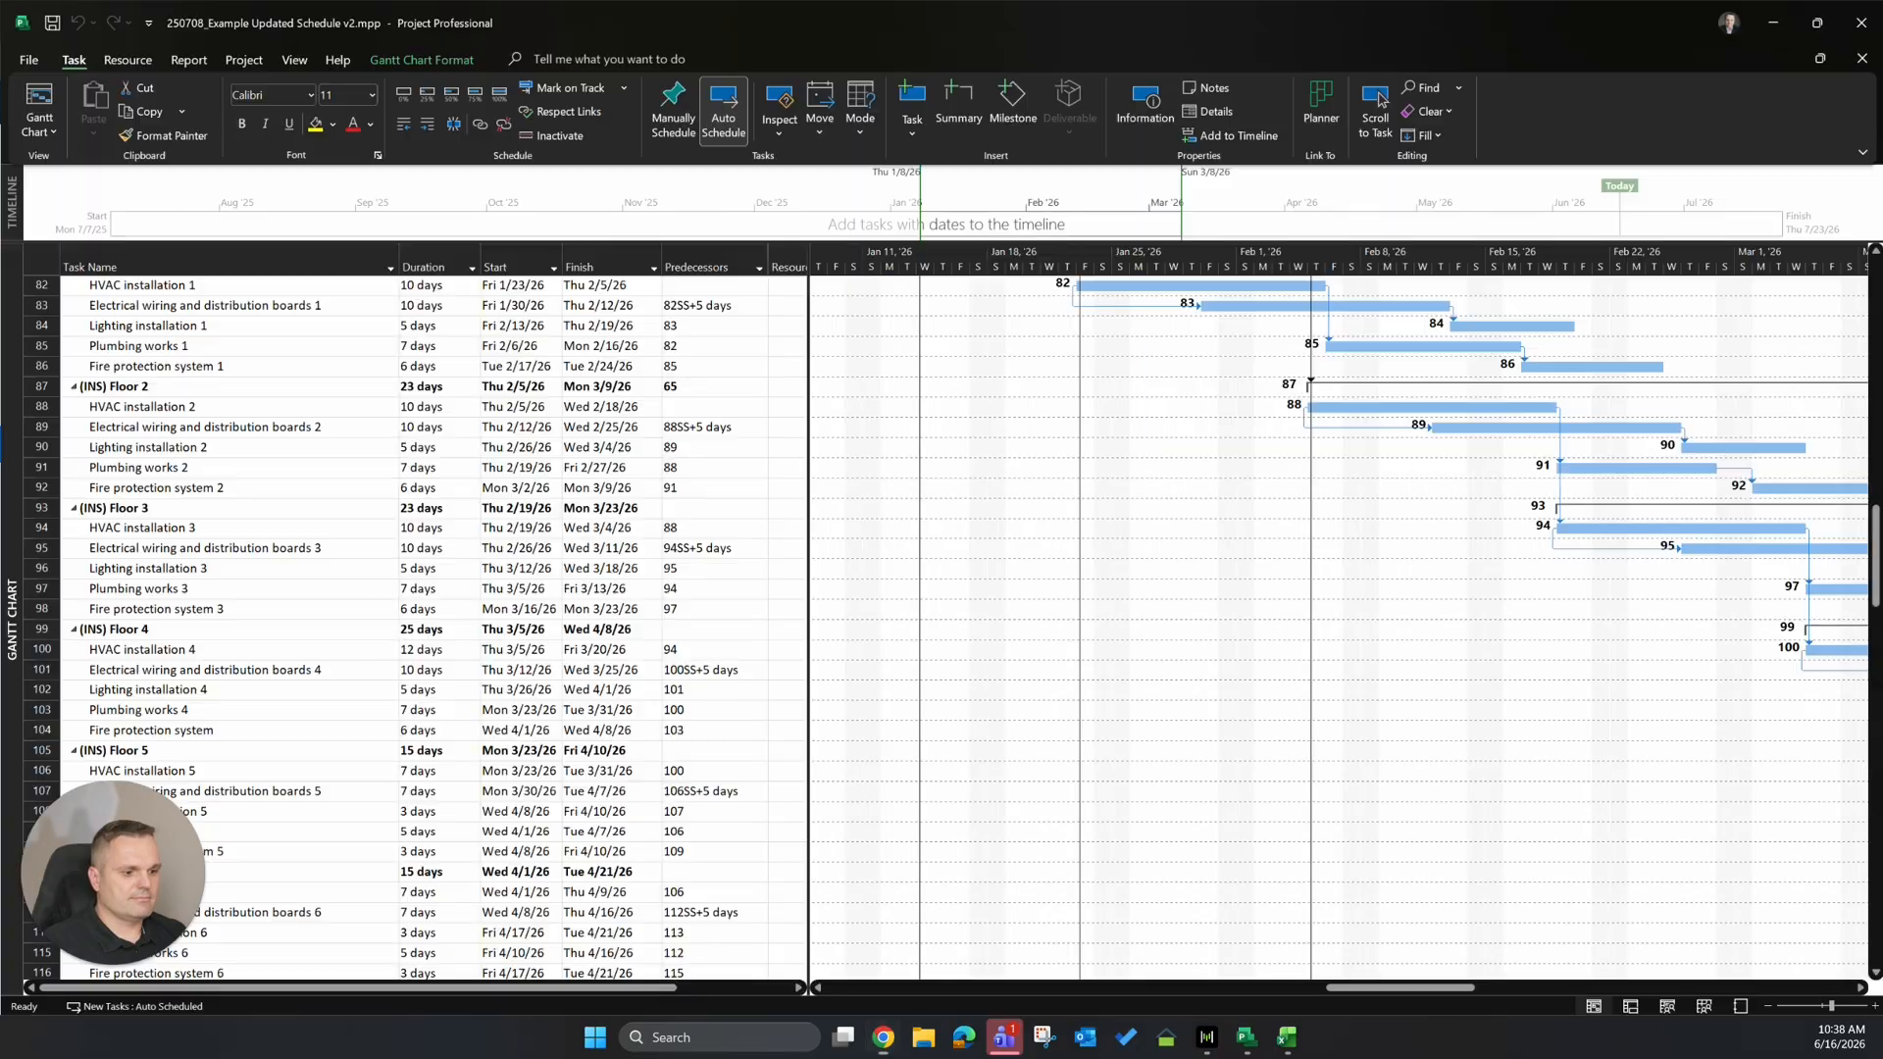
pyautogui.scroll(3, 1367, 639)
pyautogui.scroll(10, 704, 511)
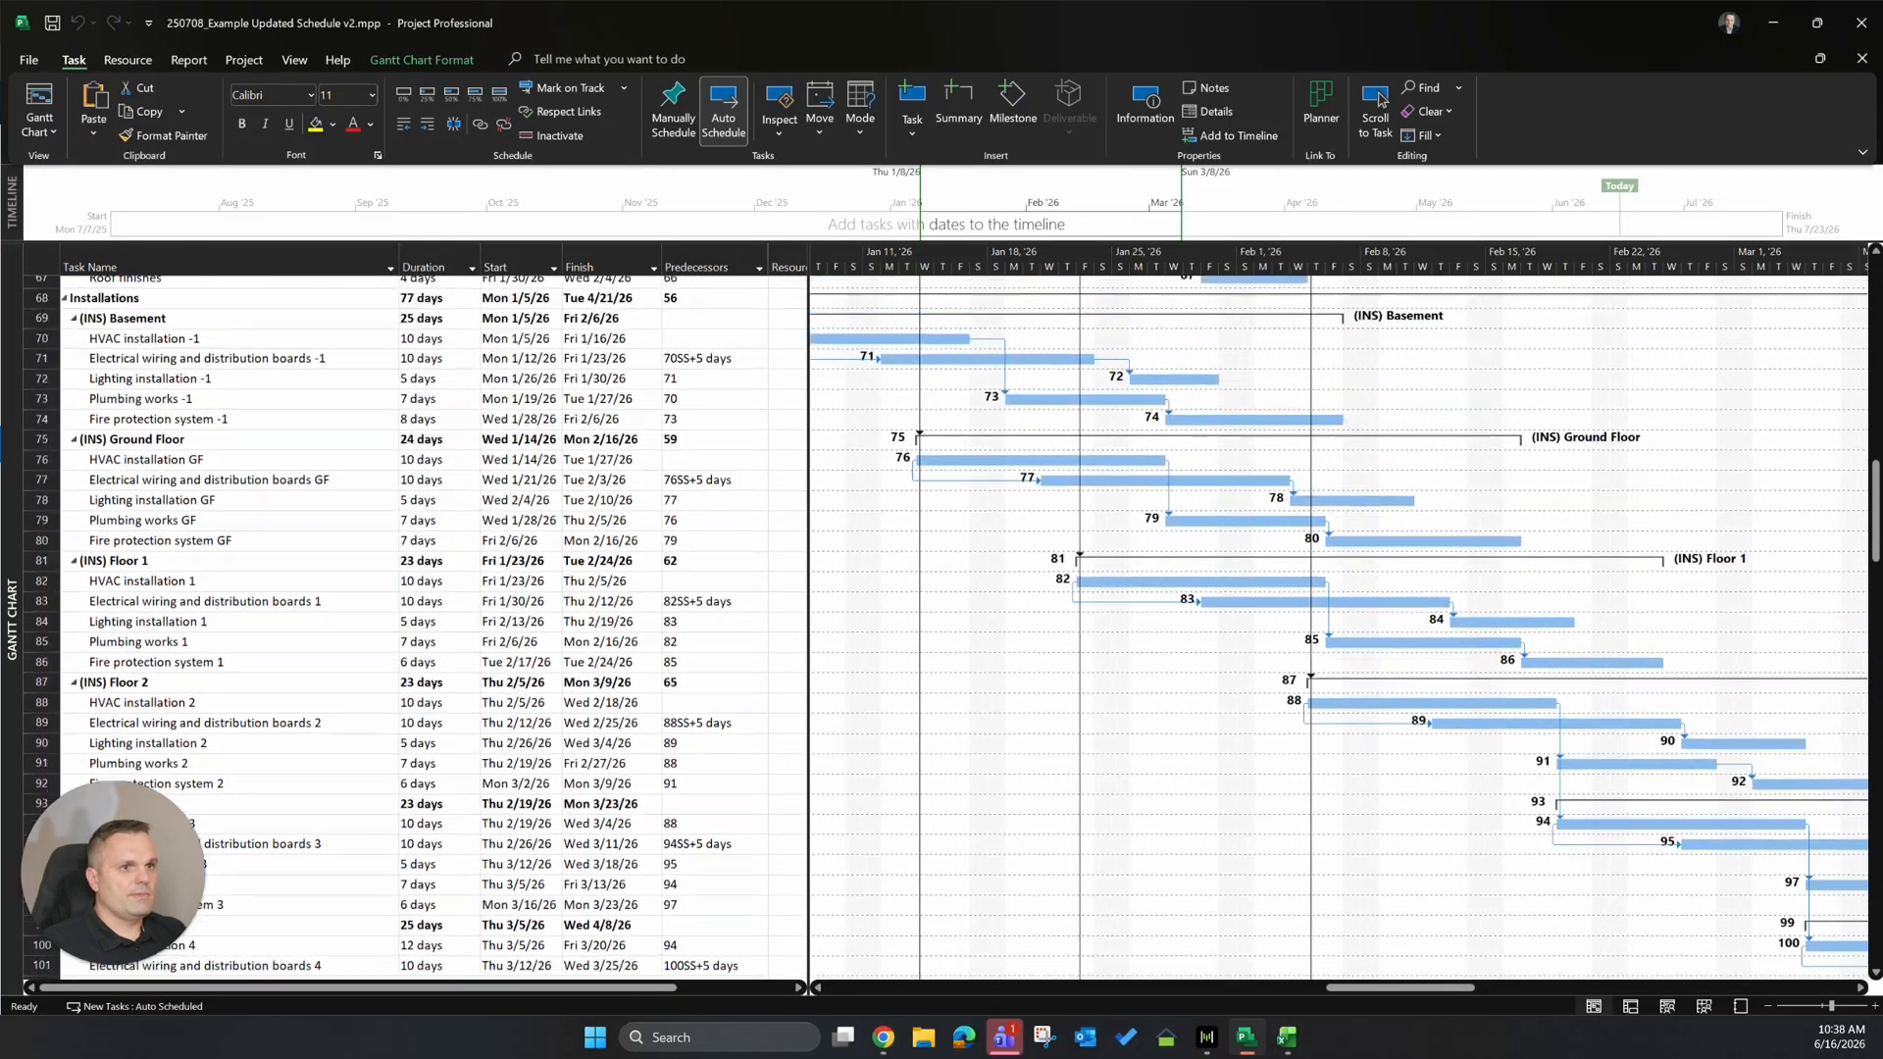
pyautogui.scroll(13, 411, 627)
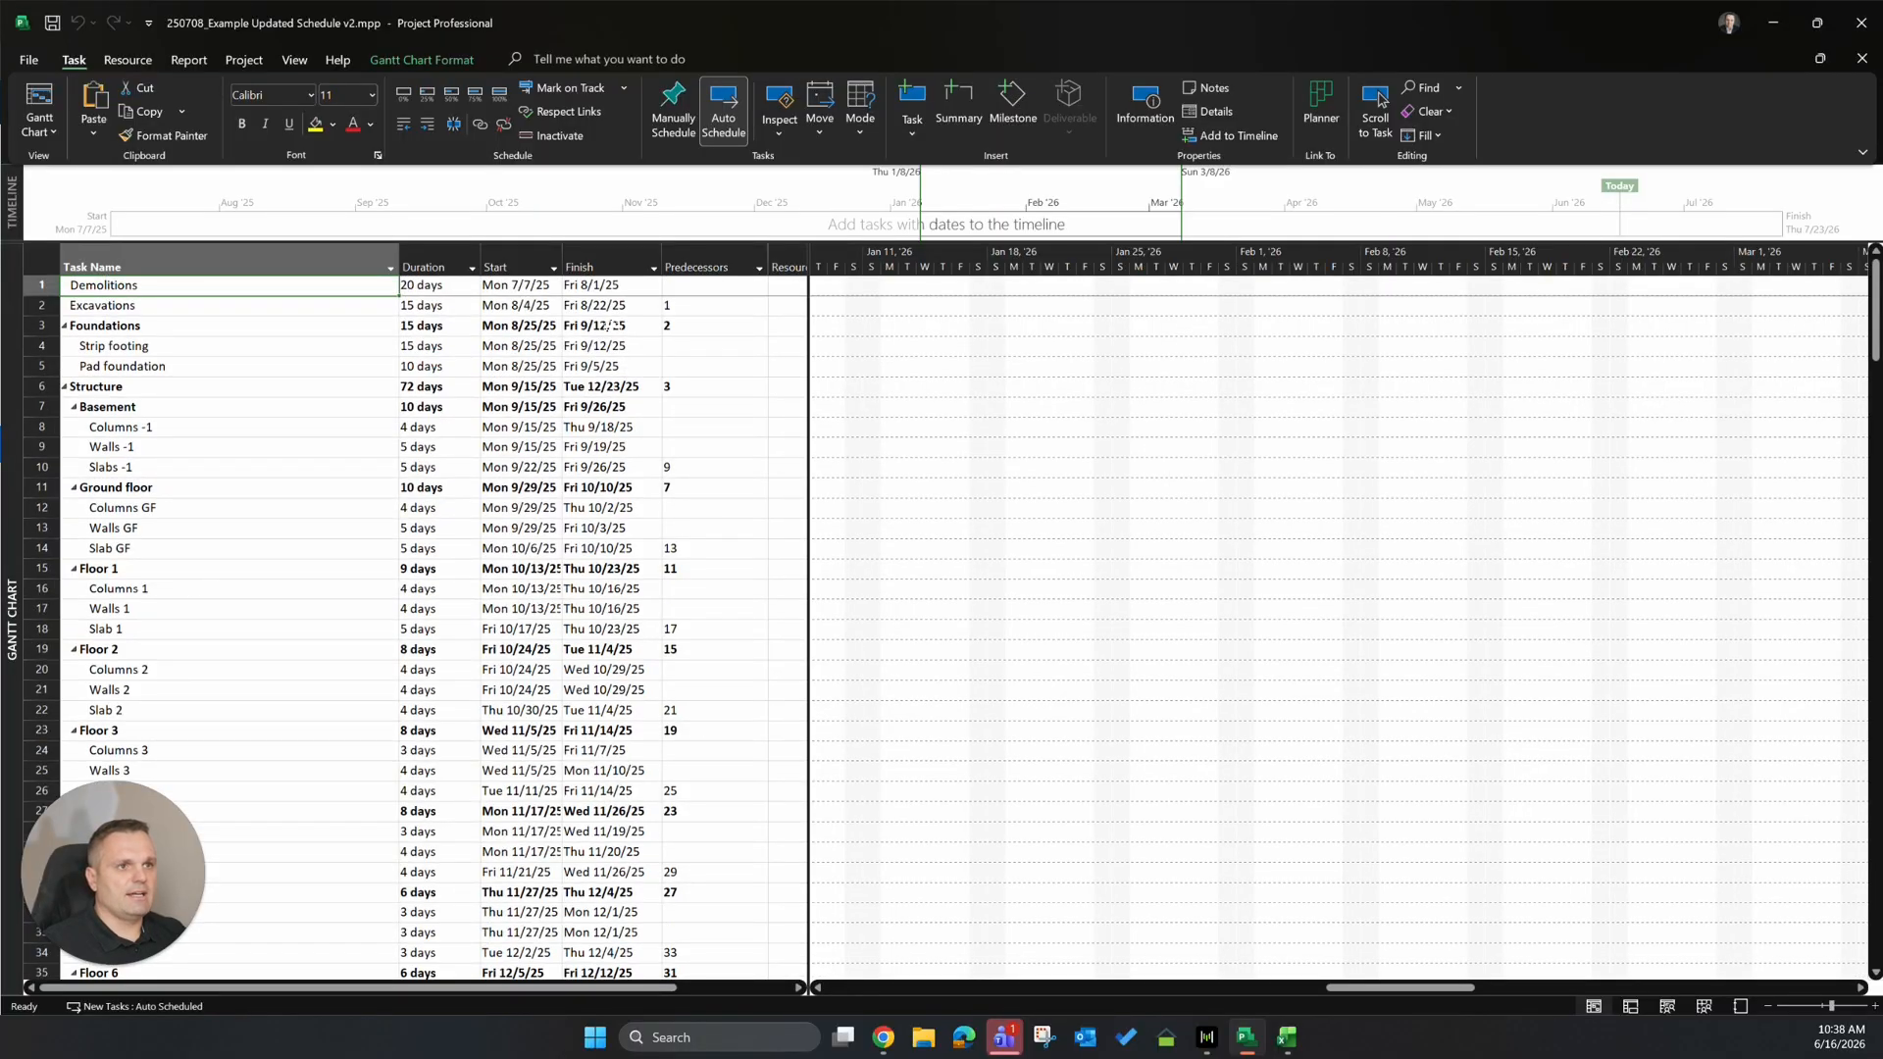
pyautogui.scroll(-16, 559, 555)
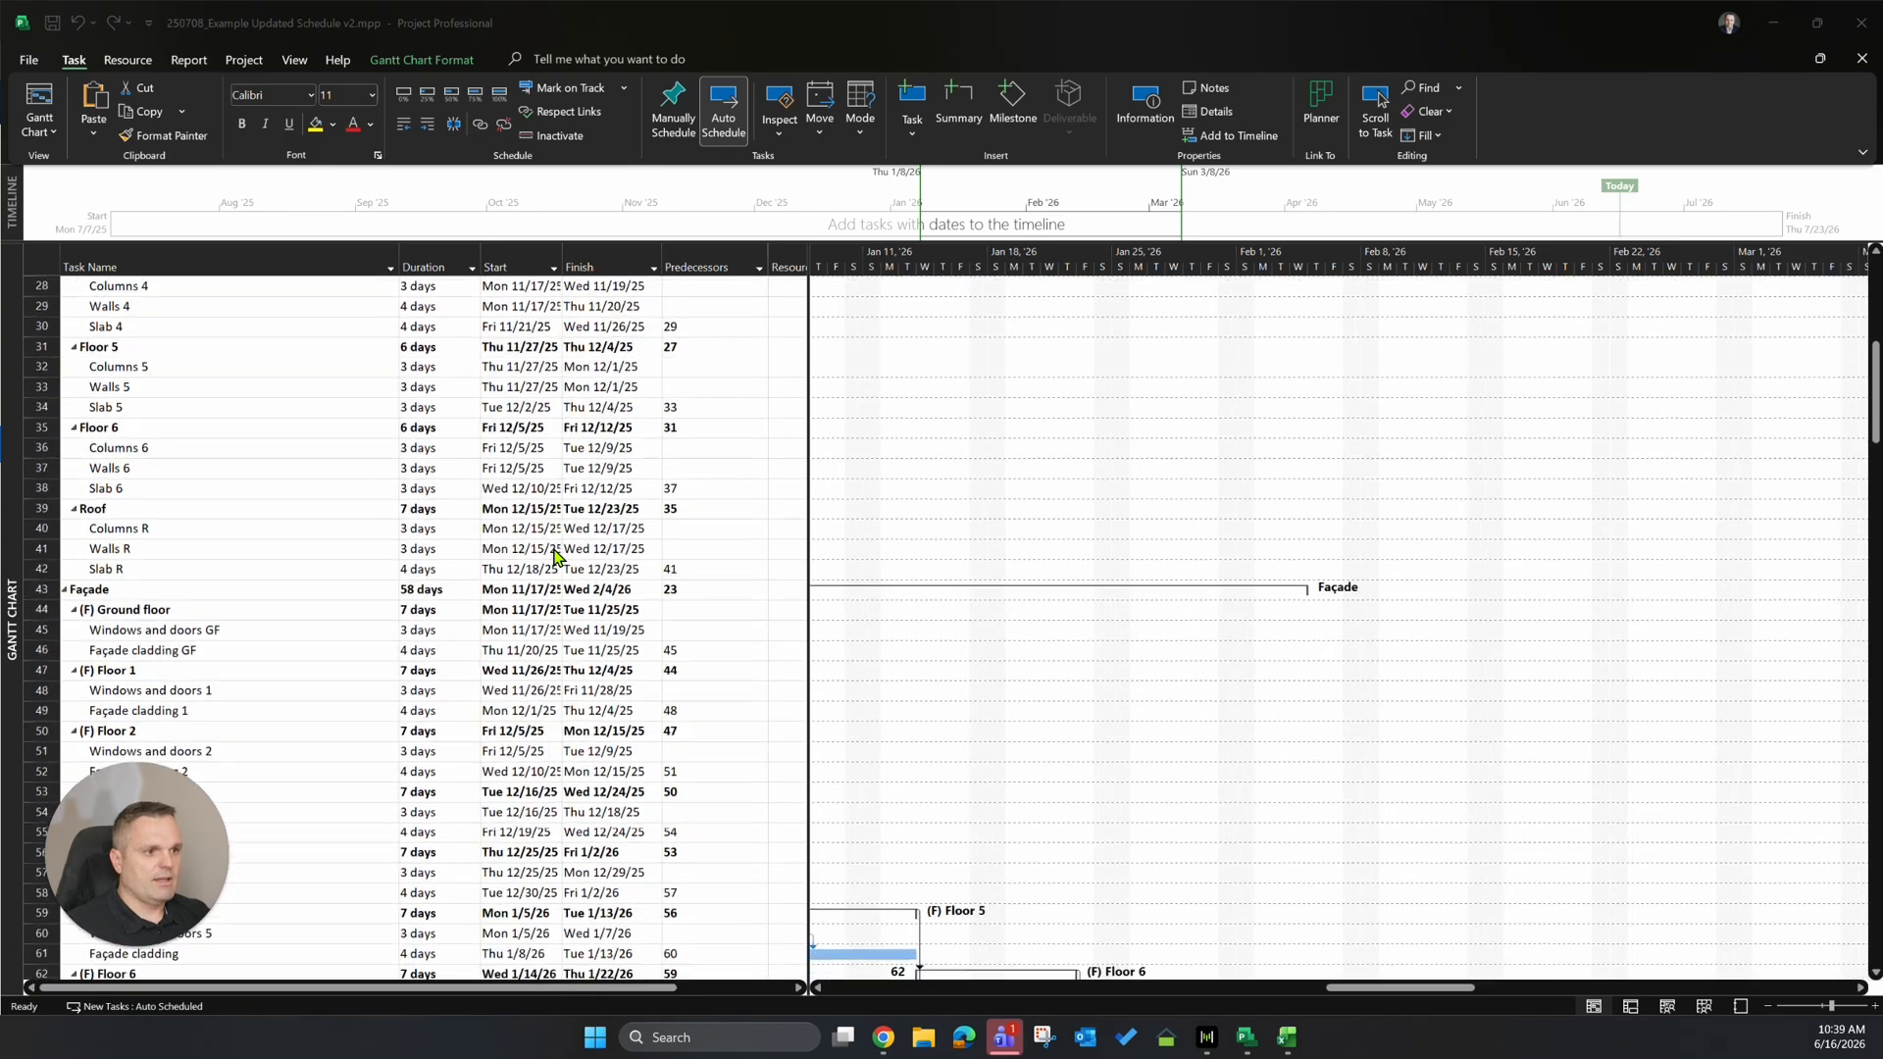
pyautogui.scroll(-2, 560, 555)
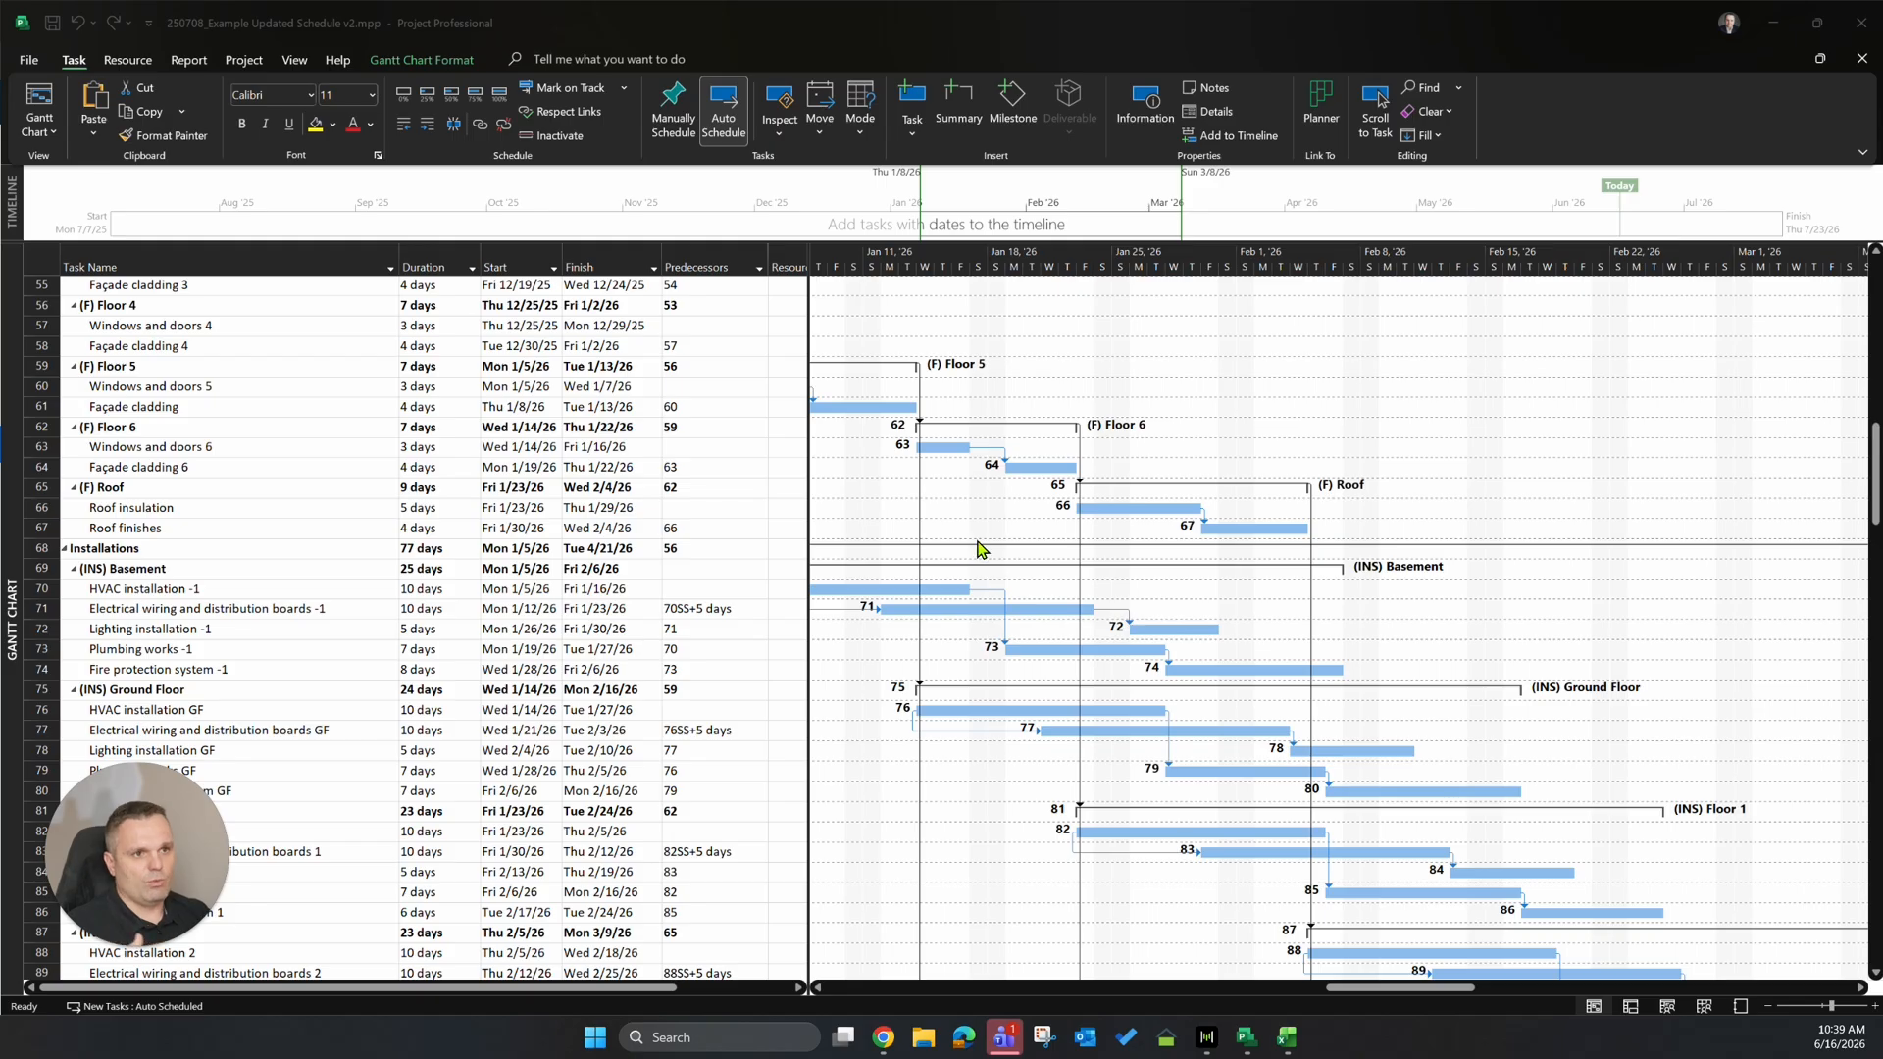
pyautogui.scroll(2, 620, 659)
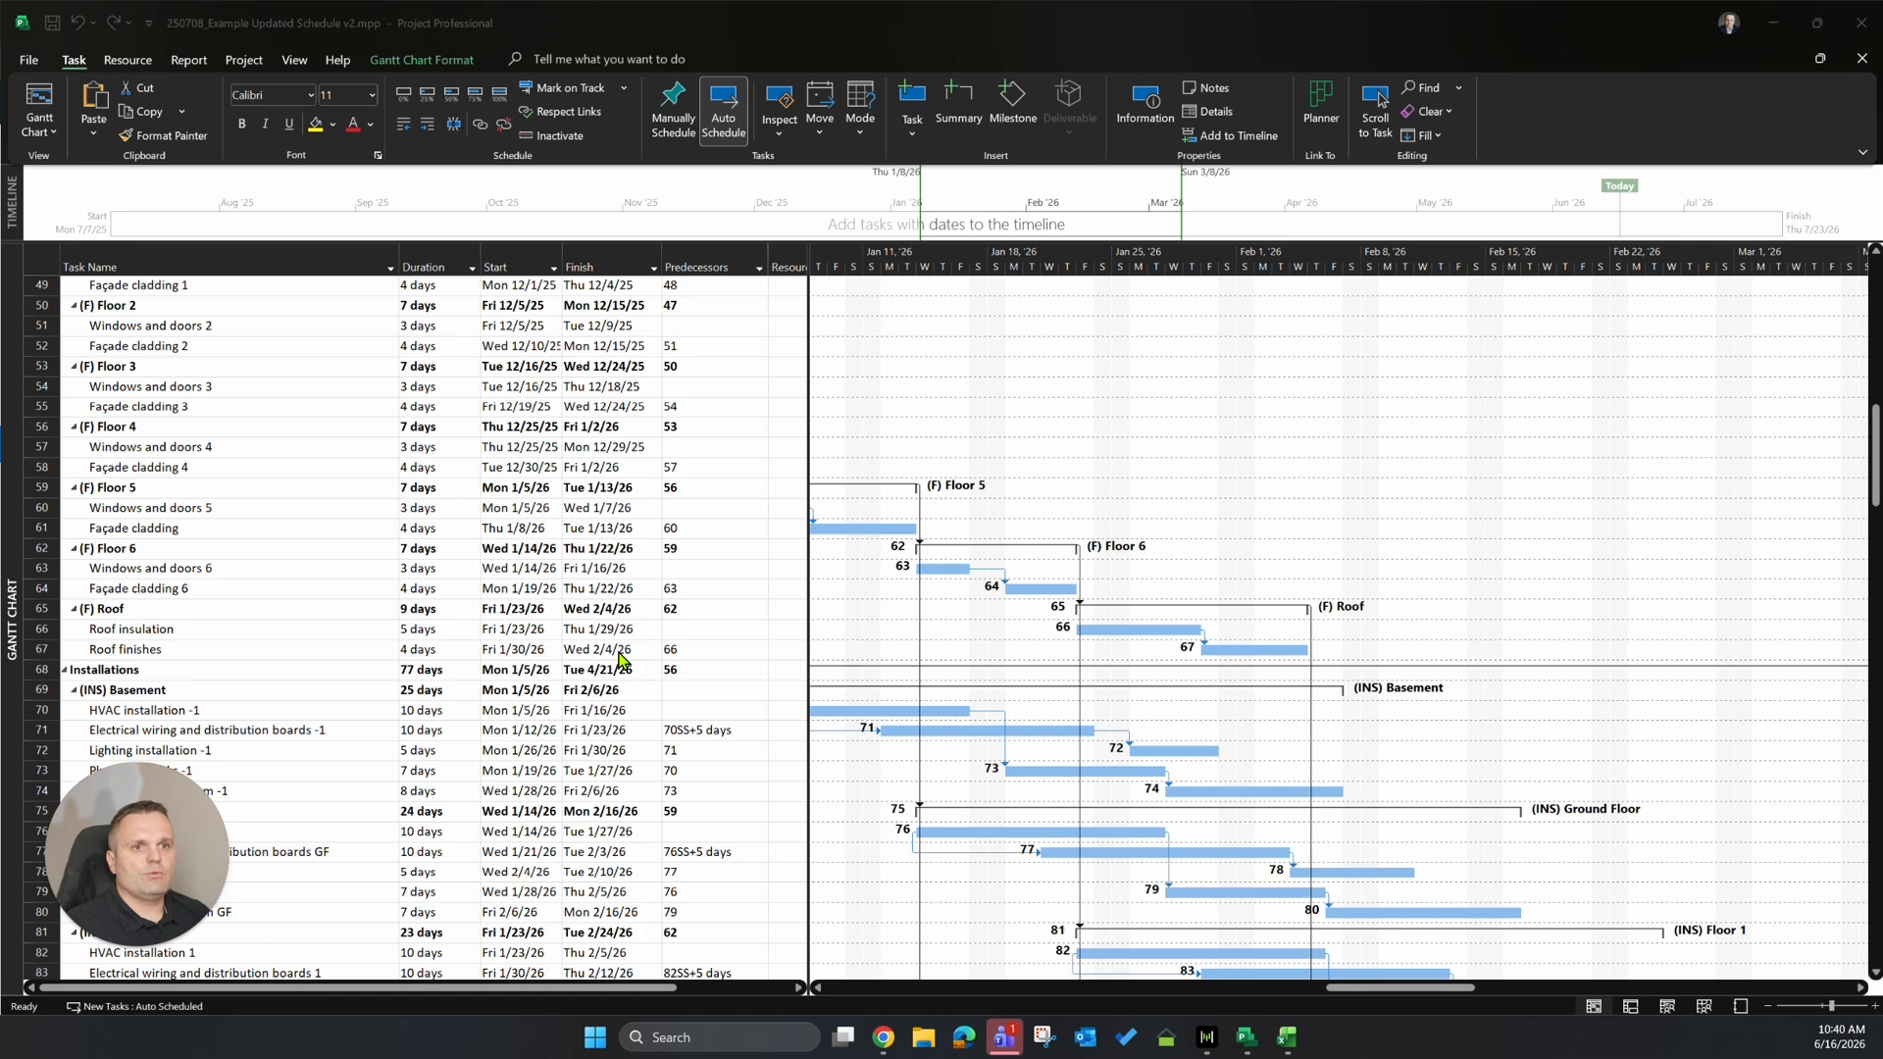
pyautogui.scroll(5, 619, 659)
pyautogui.scroll(5, 610, 696)
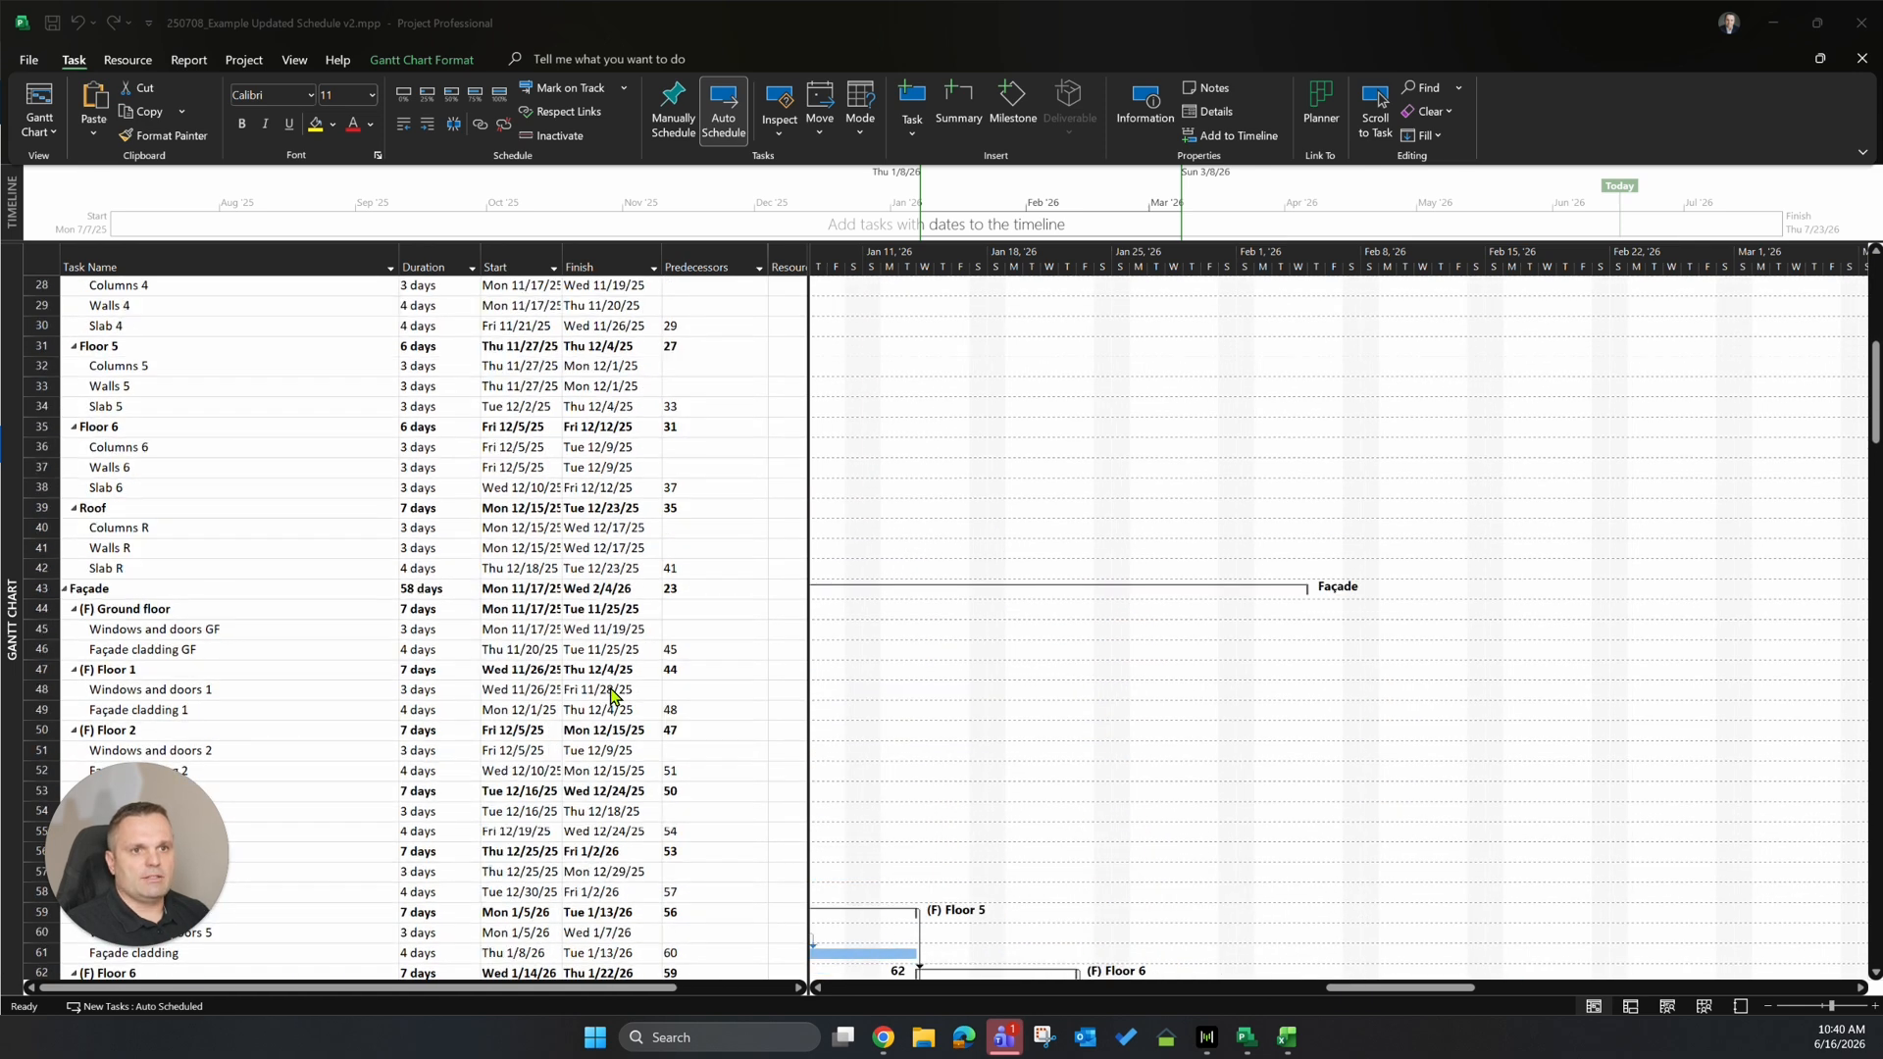
pyautogui.scroll(6, 613, 698)
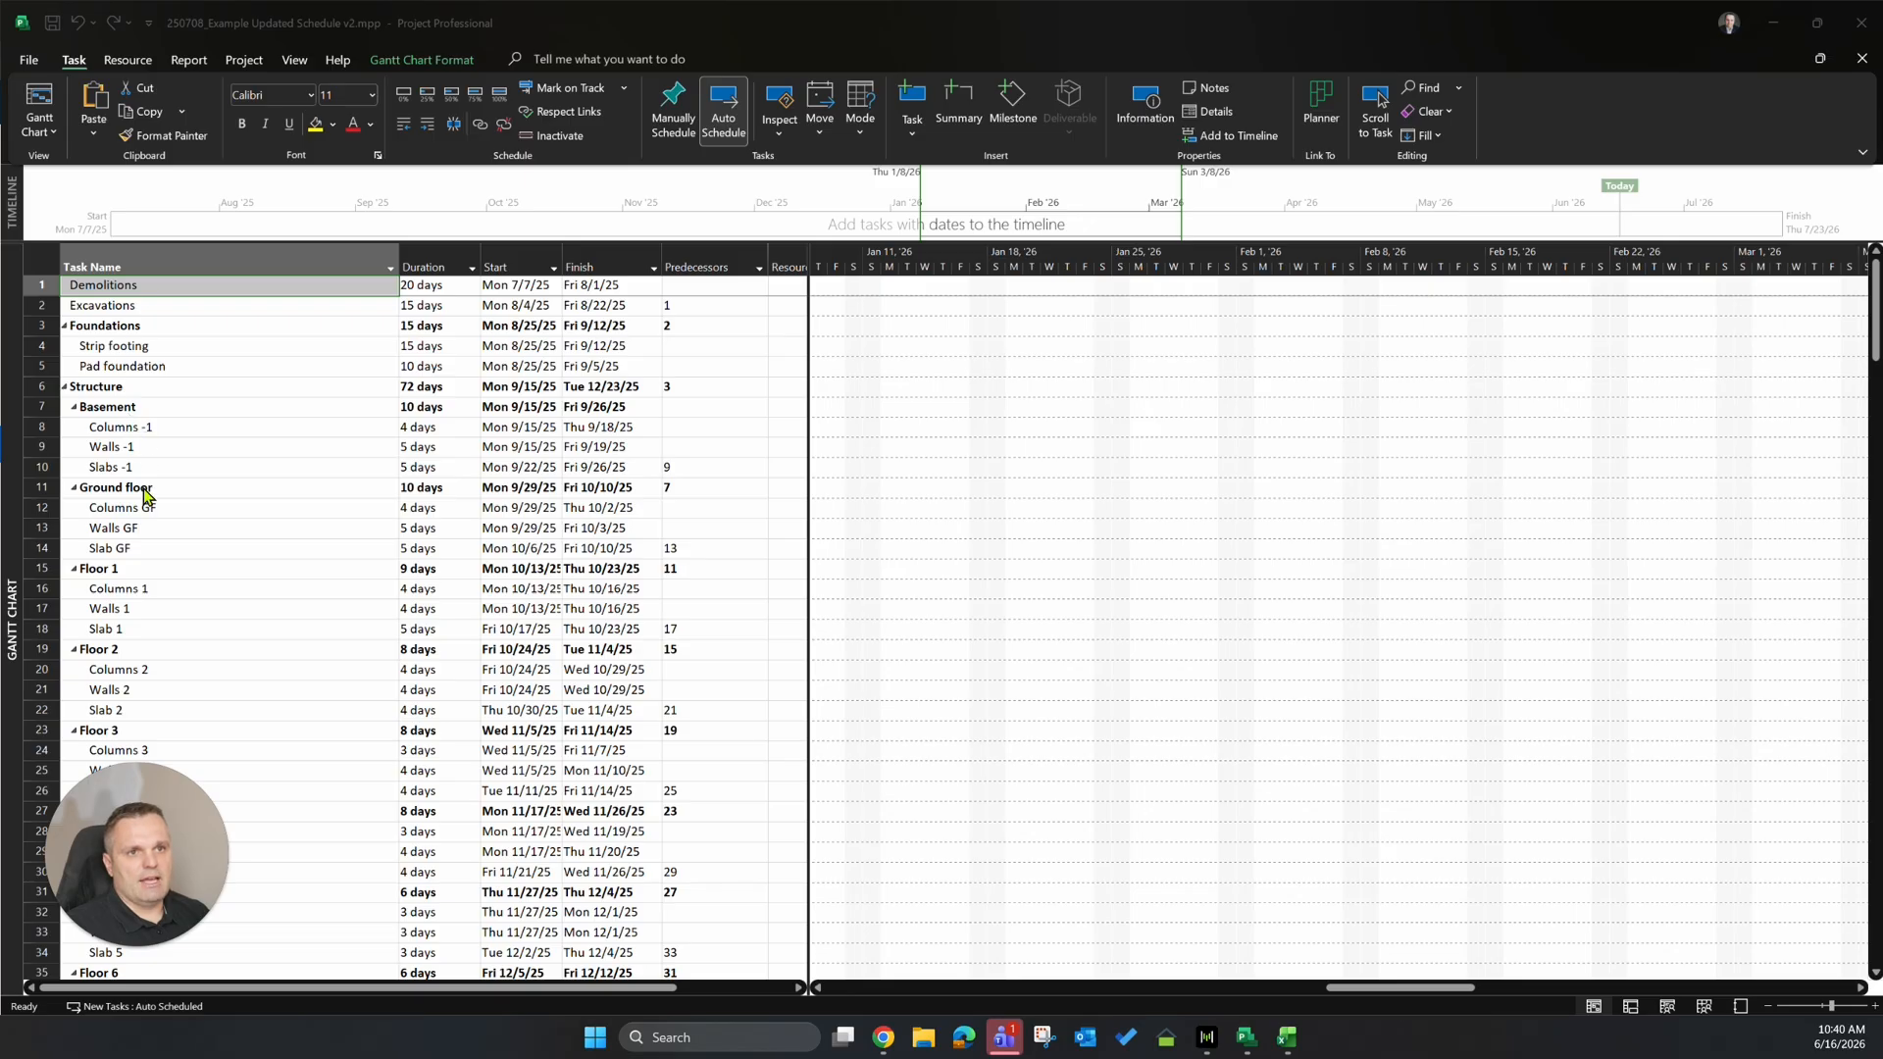
# Examine how the Structure, Façade, Installations and Fit-out works tasks are broken down by floor.
pyautogui.scroll(-2, 161, 567)
pyautogui.scroll(-6, 177, 559)
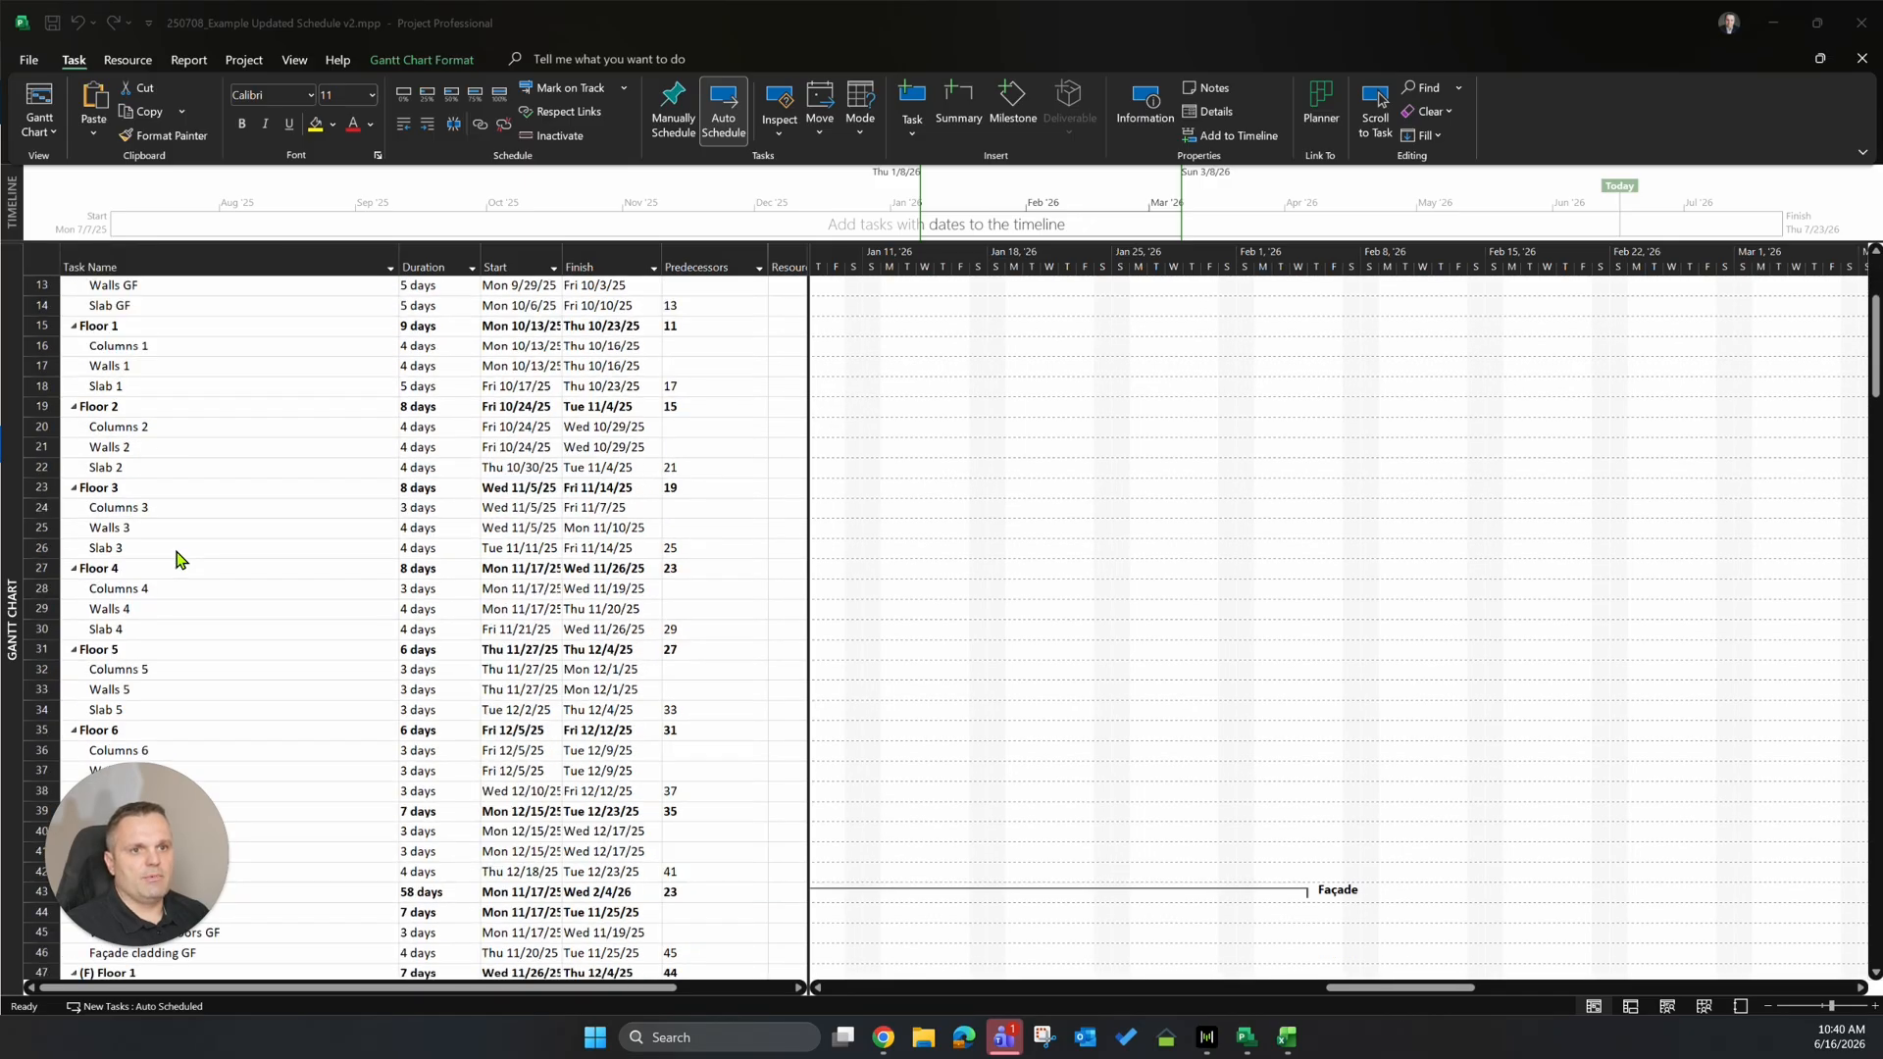
pyautogui.scroll(-2, 245, 559)
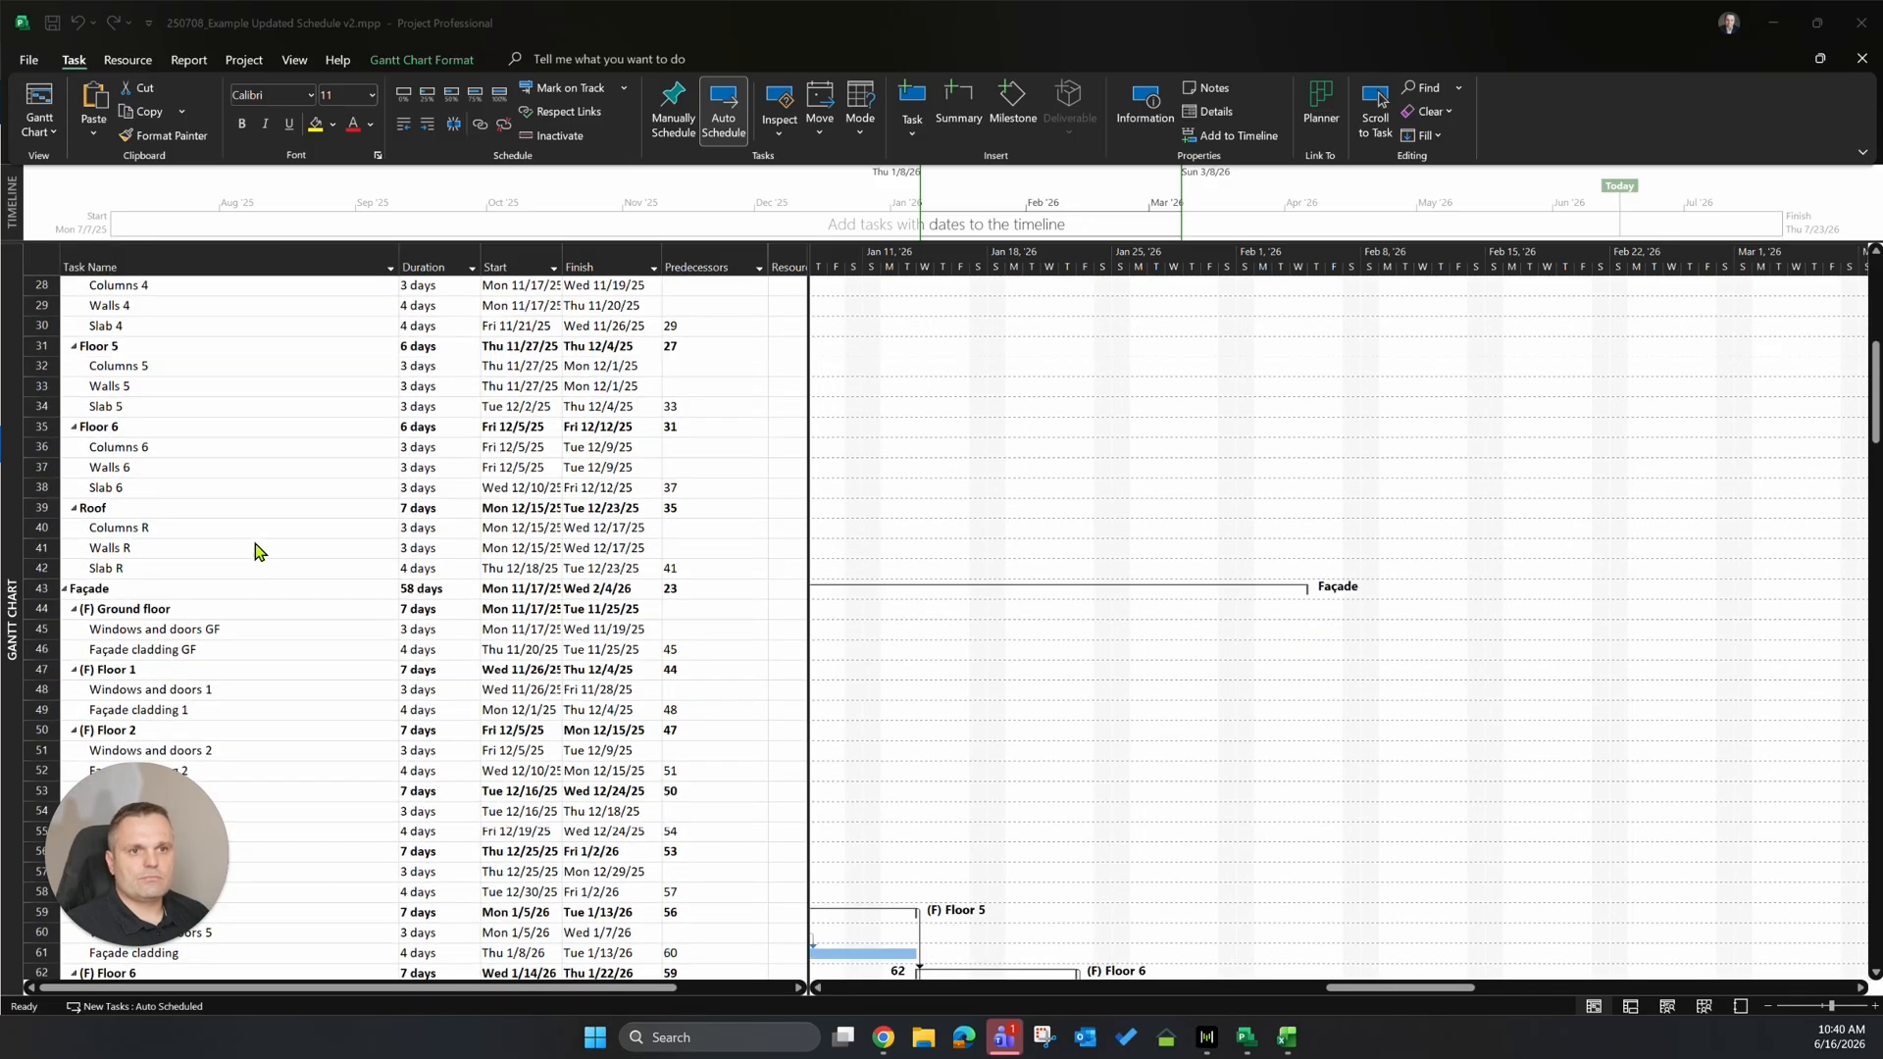
pyautogui.scroll(-7, 154, 540)
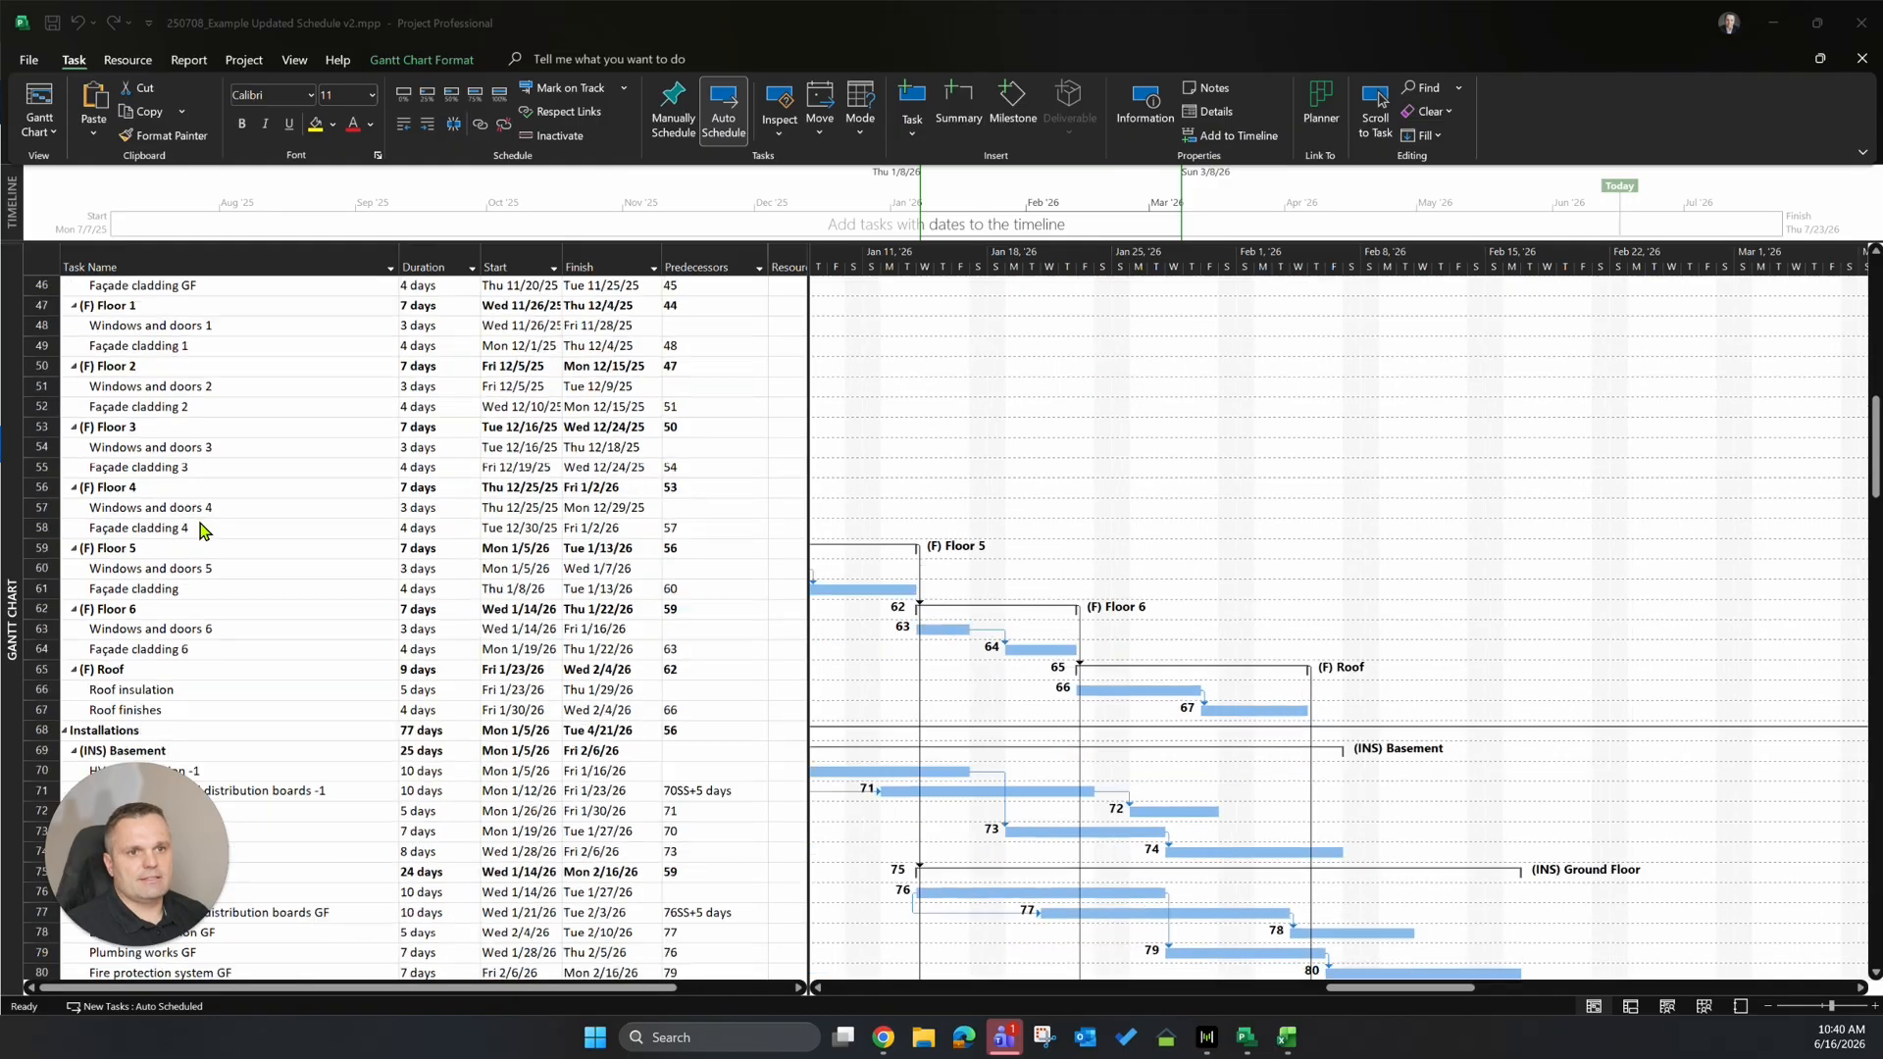
pyautogui.scroll(-3, 218, 529)
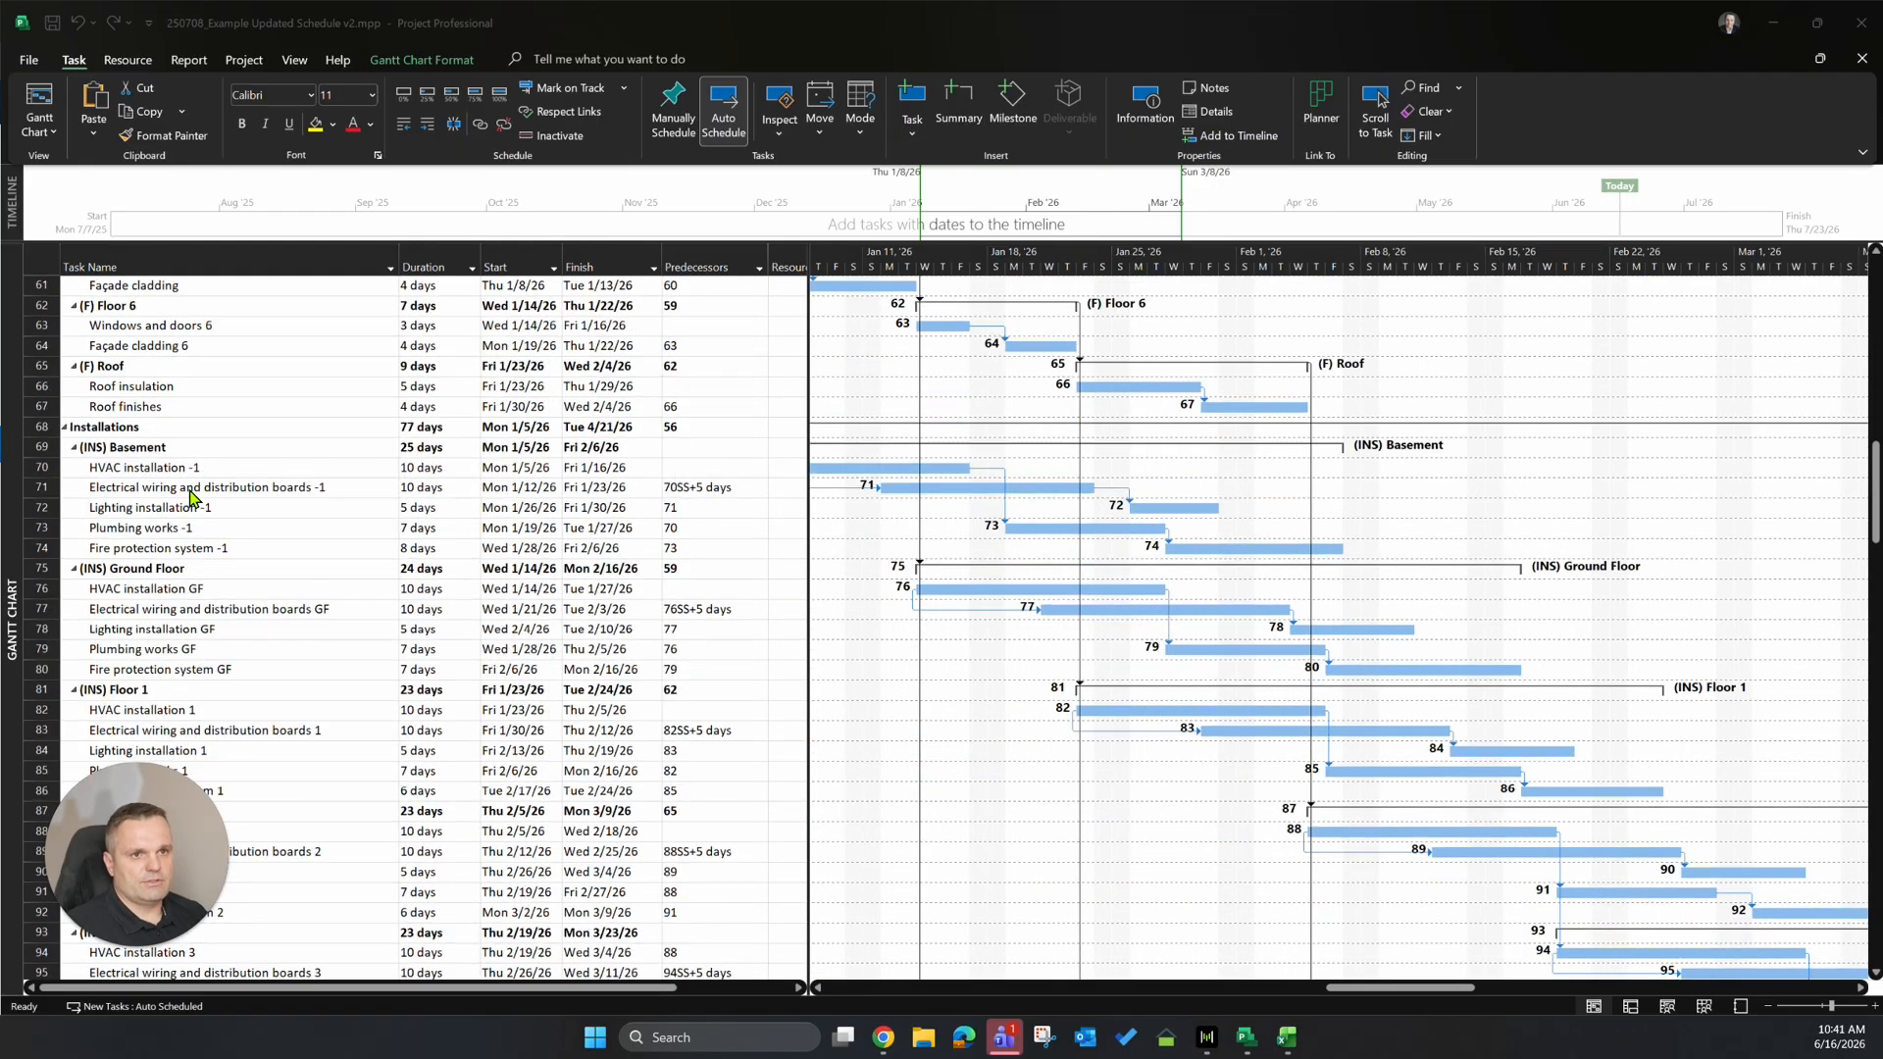
pyautogui.scroll(-2, 211, 578)
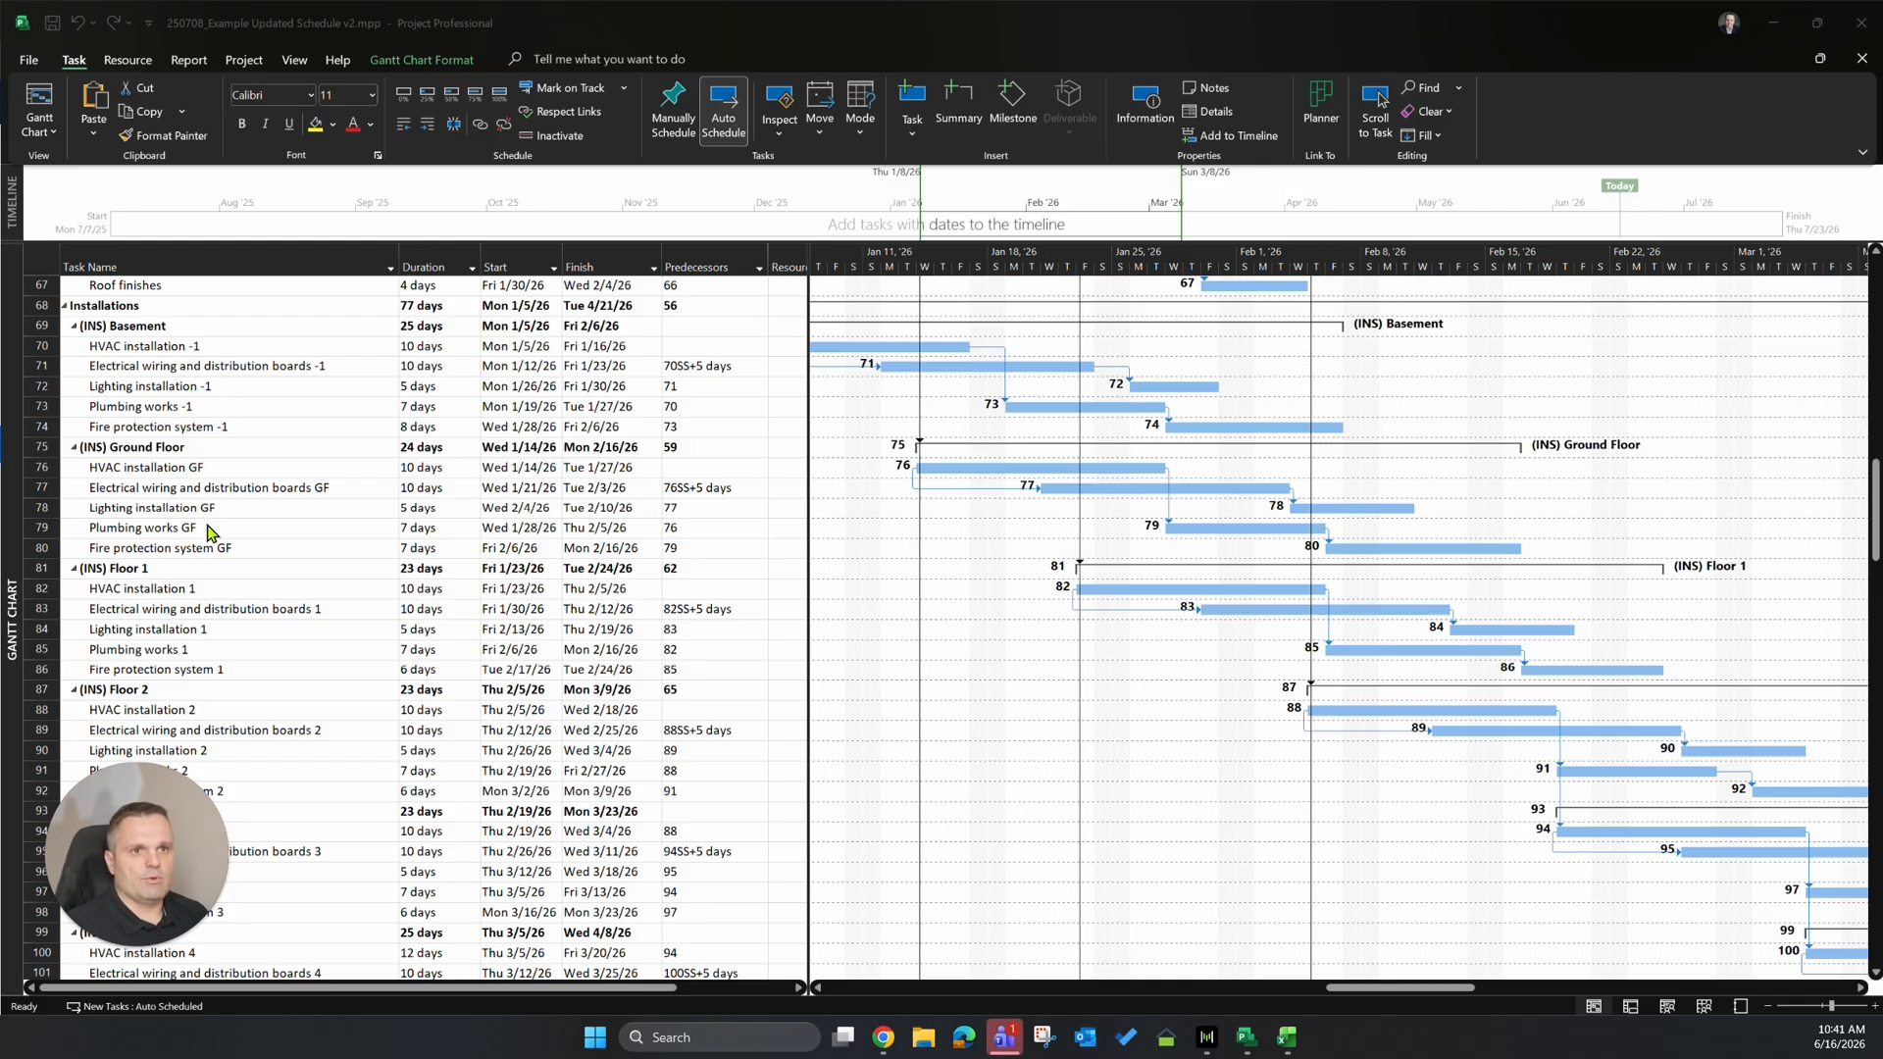
pyautogui.scroll(-3, 235, 524)
pyautogui.scroll(-8, 241, 524)
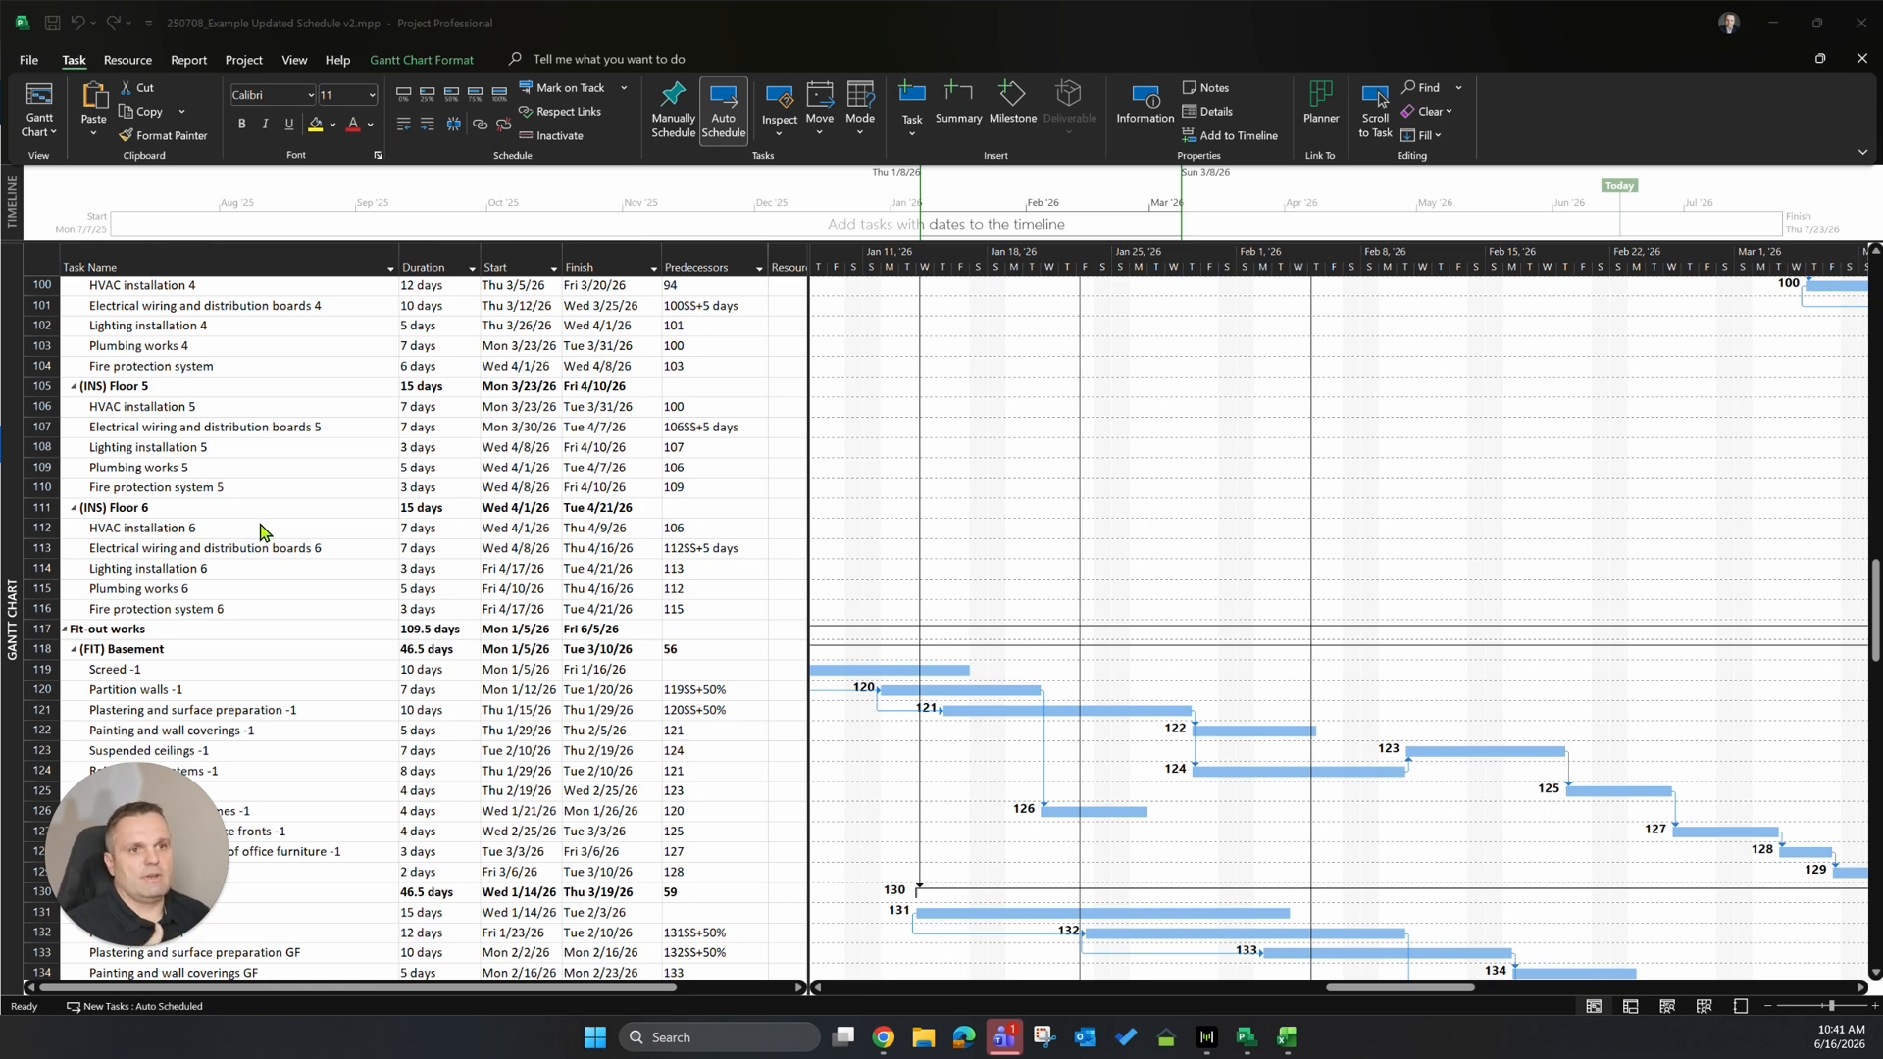
pyautogui.scroll(-6, 262, 529)
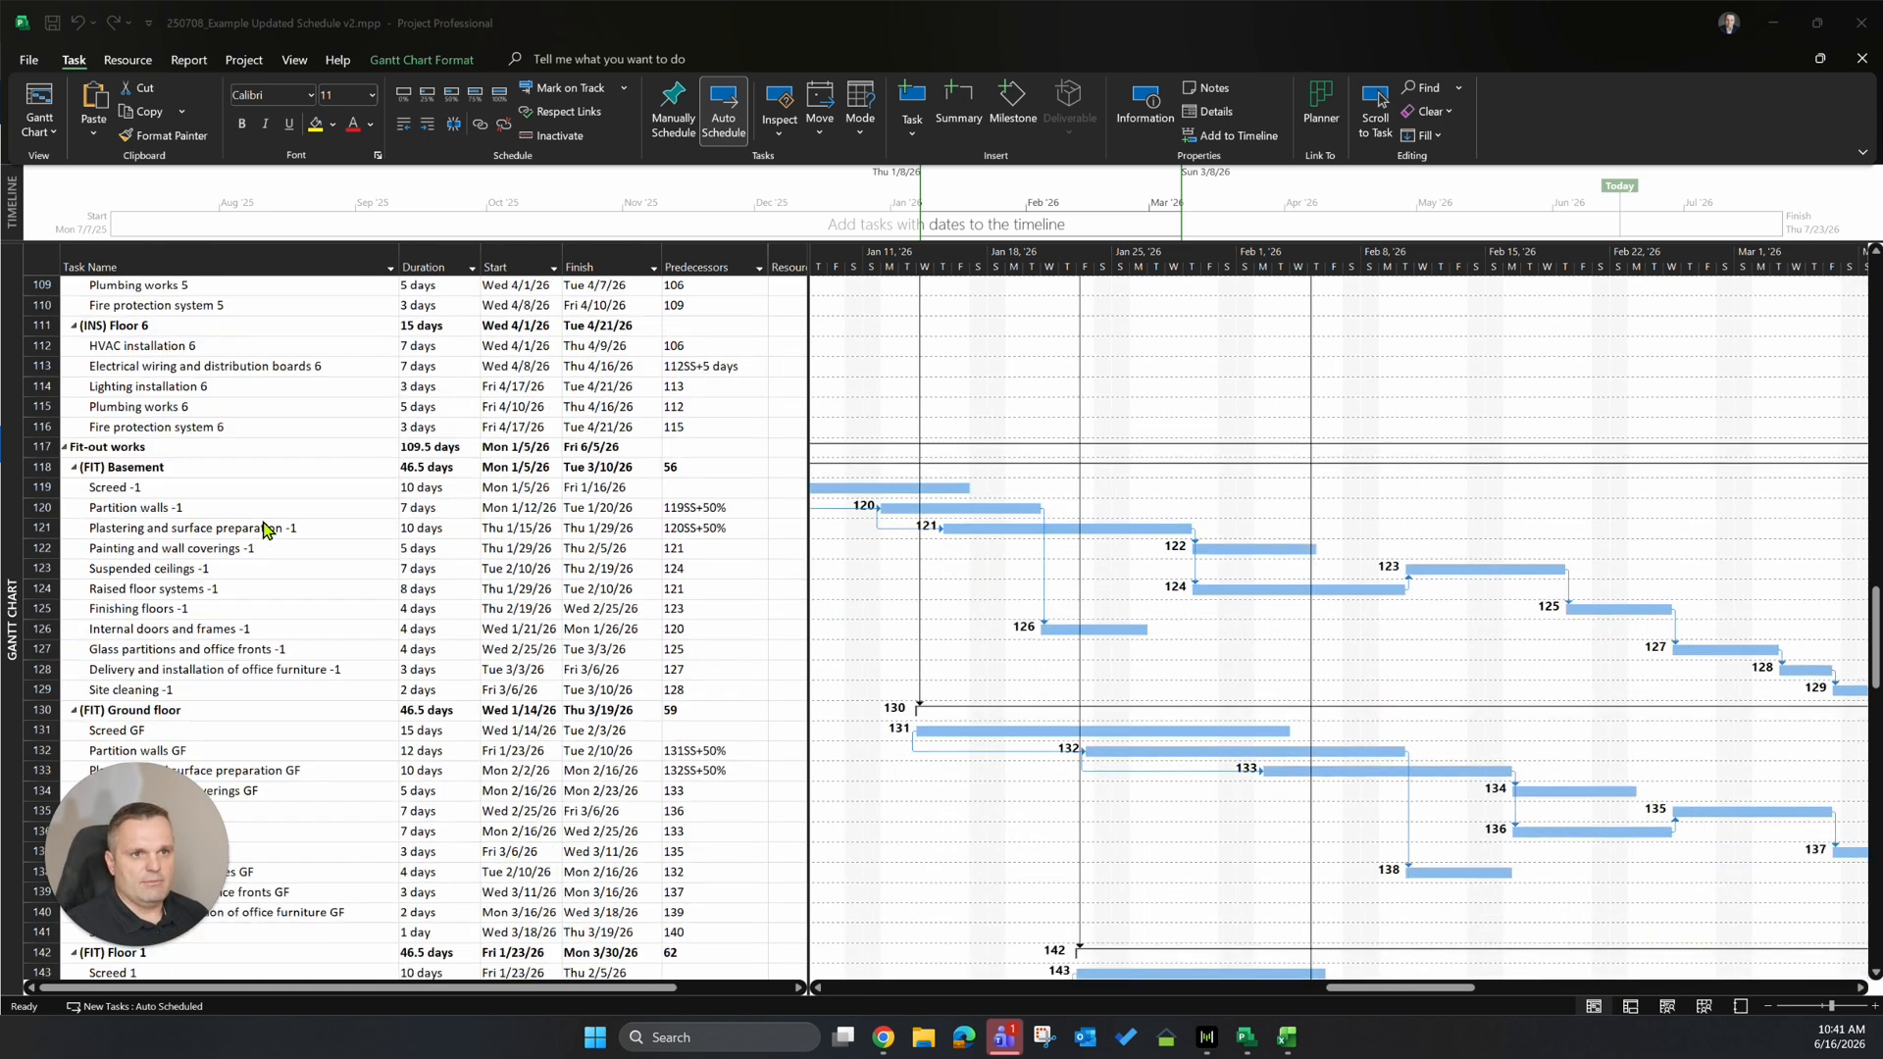
pyautogui.scroll(-3, 265, 529)
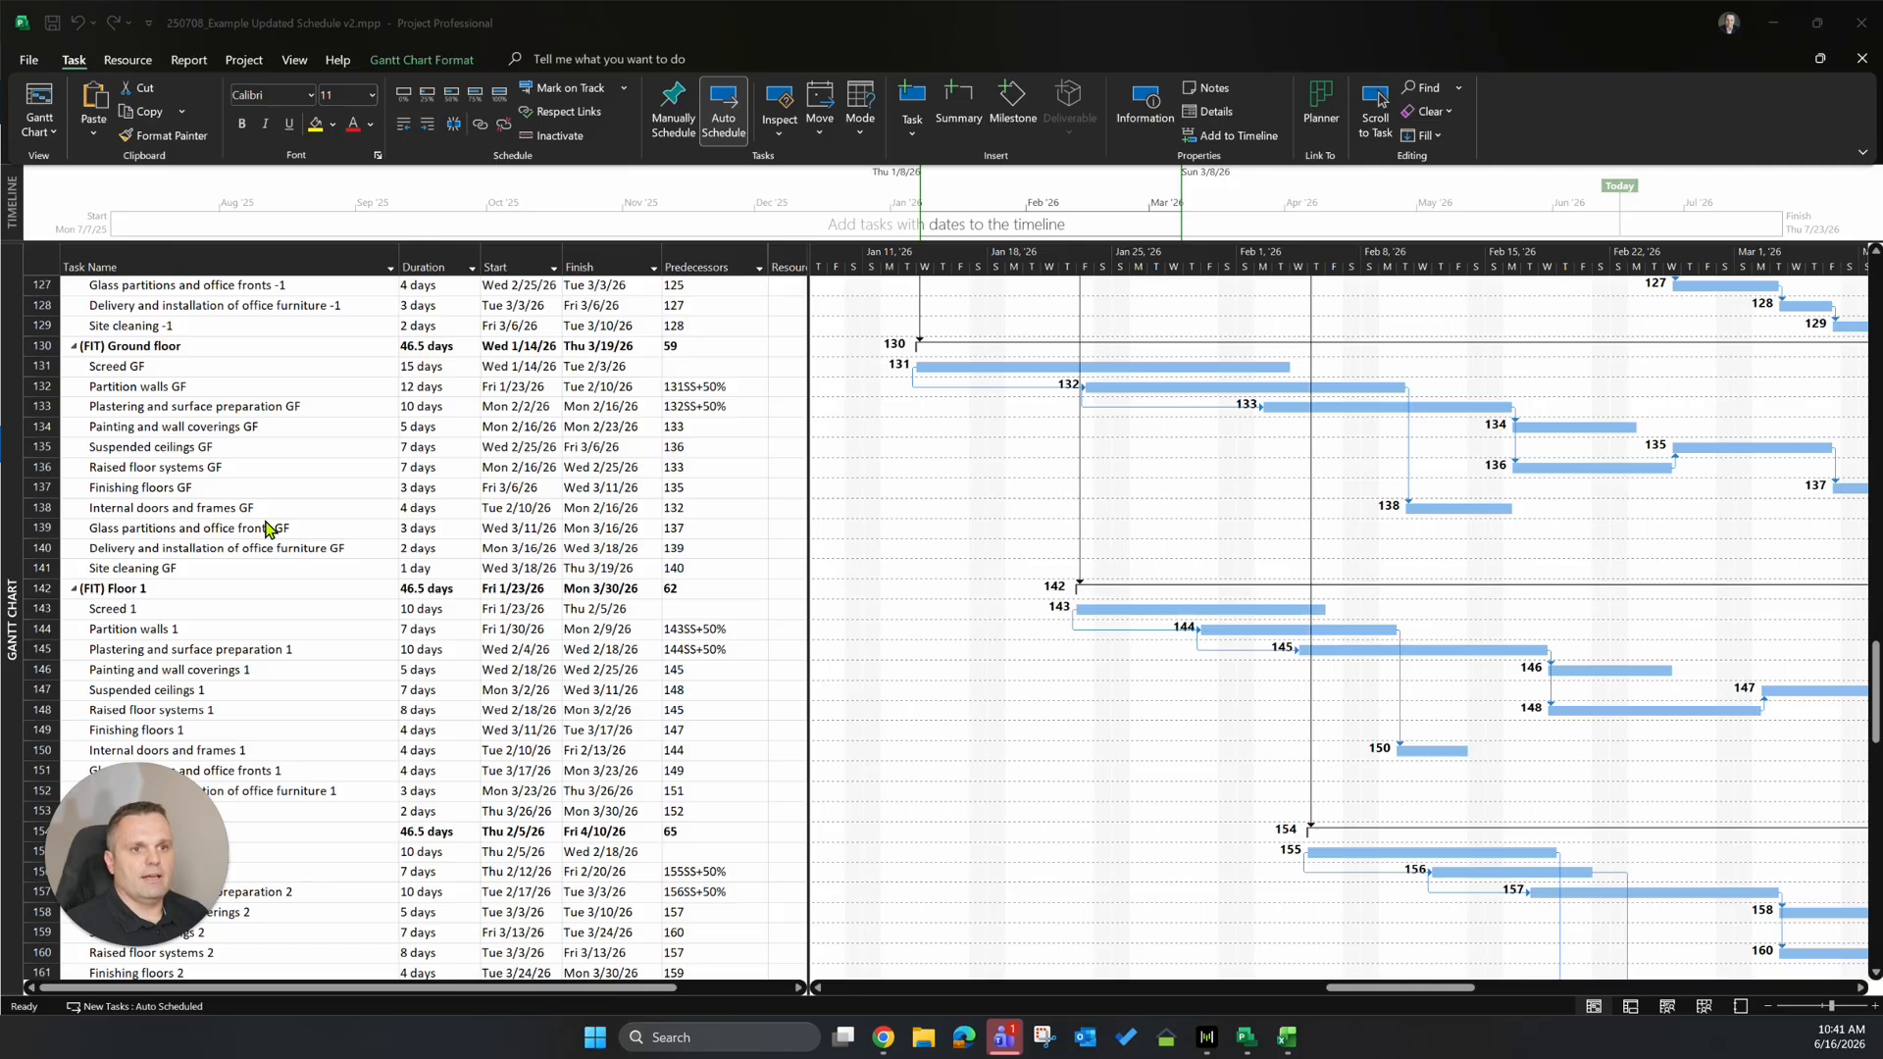
pyautogui.scroll(-6, 266, 530)
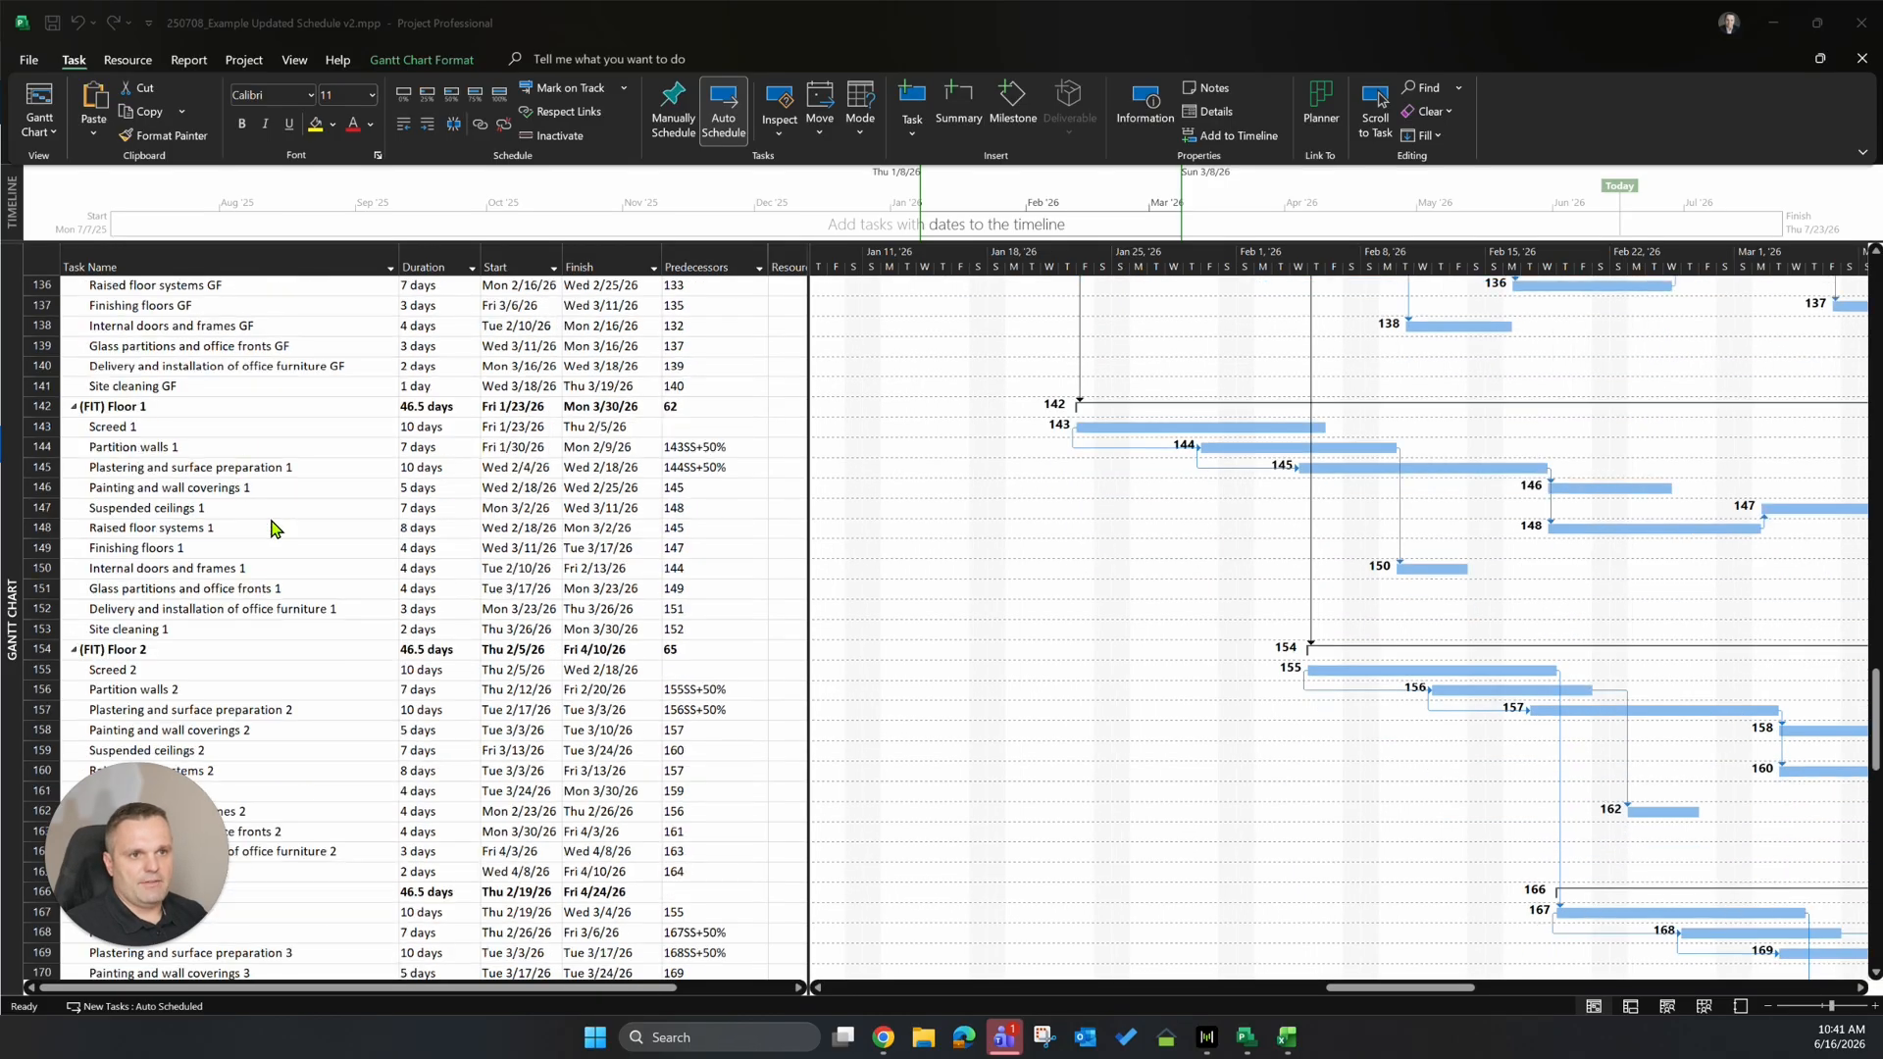
pyautogui.scroll(-1, 272, 530)
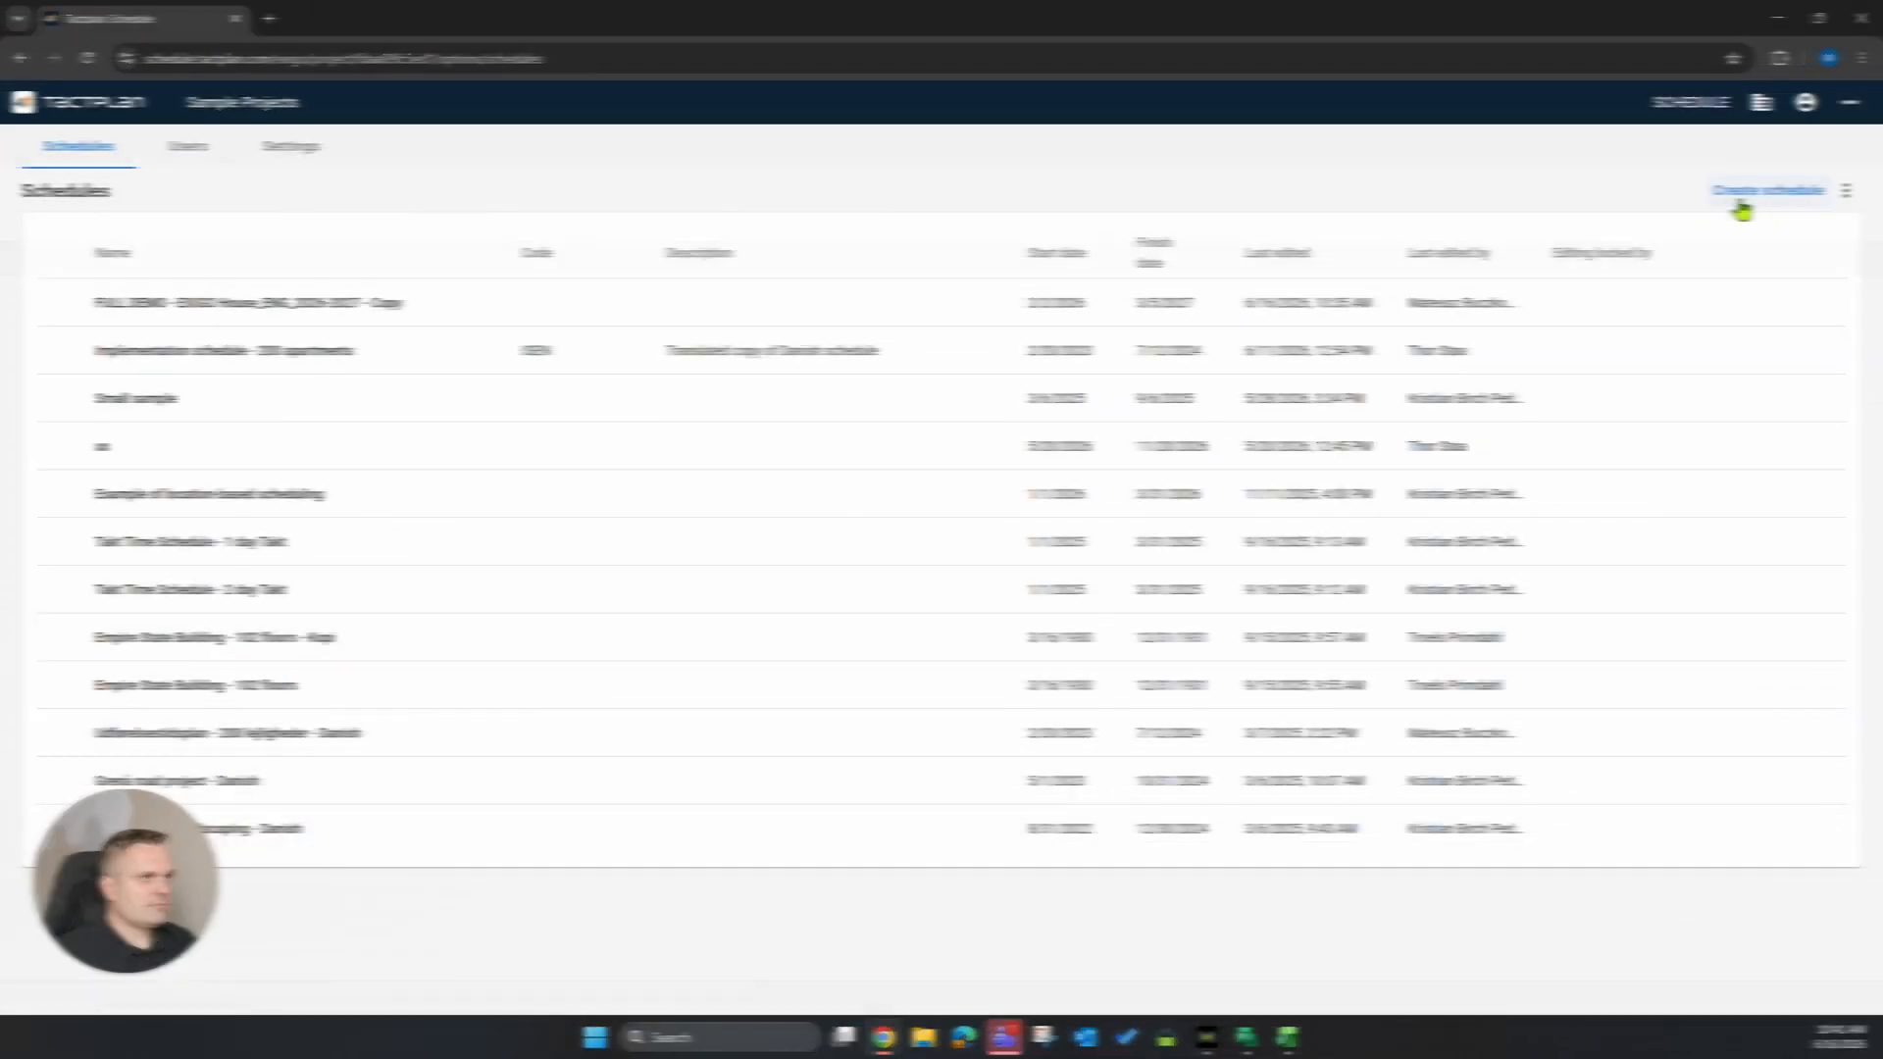
# In Tactplan, create a schedule named "Gantt migration schedule" in Sample Projects and open its Locations setup.
pyautogui.click(1743, 196)
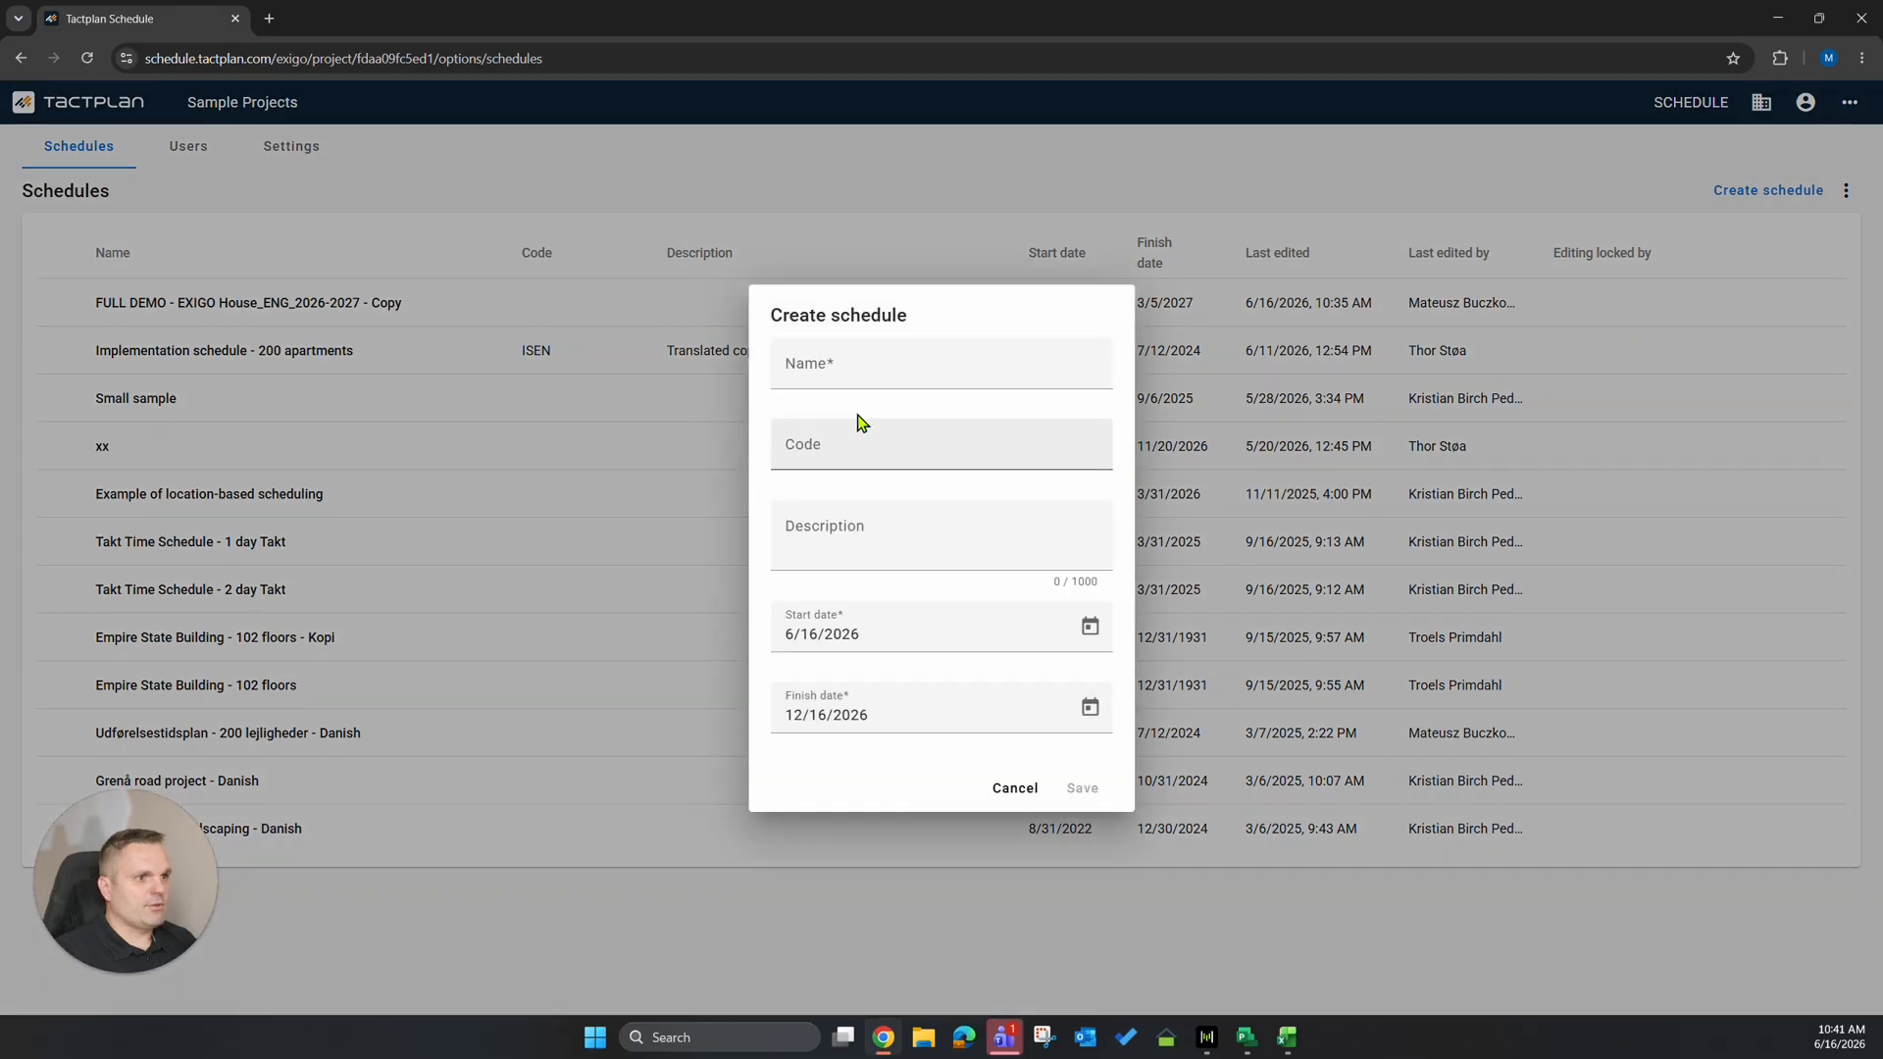
pyautogui.click(833, 370)
pyautogui.write('Gantt migration schedule')
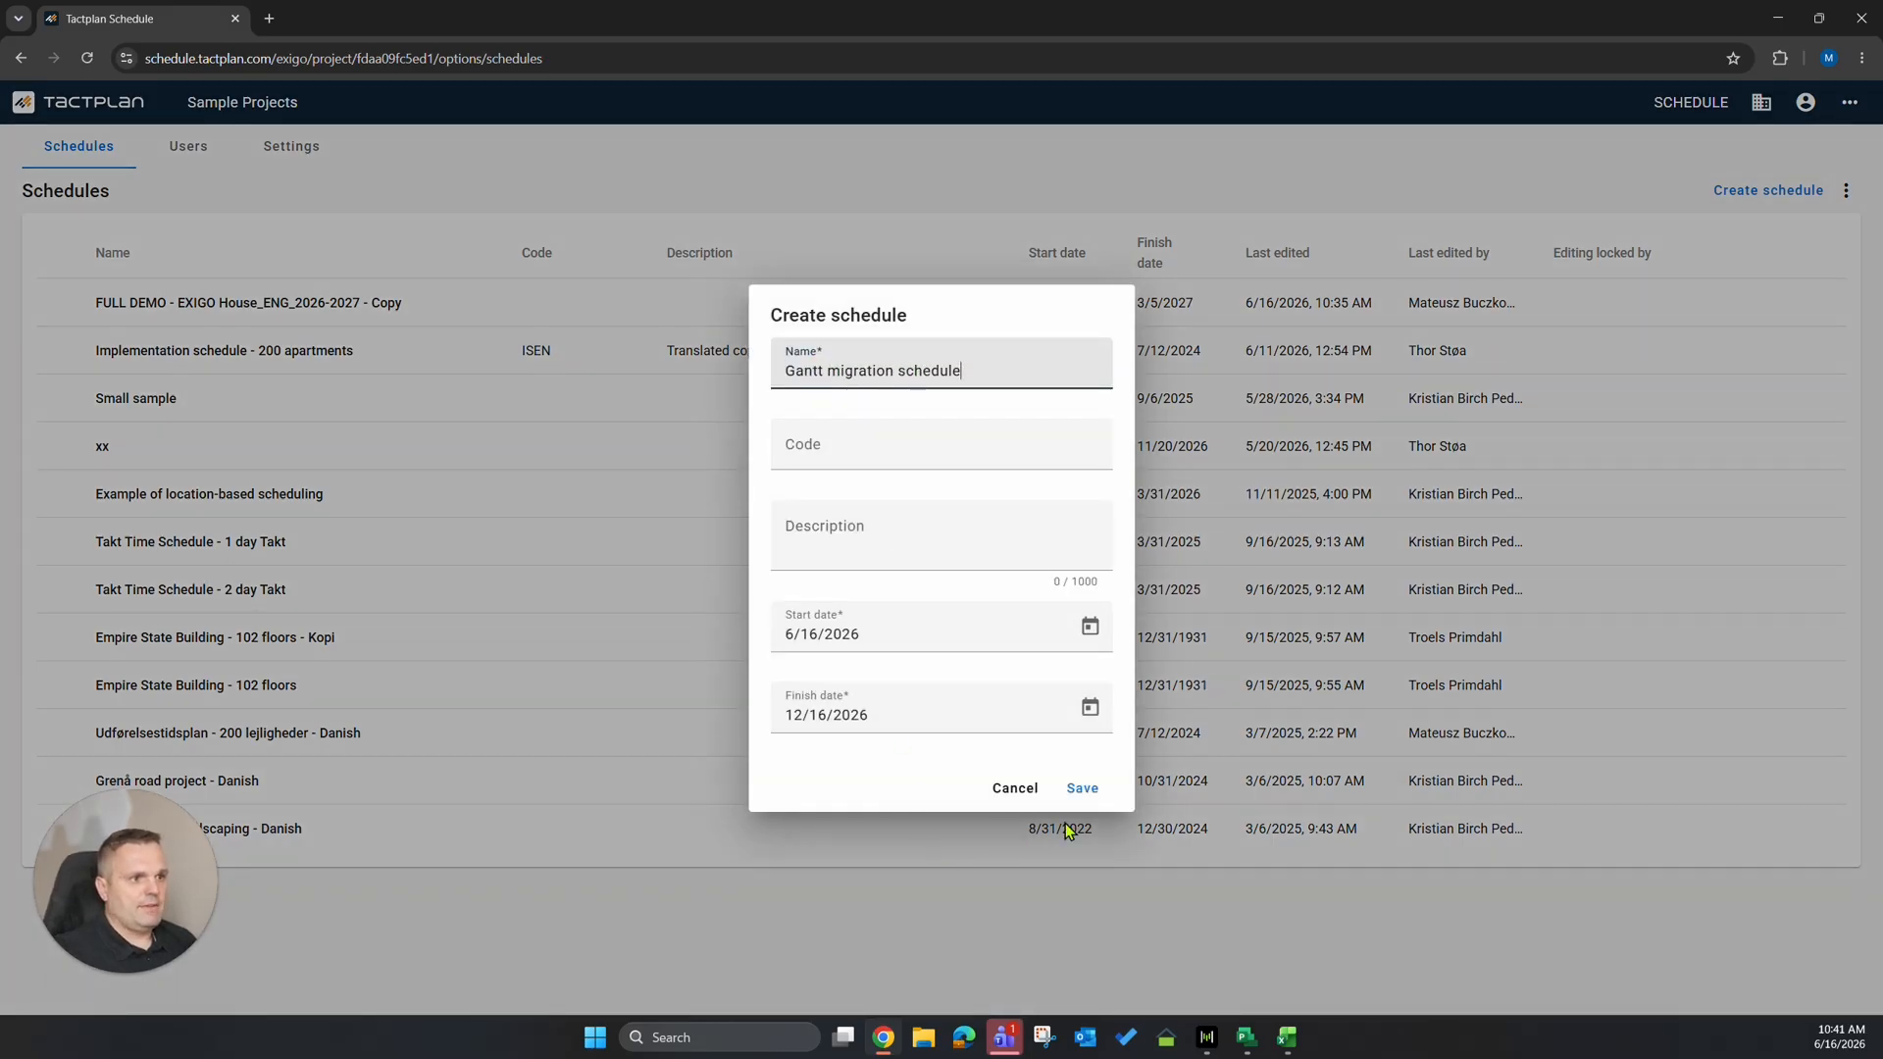
pyautogui.click(1090, 792)
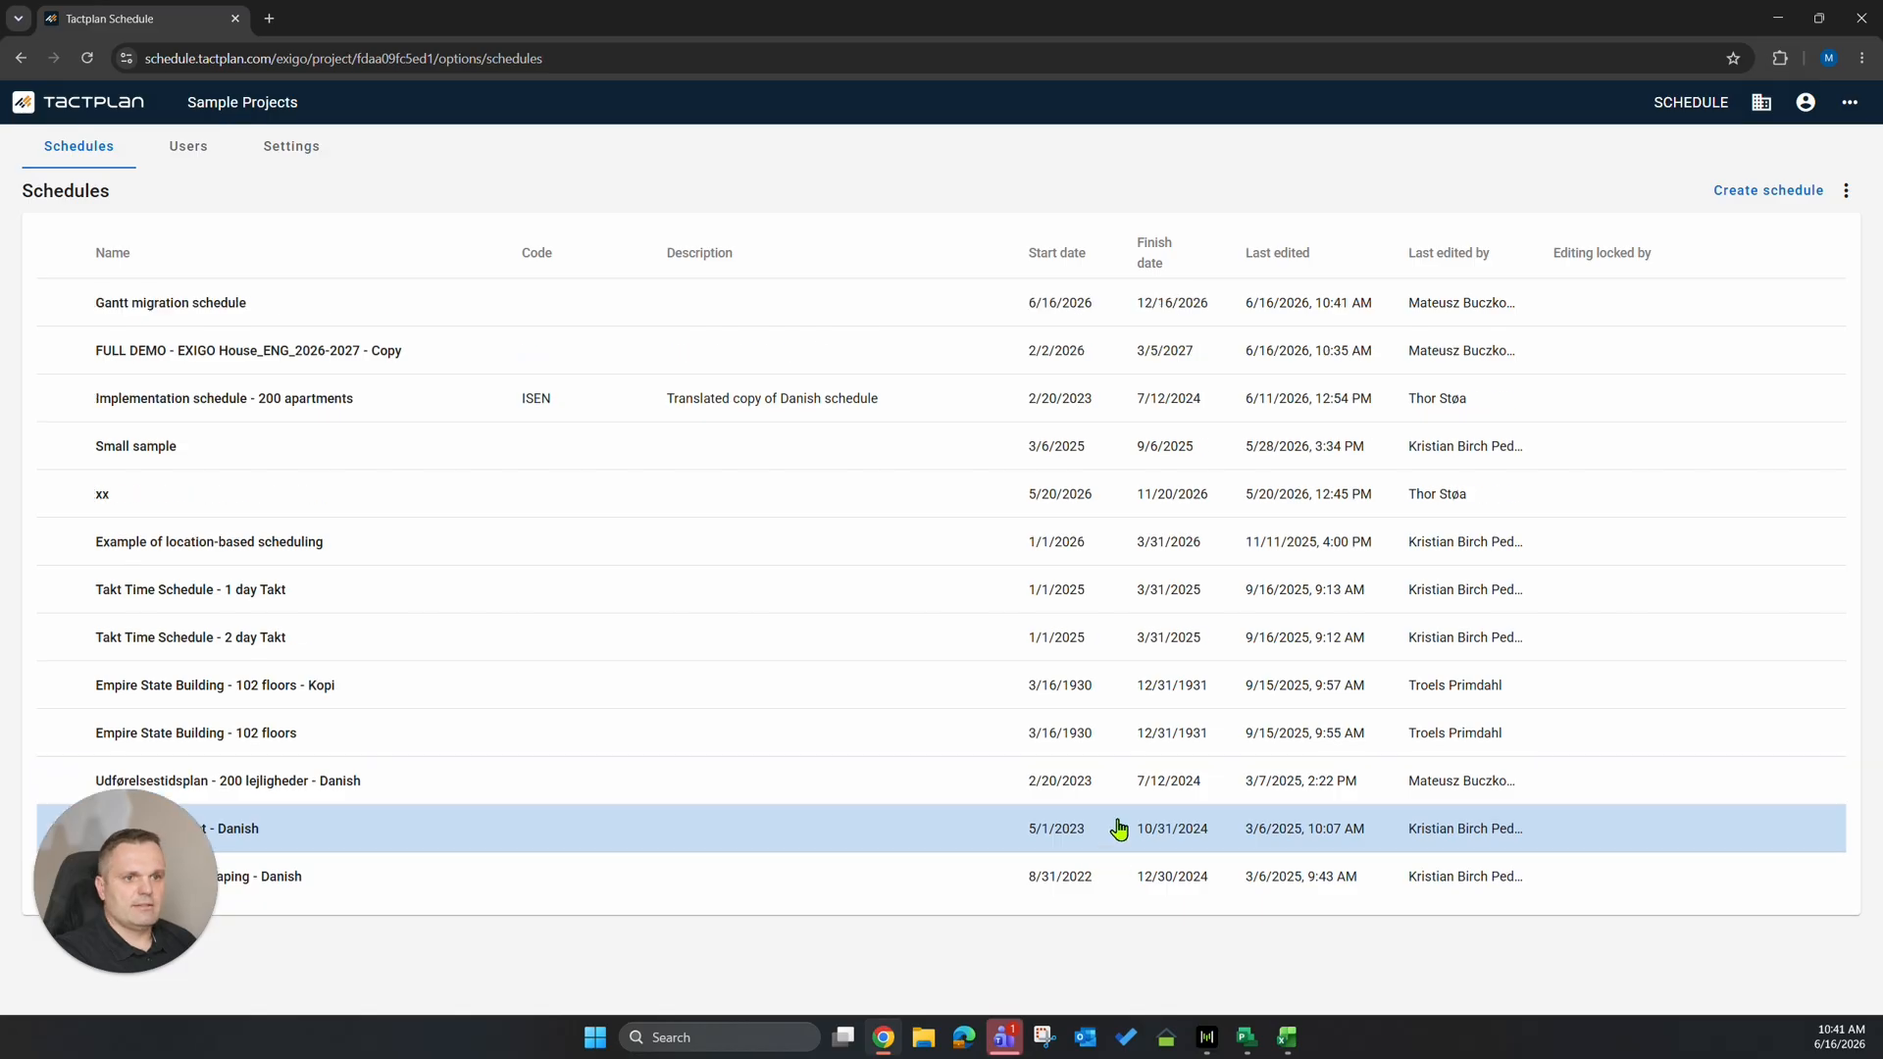
pyautogui.click(244, 304)
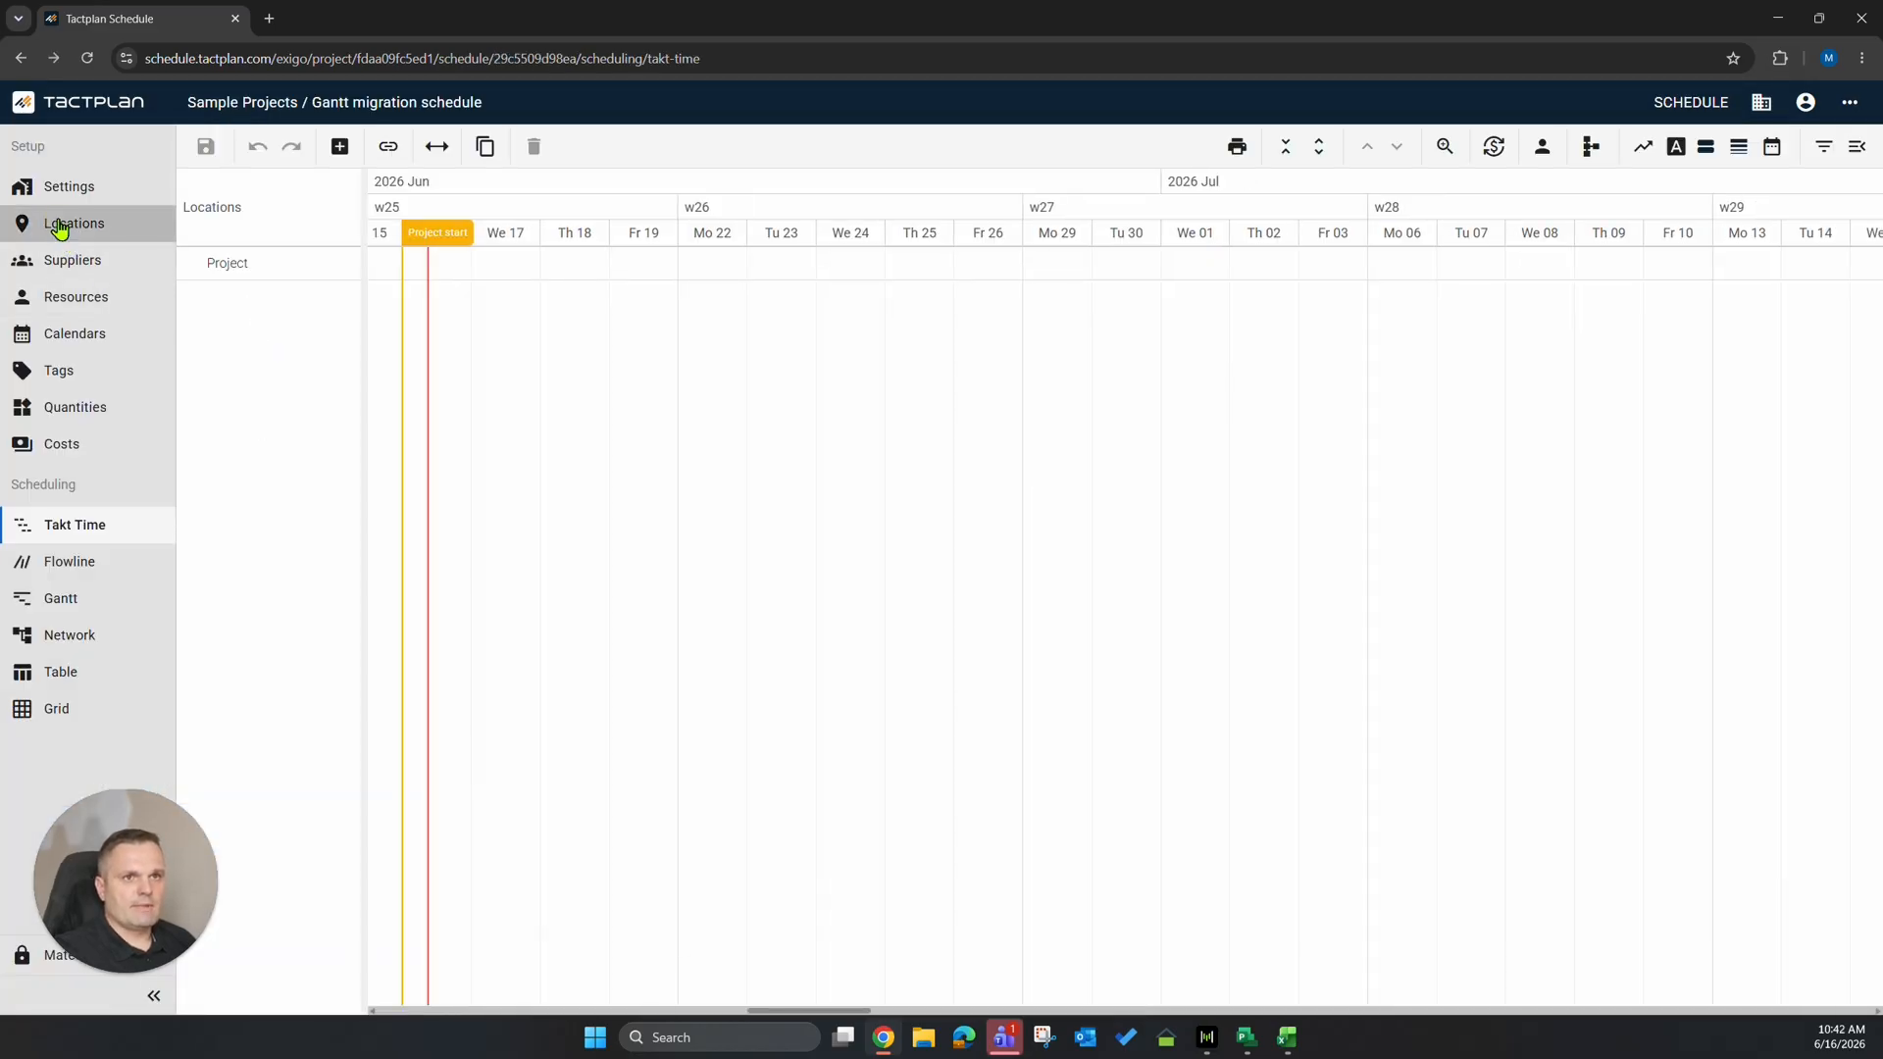
pyautogui.click(59, 225)
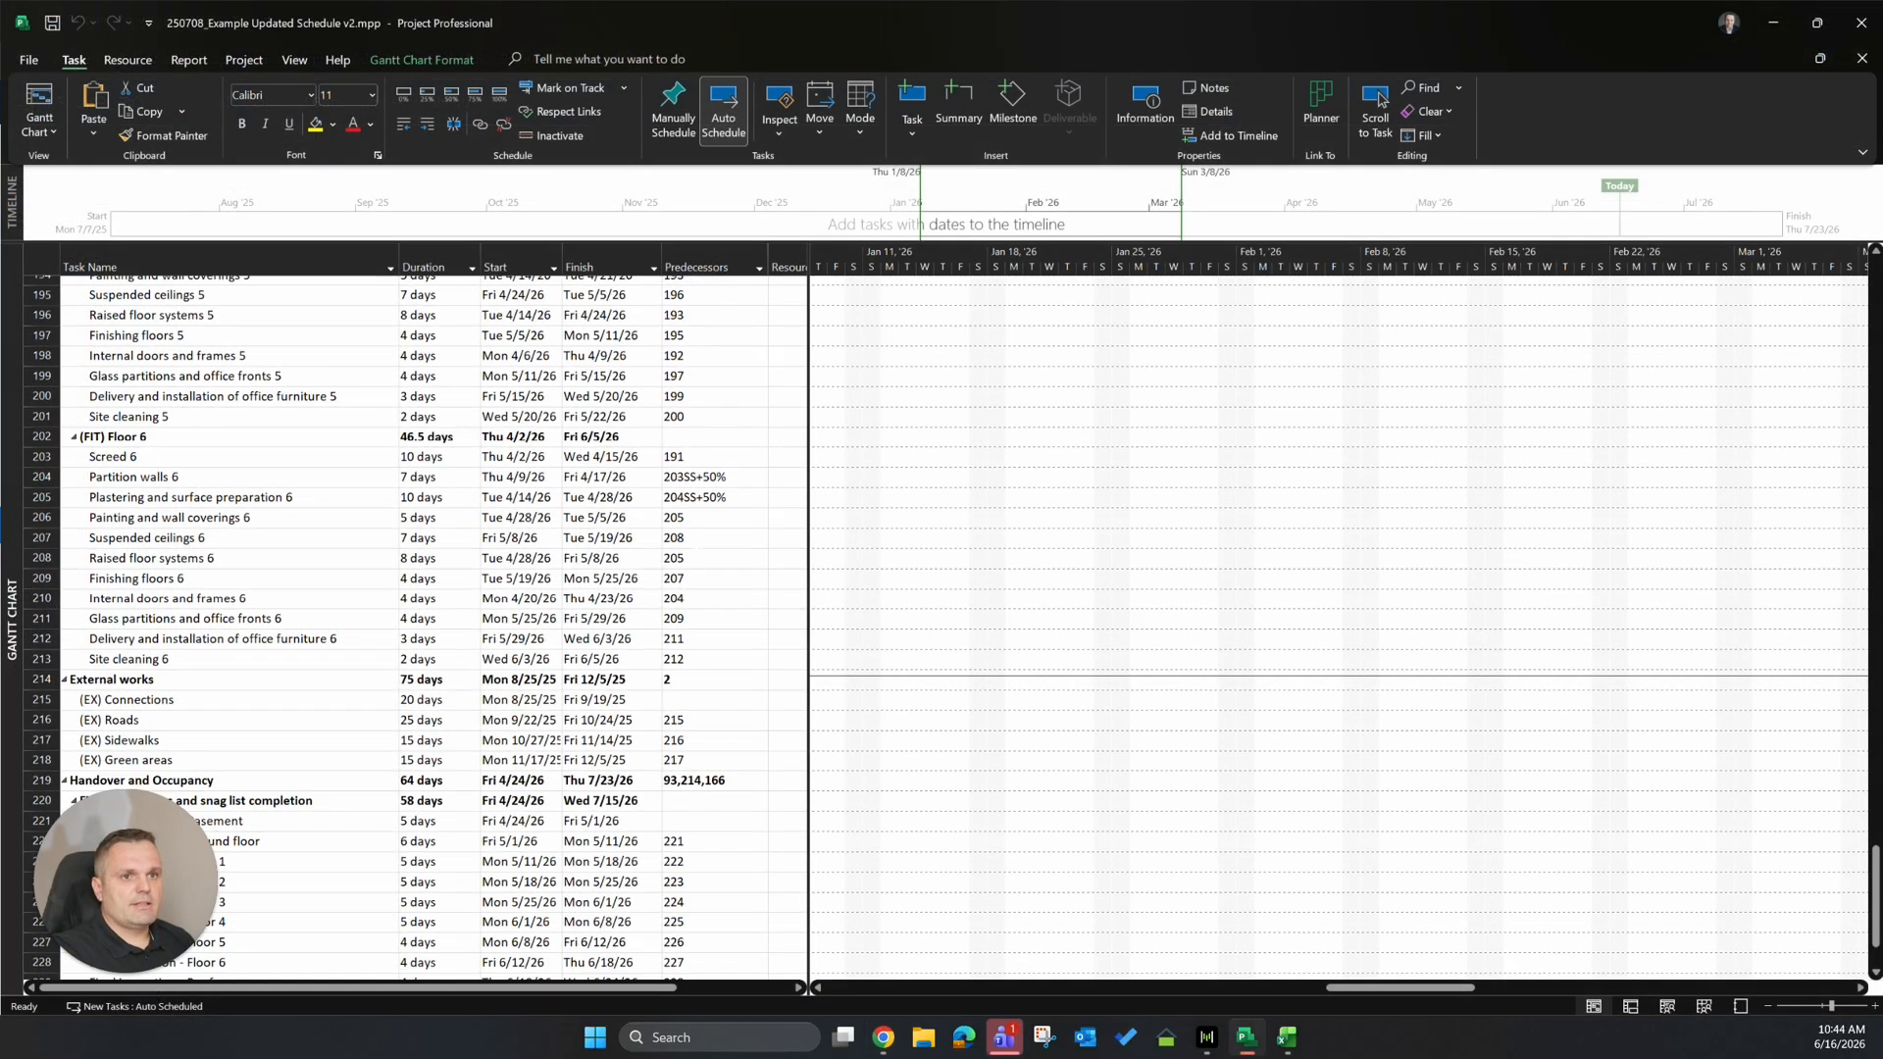
# In Microsoft Project, examine the External works and Handover and Occupancy tasks at the end of the schedule.
pyautogui.scroll(-1, 605, 446)
pyautogui.scroll(-4, 138, 388)
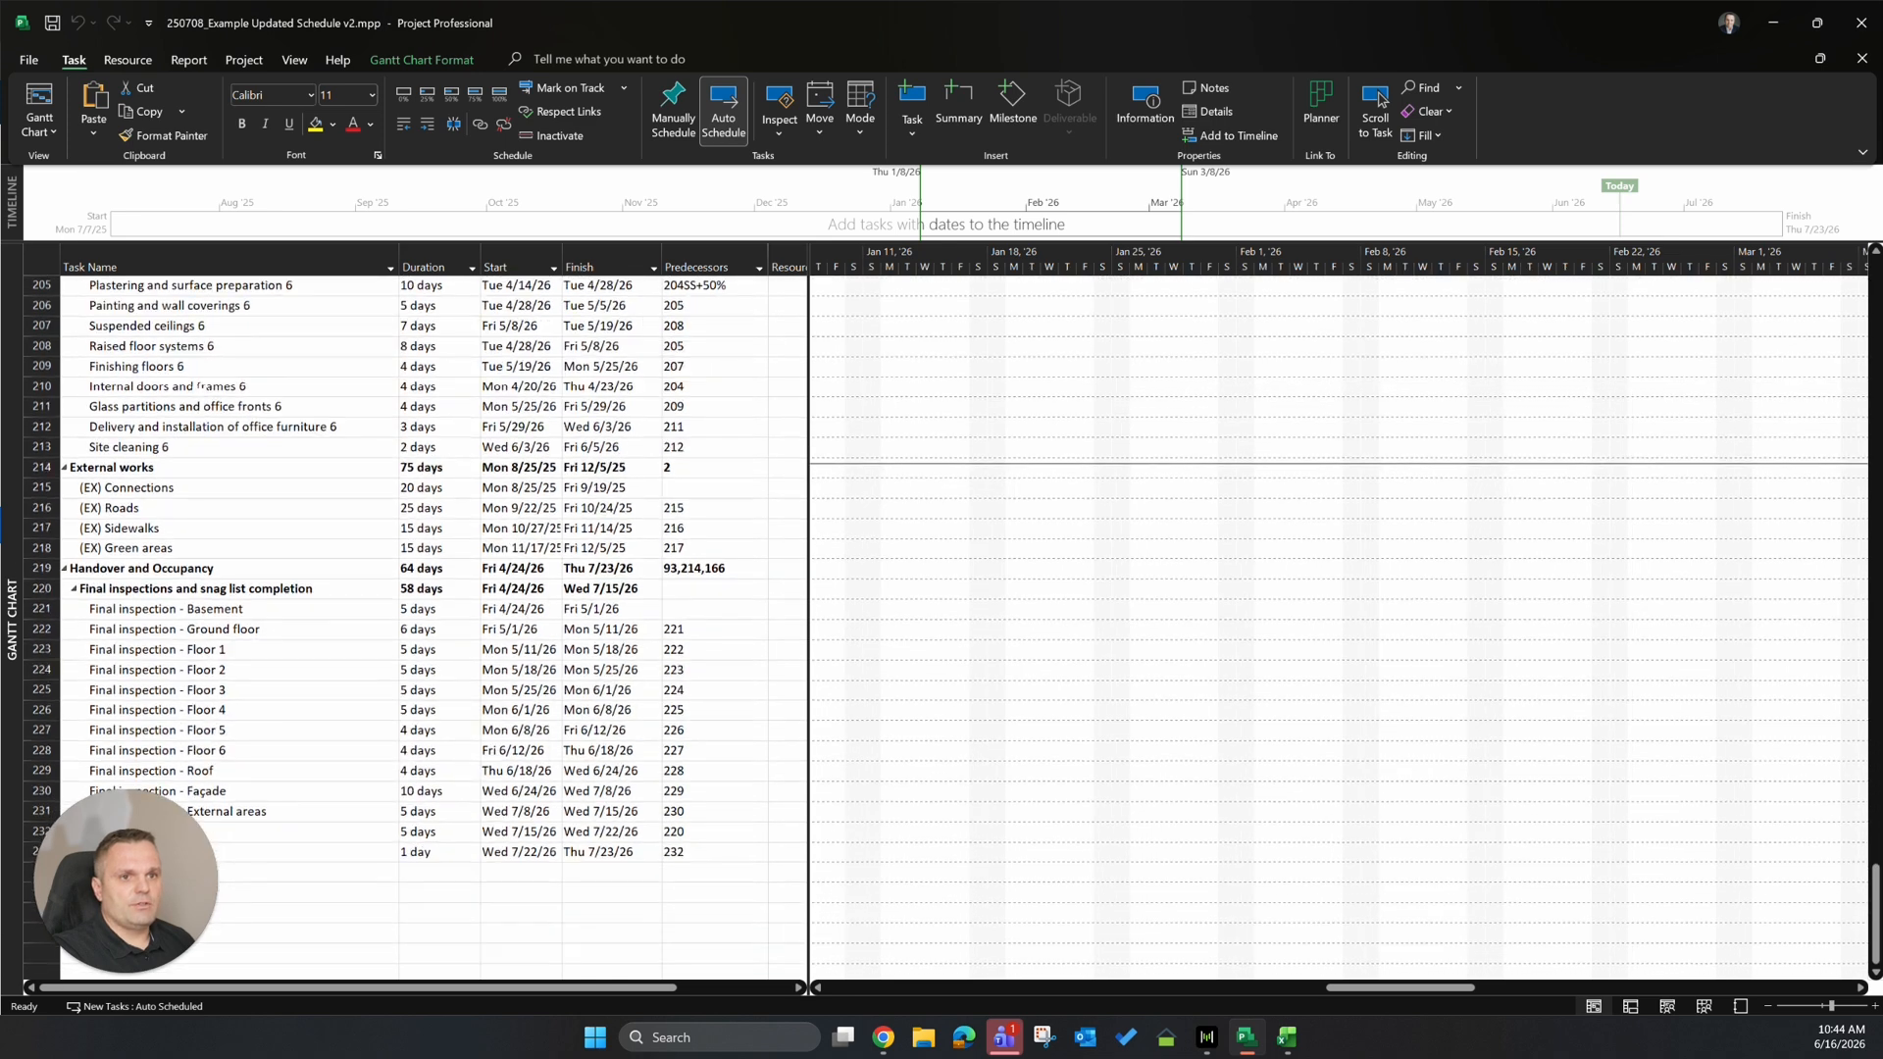
pyautogui.scroll(-1, 412, 510)
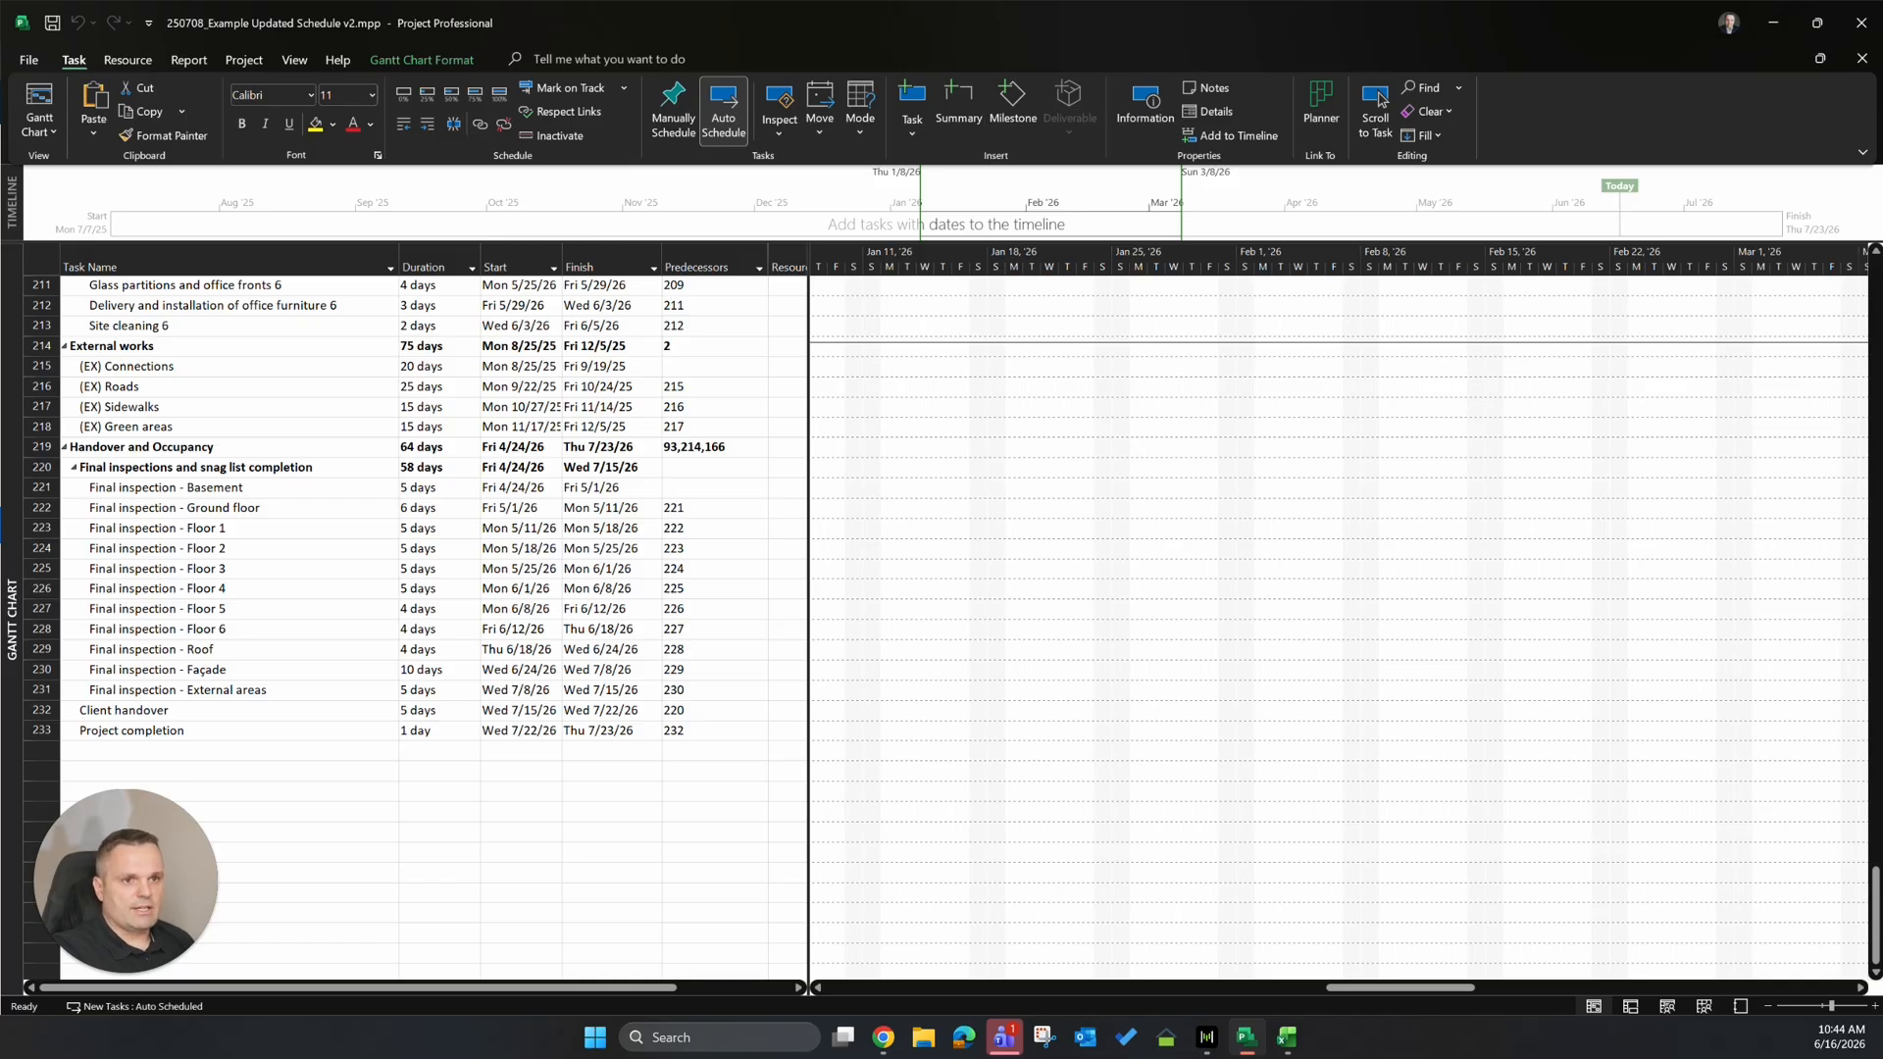
# Switch back to Tactplan and add a second location level named Area in the Locations setup of the new schedule.
pyautogui.hotkey('alt', 'Tab')
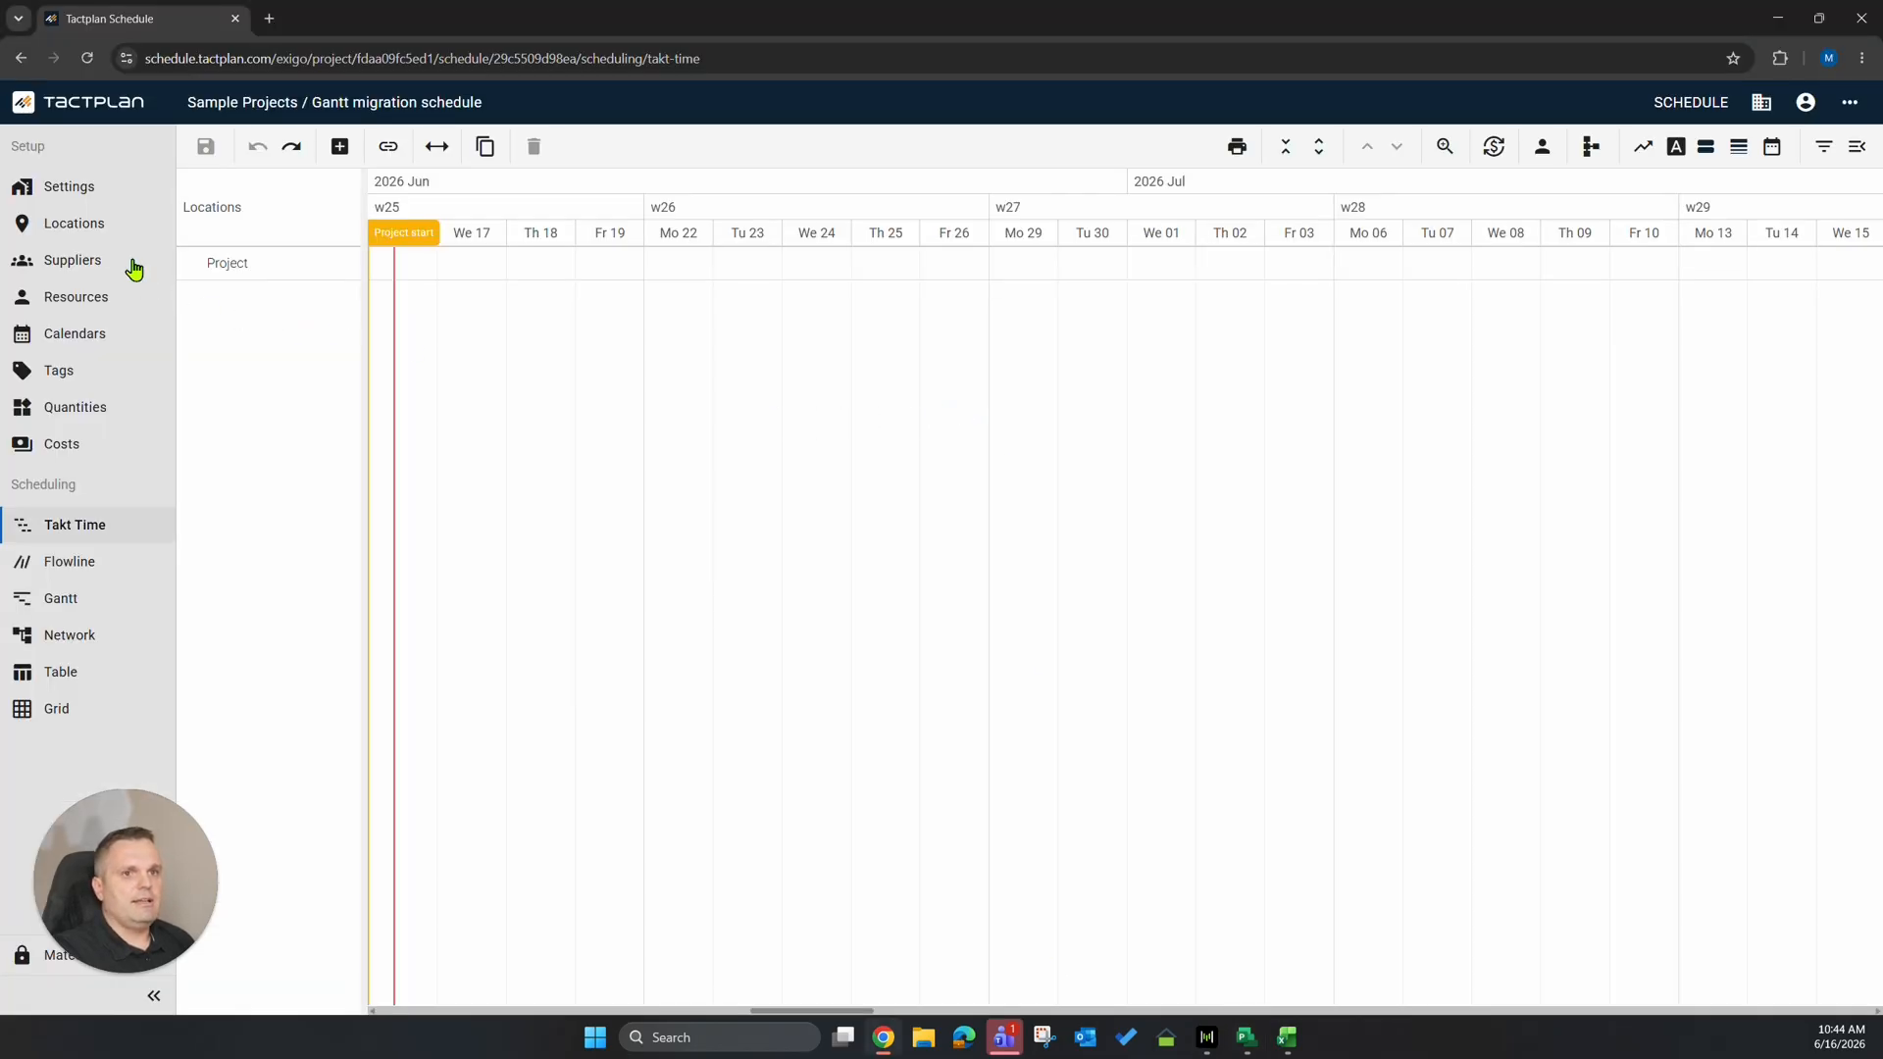
pyautogui.click(81, 223)
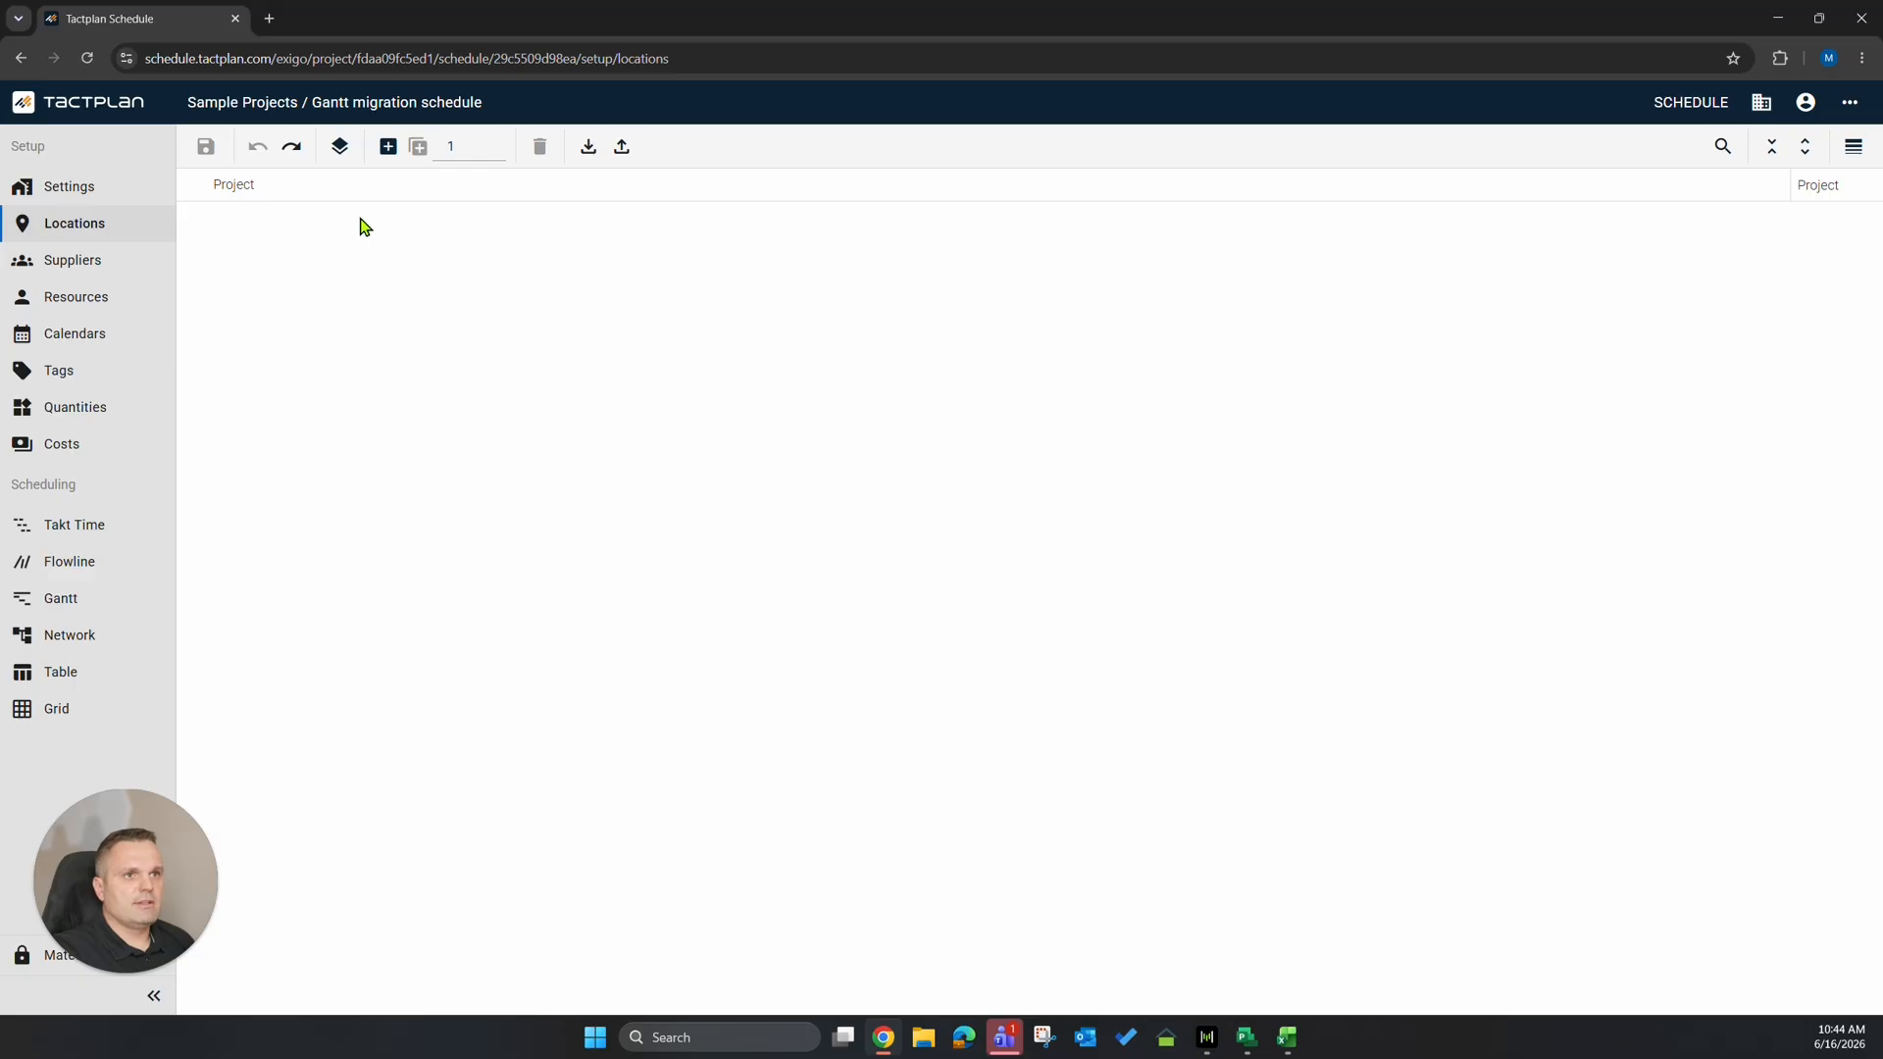
pyautogui.click(339, 146)
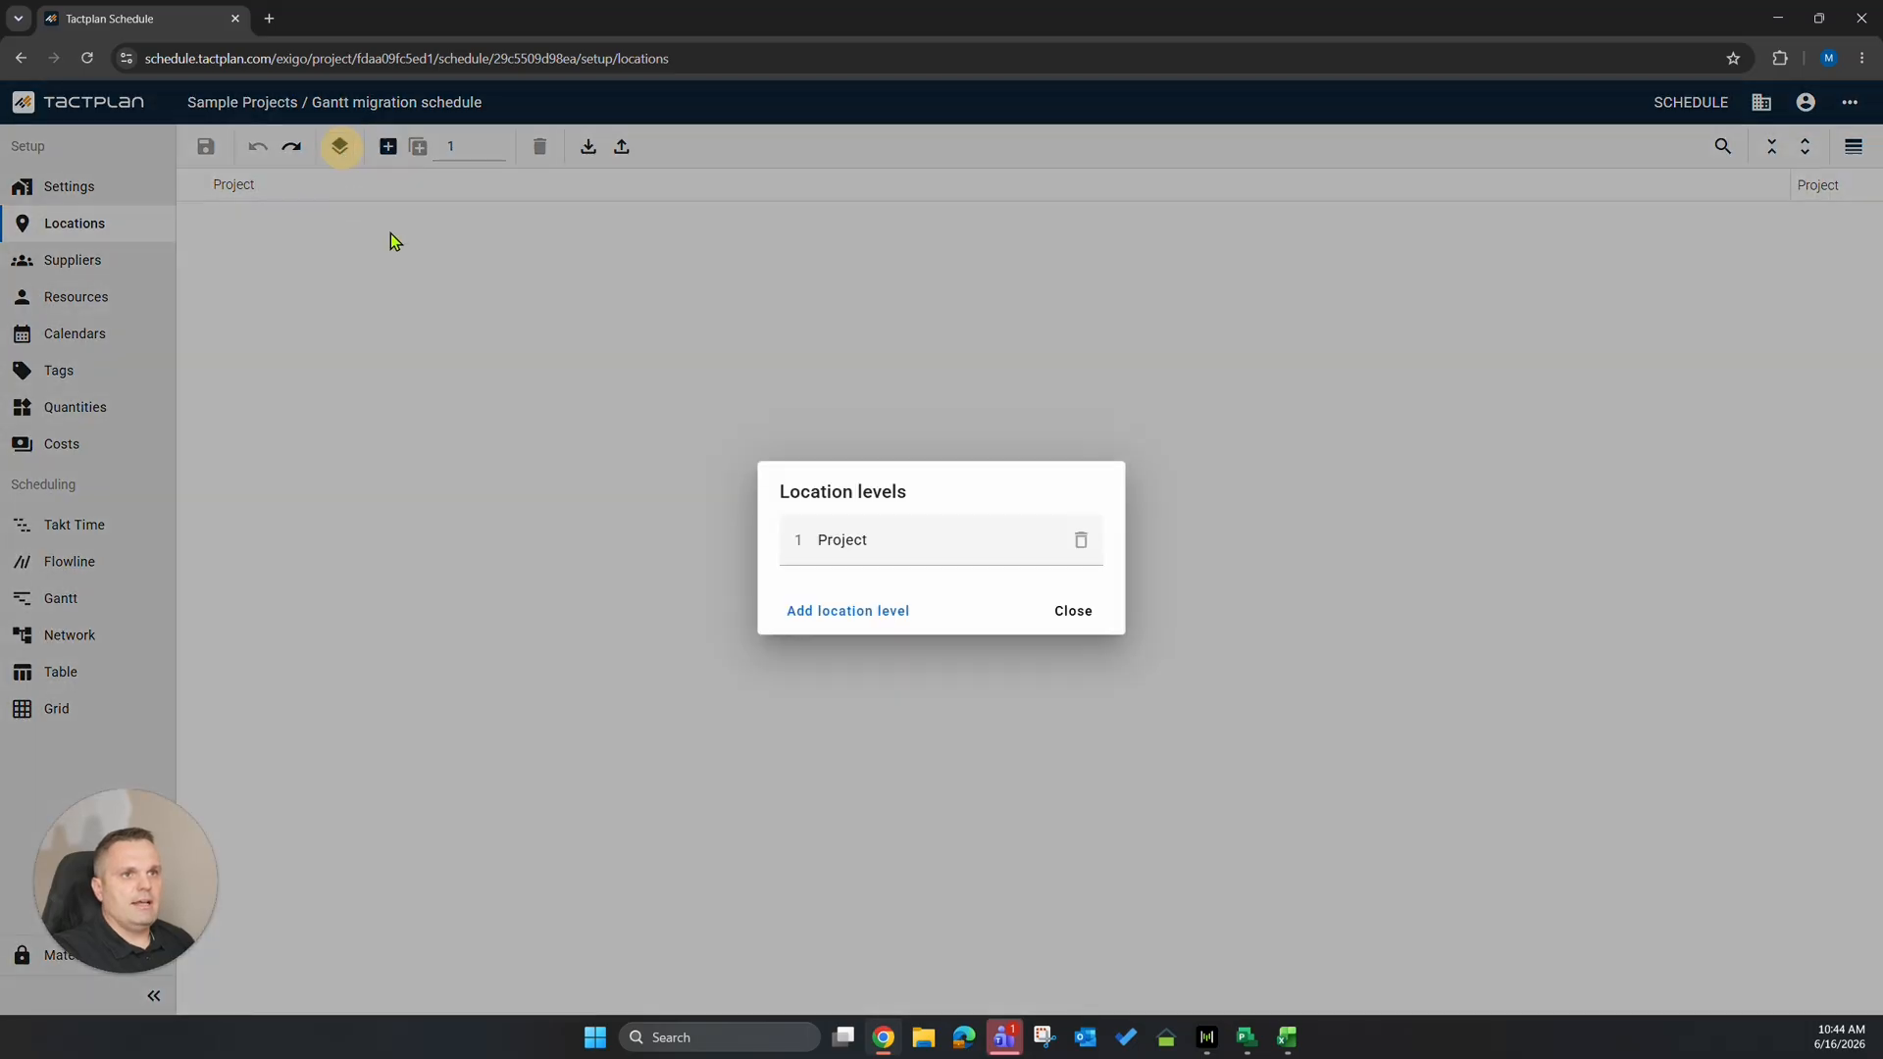
pyautogui.click(849, 612)
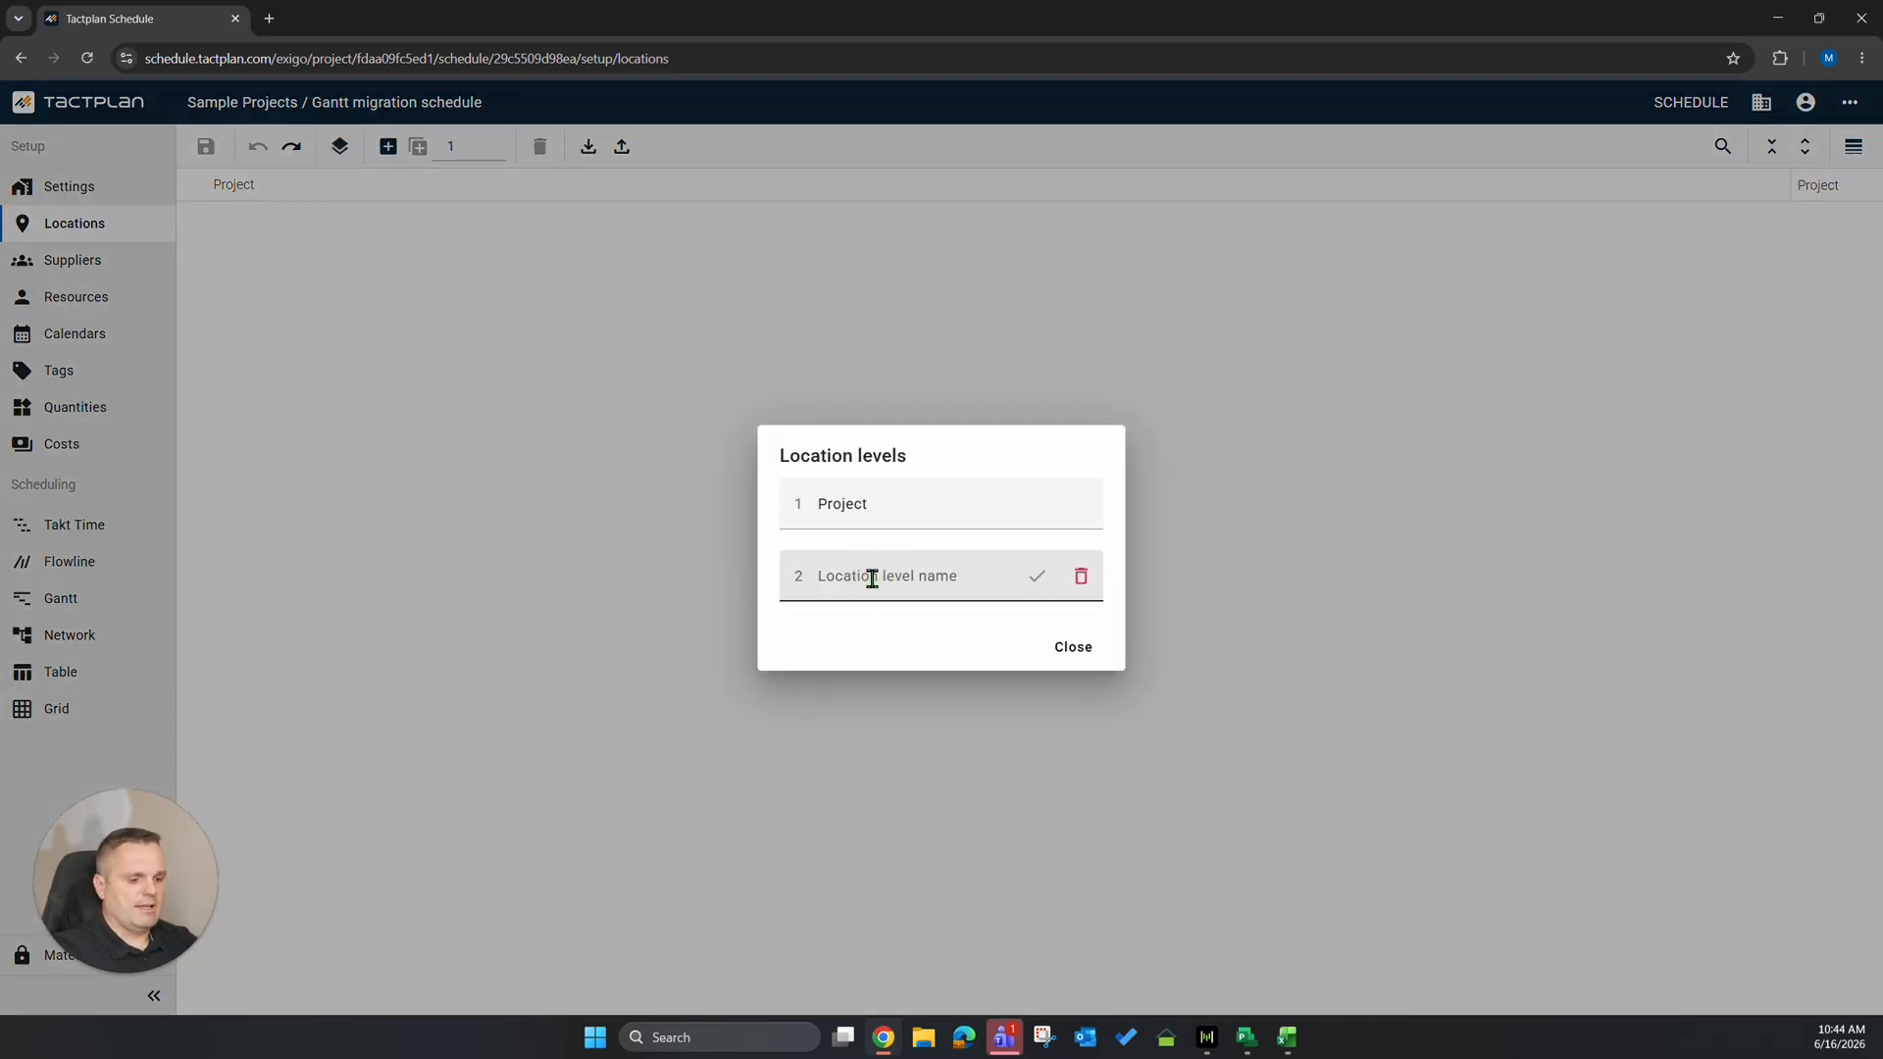
pyautogui.write('Are')
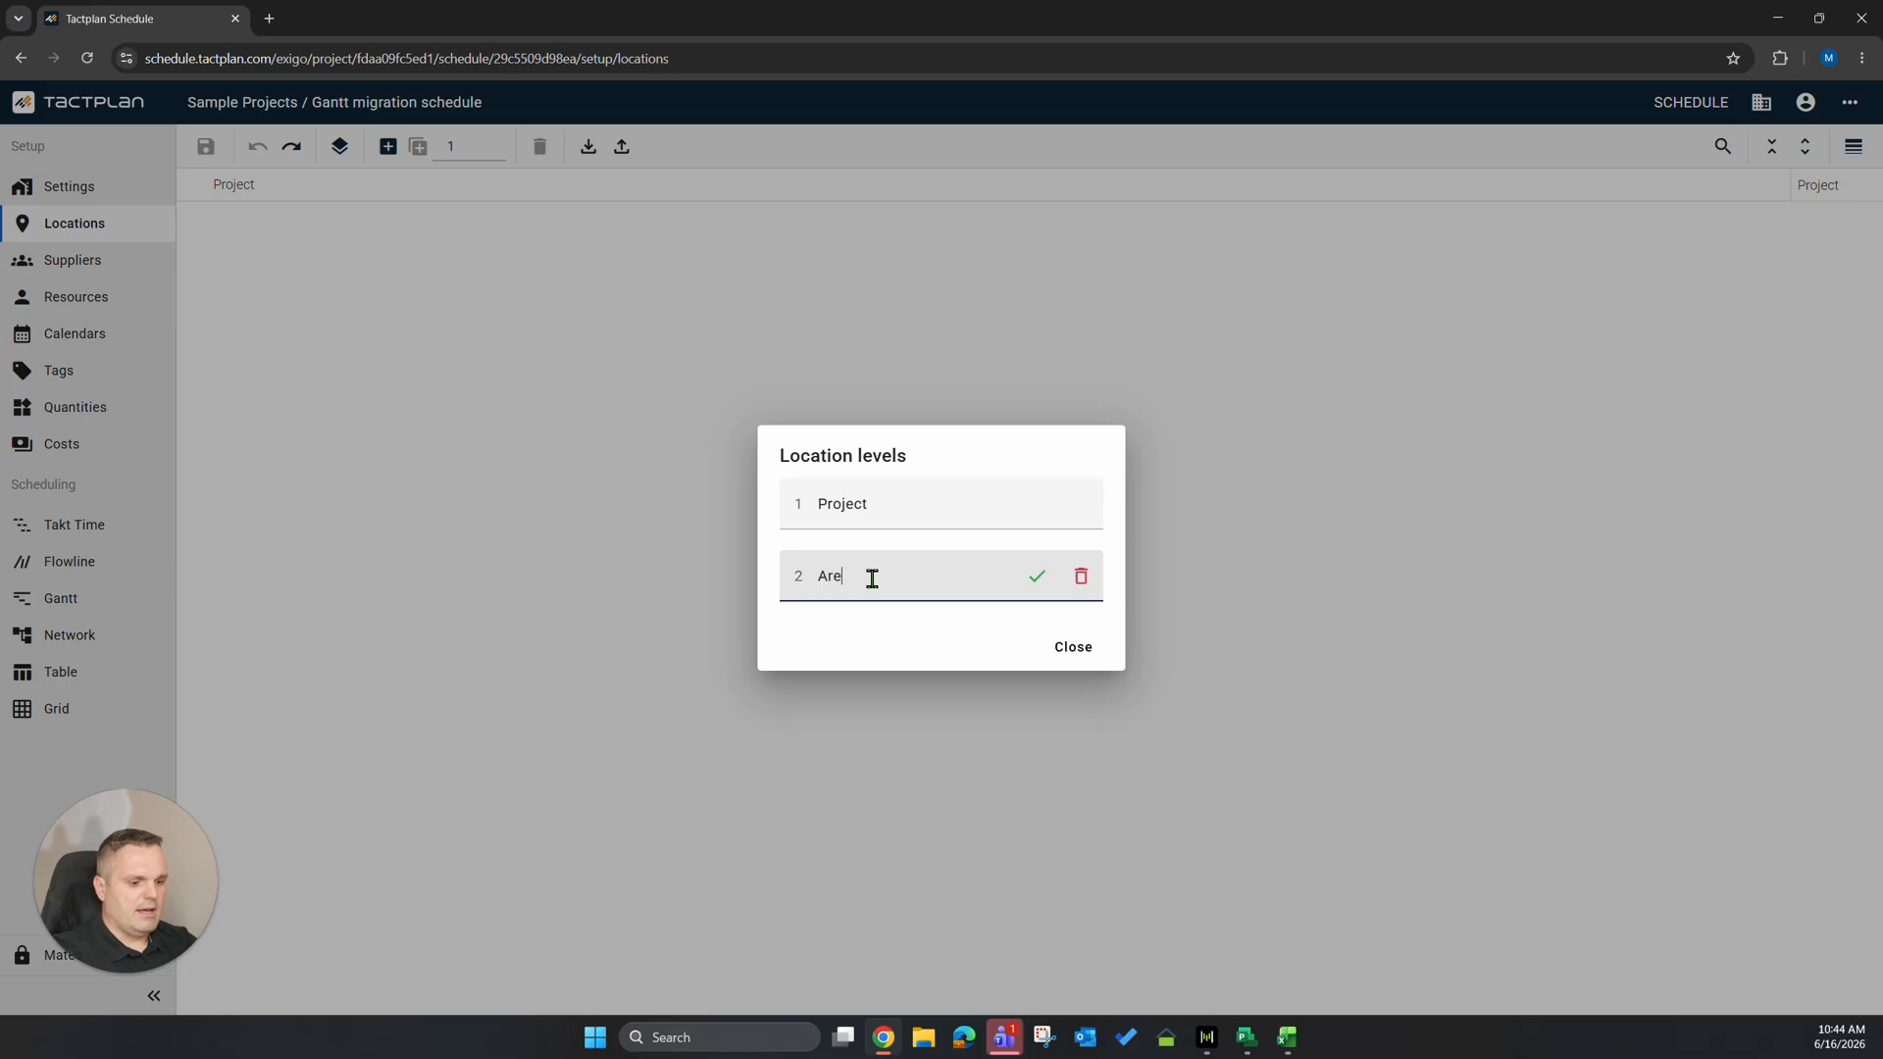
pyautogui.write('a')
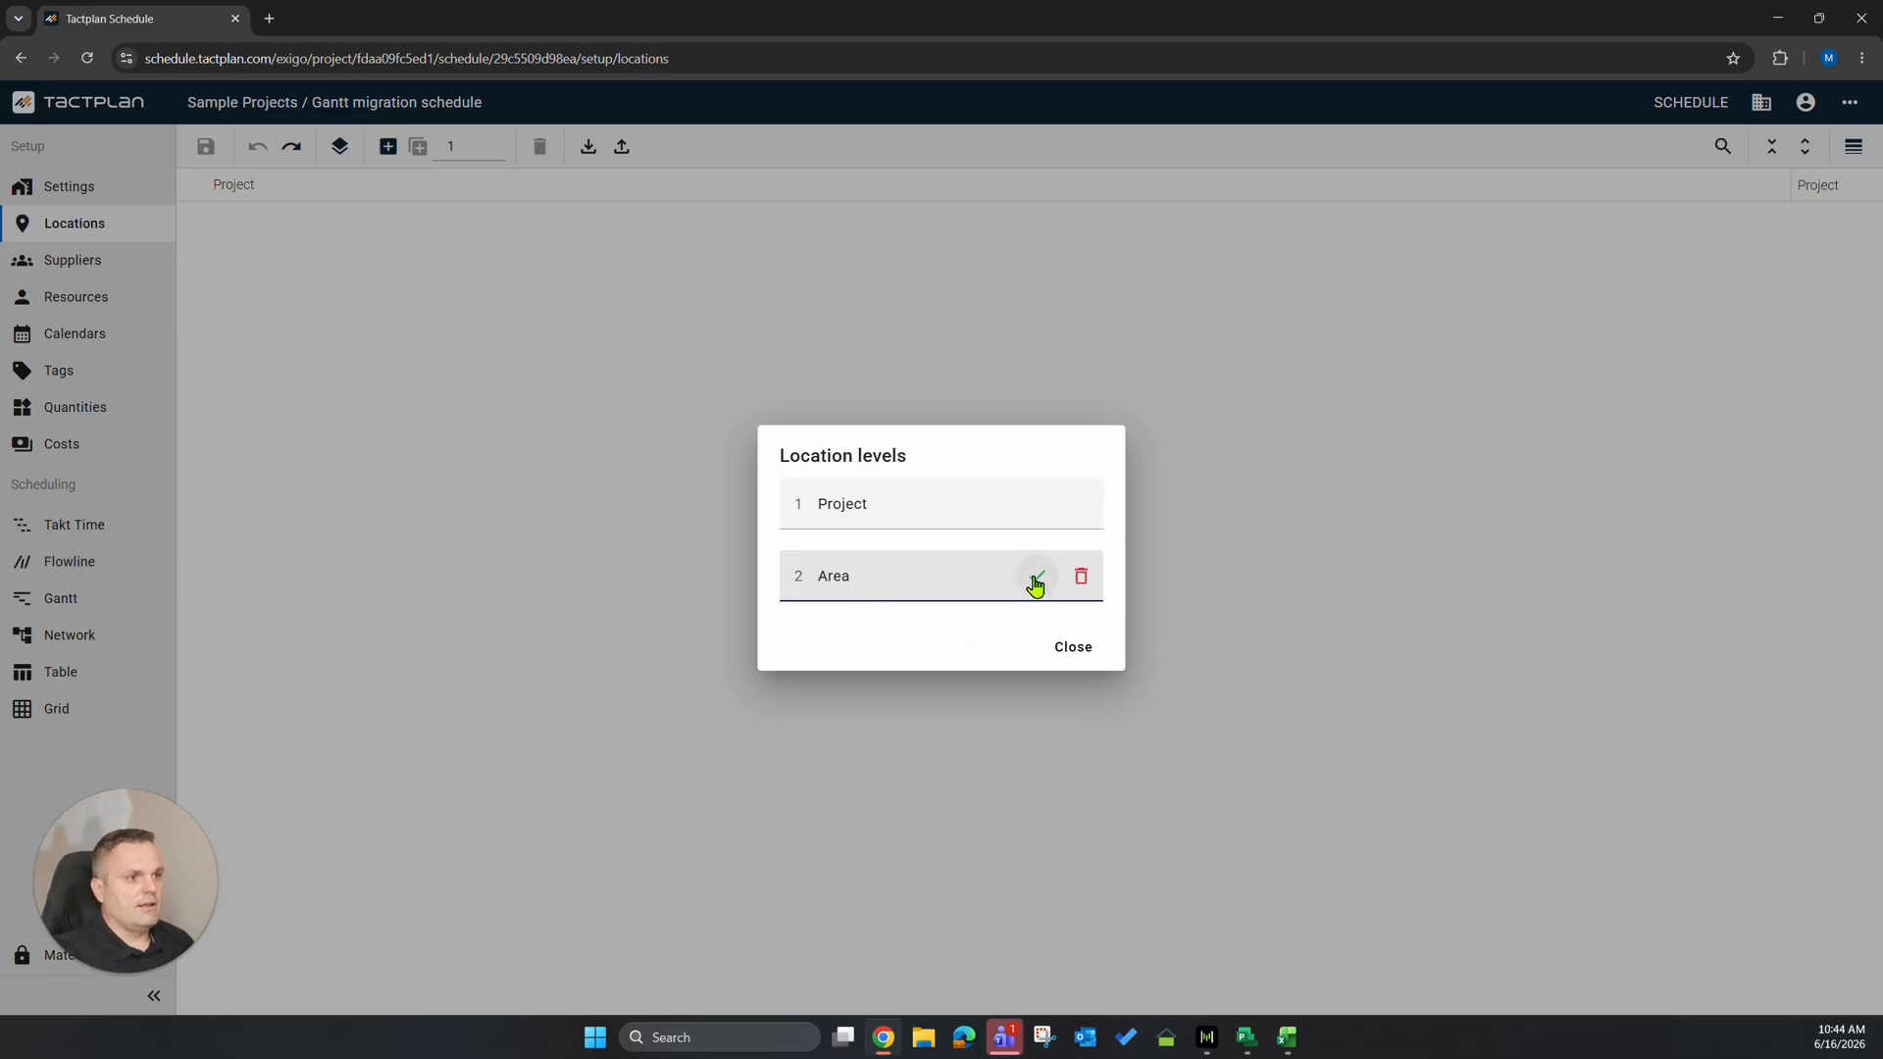
pyautogui.click(1036, 575)
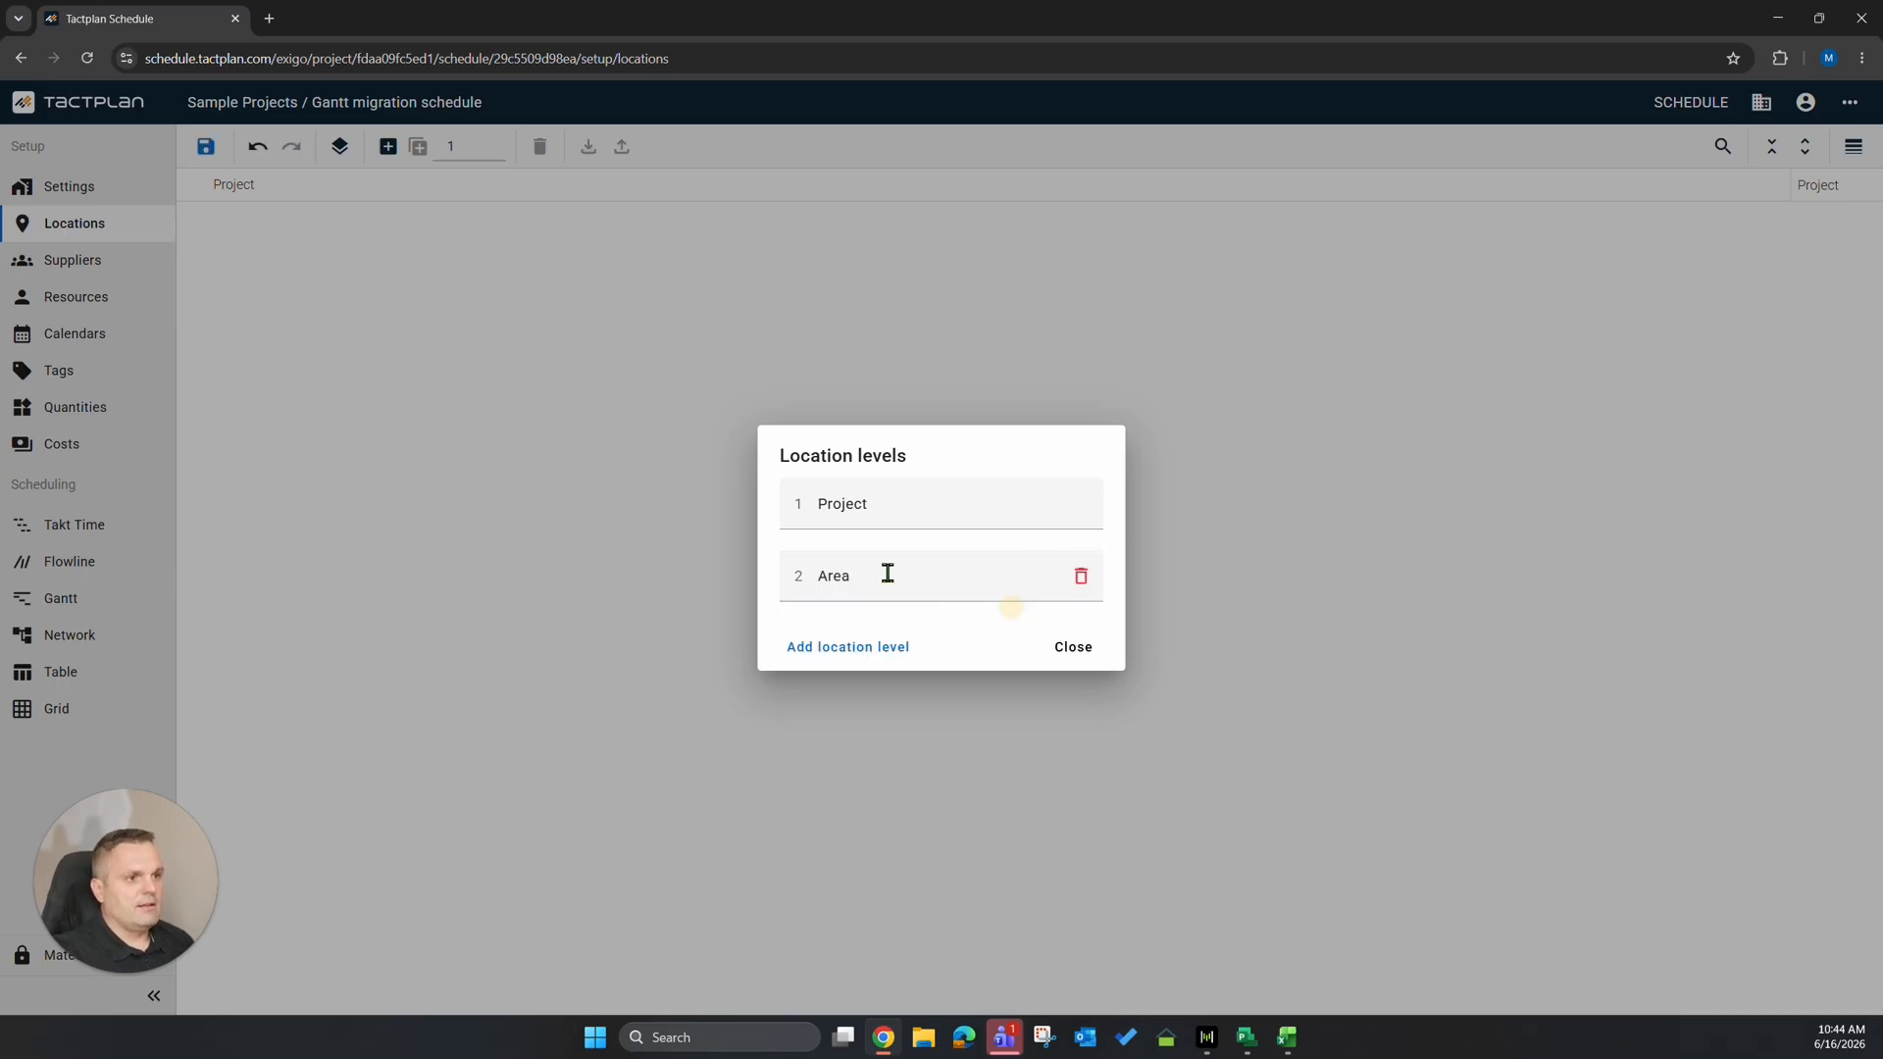
# Add a third location level named Location and close the location levels dialog.
pyautogui.click(849, 652)
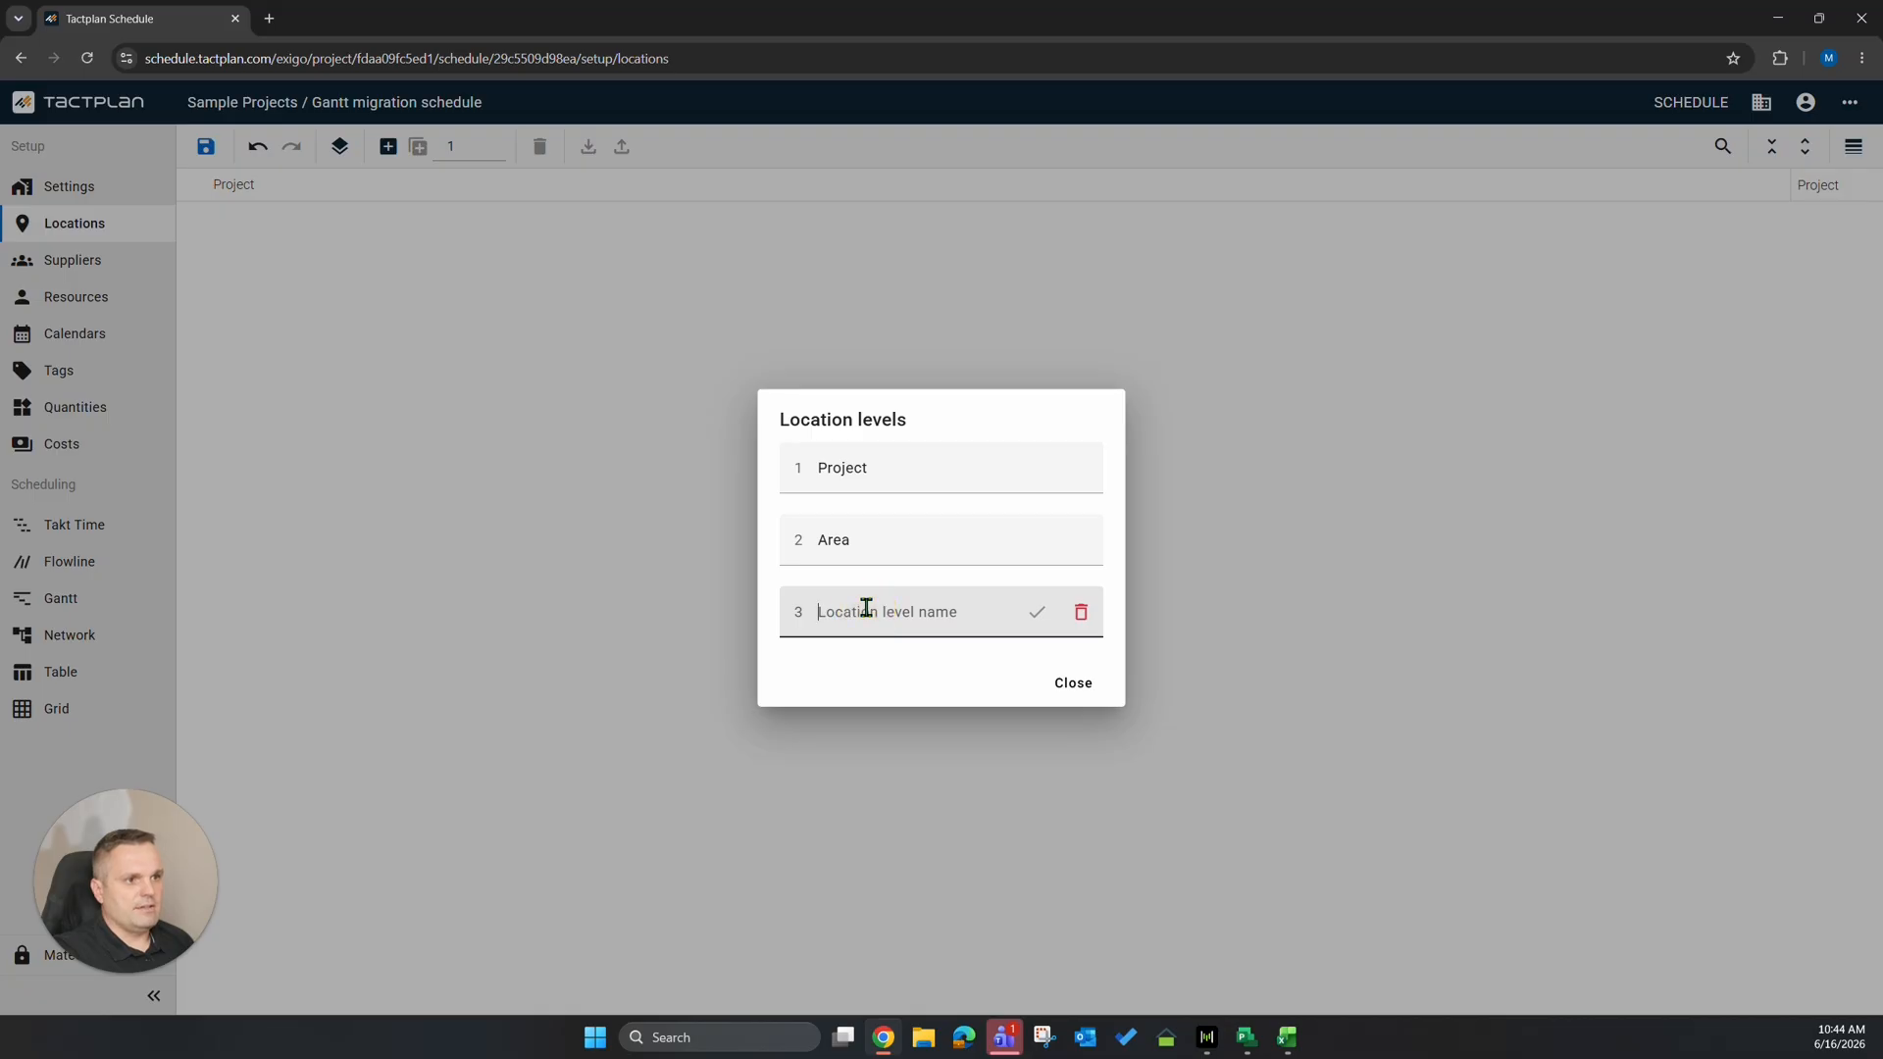
pyautogui.write('Location')
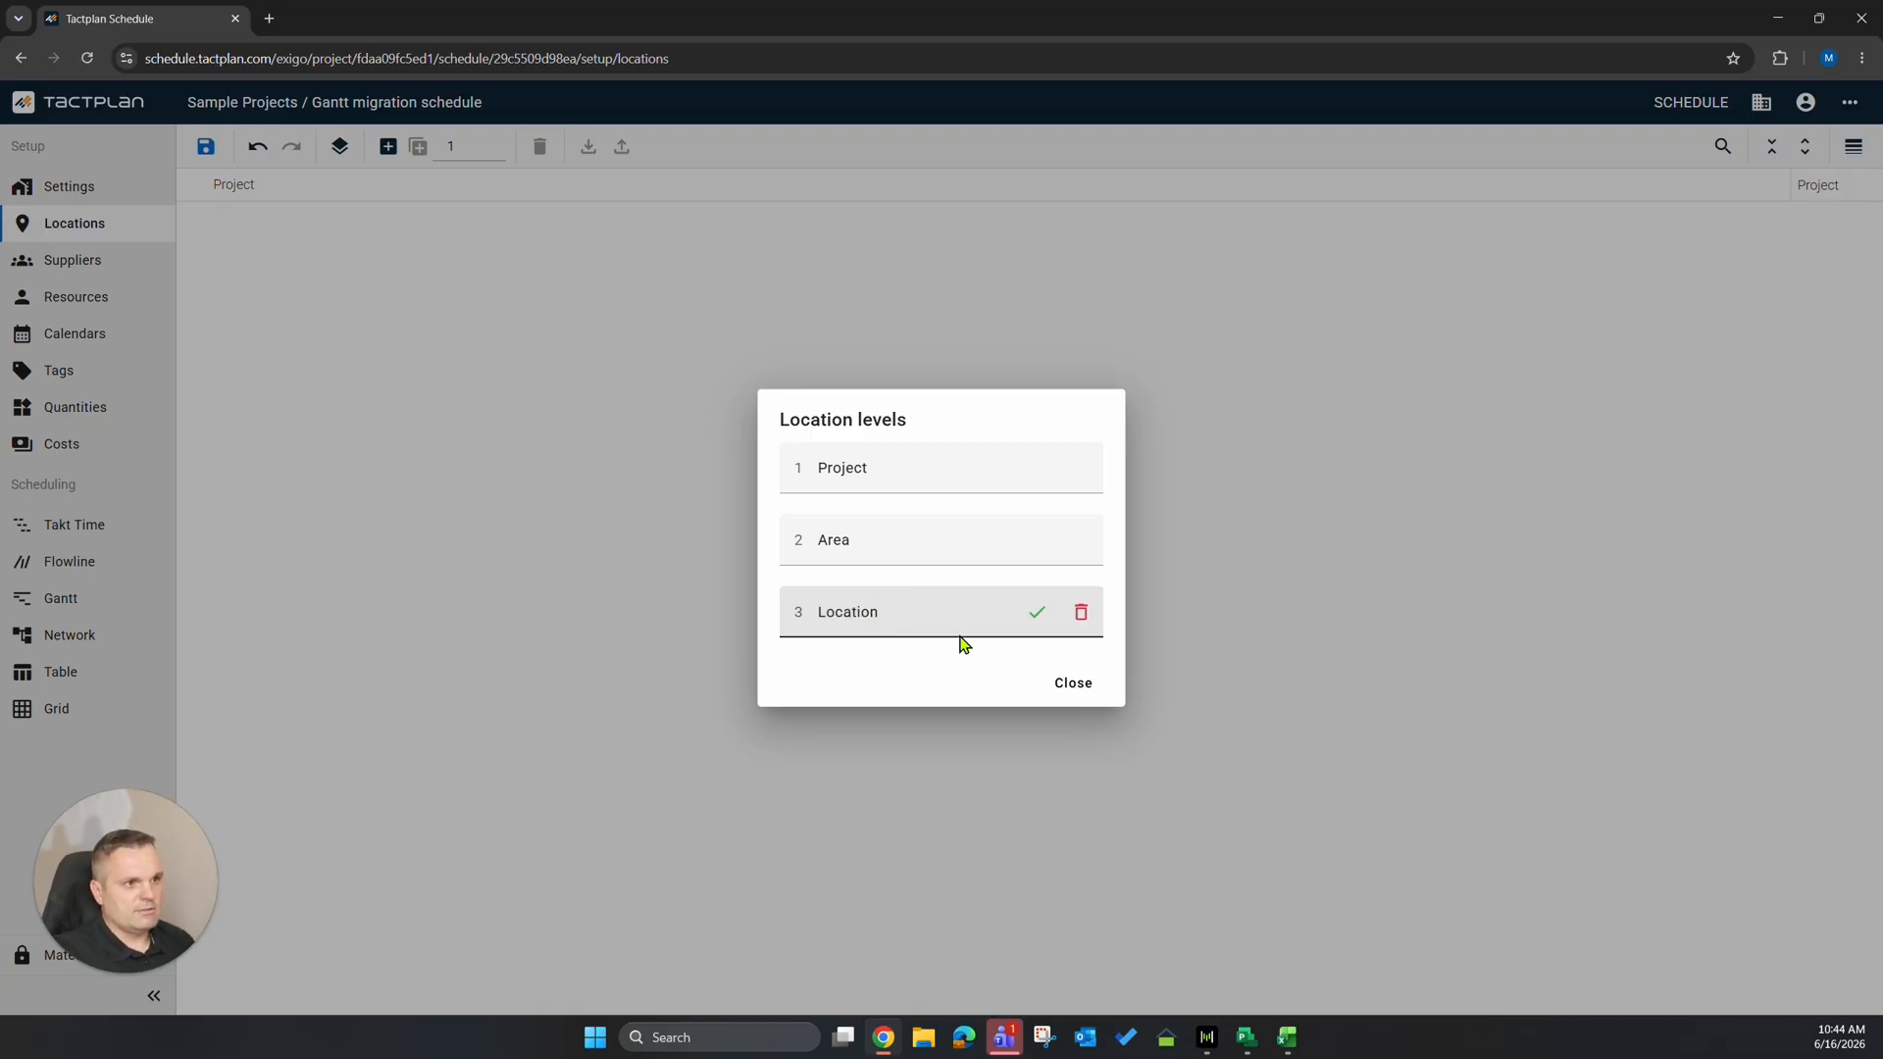
pyautogui.click(1036, 611)
pyautogui.click(1074, 682)
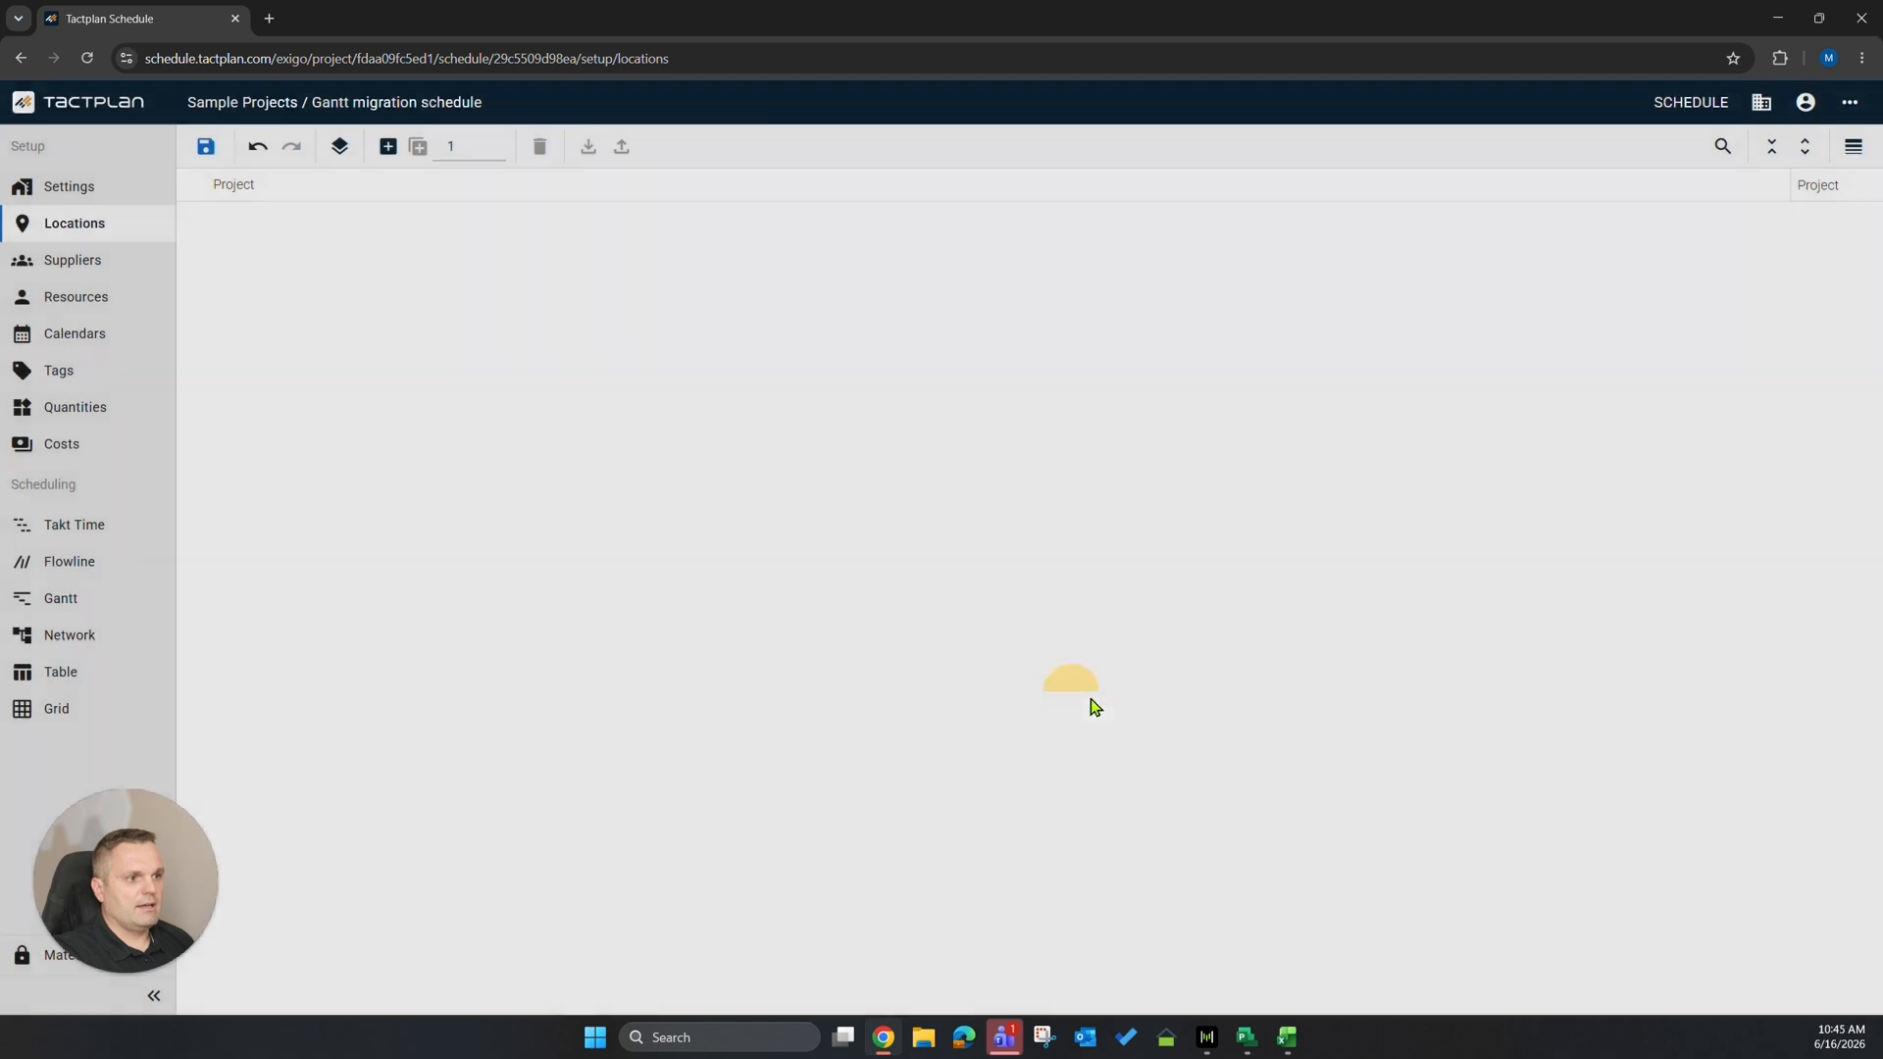
# Add three area-level sub-locations under Project.
pyautogui.click(240, 188)
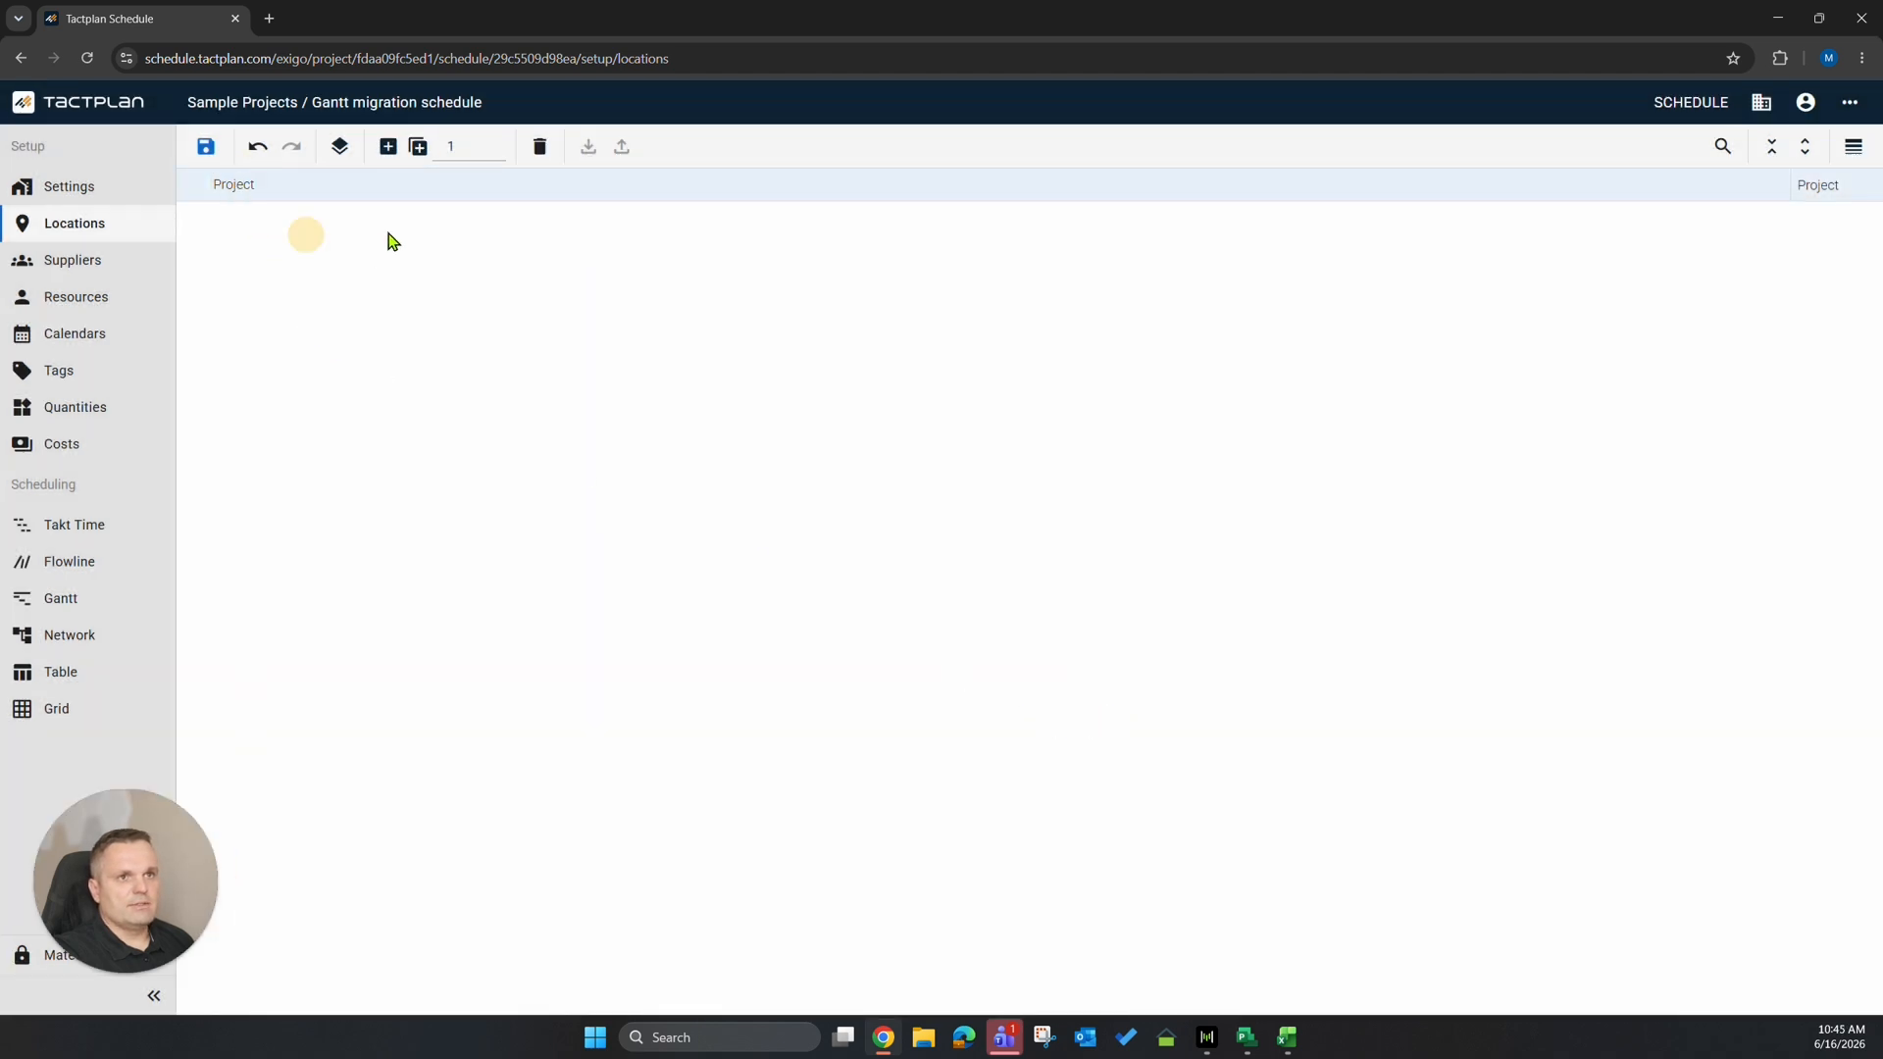
pyautogui.click(419, 149)
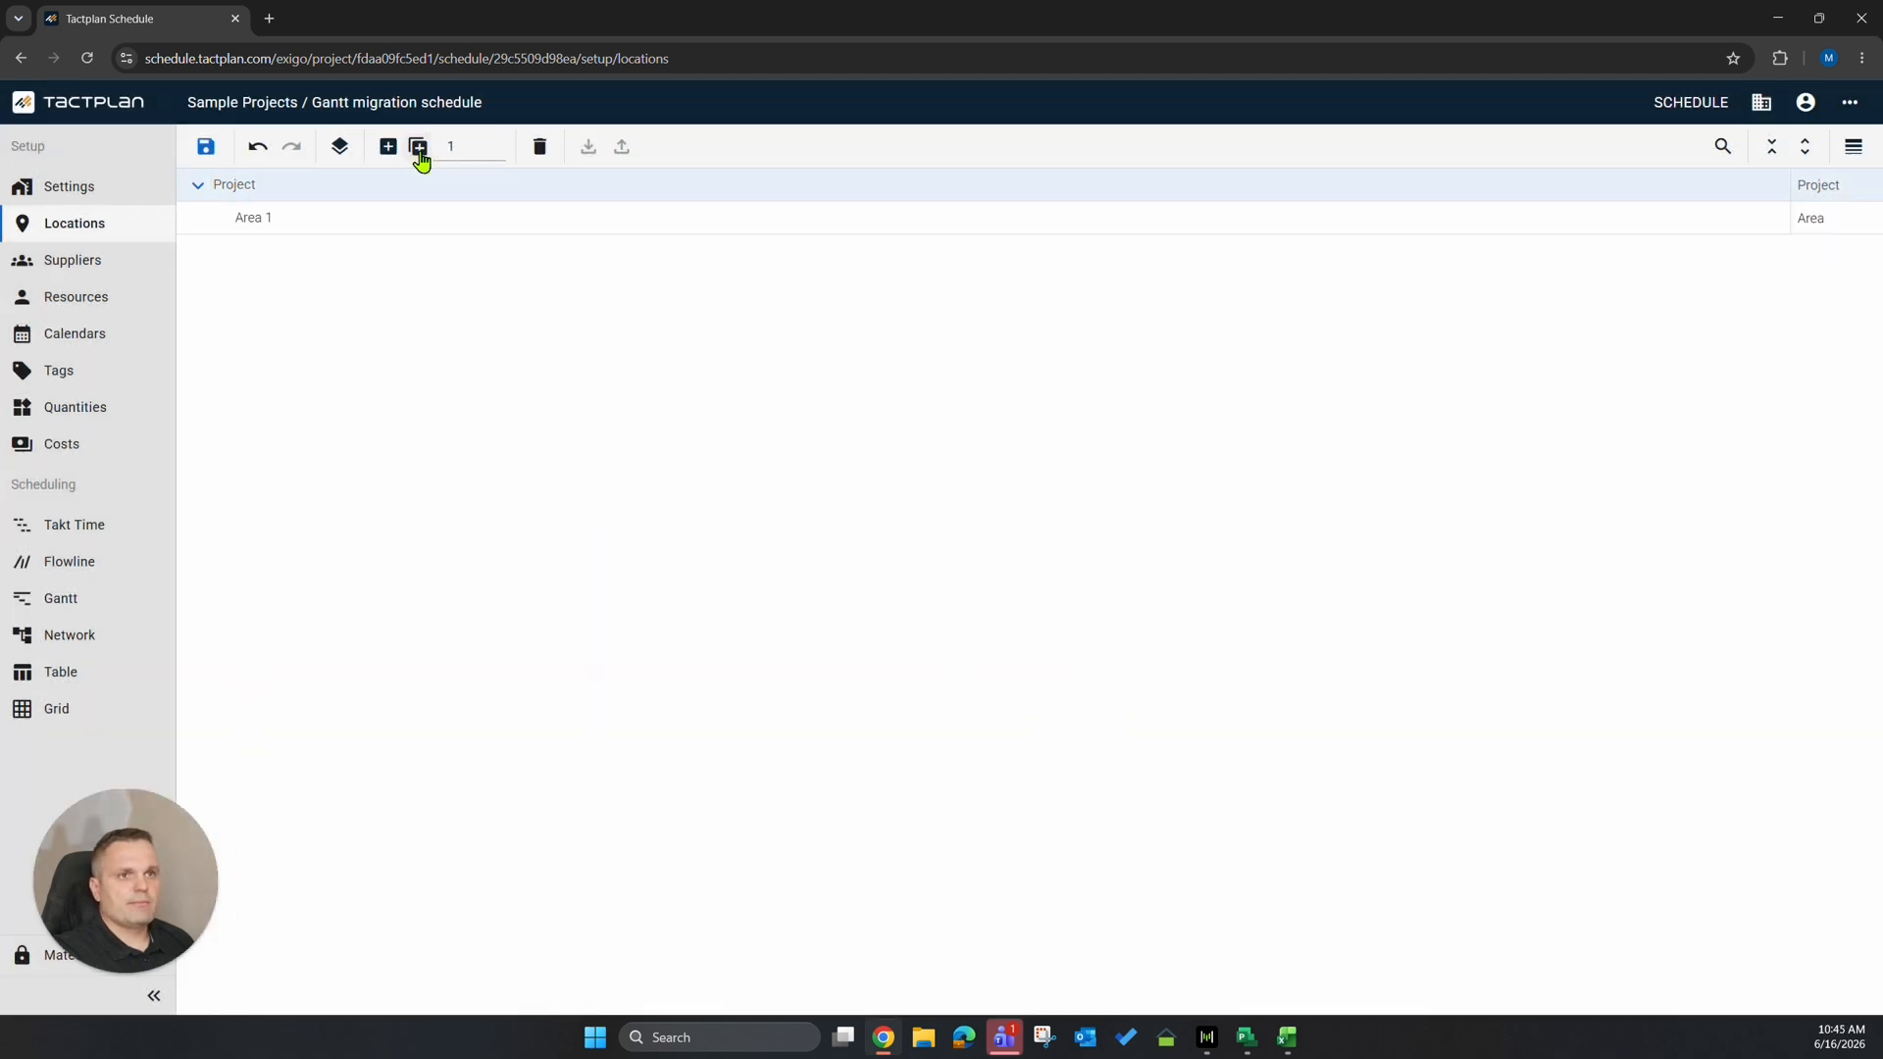
pyautogui.click(419, 149)
pyautogui.click(419, 149)
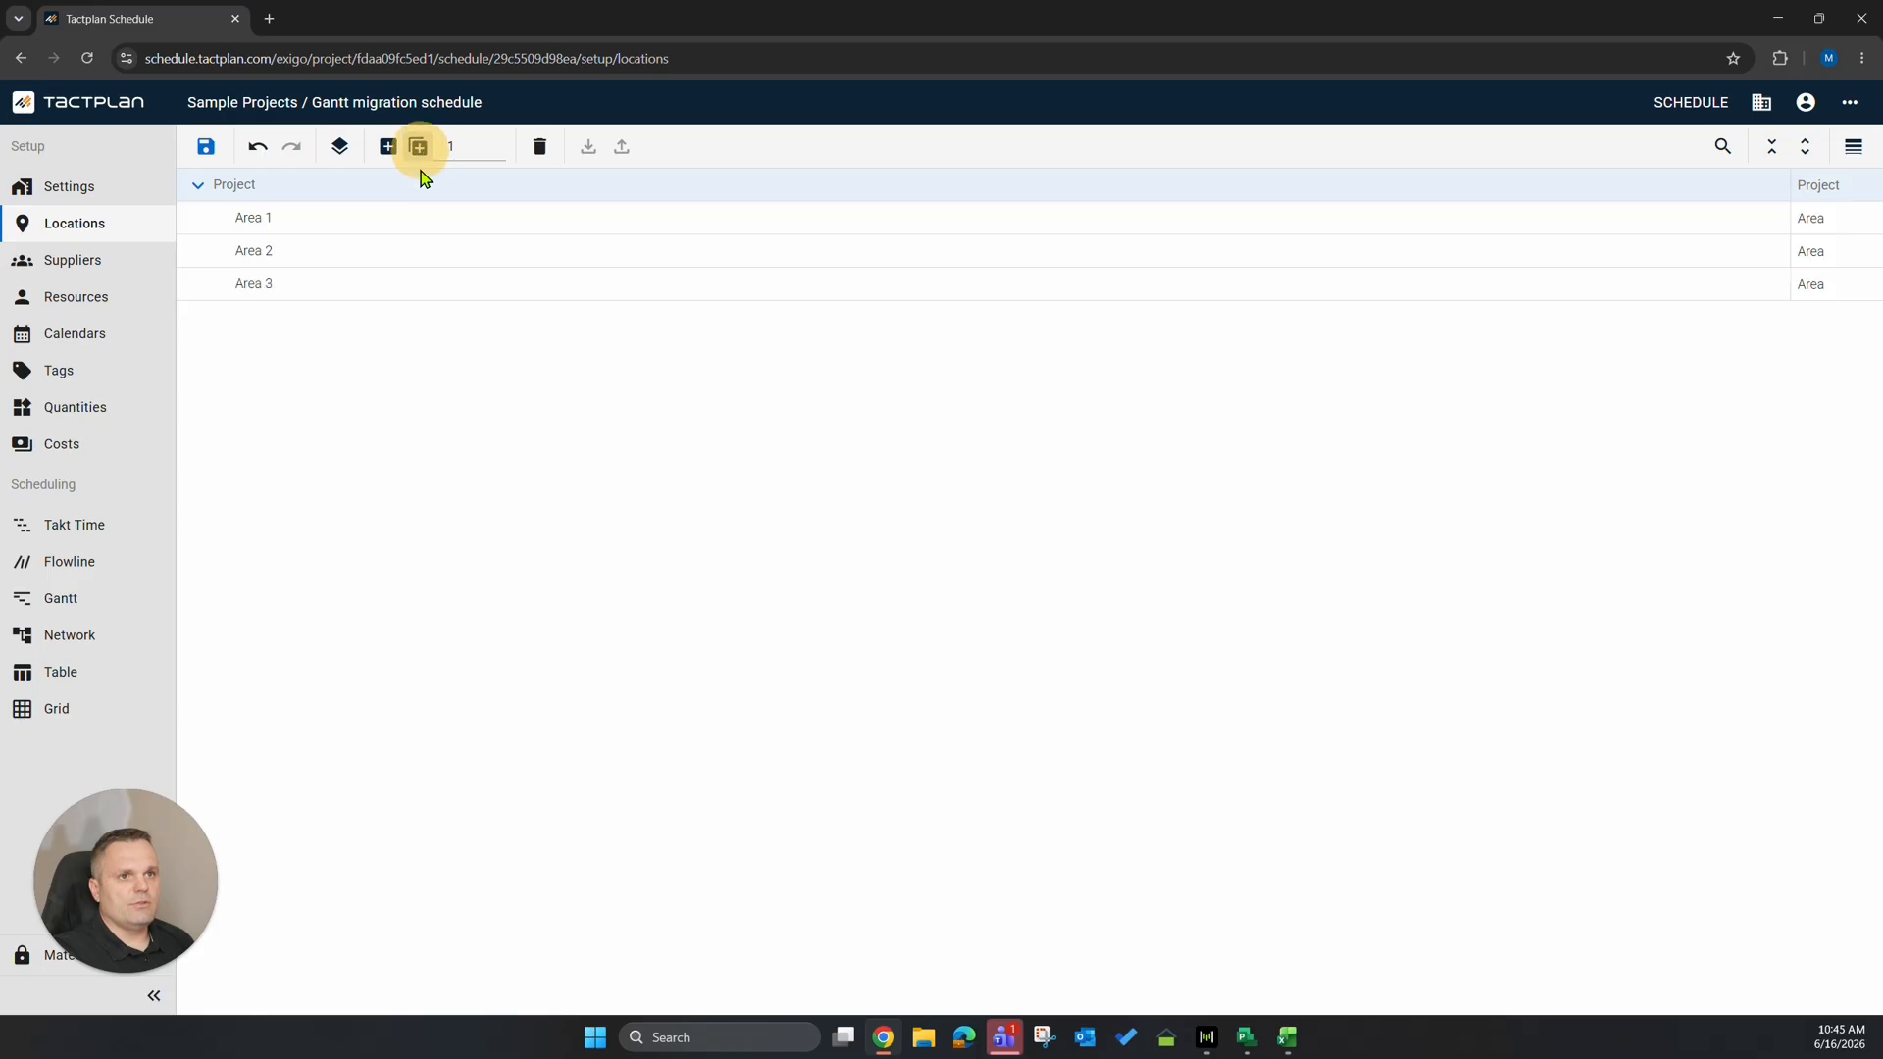
# Rename the three areas as Building, Facade and External areas, and save the locations.
pyautogui.doubleClick(271, 221)
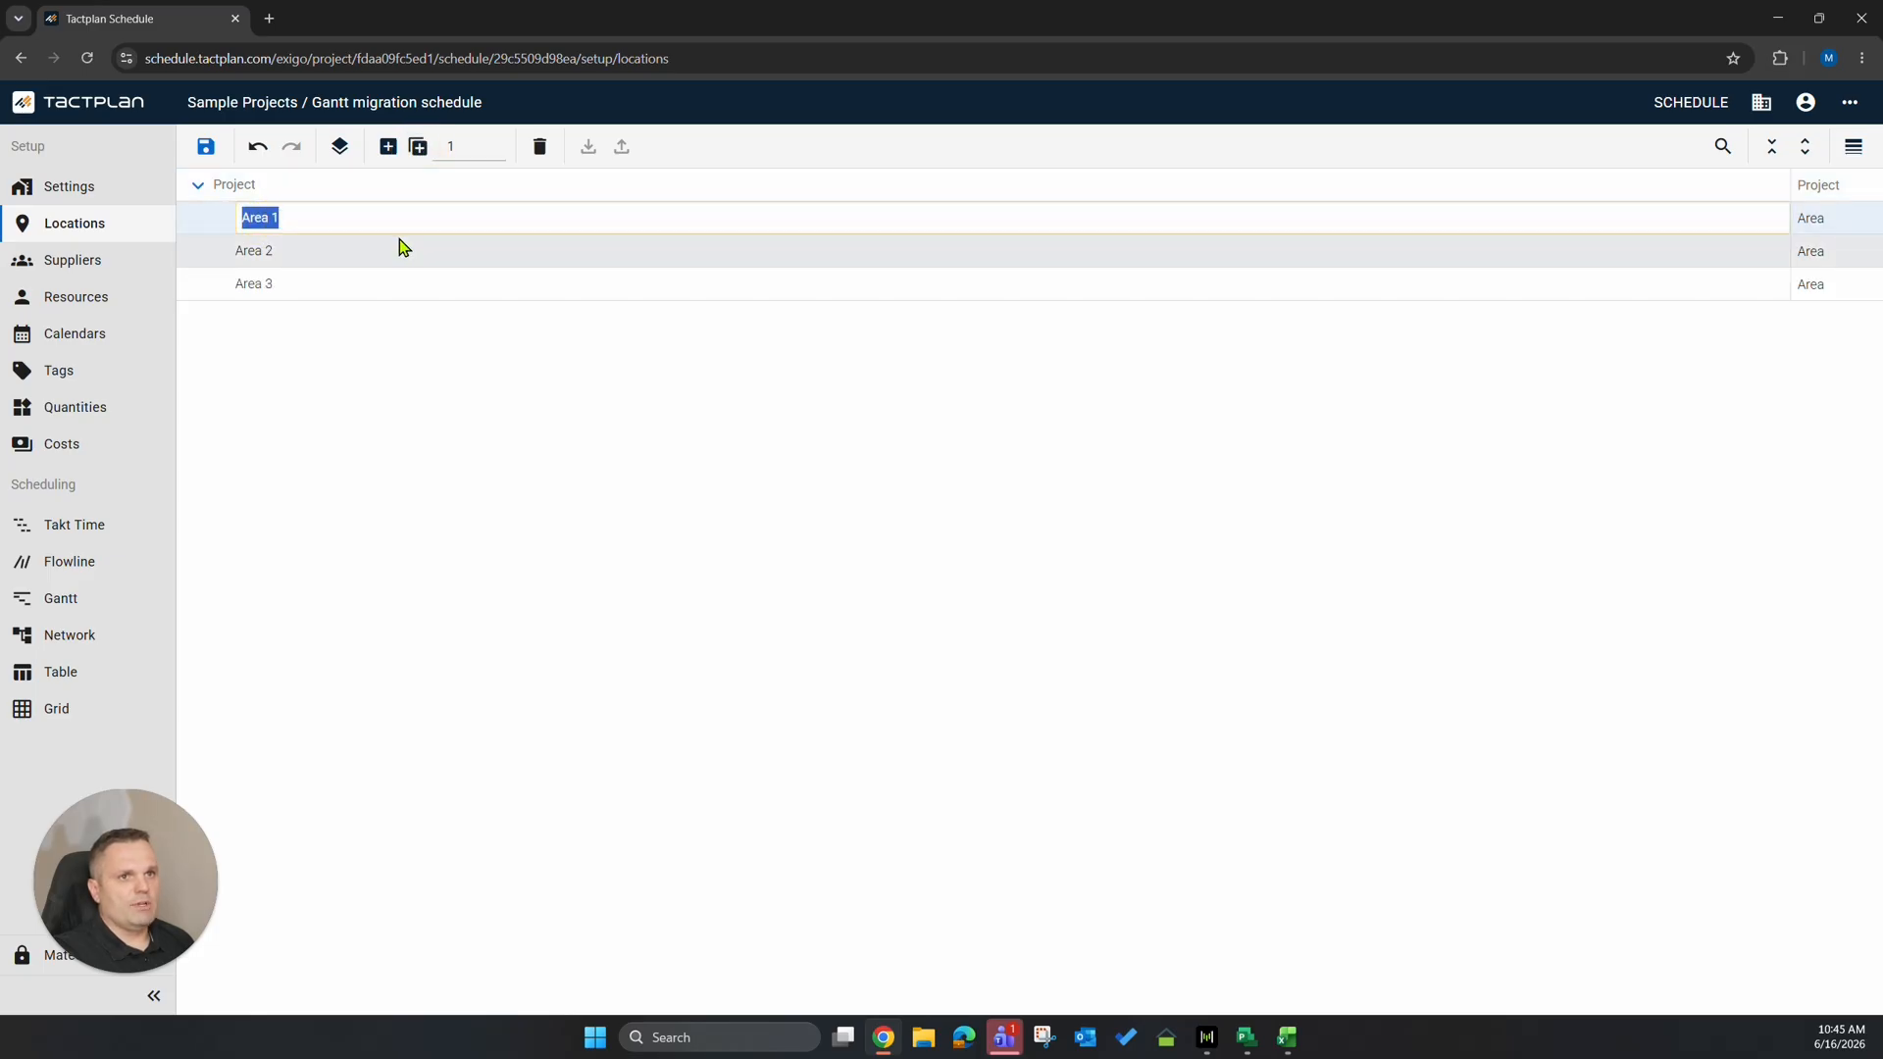
pyautogui.write('Building')
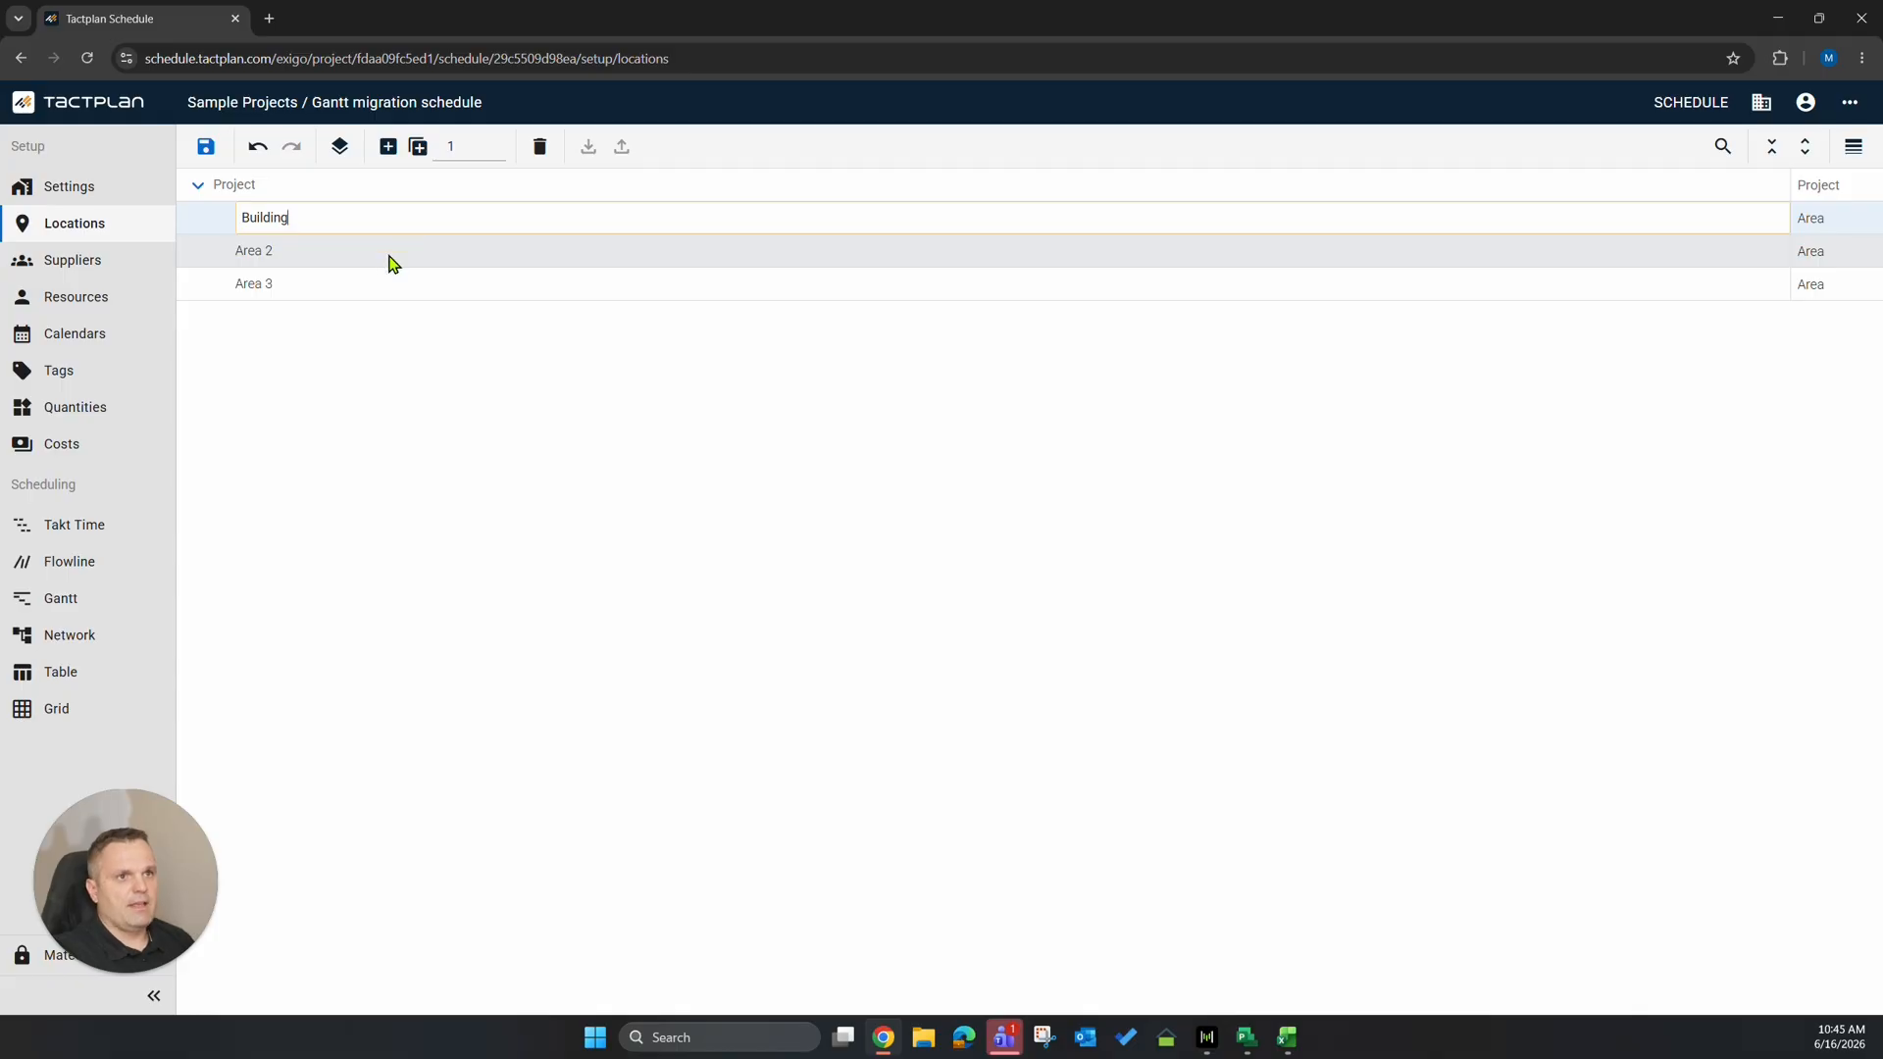
pyautogui.doubleClick(389, 253)
pyautogui.write('Facade')
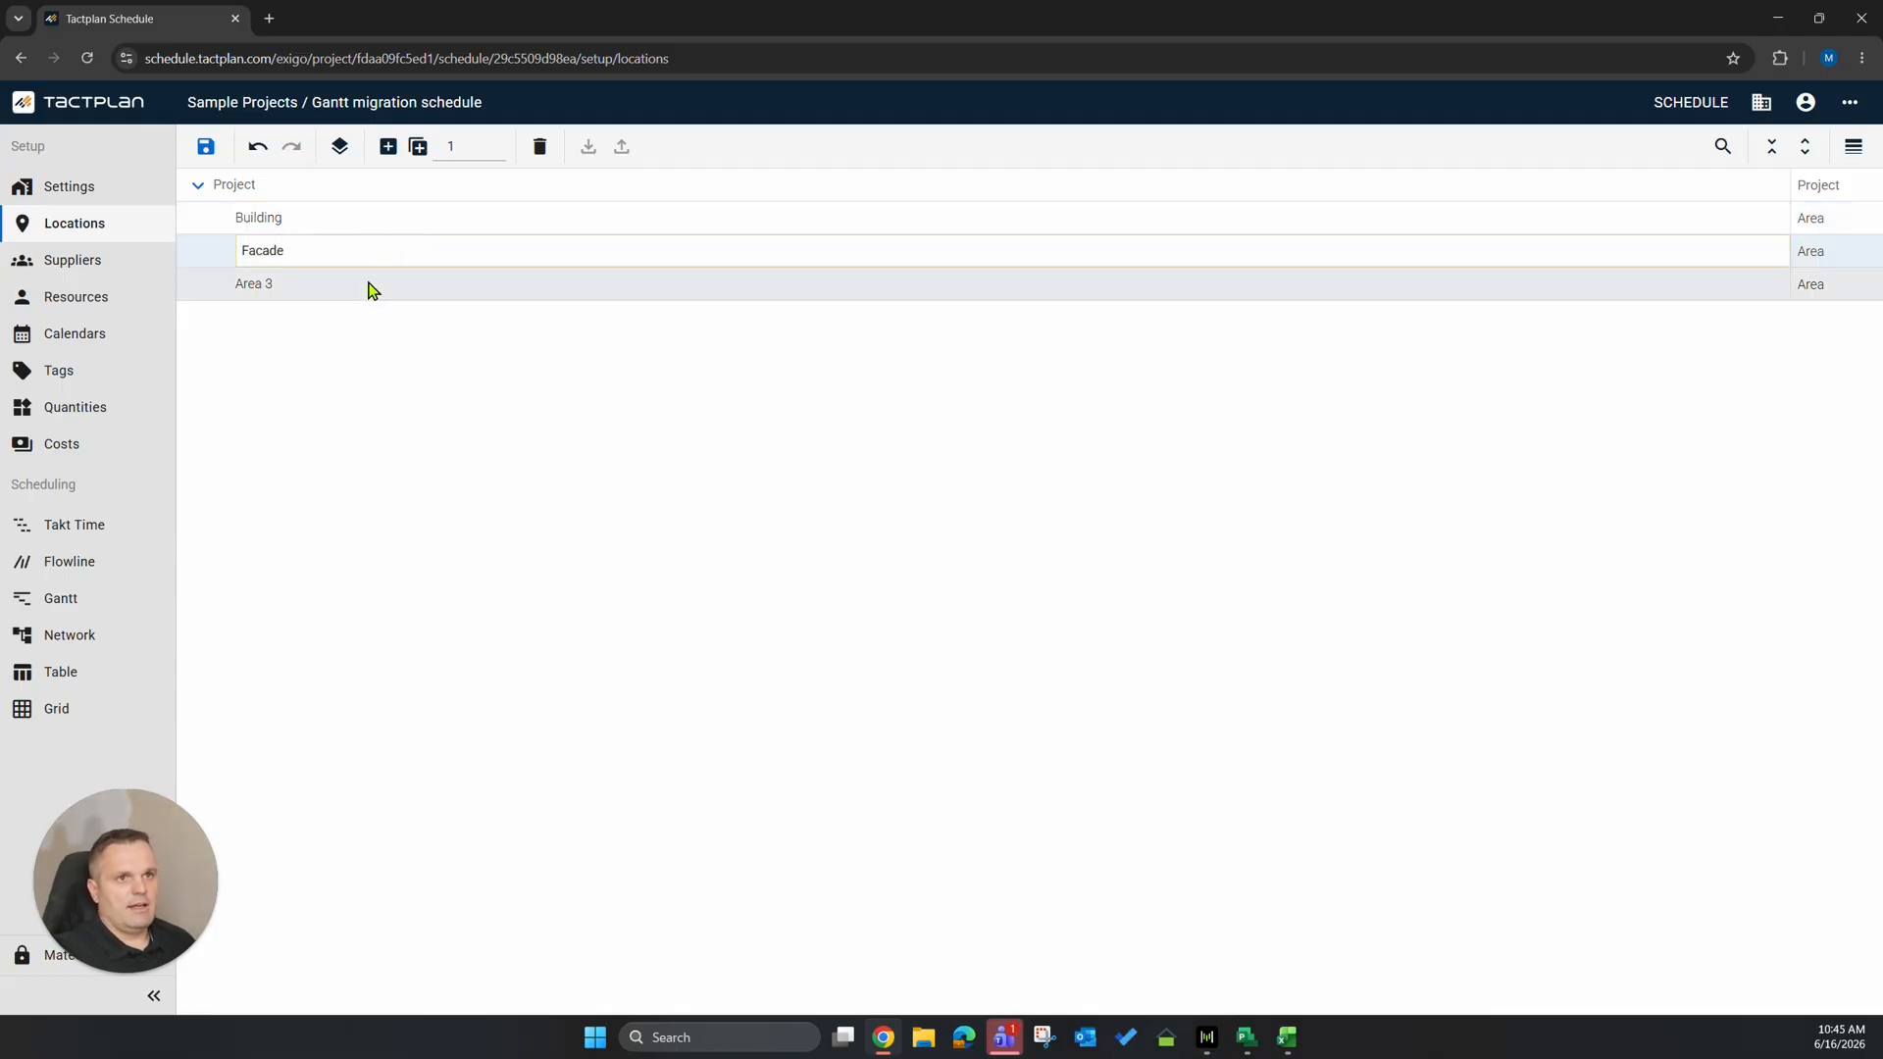
pyautogui.doubleClick(356, 284)
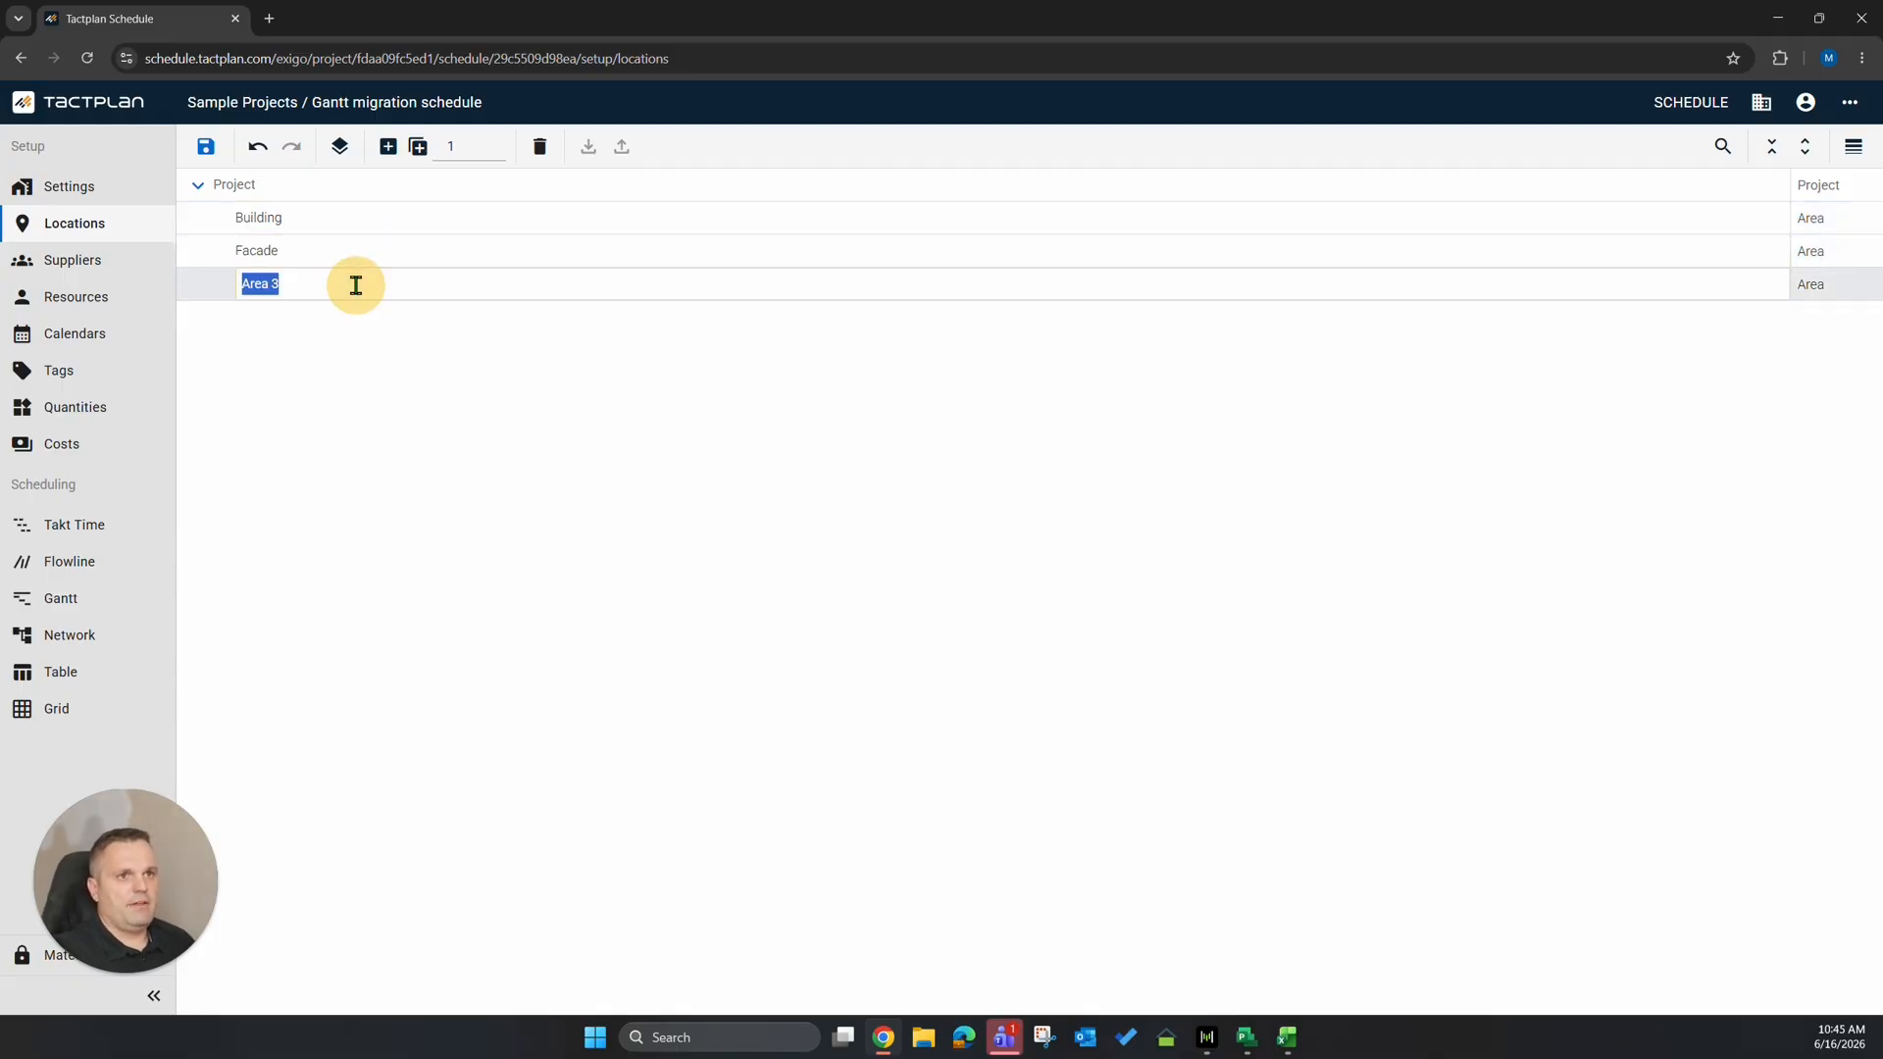
pyautogui.write('External a')
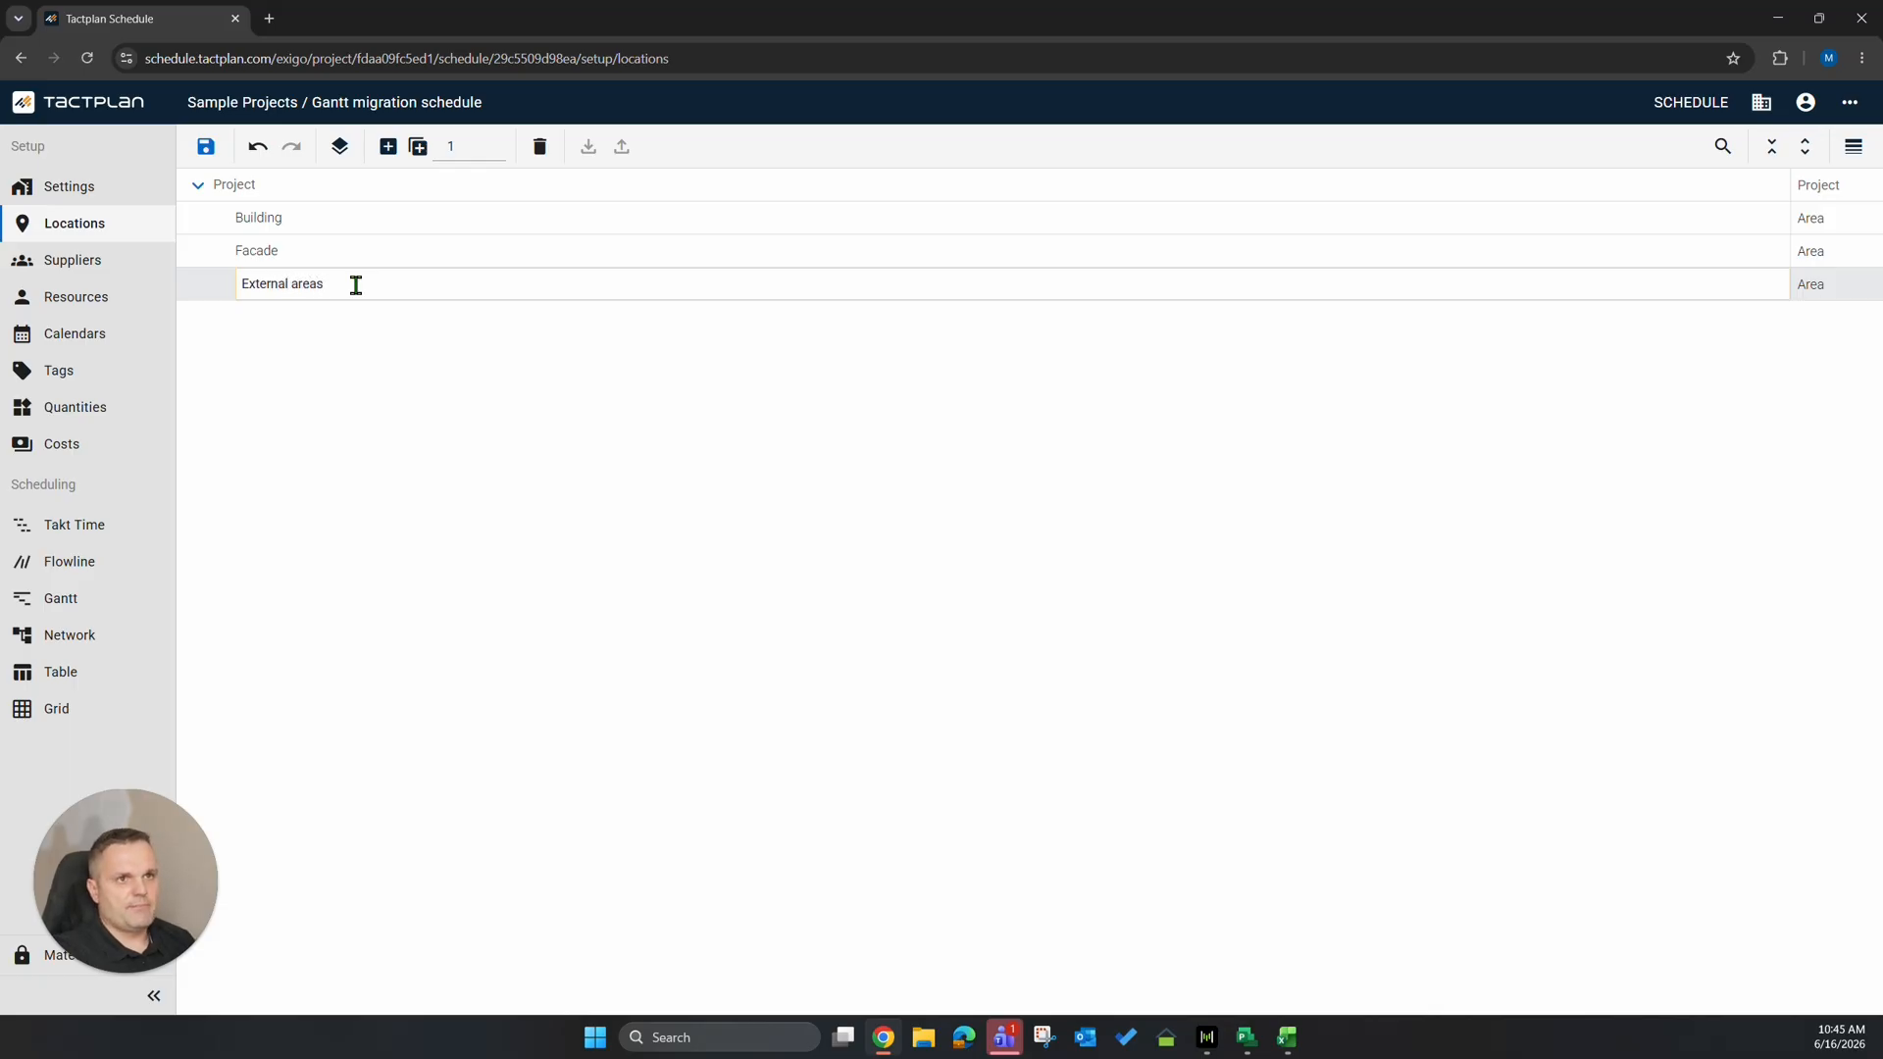
pyautogui.click(371, 348)
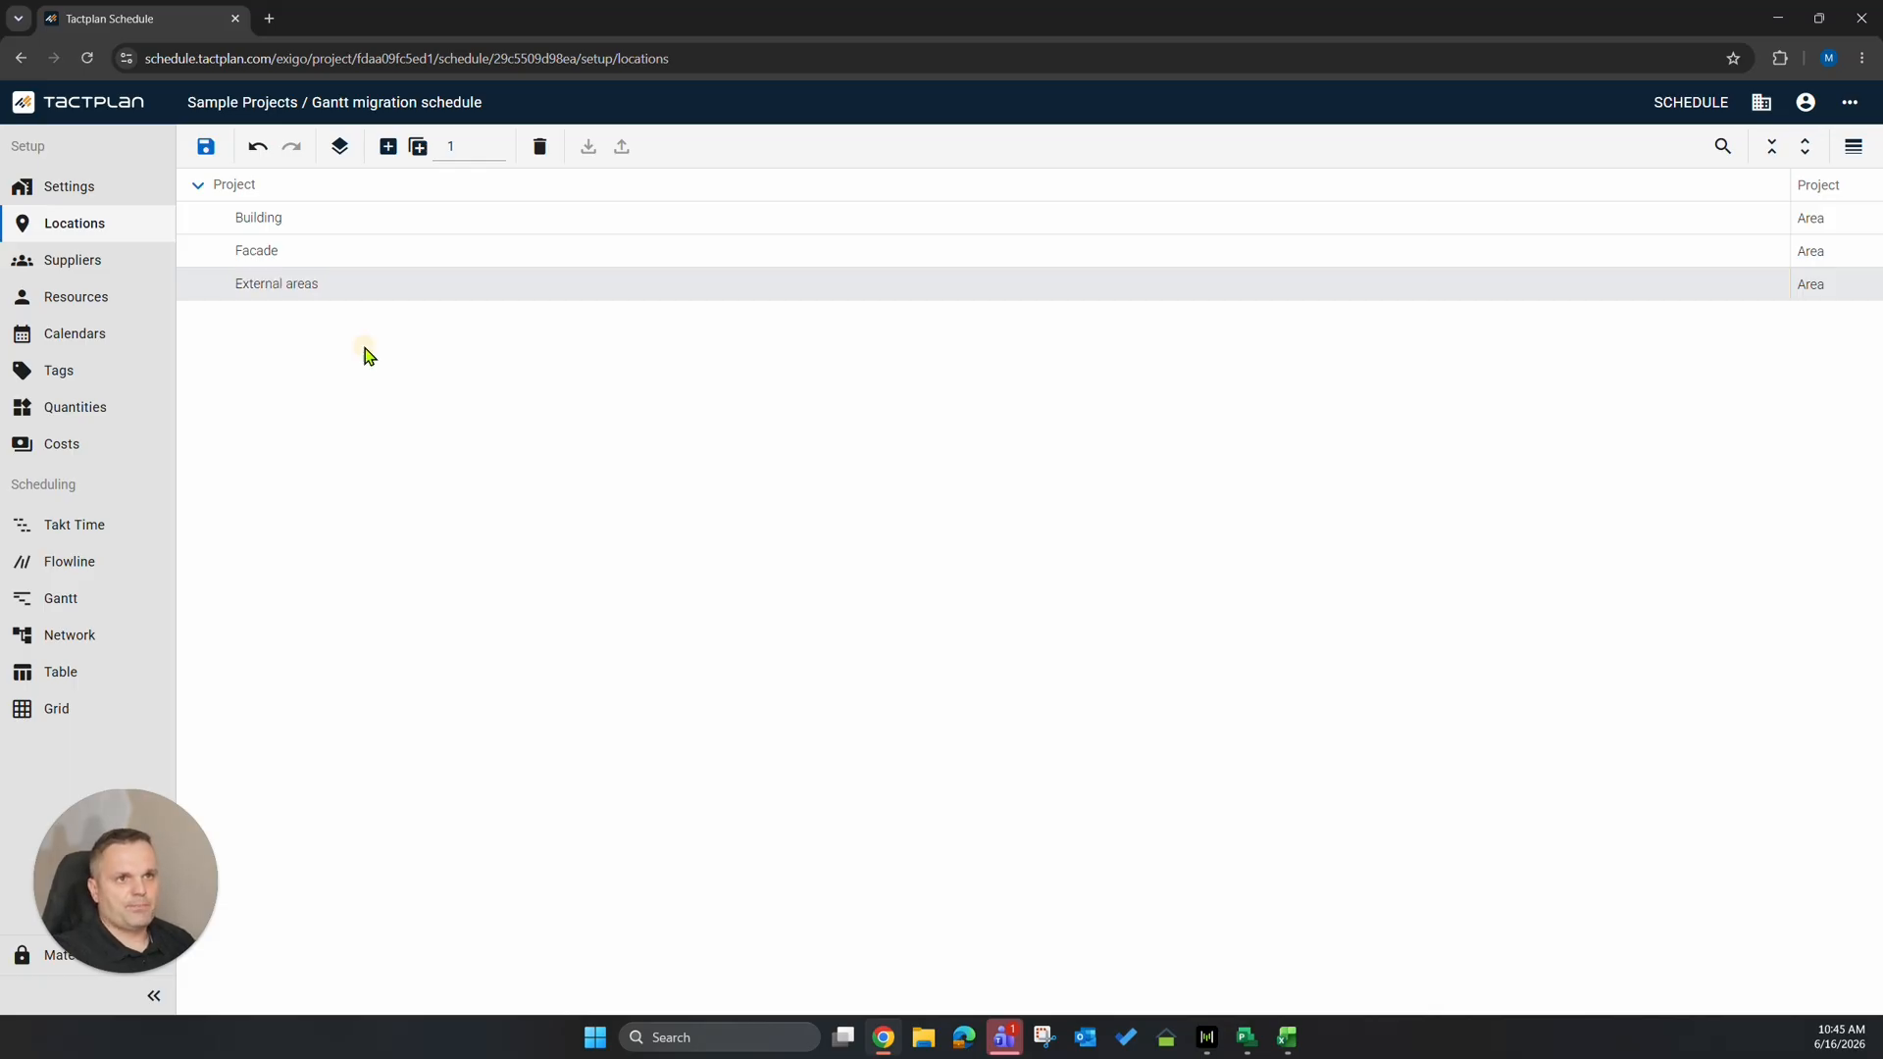
pyautogui.click(206, 146)
# Add three sub-locations under the Building area.
pyautogui.click(292, 220)
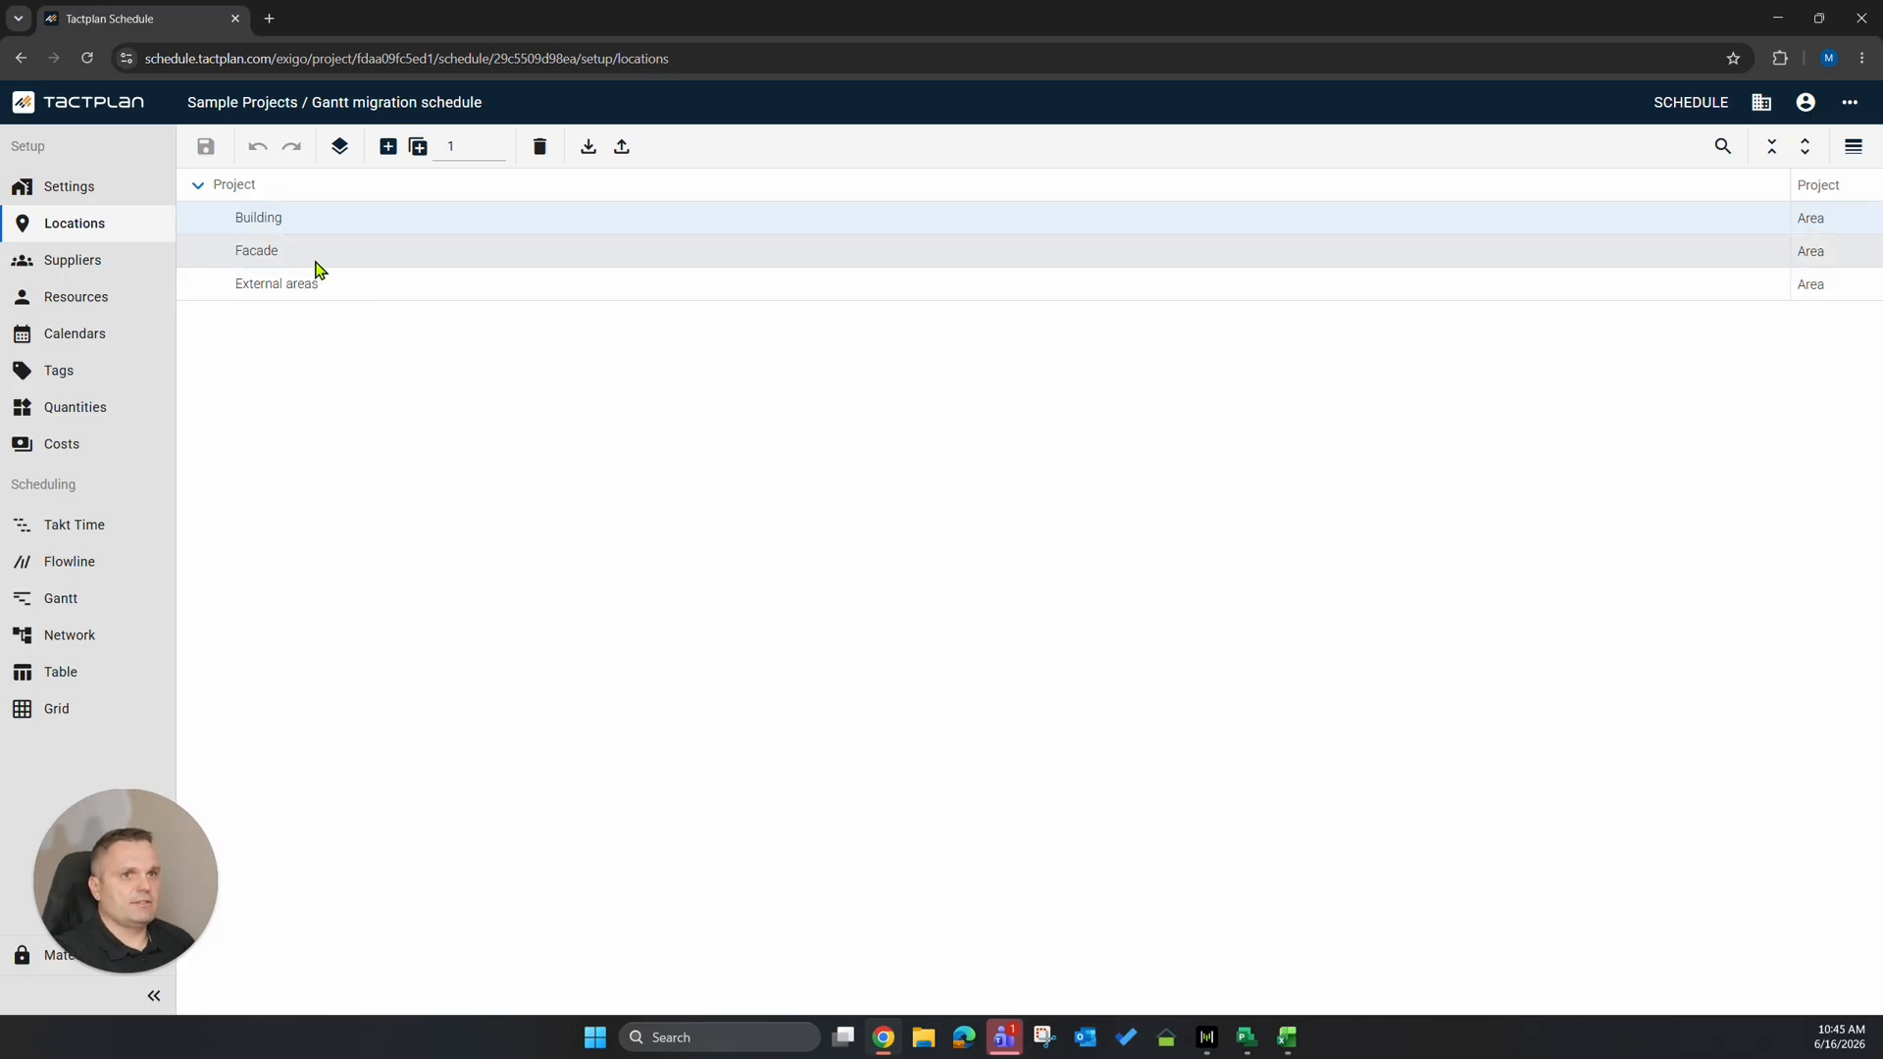
pyautogui.click(418, 152)
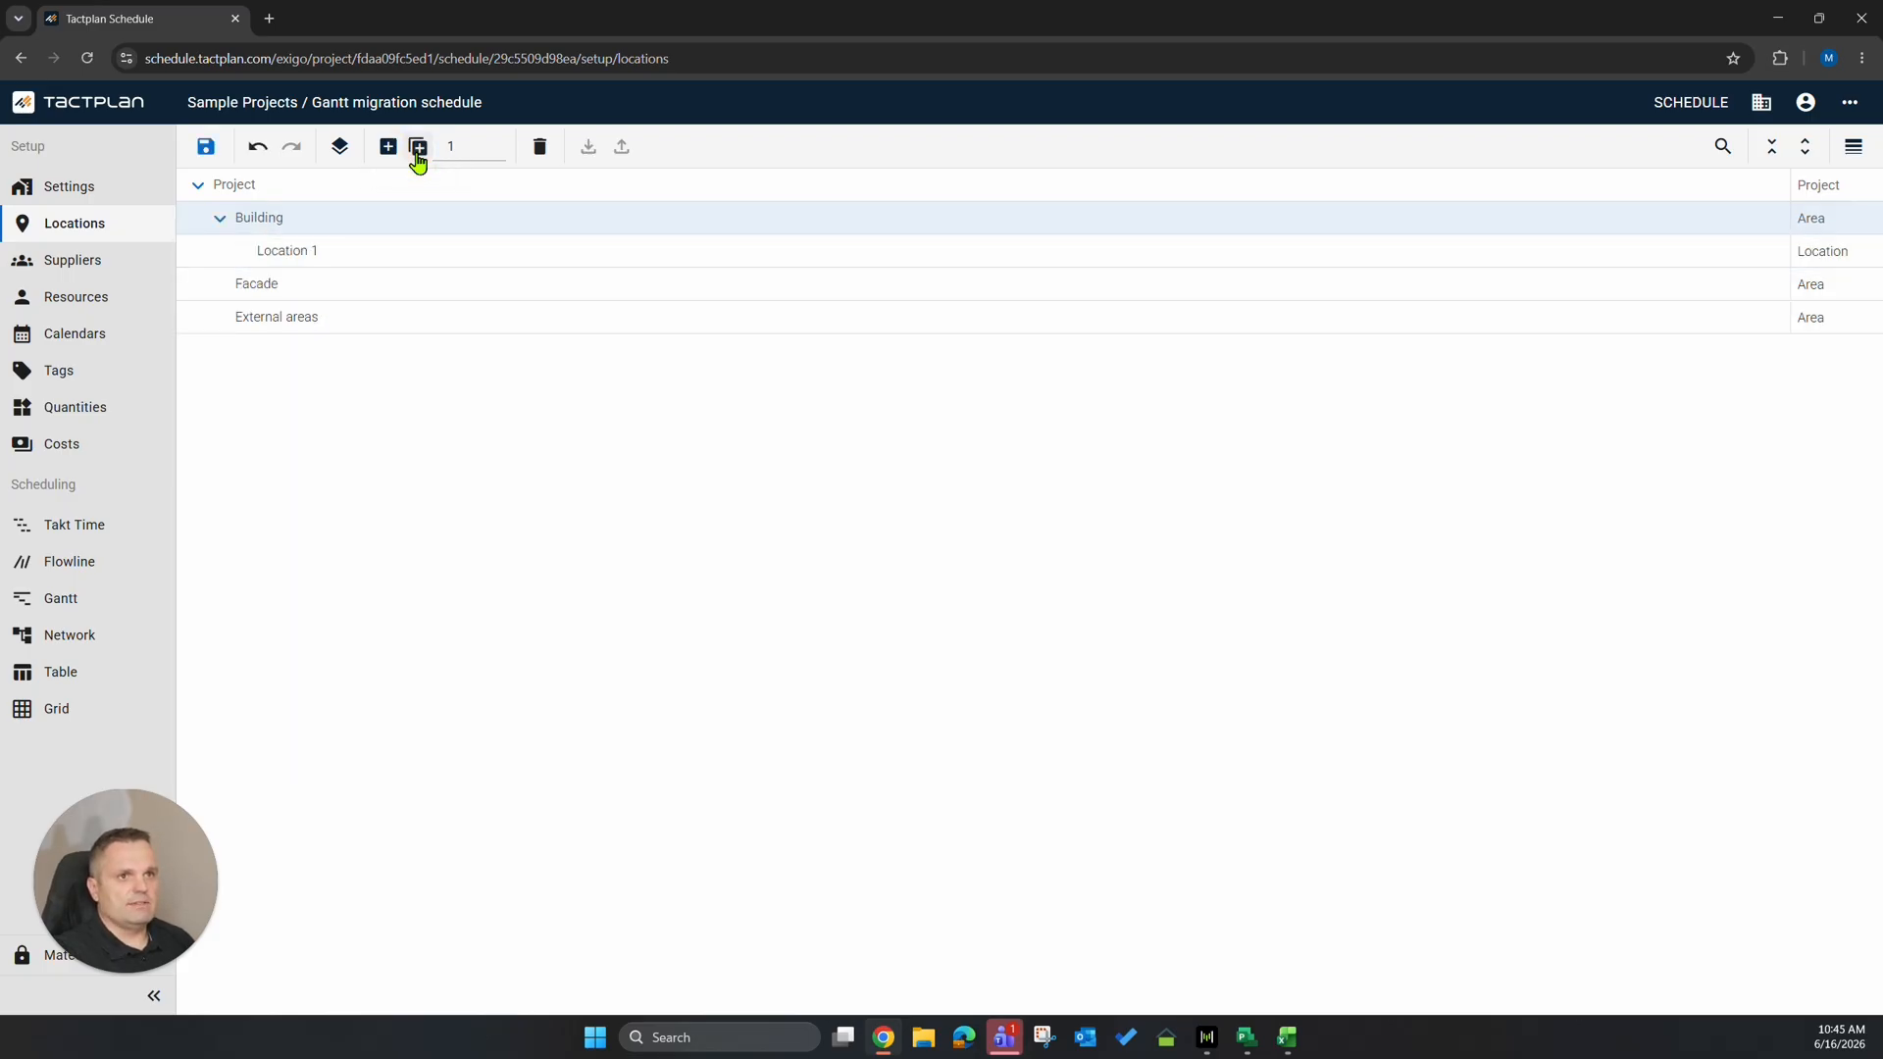
pyautogui.click(417, 152)
pyautogui.click(418, 152)
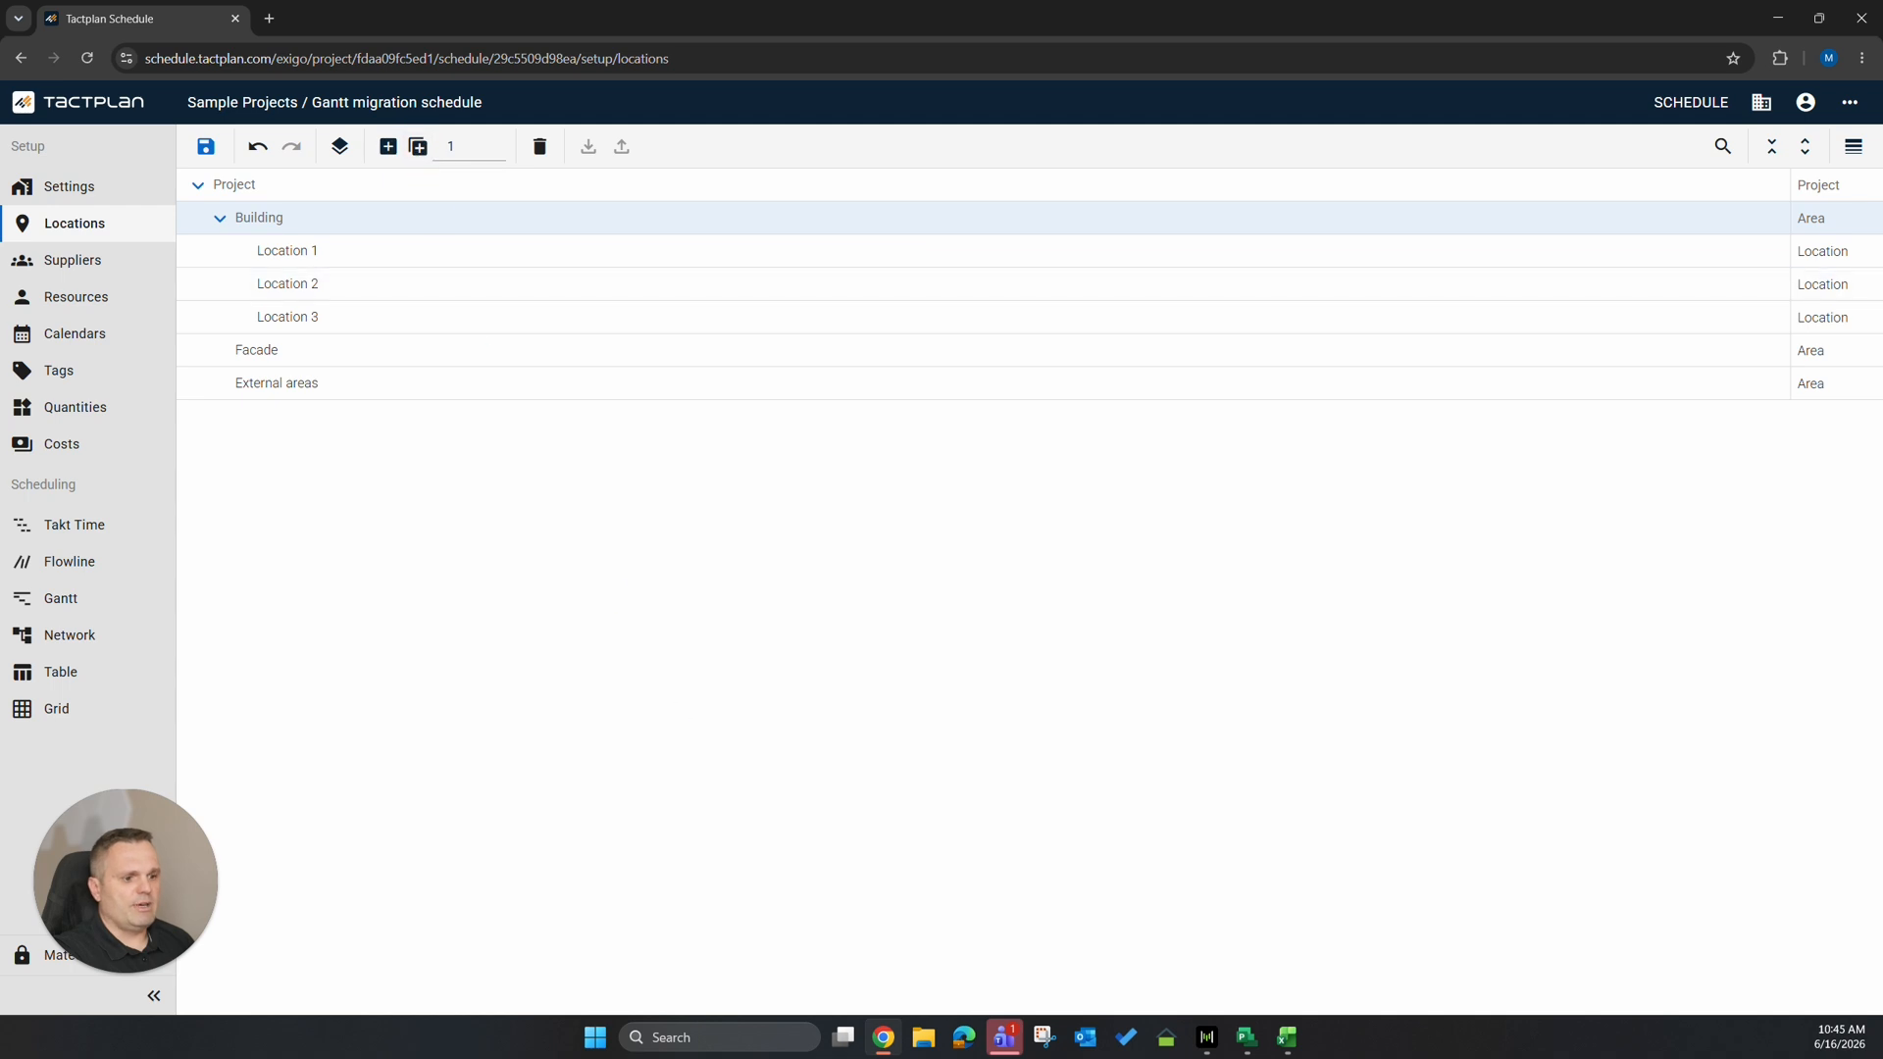
# Check the floors in Microsoft Project's final inspection tasks, and back in Tactplan add six more sub-locations under Building.
pyautogui.hotkey('alt', 'Tab')
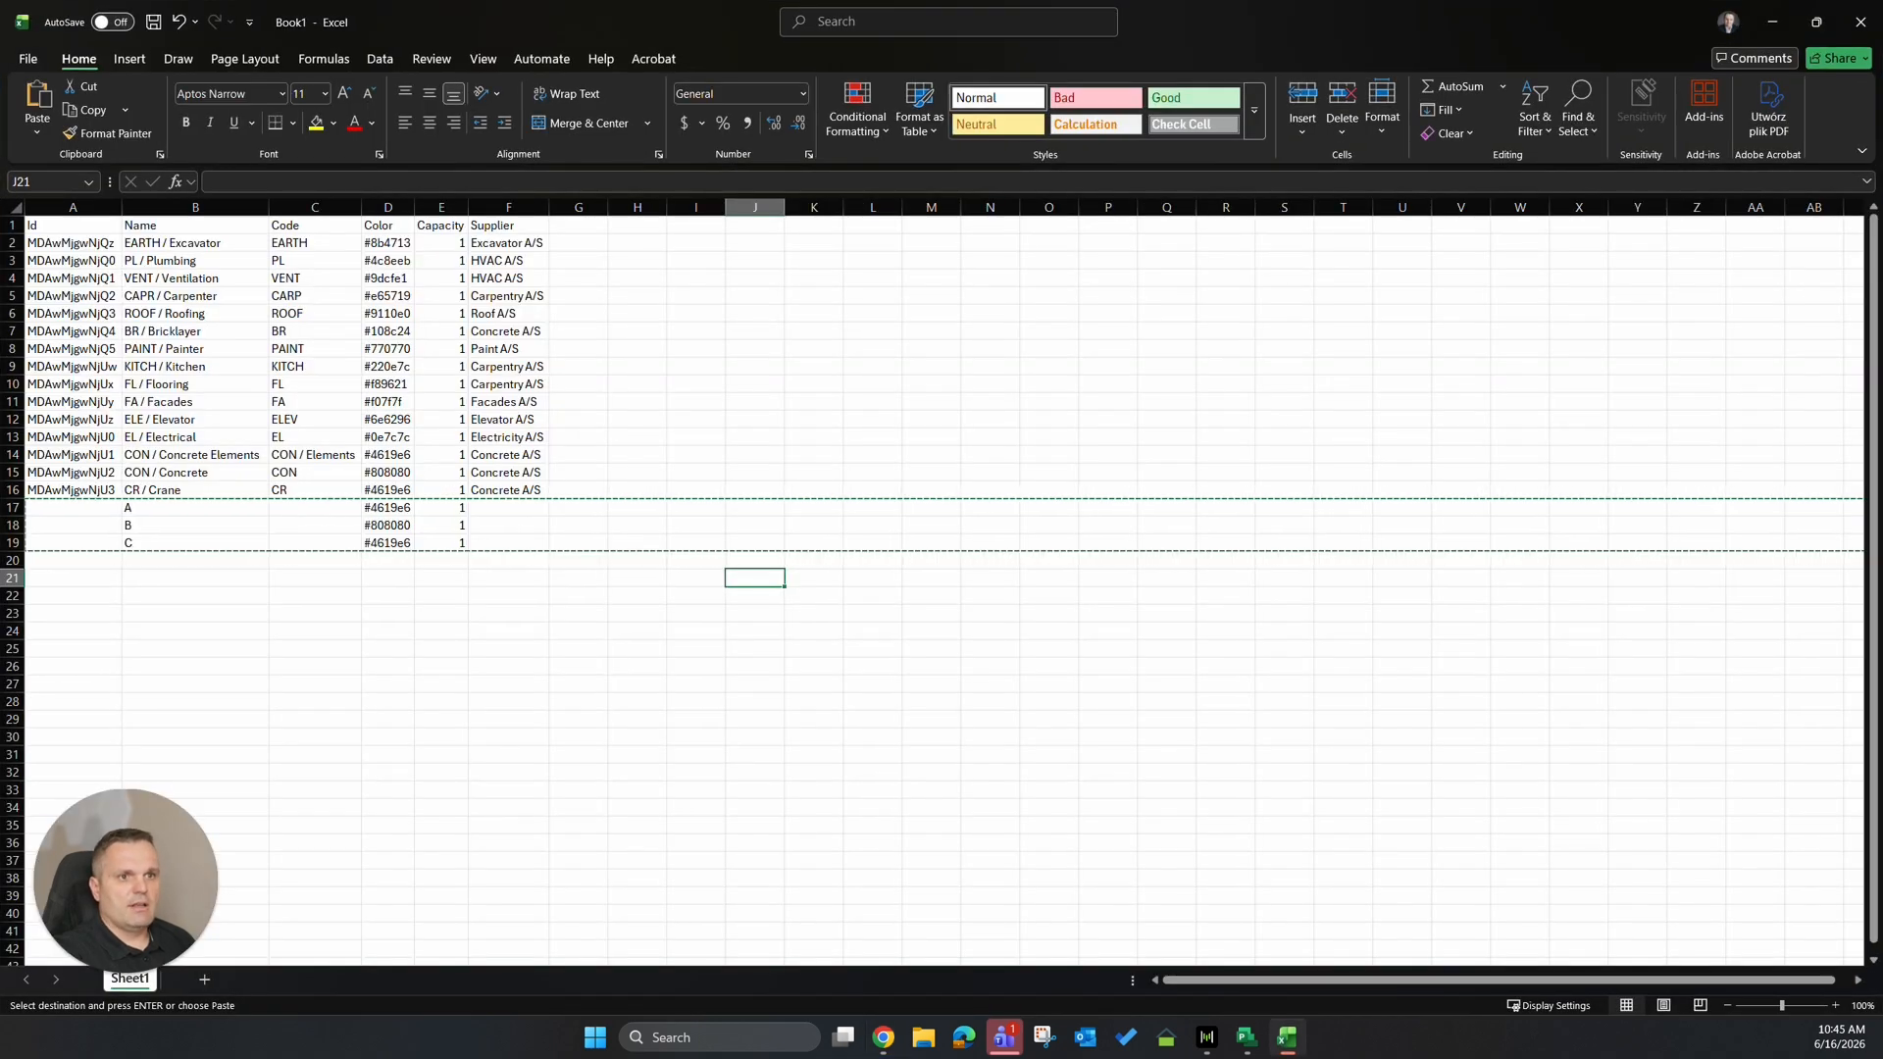
pyautogui.hotkey('alt', 'Tab')
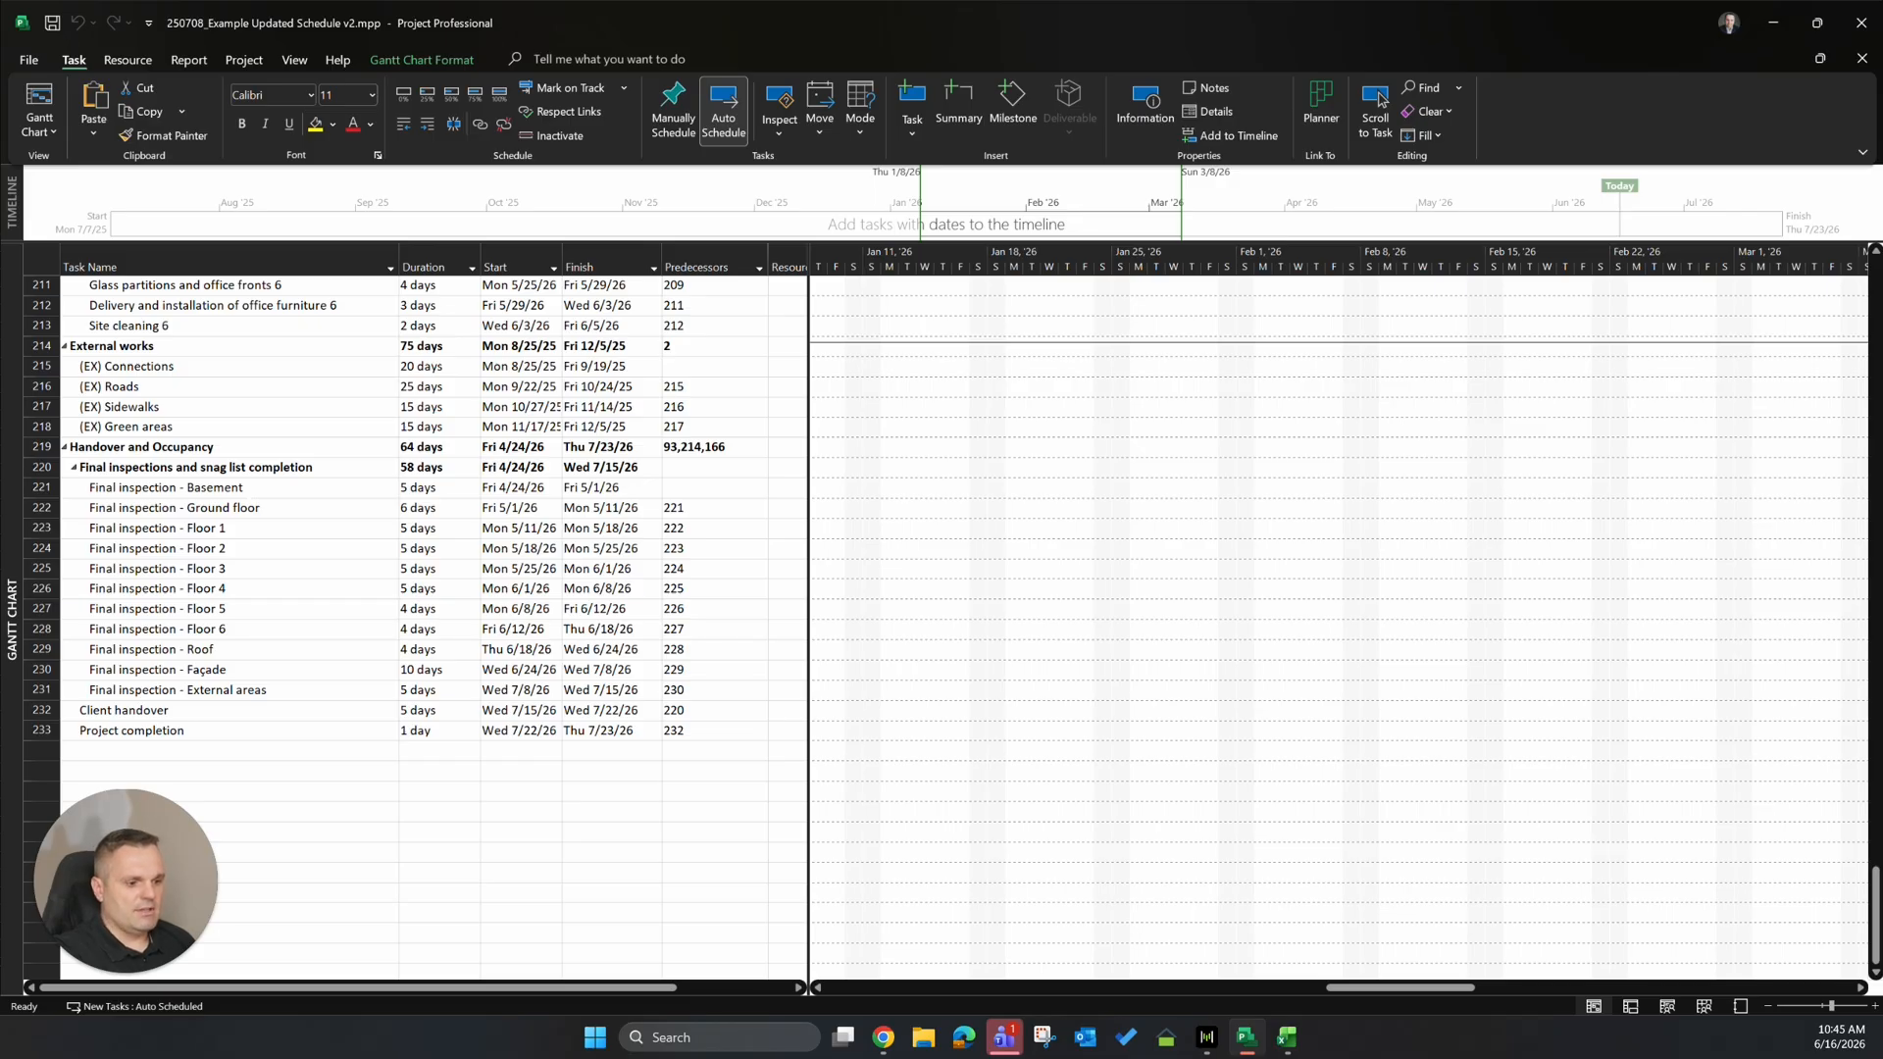
pyautogui.hotkey('alt', 'Tab')
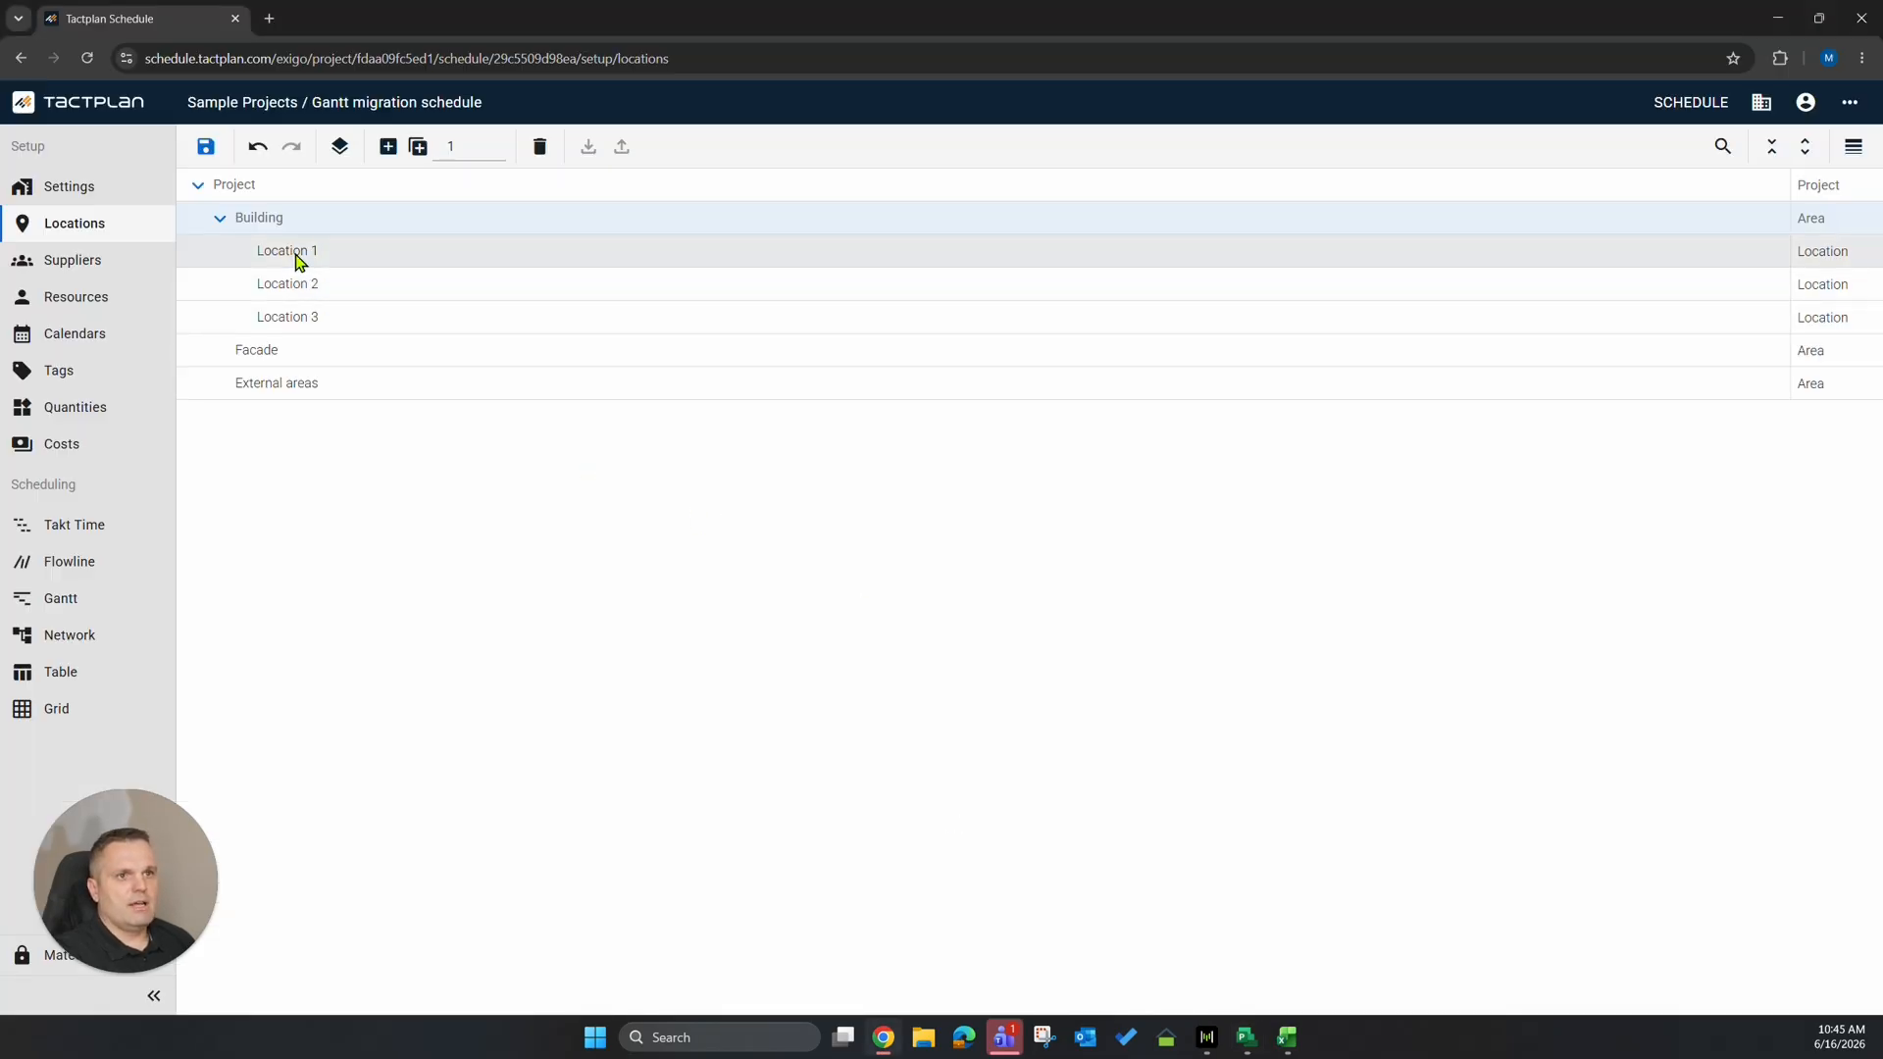
pyautogui.click(334, 224)
pyautogui.click(418, 150)
pyautogui.click(419, 149)
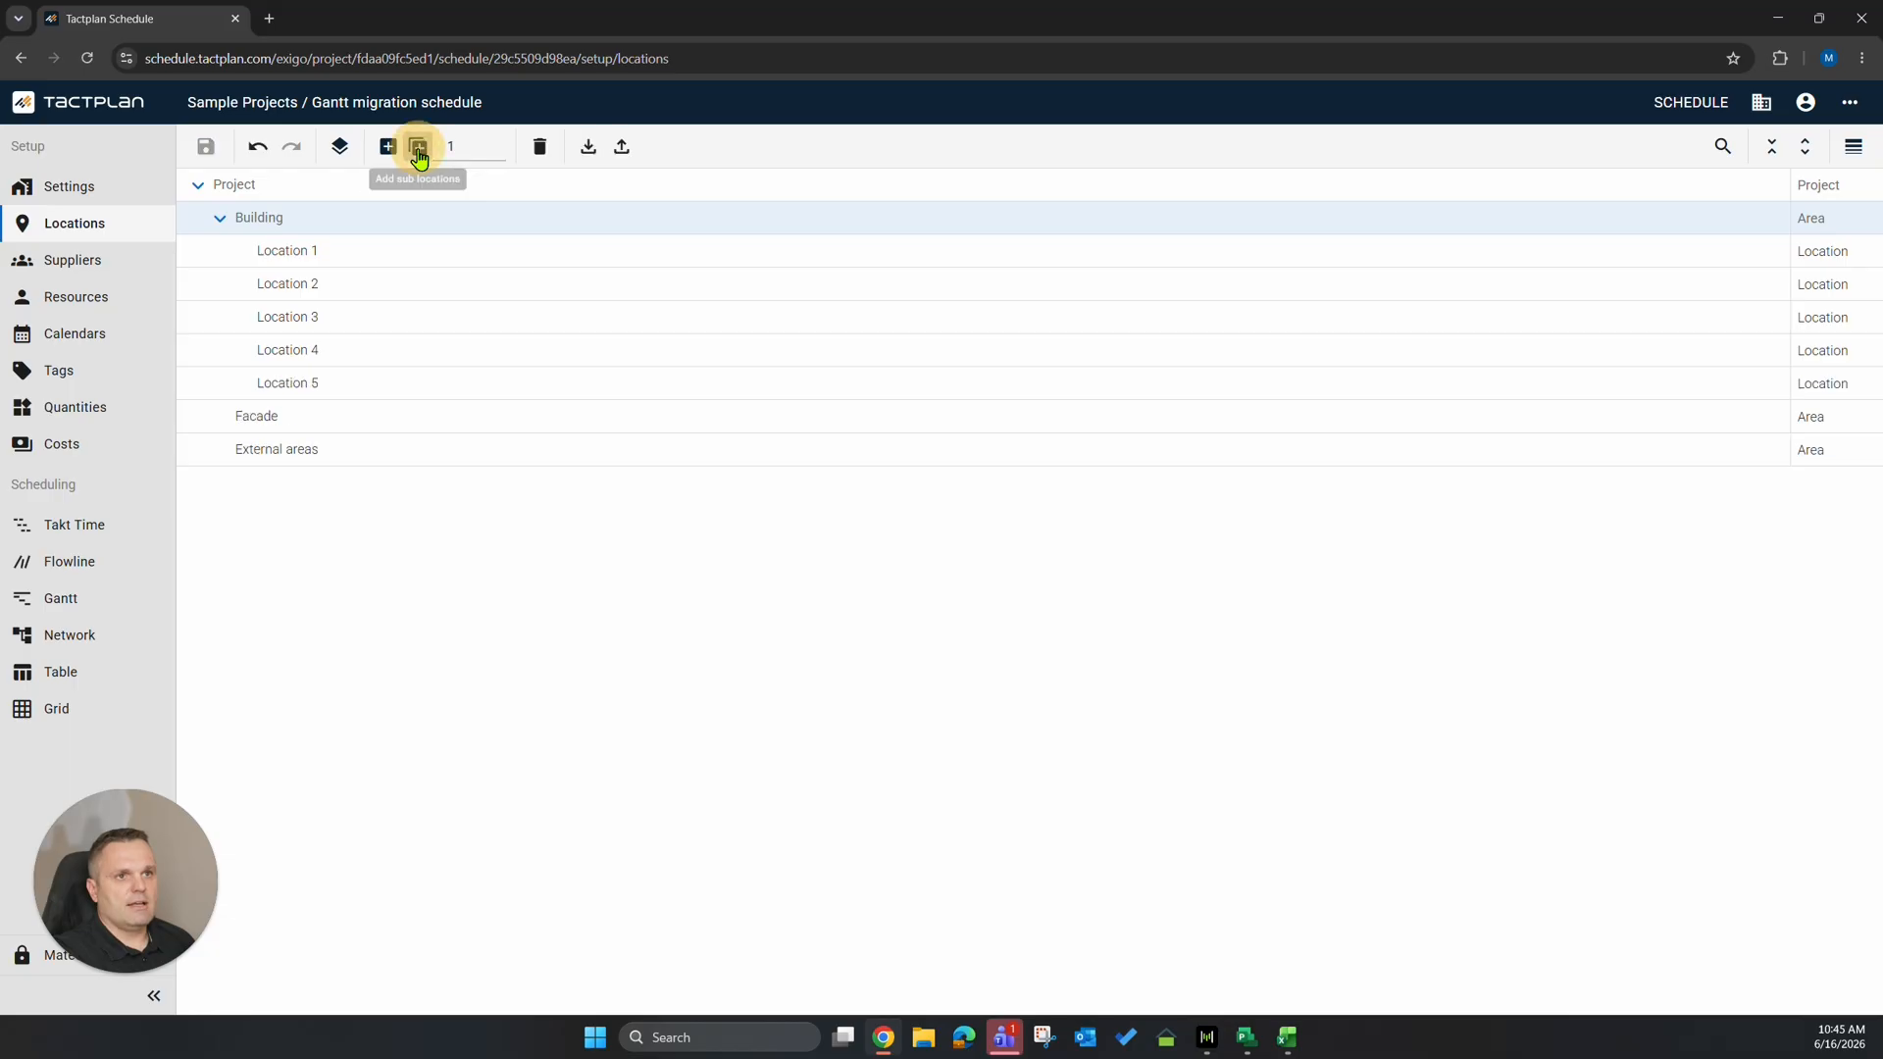
pyautogui.click(419, 149)
pyautogui.click(418, 149)
pyautogui.click(419, 149)
pyautogui.click(419, 149)
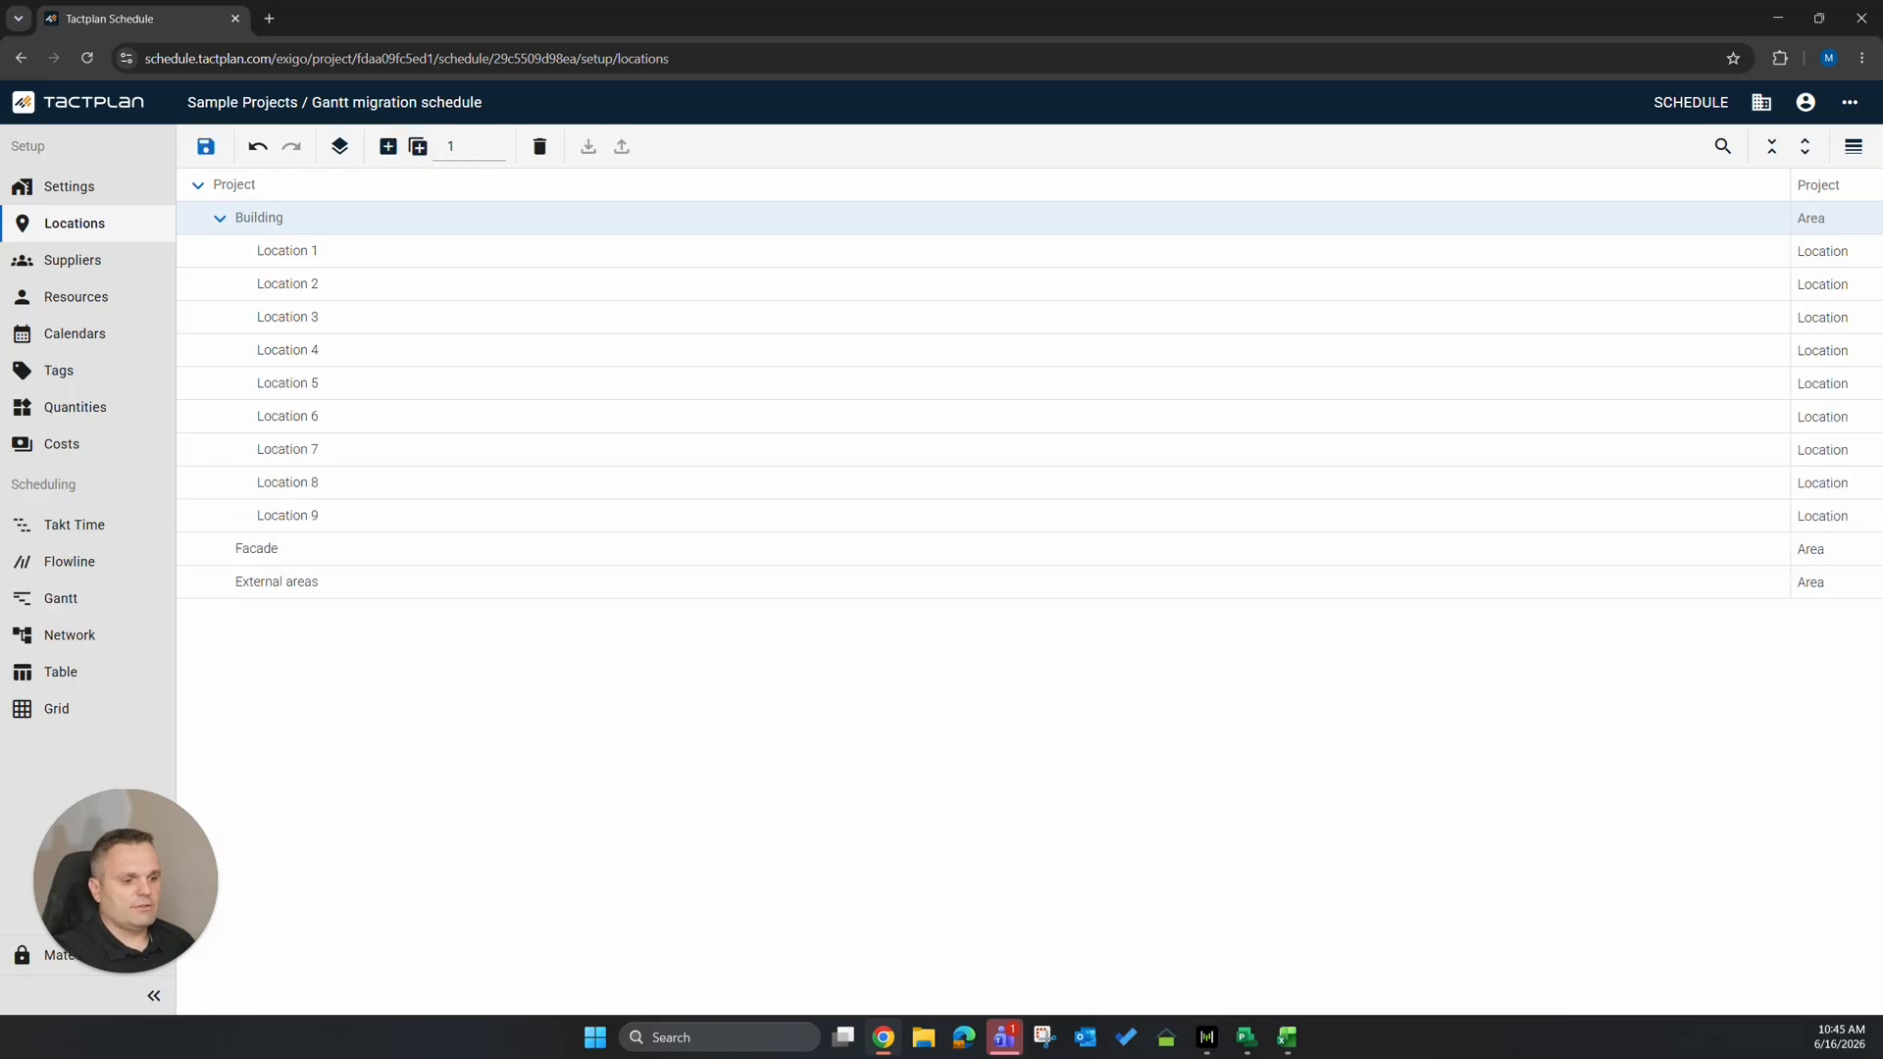
# Recheck the floor list in Microsoft Project, and in Tactplan rename Location 7 as Basement and move it first under Building.
pyautogui.hotkey('alt', 'Tab')
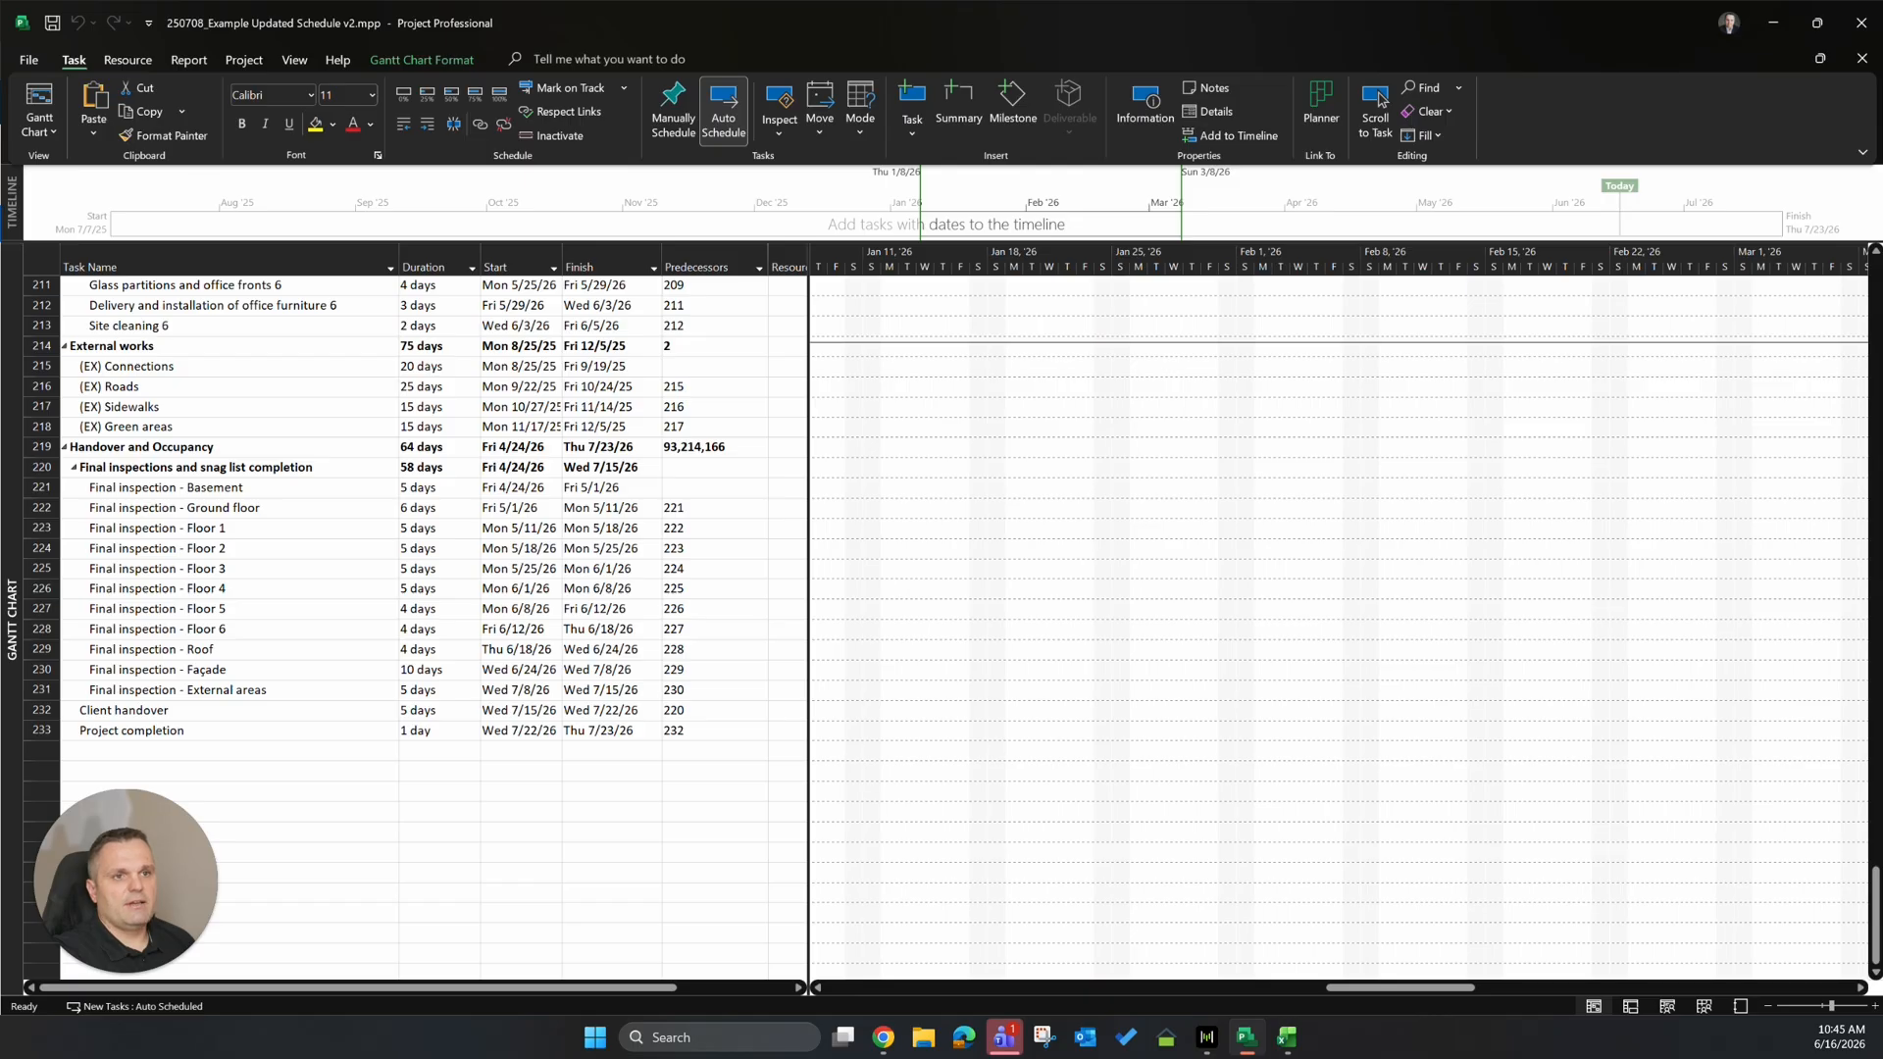
pyautogui.hotkey('alt', 'Tab')
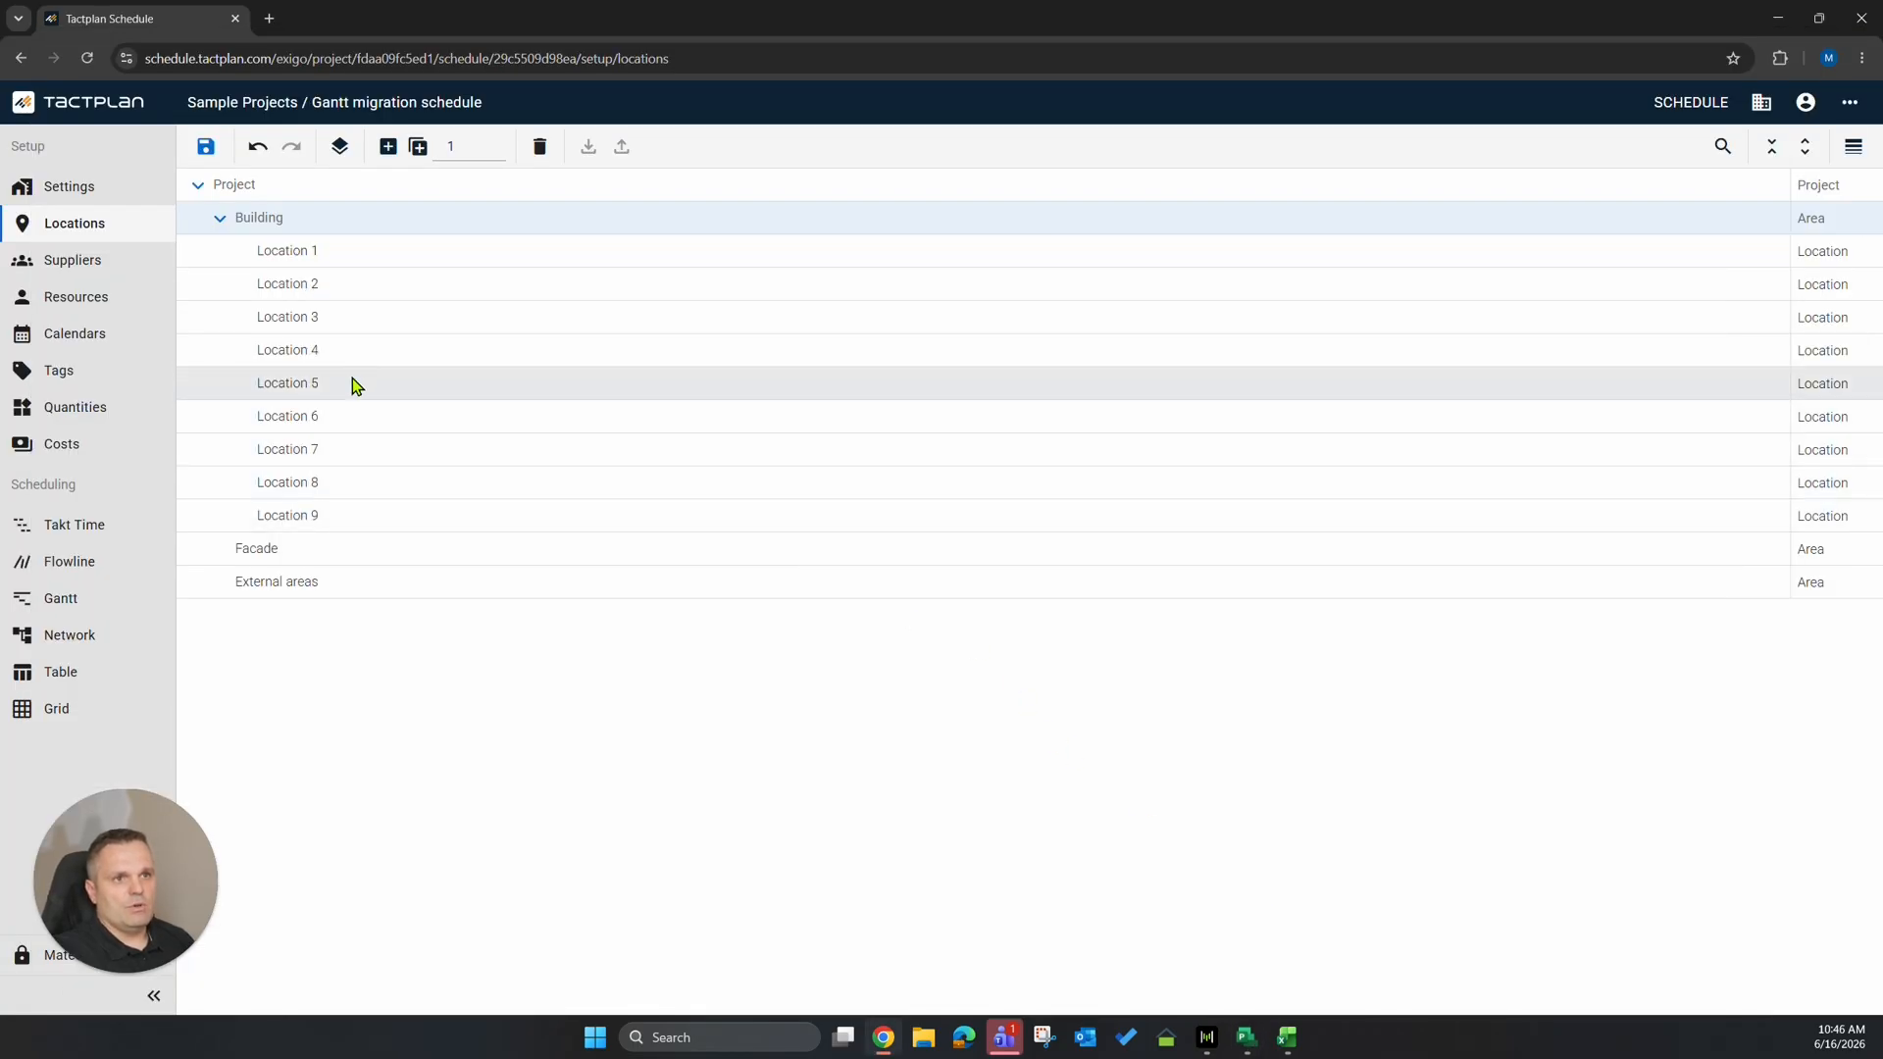
pyautogui.doubleClick(306, 448)
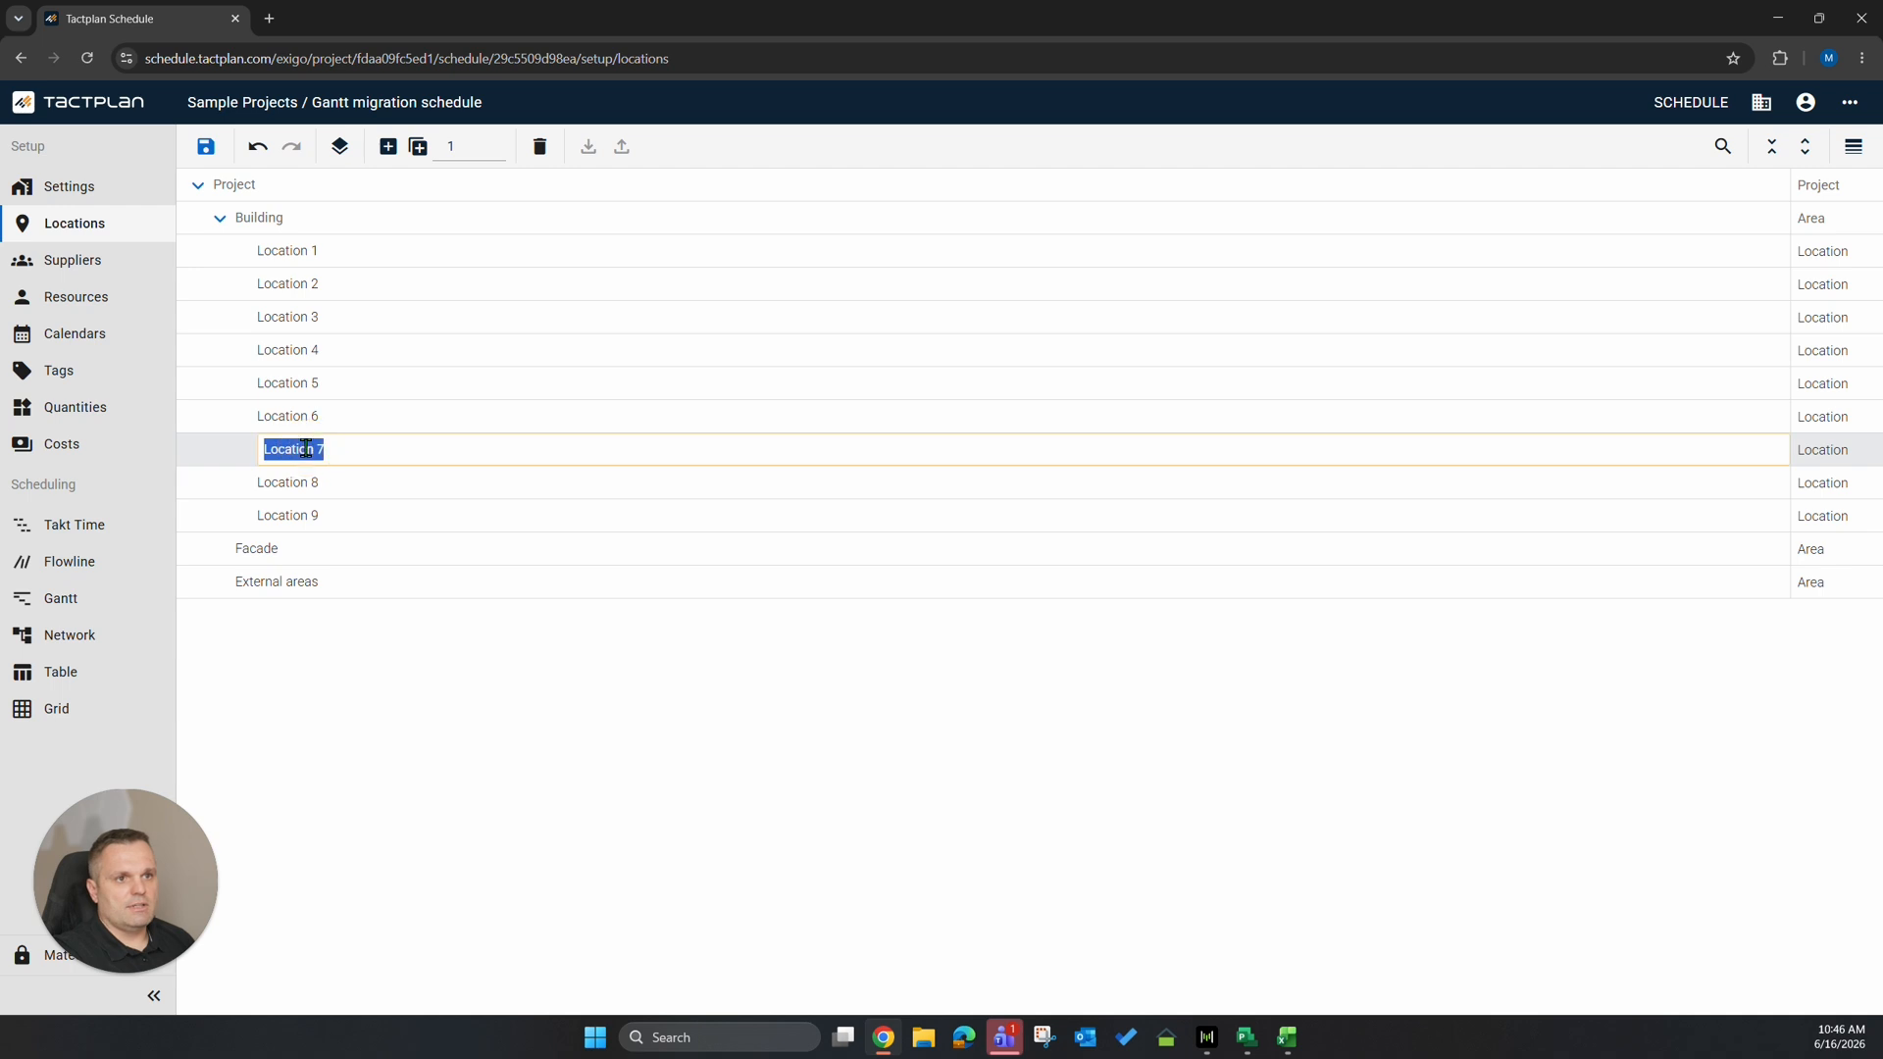
pyautogui.write('Basement')
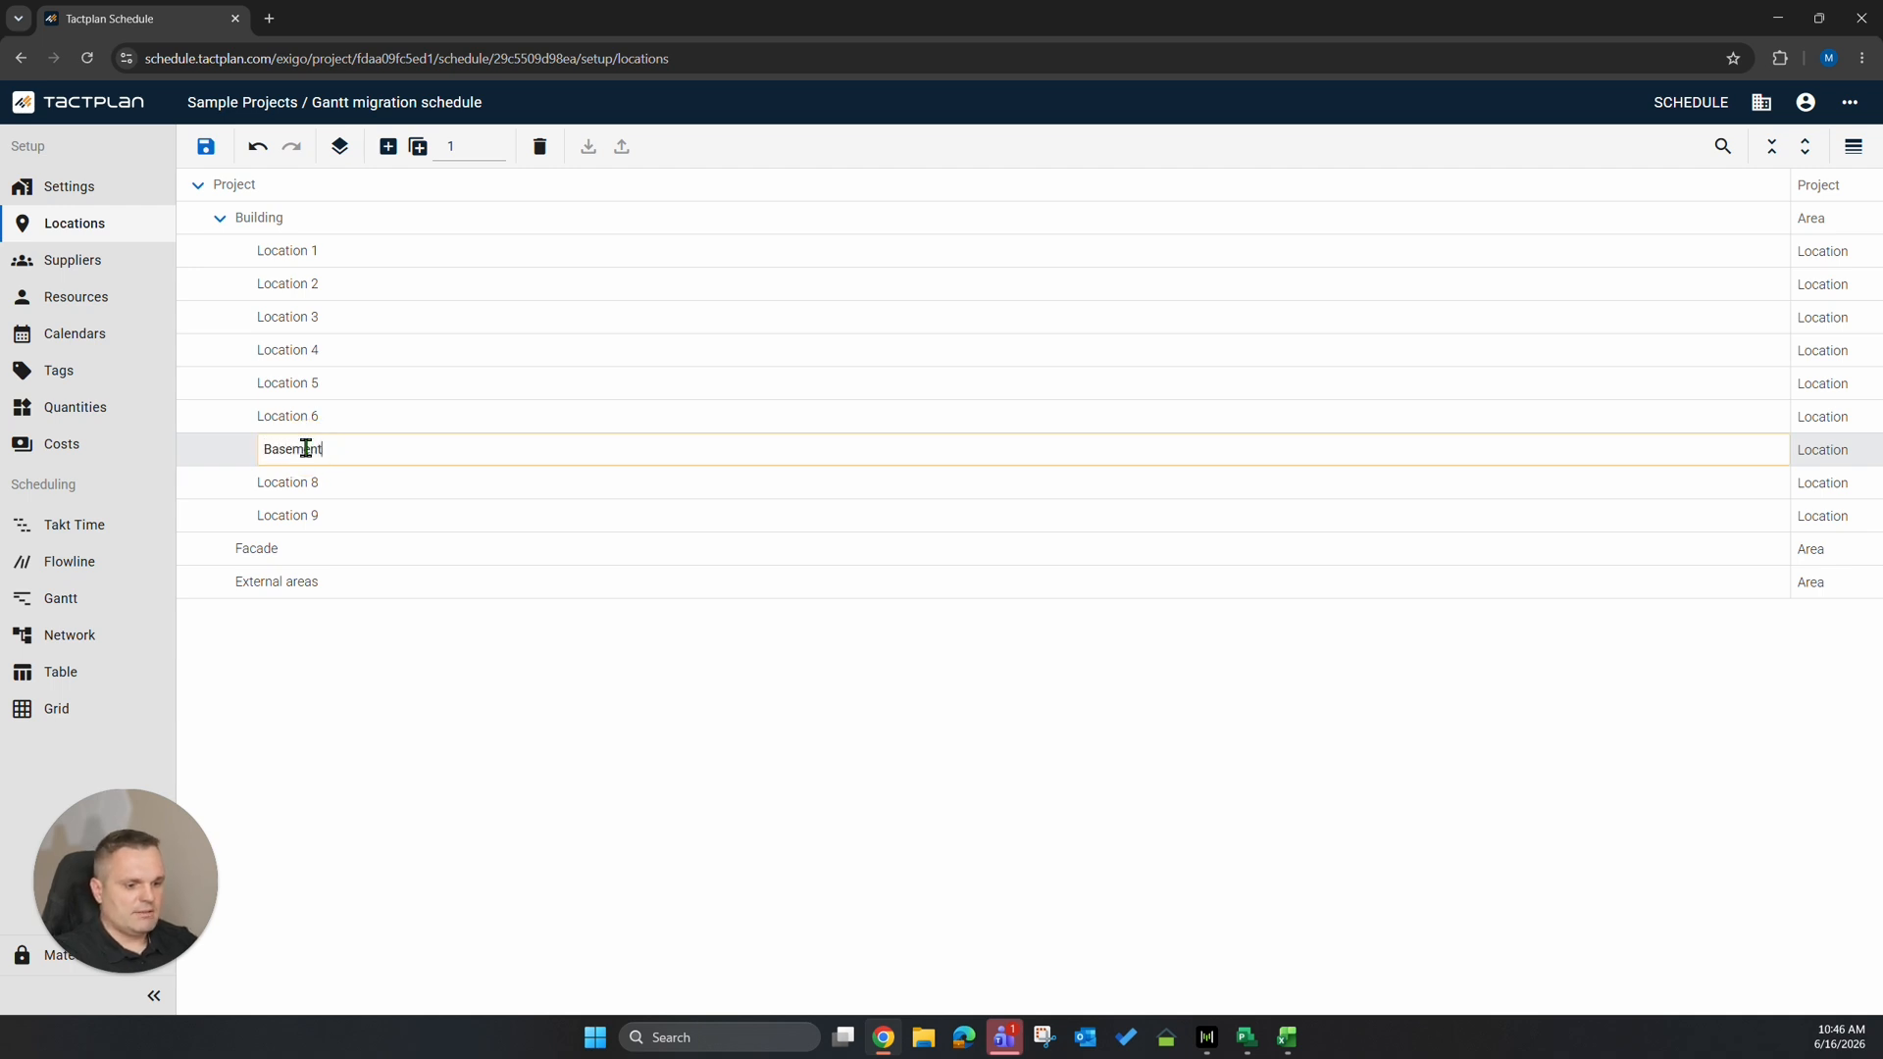
pyautogui.press('Return')
pyautogui.click(276, 457)
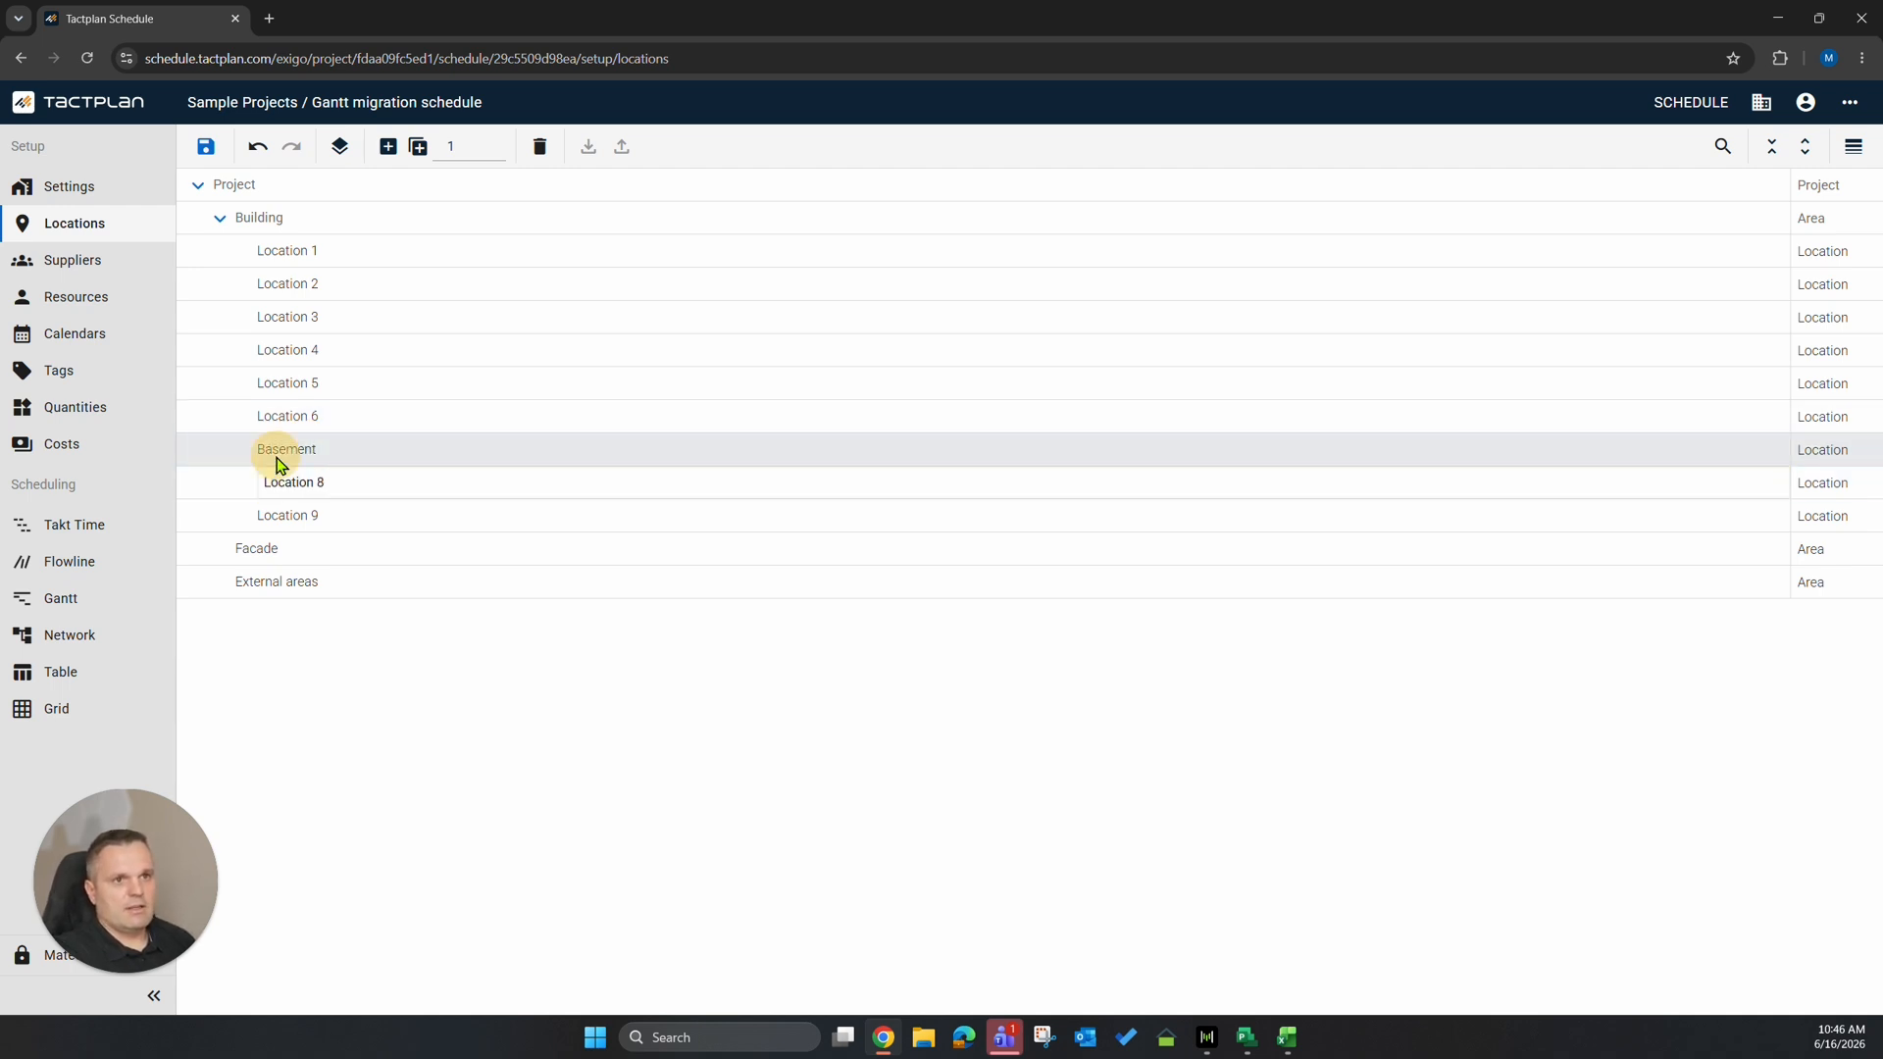
pyautogui.moveTo(280, 465); pyautogui.dragTo(319, 255)
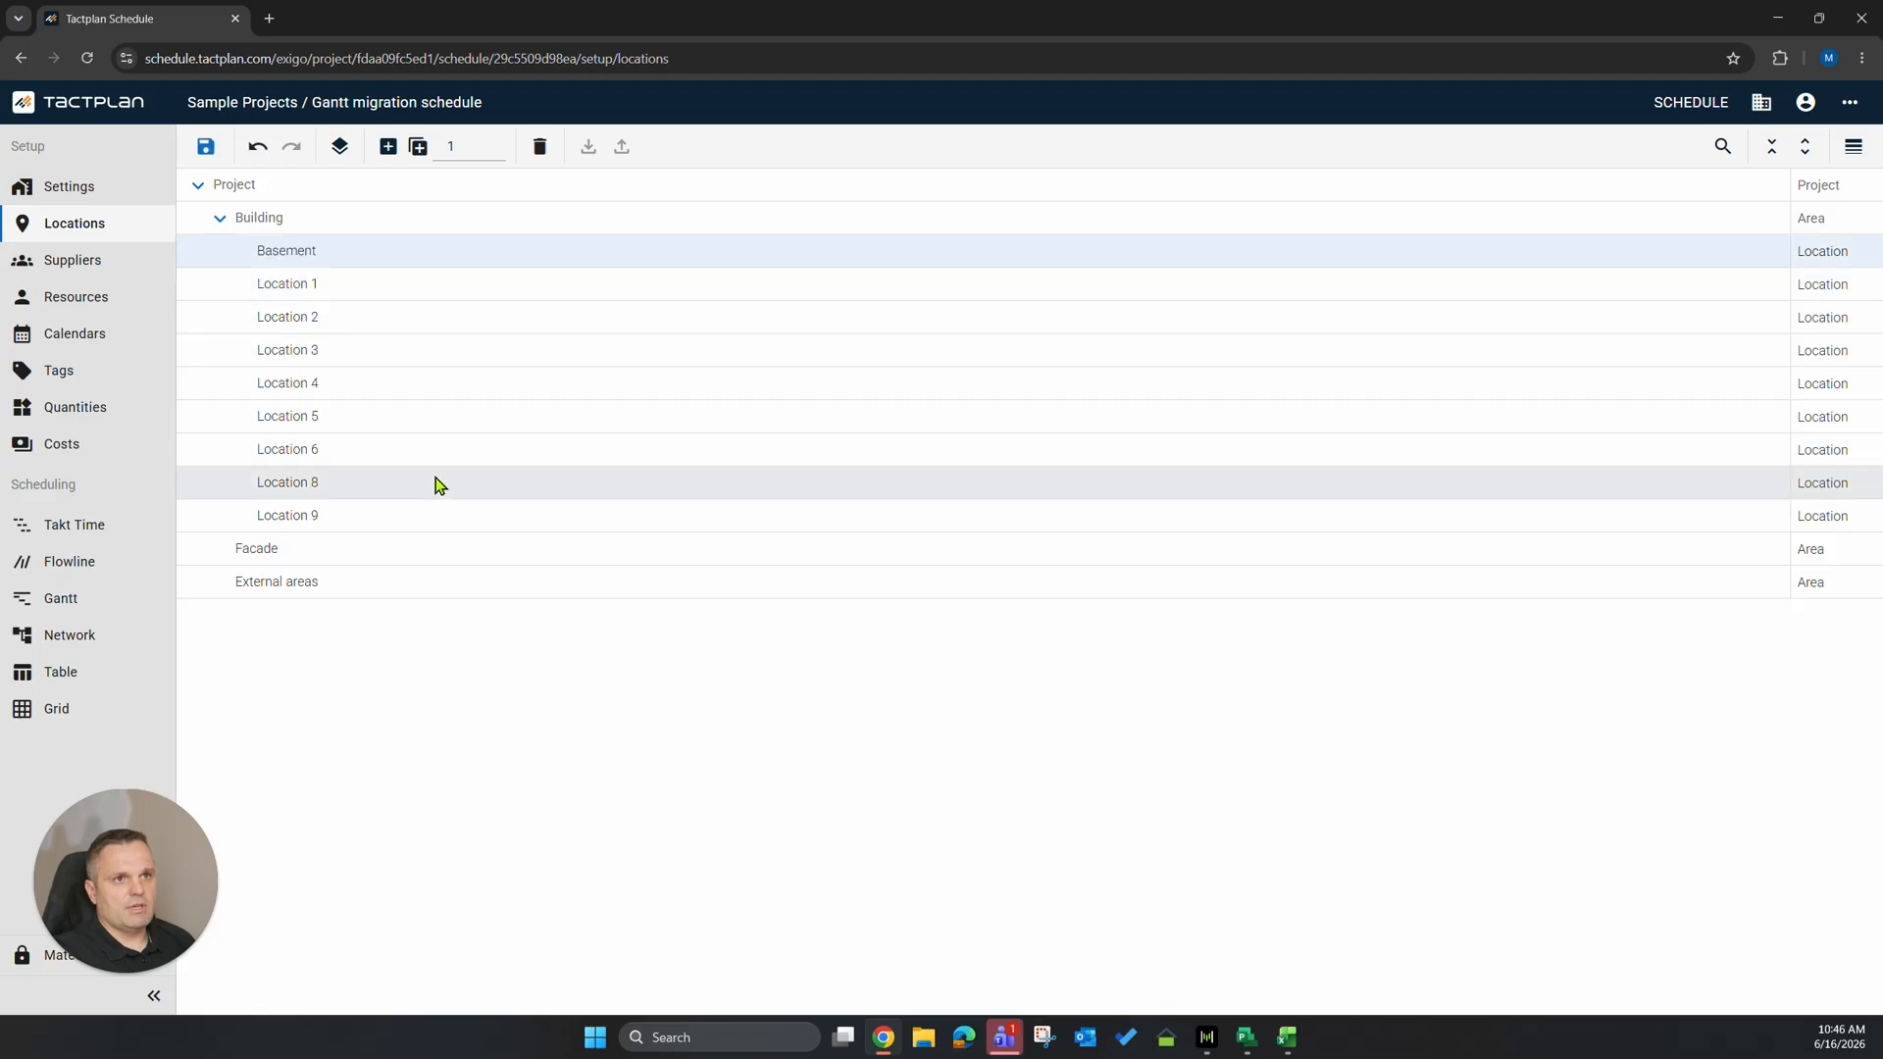
# Rename Location 8 as Ground Floor and move it directly below Basement.
pyautogui.doubleClick(323, 481)
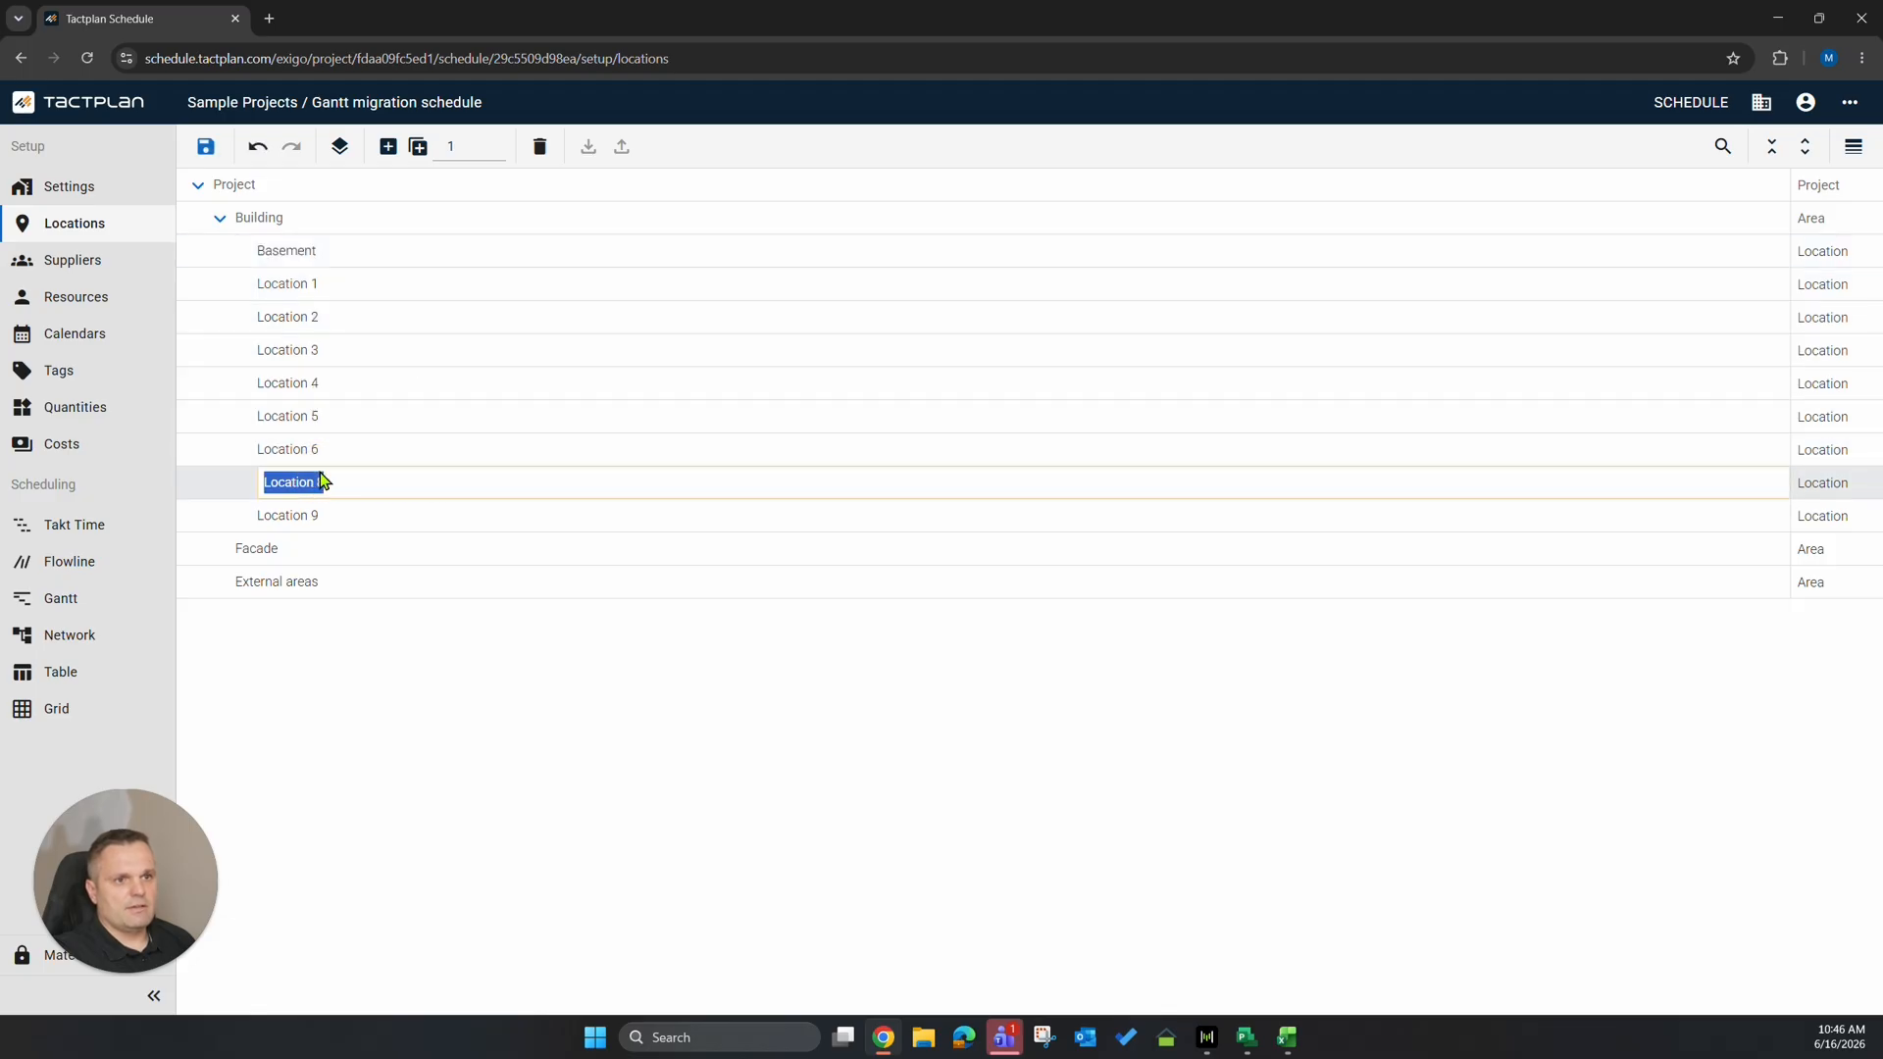
pyautogui.write('Ground Floor')
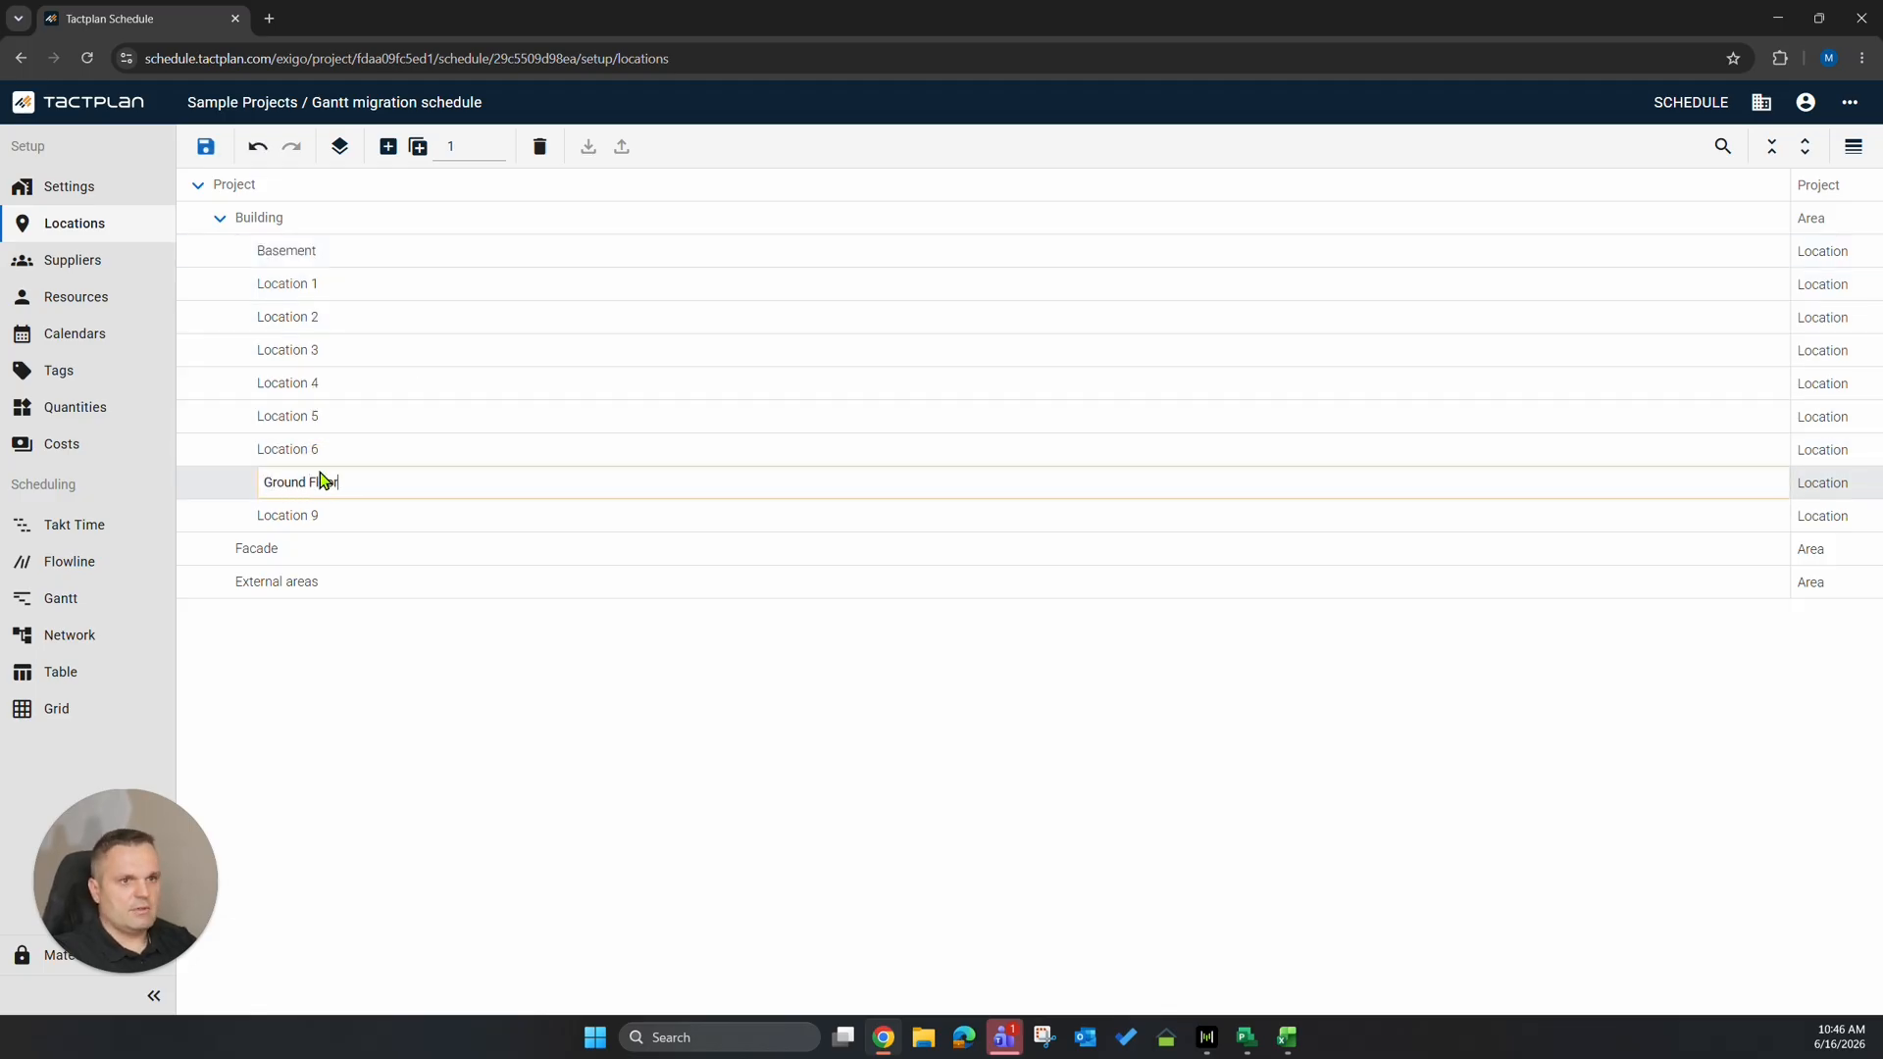
pyautogui.press('Return')
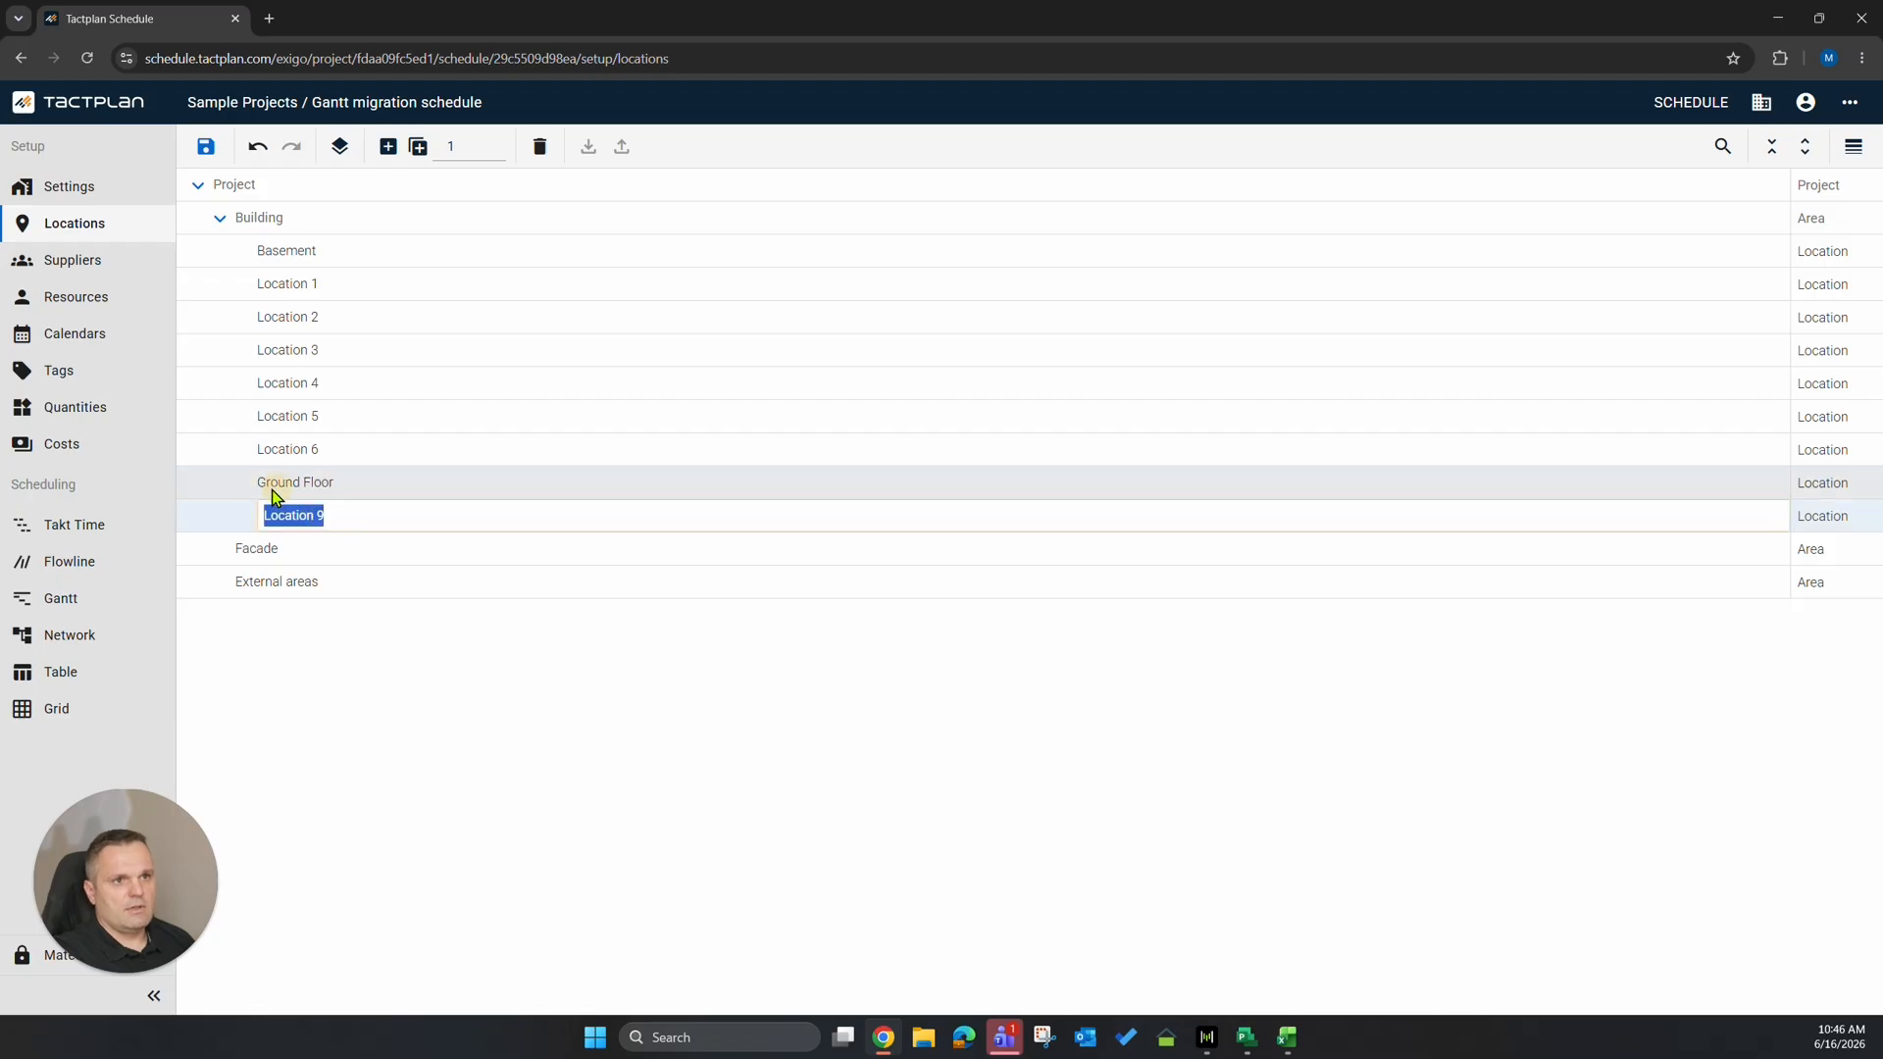
pyautogui.click(244, 471)
pyautogui.moveTo(244, 470); pyautogui.dragTo(306, 278)
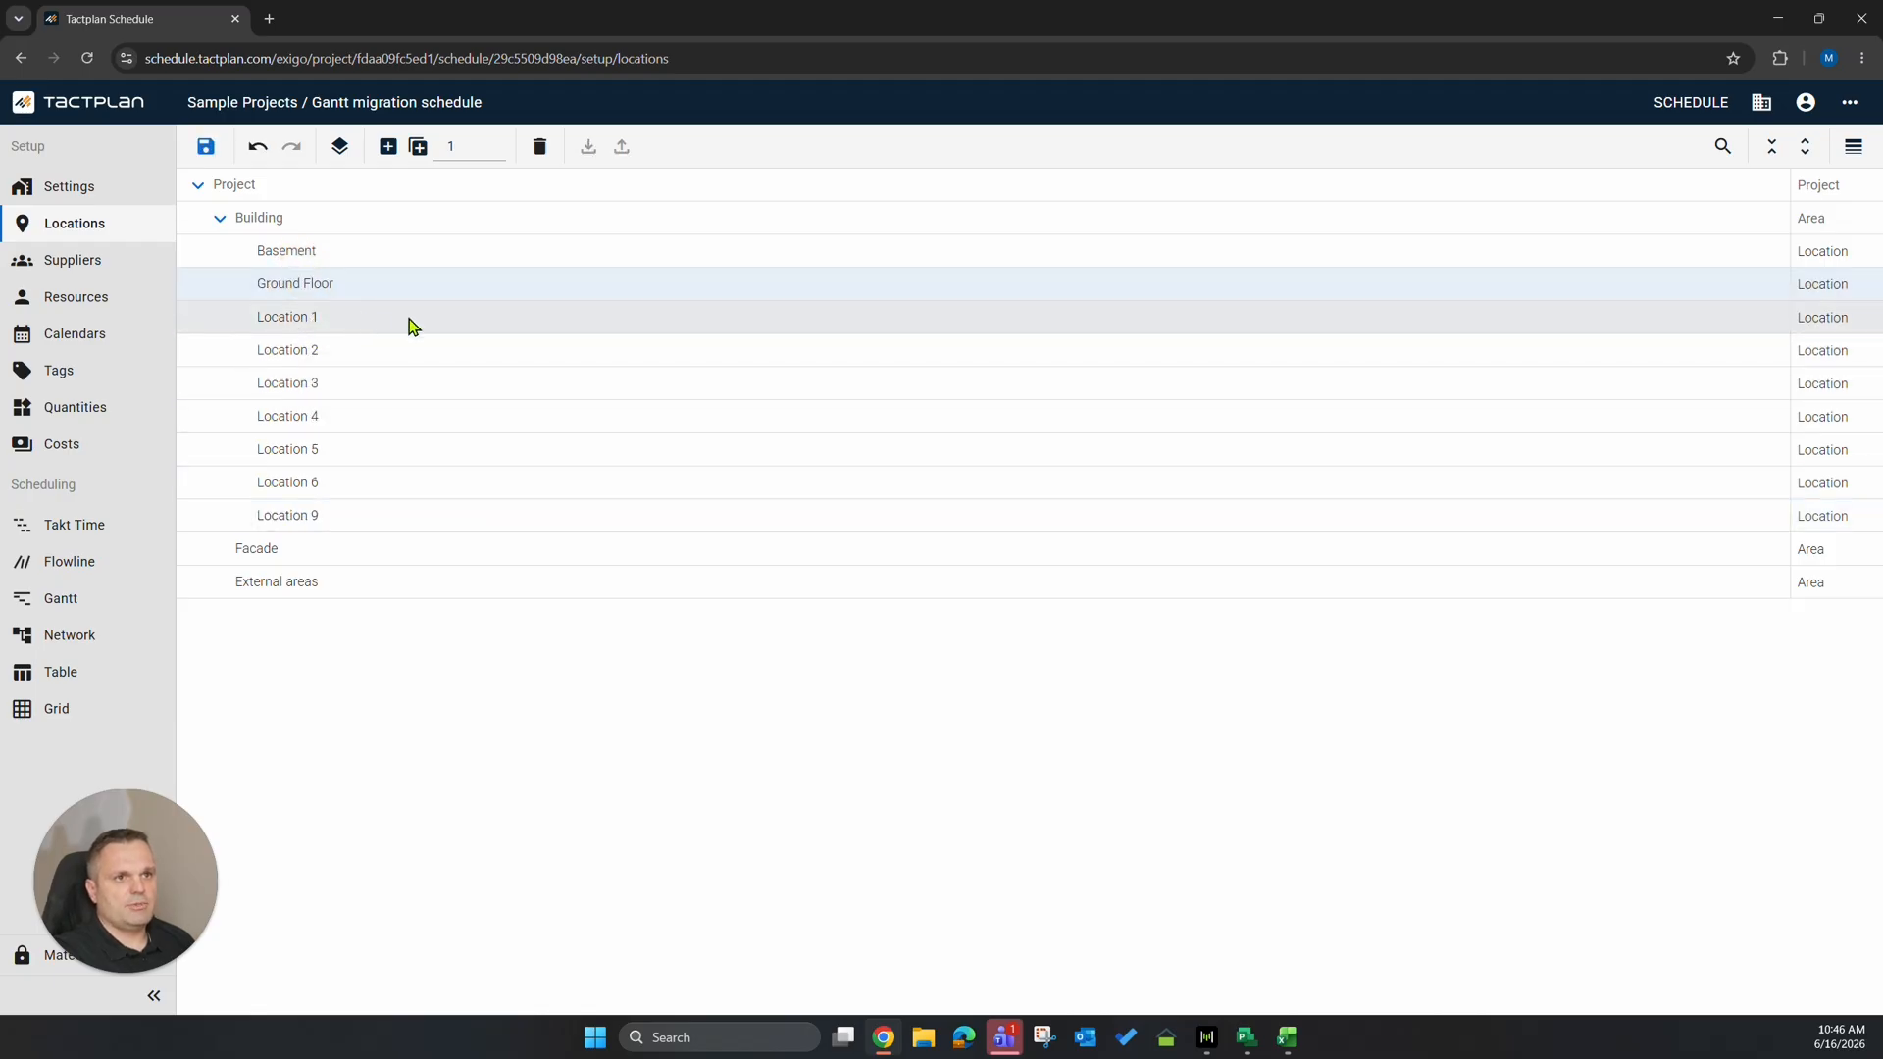
# Rename Location 9 as Roof and save the location structure.
pyautogui.doubleClick(300, 516)
pyautogui.write('Roof')
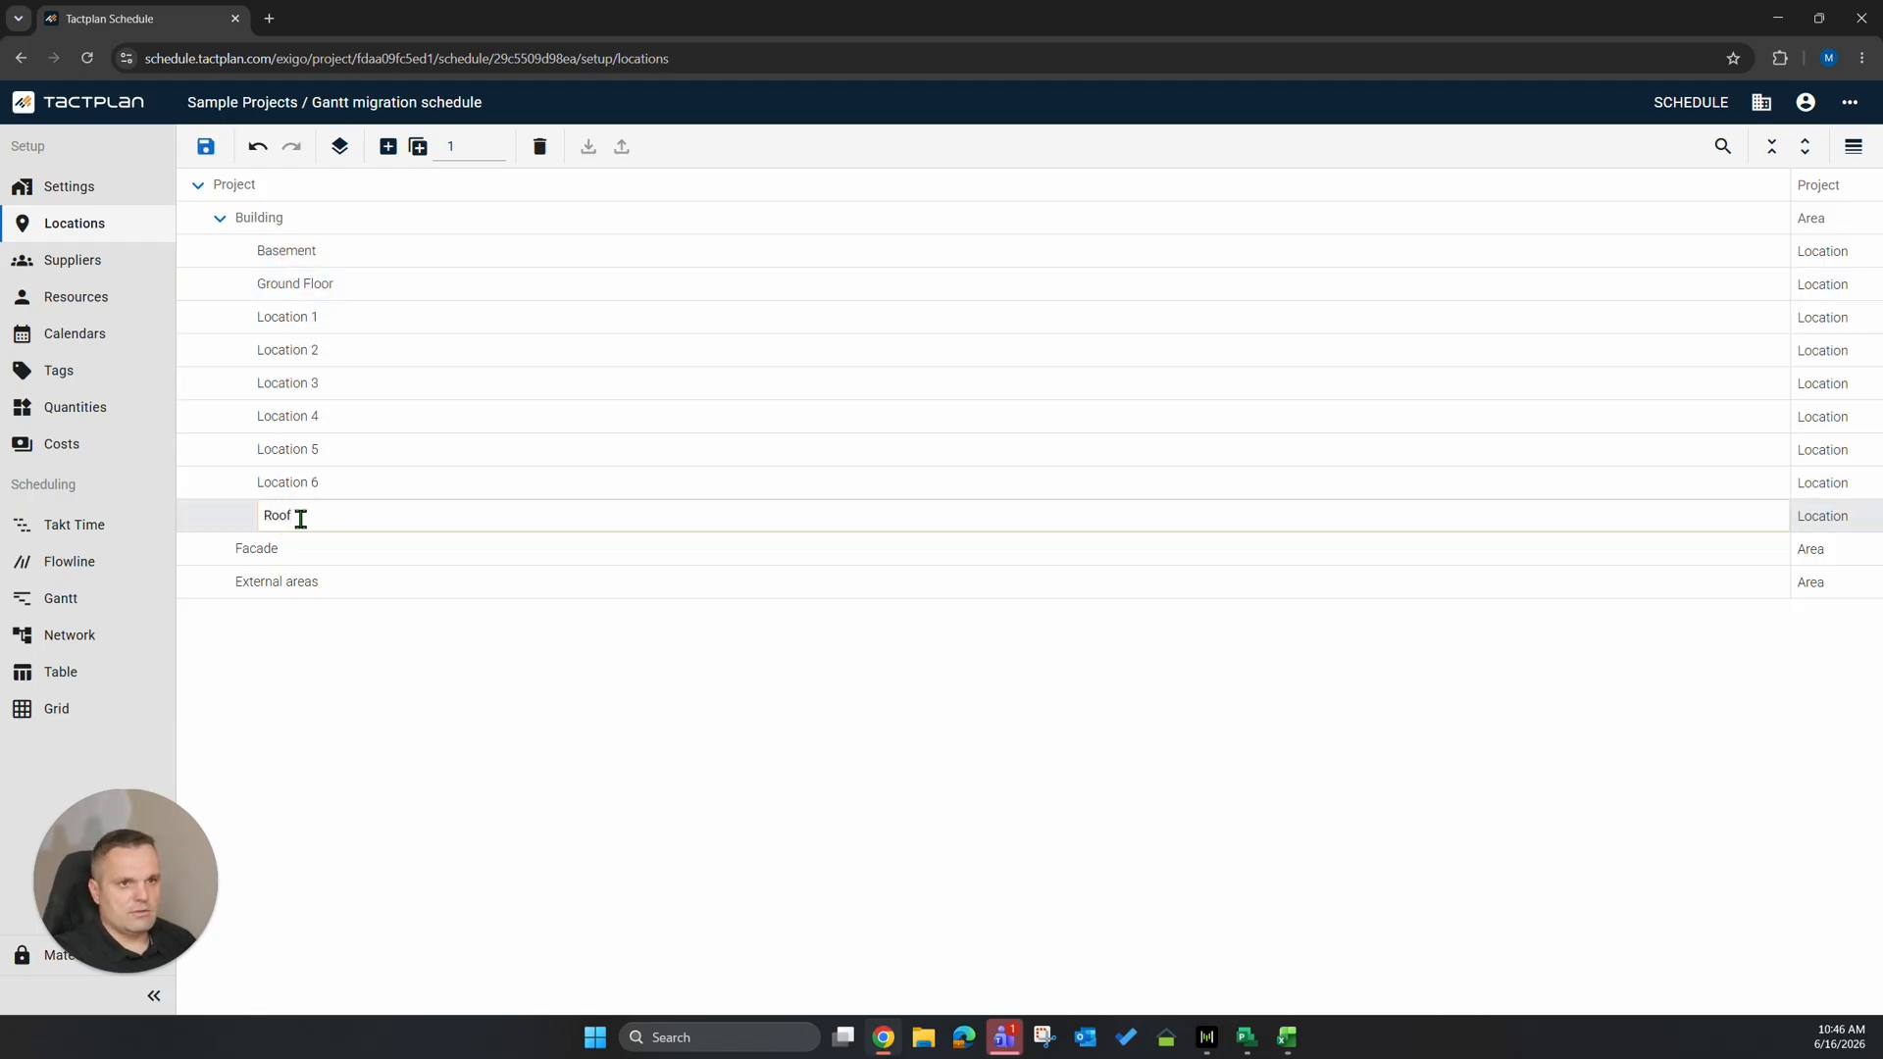
pyautogui.click(307, 685)
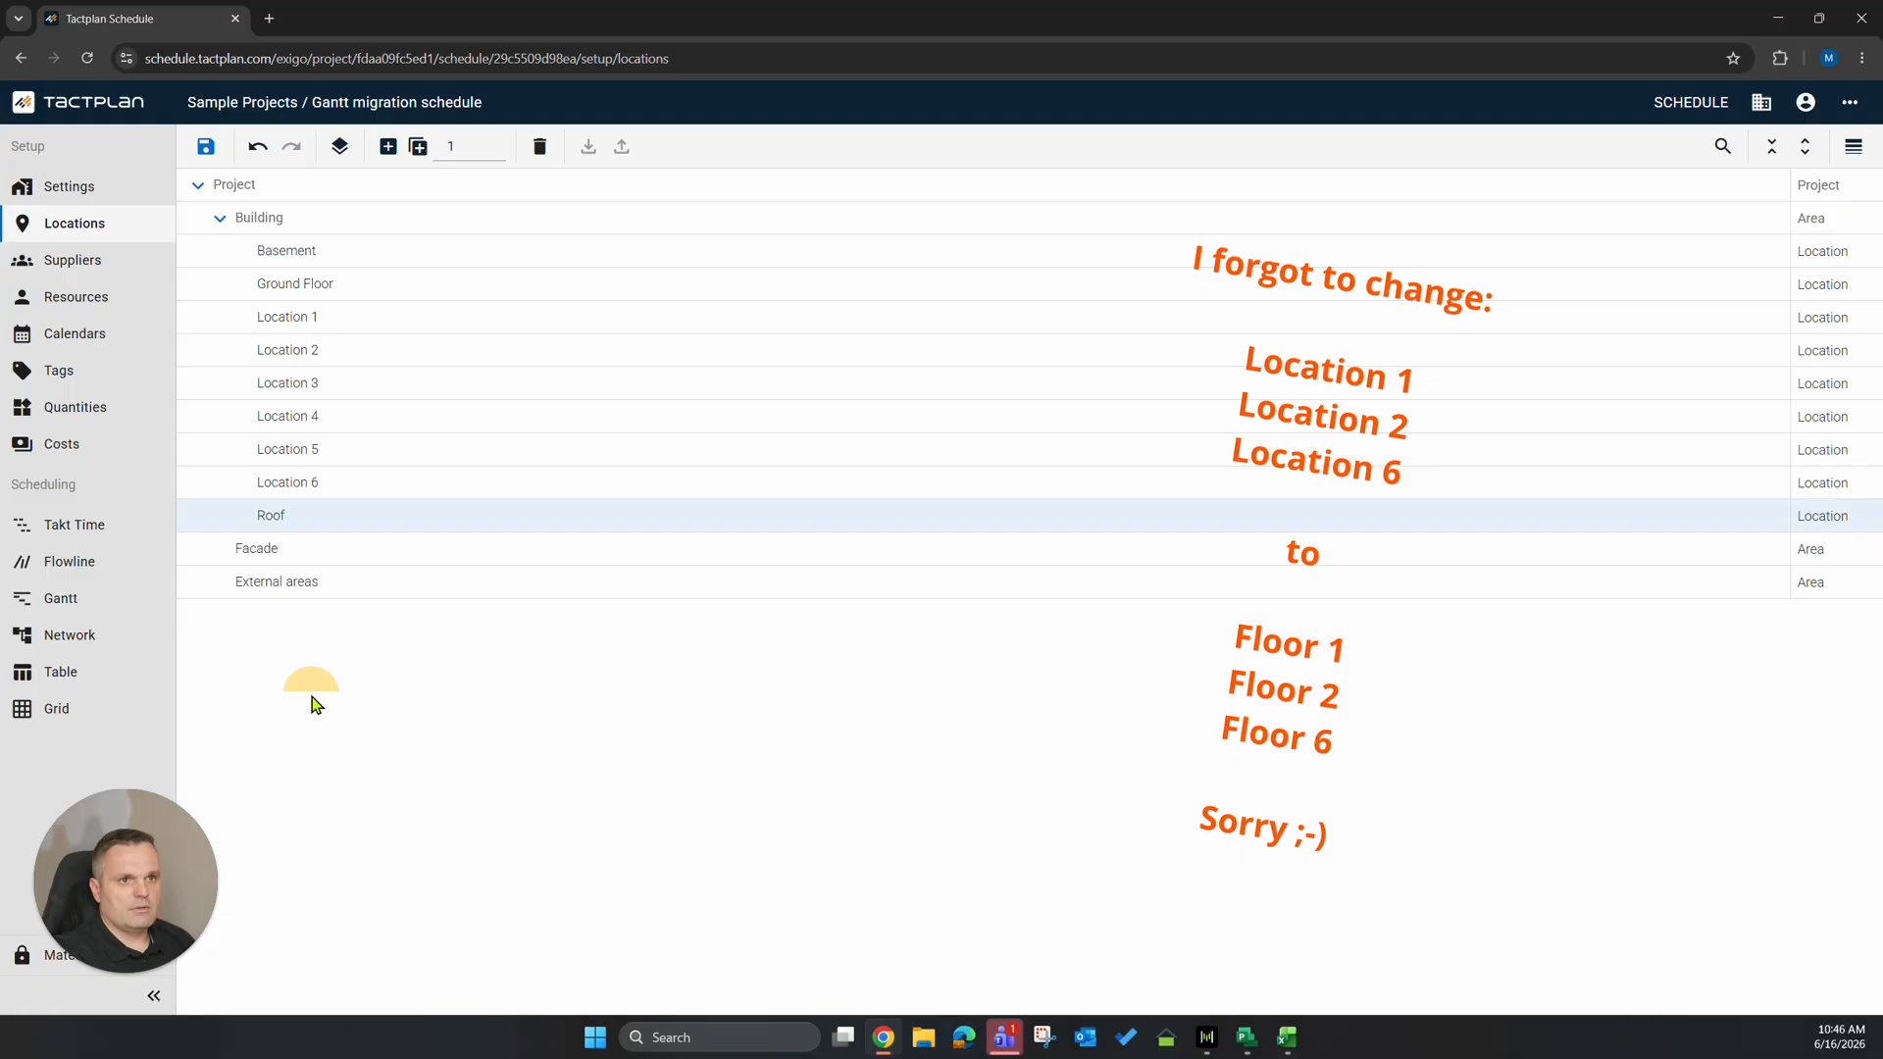
pyautogui.click(206, 146)
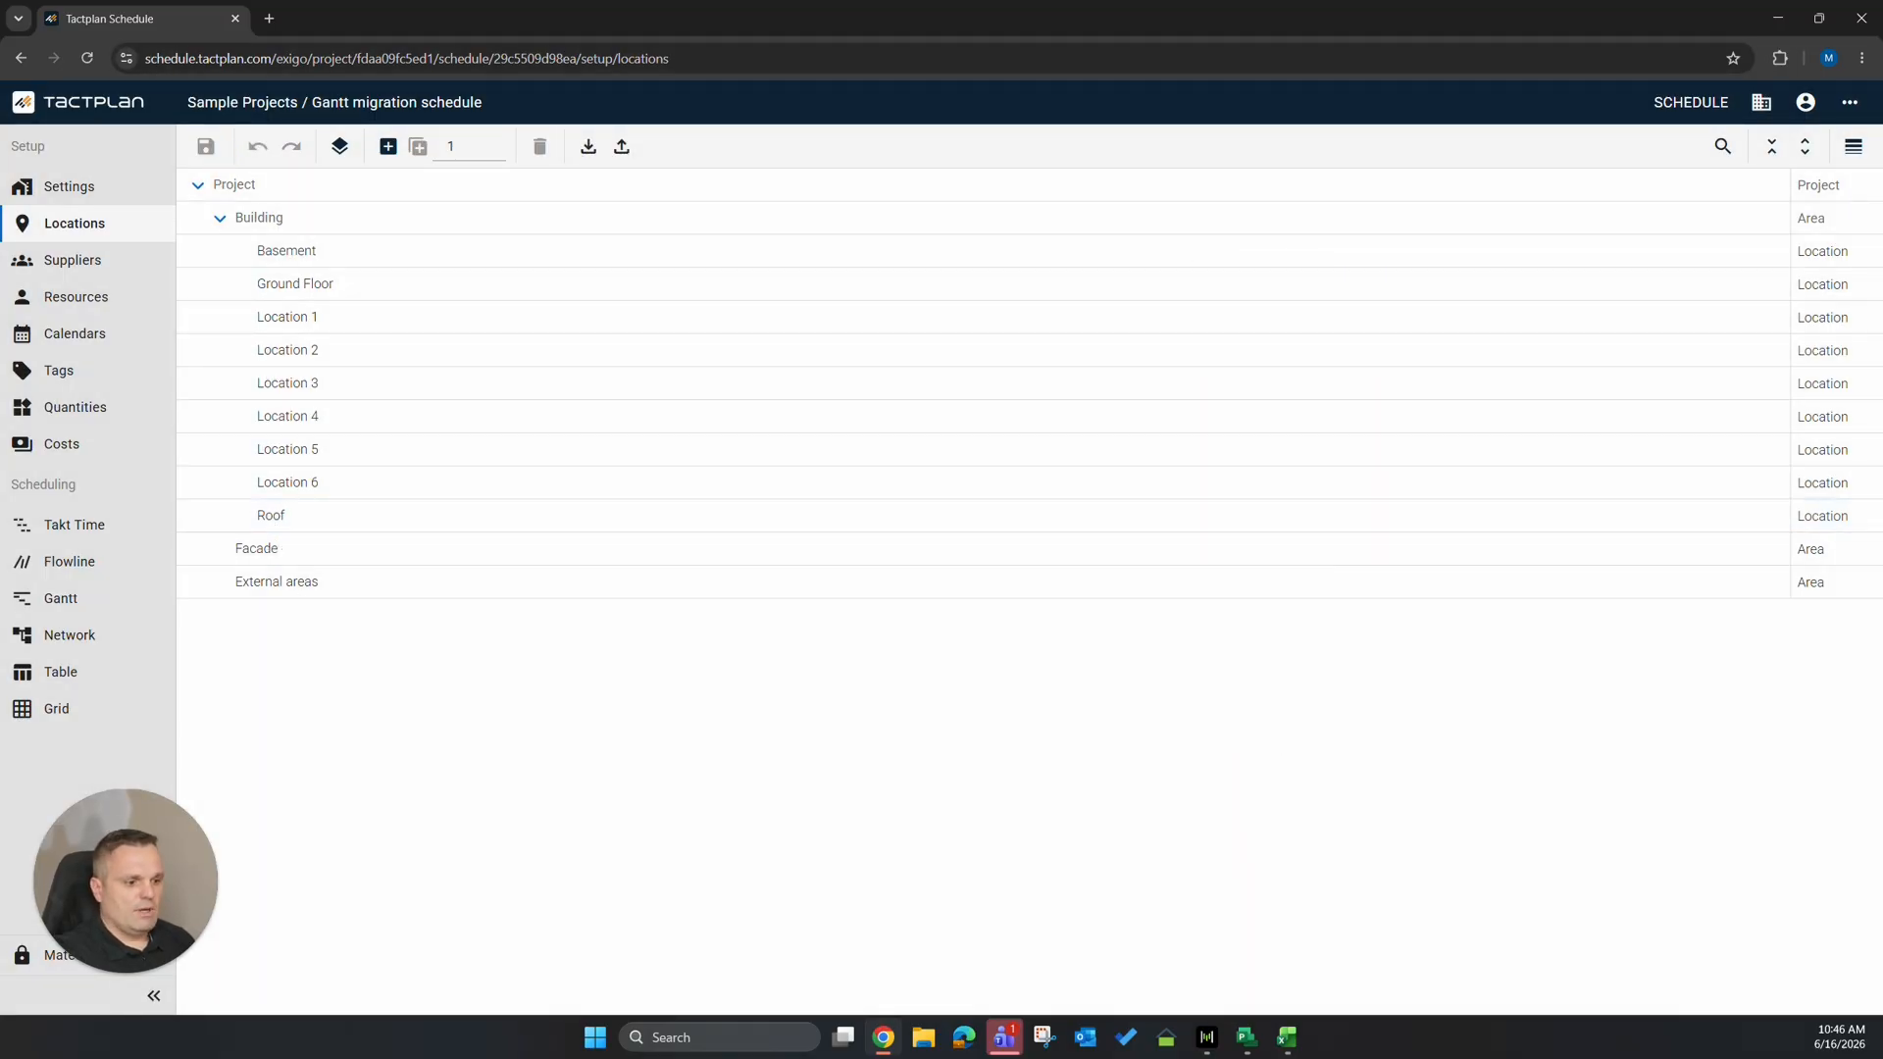
# Check the façade floors in Microsoft Project's task list, and back in Tactplan add eight sub-locations under Facade.
pyautogui.hotkey('alt', 'Tab')
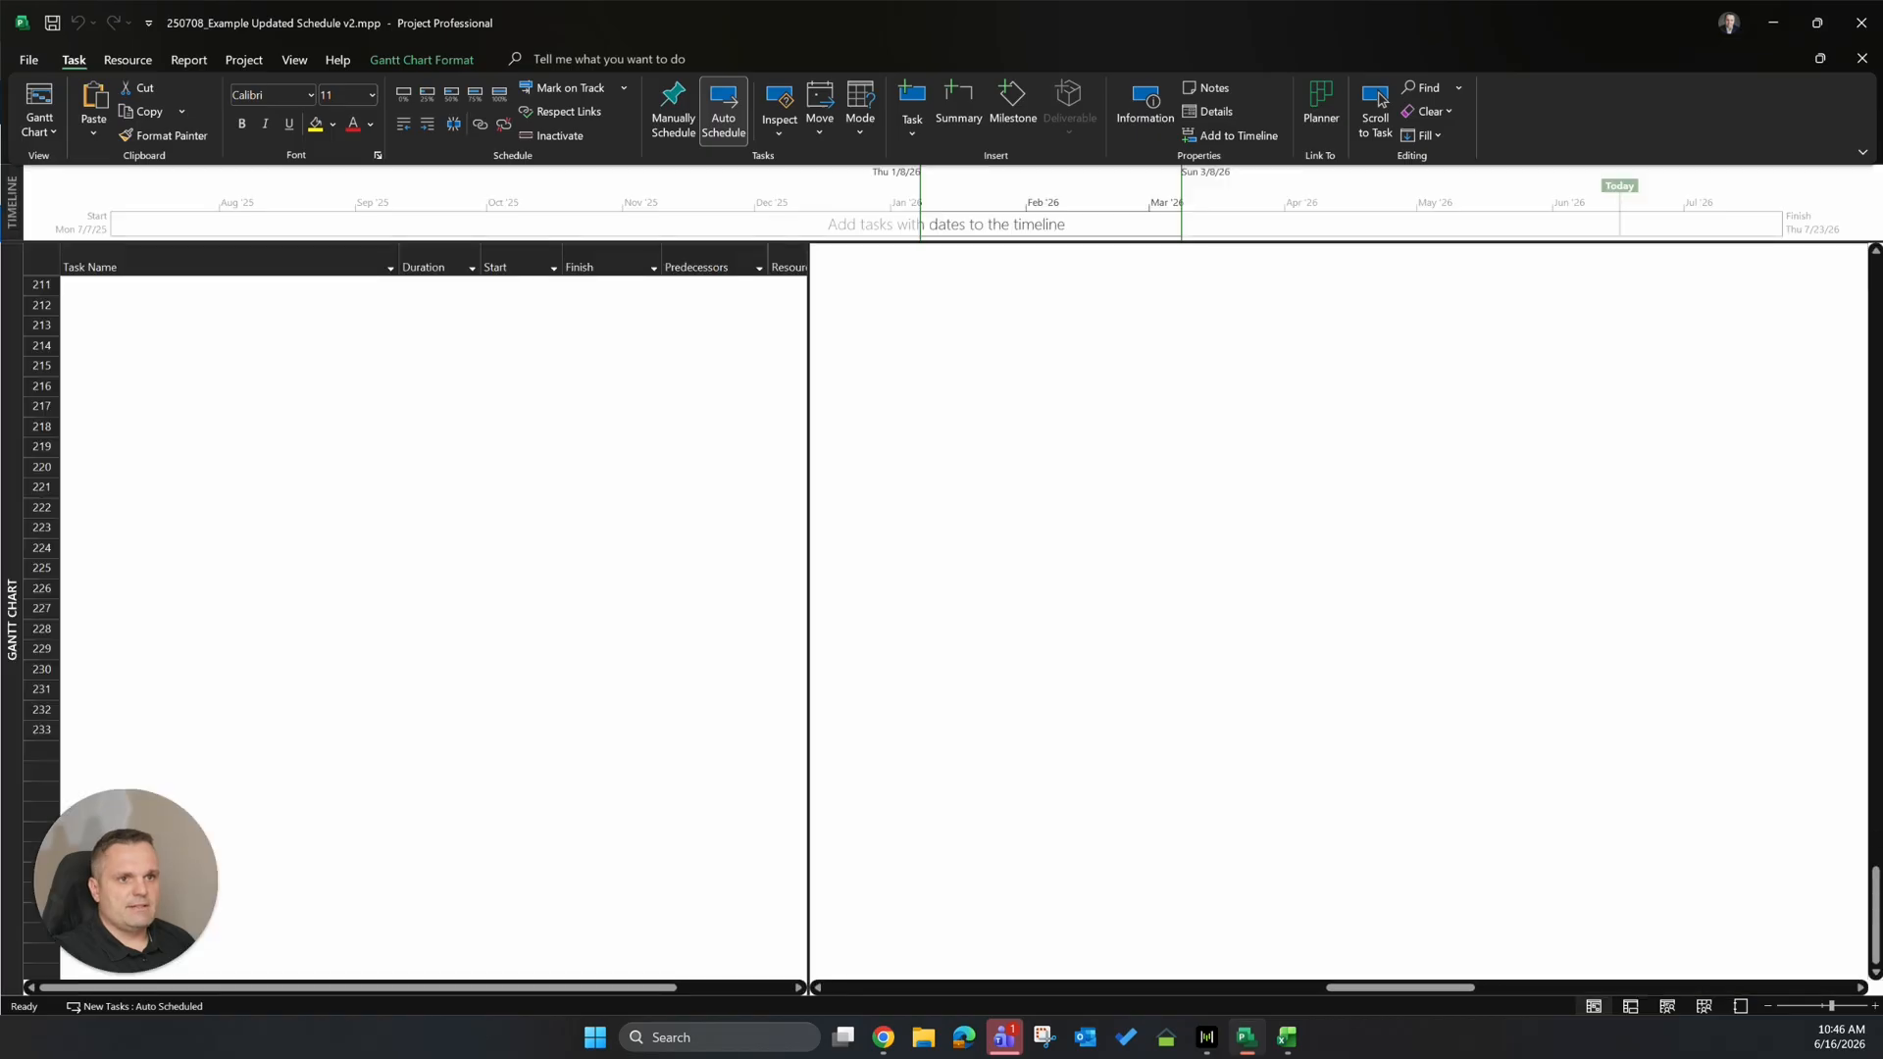
pyautogui.scroll(20, 577, 568)
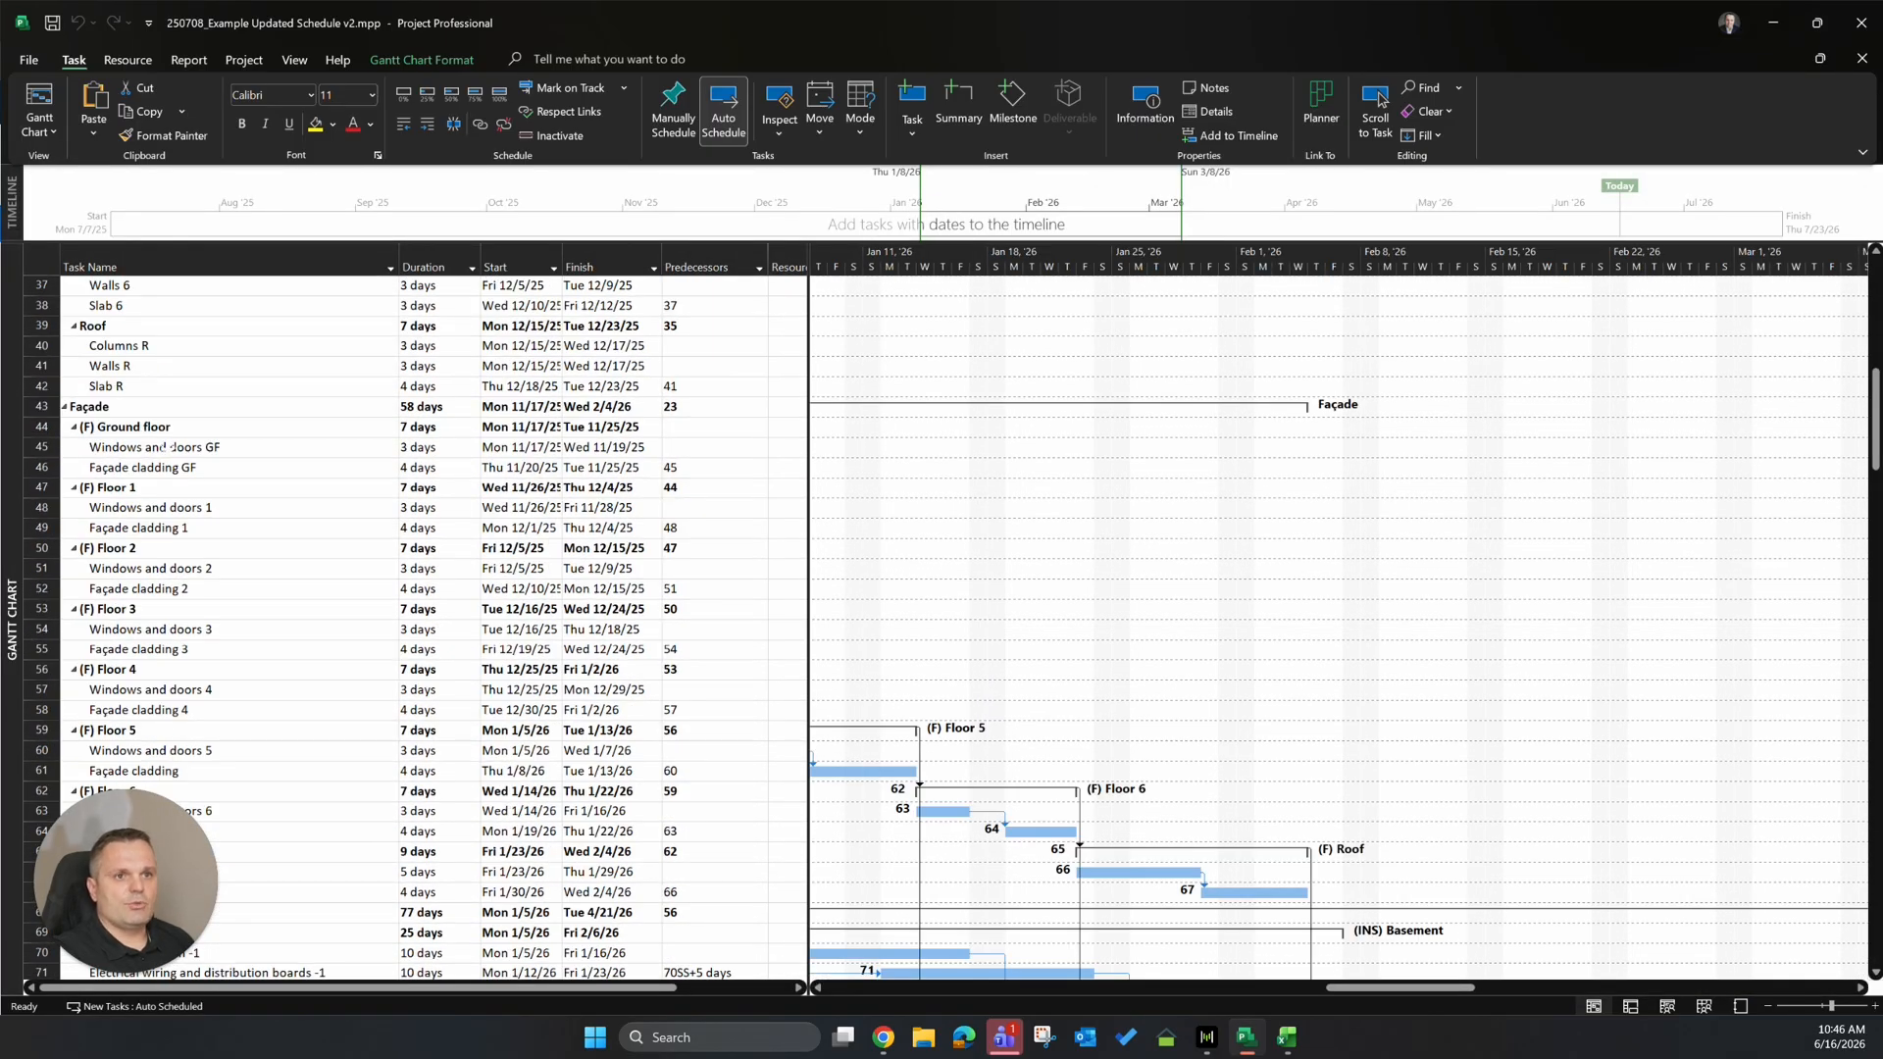
pyautogui.scroll(-4, 1378, 98)
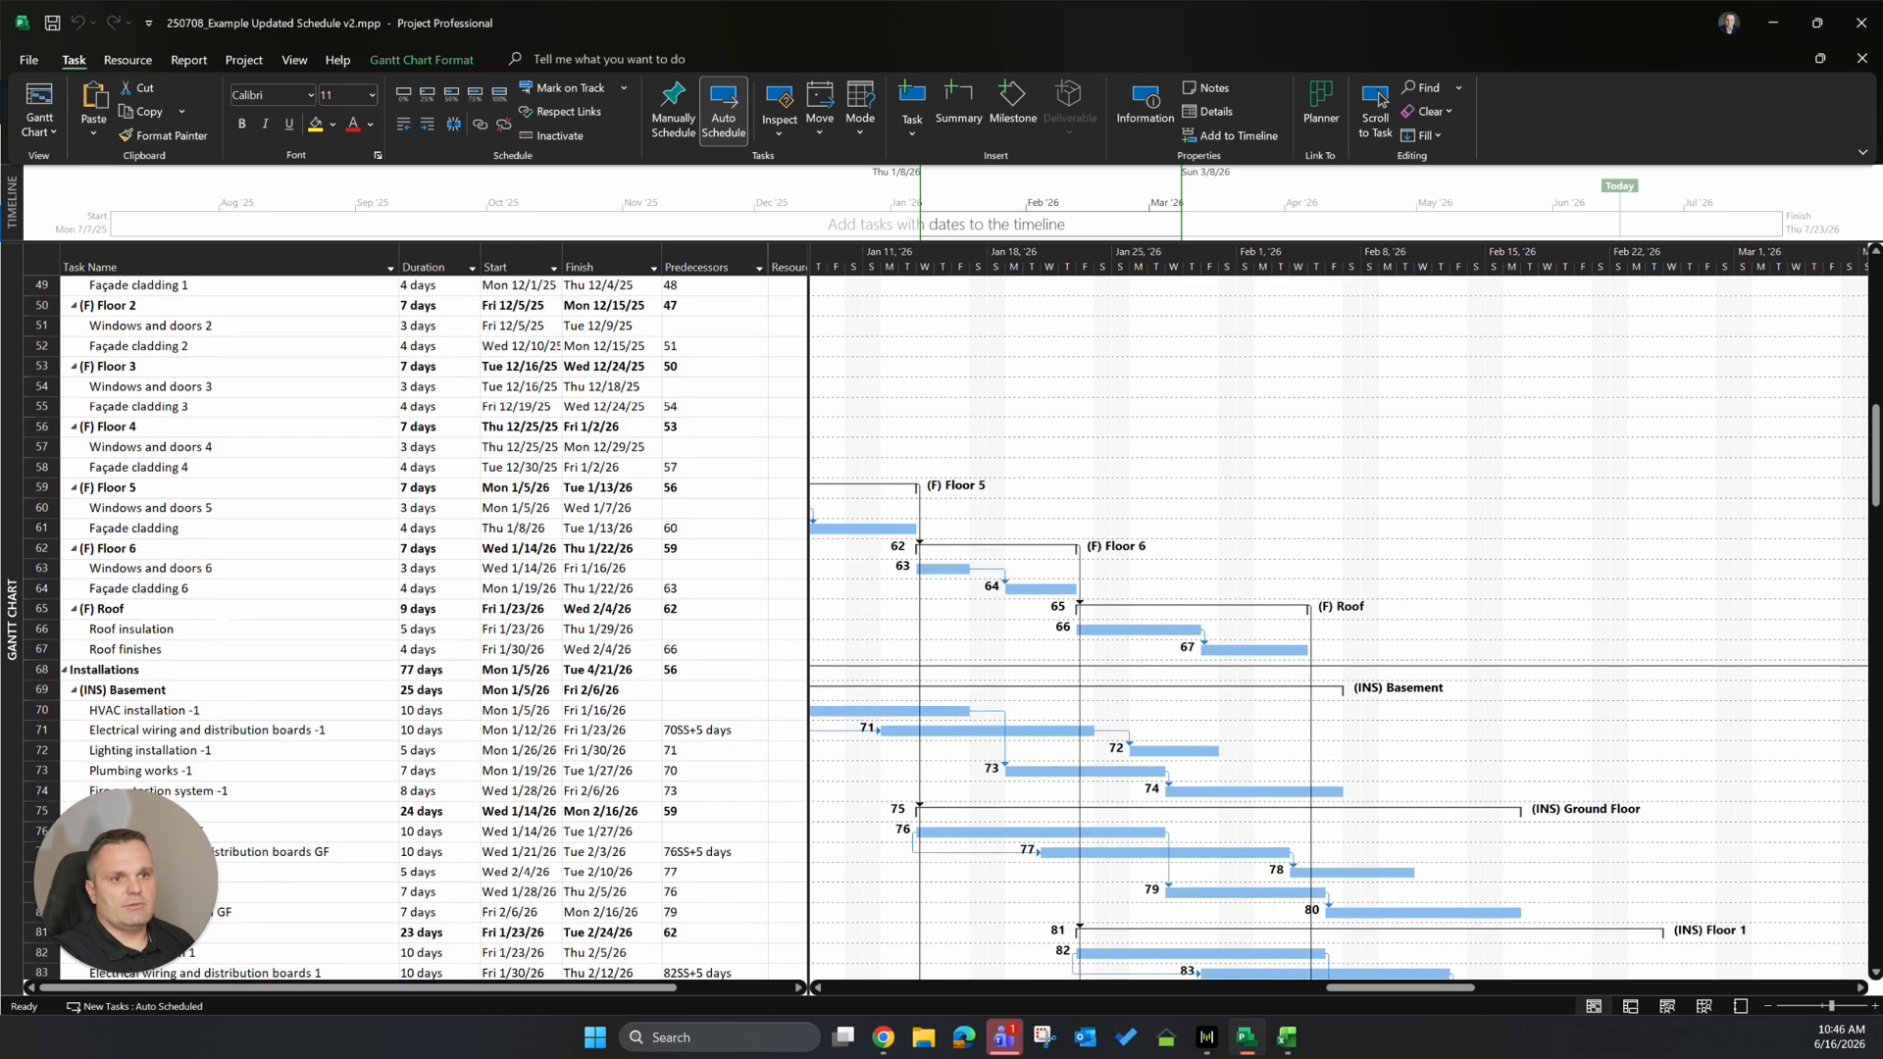
pyautogui.scroll(4, 1378, 98)
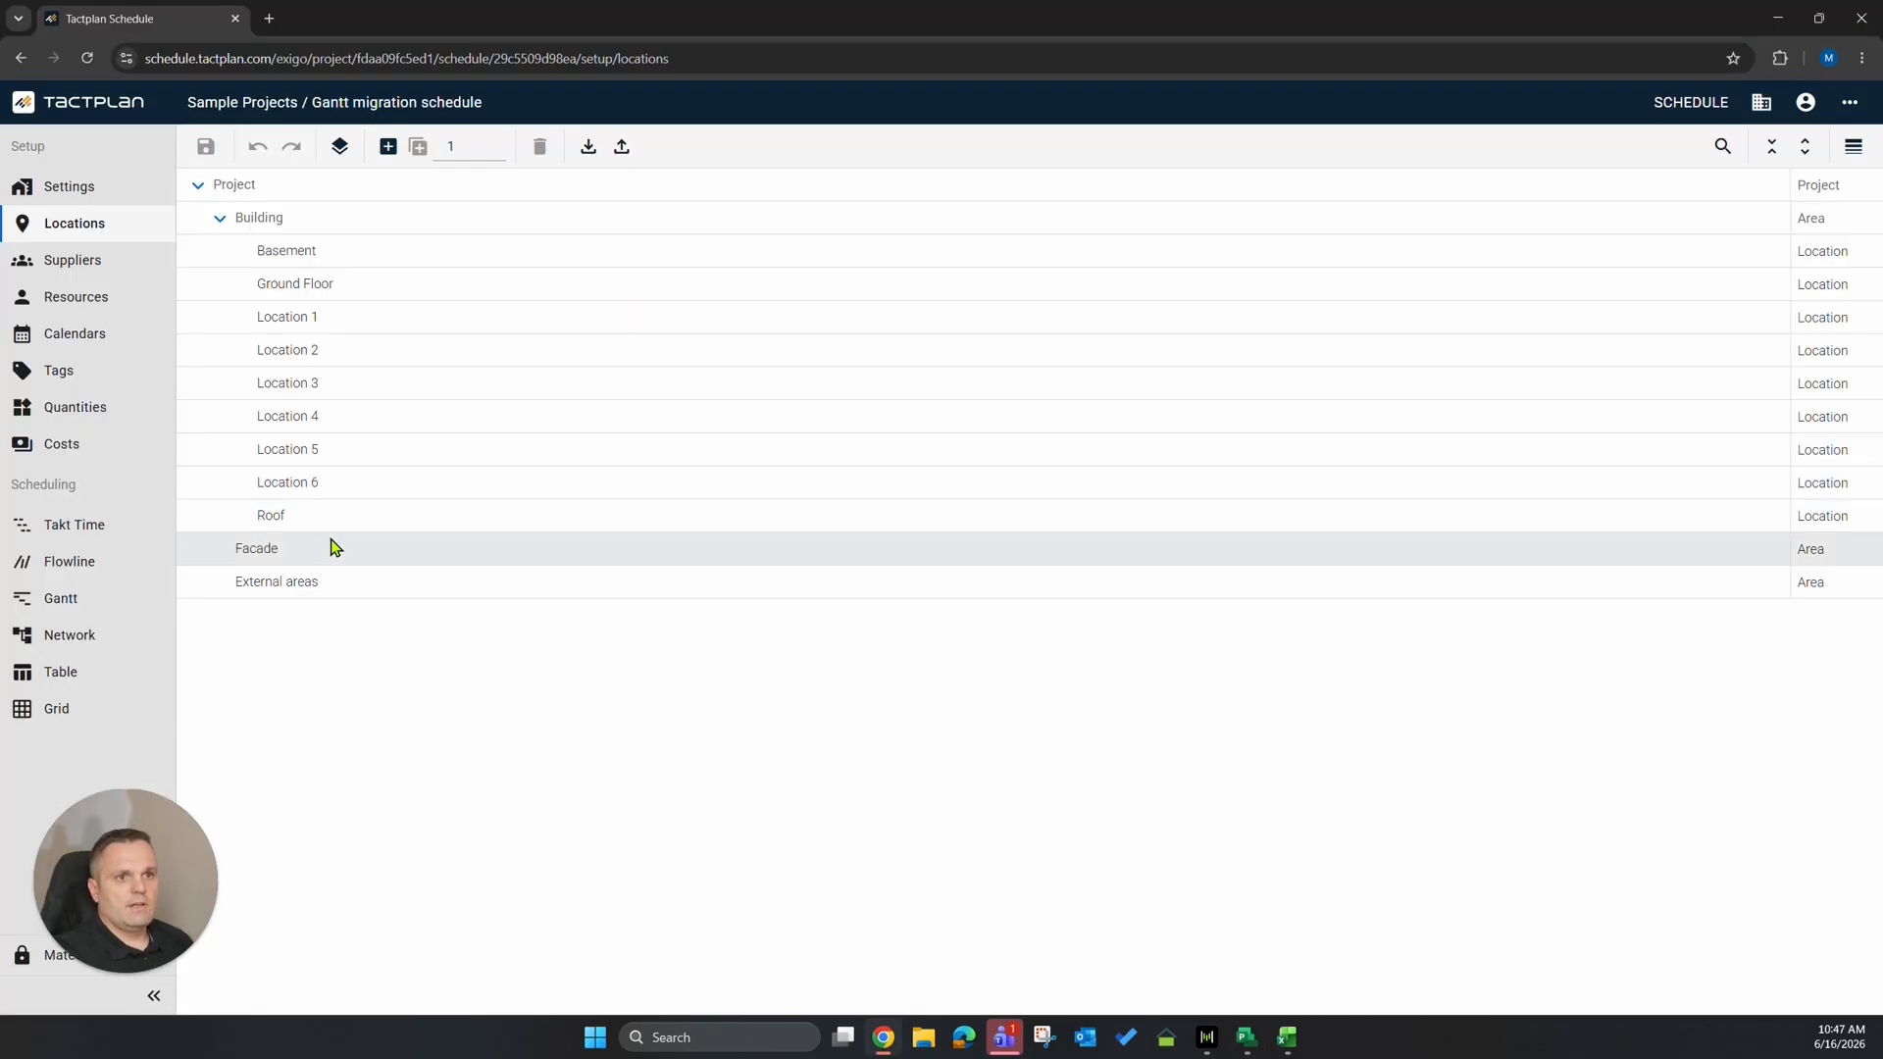
pyautogui.click(317, 545)
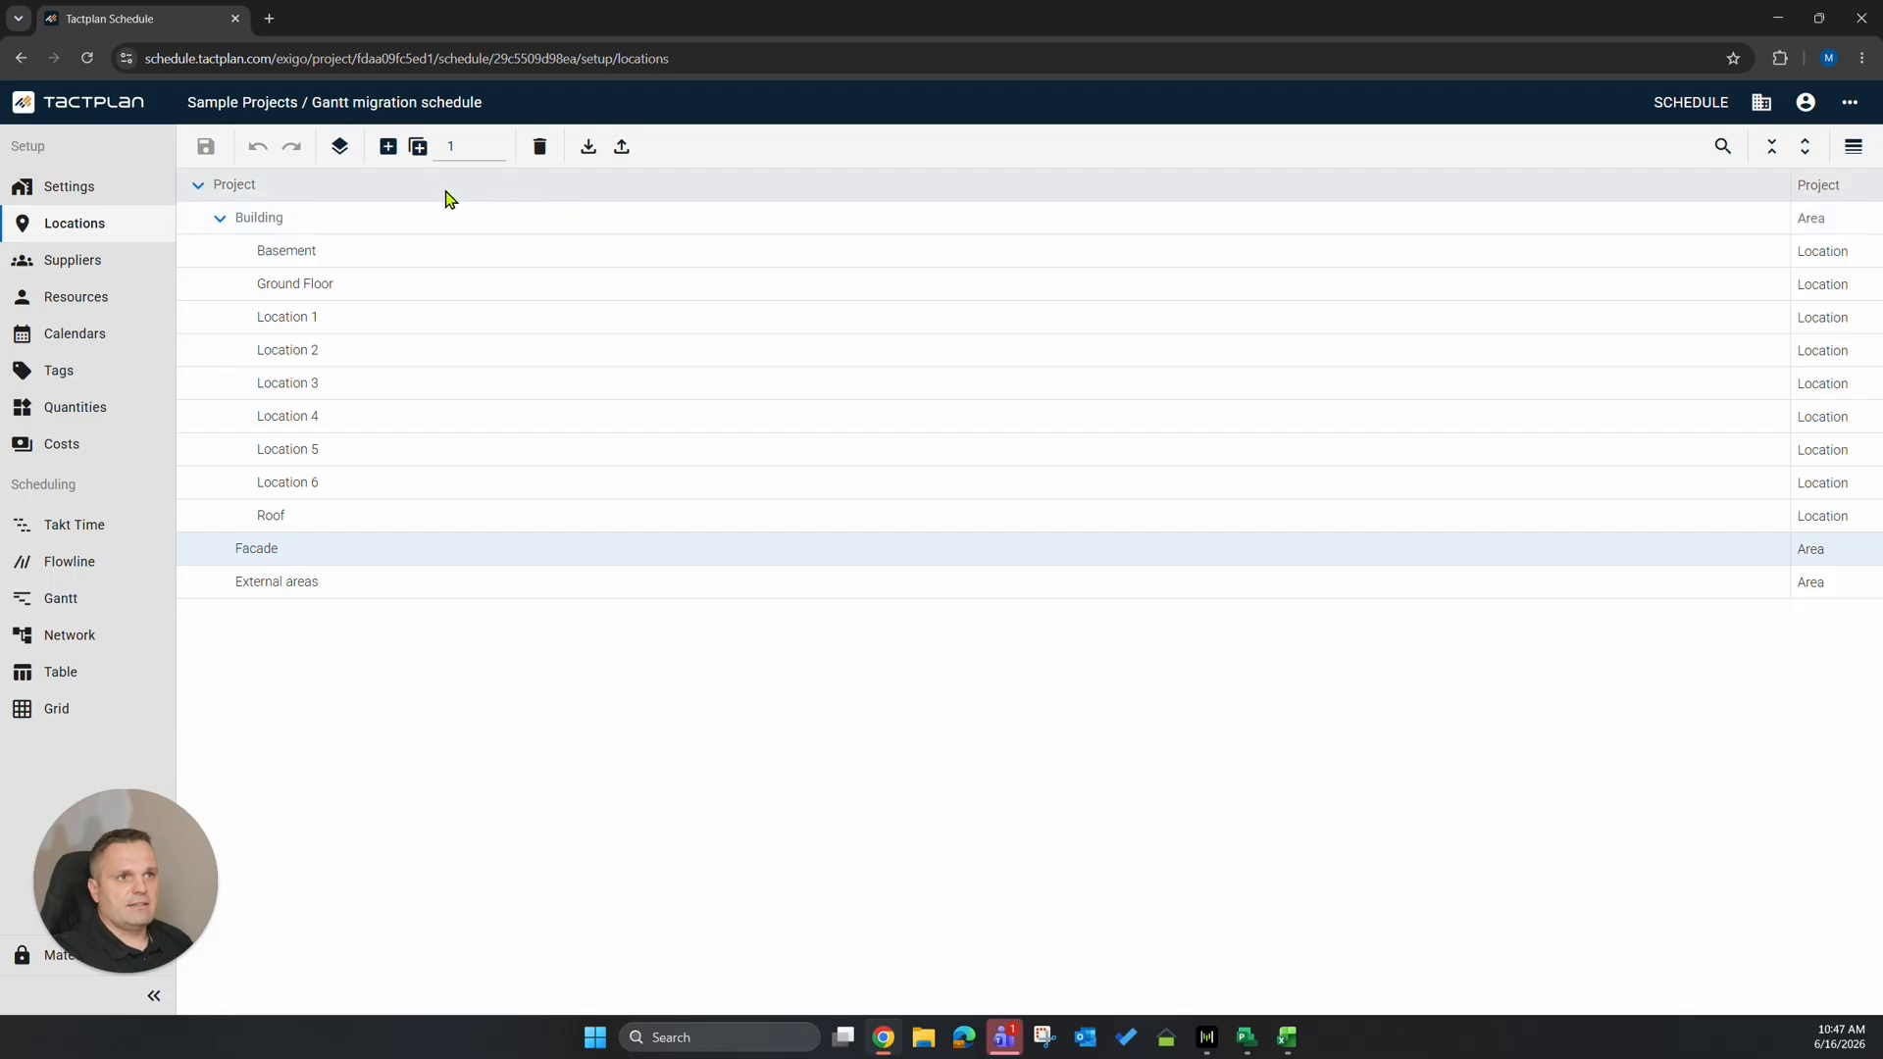
pyautogui.click(420, 149)
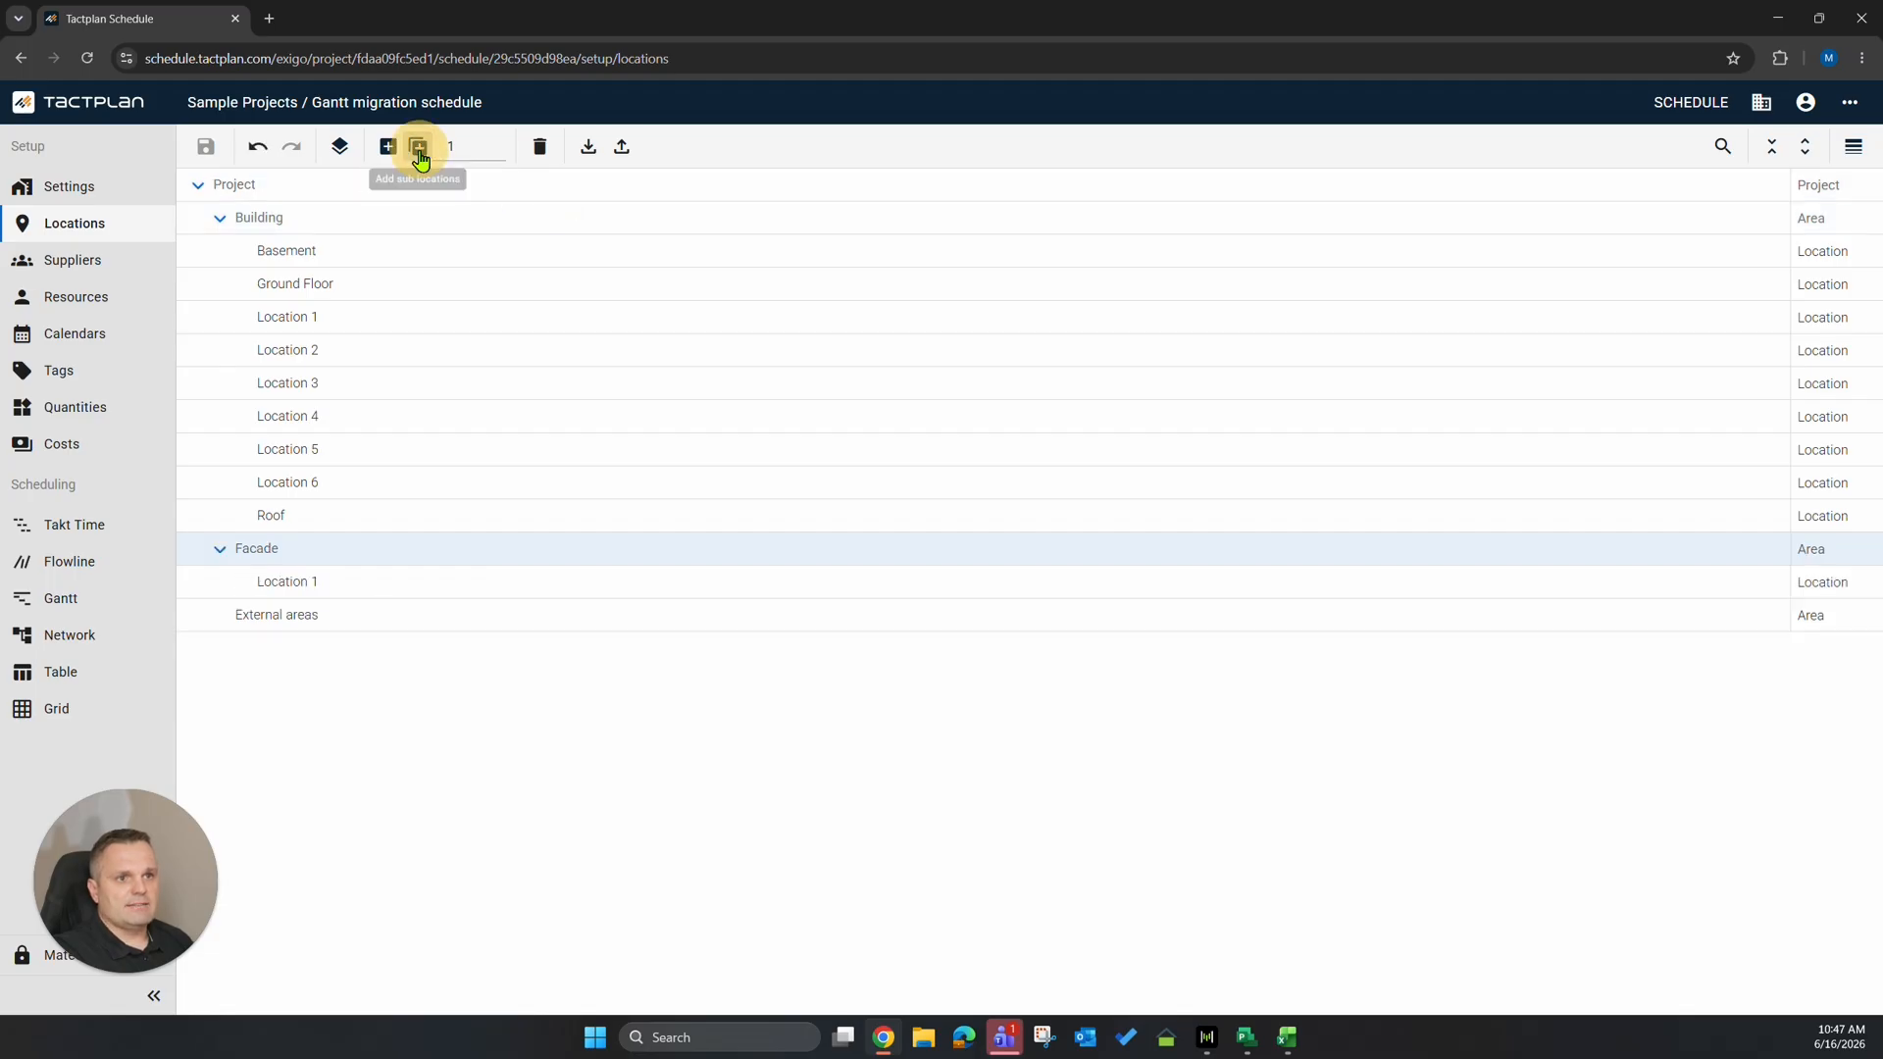
pyautogui.click(420, 149)
pyautogui.click(420, 149)
pyautogui.click(420, 150)
pyautogui.click(420, 149)
pyautogui.click(419, 149)
pyautogui.click(420, 149)
pyautogui.click(419, 149)
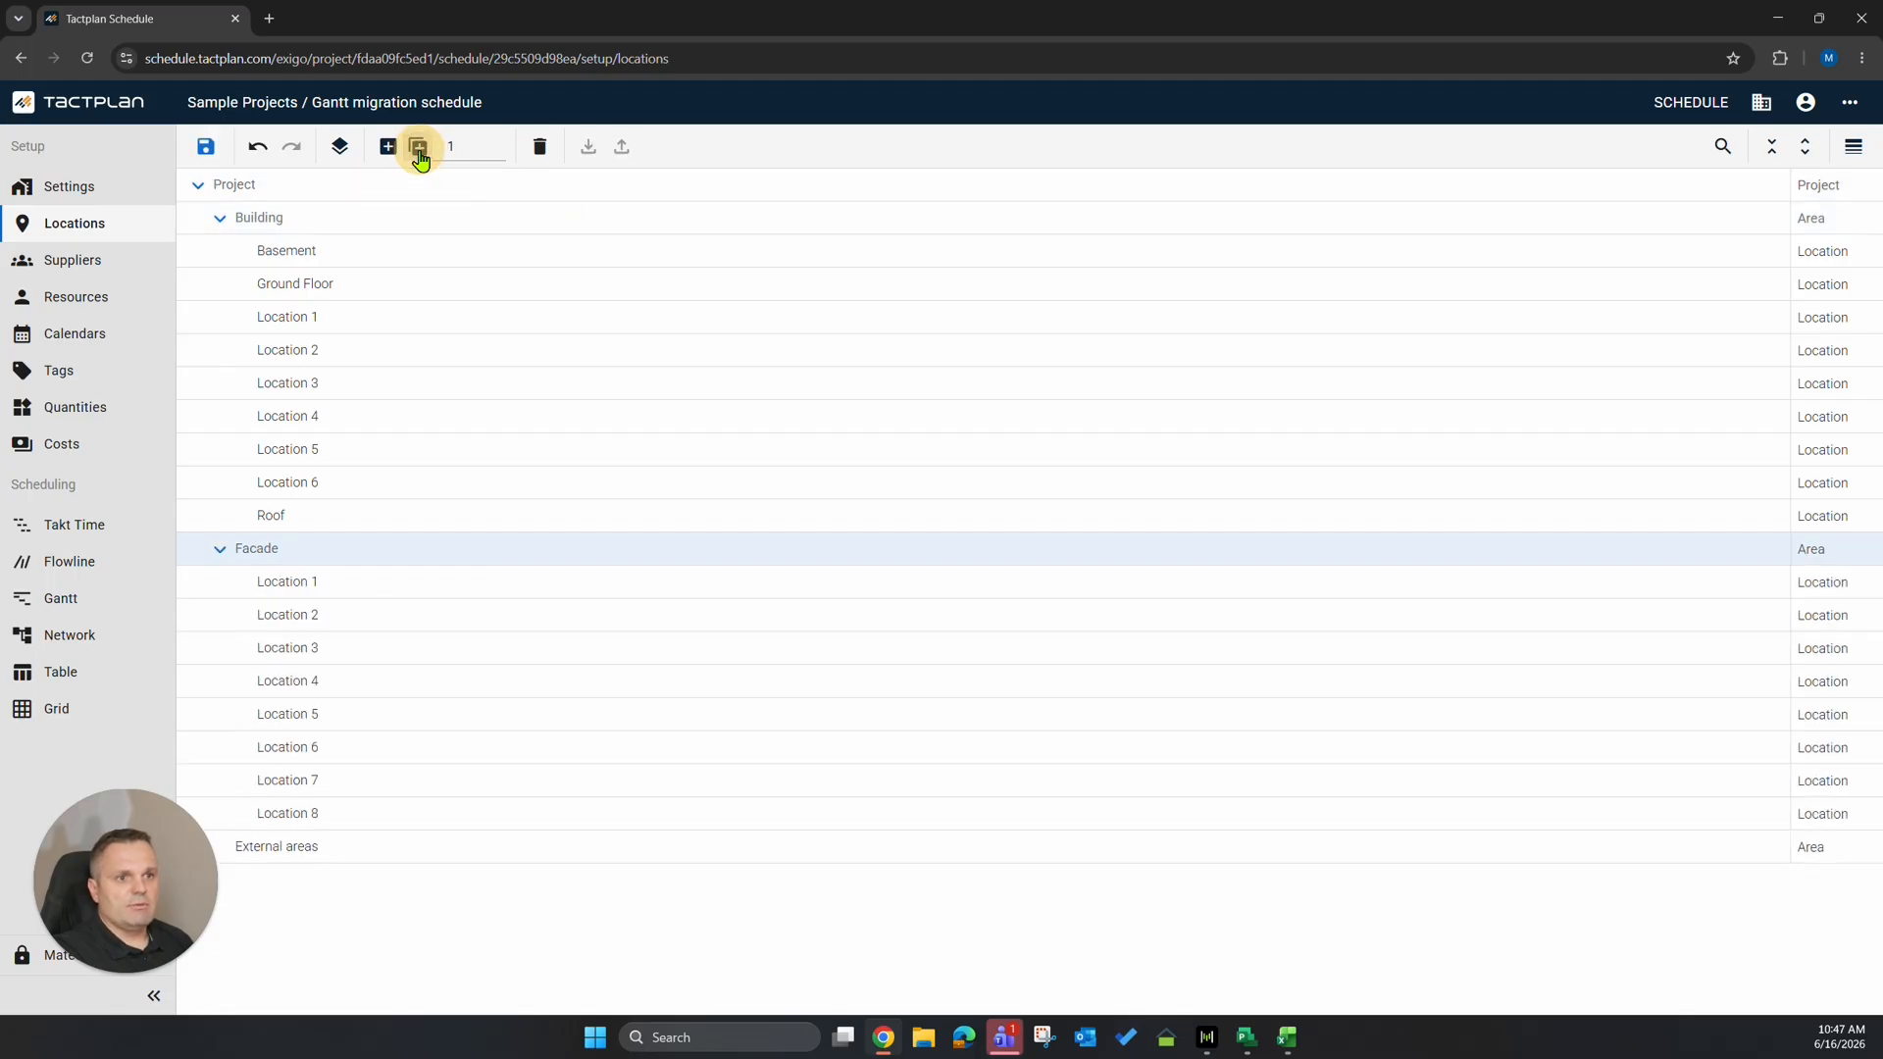
# Under Facade, rename Location 7 as Ground Floor and place it first, rename Location 8 as Roof, and save.
pyautogui.doubleClick(348, 781)
pyautogui.write('Gro')
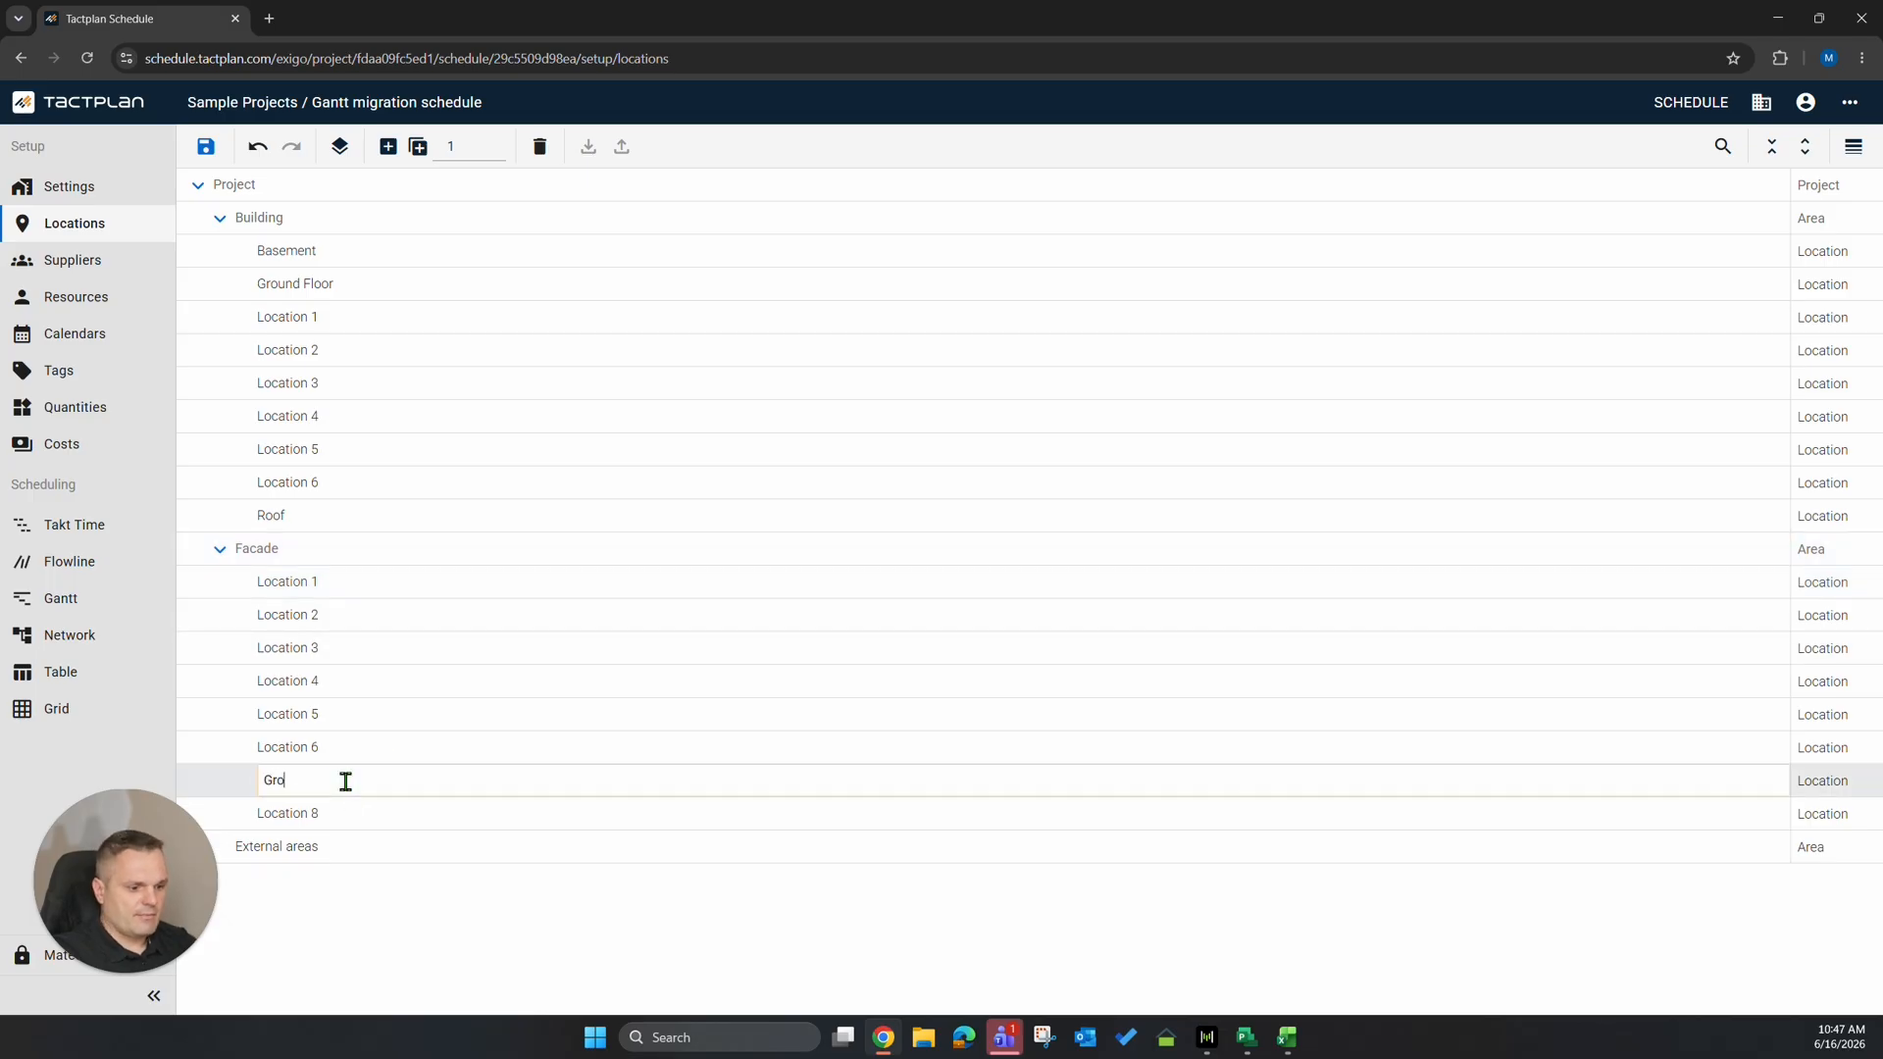
pyautogui.write('und Floor')
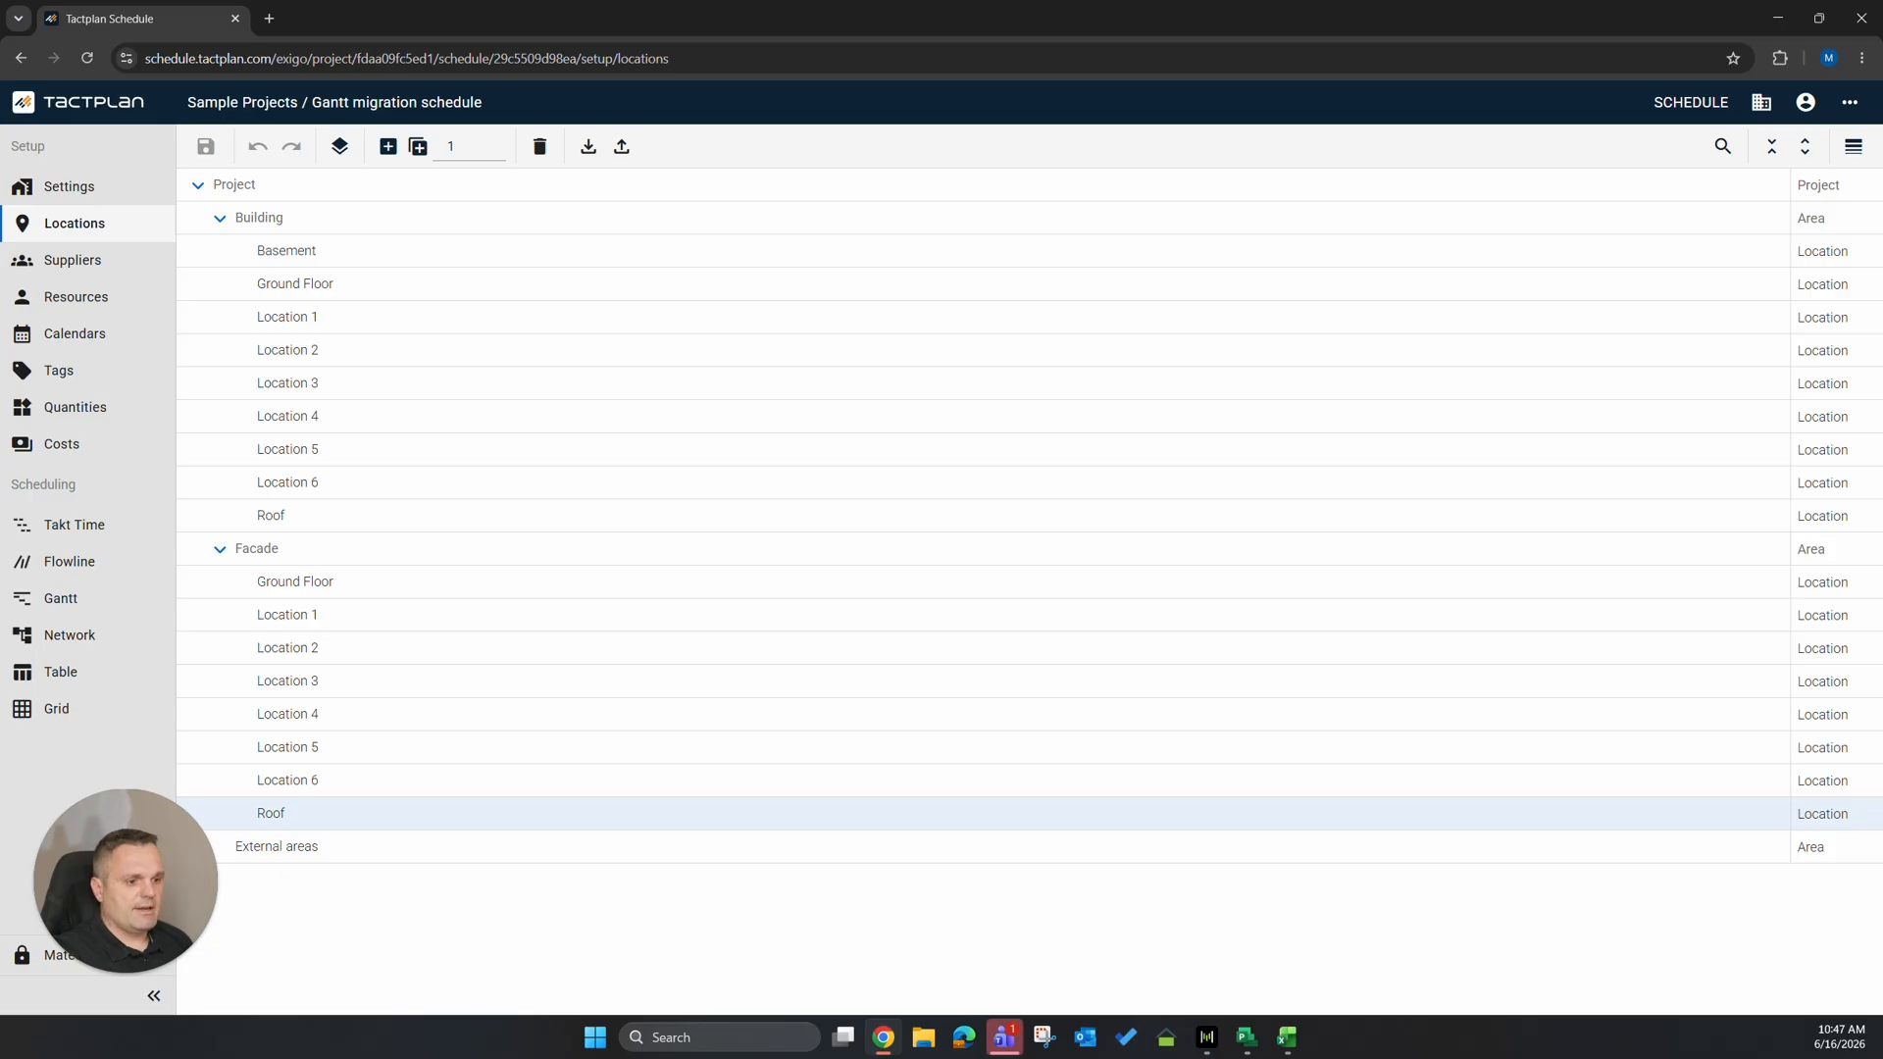
# Check Microsoft Project's external works, and in Tactplan add Connections, Road, Sidewalks and Green areas under External areas and save.
pyautogui.hotkey('alt', 'Tab')
pyautogui.scroll(-6, 289, 638)
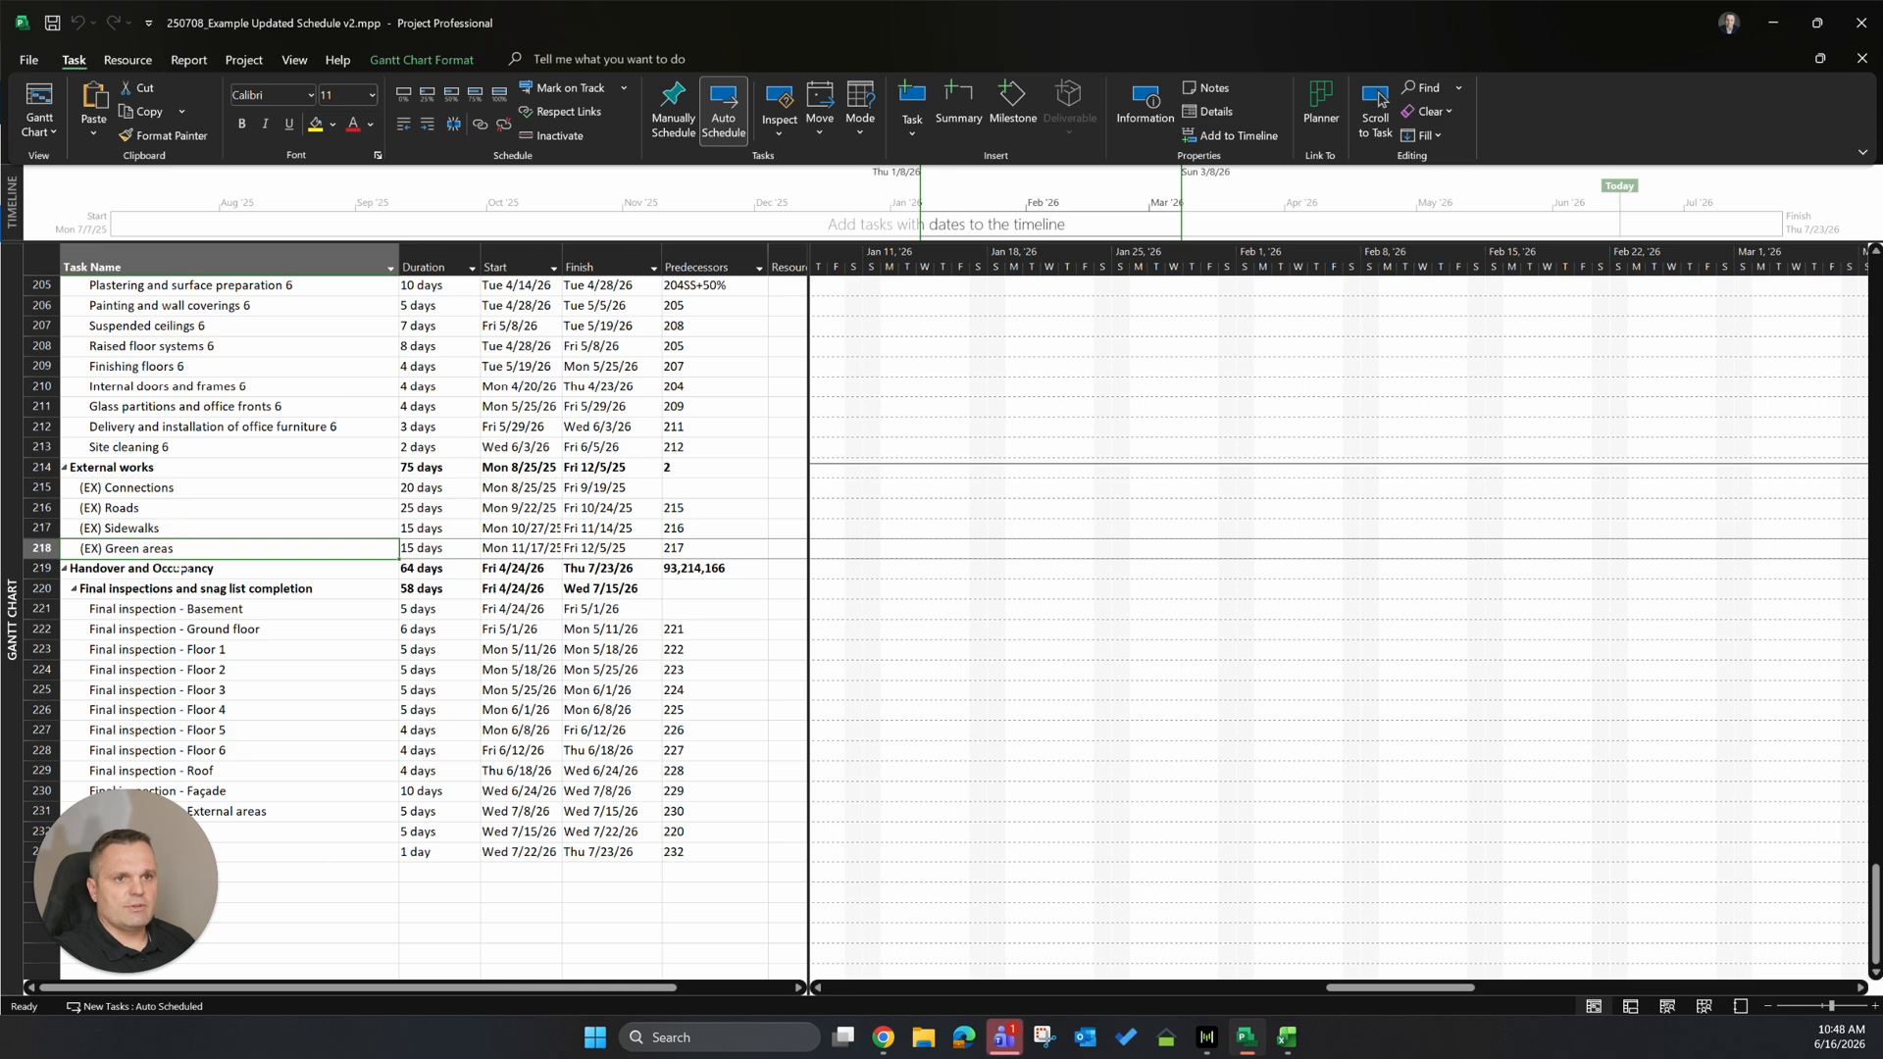
pyautogui.hotkey('alt', 'Tab')
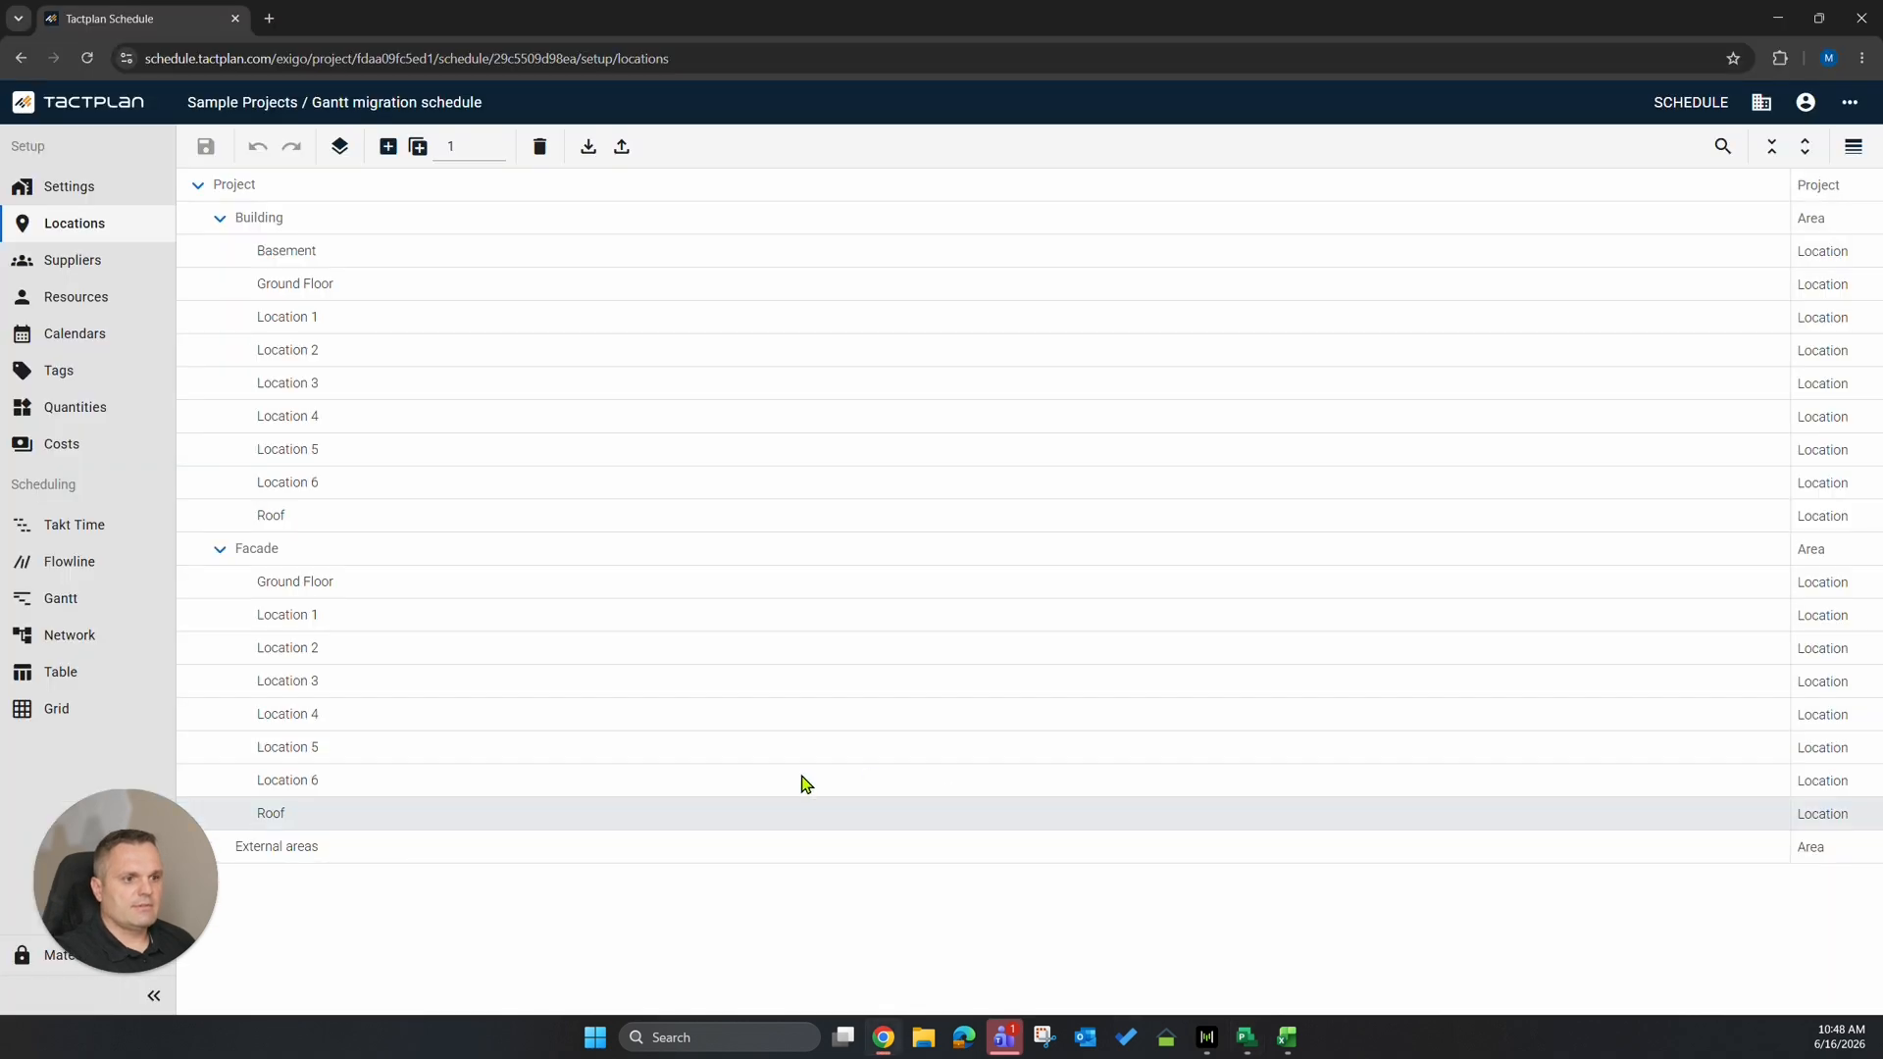
pyautogui.click(367, 845)
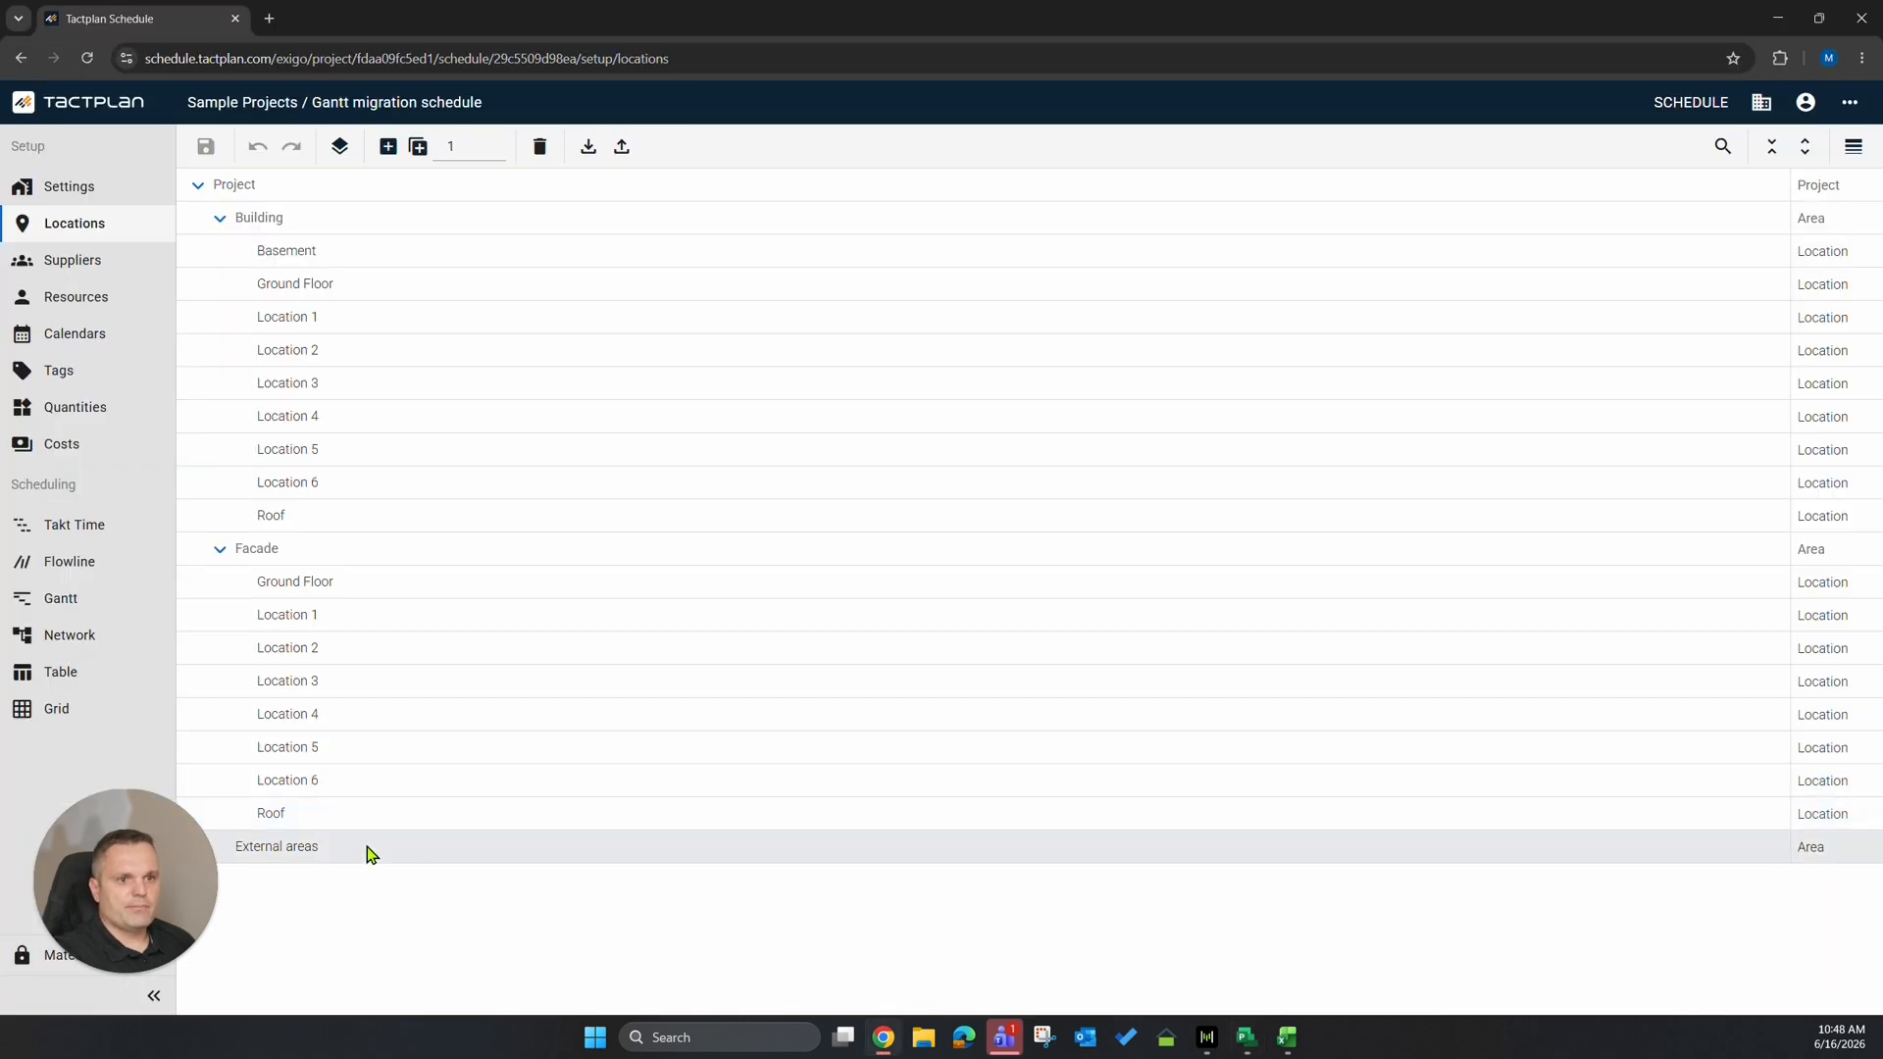
pyautogui.click(417, 147)
pyautogui.click(418, 147)
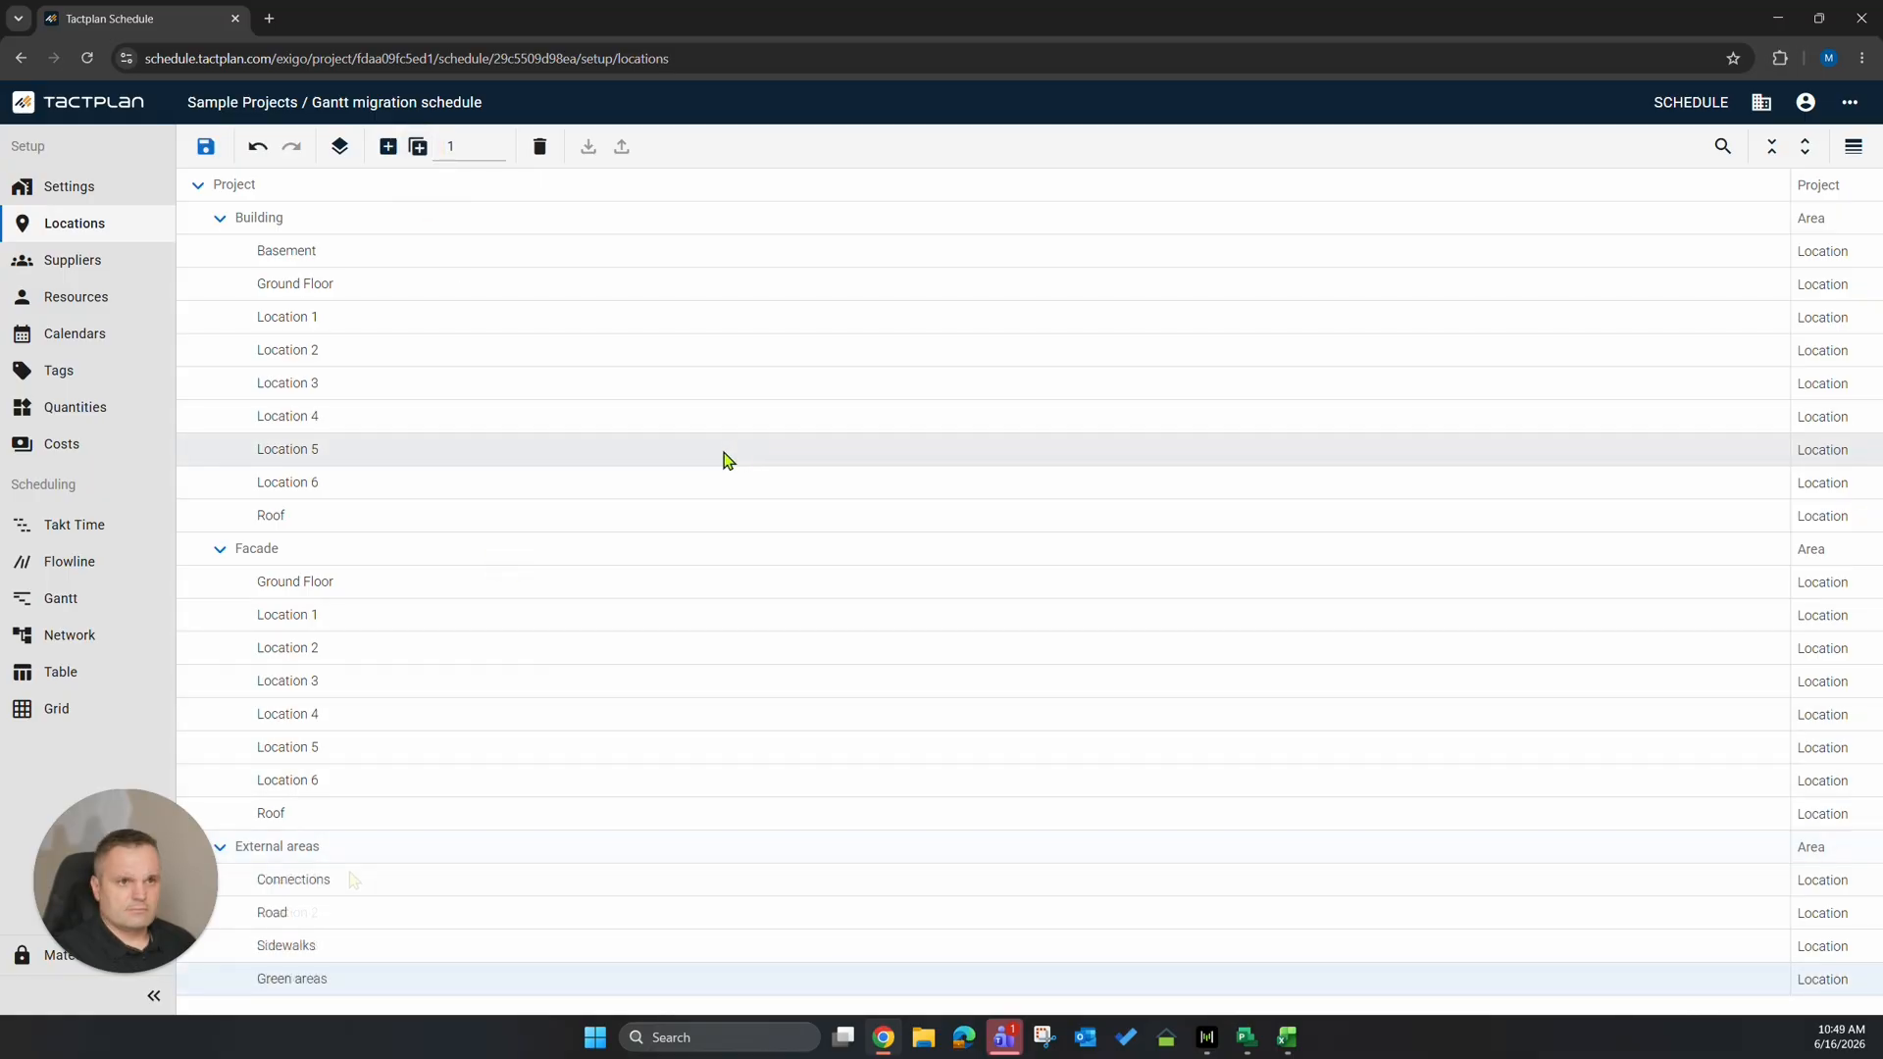
pyautogui.click(201, 157)
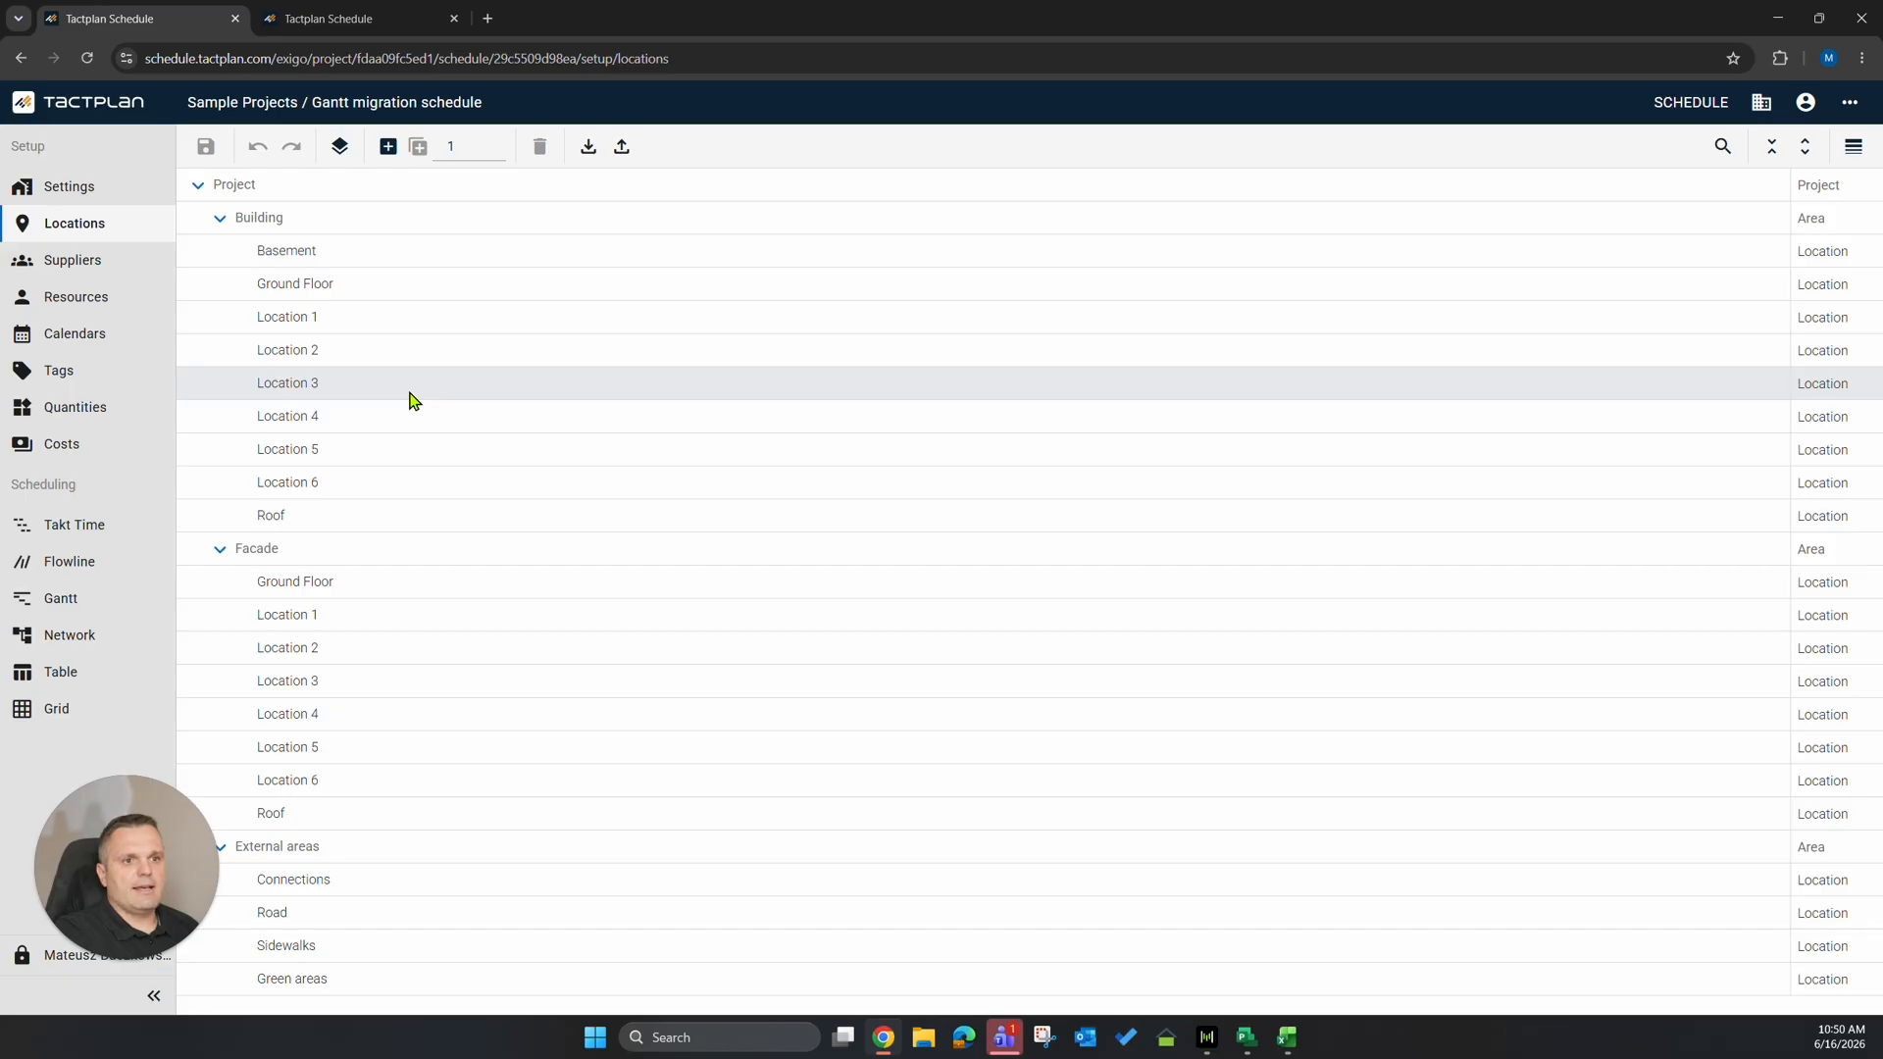
# View the migration schedule's grid, and the locations and takt plan of the FULL DEMO - EXIGO House_ENG_2026-2027 - Copy schedule.
pyautogui.click(59, 706)
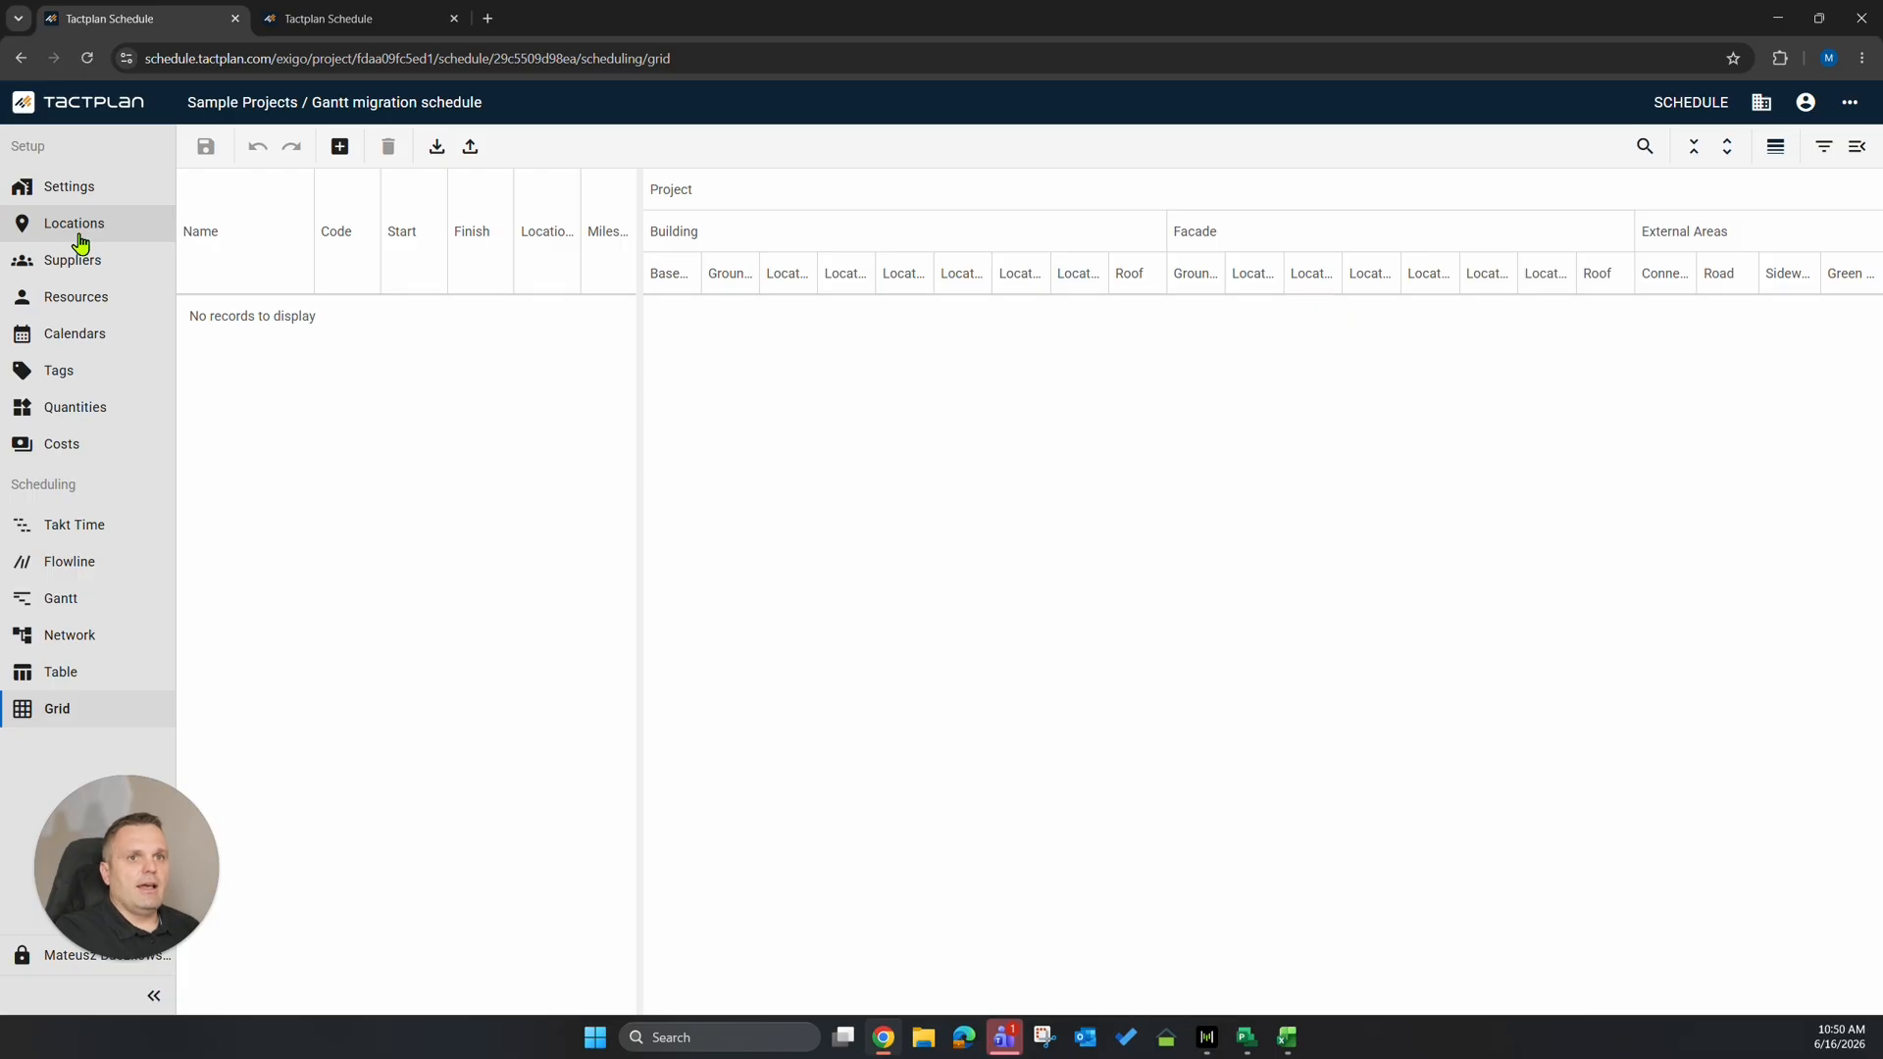
pyautogui.click(327, 20)
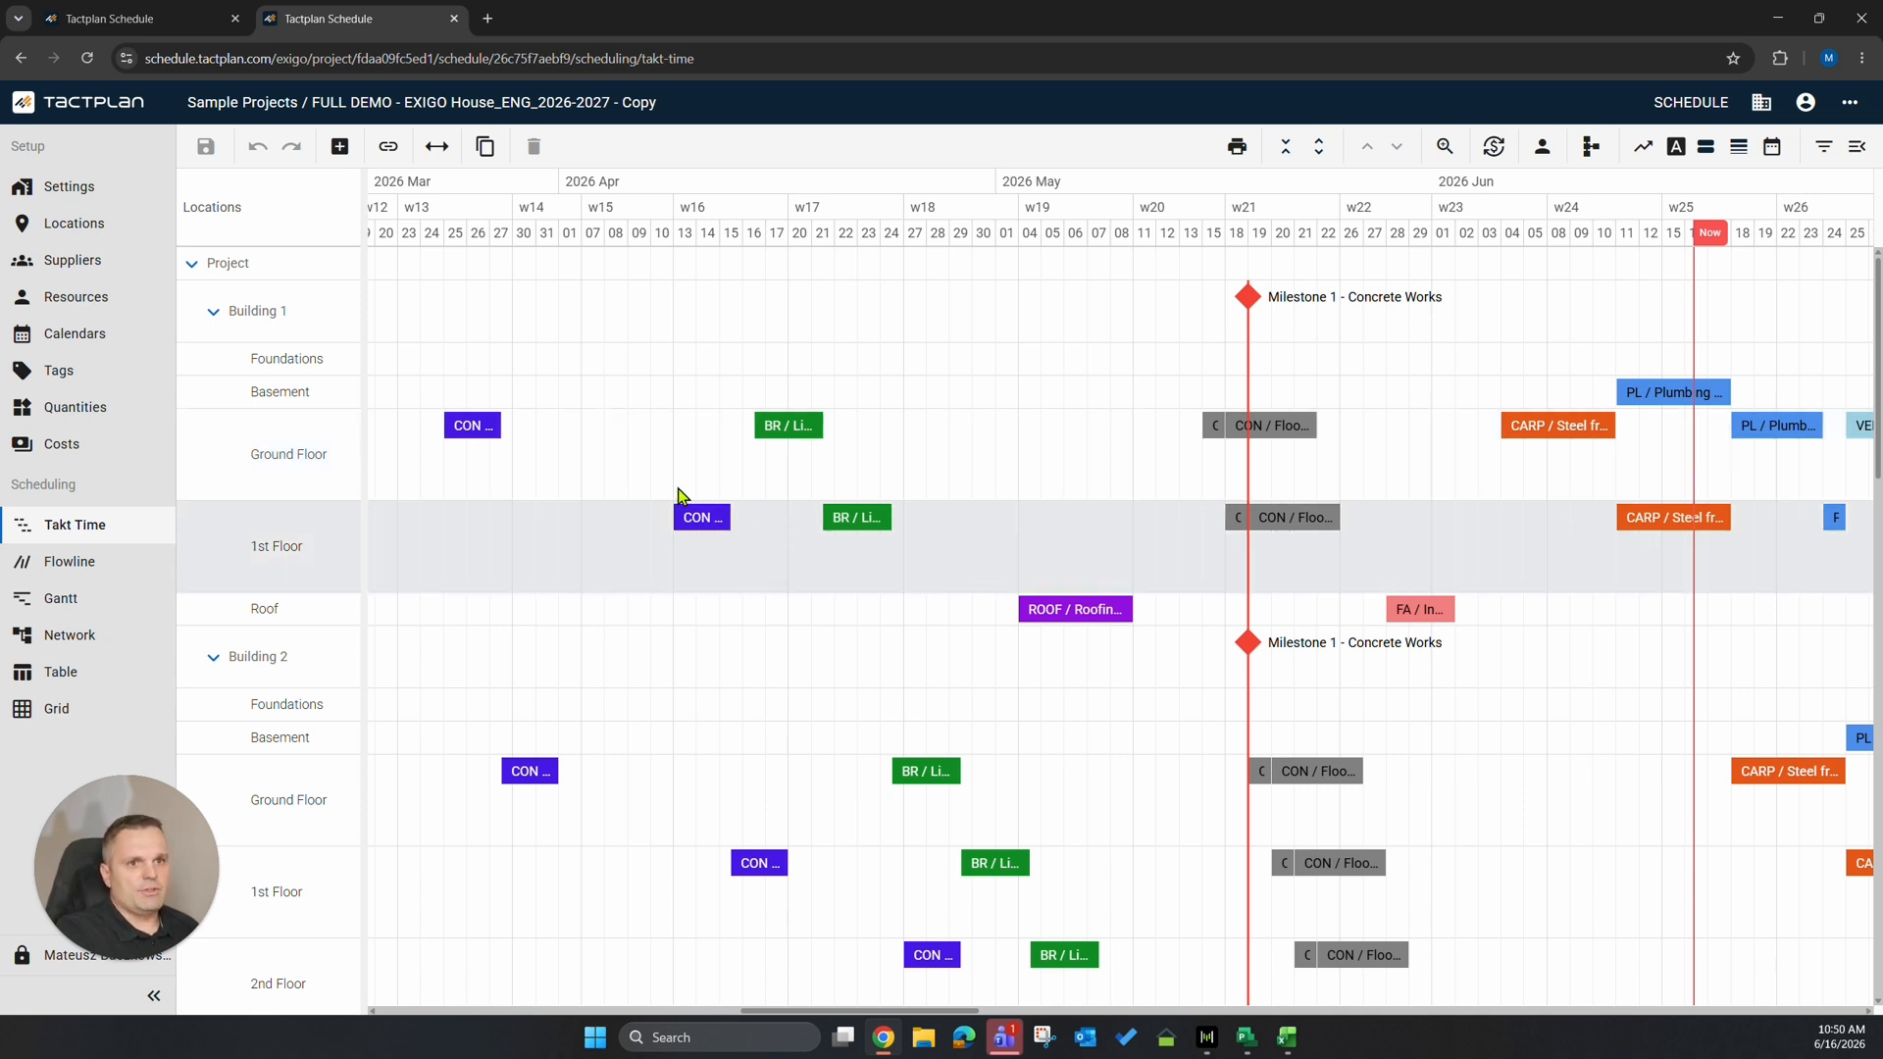
pyautogui.click(68, 223)
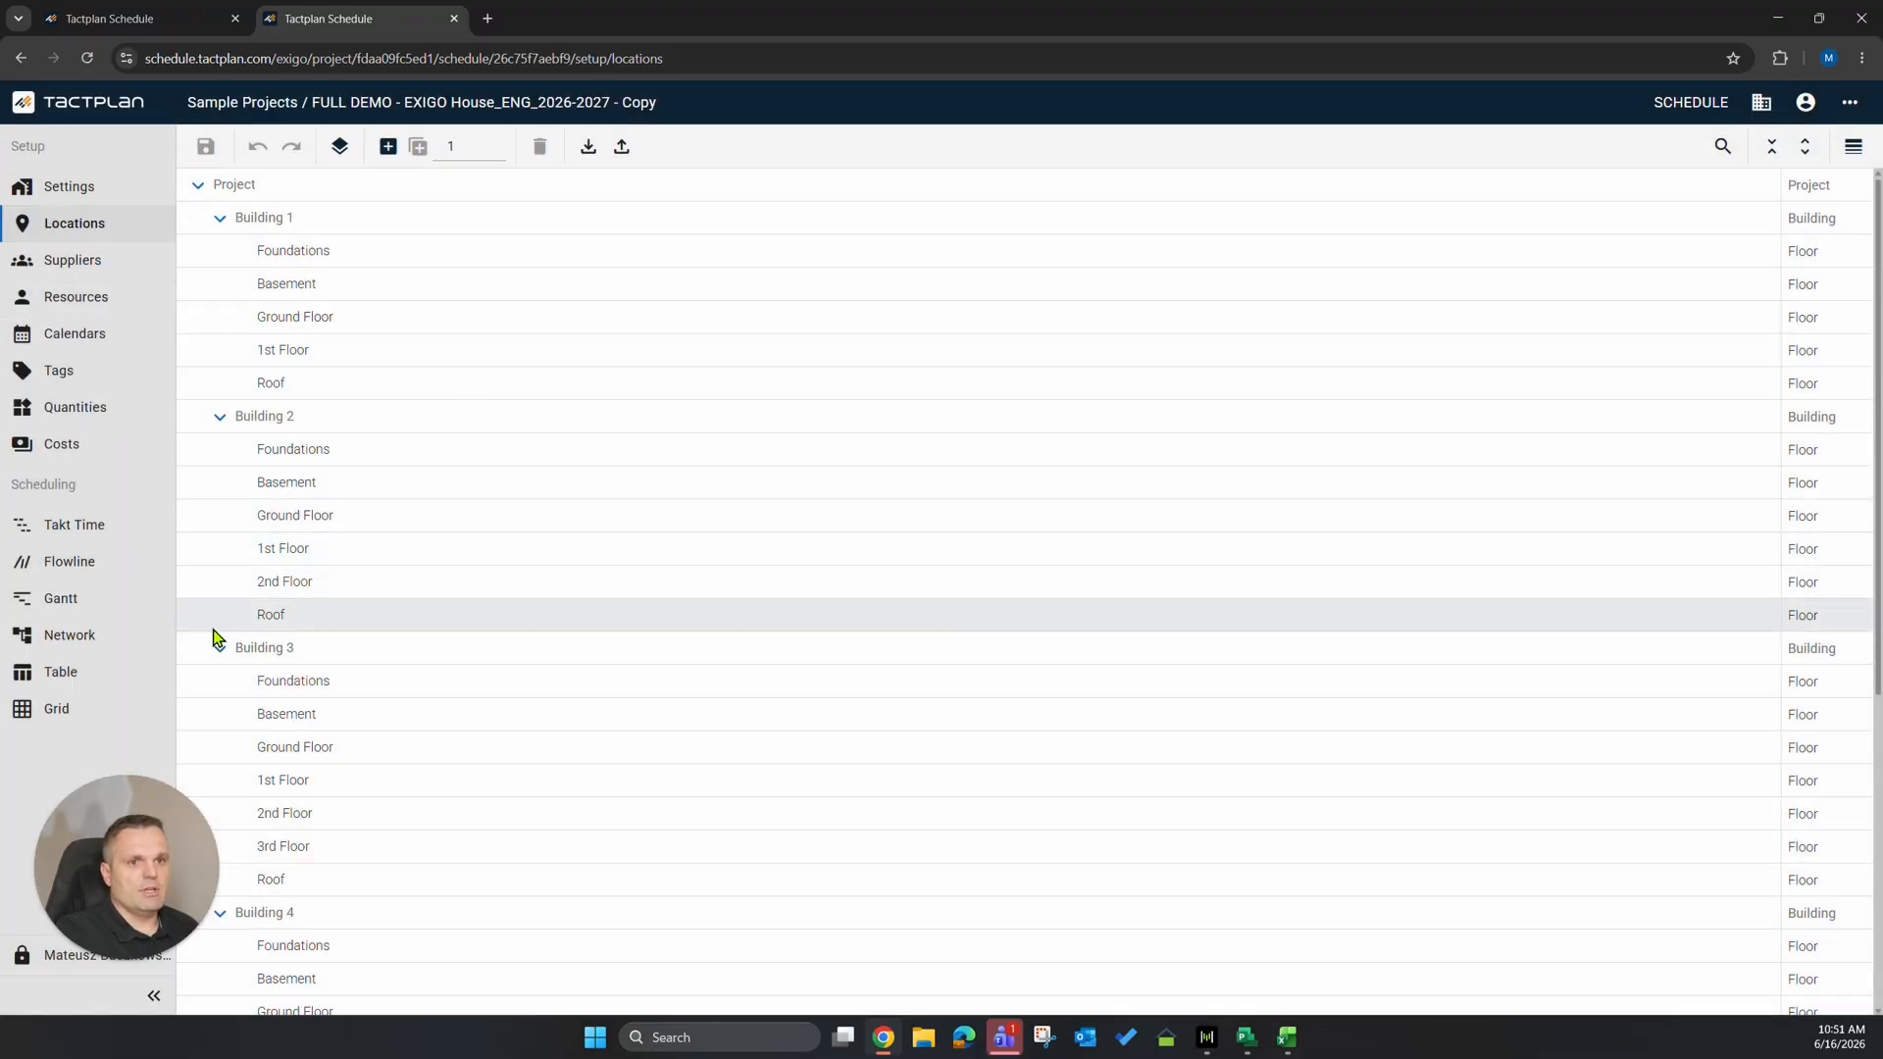
pyautogui.click(55, 530)
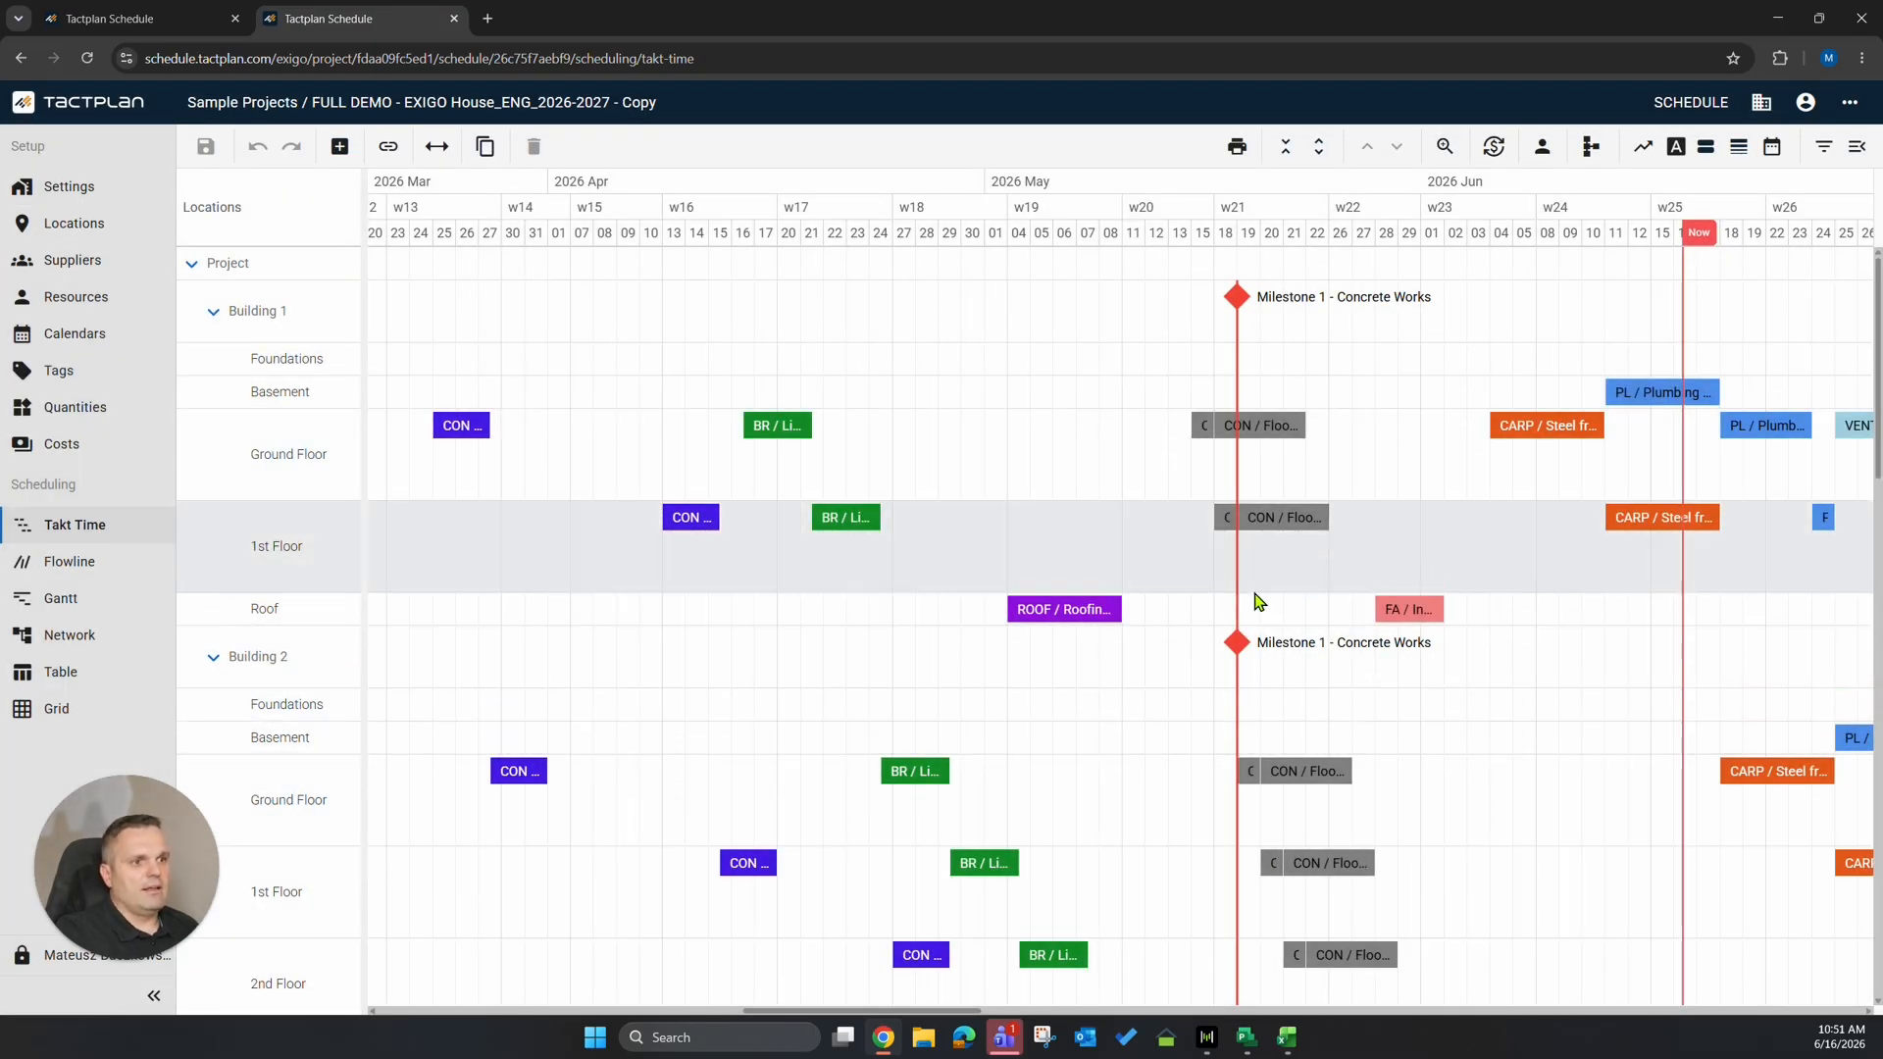
# Export the demo schedule's grid data to the clipboard with comma decimal separator and month-first date format.
pyautogui.click(53, 707)
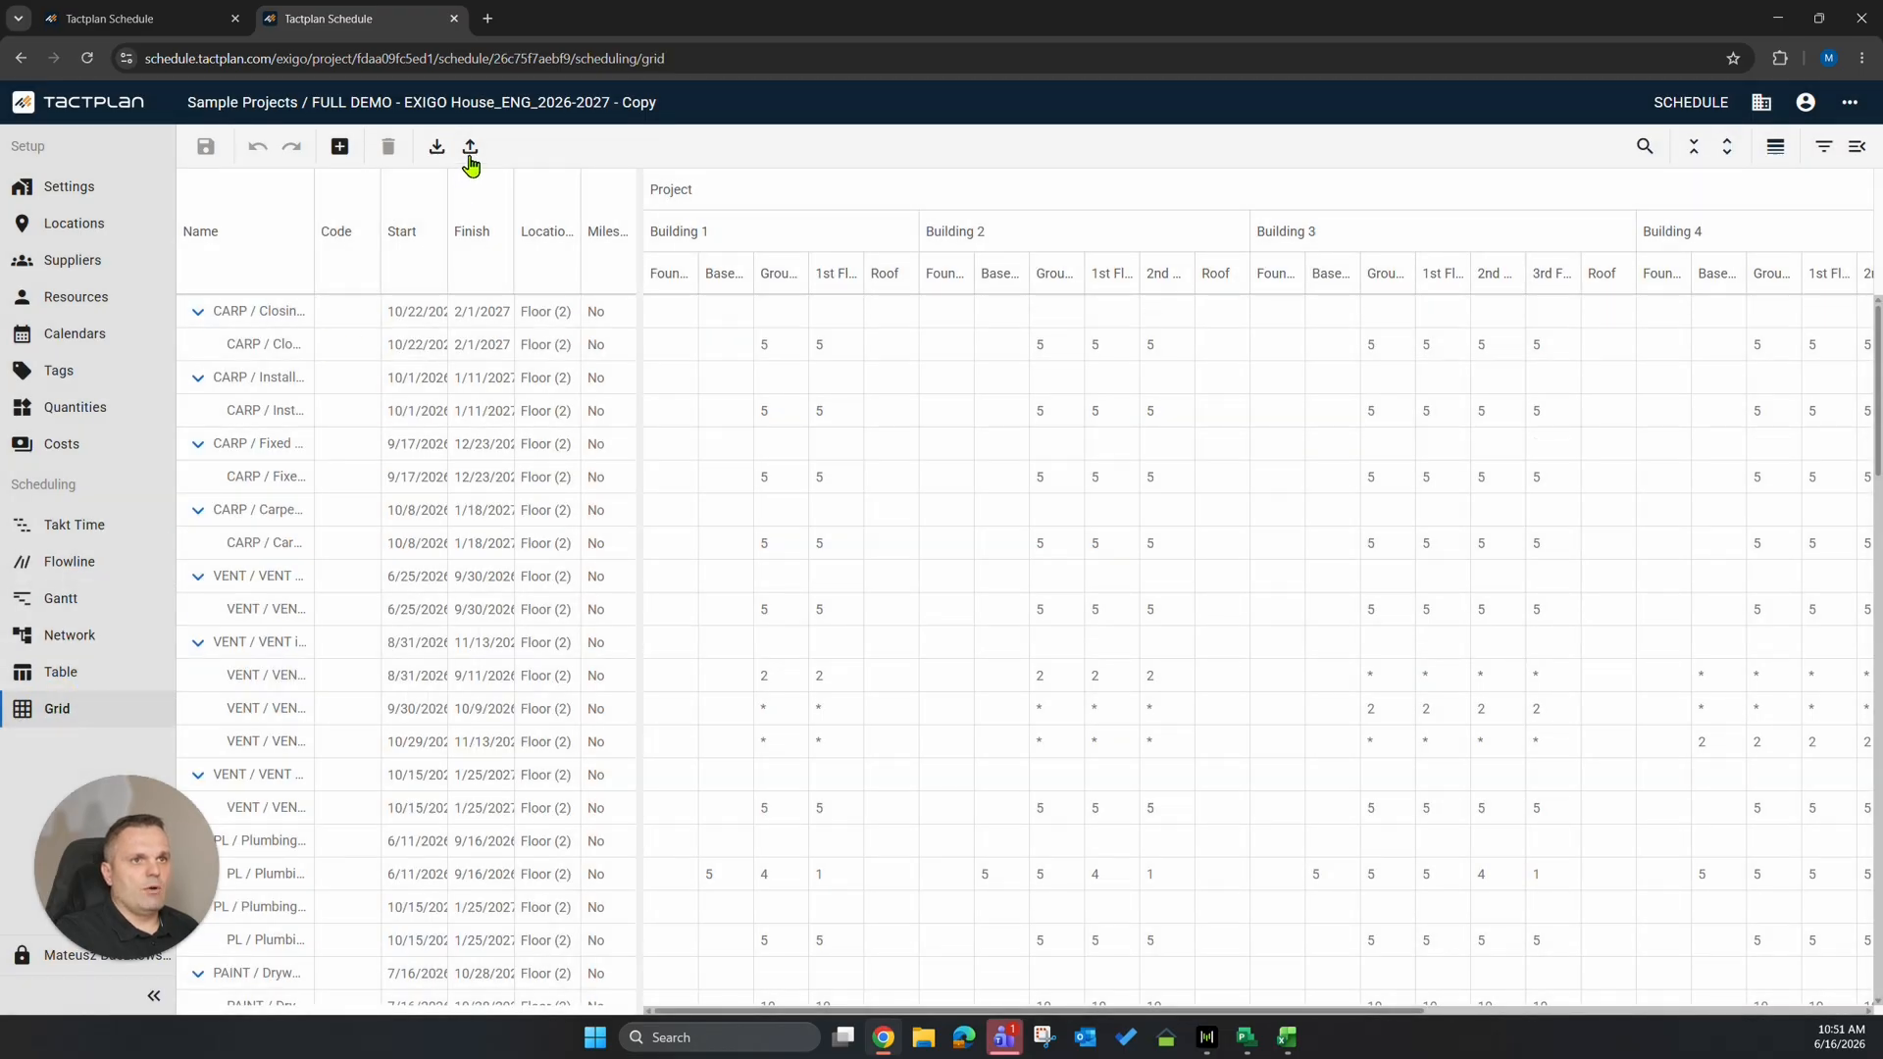
pyautogui.click(470, 149)
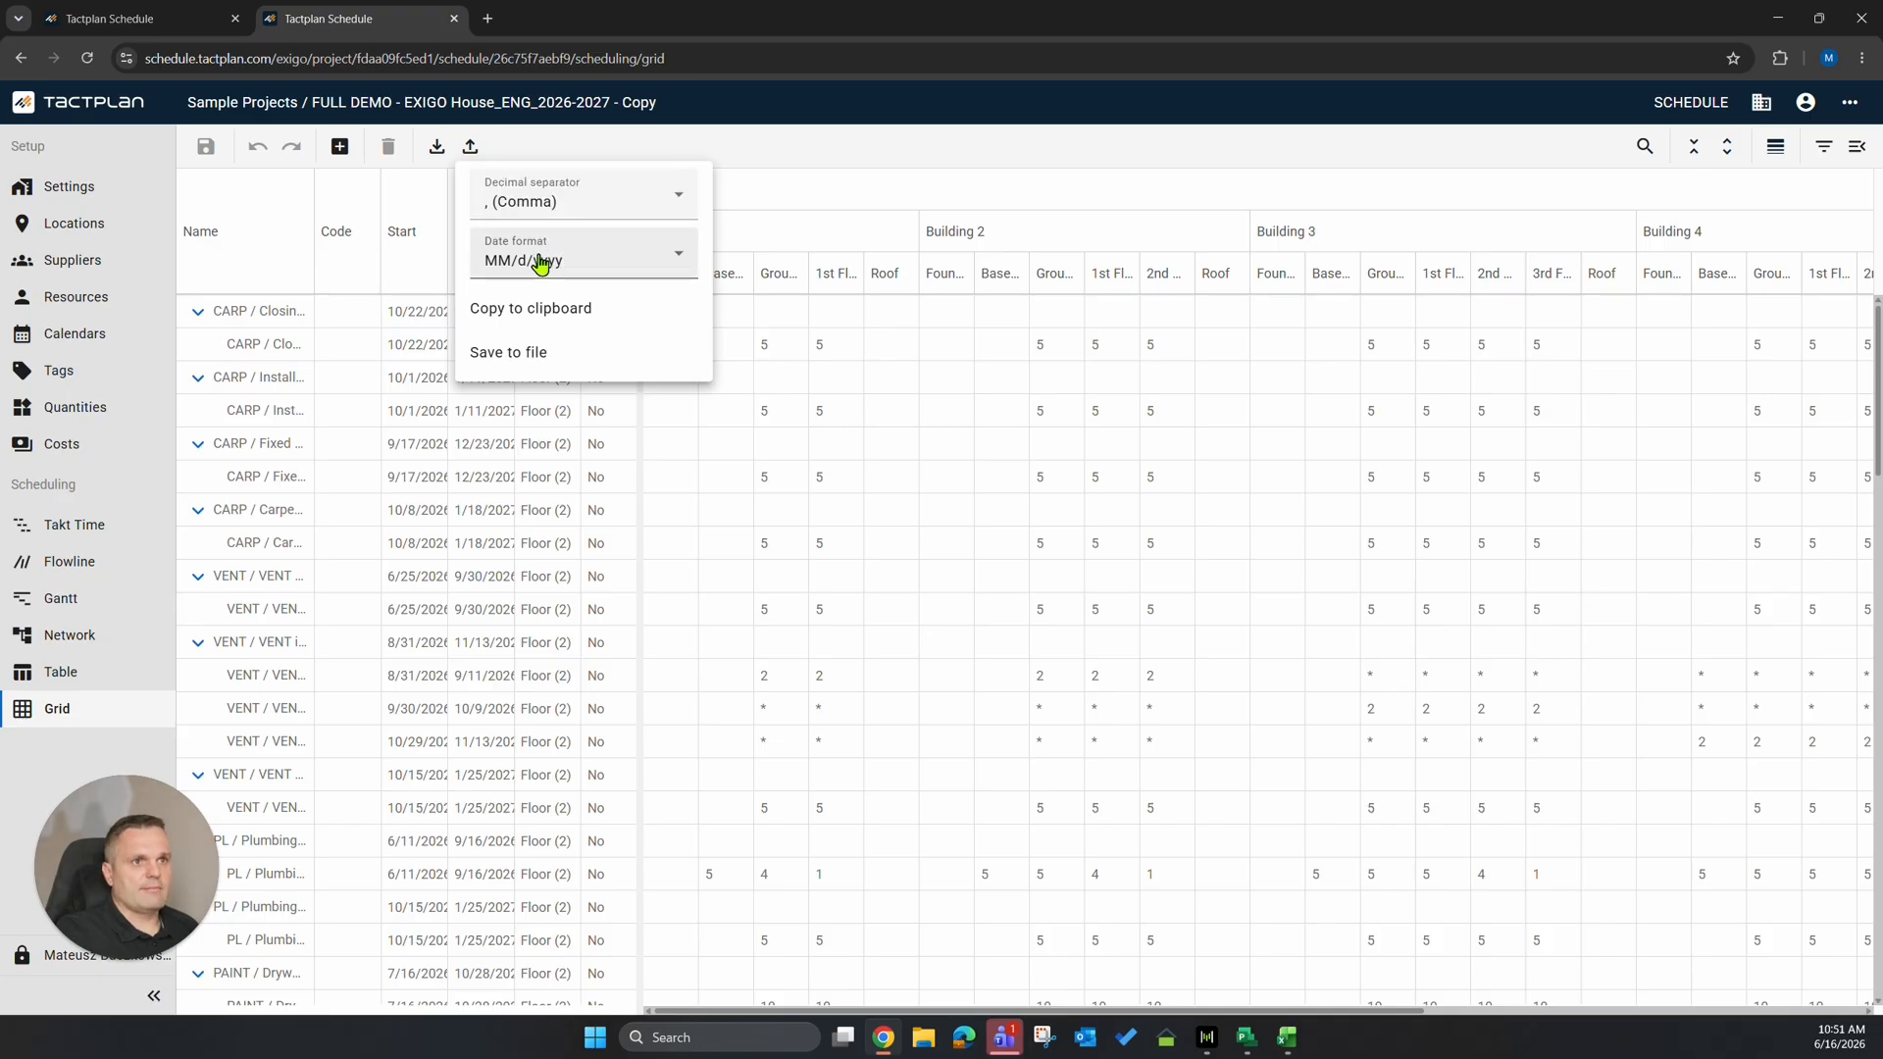
pyautogui.click(536, 309)
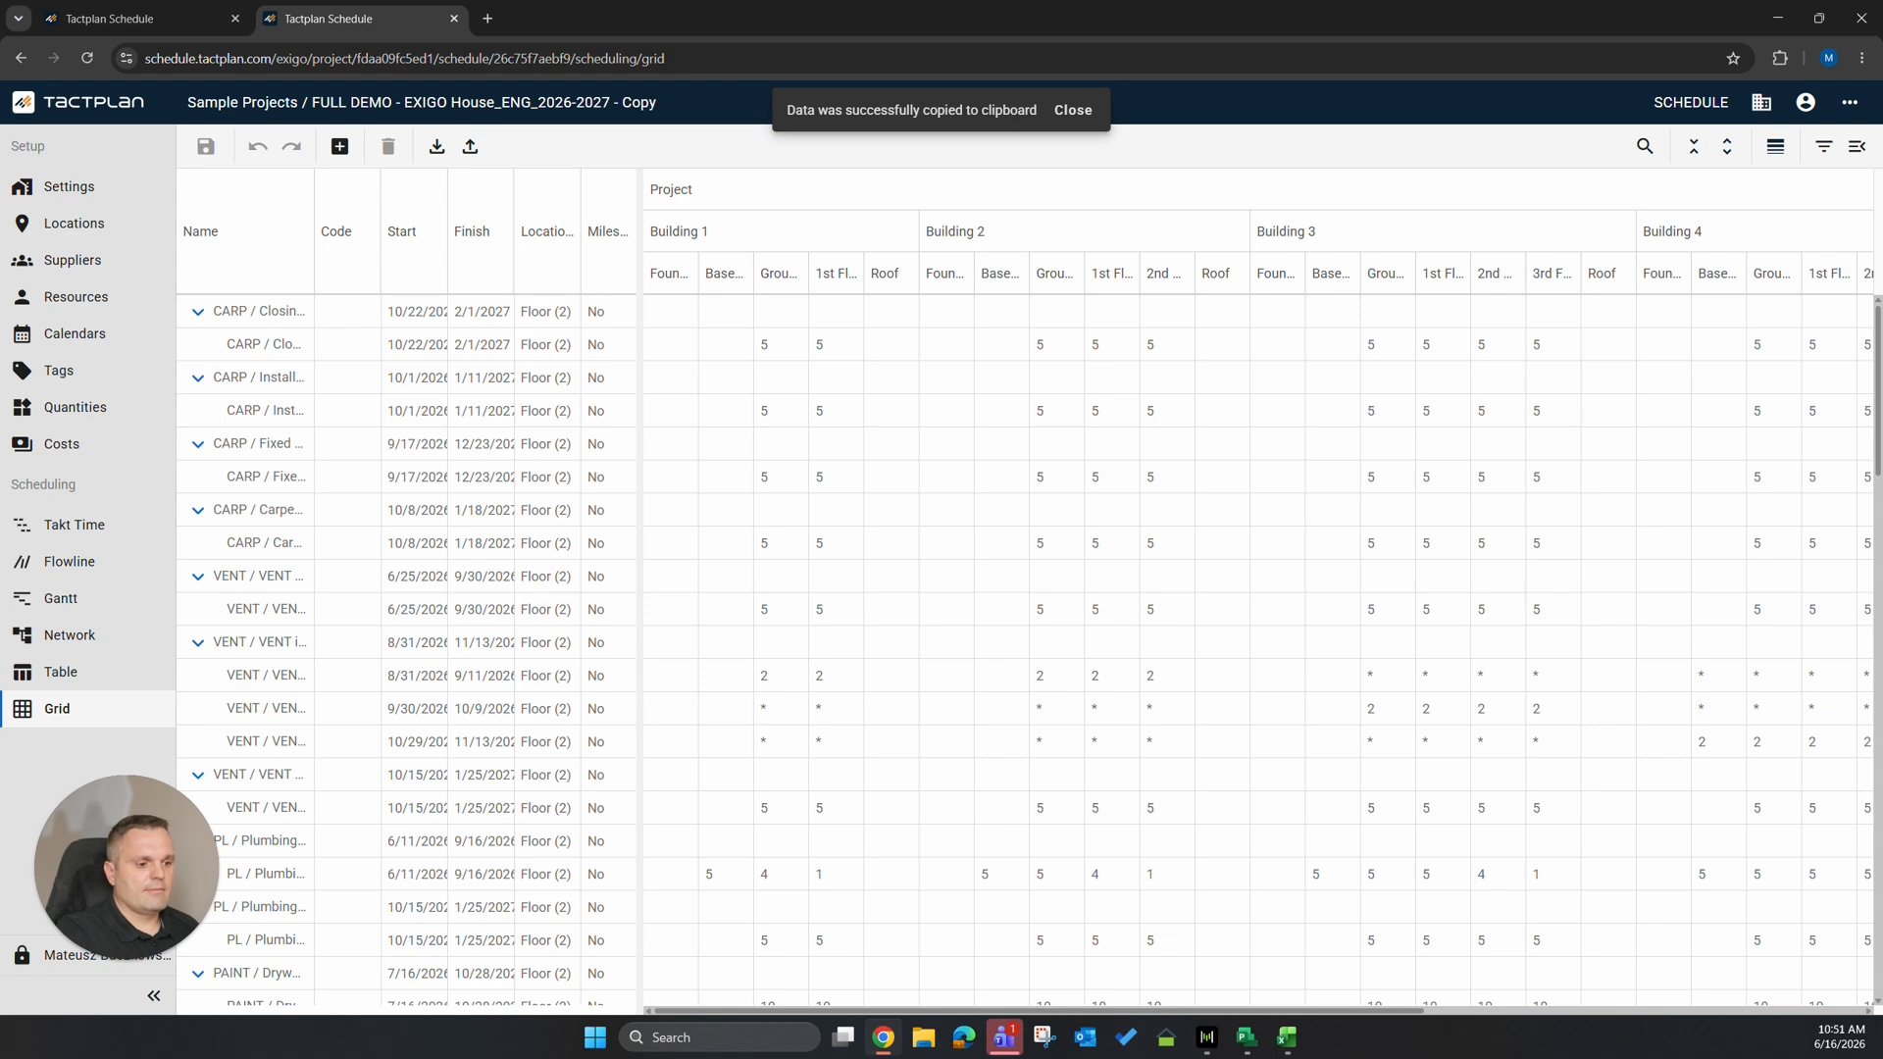
# Switch to Excel, paste the exported grid data into a new sheet from cell A1, and fit all column widths to their contents.
pyautogui.click(1275, 1041)
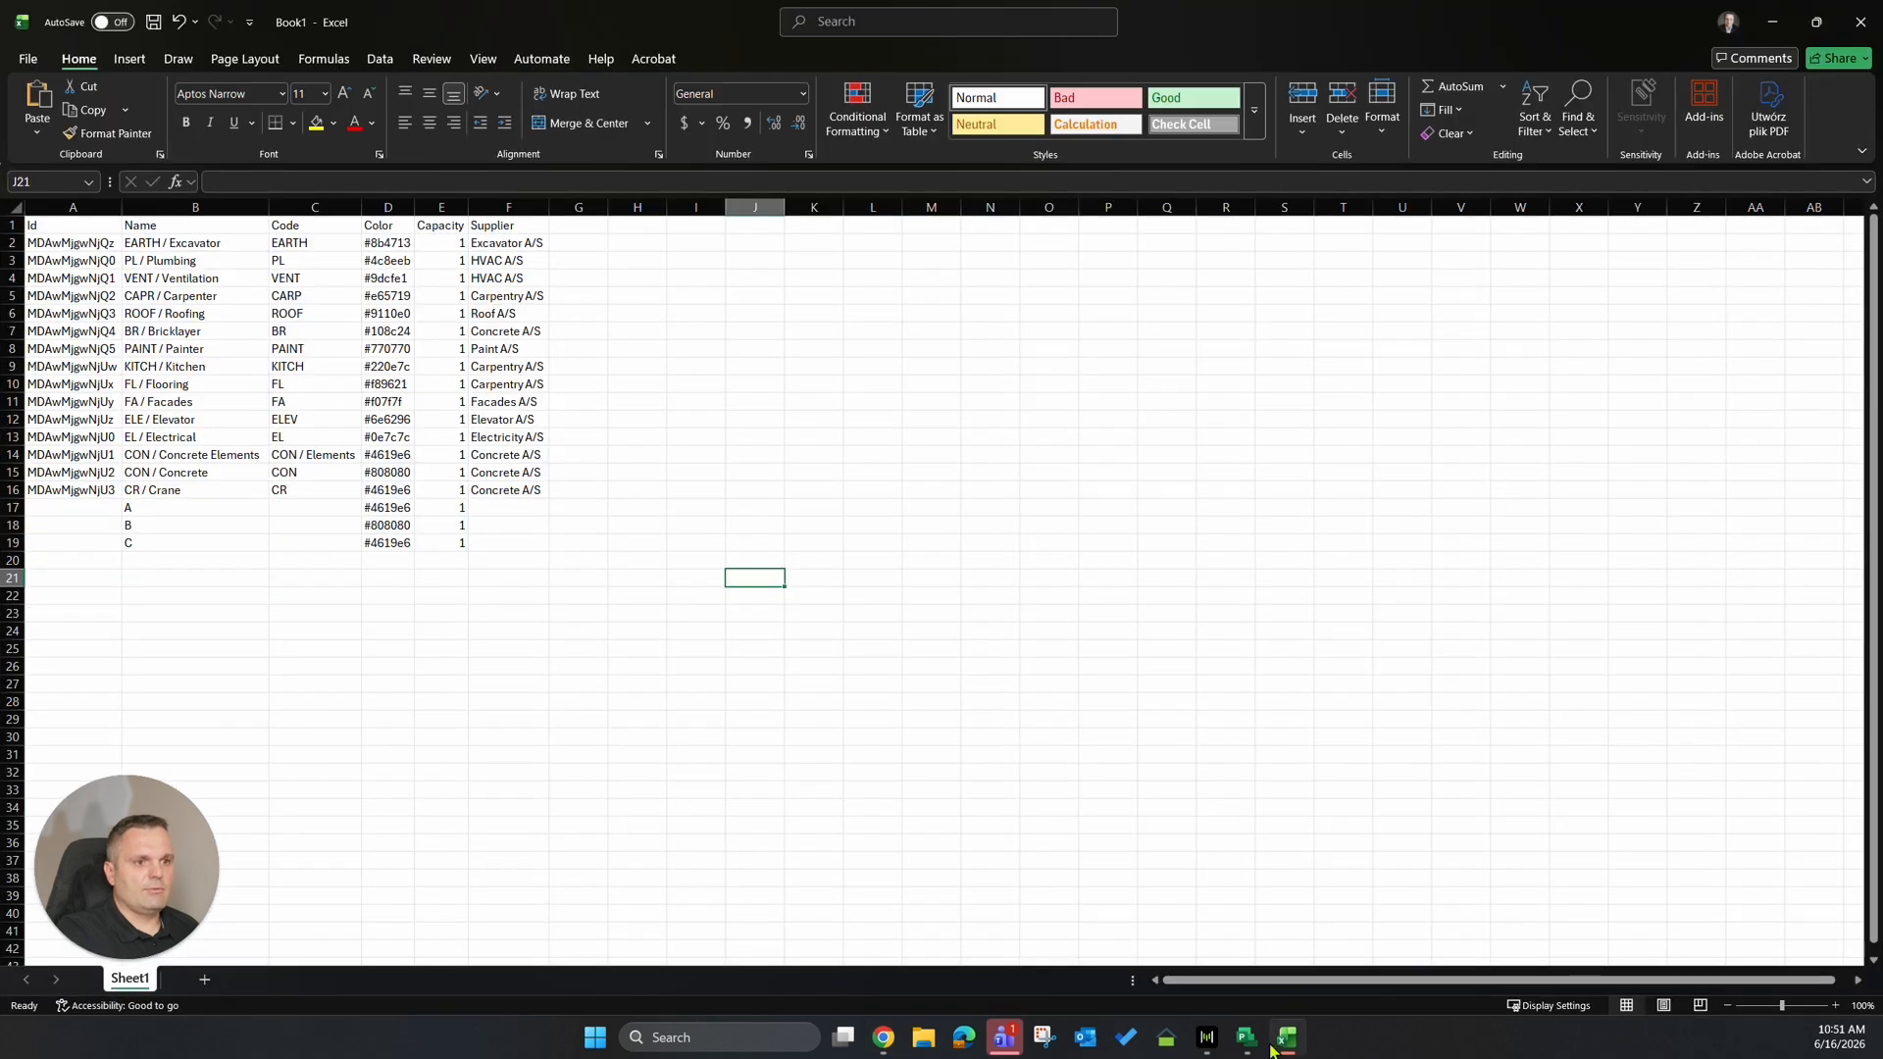
pyautogui.click(204, 979)
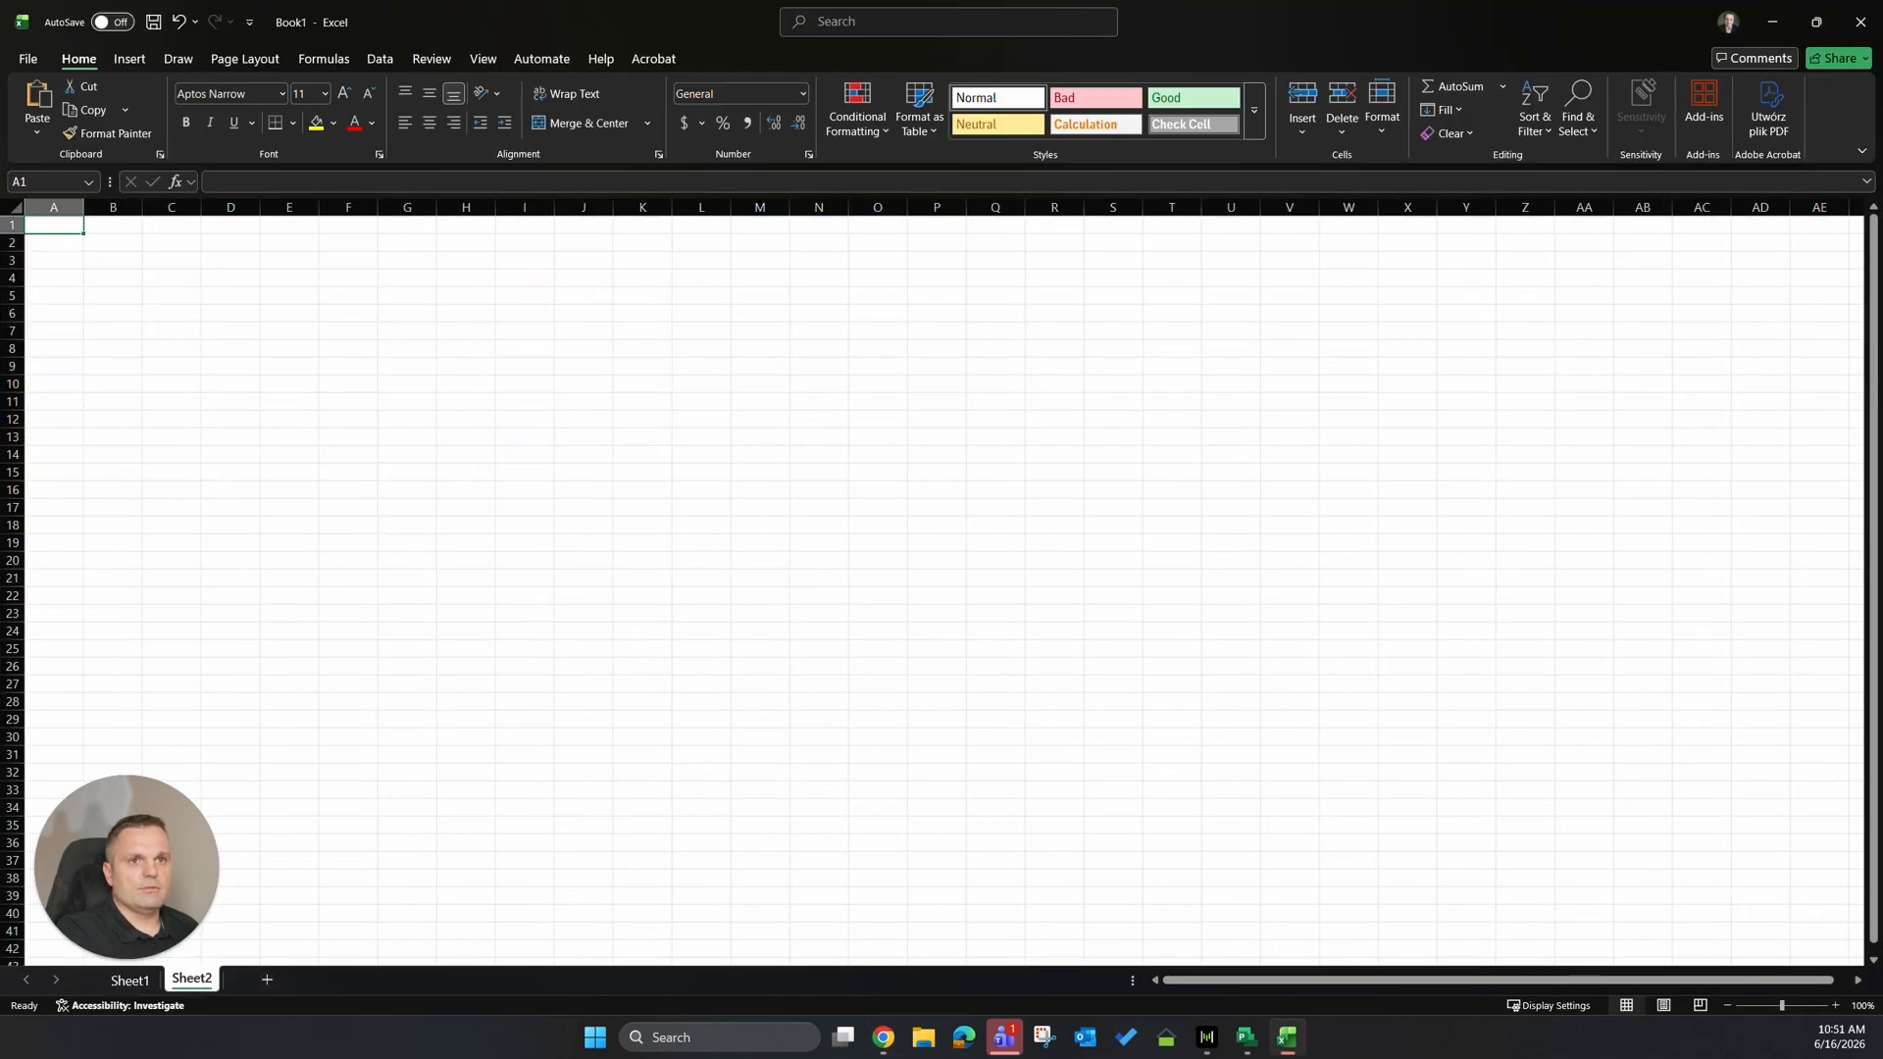
pyautogui.click(51, 223)
pyautogui.hotkey('ctrl', 'v')
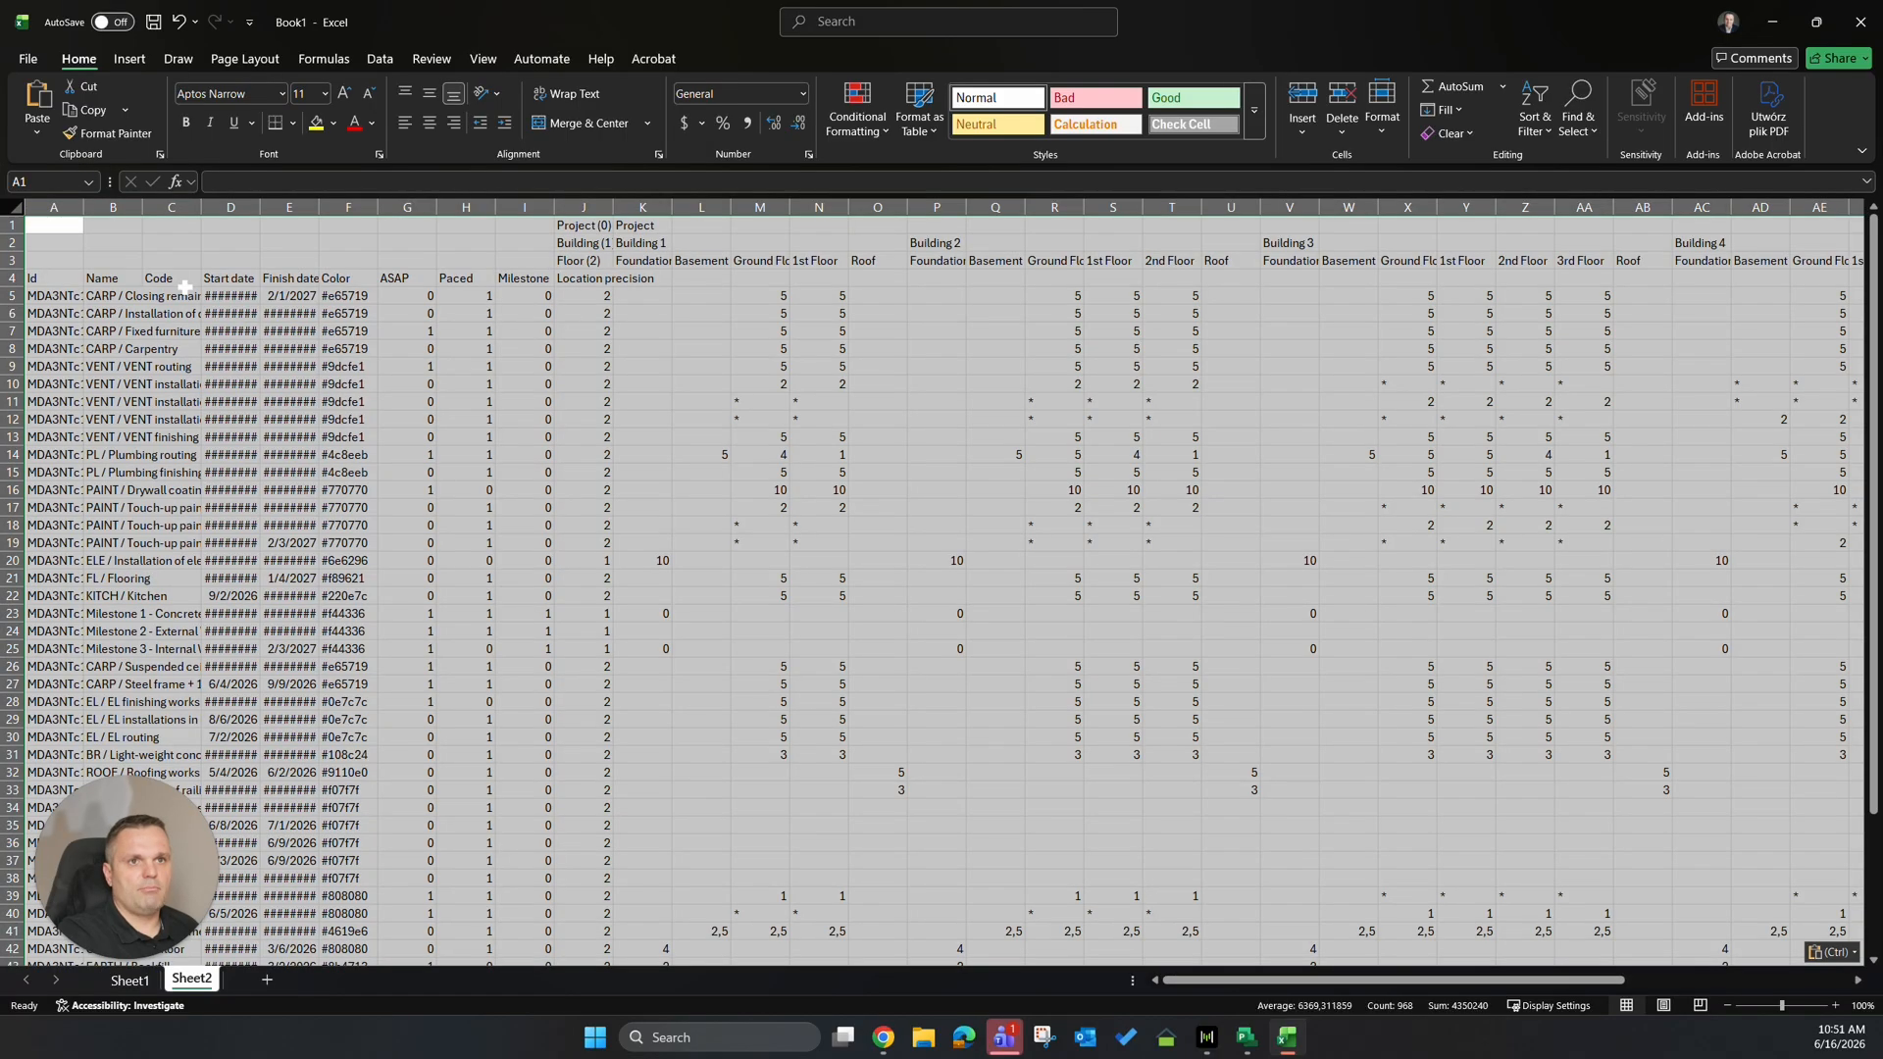
pyautogui.click(154, 238)
pyautogui.click(16, 205)
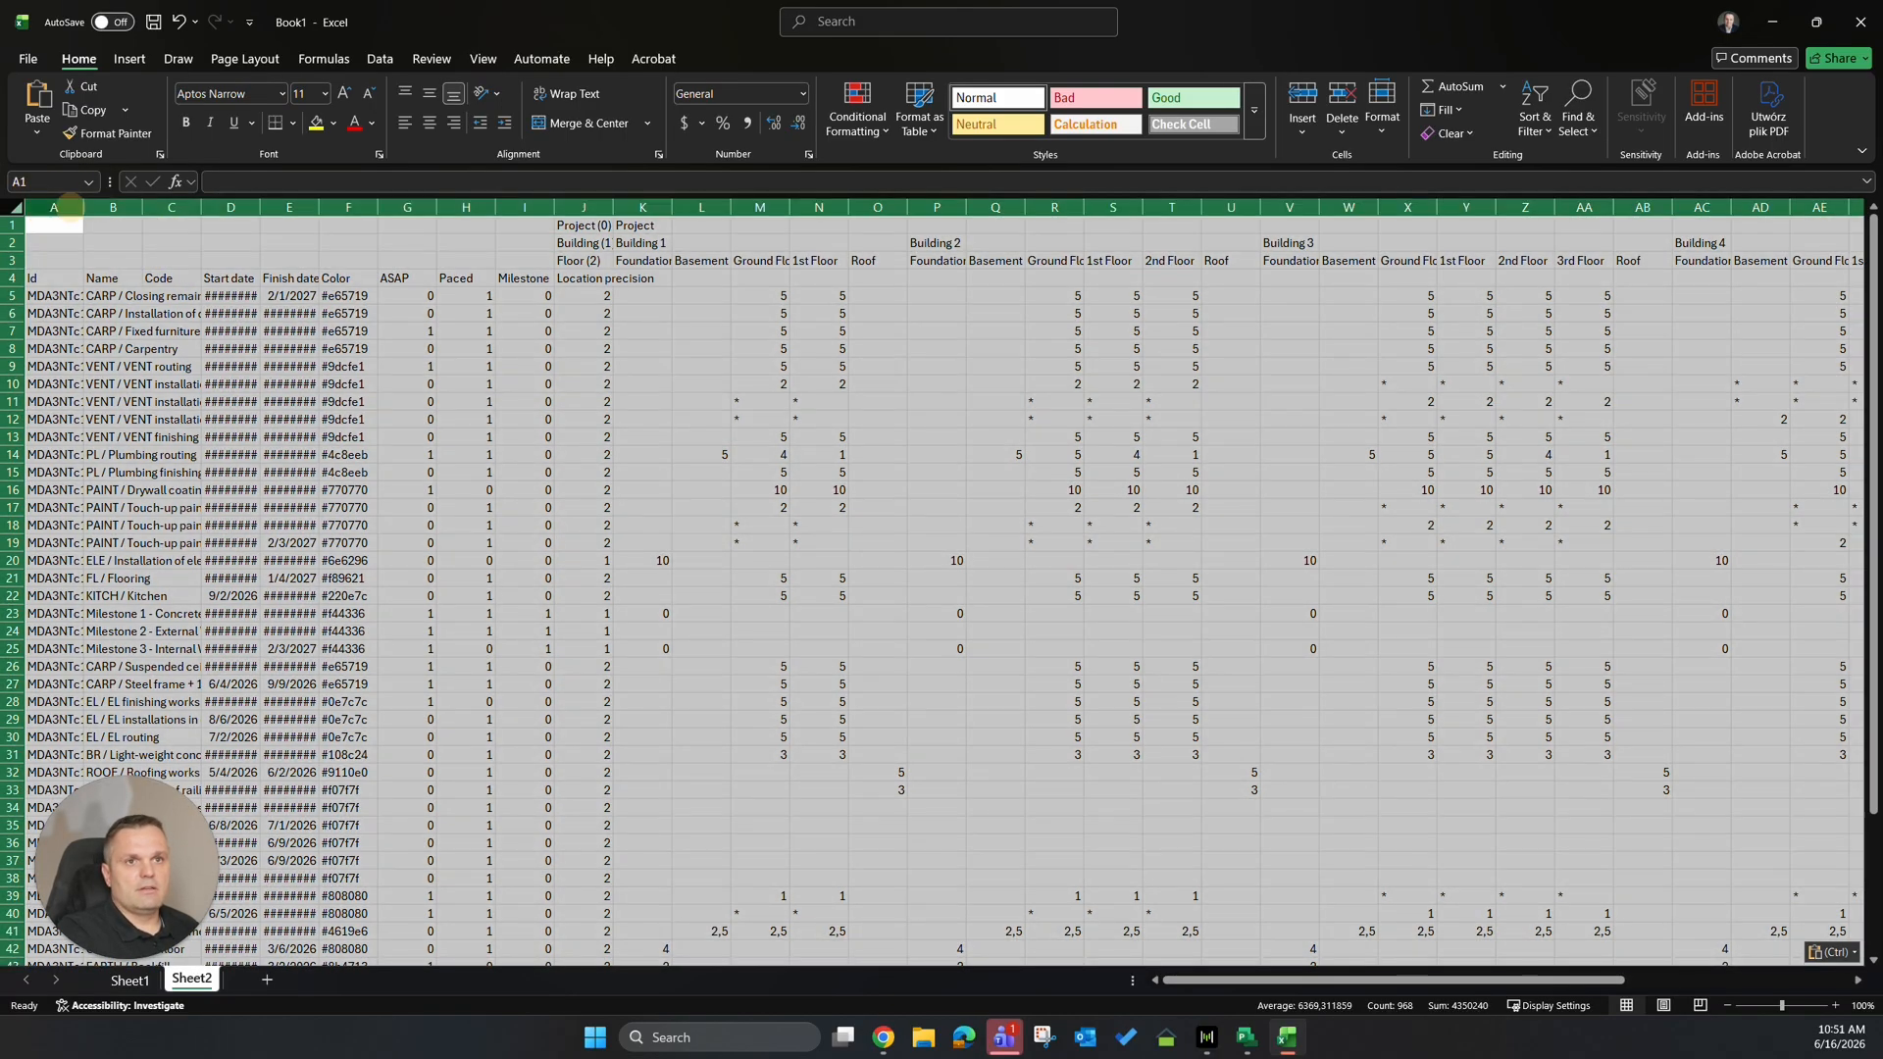
pyautogui.doubleClick(83, 206)
pyautogui.click(363, 402)
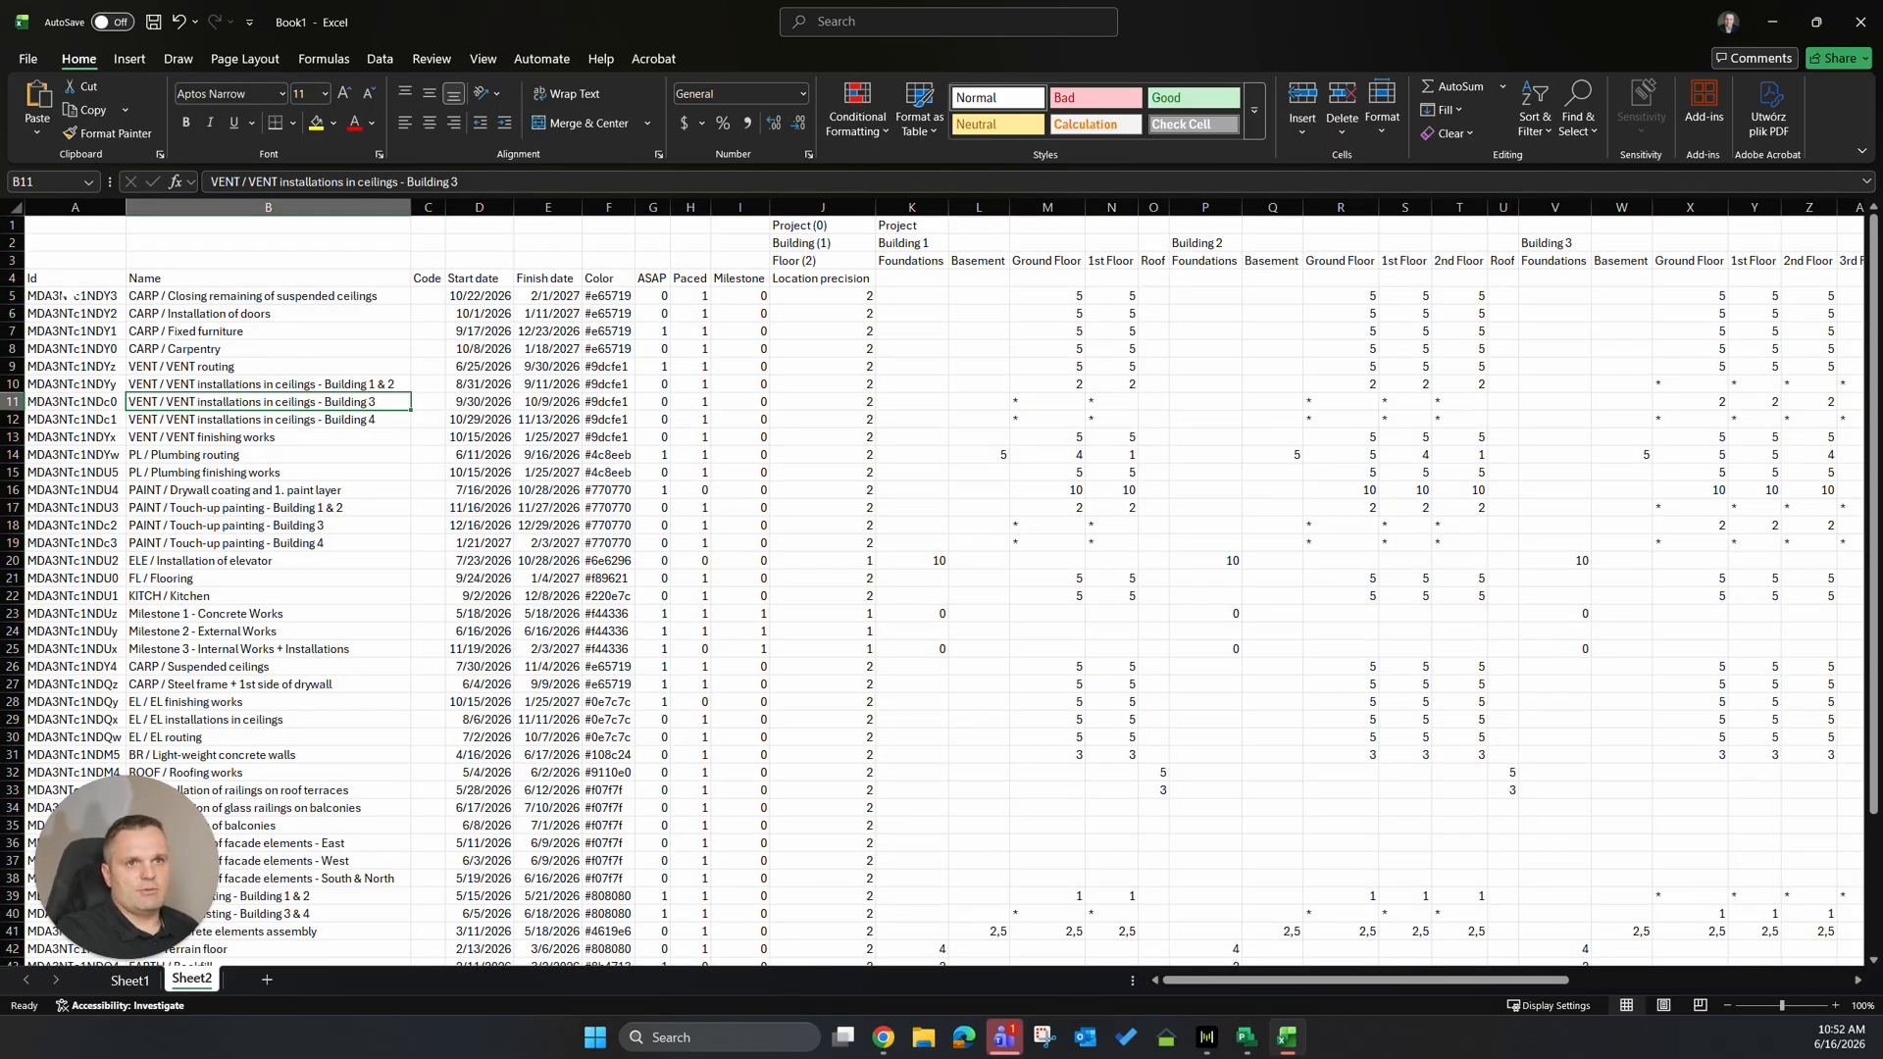
# Examine the exported Id, Name, Code, Start date, Finish date and Color columns.
pyautogui.moveTo(64, 295); pyautogui.dragTo(73, 630)
pyautogui.moveTo(173, 295); pyautogui.dragTo(221, 728)
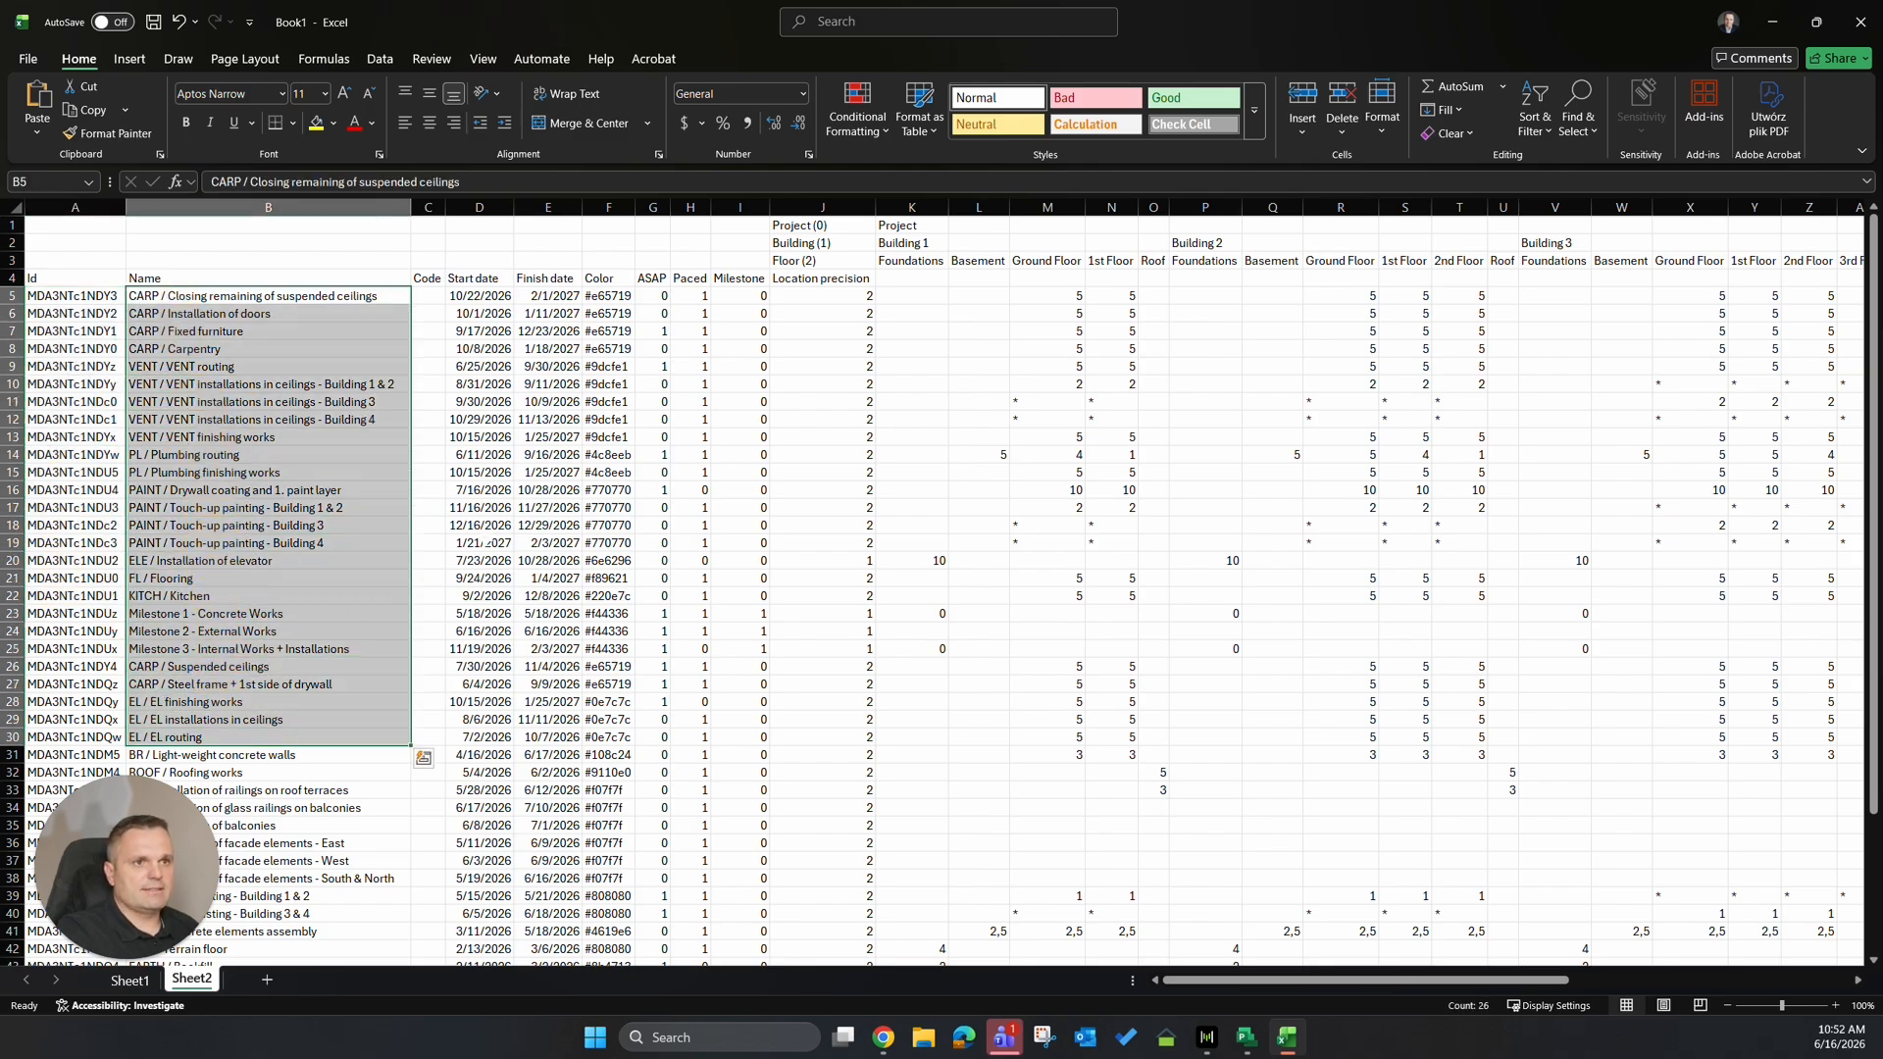
pyautogui.moveTo(427, 294); pyautogui.dragTo(430, 829)
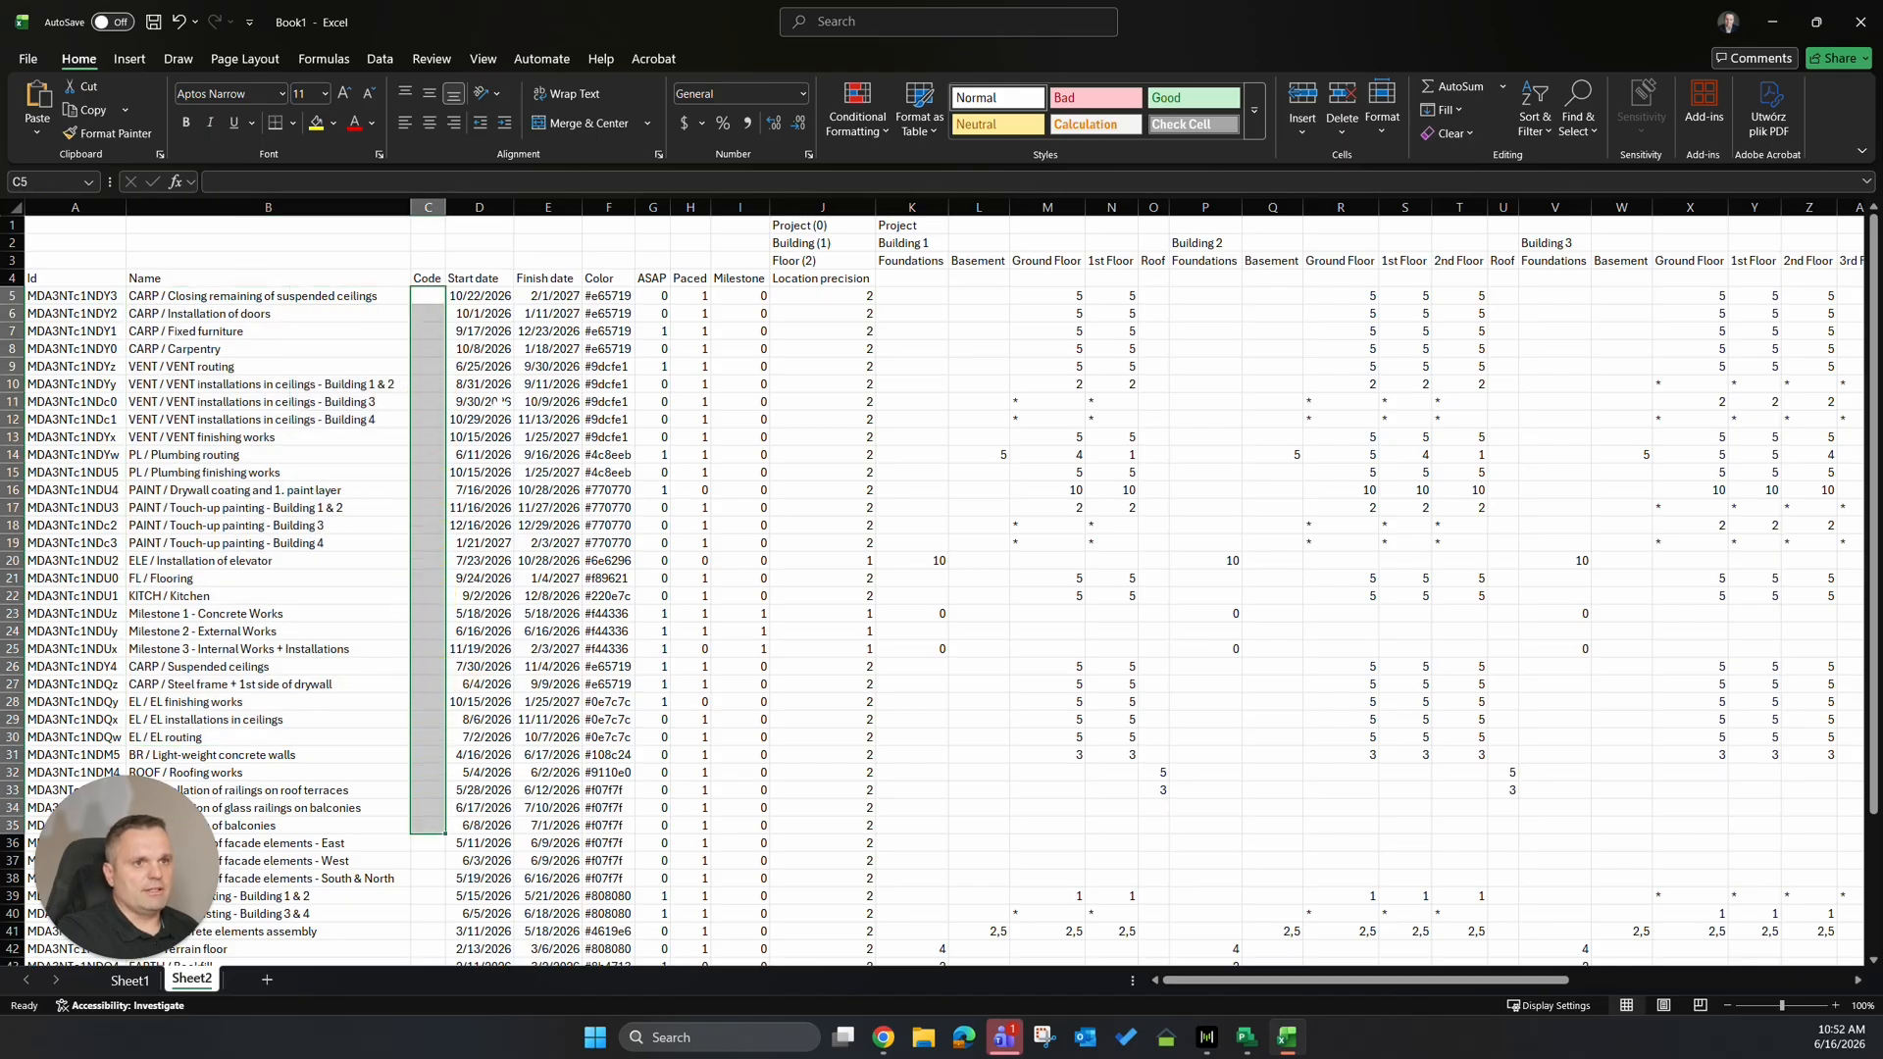
pyautogui.moveTo(479, 313); pyautogui.dragTo(556, 458)
pyautogui.click(621, 350)
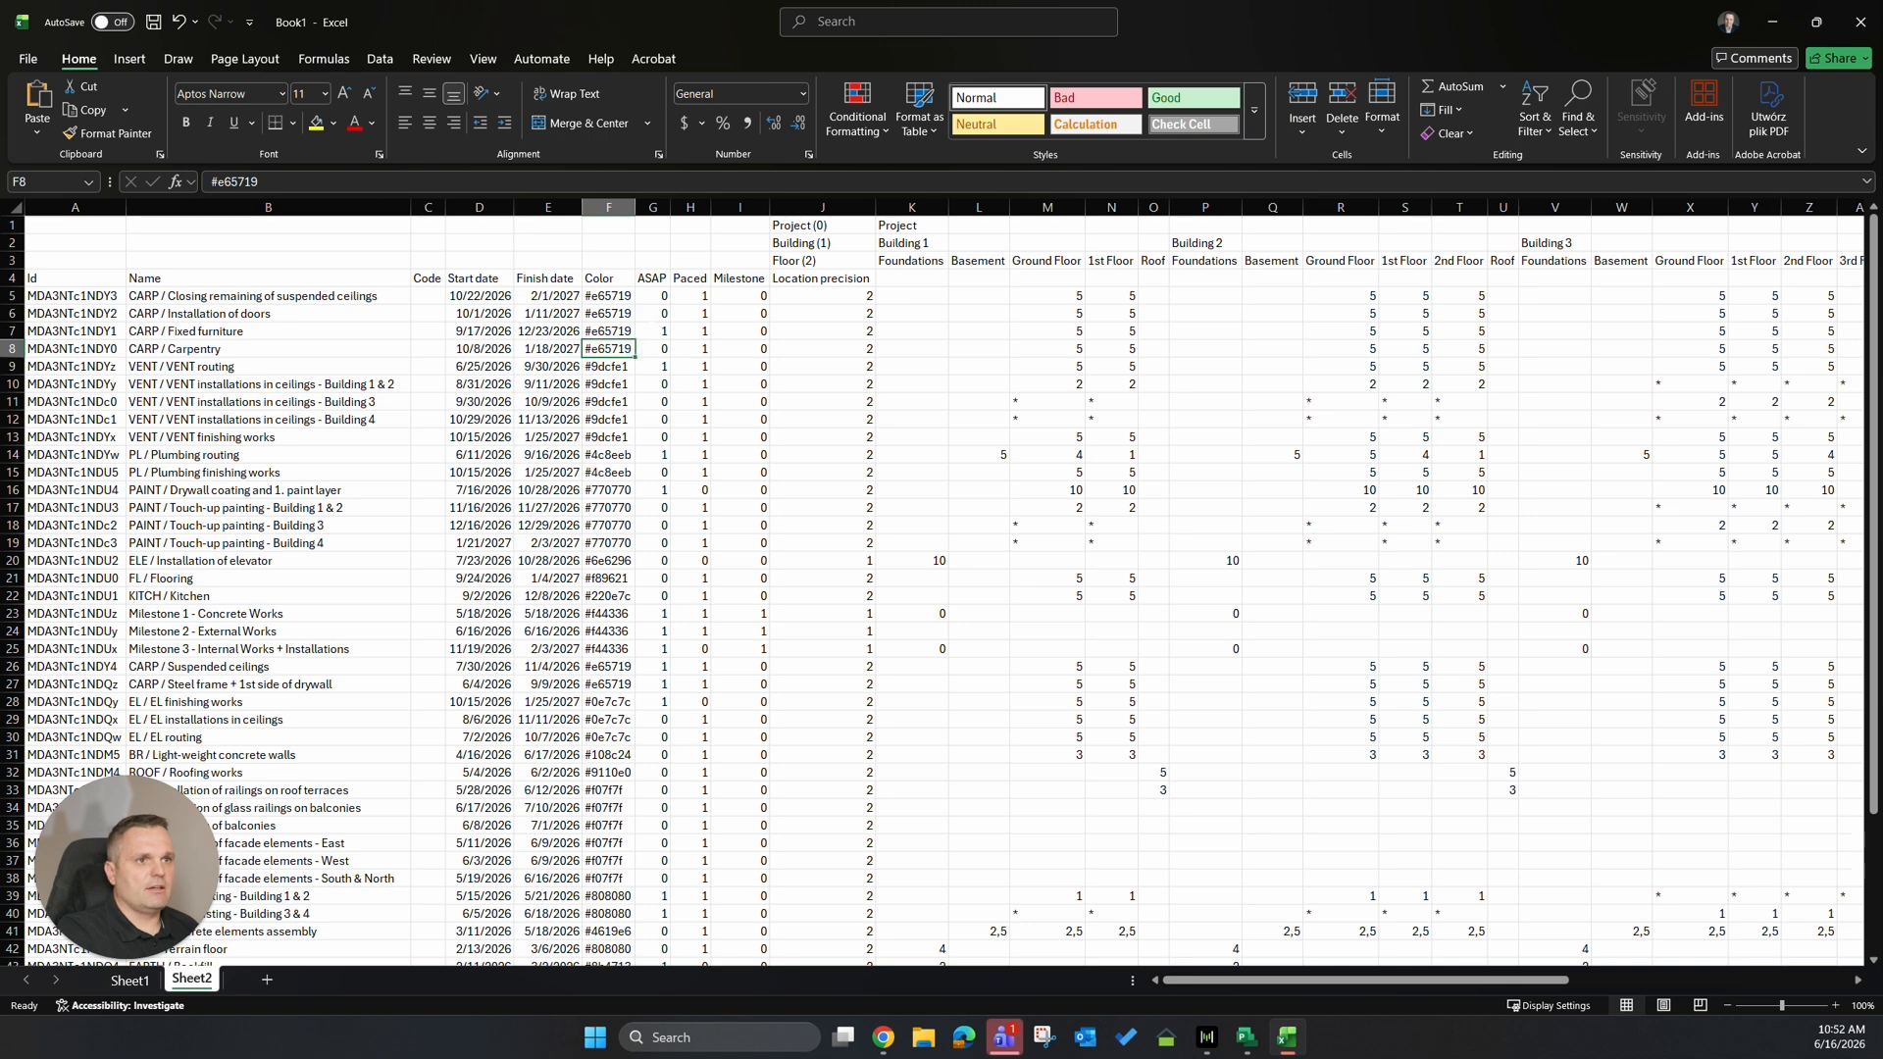
# Examine the ASAP, Paced, Milestone and Location precision columns, including the location level numbering above the precision column.
pyautogui.click(652, 295)
pyautogui.moveTo(652, 295); pyautogui.dragTo(743, 544)
pyautogui.click(708, 581)
pyautogui.click(653, 297)
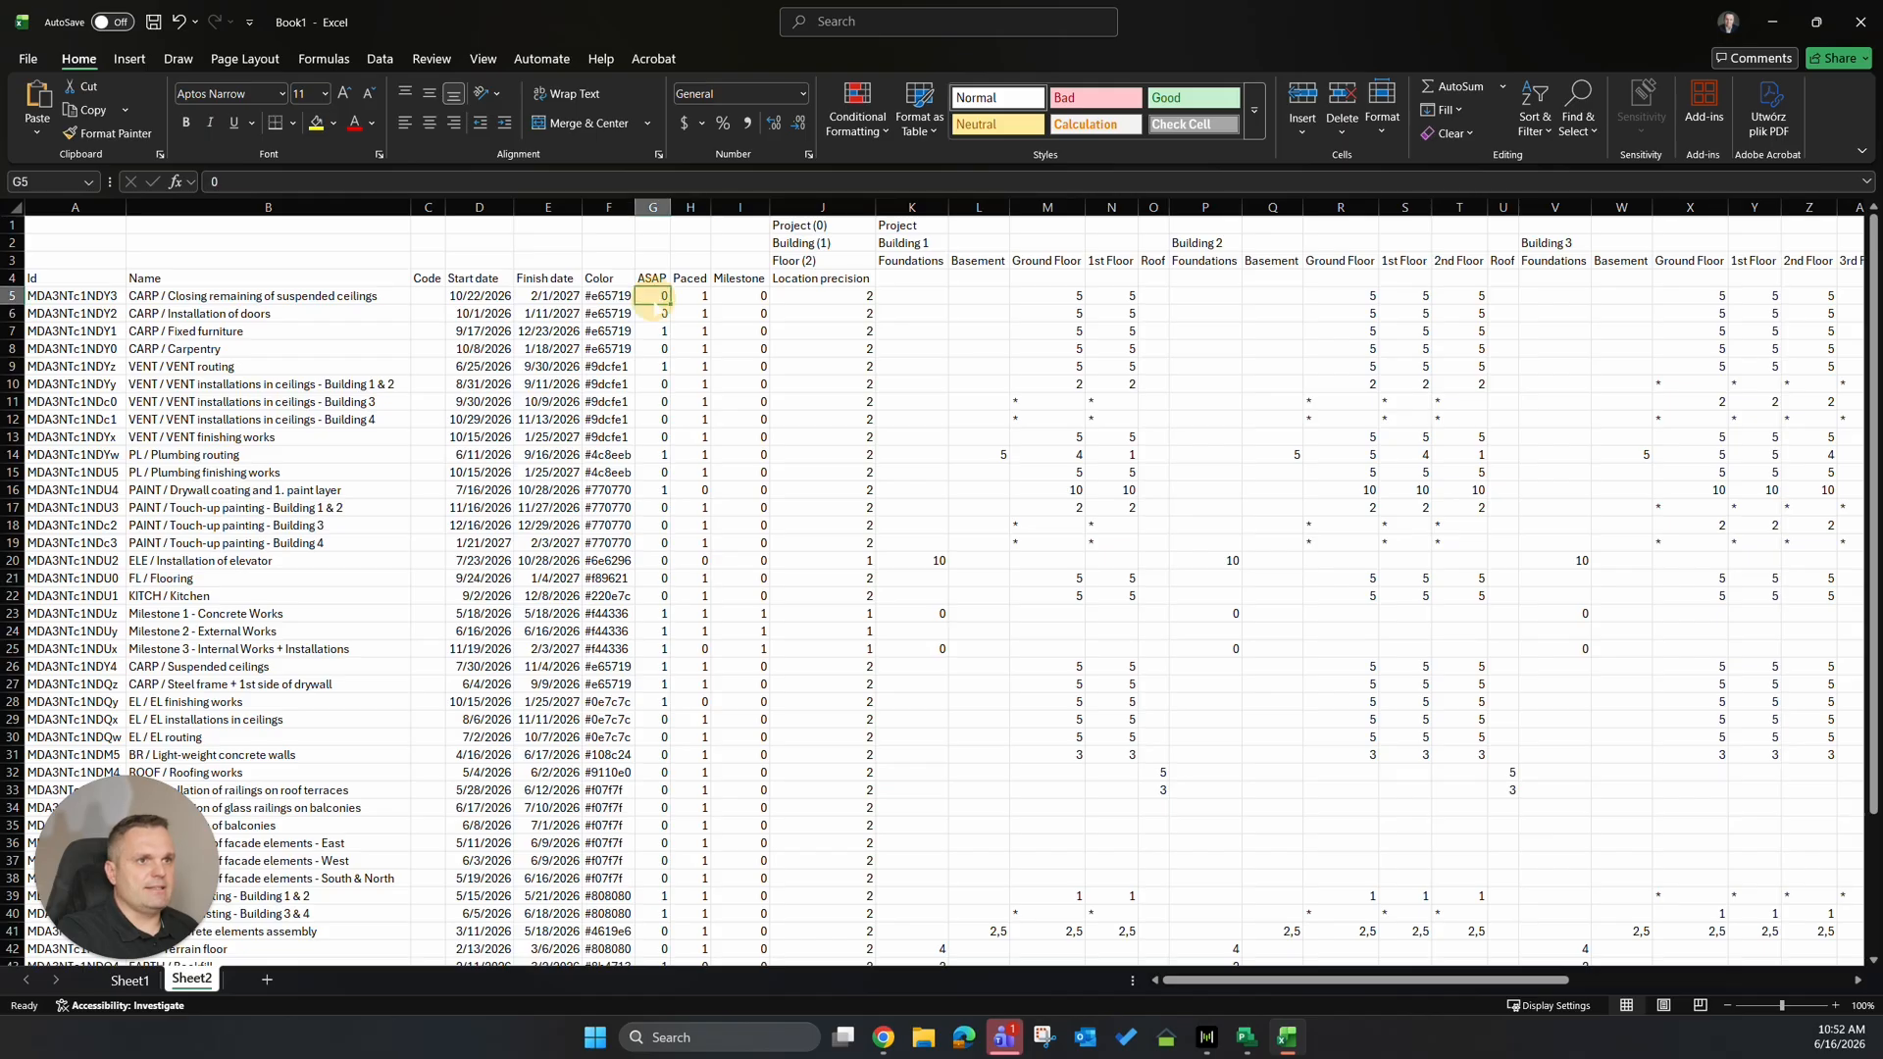
pyautogui.click(652, 330)
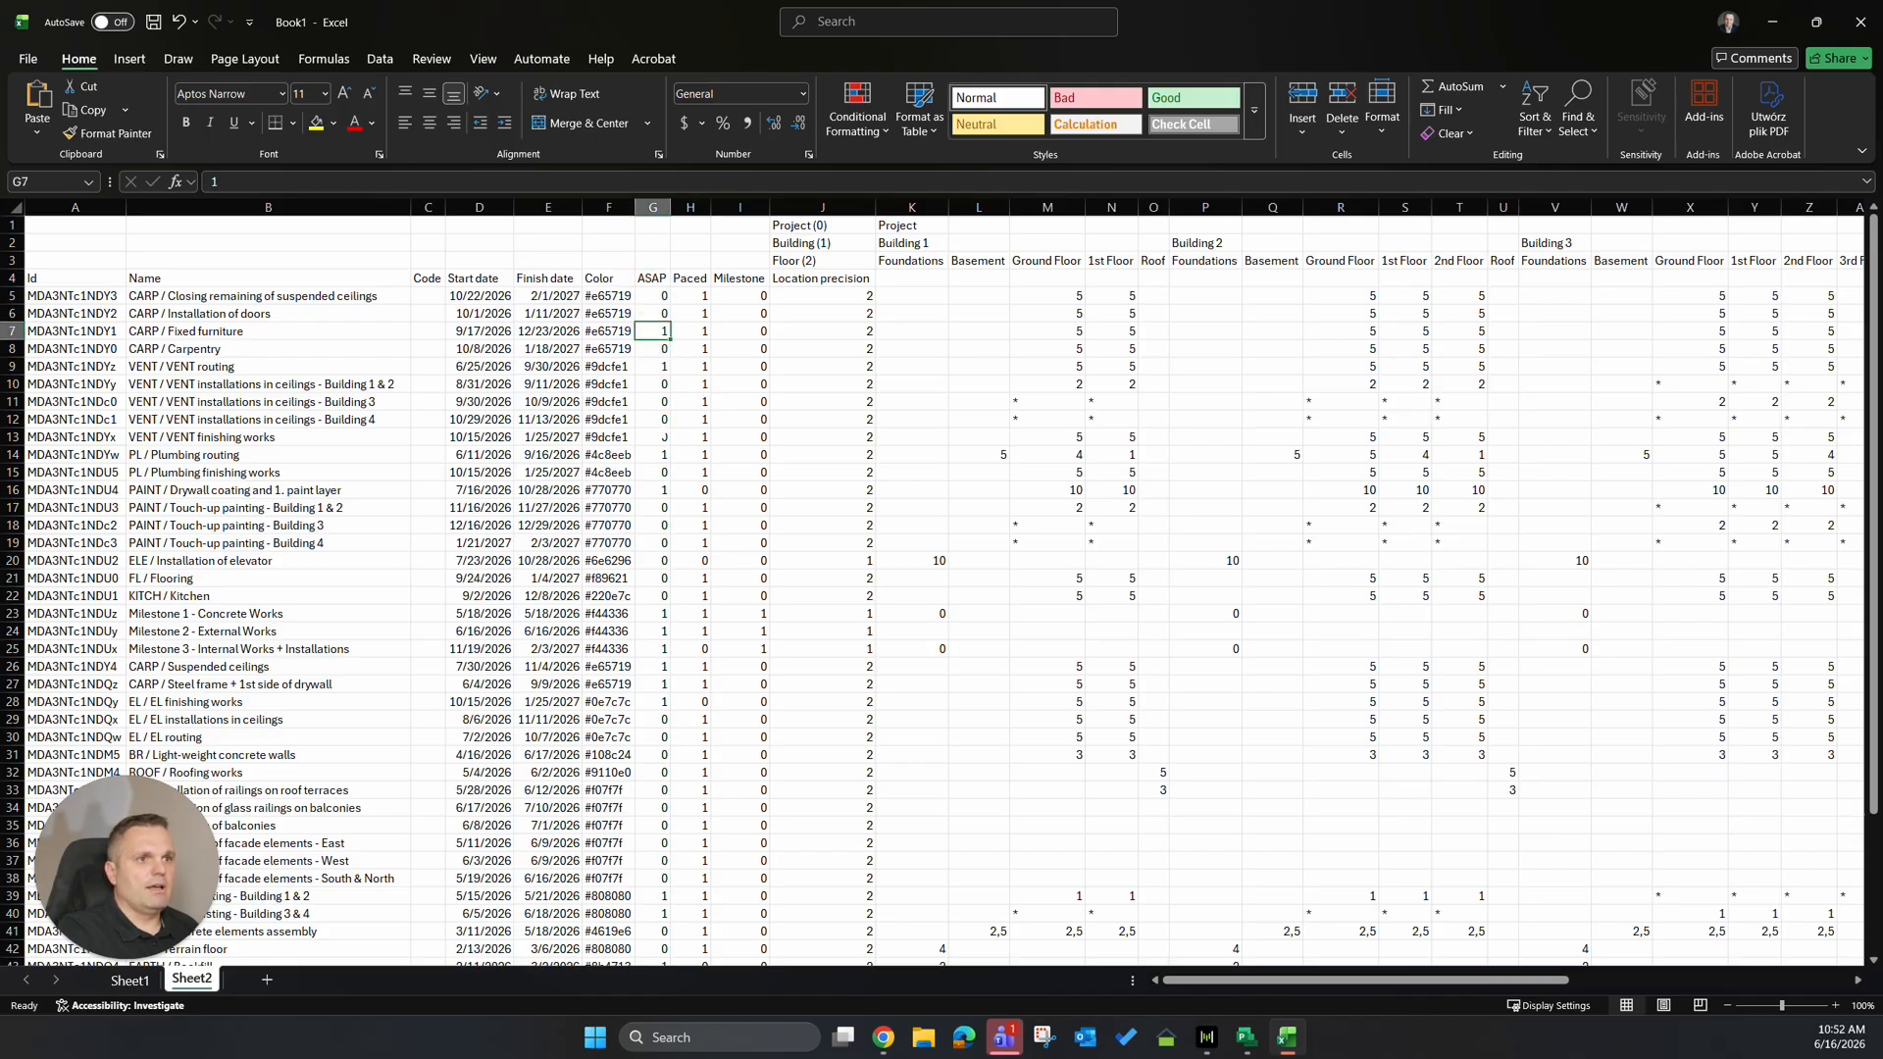
pyautogui.moveTo(702, 297); pyautogui.dragTo(683, 575)
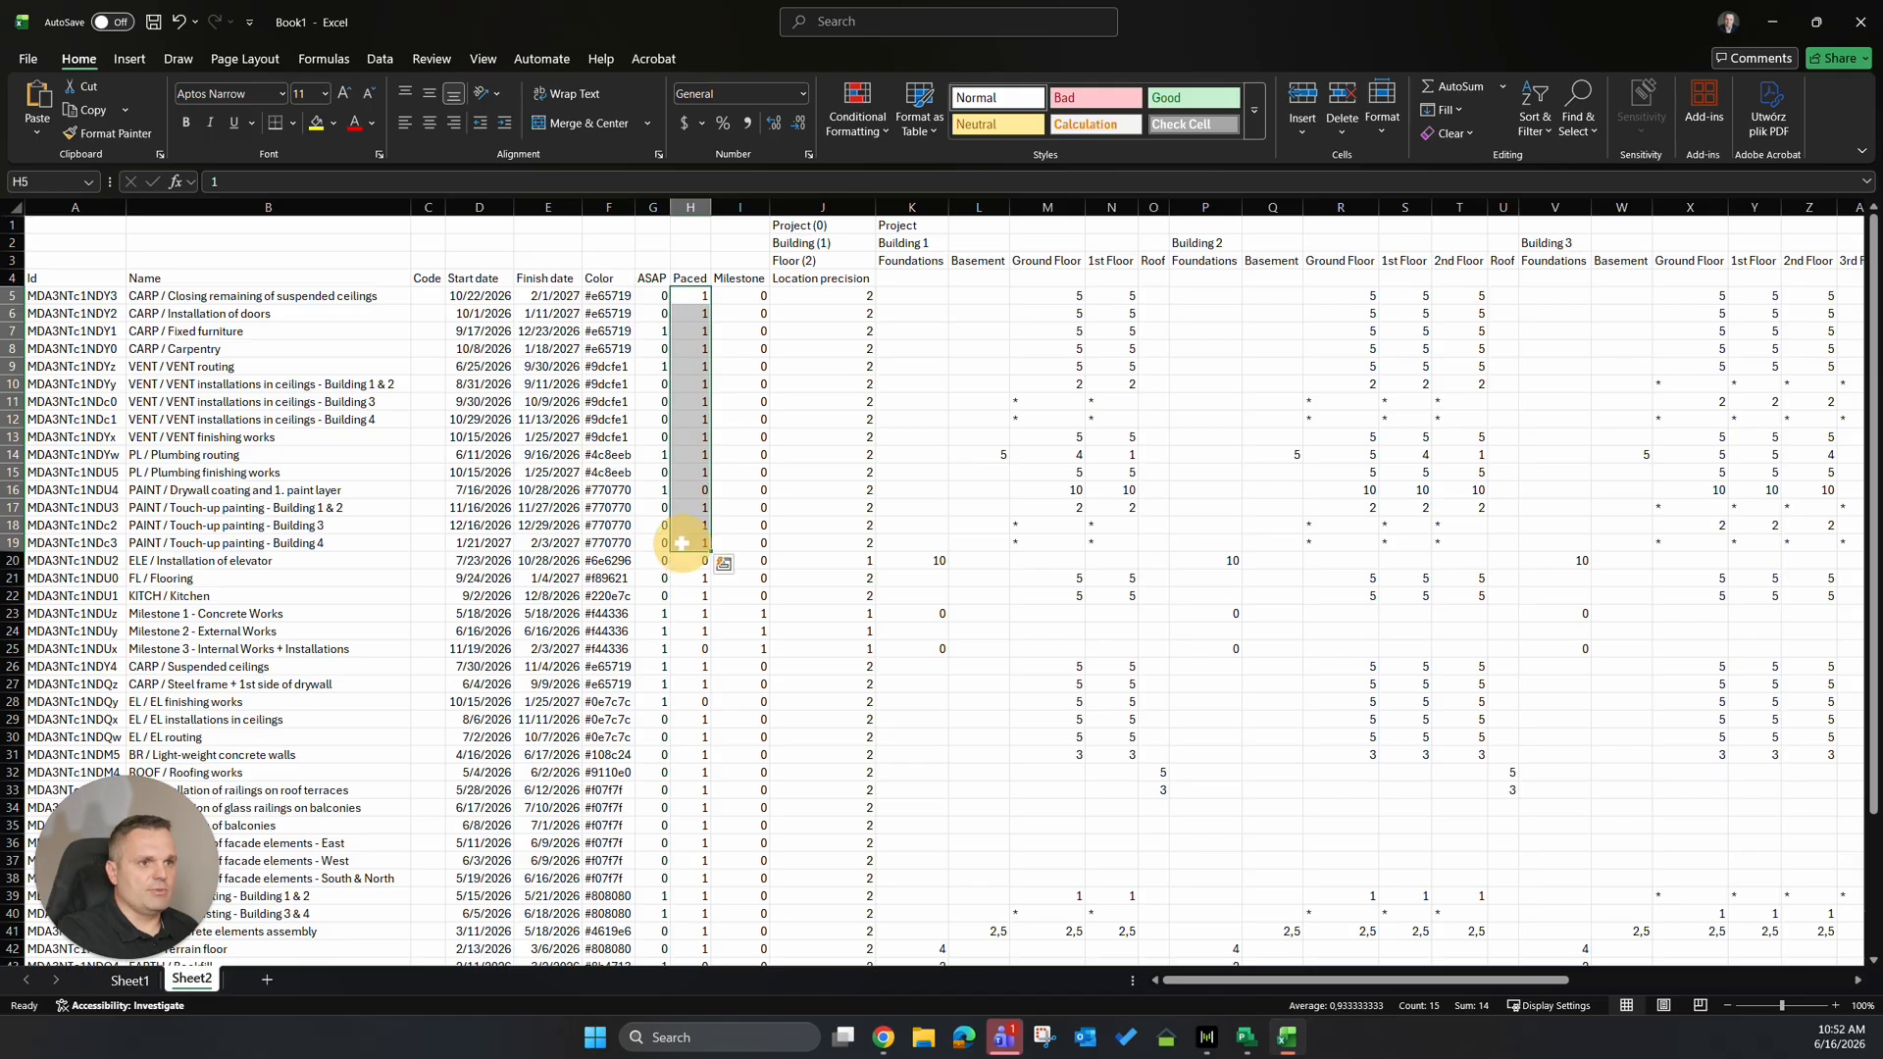
pyautogui.moveTo(739, 295); pyautogui.dragTo(746, 476)
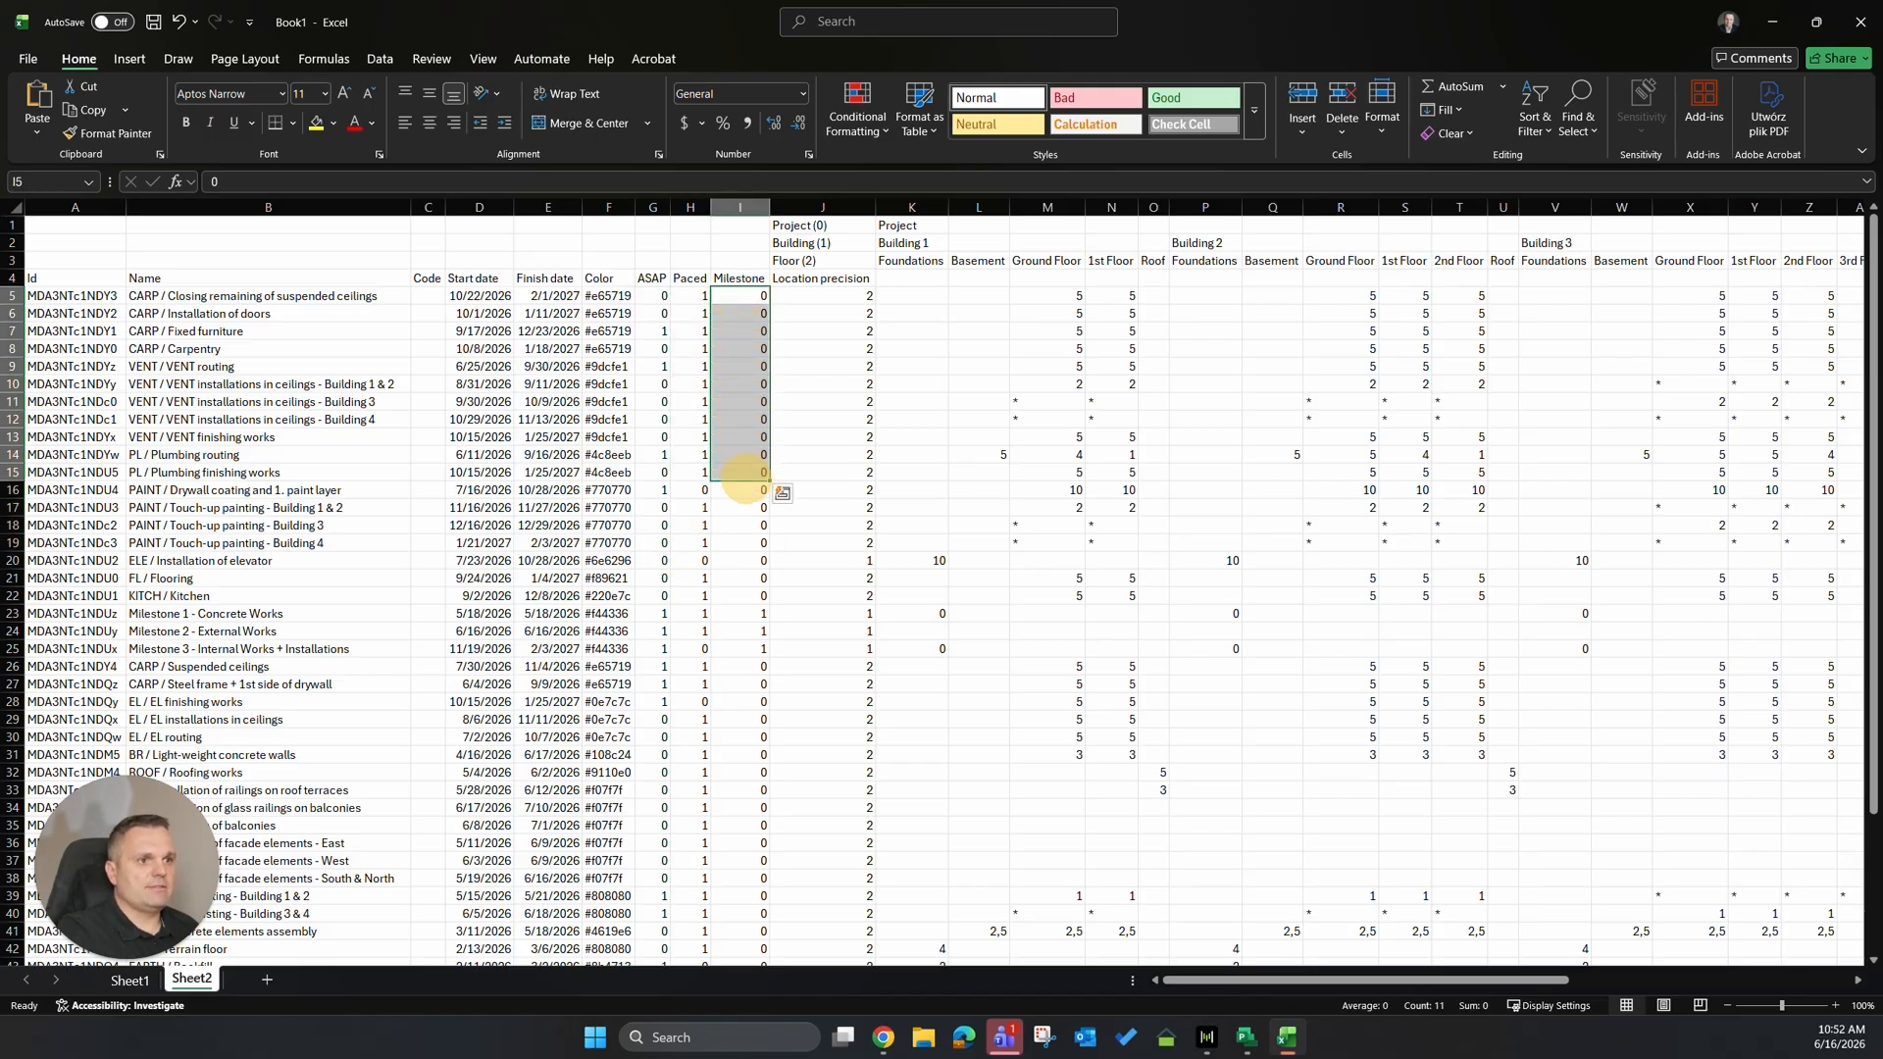
pyautogui.click(822, 349)
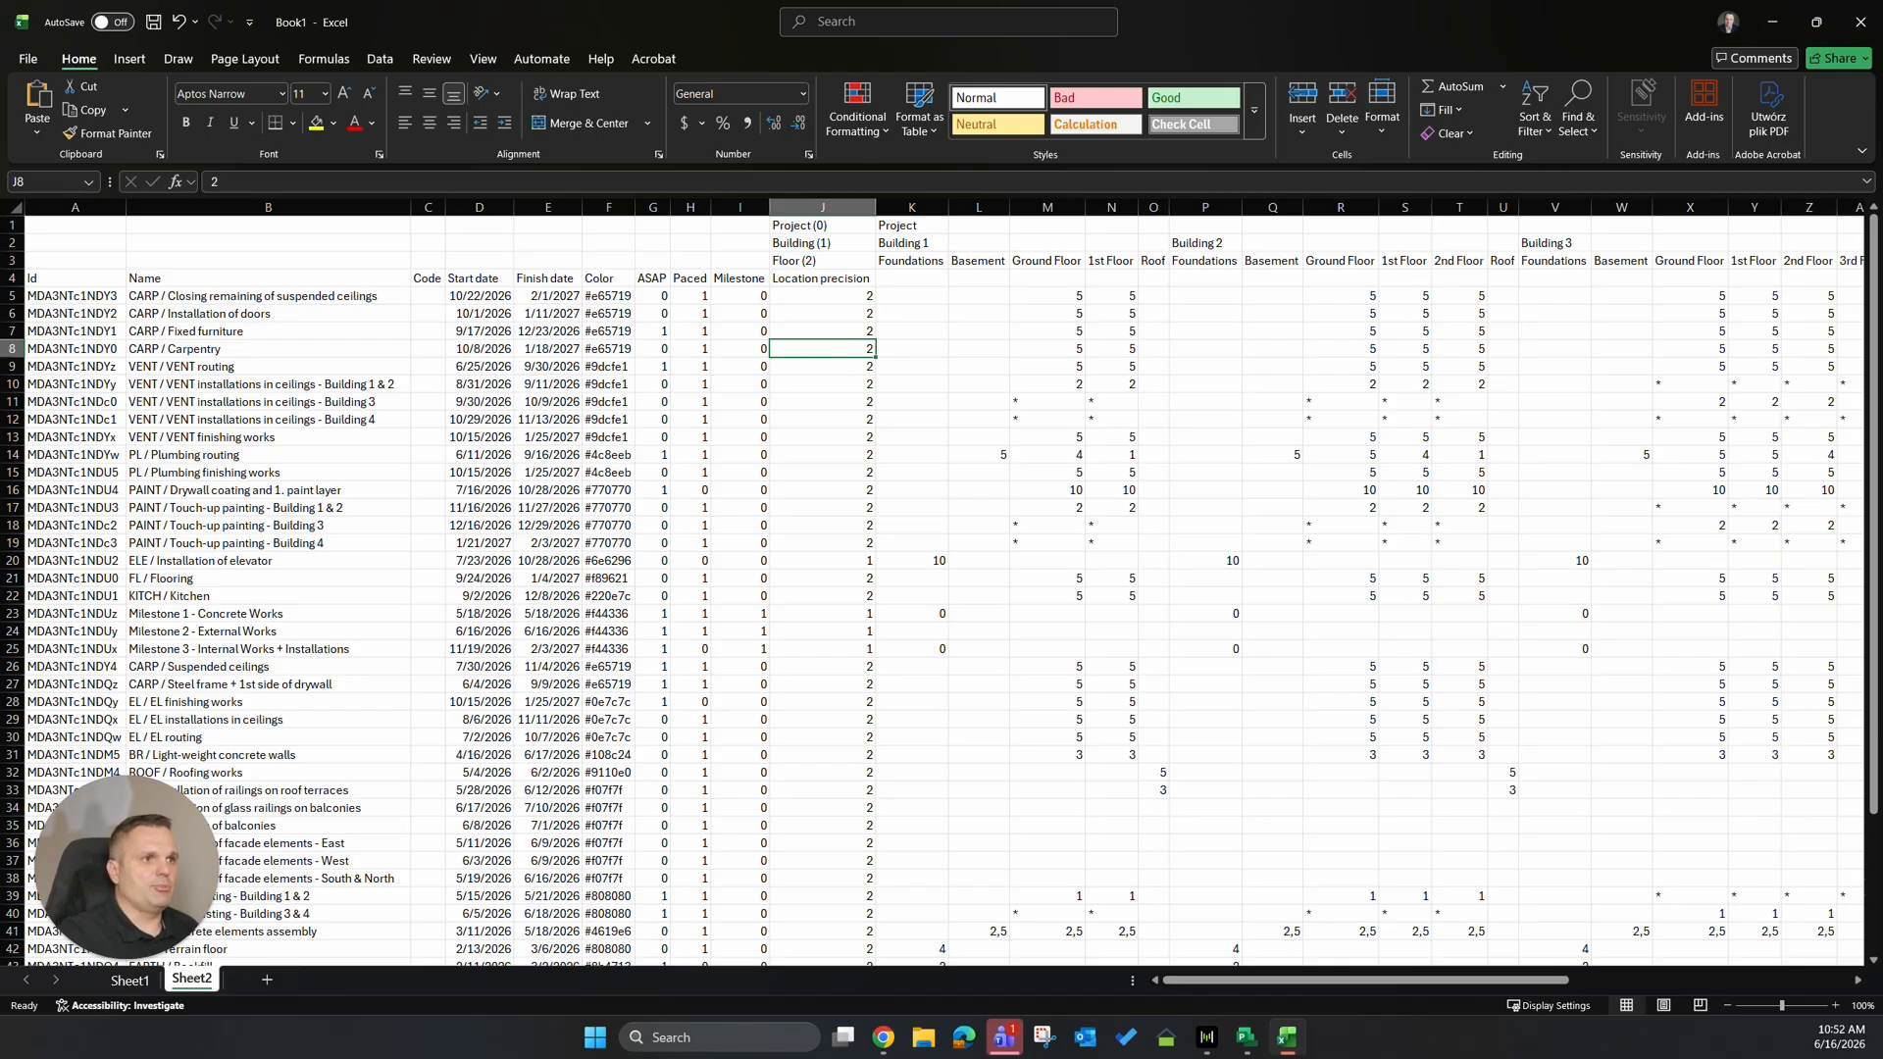
pyautogui.click(848, 226)
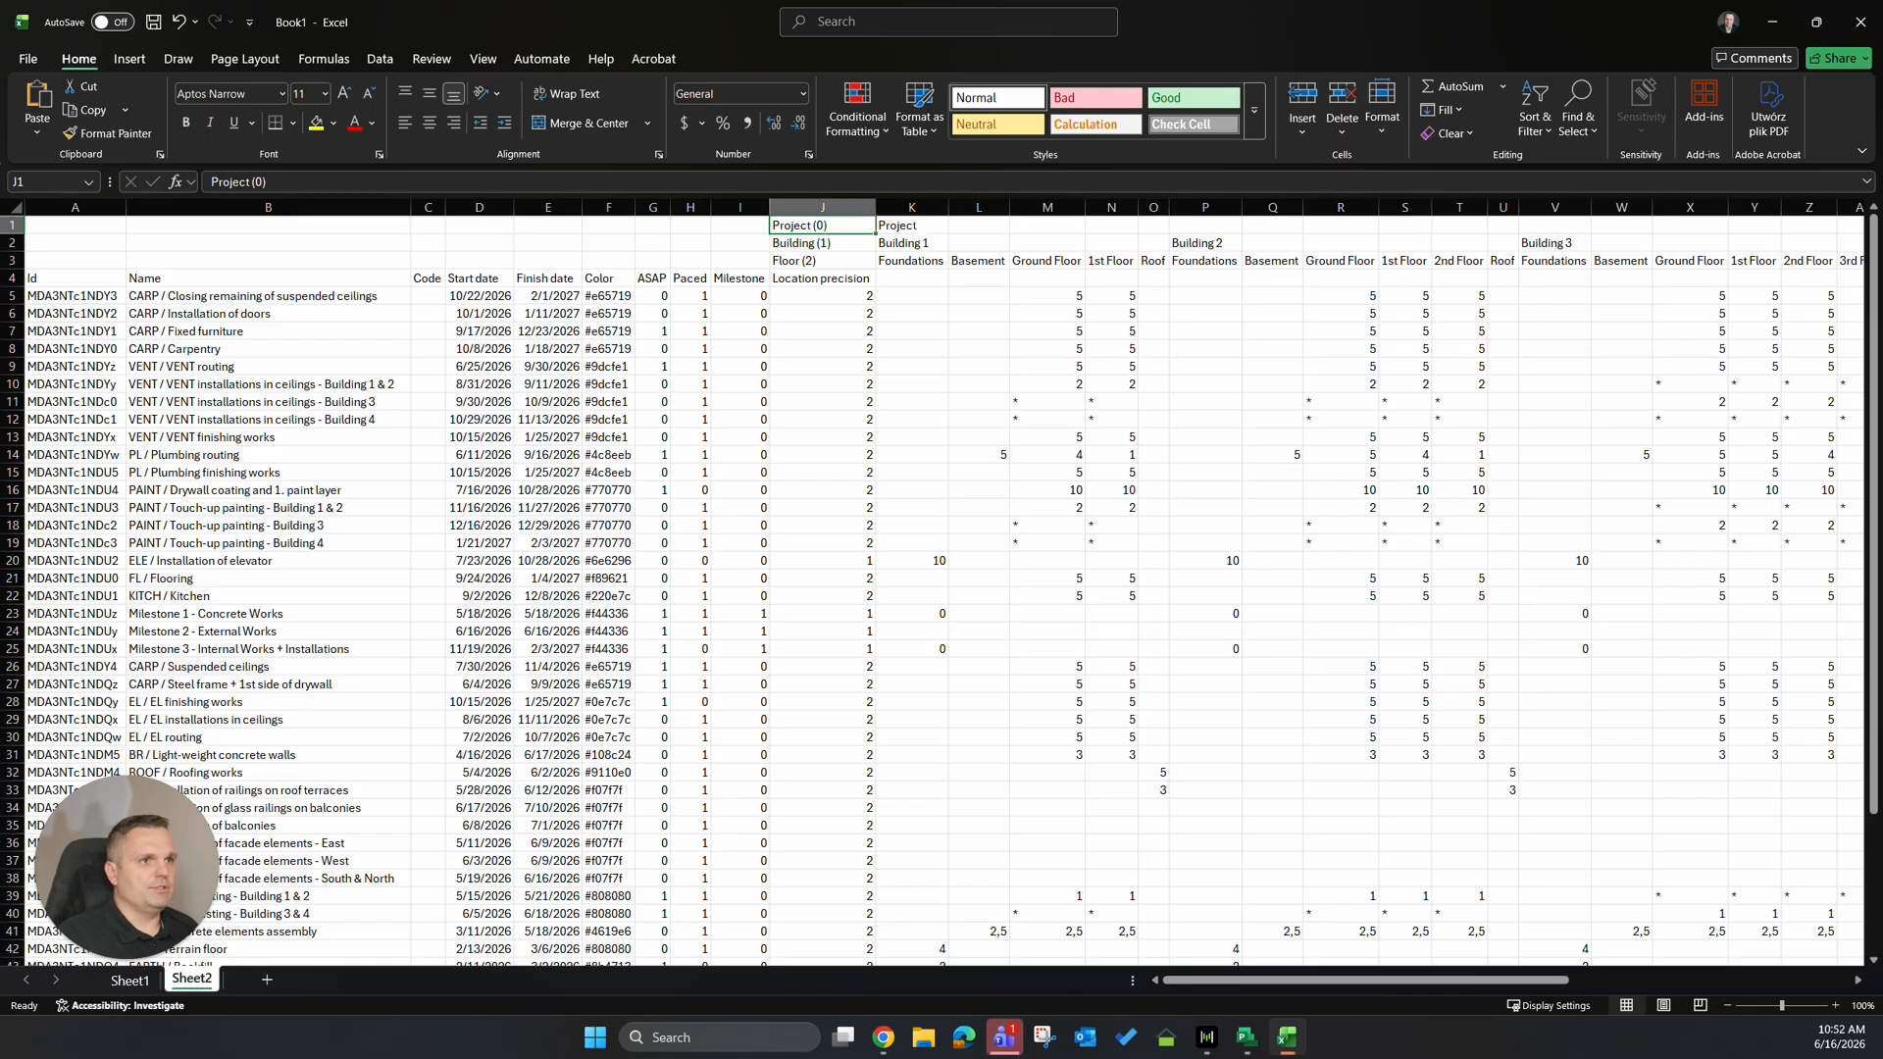
# Examine the Project, Building and Floor level labels and the project and building names in the location header rows.
pyautogui.press('Down')
pyautogui.press('Down')
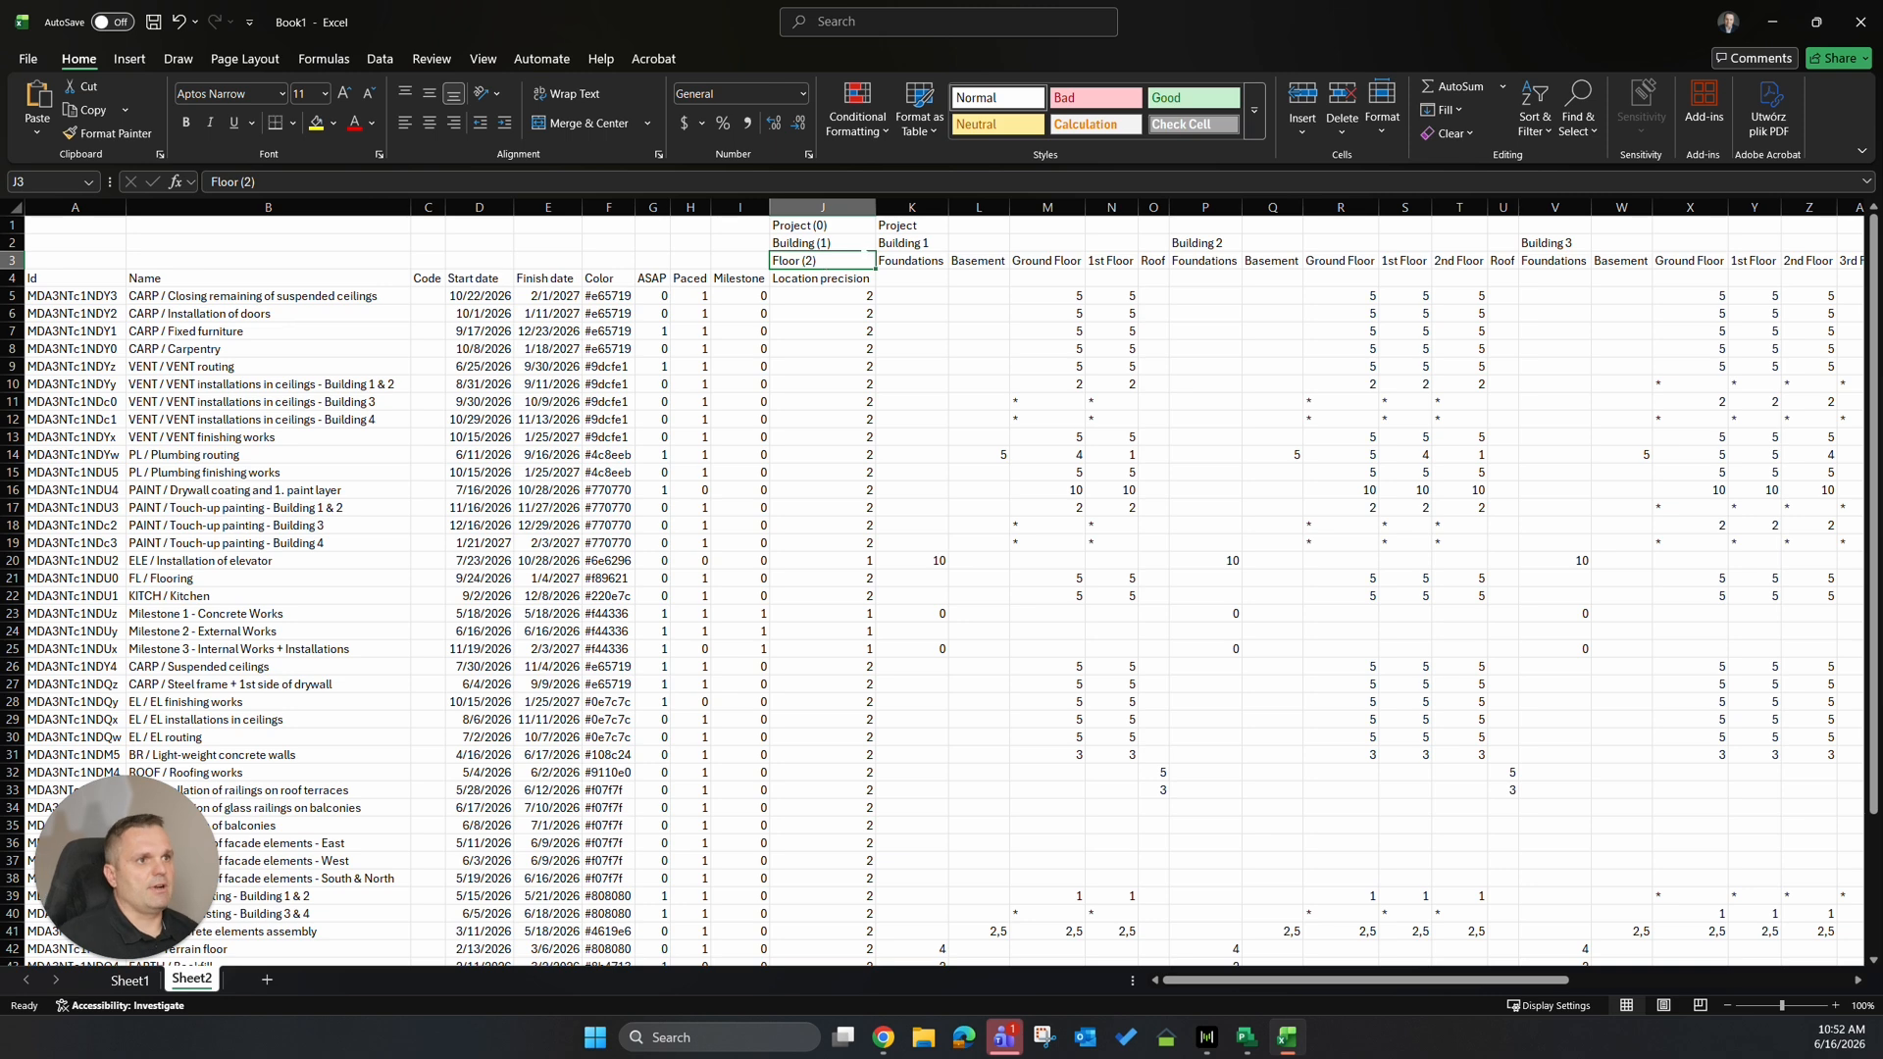
pyautogui.click(898, 225)
pyautogui.click(900, 240)
pyautogui.click(1181, 244)
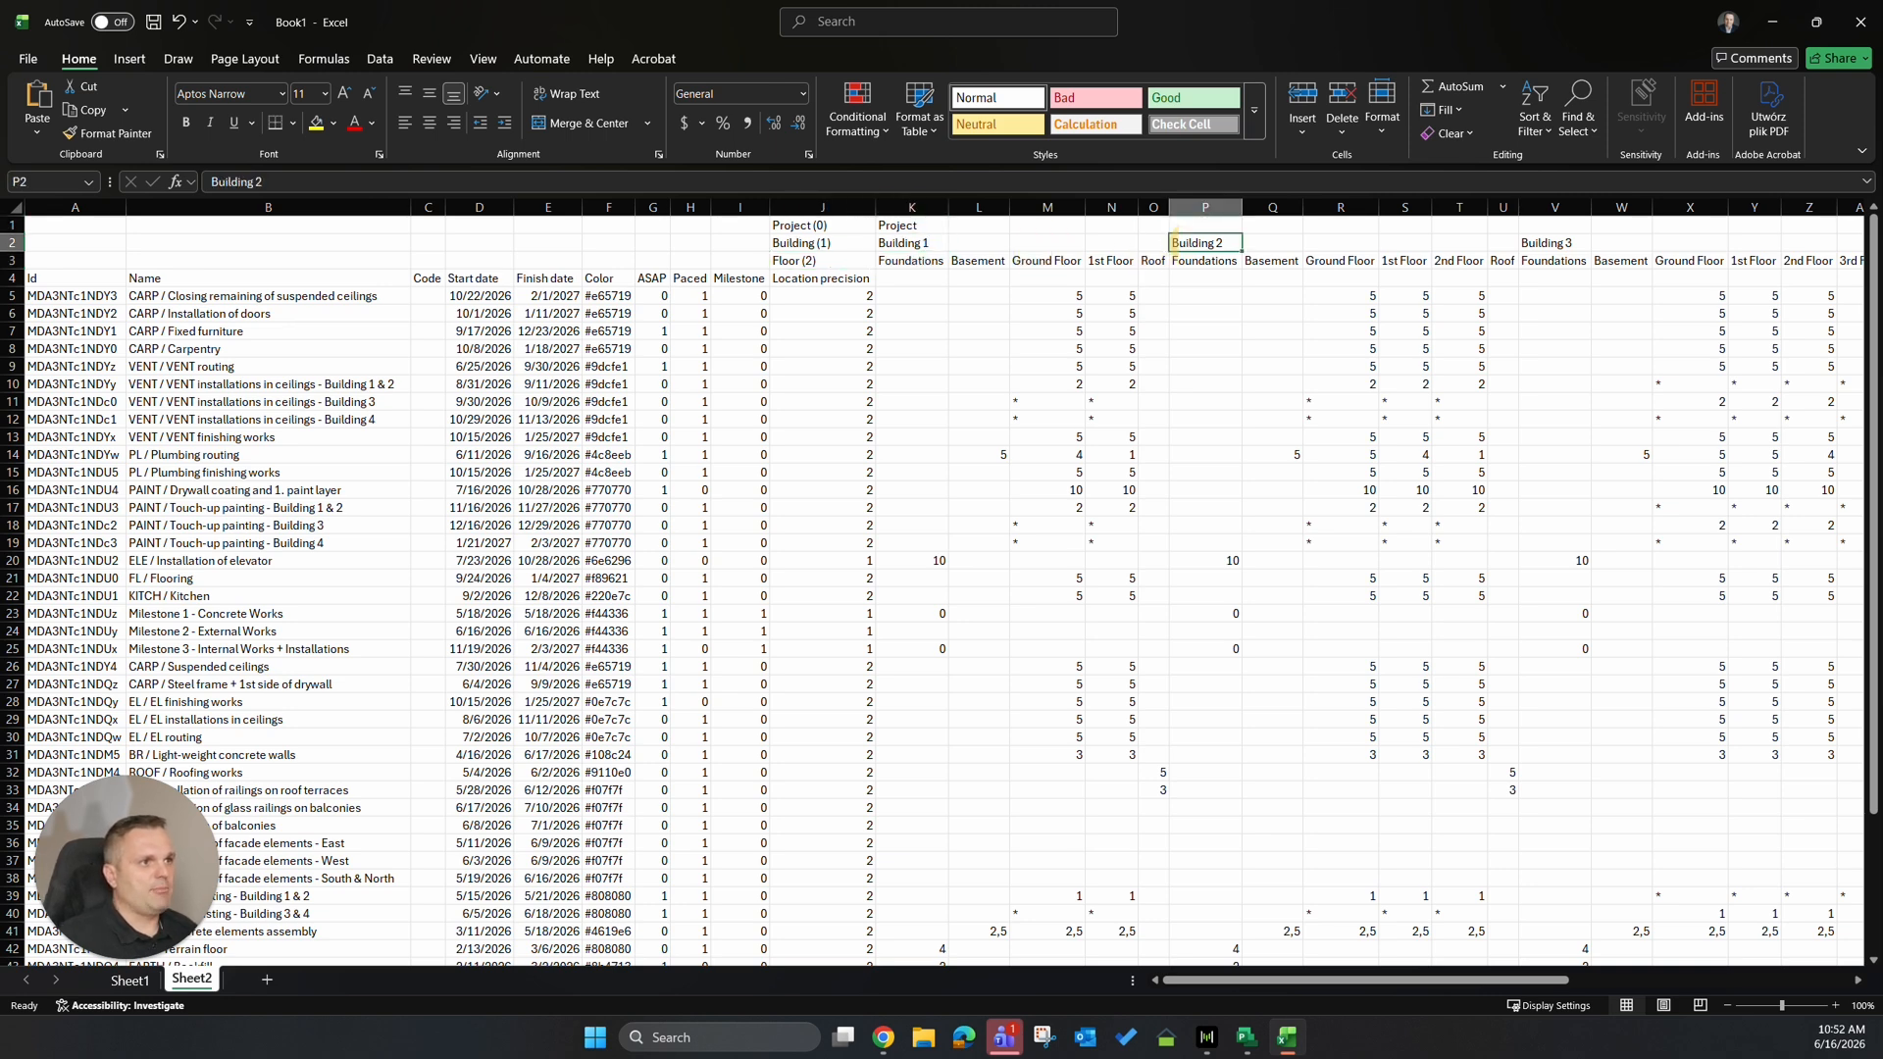
pyautogui.click(1540, 244)
# Examine the floor names in the third header row for Building 1 and Building 2, starting from Foundations.
pyautogui.click(907, 261)
pyautogui.click(990, 261)
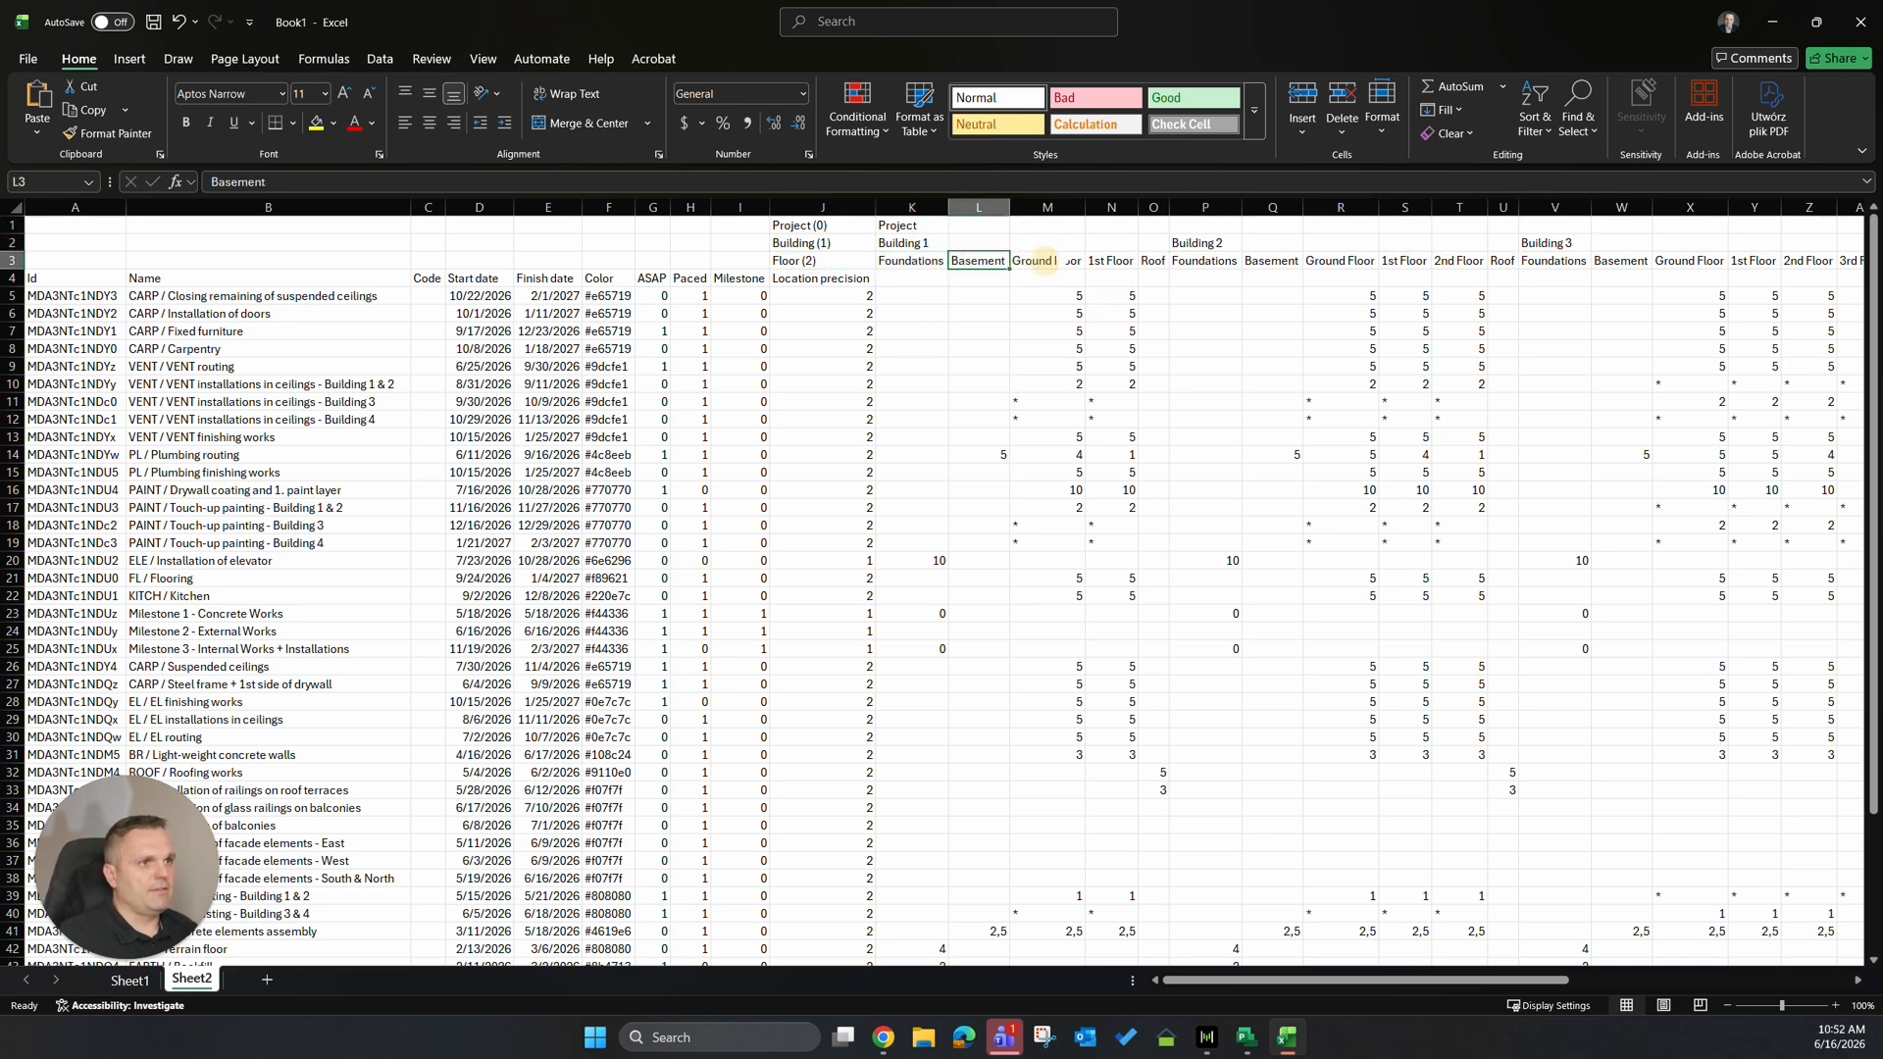
pyautogui.click(1069, 261)
pyautogui.click(1108, 261)
pyautogui.click(1153, 261)
pyautogui.click(1204, 260)
pyautogui.click(1272, 261)
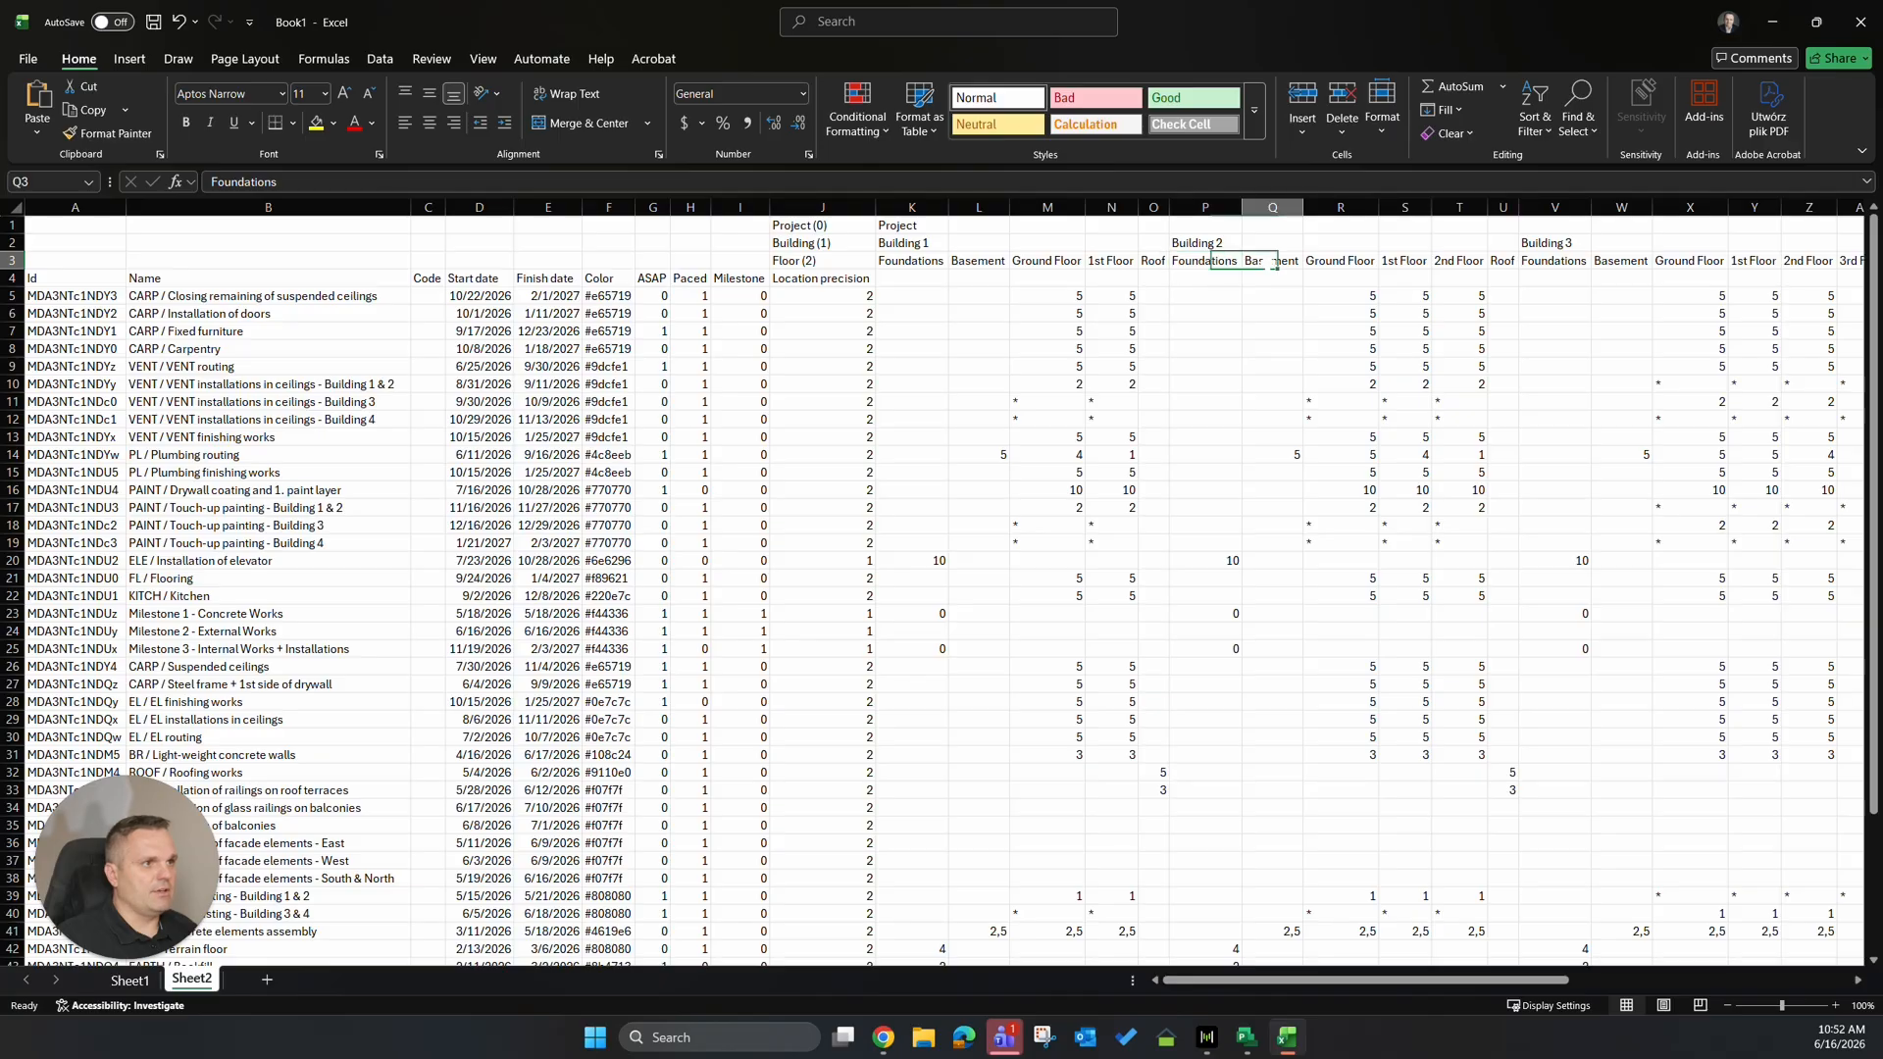
pyautogui.click(1312, 261)
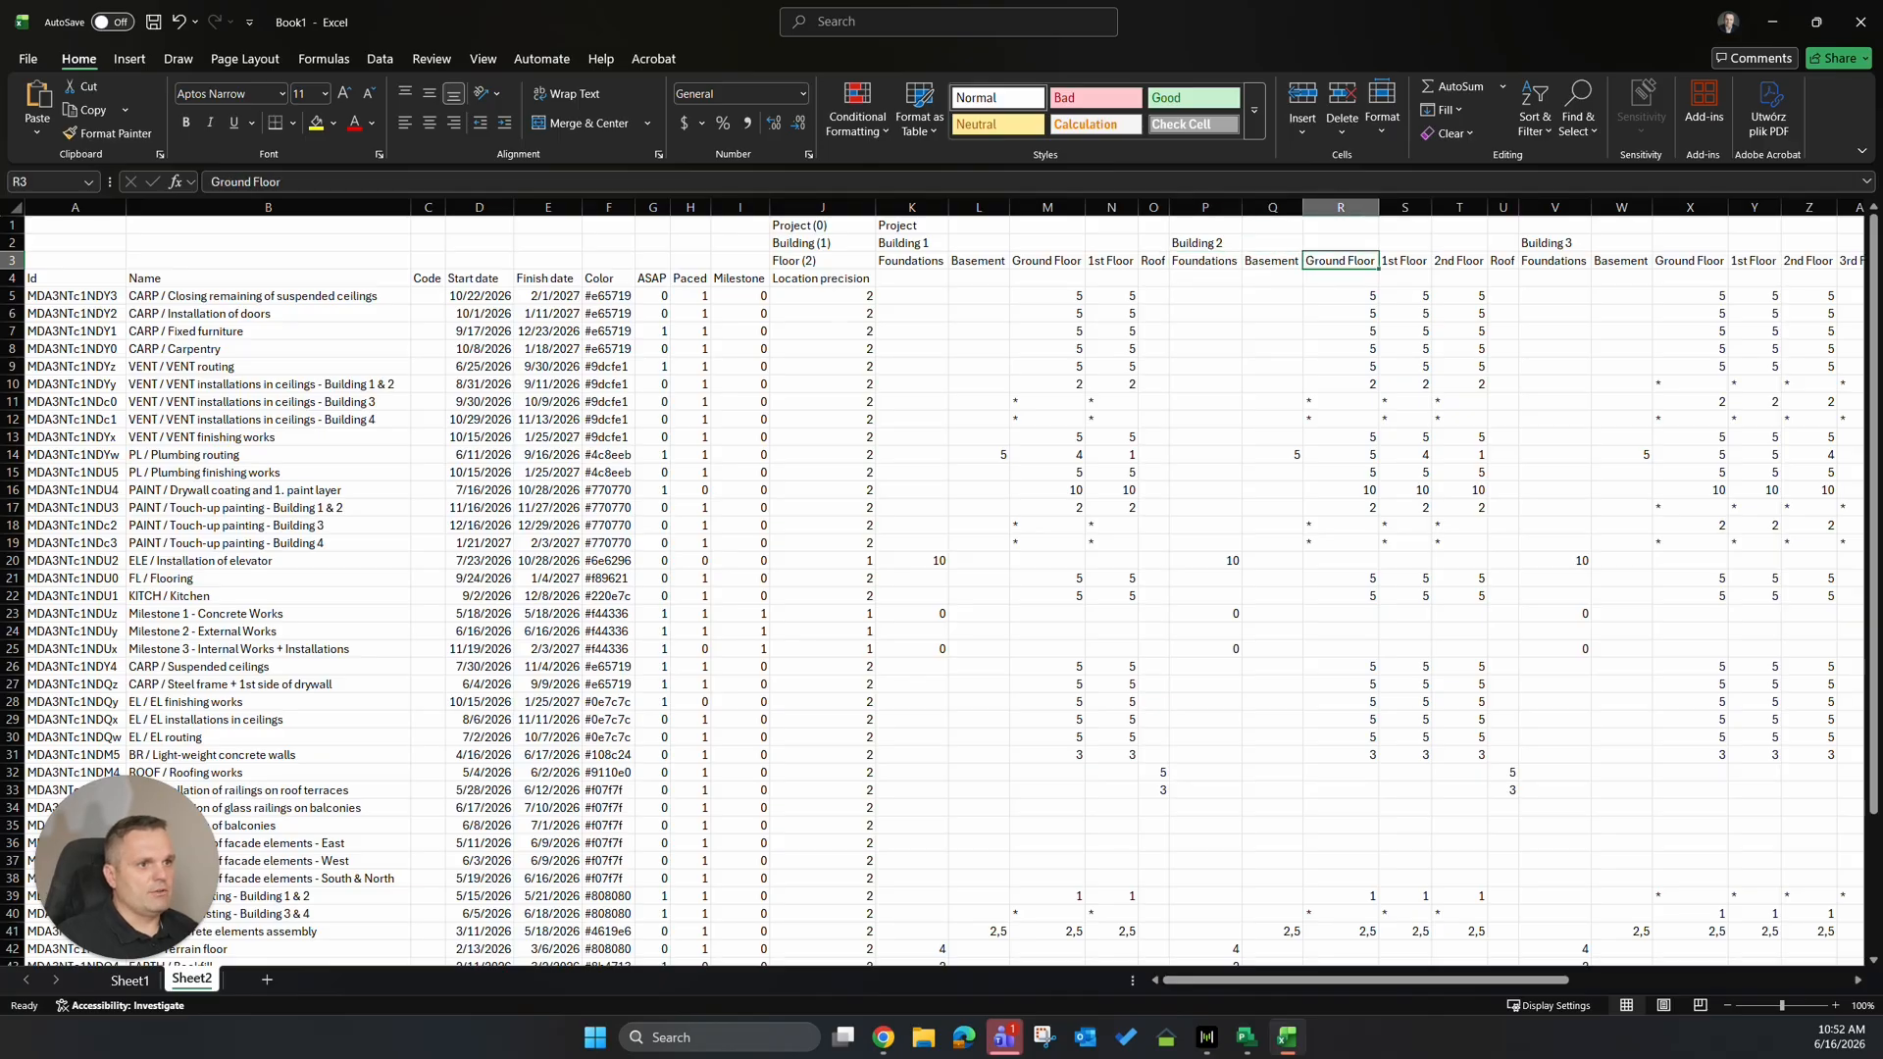
# Compare the tasks' Location precision values with the Floor level label above the column.
pyautogui.moveTo(824, 314); pyautogui.dragTo(826, 543)
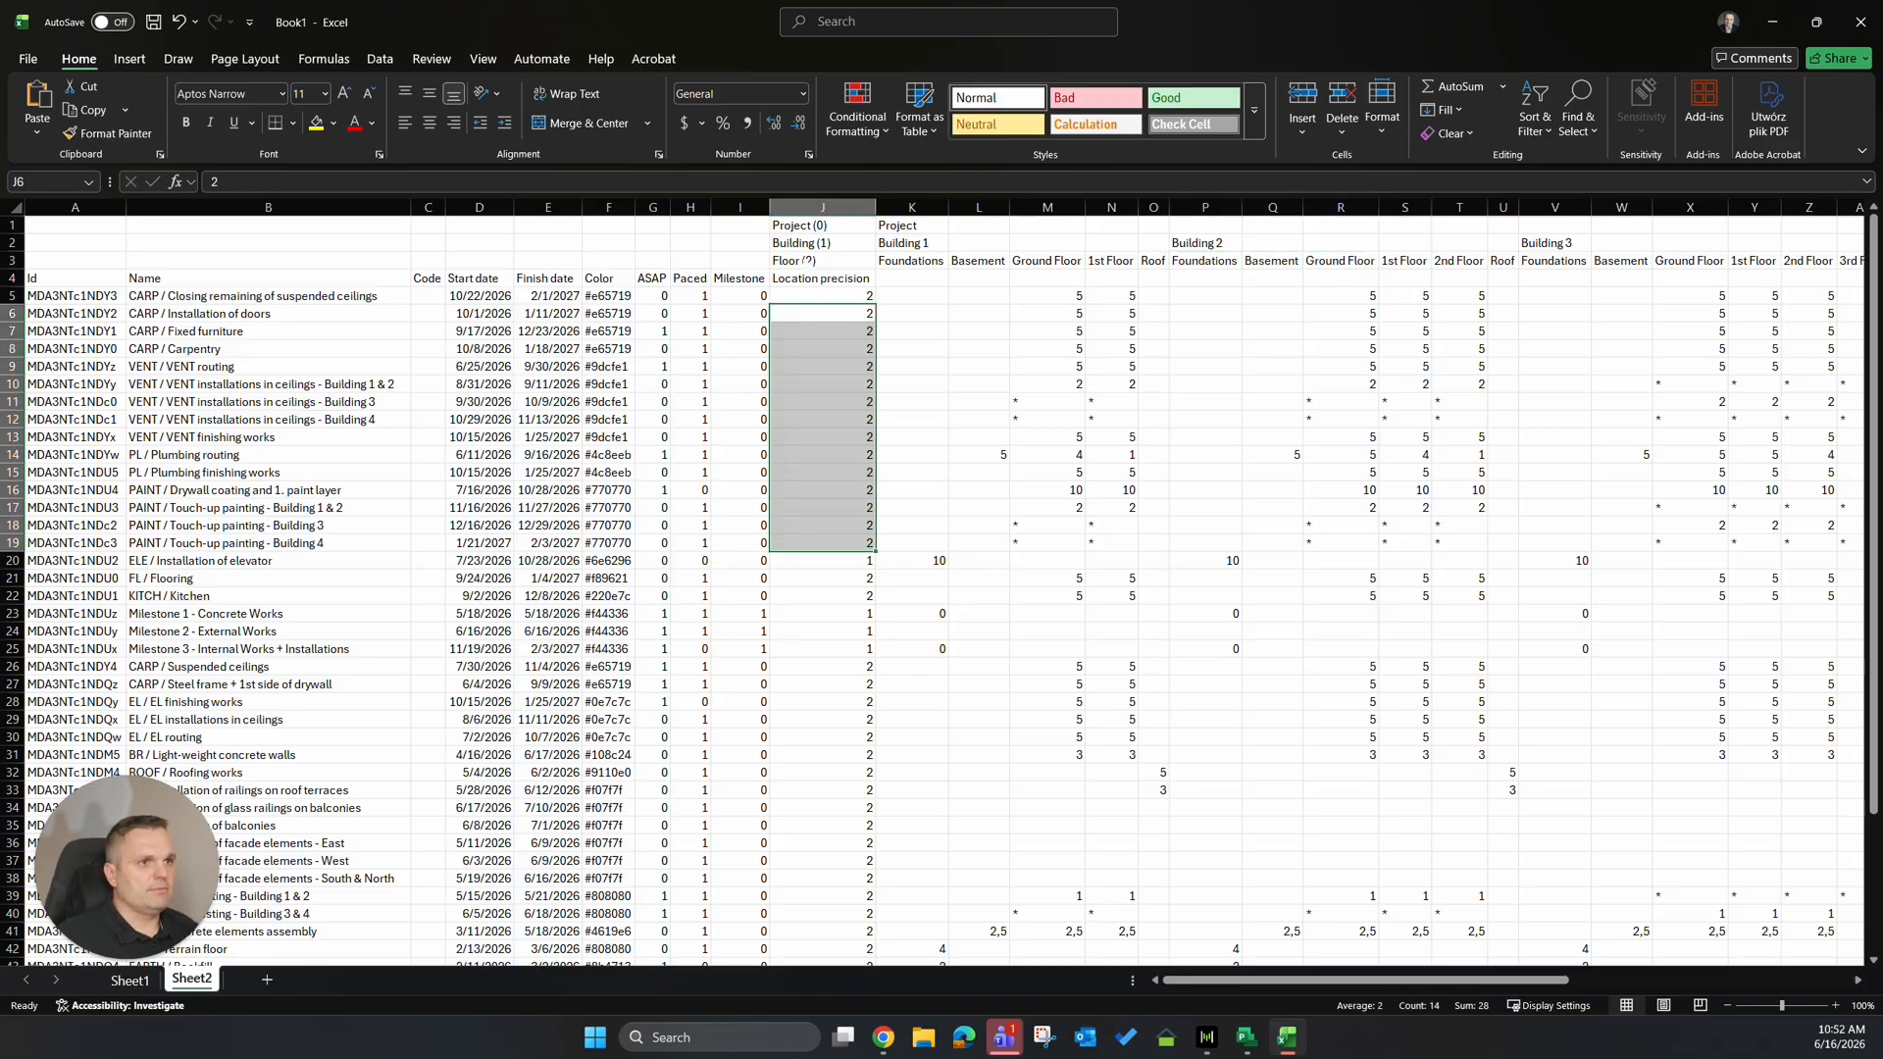
pyautogui.click(802, 260)
pyautogui.moveTo(818, 331); pyautogui.dragTo(804, 517)
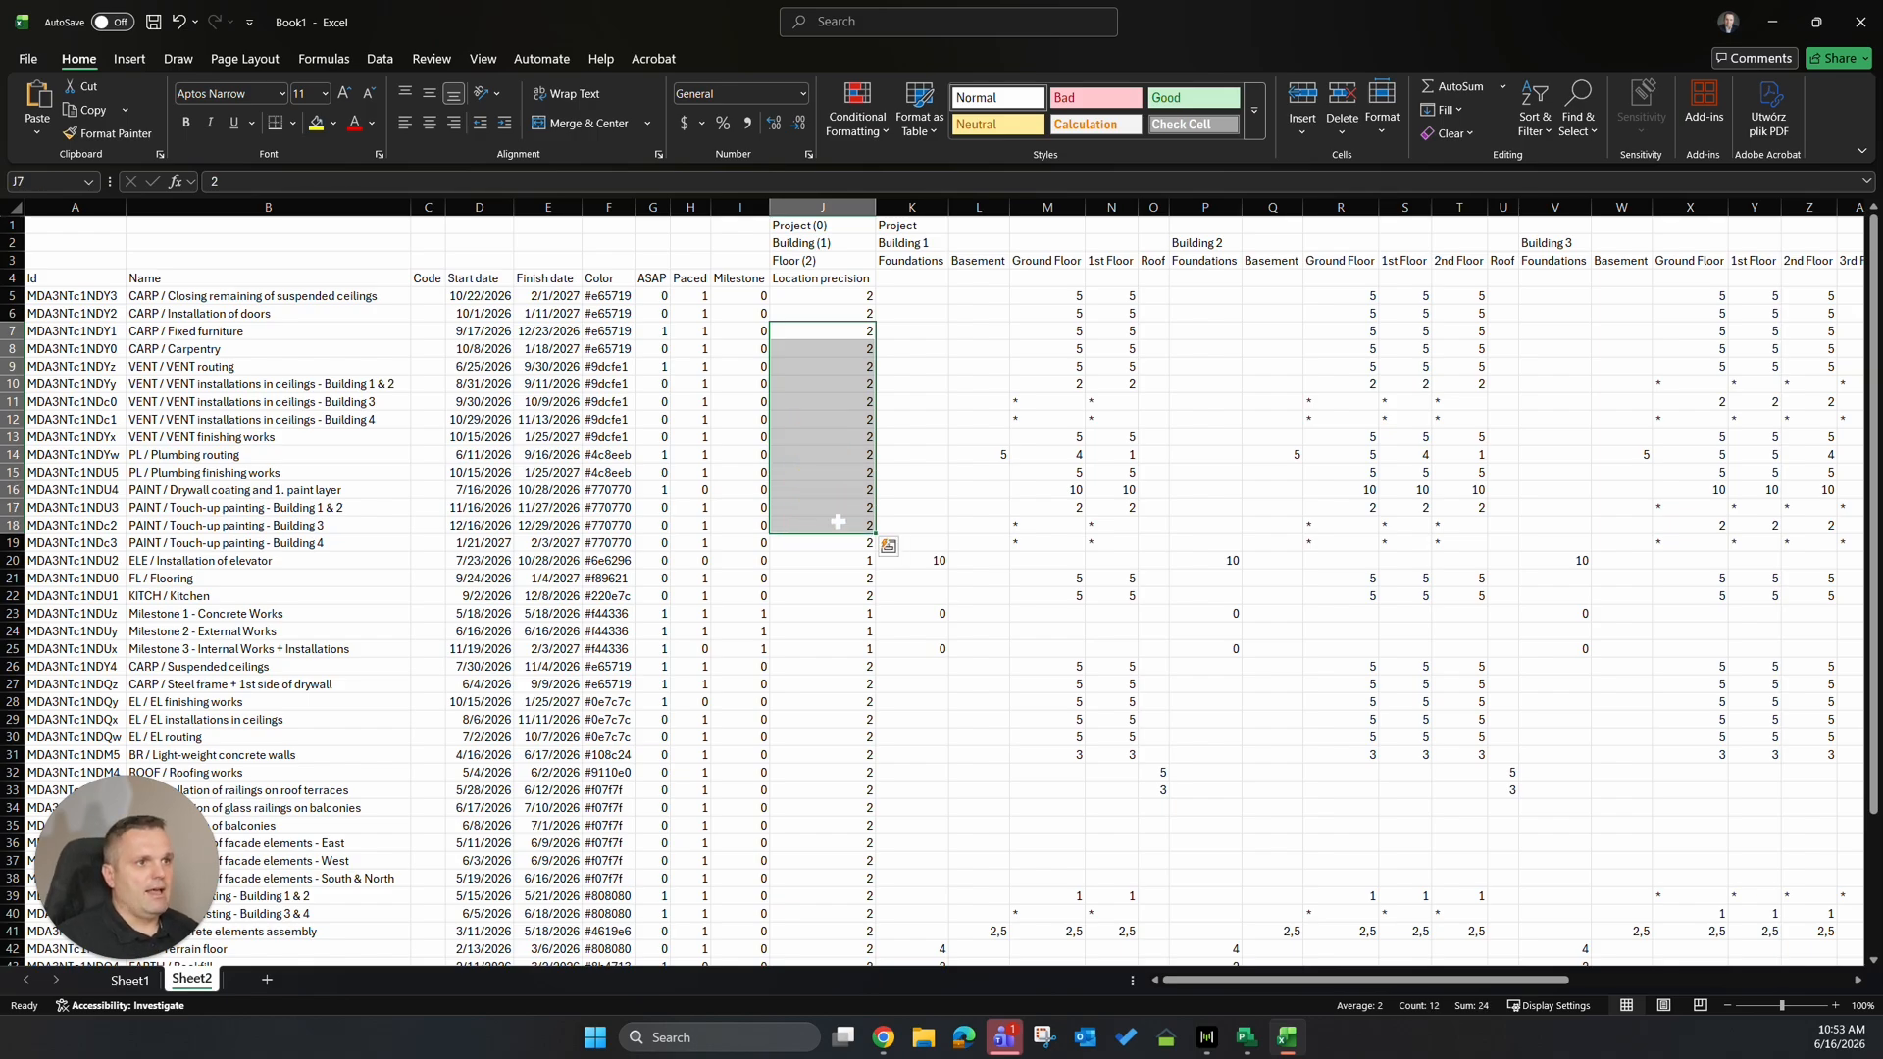
# Examine the per-floor duration cells in row 10, the VENT installations in ceilings task for Building 1 & 2.
pyautogui.click(20, 384)
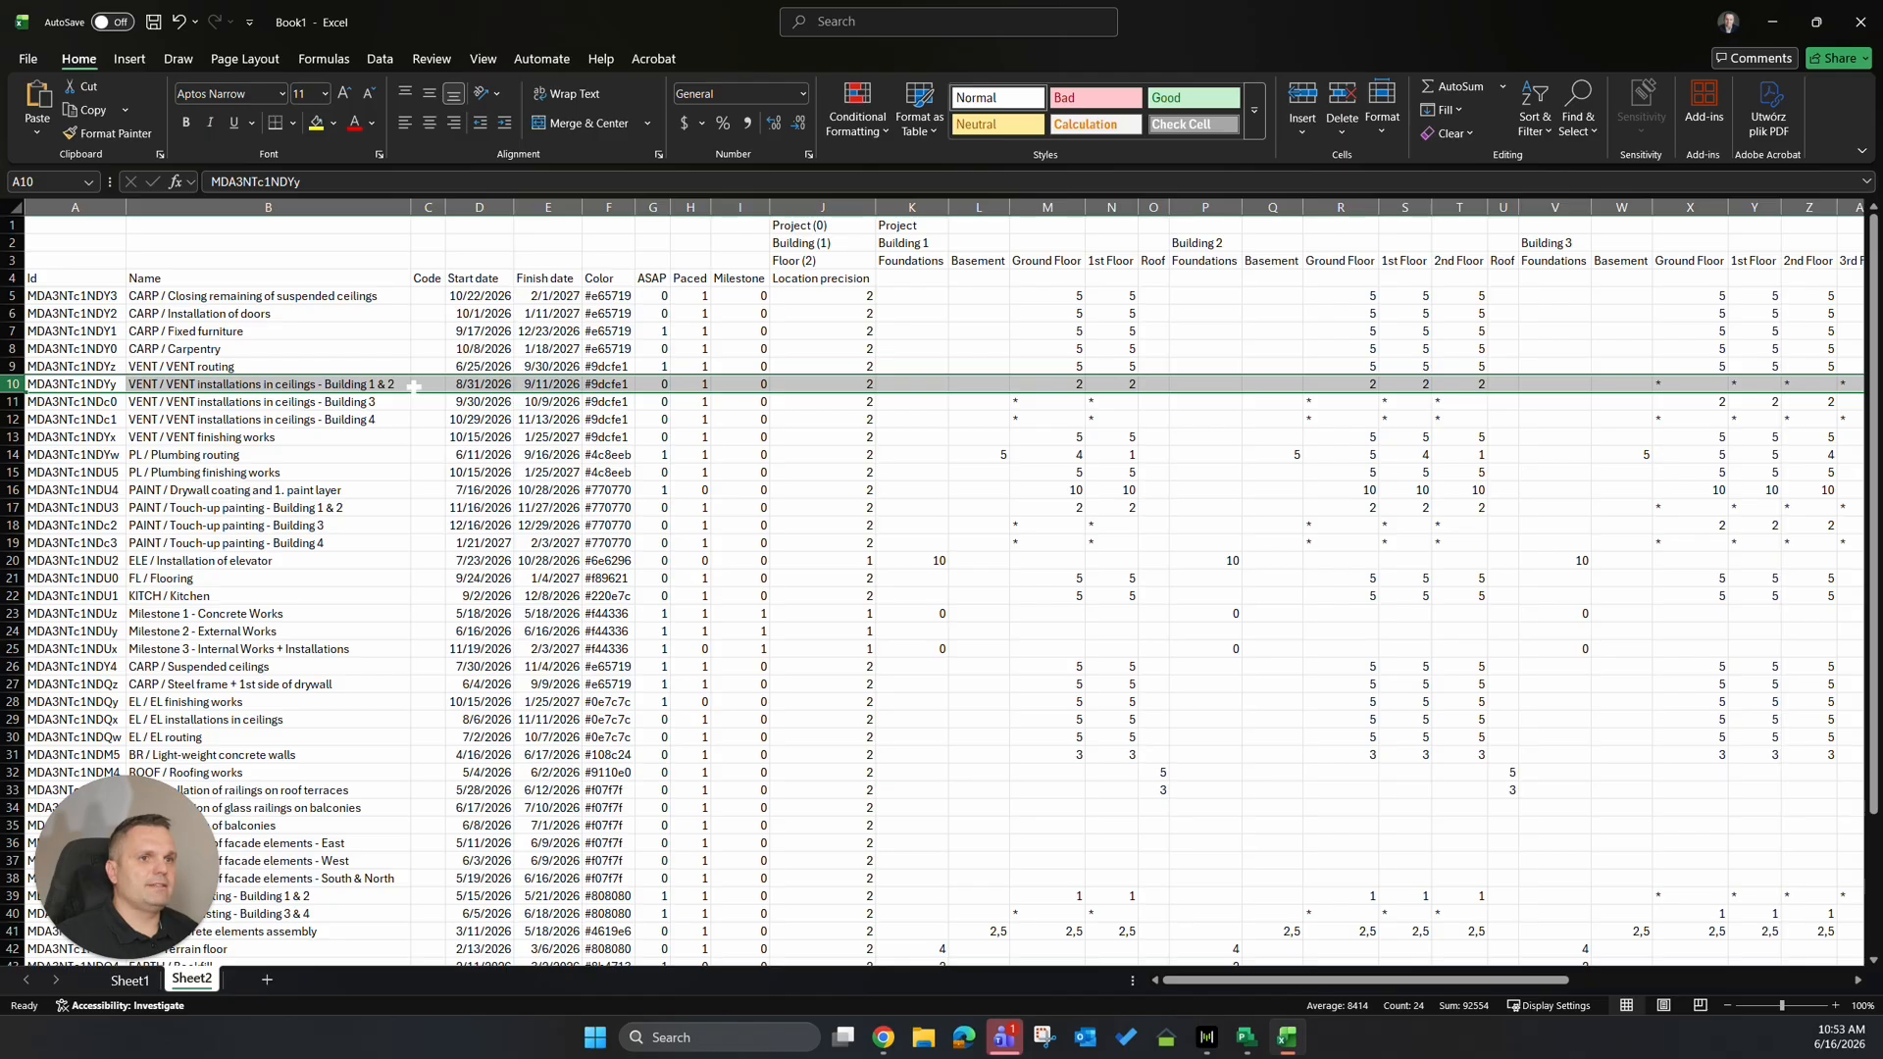
pyautogui.click(1065, 385)
pyautogui.press('Right')
pyautogui.press('Right')
pyautogui.press('Right')
pyautogui.press('Right')
pyautogui.press('Right')
pyautogui.press('Right')
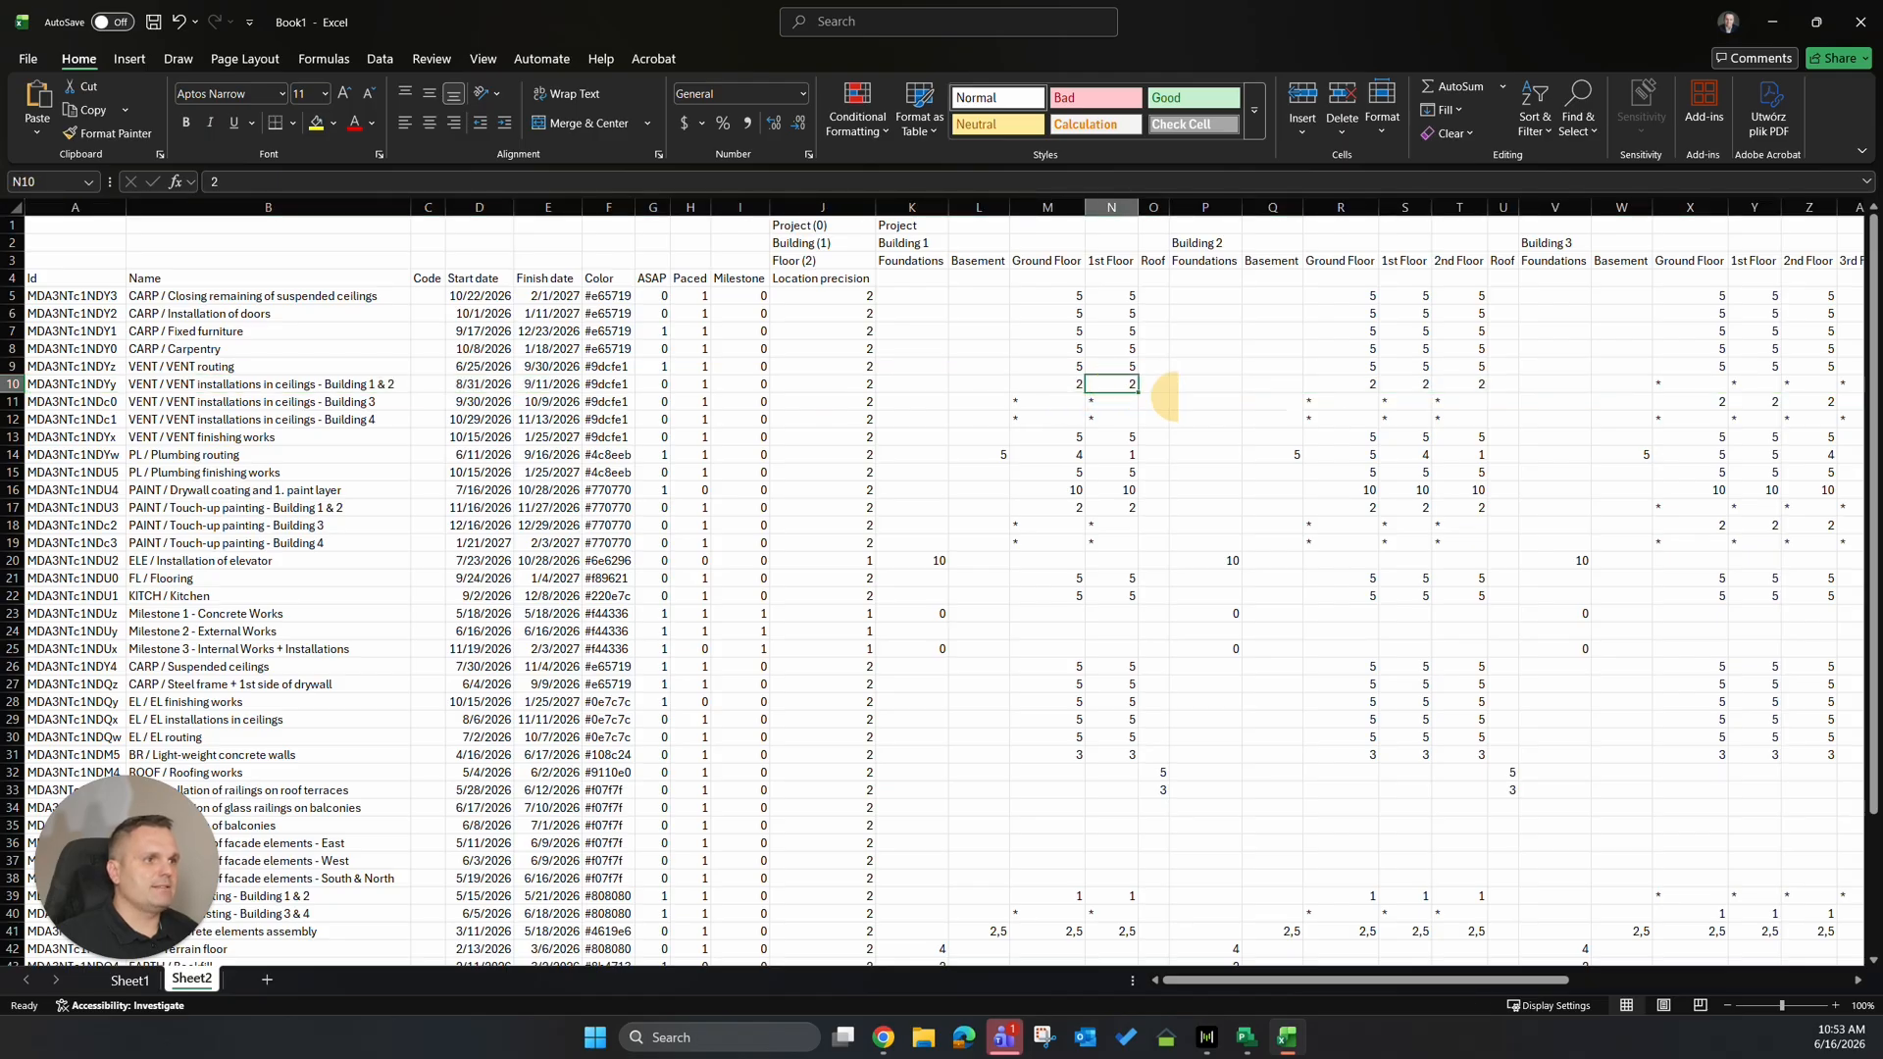
pyautogui.press('Right')
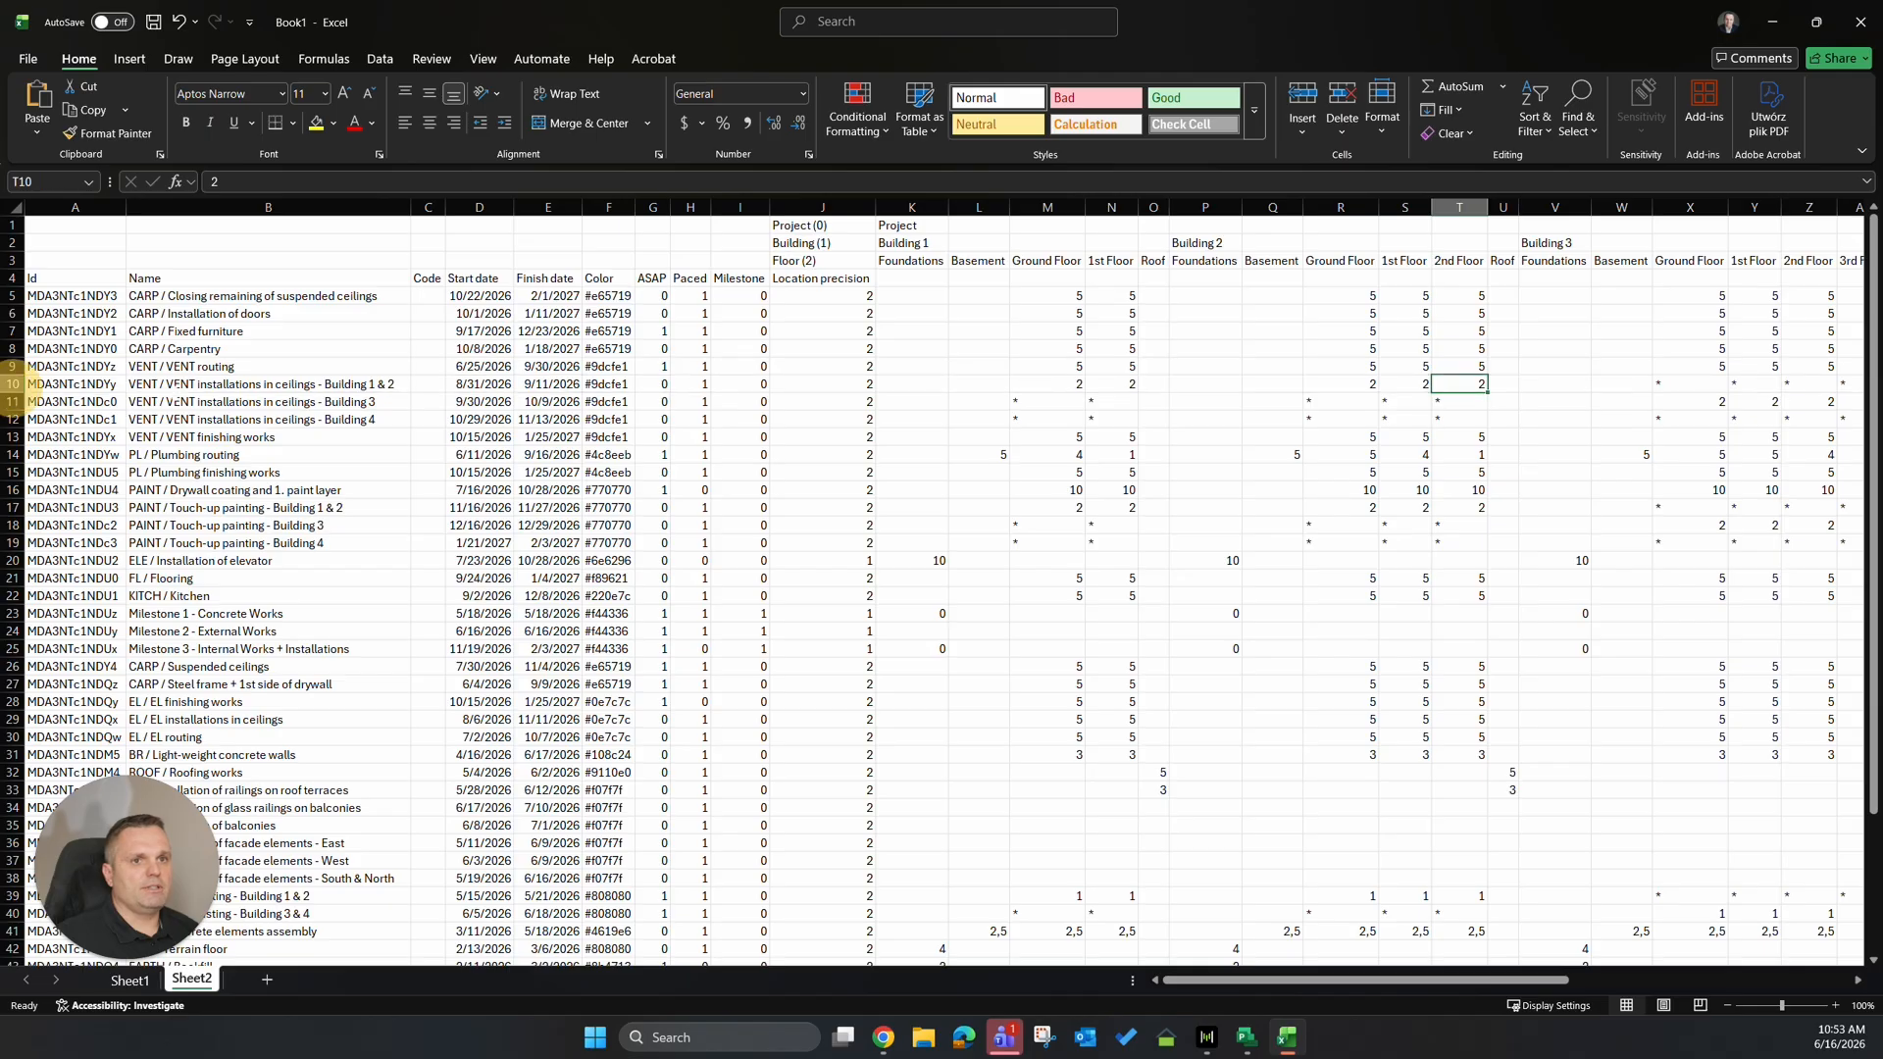
# Match the row 10 VENT installations task and its duration cells with the floor headings of Building 1 and Building 2.
pyautogui.click(238, 384)
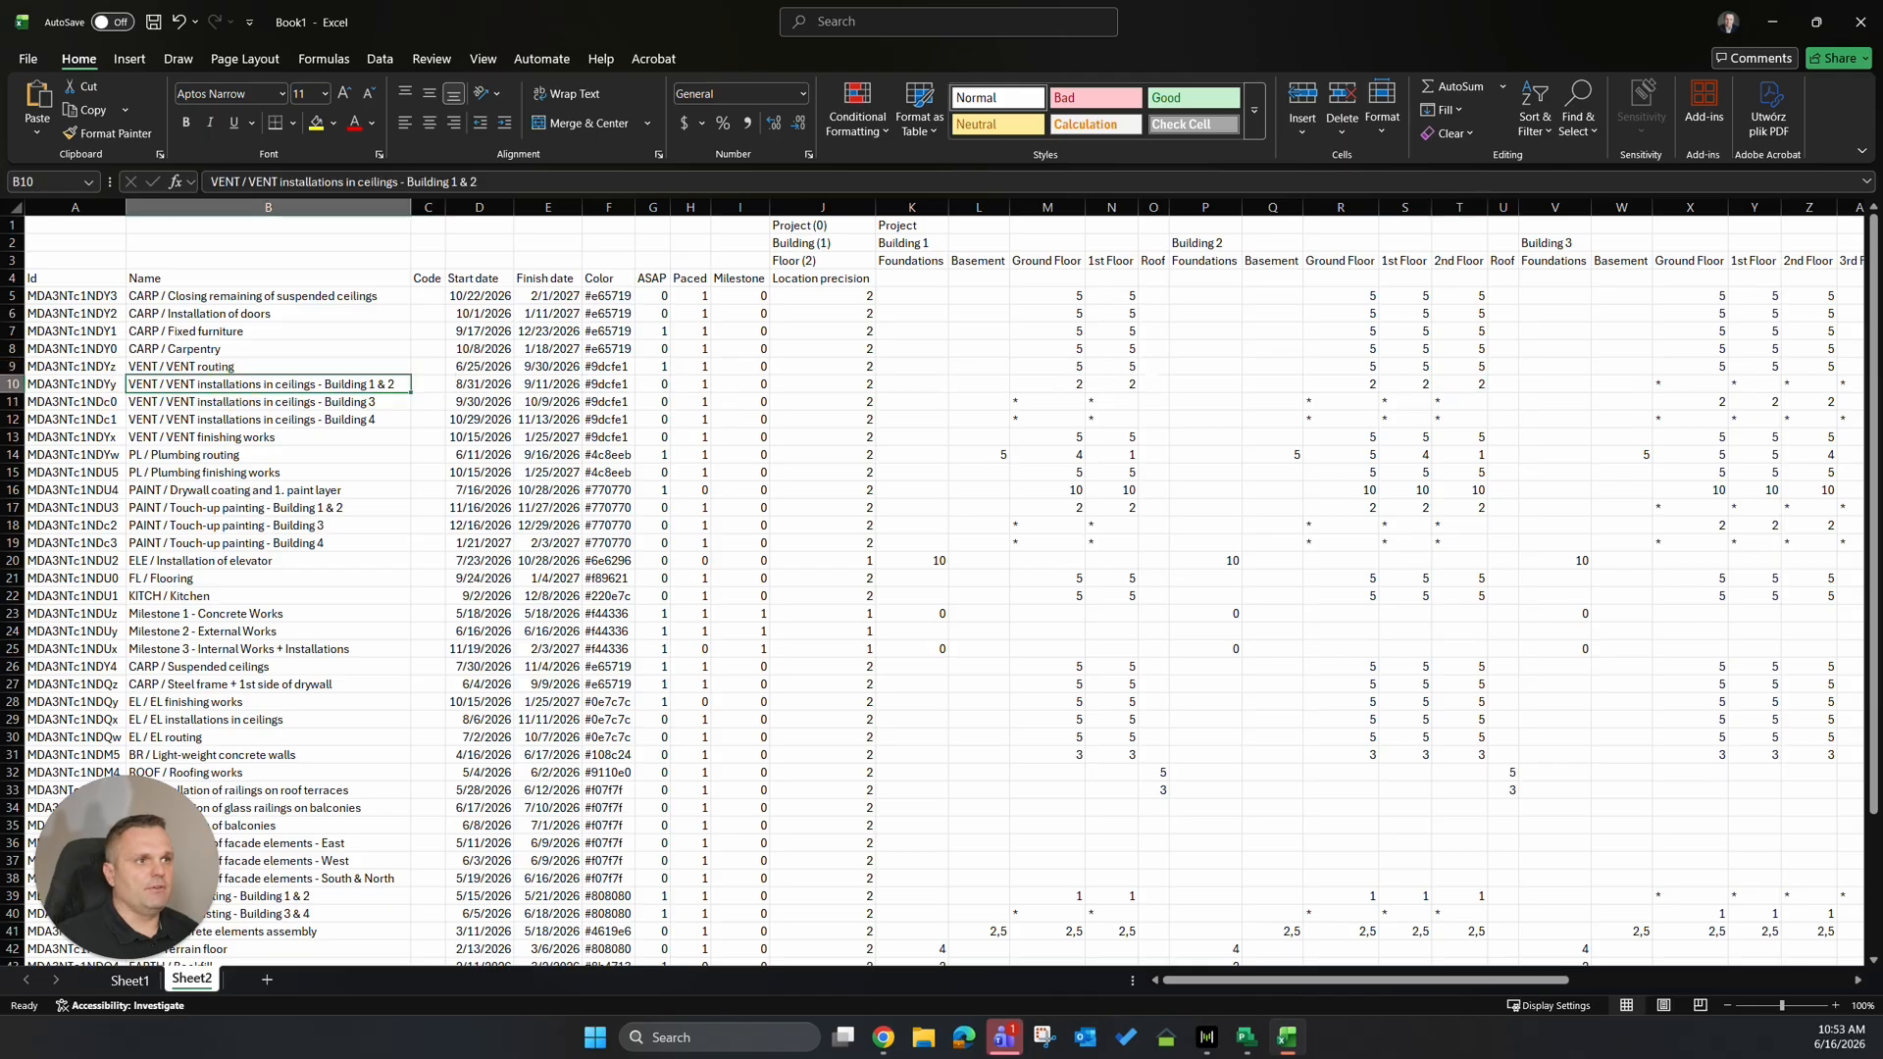
pyautogui.click(1067, 260)
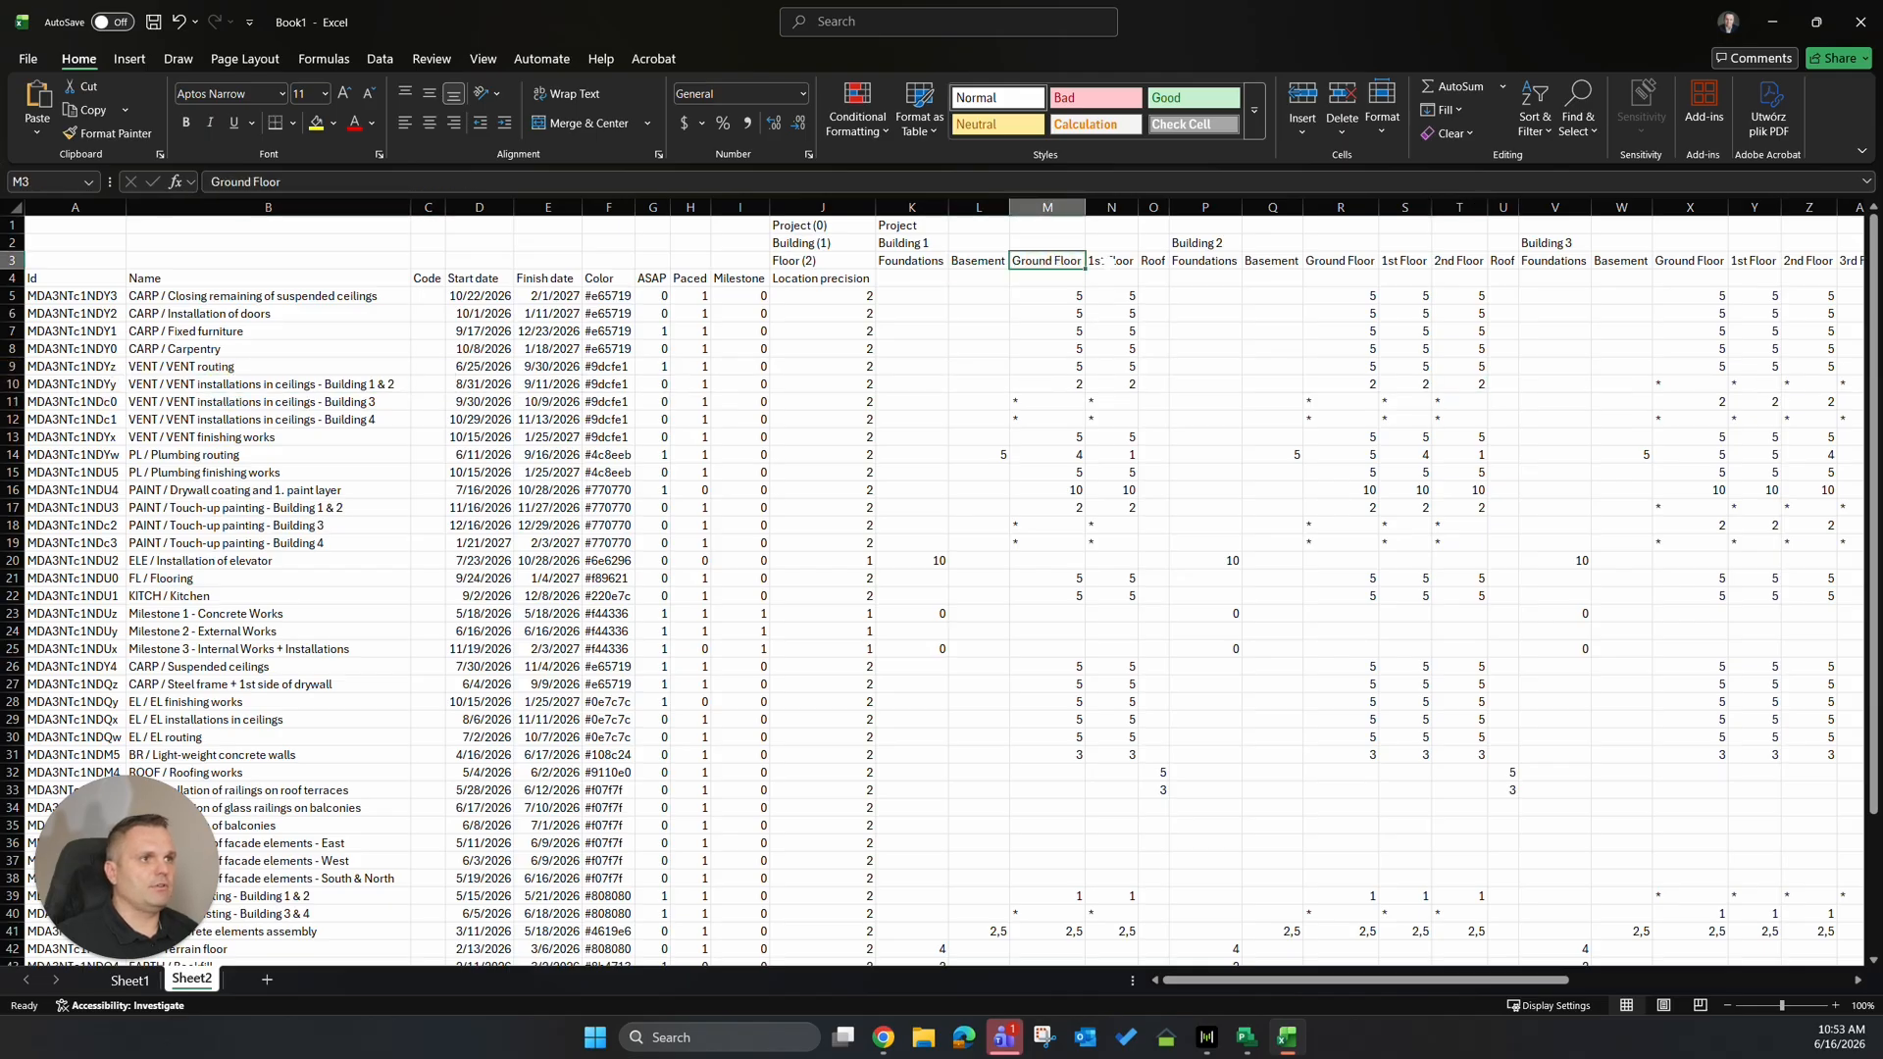
pyautogui.click(1110, 261)
pyautogui.click(1154, 261)
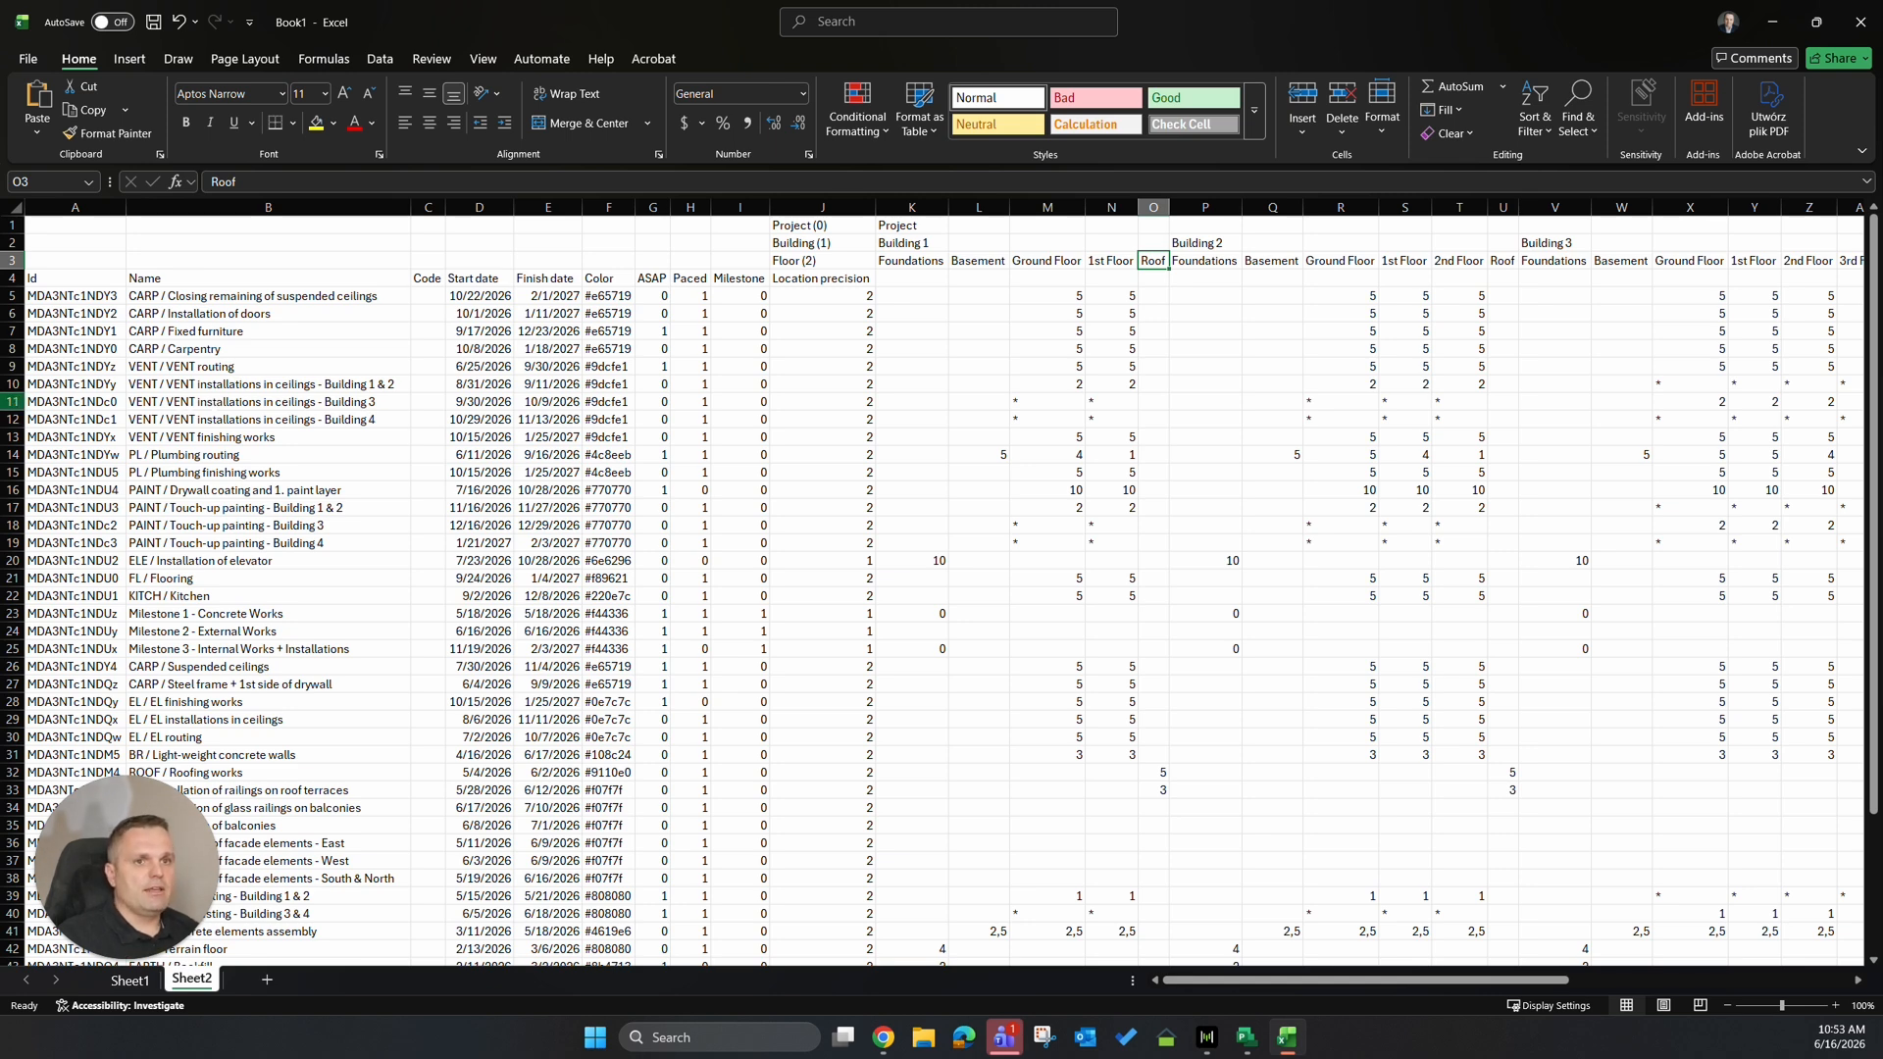
pyautogui.click(1077, 389)
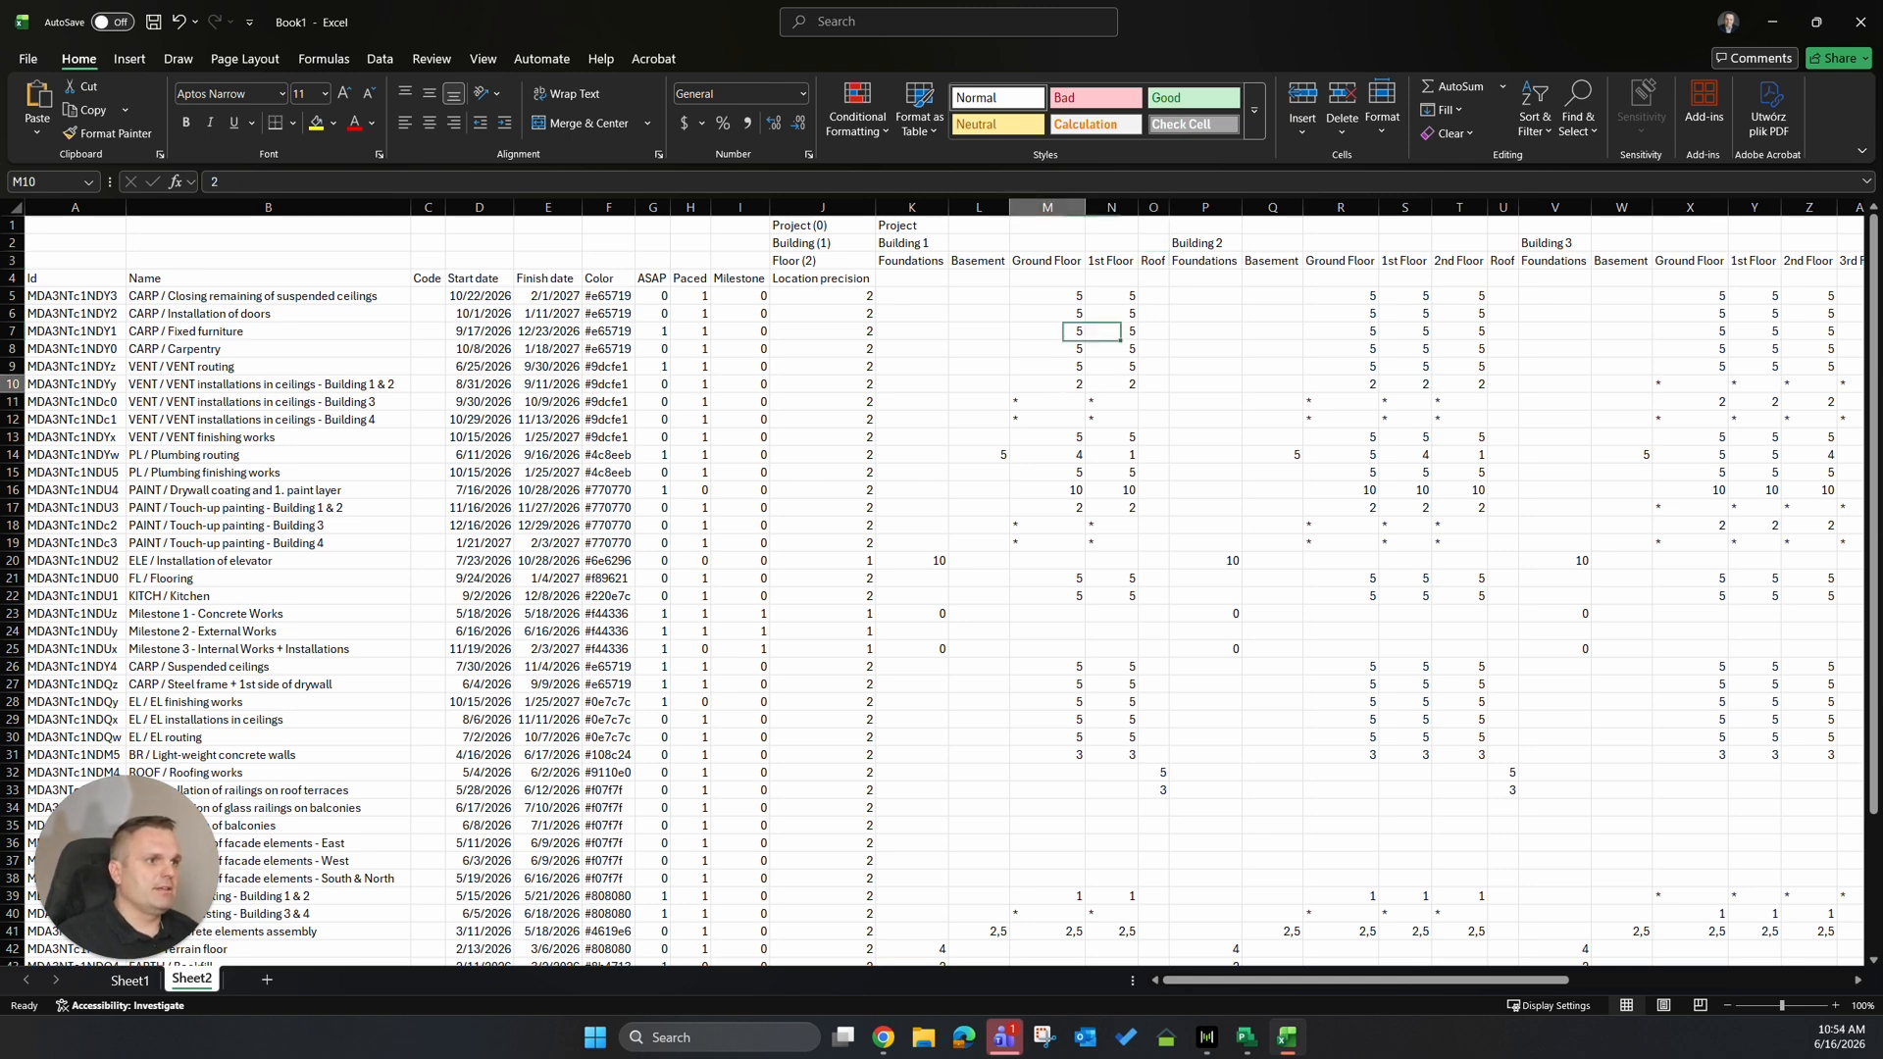
pyautogui.click(1120, 388)
pyautogui.click(1356, 386)
pyautogui.click(1409, 387)
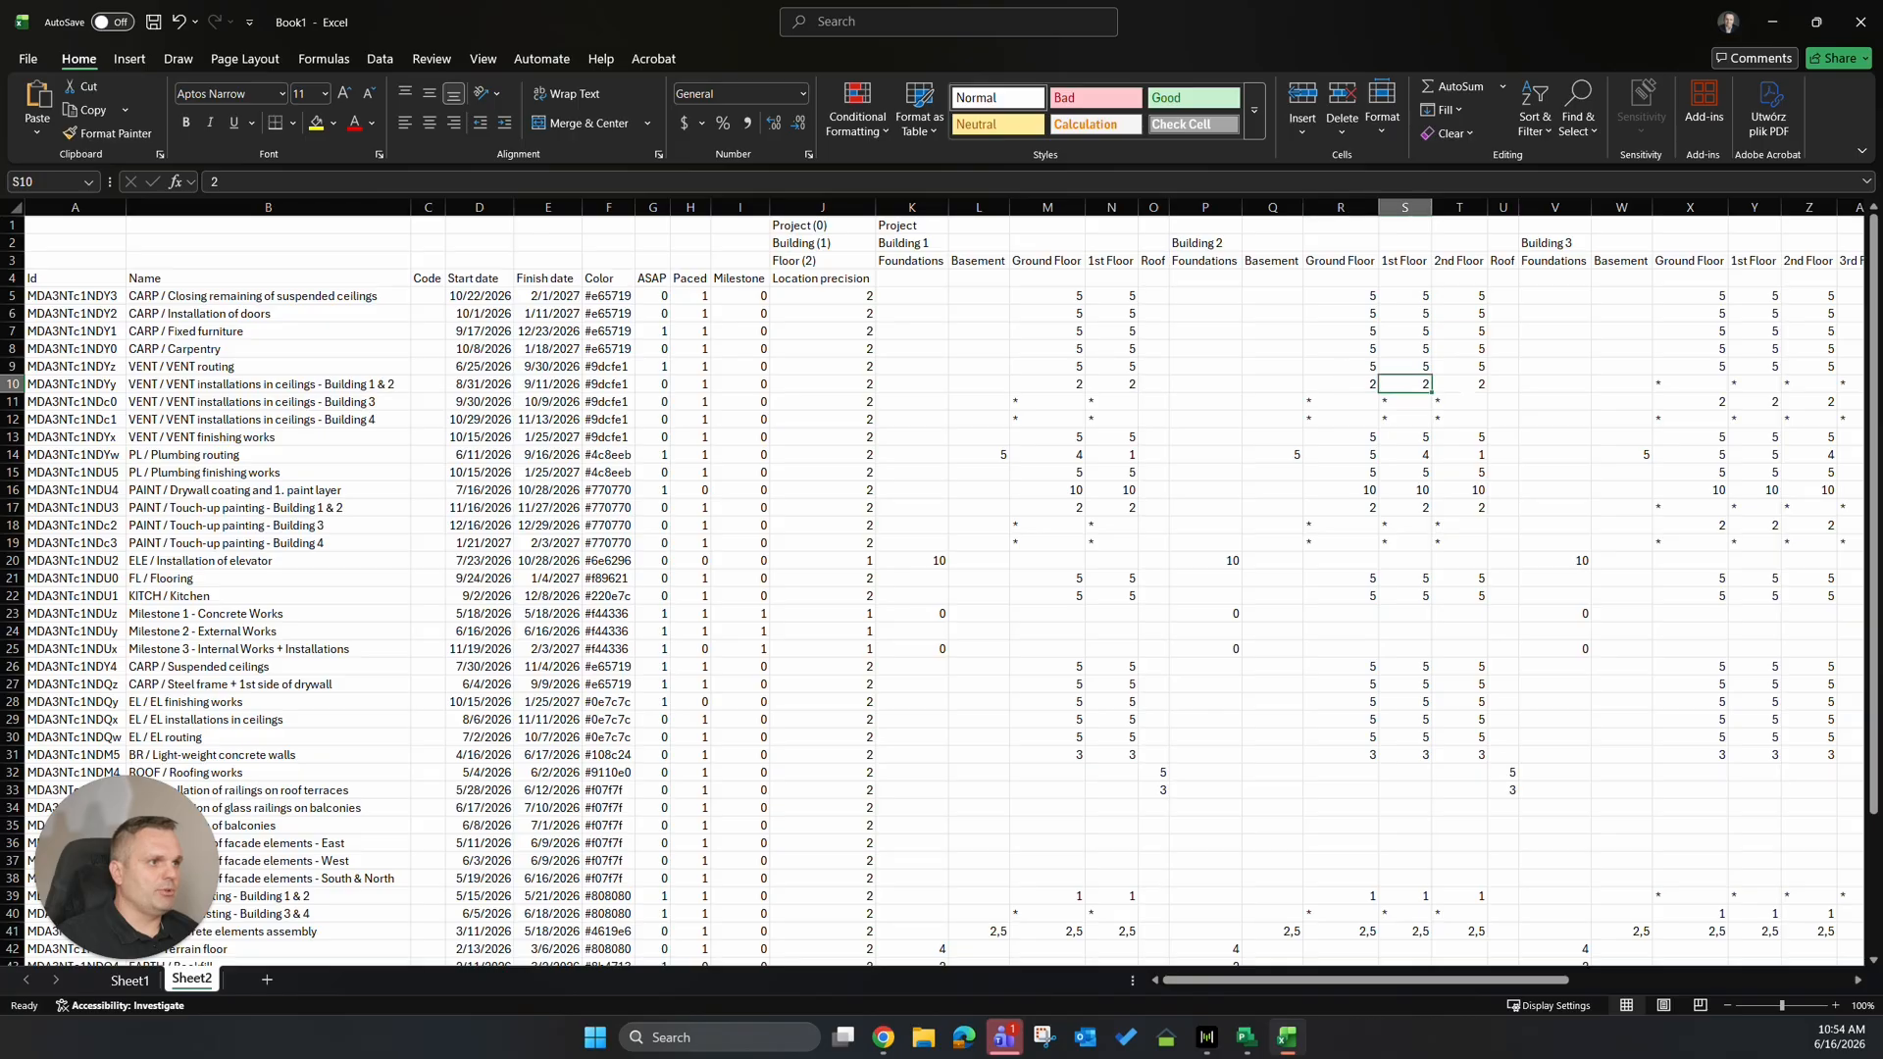
pyautogui.click(1464, 386)
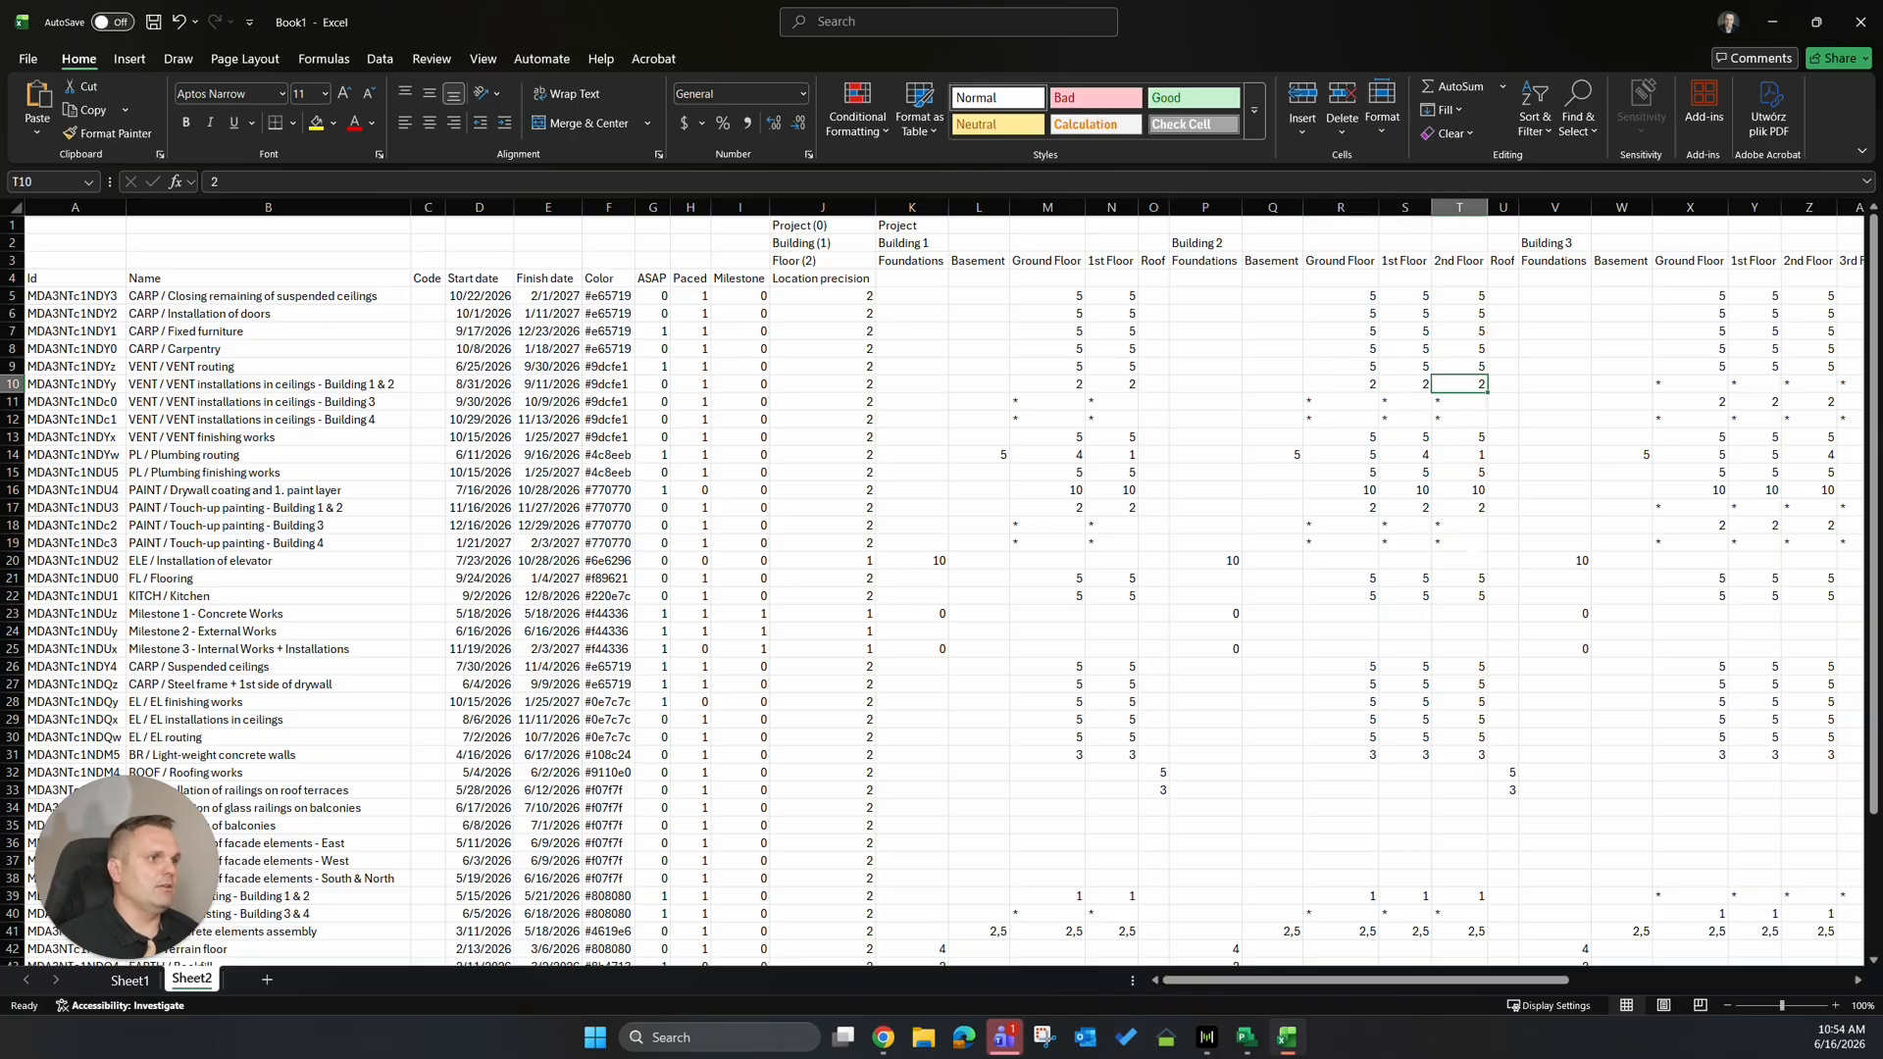
pyautogui.click(12, 383)
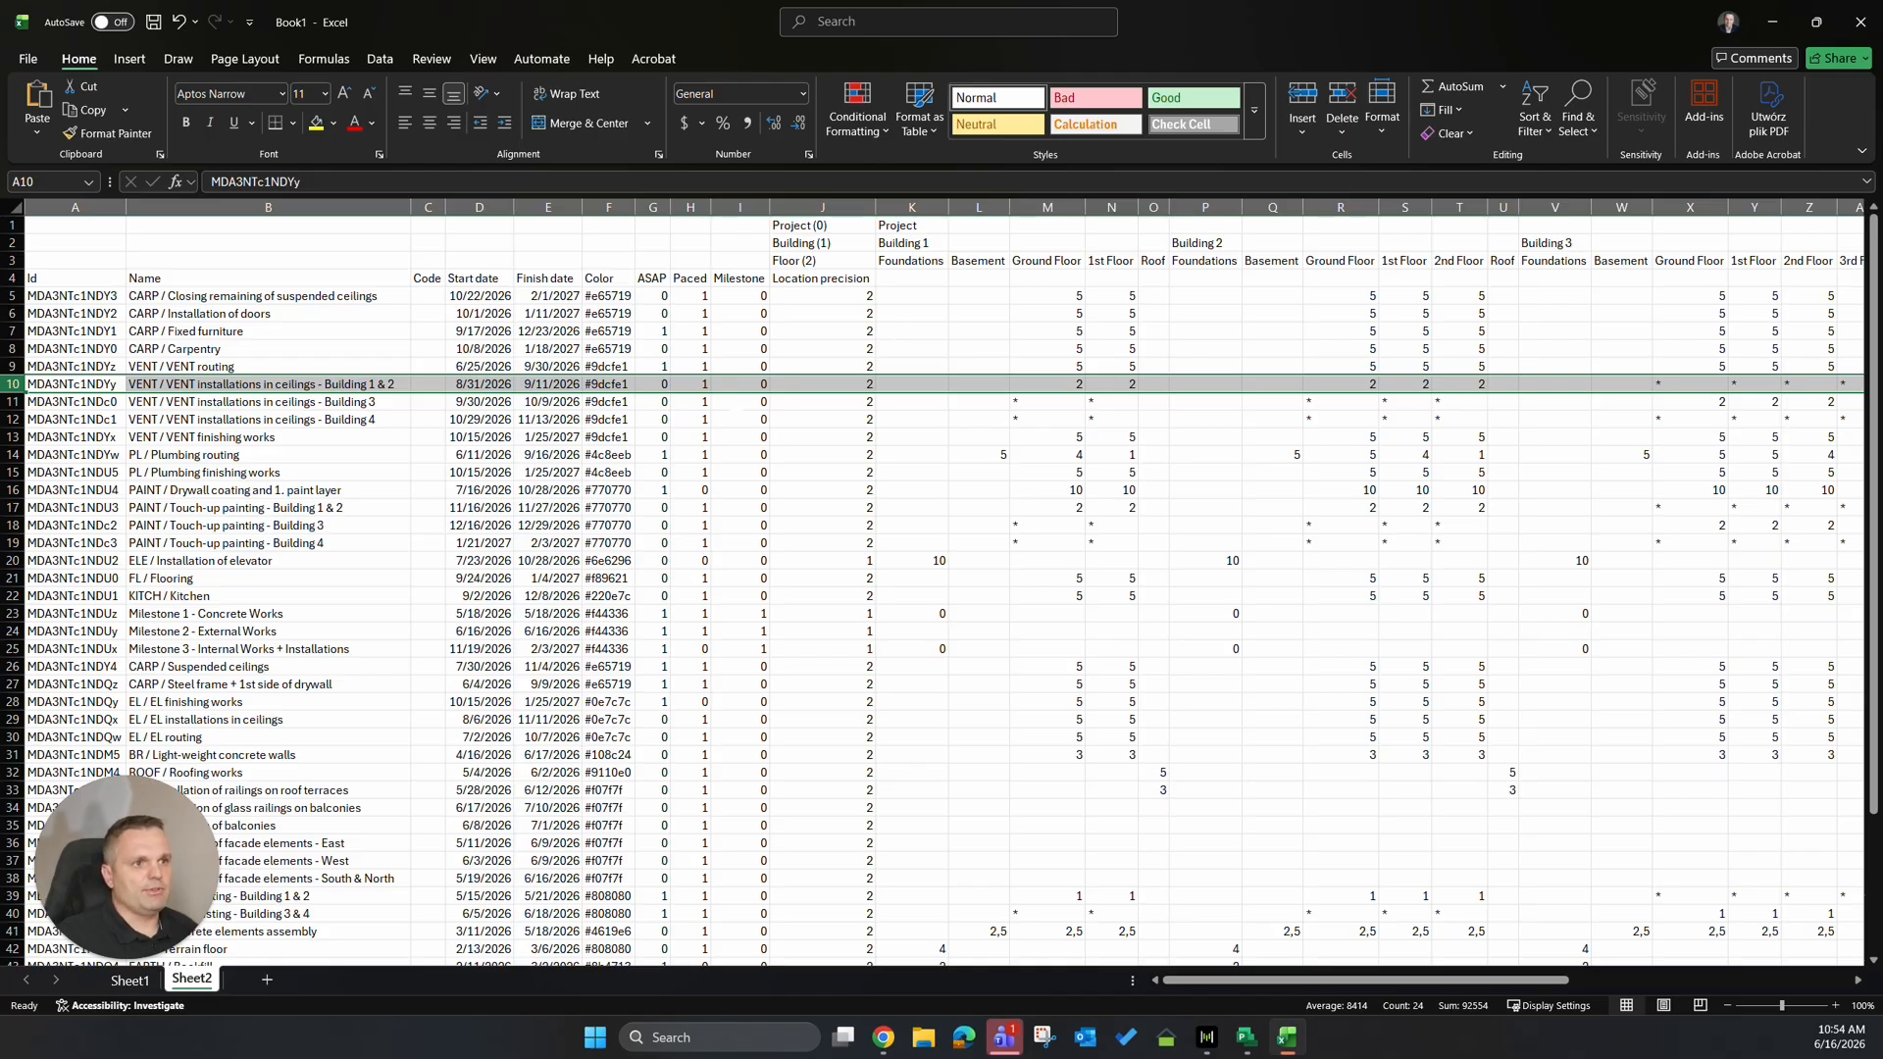
# Switch to Tactplan and review the location structure of the Gantt migration schedule.
pyautogui.hotkey('alt', 'Tab')
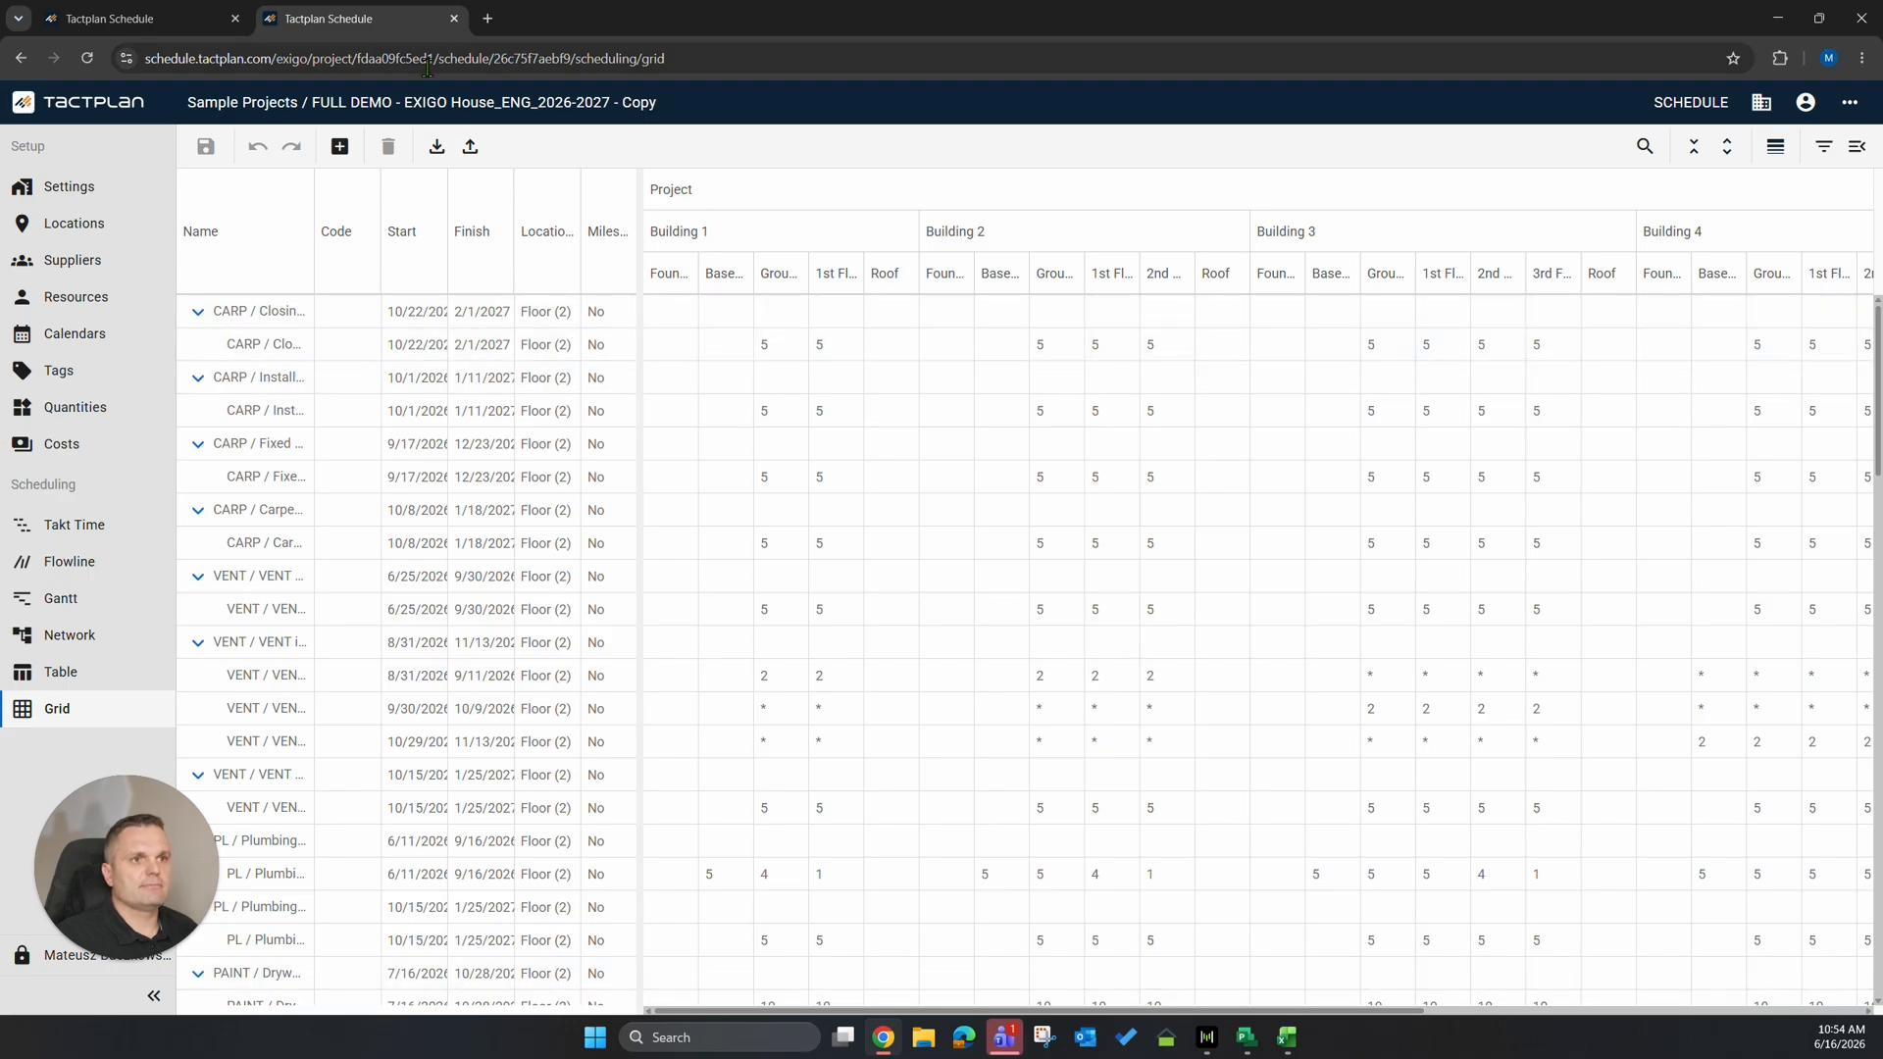
pyautogui.click(135, 19)
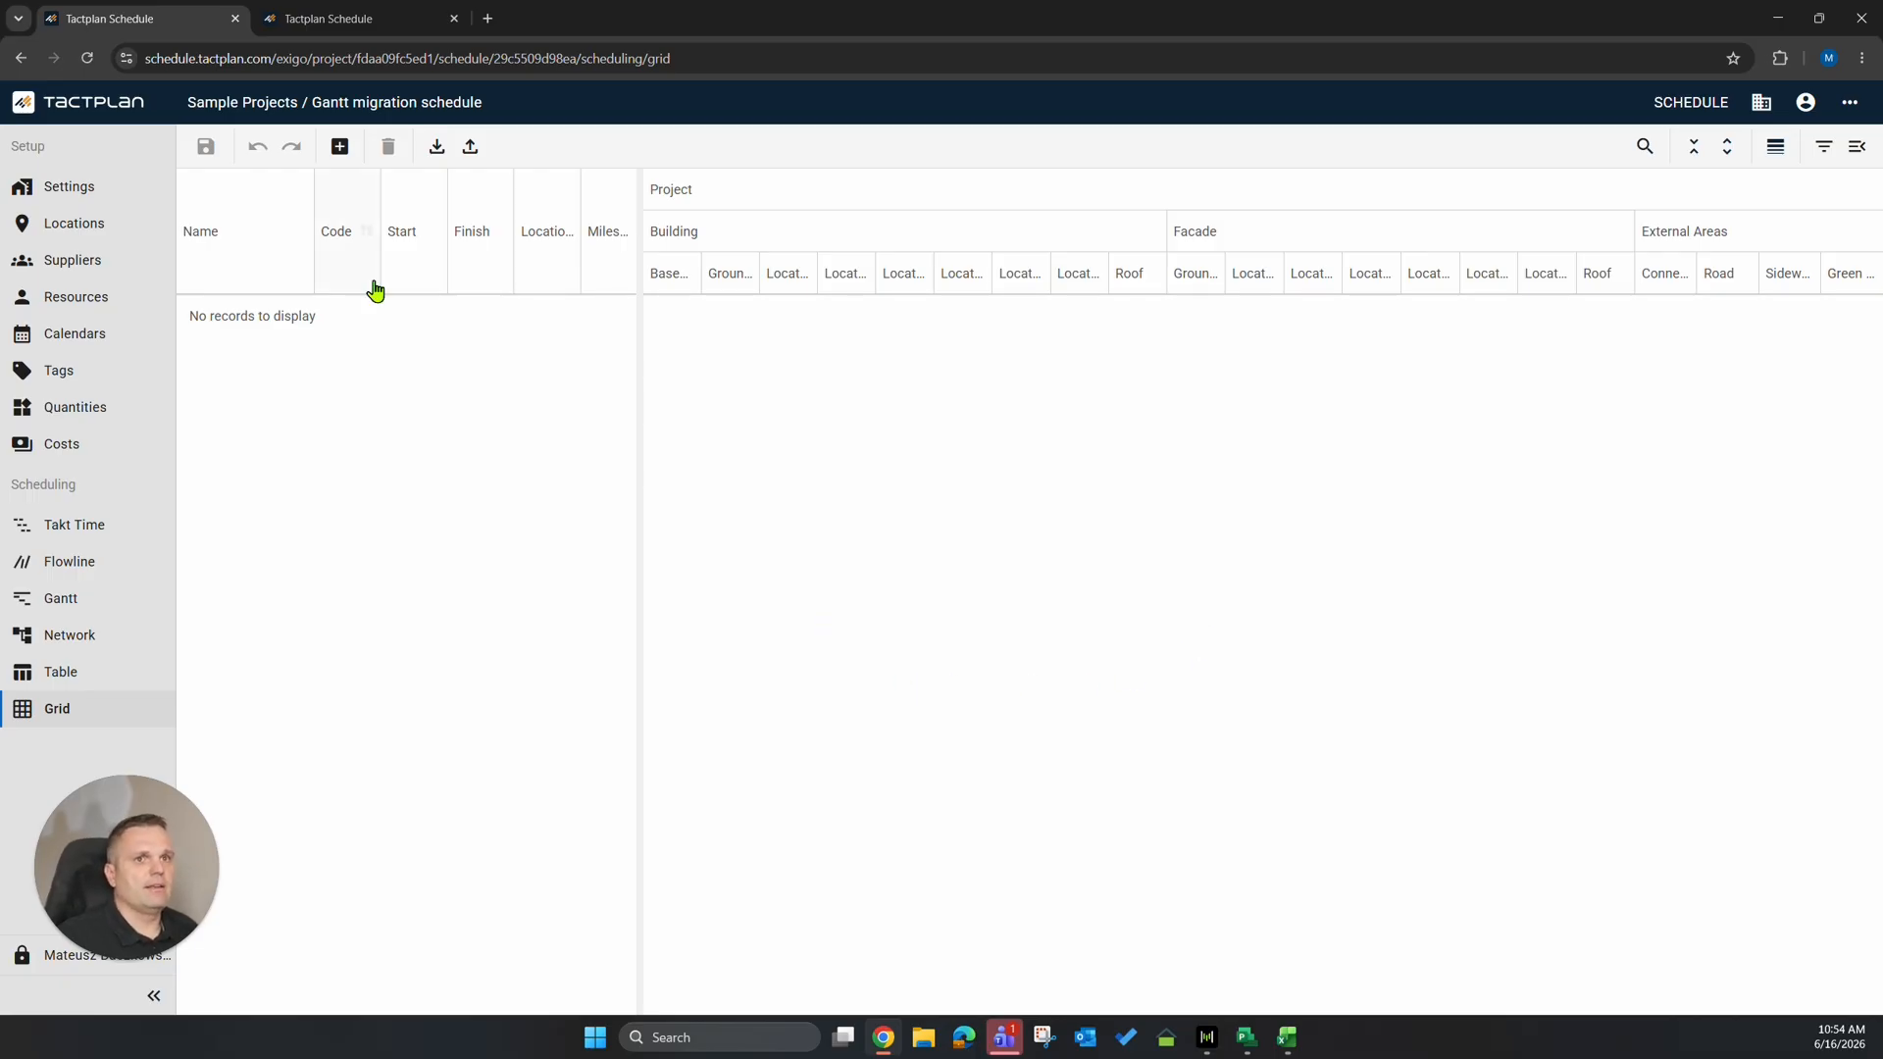
pyautogui.click(78, 225)
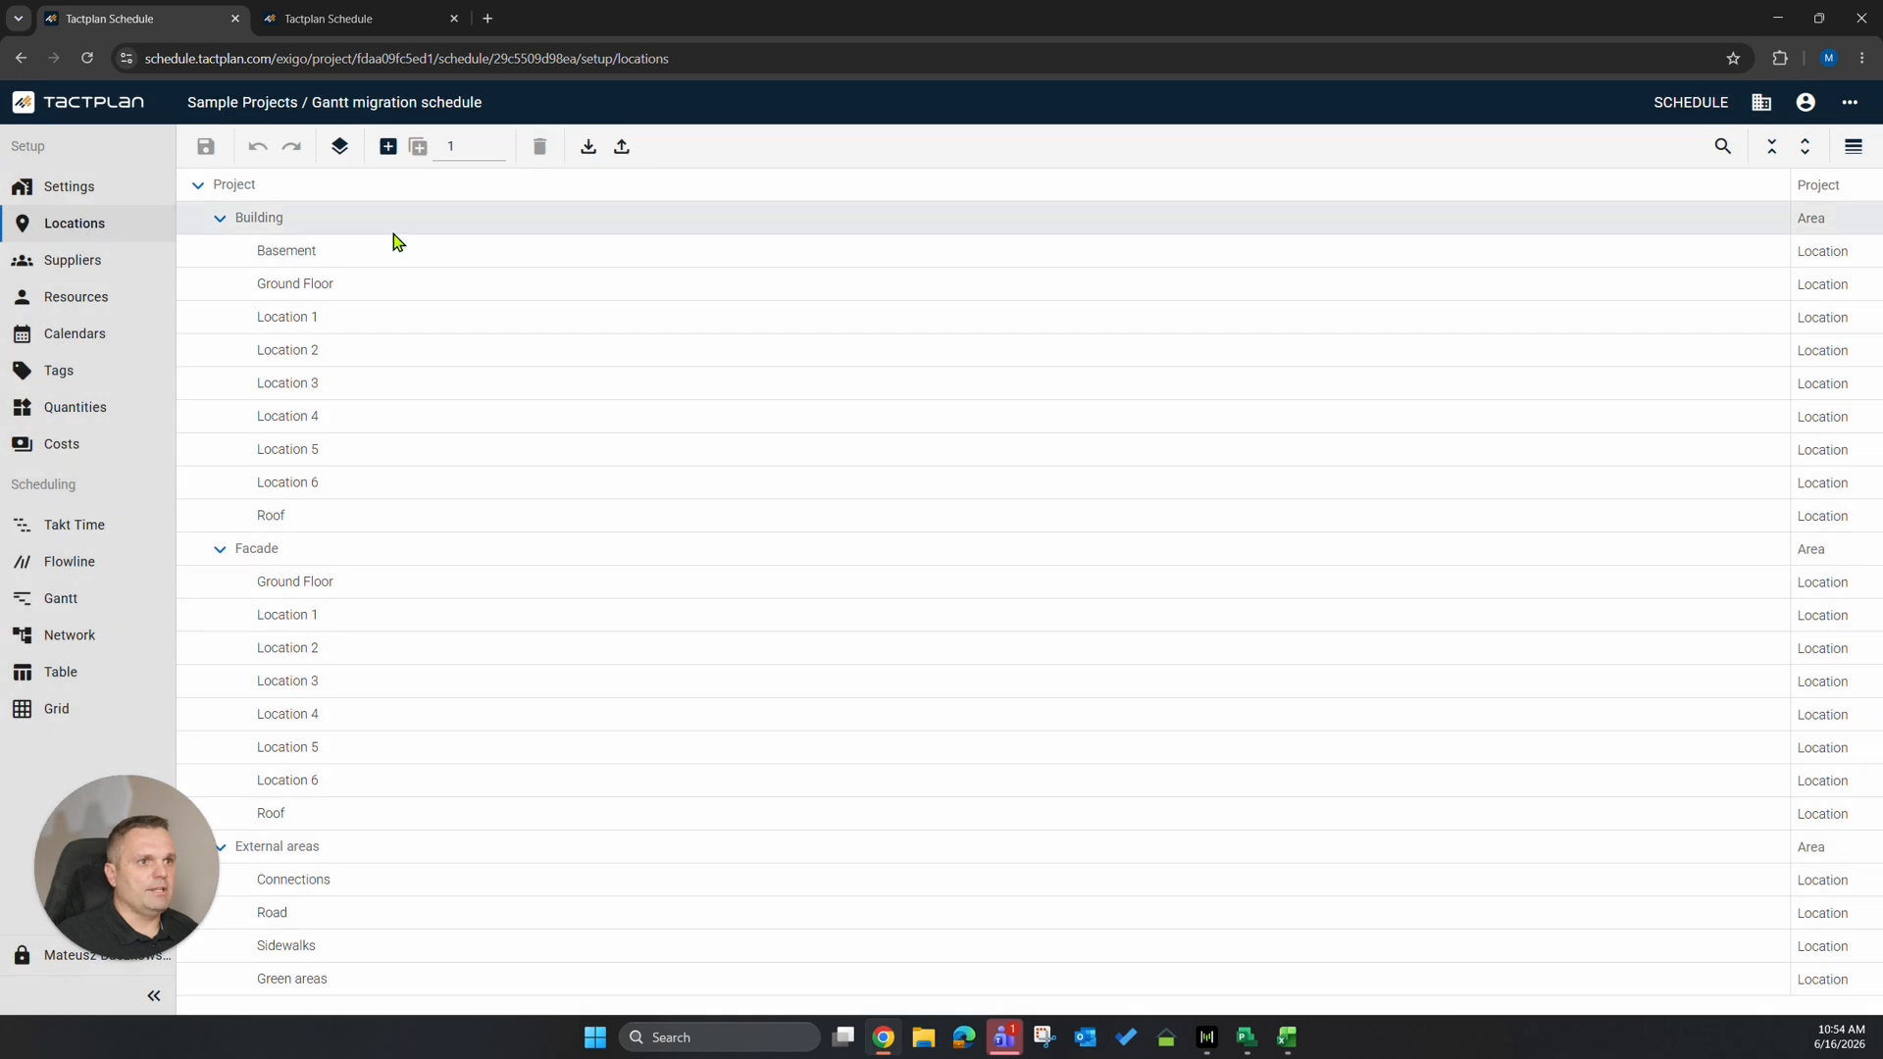
# Export the Gantt migration schedule's grid data to the clipboard with comma decimal separator and MM/d/yyyy date format.
pyautogui.click(71, 716)
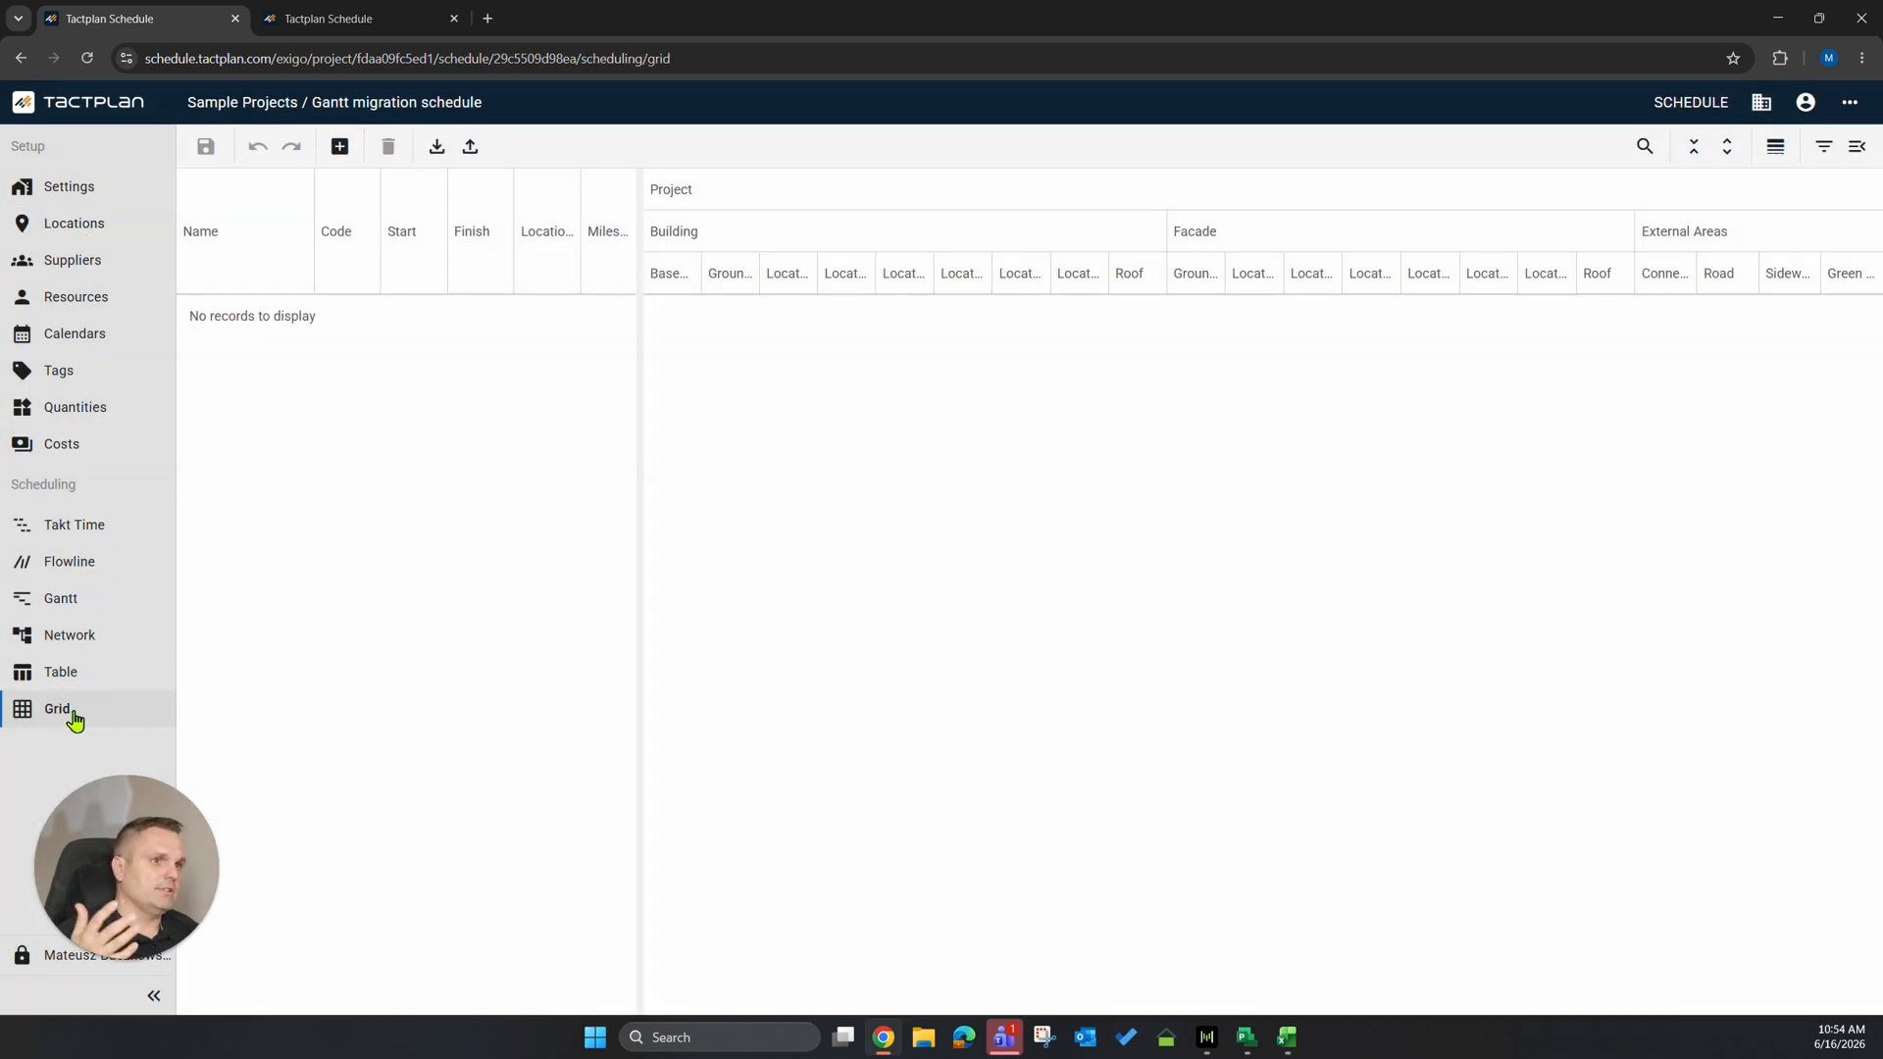
pyautogui.click(472, 147)
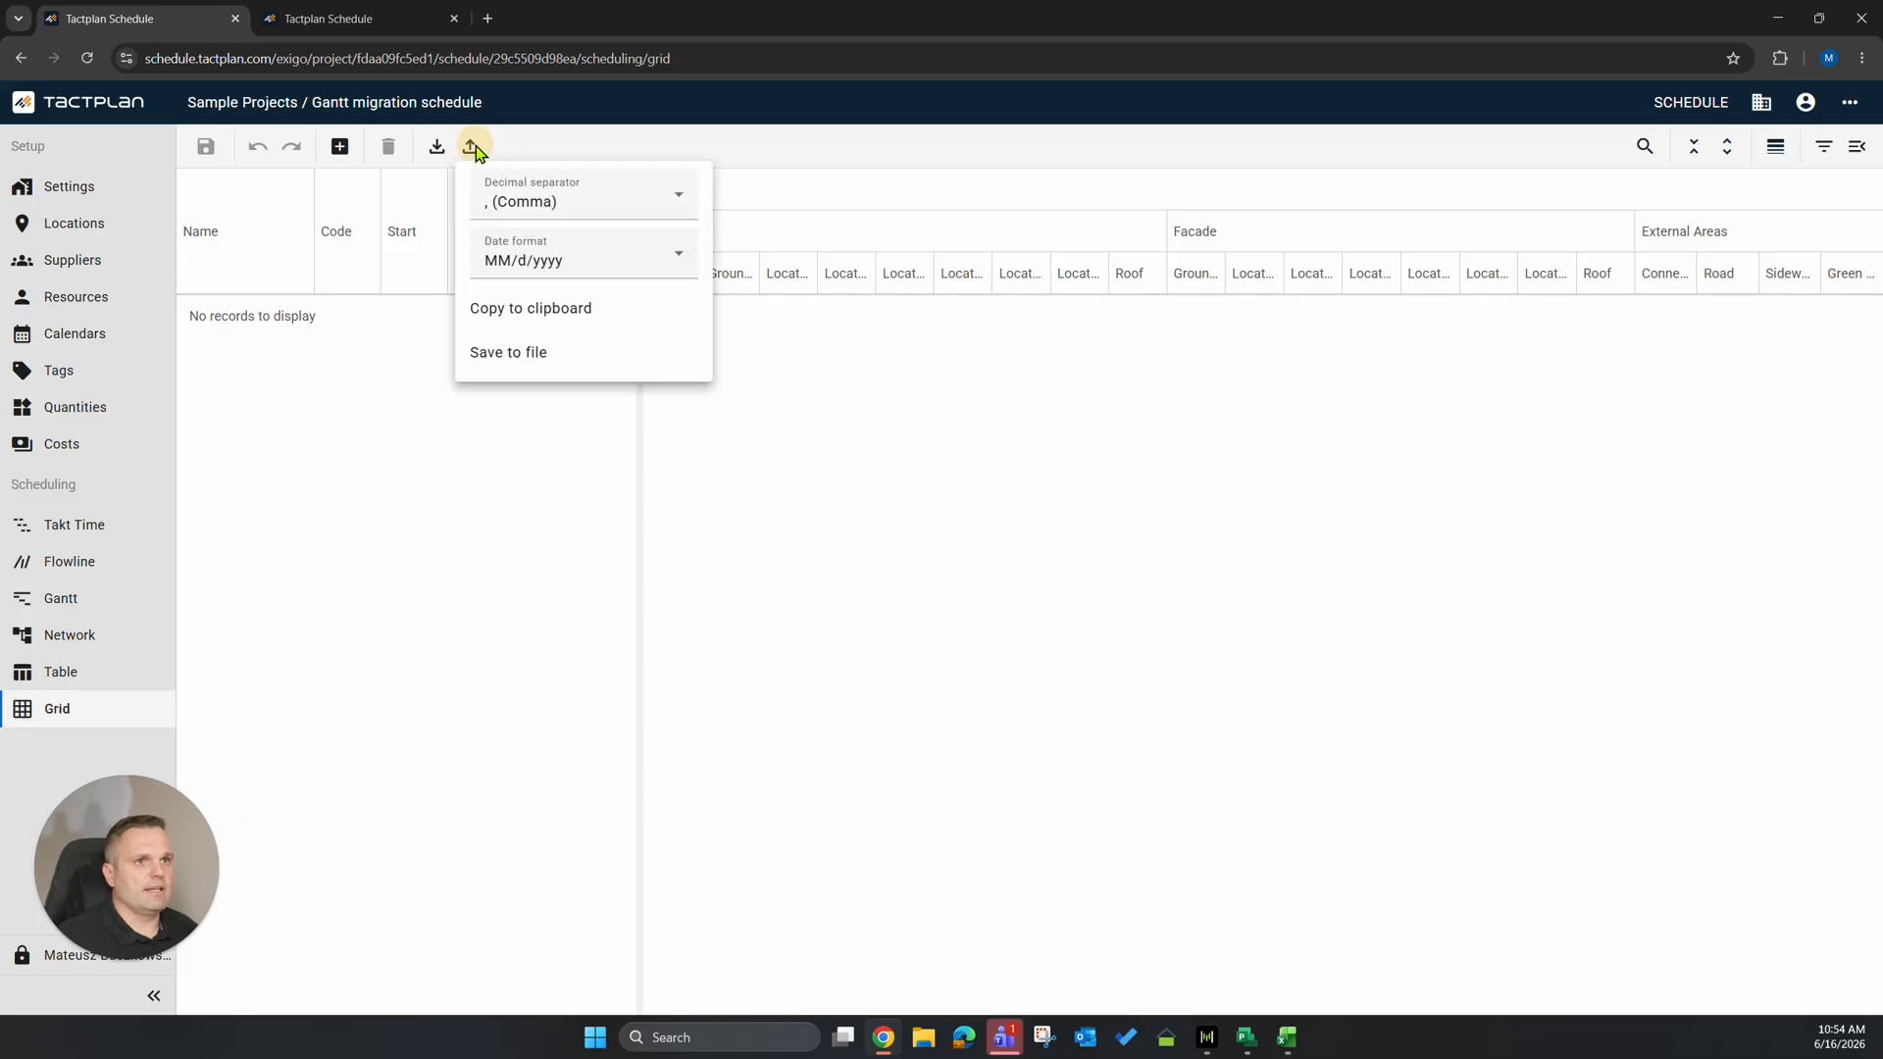
pyautogui.click(535, 308)
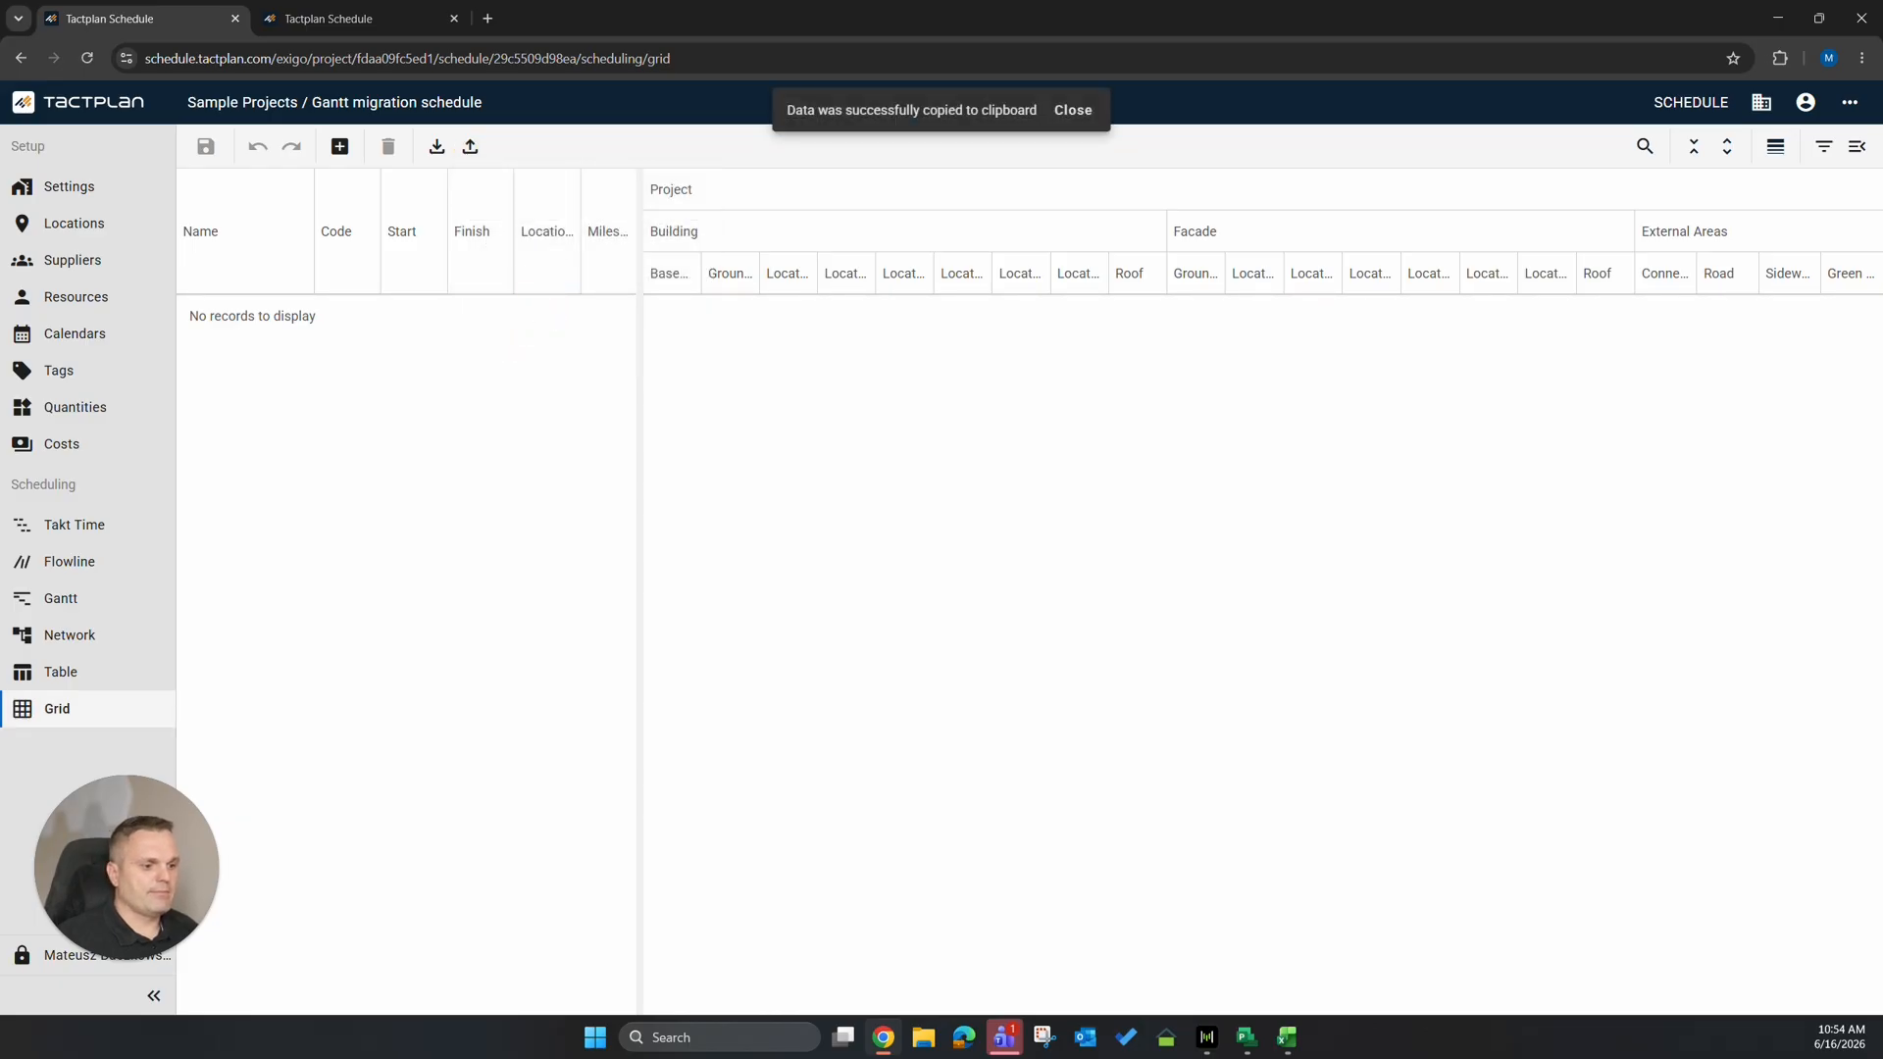
# Switch to Excel, paste the exported grid headers into a new sheet from cell A1, and fit all column widths to their contents.
pyautogui.click(1287, 1037)
pyautogui.click(272, 983)
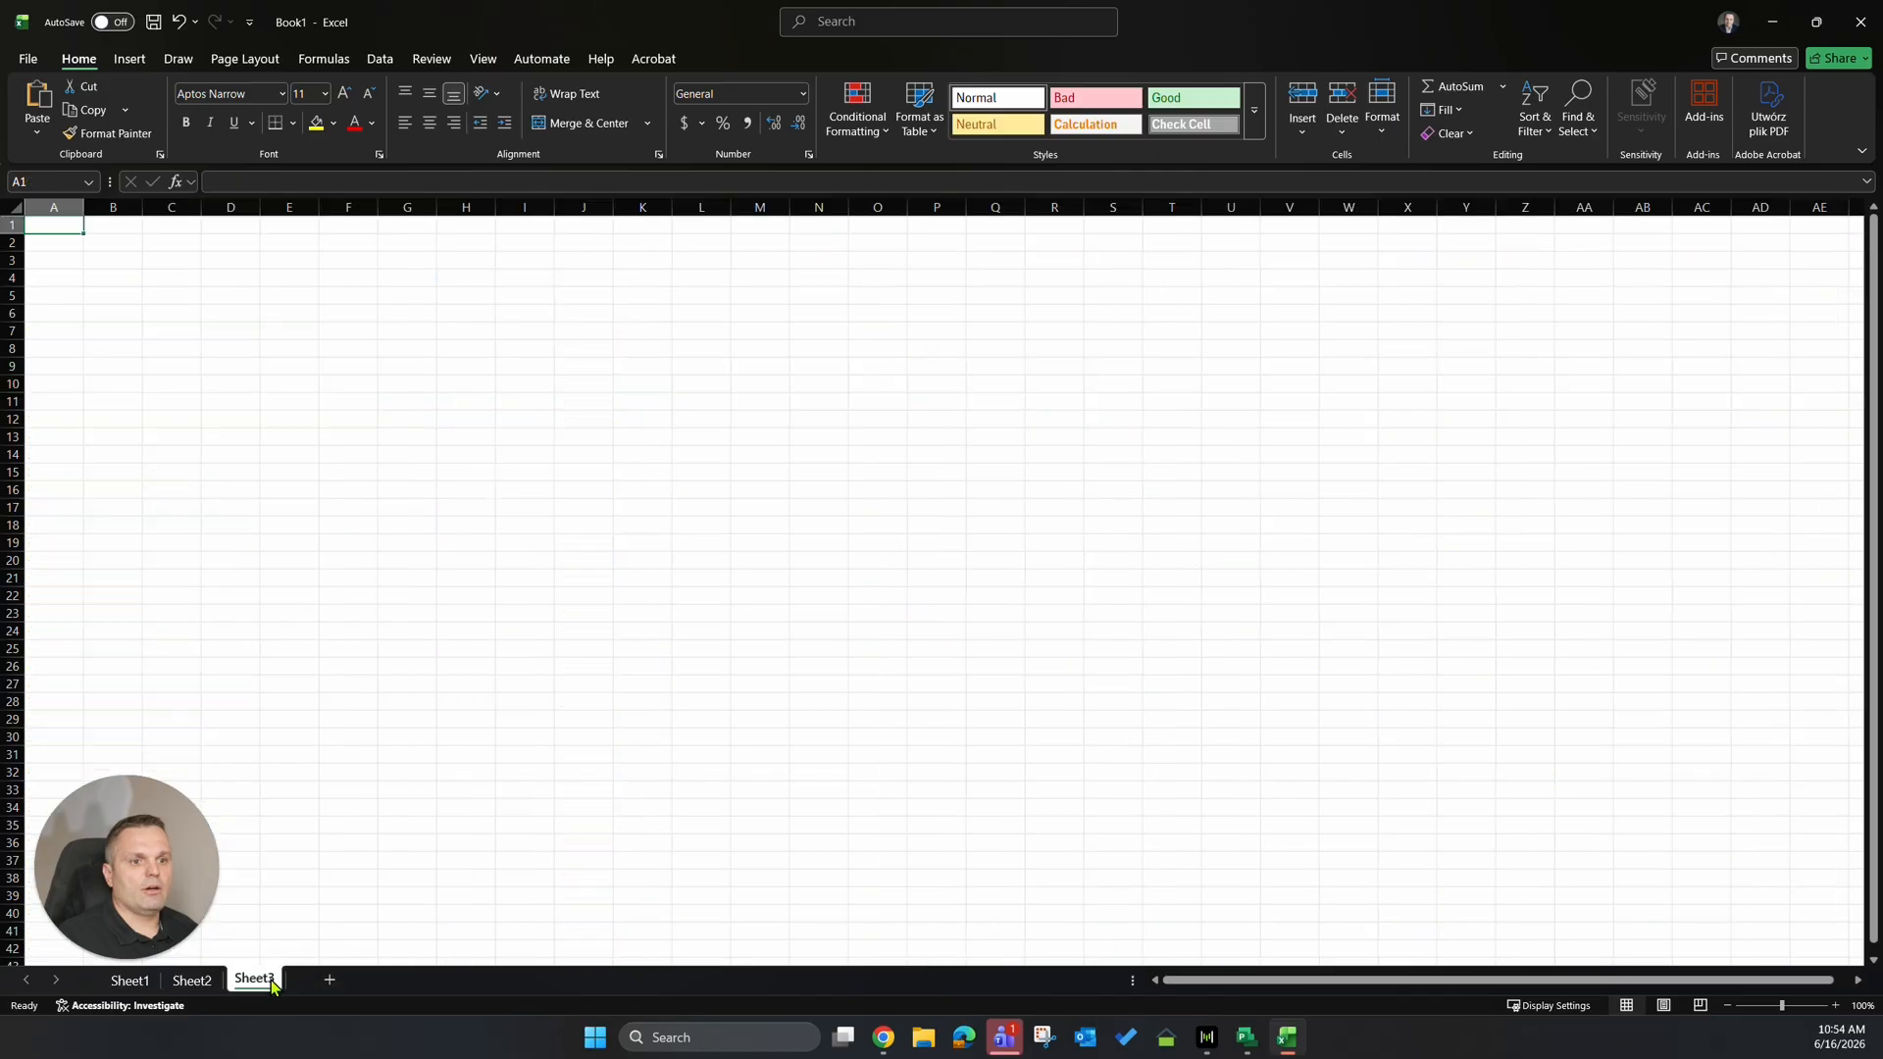
pyautogui.click(46, 224)
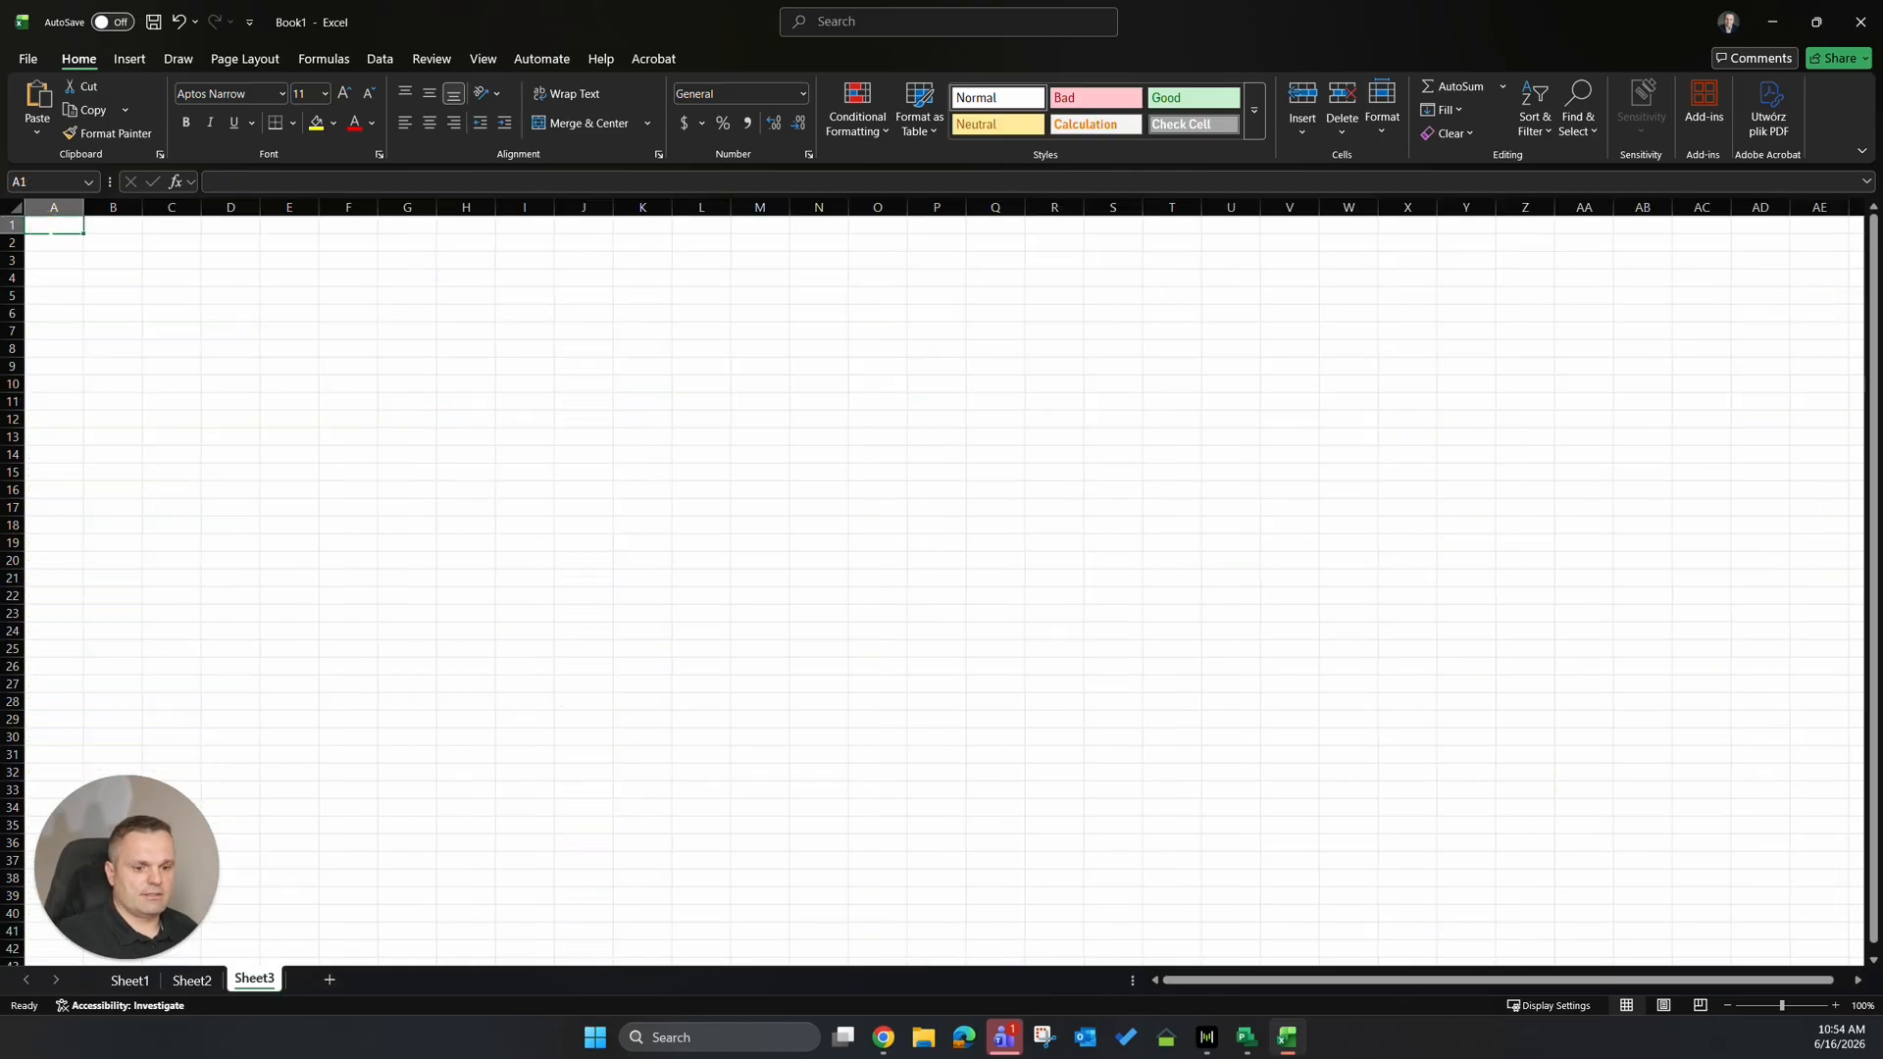
pyautogui.hotkey('ctrl', 'v')
pyautogui.click(287, 383)
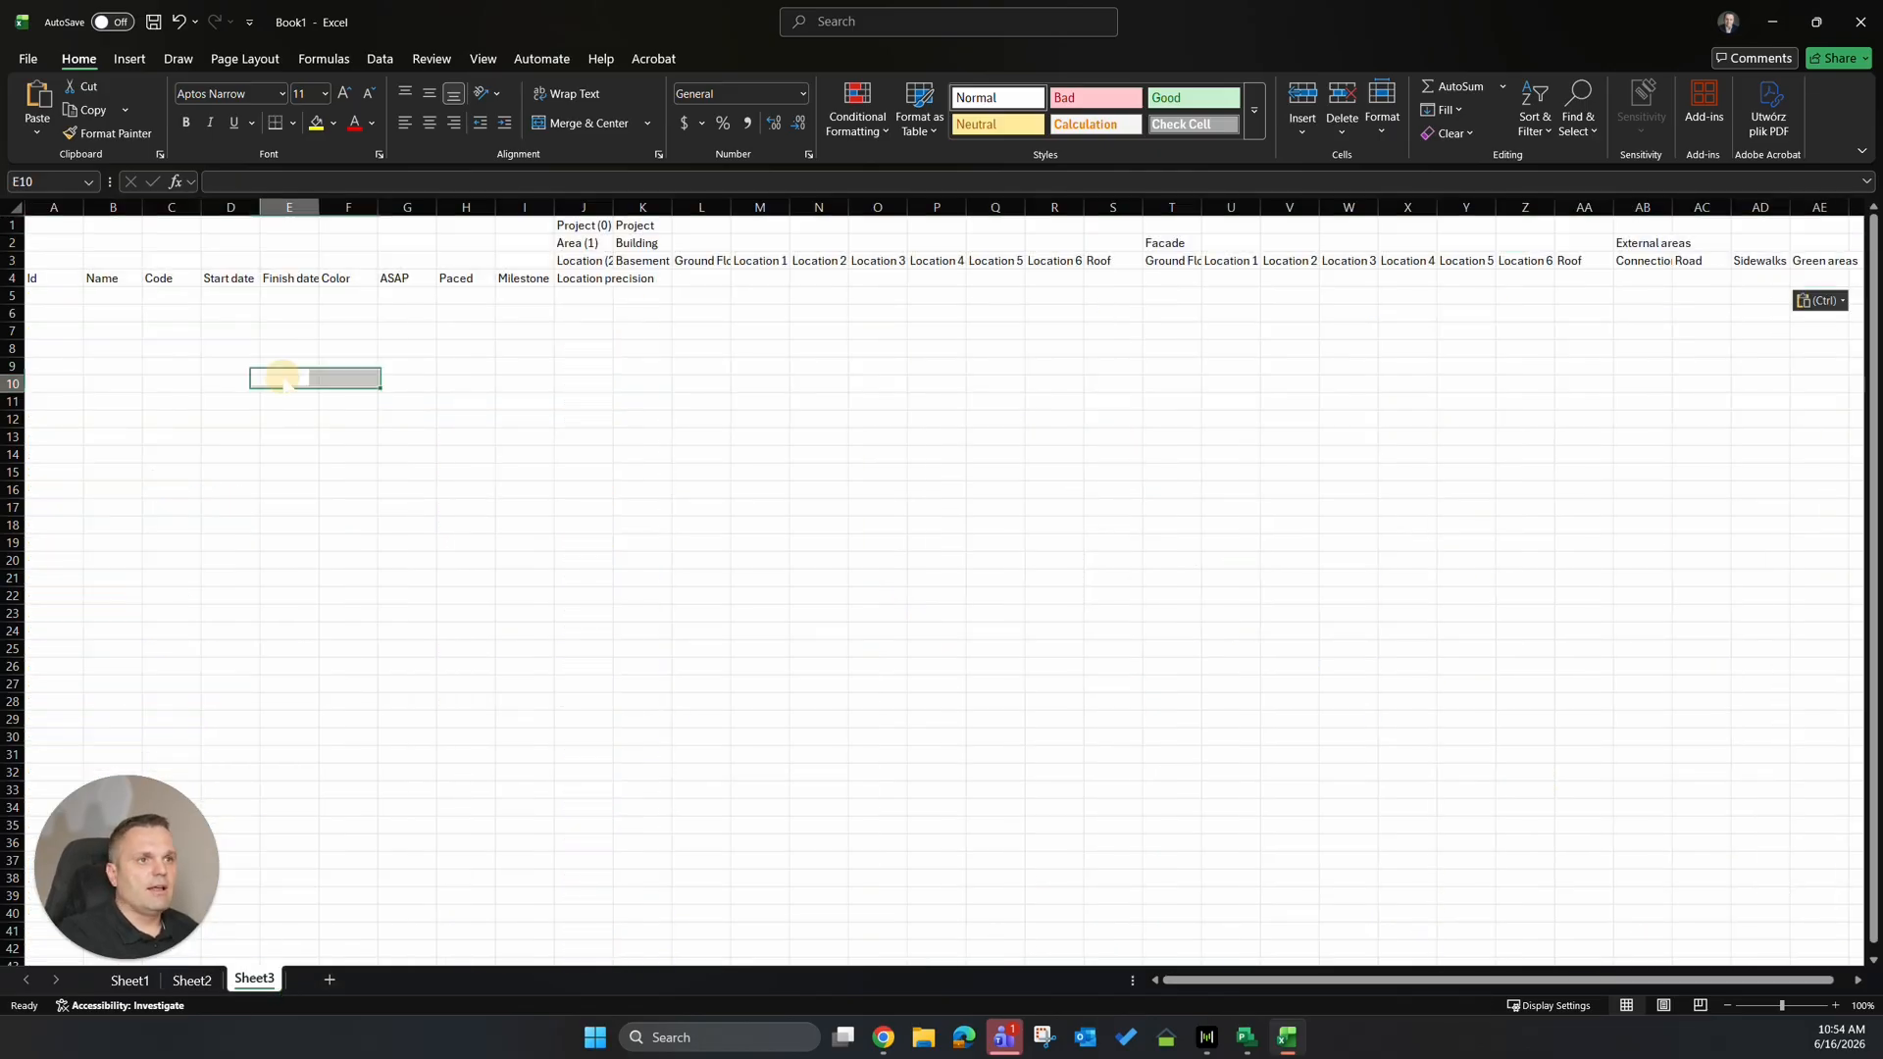
pyautogui.click(13, 207)
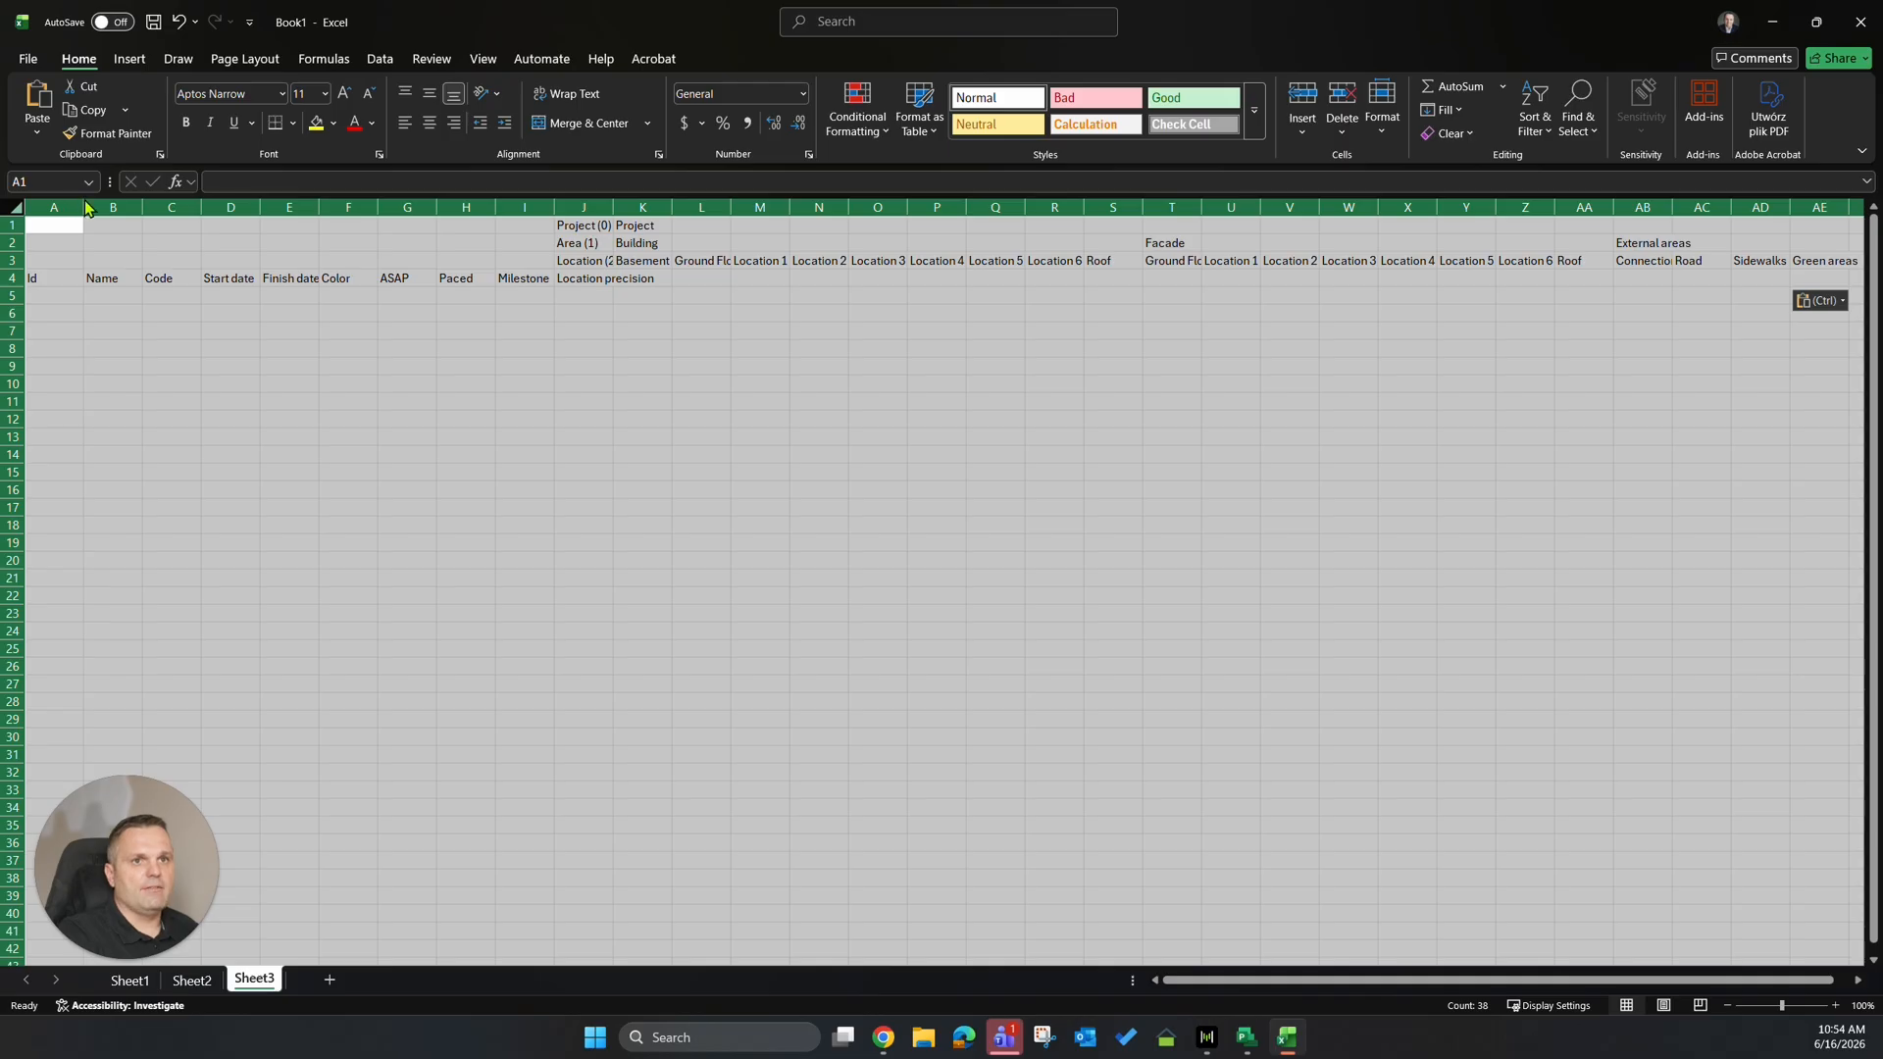
pyautogui.doubleClick(82, 206)
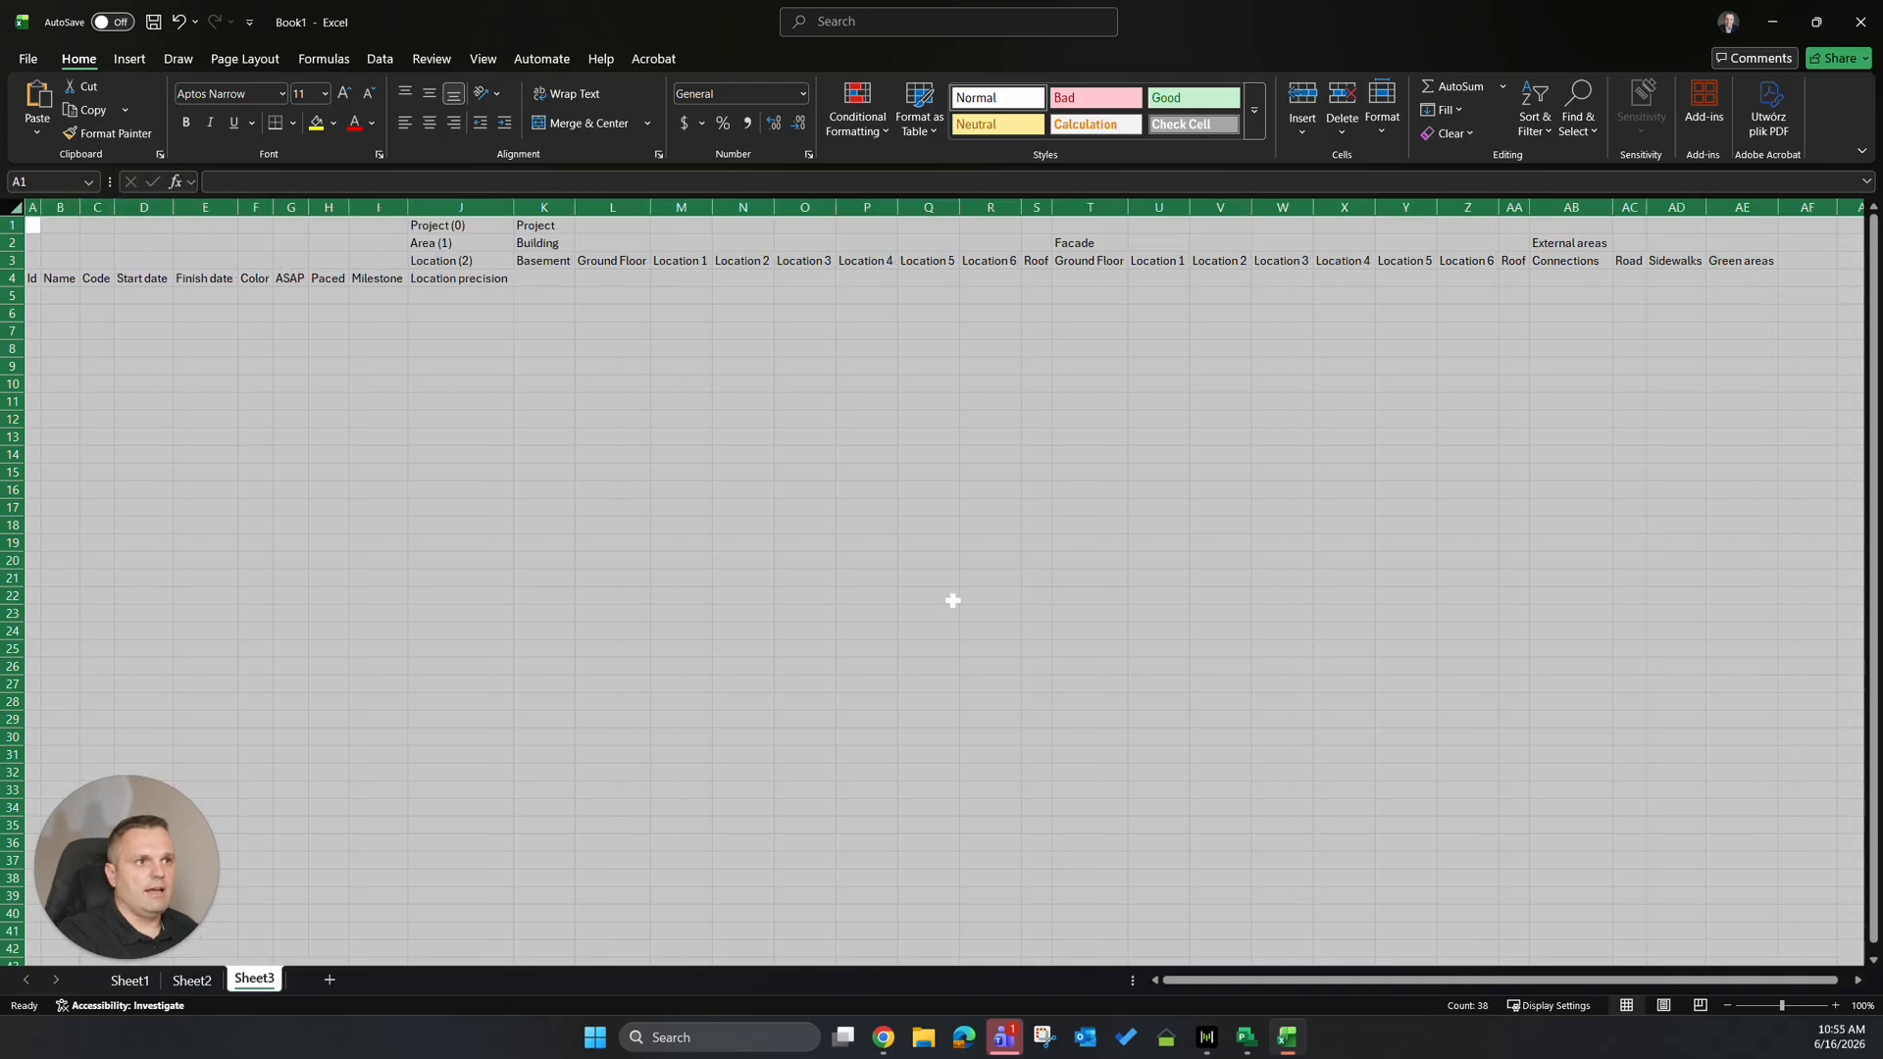
pyautogui.click(866, 600)
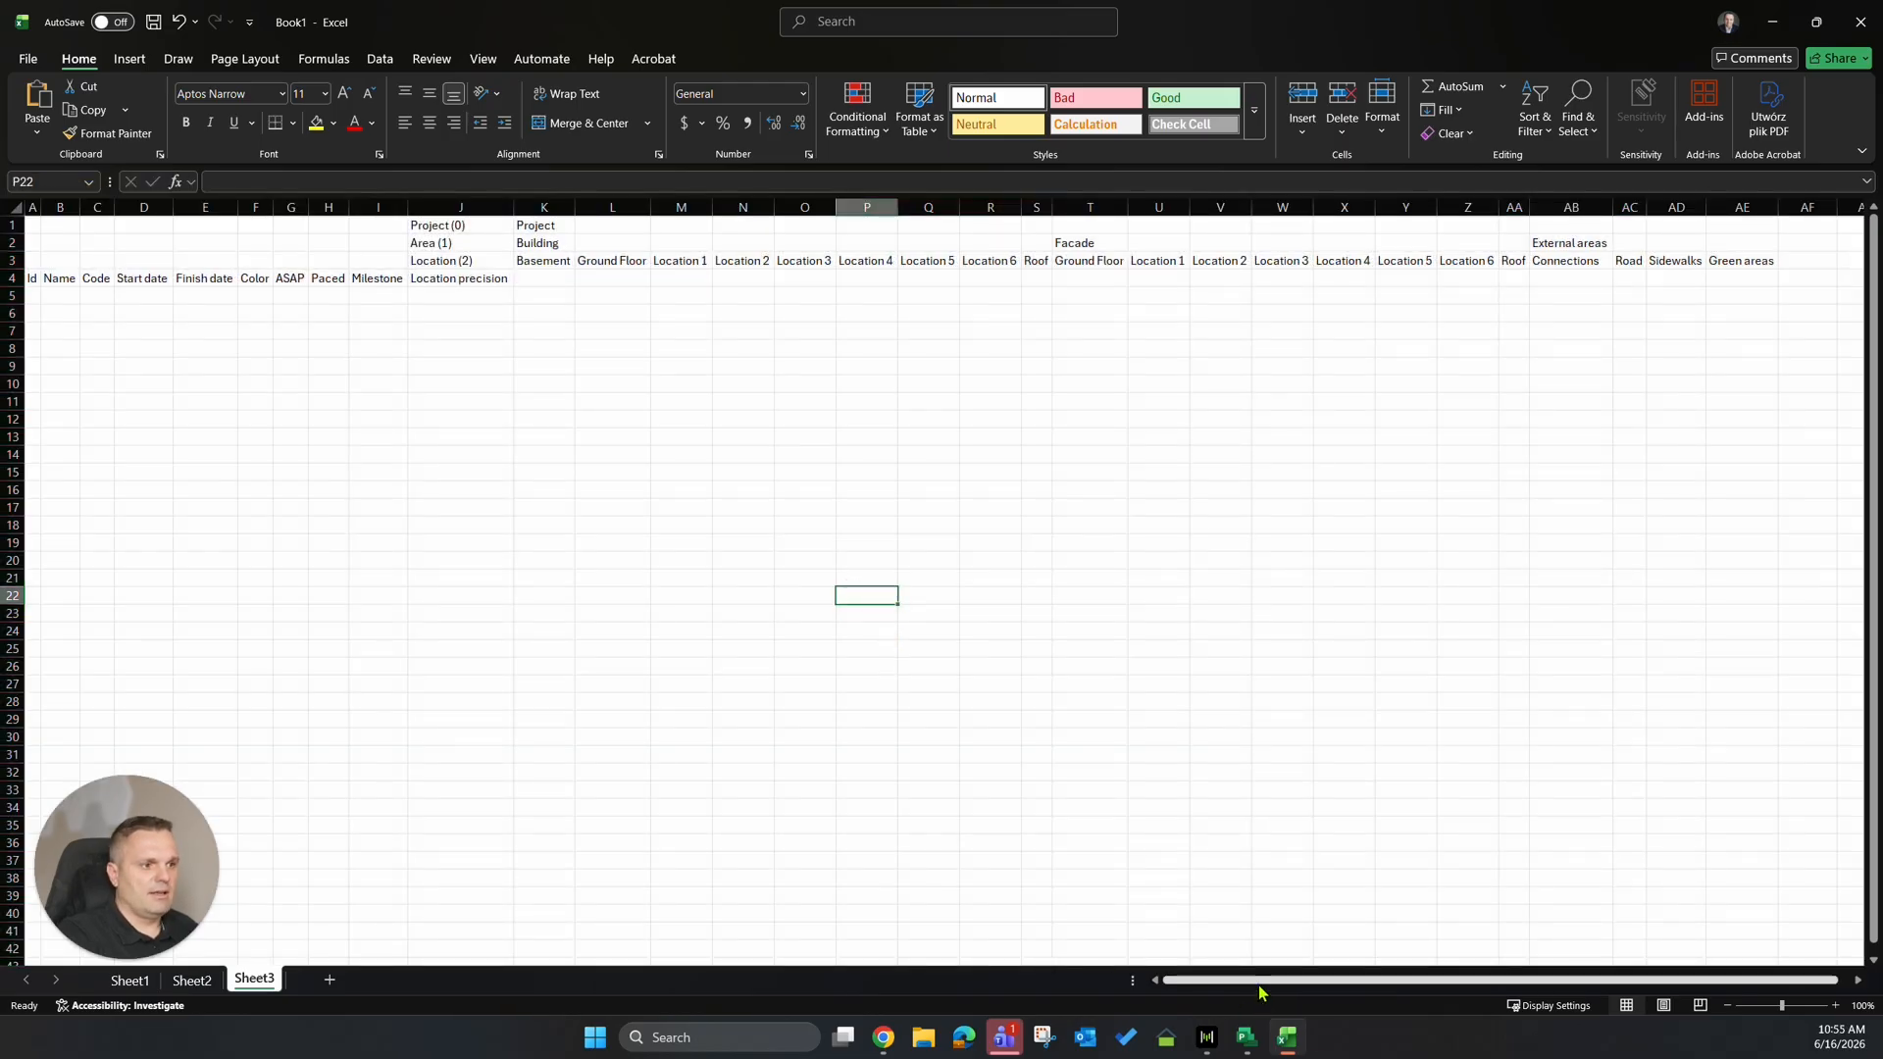
pyautogui.moveTo(1265, 978); pyautogui.dragTo(1336, 979)
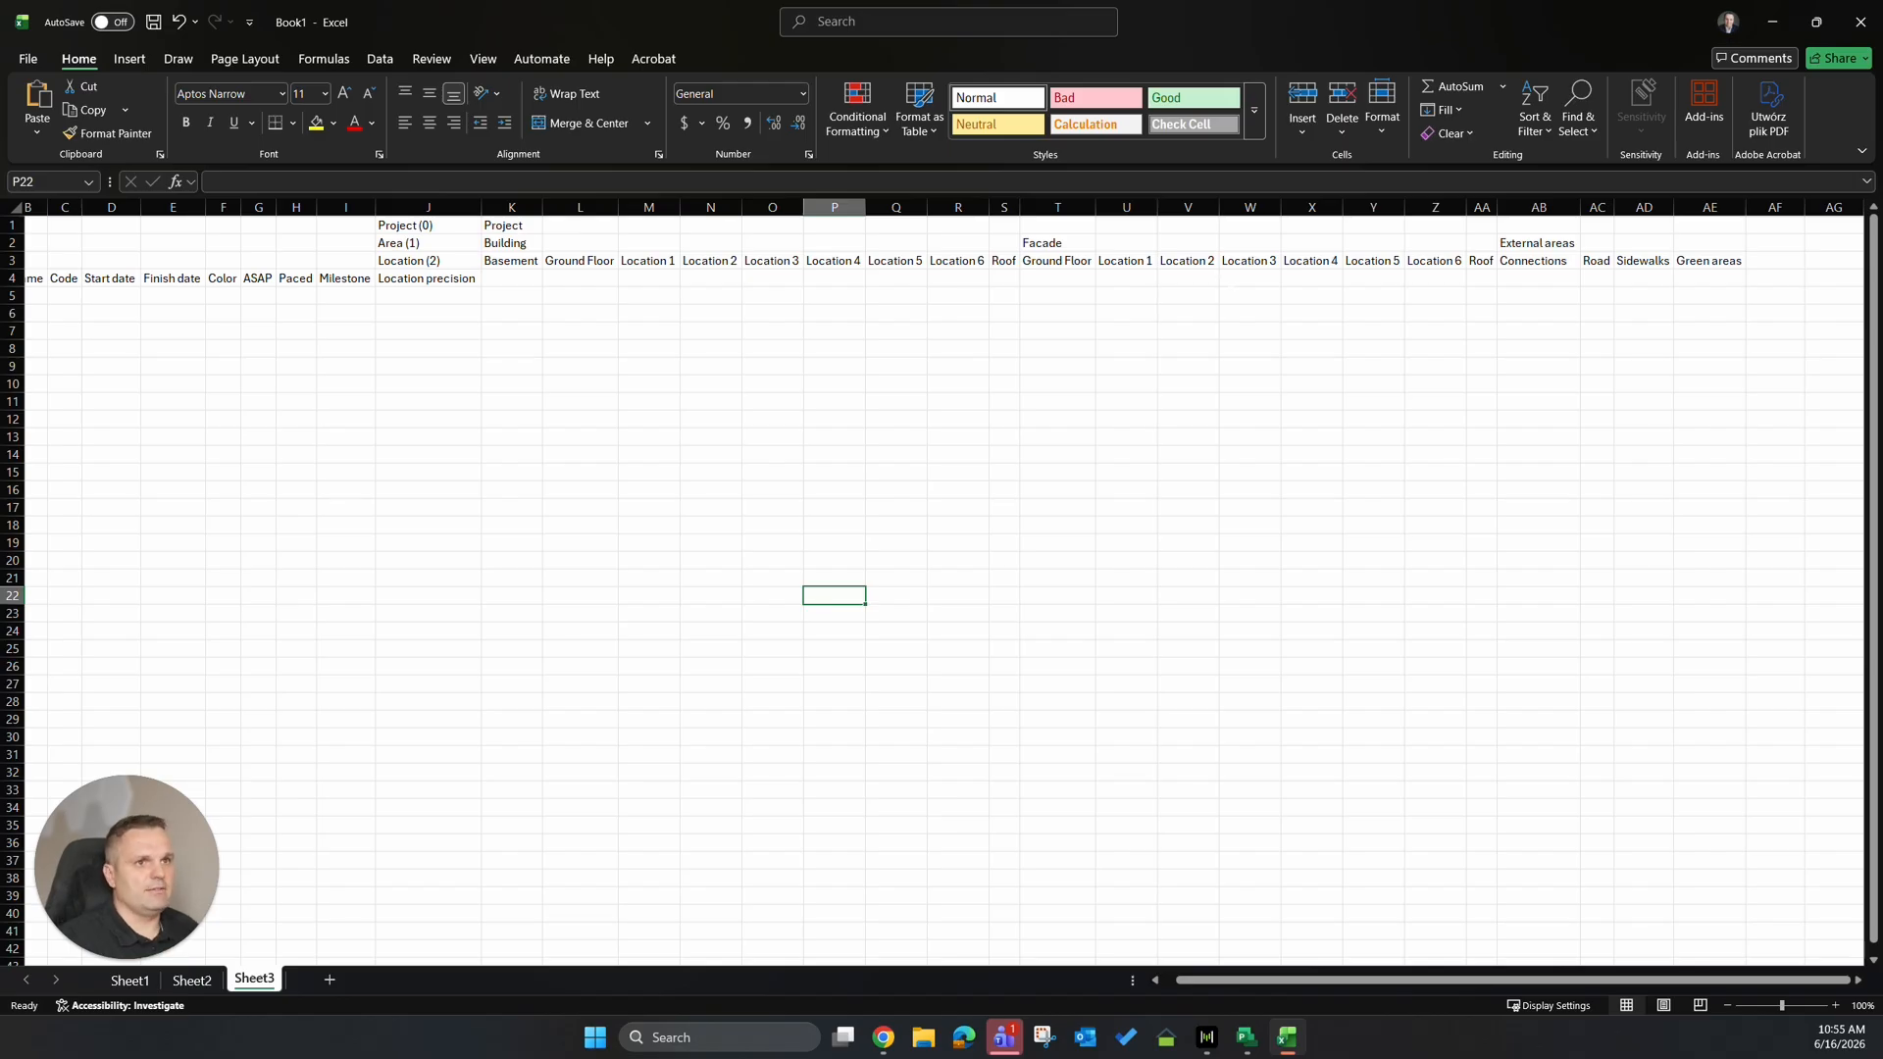
pyautogui.moveTo(1414, 980); pyautogui.dragTo(1329, 985)
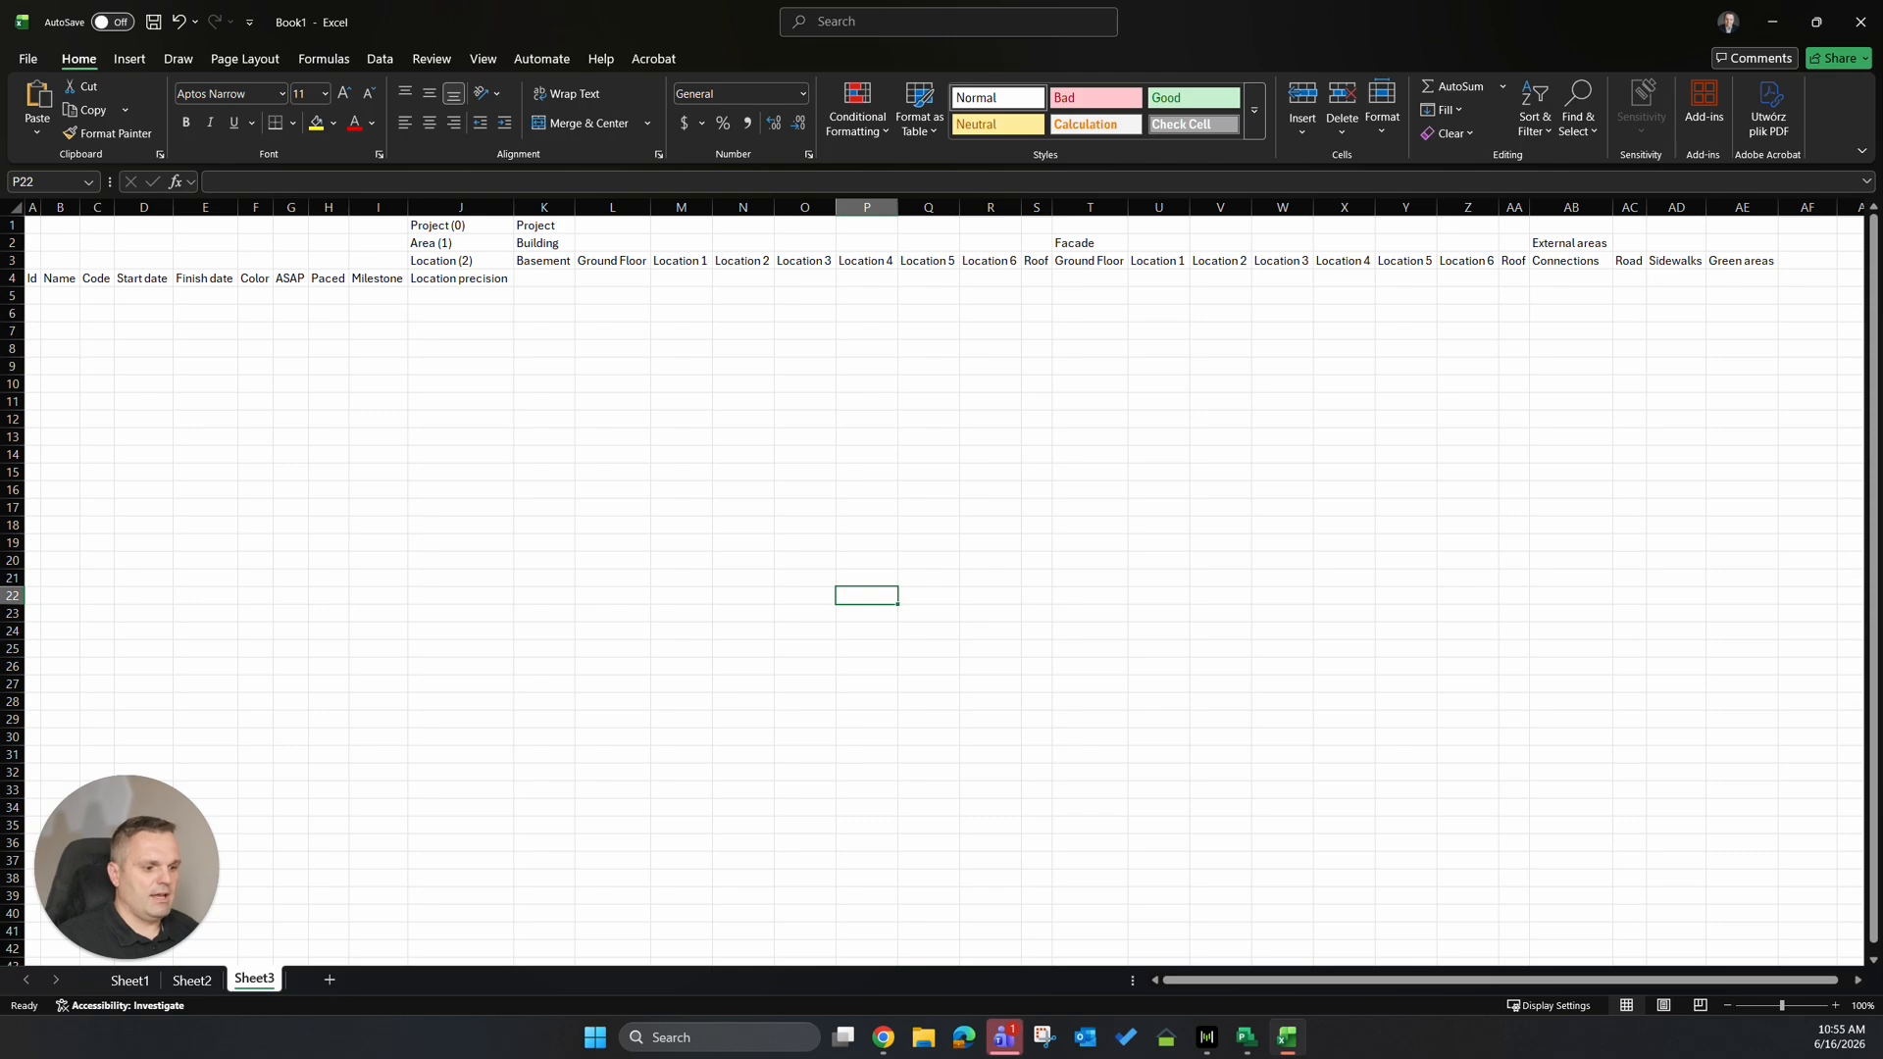
# Switch to Microsoft Project and copy the task name, duration and start date cells of all tasks in the schedule.
pyautogui.click(1246, 1037)
pyautogui.scroll(10, 589, 731)
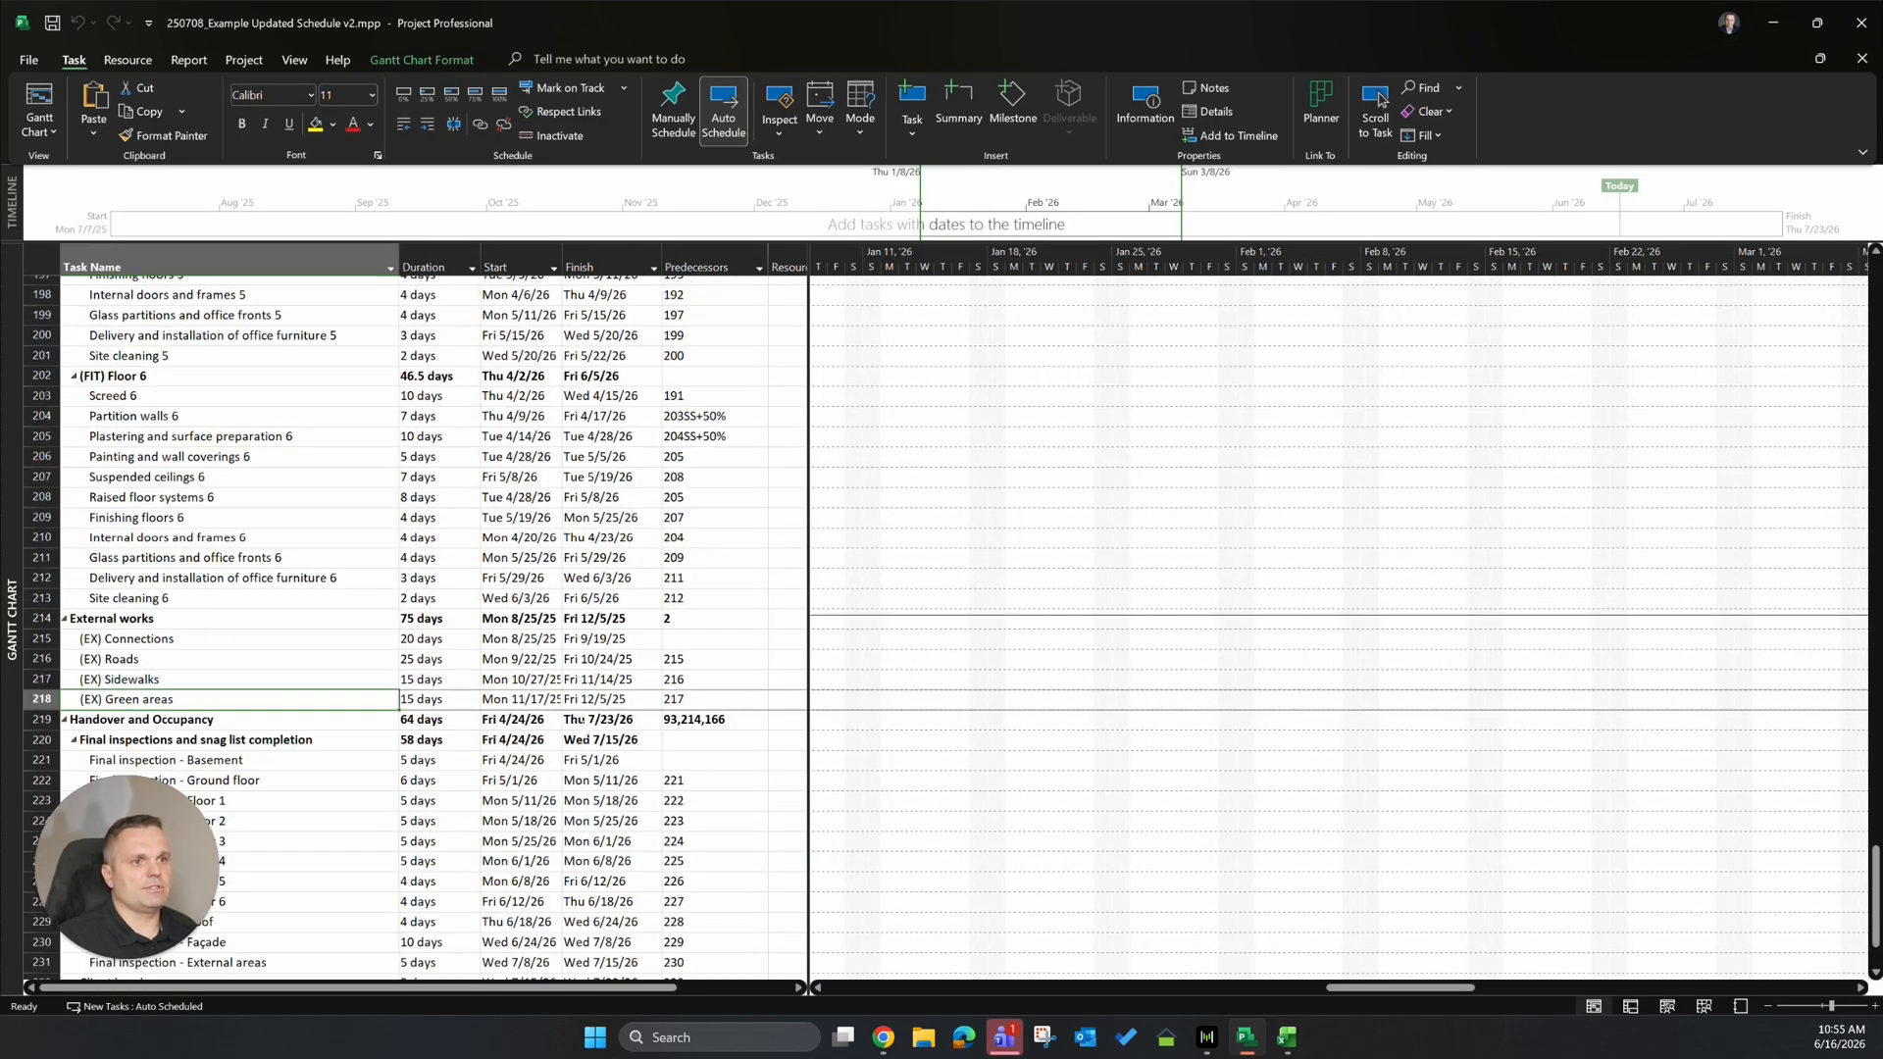
pyautogui.scroll(20, 590, 628)
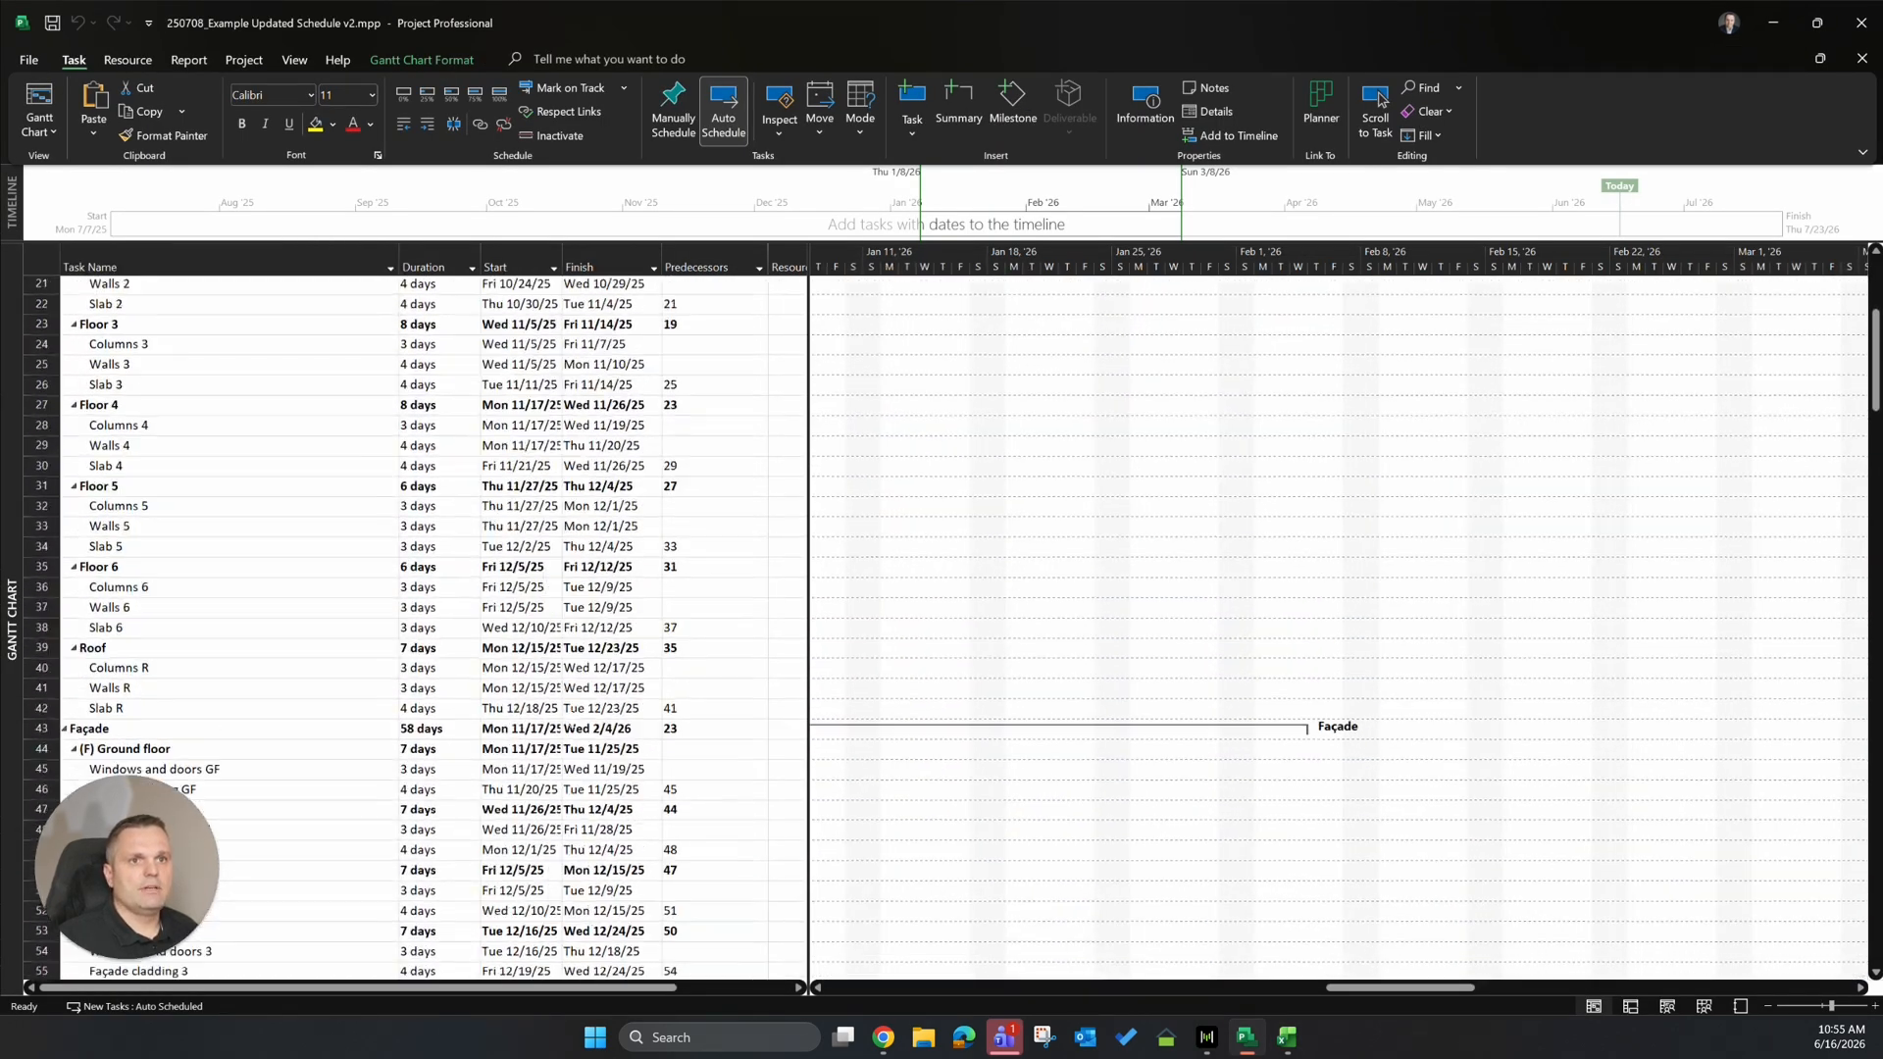
pyautogui.scroll(4, 574, 712)
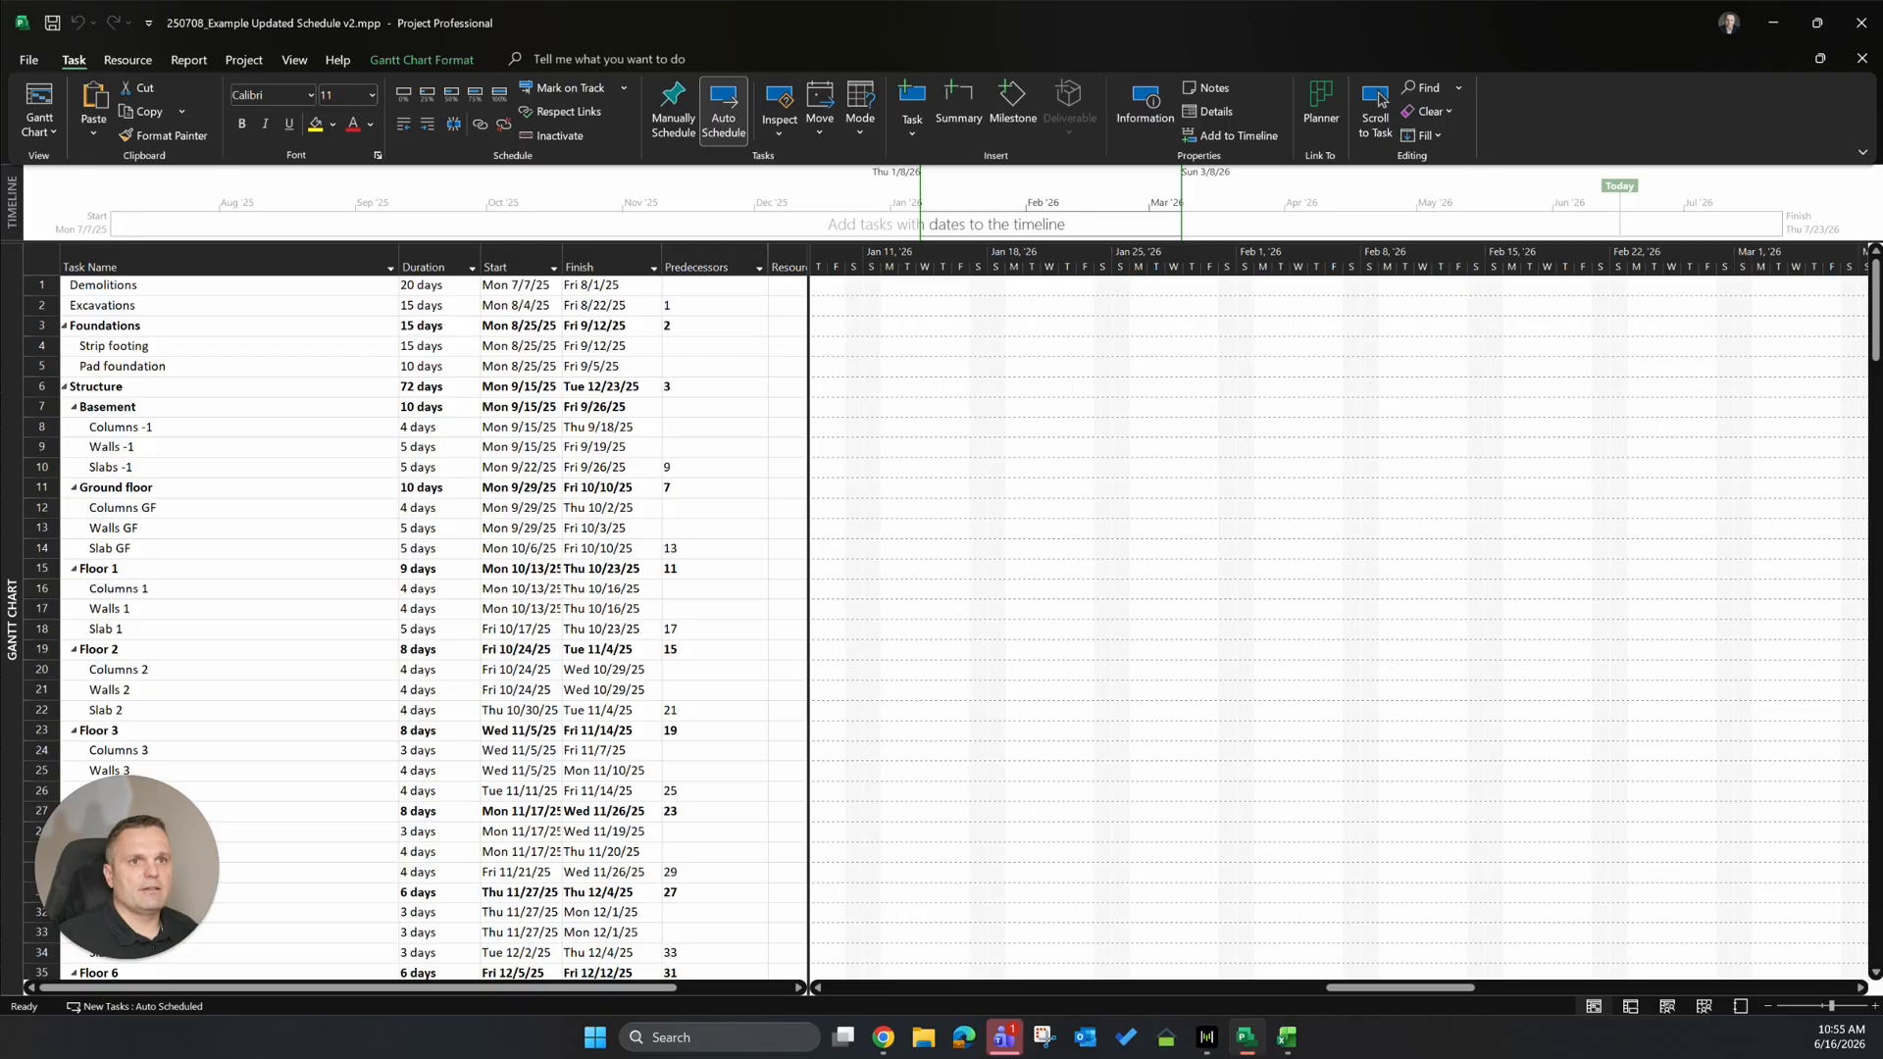
pyautogui.moveTo(68, 286); pyautogui.dragTo(535, 472)
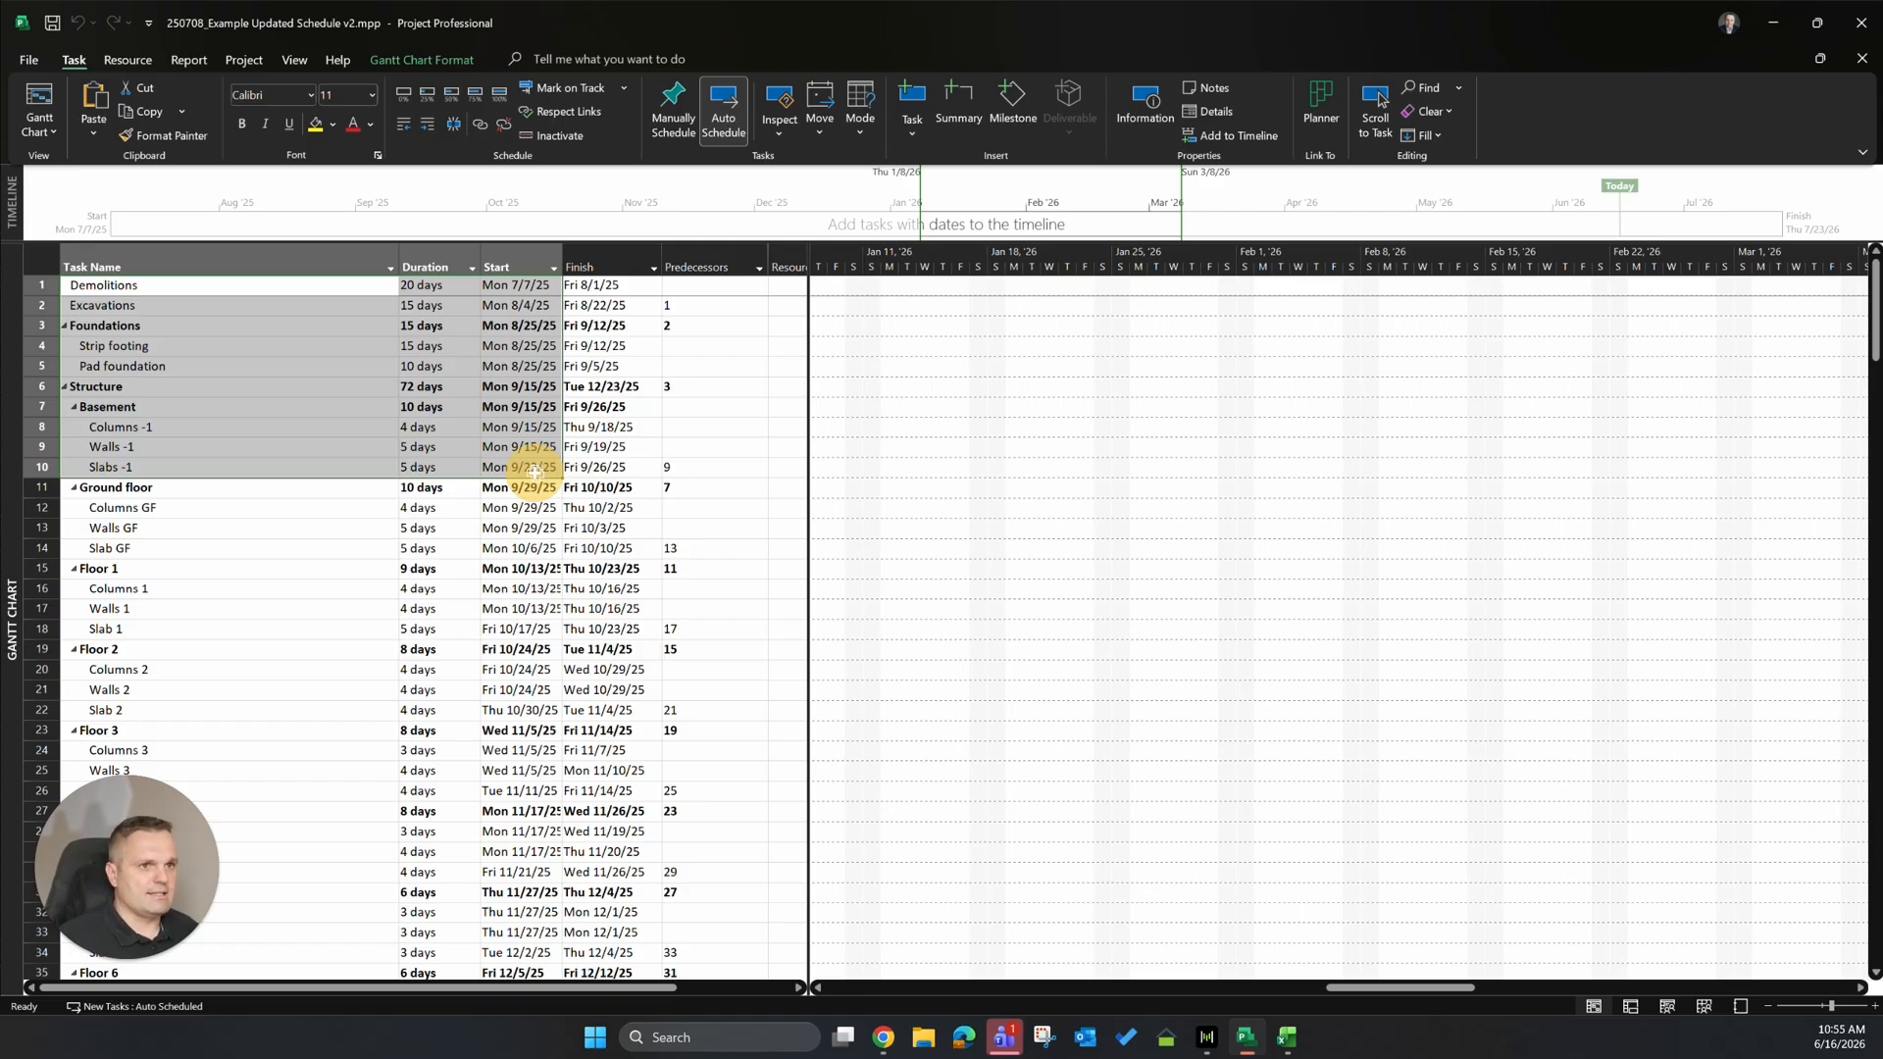
pyautogui.moveTo(535, 472); pyautogui.dragTo(520, 872)
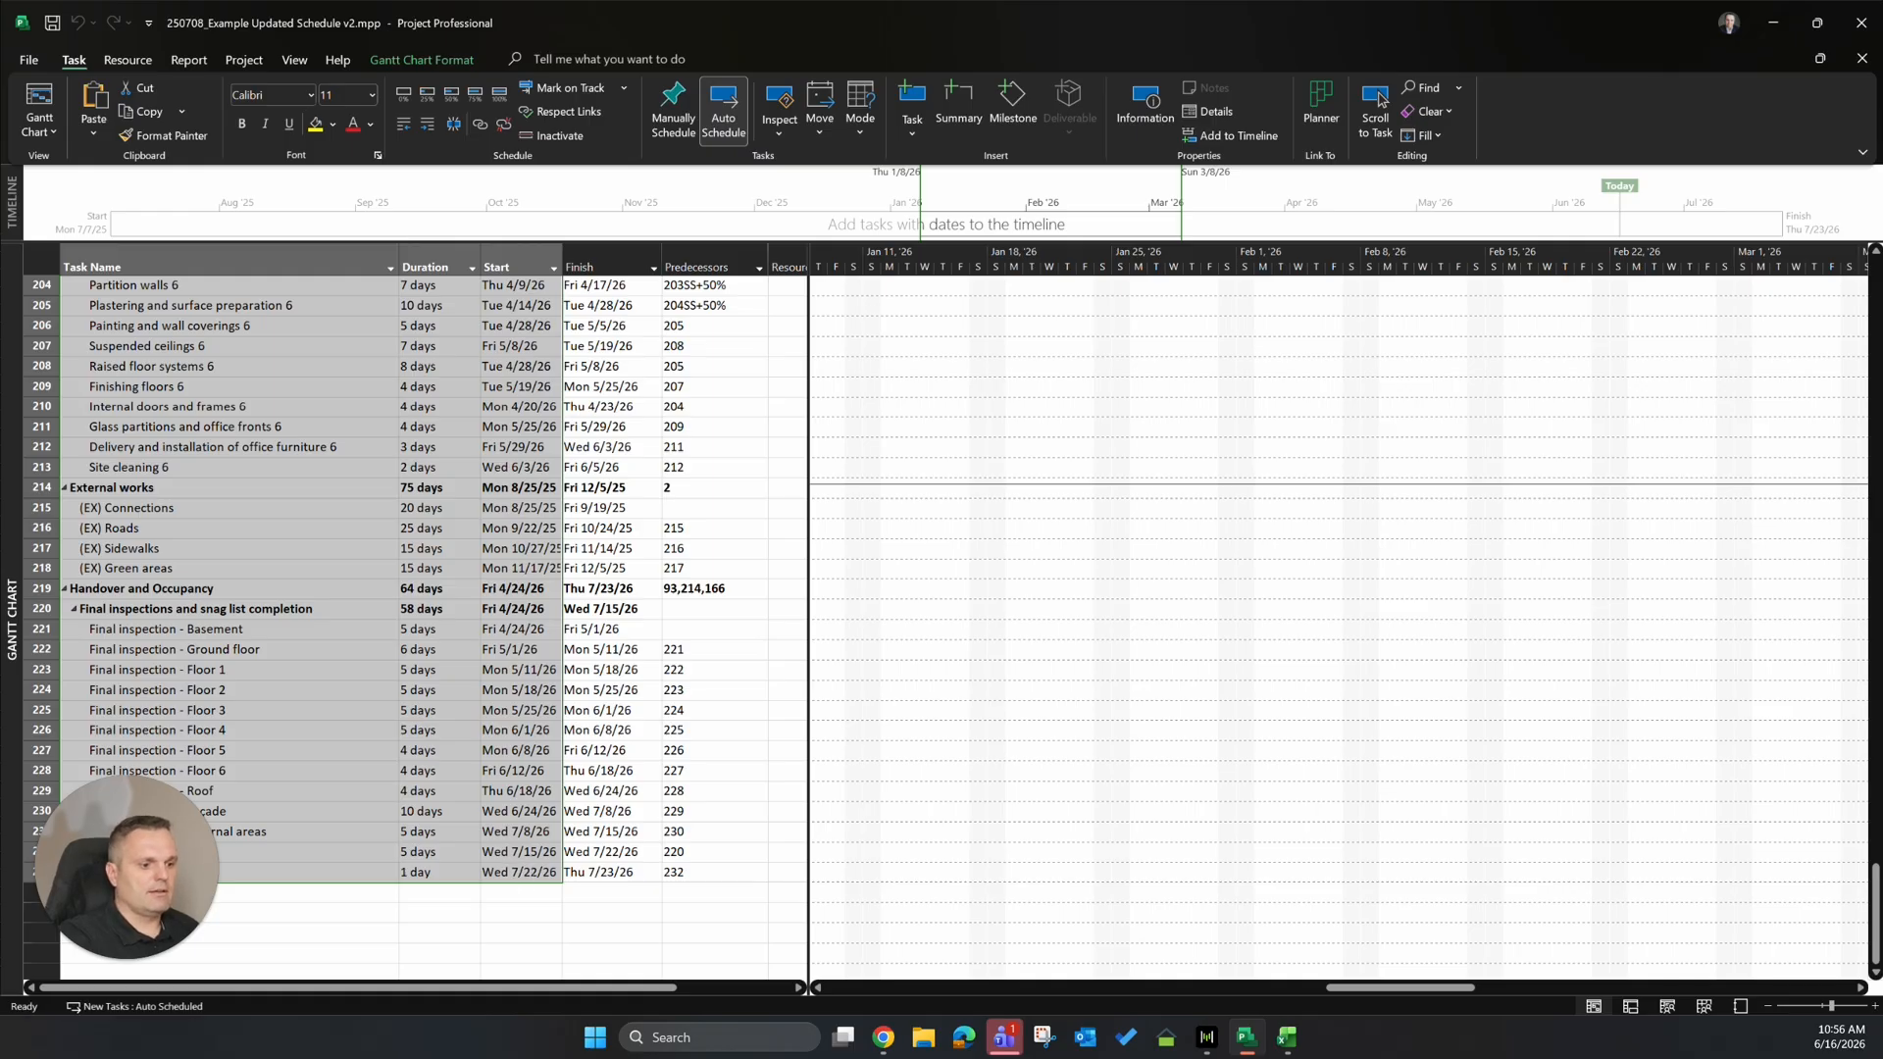
# Switch to Excel, paste the copied task names, durations and start dates into a new sheet, and widen columns A to C.
pyautogui.hotkey('alt', 'Tab')
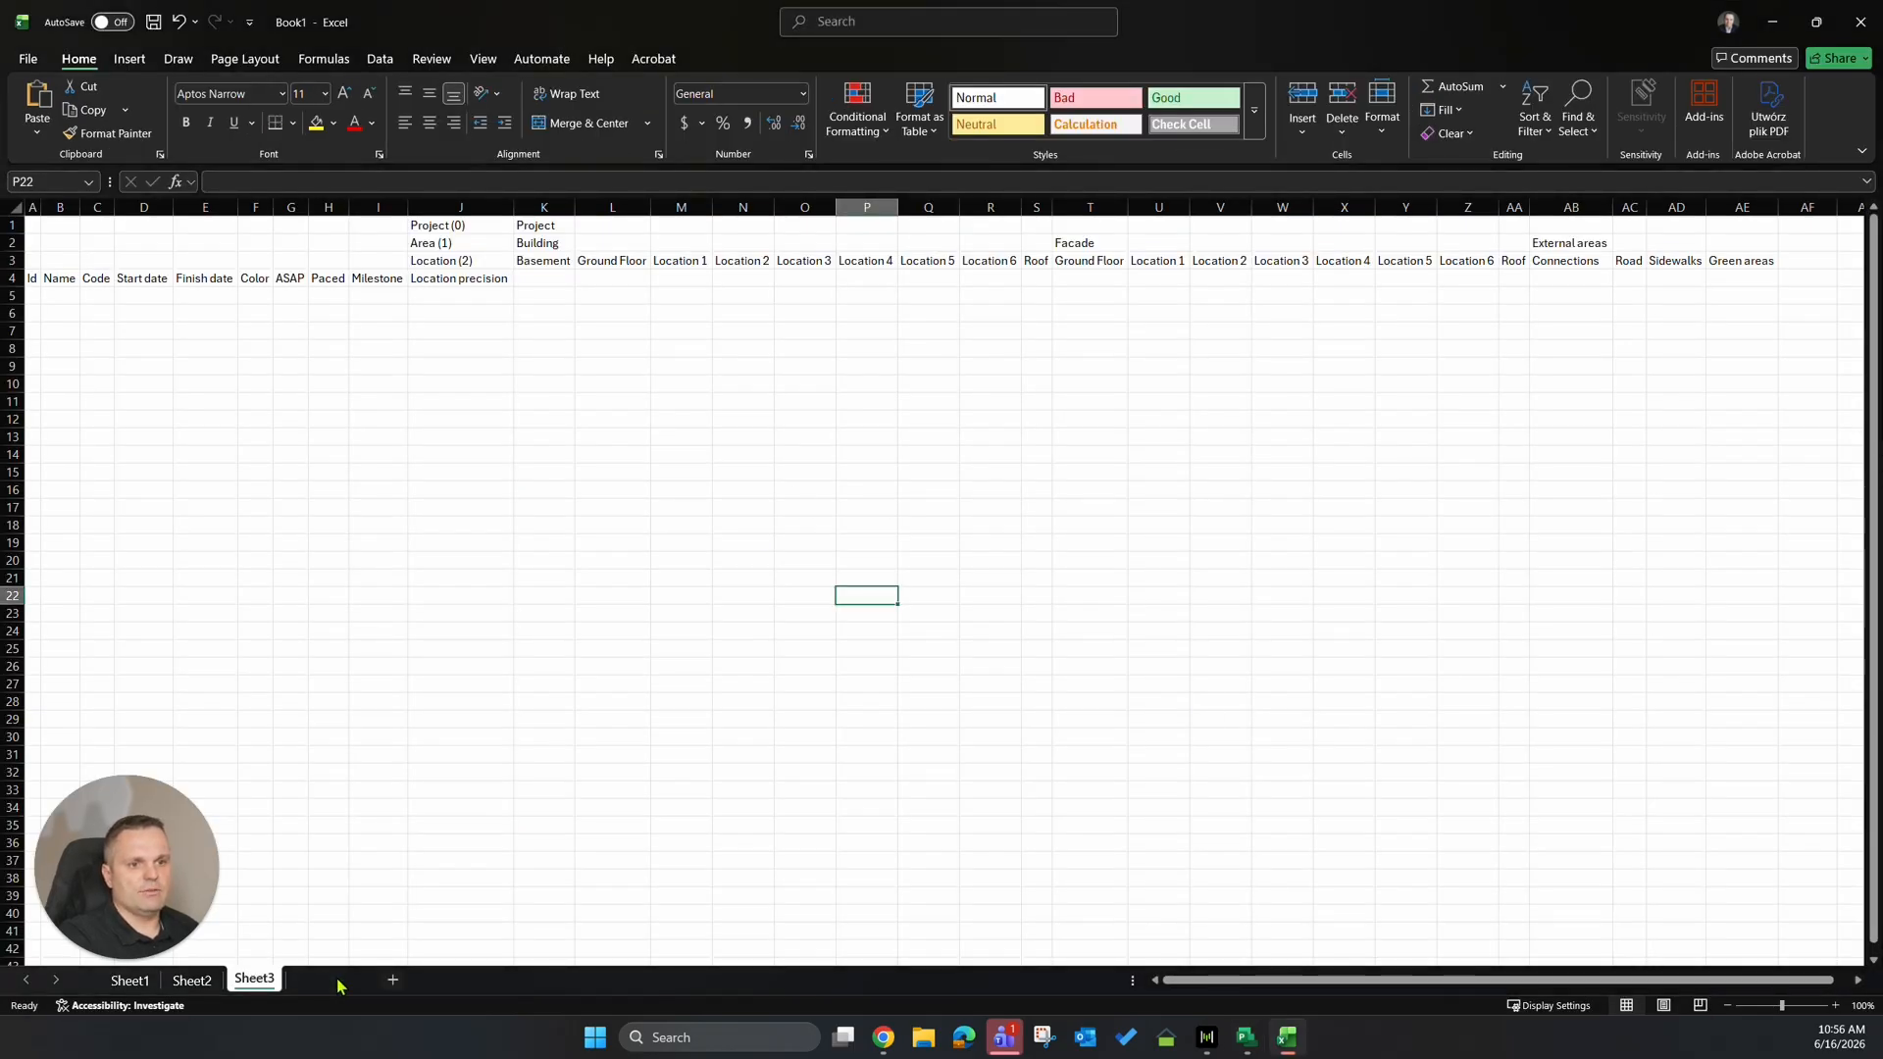
pyautogui.hotkey('shift', 'F11')
pyautogui.hotkey('ctrl', 'v')
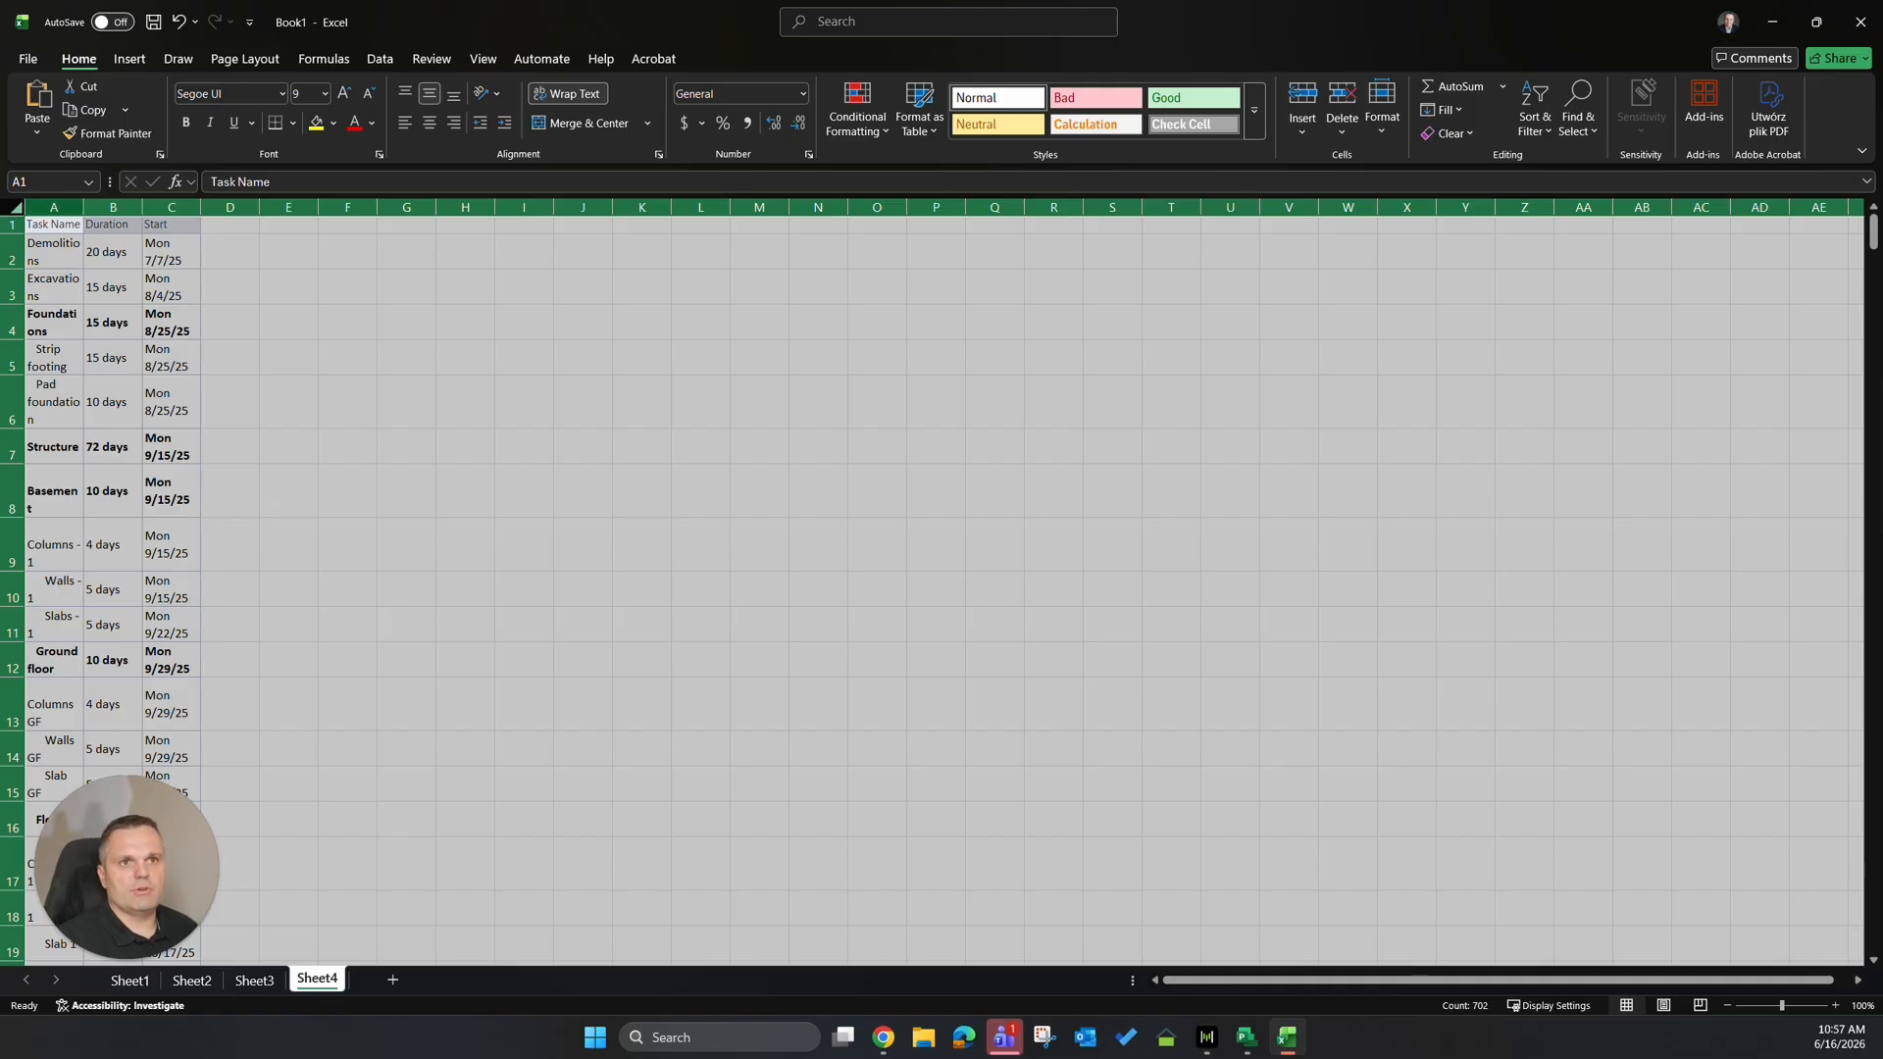
pyautogui.moveTo(54, 207); pyautogui.dragTo(165, 207)
pyautogui.click(512, 469)
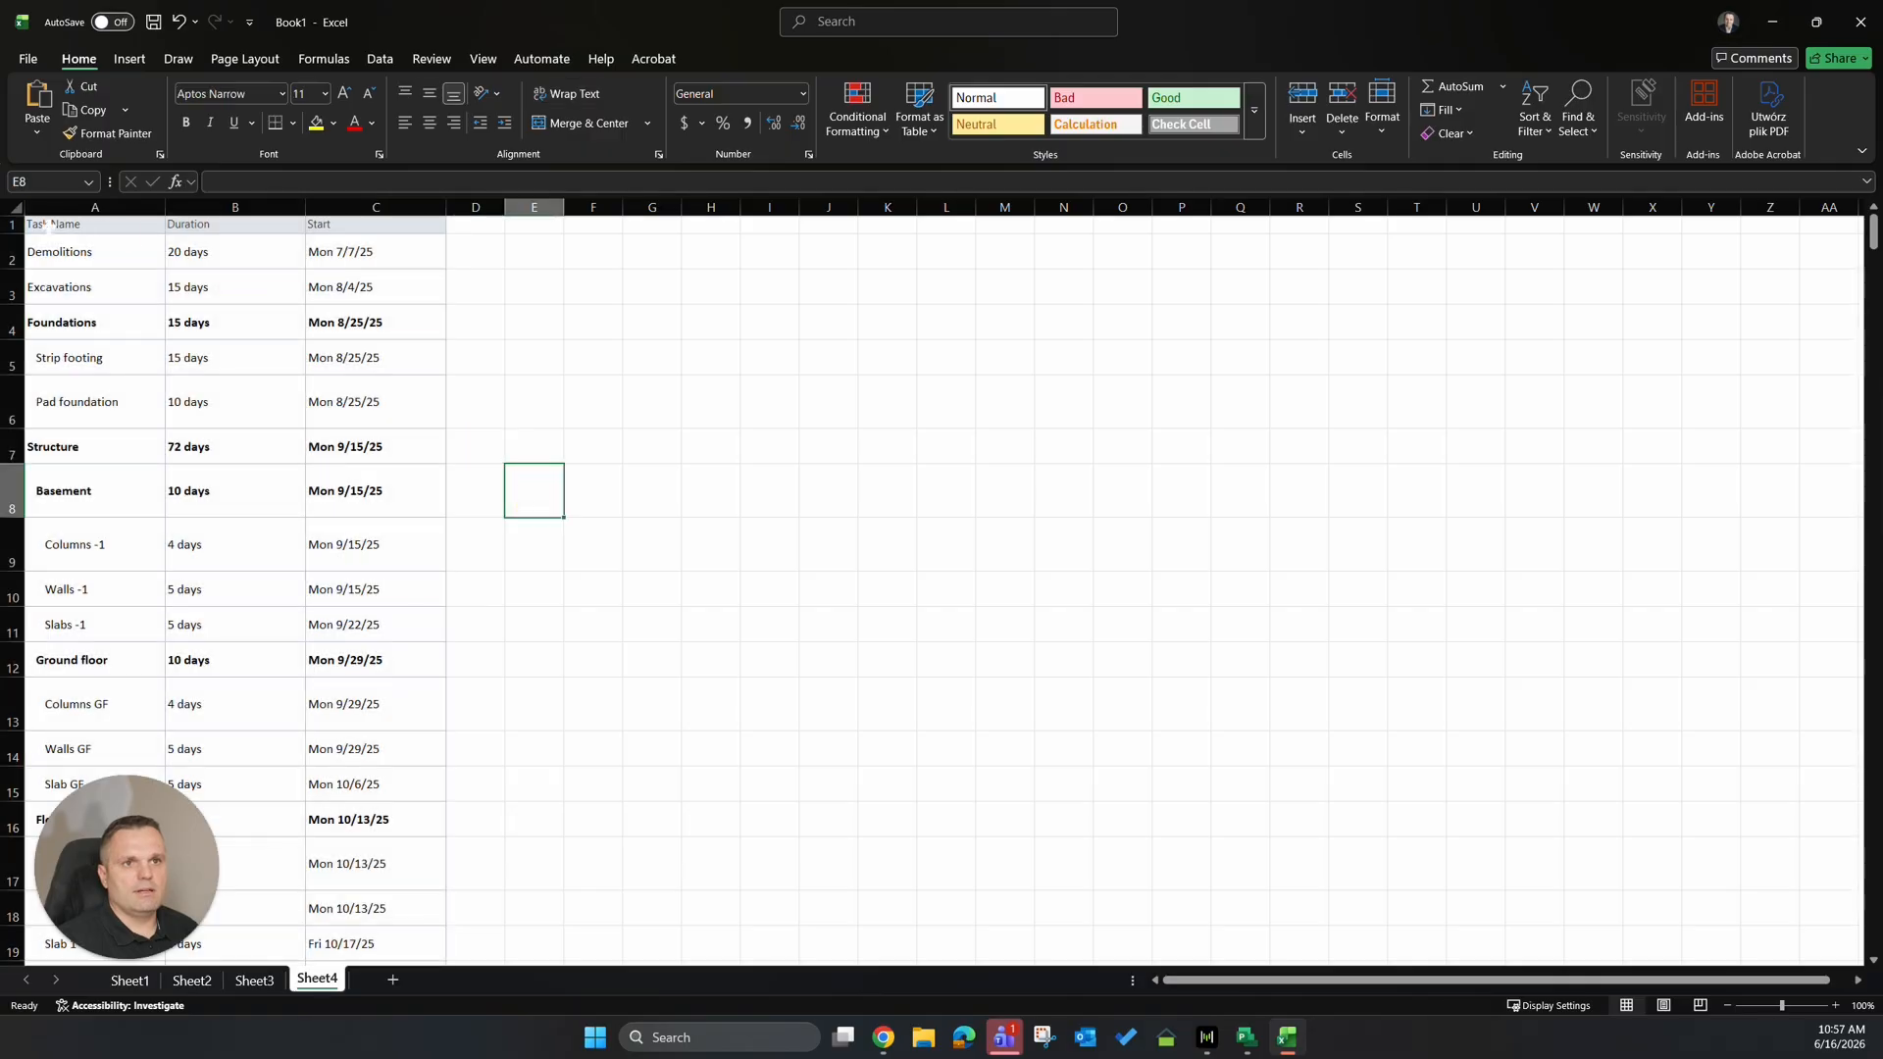
# Delete the header row with Task Name, Duration and Start from the pasted task list.
pyautogui.click(12, 225)
pyautogui.rightClick(14, 227)
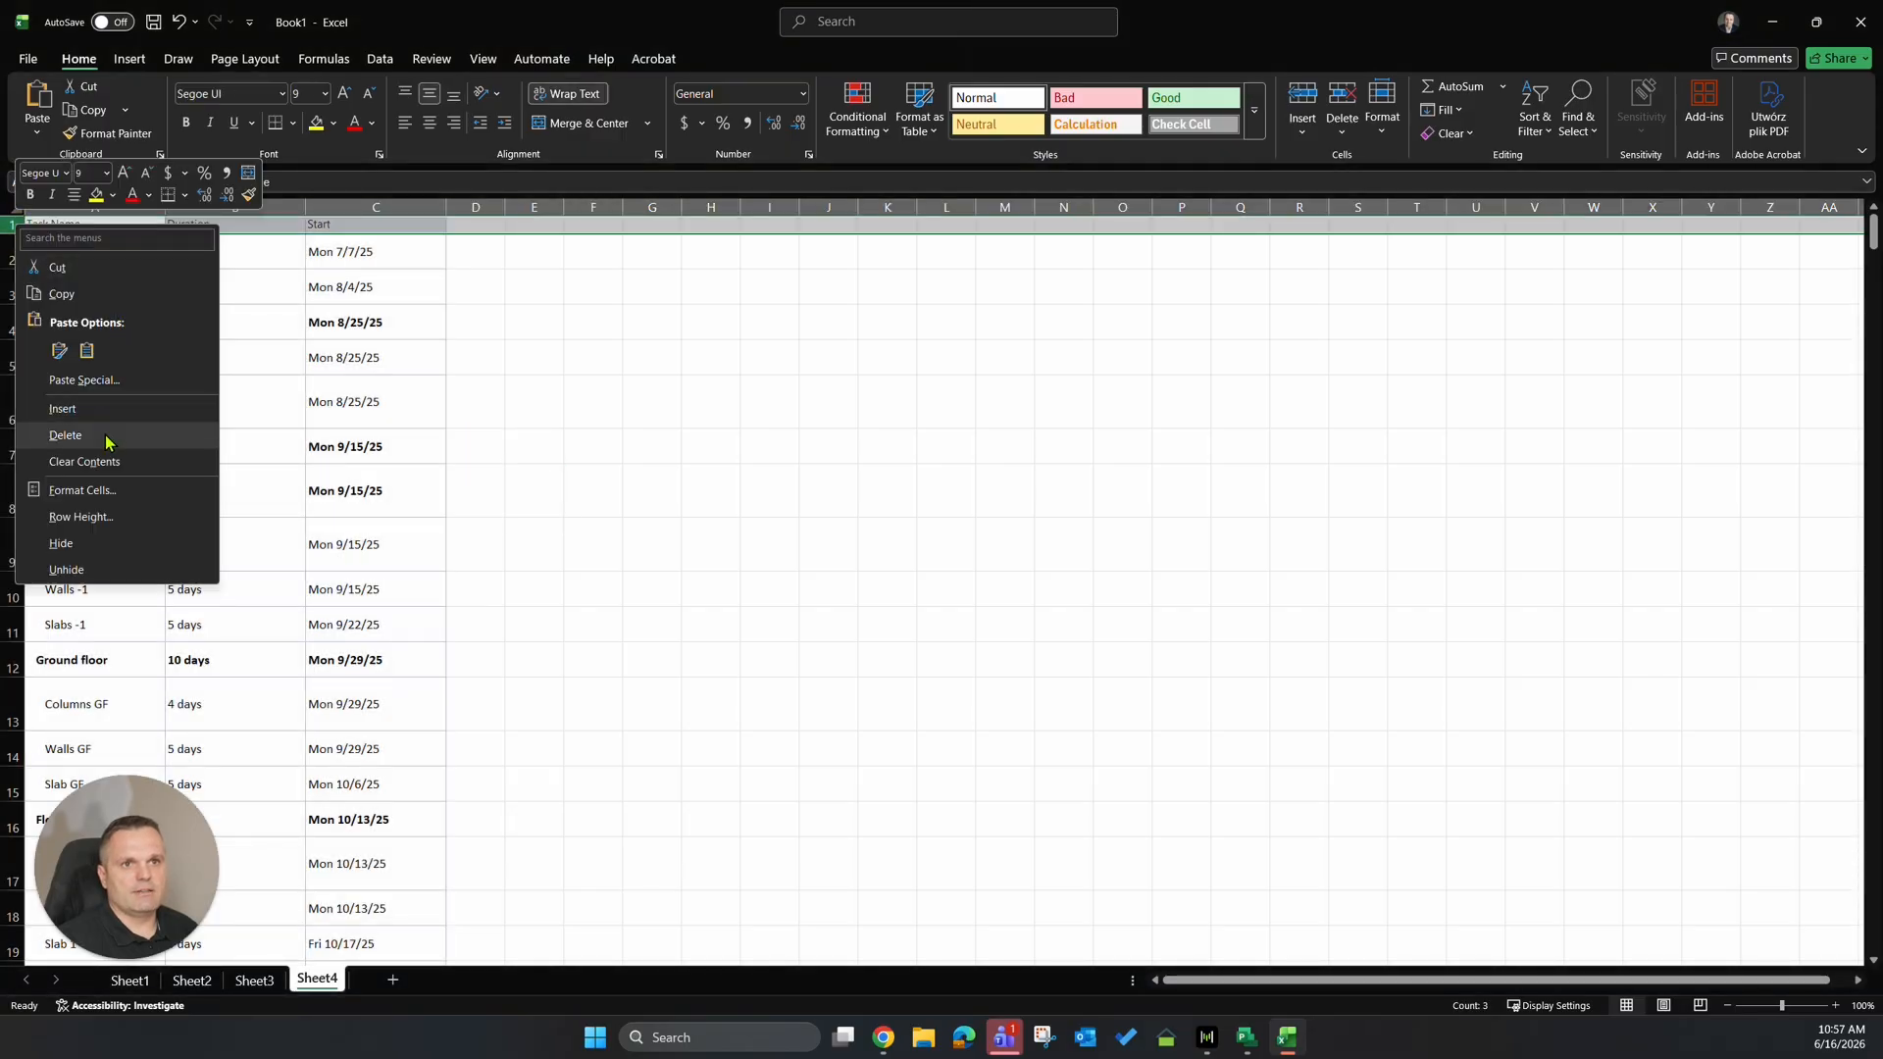
pyautogui.click(106, 436)
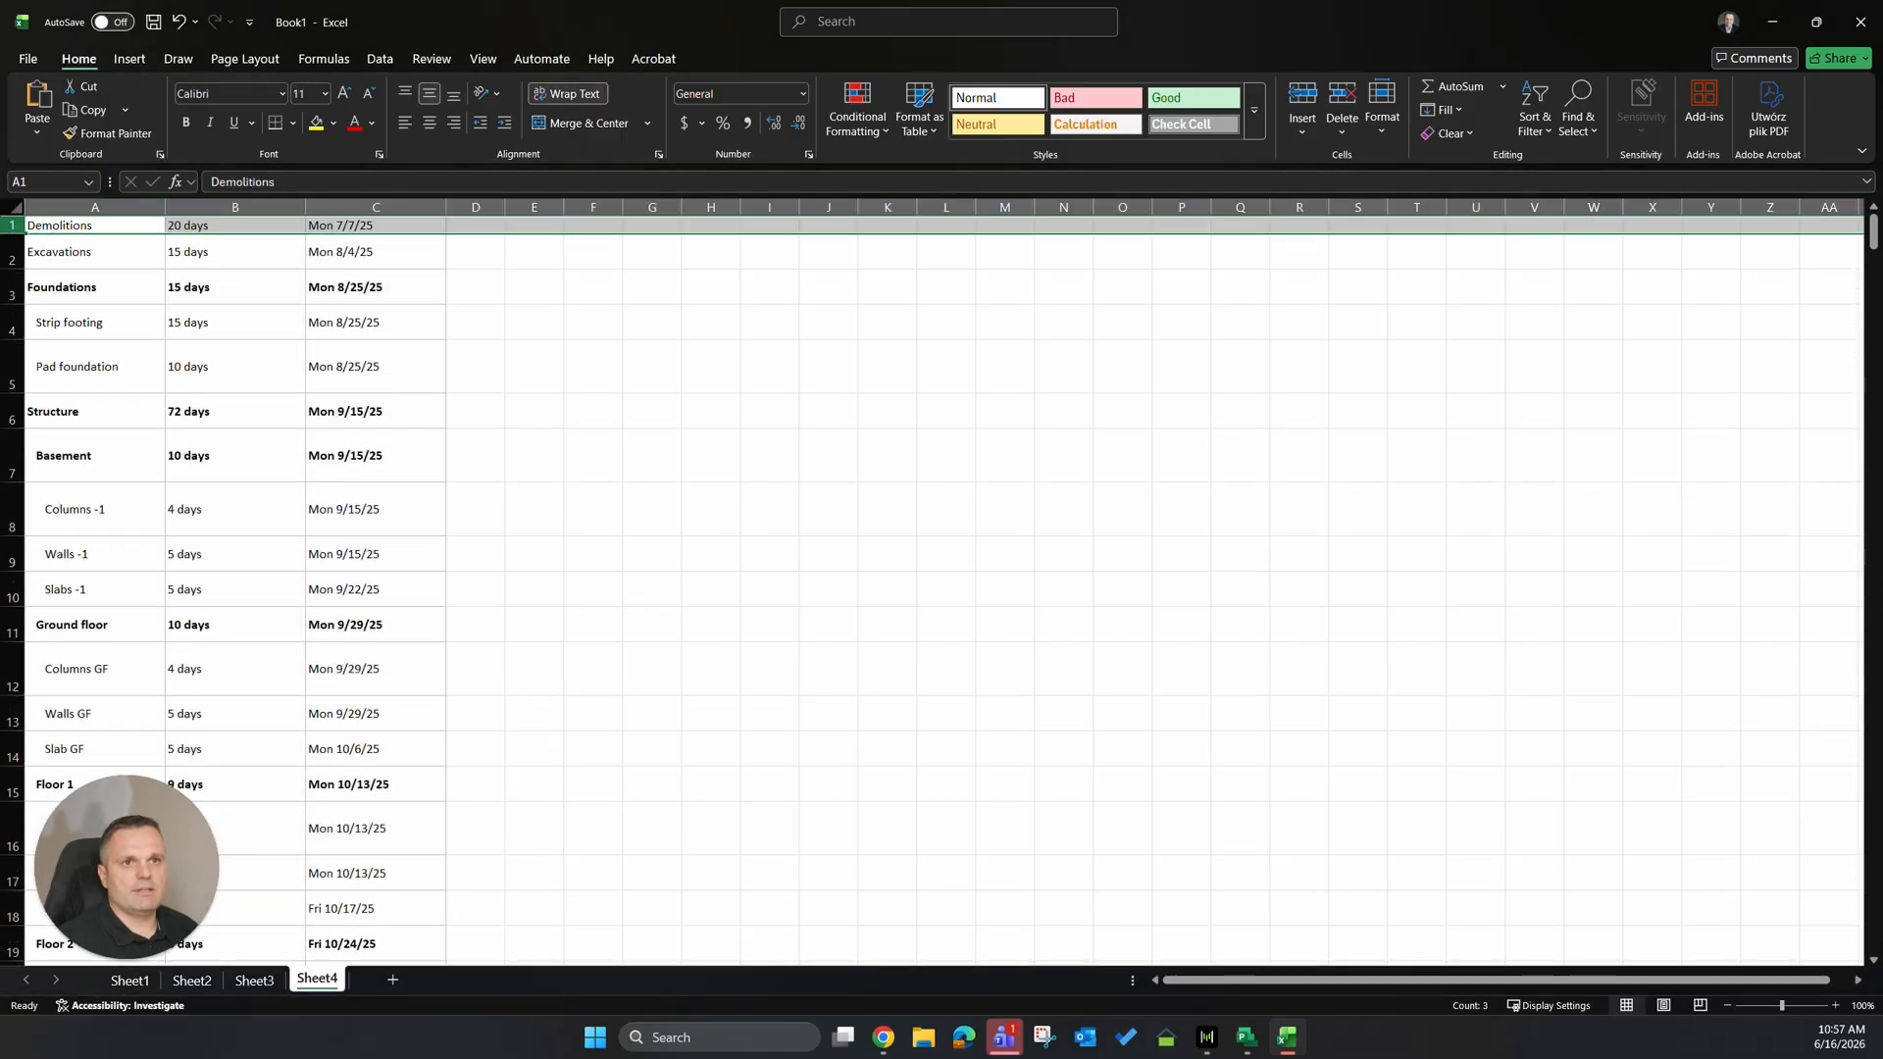
# Examine the task name, duration and start date of the Strip footing subtask under Foundations.
pyautogui.click(88, 329)
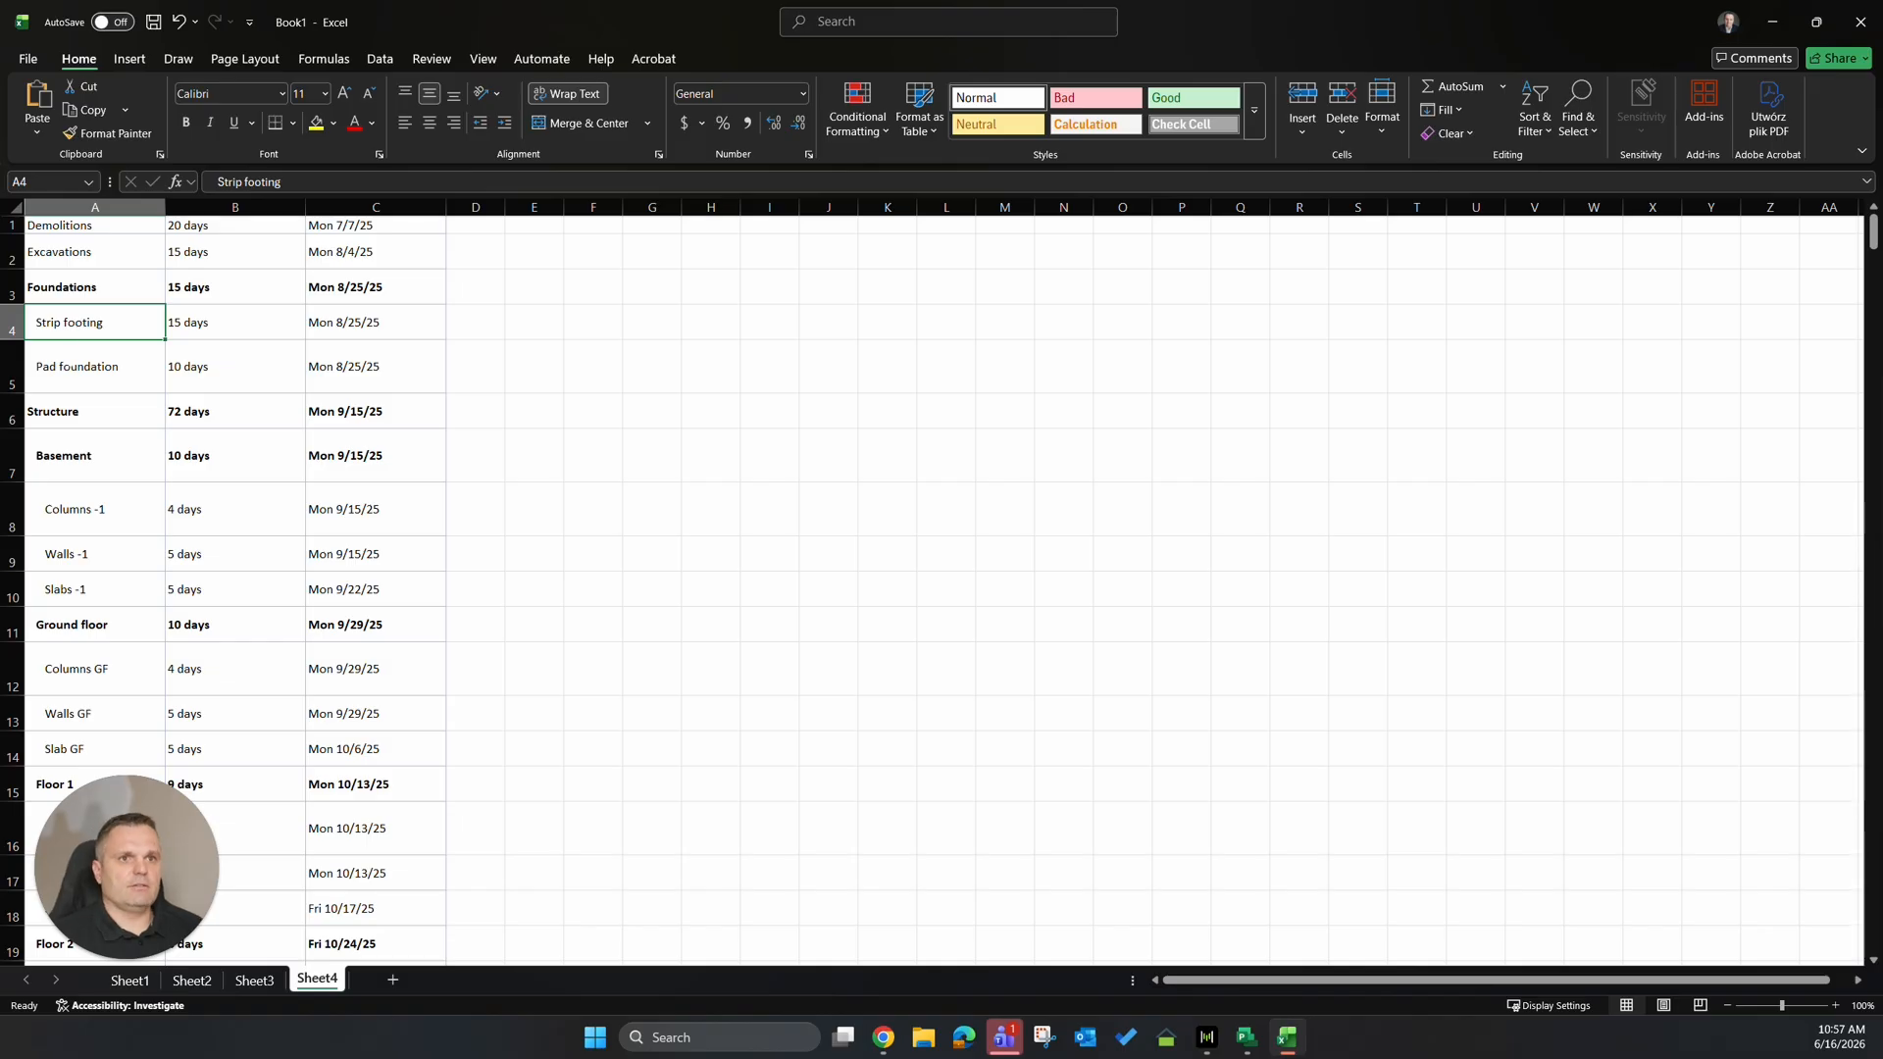
pyautogui.click(90, 363)
pyautogui.click(61, 328)
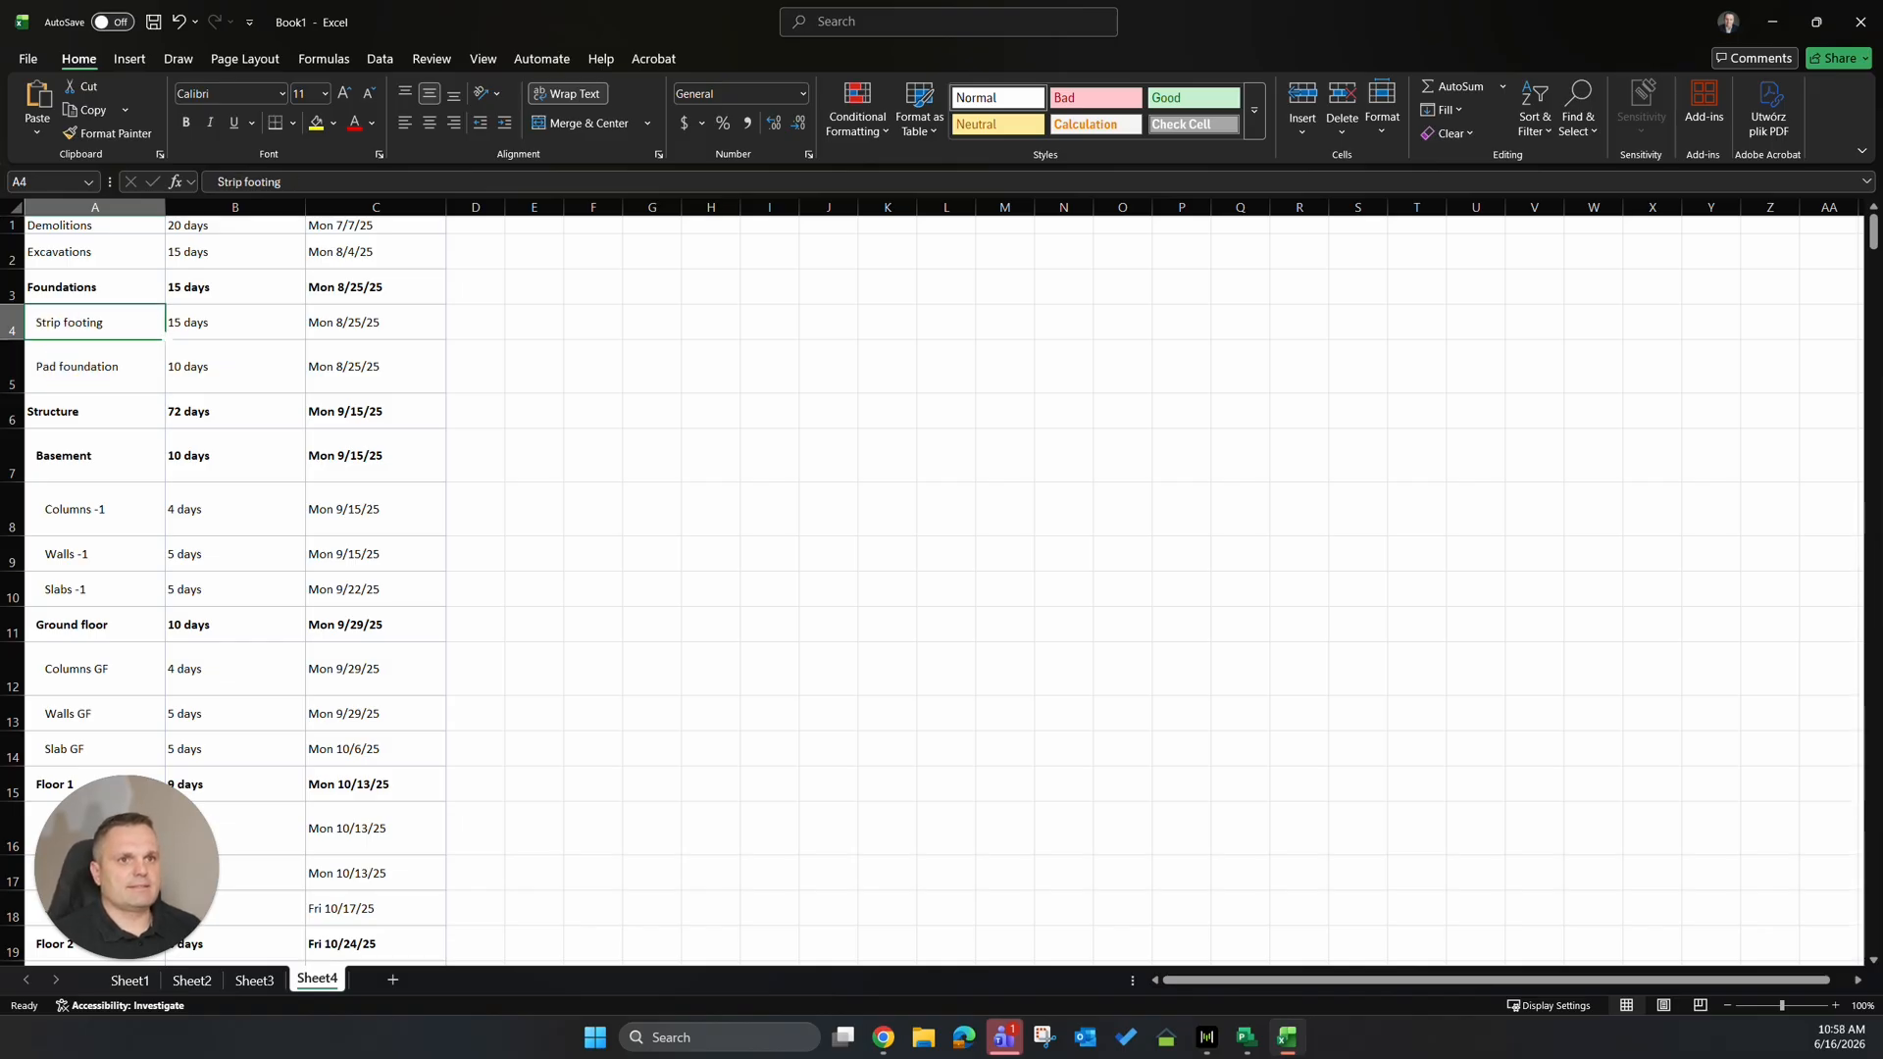
pyautogui.click(216, 327)
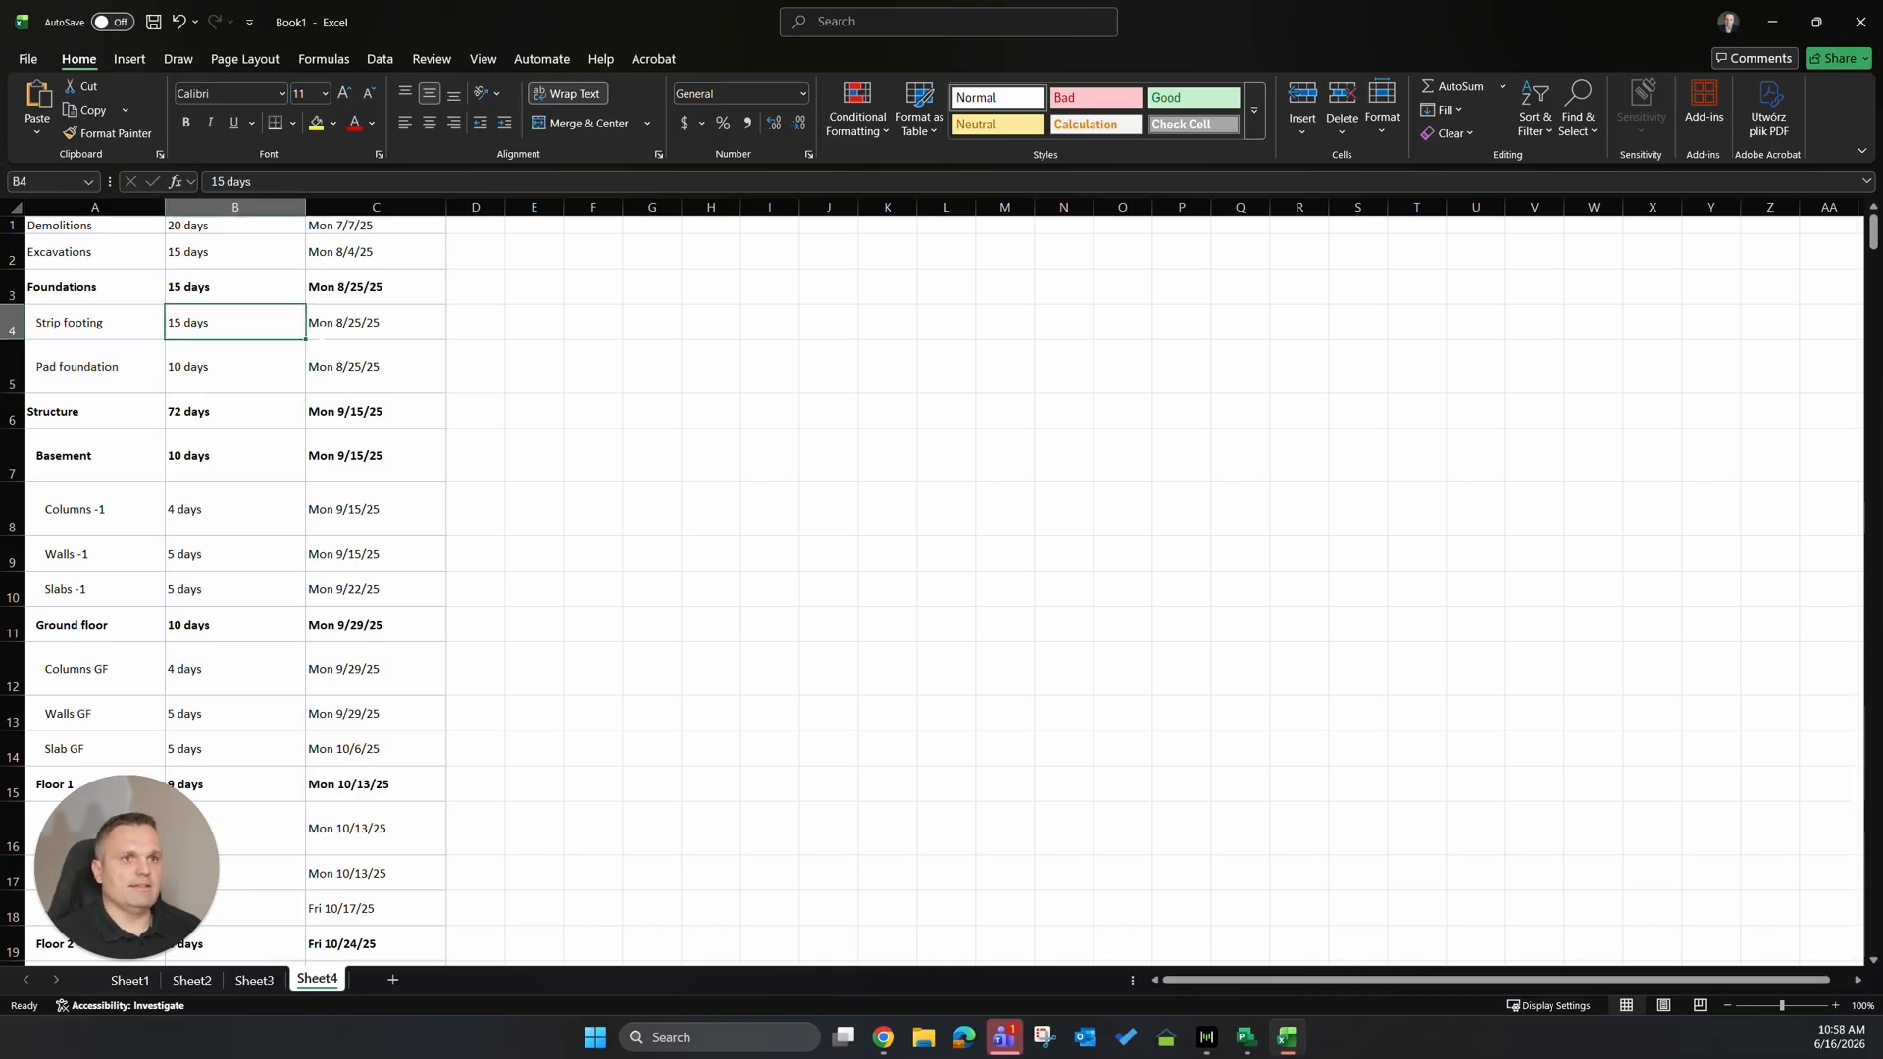
pyautogui.click(324, 324)
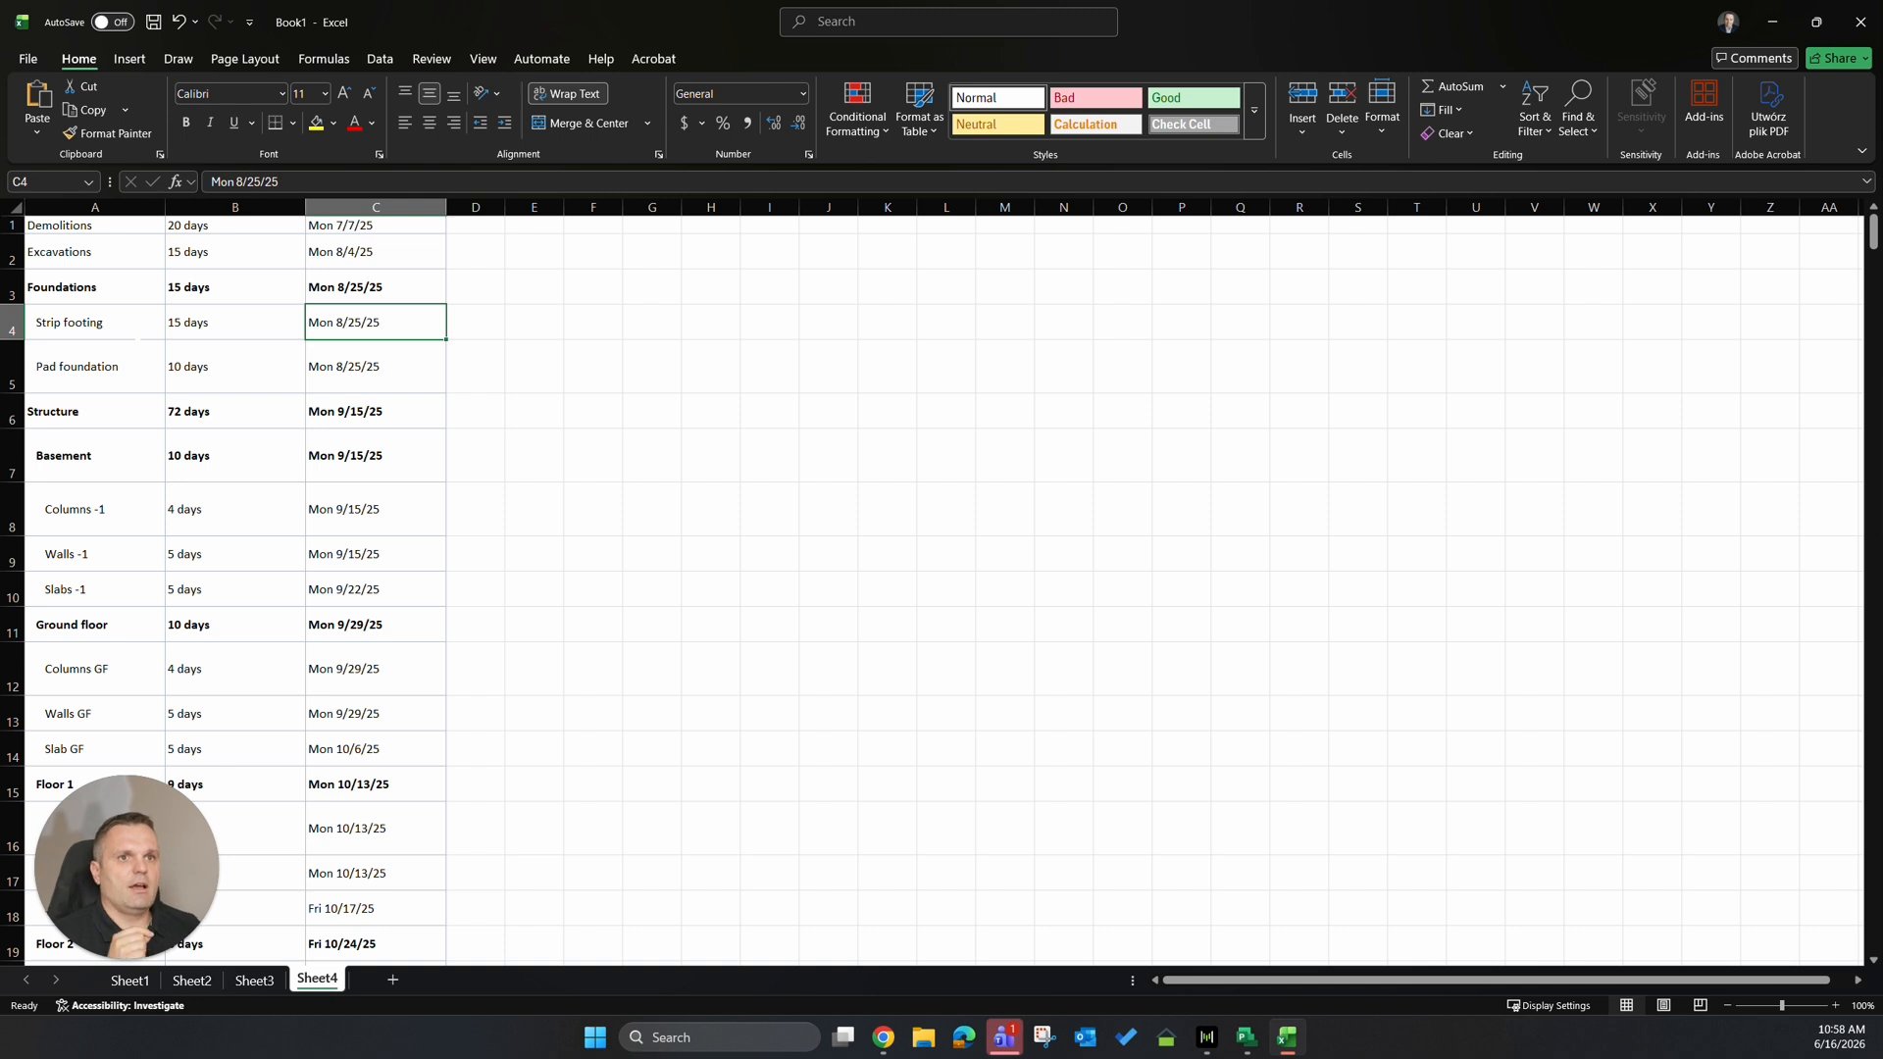
# Select the Foundations and Structure summary rows in the pasted task list.
pyautogui.click(11, 286)
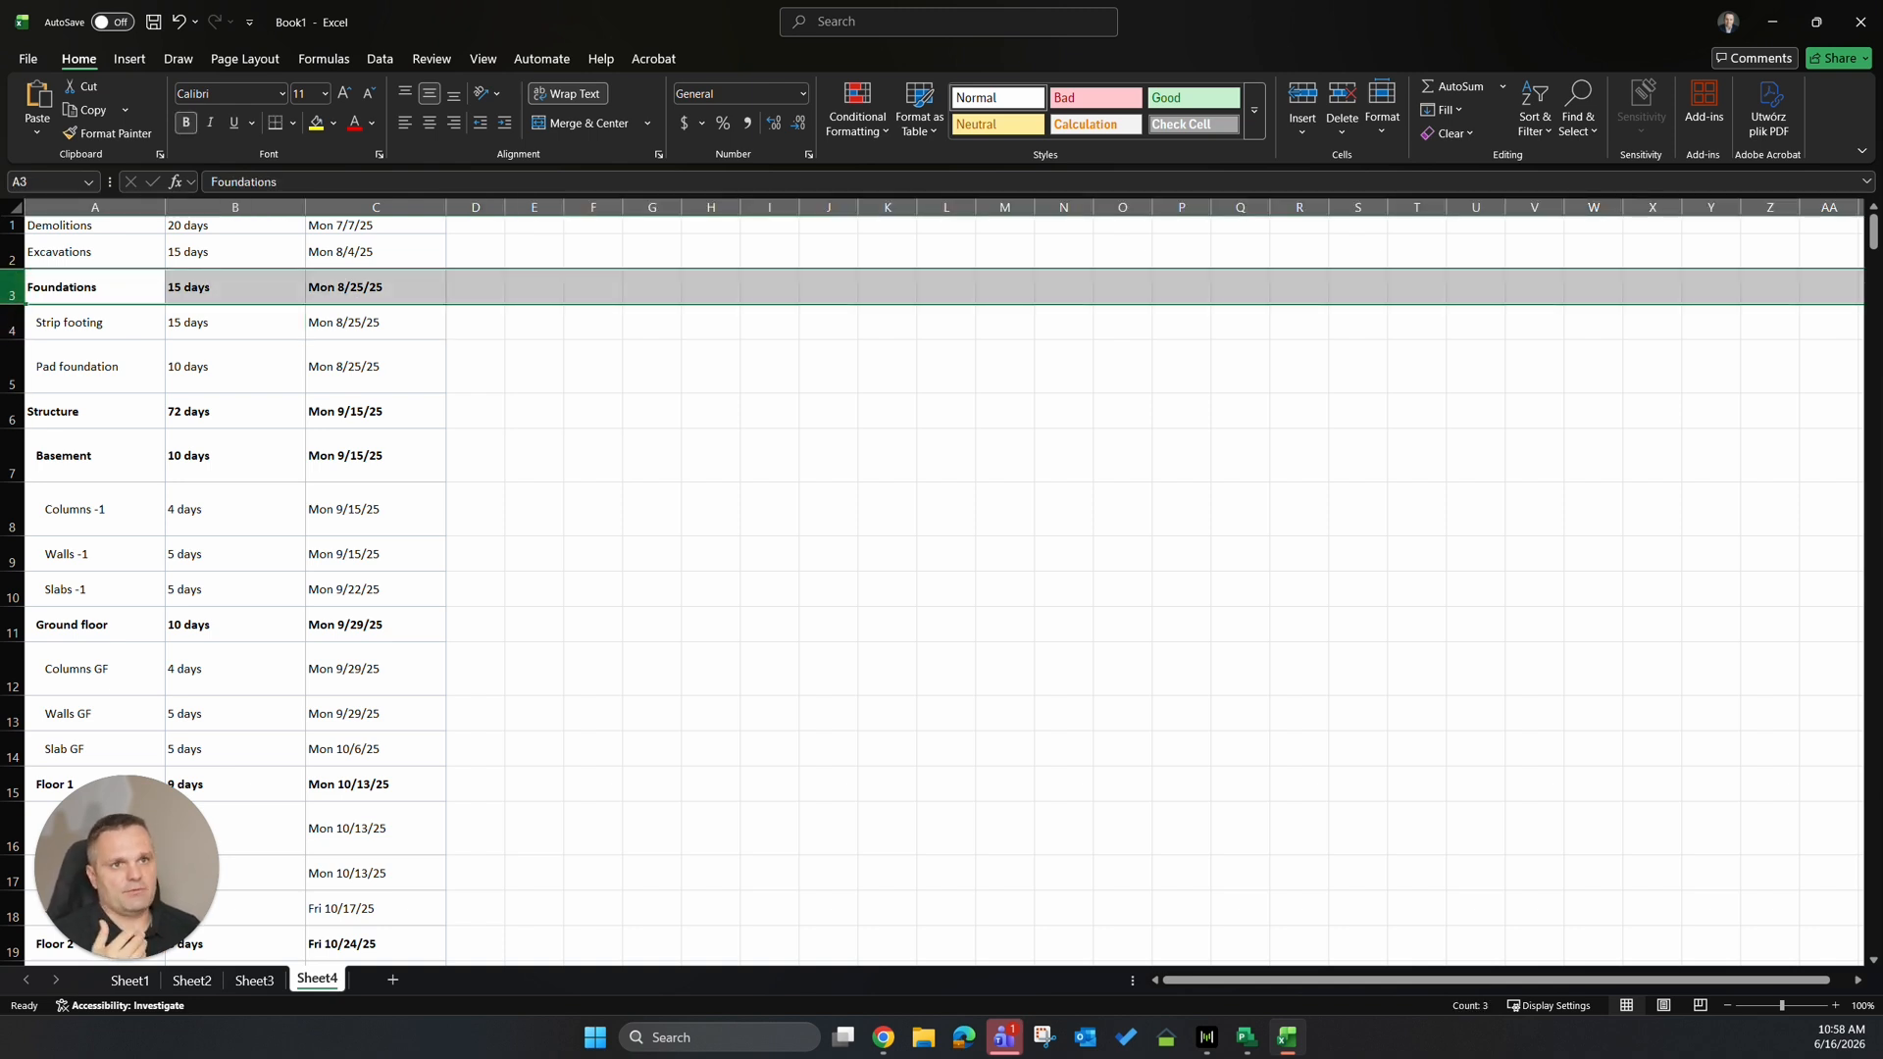
pyautogui.click(12, 412)
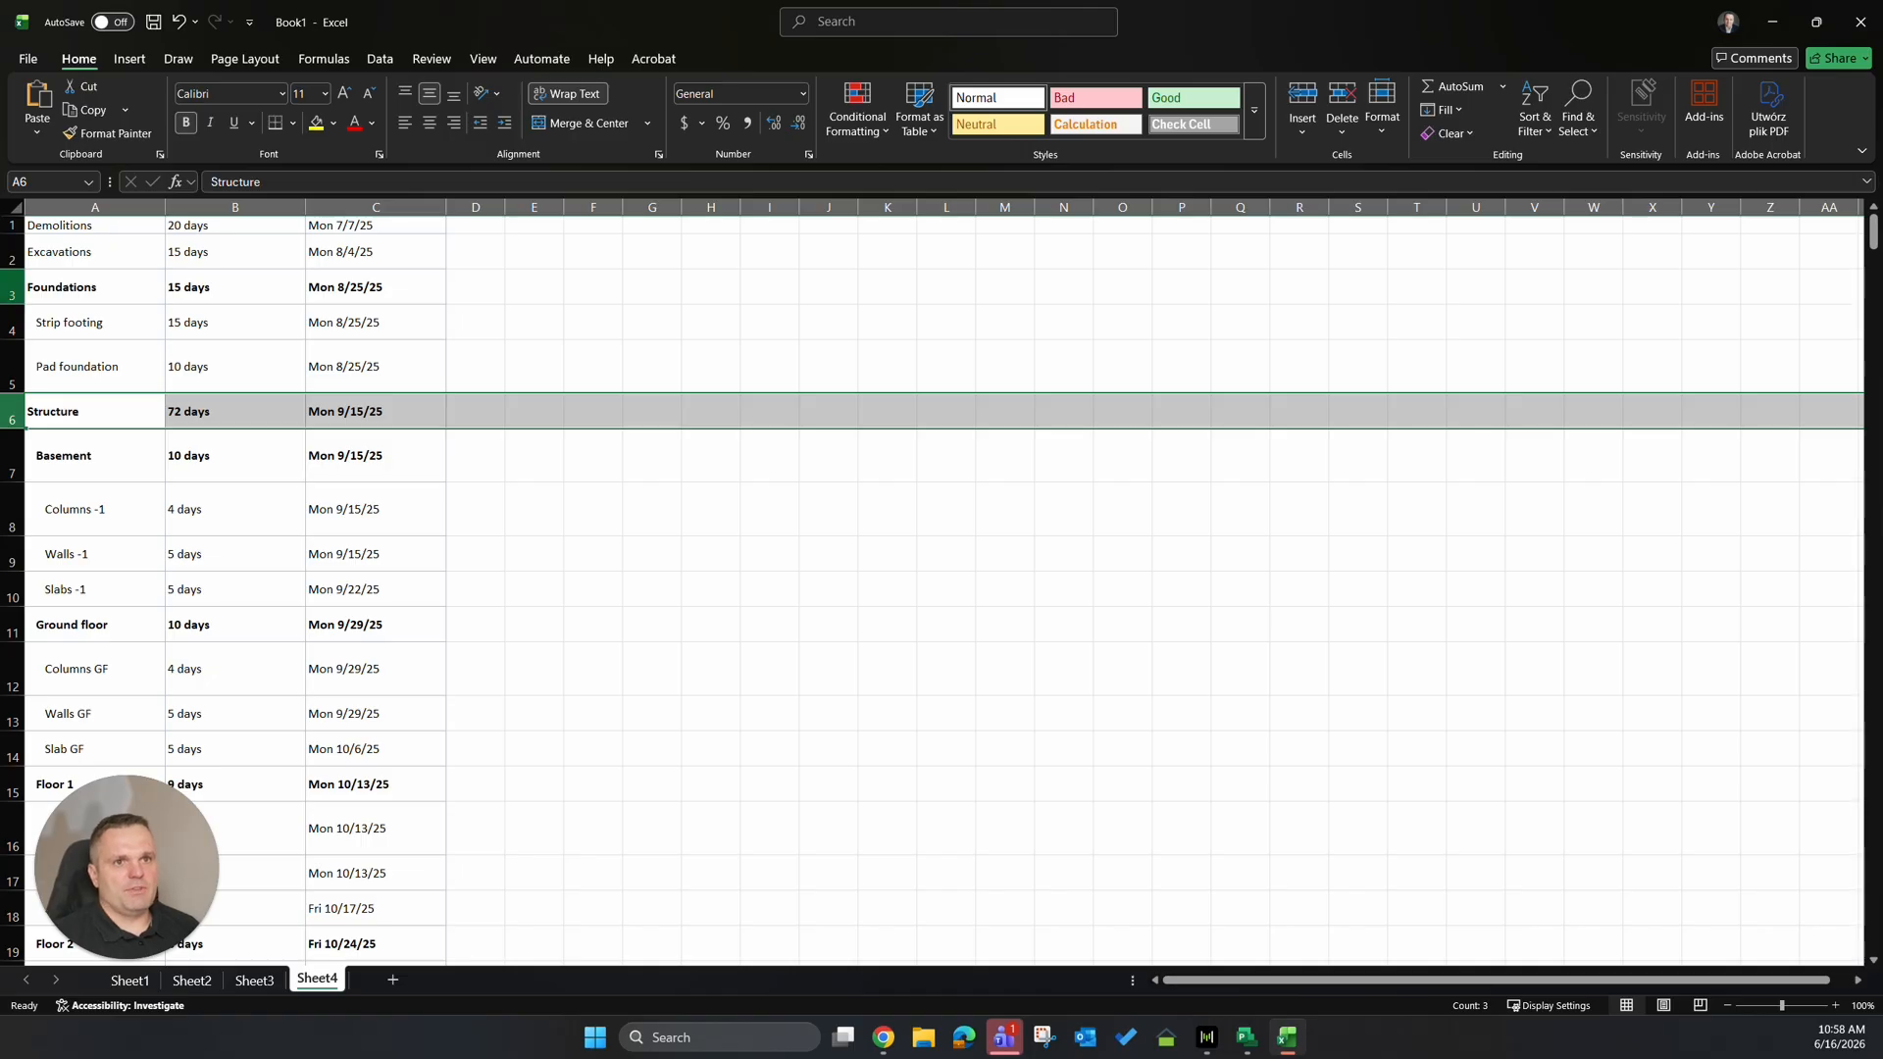
# Delete the Foundations summary row and the (F) Floor 2 summary row from the schedule.
pyautogui.click(20, 289)
pyautogui.rightClick(20, 289)
pyautogui.click(69, 495)
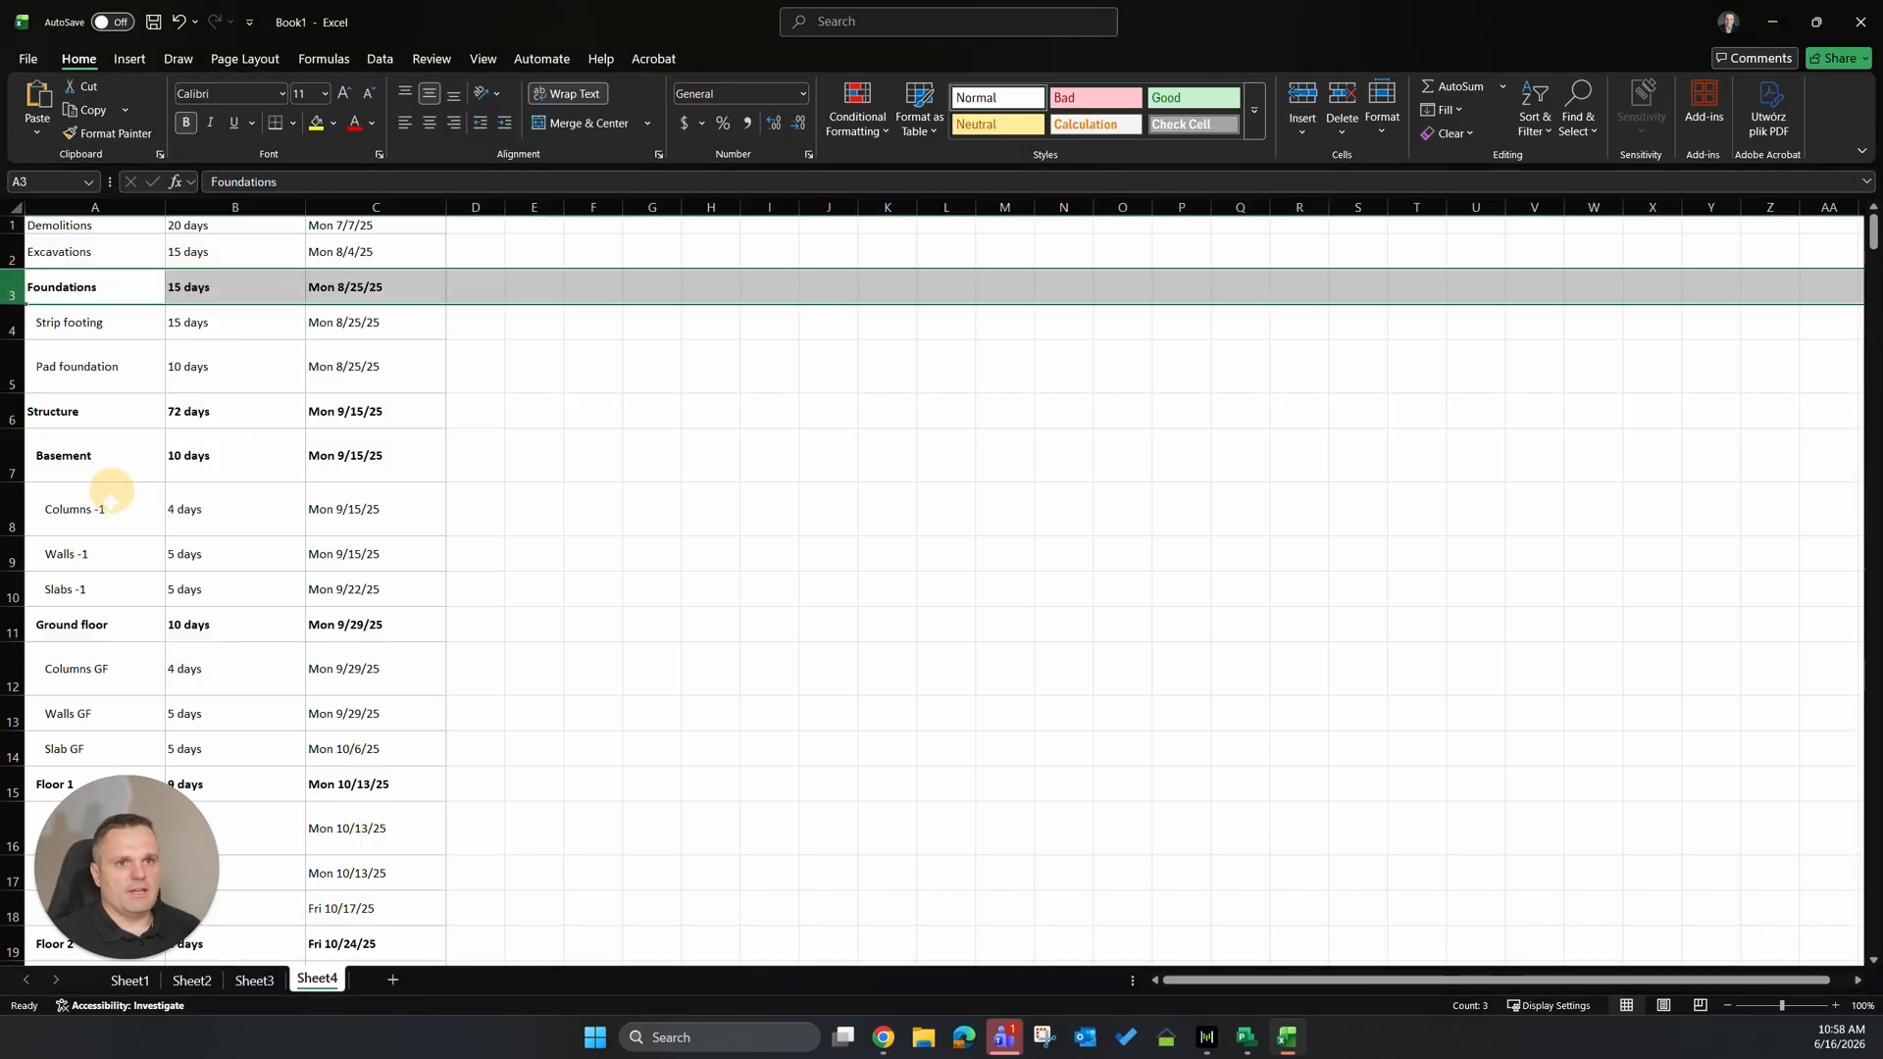
pyautogui.scroll(-10, 20, 392)
pyautogui.click(12, 471)
pyautogui.rightClick(13, 471)
pyautogui.click(127, 677)
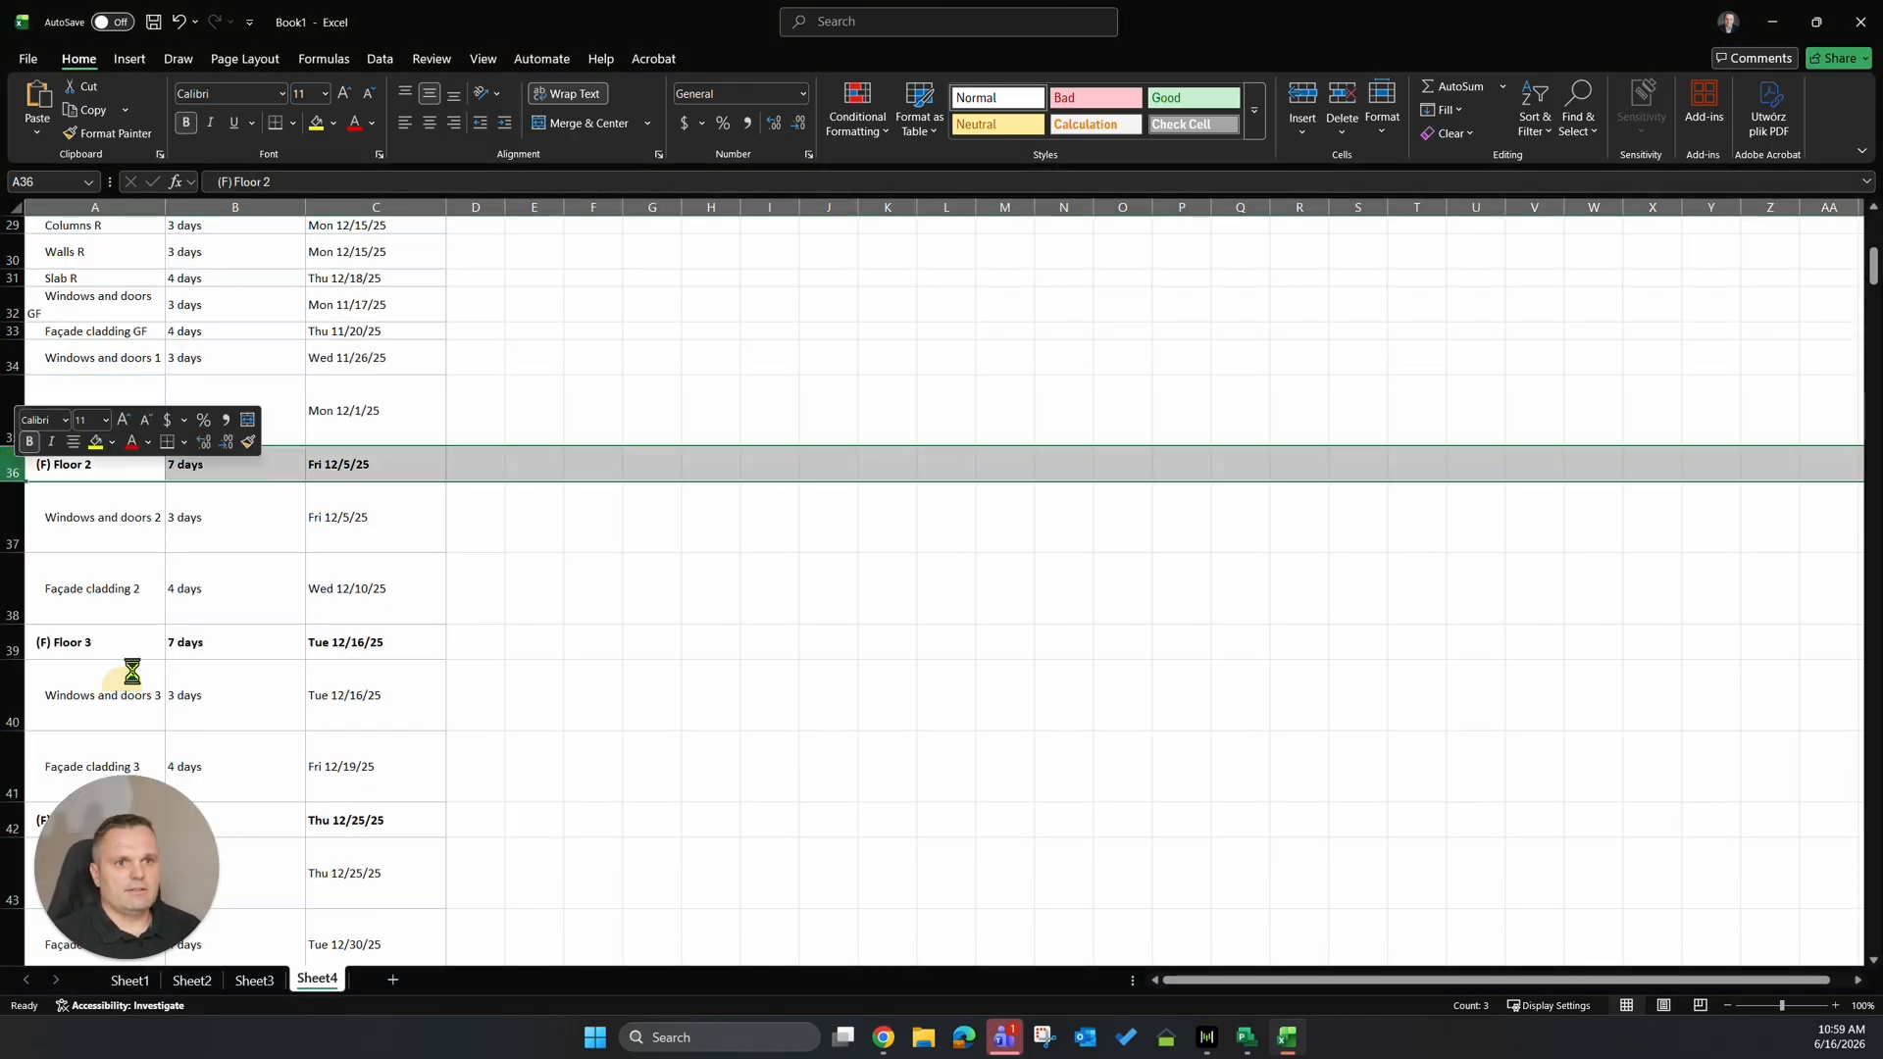
# Delete the (F) Floor 3 and (F) Floor 4 summary rows.
pyautogui.click(13, 465)
pyautogui.rightClick(12, 466)
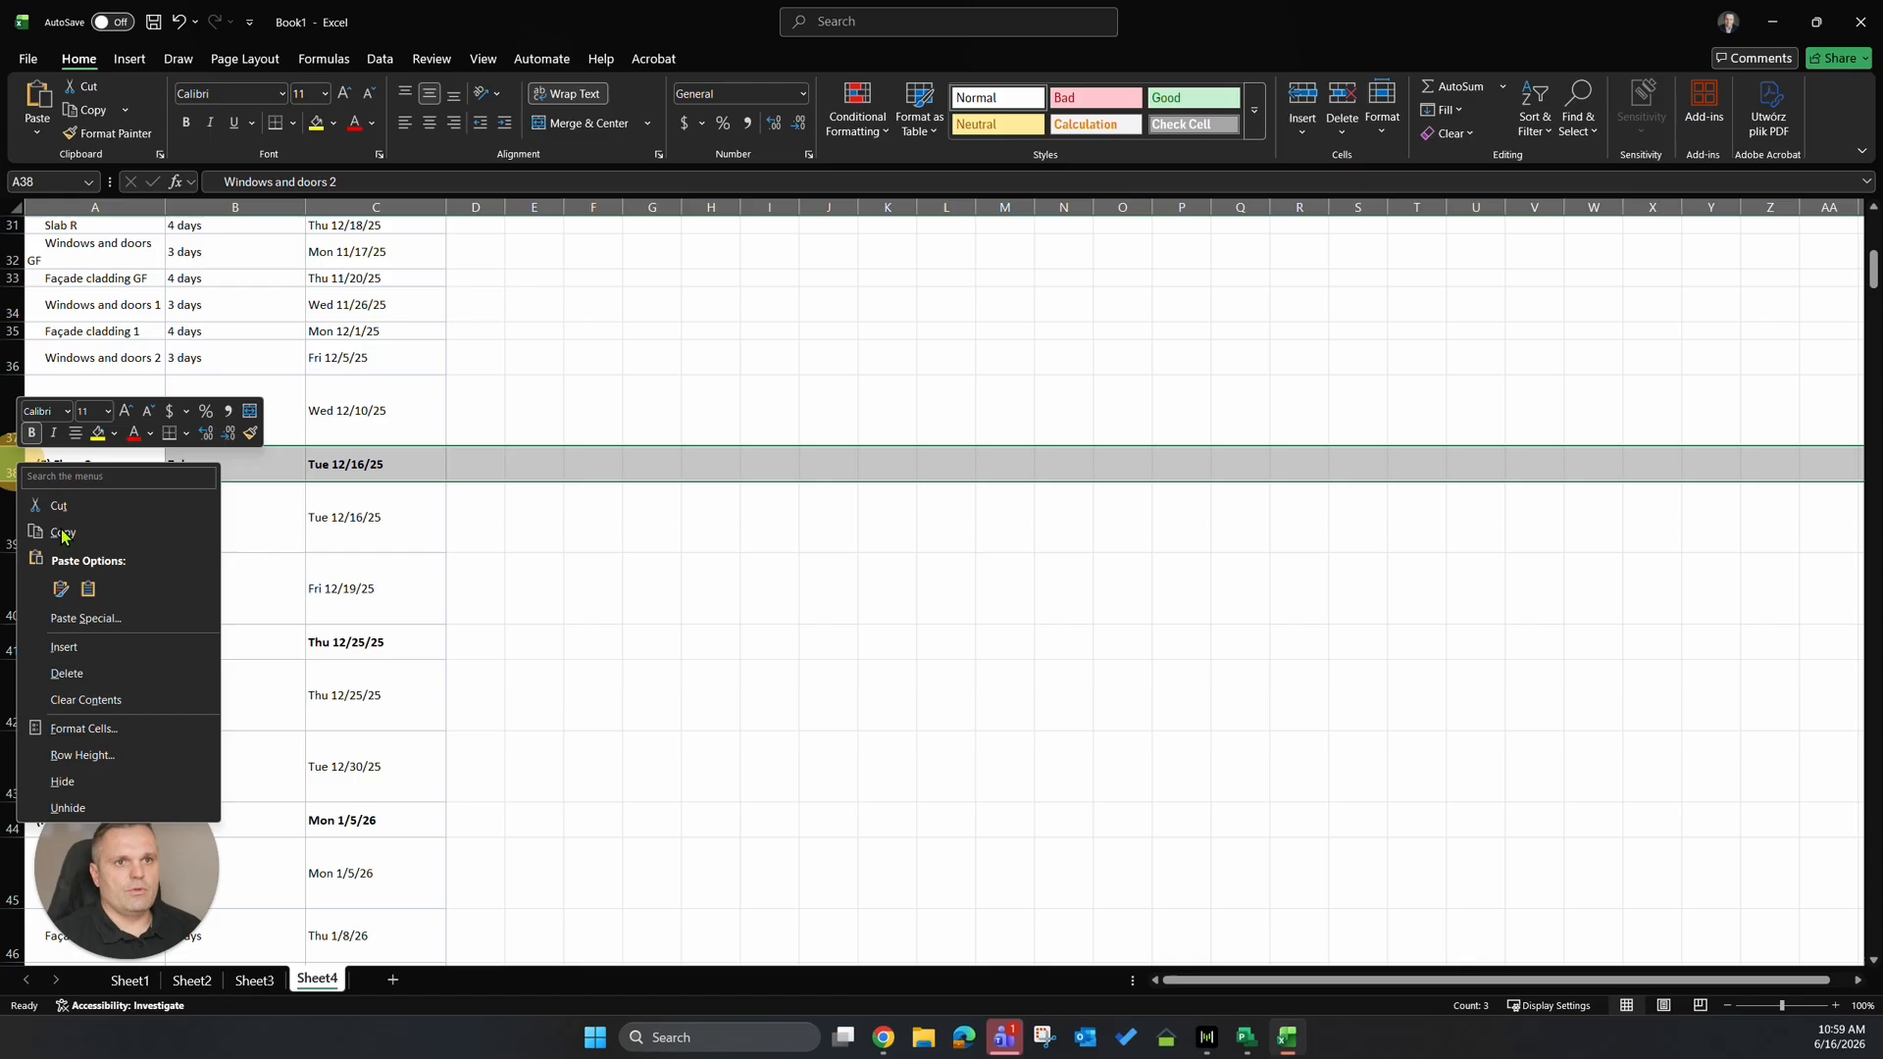
pyautogui.click(108, 673)
pyautogui.click(12, 464)
pyautogui.rightClick(13, 464)
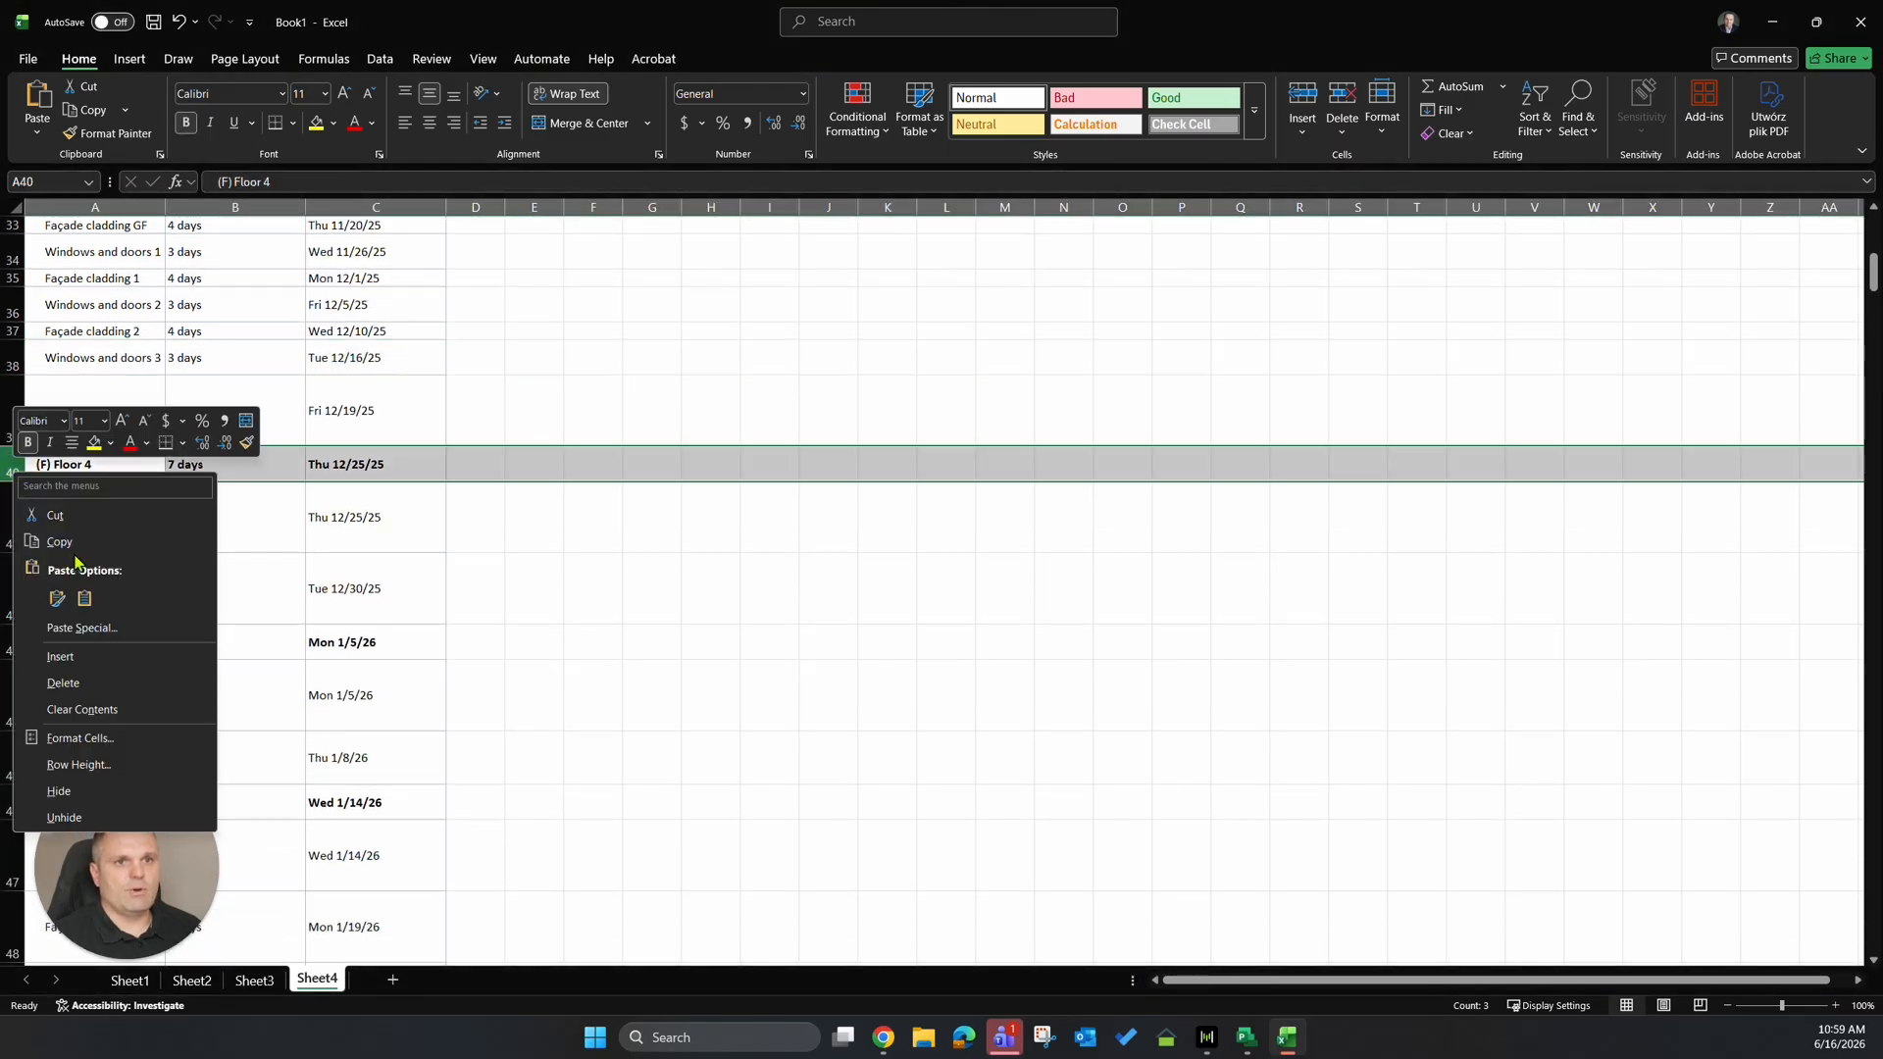
pyautogui.click(115, 674)
# Delete the (F) Floor 5 and (F) Floor 6 summary rows.
pyautogui.scroll(-1, 114, 674)
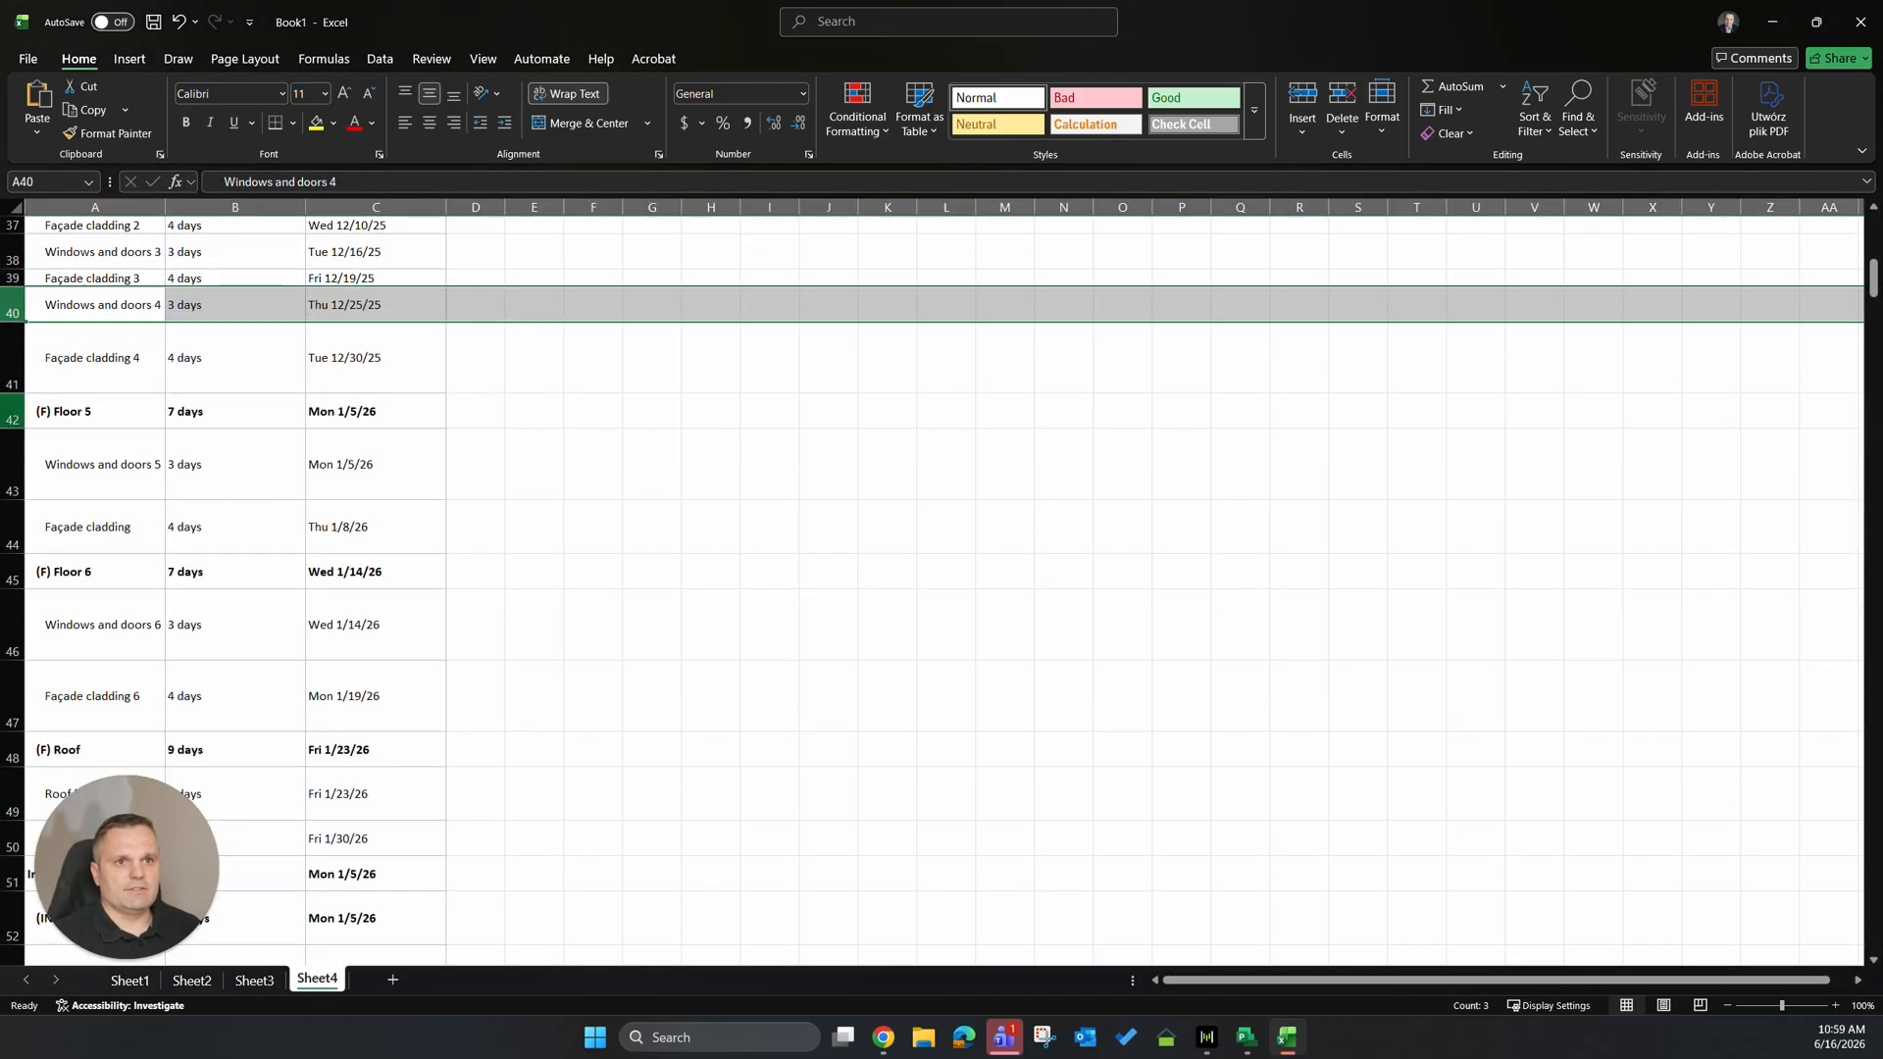
pyautogui.click(12, 412)
pyautogui.rightClick(13, 412)
pyautogui.click(101, 628)
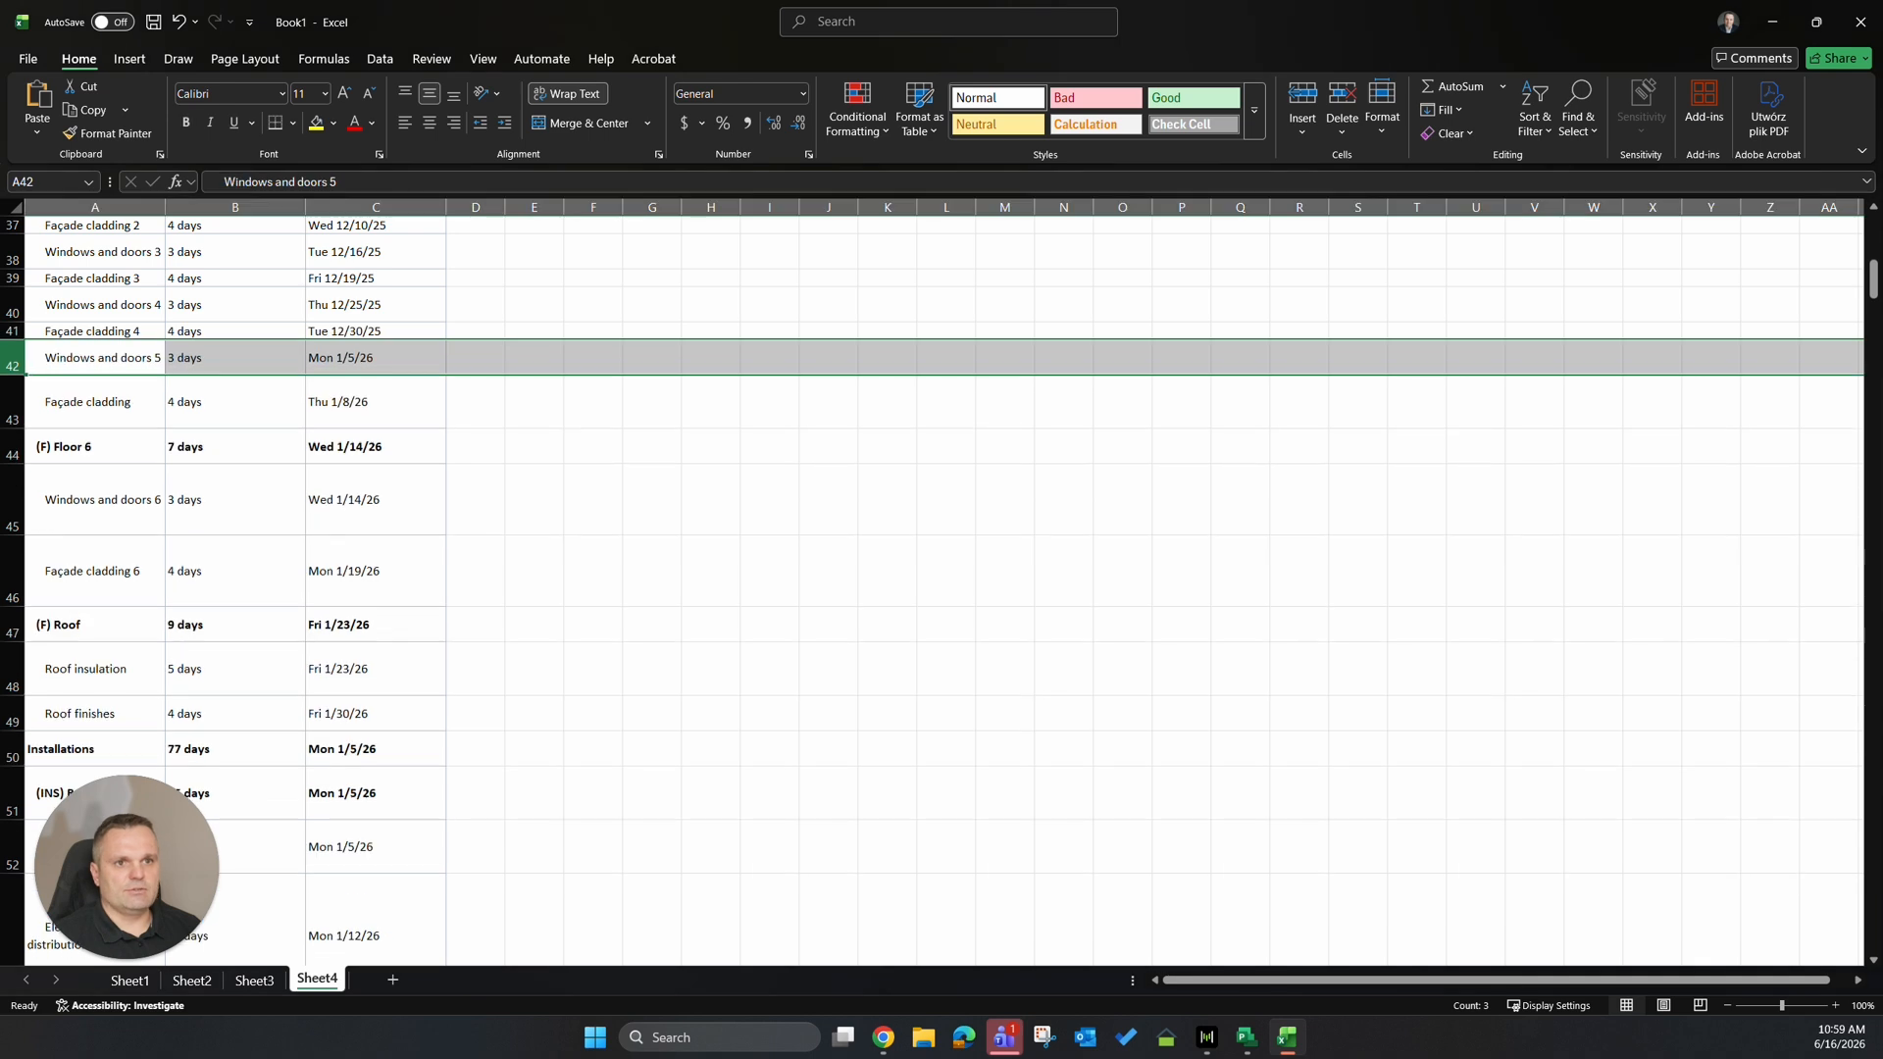
pyautogui.click(13, 446)
pyautogui.rightClick(13, 446)
pyautogui.click(69, 658)
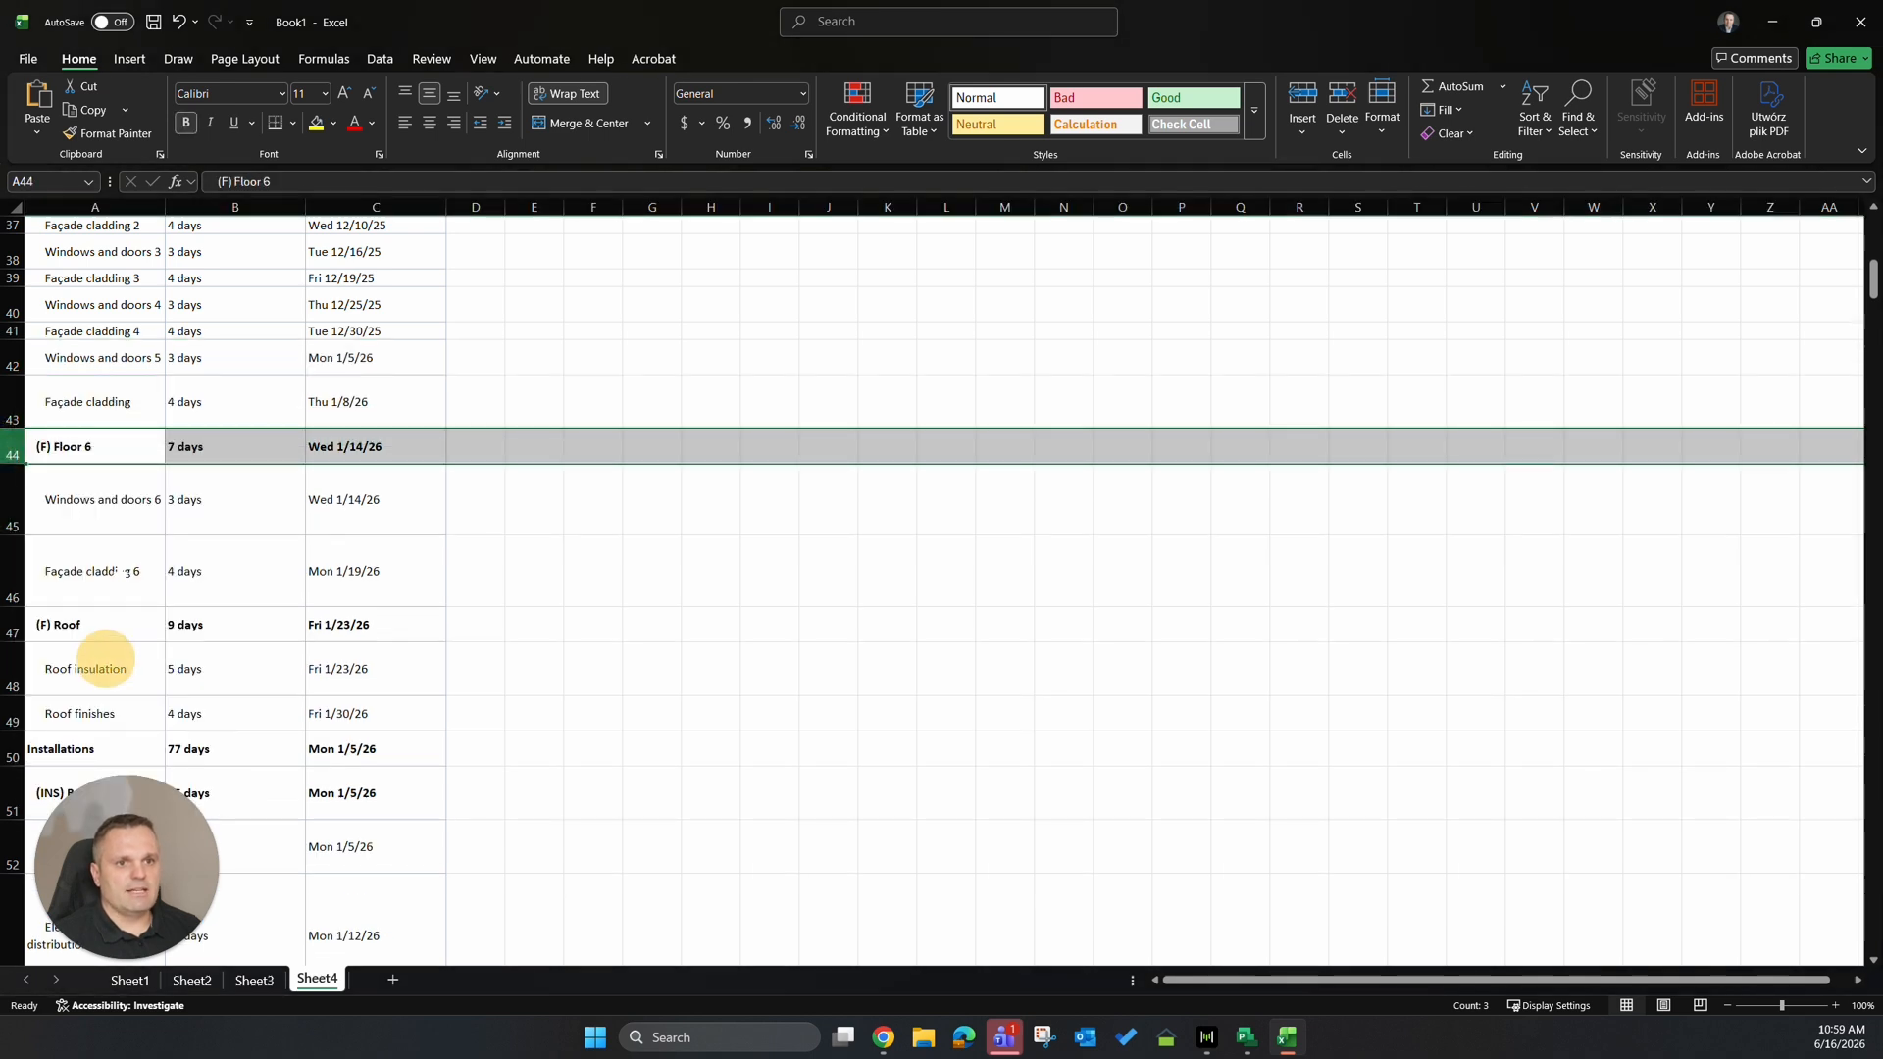
# Delete the (F) Roof summary row and the adjacent Installations and (INS) Basement summary rows.
pyautogui.click(13, 517)
pyautogui.rightClick(12, 517)
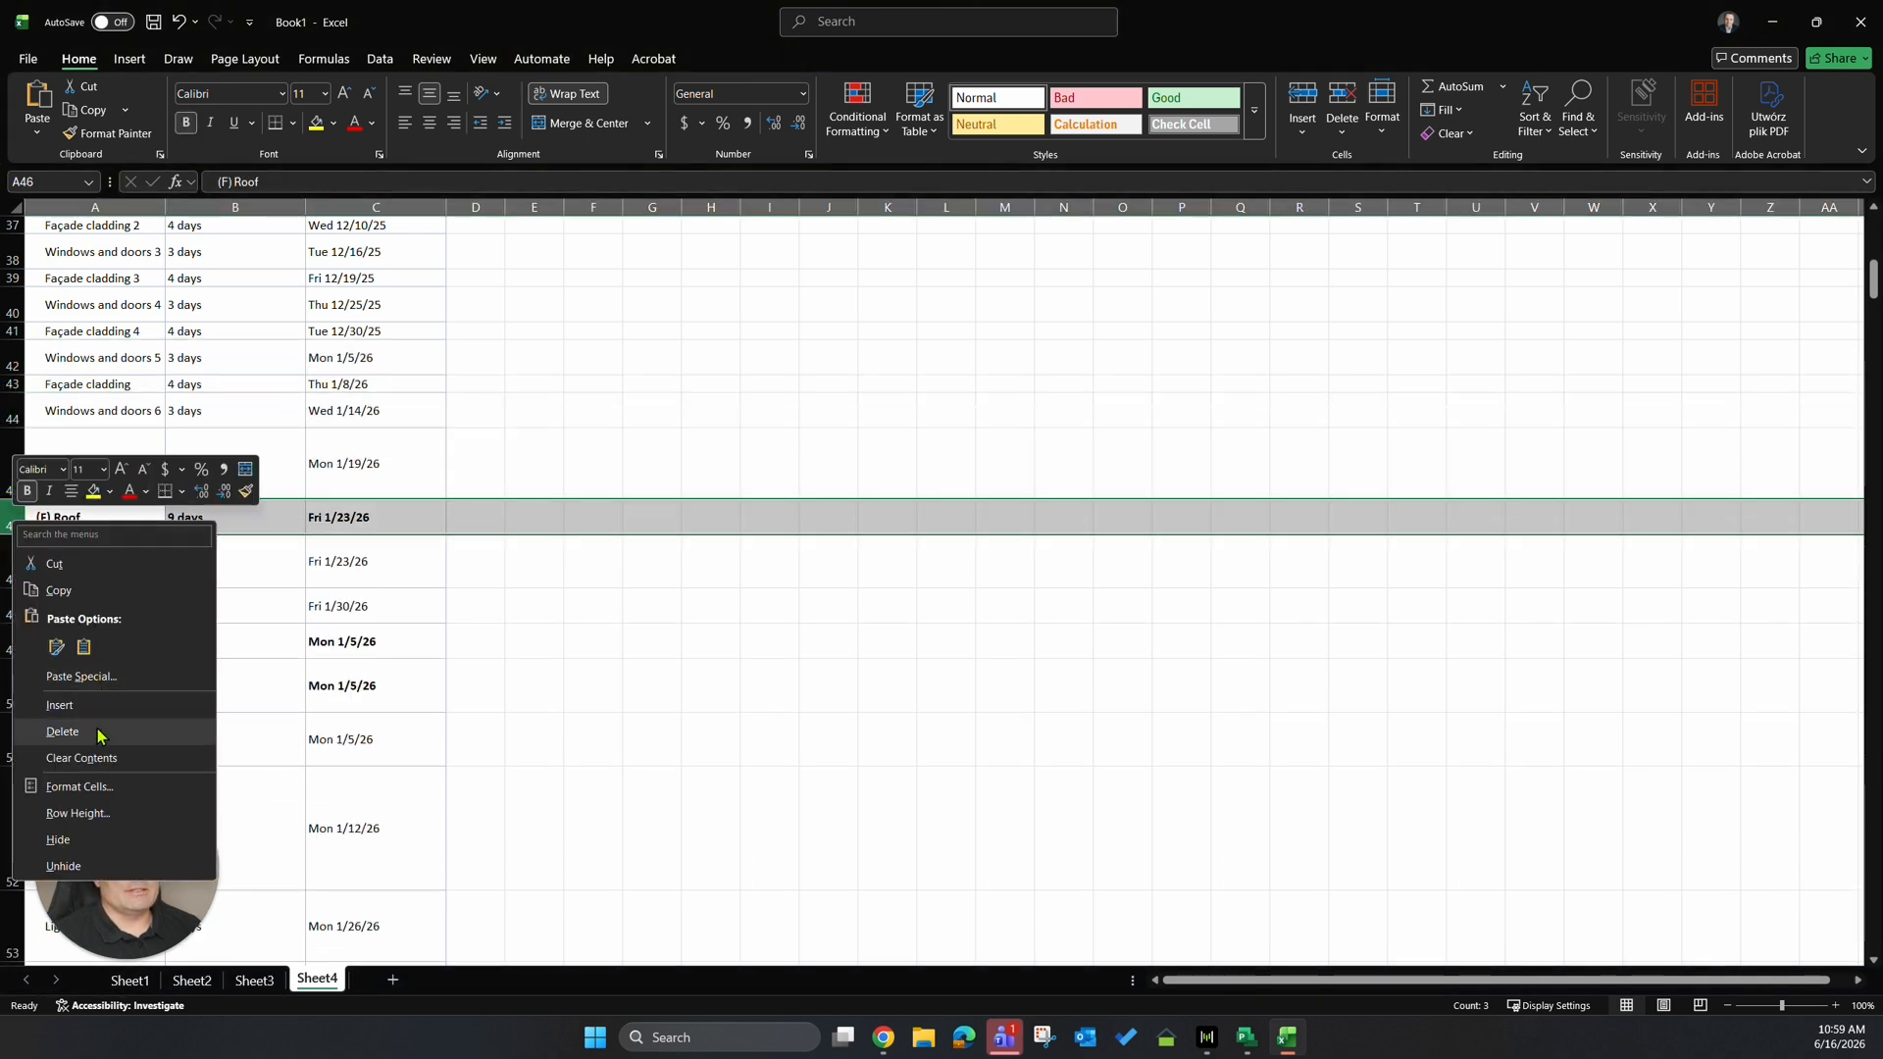
pyautogui.click(147, 731)
pyautogui.moveTo(13, 463); pyautogui.dragTo(13, 510)
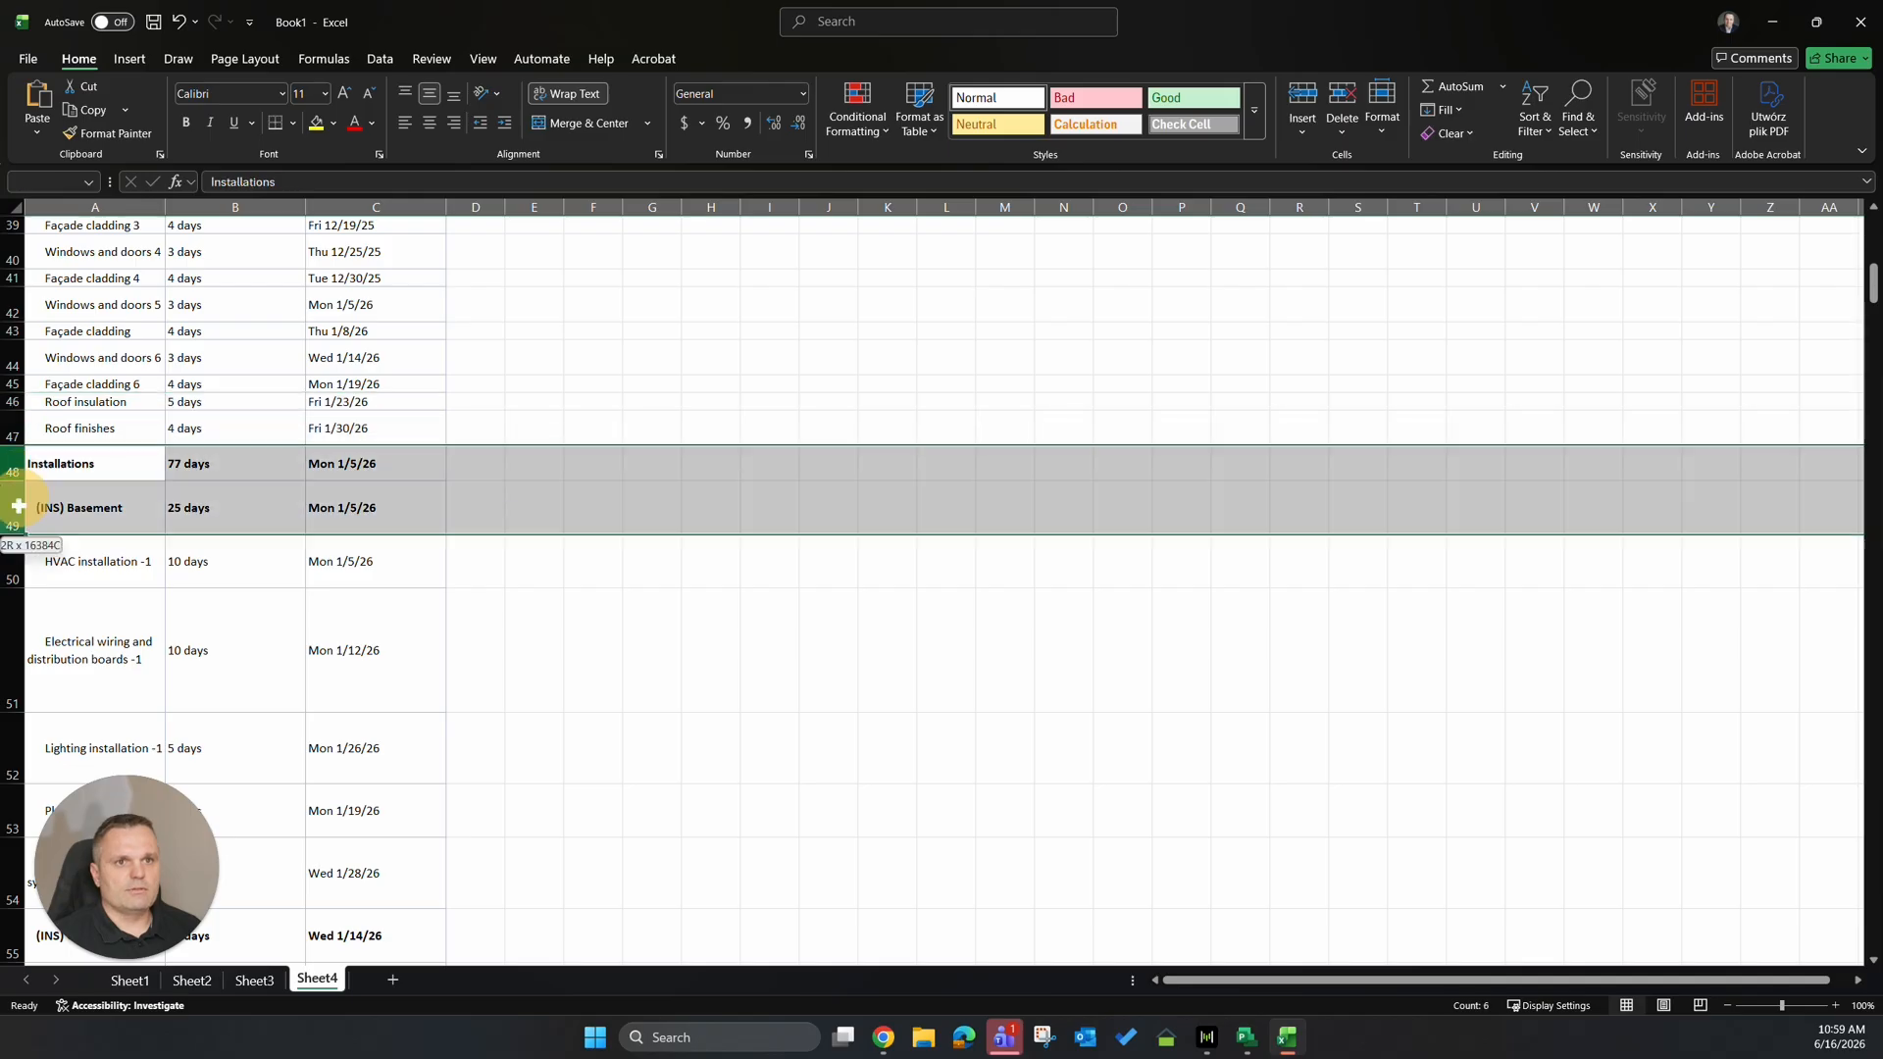
pyautogui.rightClick(13, 510)
pyautogui.click(65, 720)
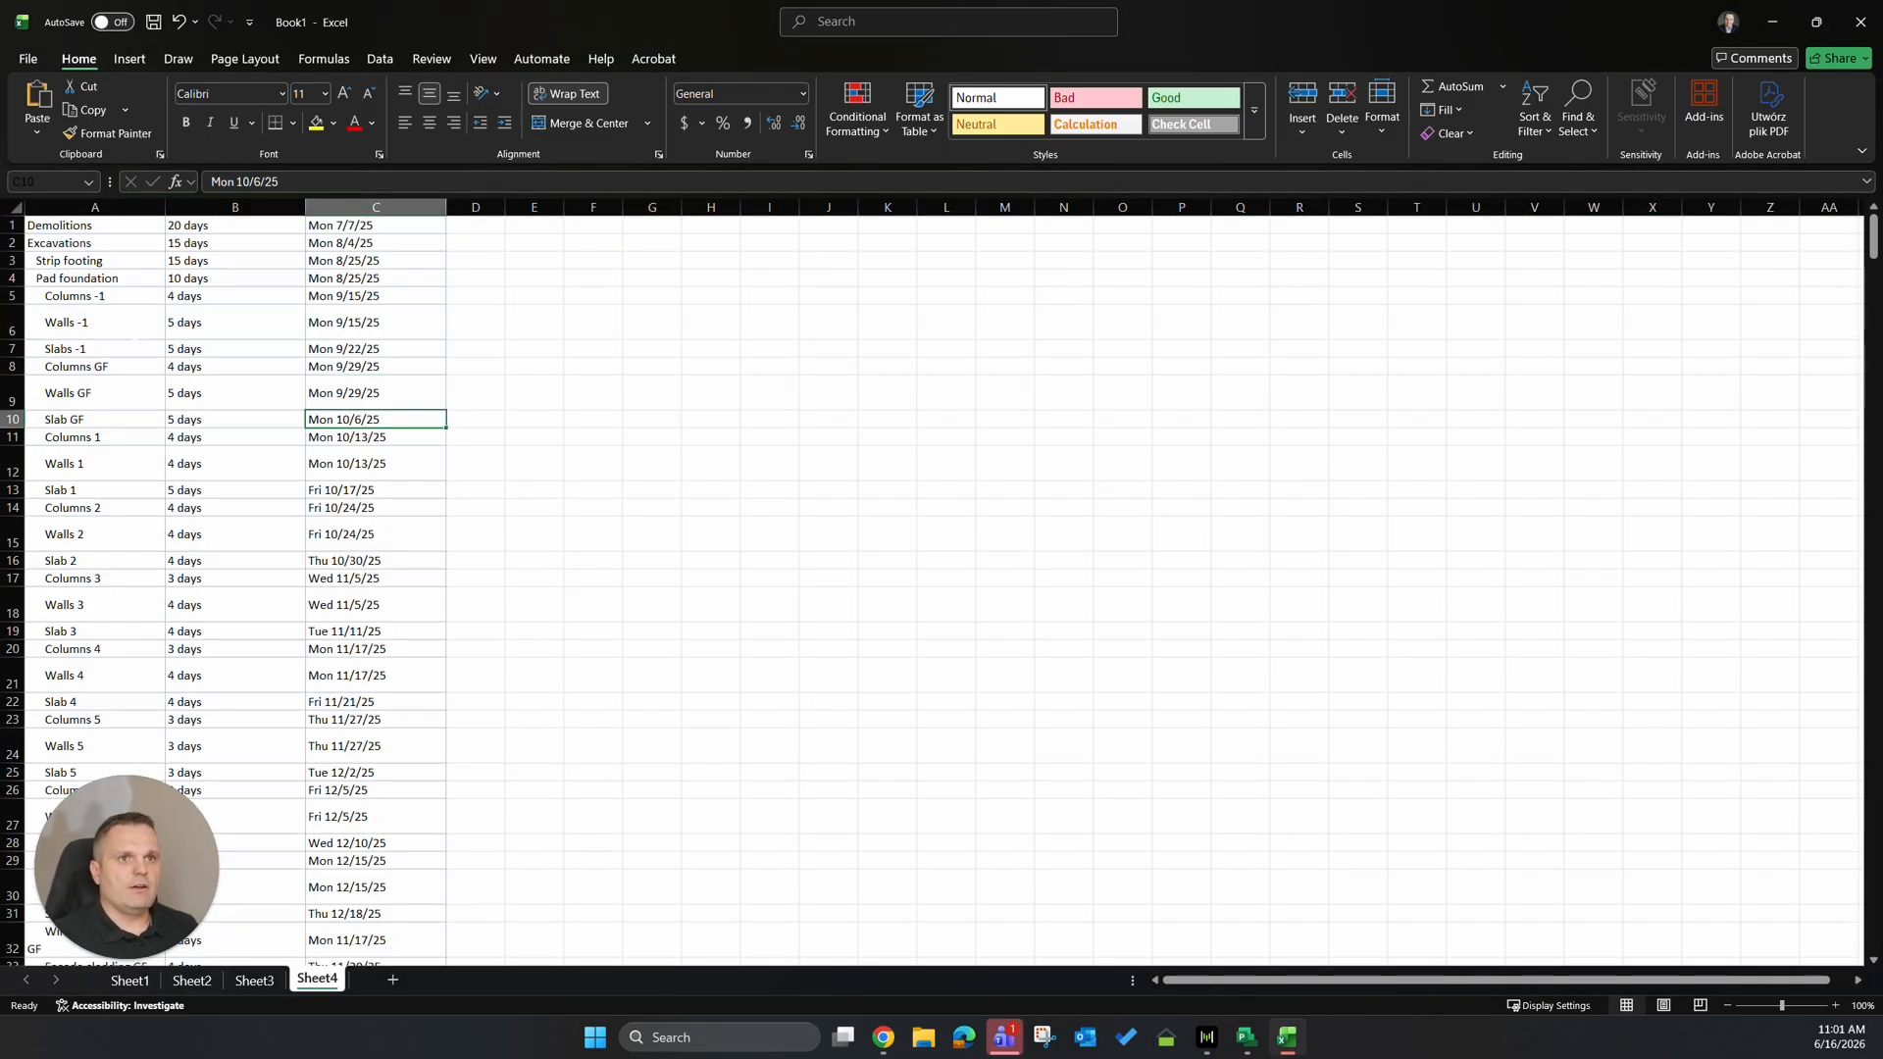
# Replace all occurrences of "days" in the column B durations with nothing, leaving plain numbers.
pyautogui.click(216, 208)
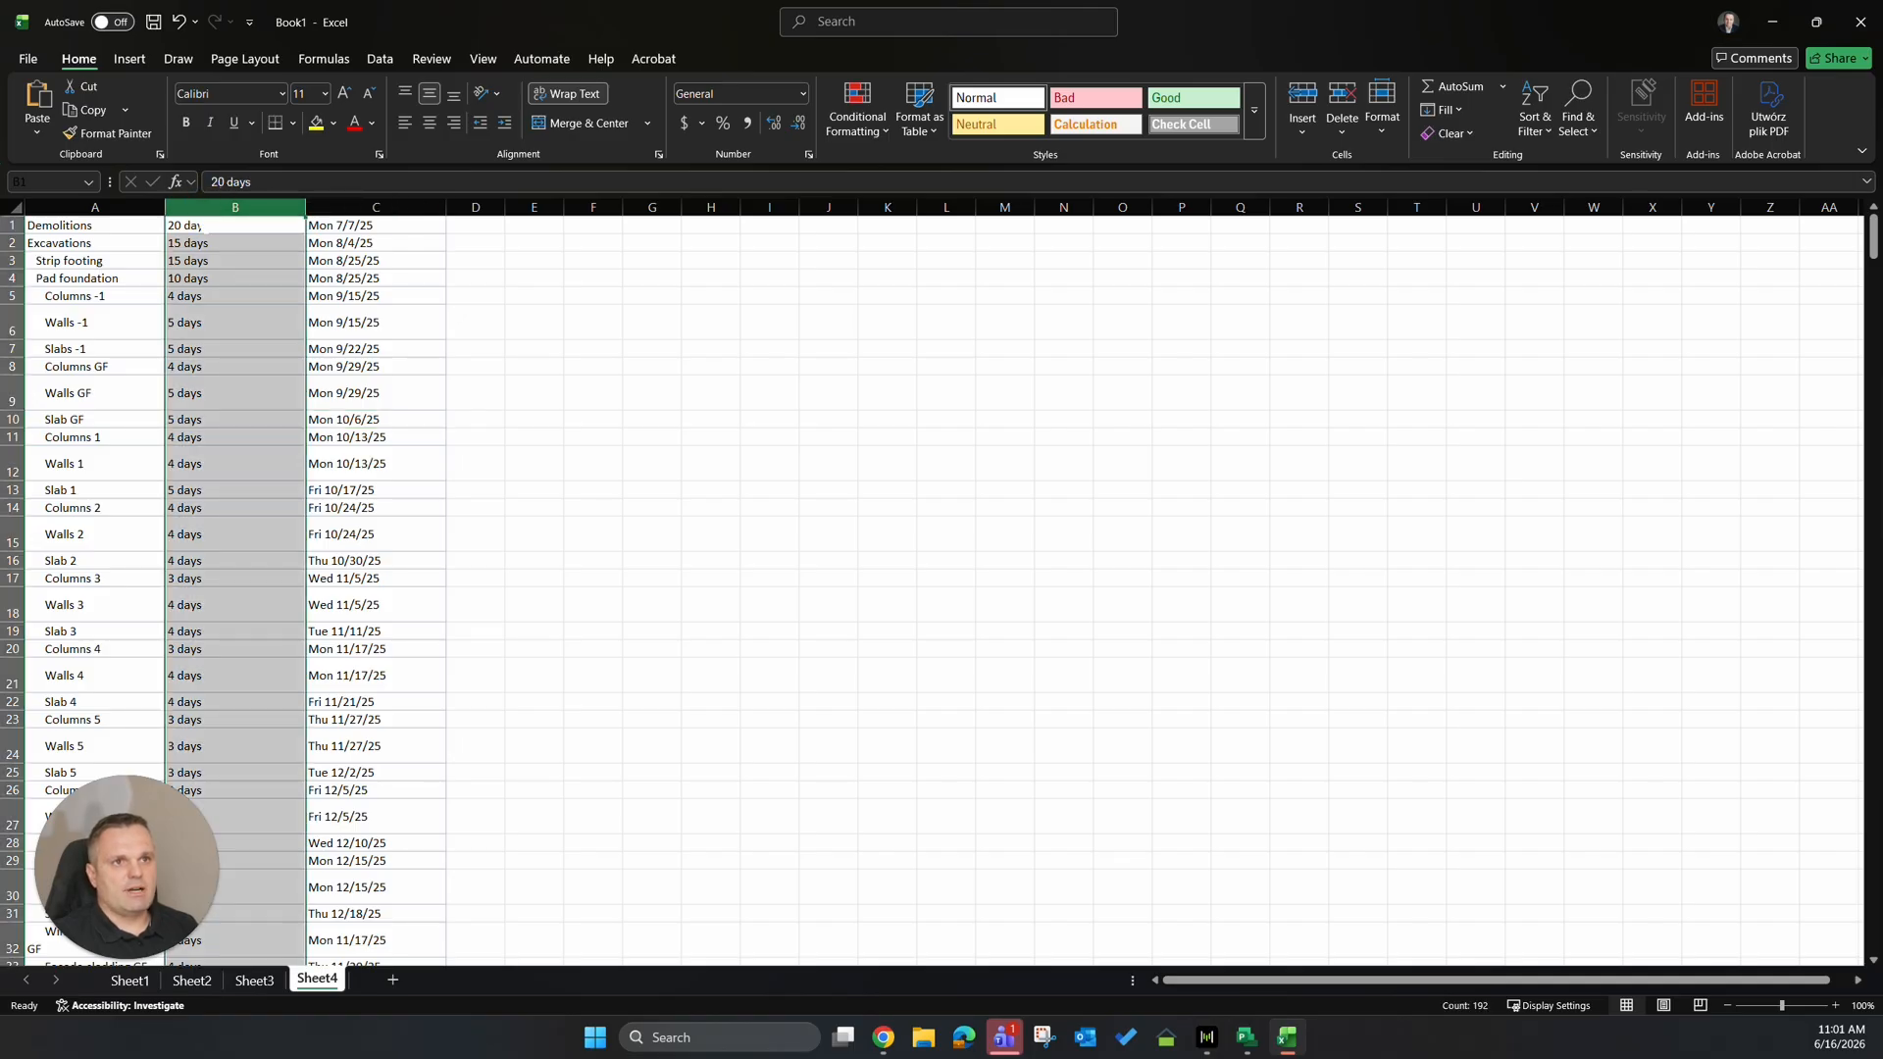
pyautogui.hotkey('ctrl', 'f')
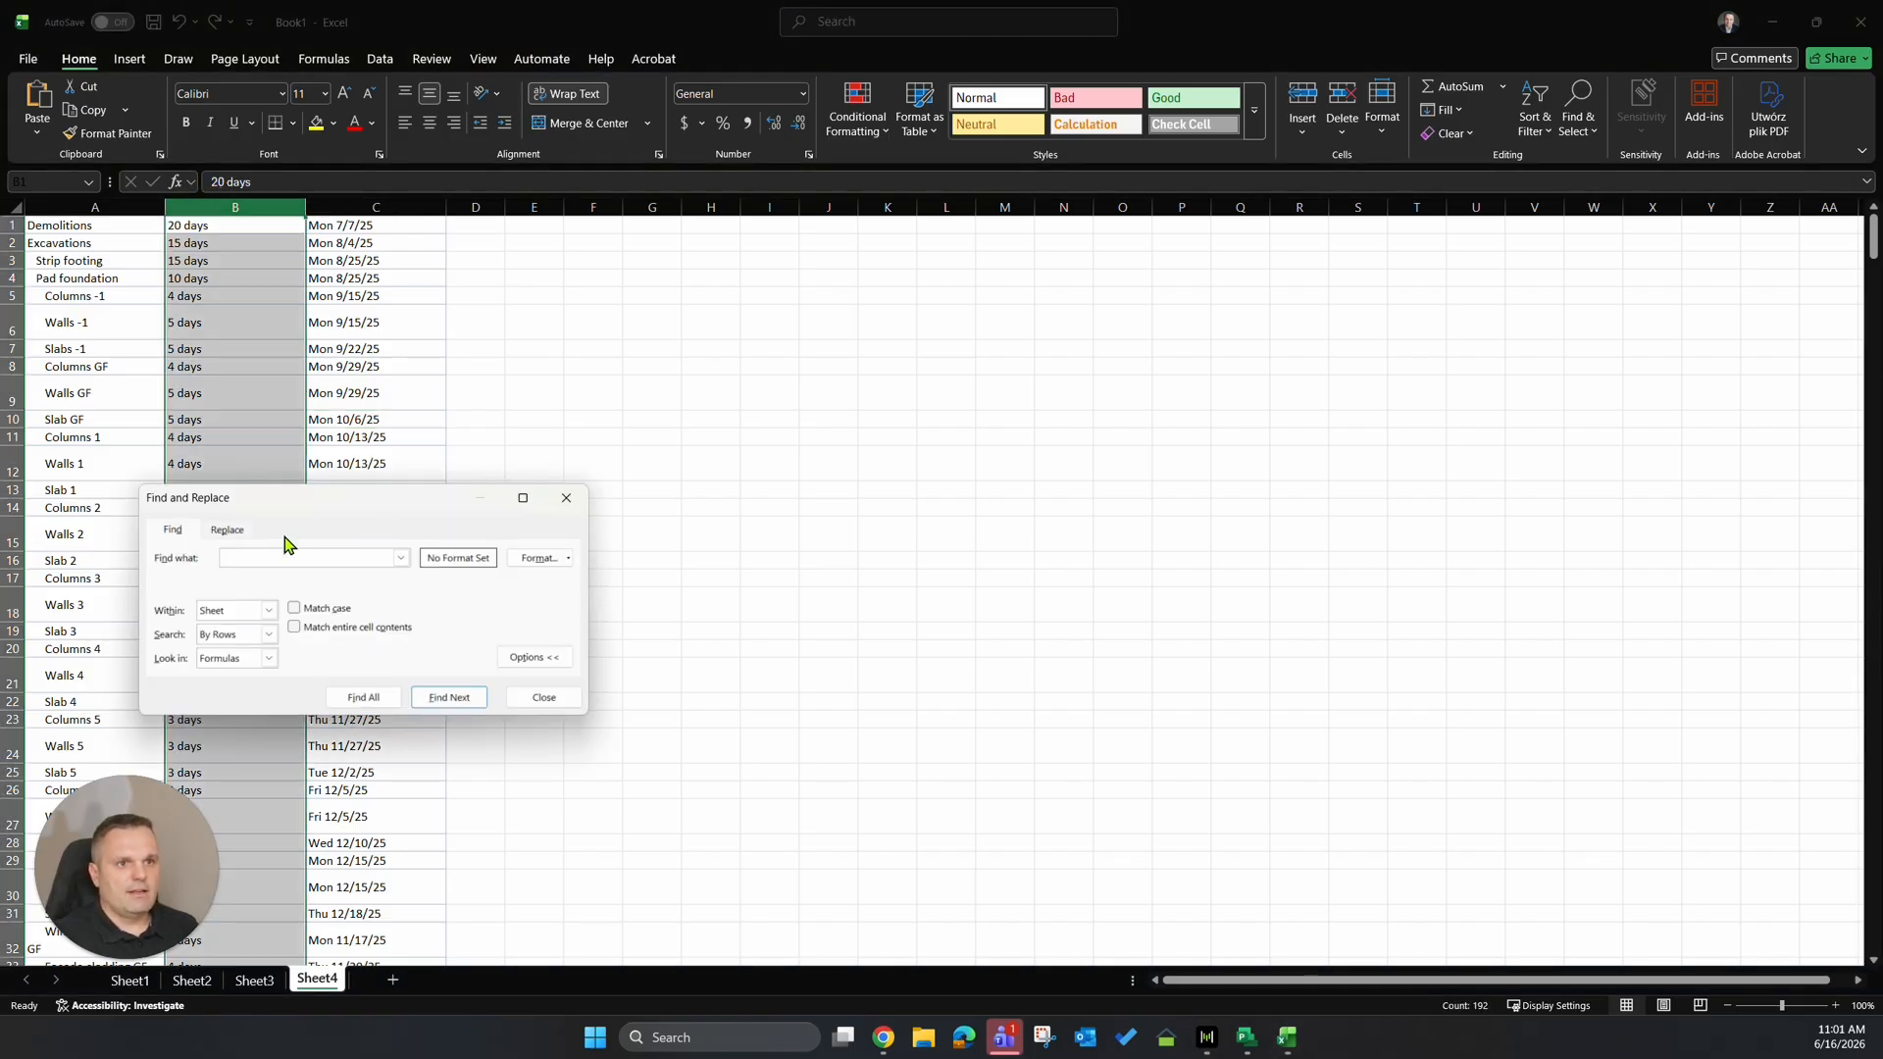
pyautogui.click(232, 530)
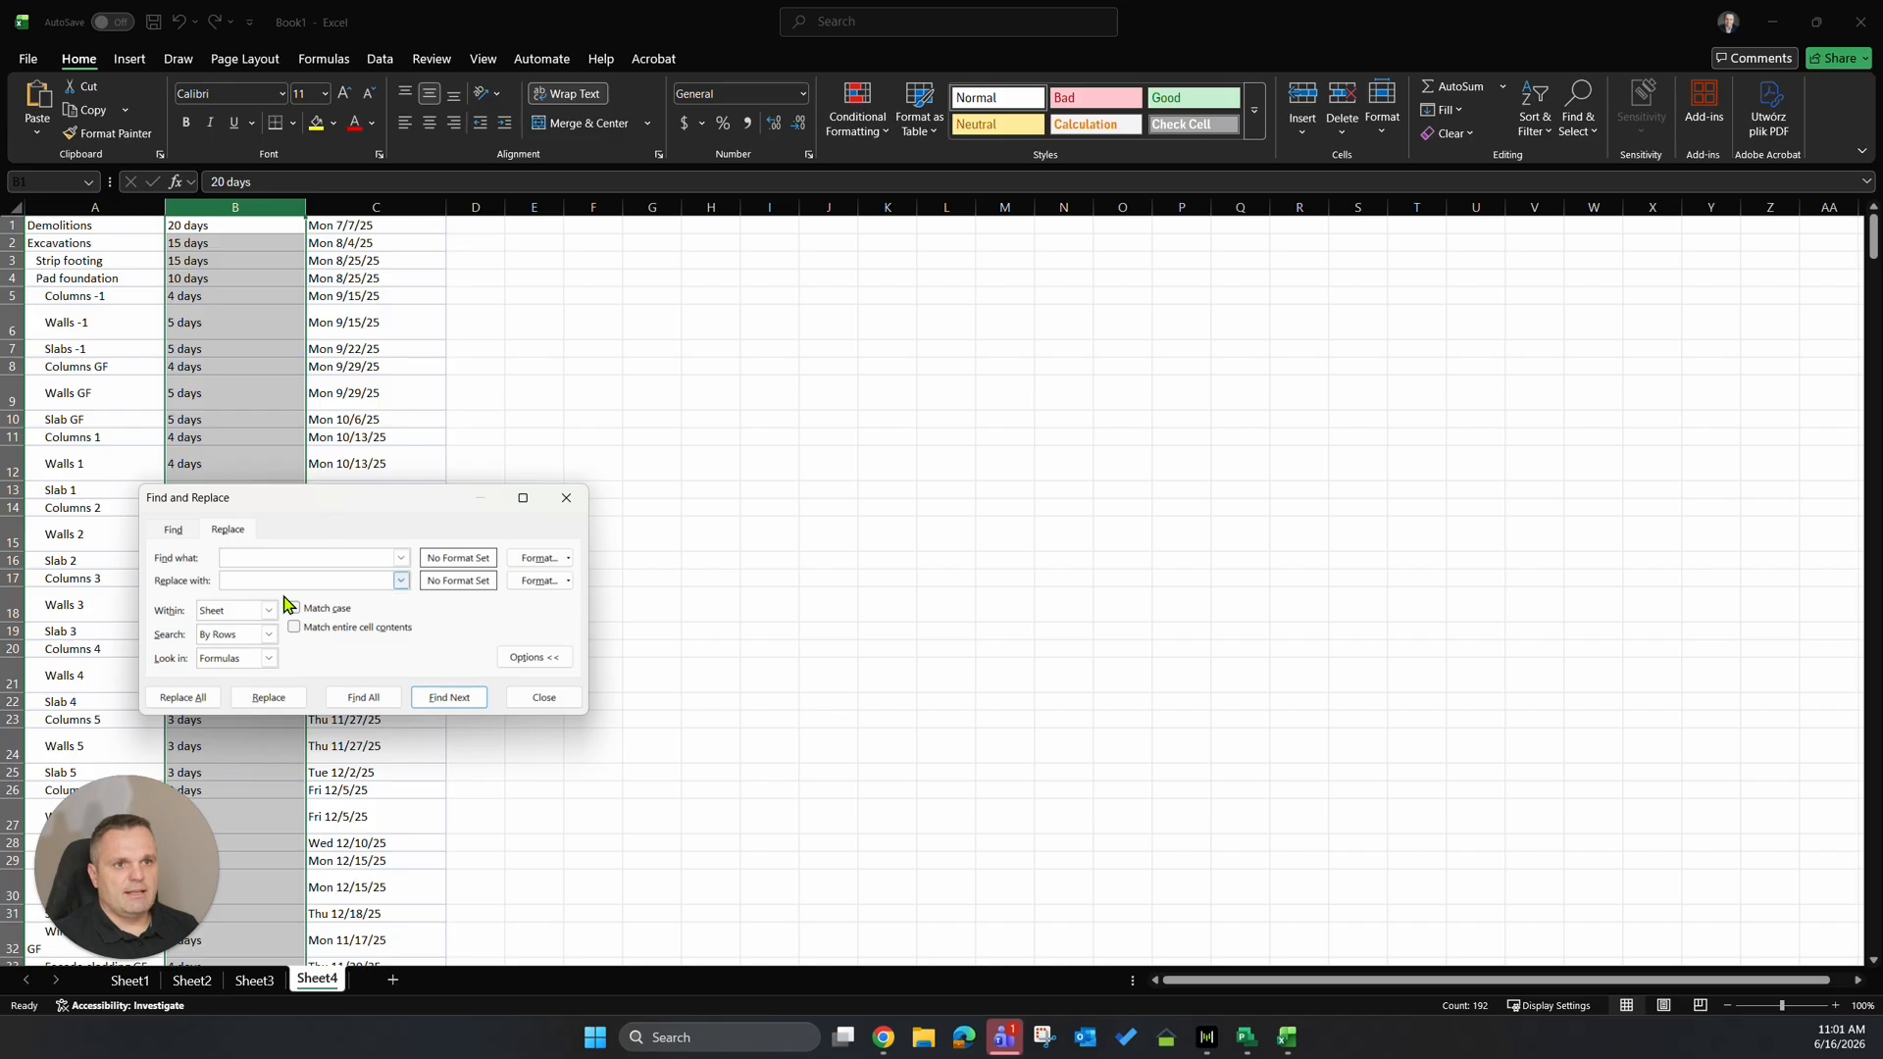
pyautogui.click(271, 560)
pyautogui.click(195, 700)
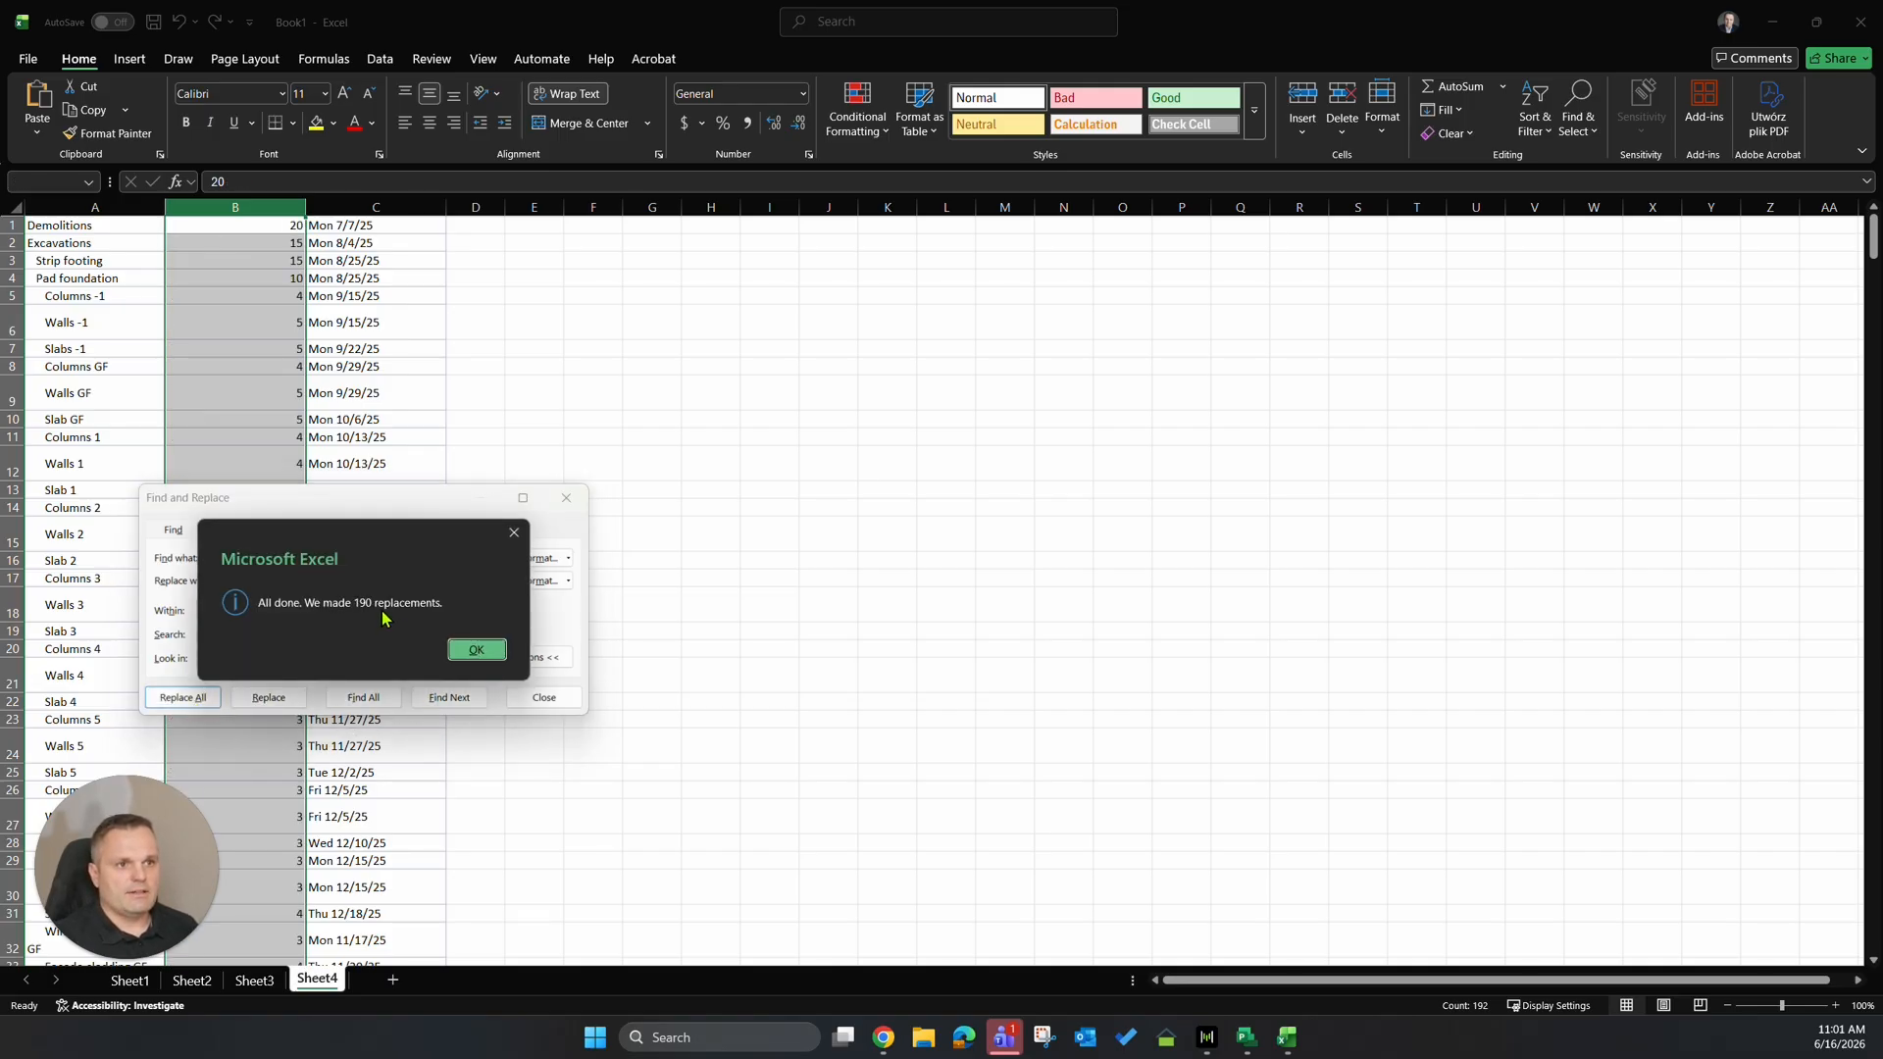
pyautogui.click(476, 650)
pyautogui.click(545, 699)
# Check column B for leftover unit text and replace every remaining "day" with nothing.
pyautogui.scroll(-11, 508, 689)
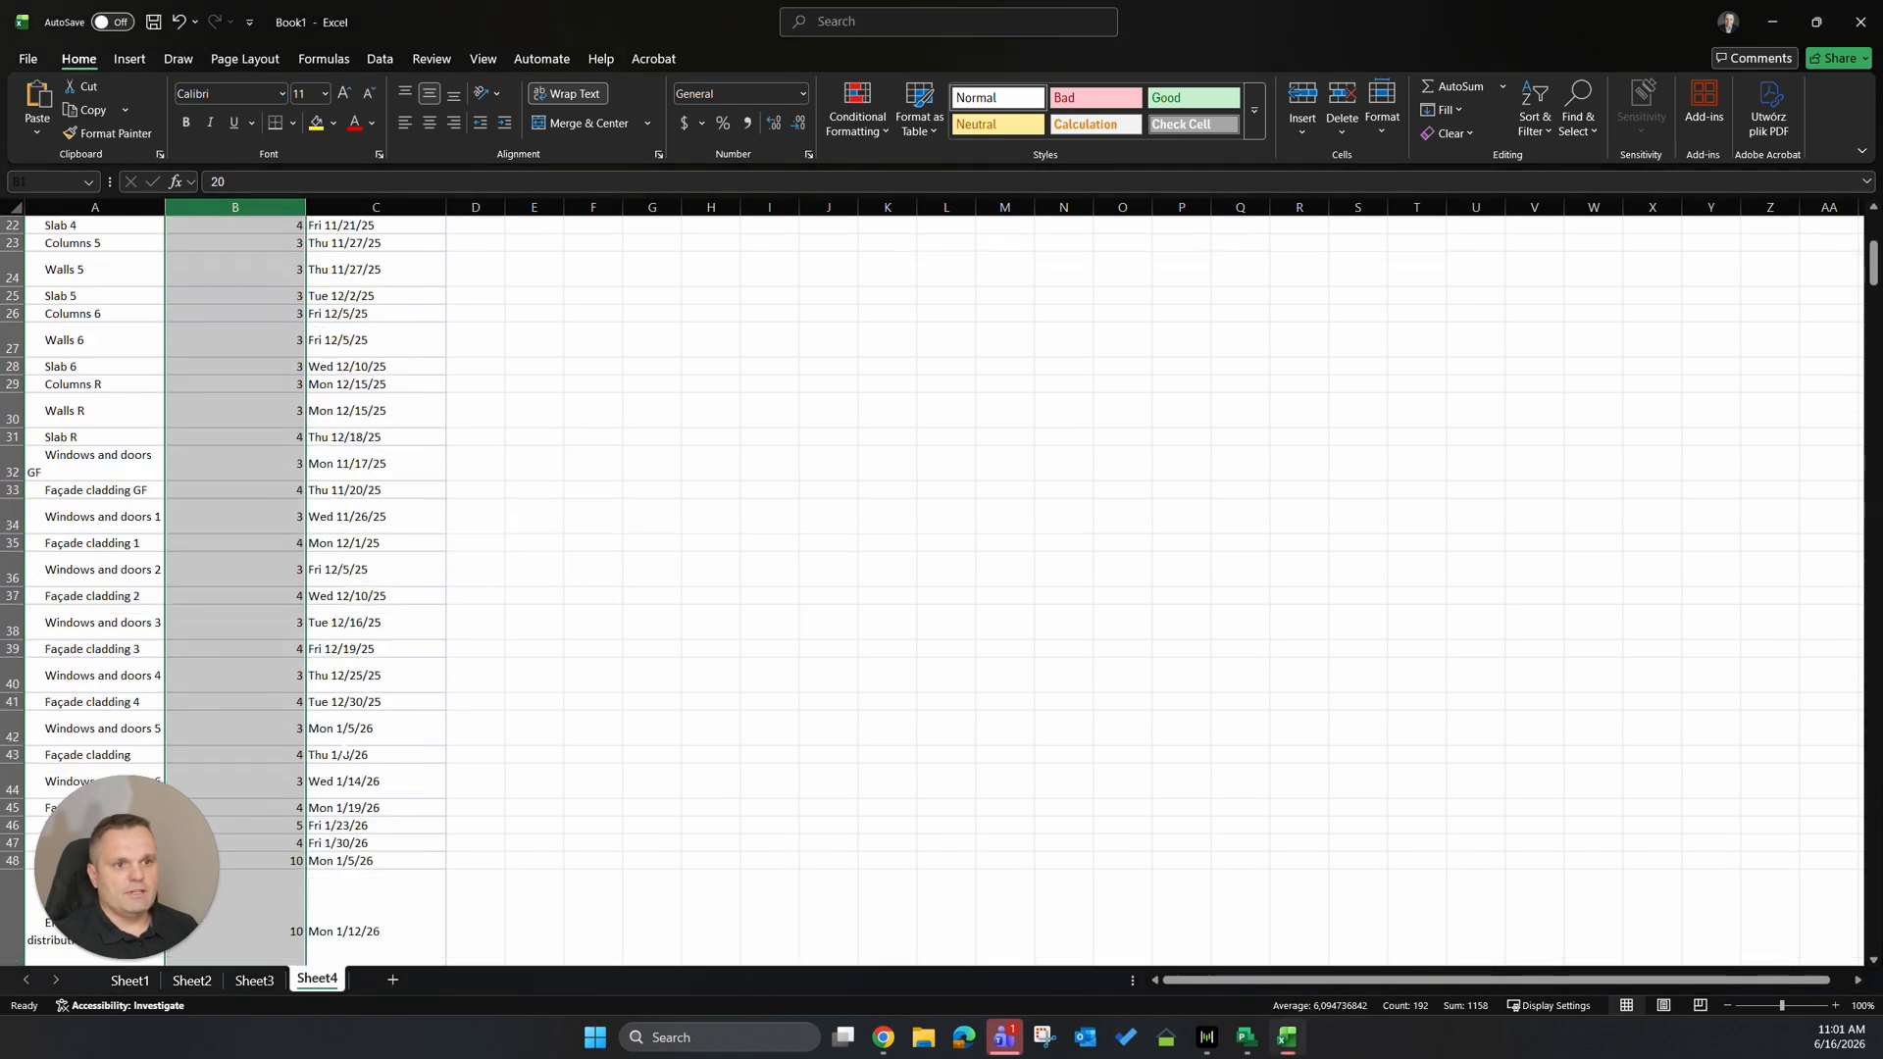
pyautogui.scroll(-9, 932, 588)
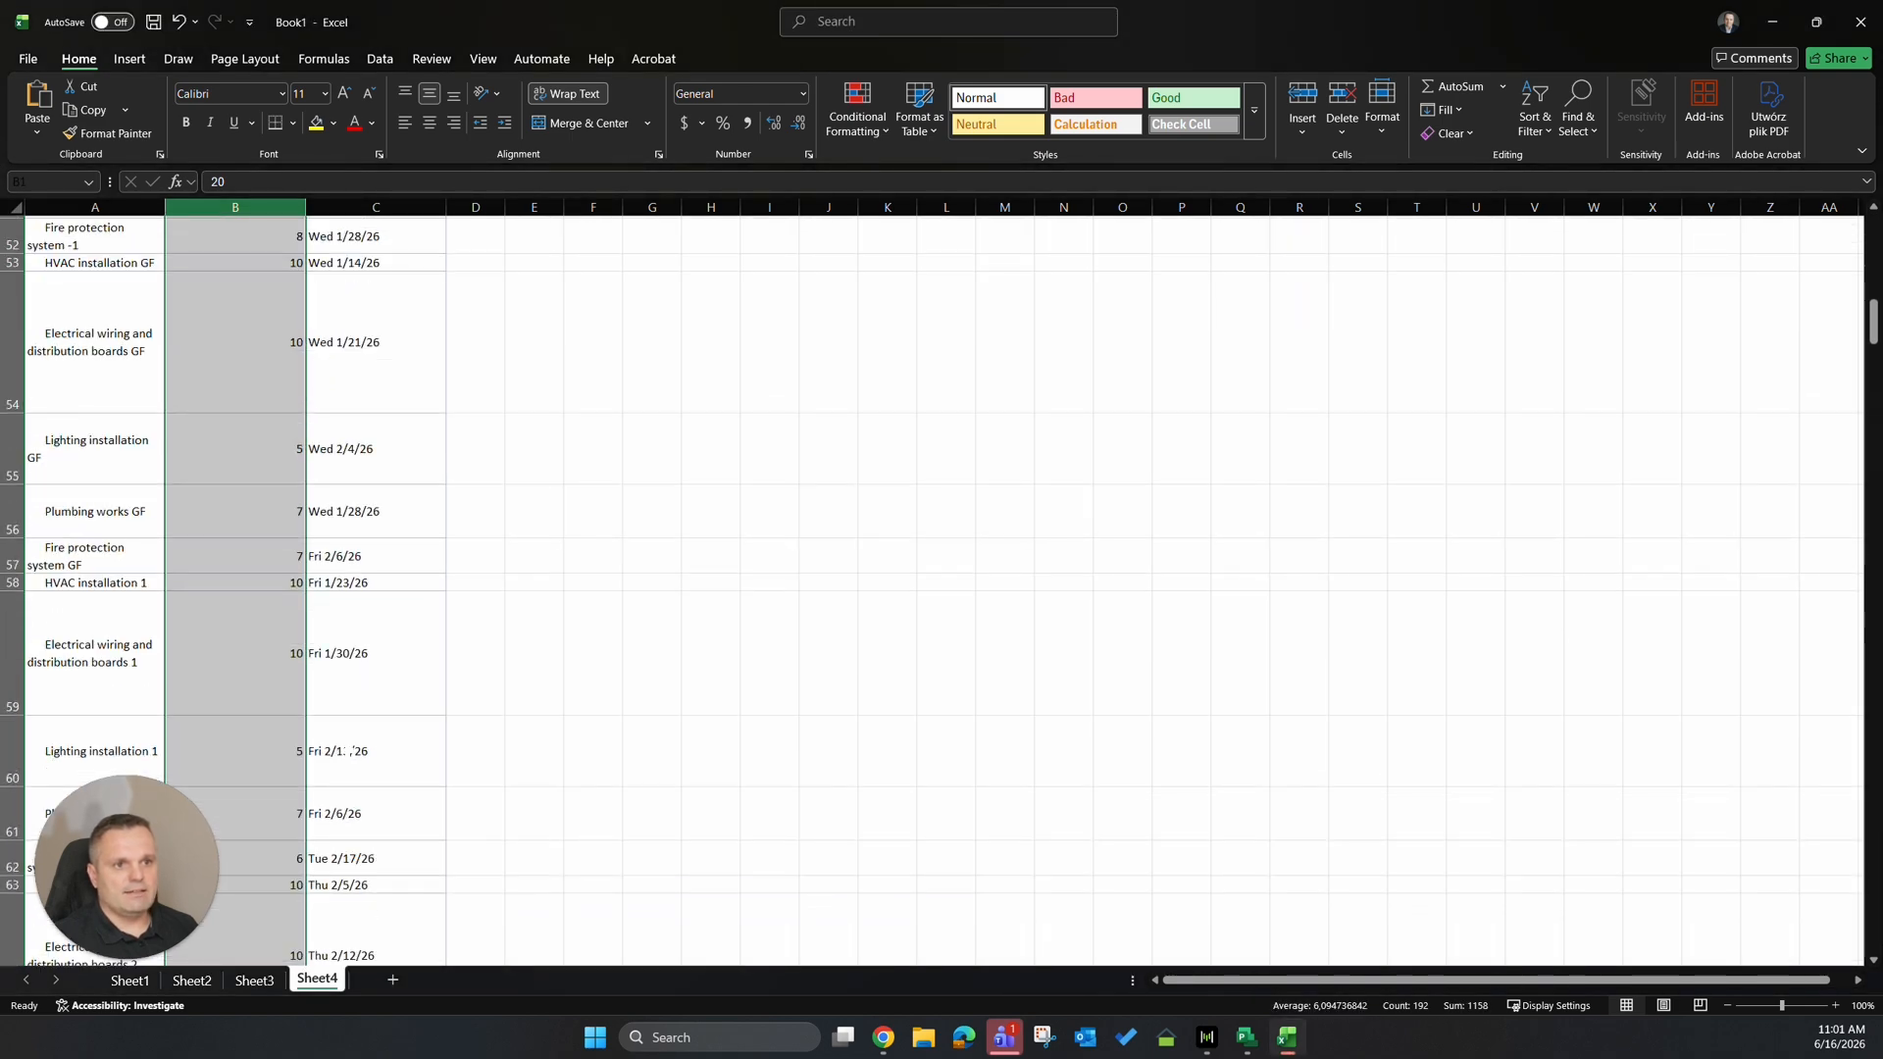
pyautogui.scroll(-15, 931, 588)
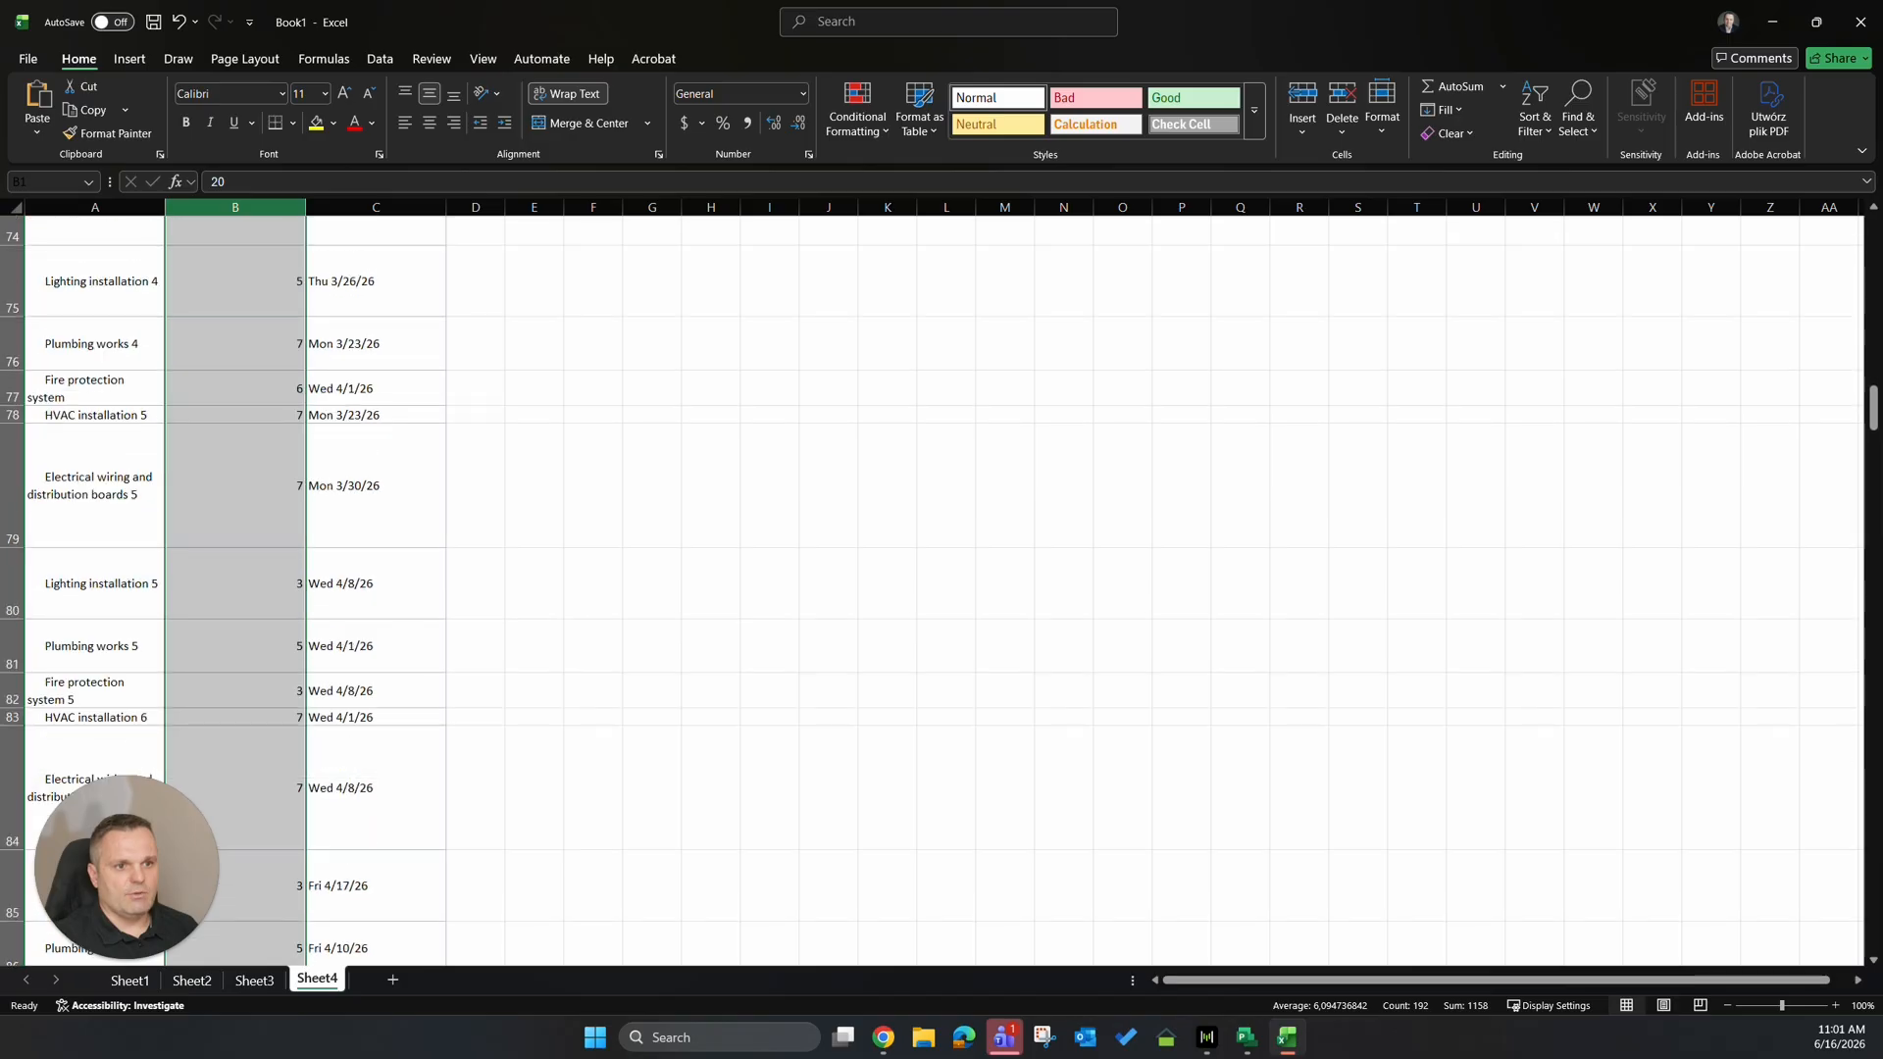
pyautogui.scroll(-14, 361, 761)
pyautogui.scroll(12, 361, 761)
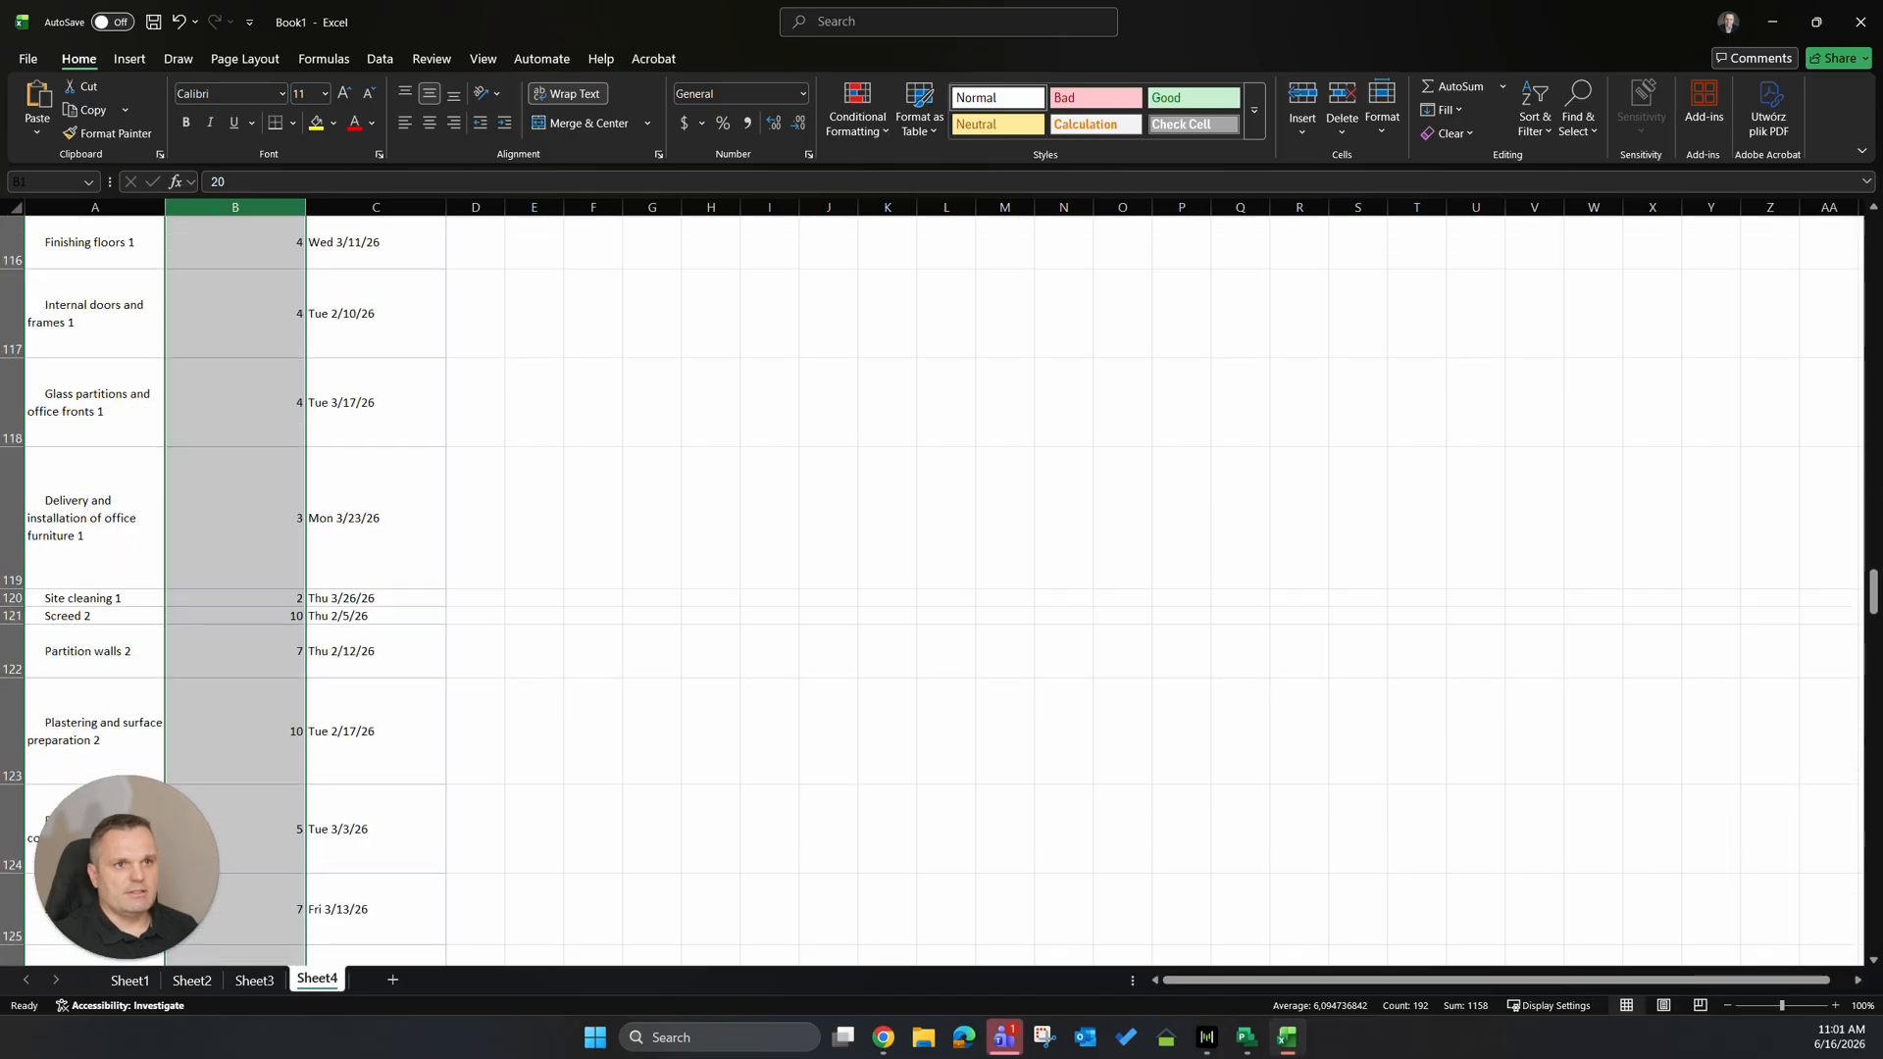
pyautogui.scroll(1, 360, 588)
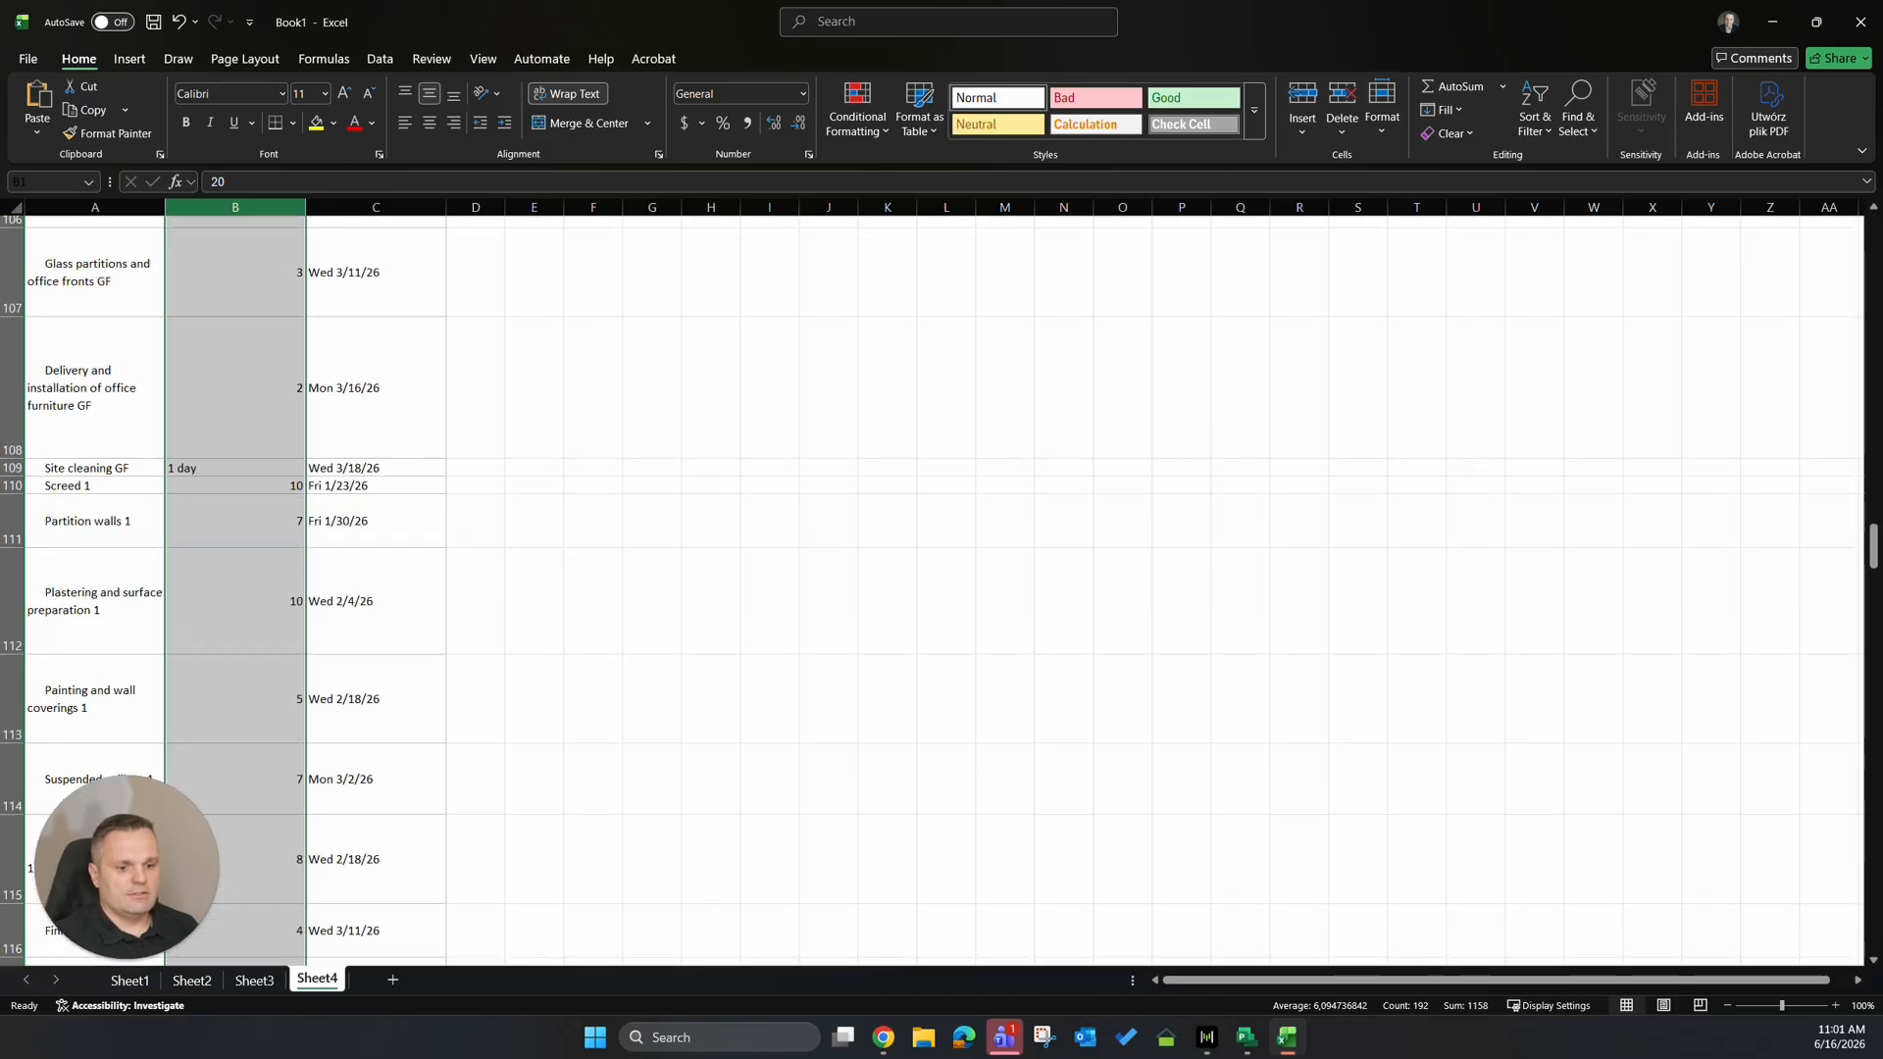
pyautogui.hotkey('ctrl', 'f')
pyautogui.click(363, 698)
pyautogui.press('BackSpace')
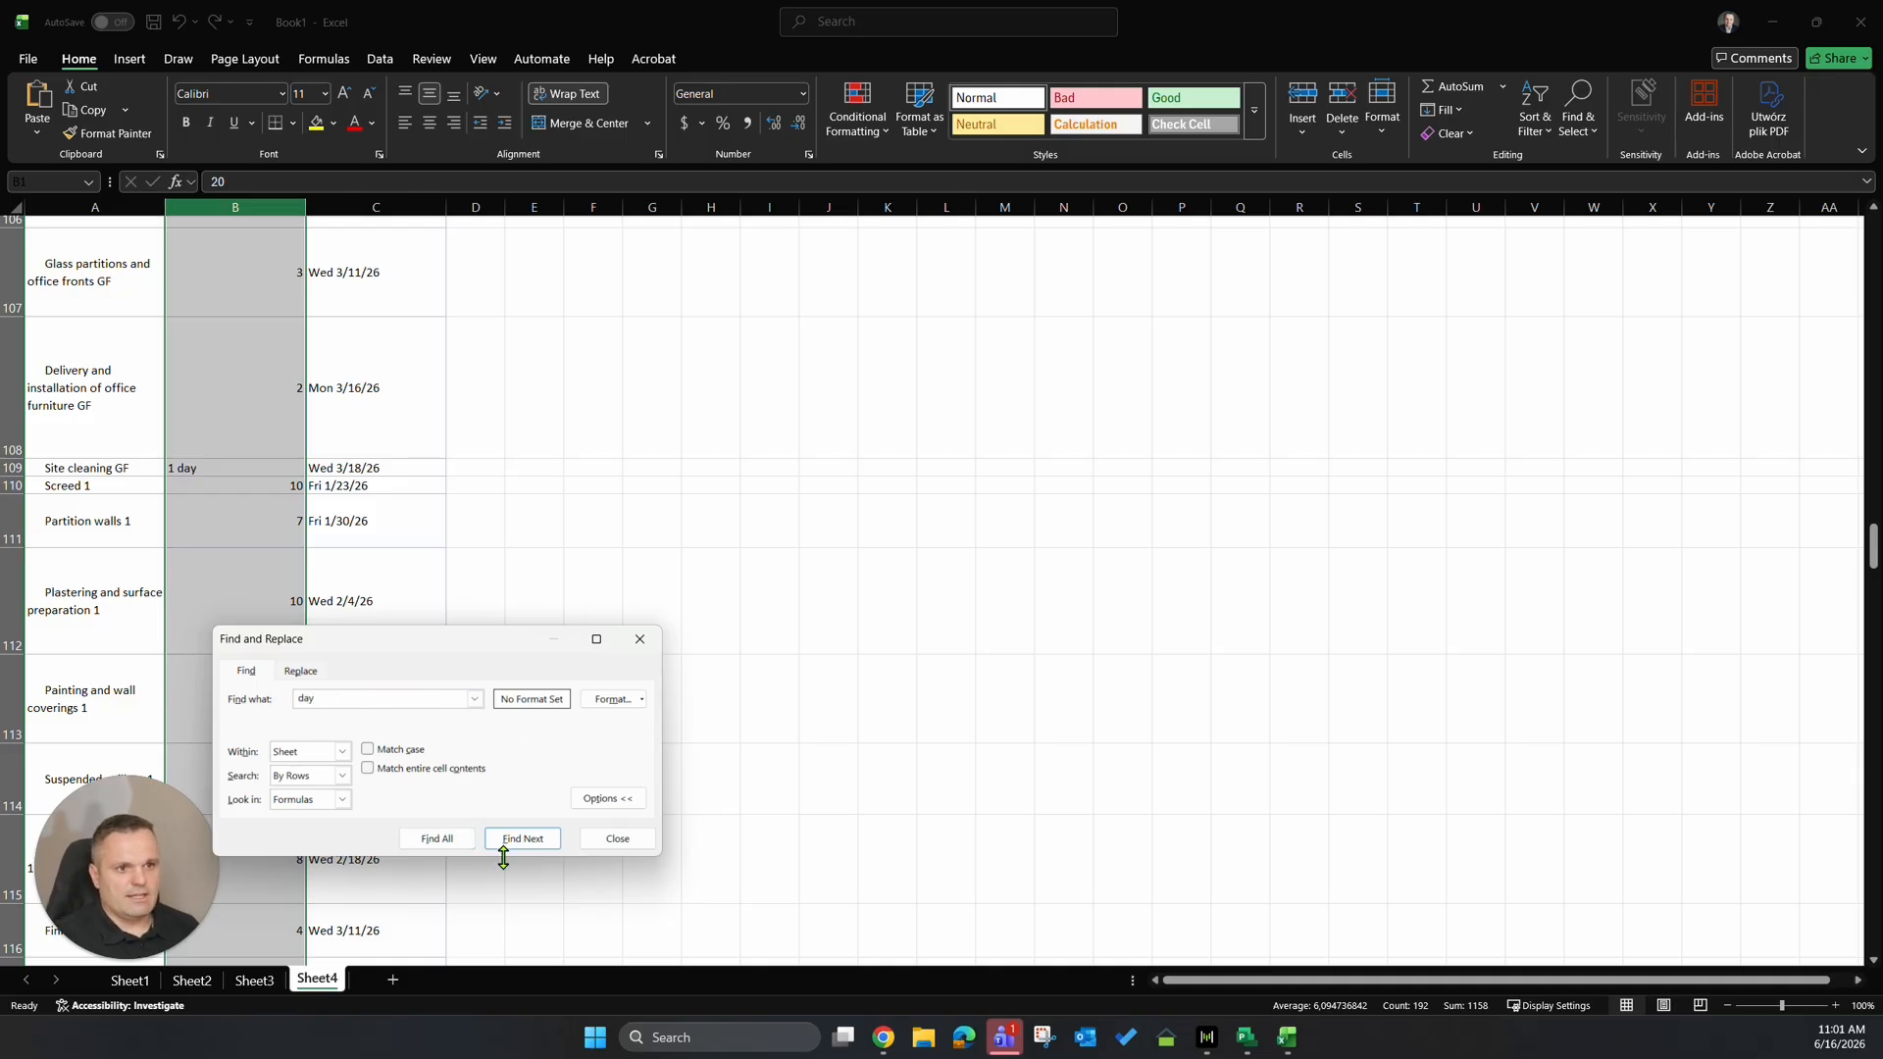
pyautogui.click(300, 671)
pyautogui.click(256, 838)
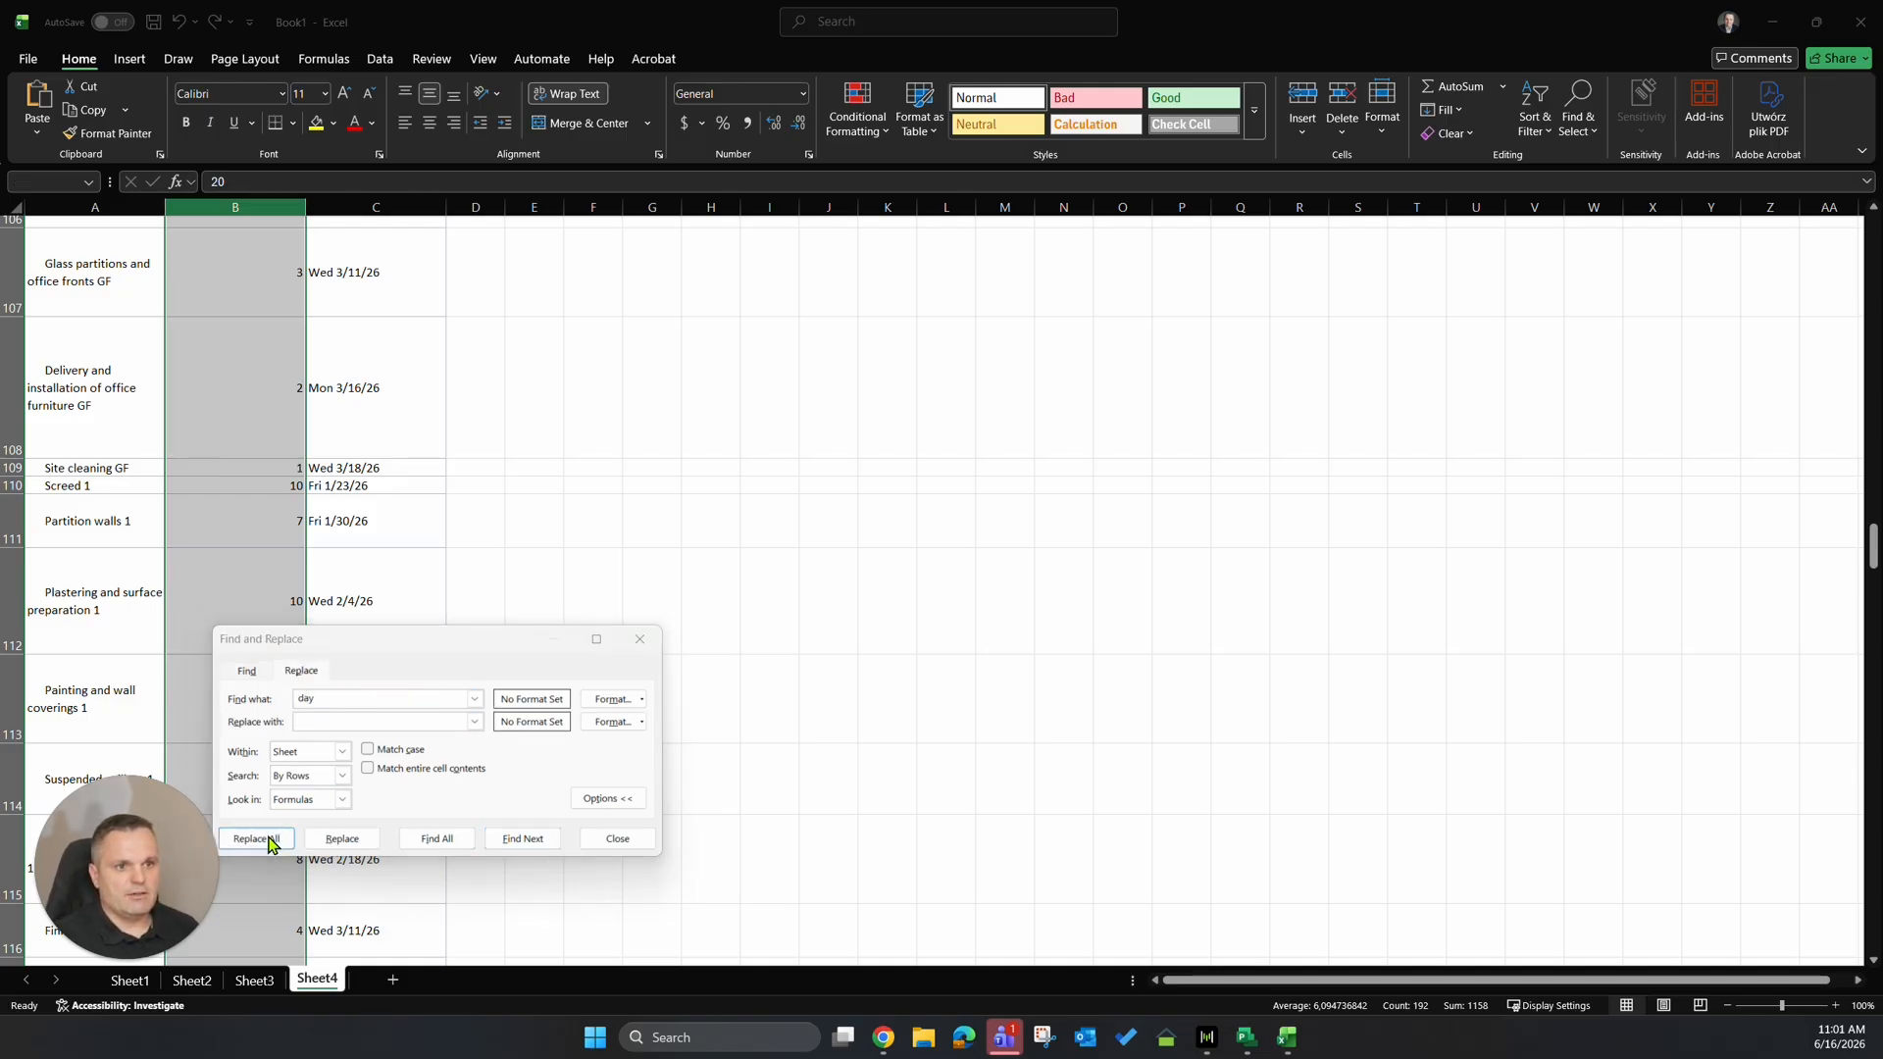
pyautogui.click(550, 791)
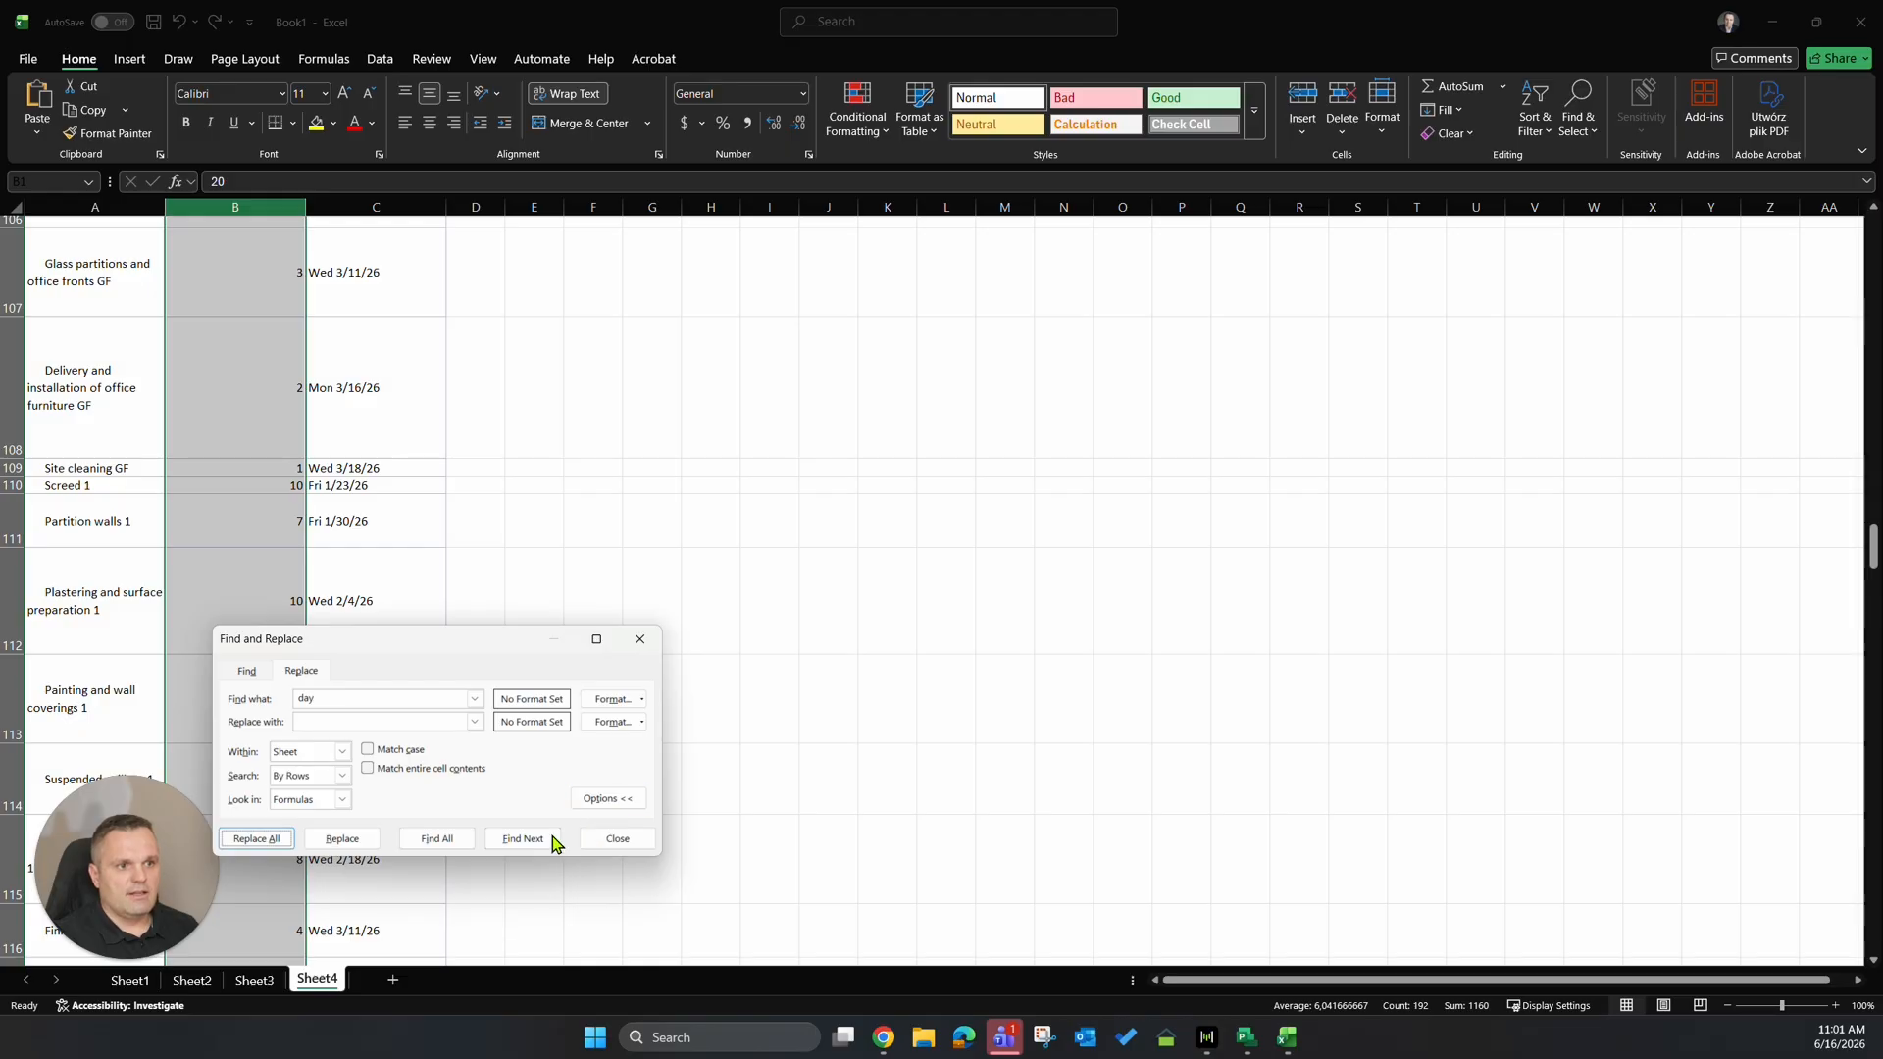
pyautogui.click(618, 839)
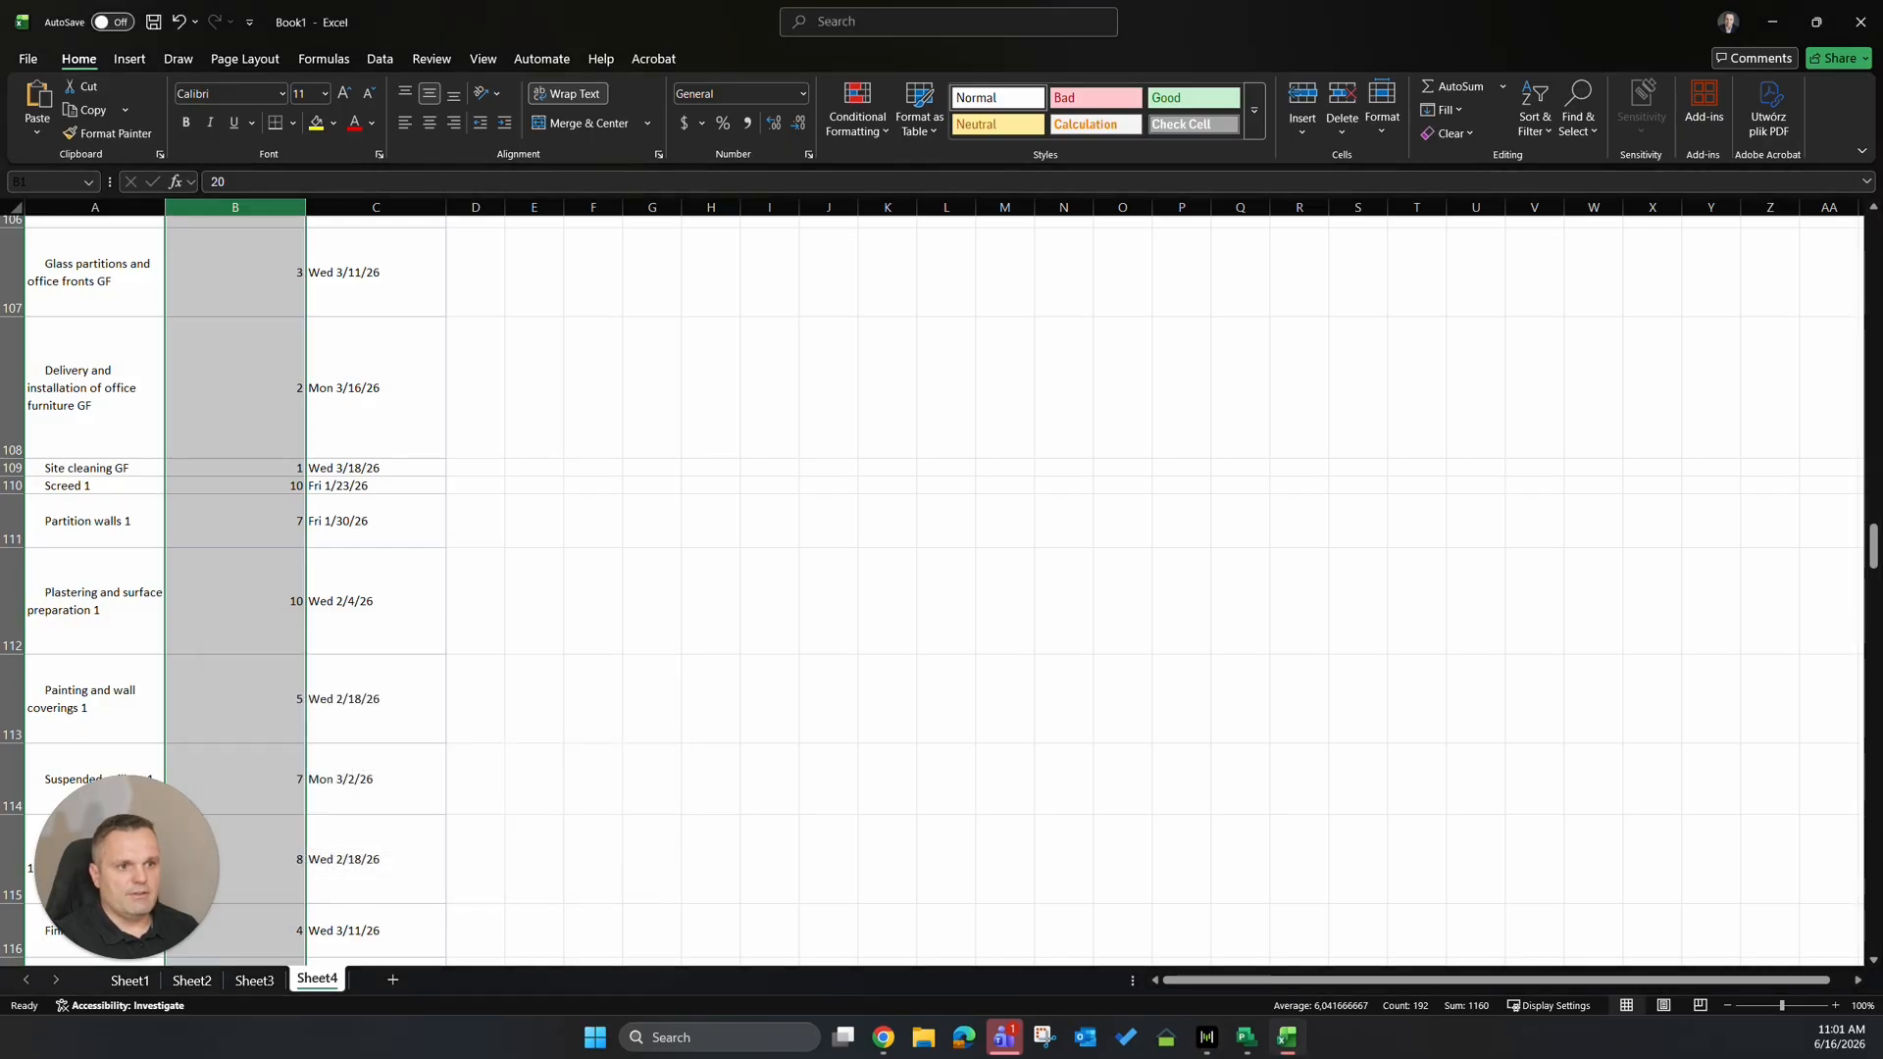
# Remove the "Mon" weekday prefix from all dates in column C by replacing it with nothing.
pyautogui.hotkey('ctrl', 'Home')
pyautogui.click(345, 205)
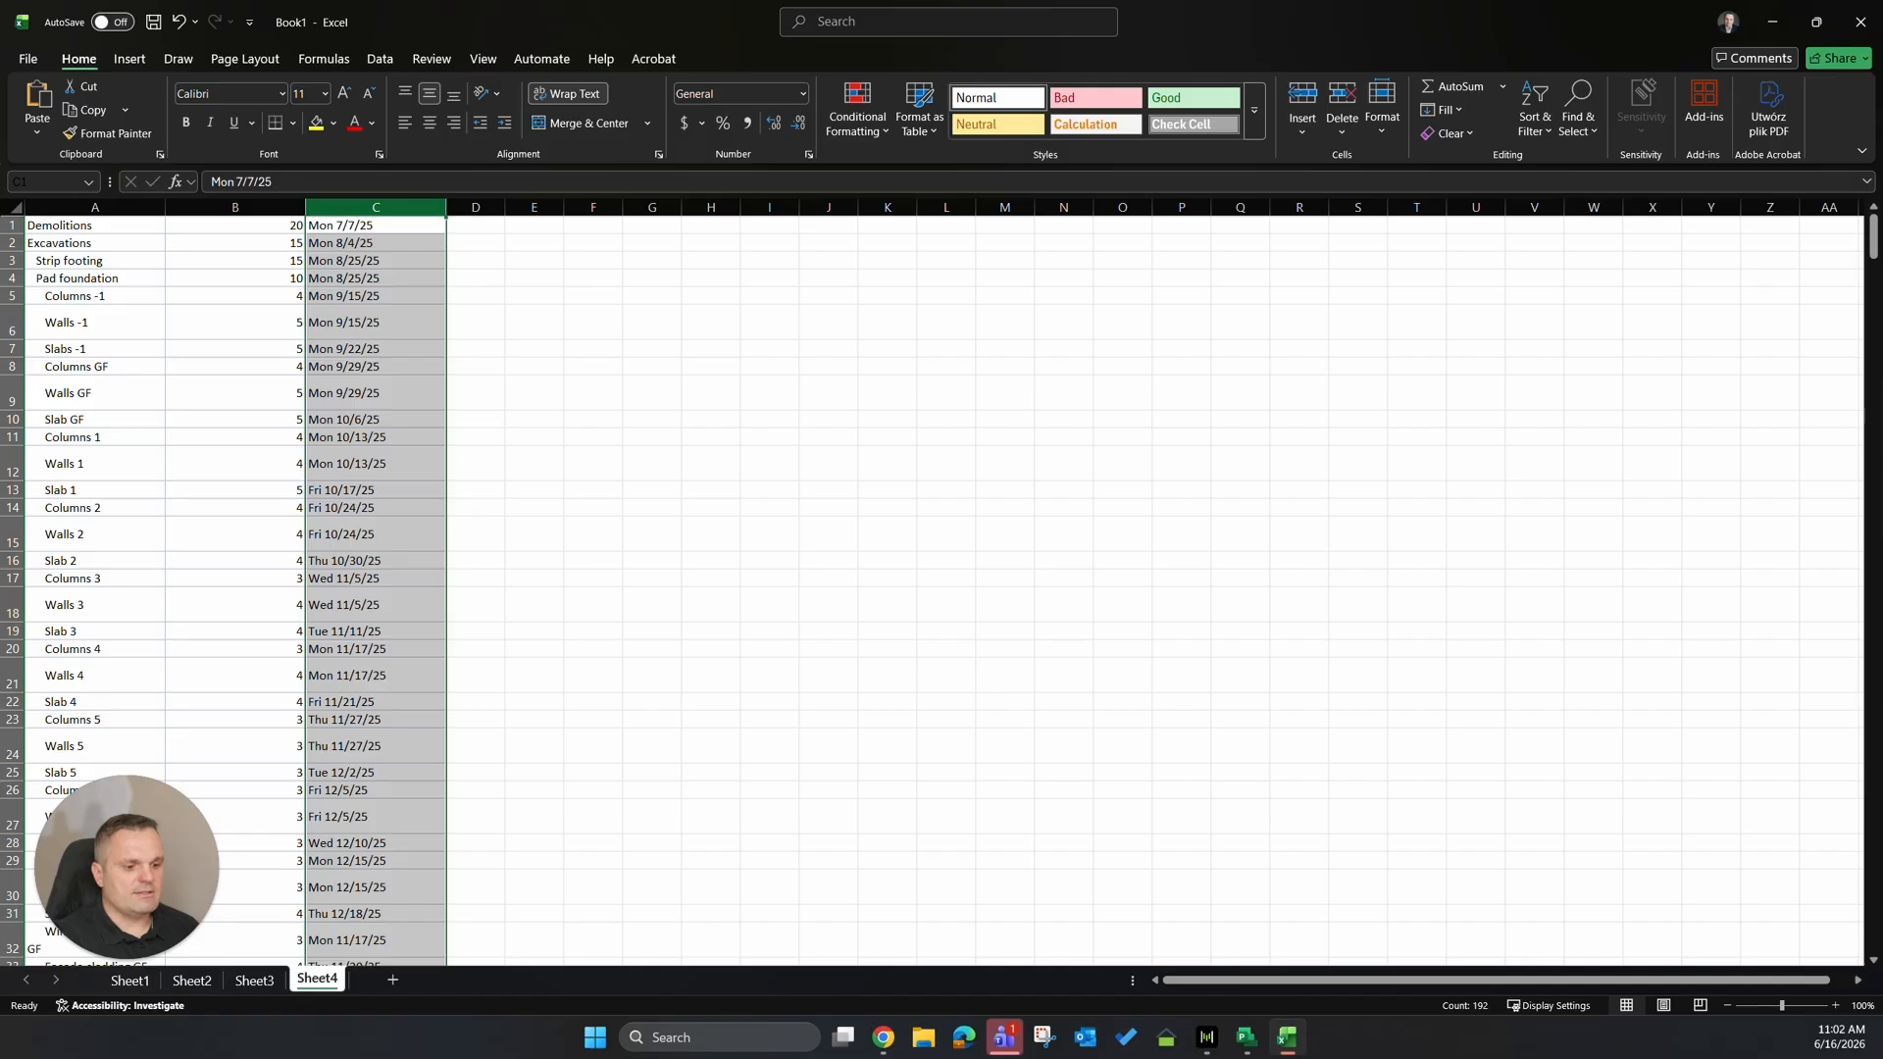
pyautogui.hotkey('ctrl', 'f')
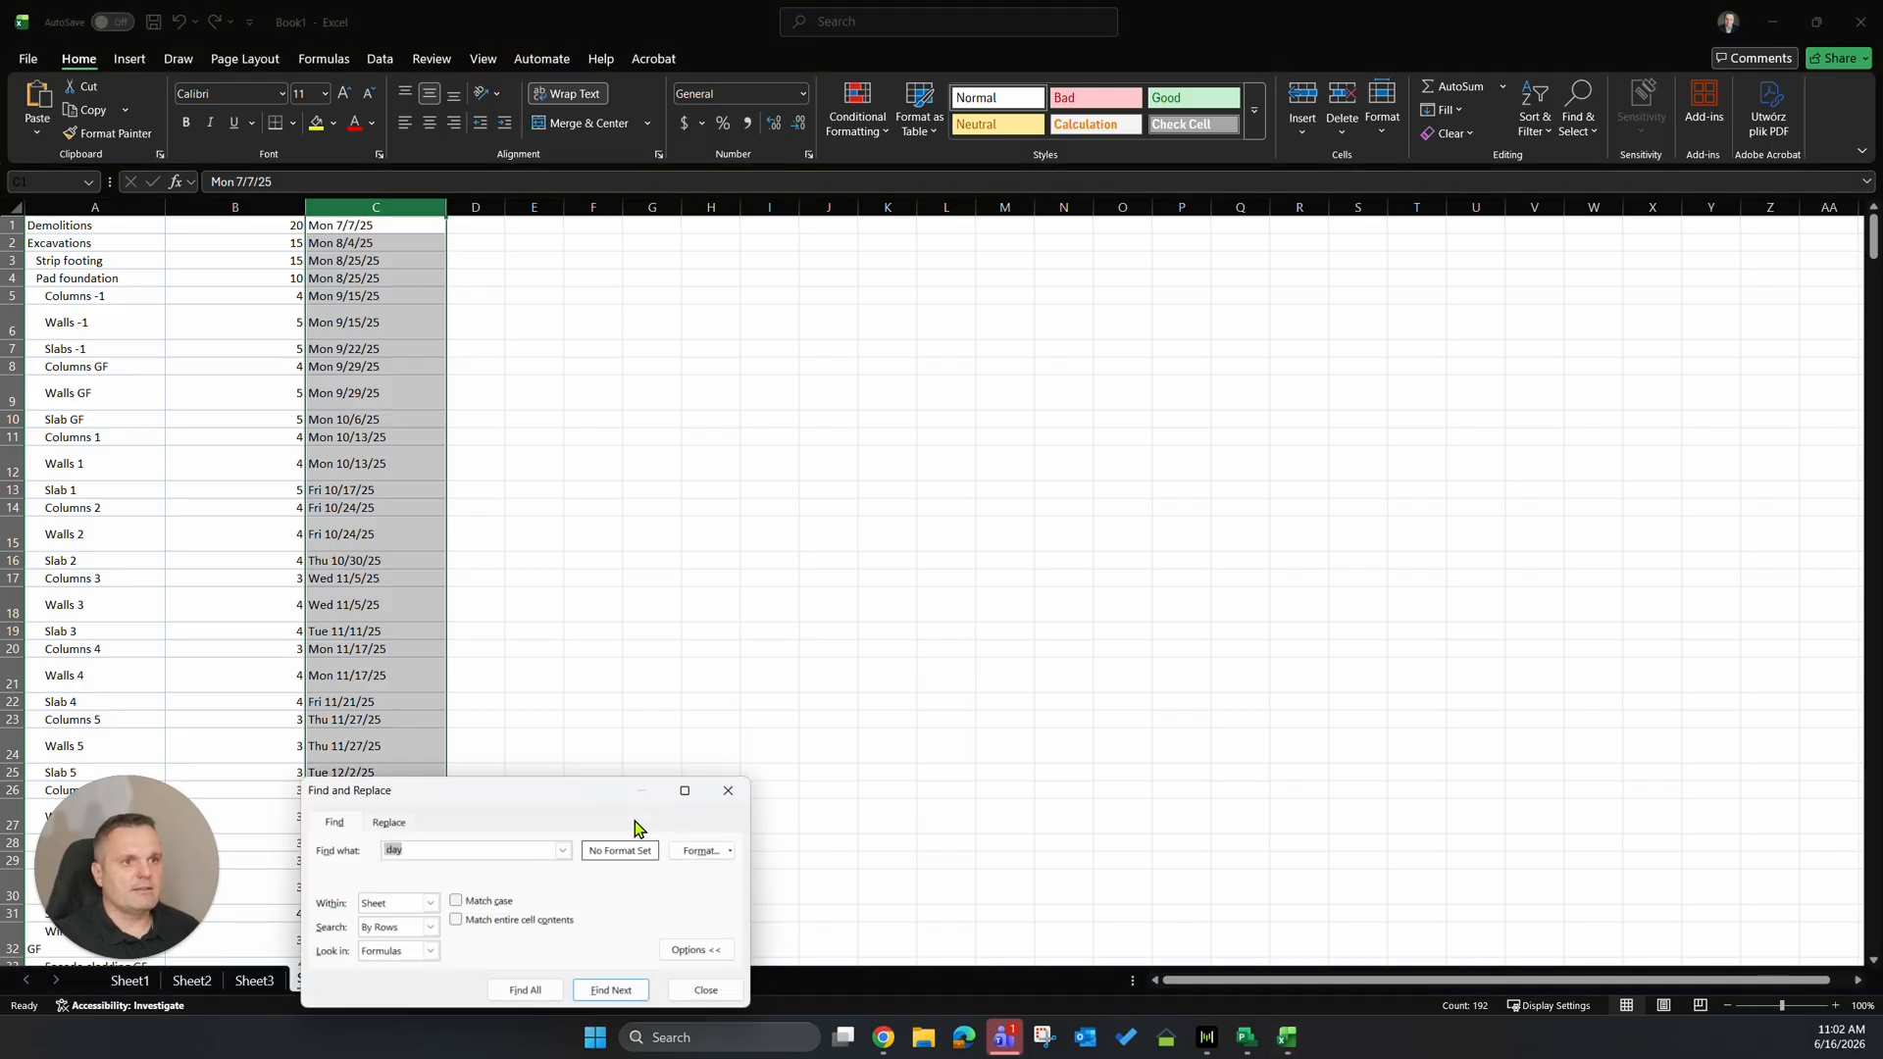
pyautogui.click(392, 822)
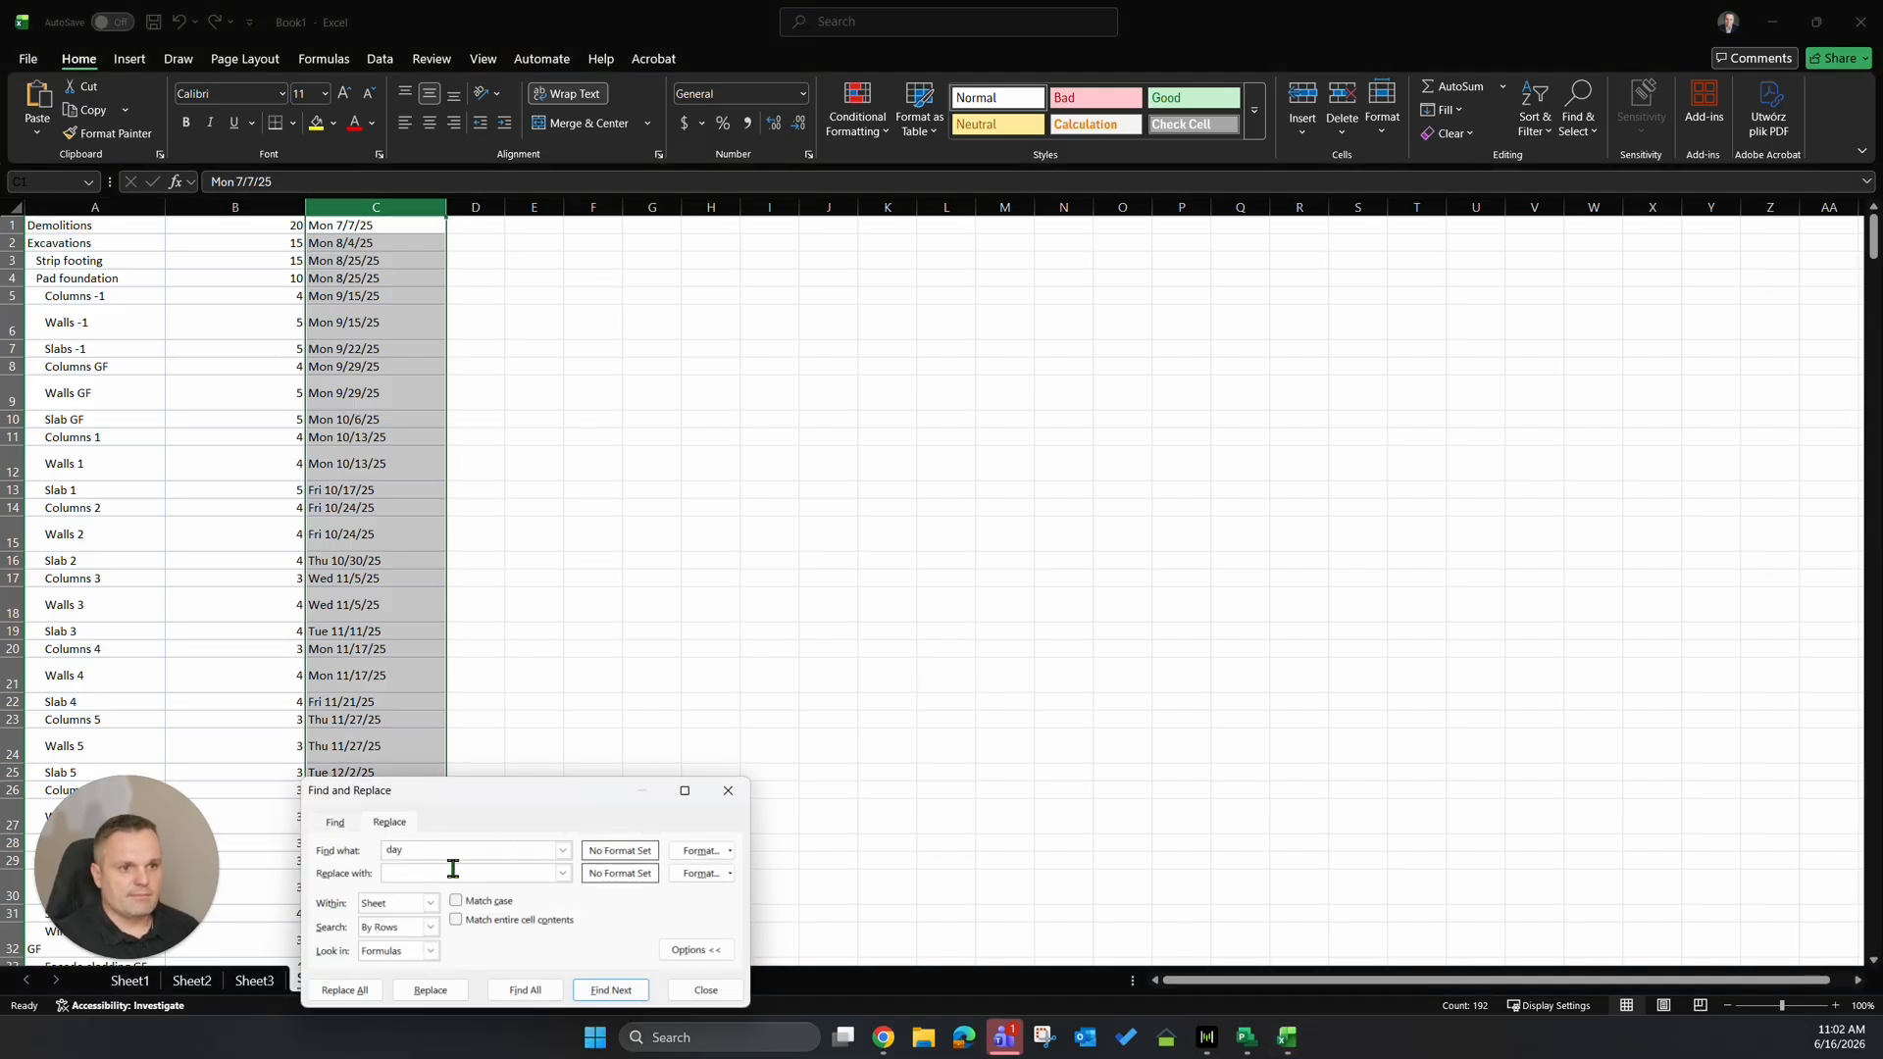
pyautogui.moveTo(423, 853); pyautogui.dragTo(372, 851)
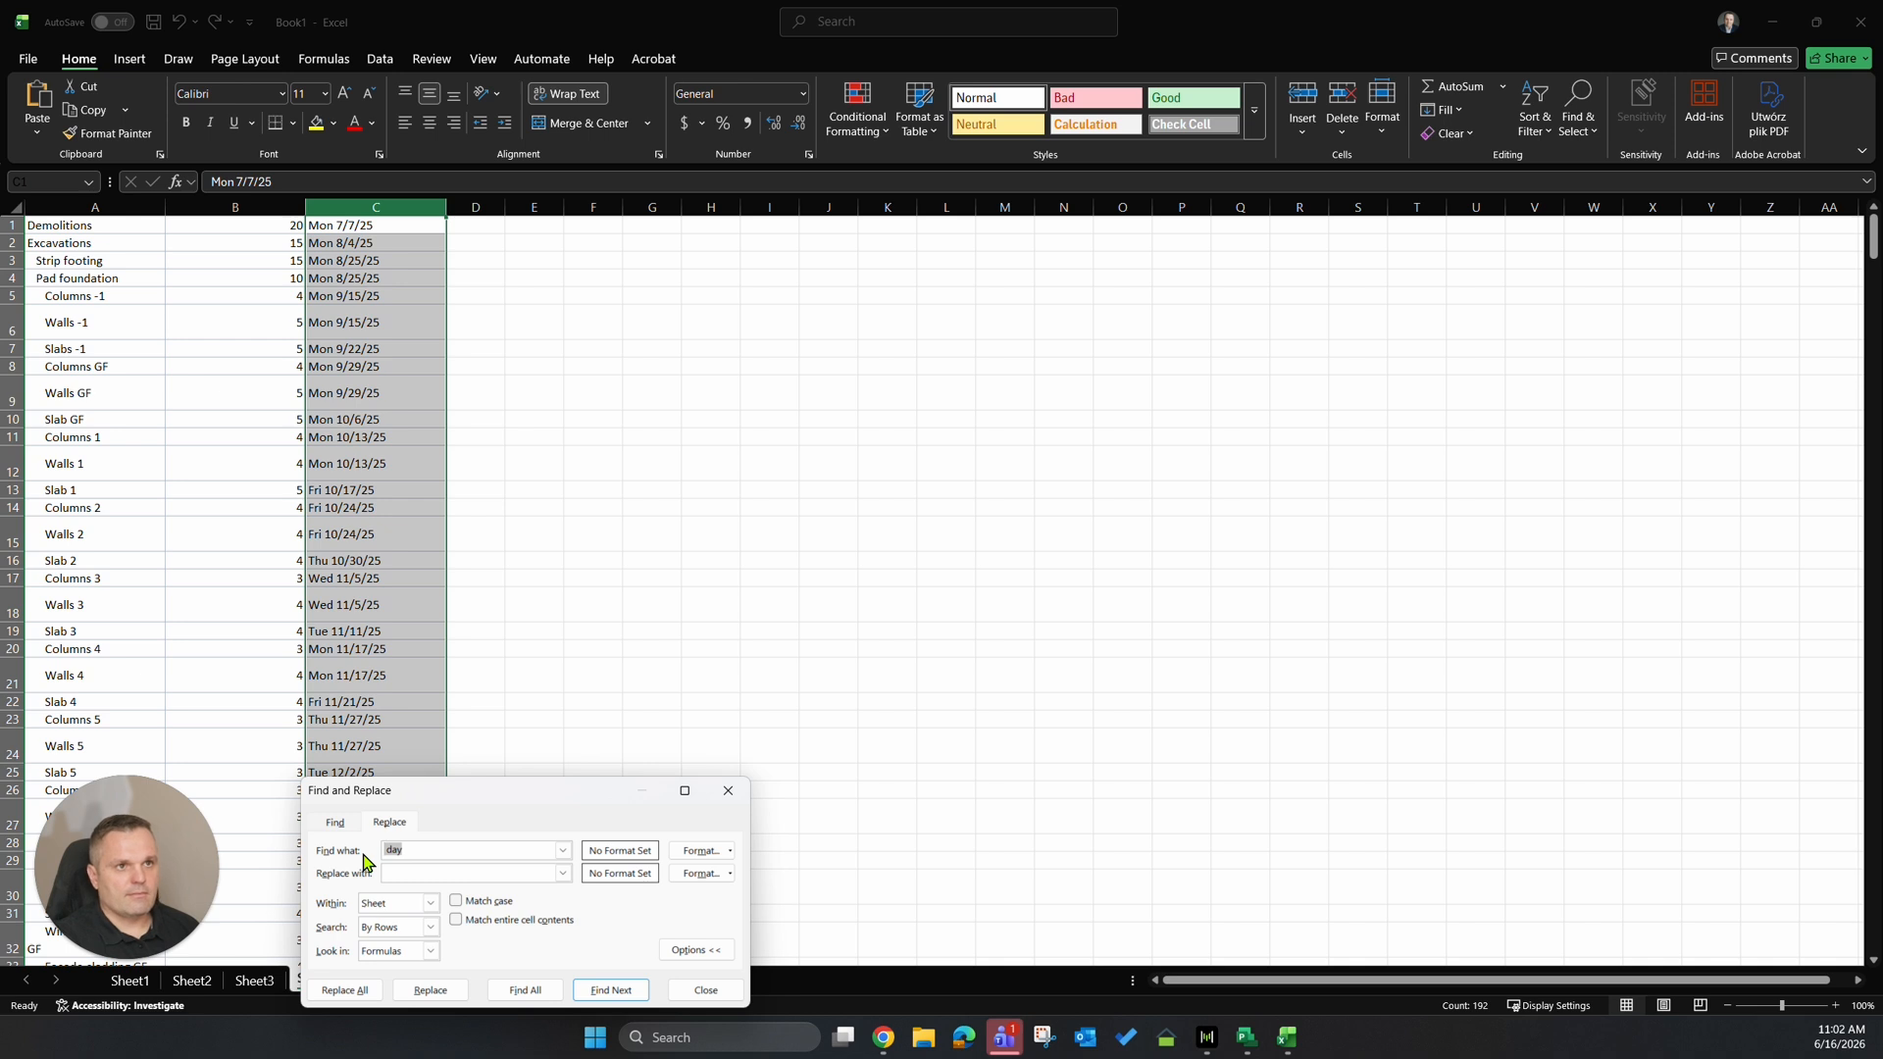
pyautogui.write('Mon')
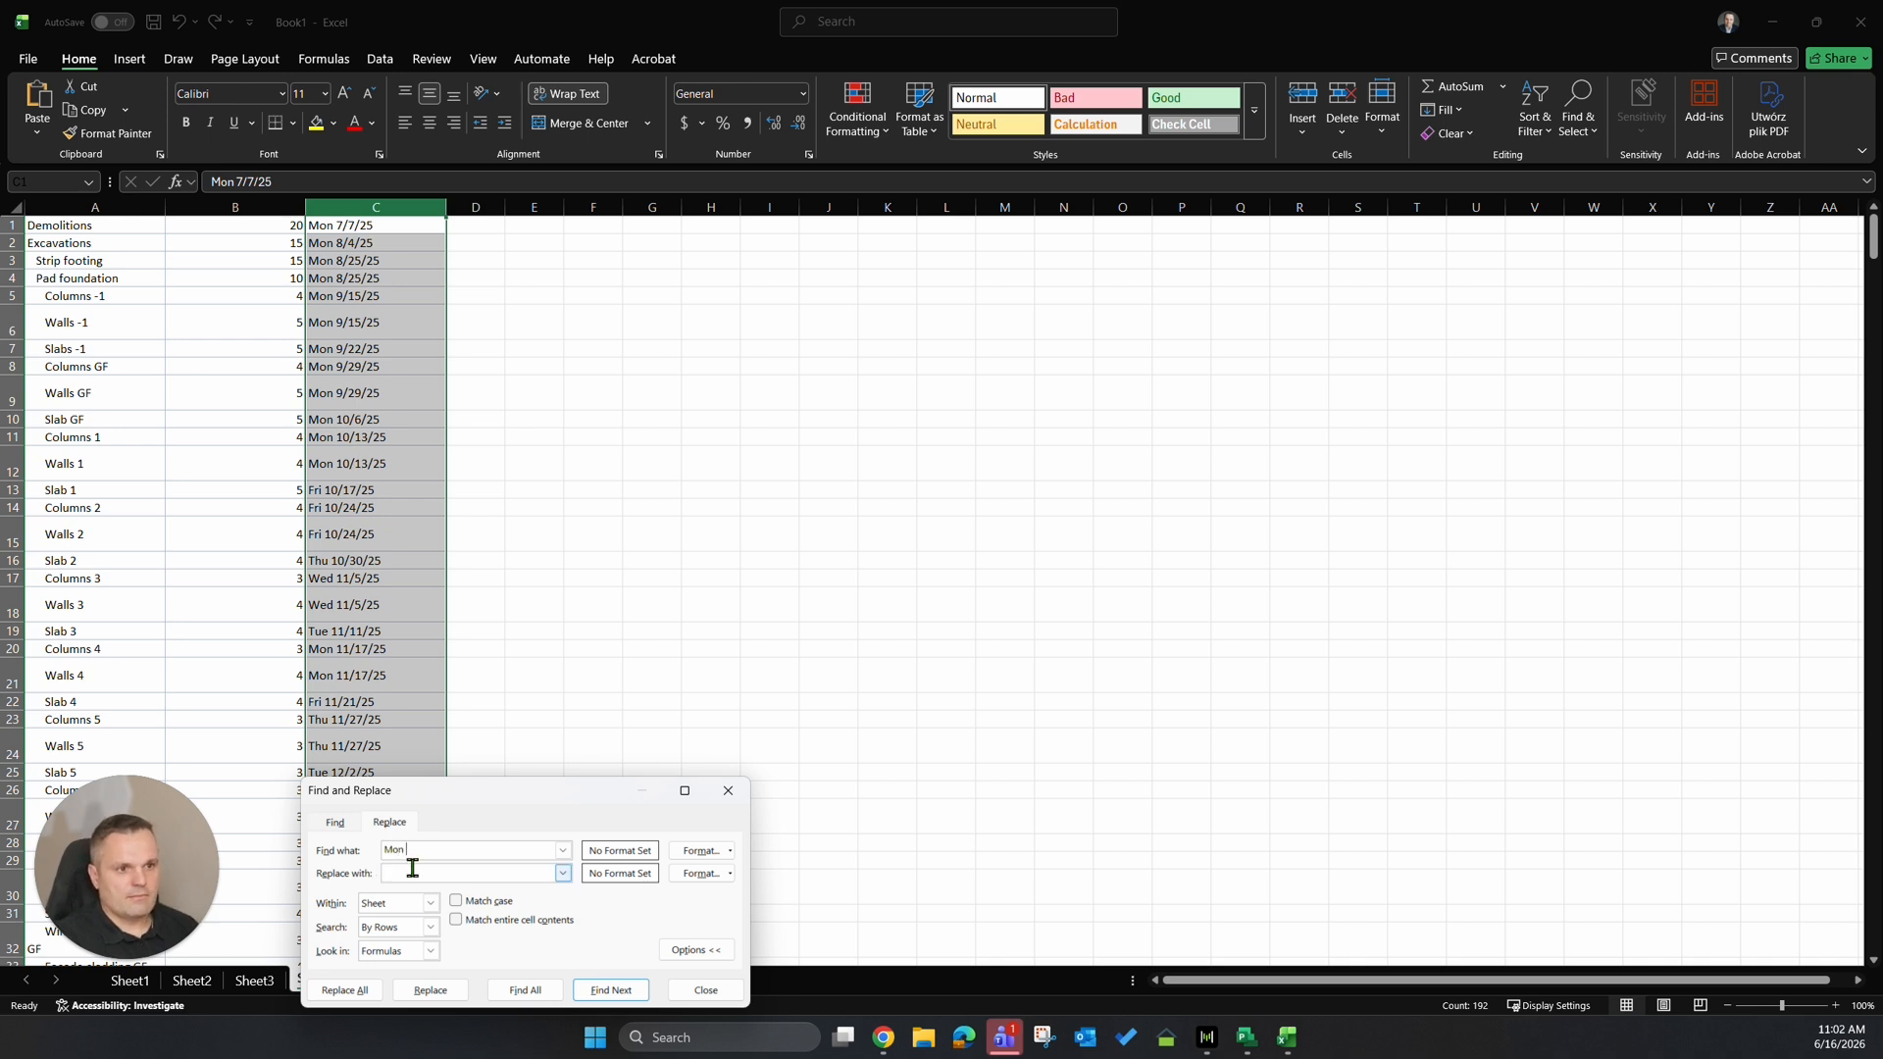
pyautogui.click(366, 991)
pyautogui.press('Return')
# Remove the "Tue" and "Wed" weekday prefixes from all dates in column C.
pyautogui.write('Tue')
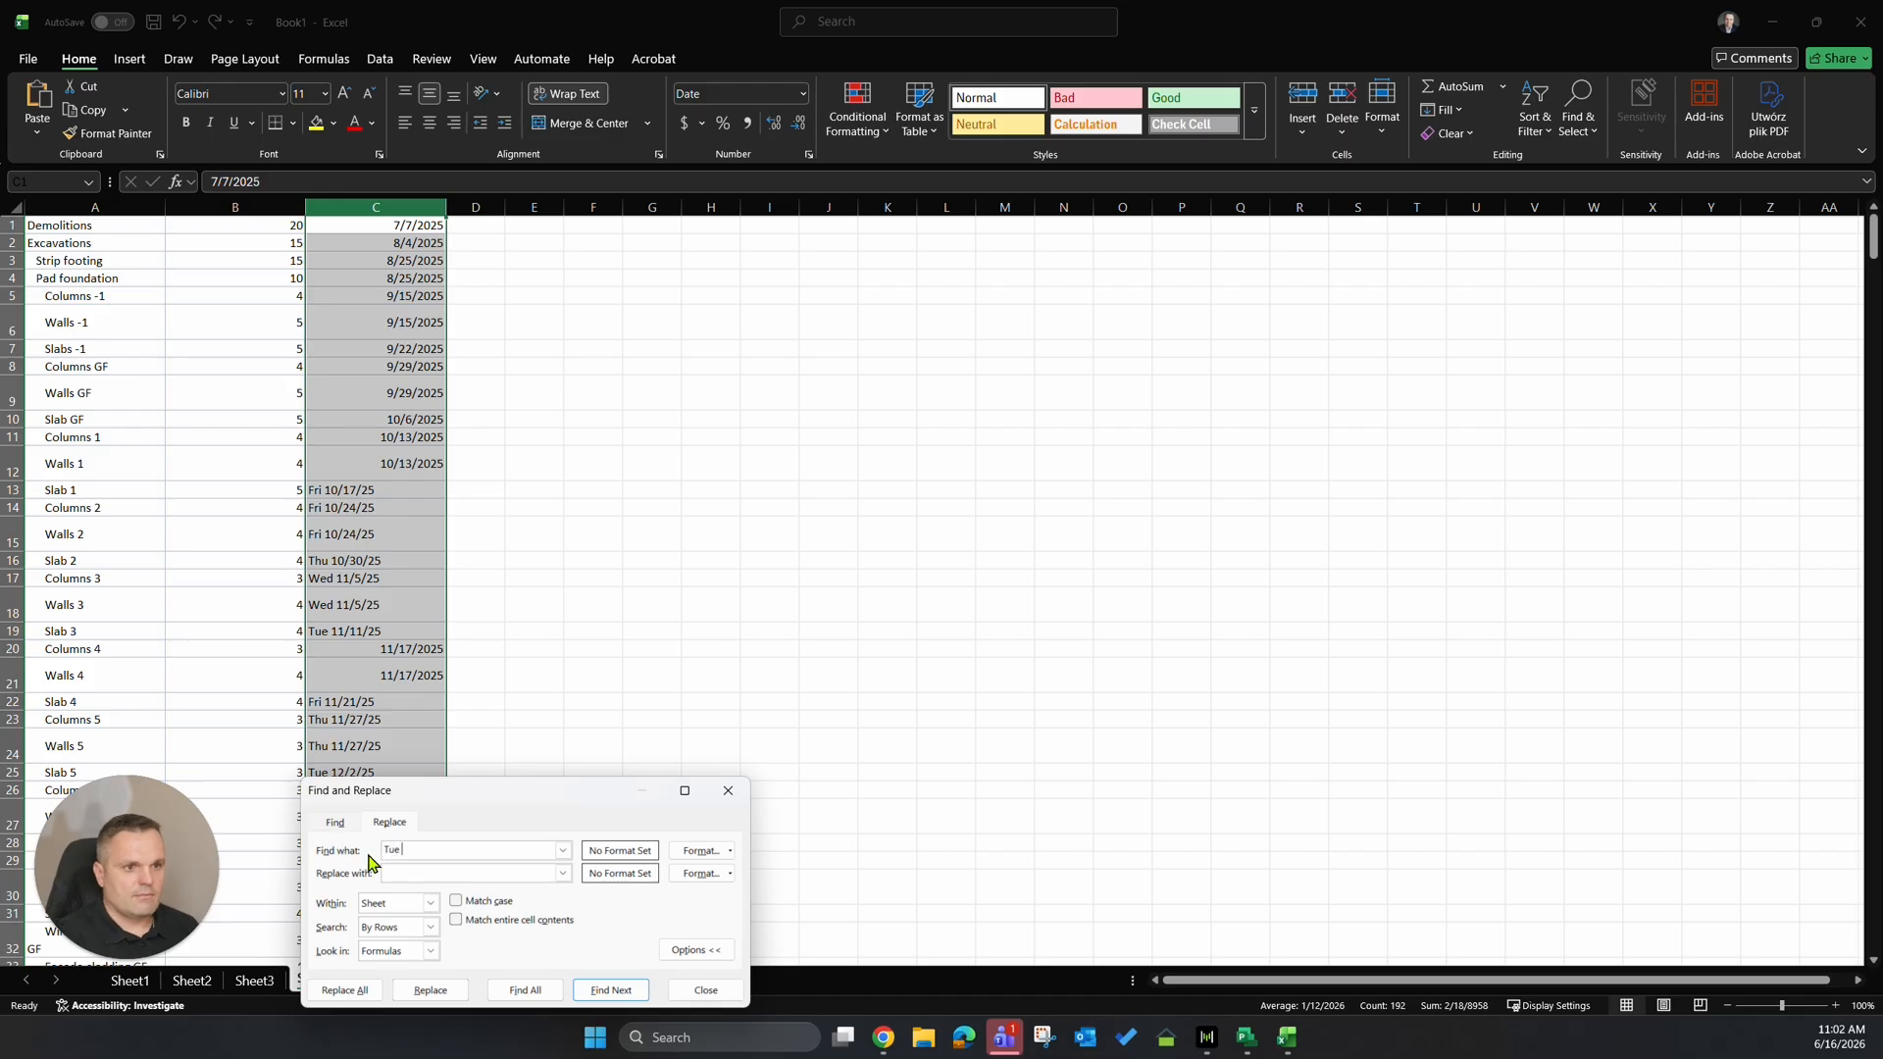
pyautogui.click(363, 993)
pyautogui.click(637, 946)
pyautogui.write('Wed')
pyautogui.moveTo(410, 850); pyautogui.dragTo(361, 853)
pyautogui.click(363, 992)
pyautogui.click(636, 944)
# Remove the "Thu" and "Fri" weekday prefixes from all column C dates and close the replacement dialog.
pyautogui.write('Thu')
pyautogui.click(363, 992)
pyautogui.click(637, 945)
pyautogui.write('Fri')
pyautogui.click(360, 994)
pyautogui.press('Return')
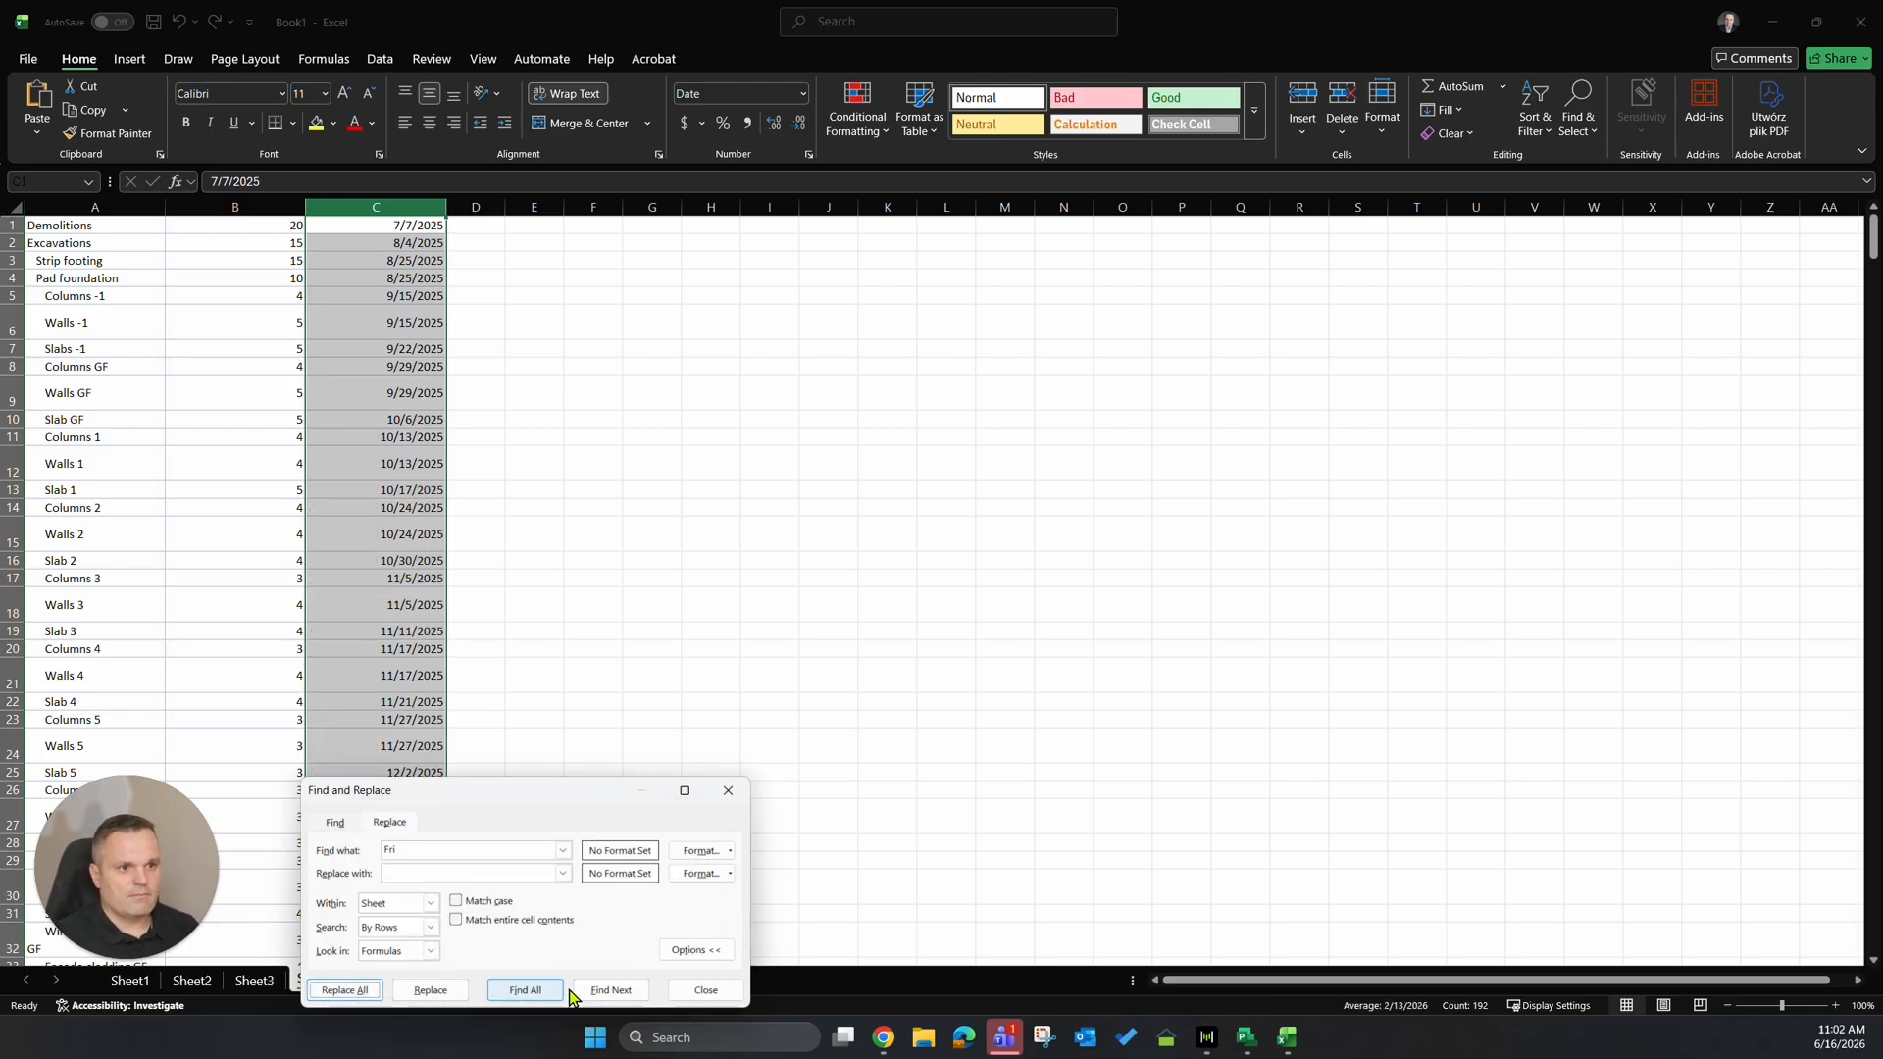
pyautogui.click(705, 991)
pyautogui.click(533, 507)
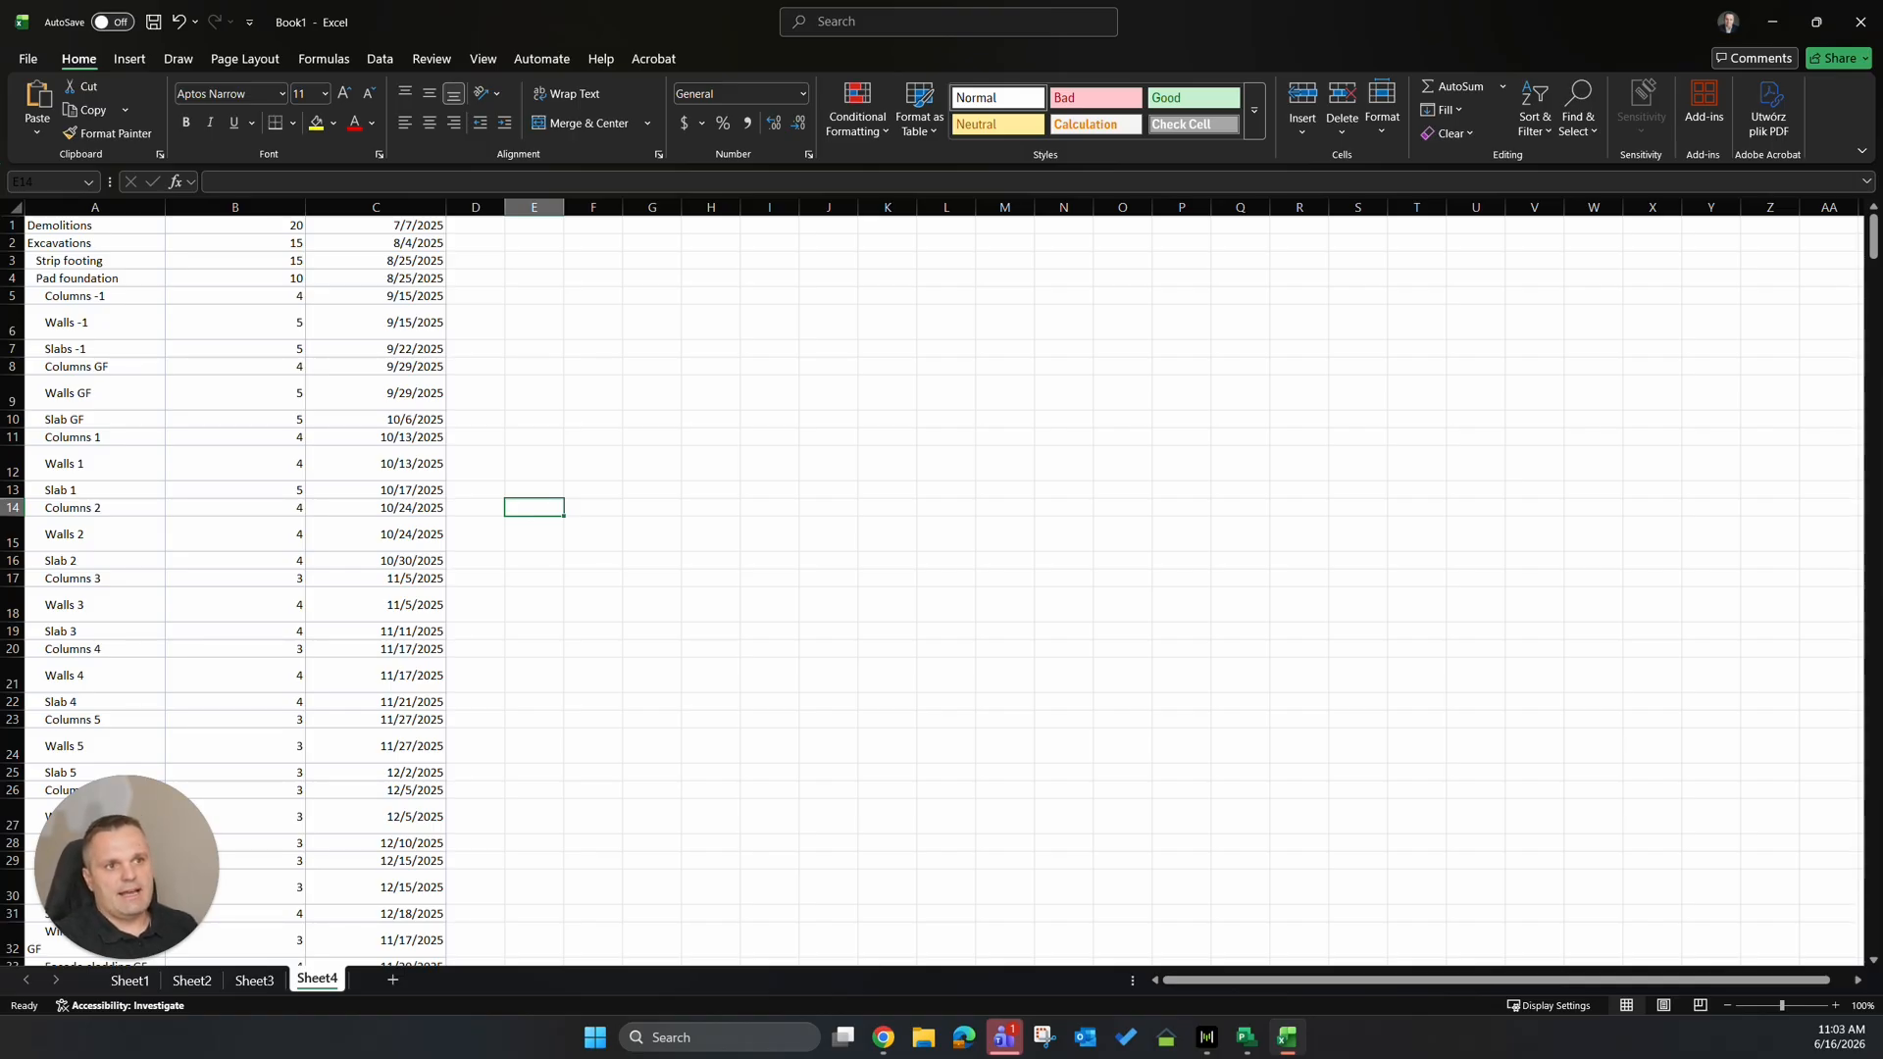
# Check the cleaned schedule on Sheet4 and copy the whole data range A1:C192.
pyautogui.scroll(-18, 235, 589)
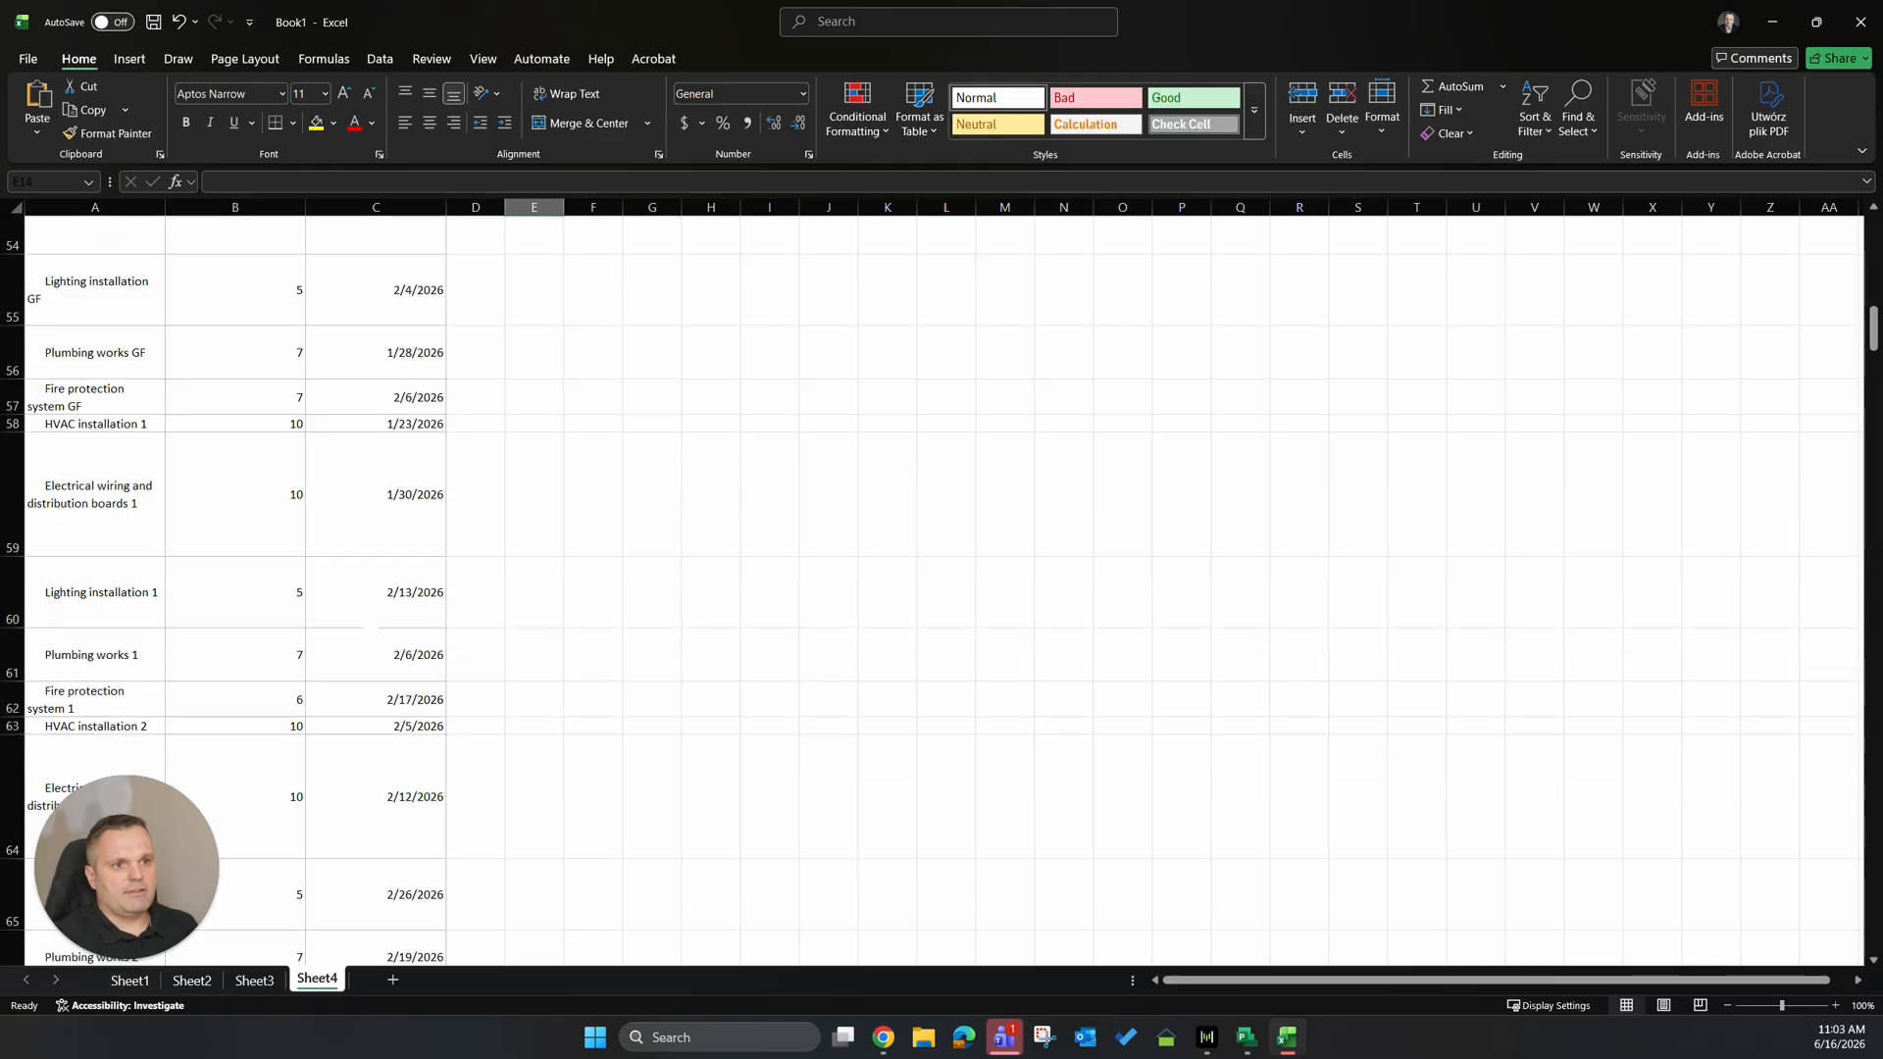
pyautogui.scroll(-19, 236, 588)
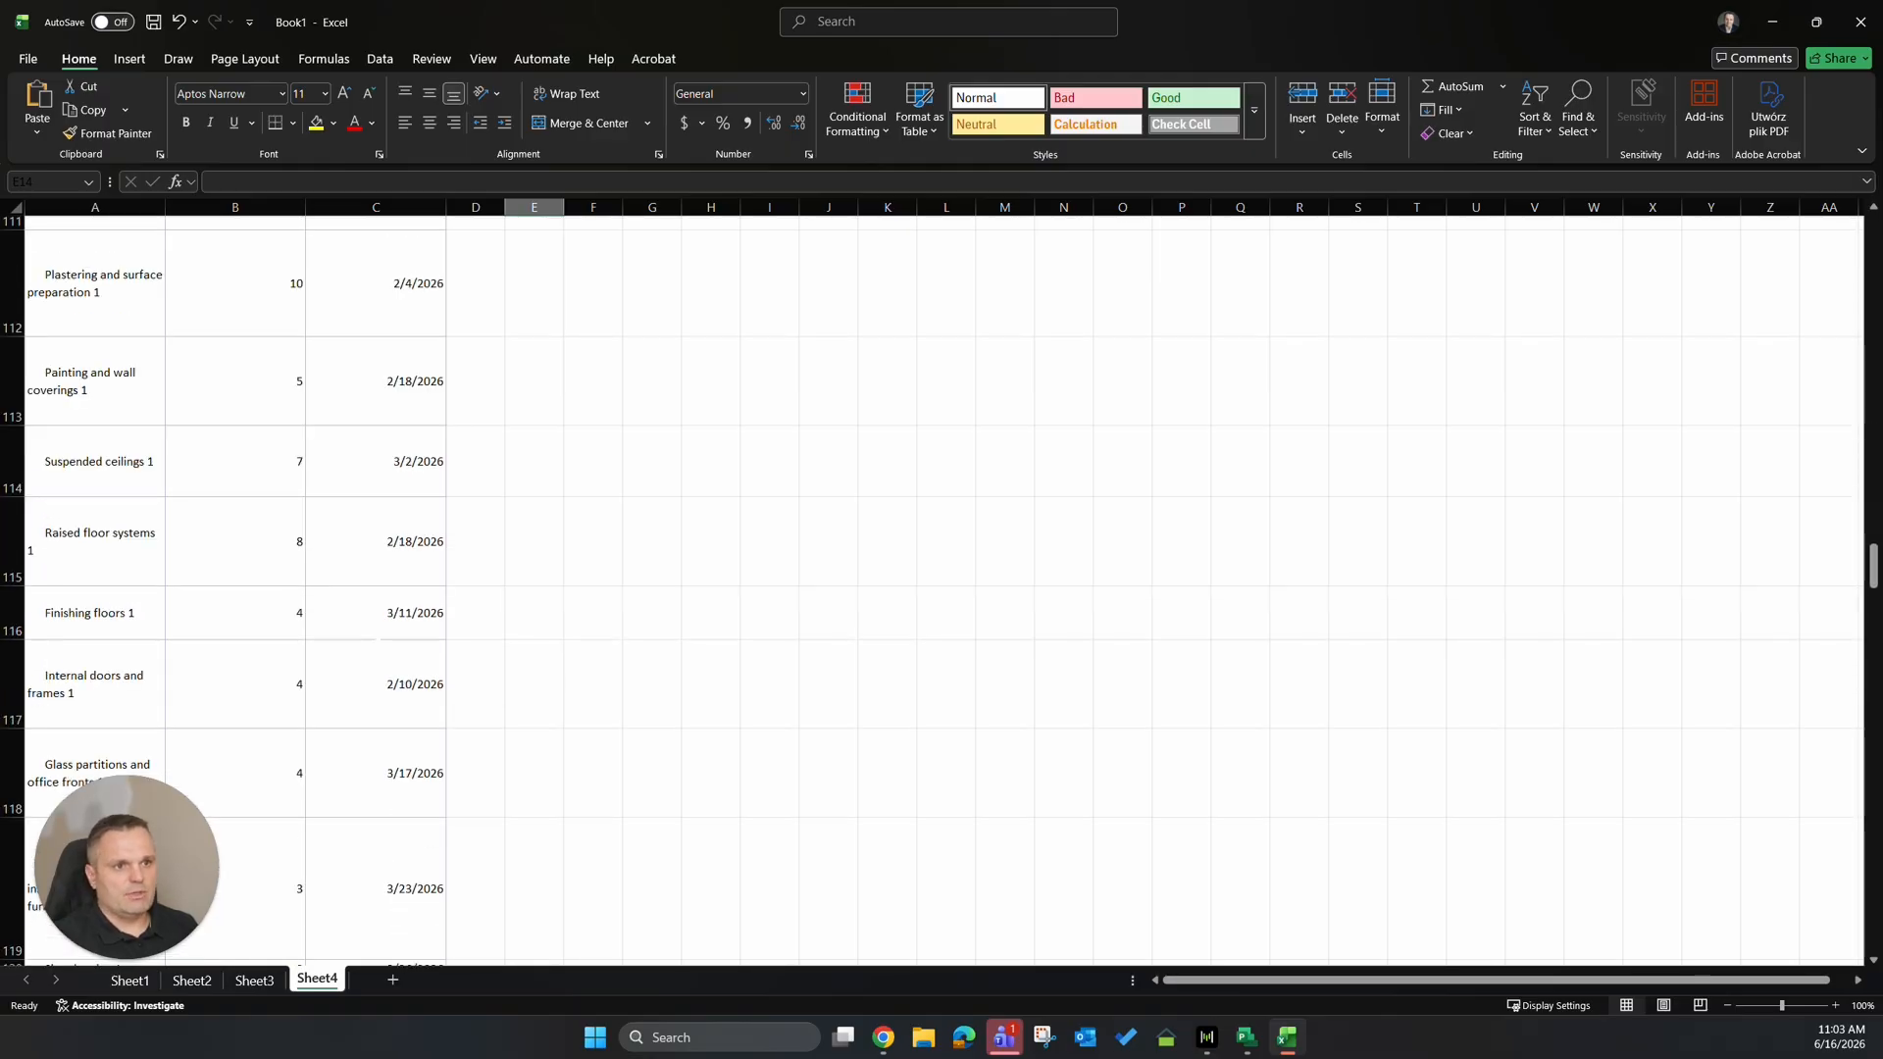
pyautogui.scroll(20, 379, 638)
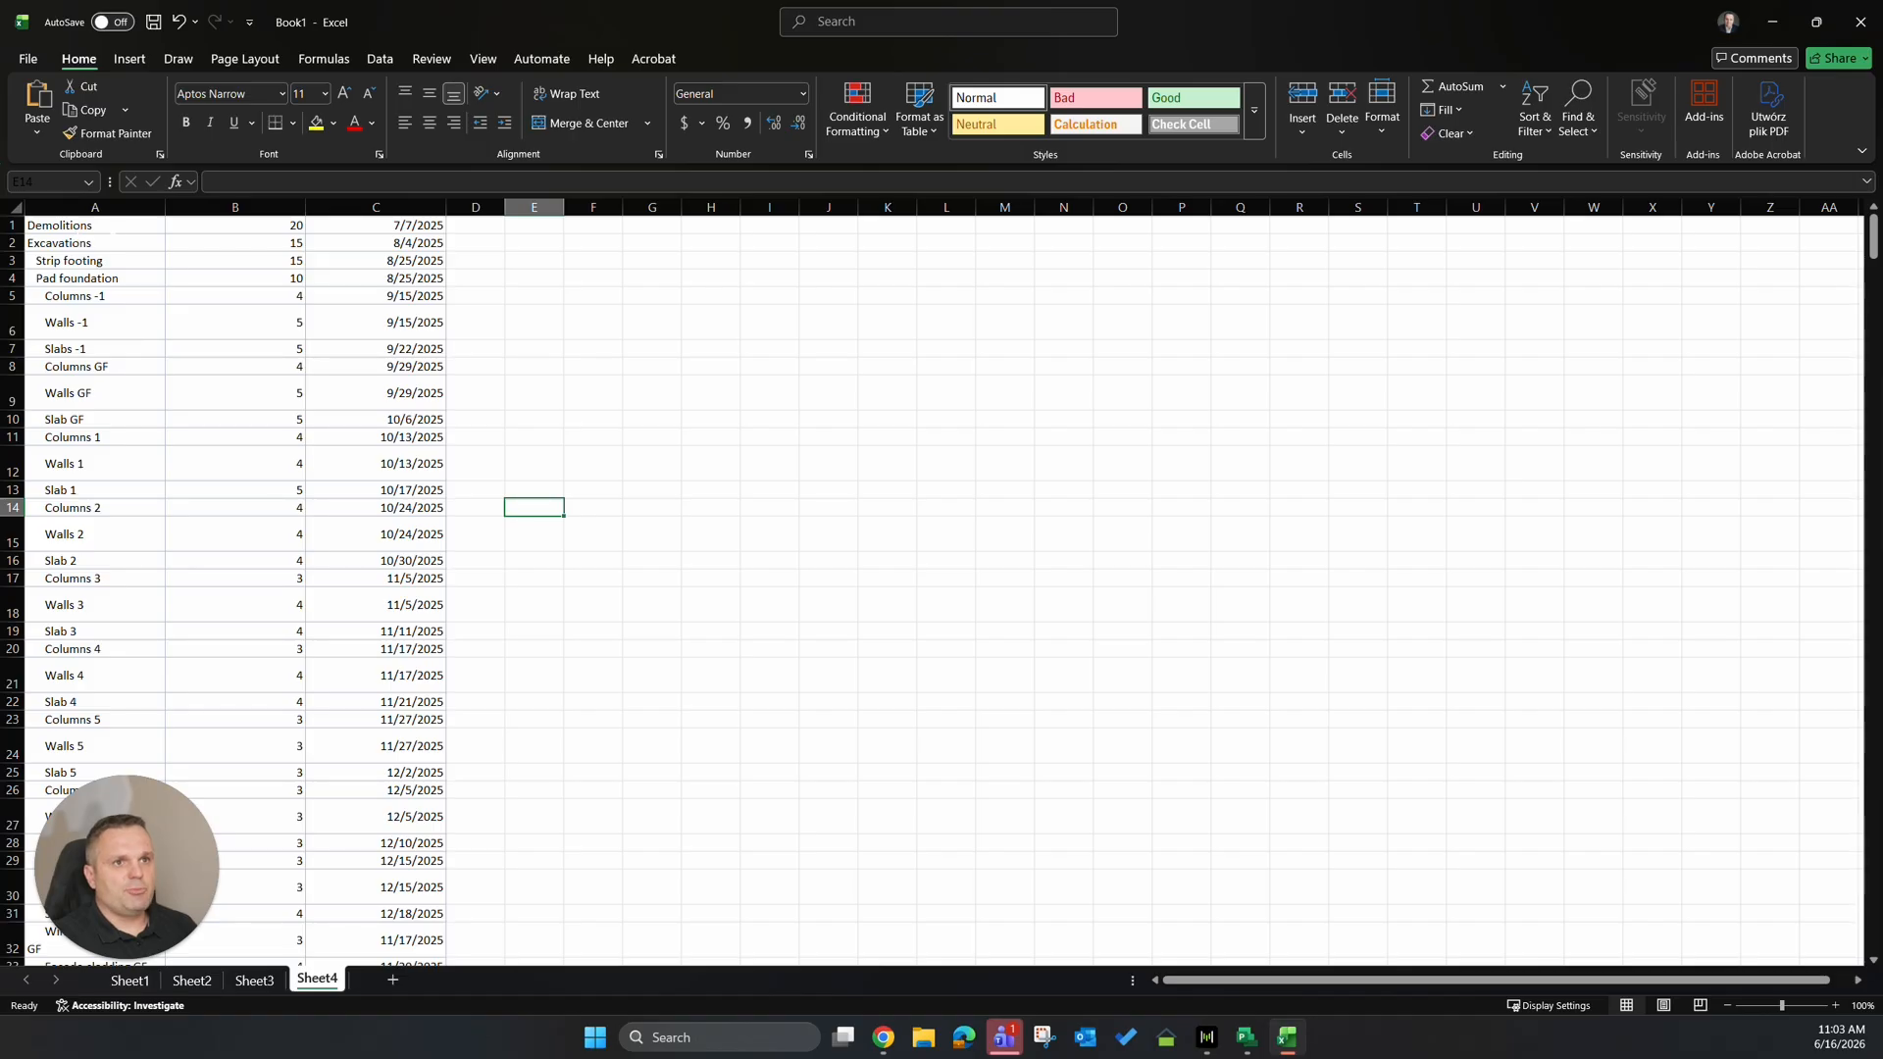
pyautogui.moveTo(70, 224); pyautogui.dragTo(370, 881)
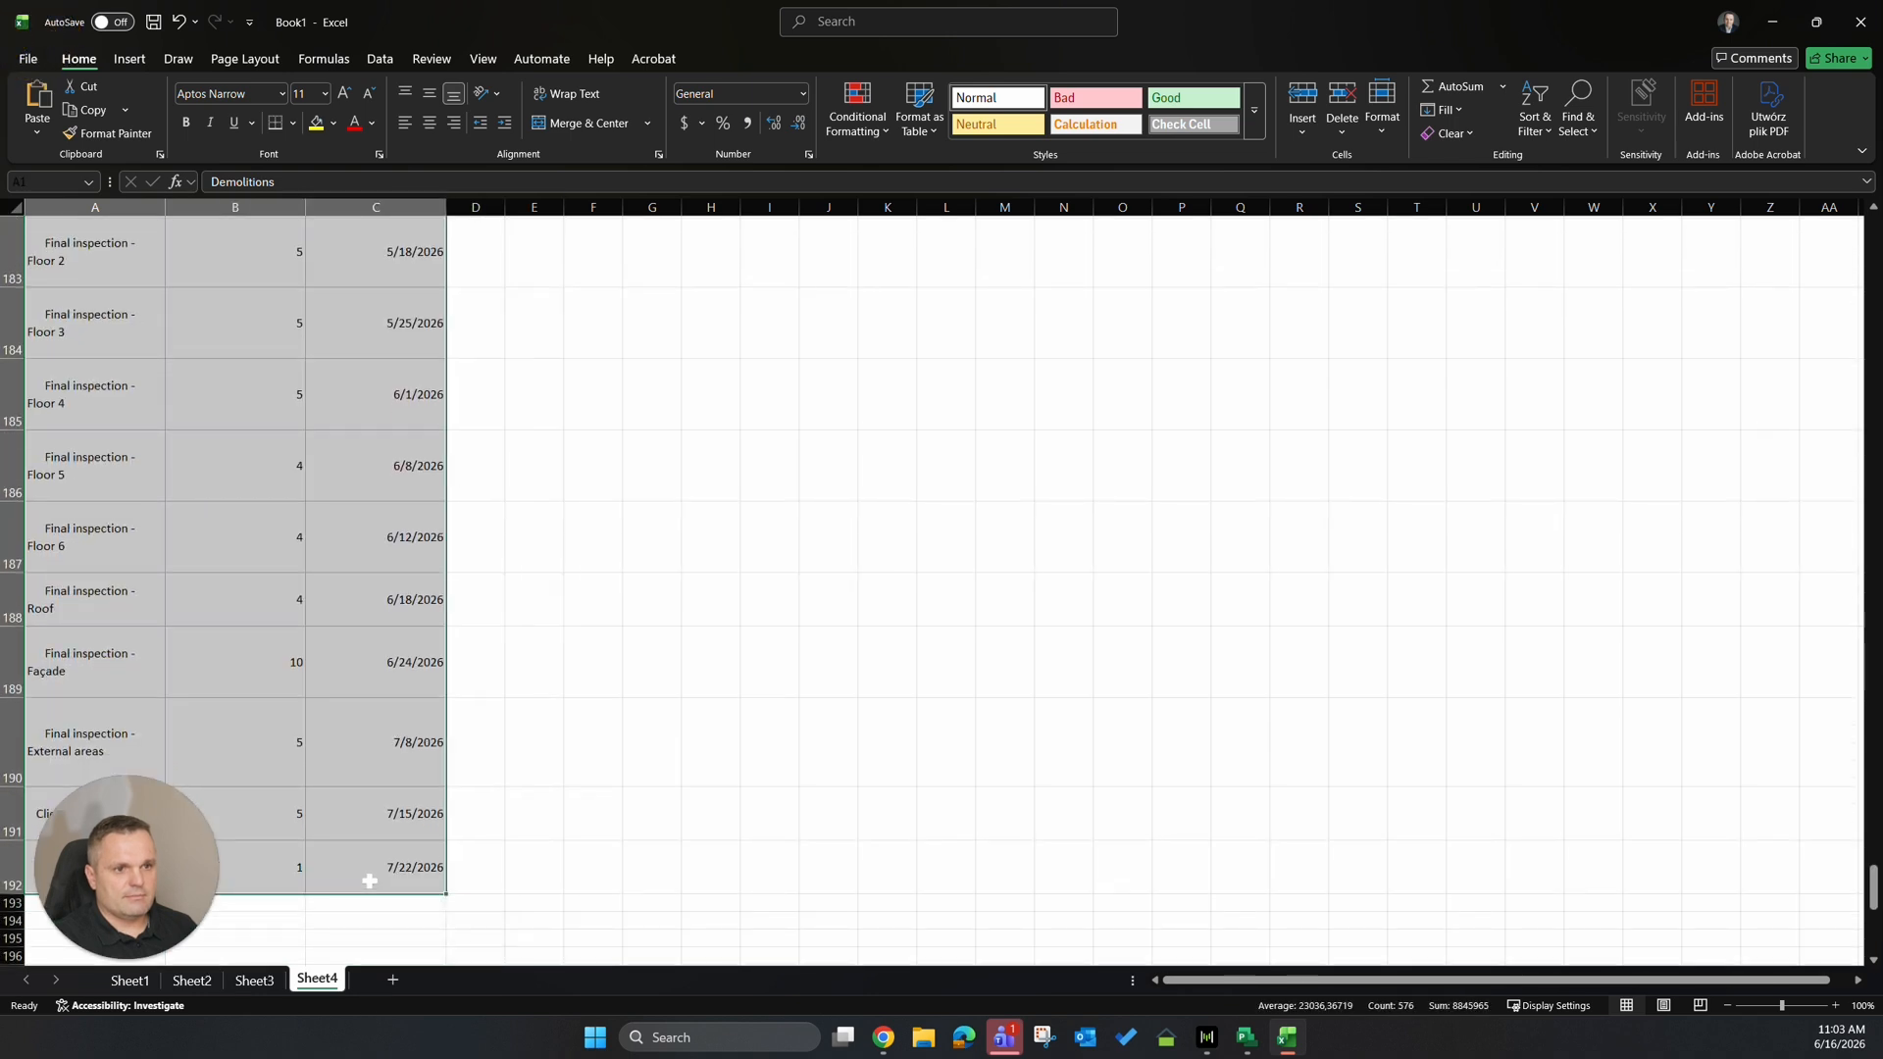
pyautogui.hotkey('ctrl', 'c')
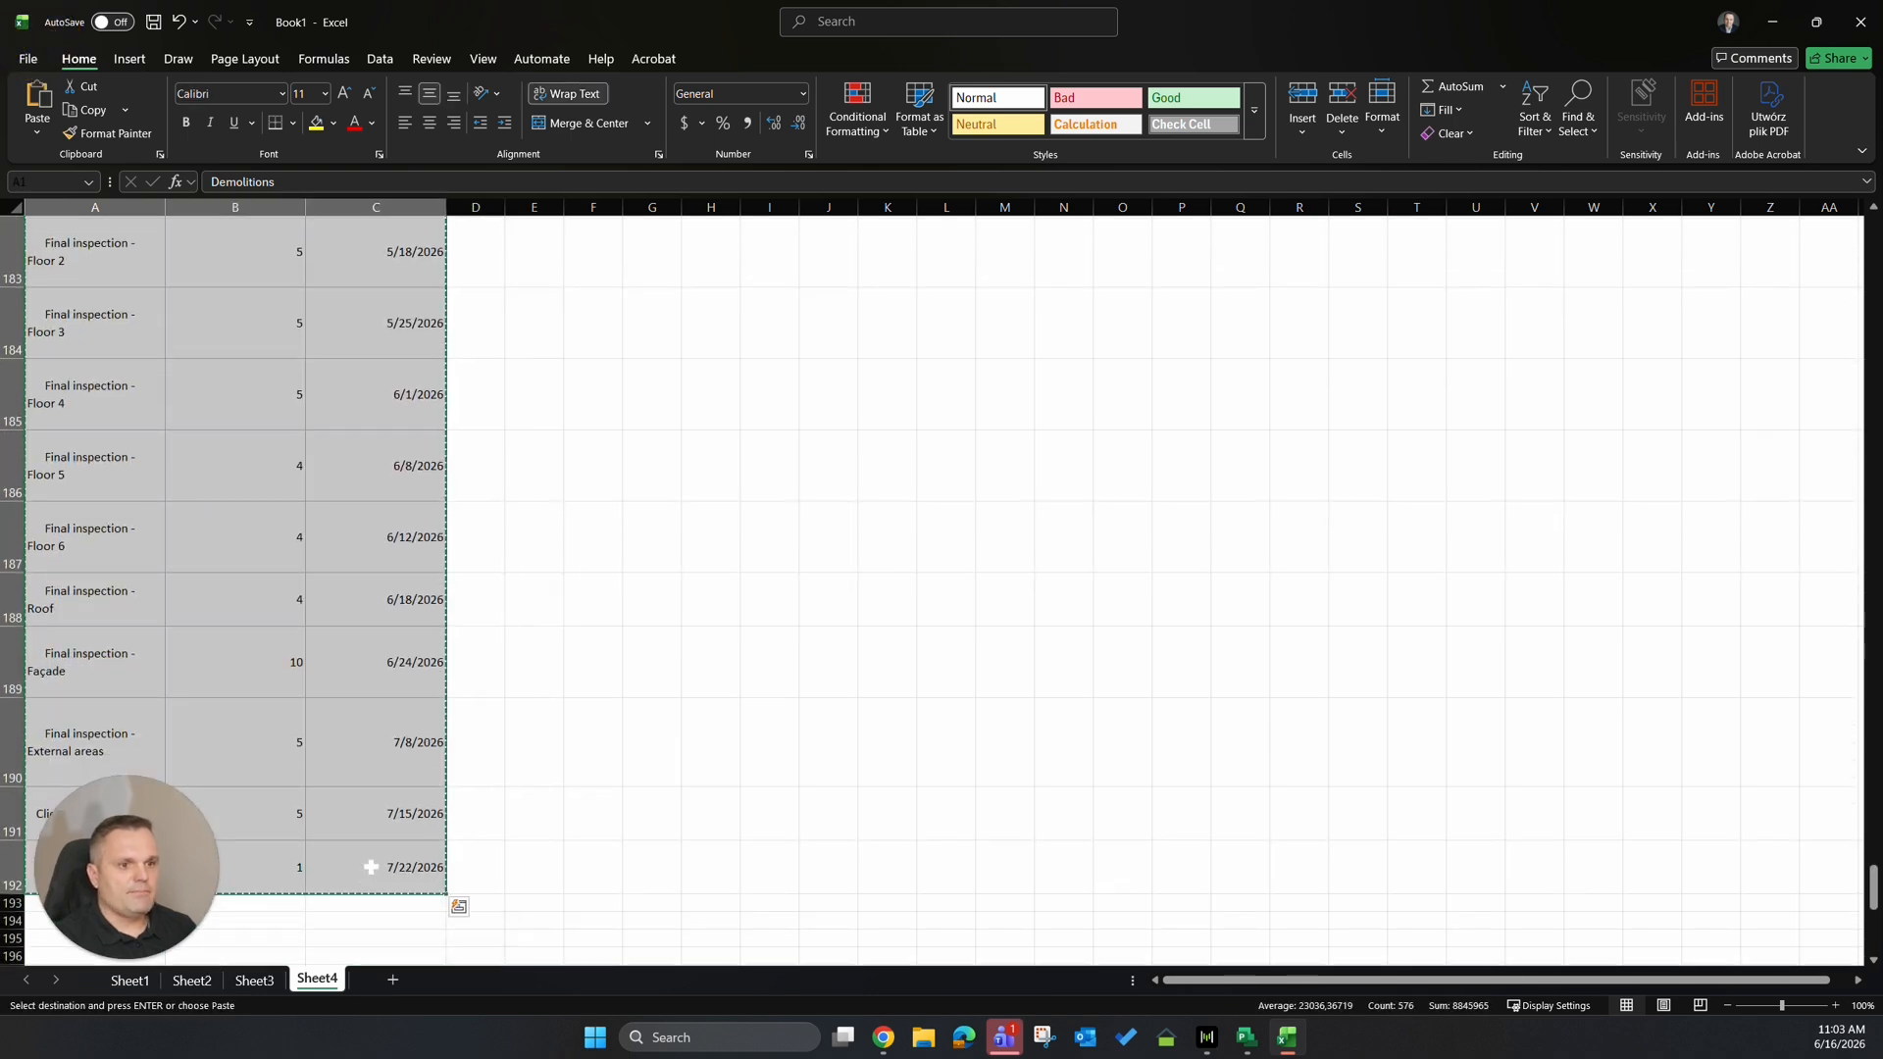
# Widen the Name column on Sheet3 and paste the copied schedule starting at cell B5.
pyautogui.click(254, 980)
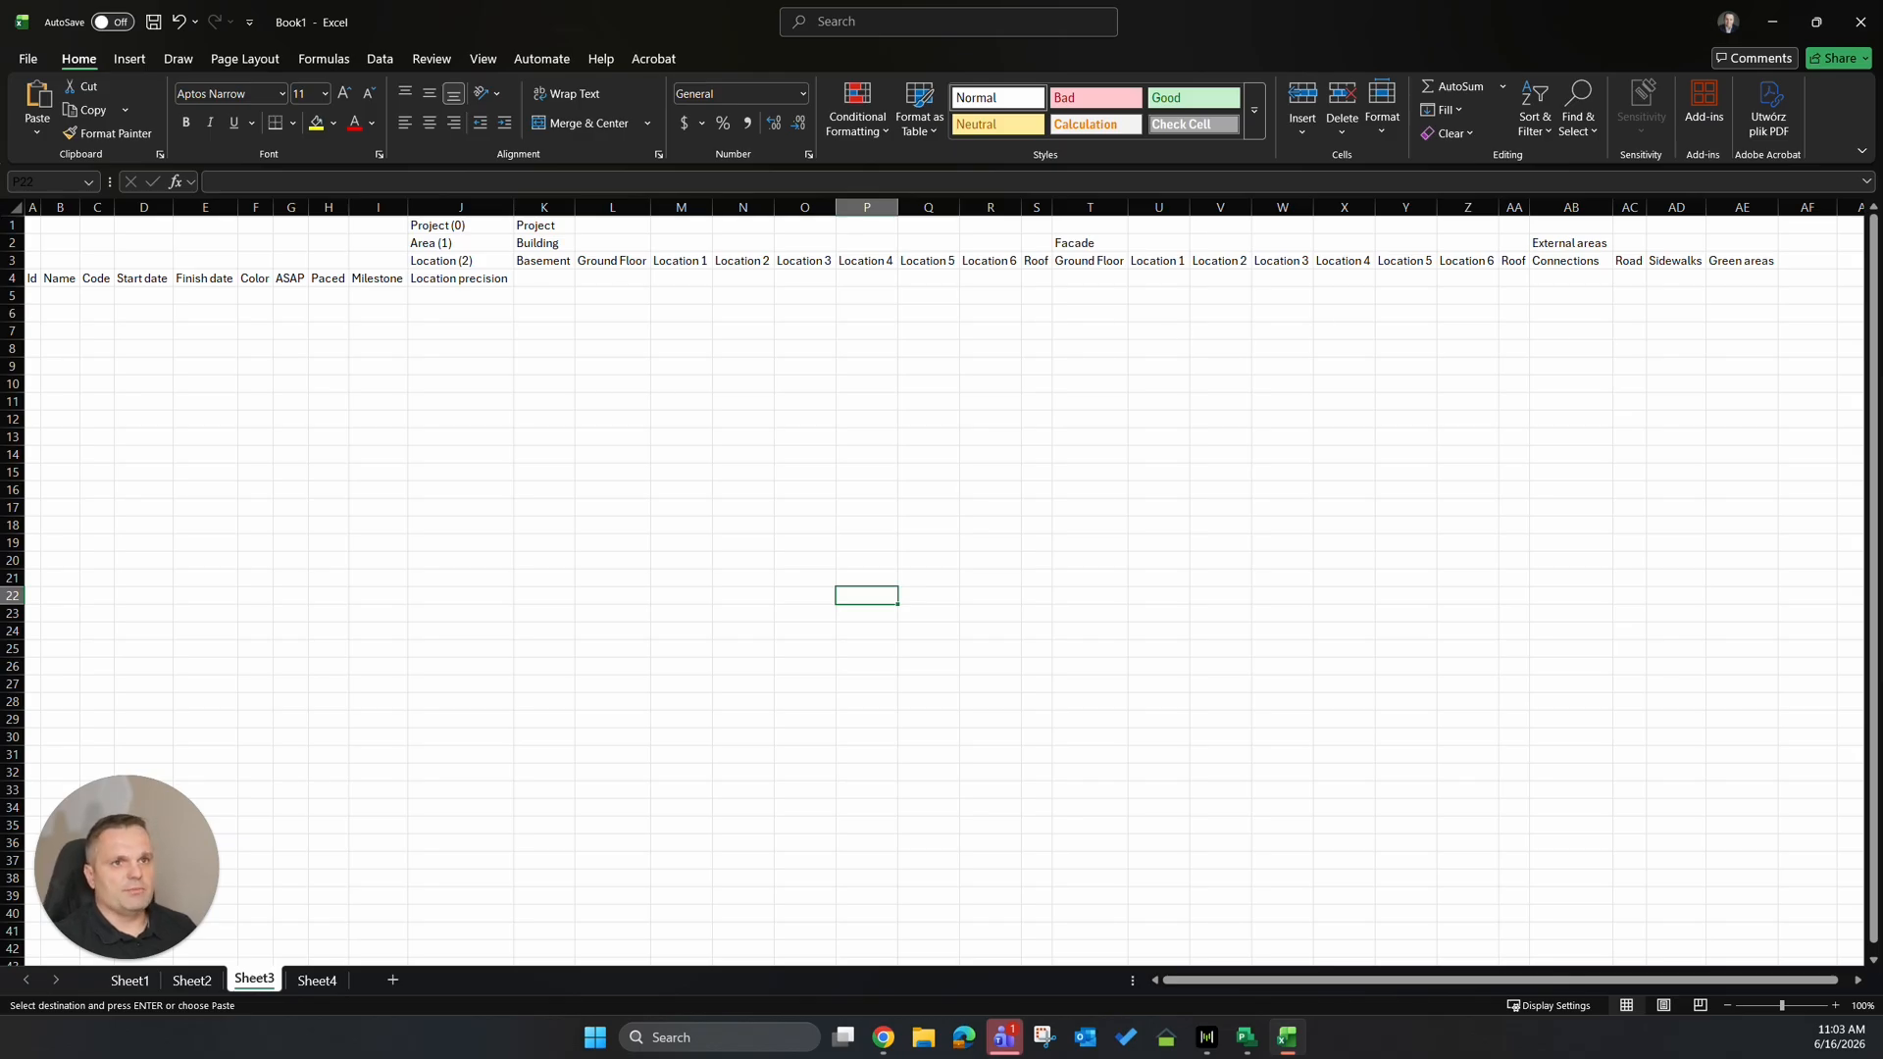
pyautogui.moveTo(79, 207); pyautogui.dragTo(259, 218)
pyautogui.click(104, 292)
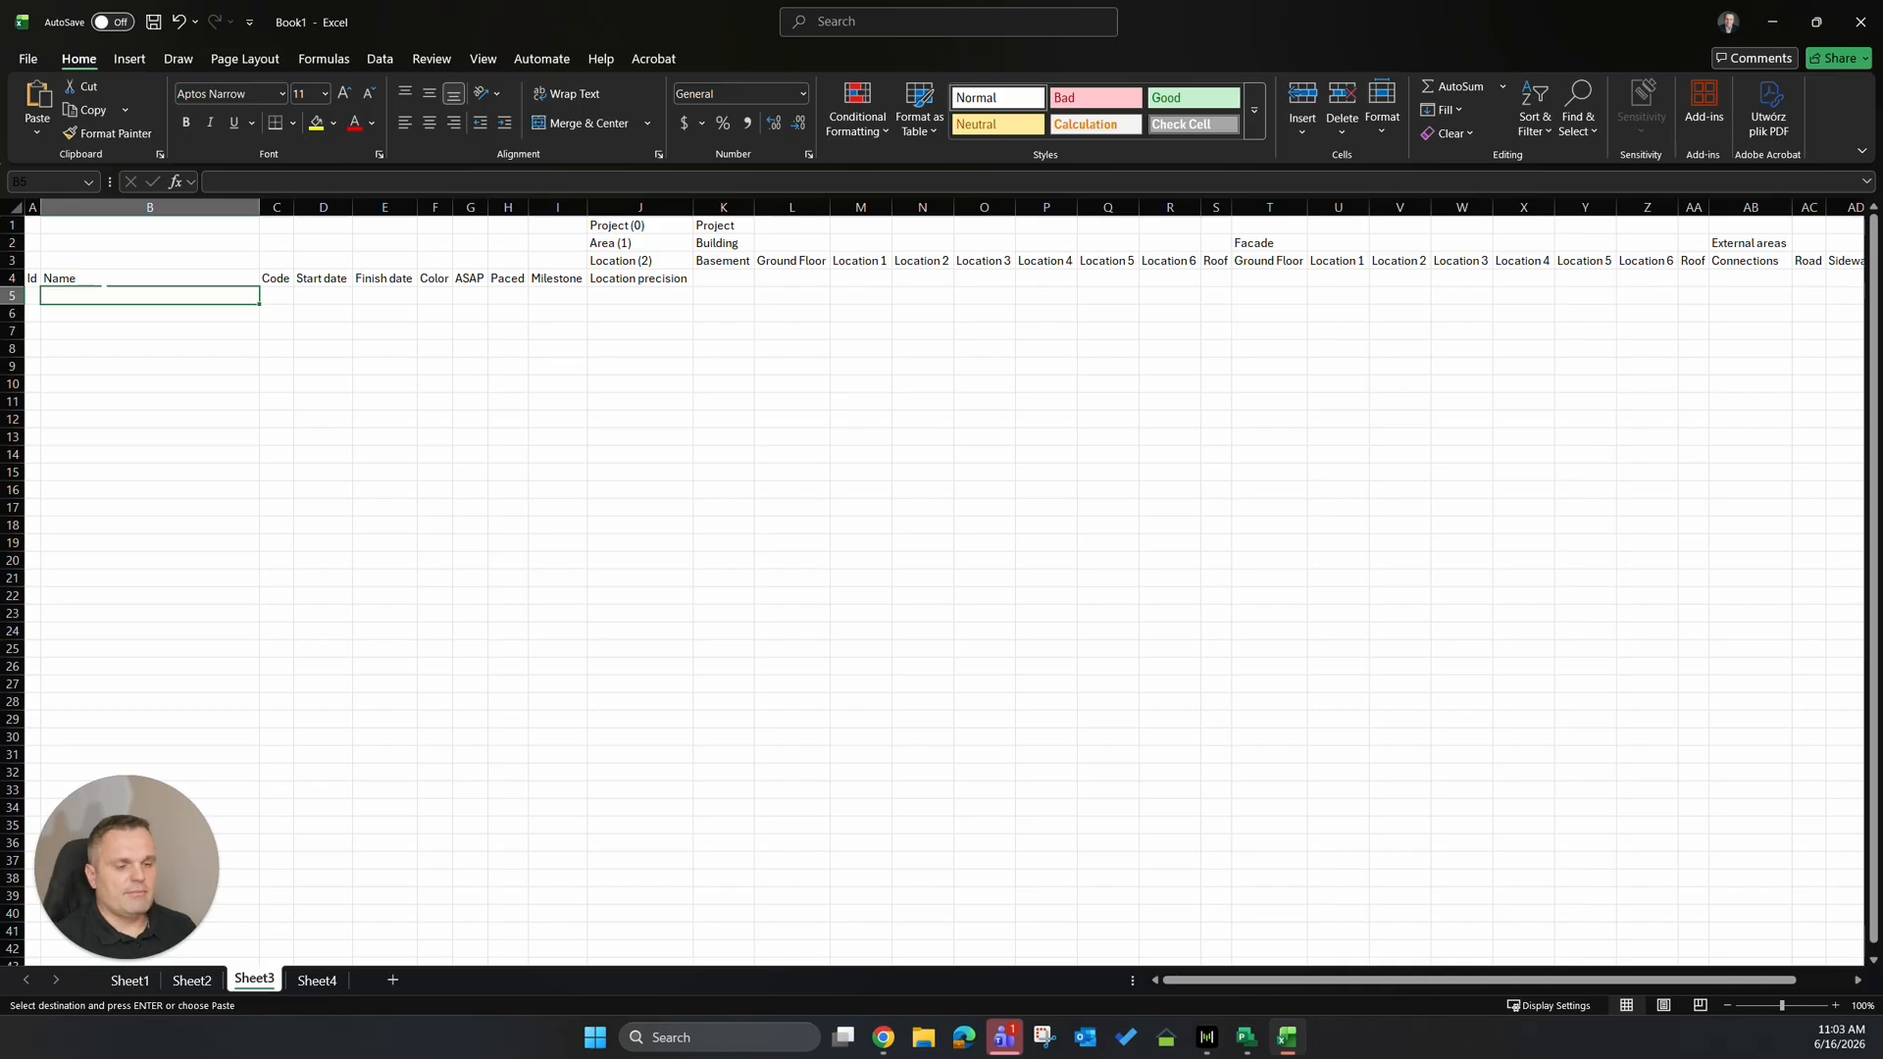
pyautogui.hotkey('ctrl', 'v')
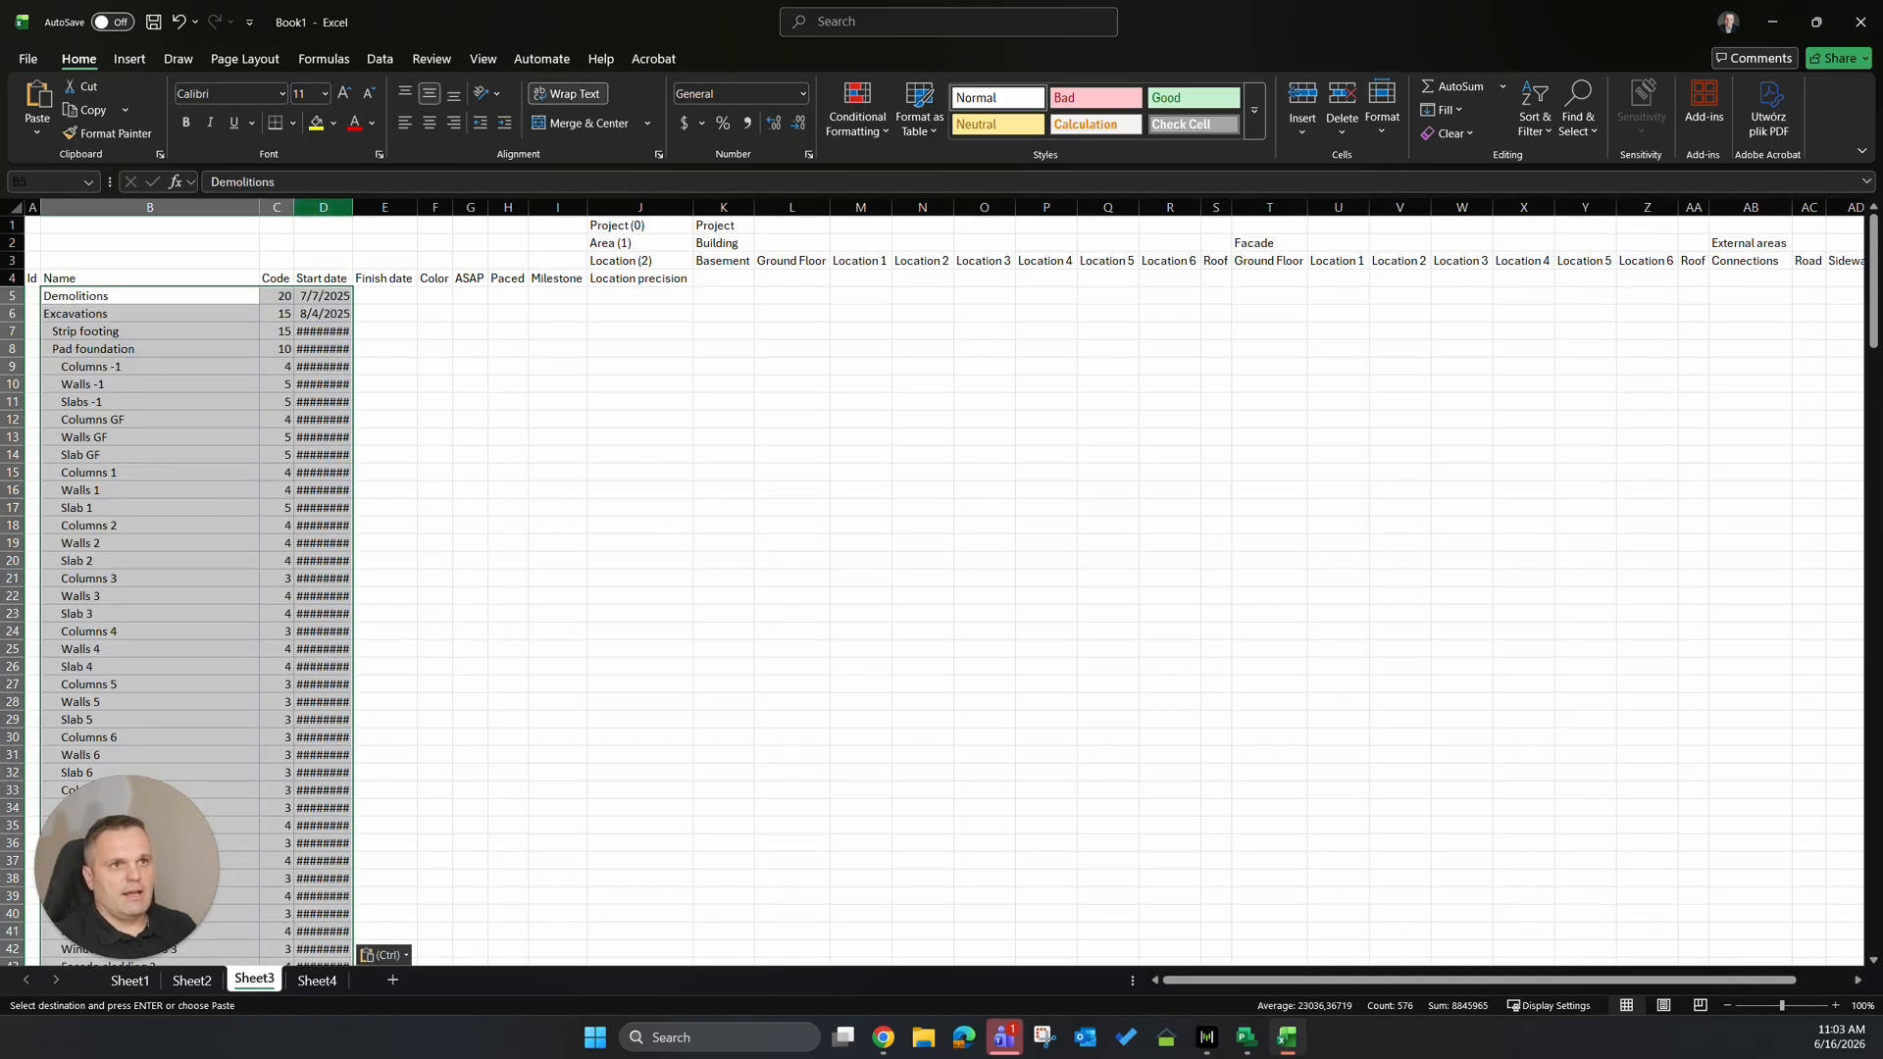
# Widen the Start date column so the pasted dates fit.
pyautogui.click(324, 207)
pyautogui.moveTo(354, 207); pyautogui.dragTo(383, 207)
pyautogui.click(487, 430)
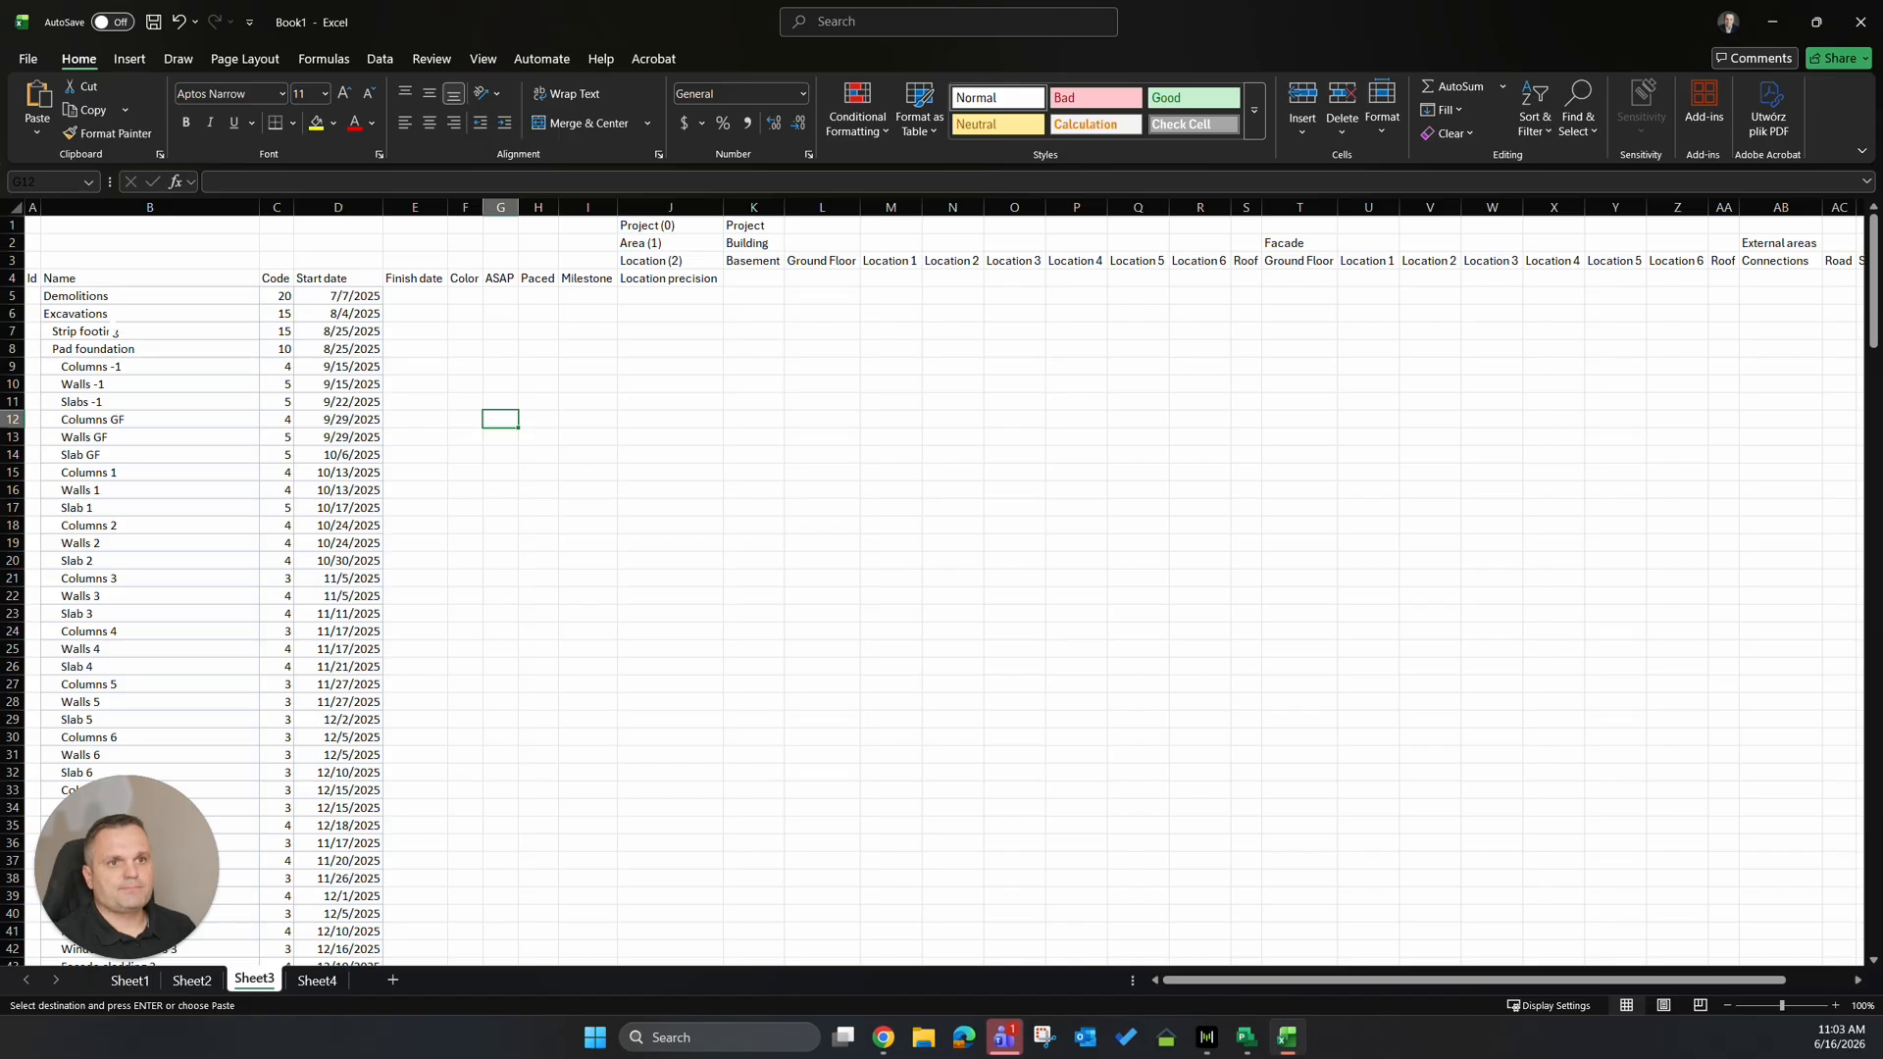
# Review the pasted task names, start dates and durations in columns B to D of Sheet3.
pyautogui.moveTo(94, 296); pyautogui.dragTo(137, 738)
pyautogui.moveTo(348, 296); pyautogui.dragTo(343, 737)
pyautogui.hotkey('ctrl', 'v')
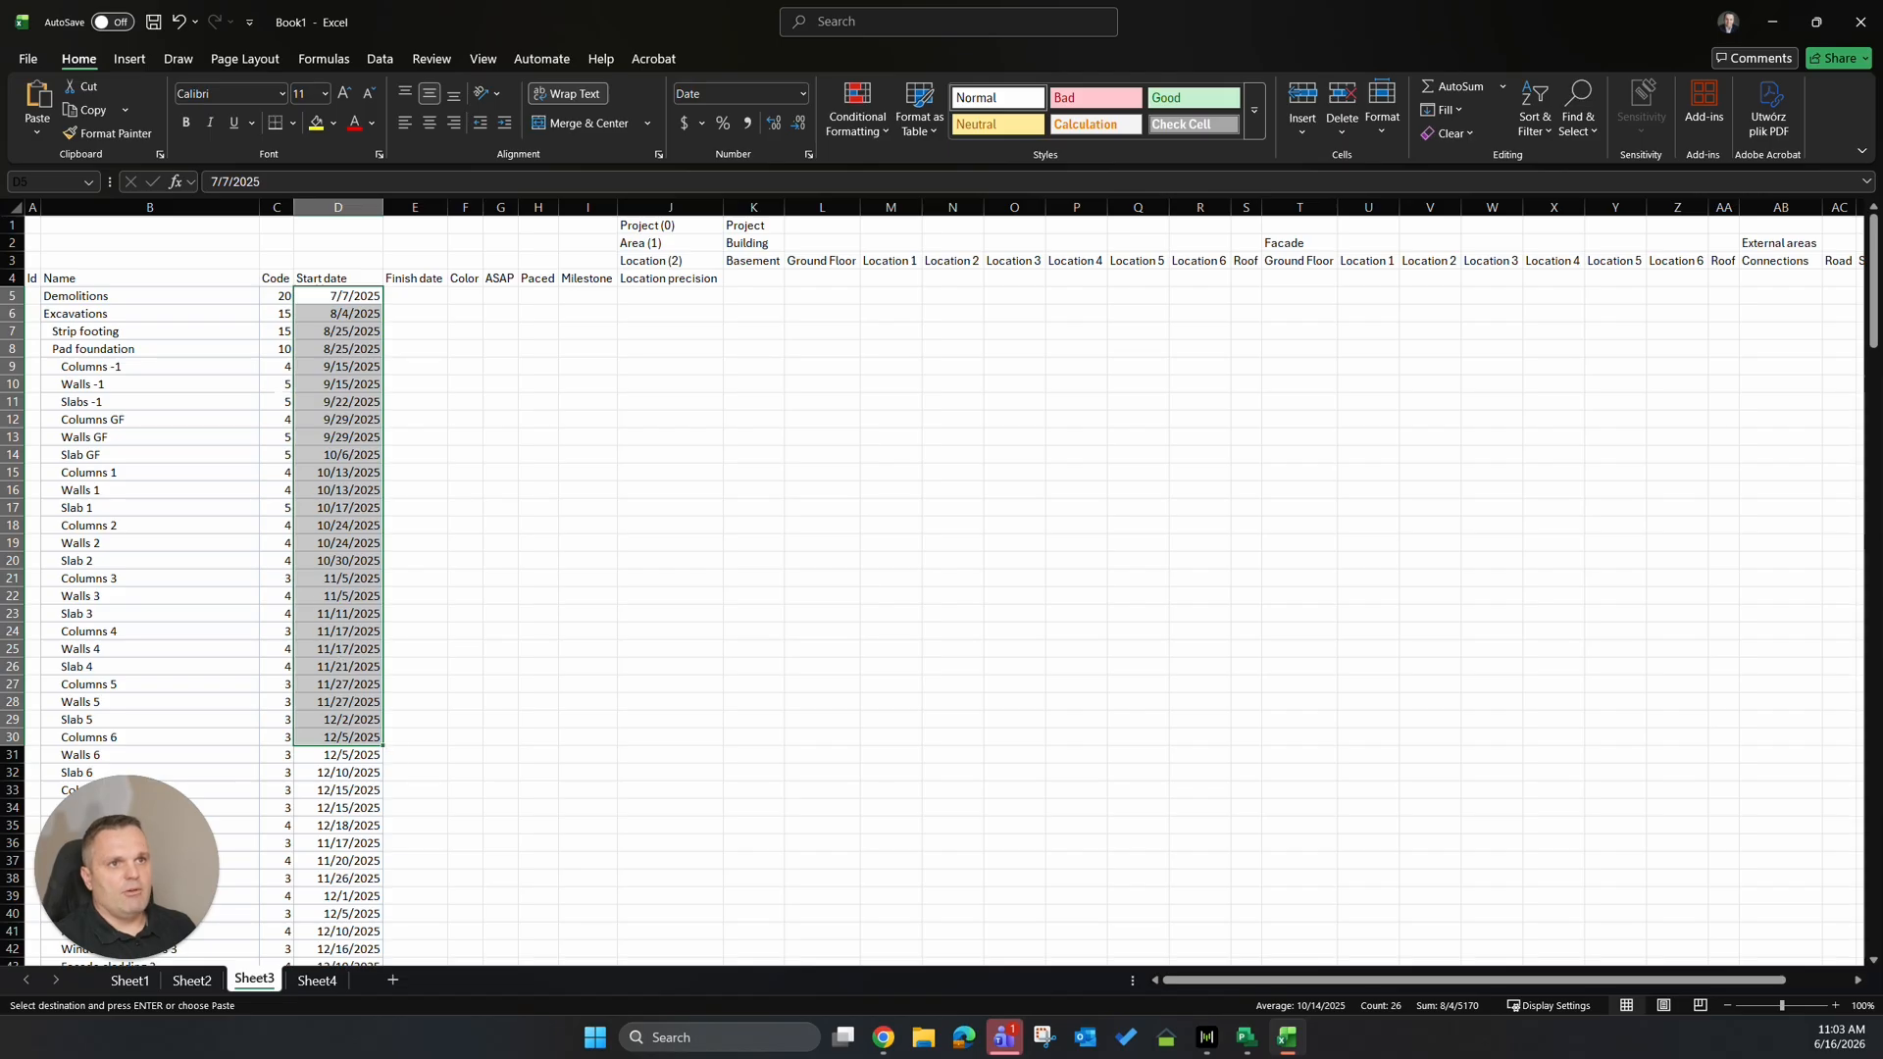
pyautogui.moveTo(279, 296); pyautogui.dragTo(271, 933)
pyautogui.hotkey('ctrl', 'v')
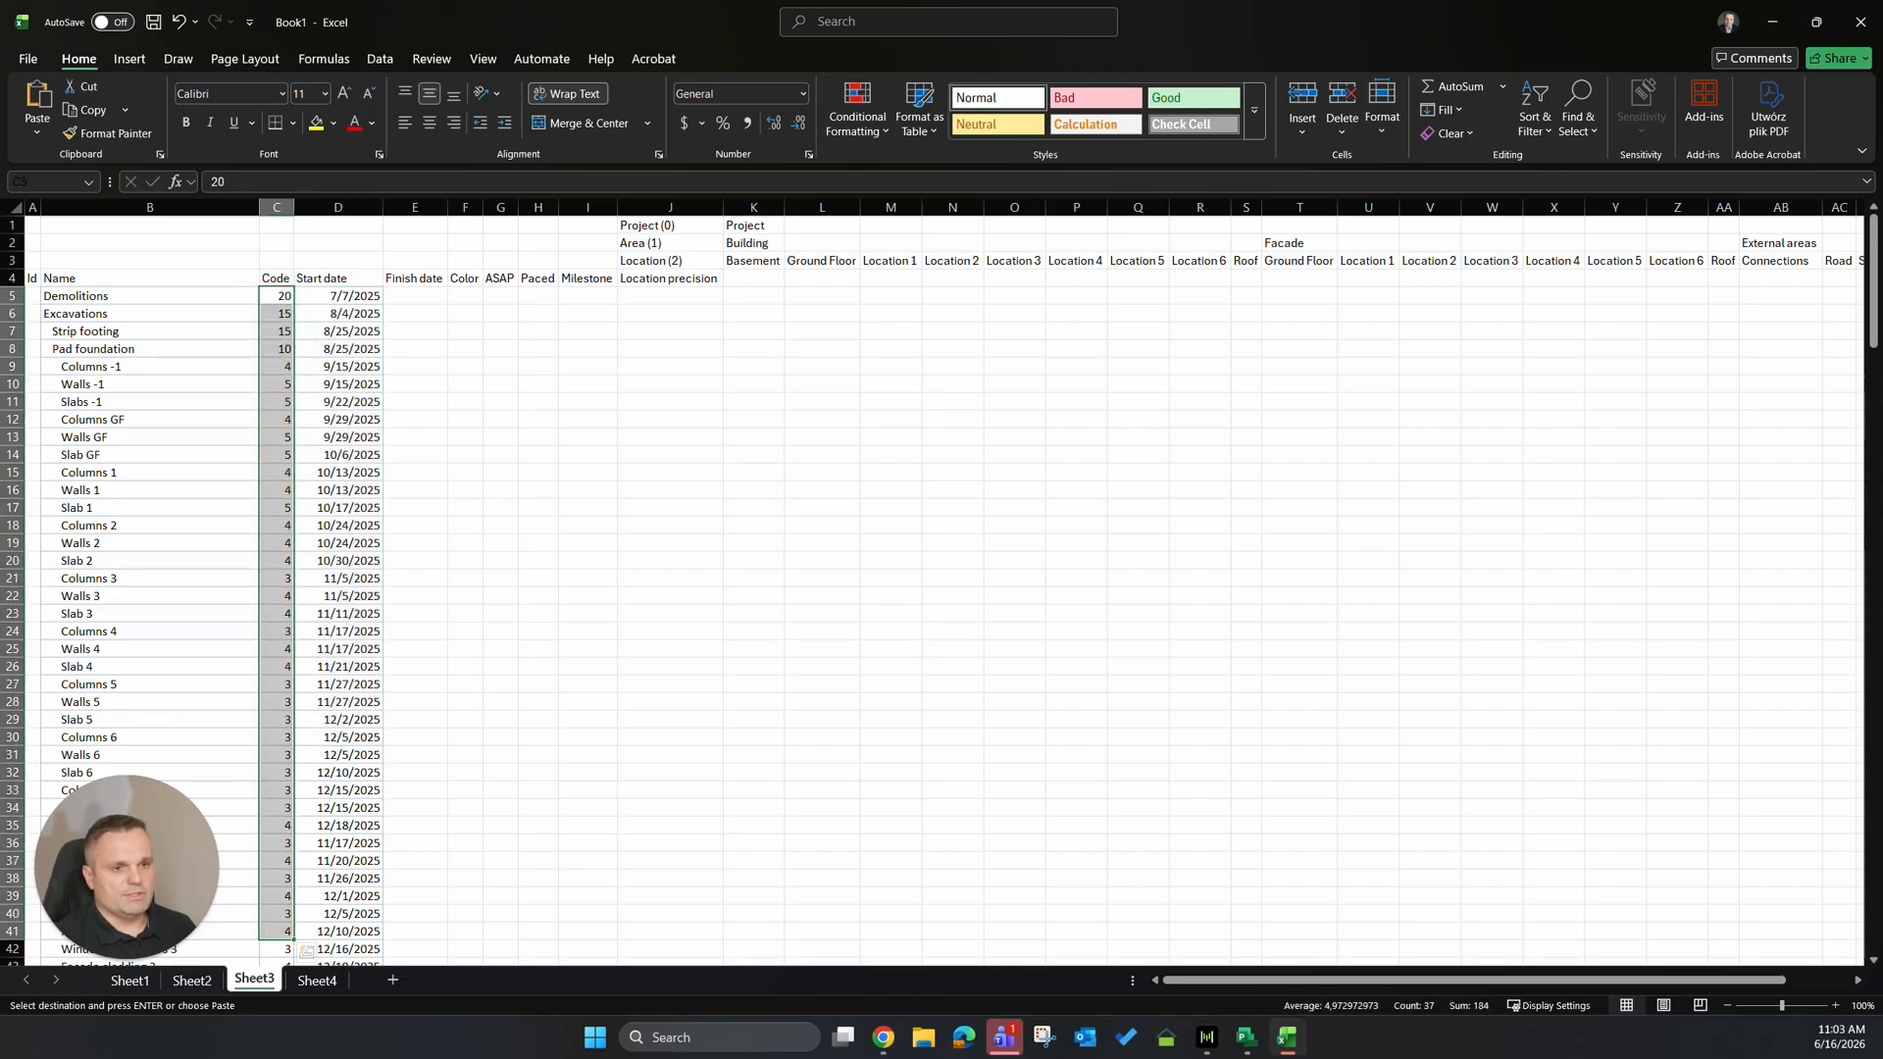
pyautogui.scroll(-5, 271, 933)
pyautogui.scroll(6, 941, 588)
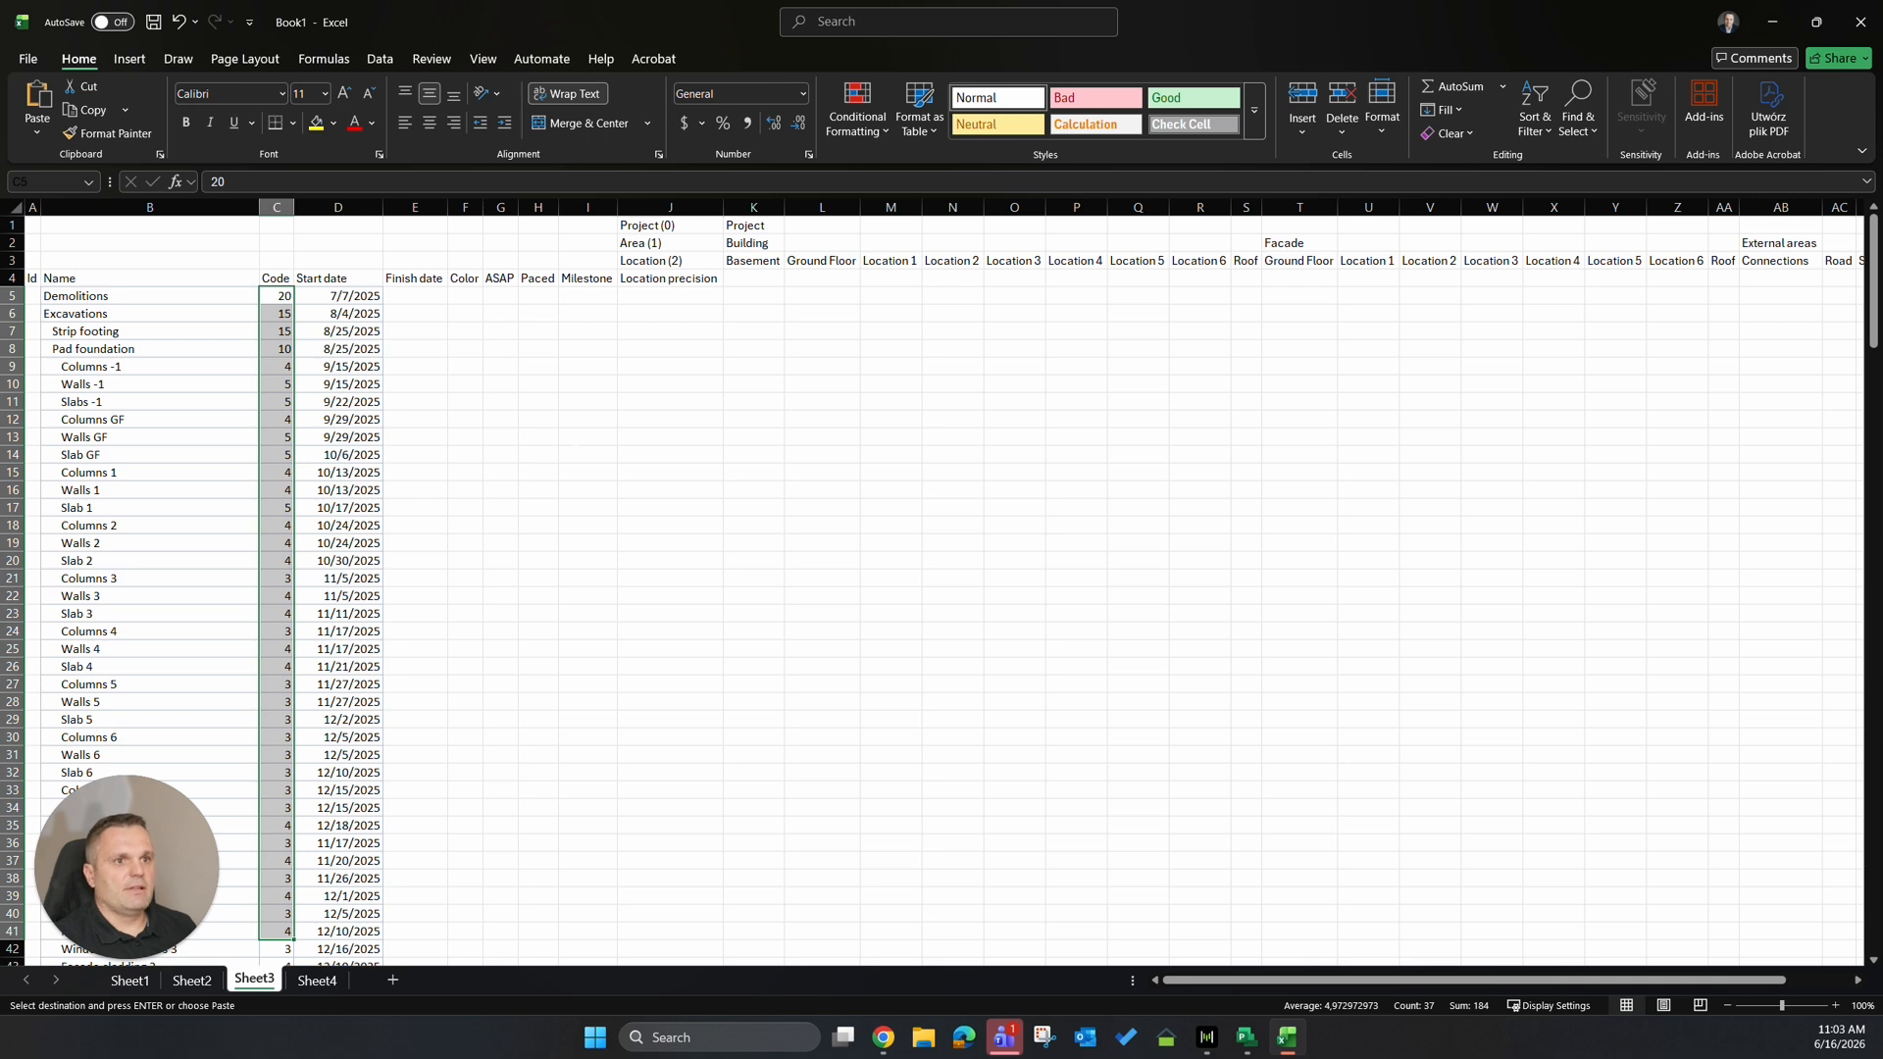
pyautogui.click(537, 401)
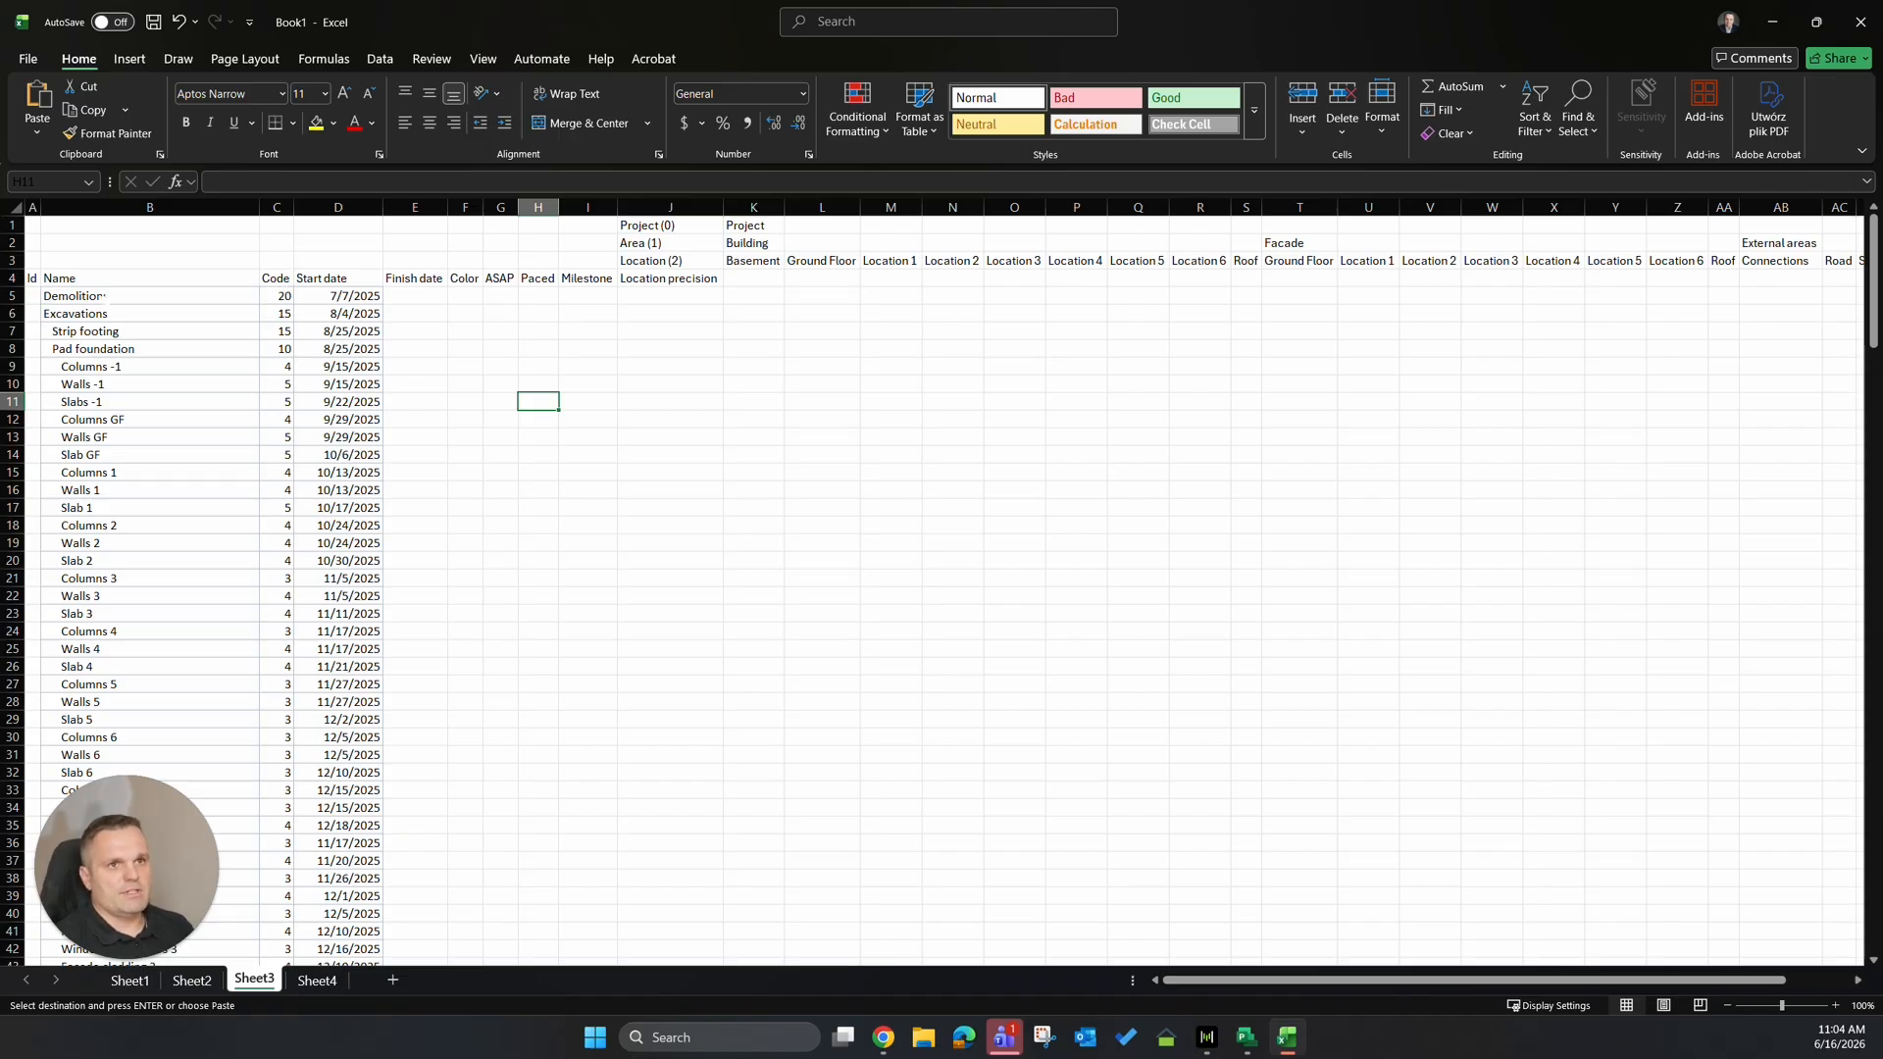
# Split the Demolitions duration out of the Code column, entering 10 for Basement in K4 and 10 for Connections in AB4.
pyautogui.click(286, 296)
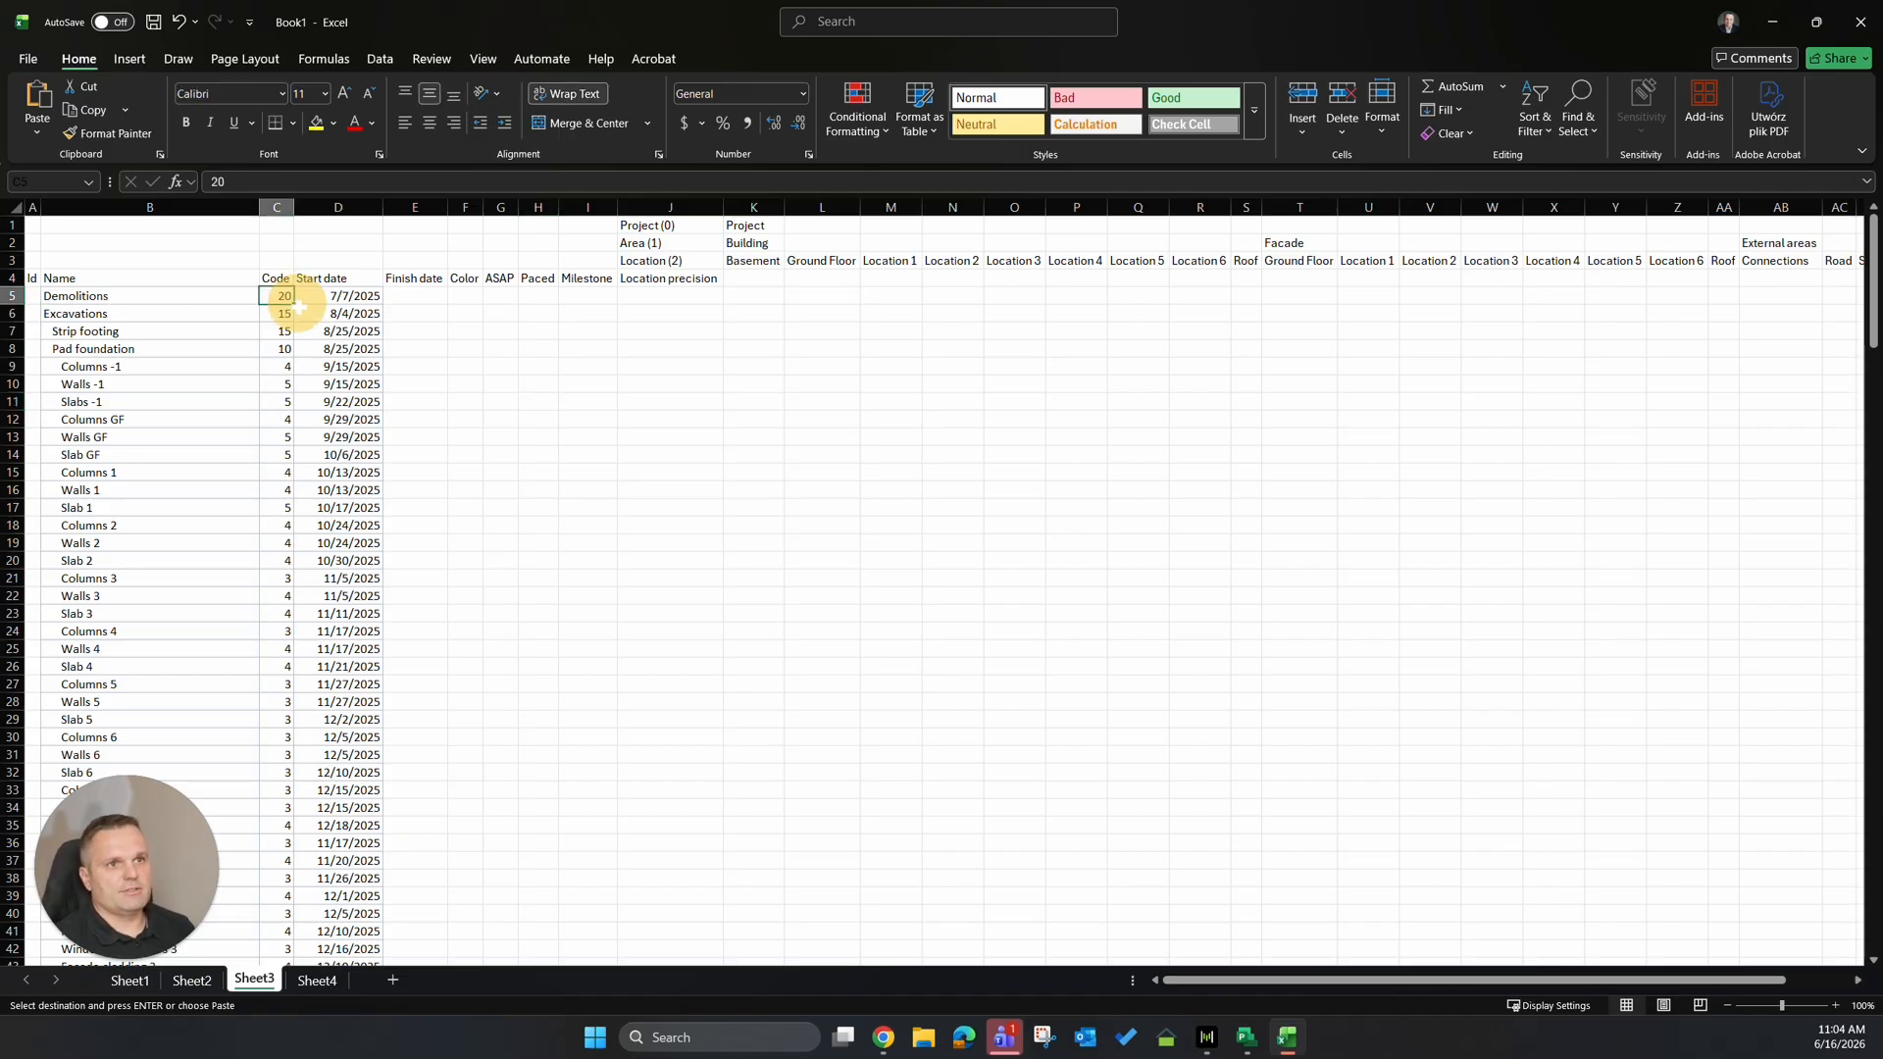
pyautogui.moveTo(286, 303); pyautogui.dragTo(774, 294)
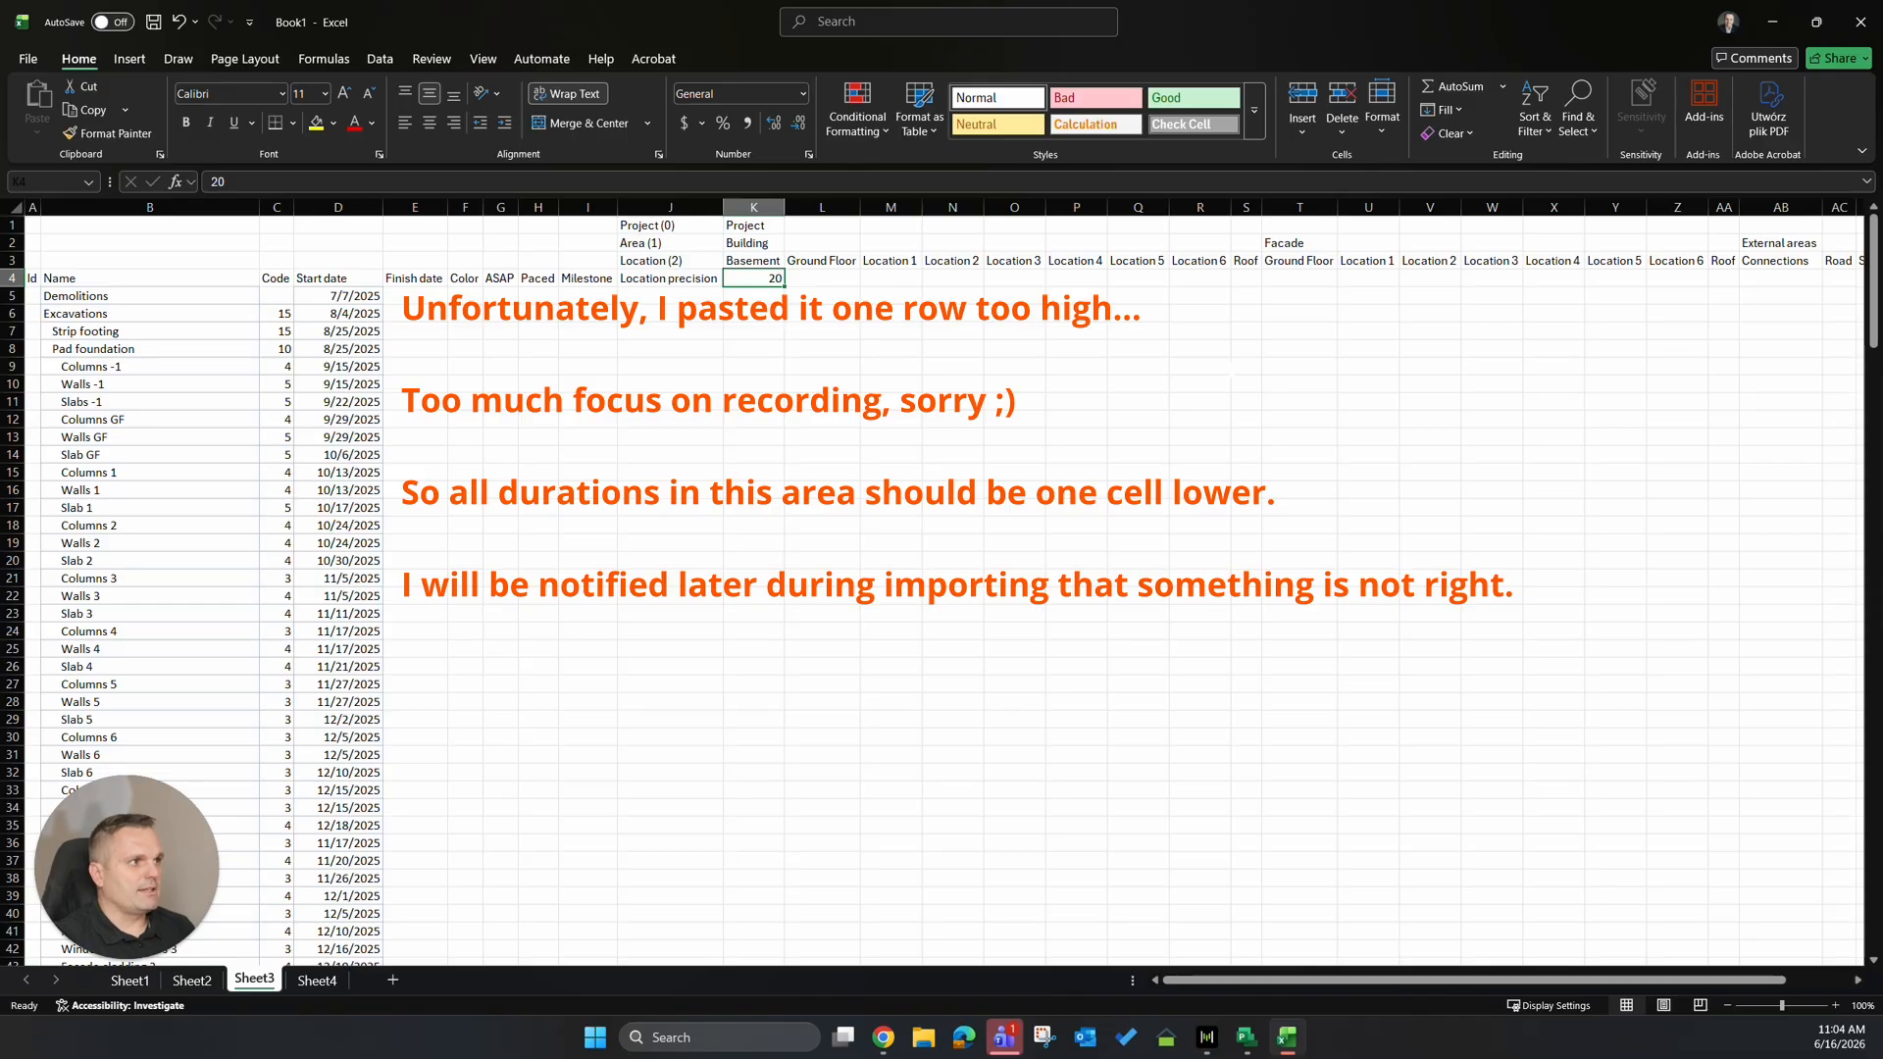
pyautogui.write('10')
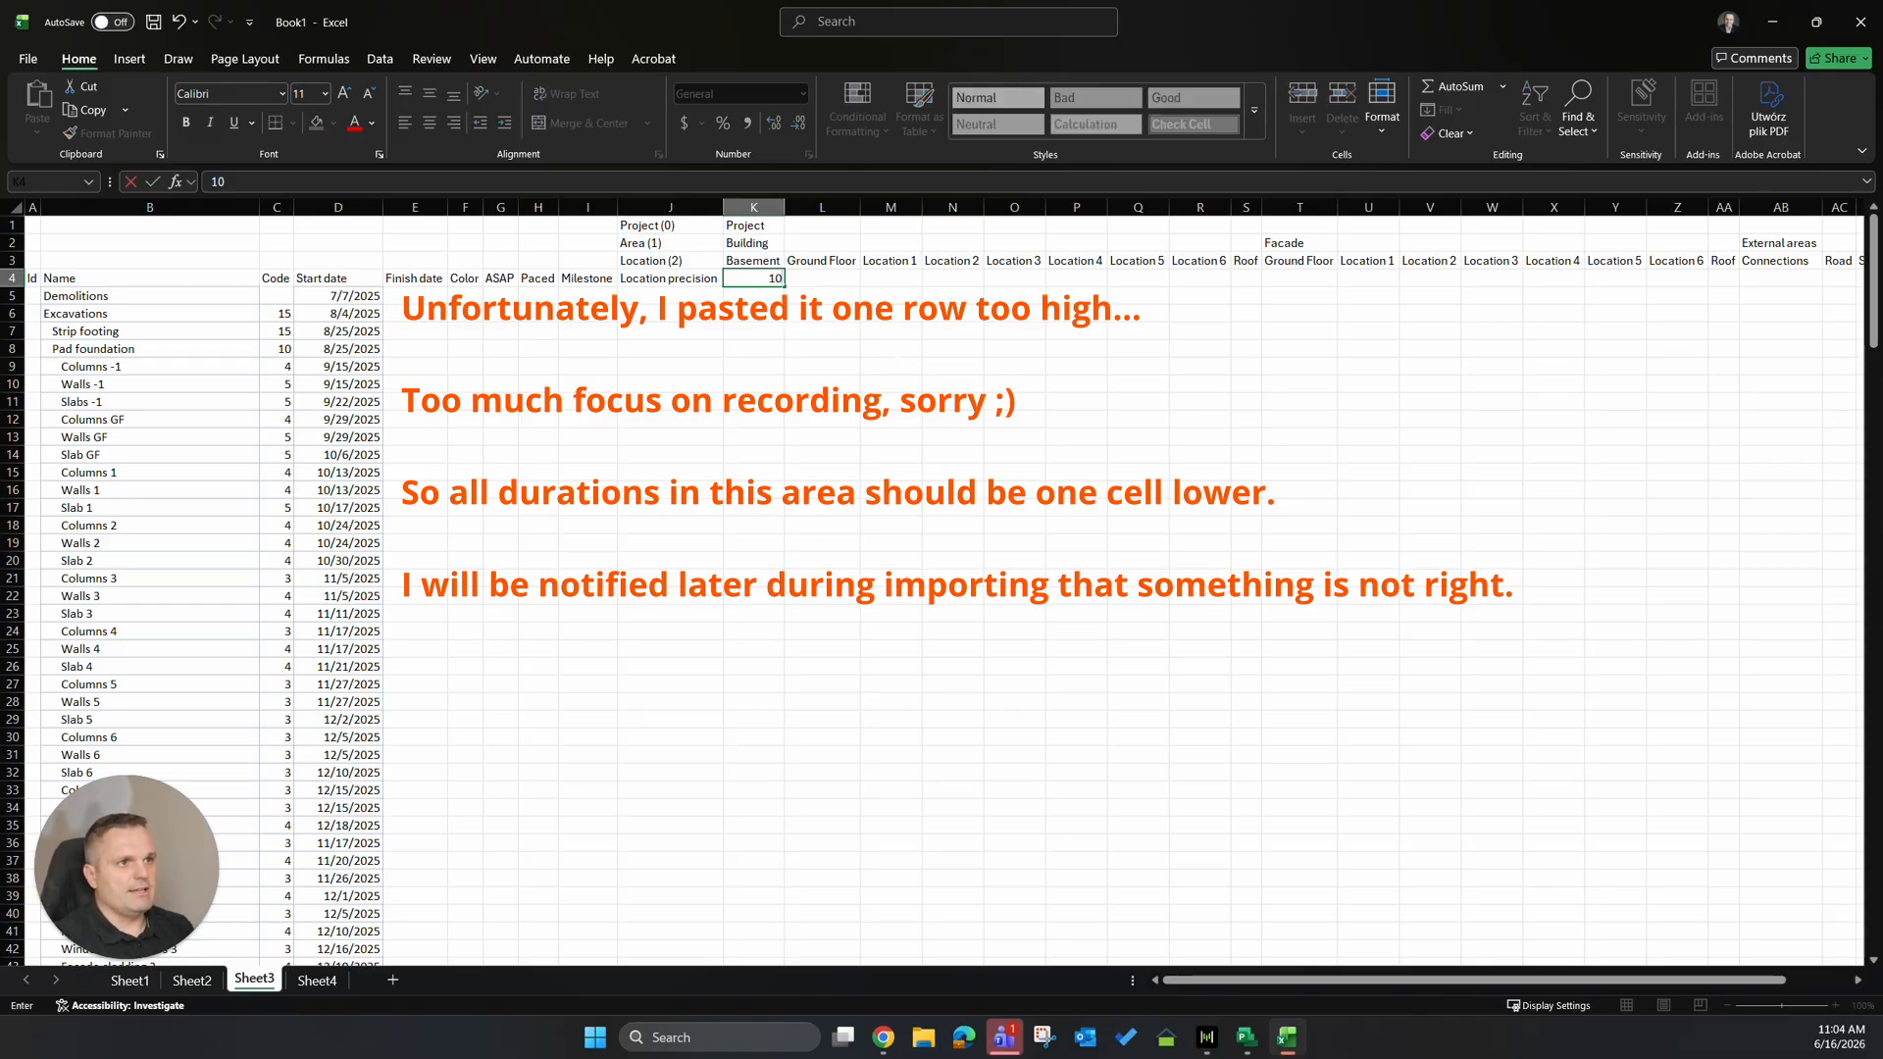
pyautogui.click(1771, 277)
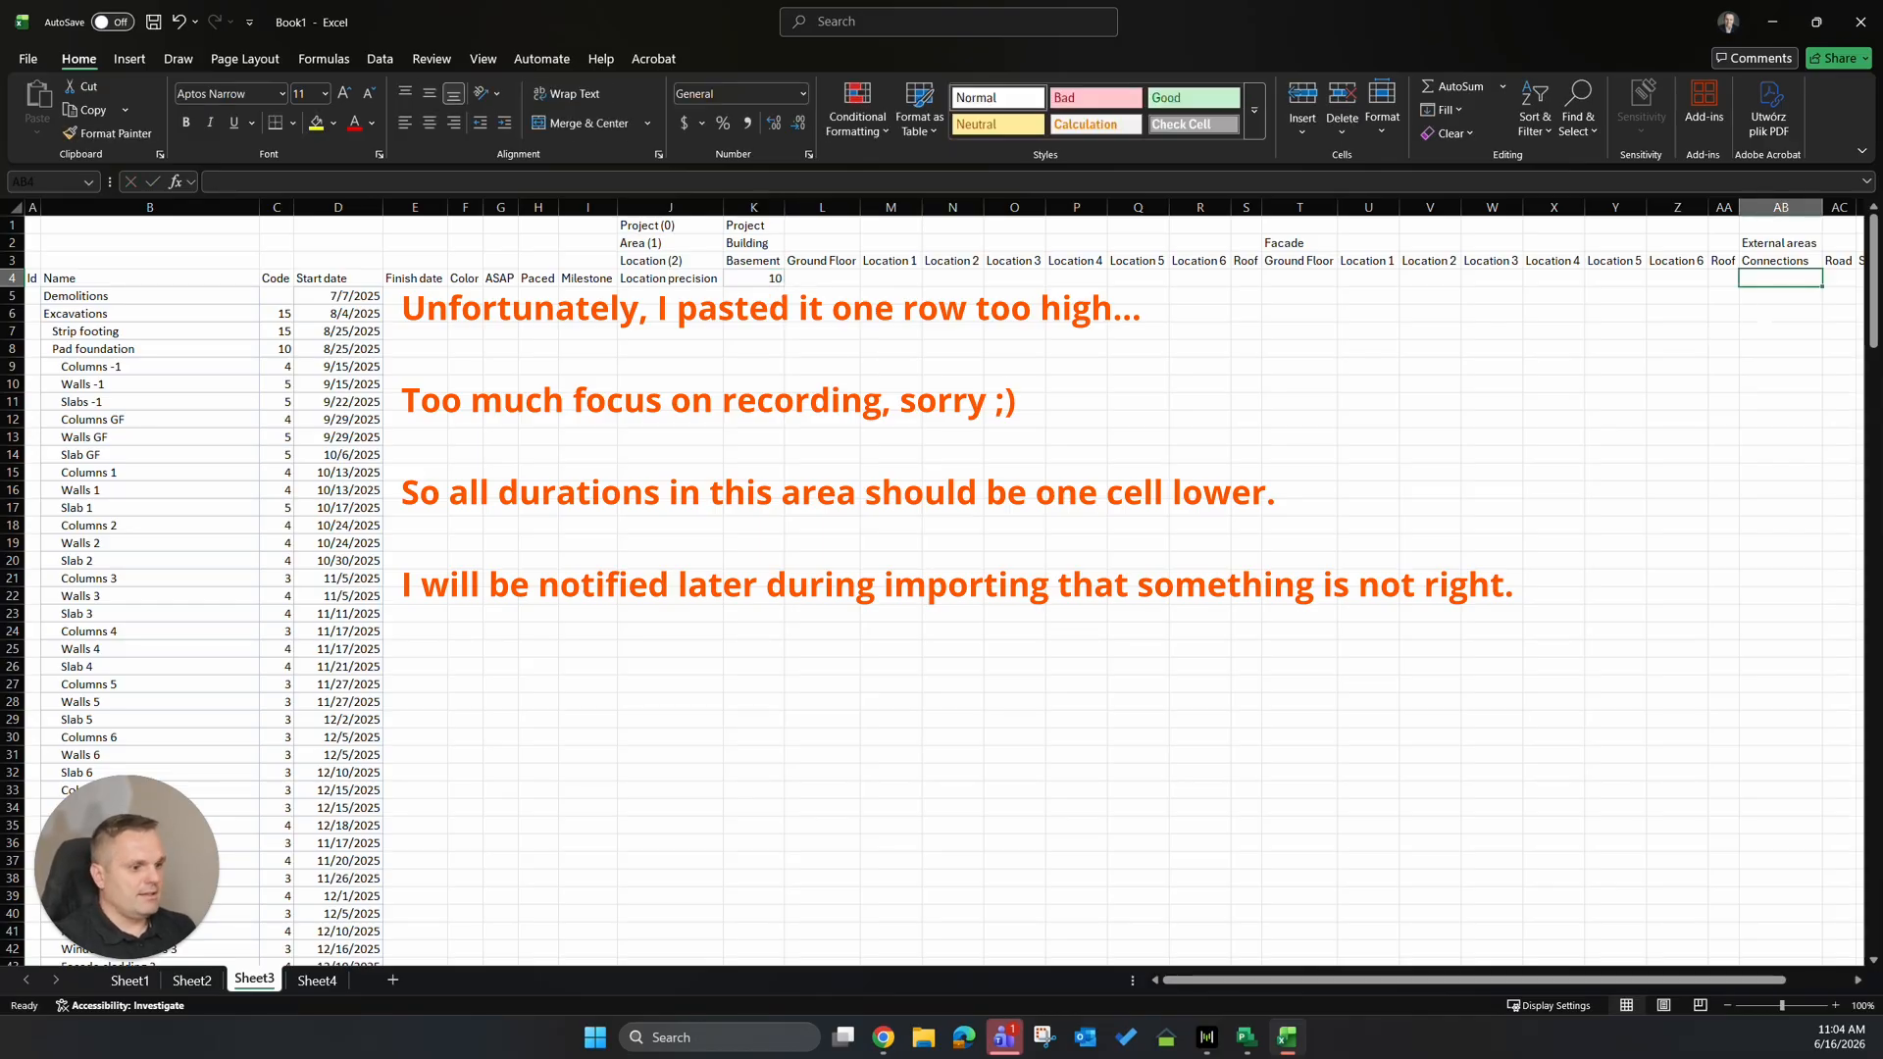
pyautogui.write('10')
pyautogui.click(978, 370)
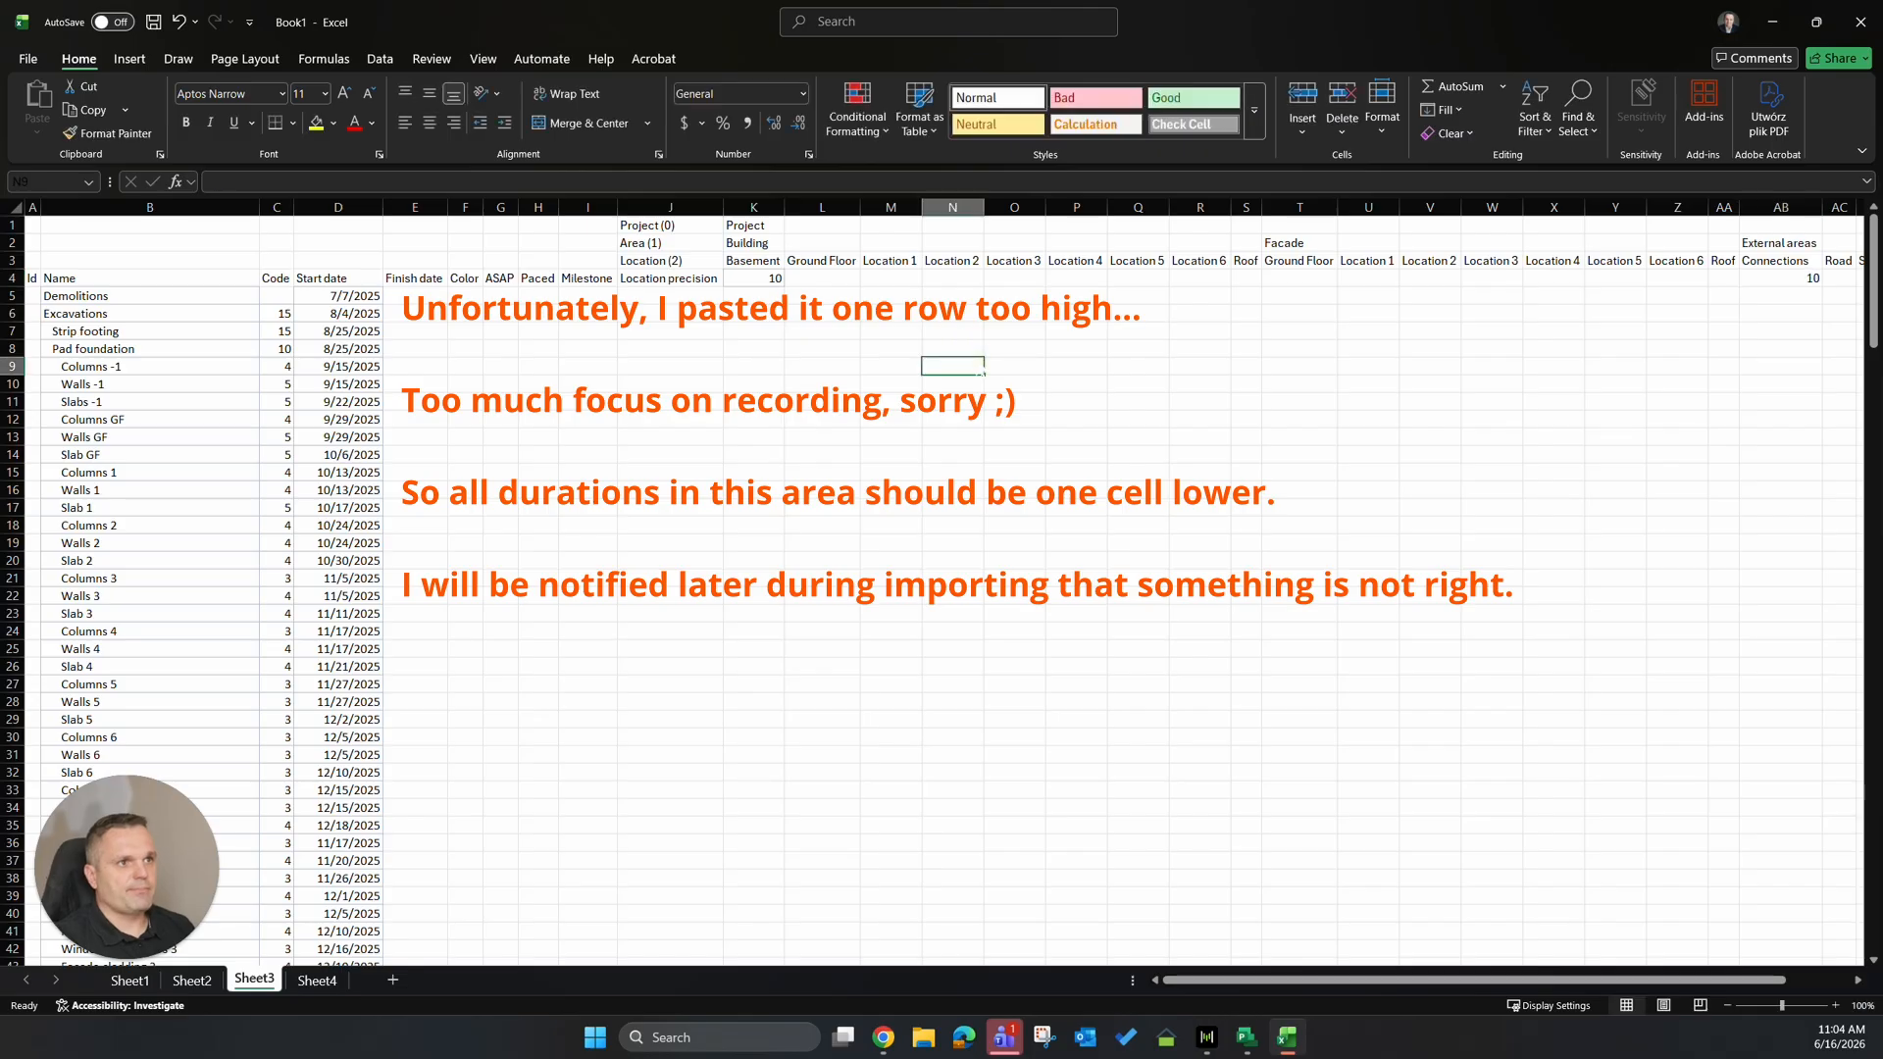
# Split the Excavations duration into 5 for Basement in K5 and 10 for Connections in AB5, and clear cell C6.
pyautogui.click(281, 316)
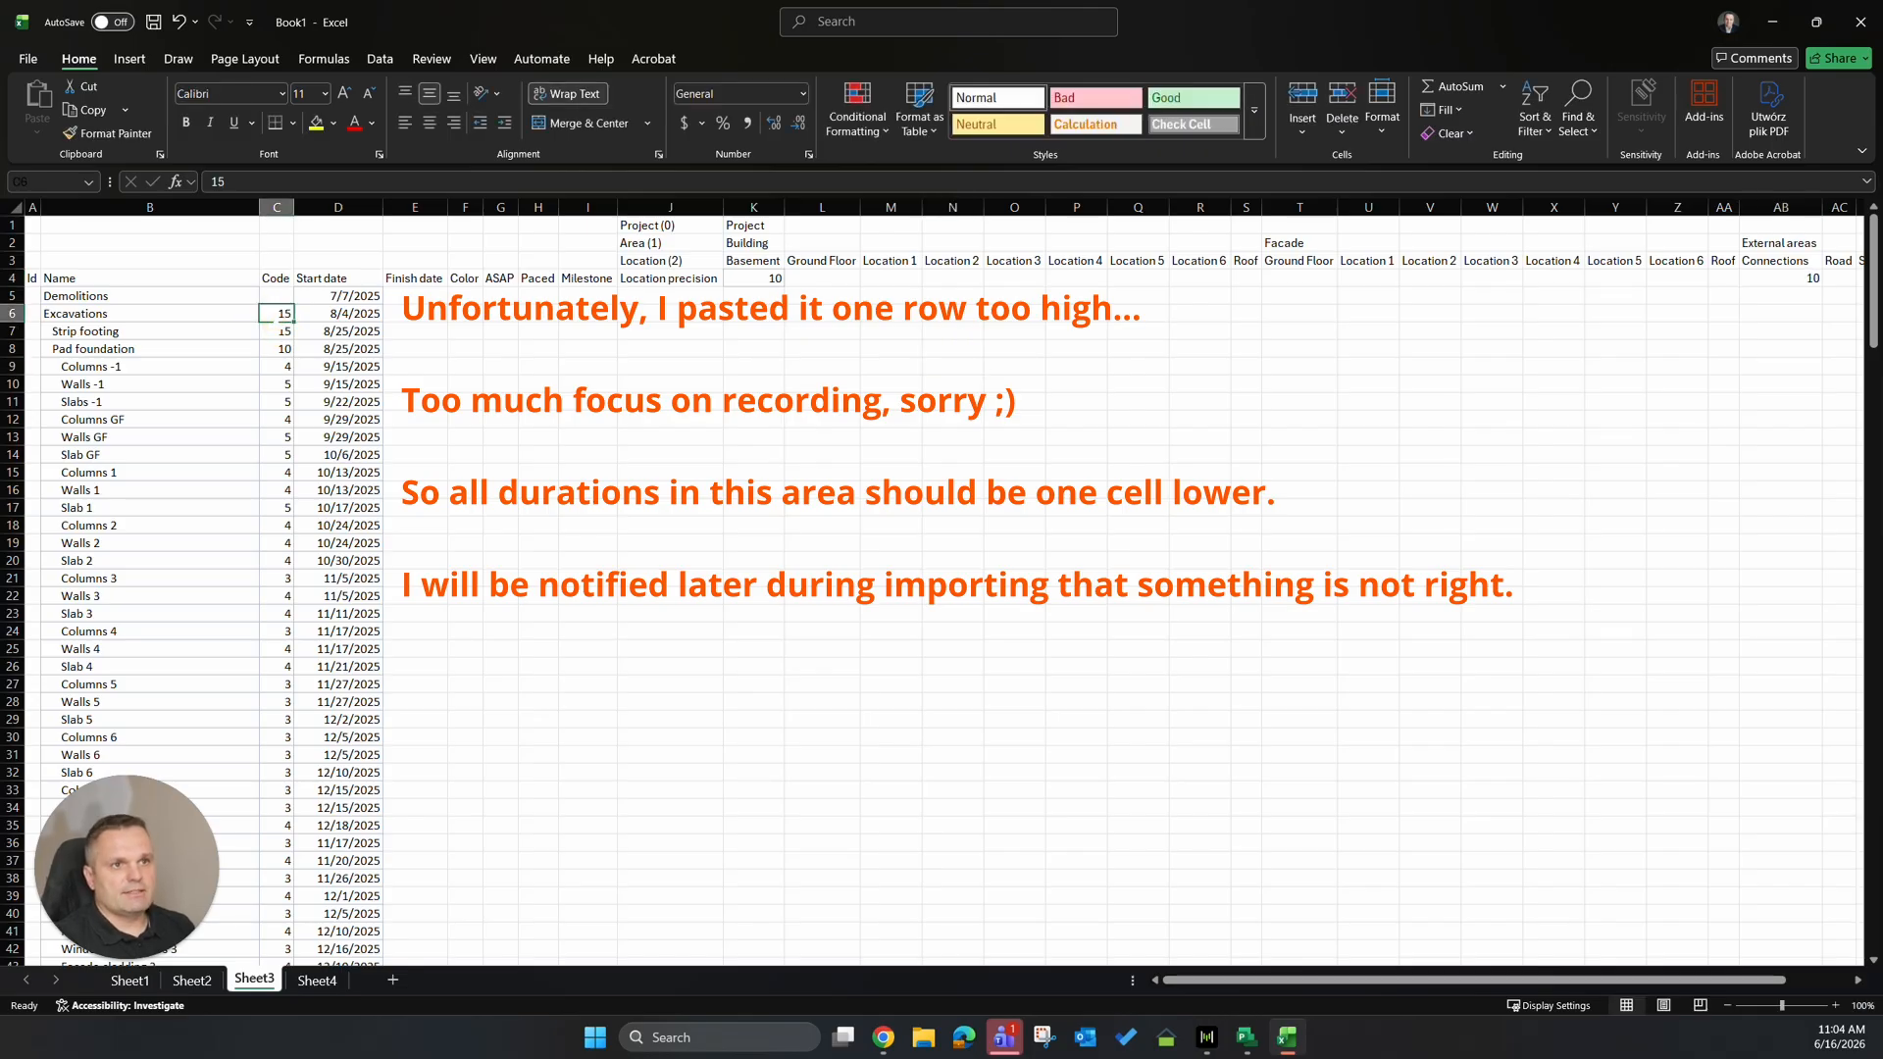
pyautogui.click(755, 295)
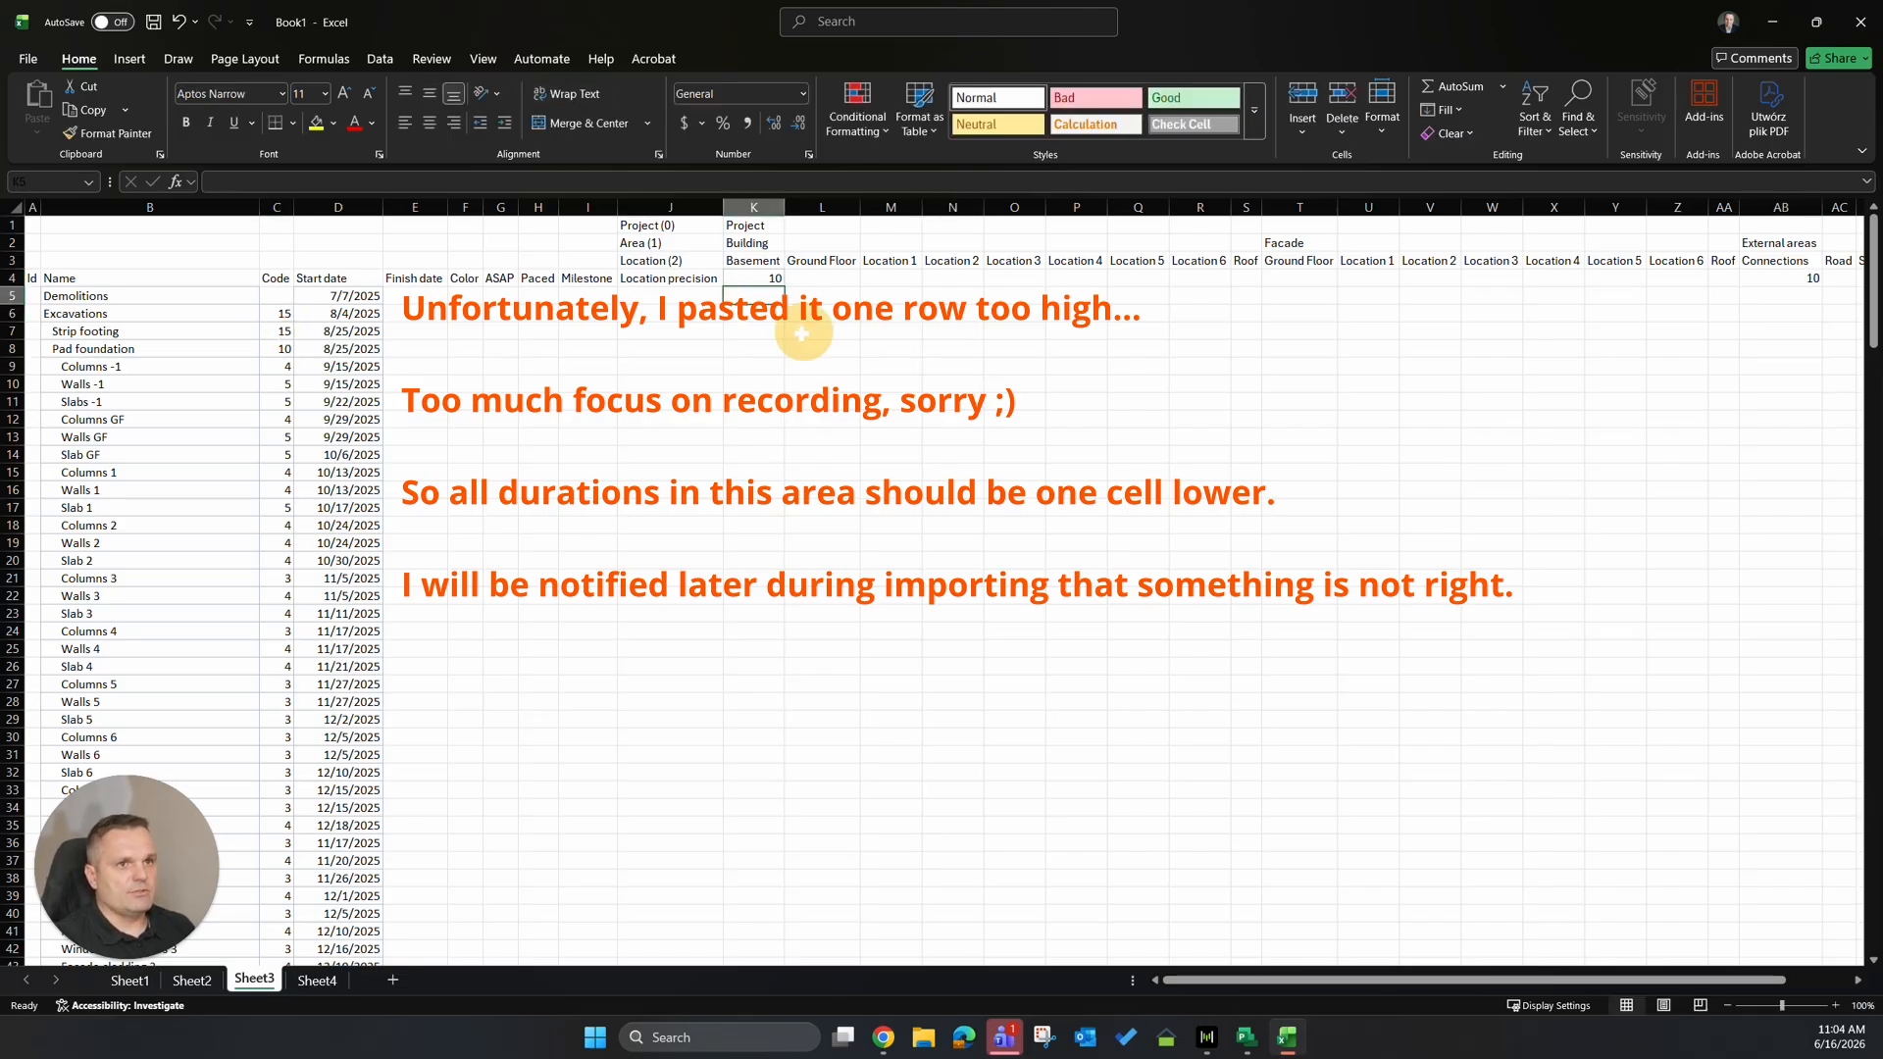
pyautogui.write('5')
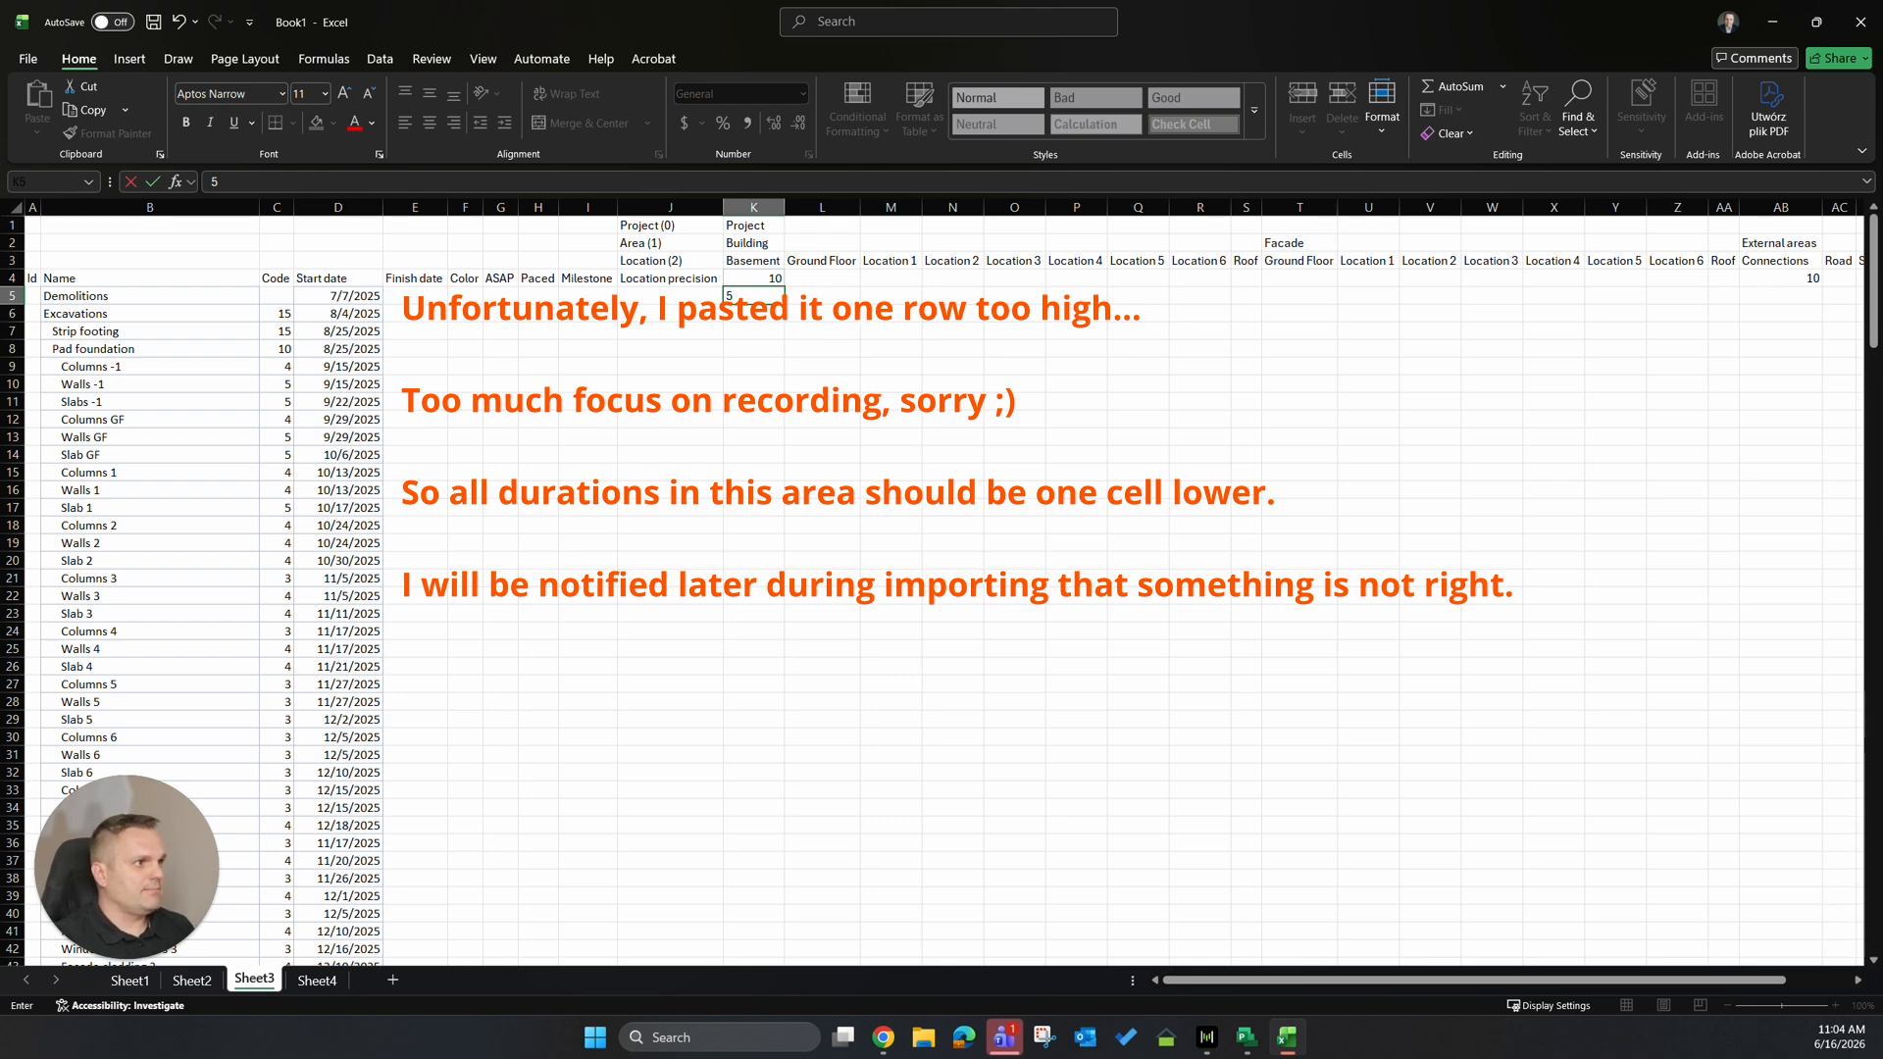
pyautogui.moveTo(1313, 982); pyautogui.dragTo(1347, 983)
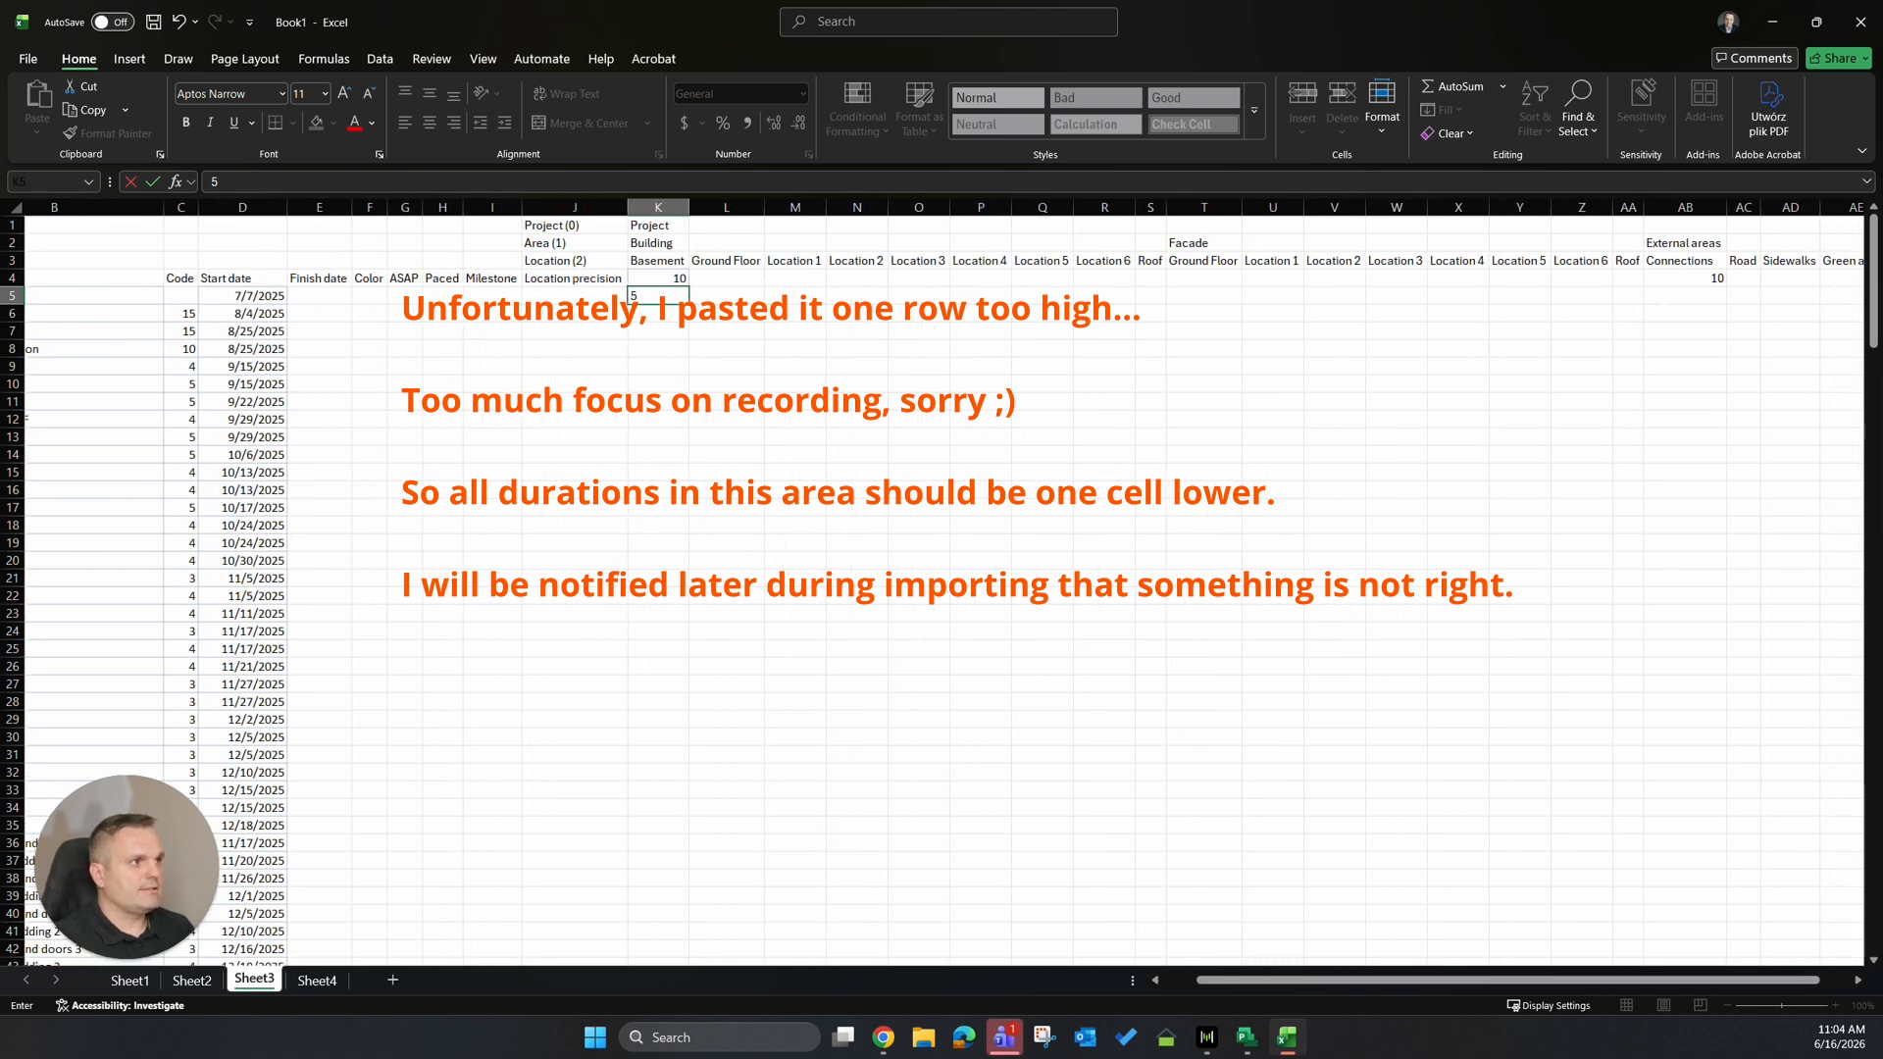
pyautogui.click(1684, 296)
pyautogui.write('10')
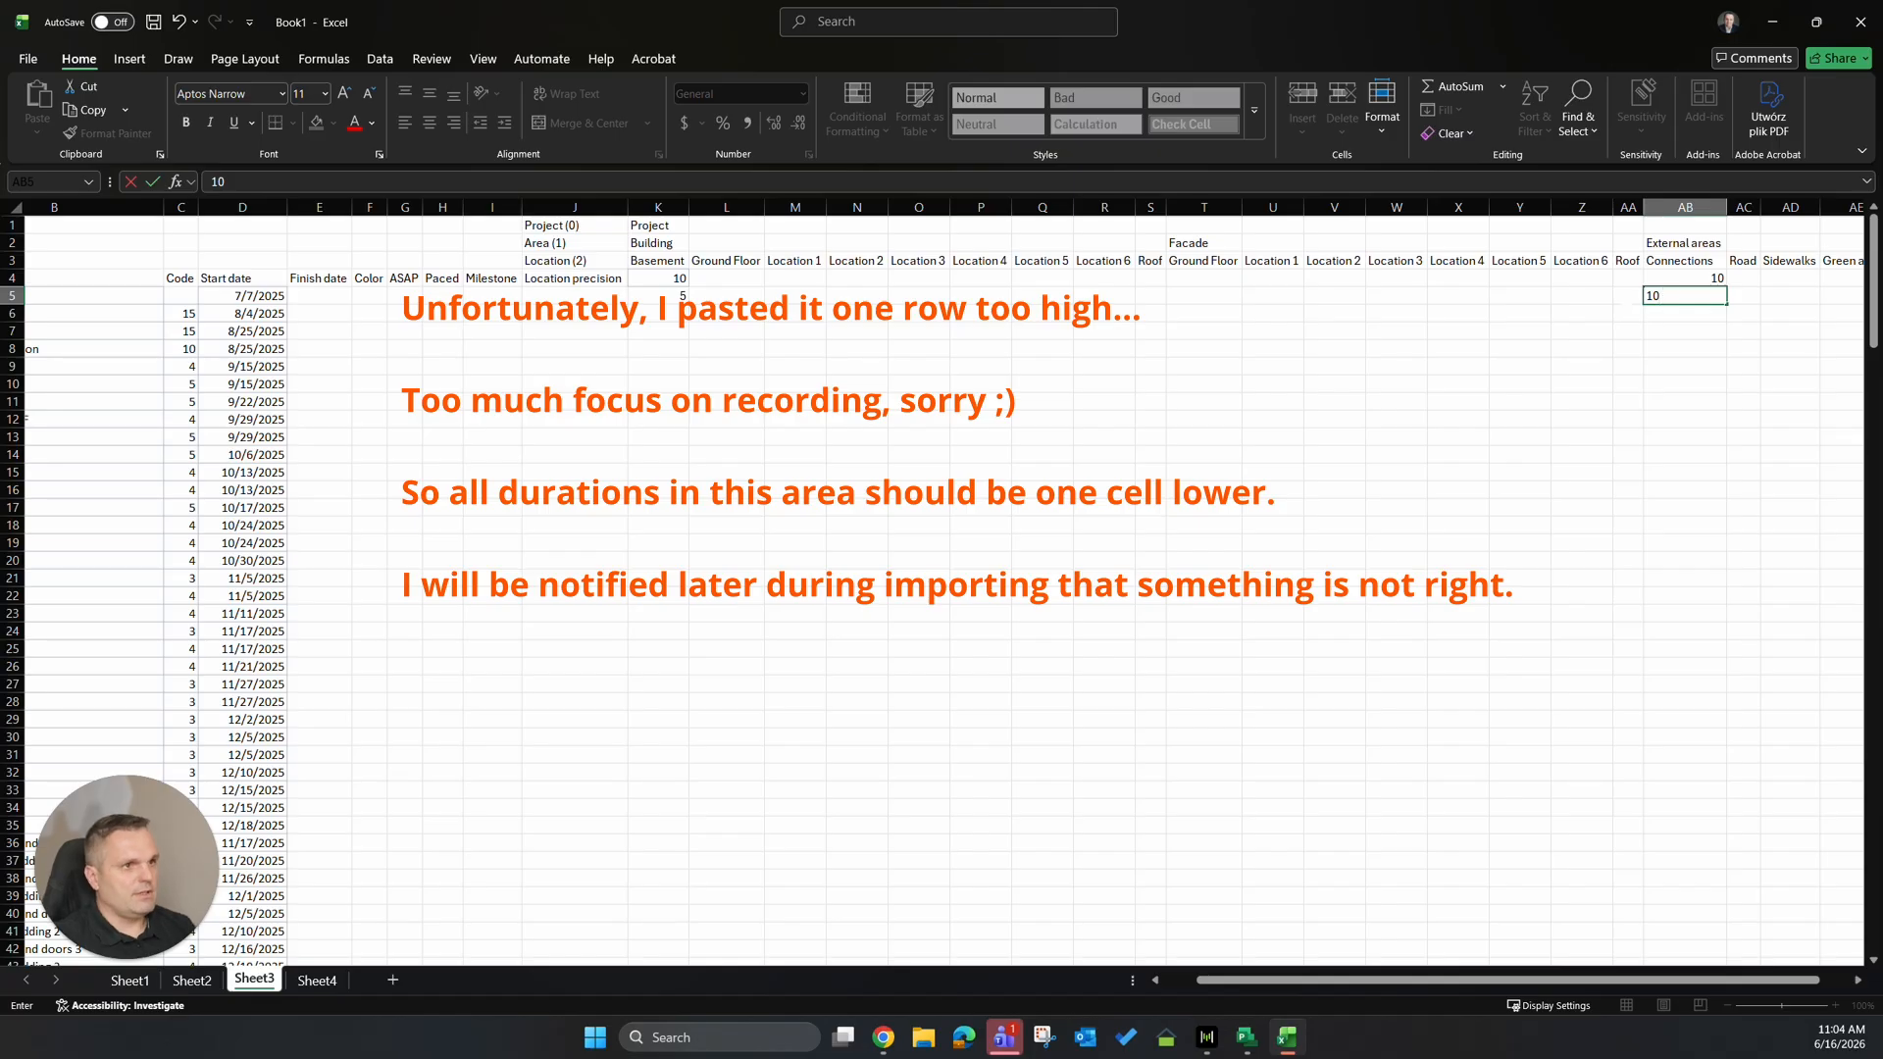
pyautogui.click(172, 318)
pyautogui.press('Delete')
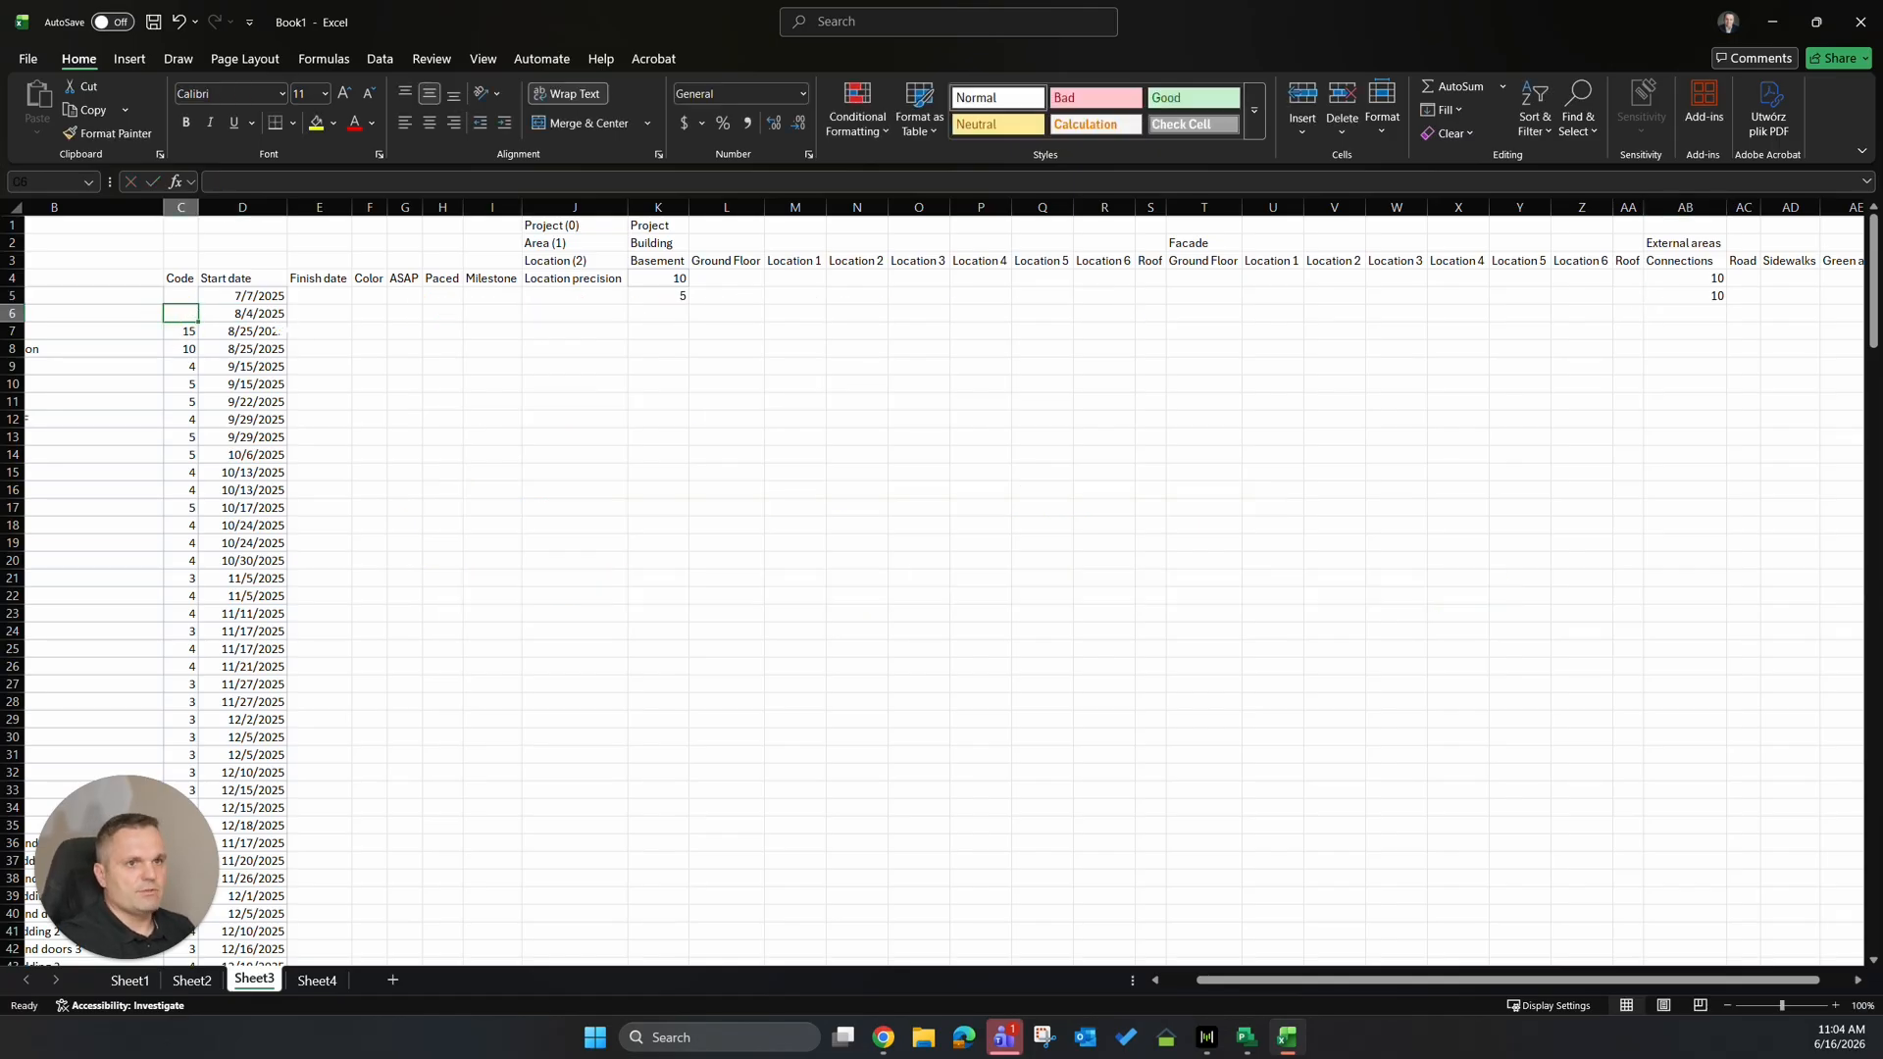
# Move the Strip footing and Pad foundation durations from the Code column to Basement cells K6 and K7.
pyautogui.hscroll(-2, 225, 325)
pyautogui.click(276, 331)
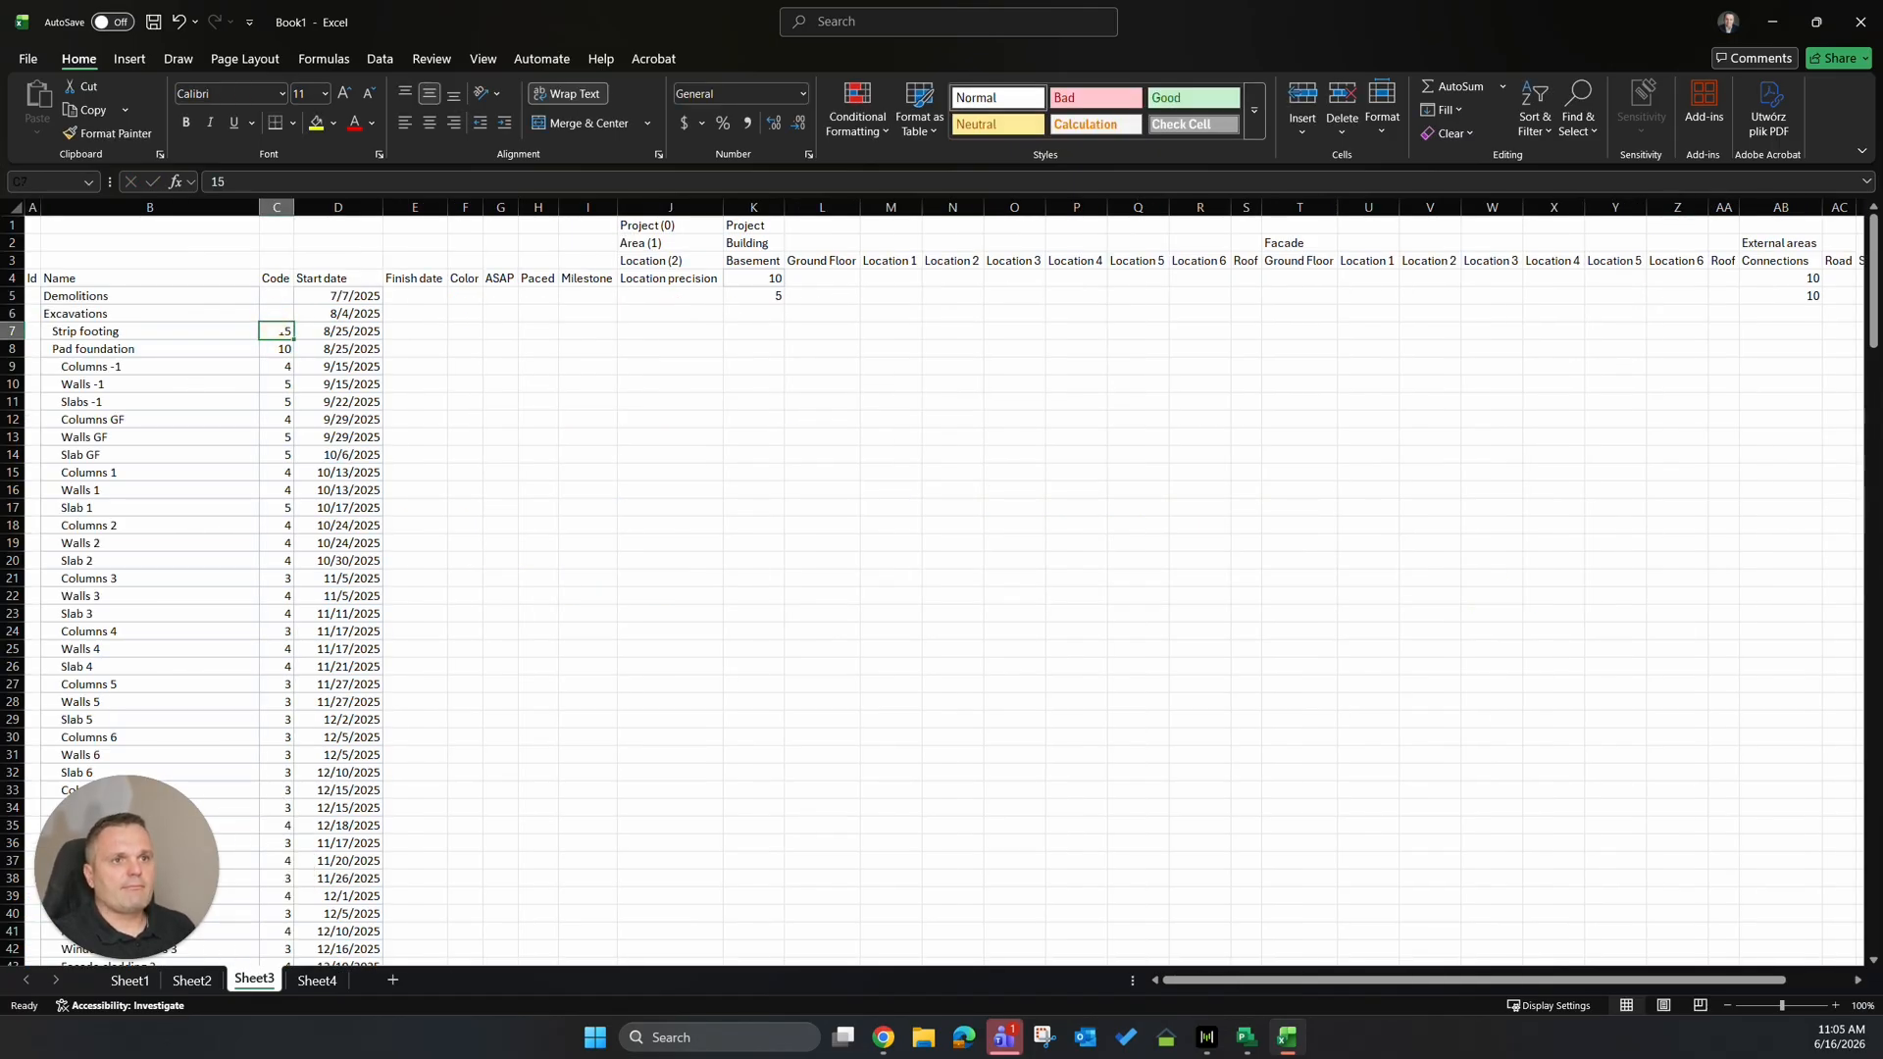
pyautogui.moveTo(277, 331); pyautogui.dragTo(756, 318)
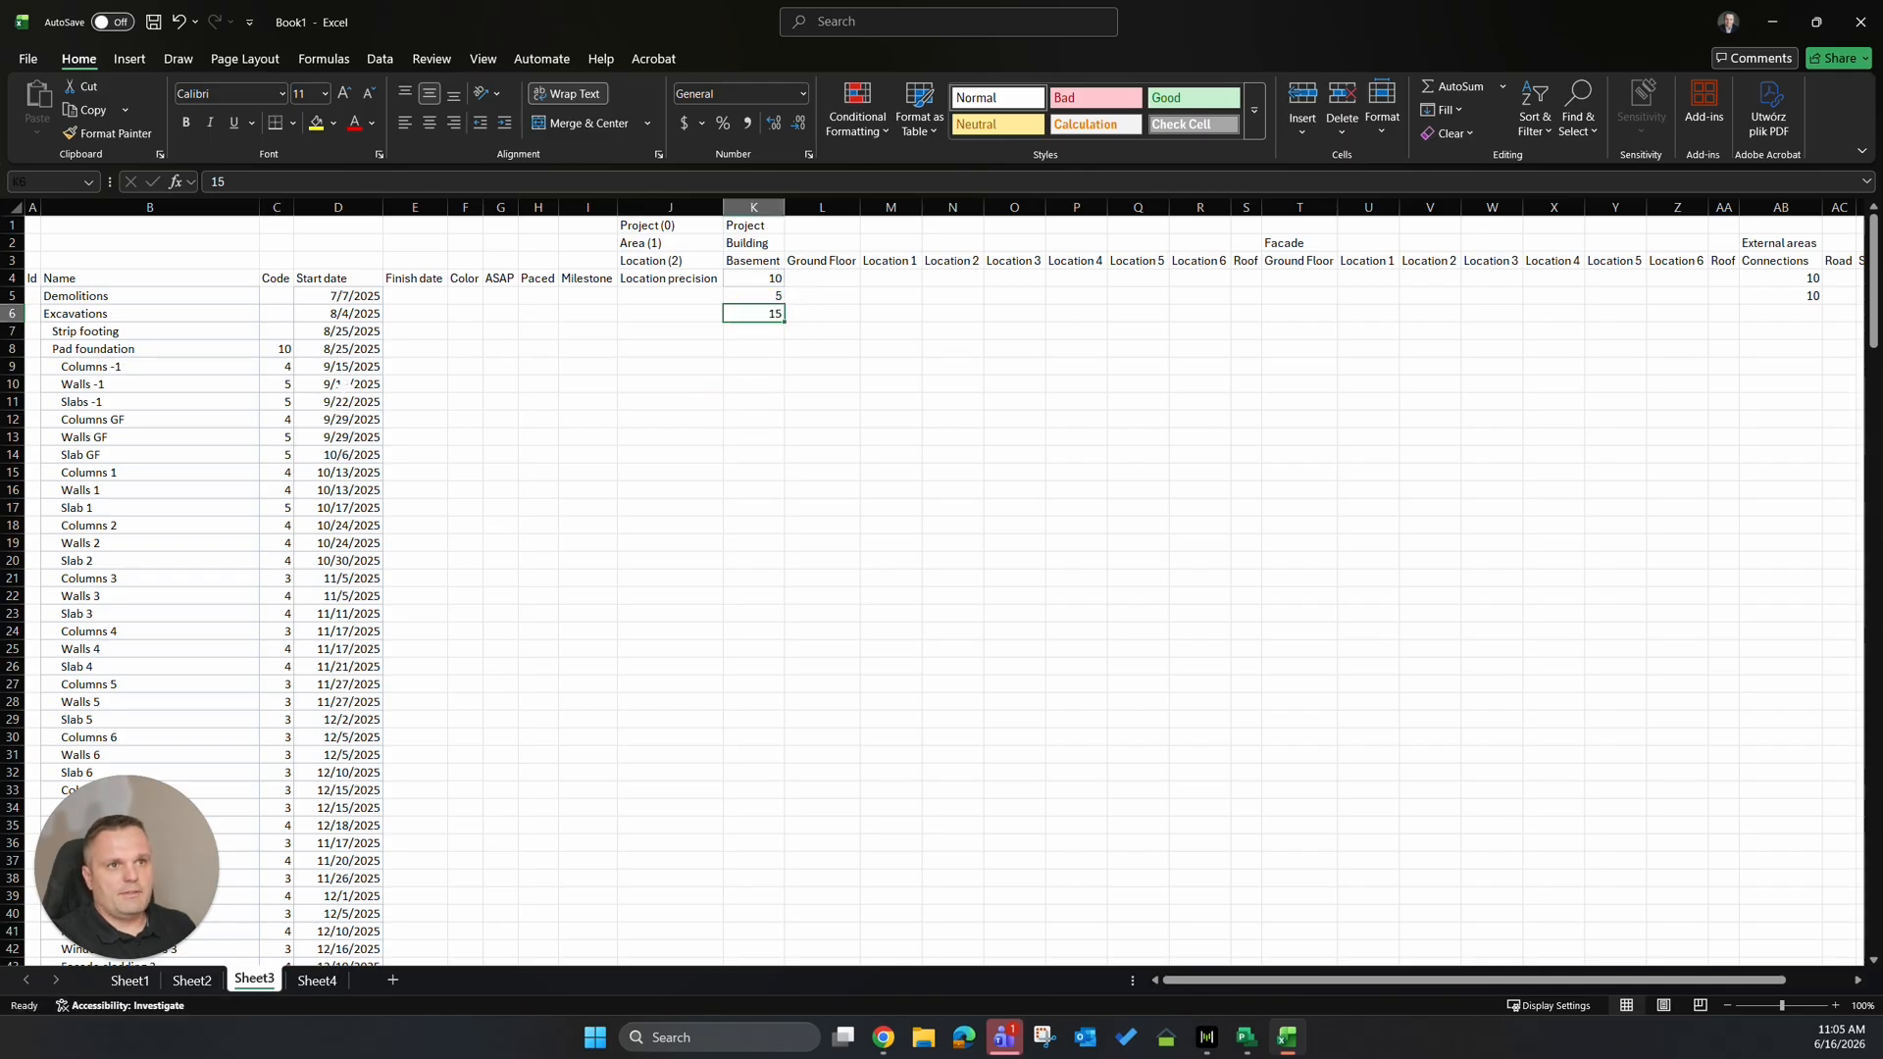
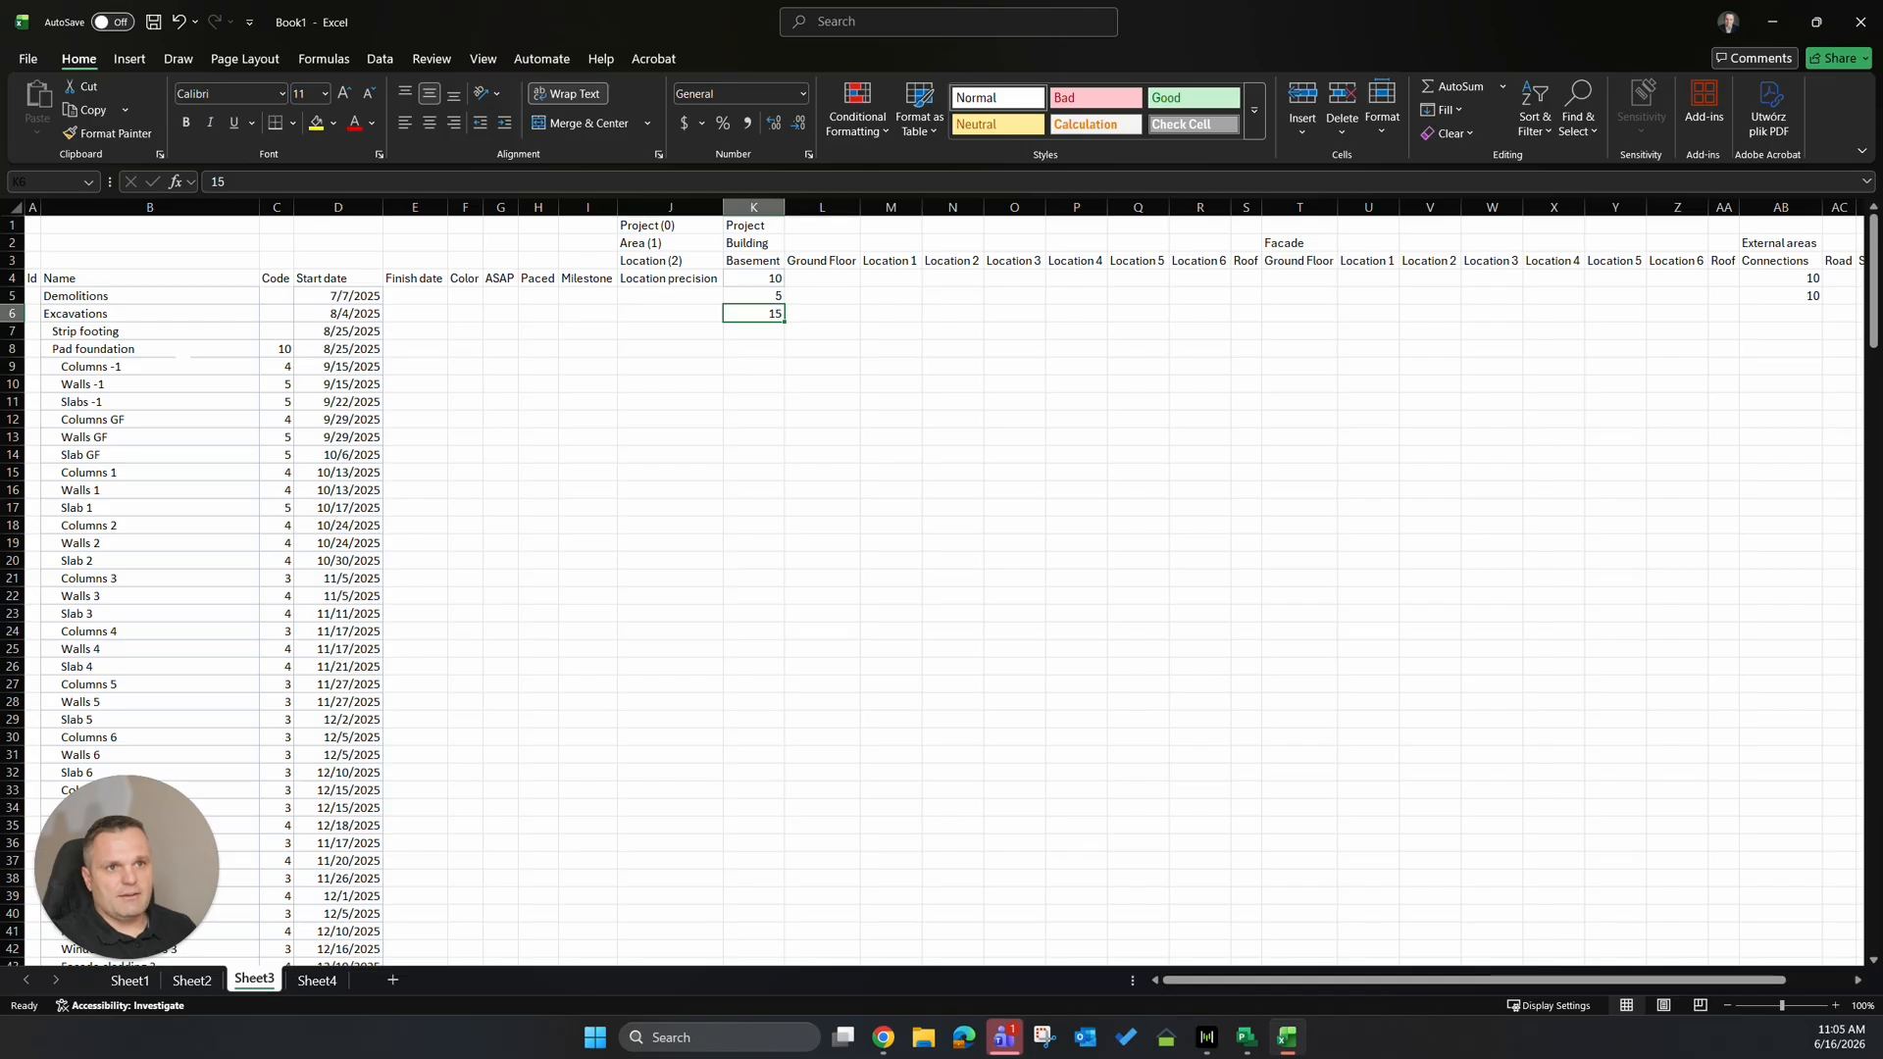
pyautogui.click(278, 349)
pyautogui.moveTo(282, 357); pyautogui.dragTo(758, 339)
# Move the level -1 column, wall and slab durations to Basement cells K8:K10 and the GF durations to Ground Floor cells L11:L13.
pyautogui.click(279, 366)
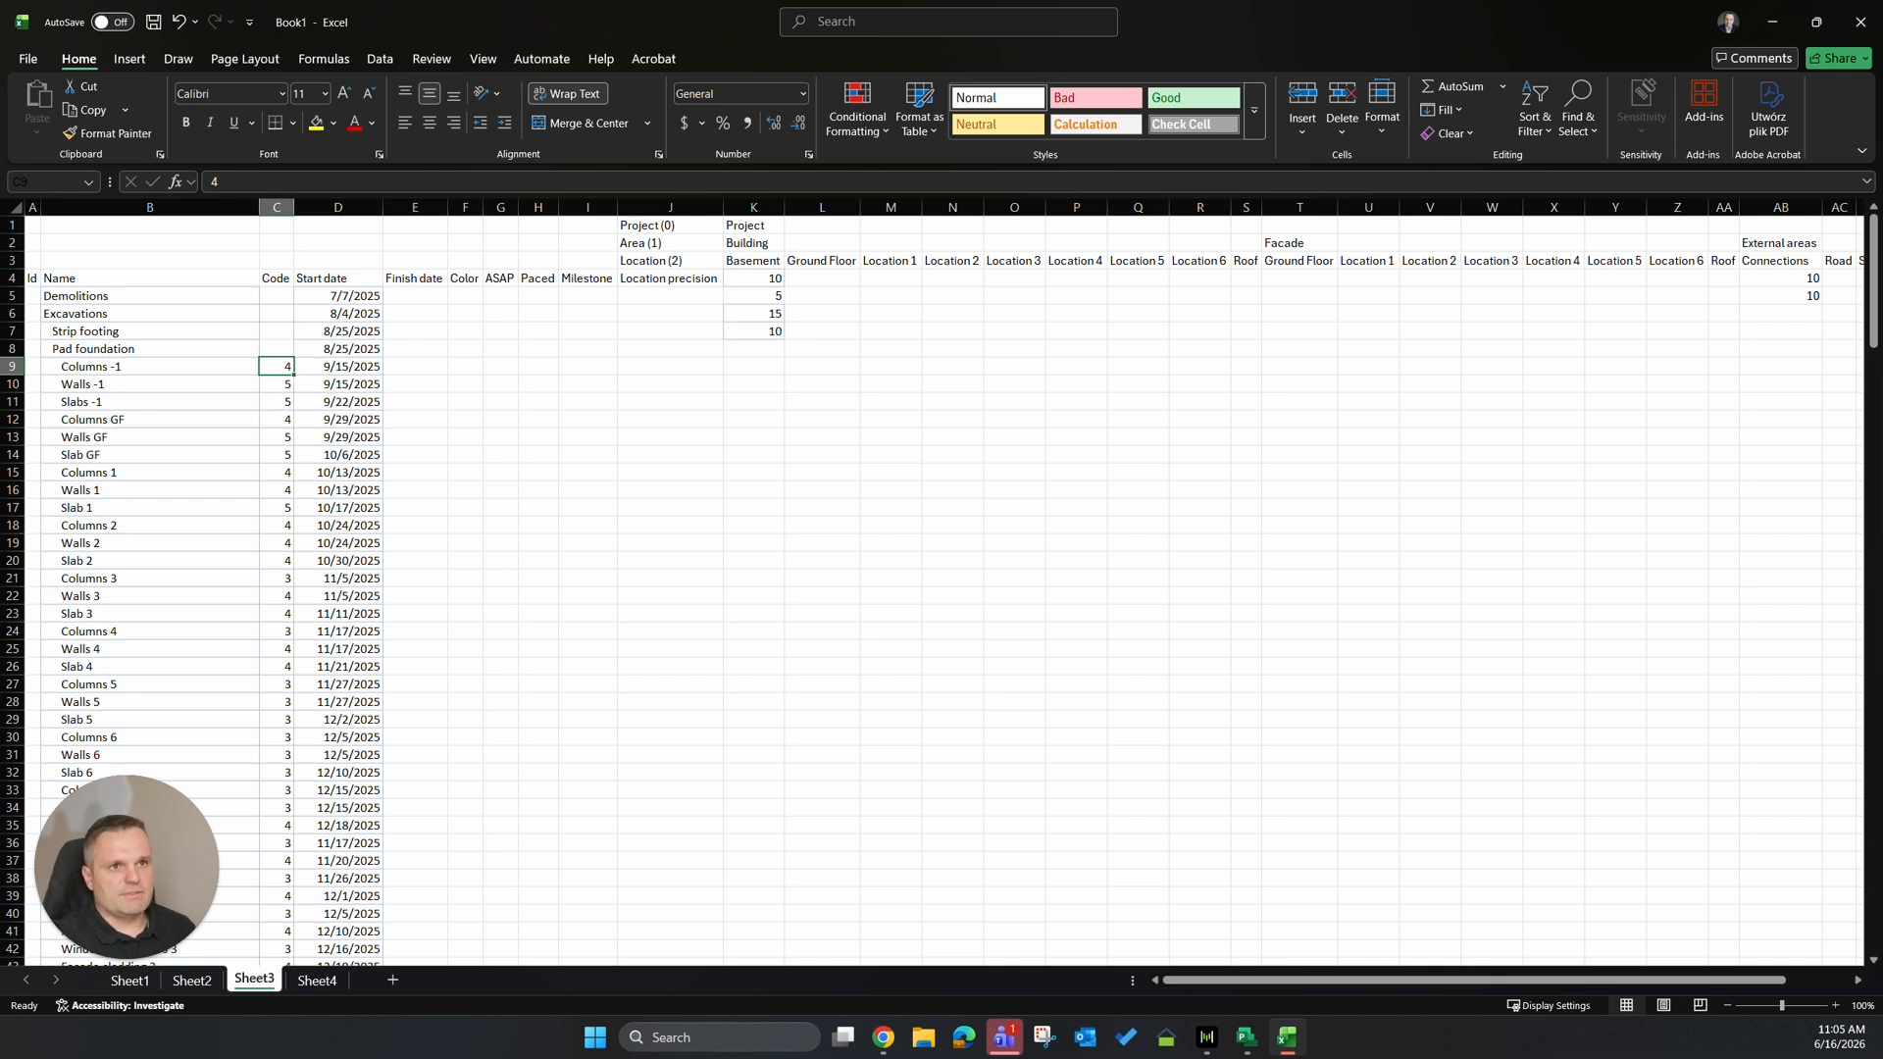
pyautogui.moveTo(277, 367); pyautogui.dragTo(776, 389)
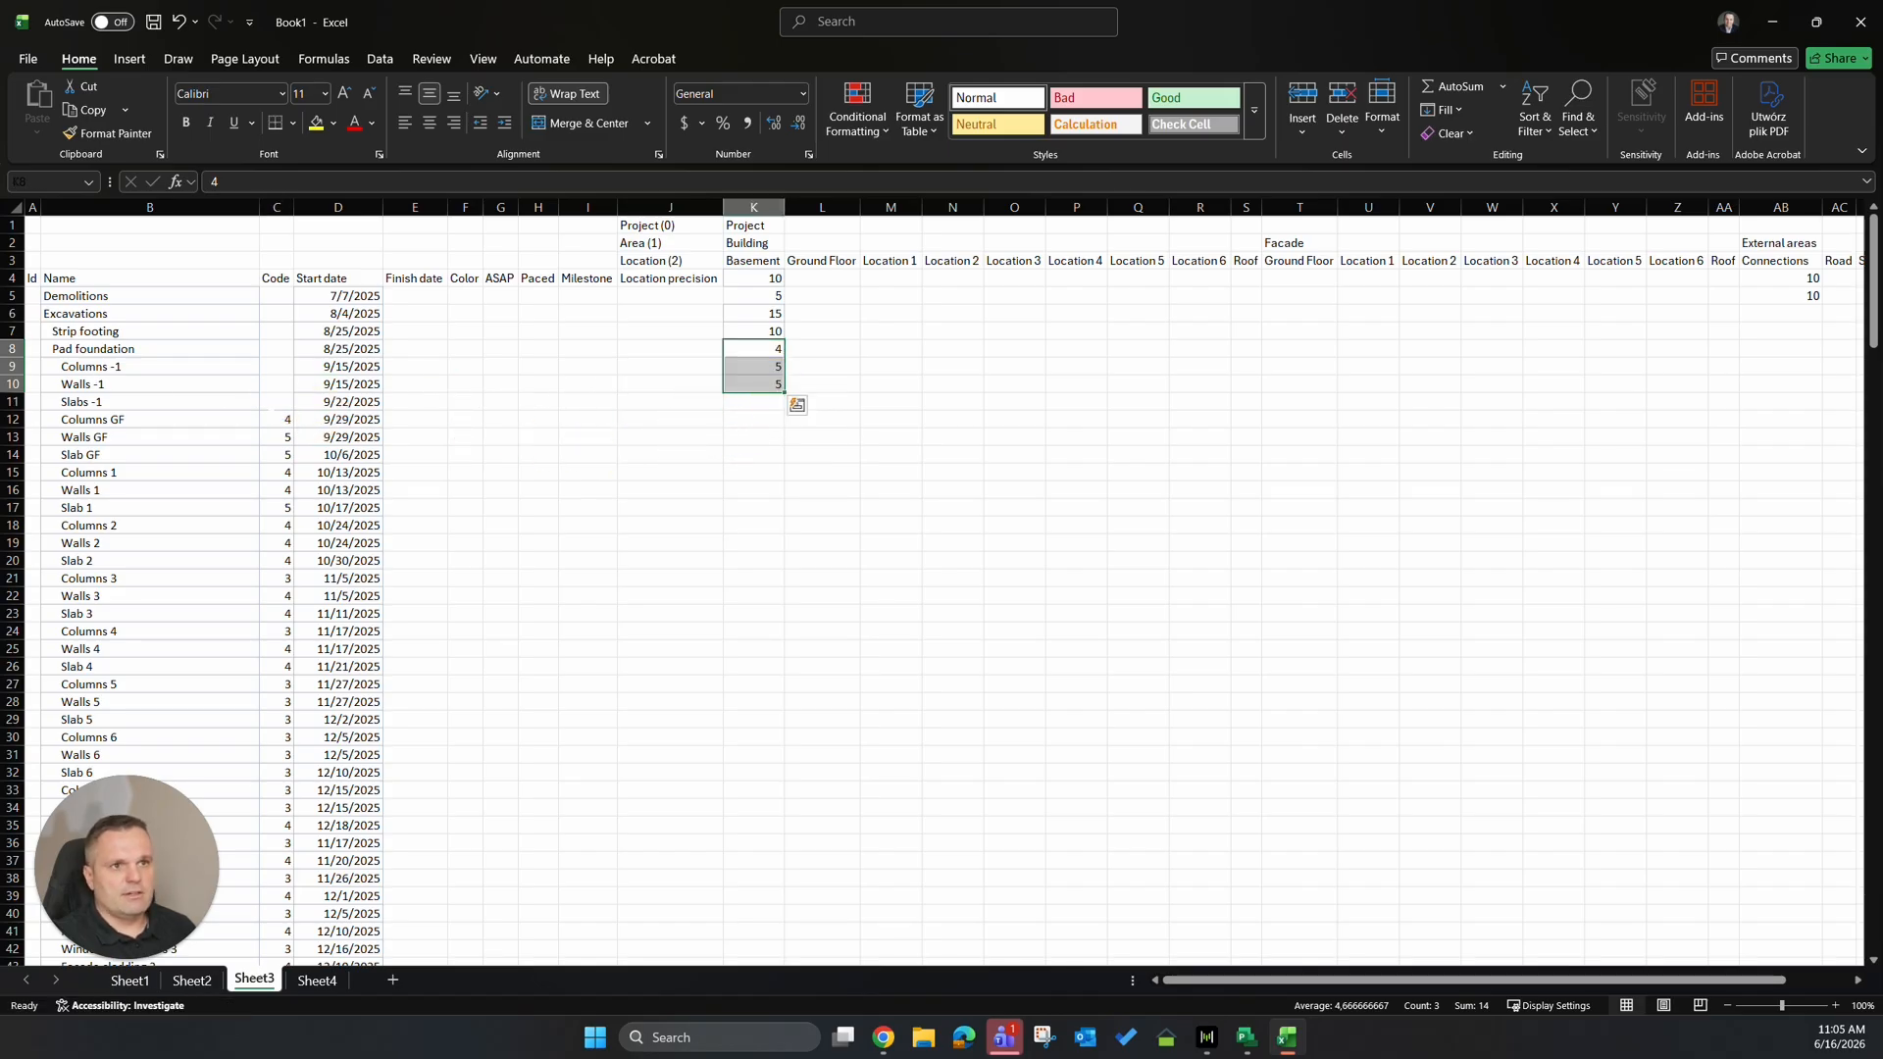
pyautogui.moveTo(277, 419); pyautogui.dragTo(844, 448)
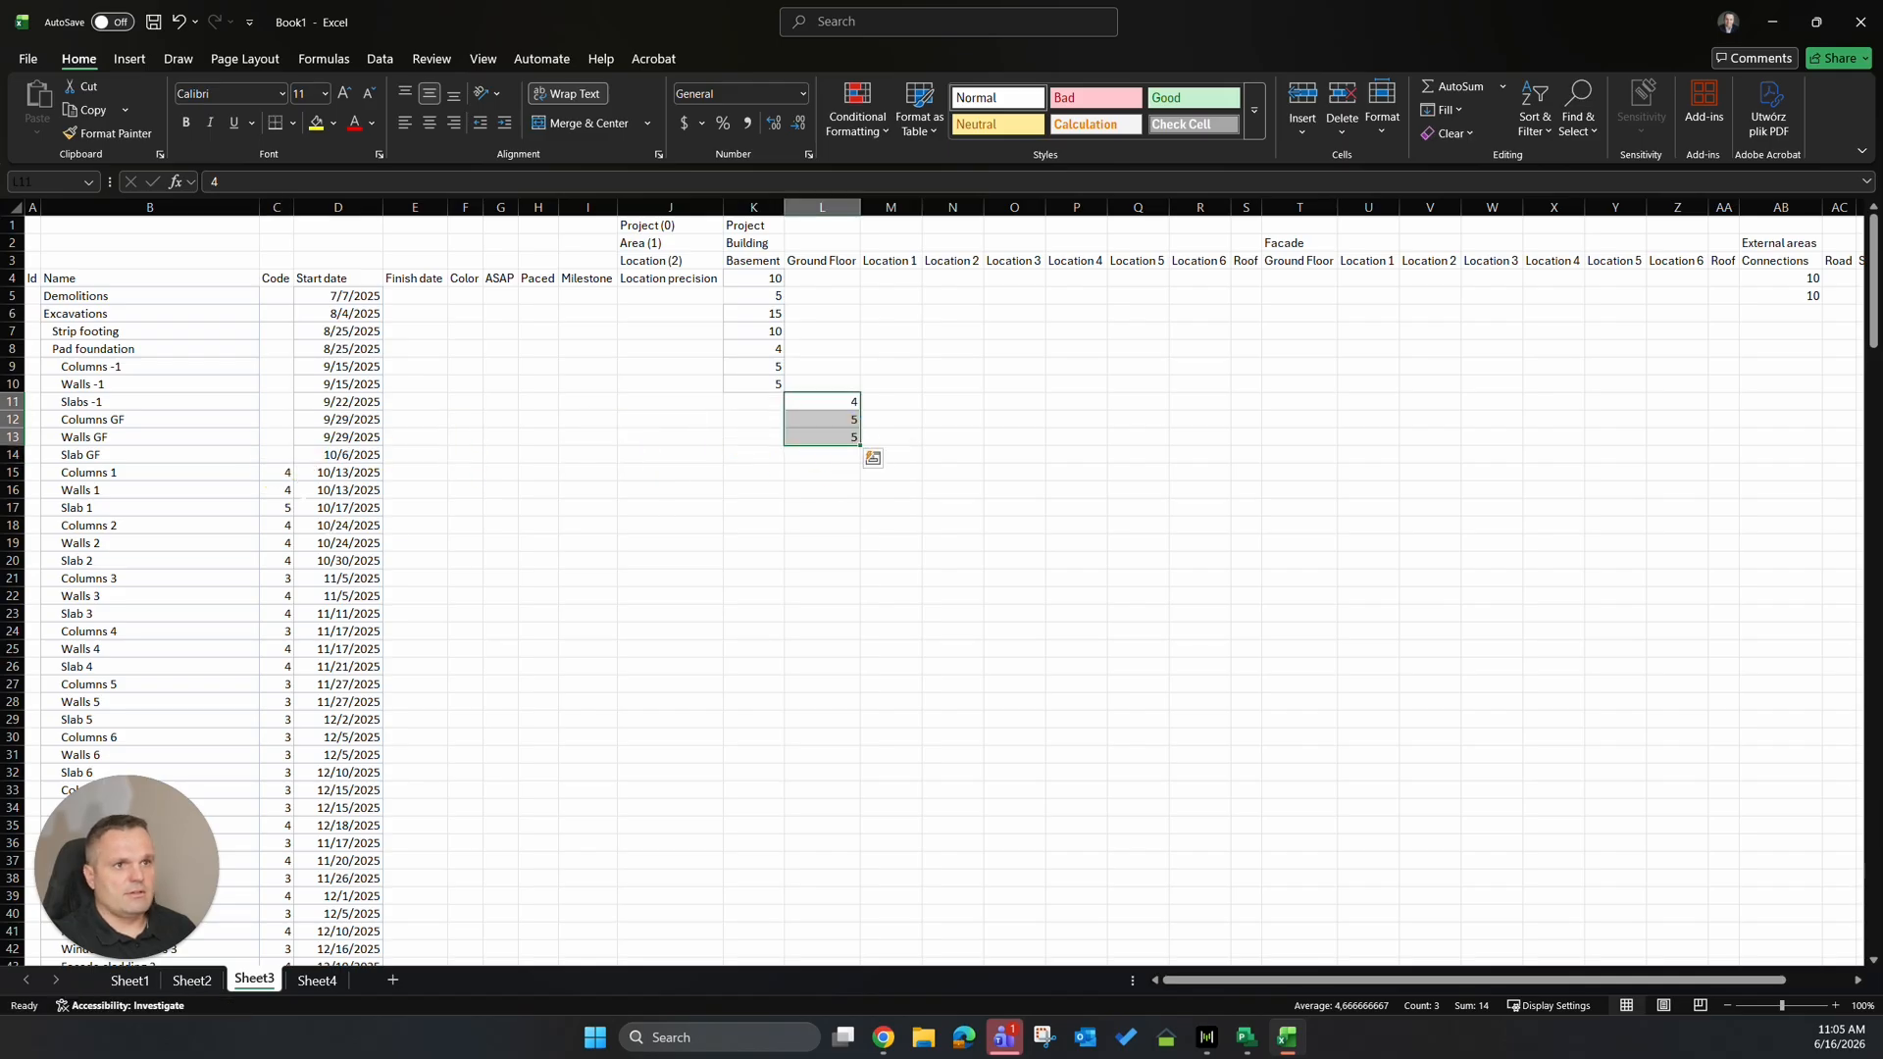
# Move the level 1, 2 and 3 structural durations to M14:M16, N17:N19 and O20:O22 under Locations 1, 2 and 3.
pyautogui.moveTo(277, 471); pyautogui.dragTo(911, 498)
pyautogui.moveTo(275, 525); pyautogui.dragTo(970, 557)
pyautogui.moveTo(284, 577); pyautogui.dragTo(1025, 599)
pyautogui.scroll(-2, 1026, 599)
pyautogui.scroll(2, 1026, 598)
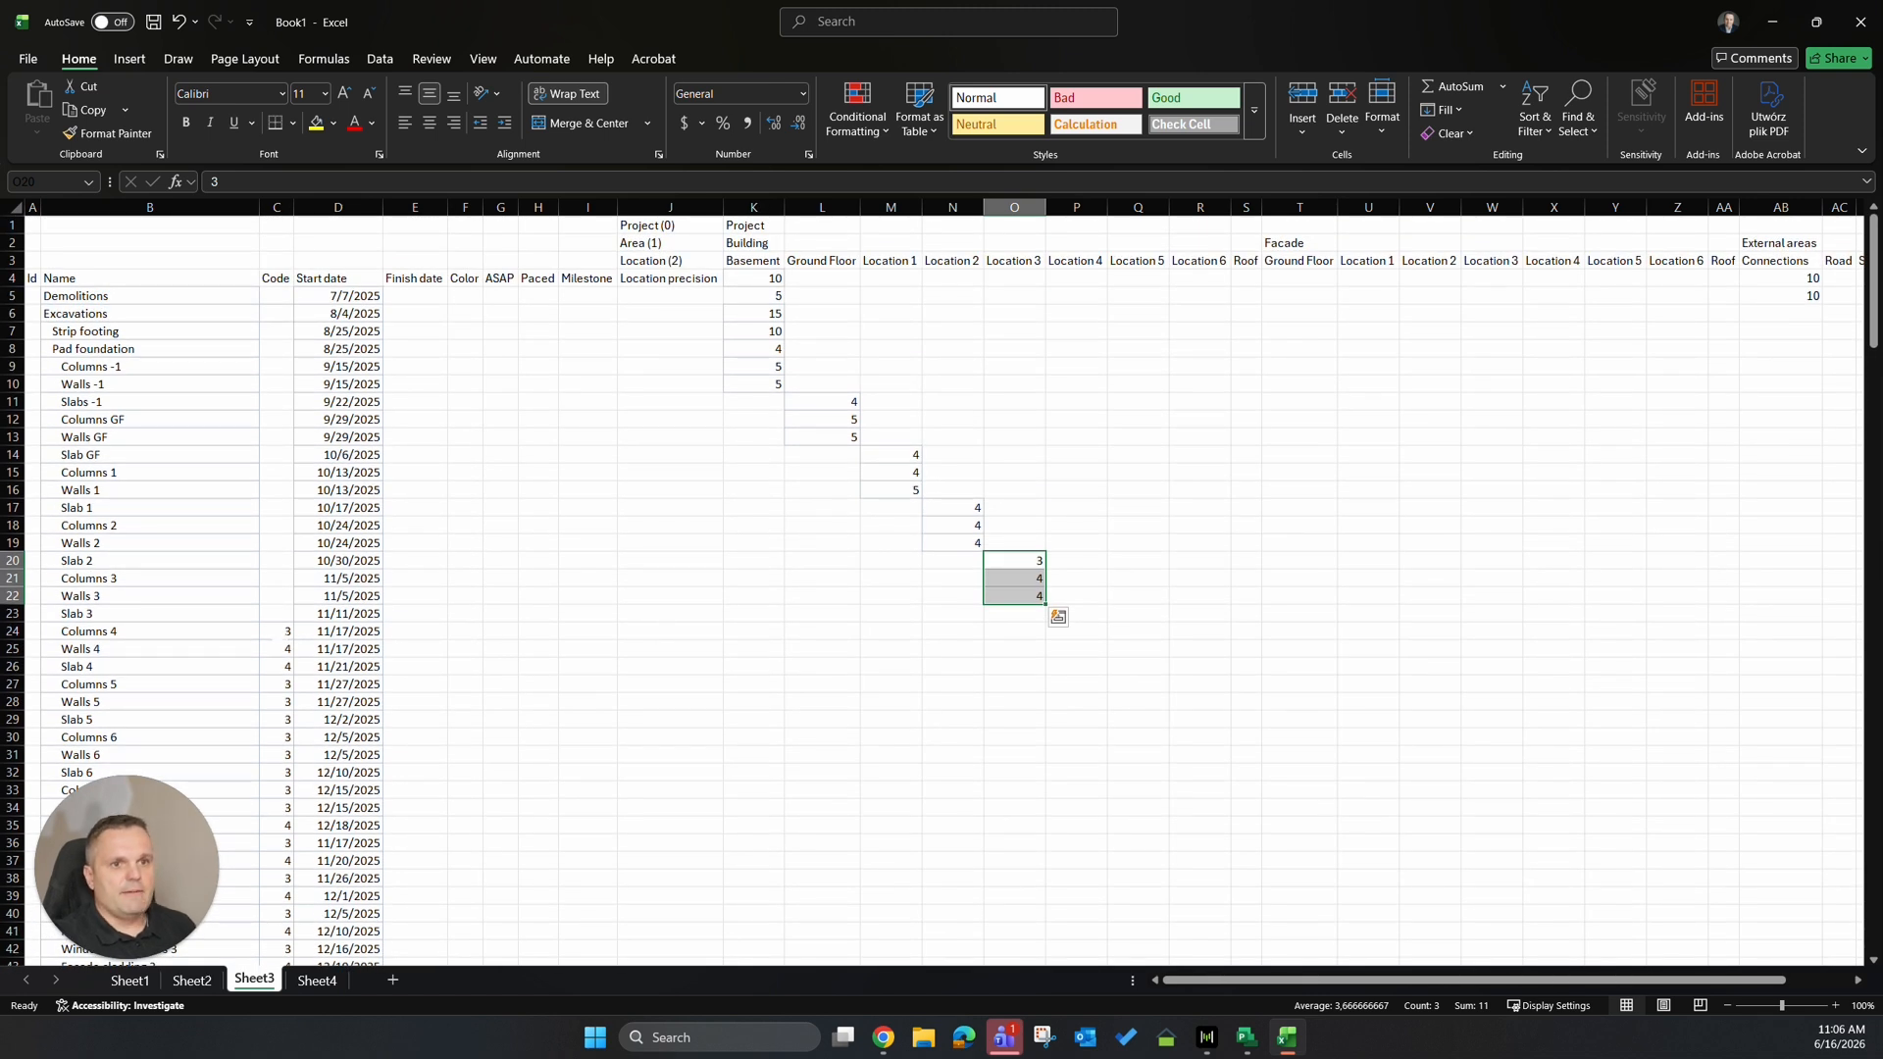
# Move the level 4, 5 and 6 structural durations to P23:P25, Q26:Q28 and R29:R31 under Locations 4, 5 and 6.
pyautogui.moveTo(277, 631); pyautogui.dragTo(1094, 647)
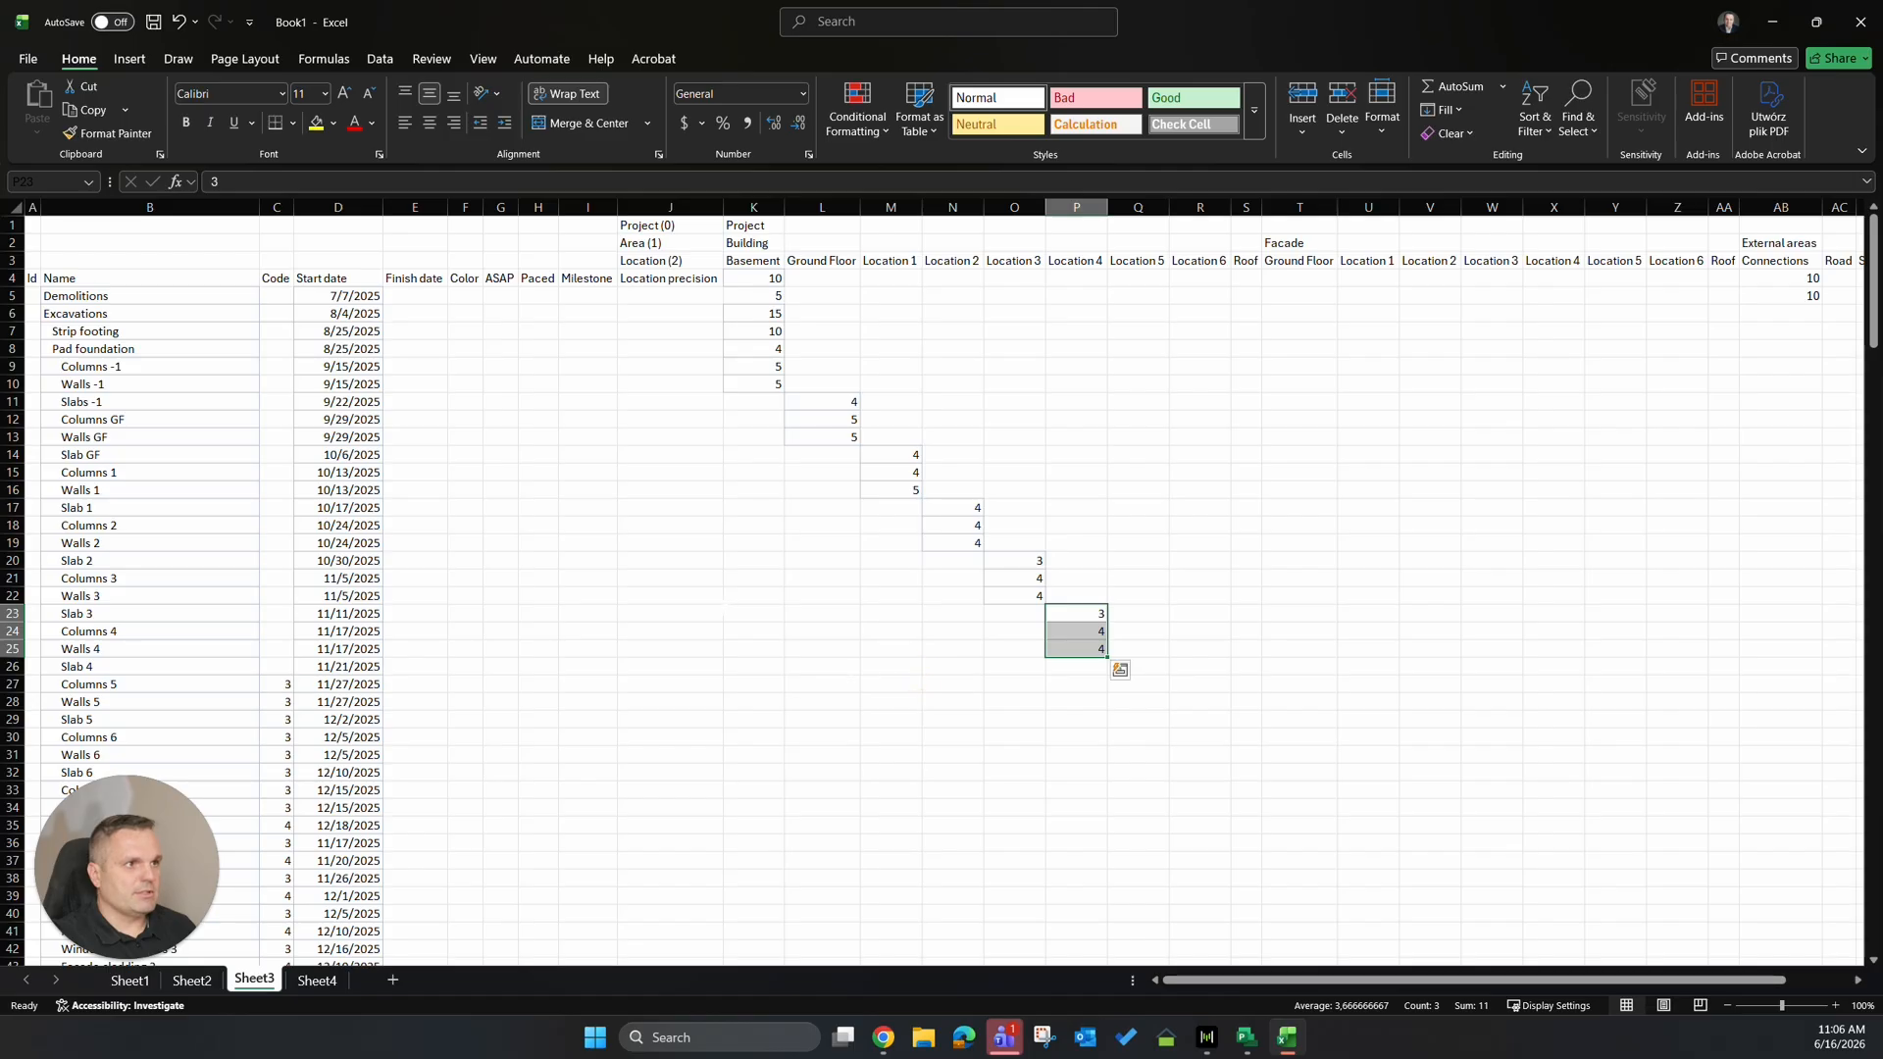
pyautogui.moveTo(276, 683); pyautogui.dragTo(1138, 703)
pyautogui.scroll(-1, 1138, 703)
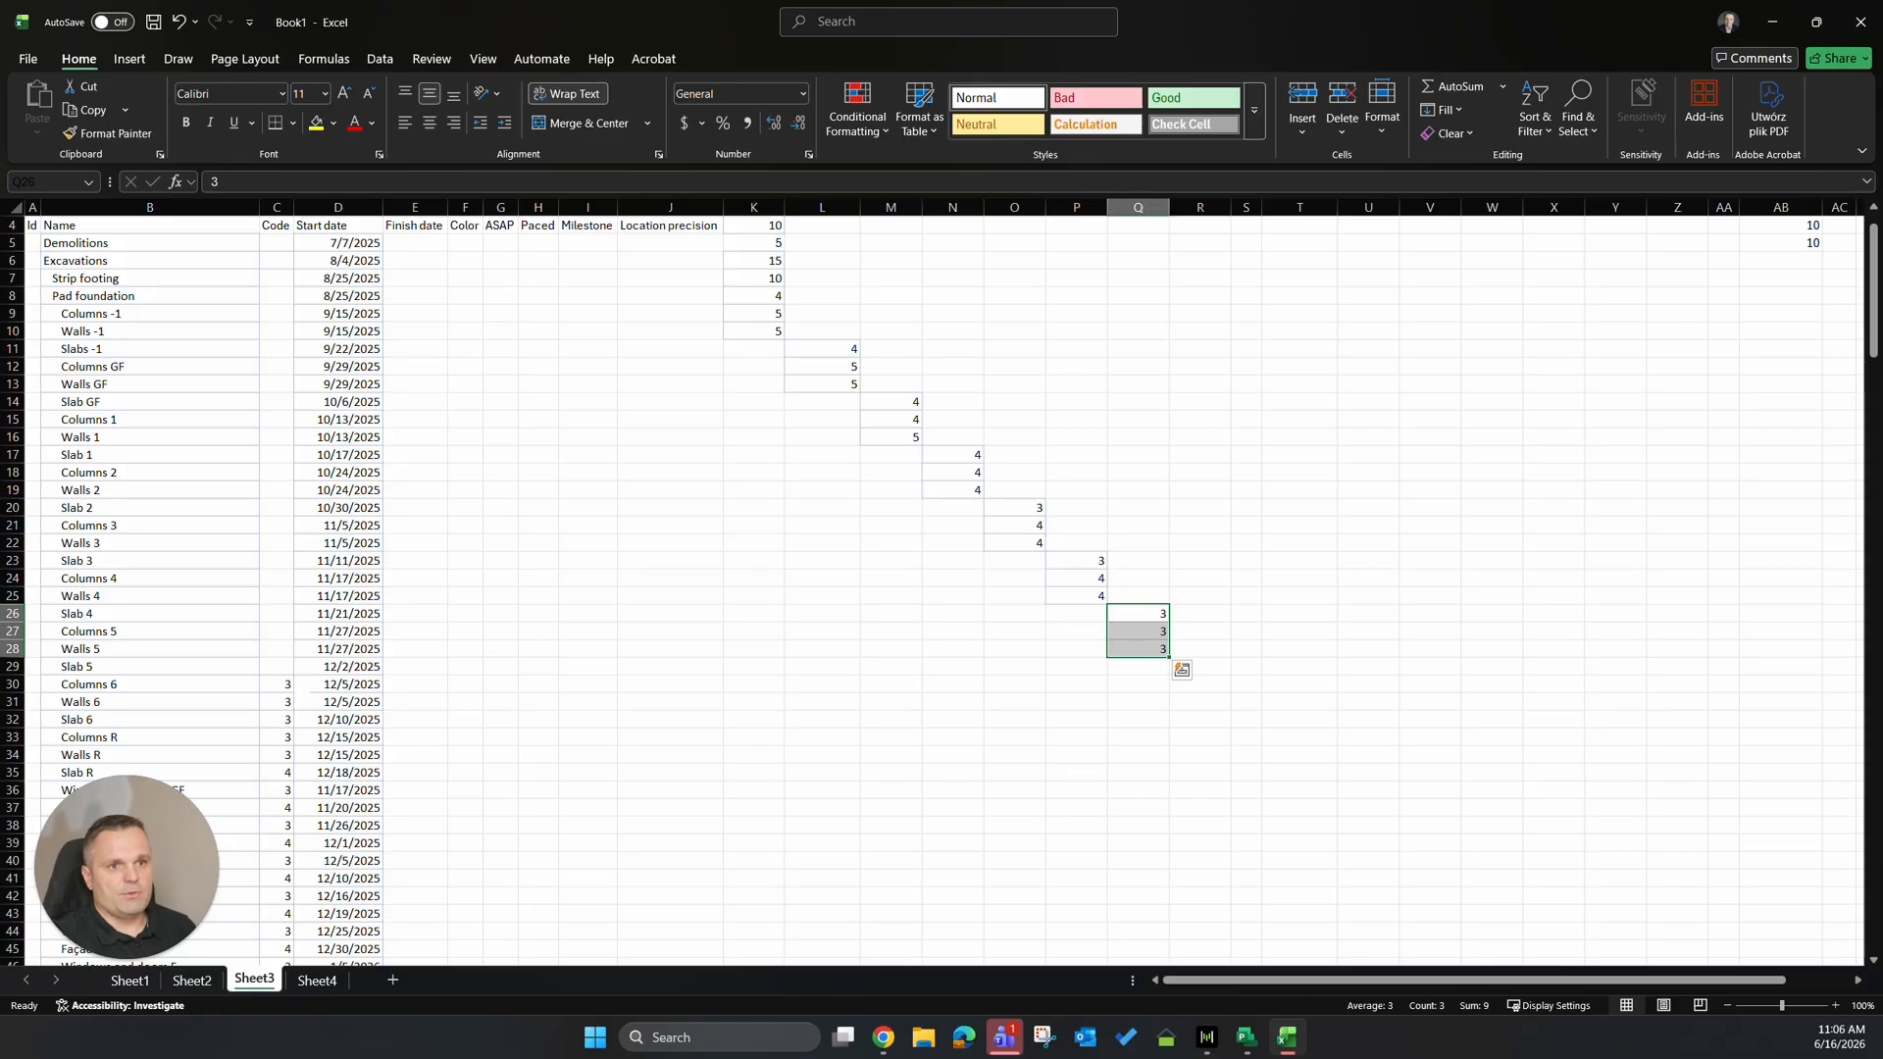
pyautogui.moveTo(277, 684); pyautogui.dragTo(279, 720)
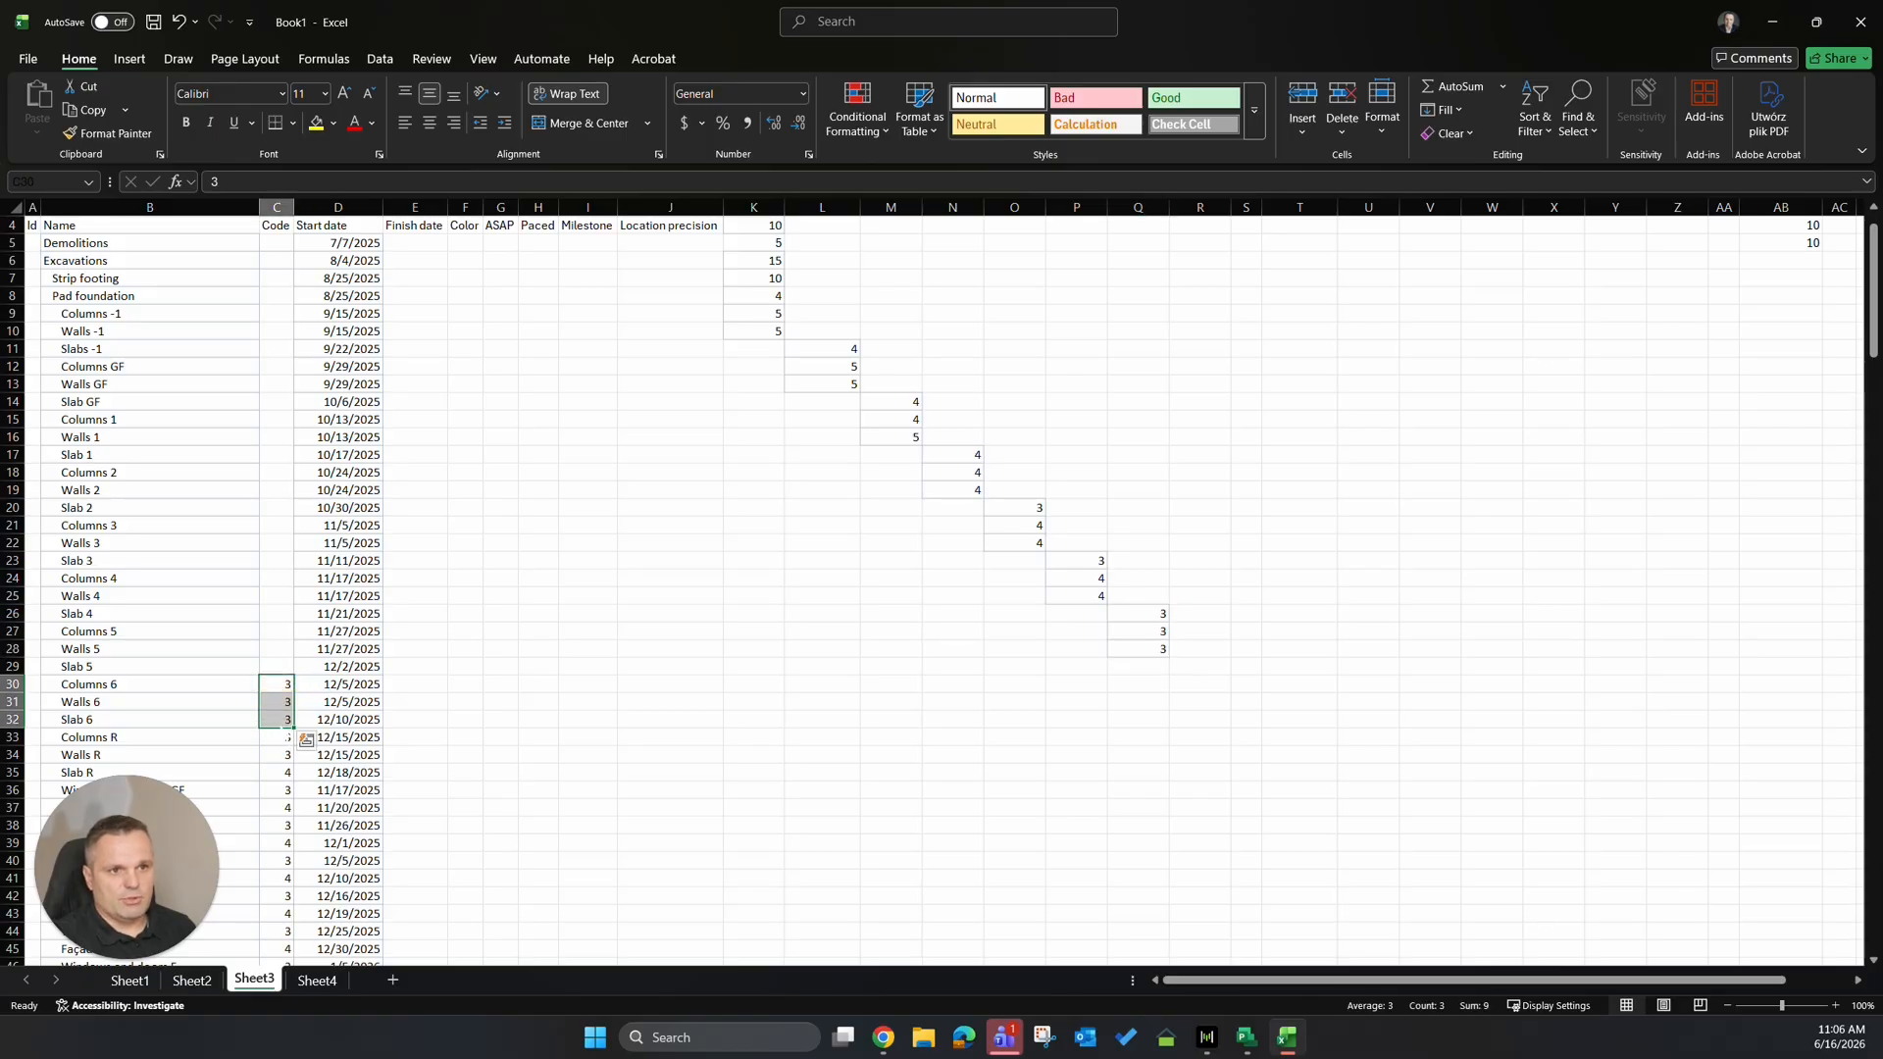
pyautogui.moveTo(424, 735); pyautogui.dragTo(1218, 716)
pyautogui.scroll(1, 1219, 716)
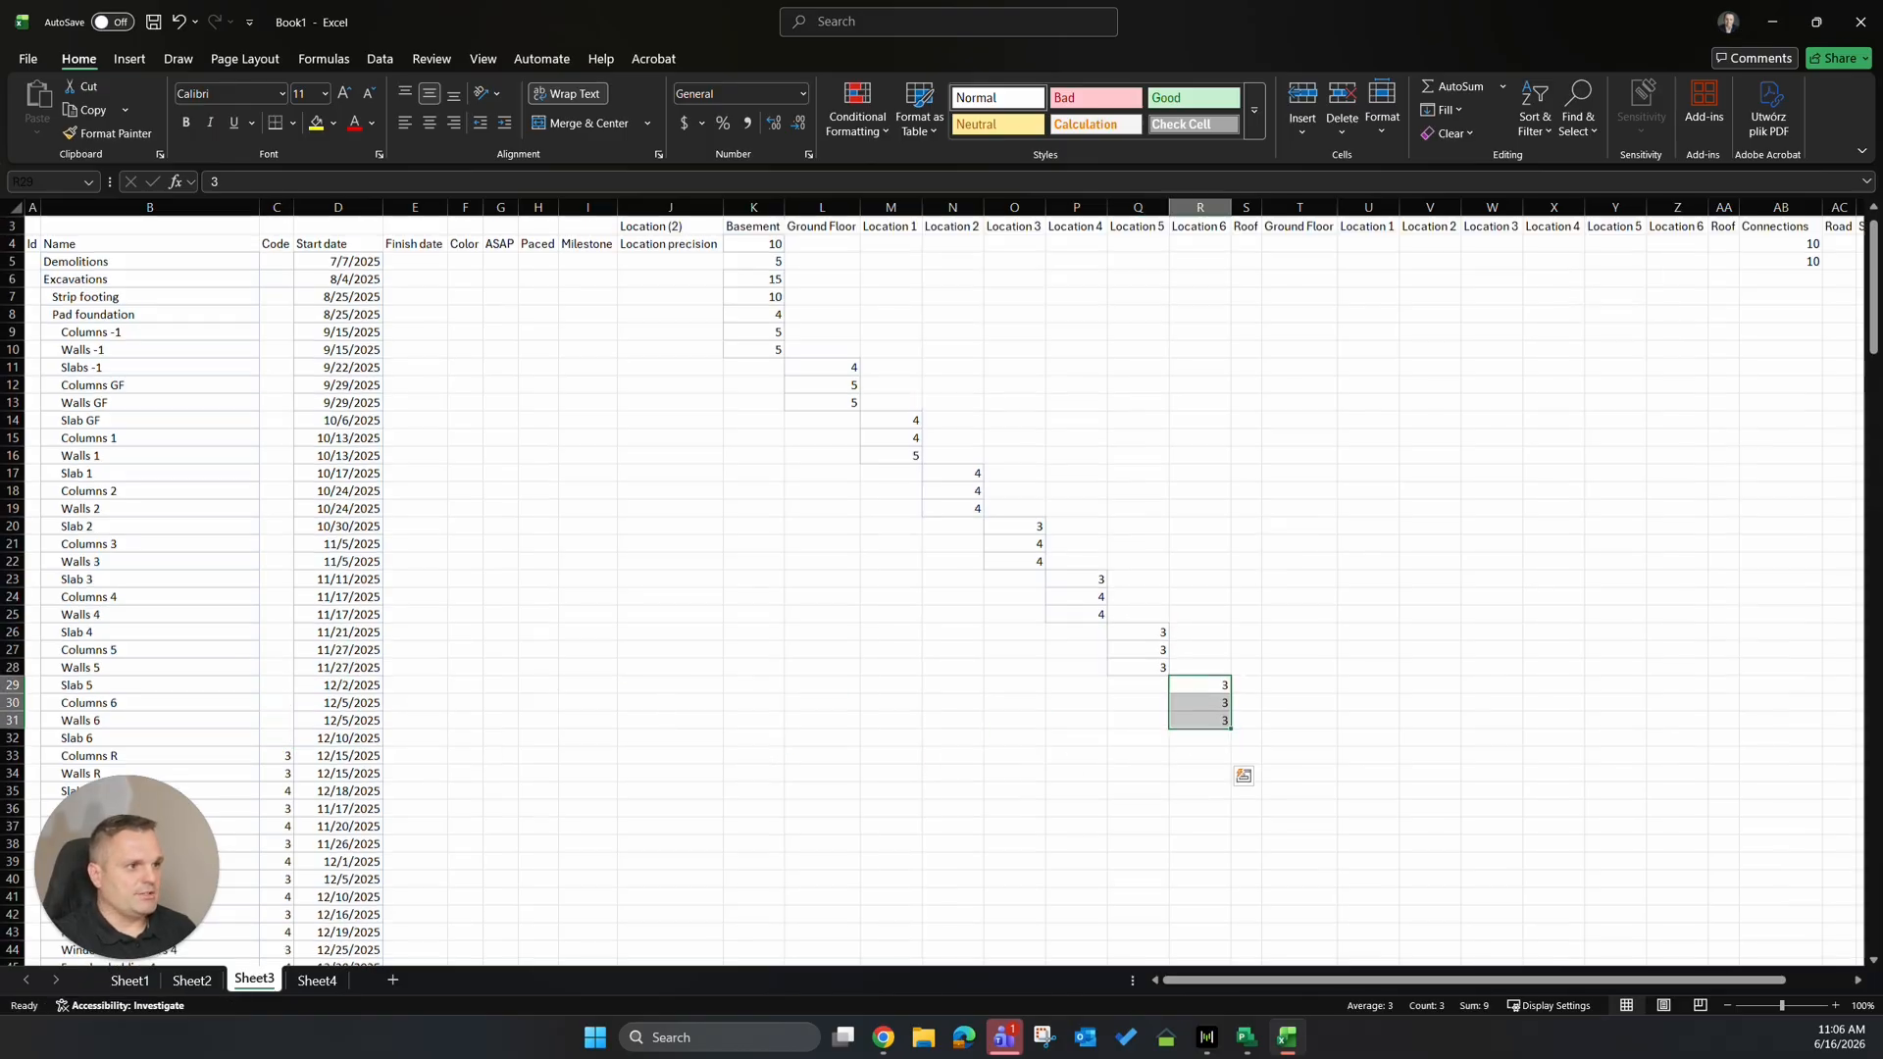
# Freeze header rows 1 to 4 and columns A to D by splitting the frozen panes at cell E5.
pyautogui.scroll(-1, 1219, 715)
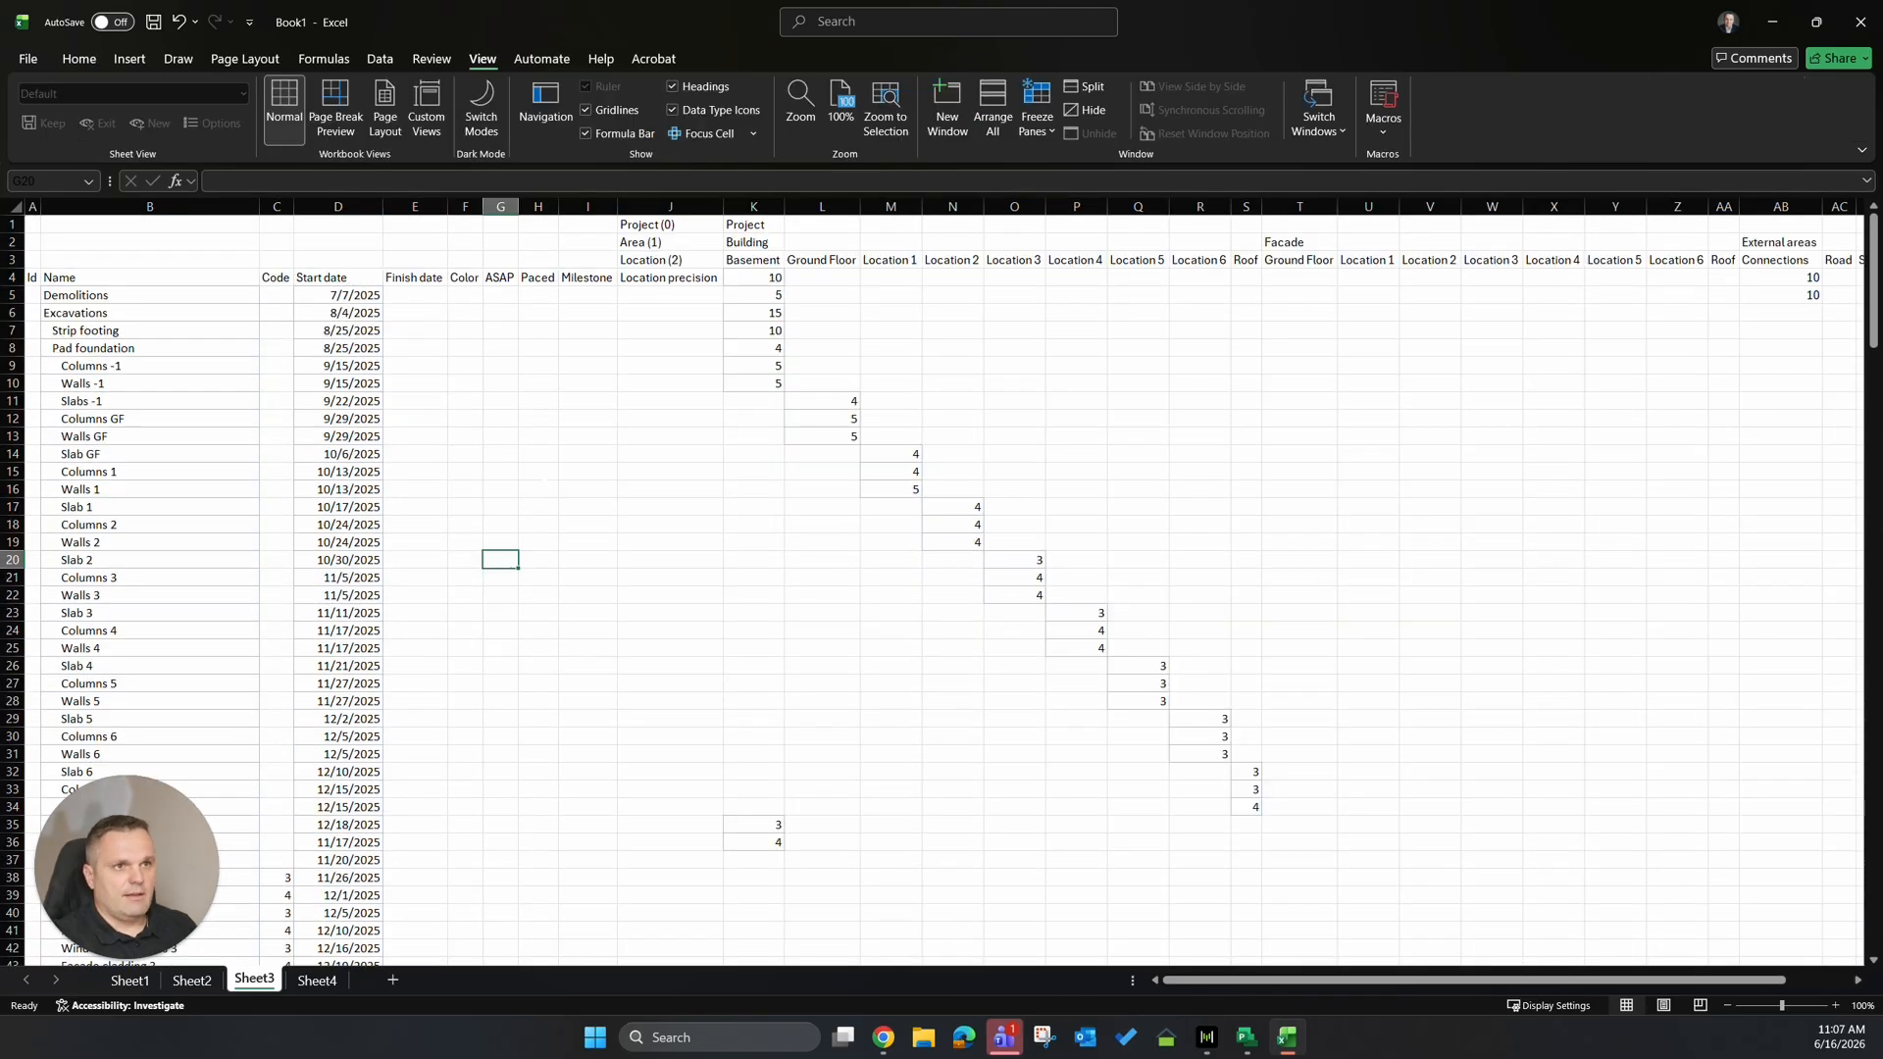
pyautogui.scroll(-6, 941, 588)
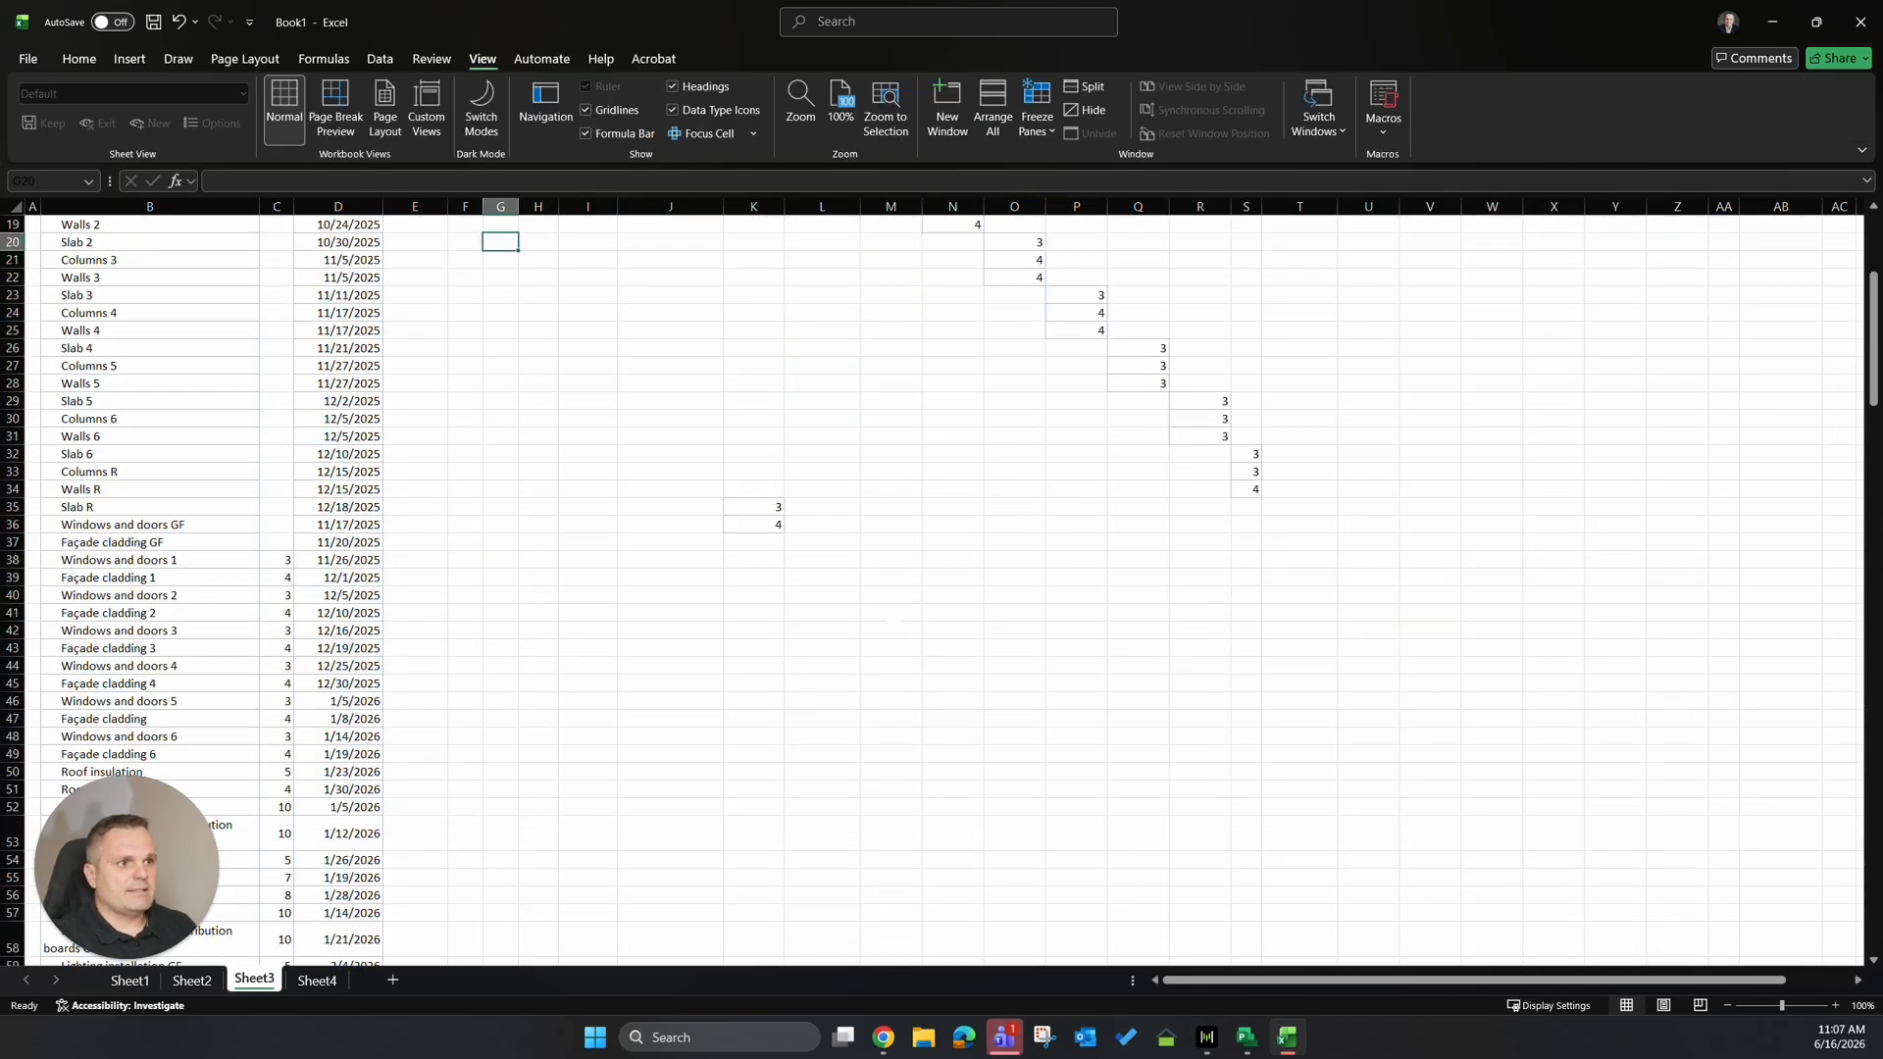
pyautogui.scroll(-3, 941, 588)
pyautogui.scroll(9, 941, 588)
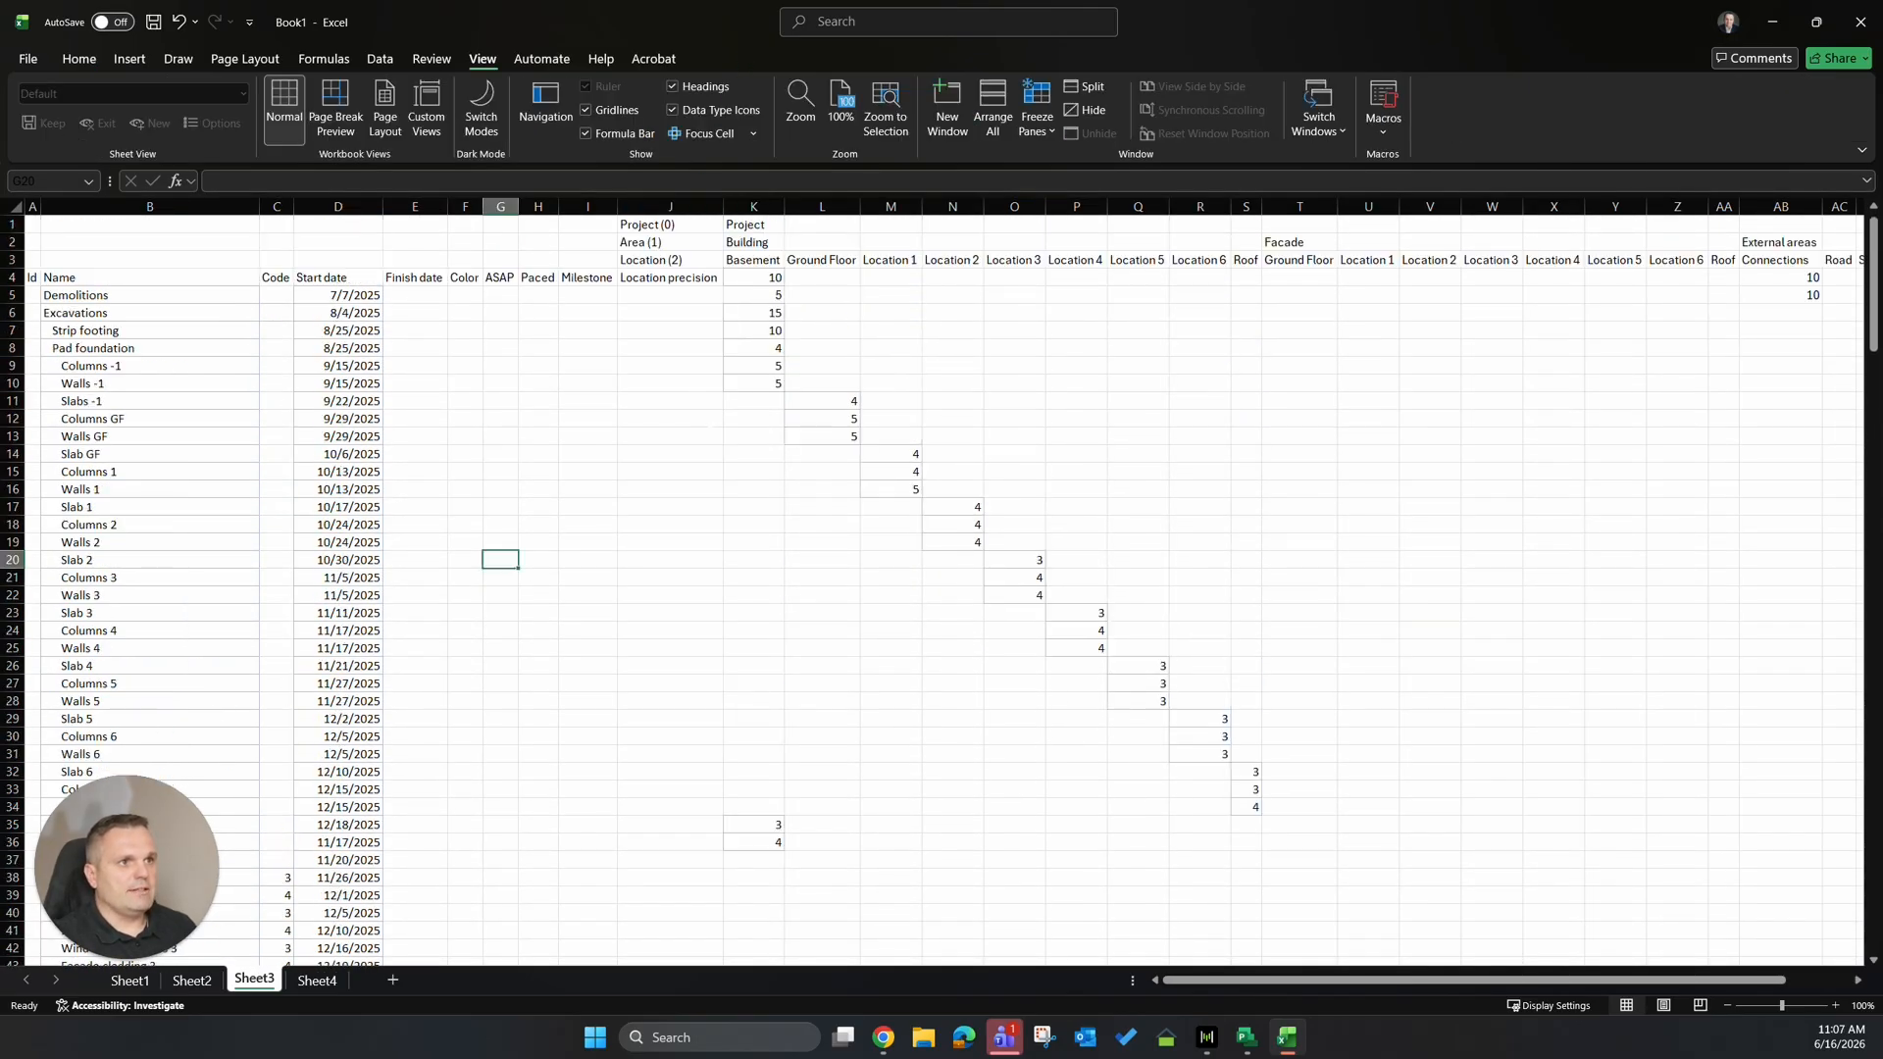
pyautogui.click(414, 294)
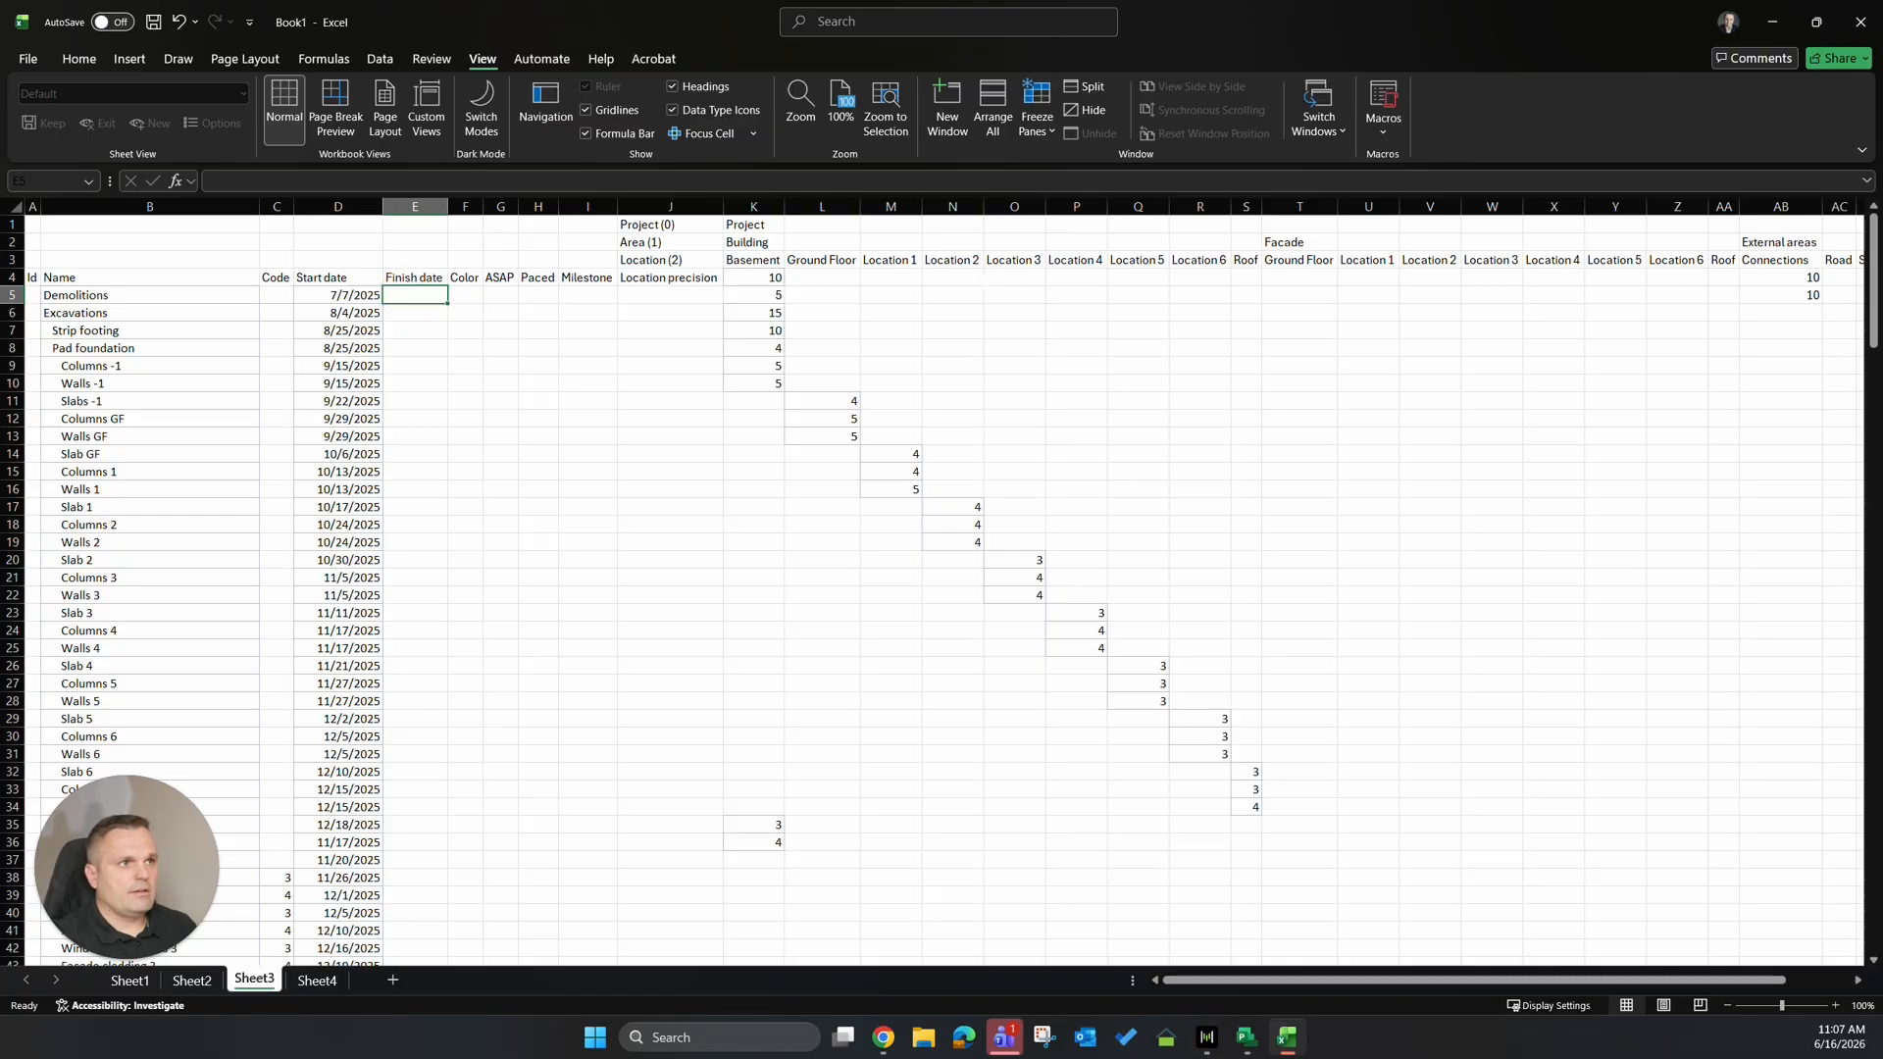
pyautogui.click(1034, 113)
pyautogui.click(1096, 165)
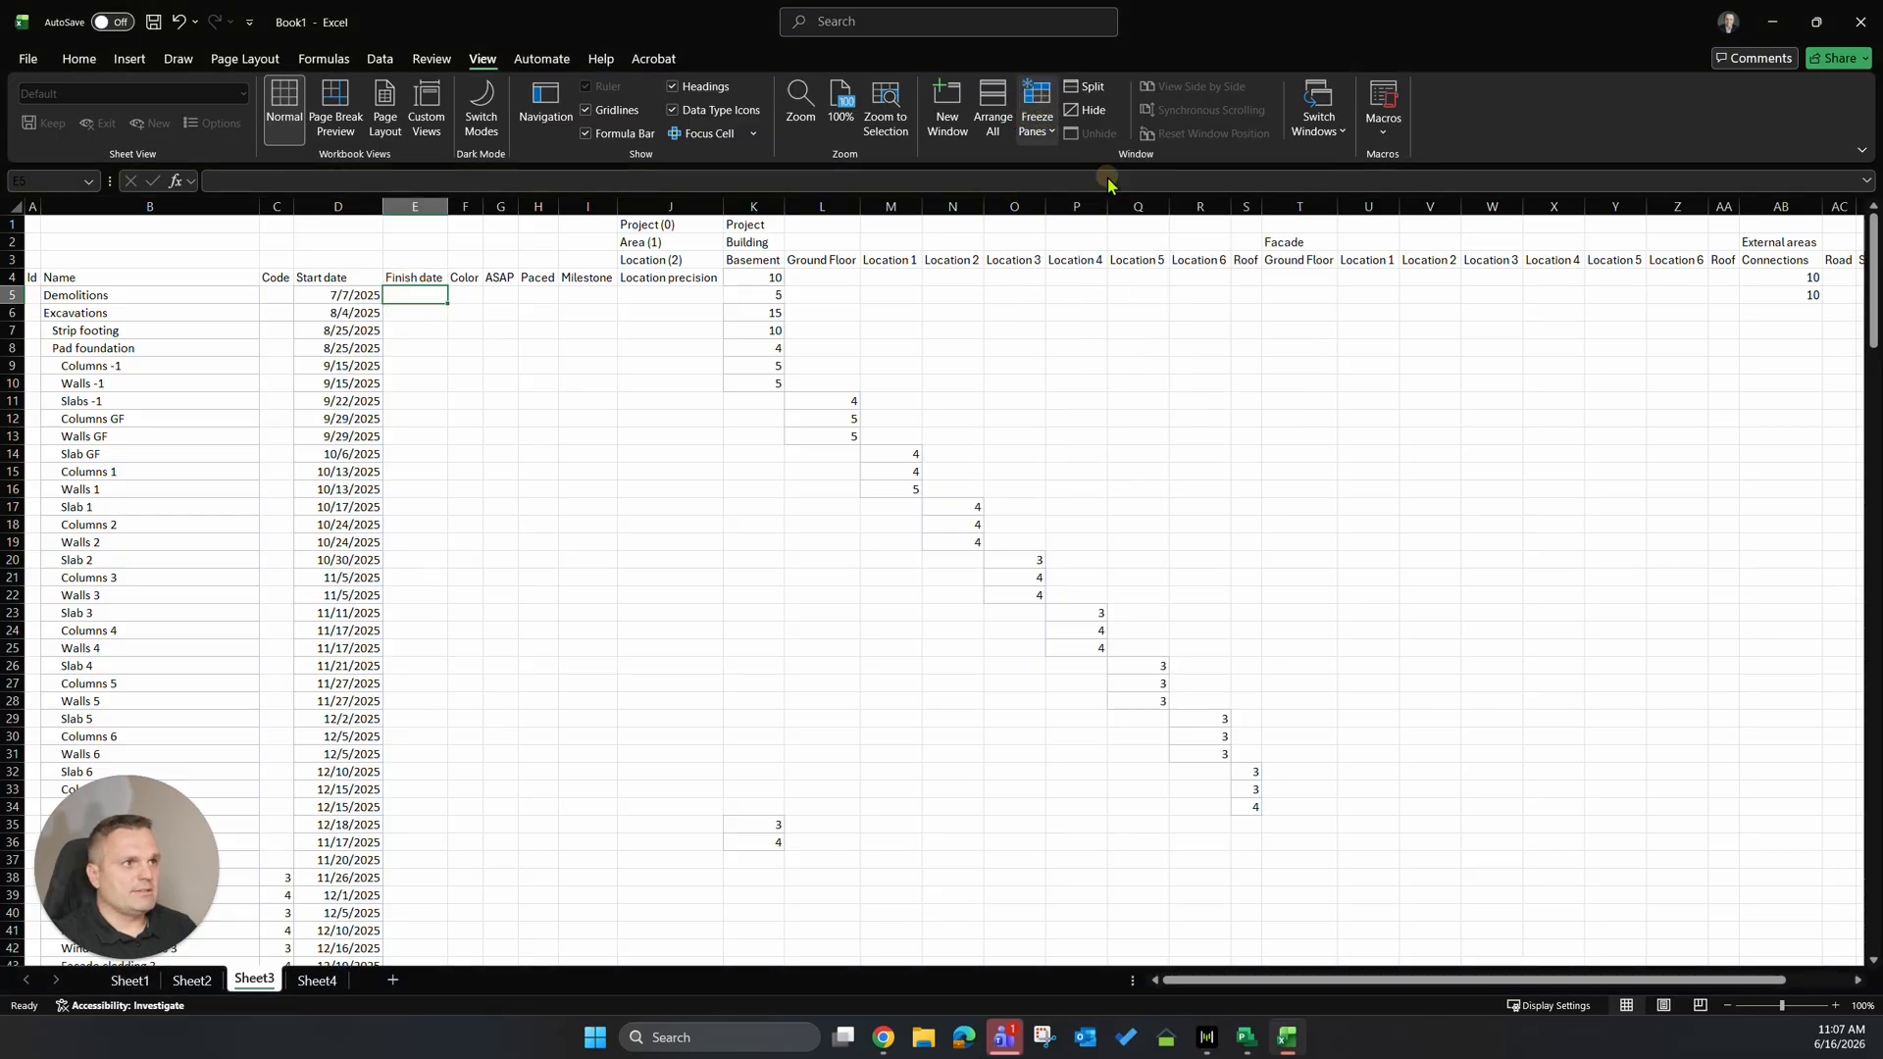
pyautogui.moveTo(1226, 983); pyautogui.dragTo(1448, 971)
pyautogui.moveTo(1170, 954); pyautogui.dragTo(1162, 956)
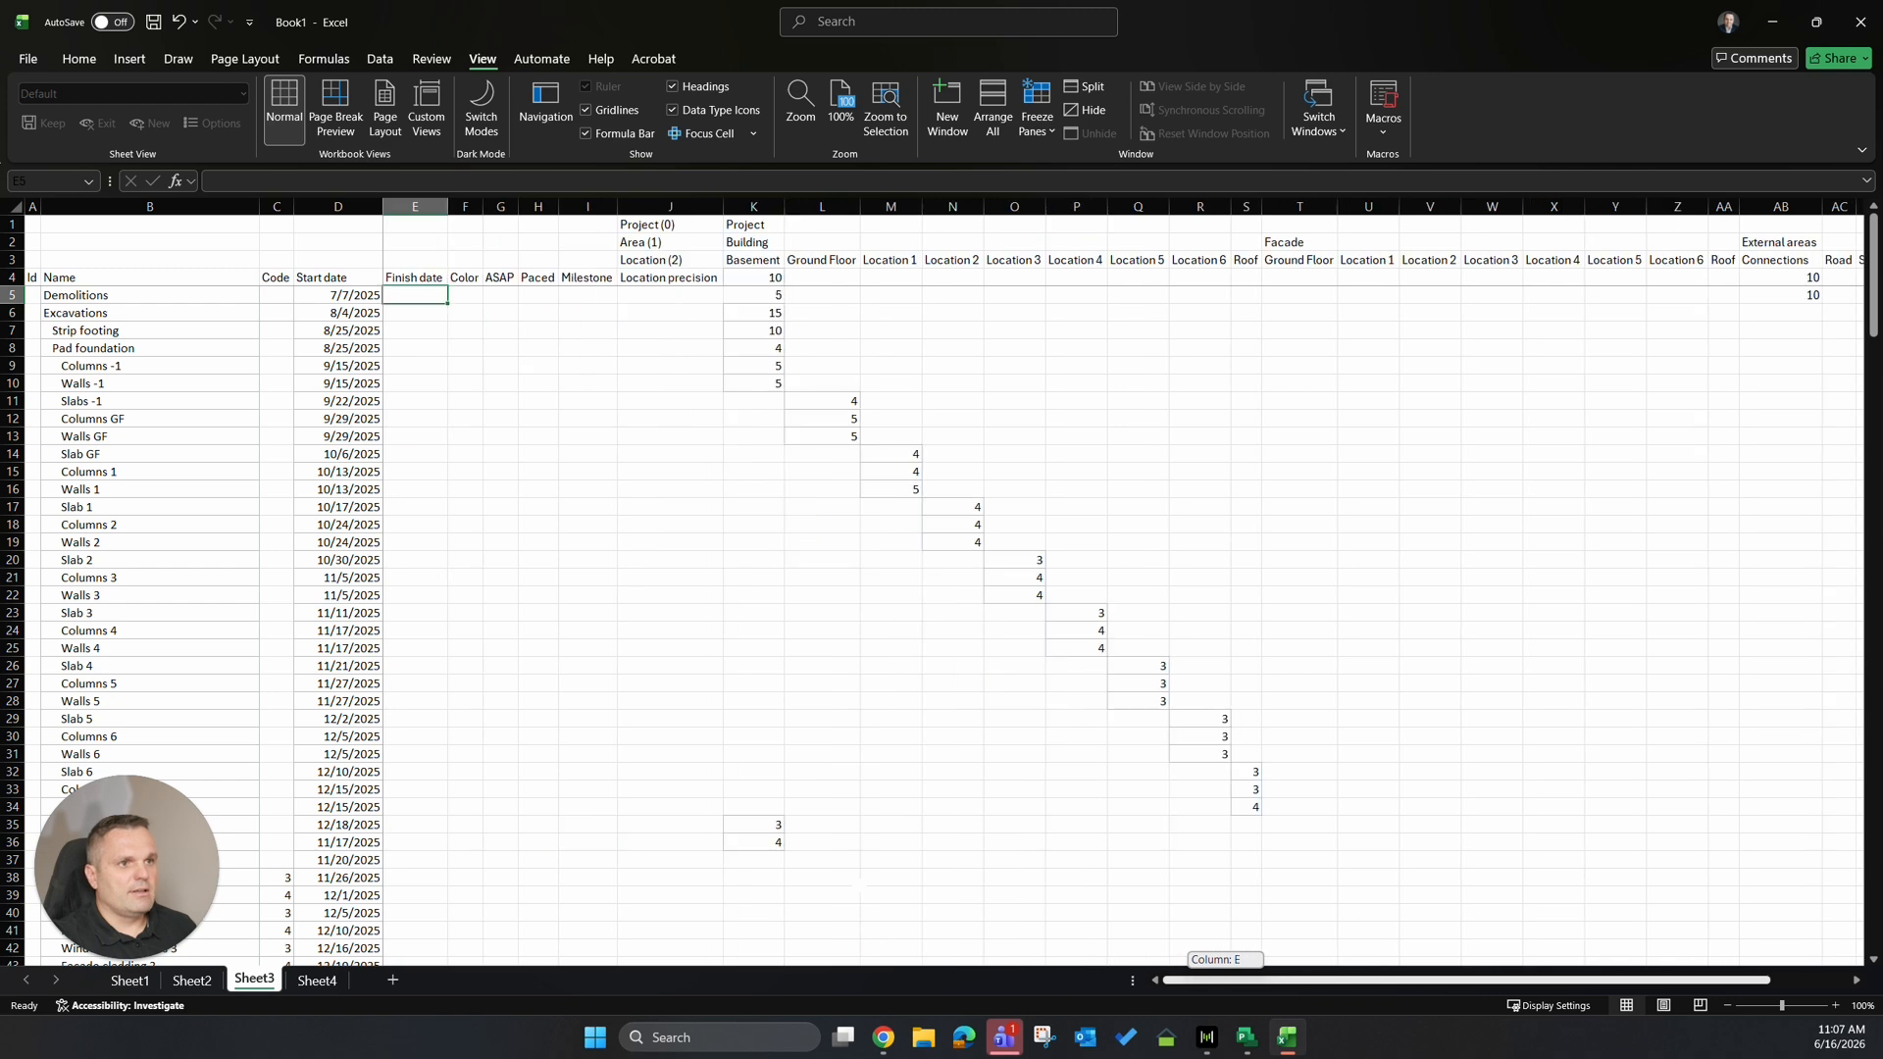
pyautogui.scroll(-10, 1162, 957)
pyautogui.scroll(9, 1123, 627)
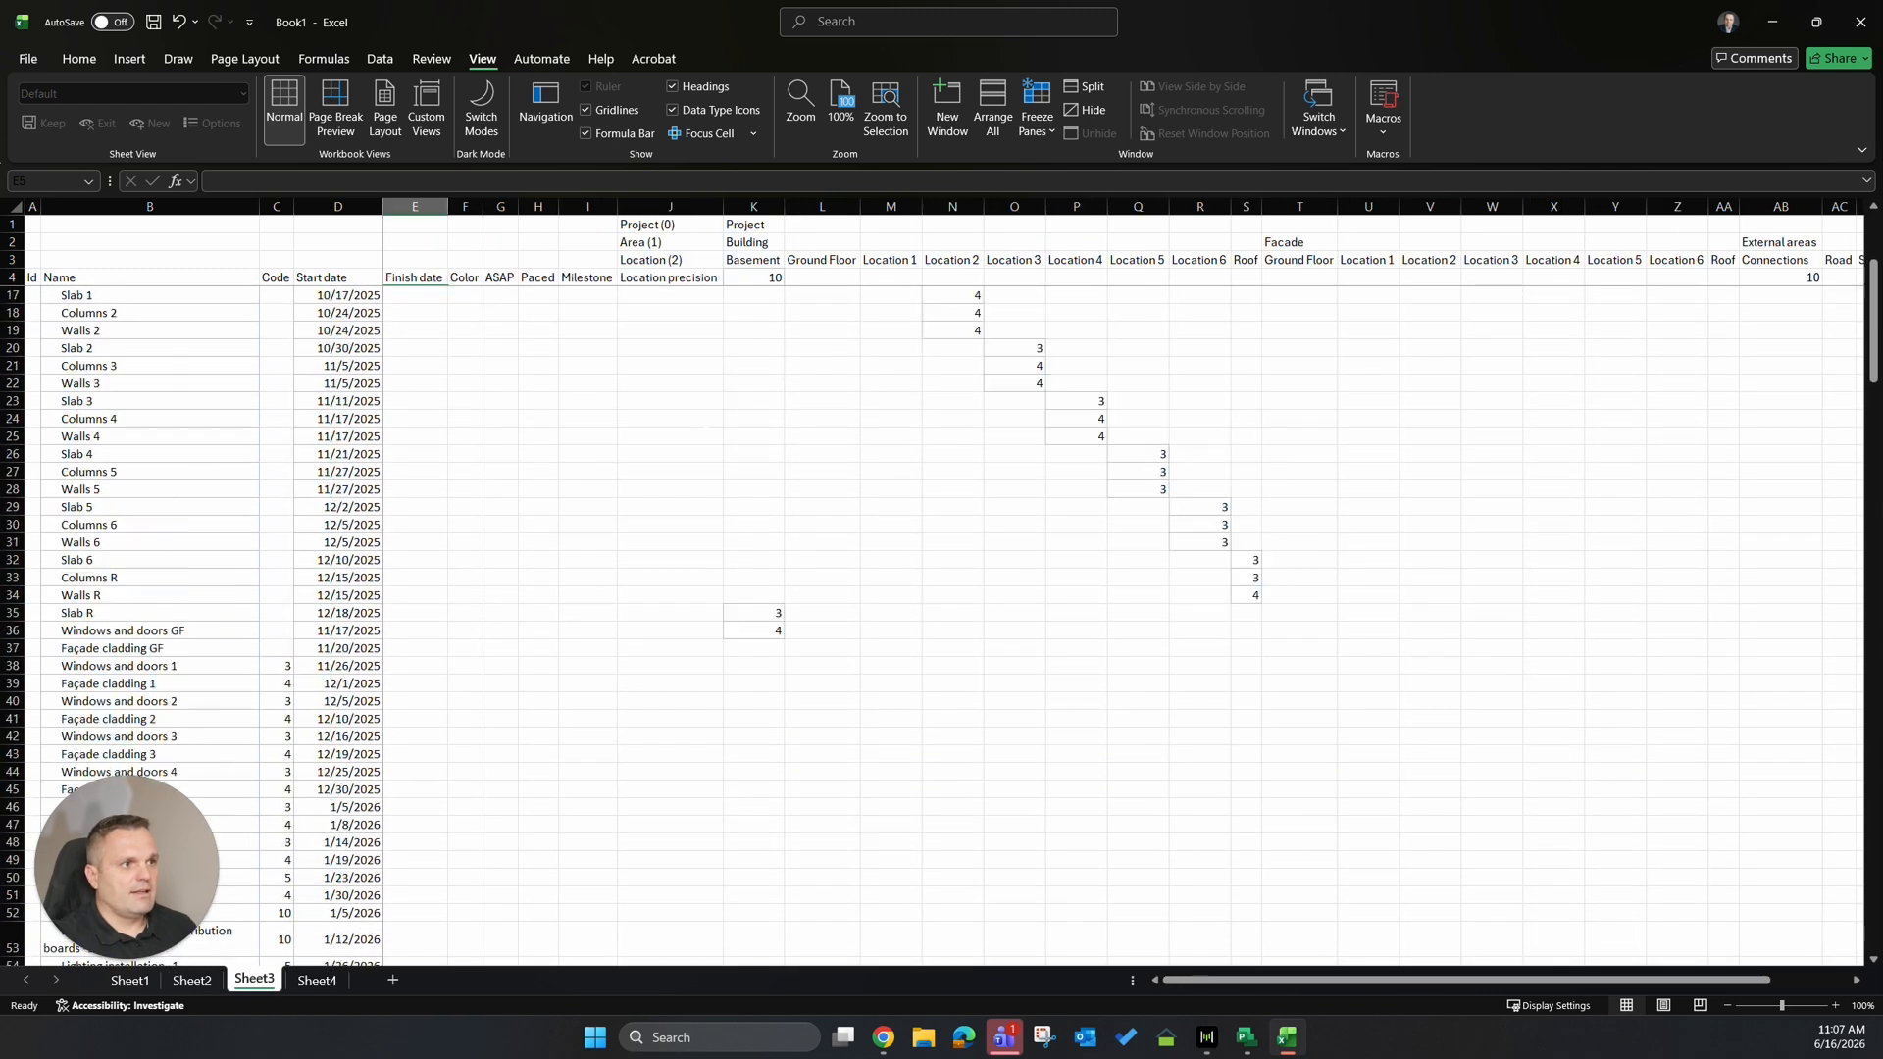
# Move the duration pairs from C38:C45 into L37:L38, M39:M40, N41:N42 and O43:O44.
pyautogui.scroll(-4, 1122, 628)
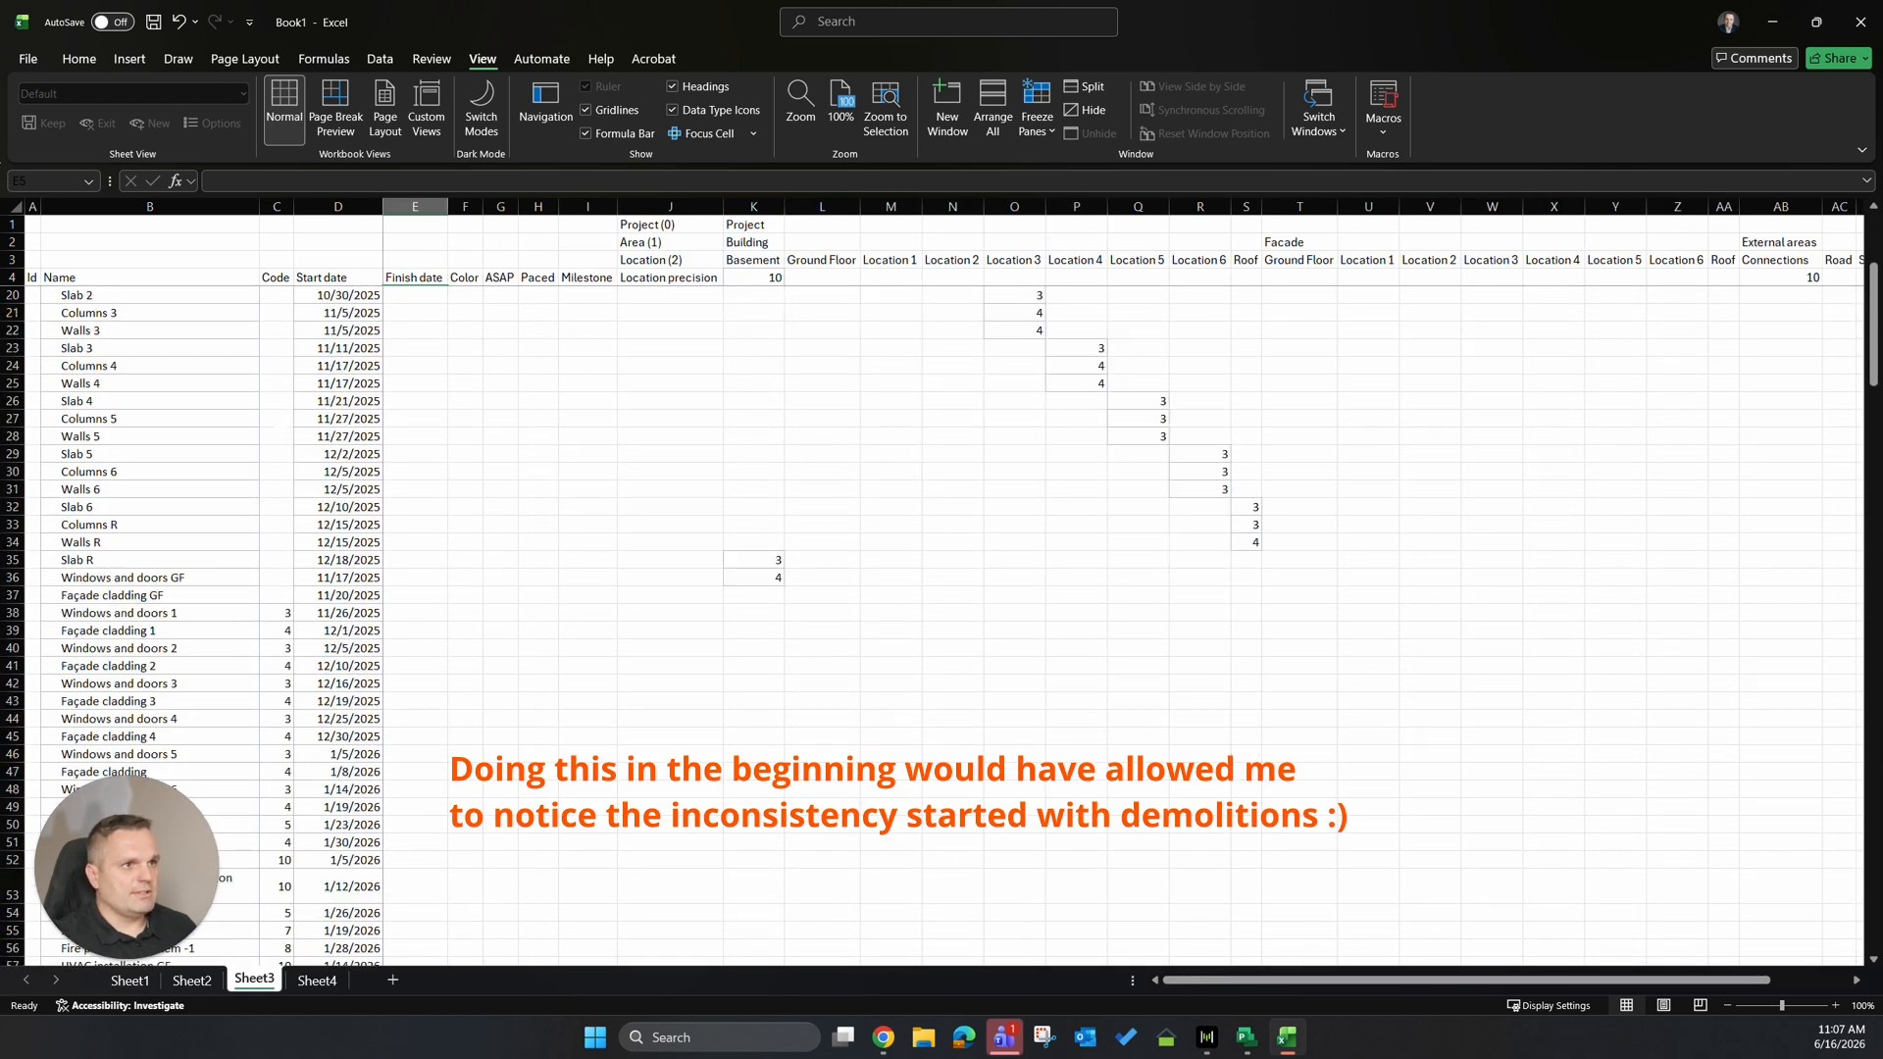
pyautogui.scroll(-2, 1123, 627)
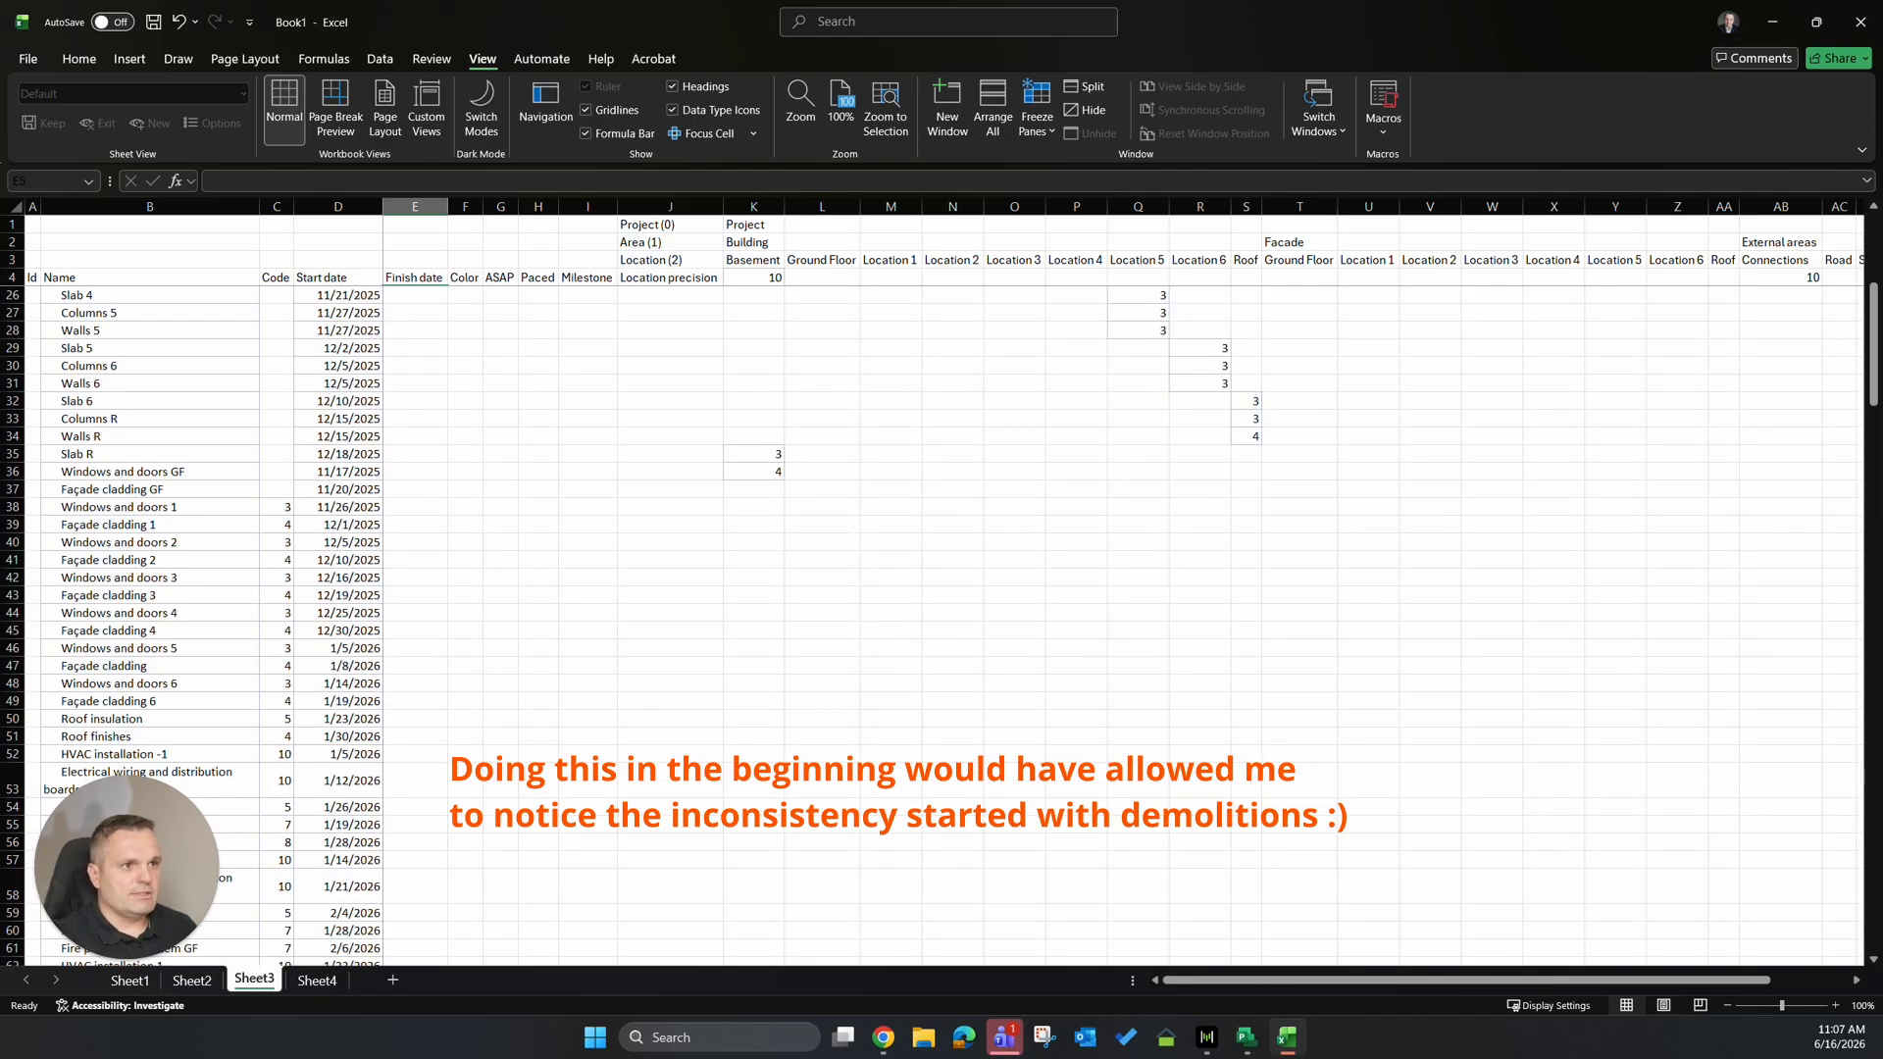
pyautogui.moveTo(279, 507); pyautogui.dragTo(790, 512)
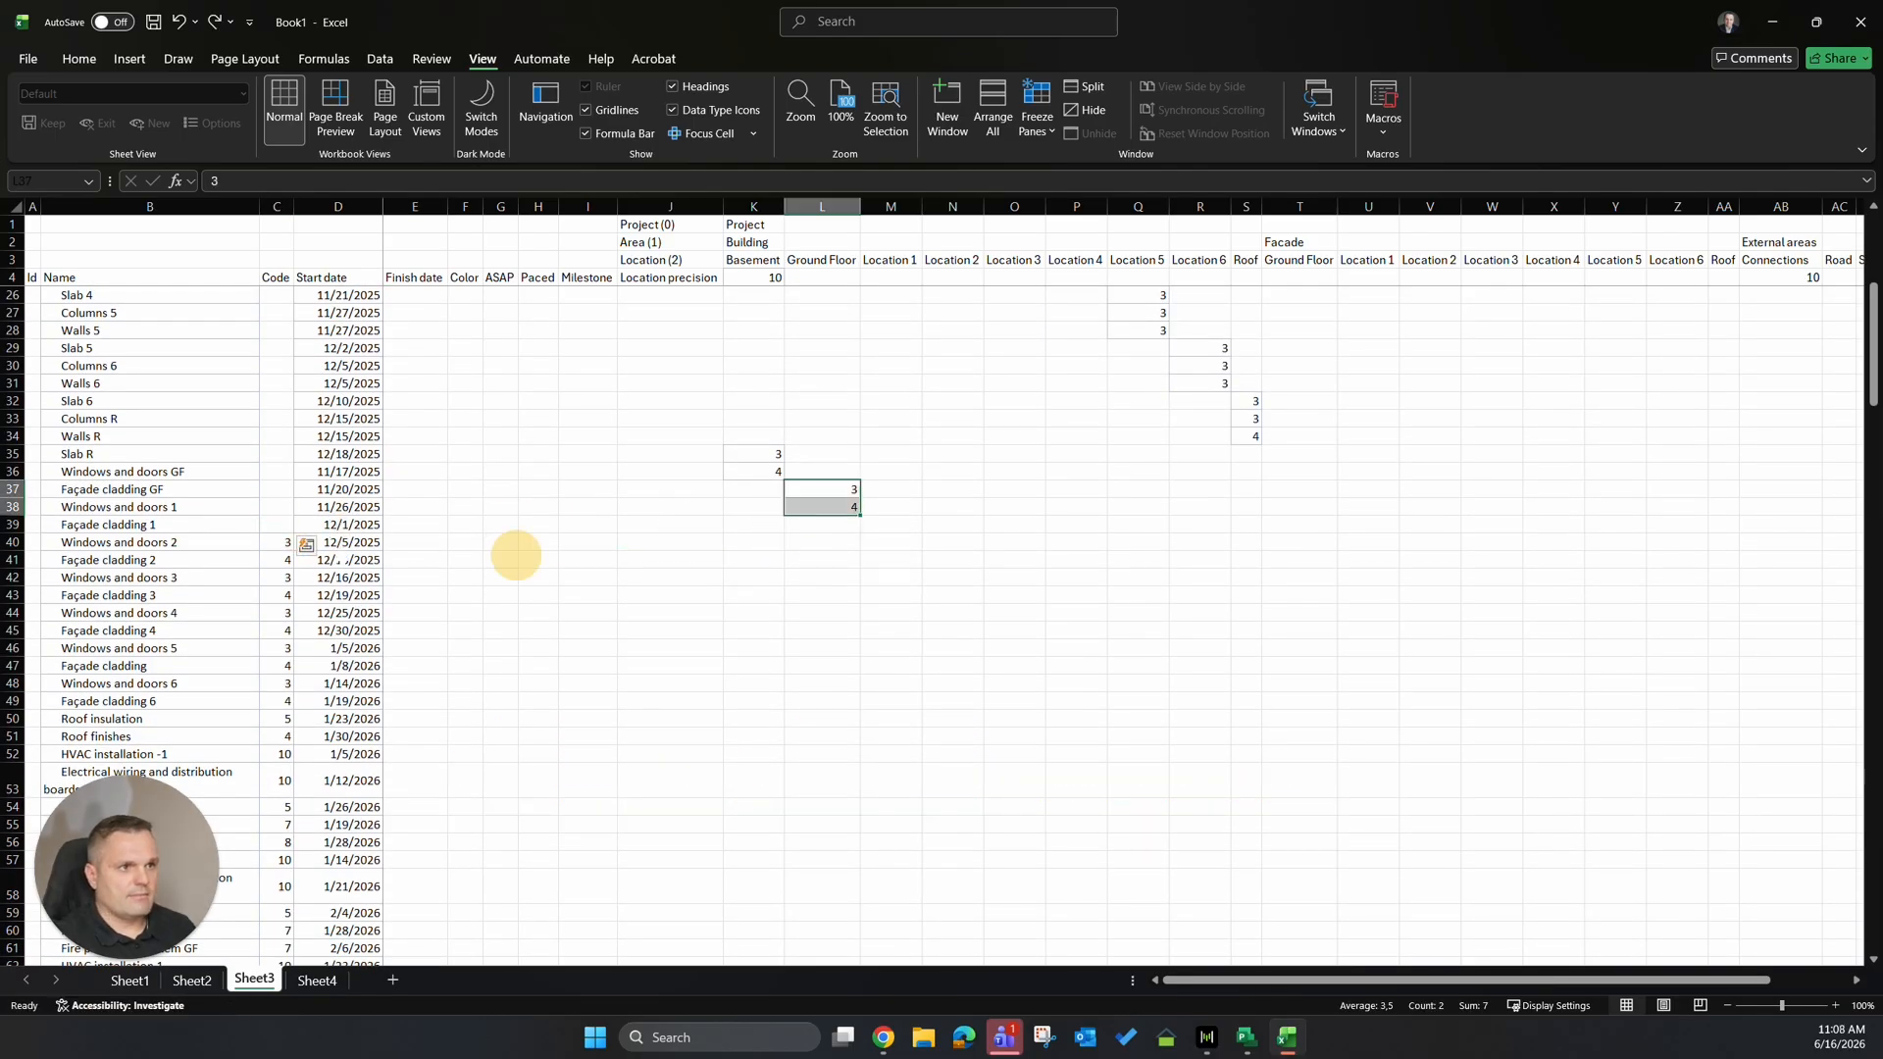
pyautogui.moveTo(281, 542); pyautogui.dragTo(883, 547)
pyautogui.moveTo(282, 578); pyautogui.dragTo(945, 582)
pyautogui.moveTo(281, 613); pyautogui.dragTo(282, 631)
pyautogui.moveTo(282, 636); pyautogui.dragTo(1007, 616)
# Move the duration pairs from C46:C51 into P45:P46, Q47:Q48 and R49:R50 under Locations 4, 5 and 6.
pyautogui.moveTo(280, 648); pyautogui.dragTo(279, 666)
pyautogui.click(279, 681)
pyautogui.moveTo(277, 673); pyautogui.dragTo(1070, 651)
pyautogui.scroll(-3, 1070, 651)
pyautogui.scroll(1, 1070, 589)
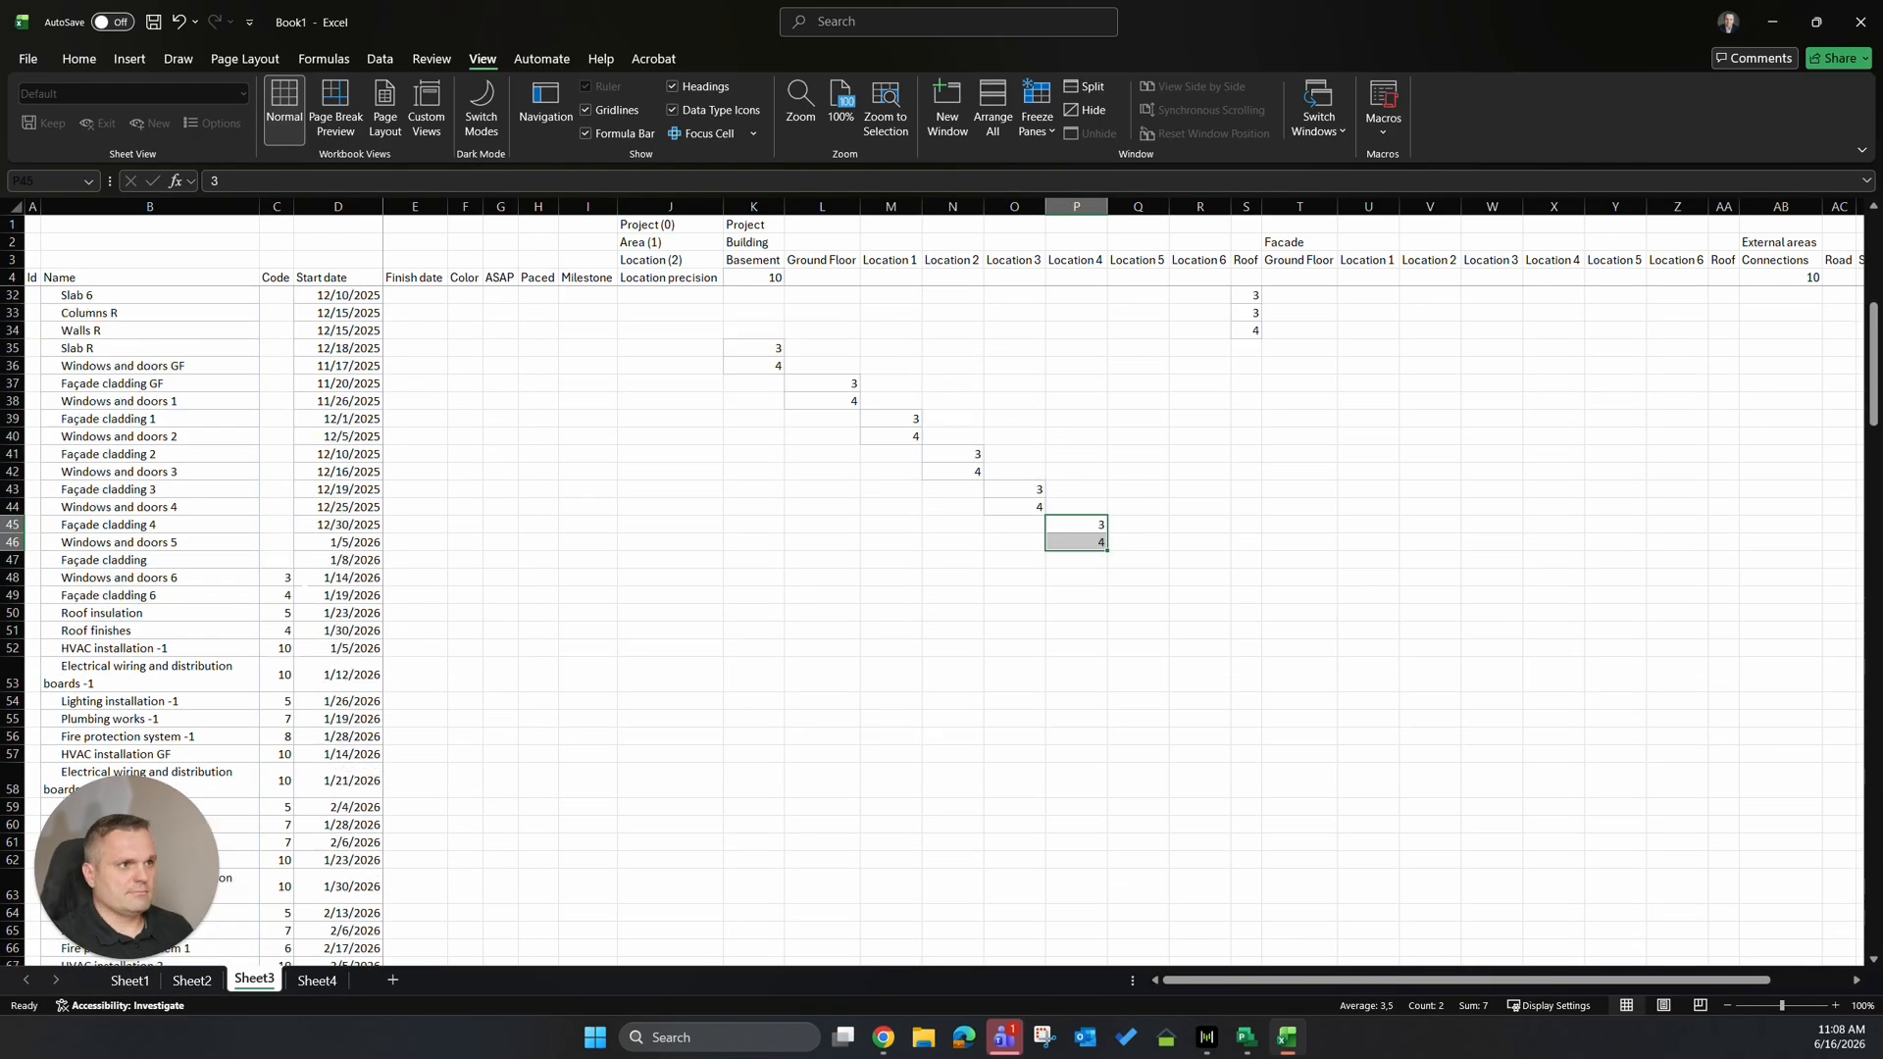
pyautogui.moveTo(280, 578); pyautogui.dragTo(1138, 584)
pyautogui.moveTo(280, 613); pyautogui.dragTo(1228, 621)
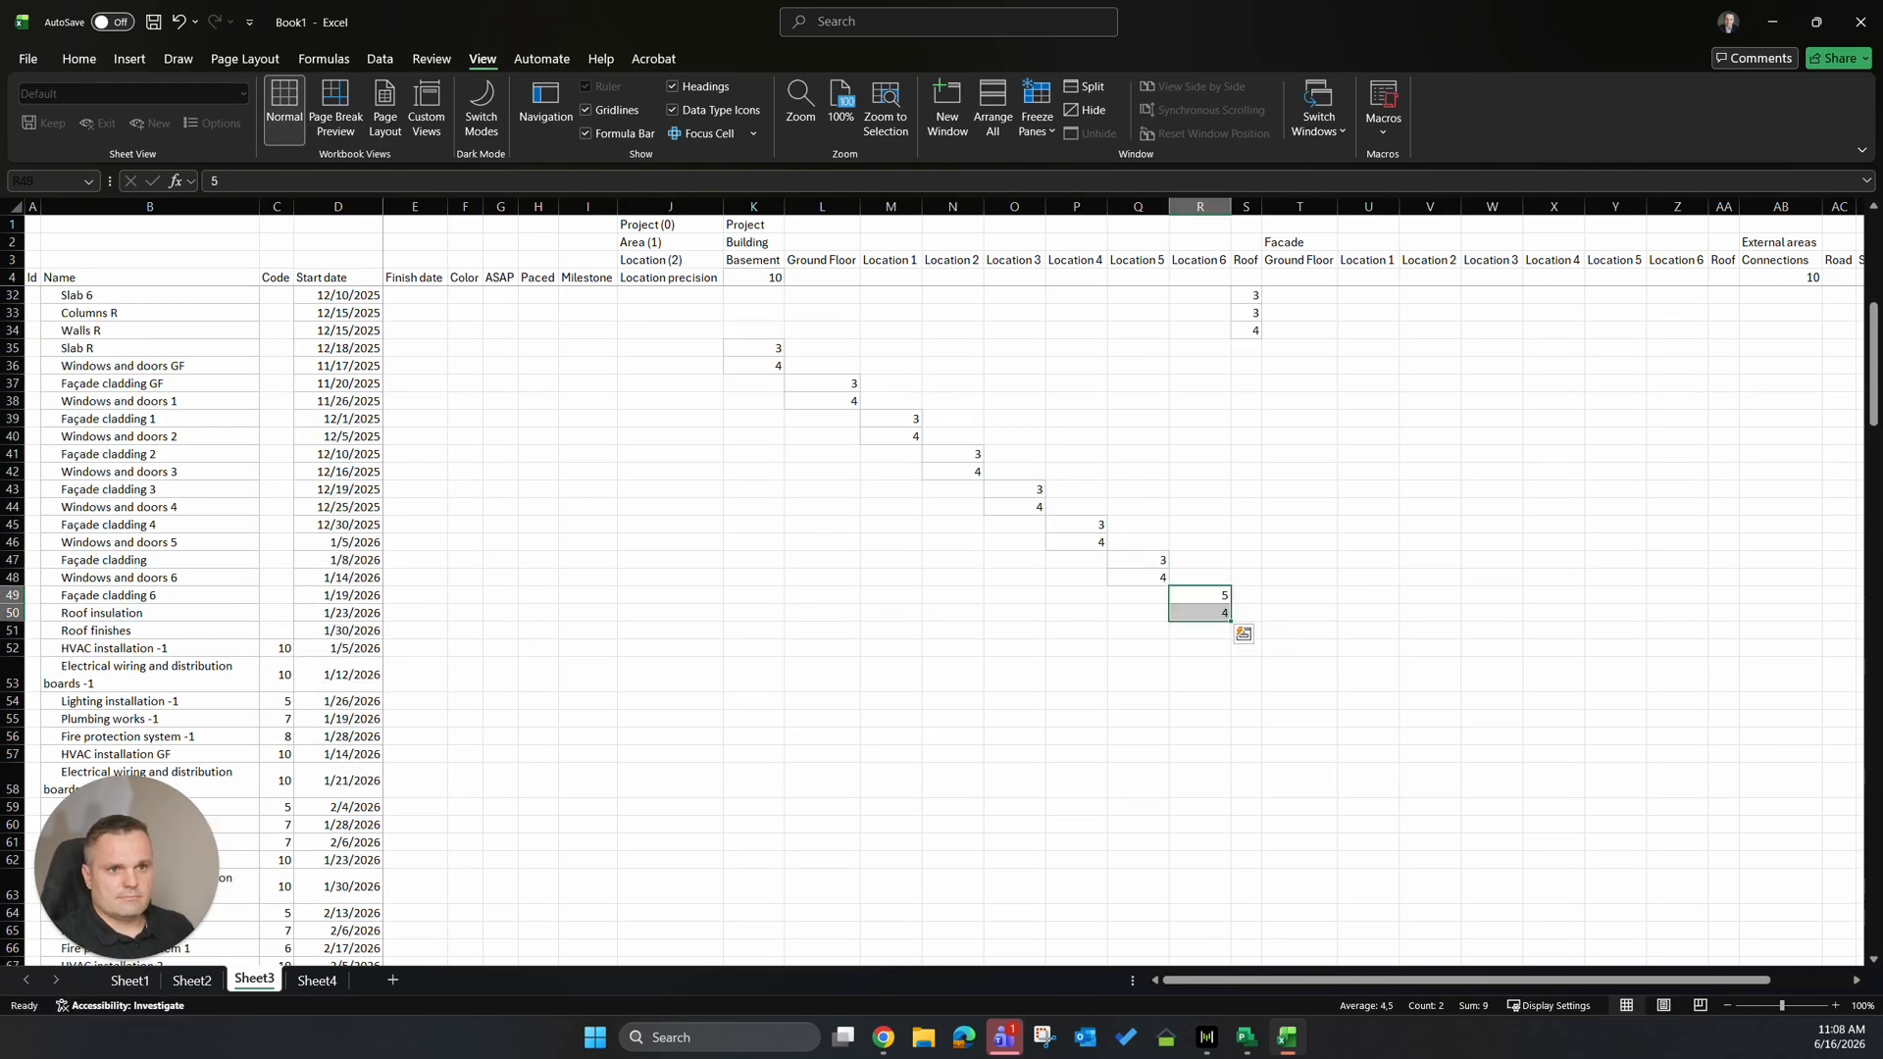
# Move the window, façade and roof duration block K35:R51 to T35:AA51 under the Facade locations.
pyautogui.scroll(6, 942, 618)
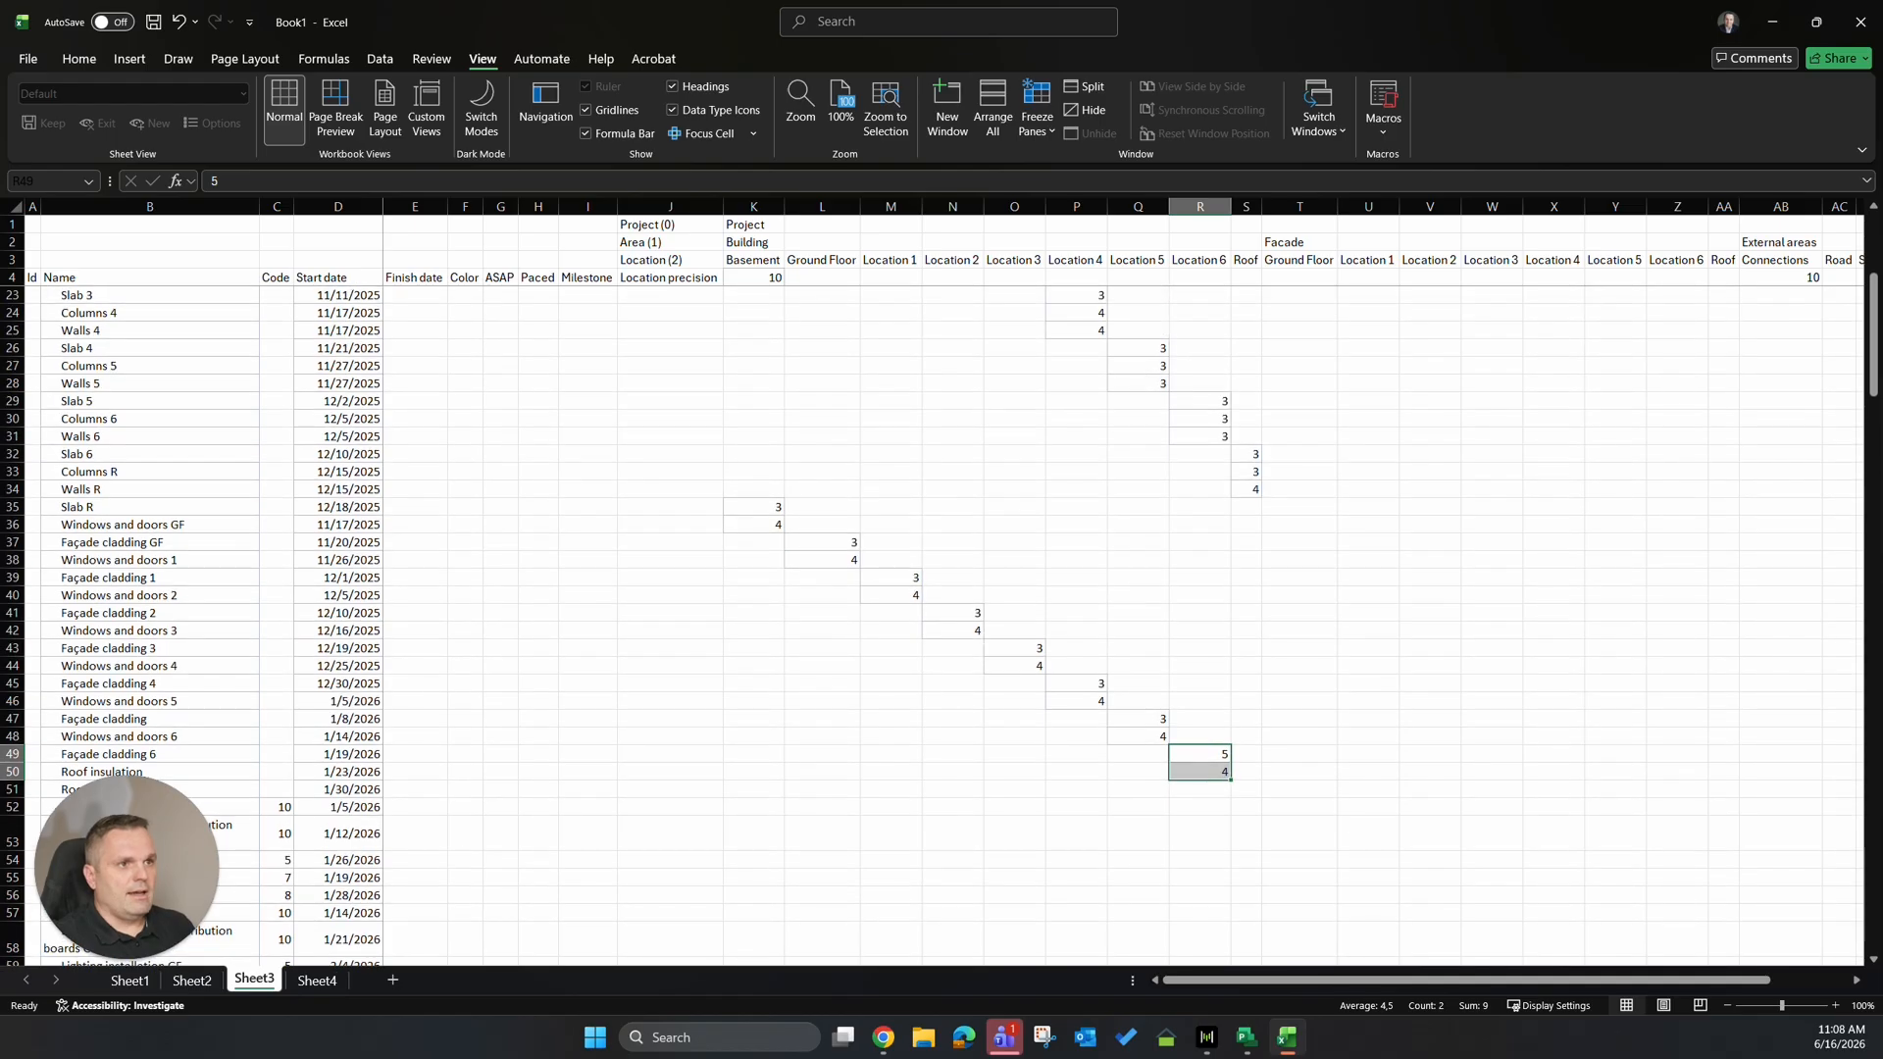
pyautogui.scroll(-3, 941, 589)
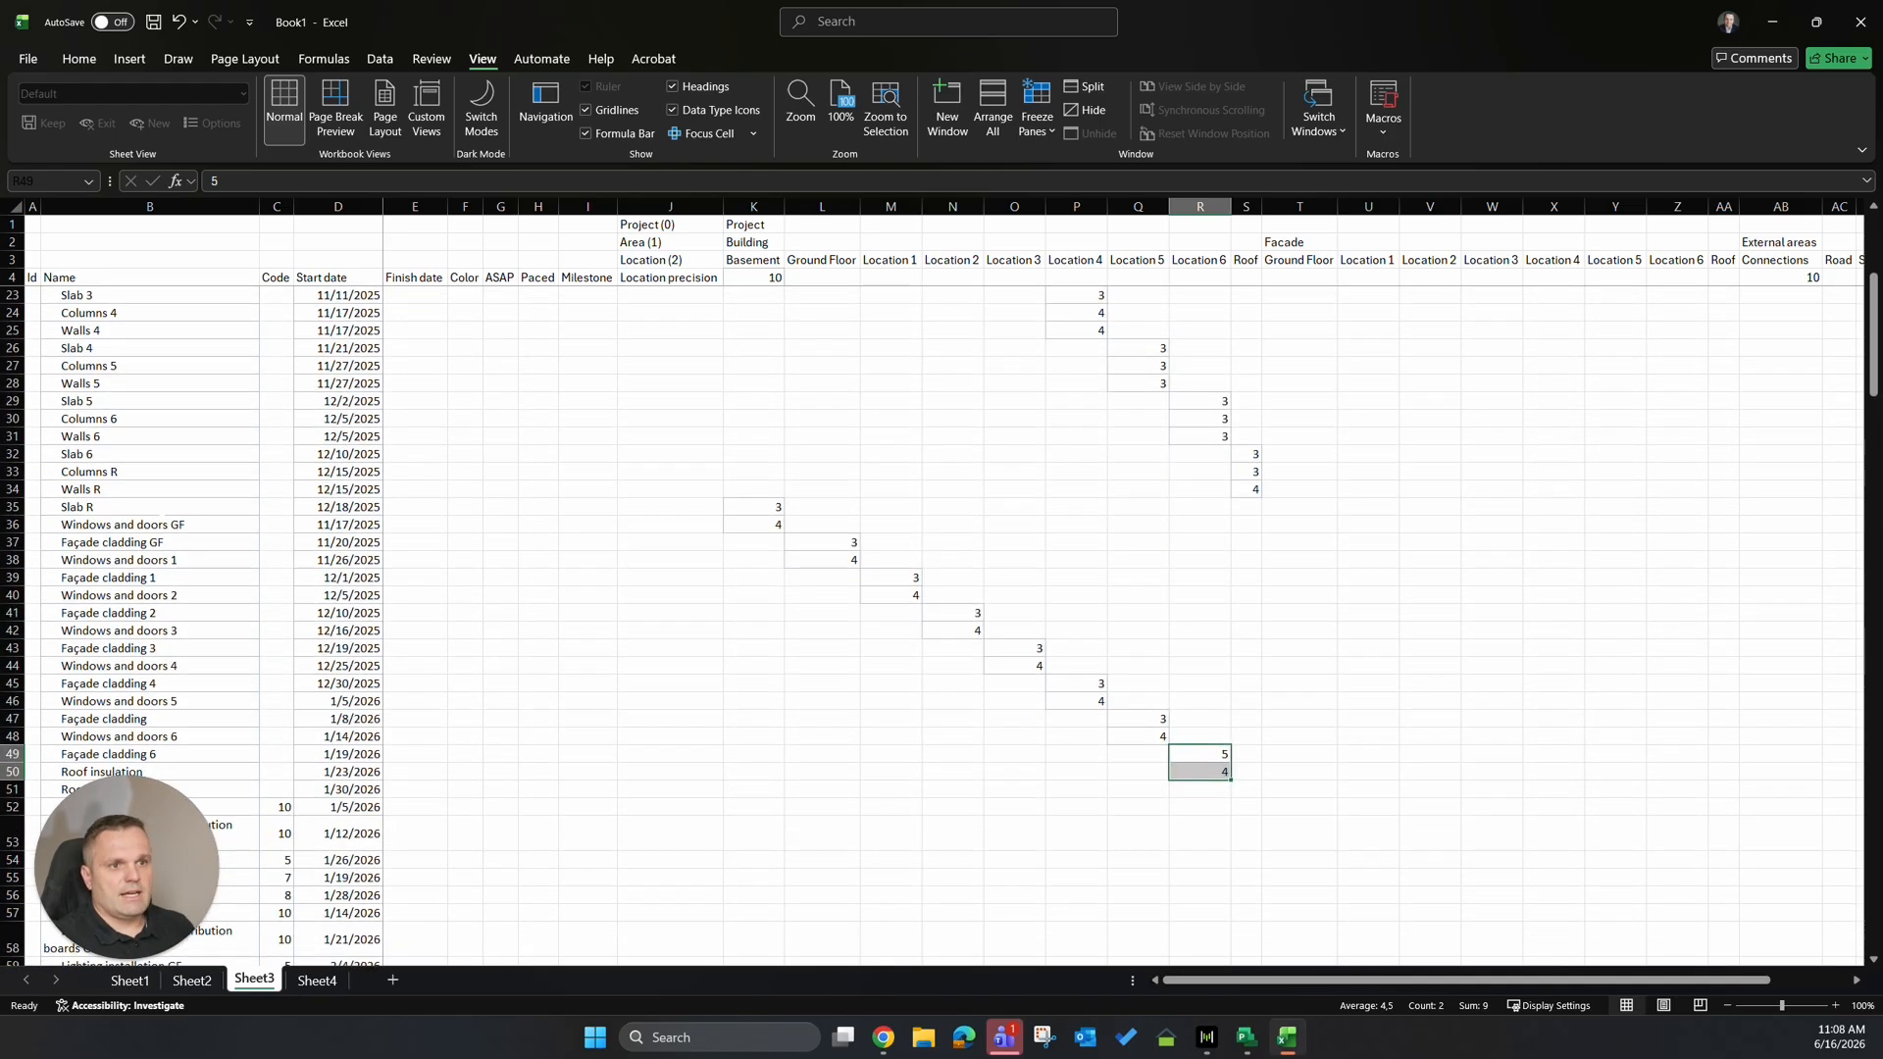
pyautogui.click(115, 595)
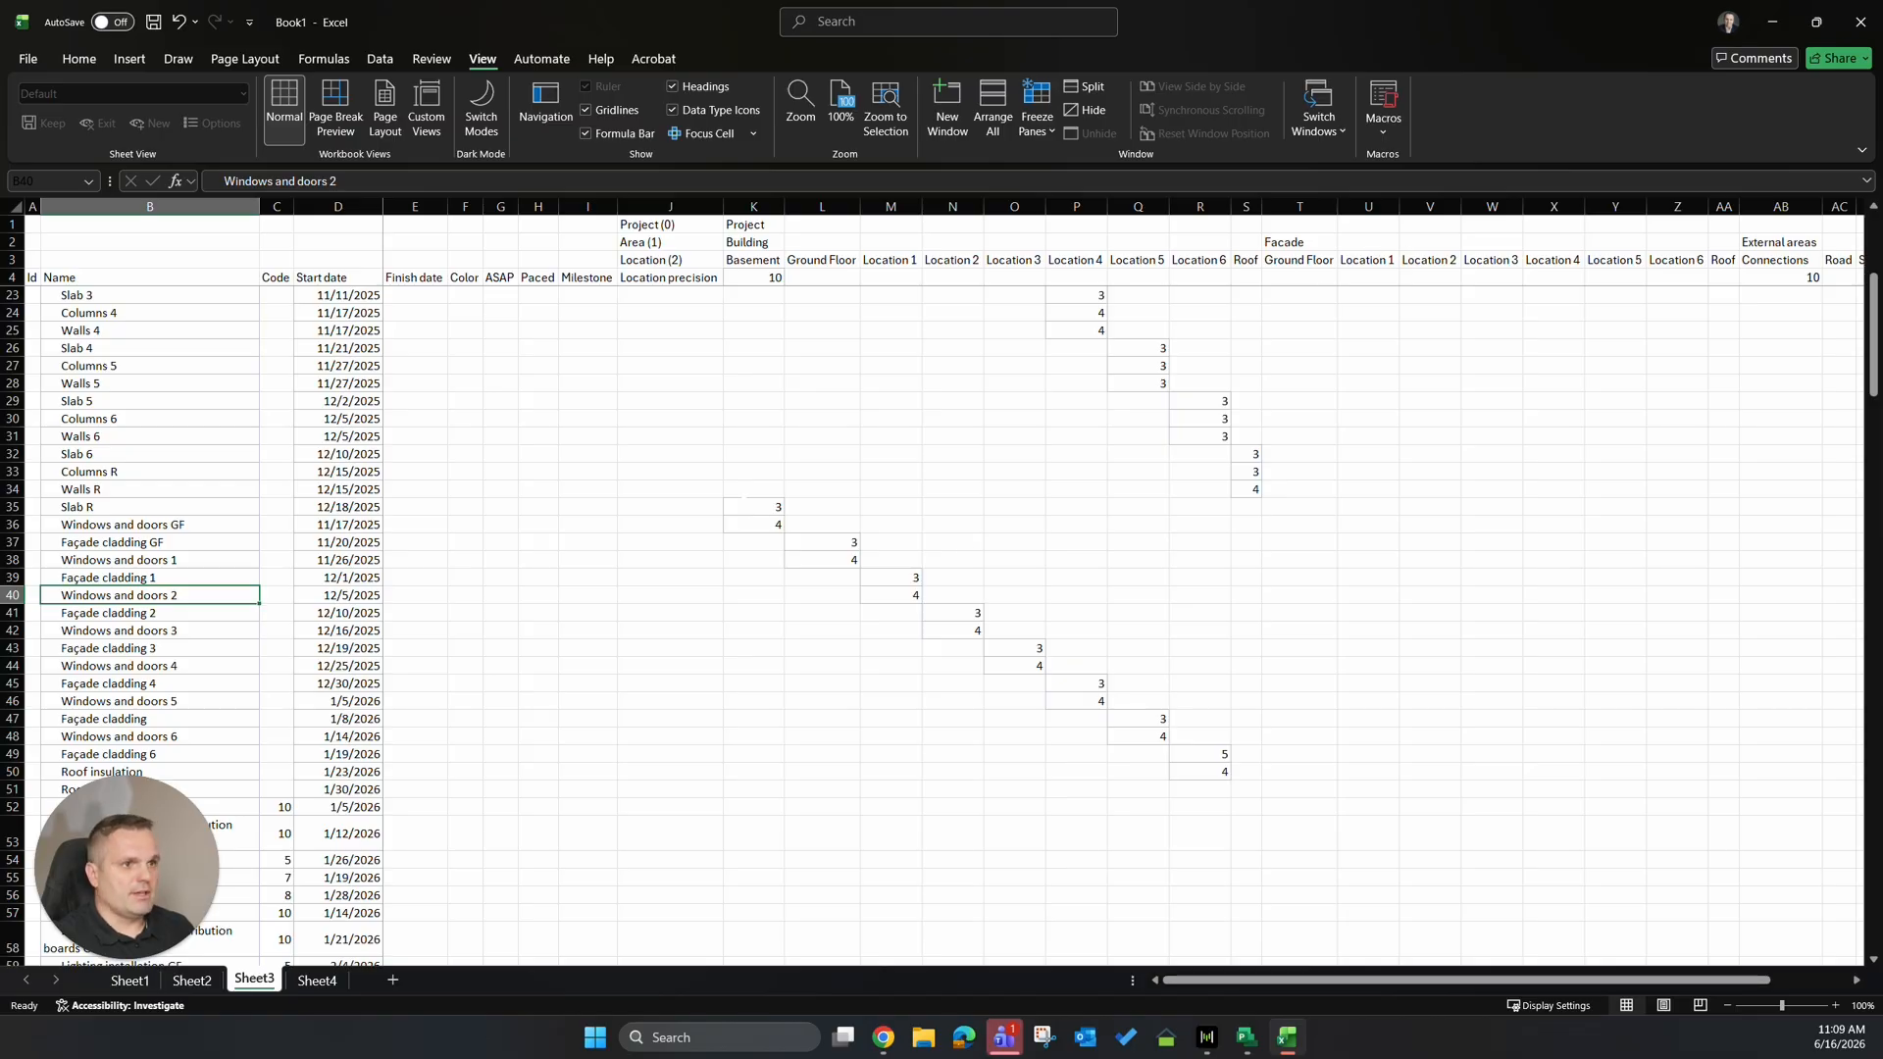
pyautogui.moveTo(745, 506); pyautogui.dragTo(1191, 784)
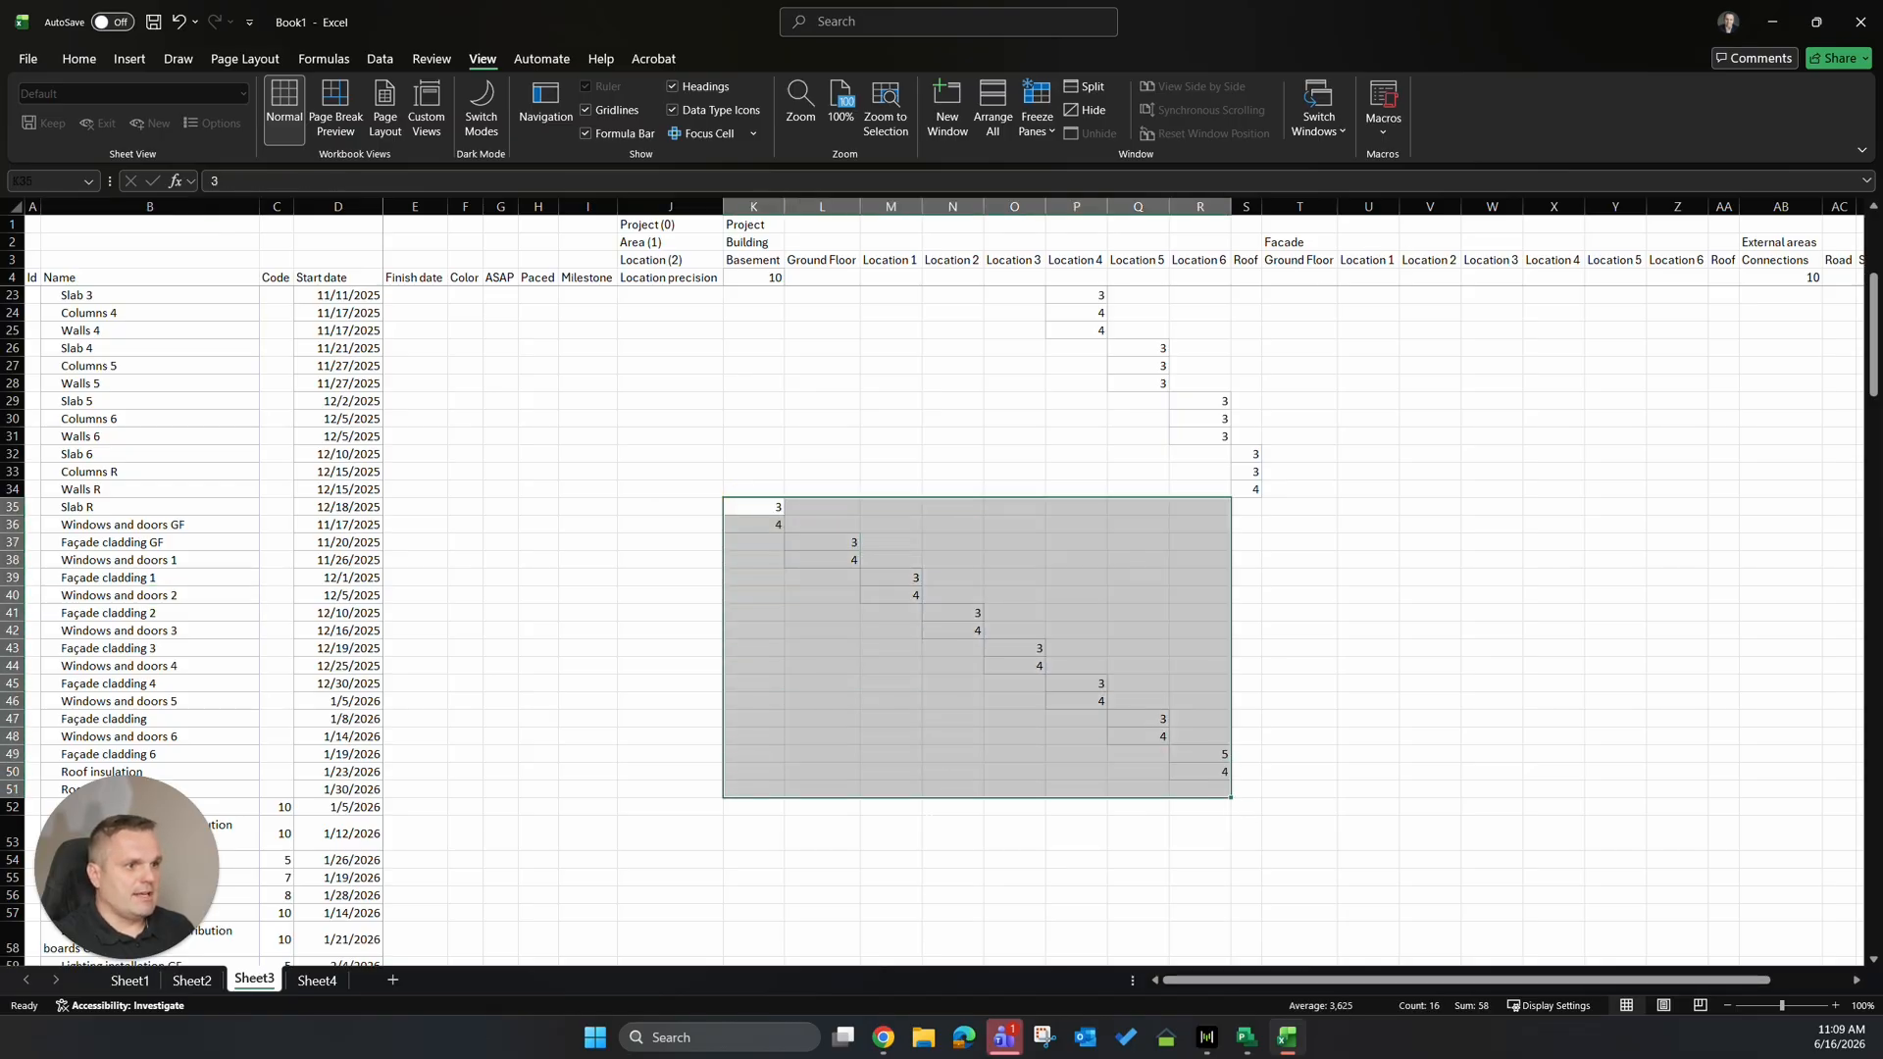
pyautogui.moveTo(921, 800); pyautogui.dragTo(1441, 801)
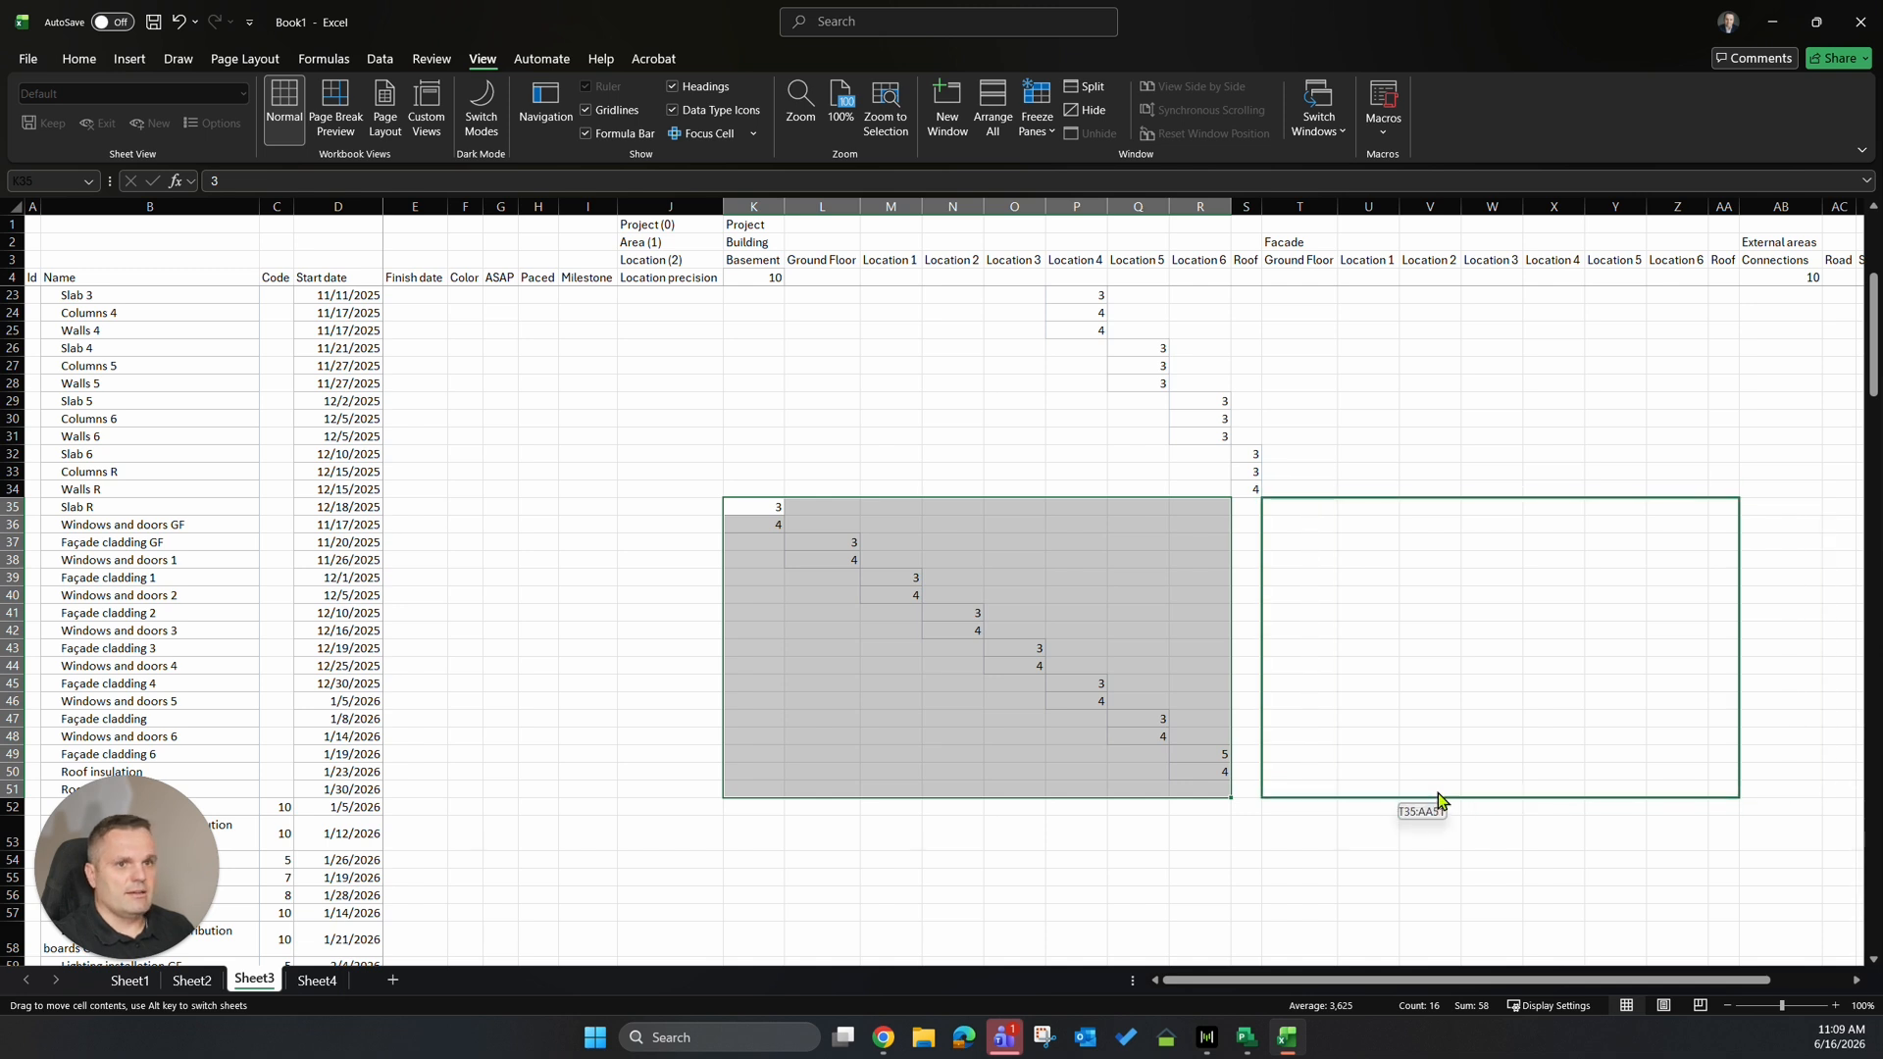
pyautogui.moveTo(1439, 802); pyautogui.dragTo(1436, 792)
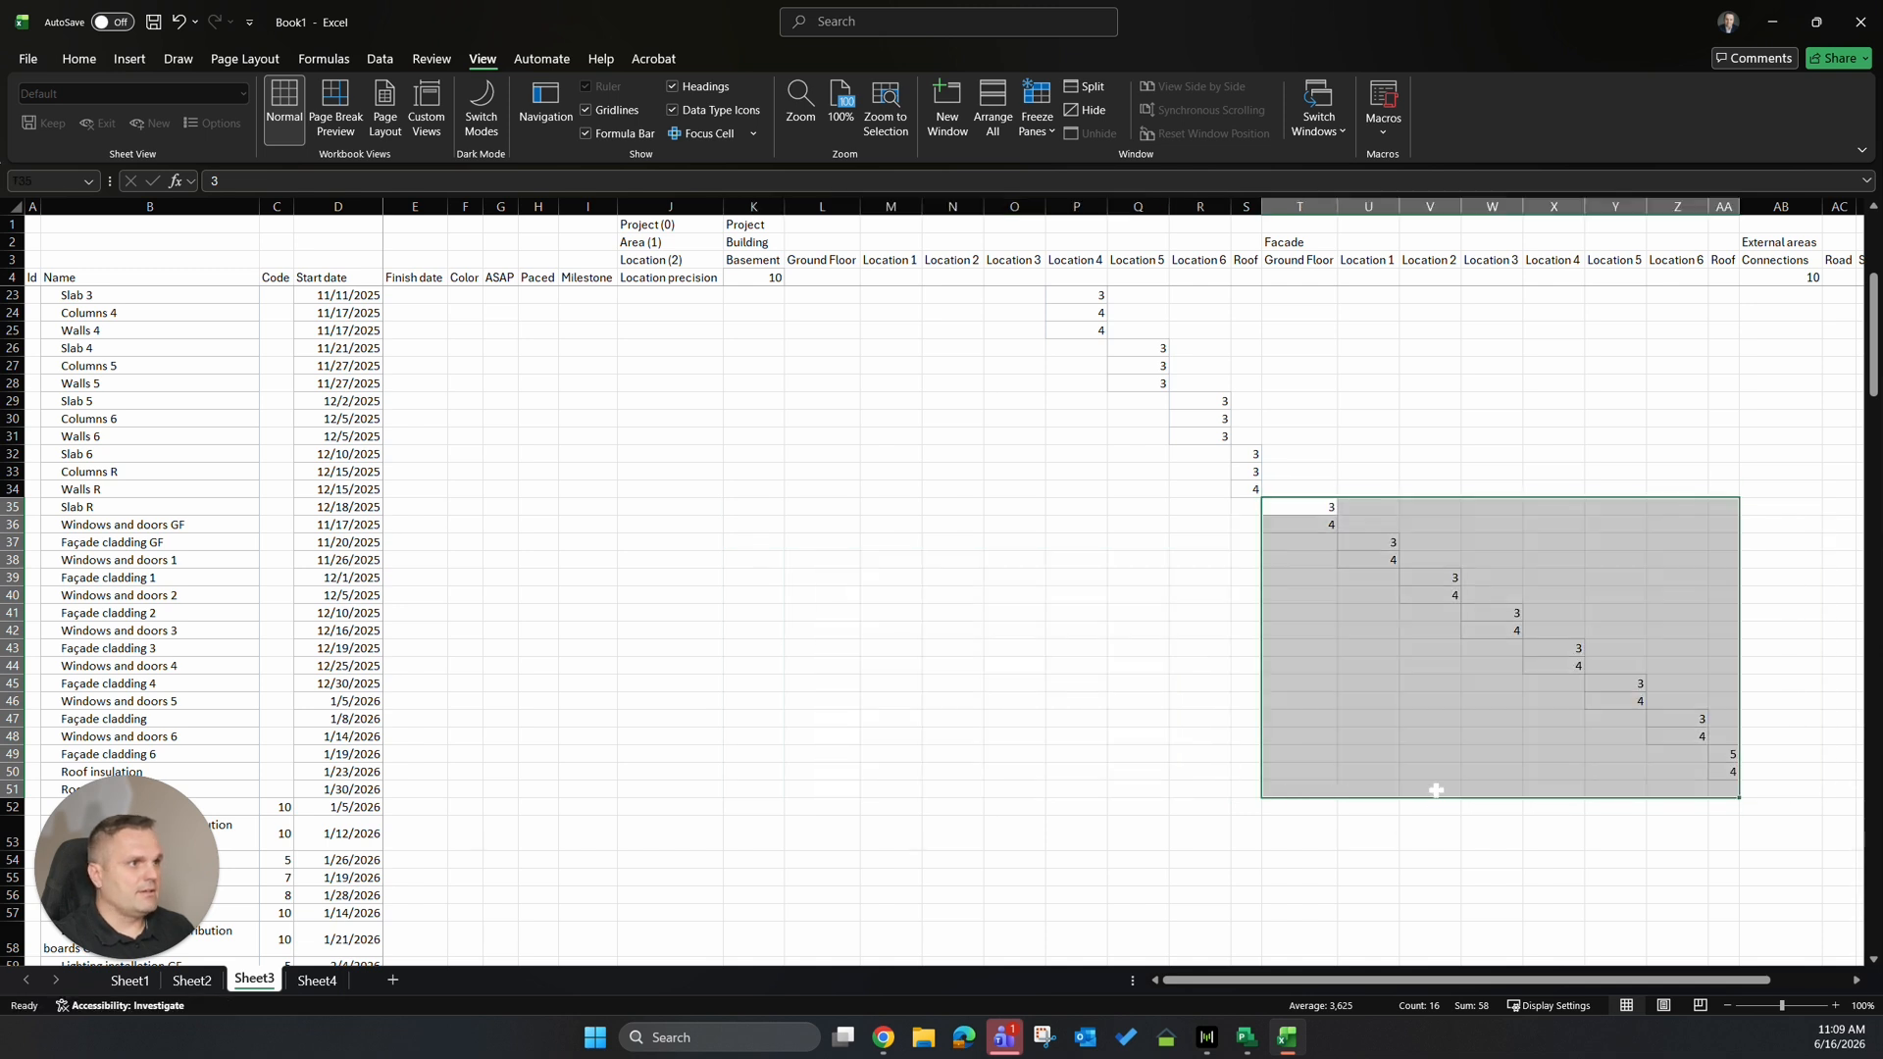
pyautogui.moveTo(1255, 979); pyautogui.dragTo(1334, 979)
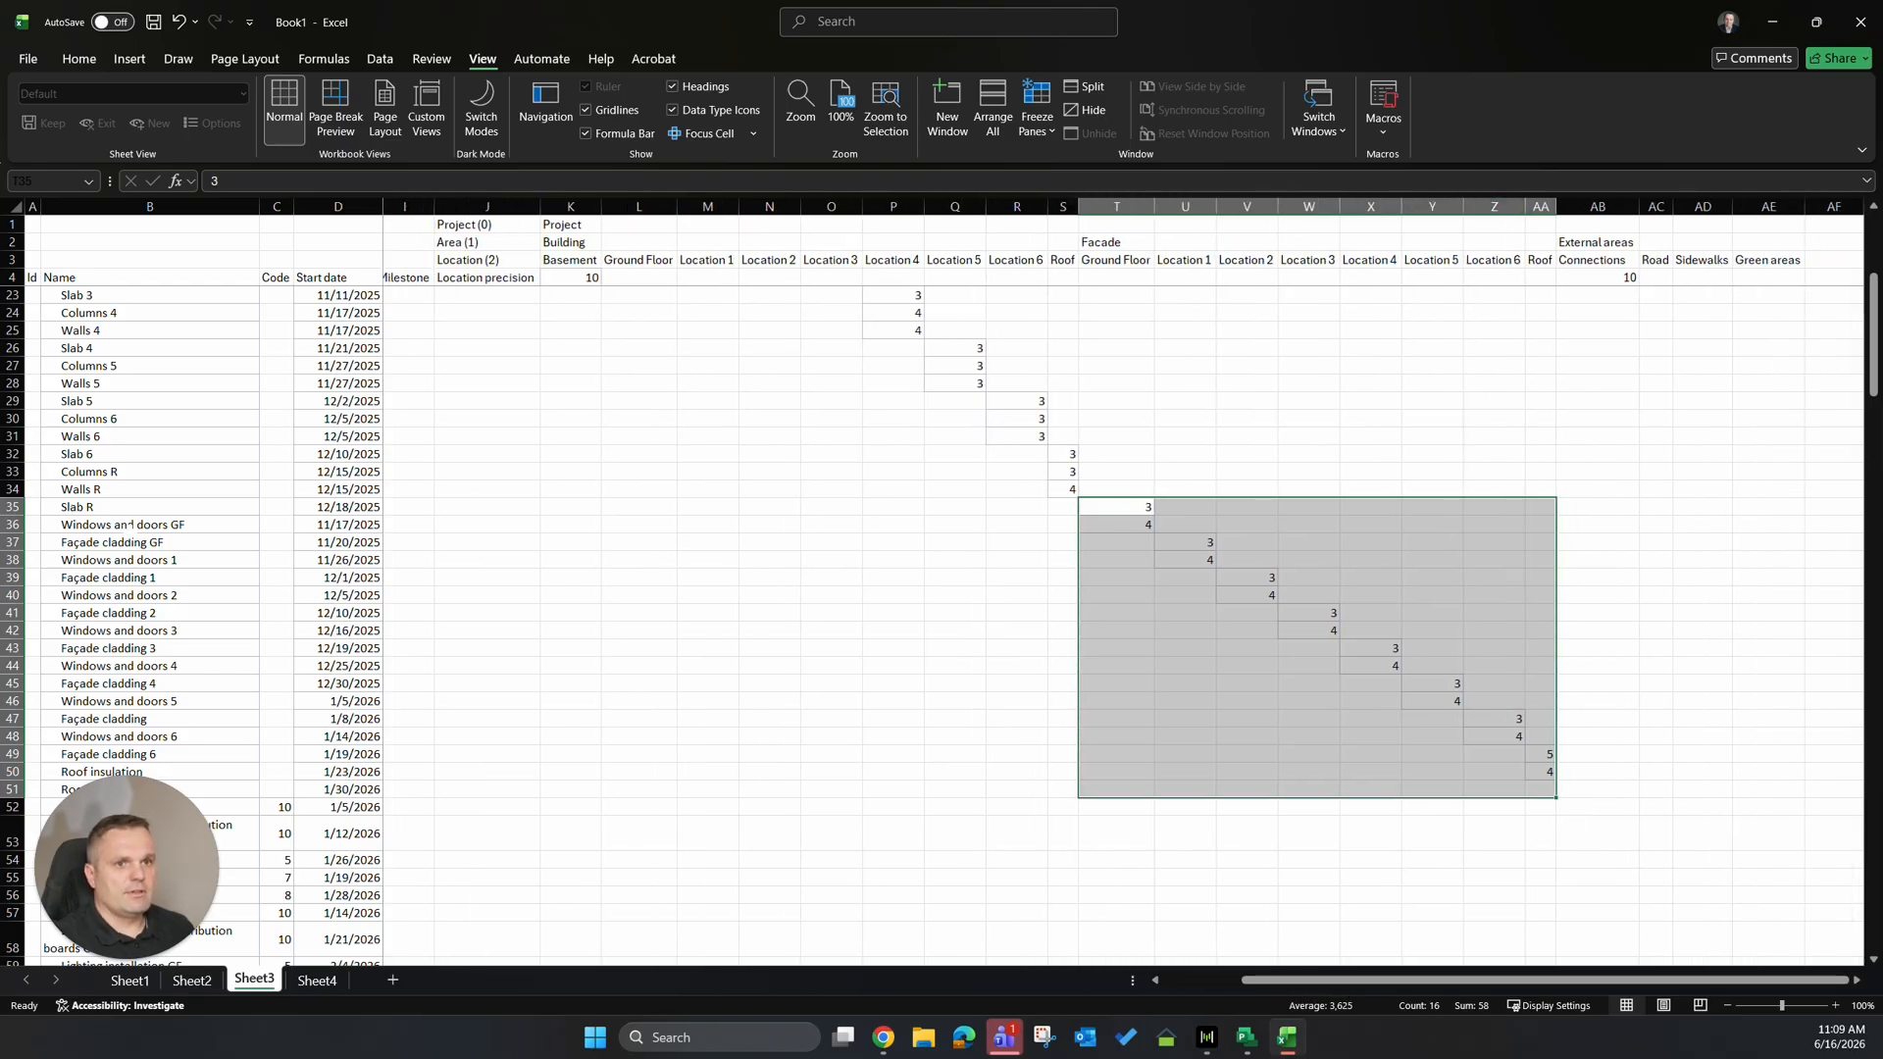
pyautogui.click(1546, 768)
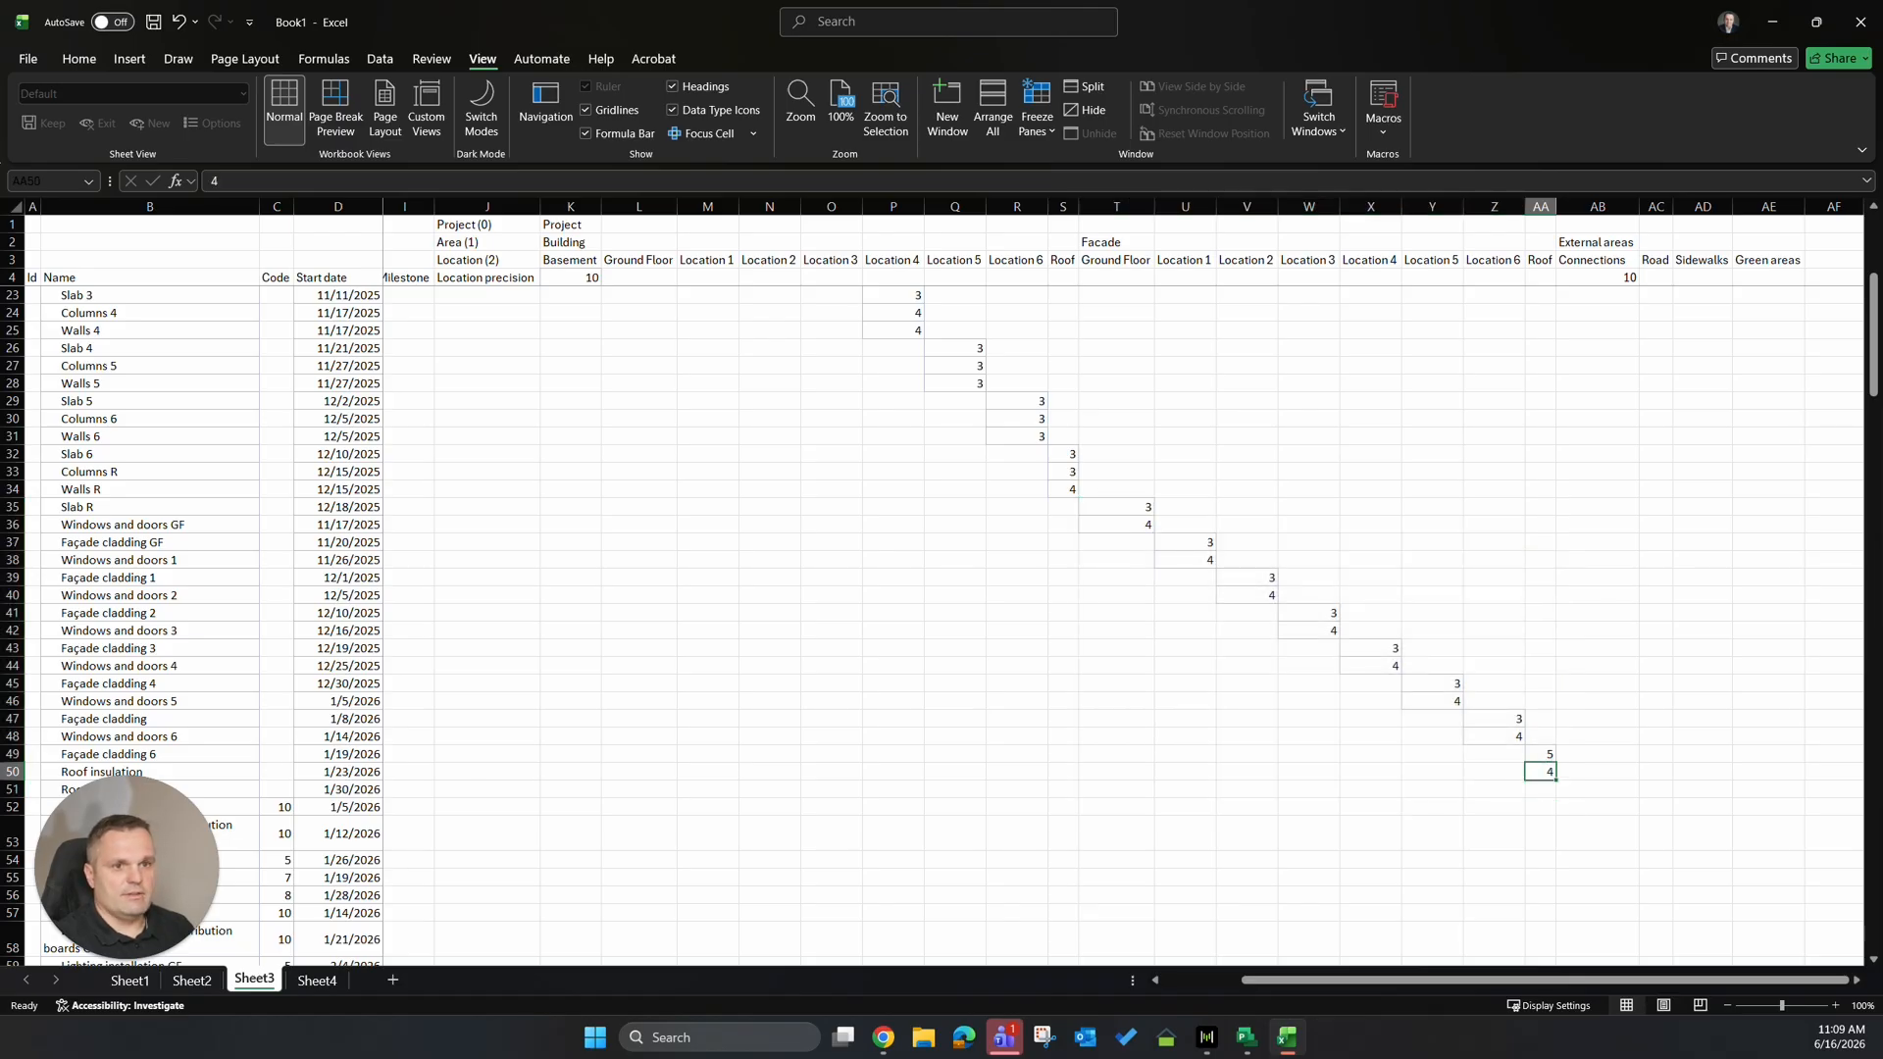
pyautogui.click(12, 772)
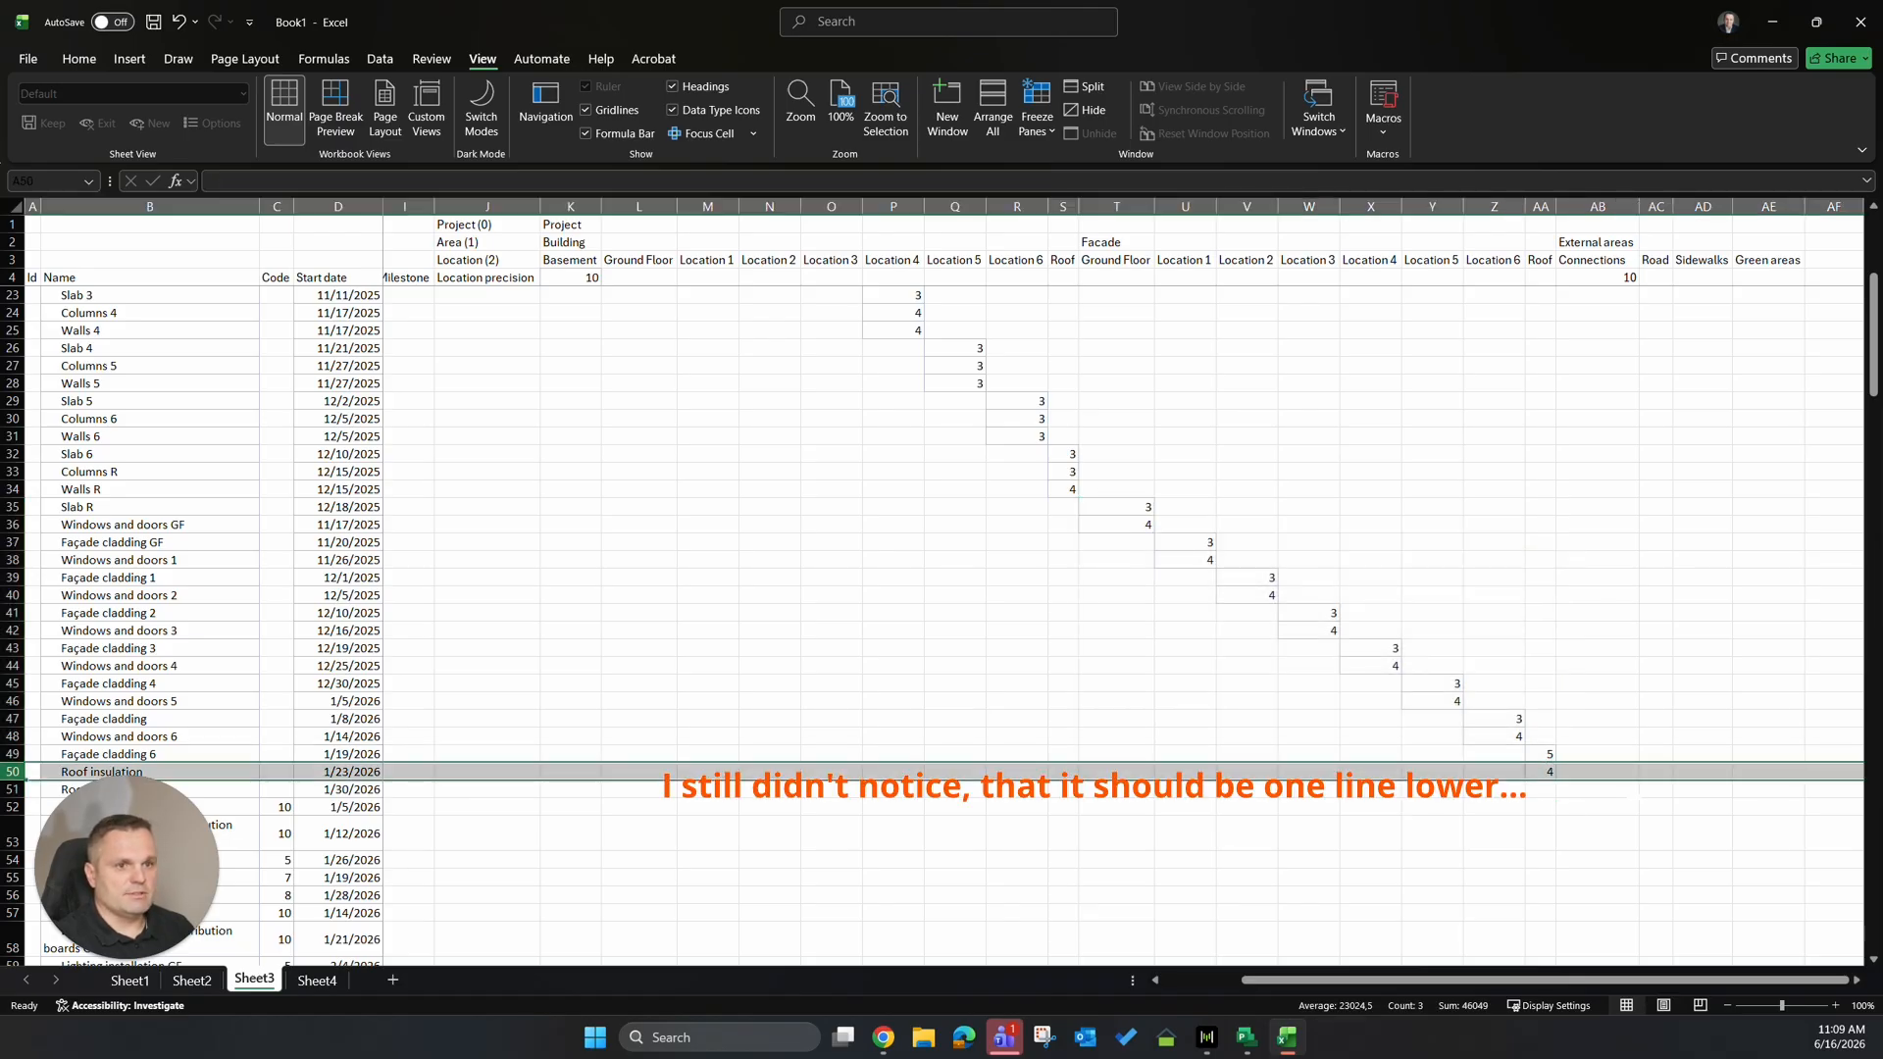
pyautogui.click(1541, 206)
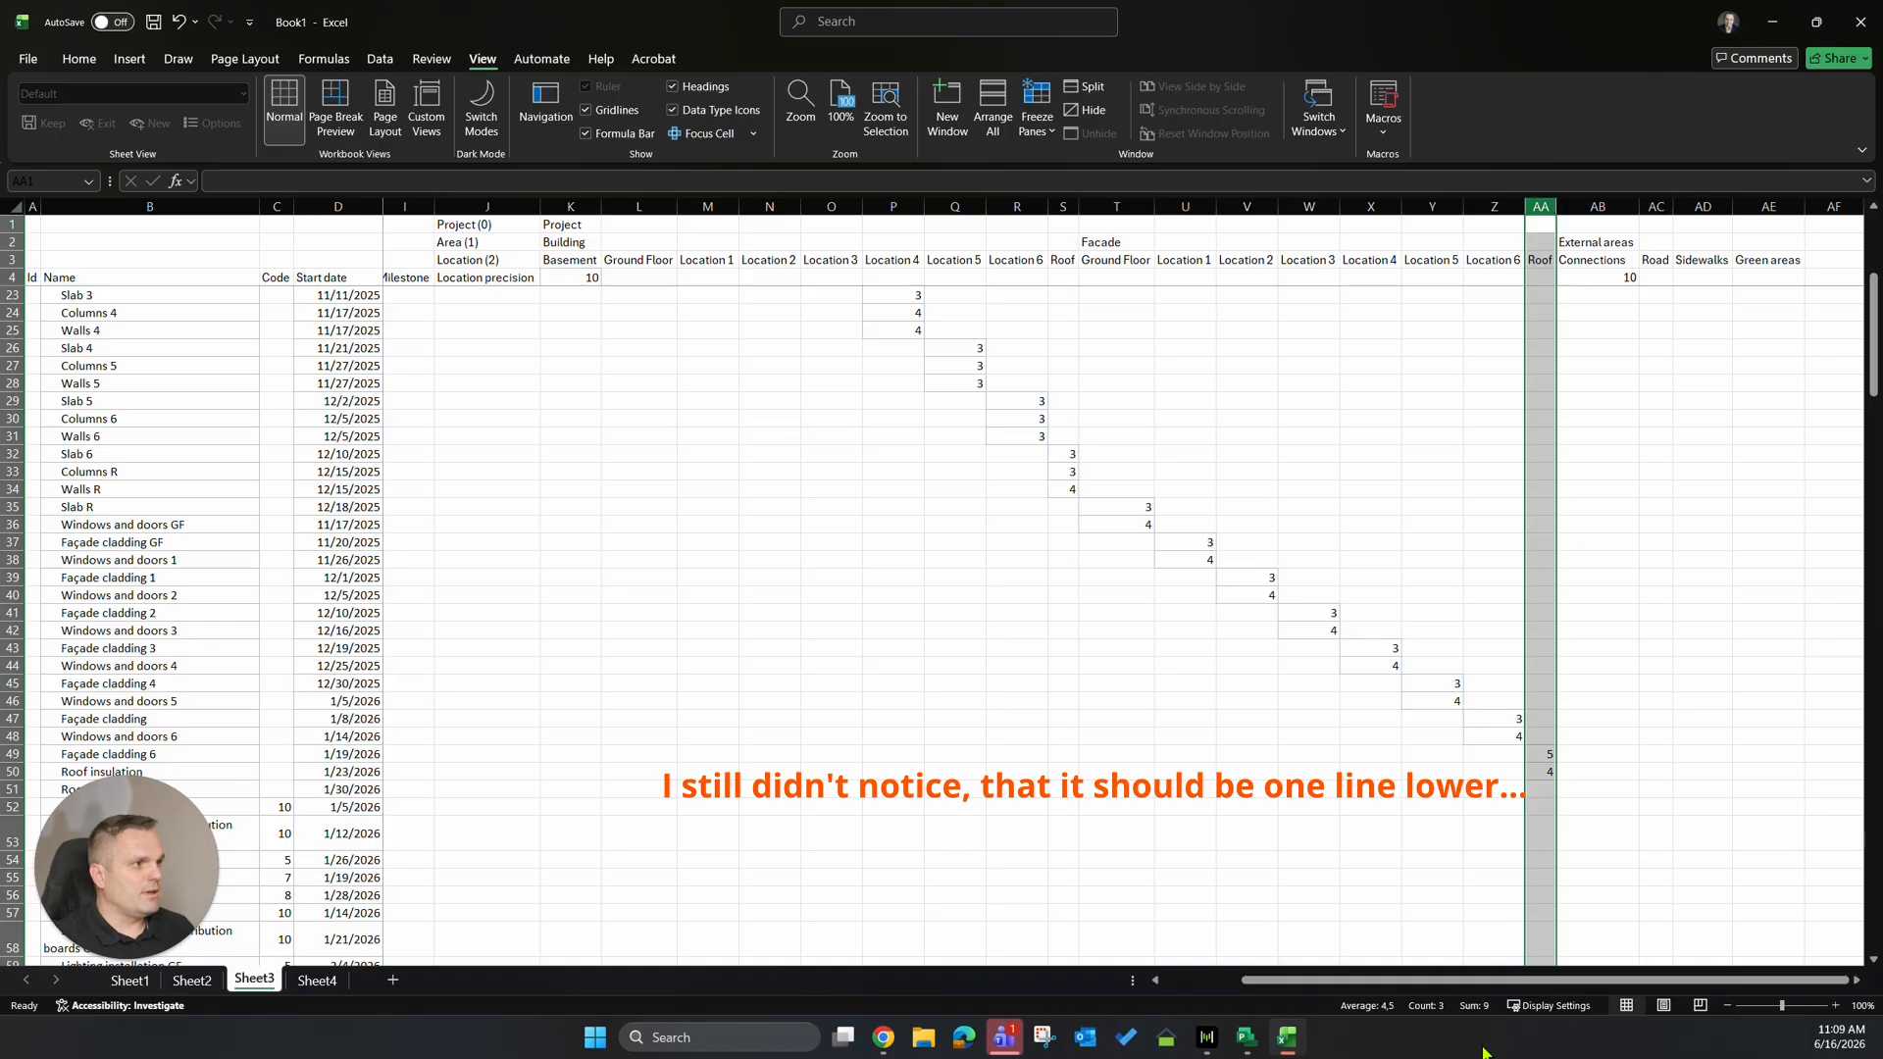
# Move the level -1 installation durations to Basement cells K52:K56 and the GF ones to Ground Floor cells L57:L61.
pyautogui.scroll(-2, 1486, 980)
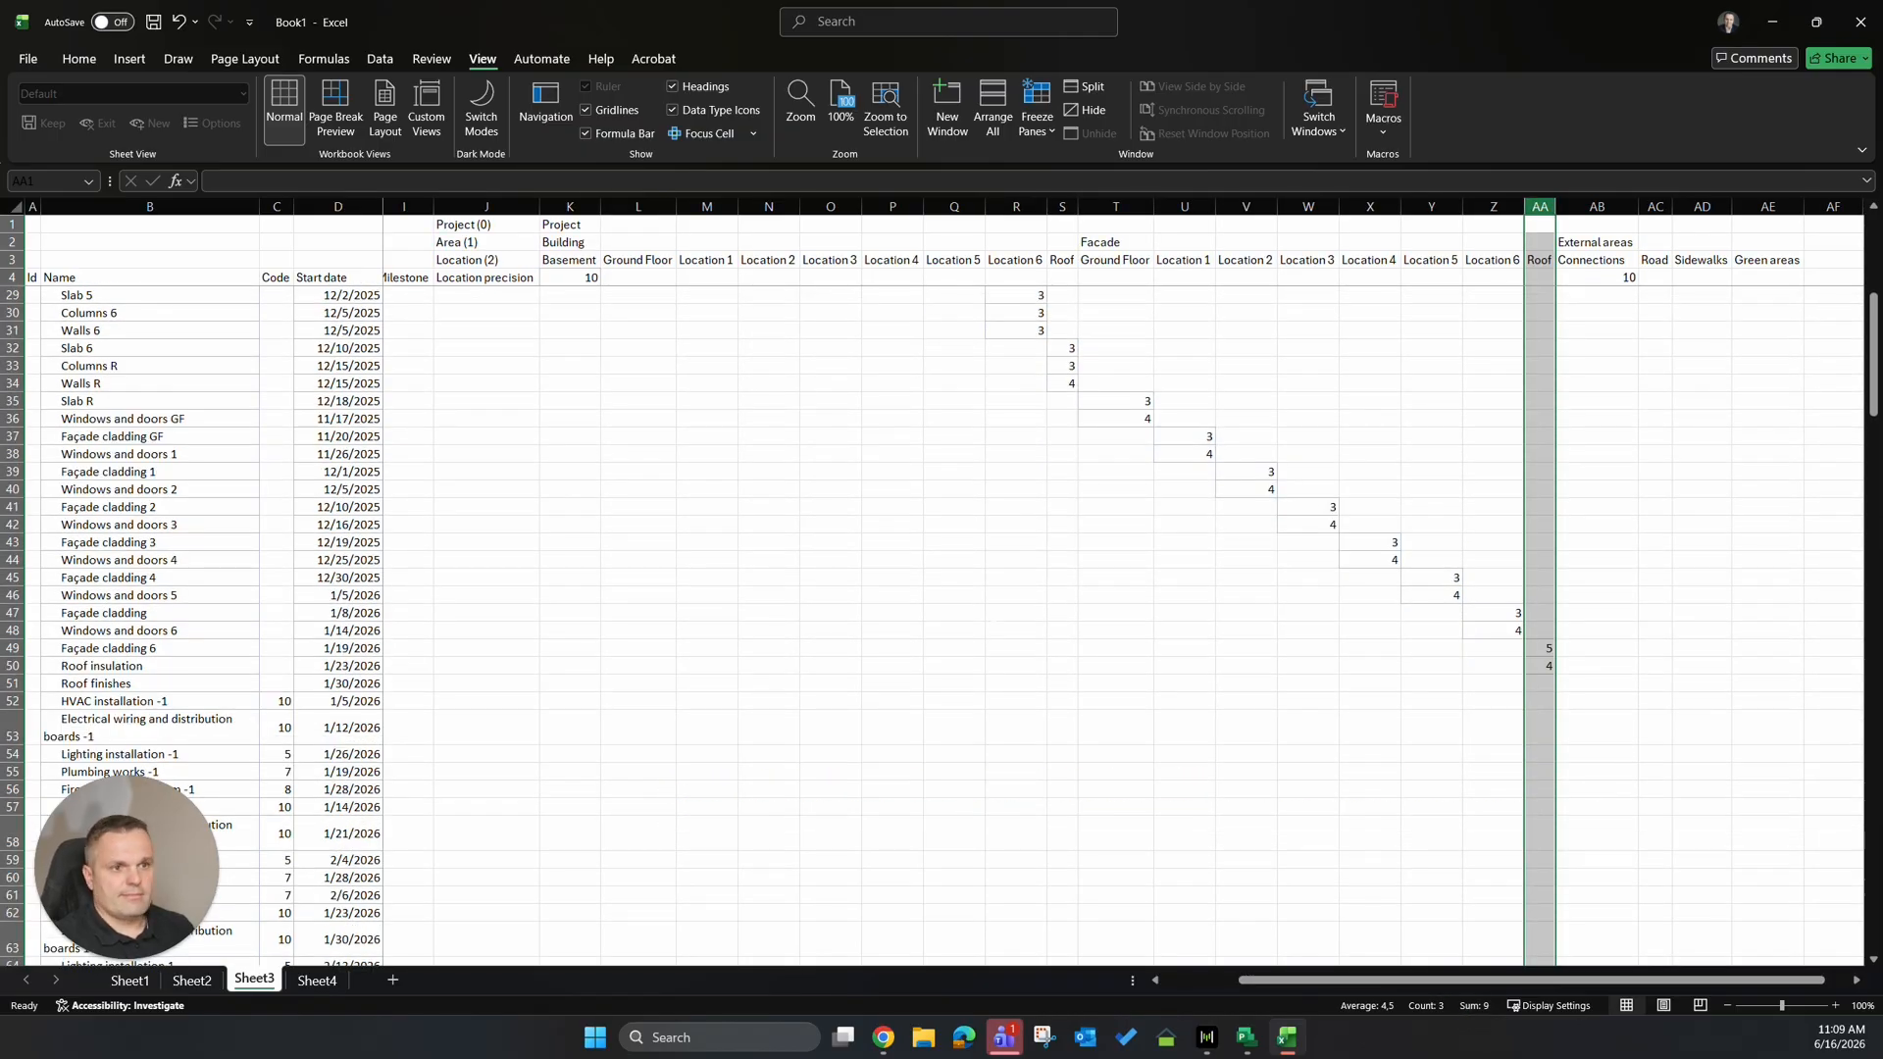
pyautogui.scroll(-3, 941, 589)
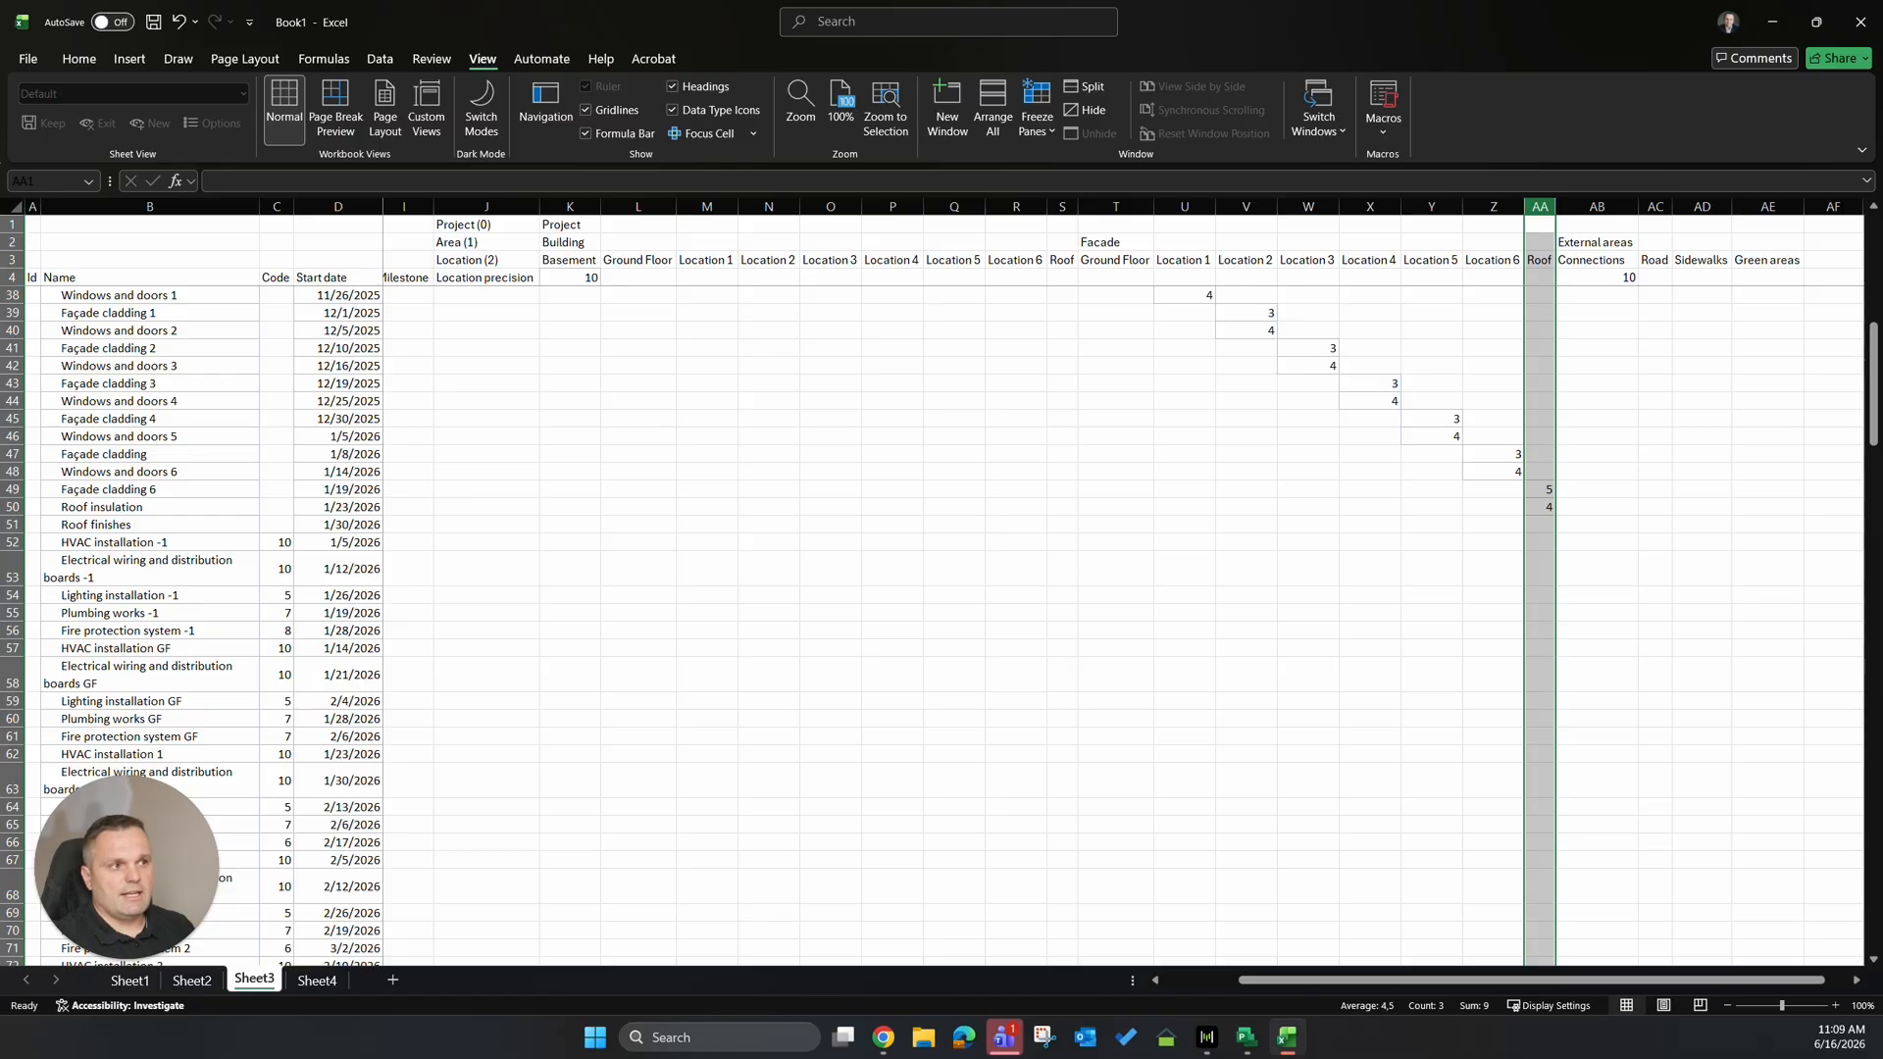
pyautogui.scroll(-1, 190, 507)
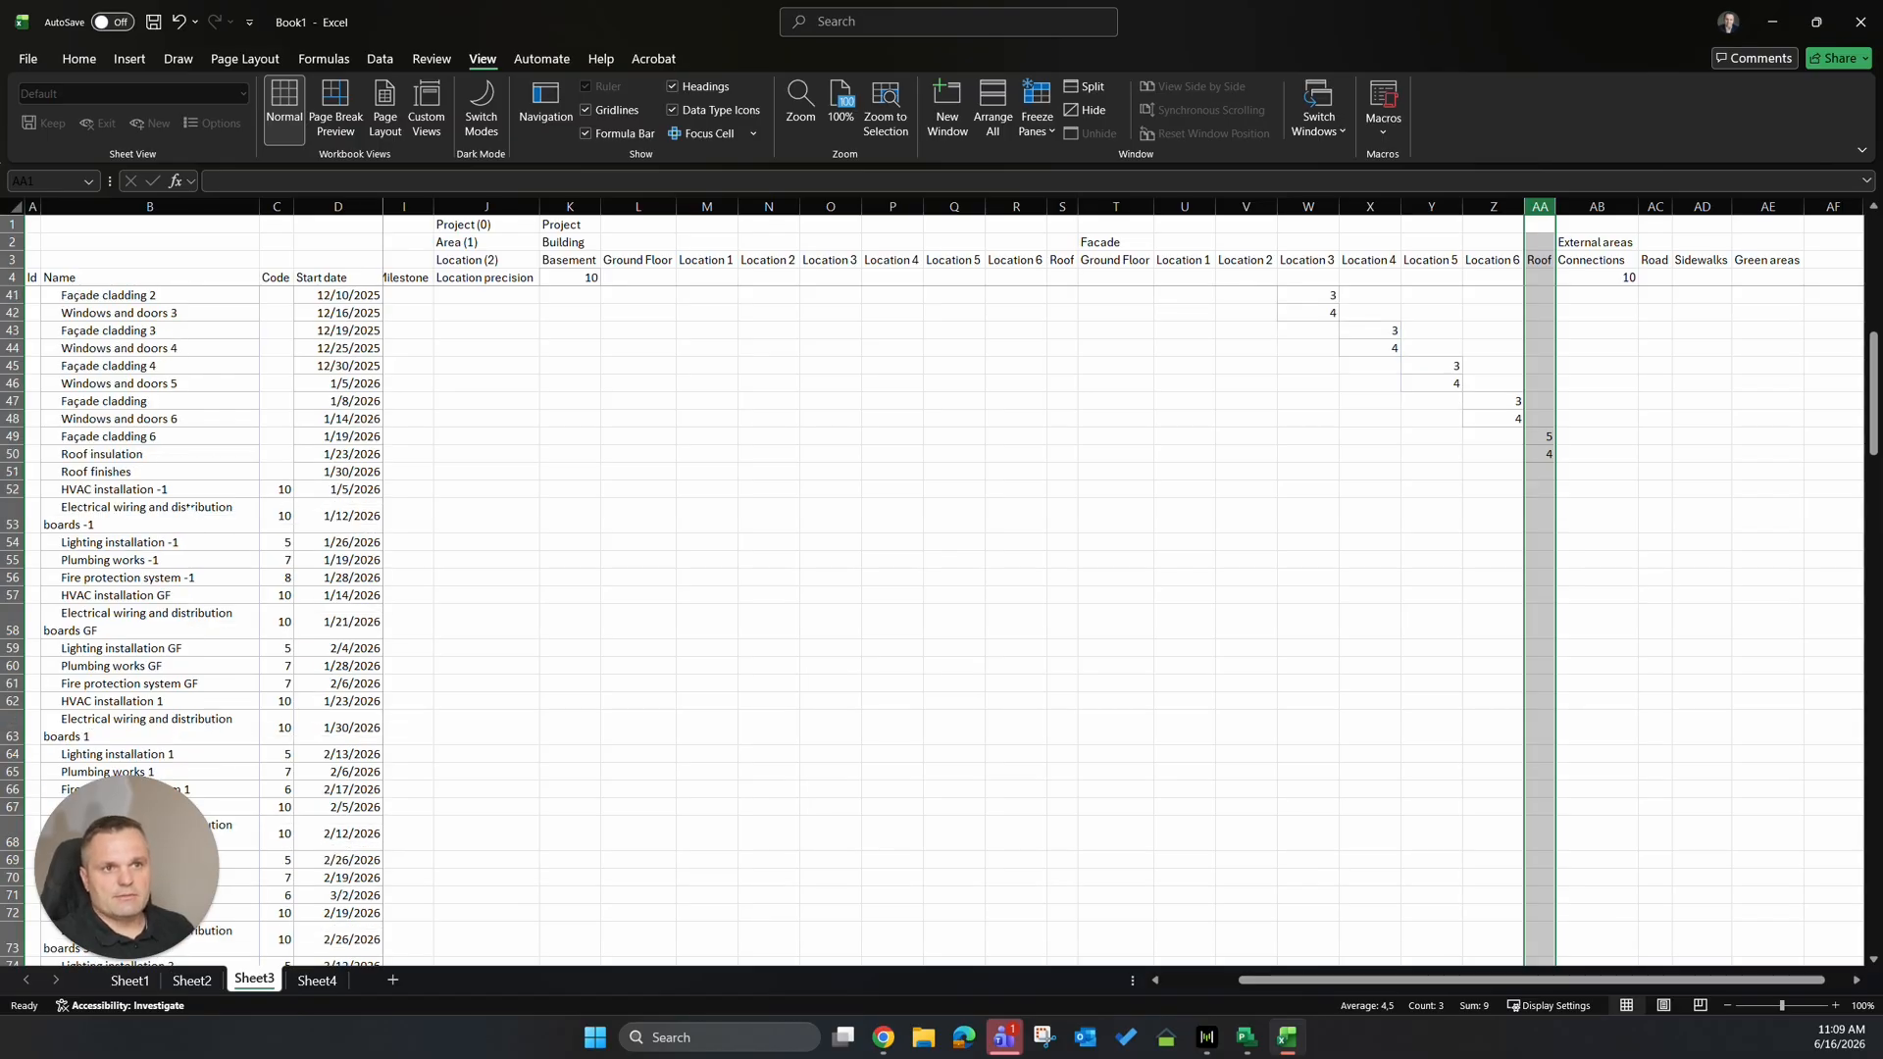
pyautogui.moveTo(283, 489); pyautogui.dragTo(592, 581)
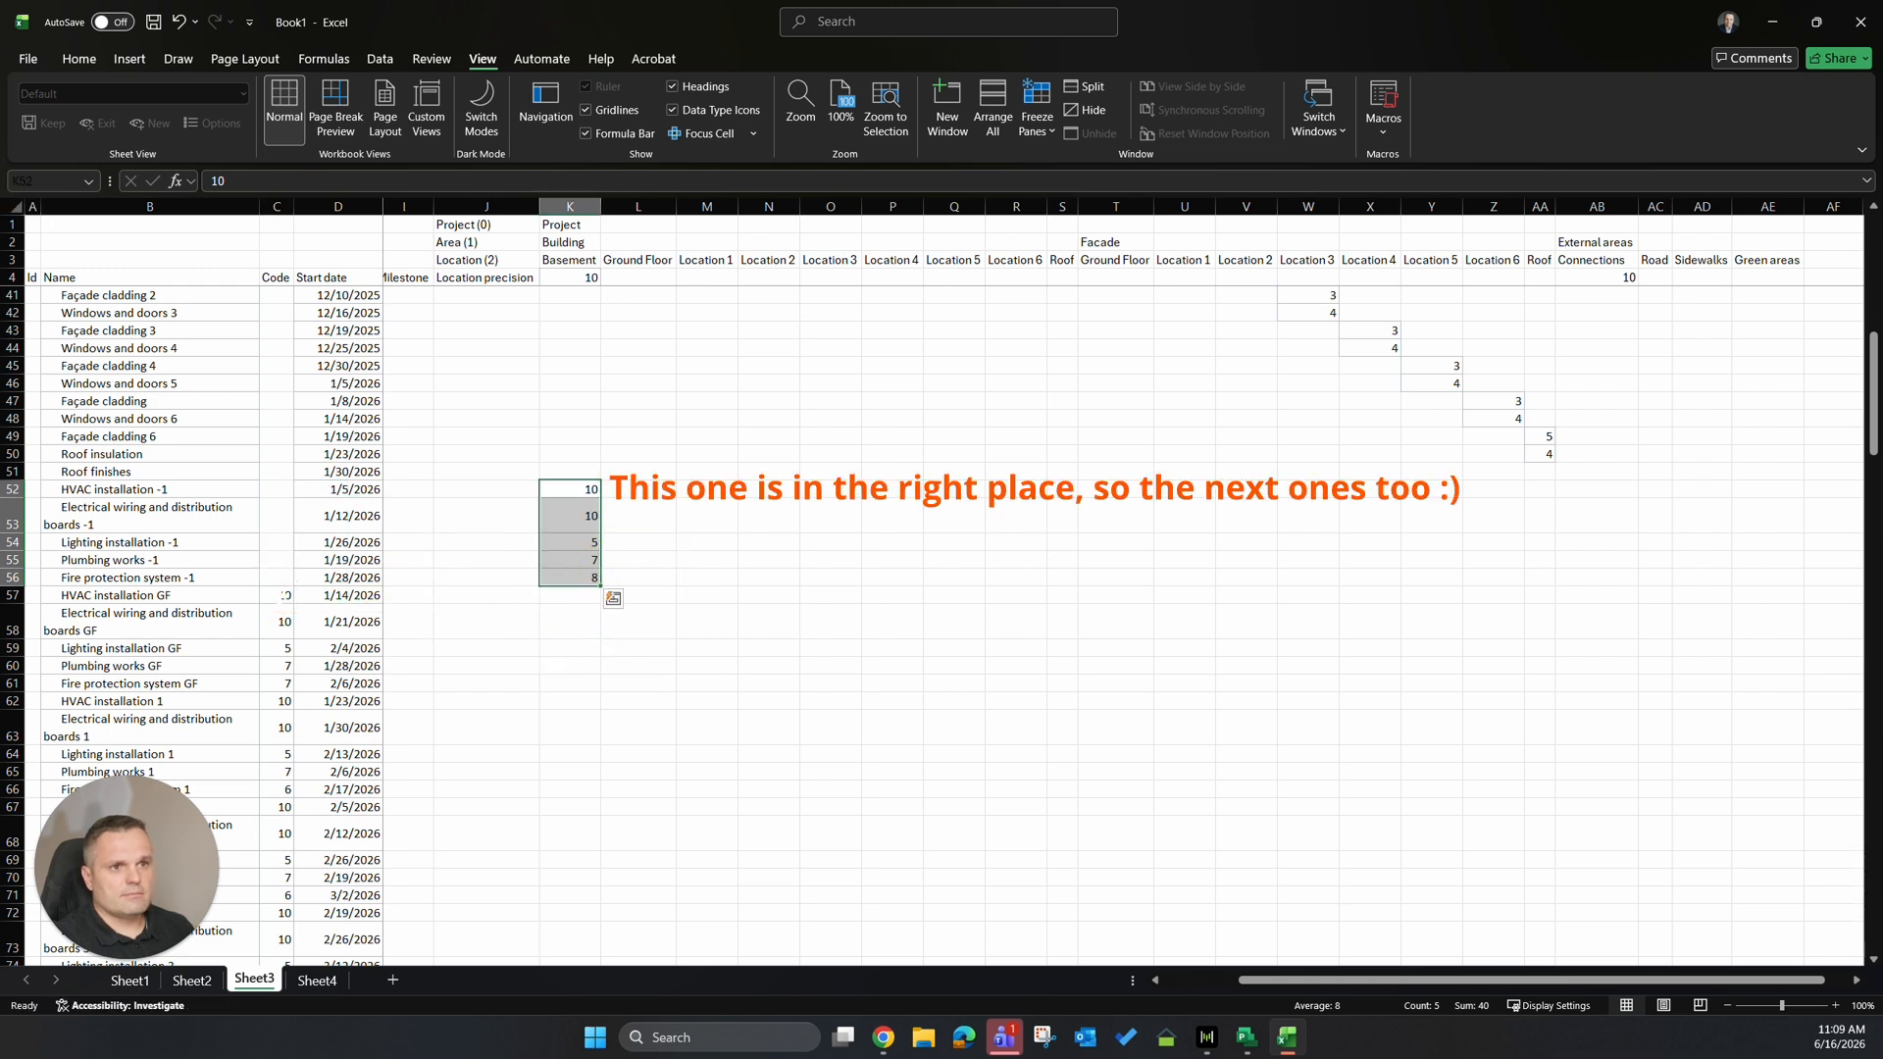
pyautogui.moveTo(283, 595); pyautogui.dragTo(664, 684)
# Move the level 1, 2 and 3 installation durations to M62:M66, N67:N71 and O72:O76 under Locations 1, 2 and 3.
pyautogui.scroll(-1, 687, 701)
pyautogui.scroll(-3, 263, 690)
pyautogui.moveTo(278, 489); pyautogui.dragTo(707, 577)
pyautogui.scroll(-3, 686, 588)
pyautogui.moveTo(278, 436); pyautogui.dragTo(771, 535)
pyautogui.moveTo(278, 543); pyautogui.dragTo(281, 631)
pyautogui.moveTo(283, 639); pyautogui.dragTo(820, 638)
# Move the level 4, 5 and 6 installation durations to P77:P81, Q82:Q86 and R87:R91 under Locations 4, 5 and 6.
pyautogui.scroll(-2, 822, 638)
pyautogui.moveTo(278, 542); pyautogui.dragTo(890, 637)
pyautogui.scroll(-4, 890, 628)
pyautogui.click(894, 421)
pyautogui.moveTo(279, 437); pyautogui.dragTo(282, 524)
pyautogui.moveTo(294, 527); pyautogui.dragTo(956, 530)
pyautogui.moveTo(279, 542); pyautogui.dragTo(281, 631)
pyautogui.moveTo(293, 633); pyautogui.dragTo(1015, 632)
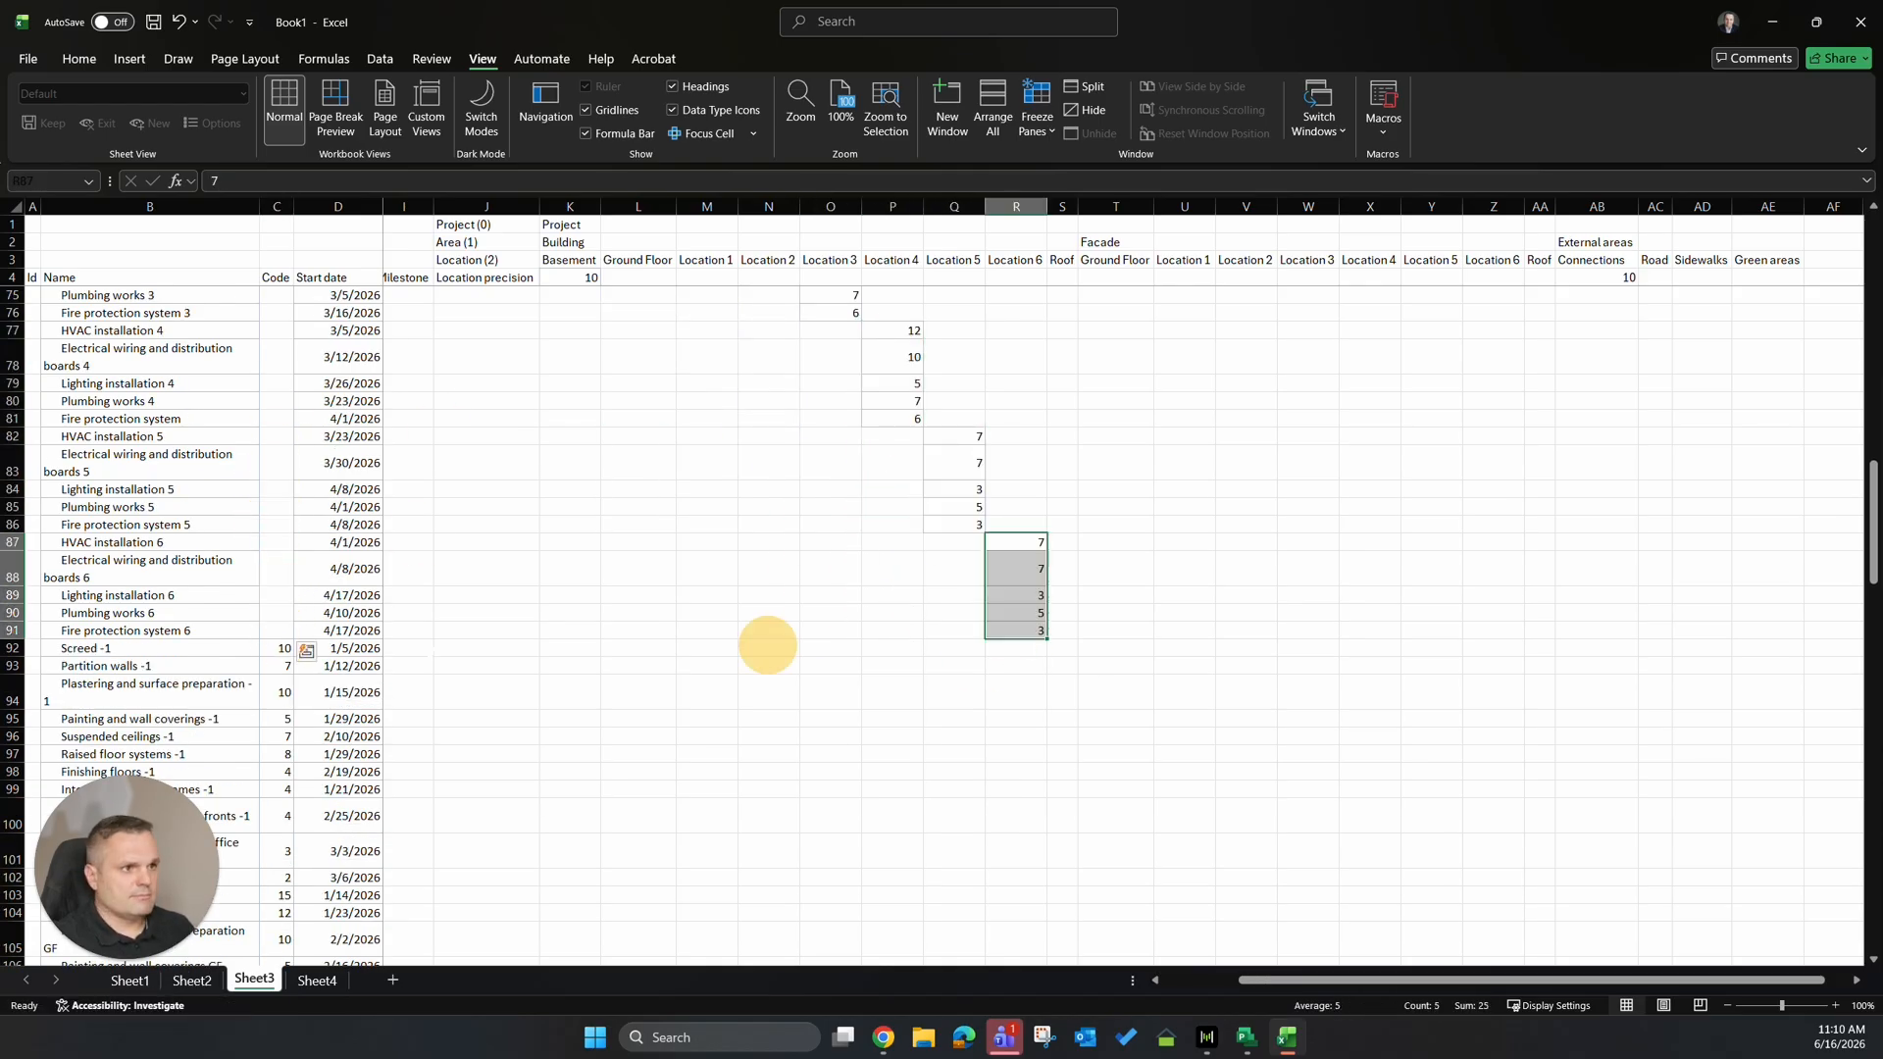
# Move the level -1 finishing durations to Basement cells K92:K102 and the GF finishing durations to Ground Floor cells L103:L113.
pyautogui.scroll(-3, 284, 588)
pyautogui.moveTo(279, 490); pyautogui.dragTo(581, 579)
pyautogui.scroll(-2, 281, 686)
pyautogui.moveTo(278, 596); pyautogui.dragTo(580, 577)
pyautogui.scroll(-2, 579, 578)
pyautogui.moveTo(278, 471); pyautogui.dragTo(637, 702)
# Move the level 1 and 2 finishing durations to M114:M124 and N125:N135, and the level 3 ones to O136:O144 and P145:P146.
pyautogui.scroll(-4, 638, 686)
pyautogui.moveTo(279, 508); pyautogui.dragTo(282, 736)
pyautogui.moveTo(294, 737); pyautogui.dragTo(708, 736)
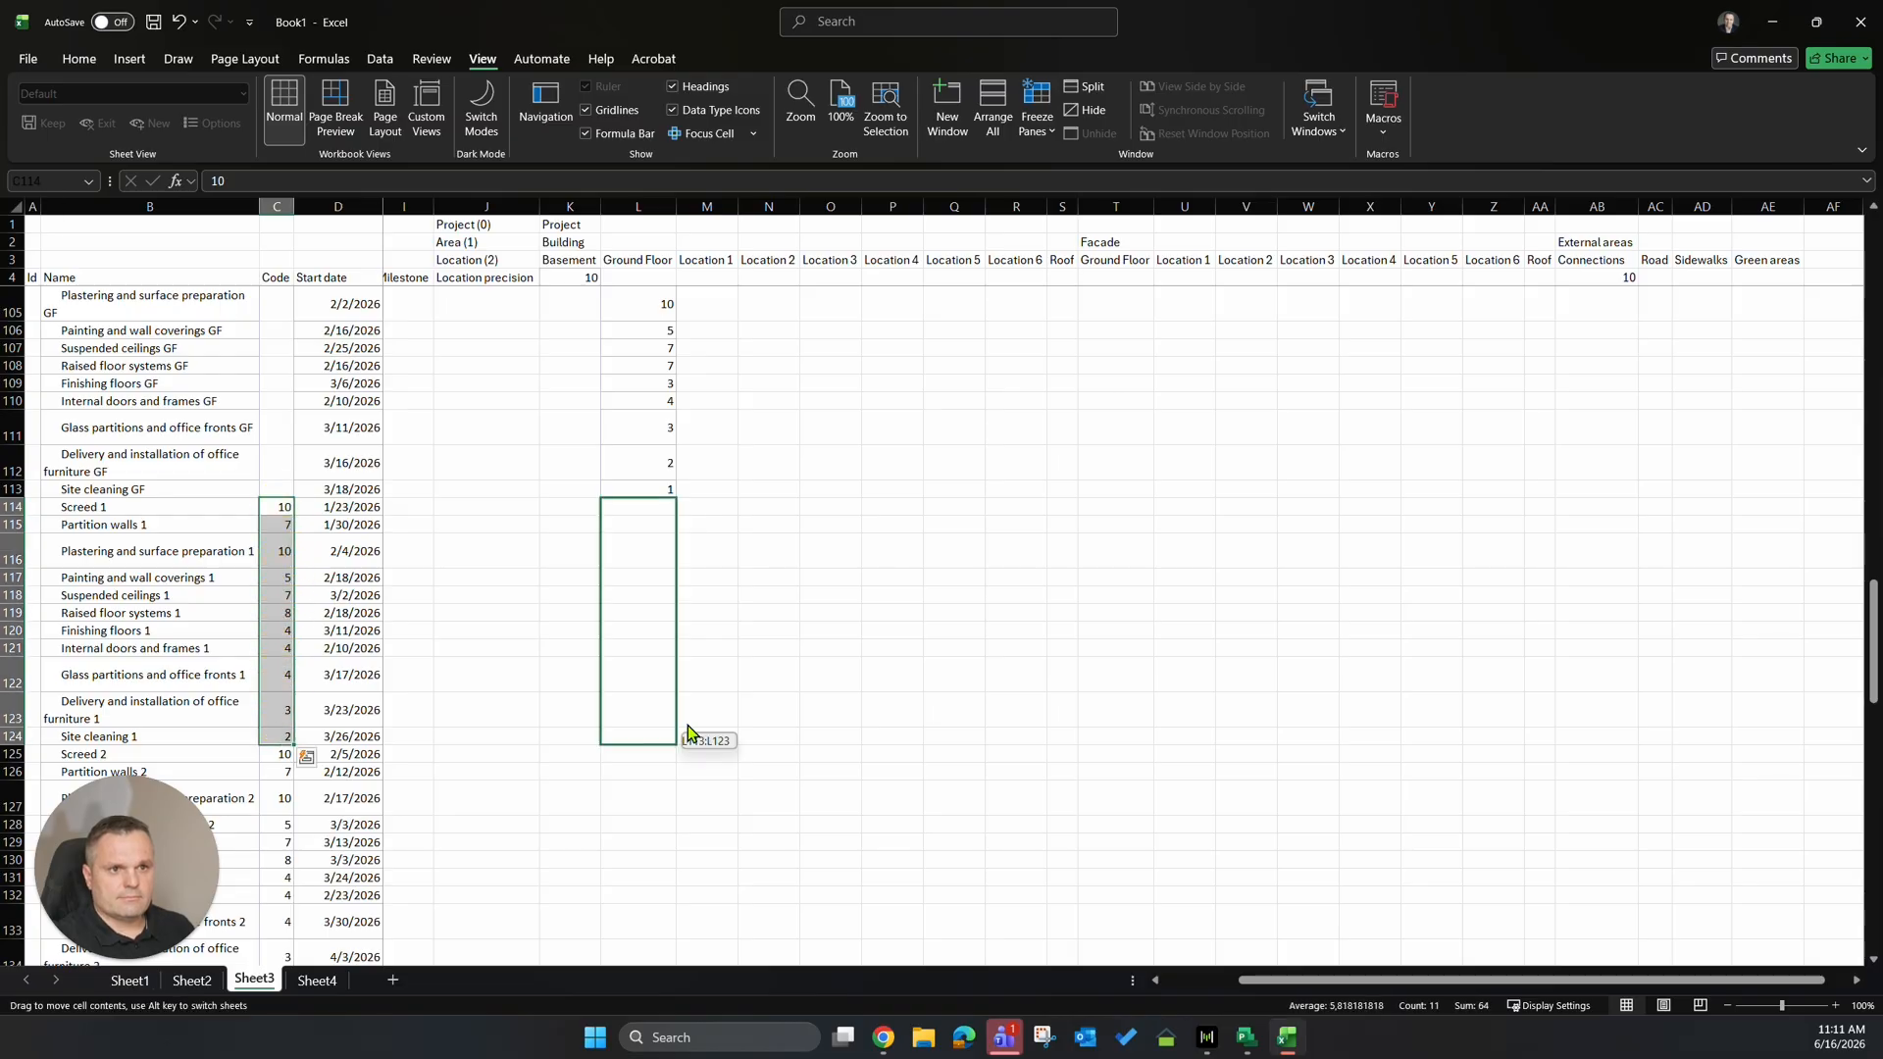
pyautogui.scroll(-6, 708, 725)
pyautogui.moveTo(279, 437); pyautogui.dragTo(282, 588)
pyautogui.scroll(-5, 765, 657)
pyautogui.moveTo(294, 592); pyautogui.dragTo(892, 648)
# Move the level 4 finishing durations to column Q from row 147 and the level 5 ones to R158:R168.
pyautogui.scroll(-3, 888, 642)
pyautogui.moveTo(278, 508); pyautogui.dragTo(955, 736)
pyautogui.scroll(-3, 951, 726)
pyautogui.scroll(-3, 294, 490)
pyautogui.moveTo(275, 384); pyautogui.dragTo(1022, 622)
pyautogui.scroll(-1, 1030, 588)
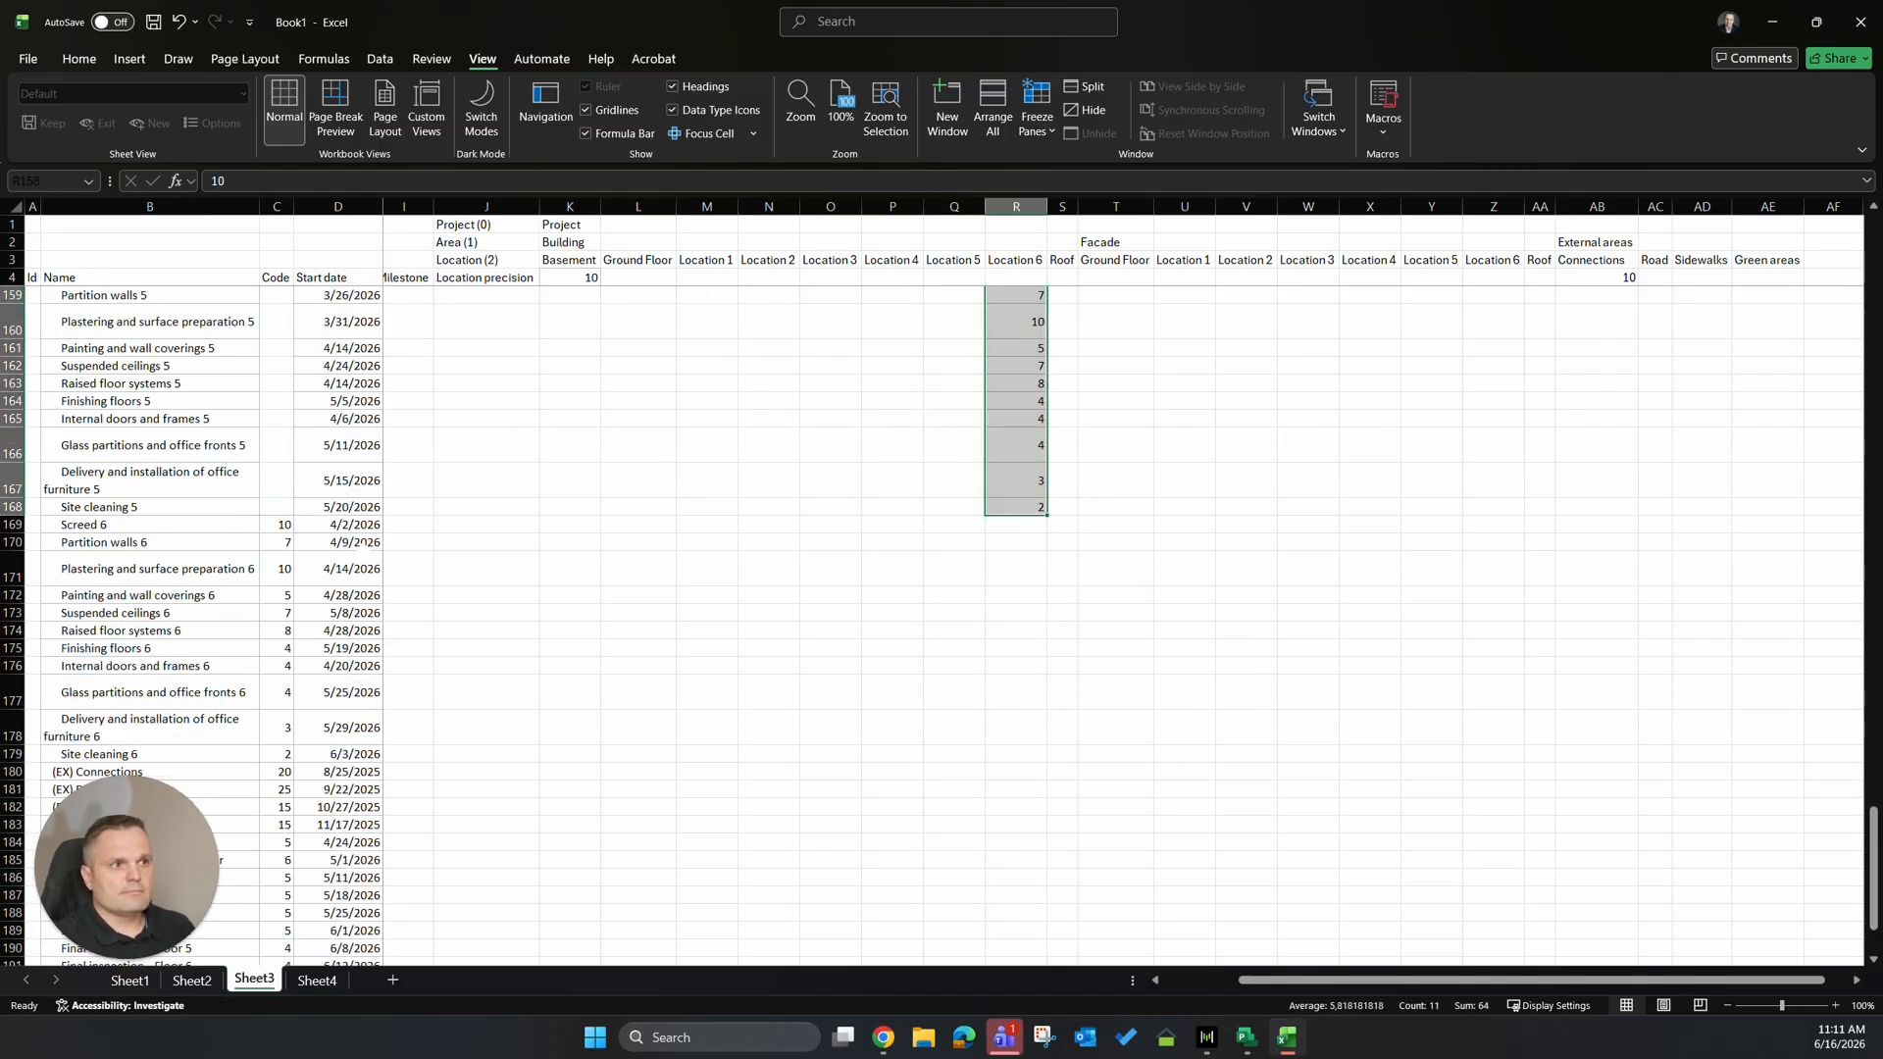
# Shift the level 5 finishing durations into the Location 5 column and move the level 6 ones to R169:R179.
pyautogui.scroll(20, 1054, 534)
pyautogui.scroll(-20, 984, 625)
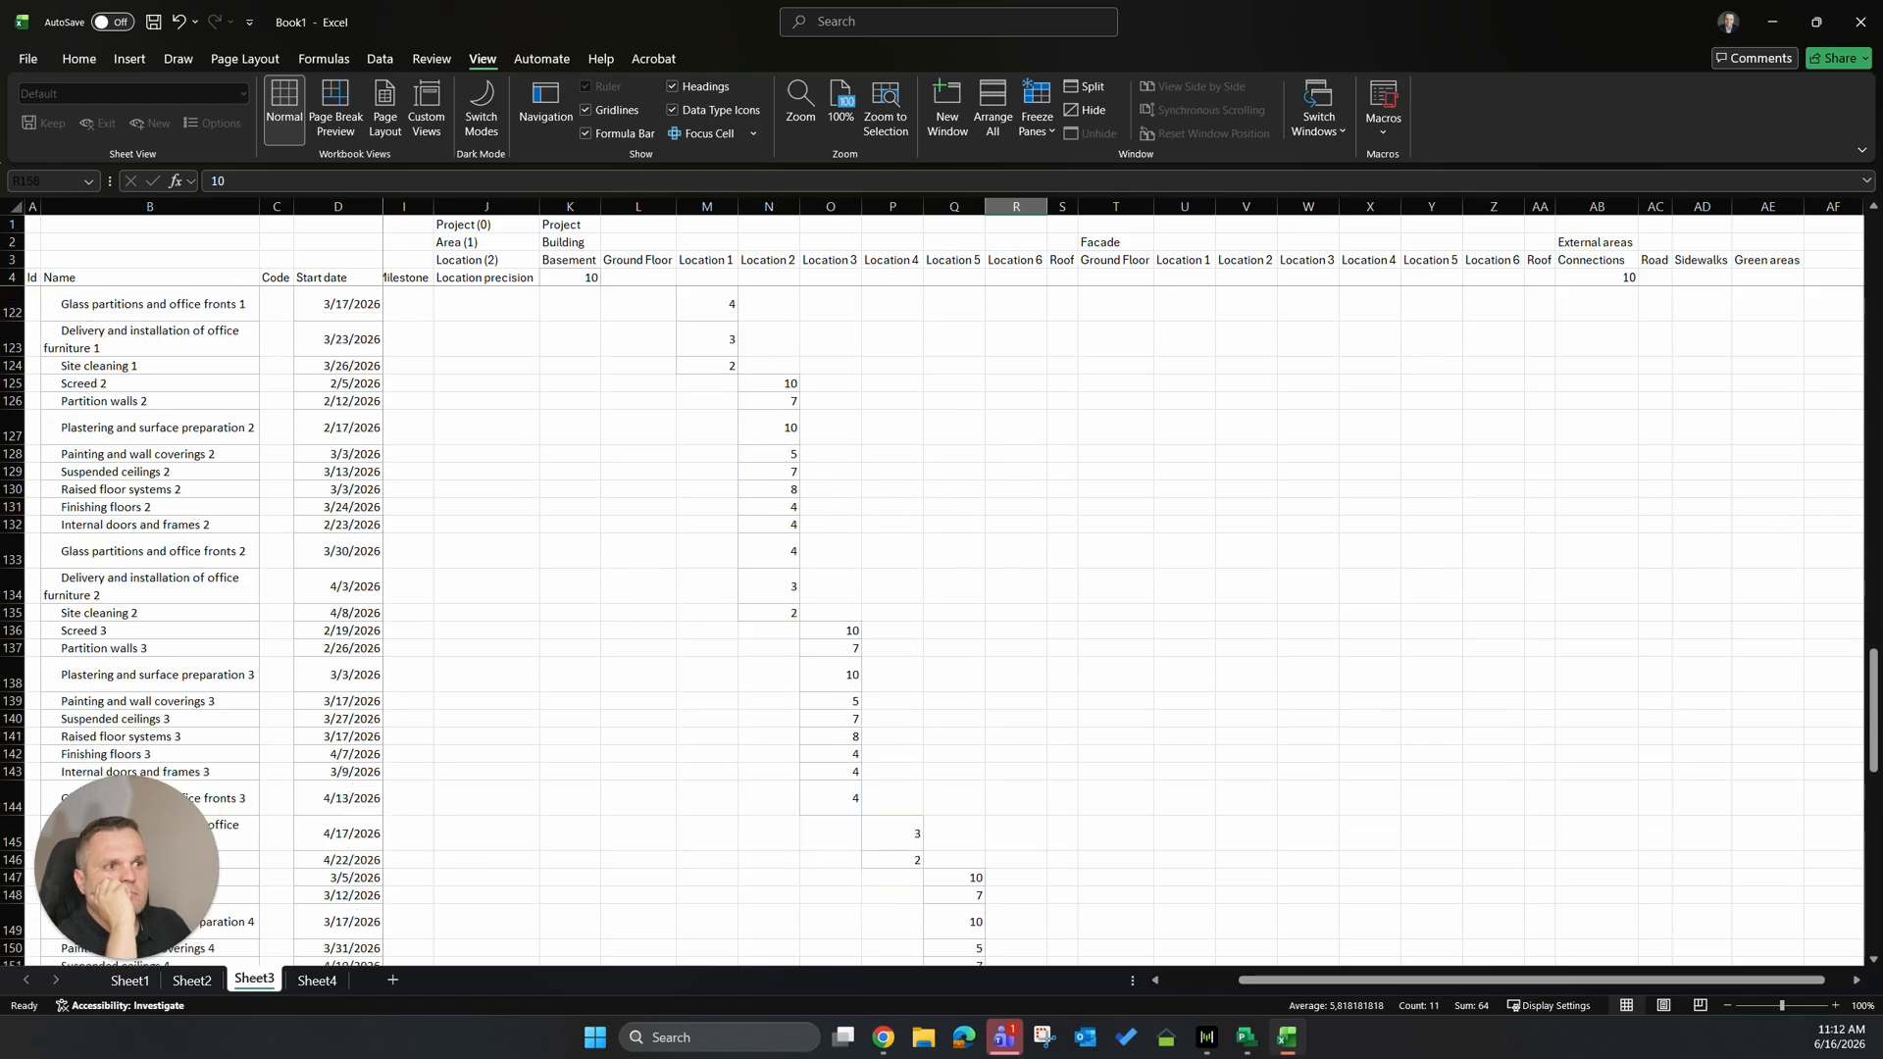
pyautogui.moveTo(984, 626); pyautogui.dragTo(955, 621)
pyautogui.scroll(-2, 946, 618)
pyautogui.moveTo(278, 525); pyautogui.dragTo(1017, 763)
# Move the external works durations diagonally into AB180:AE183, and the final inspection, handover and completion durations under their matching locations.
pyautogui.scroll(-6, 1020, 755)
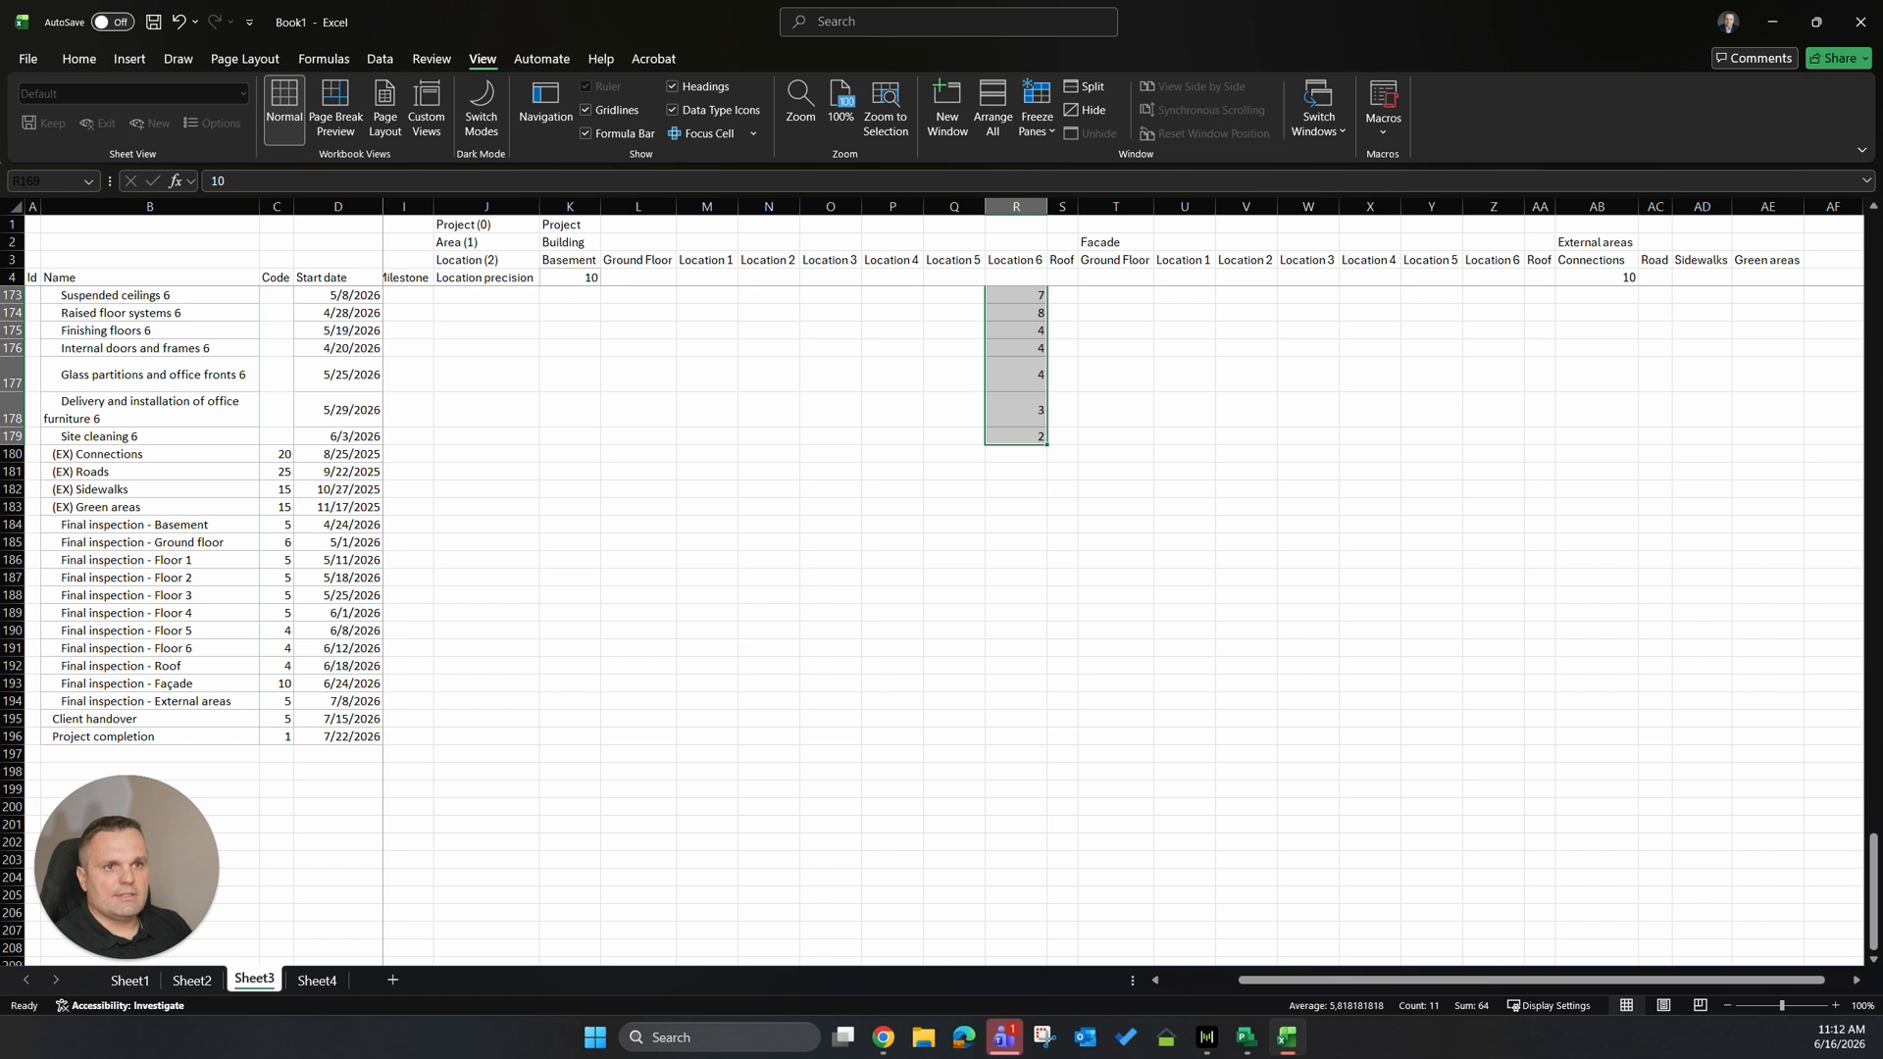
pyautogui.click(153, 486)
pyautogui.click(149, 454)
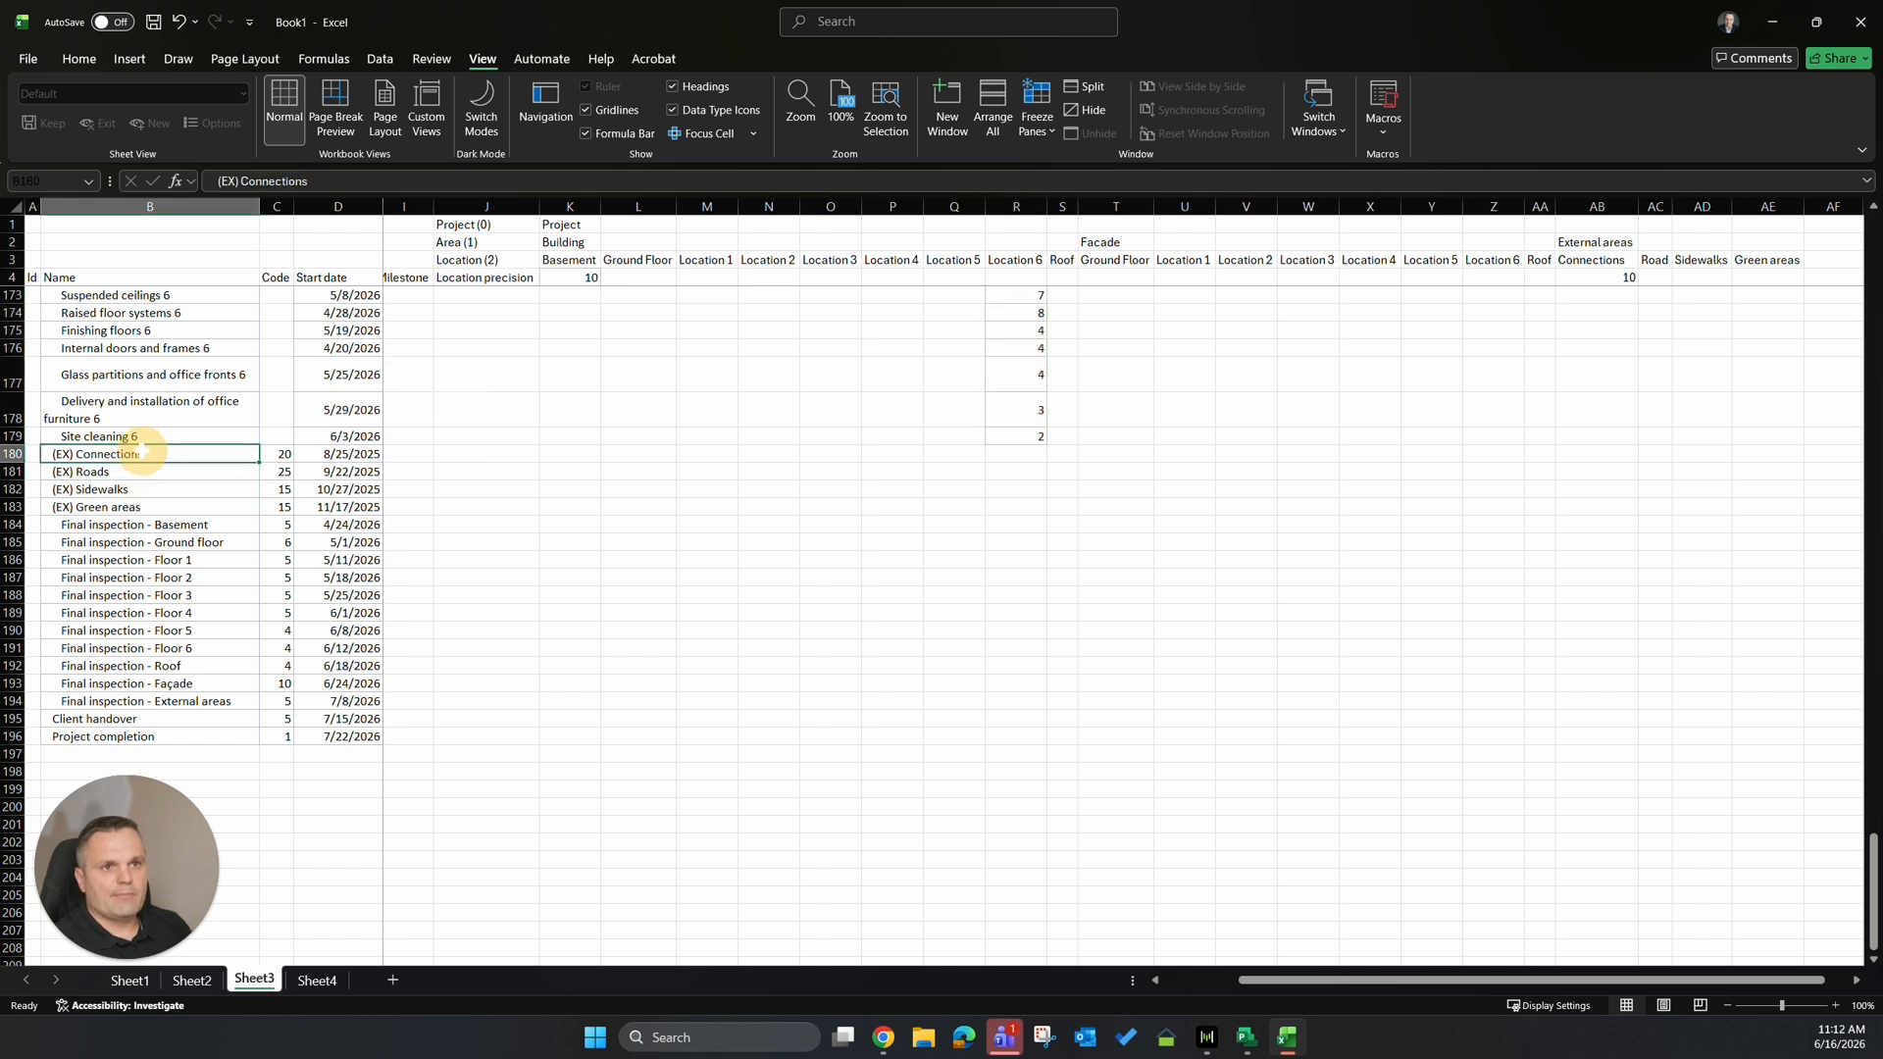
pyautogui.hscroll(1, 1373, 979)
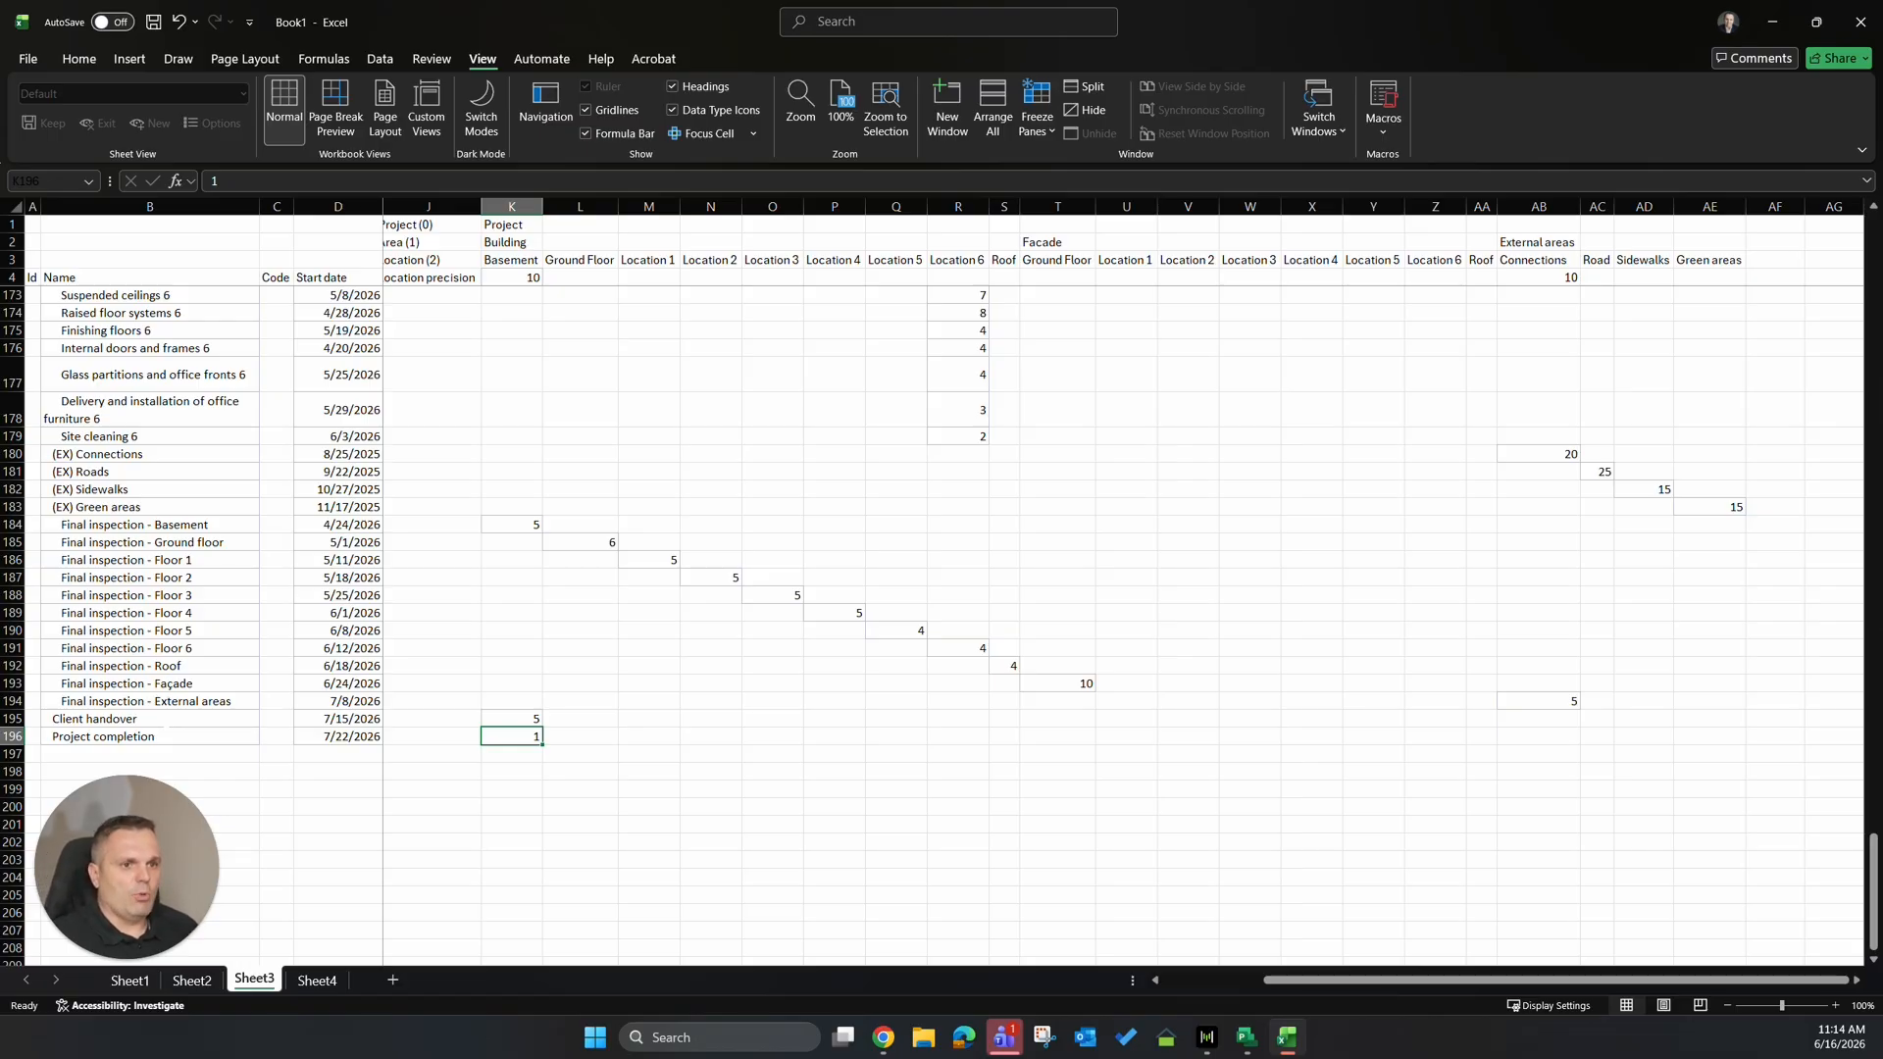
# Examine the Project heading in K1 and its Project (0) level label in J1.
pyautogui.click(511, 224)
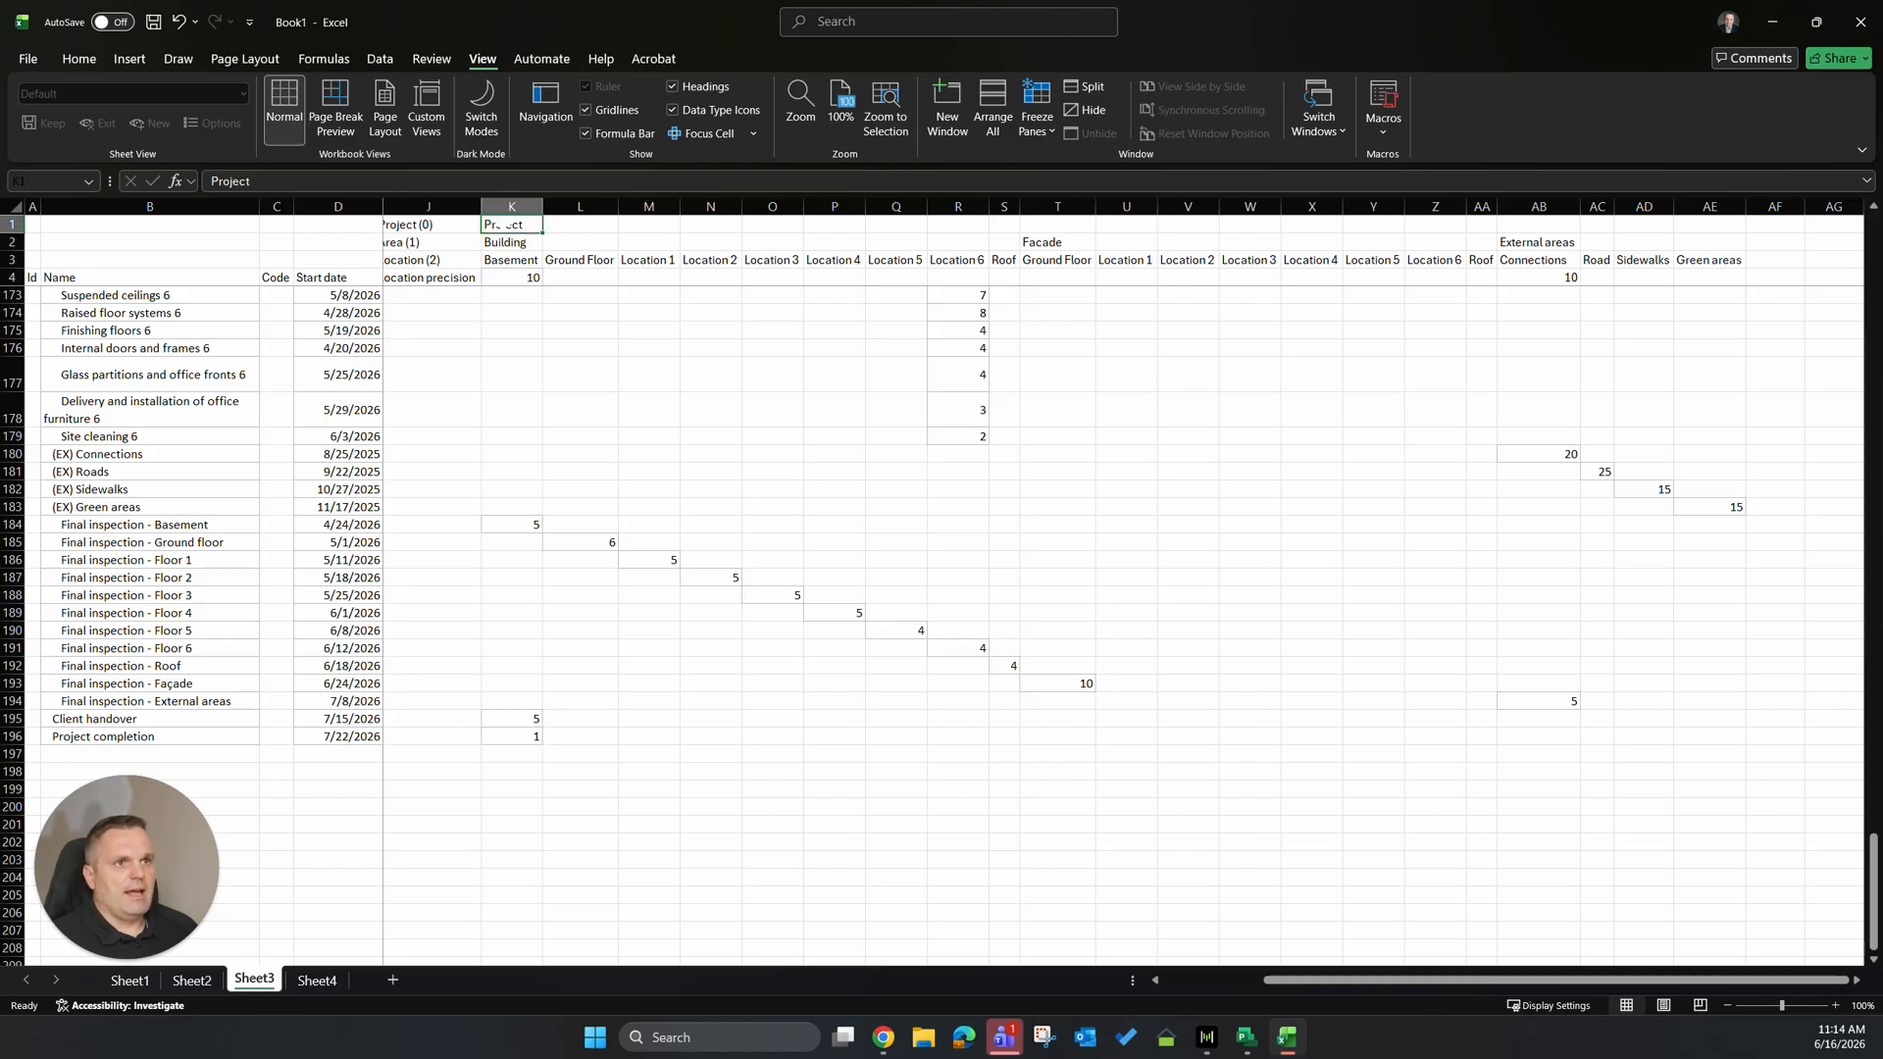
pyautogui.click(404, 224)
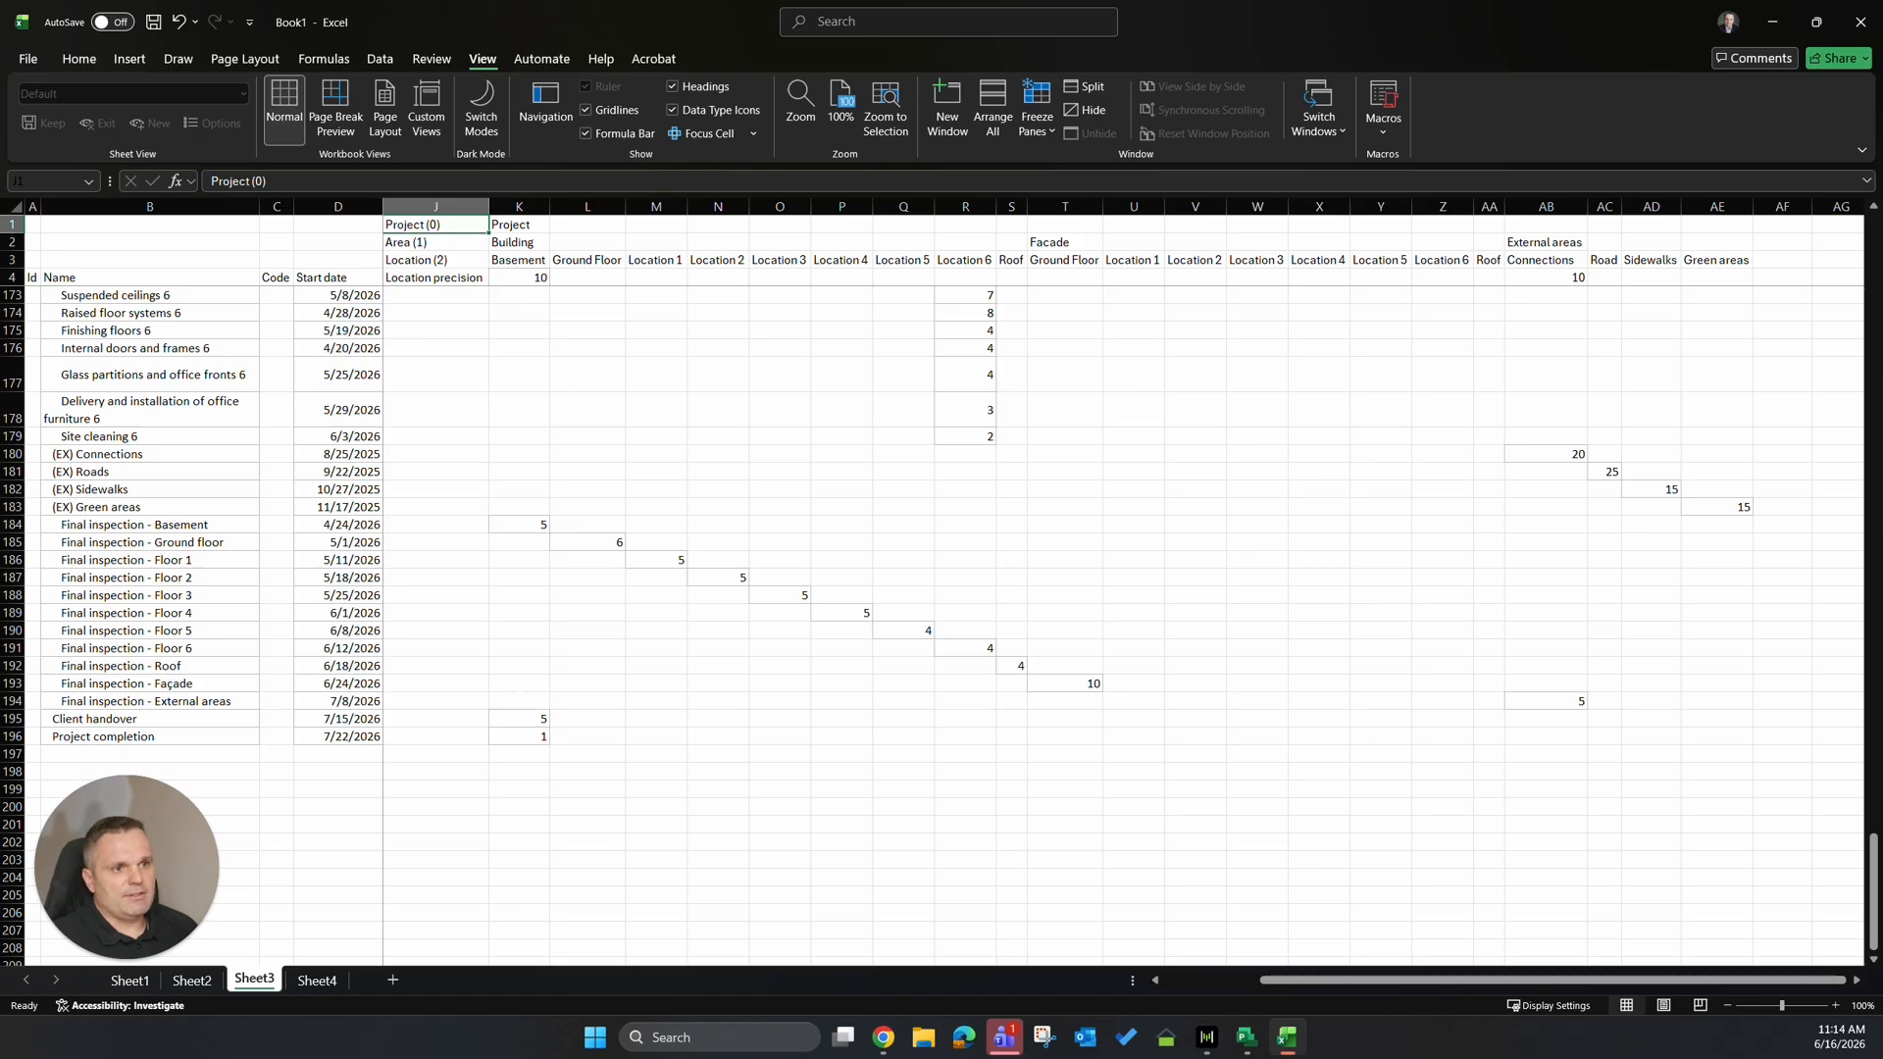
# Enter 0 under ASAP, Paced and Milestone for the Suspended ceilings 6 task in row 173.
pyautogui.moveTo(1335, 979); pyautogui.dragTo(1238, 979)
pyautogui.click(418, 299)
pyautogui.moveTo(420, 296); pyautogui.dragTo(474, 735)
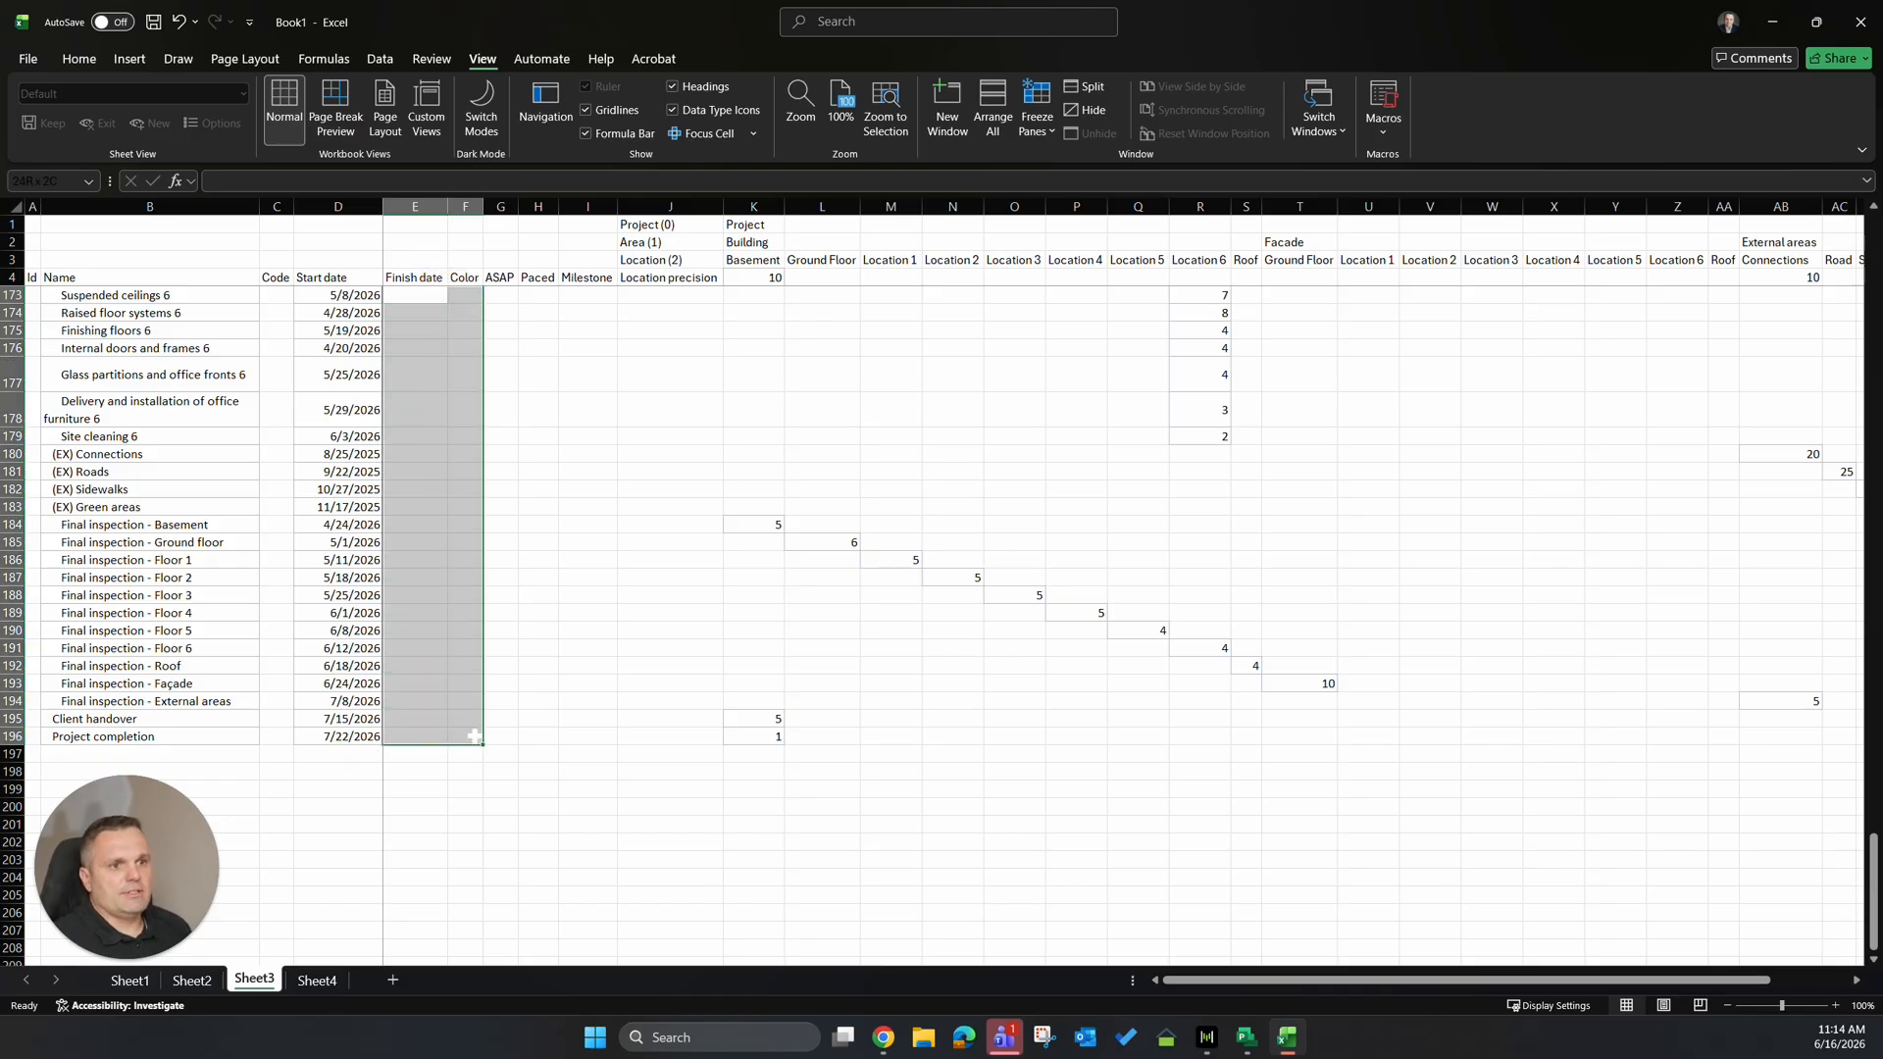
pyautogui.click(500, 295)
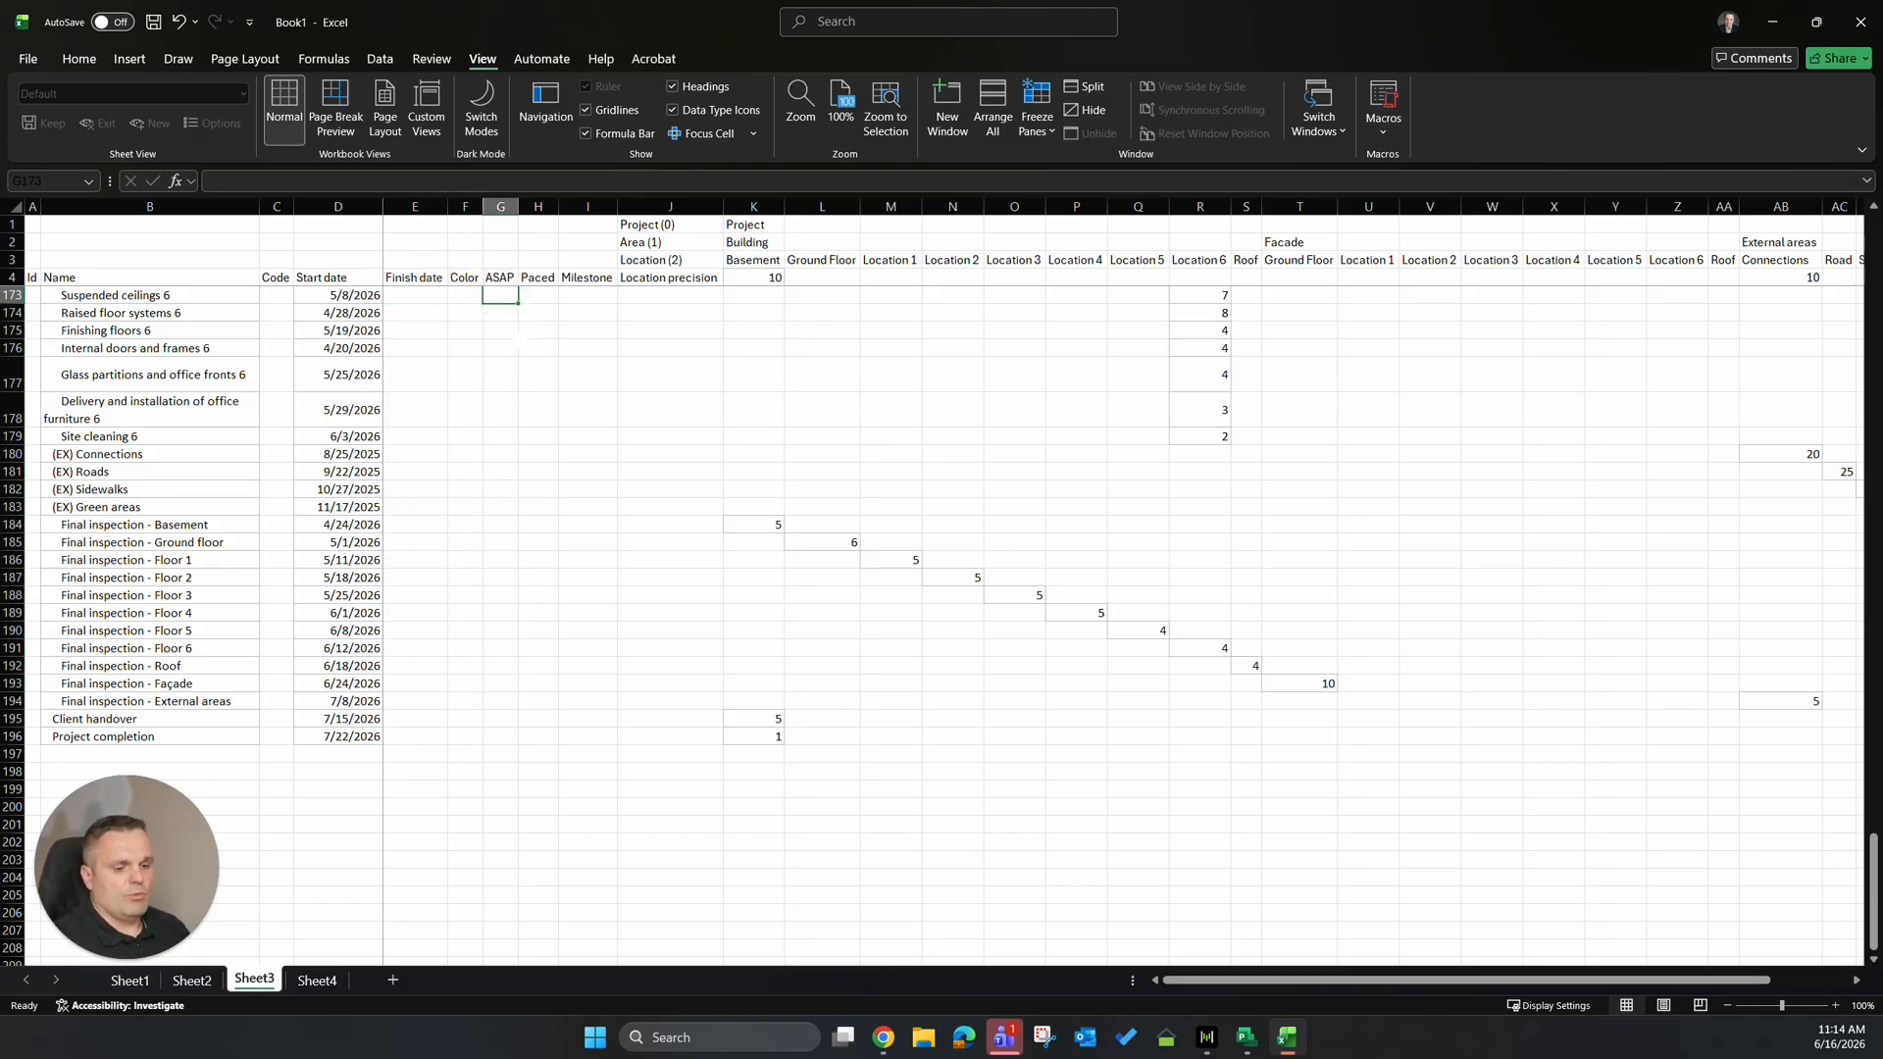
pyautogui.write('0')
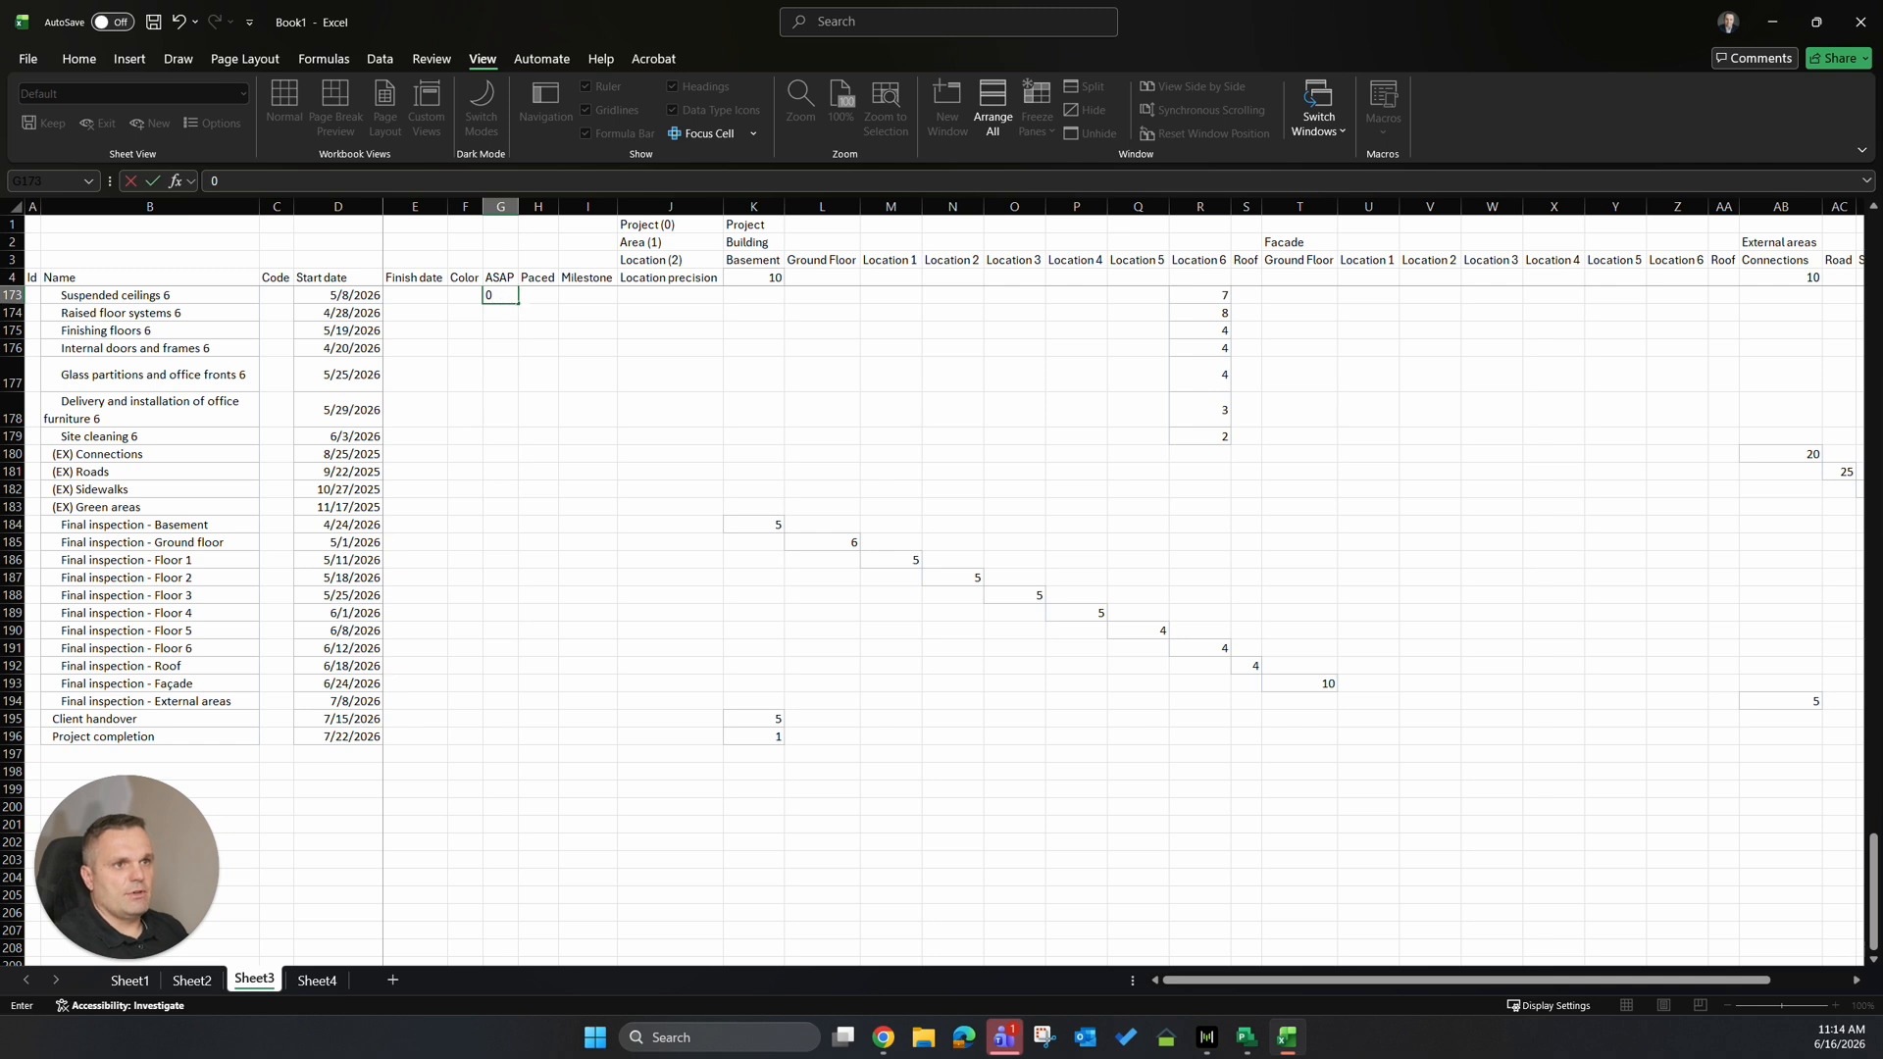
pyautogui.press('Tab')
pyautogui.write('0')
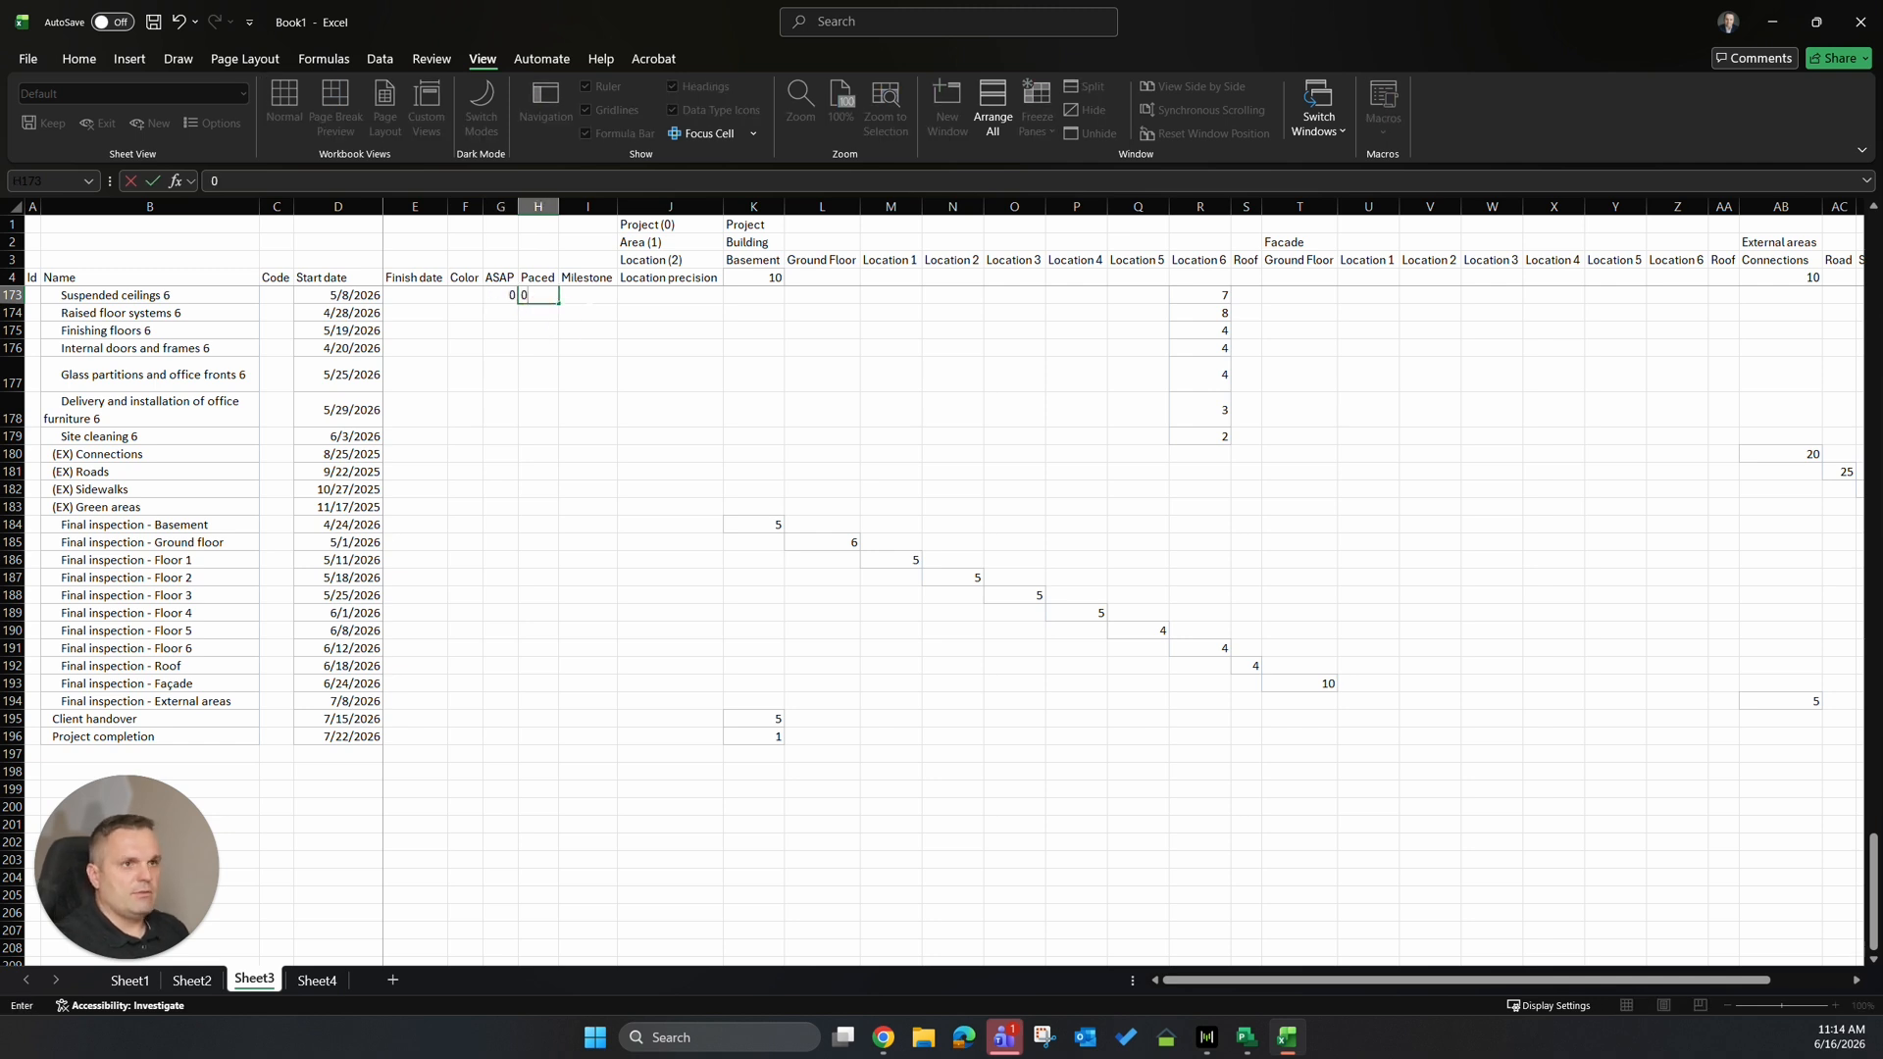
pyautogui.press('Tab')
pyautogui.click(614, 389)
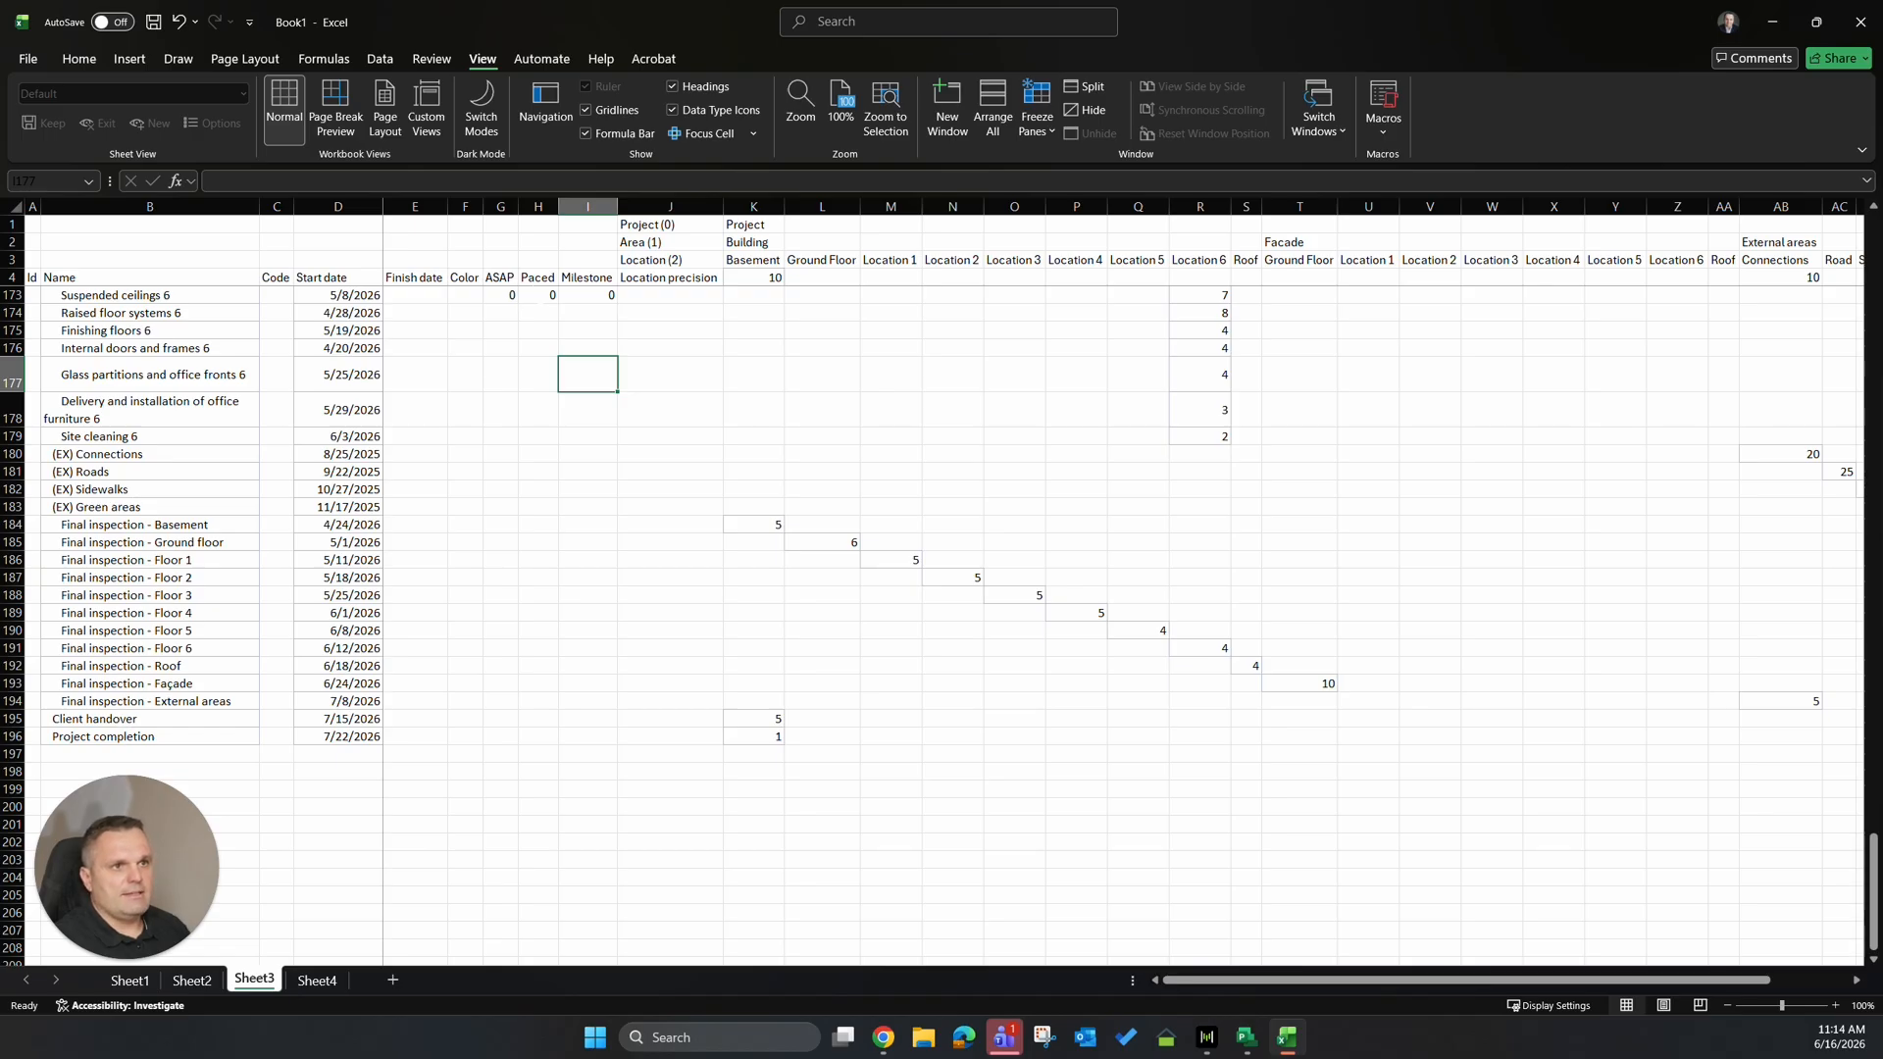
# Fill the ASAP, Paced and Milestone zeros down to row 196 and up to row 5 so every task has them.
pyautogui.moveTo(502, 294); pyautogui.dragTo(596, 587)
pyautogui.moveTo(619, 730); pyautogui.dragTo(619, 745)
pyautogui.scroll(5, 619, 746)
pyautogui.moveTo(511, 616)
pyautogui.mouseDown()
pyautogui.moveTo(608, 617)
pyautogui.moveTo(622, 252)
pyautogui.moveTo(588, 114)
pyautogui.moveTo(547, 55)
pyautogui.moveTo(578, 21)
pyautogui.moveTo(580, 291)
pyautogui.mouseUp()
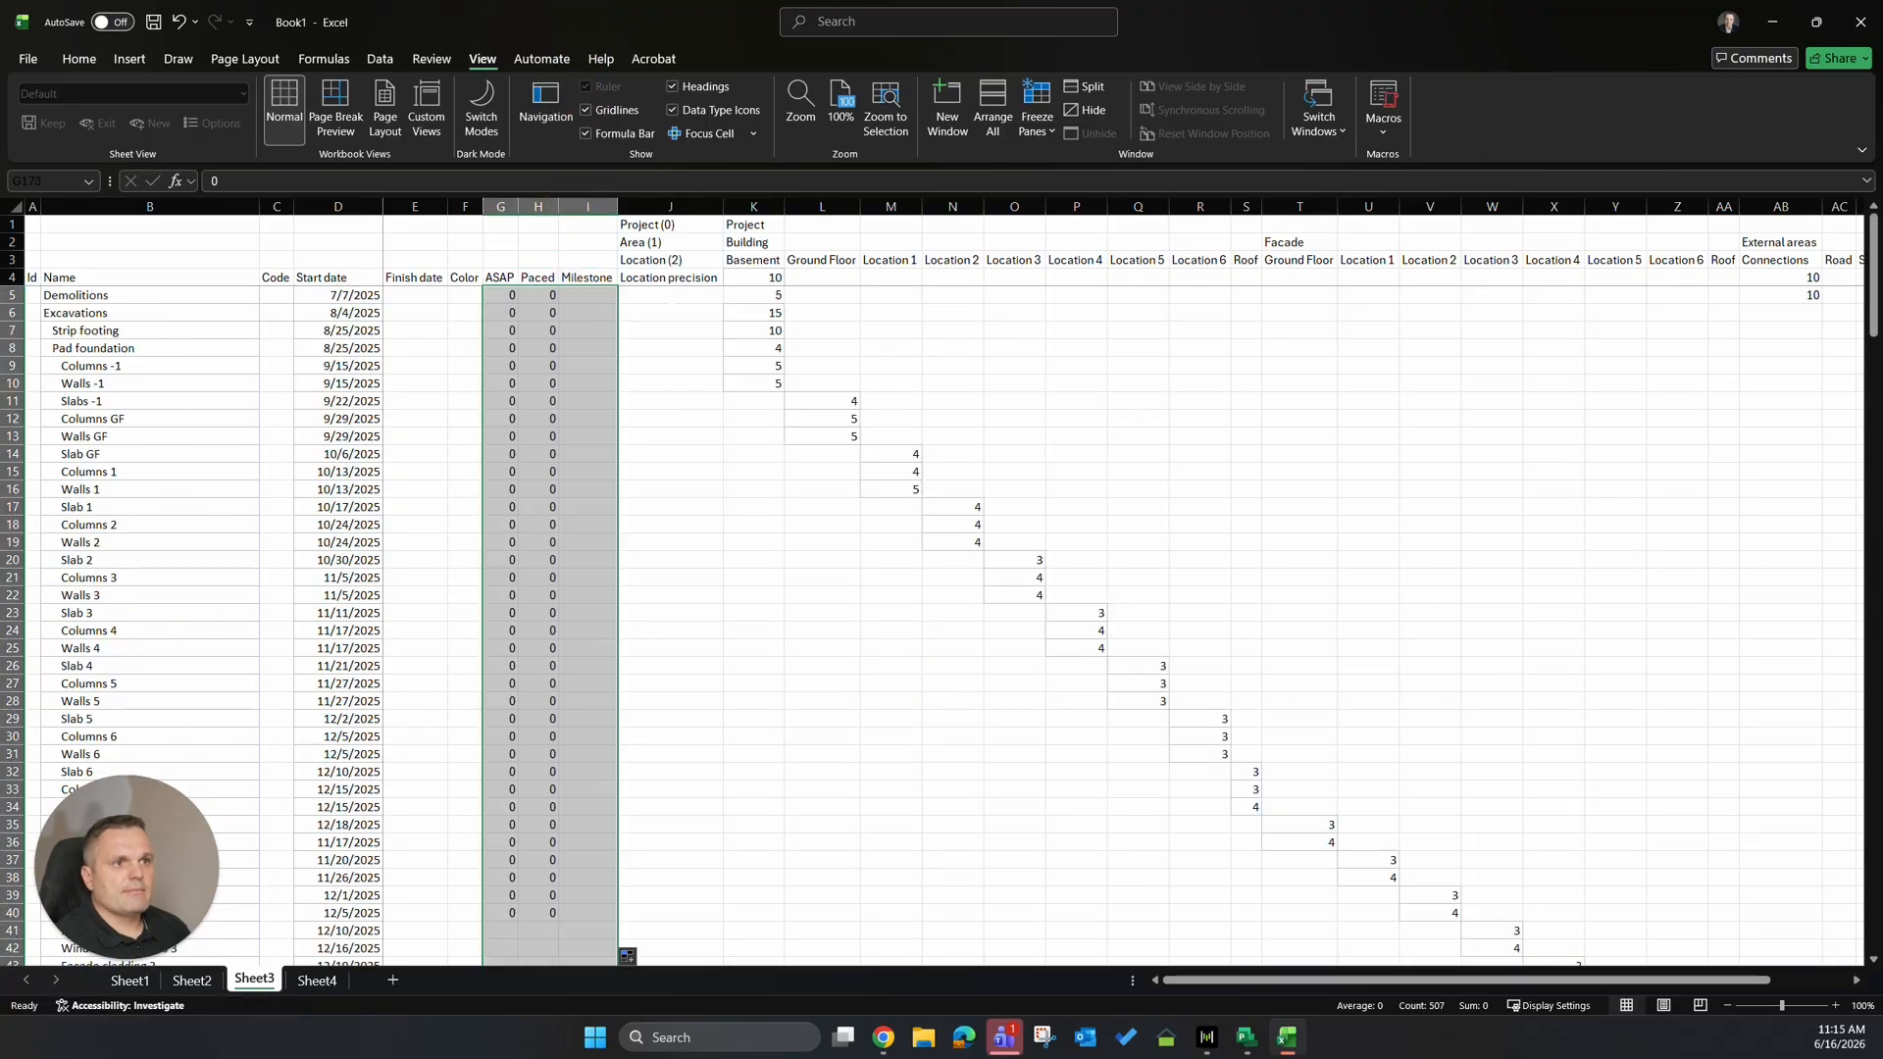
pyautogui.click(679, 297)
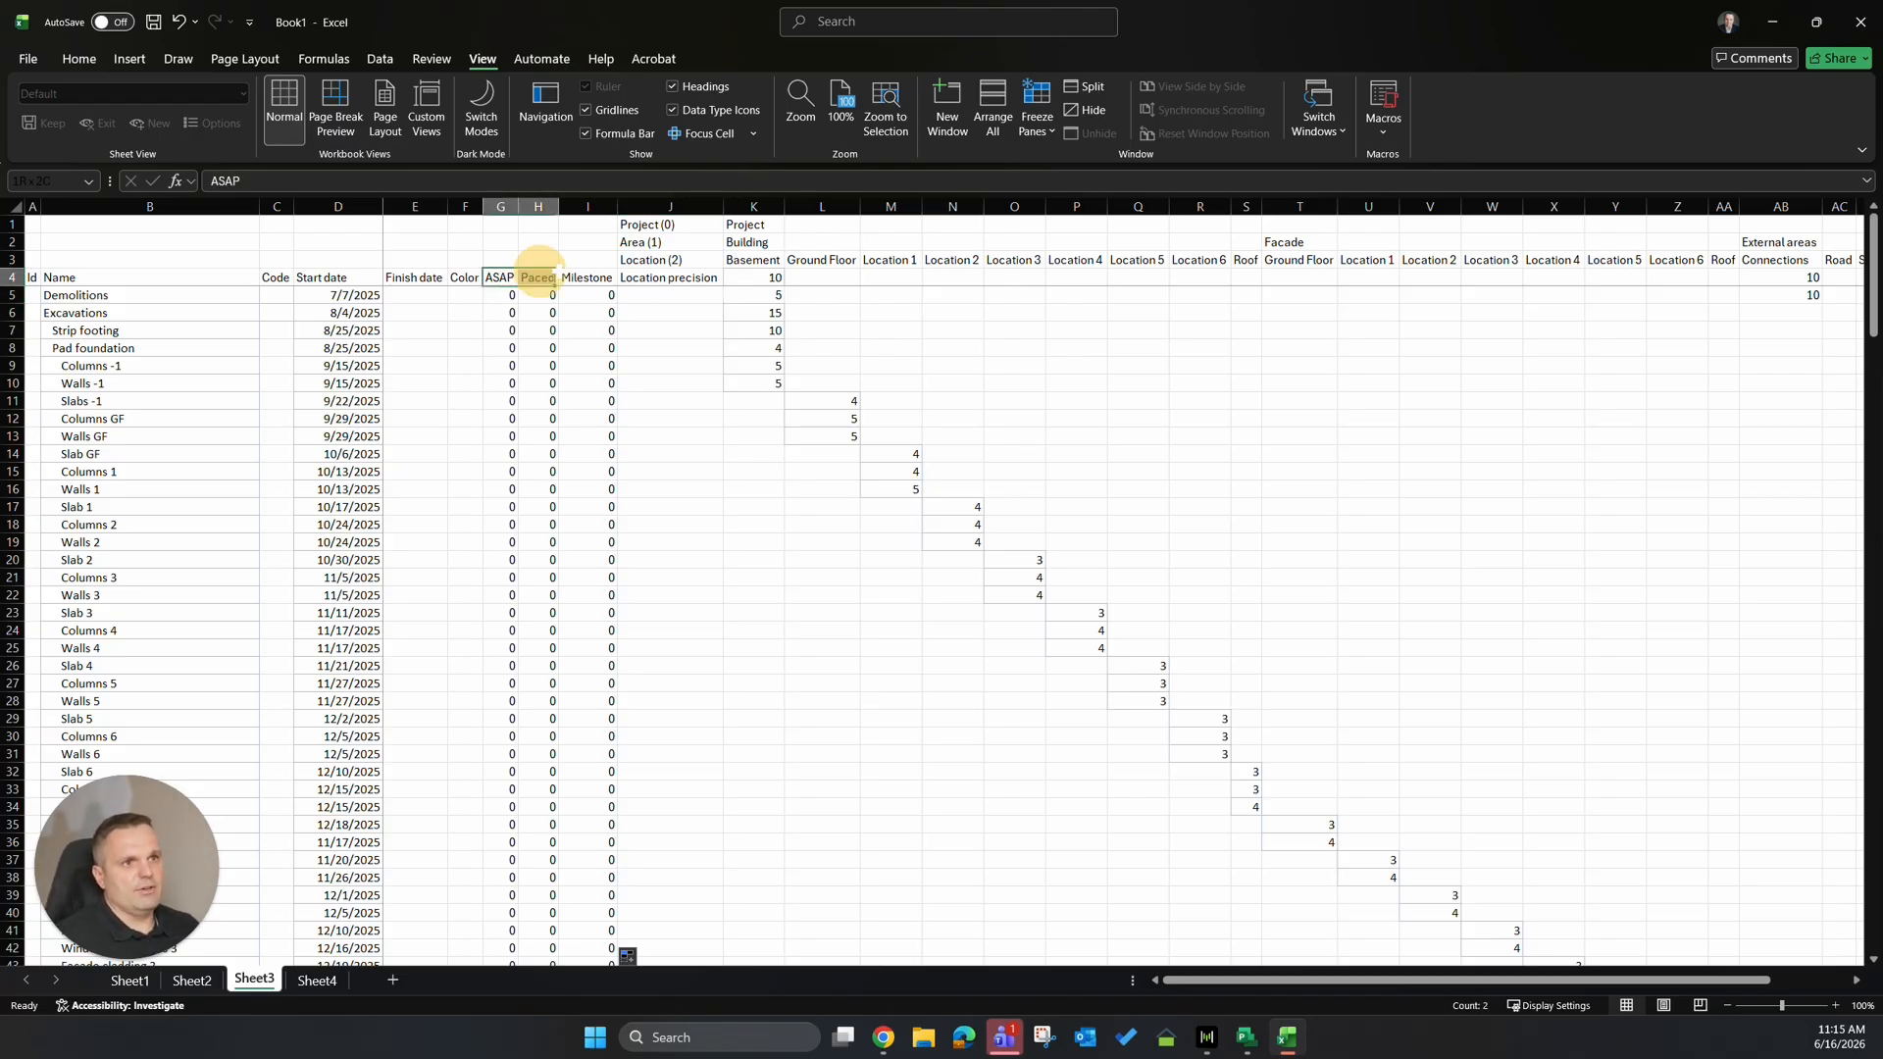
# Set the location precision of Demolitions to 2 in J5 and fill that value down to row 196.
pyautogui.click(703, 384)
pyautogui.click(689, 225)
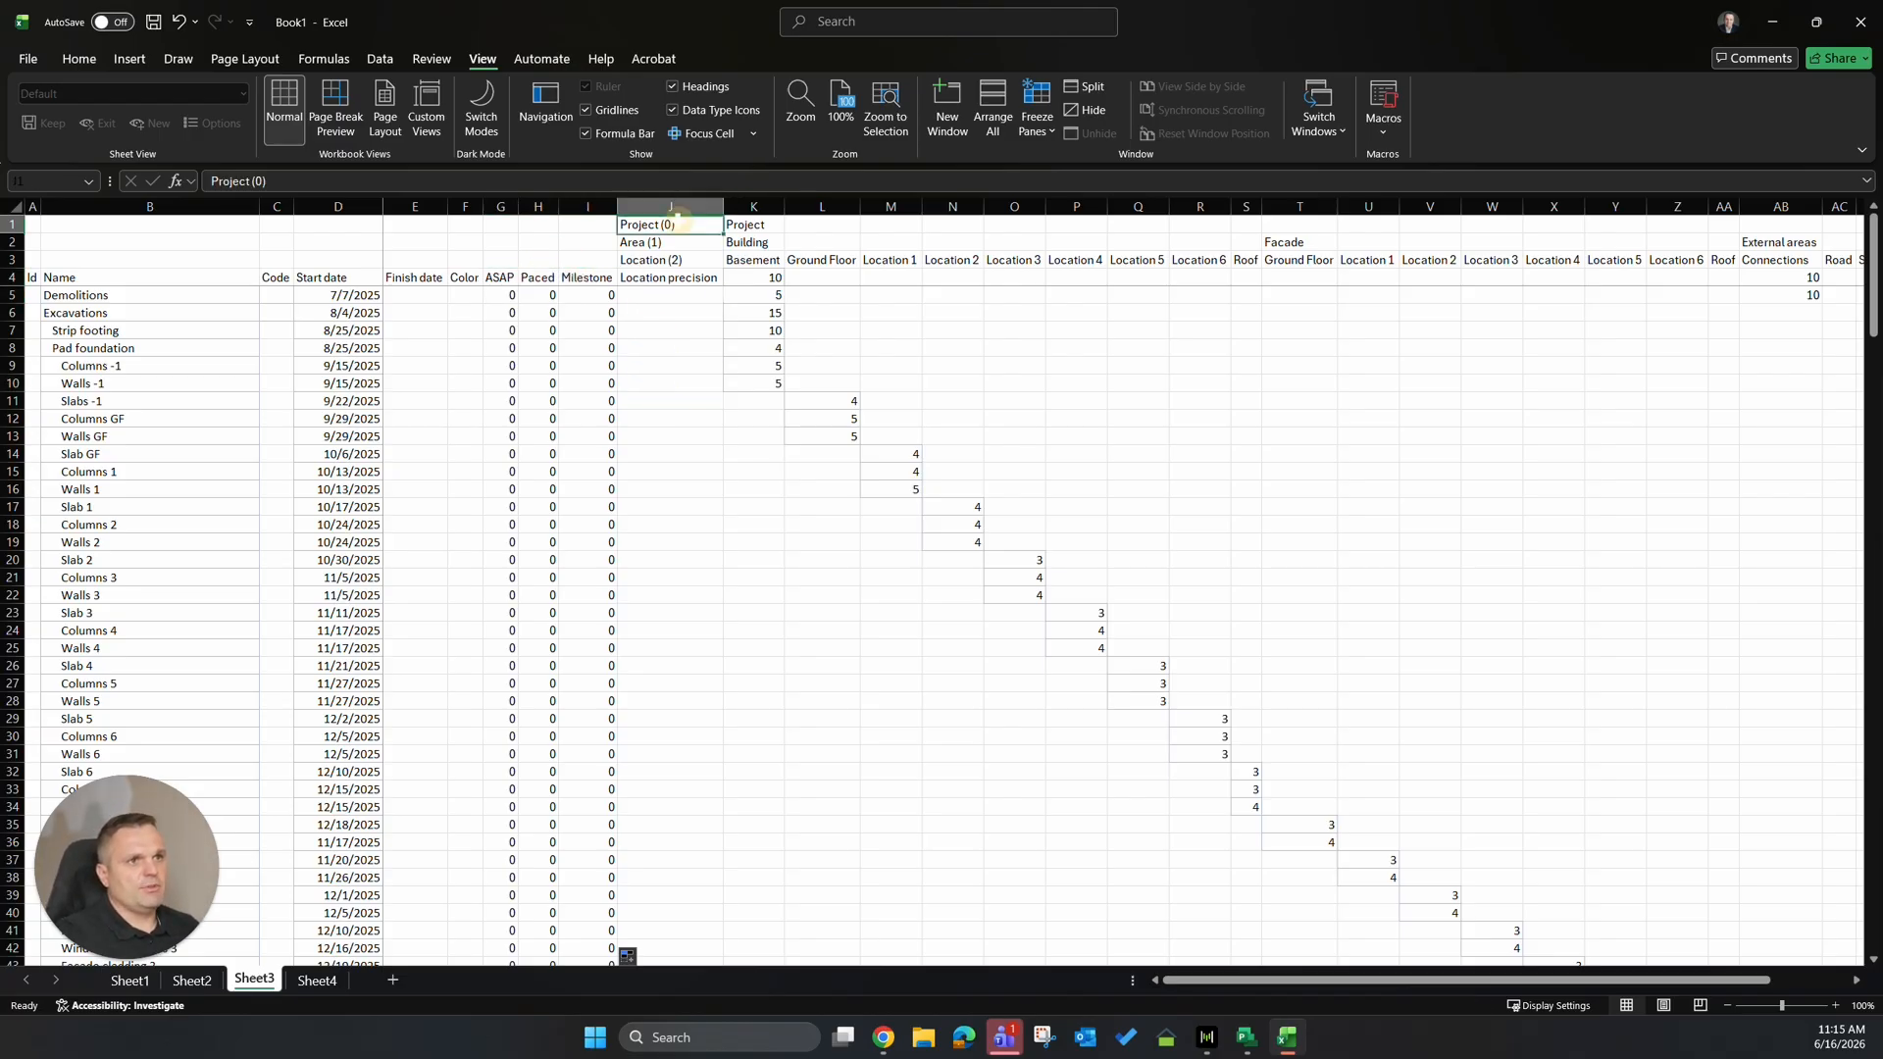
pyautogui.click(688, 243)
pyautogui.click(691, 260)
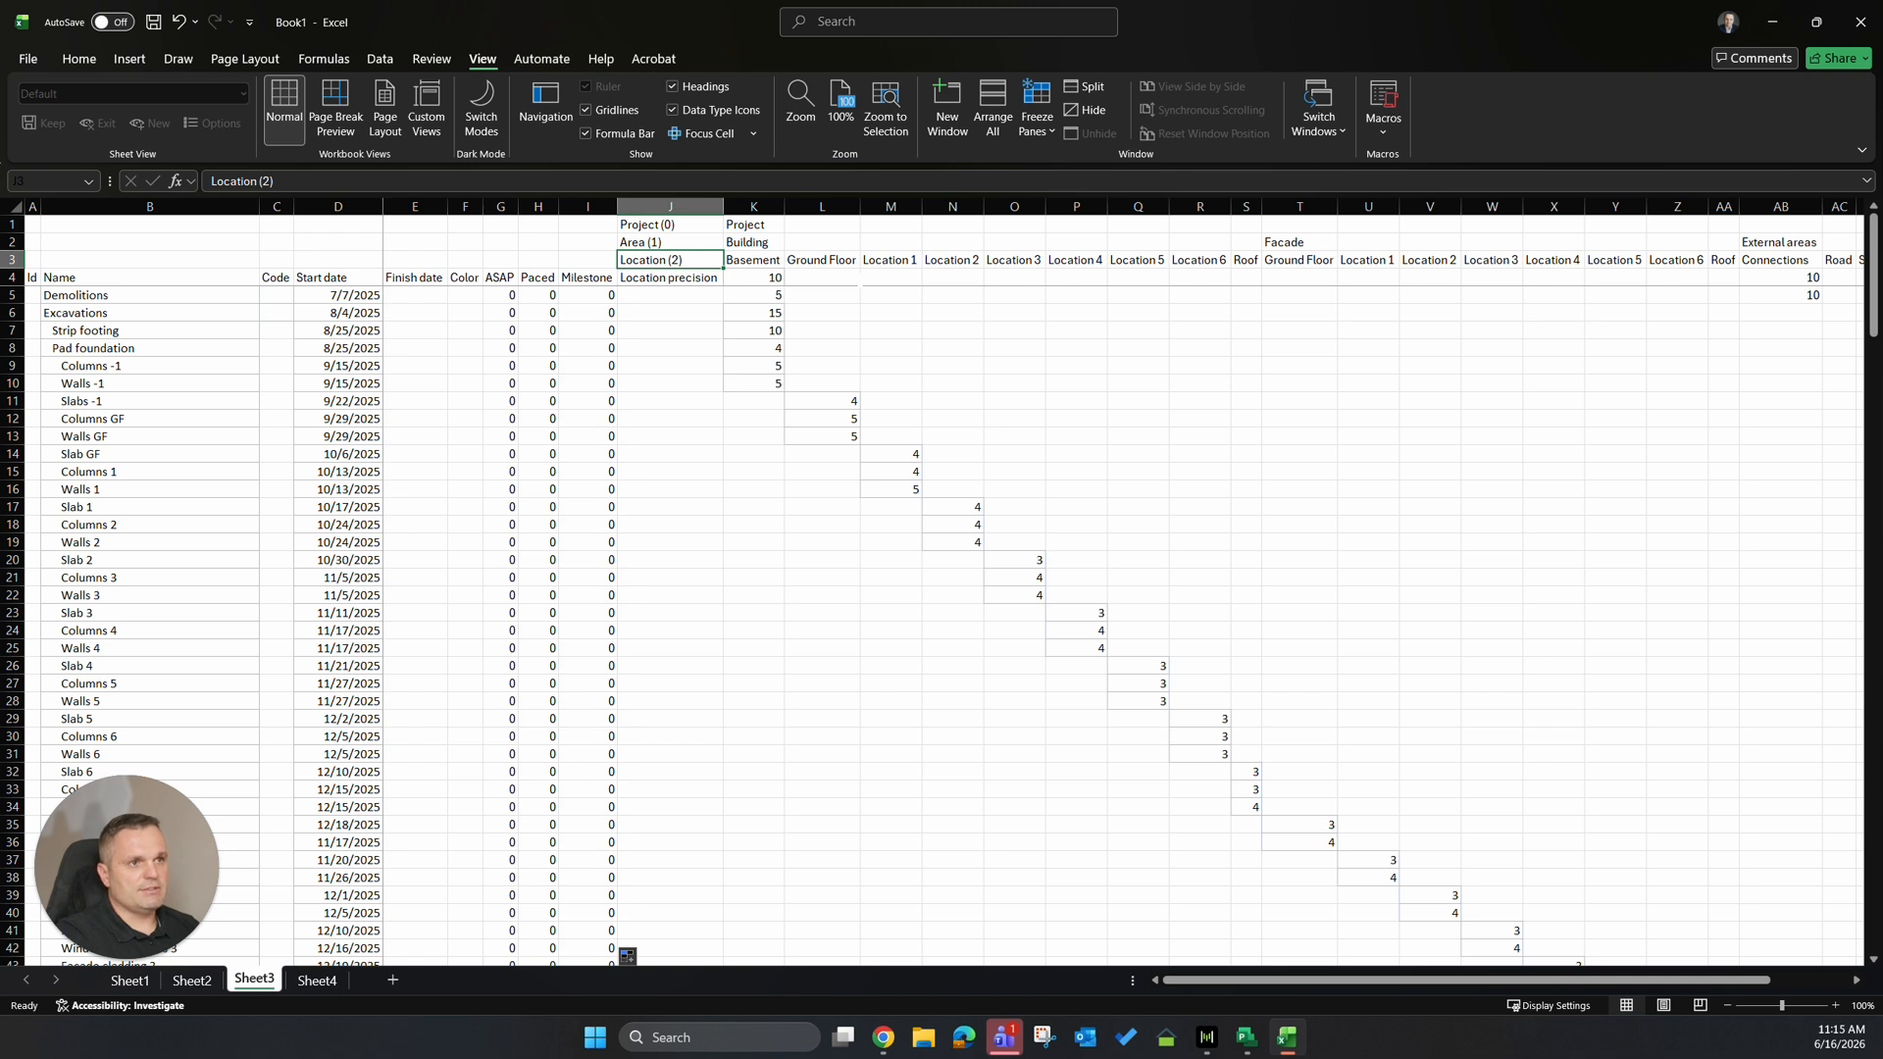
pyautogui.click(662, 296)
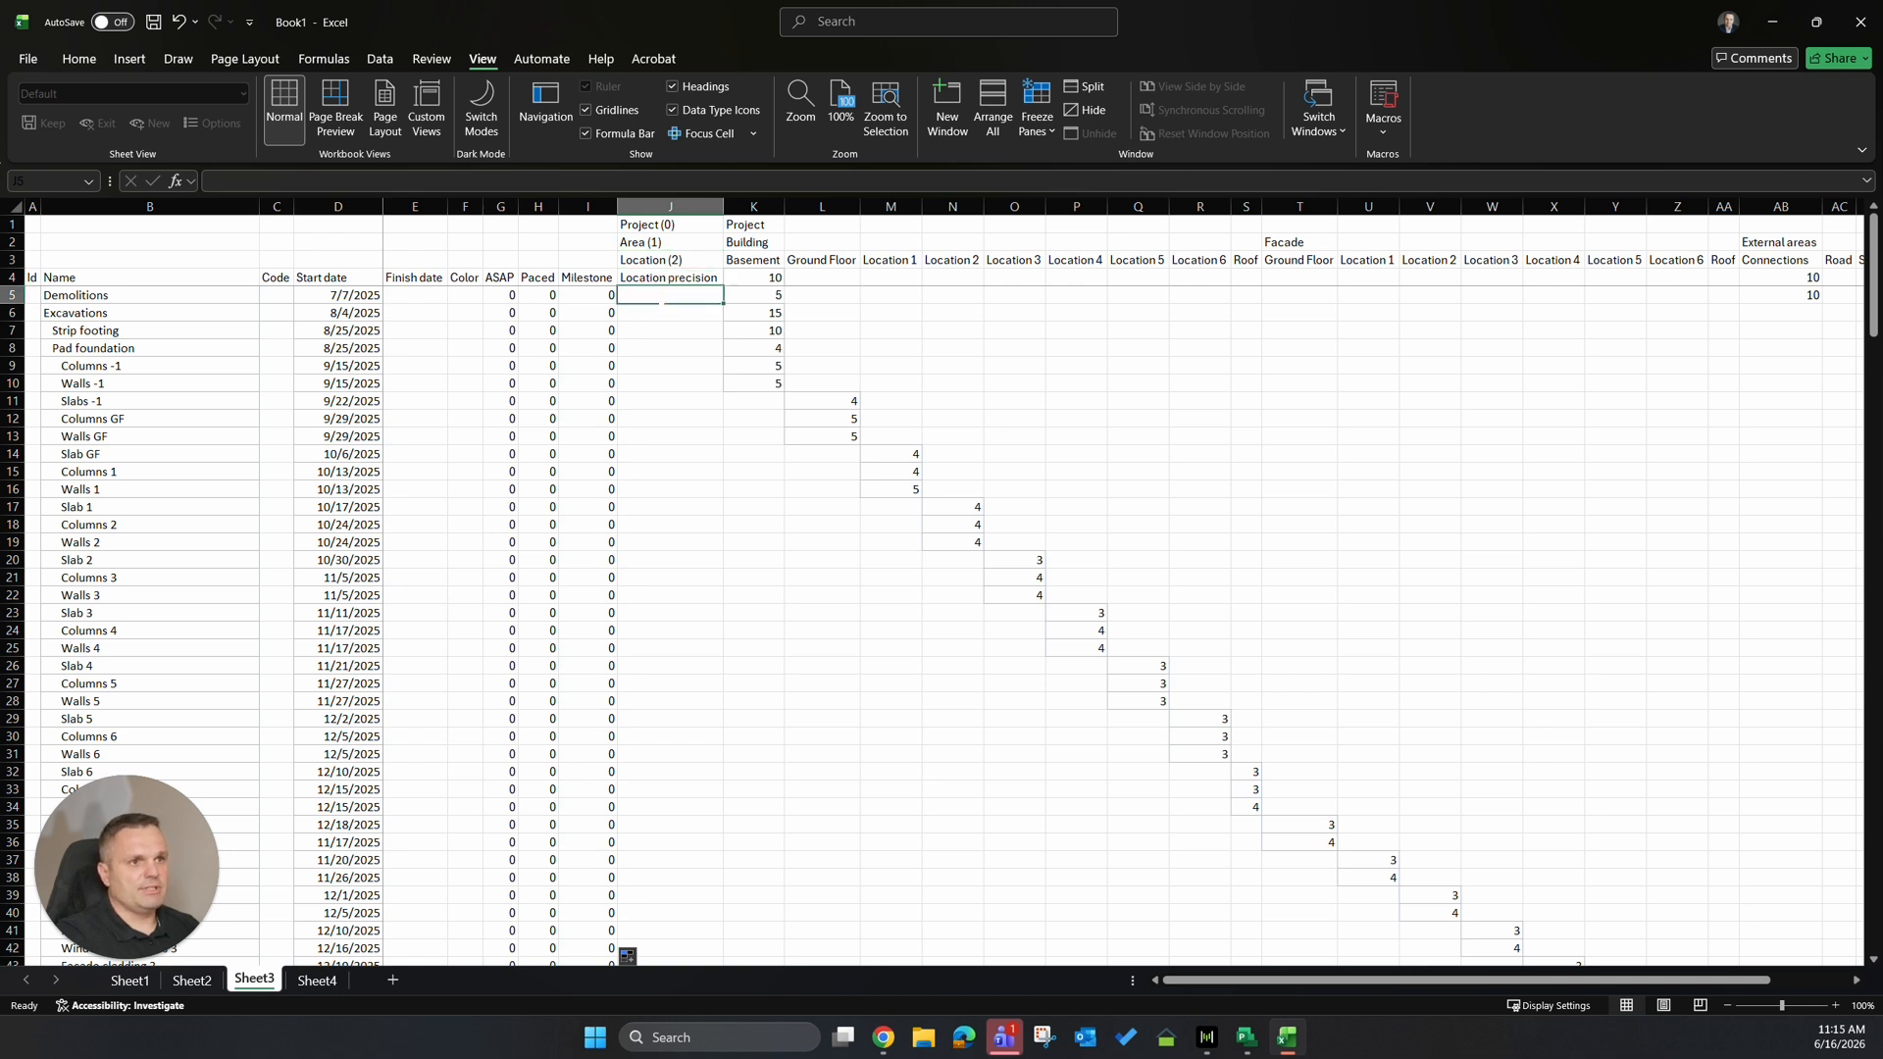
pyautogui.write('2')
pyautogui.click(672, 303)
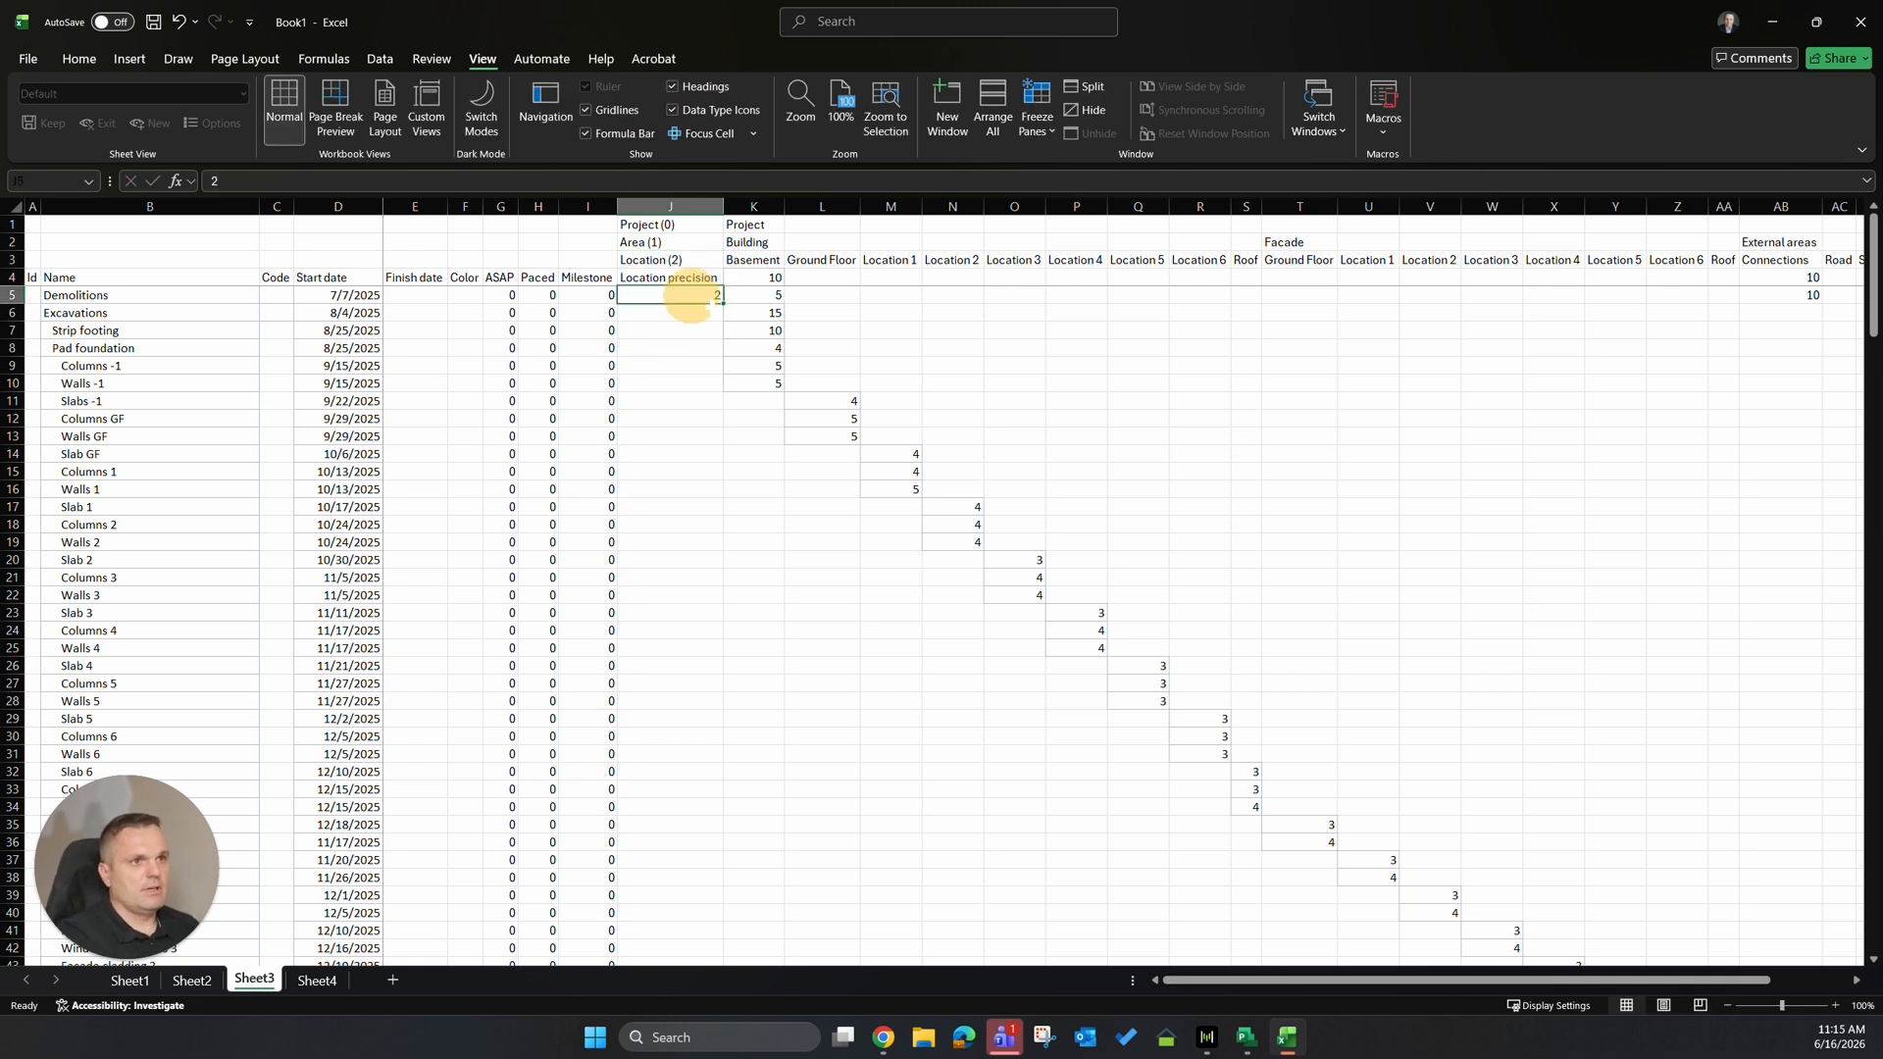
pyautogui.moveTo(723, 303); pyautogui.dragTo(726, 943)
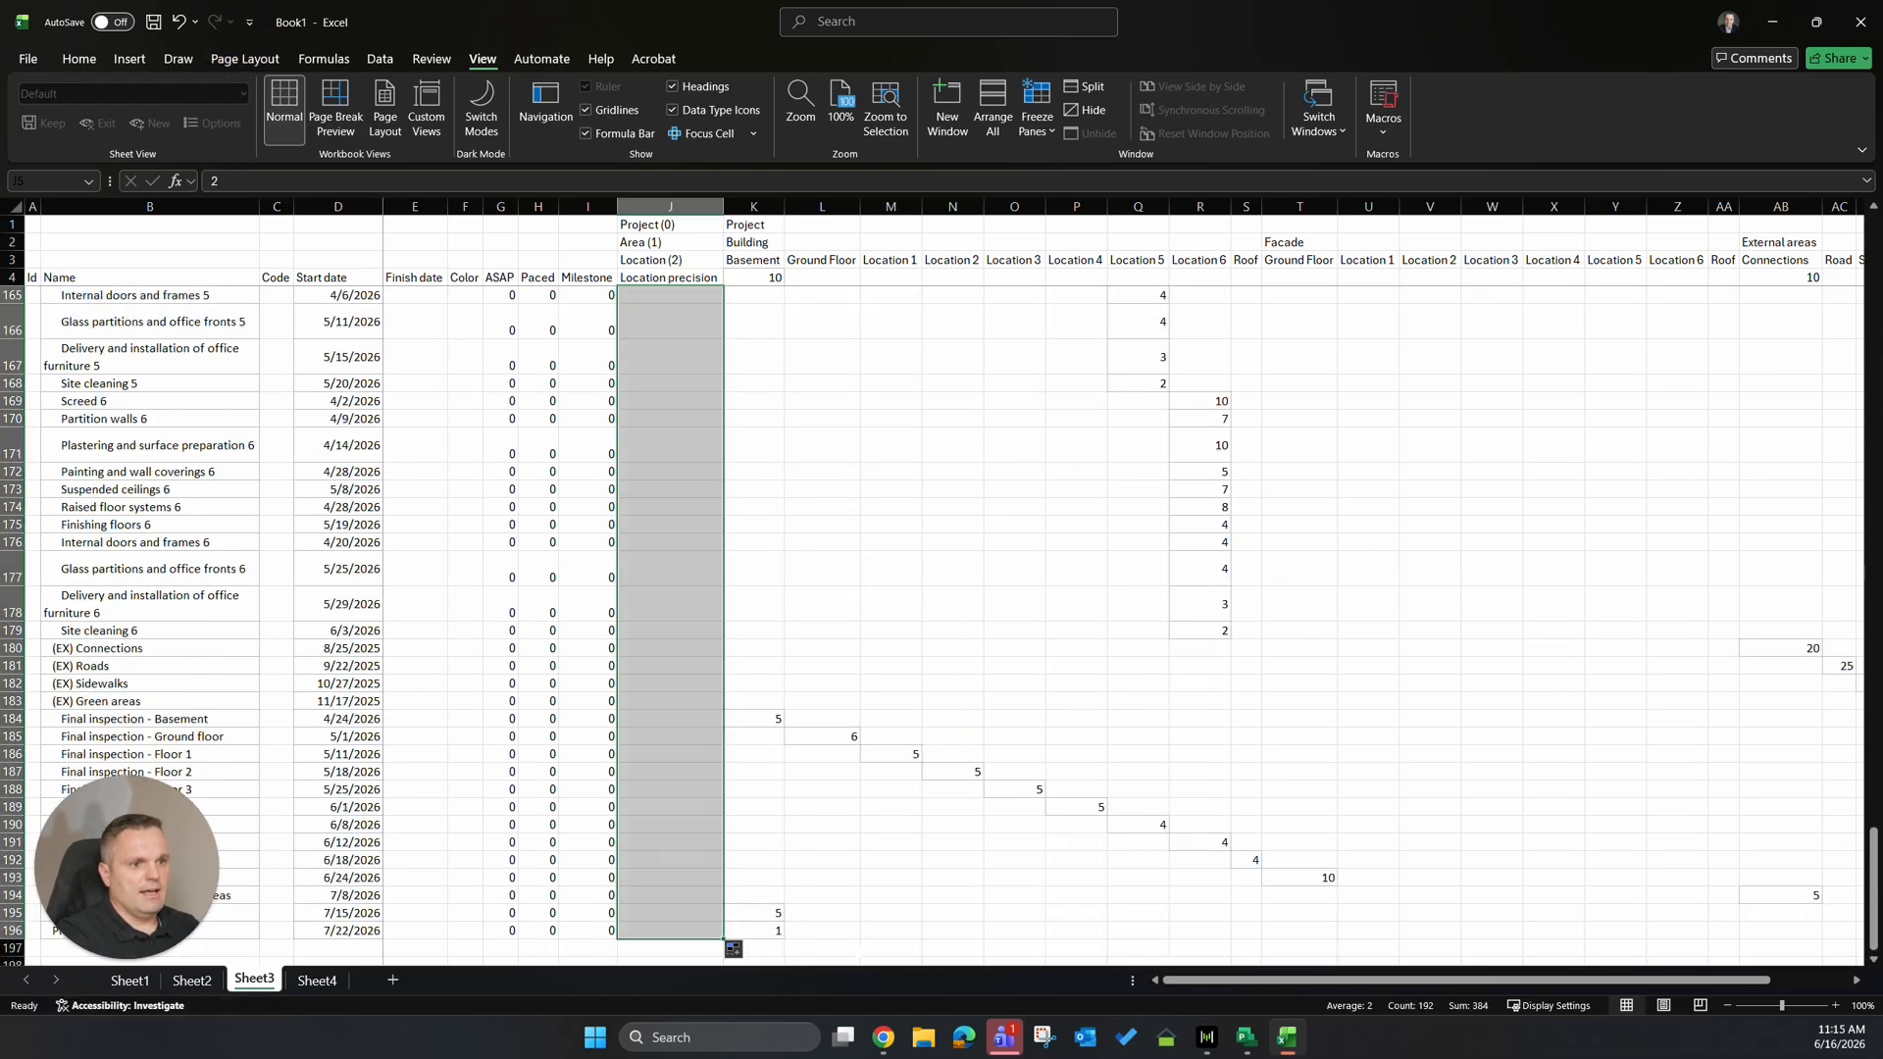
pyautogui.click(822, 930)
# Set the location precision of Client handover and Project completion to 0.
pyautogui.click(688, 914)
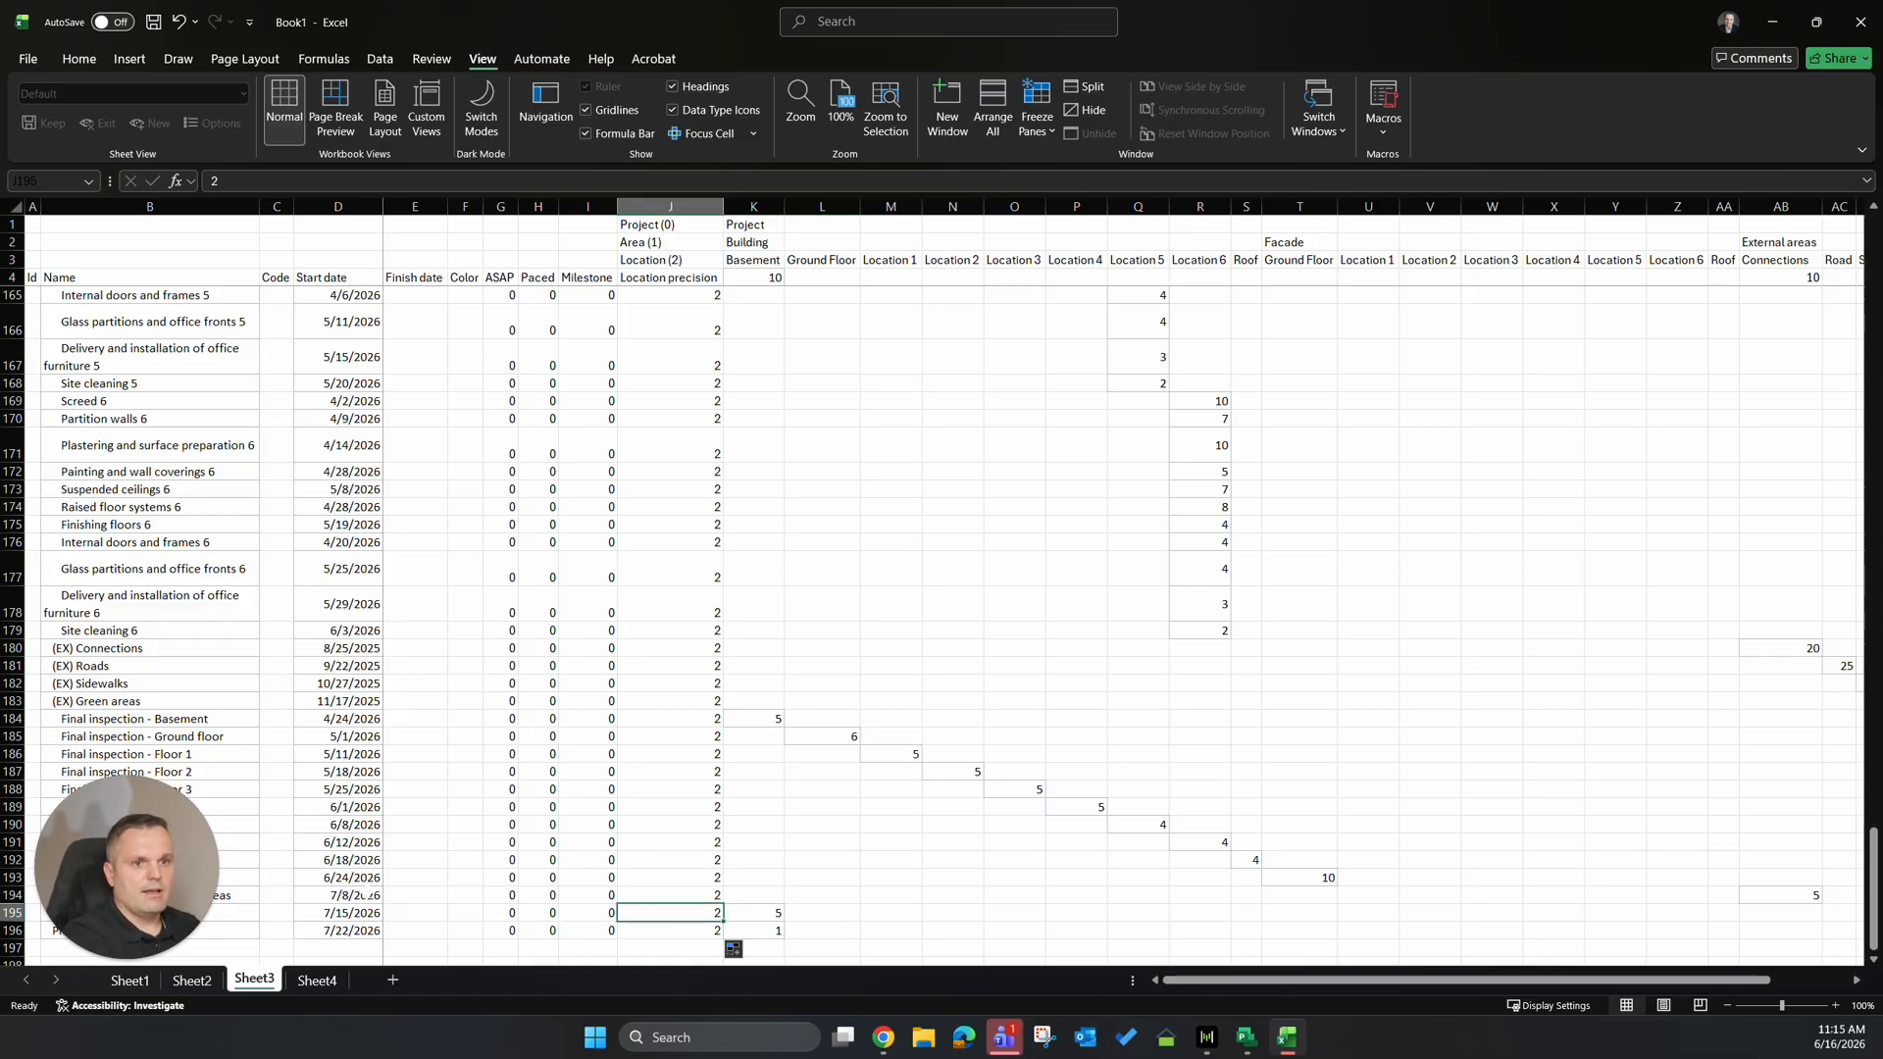
pyautogui.moveTo(170, 859); pyautogui.dragTo(164, 741)
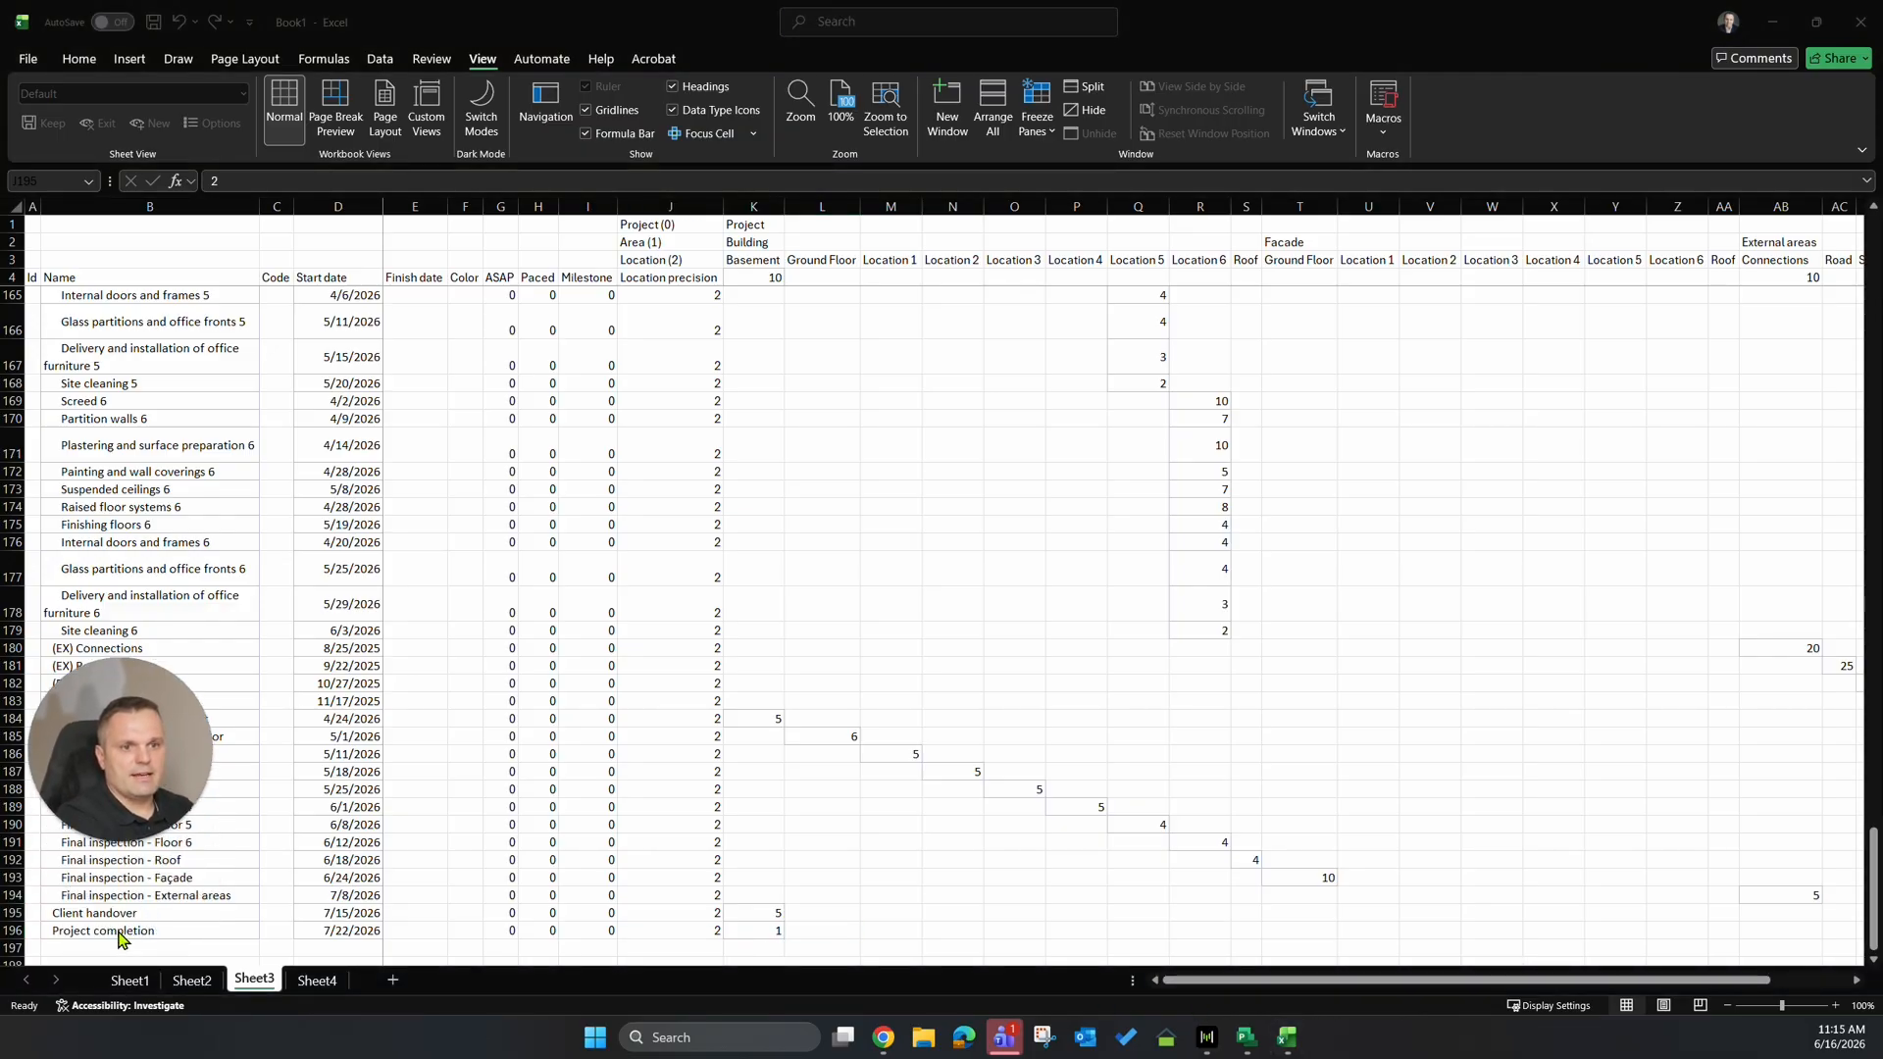
pyautogui.click(677, 913)
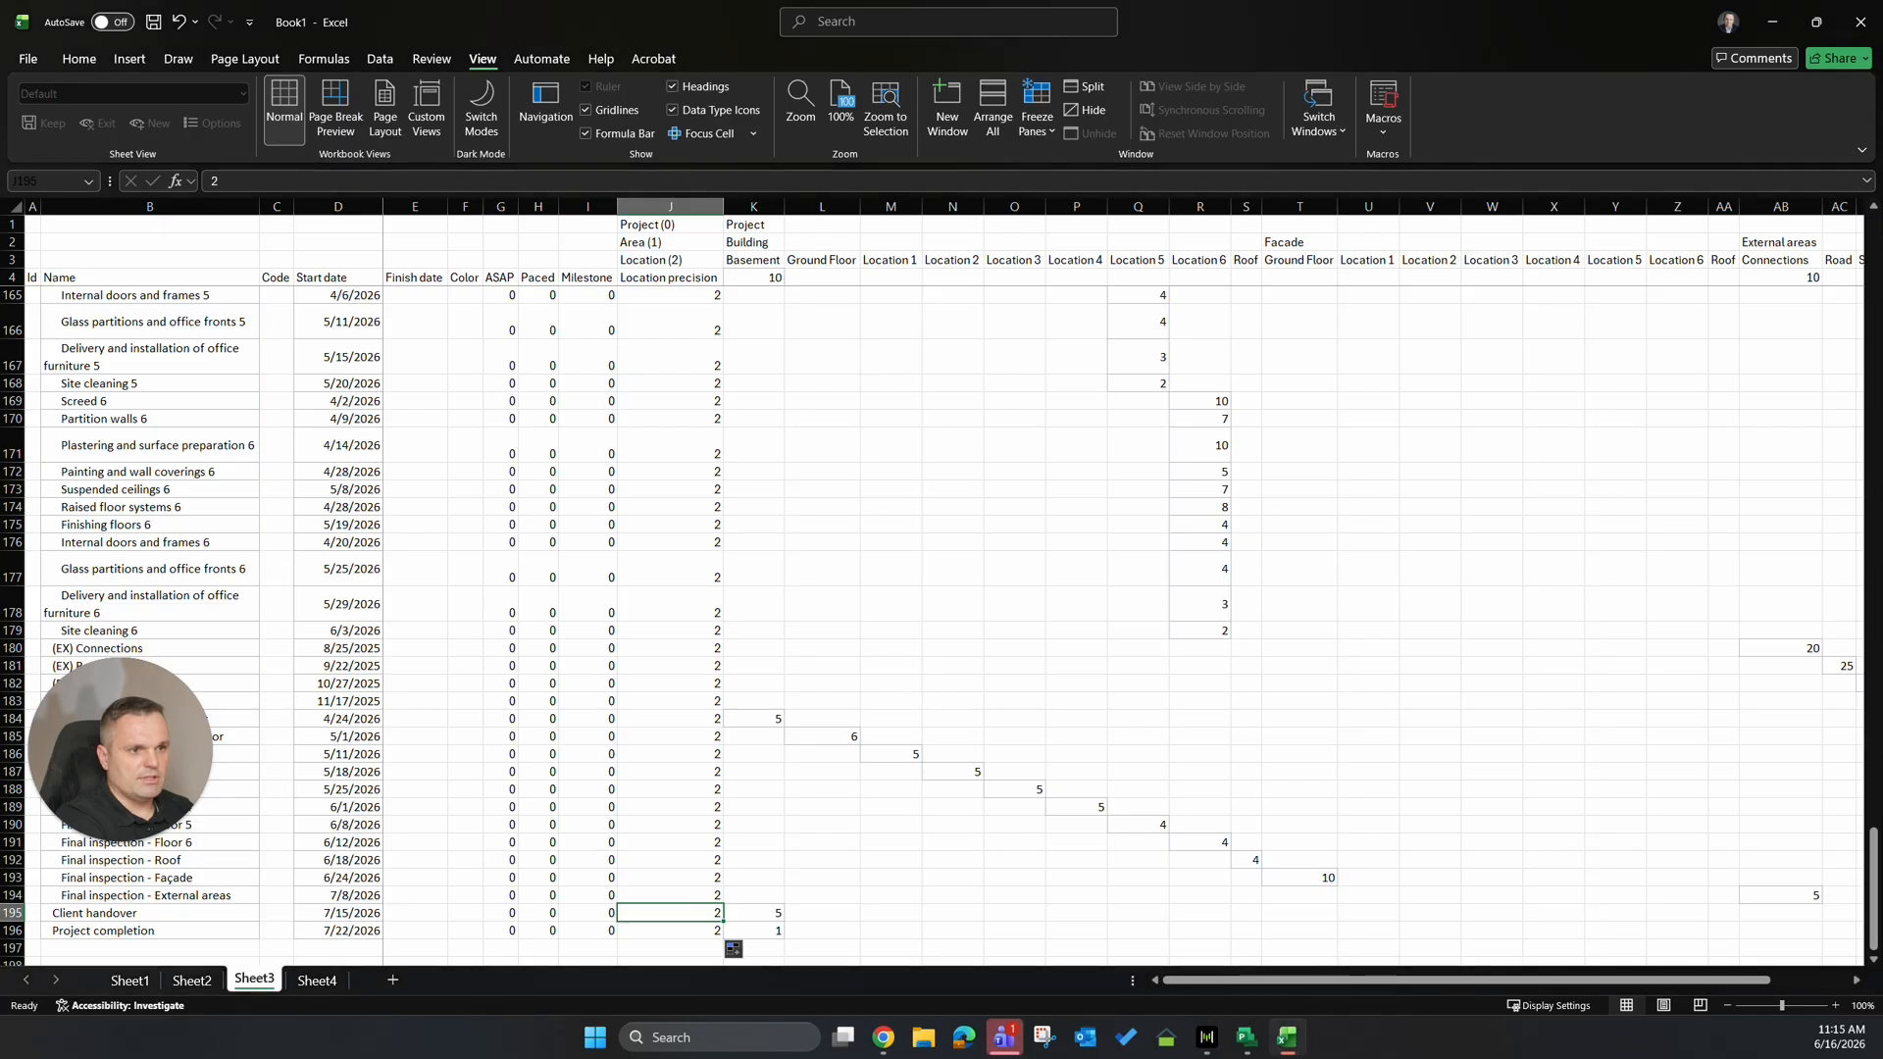
pyautogui.write('0')
pyautogui.press('Return')
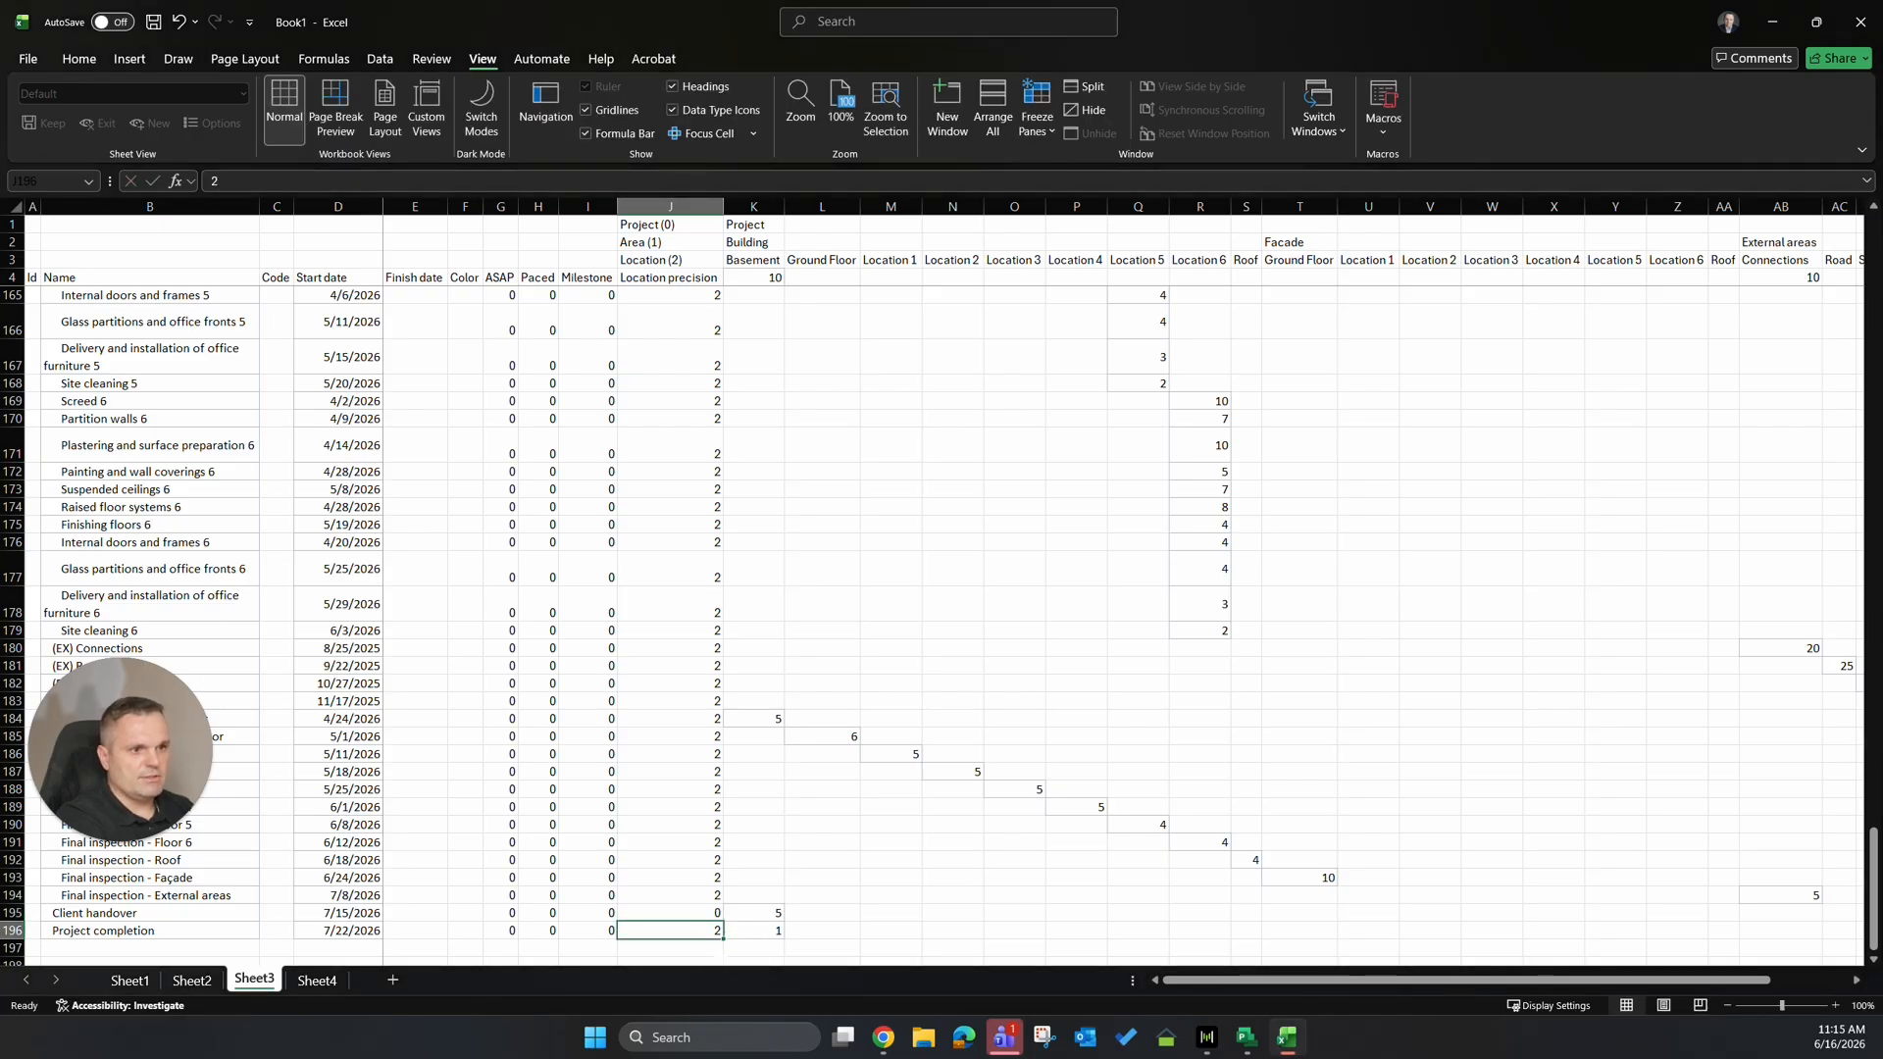
pyautogui.write('0')
pyautogui.click(775, 828)
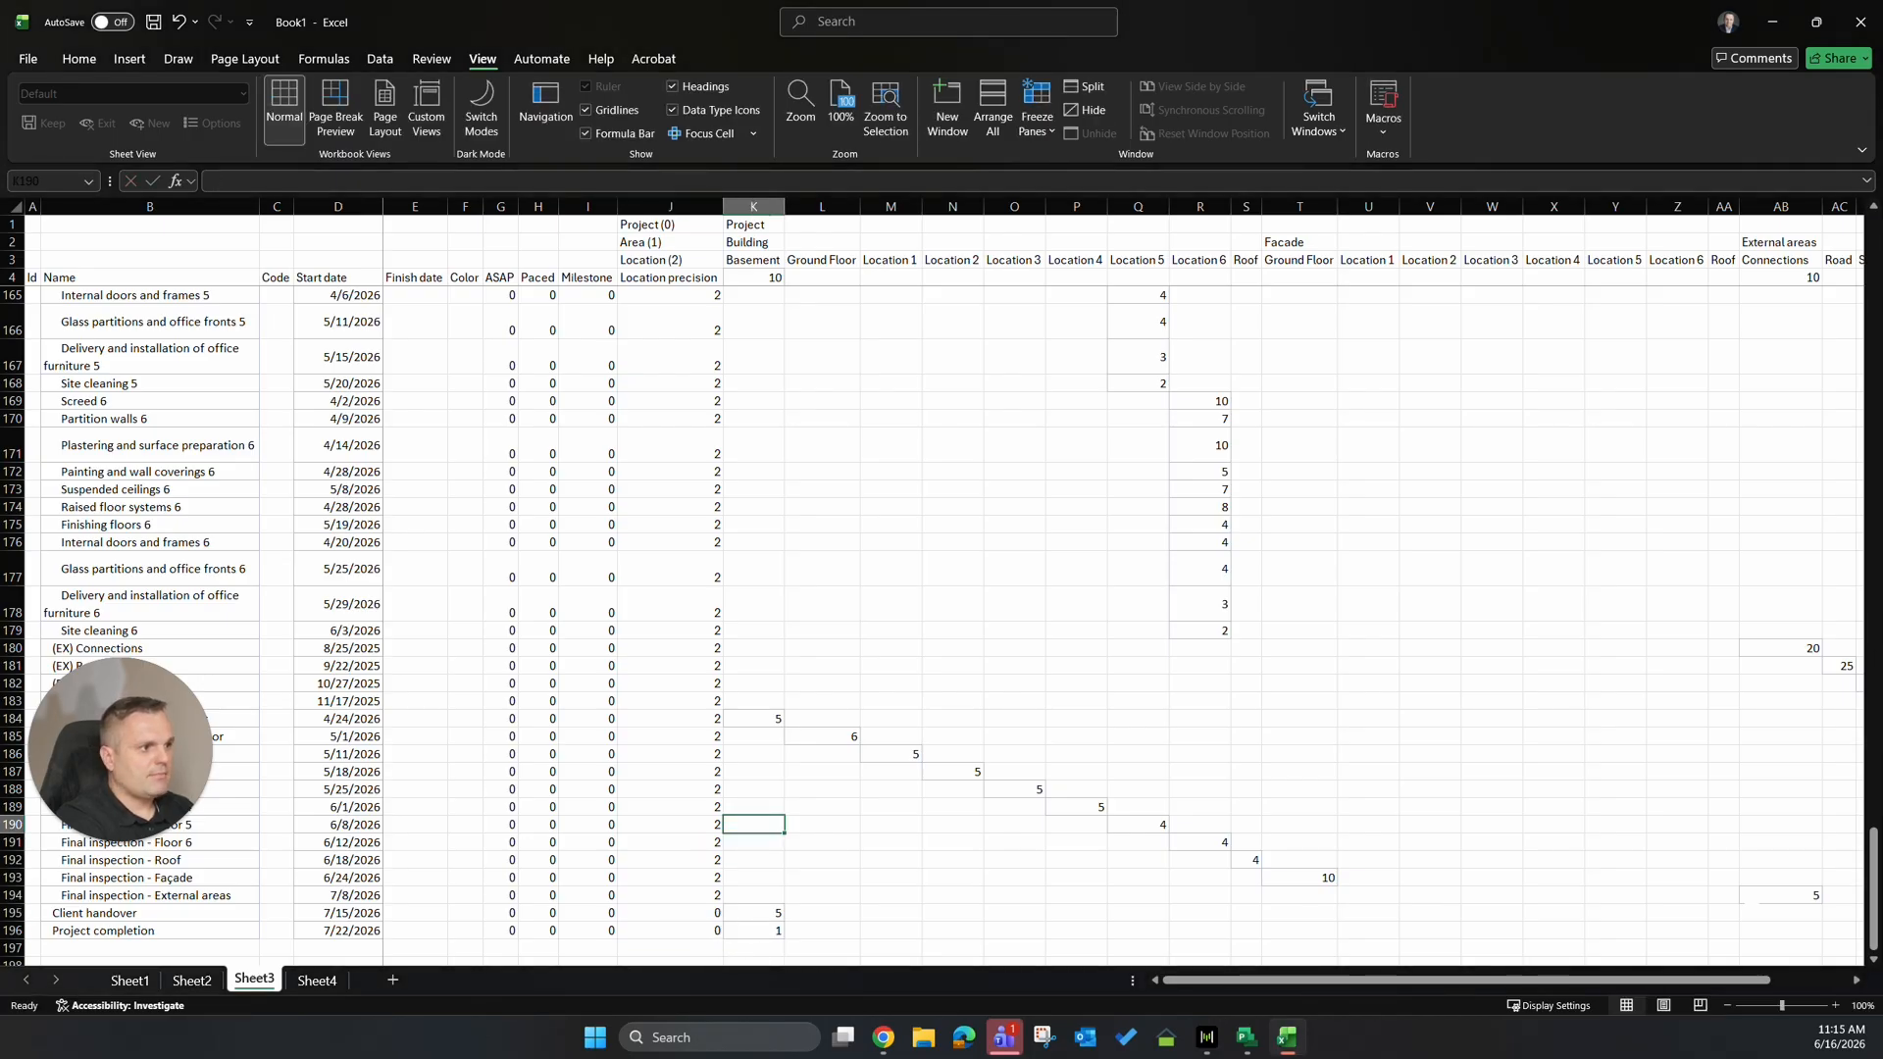
# Set the location precision of Final inspection - External areas to 1 and check it against the External areas heading and duration.
pyautogui.click(1773, 897)
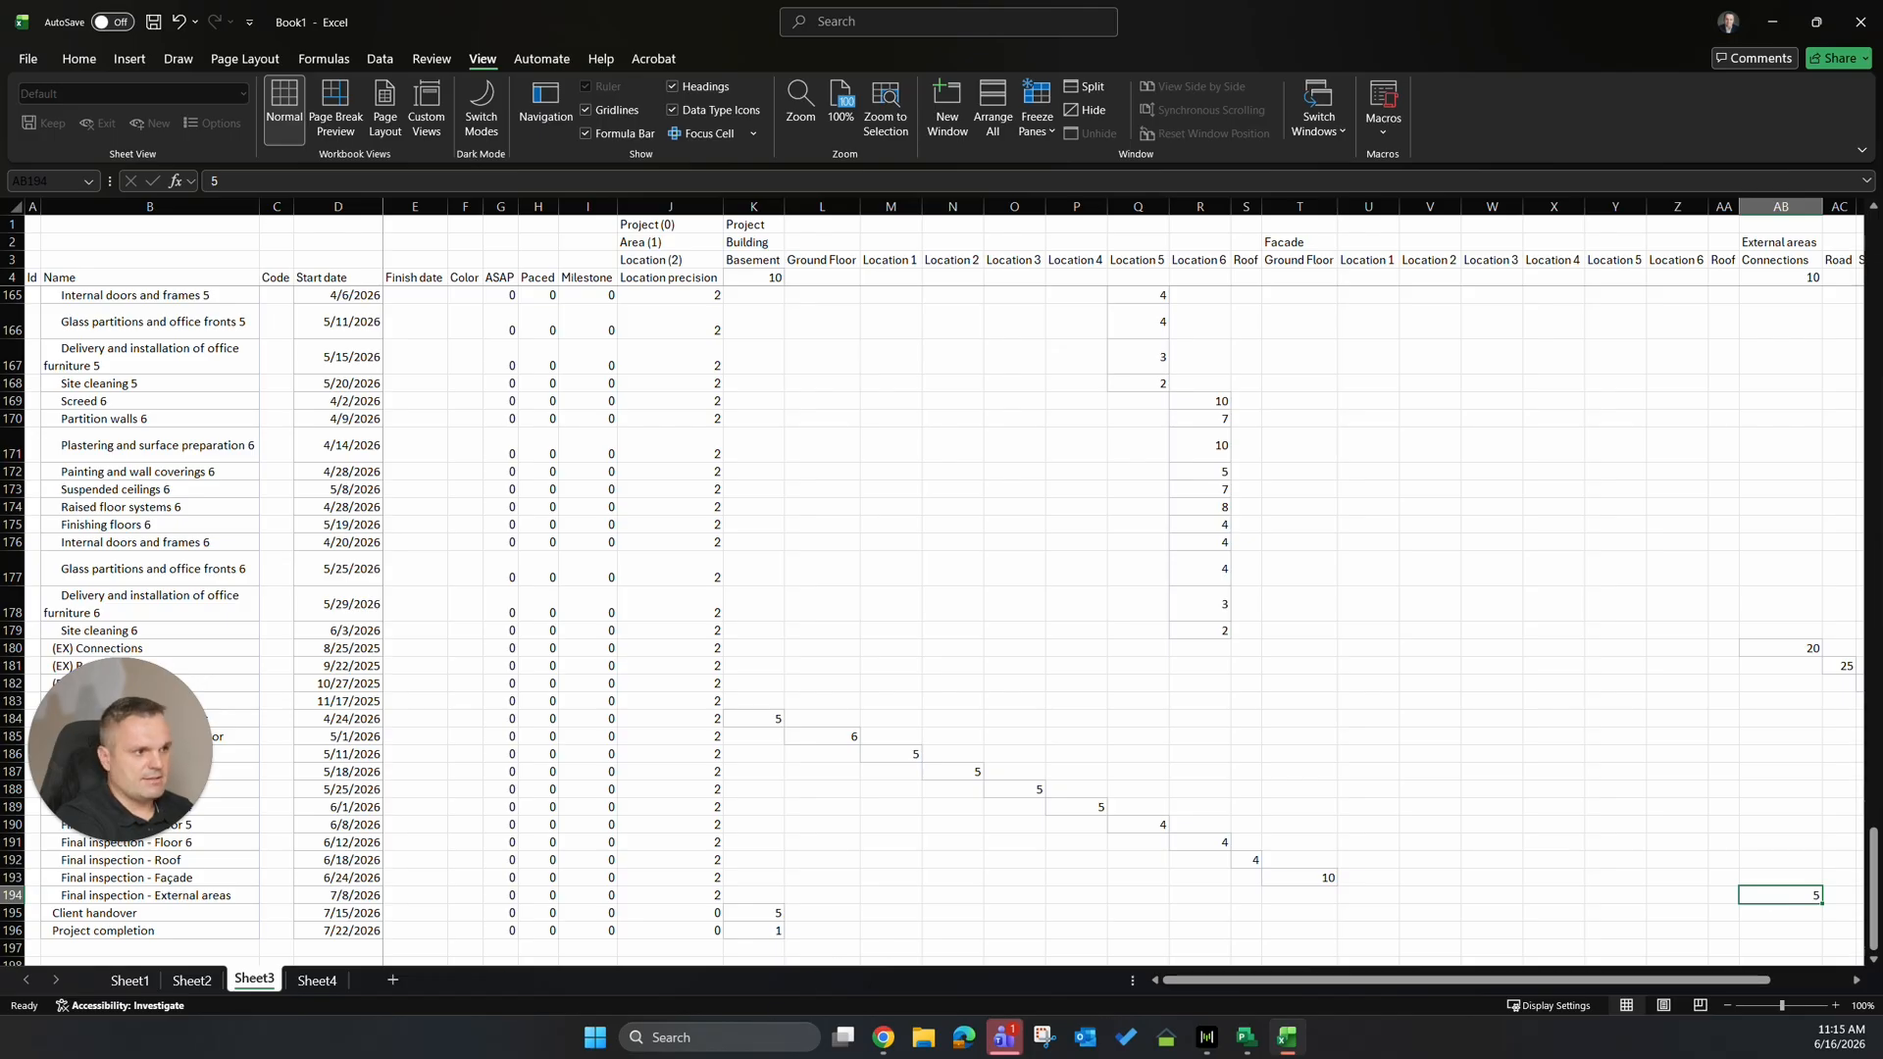
pyautogui.click(686, 895)
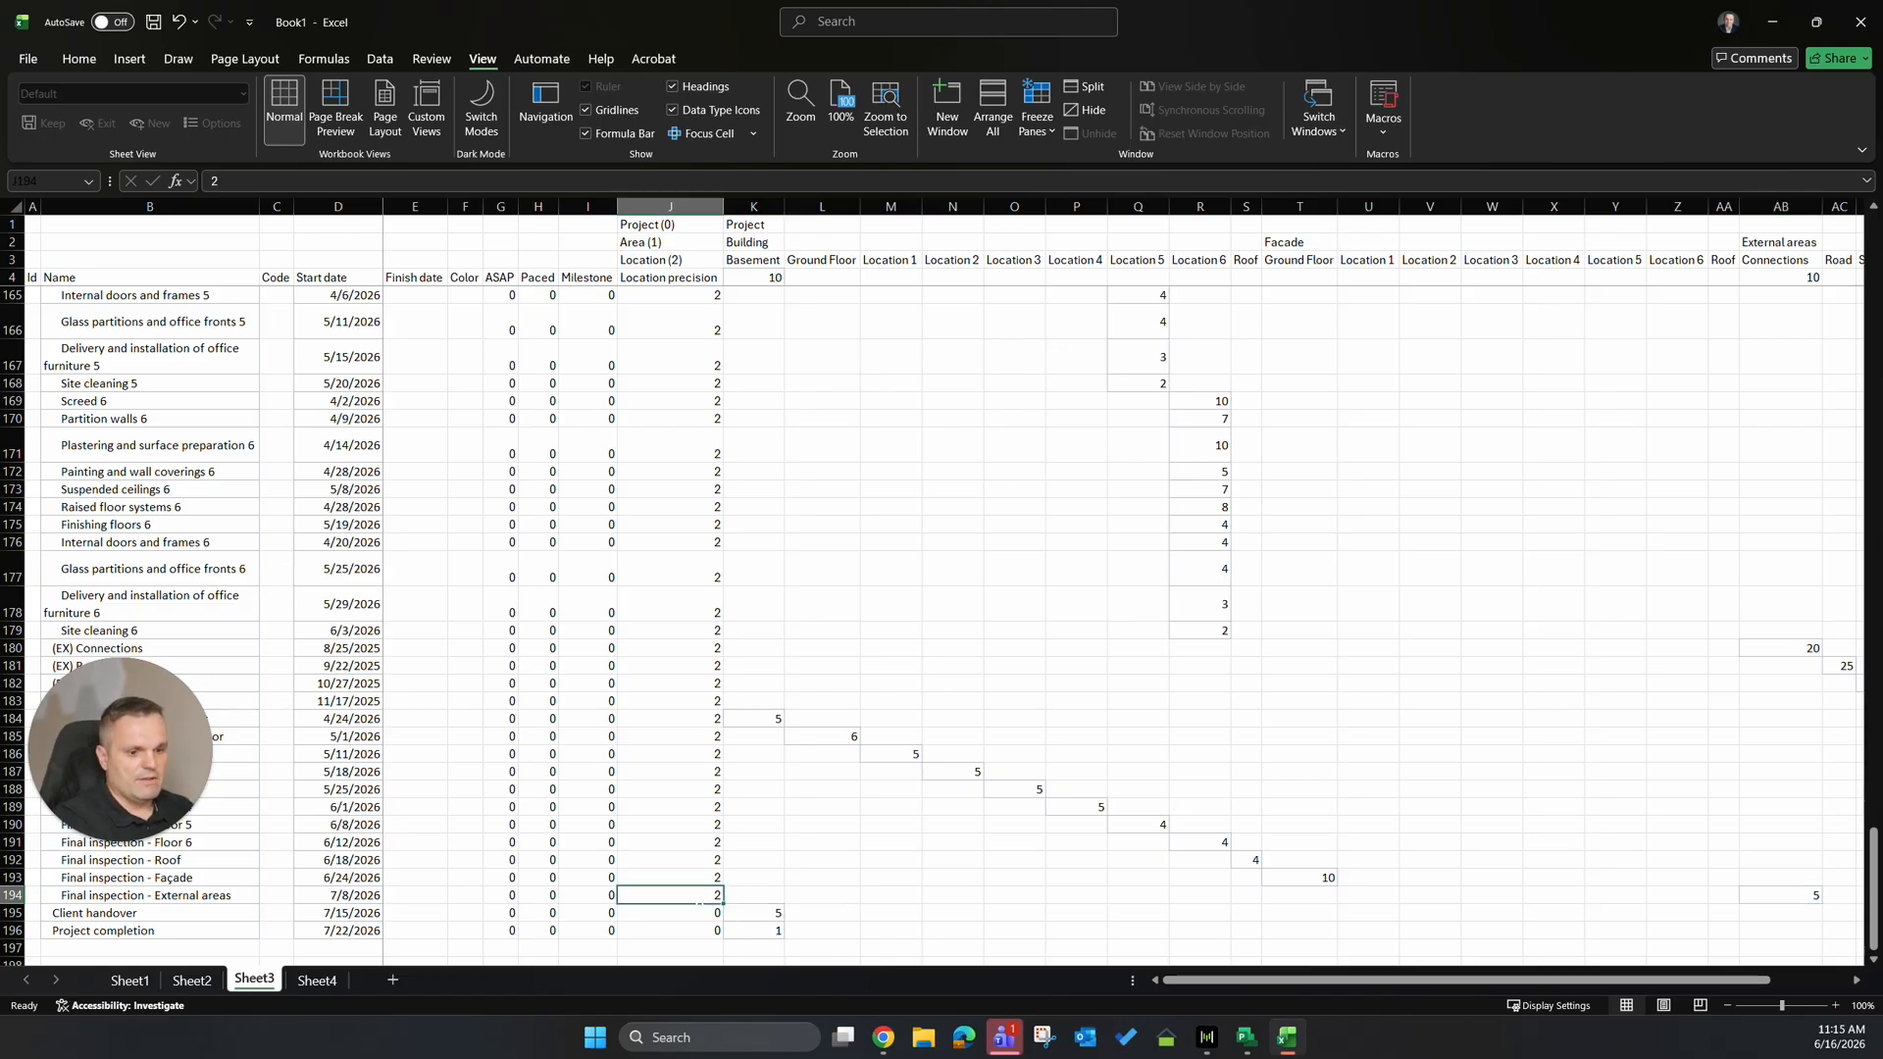
pyautogui.write('1')
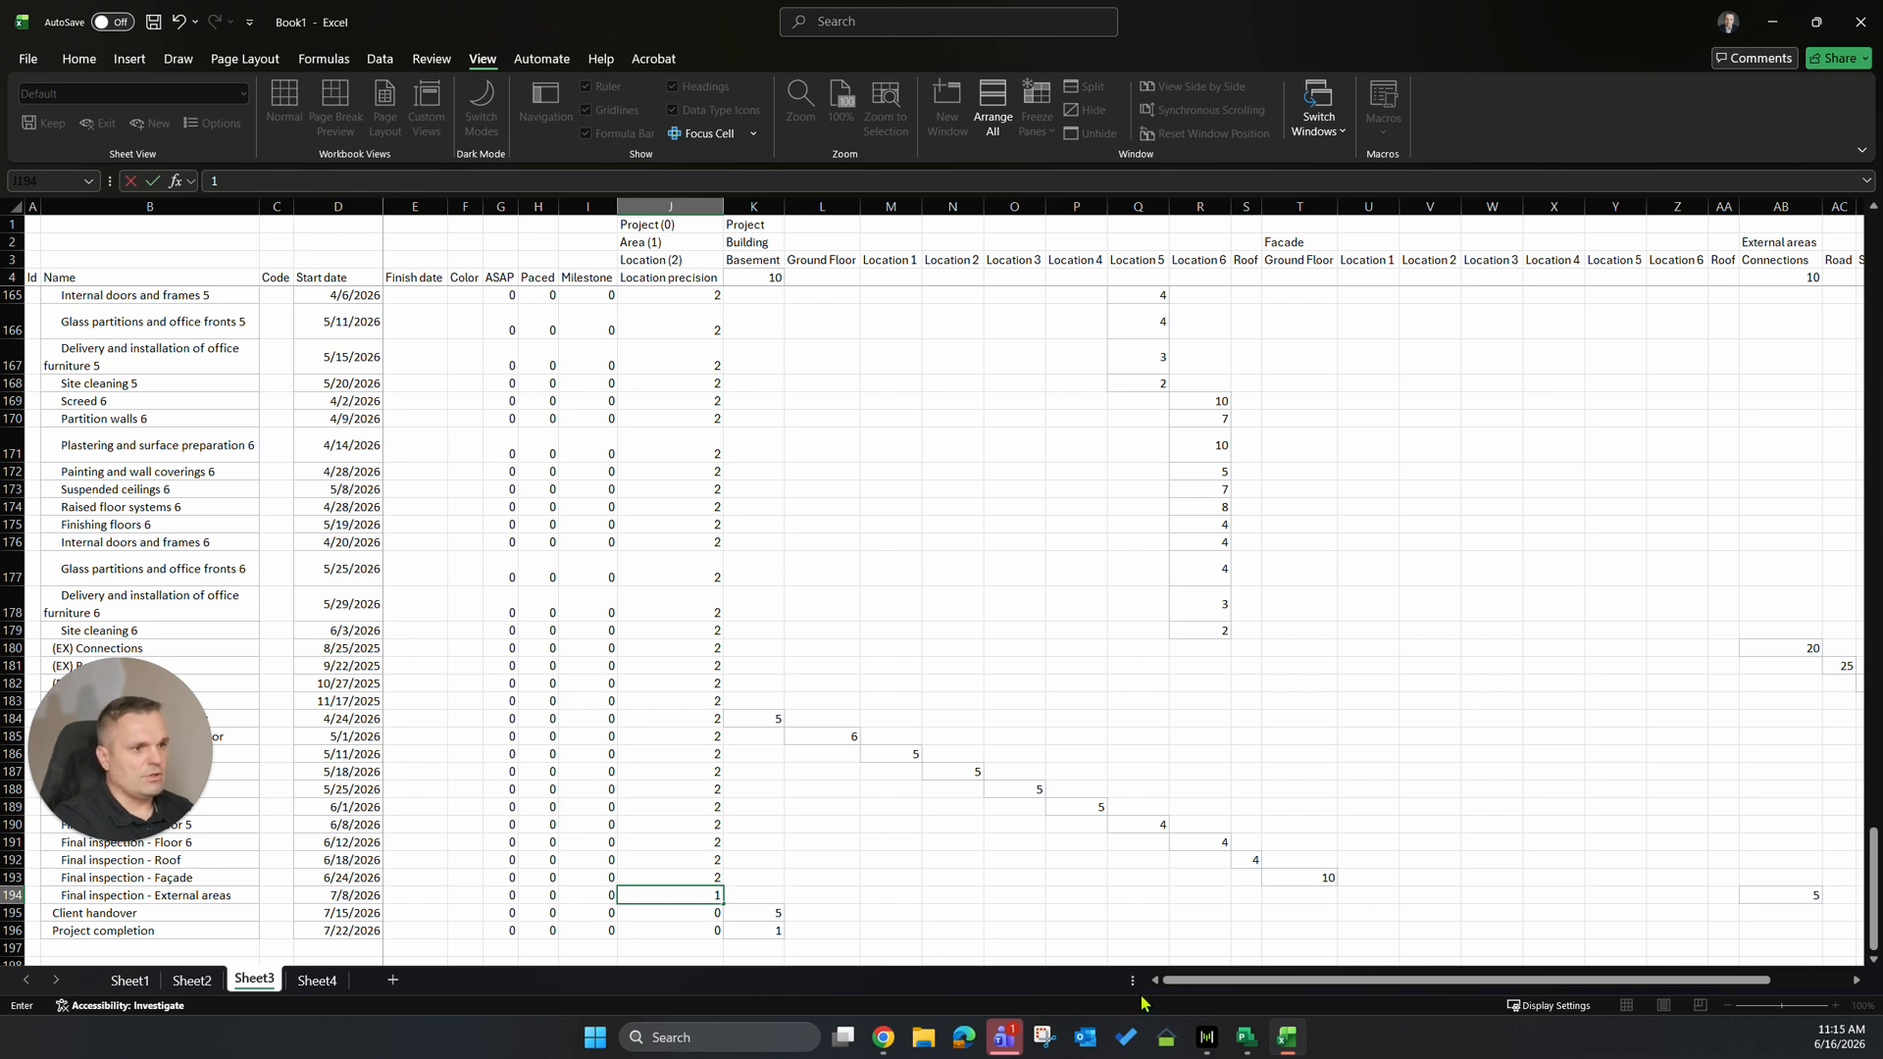
pyautogui.moveTo(1233, 980); pyautogui.dragTo(1438, 973)
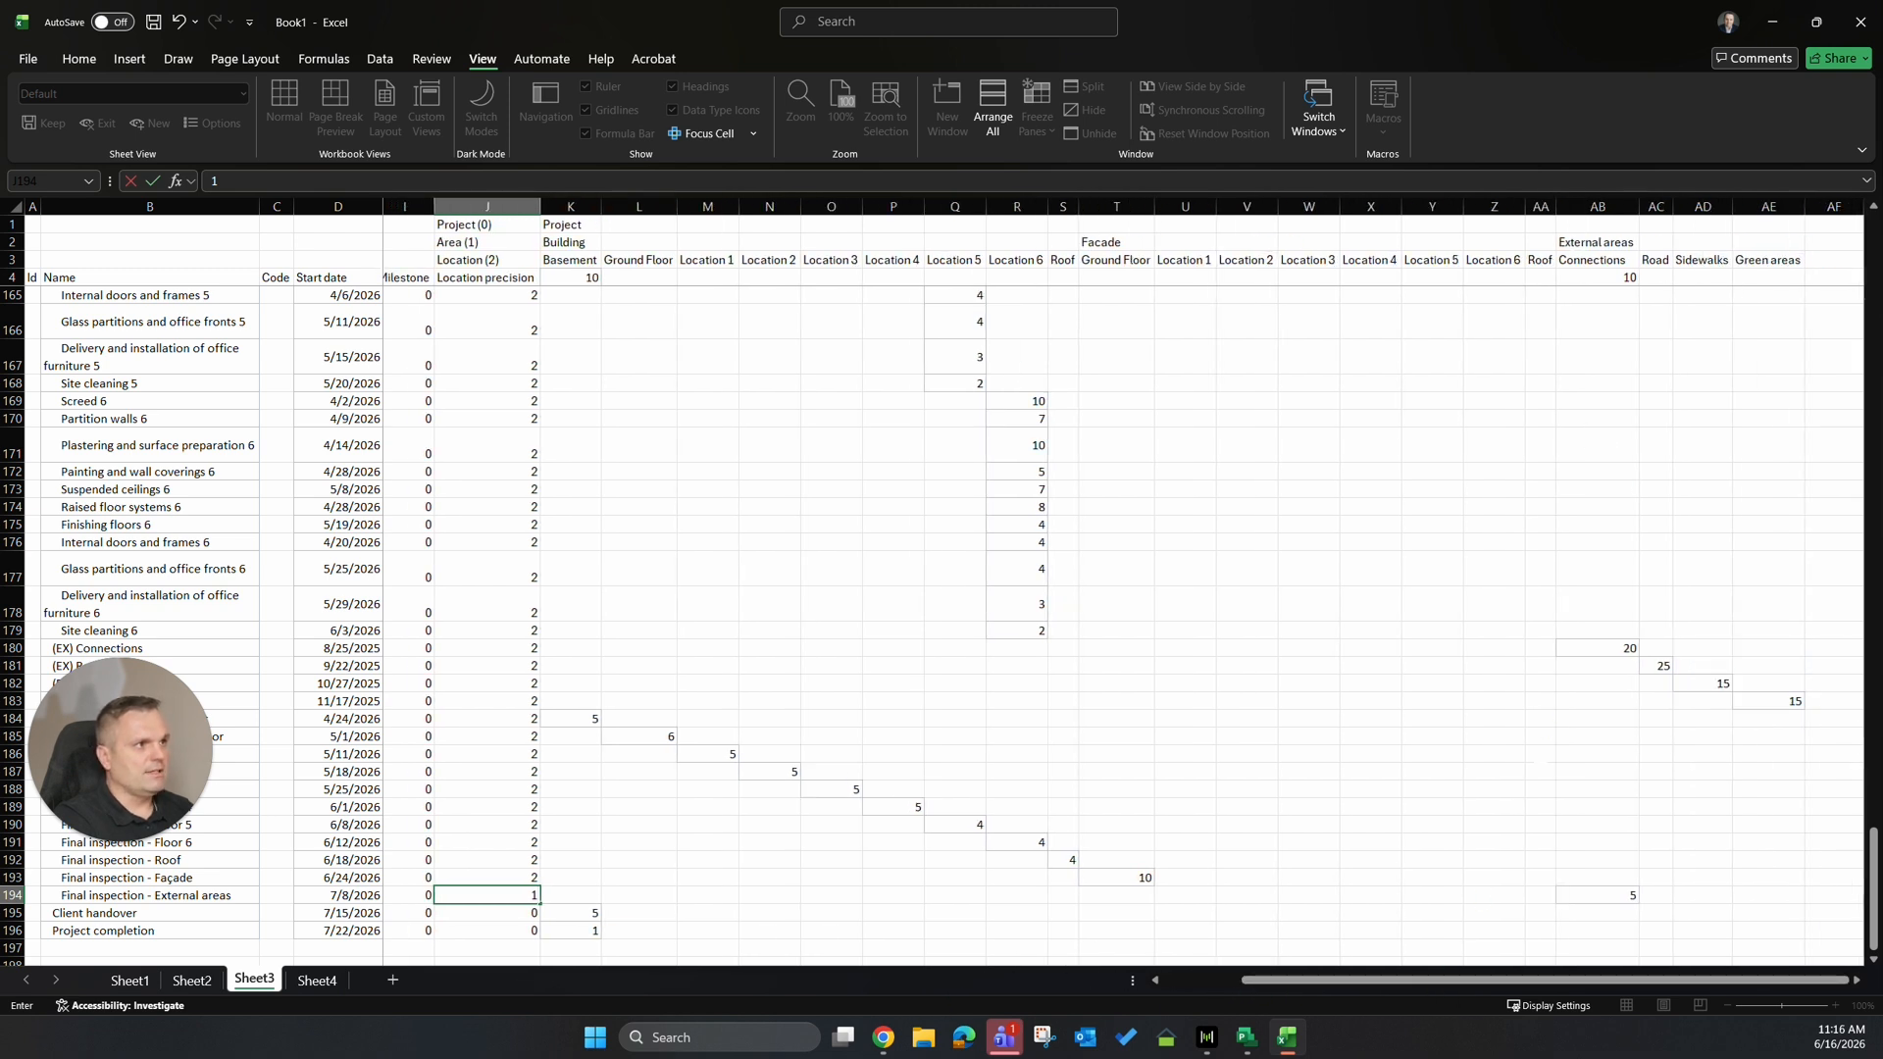
pyautogui.click(1597, 245)
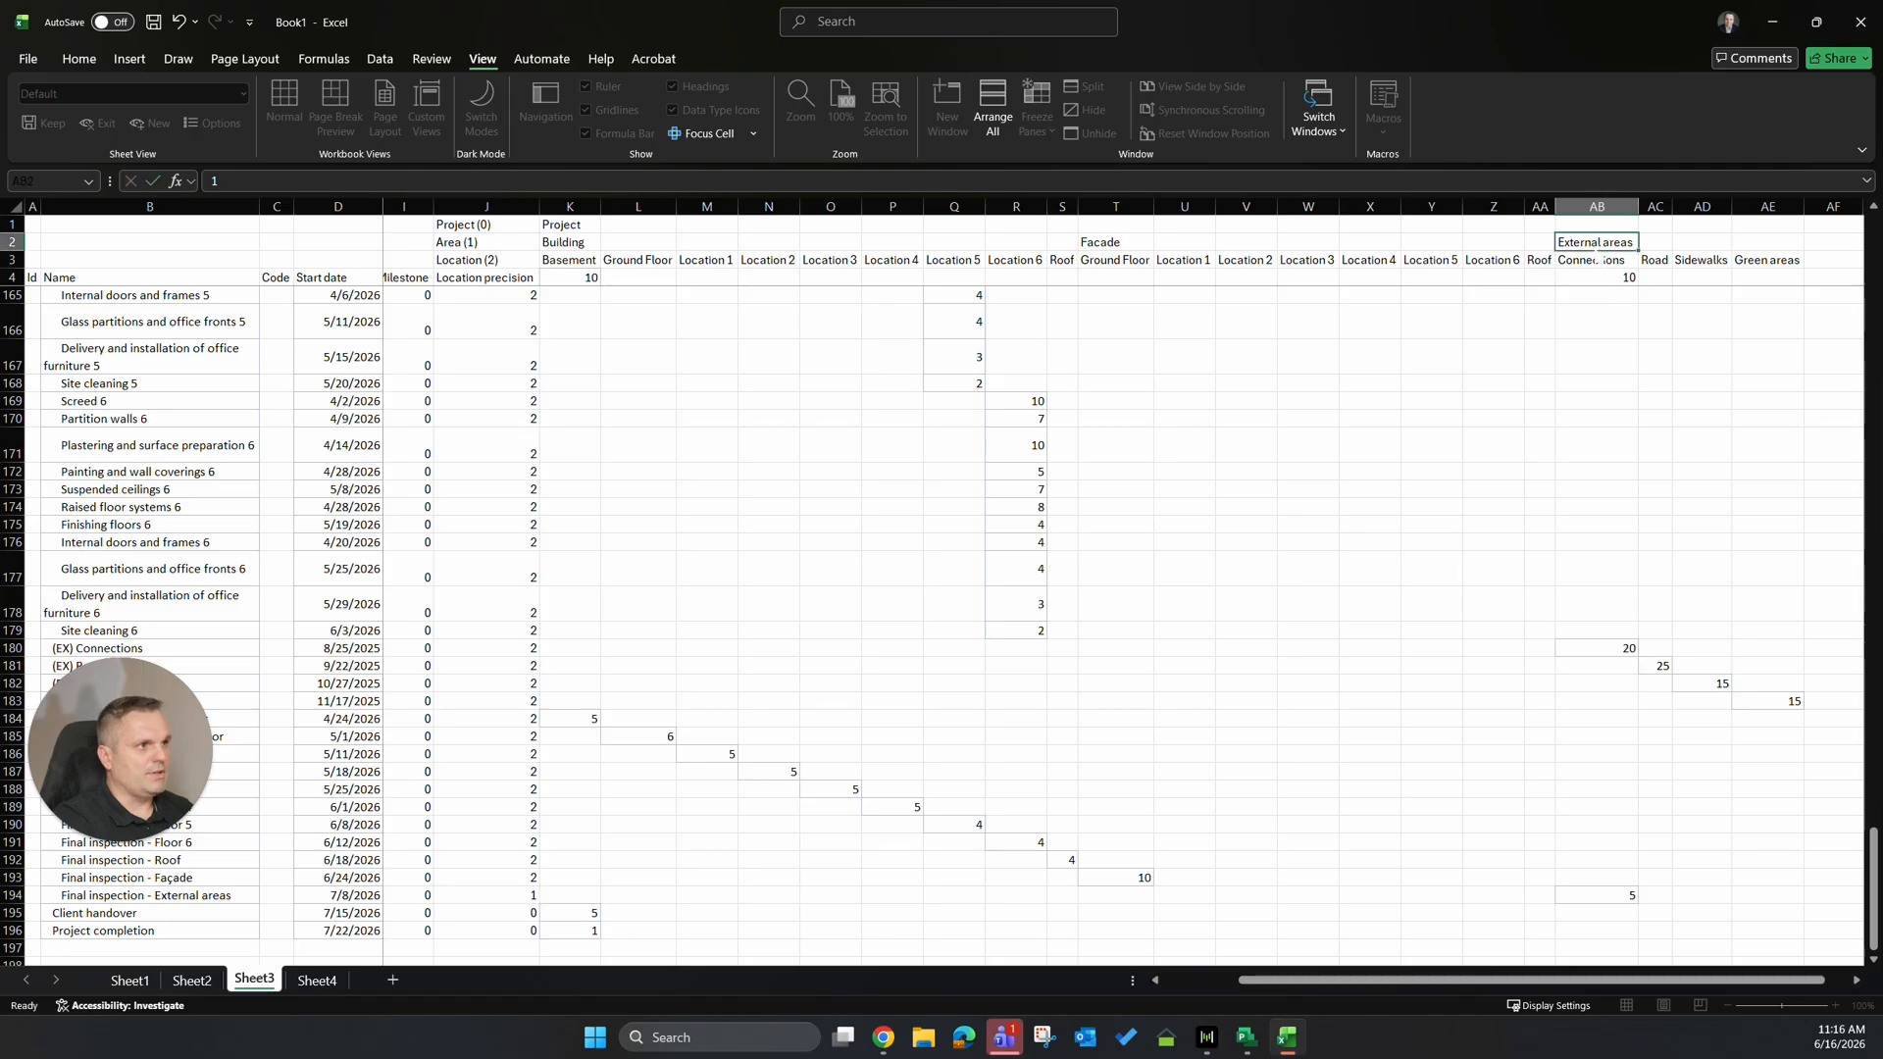
pyautogui.click(1608, 895)
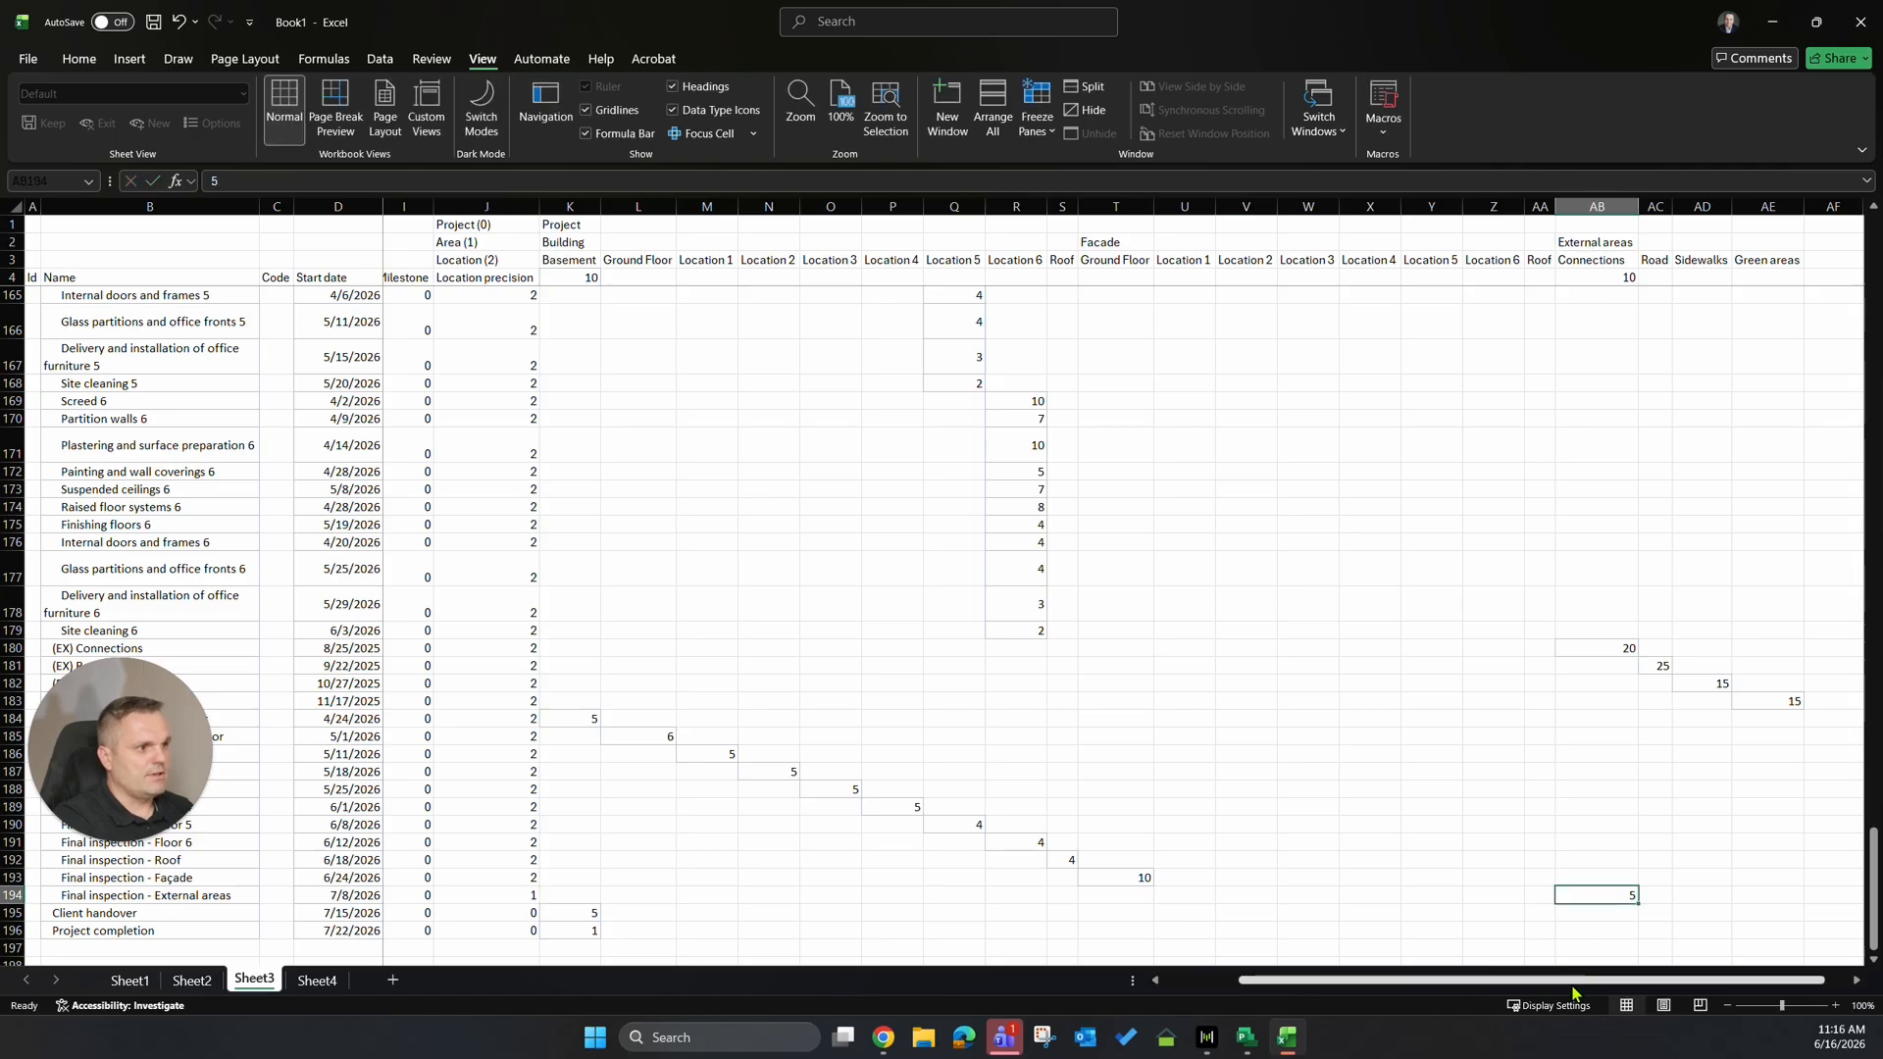
pyautogui.moveTo(1578, 980); pyautogui.dragTo(1225, 1010)
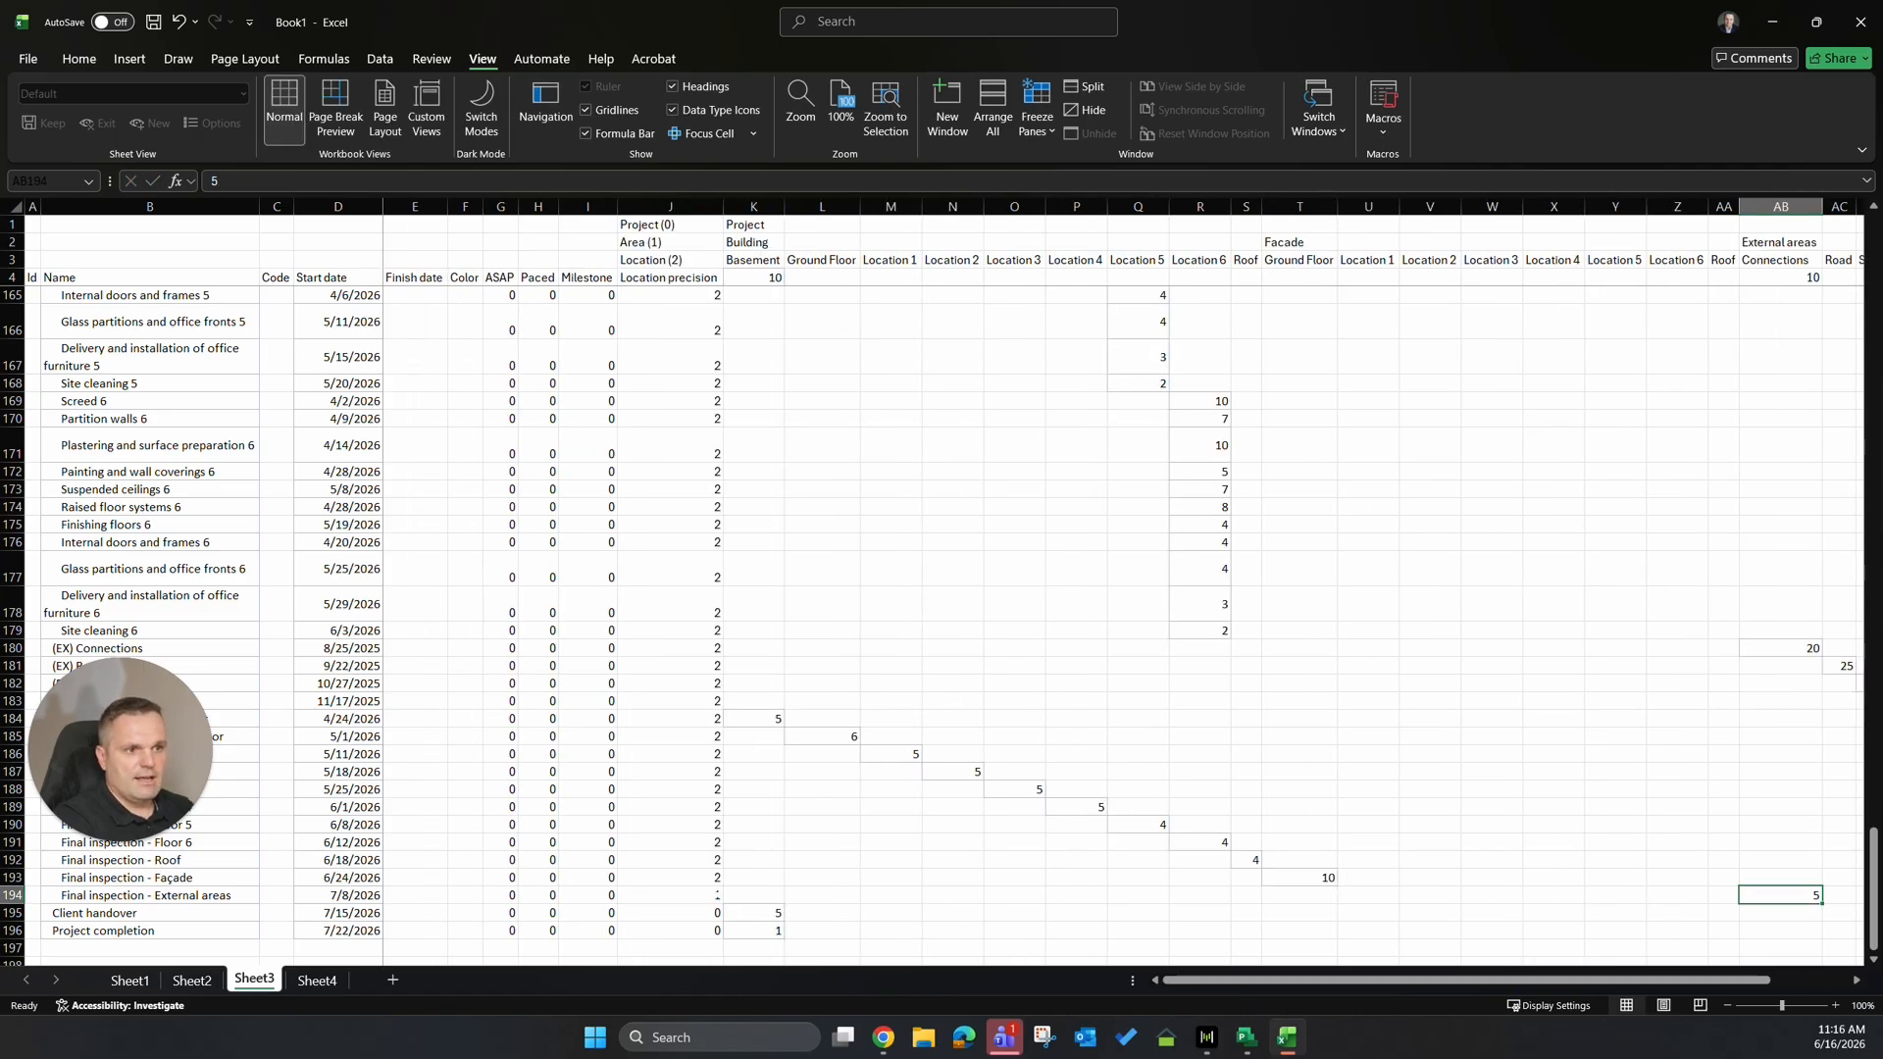
# Set the location precision of Final inspection - Façade to 1.
pyautogui.click(713, 879)
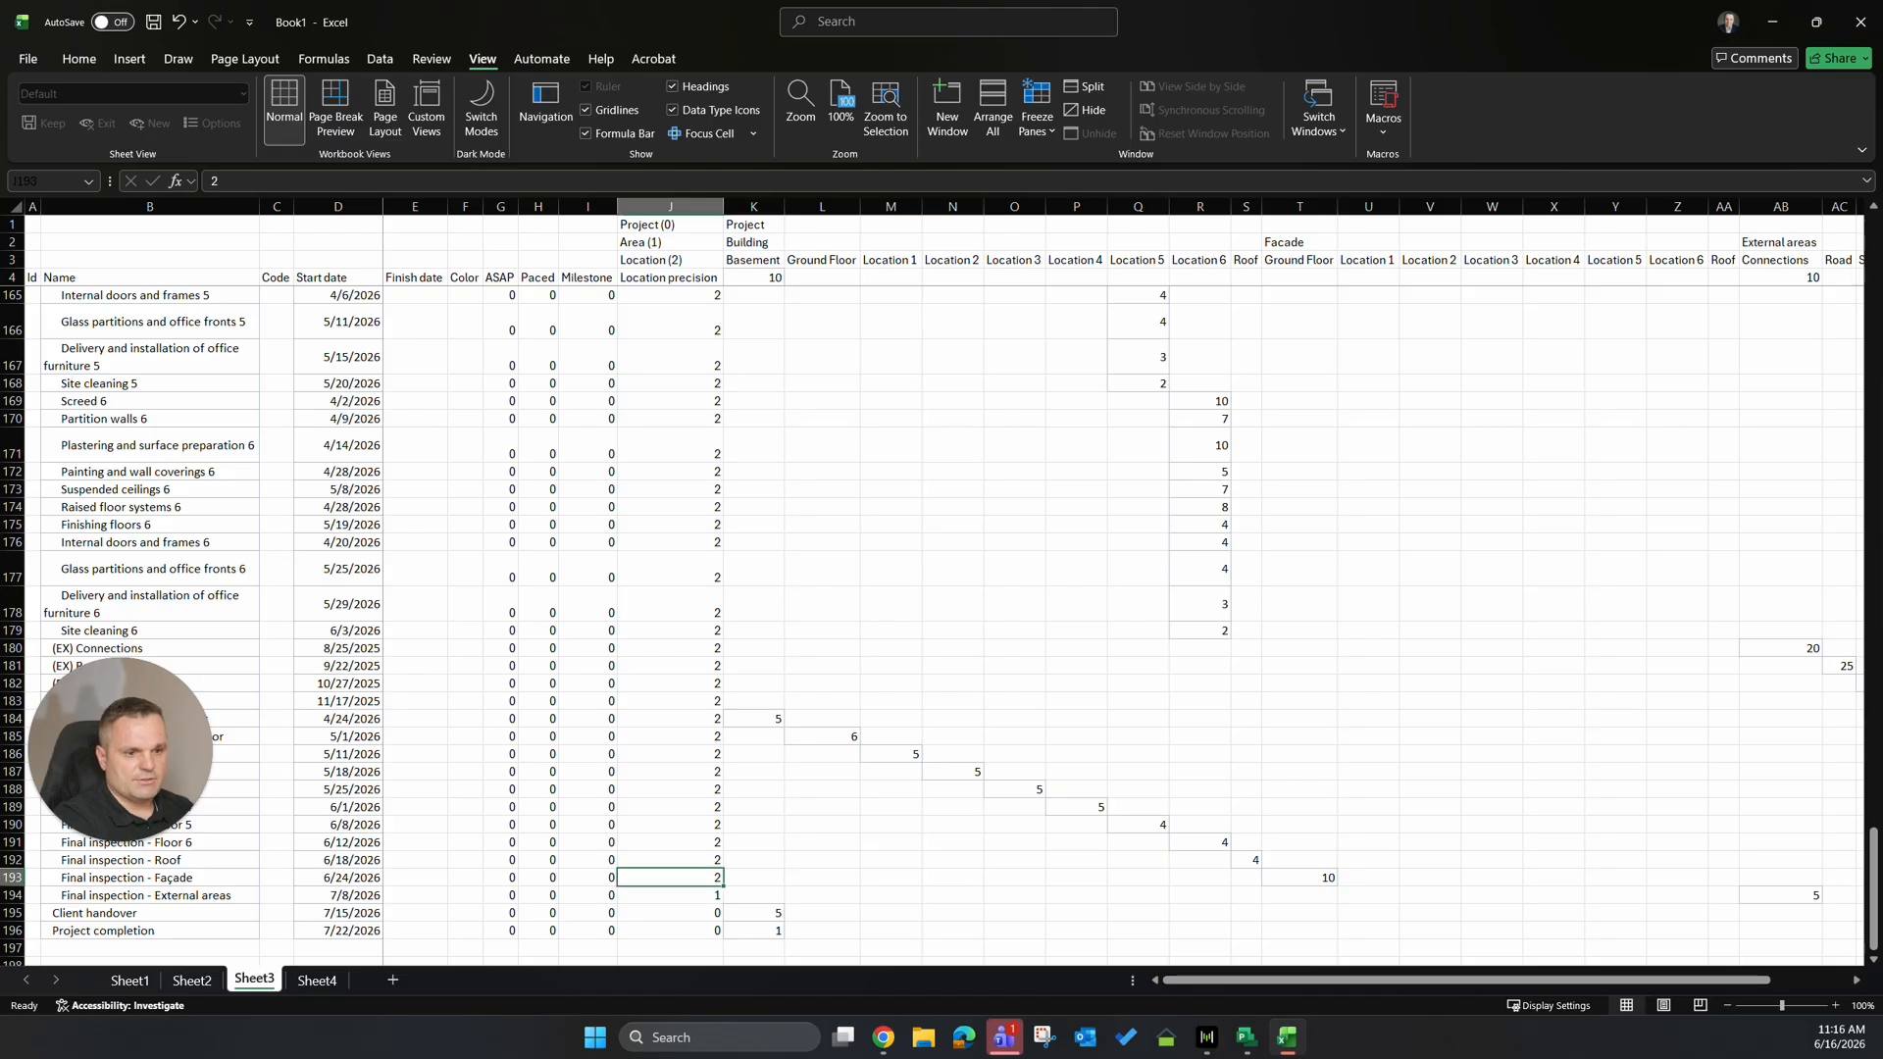
pyautogui.write('1')
pyautogui.press('Up')
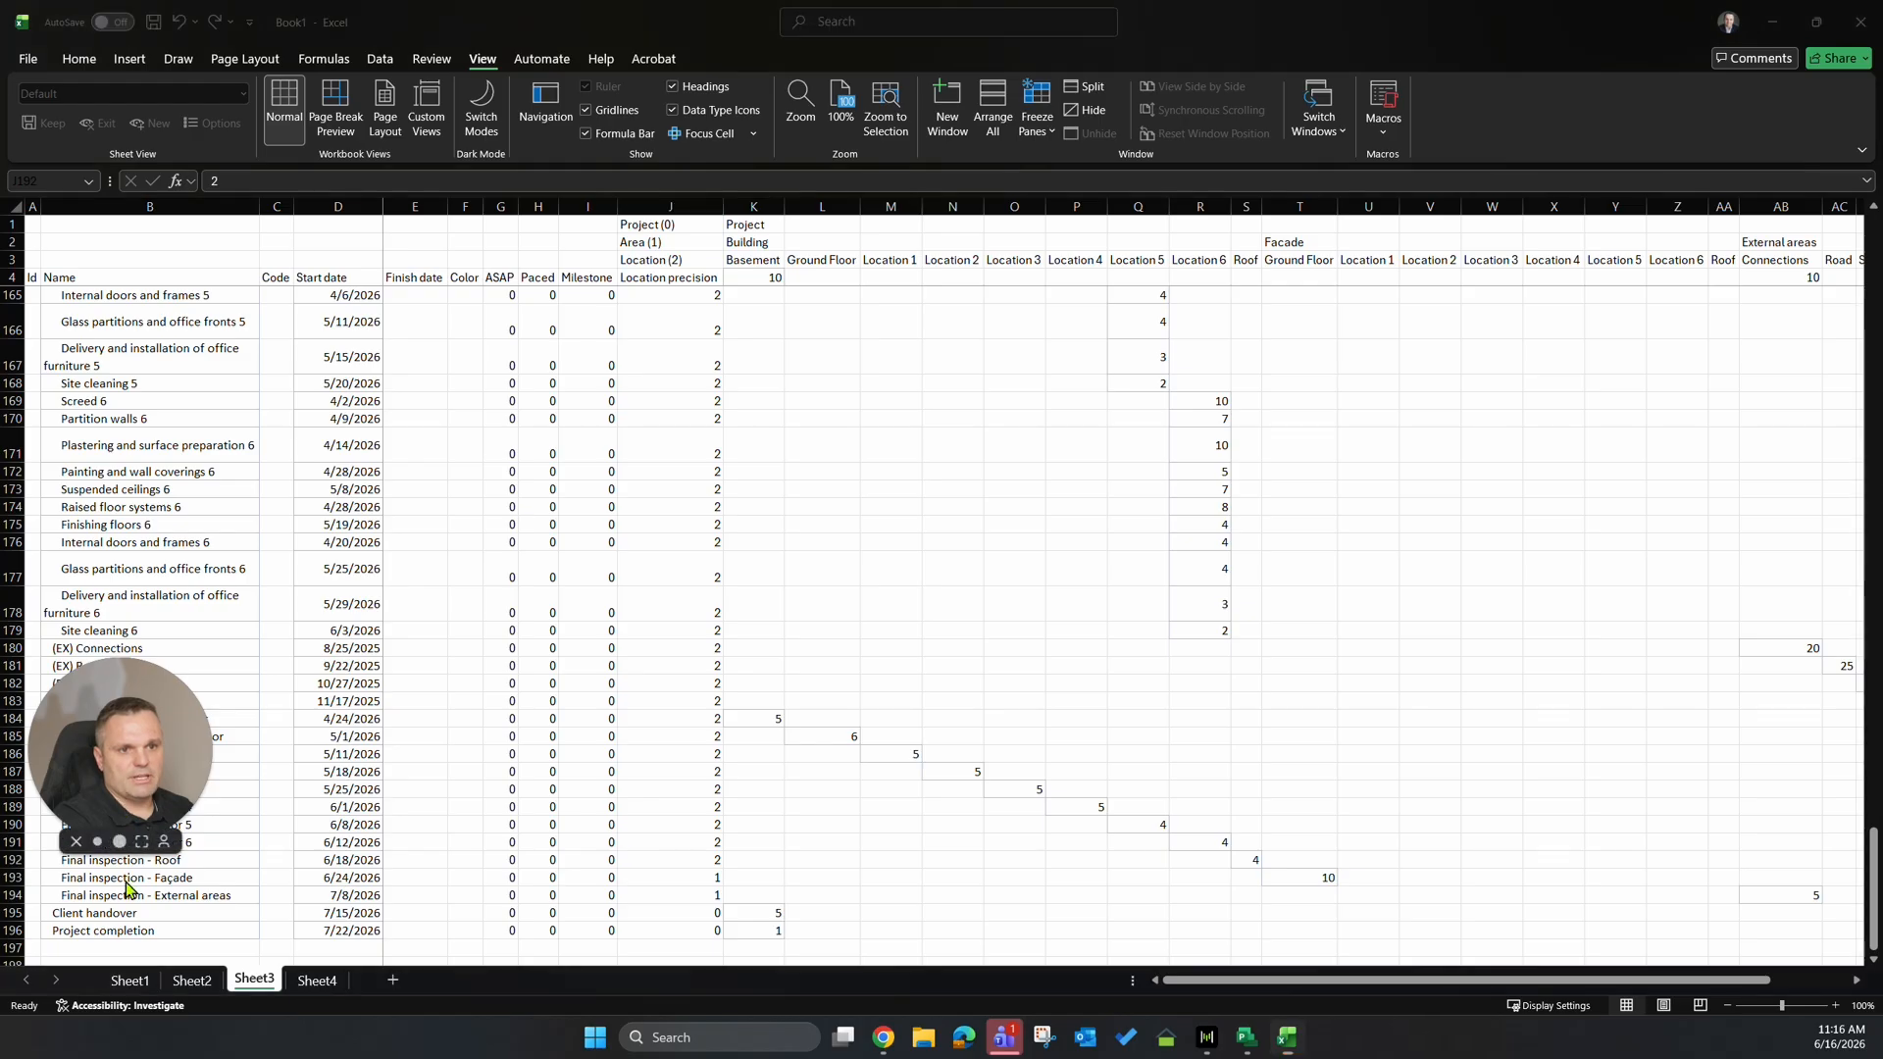
pyautogui.moveTo(119, 814); pyautogui.dragTo(149, 939)
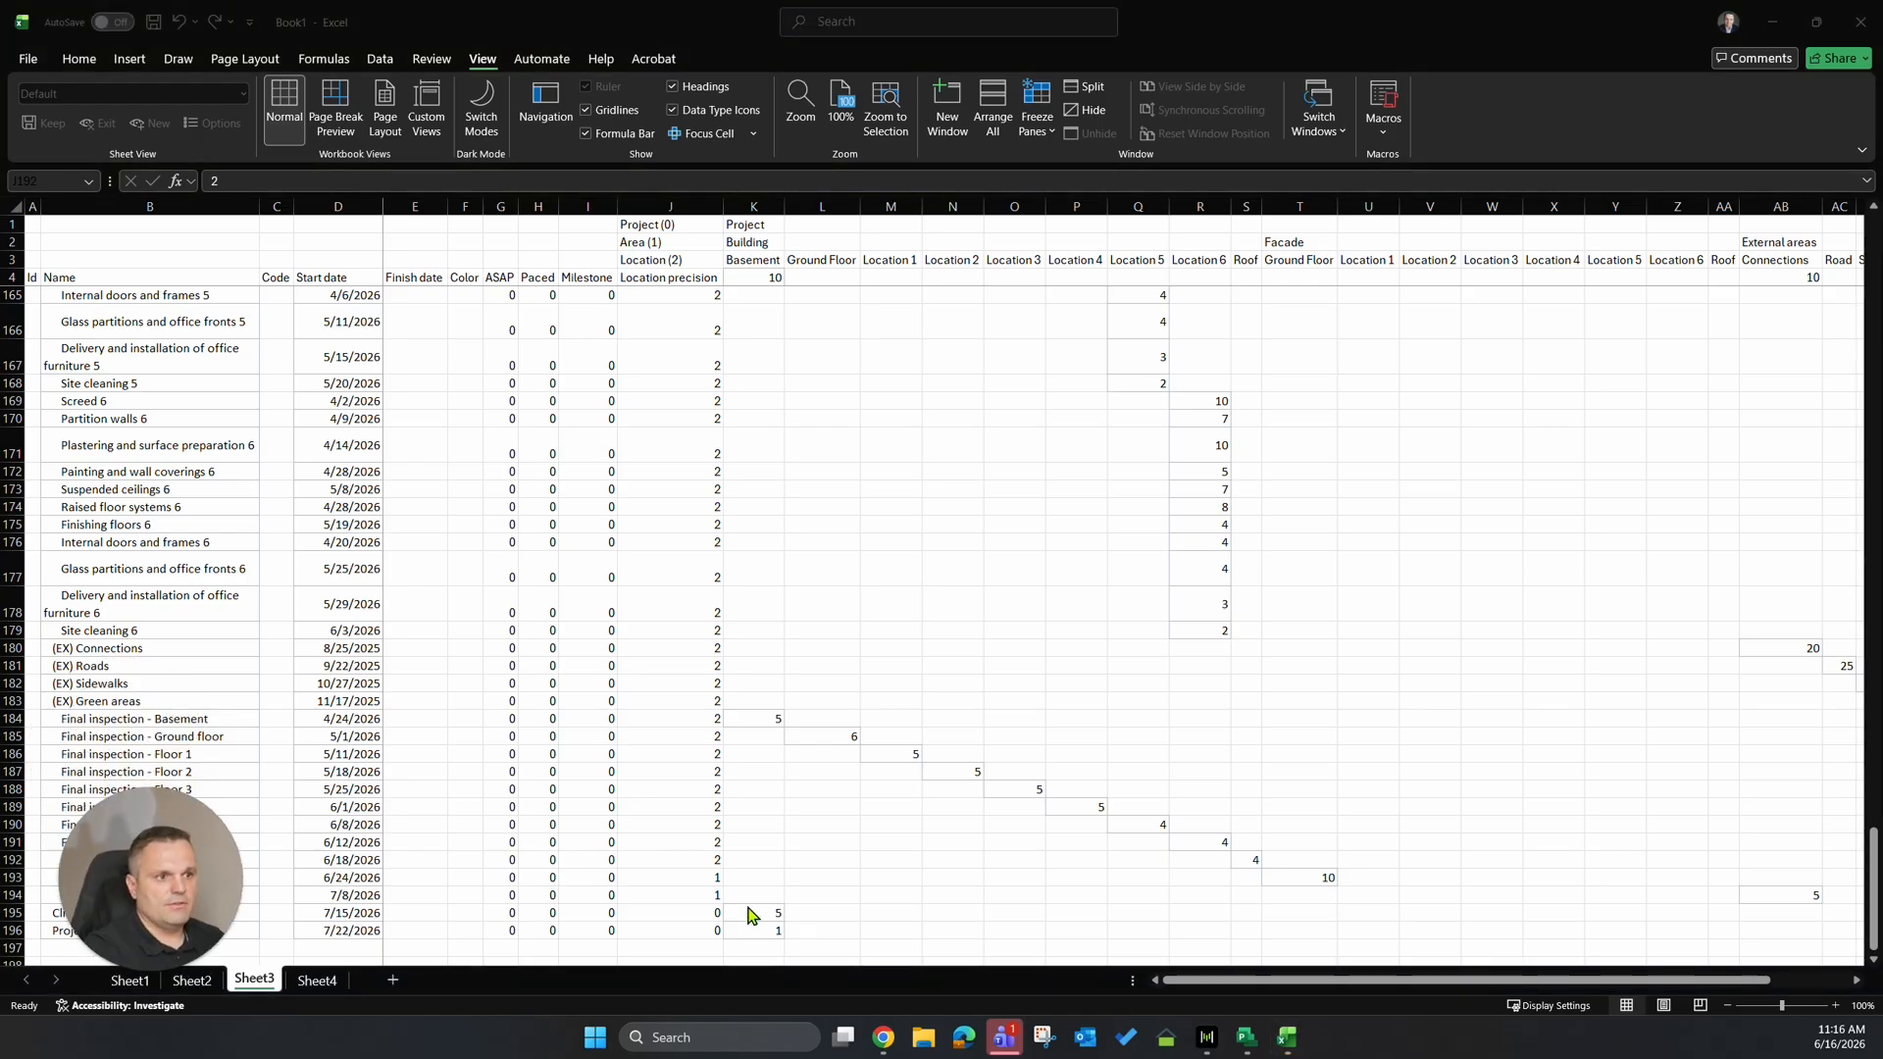
pyautogui.click(700, 867)
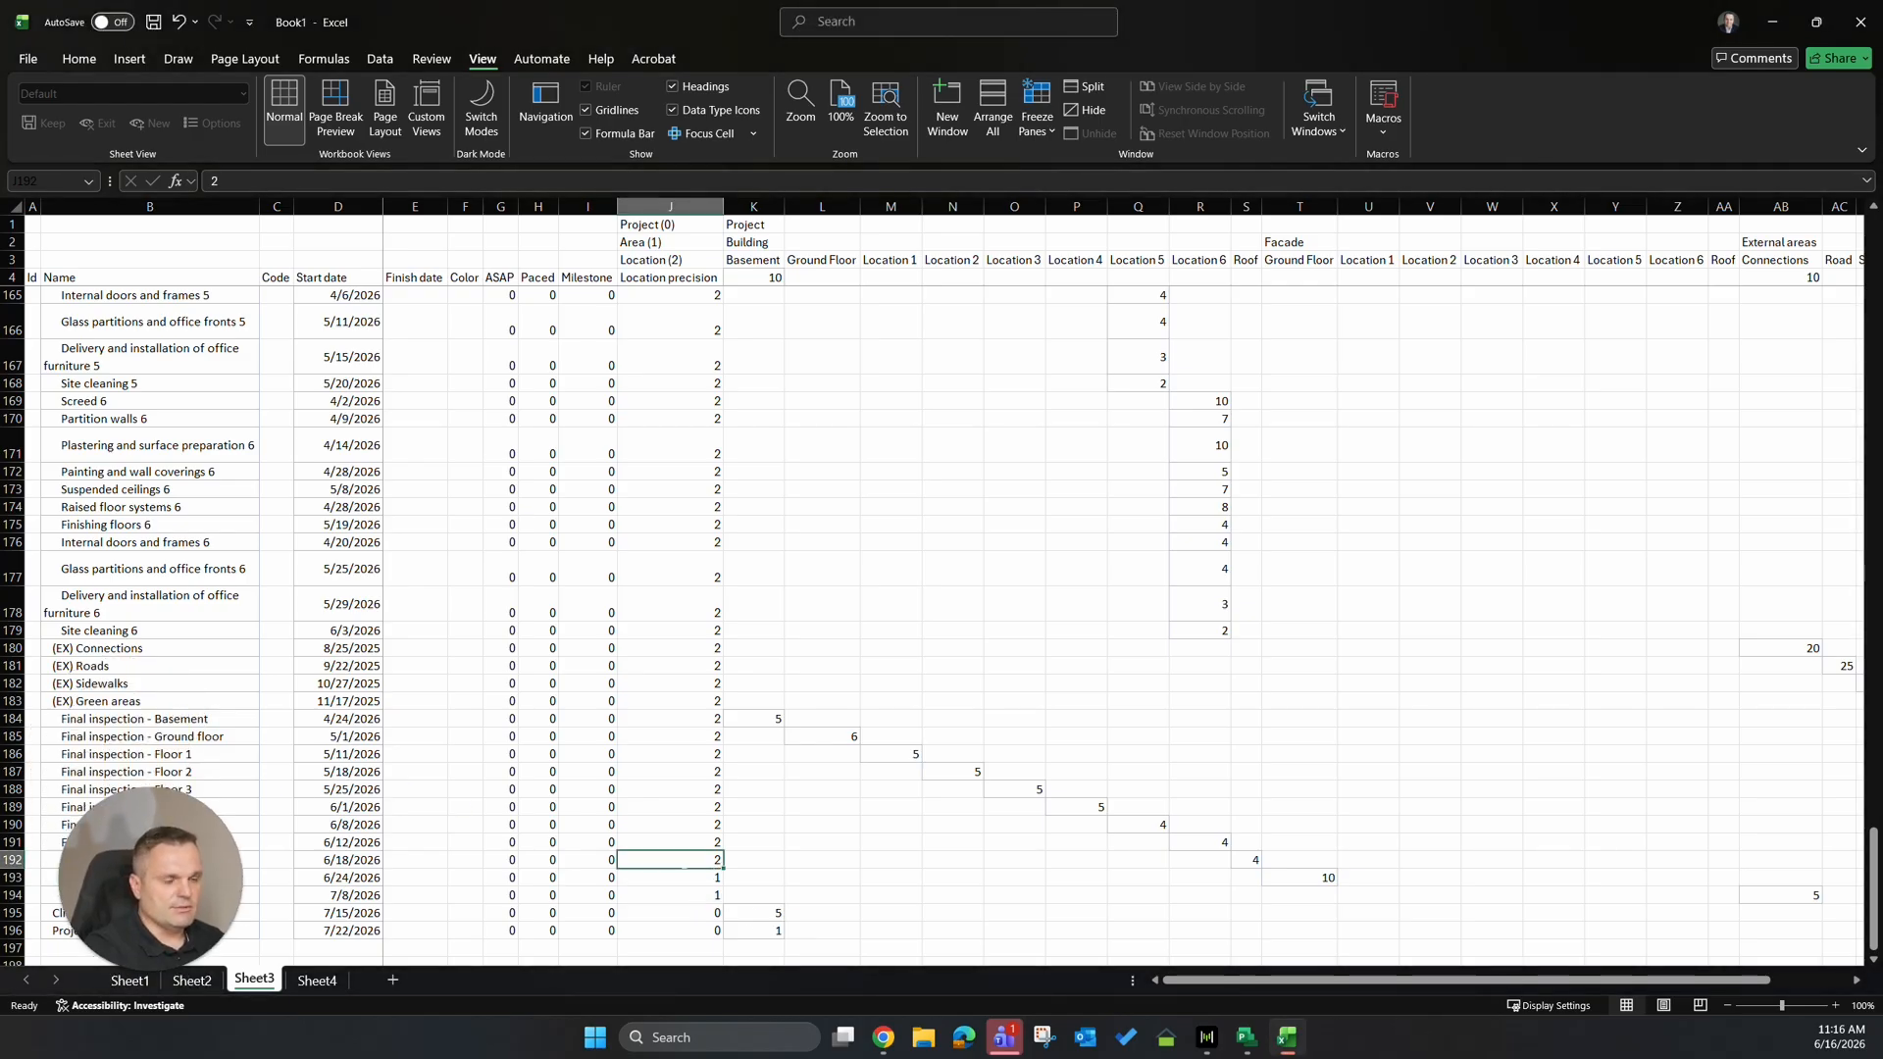
pyautogui.moveTo(1177, 985); pyautogui.dragTo(1147, 1015)
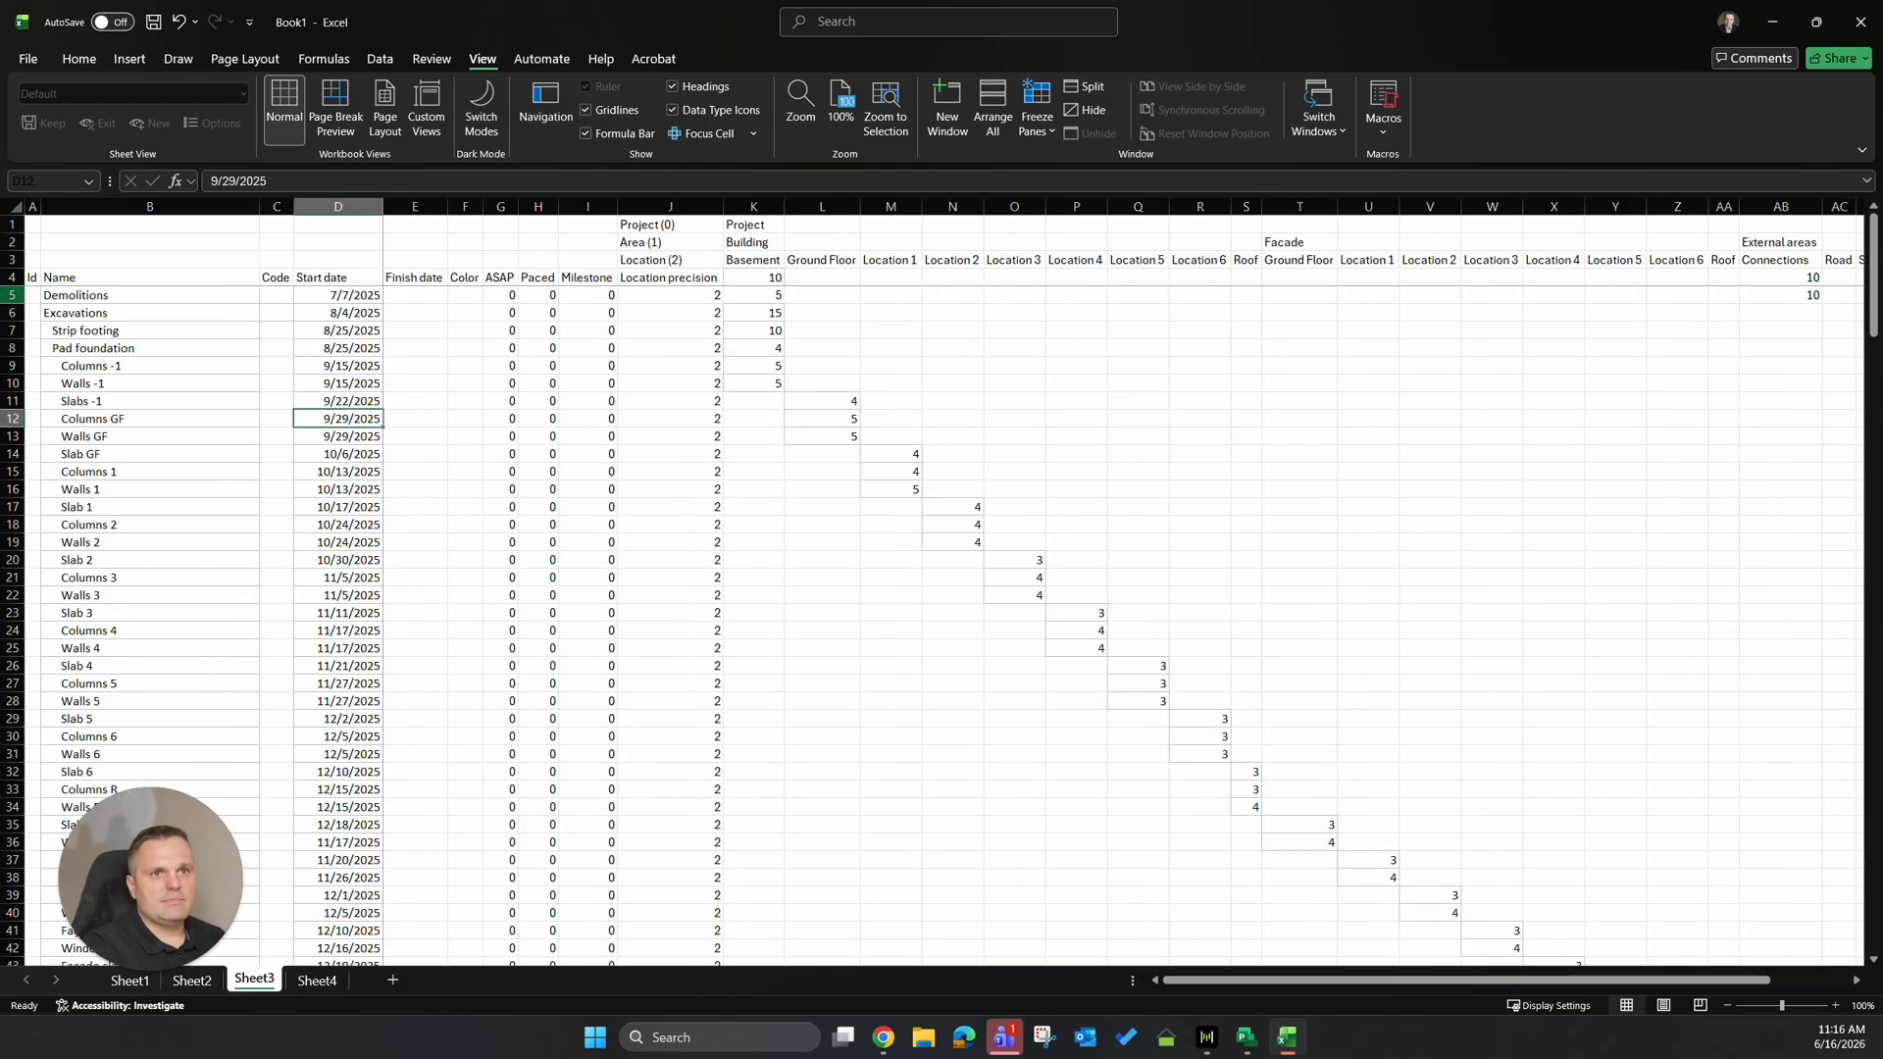
# Copy the complete task rows 5 to 196 and switch to the Tactplan schedule grid in the browser.
pyautogui.moveTo(11, 295); pyautogui.dragTo(12, 939)
pyautogui.hotkey('ctrl', 'c')
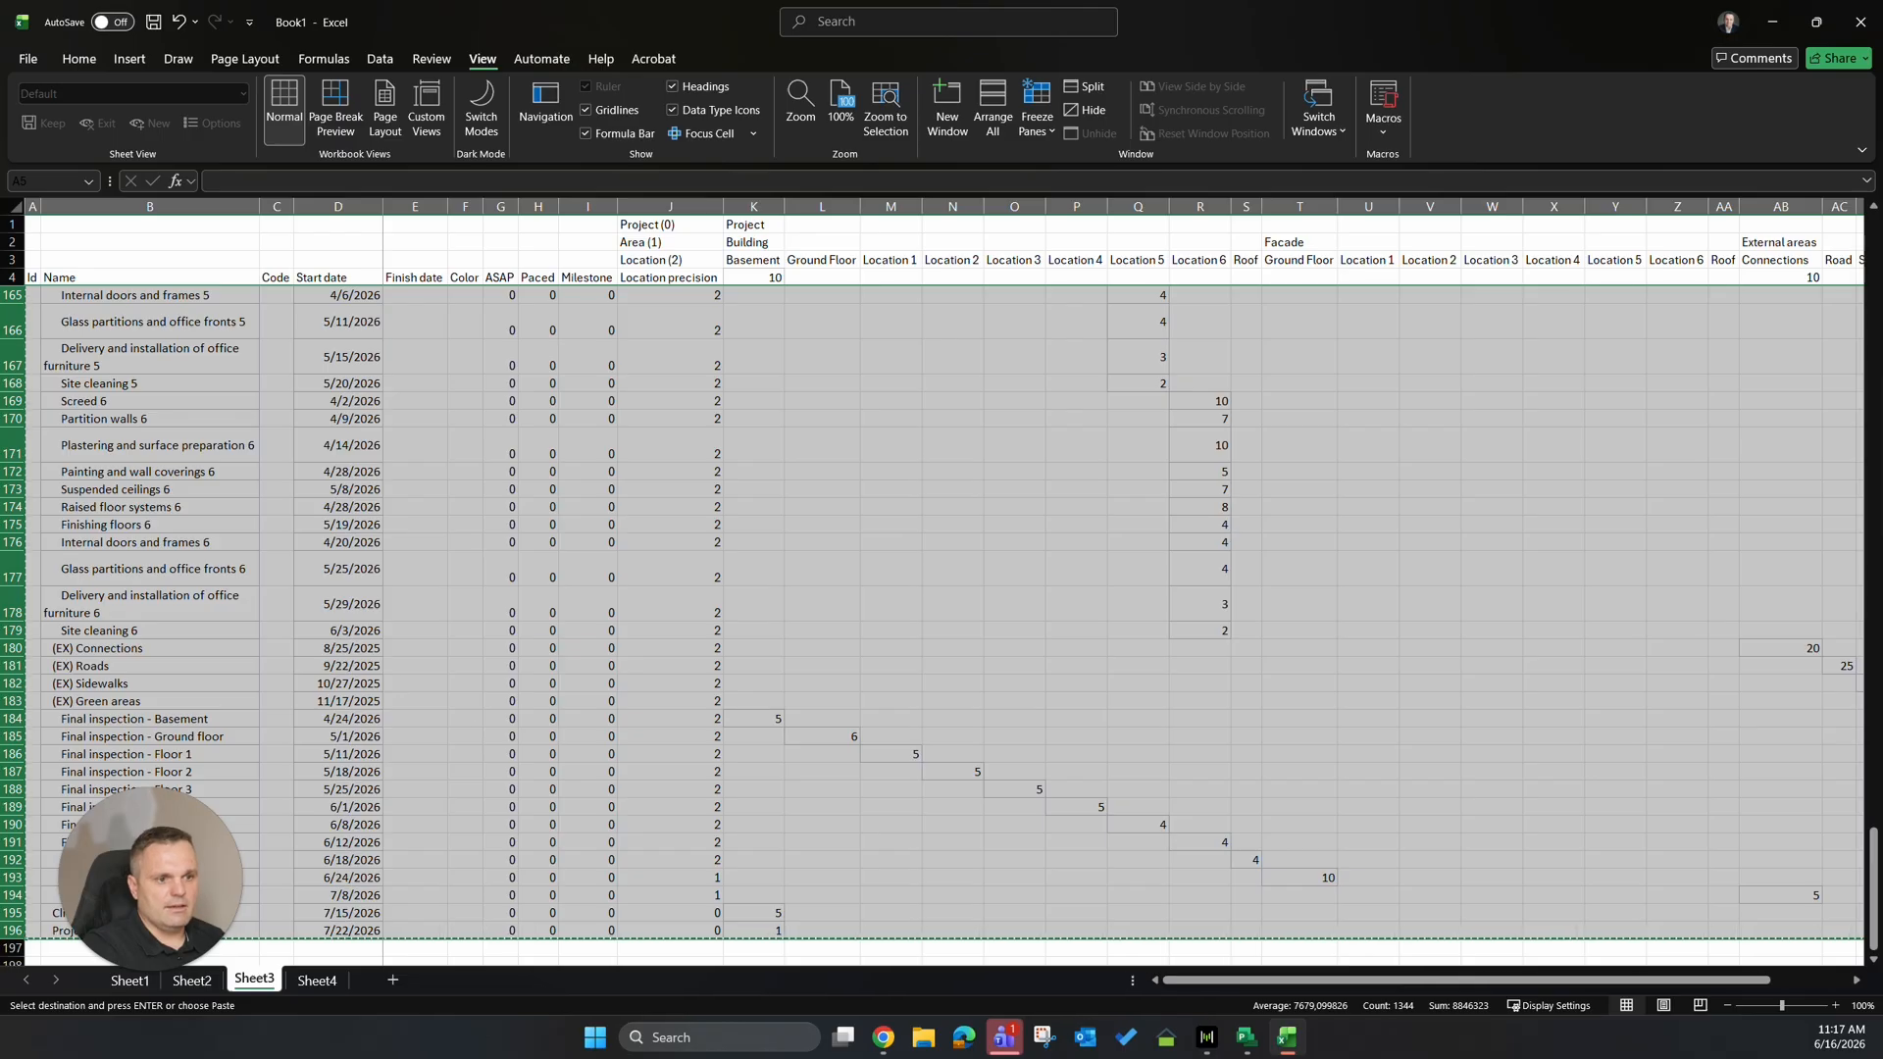
pyautogui.hotkey('alt', 'Tab')
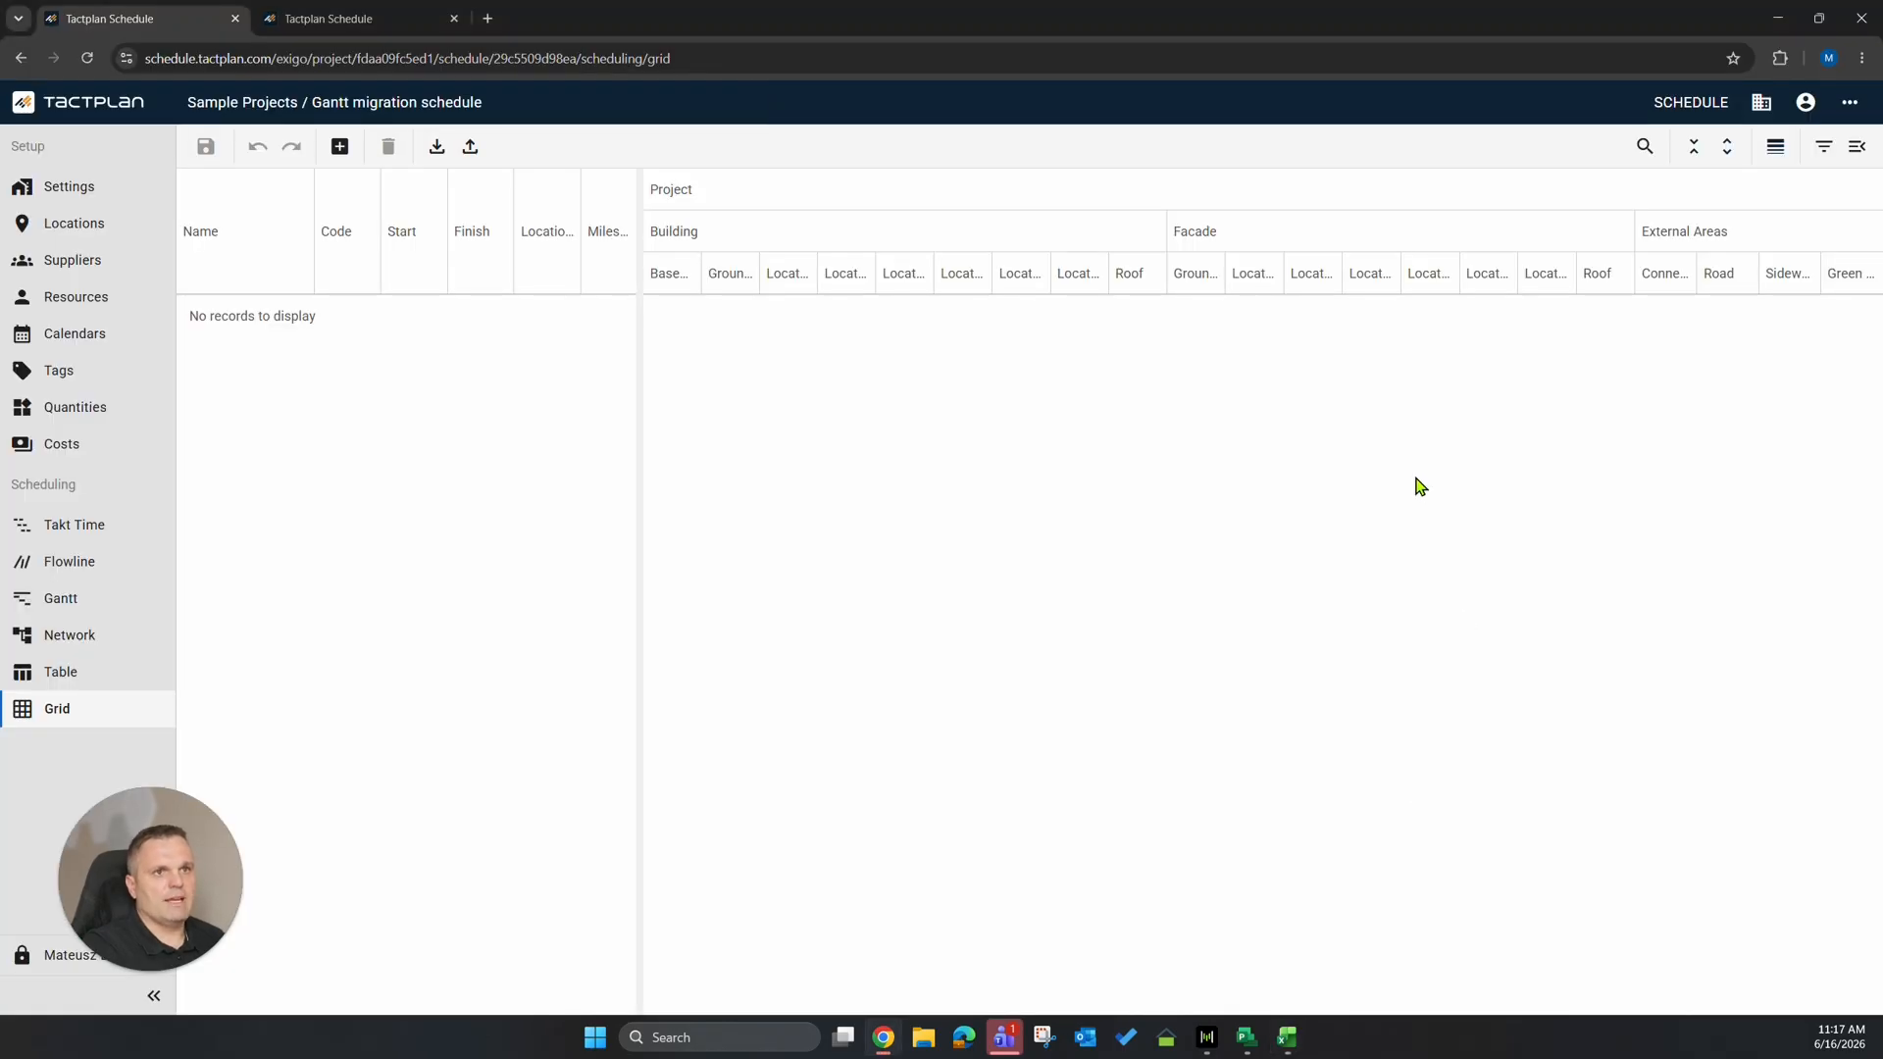
# Open the grid's import dialog, paste the copied schedule rows into it and check the flagged Roof finishes row.
pyautogui.click(436, 148)
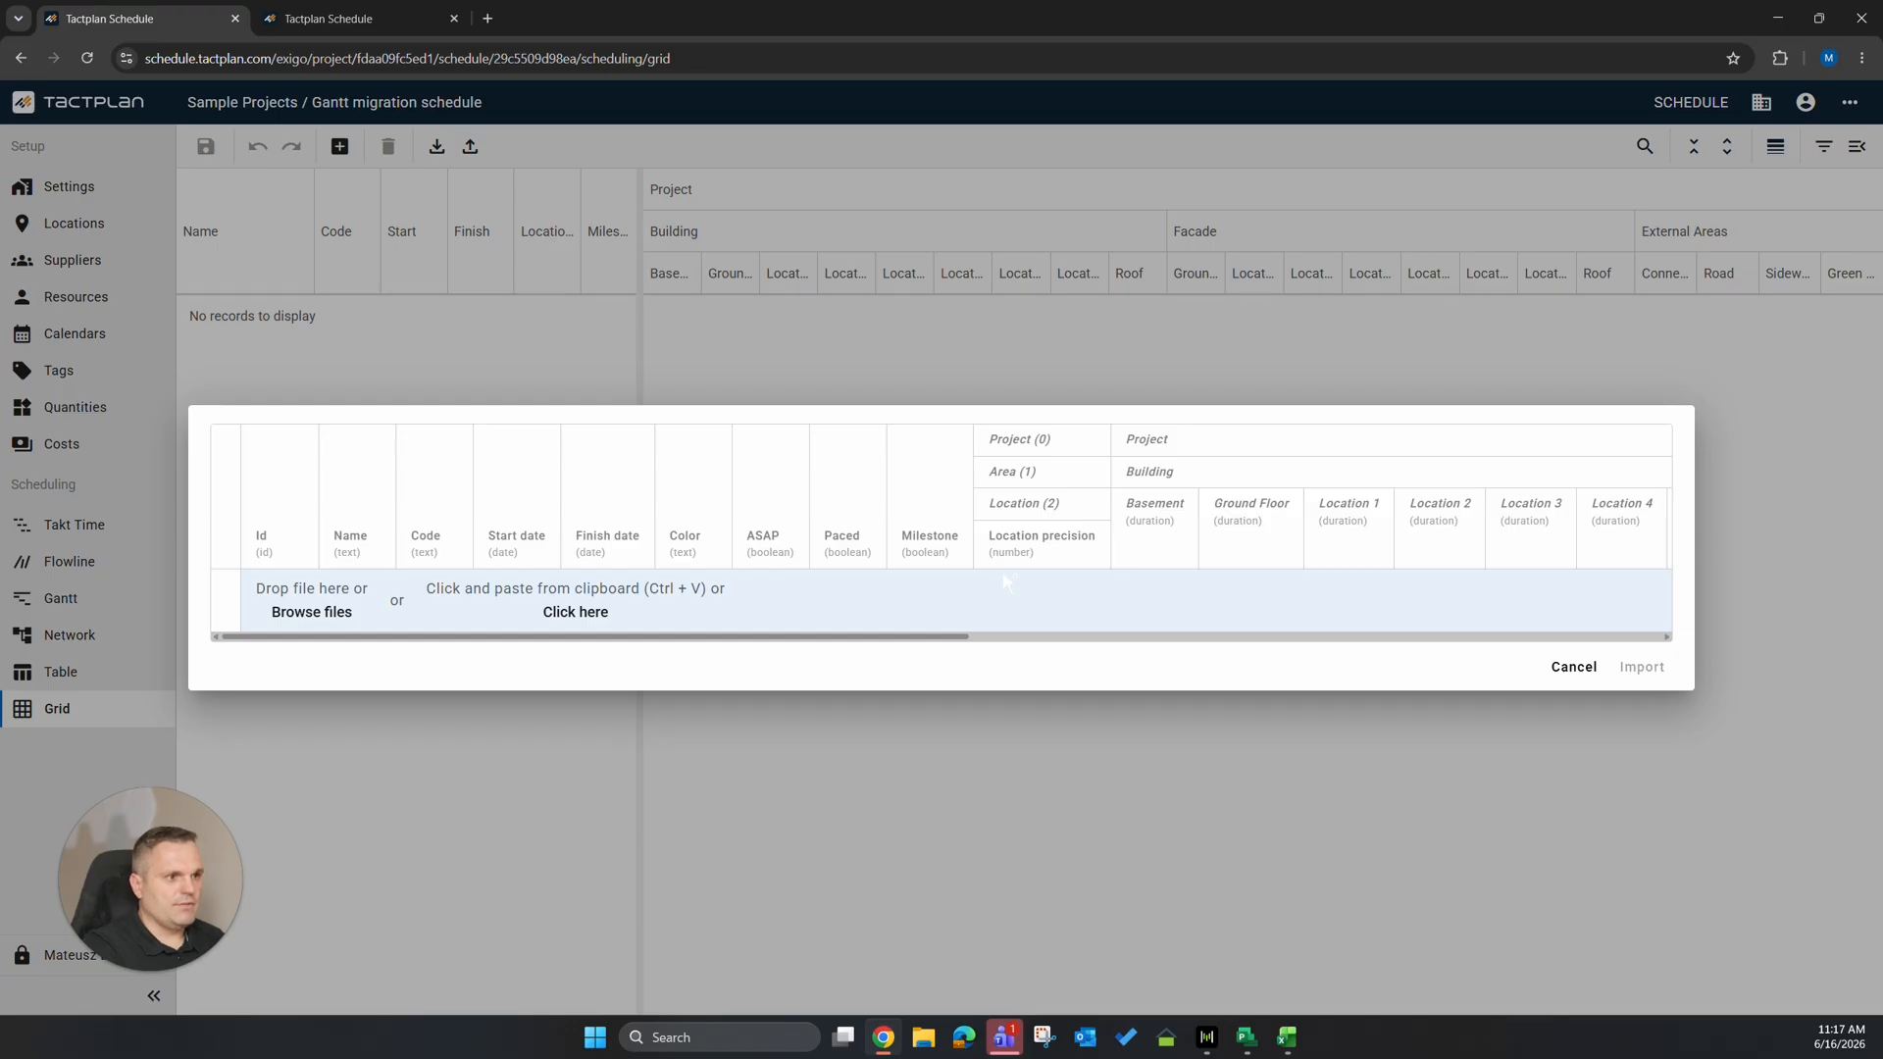
pyautogui.hotkey('ctrl', 'v')
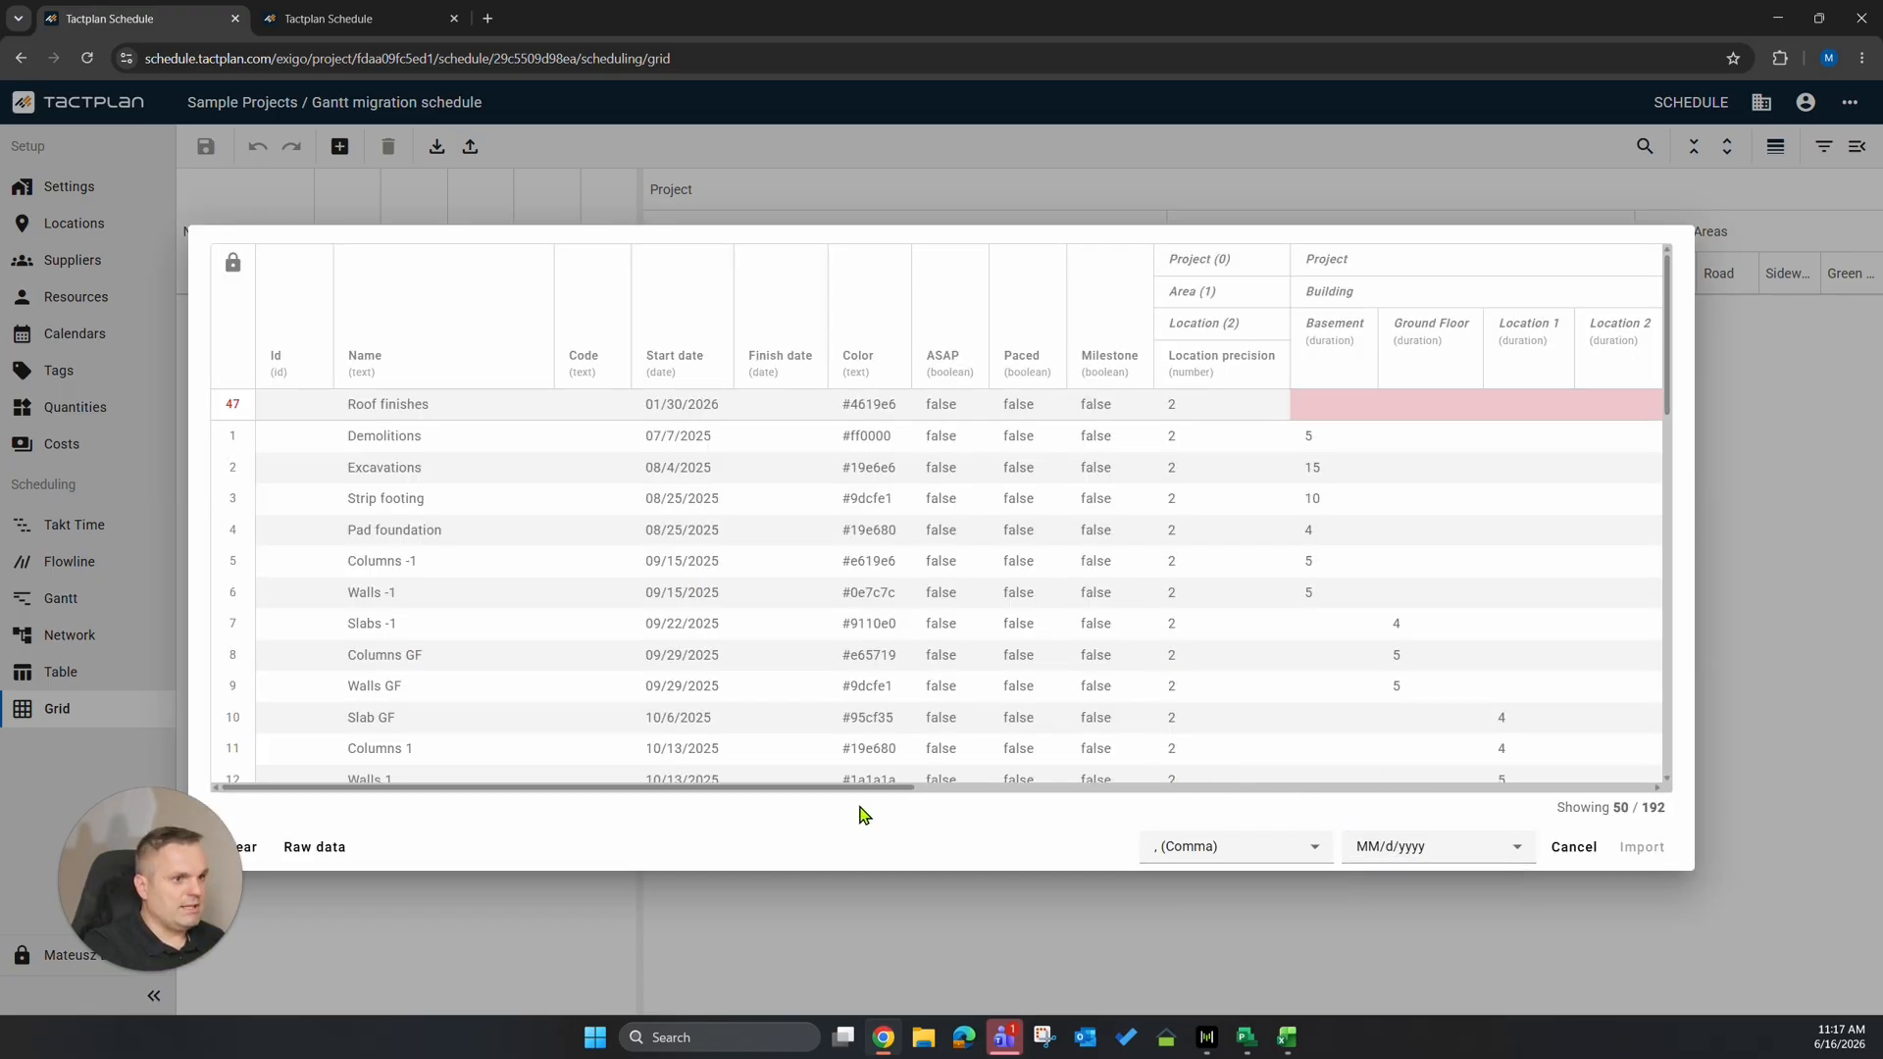
pyautogui.moveTo(853, 791); pyautogui.dragTo(657, 686)
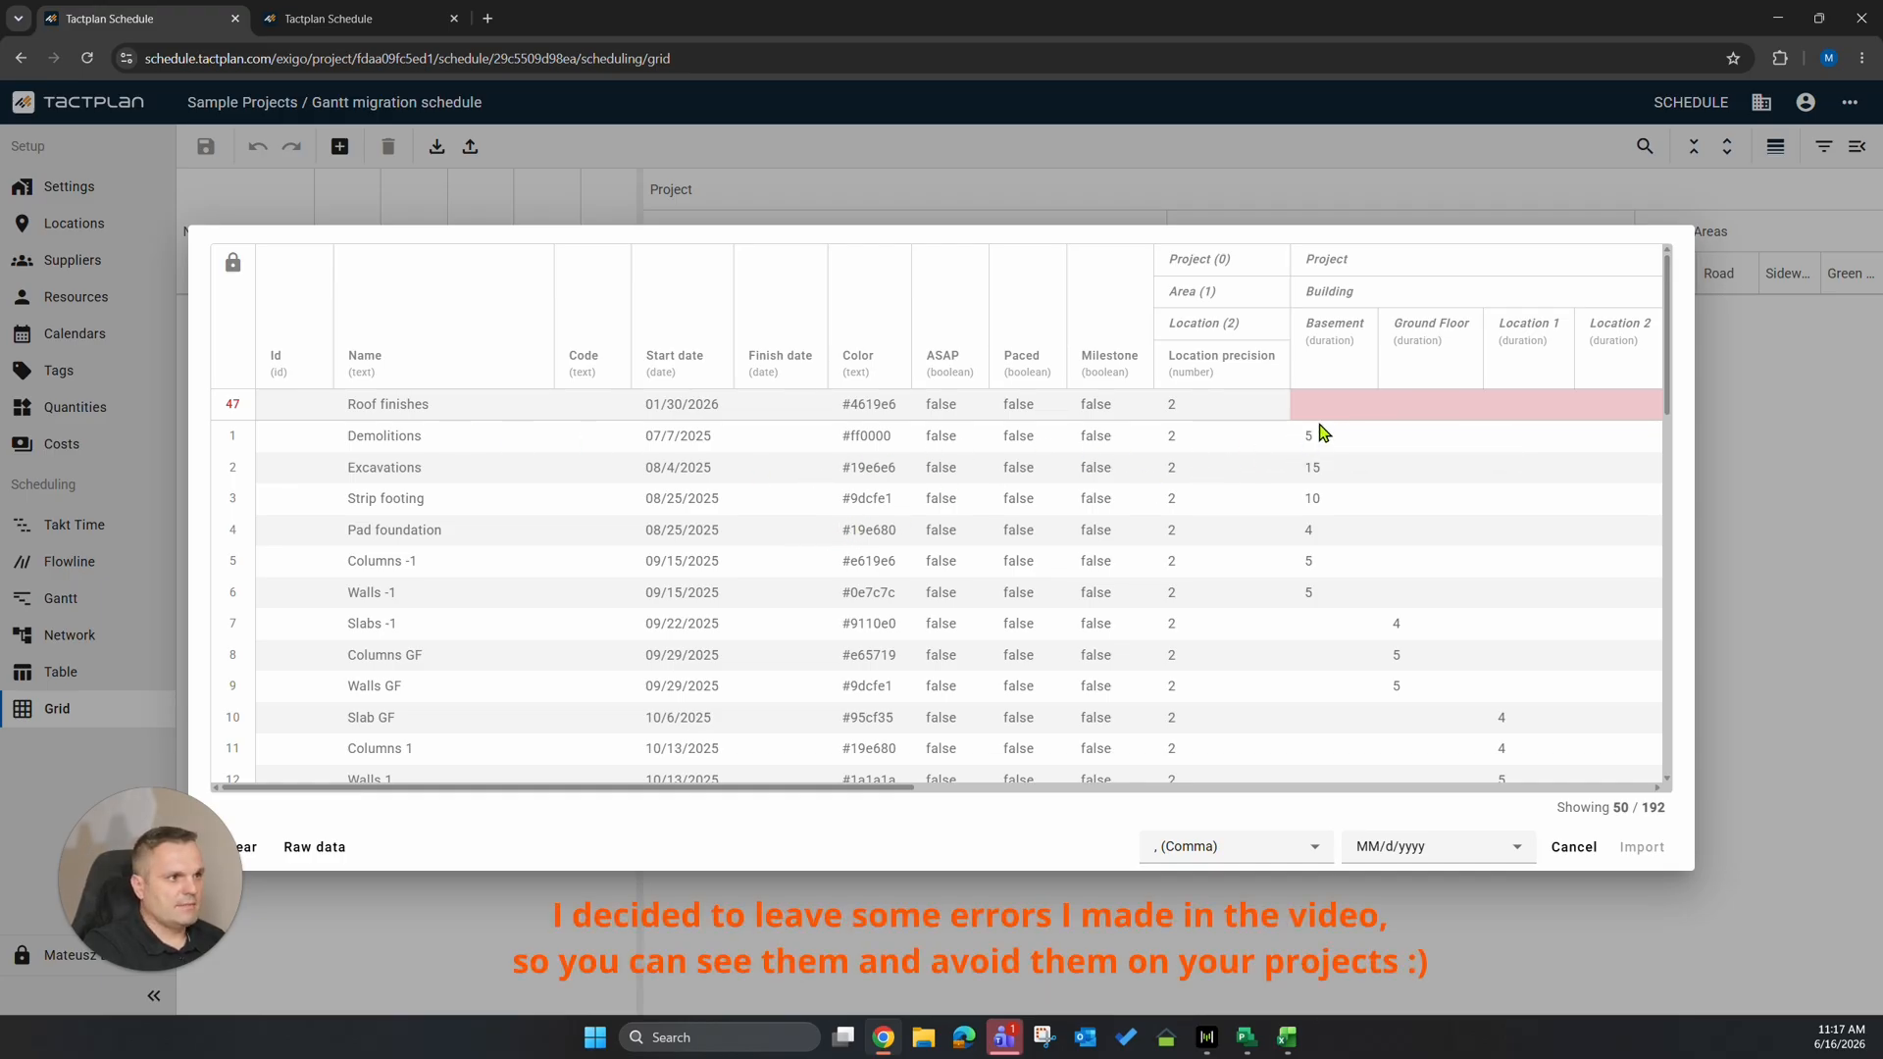
pyautogui.moveTo(1434, 412)
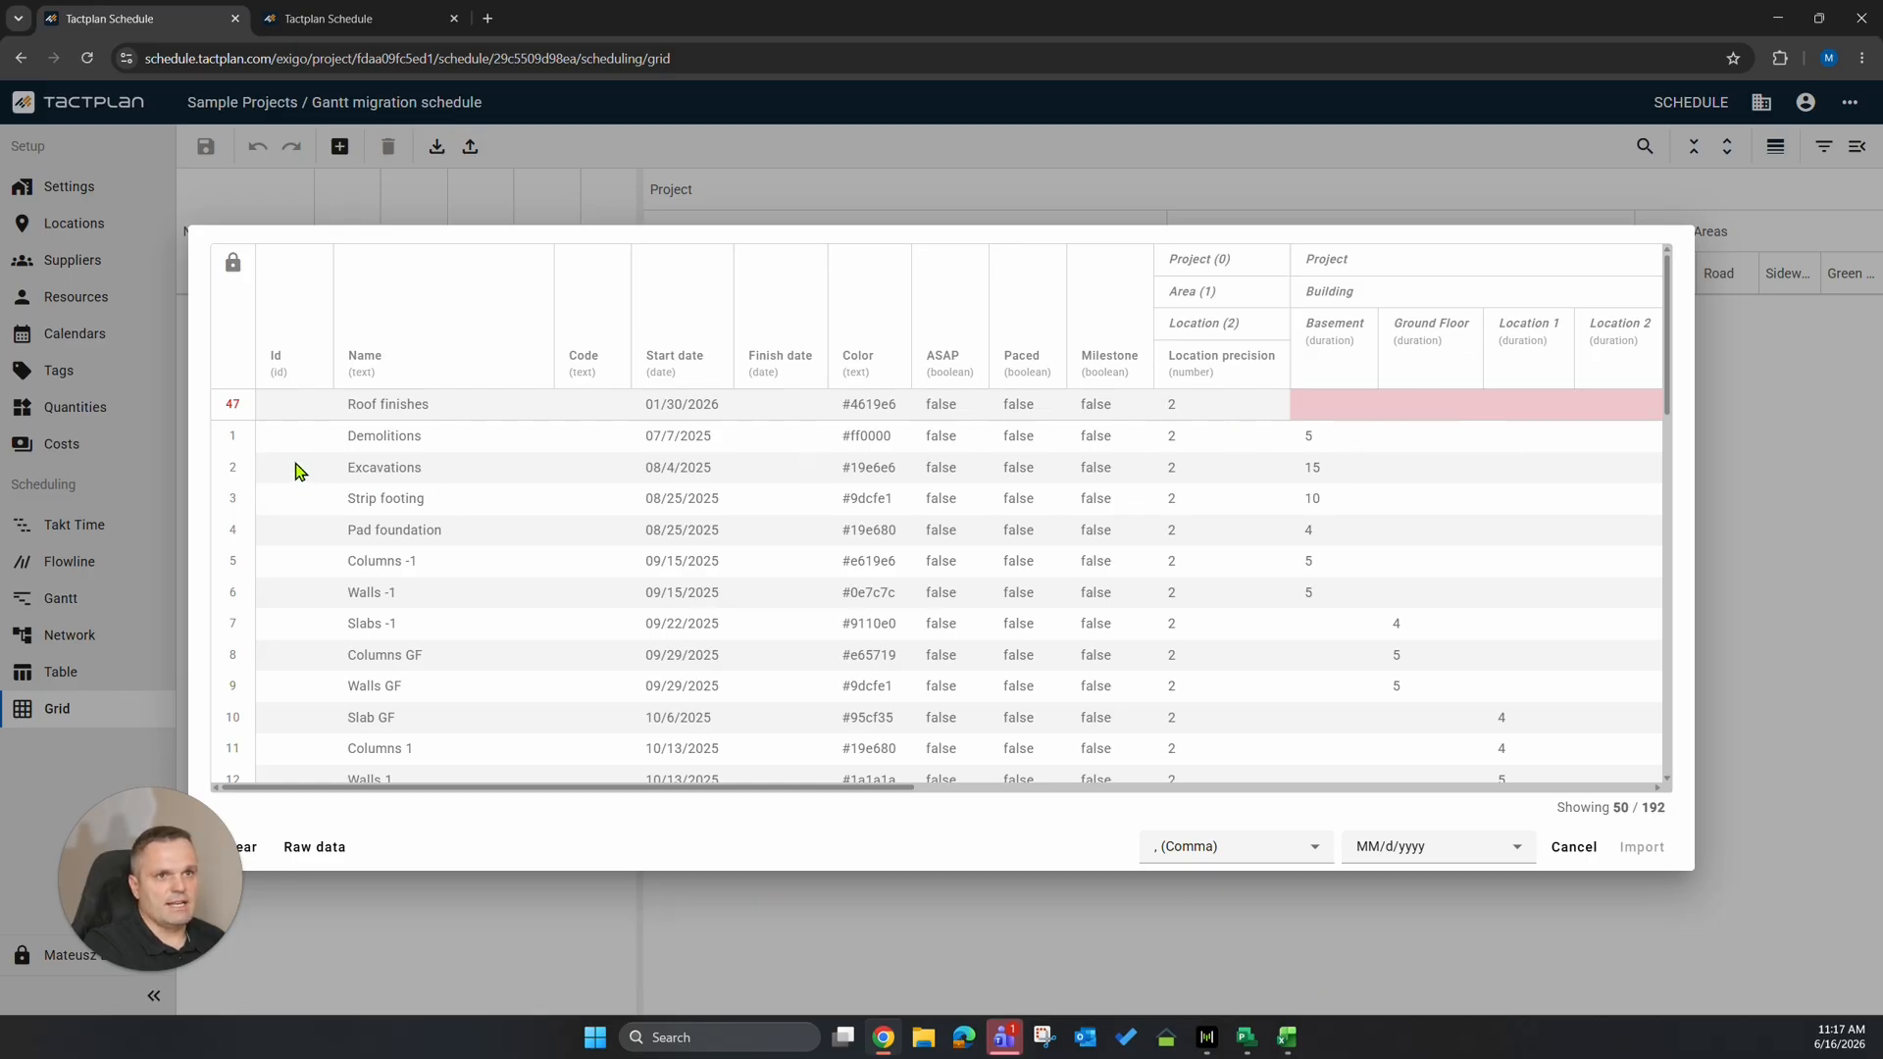
# Cancel the pending grid import, switch back to the Excel workbook and locate the Roof finishes task in row 51 of Sheet3.
pyautogui.click(1569, 851)
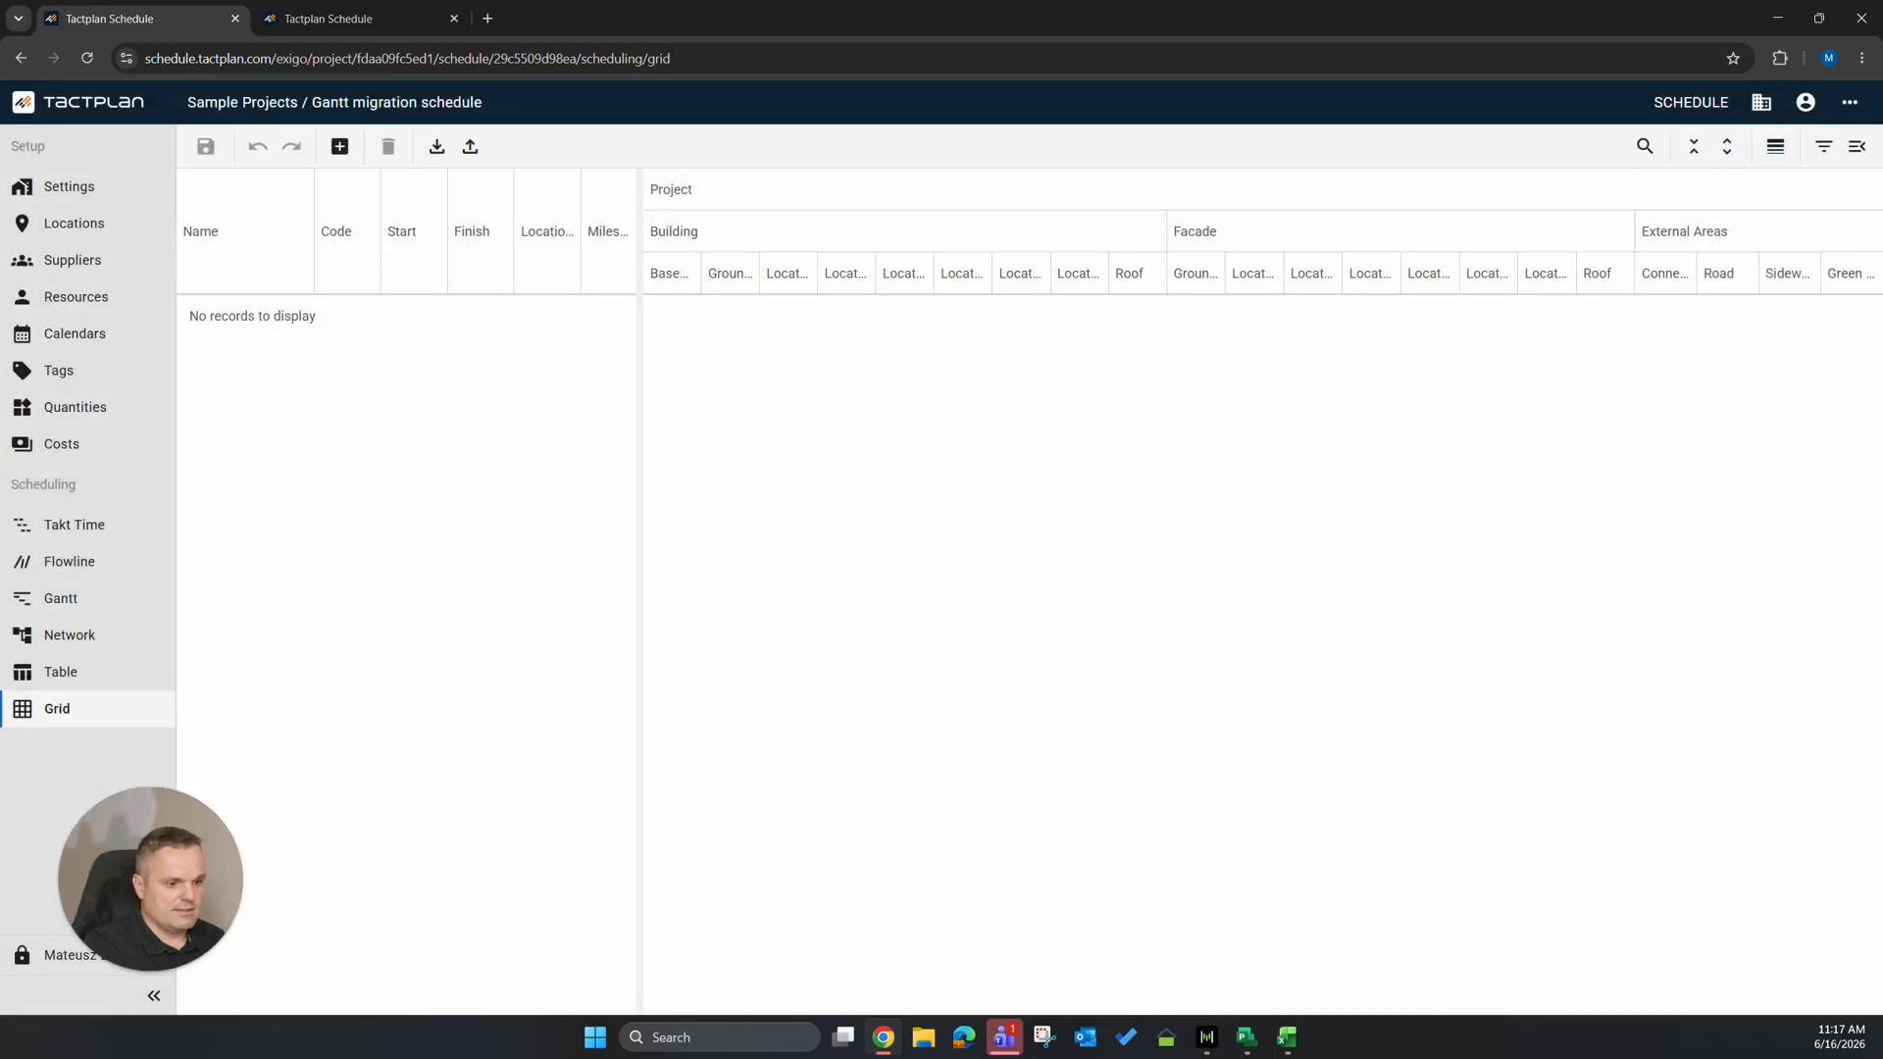
pyautogui.hotkey('alt', 'Tab')
pyautogui.click(1547, 823)
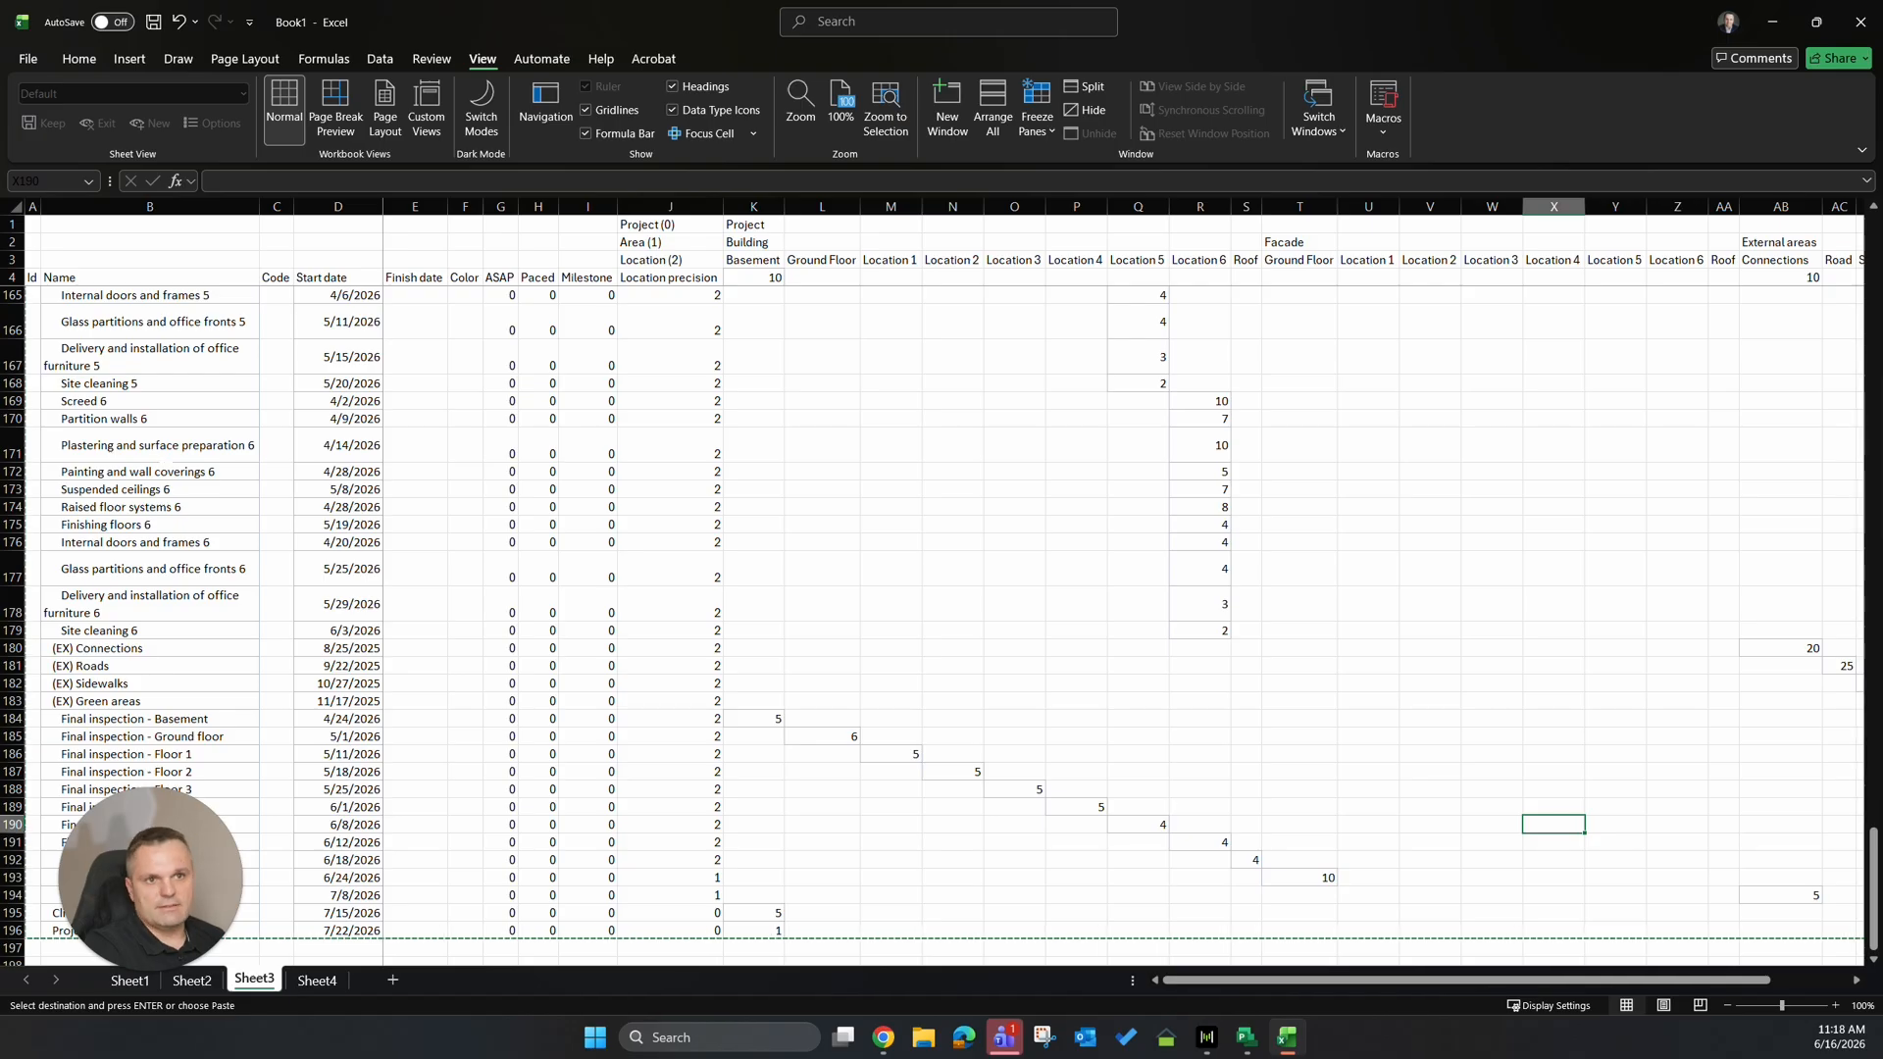
pyautogui.scroll(11, 941, 589)
pyautogui.scroll(20, 942, 588)
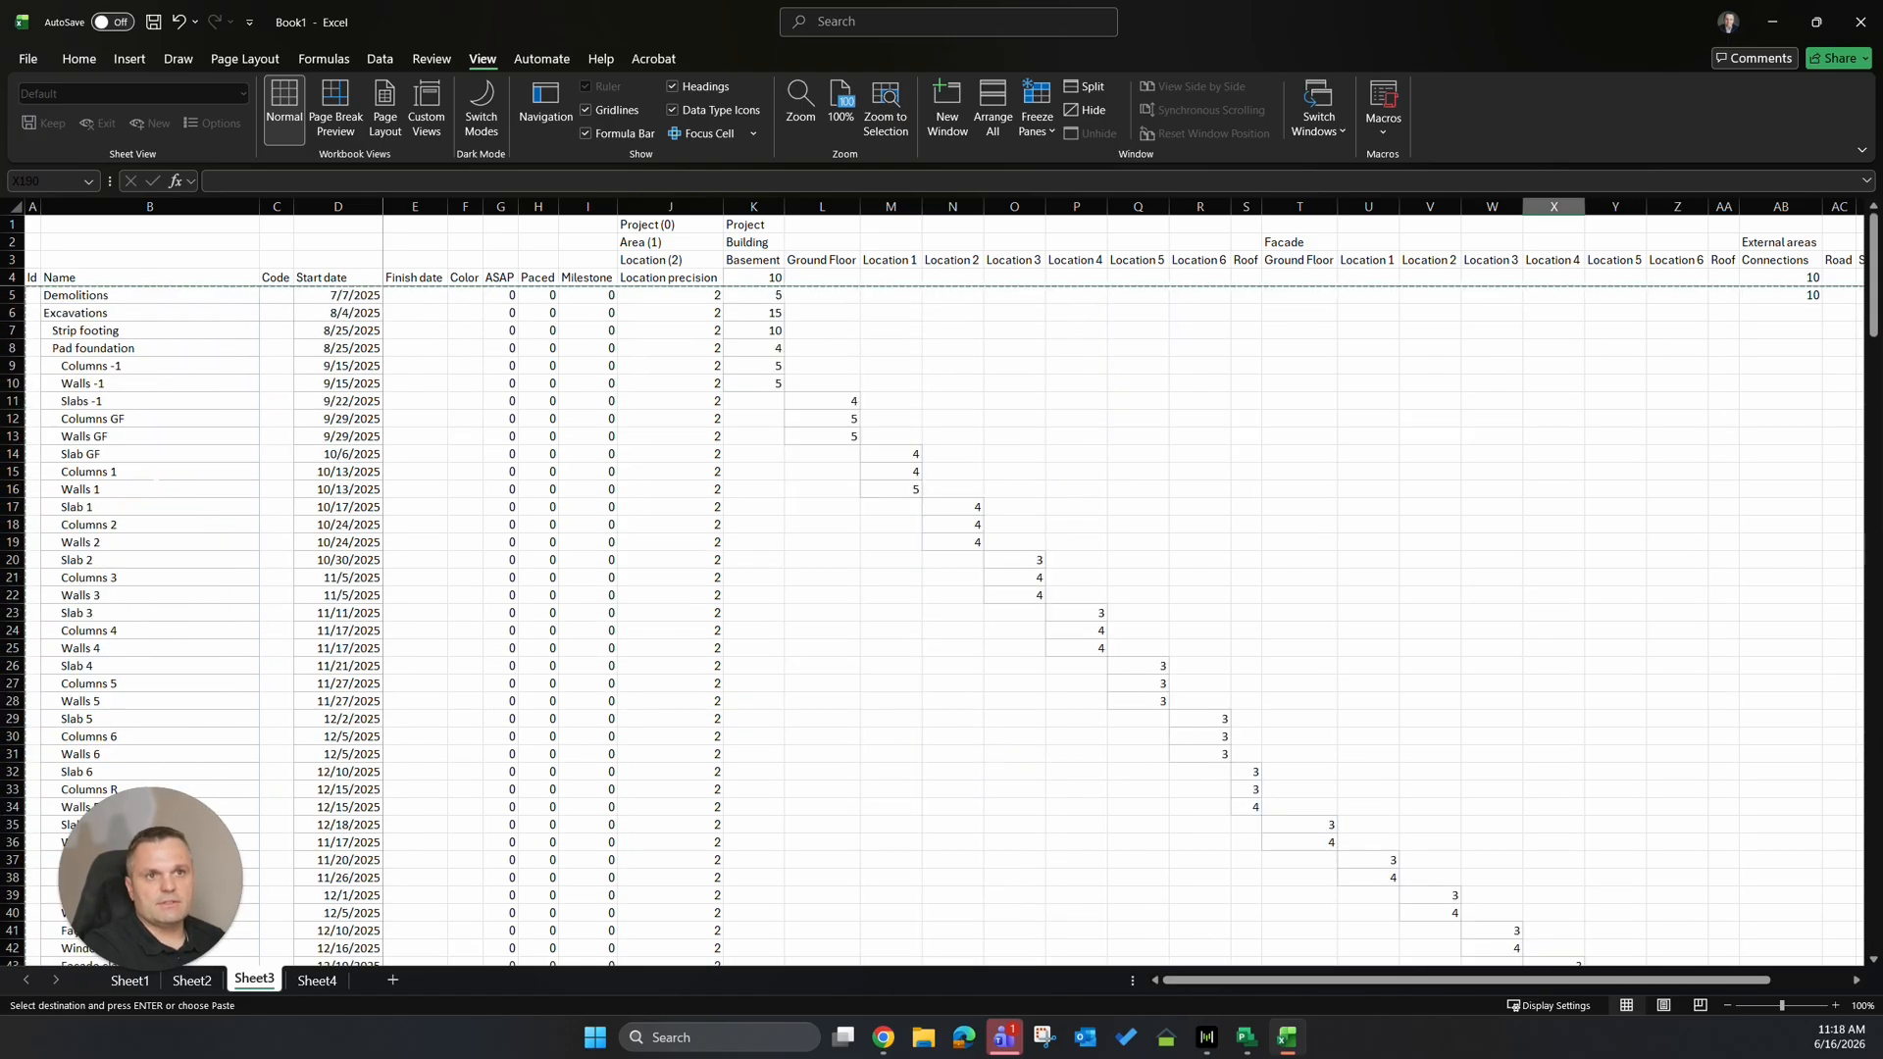
pyautogui.scroll(-9, 942, 628)
pyautogui.click(11, 560)
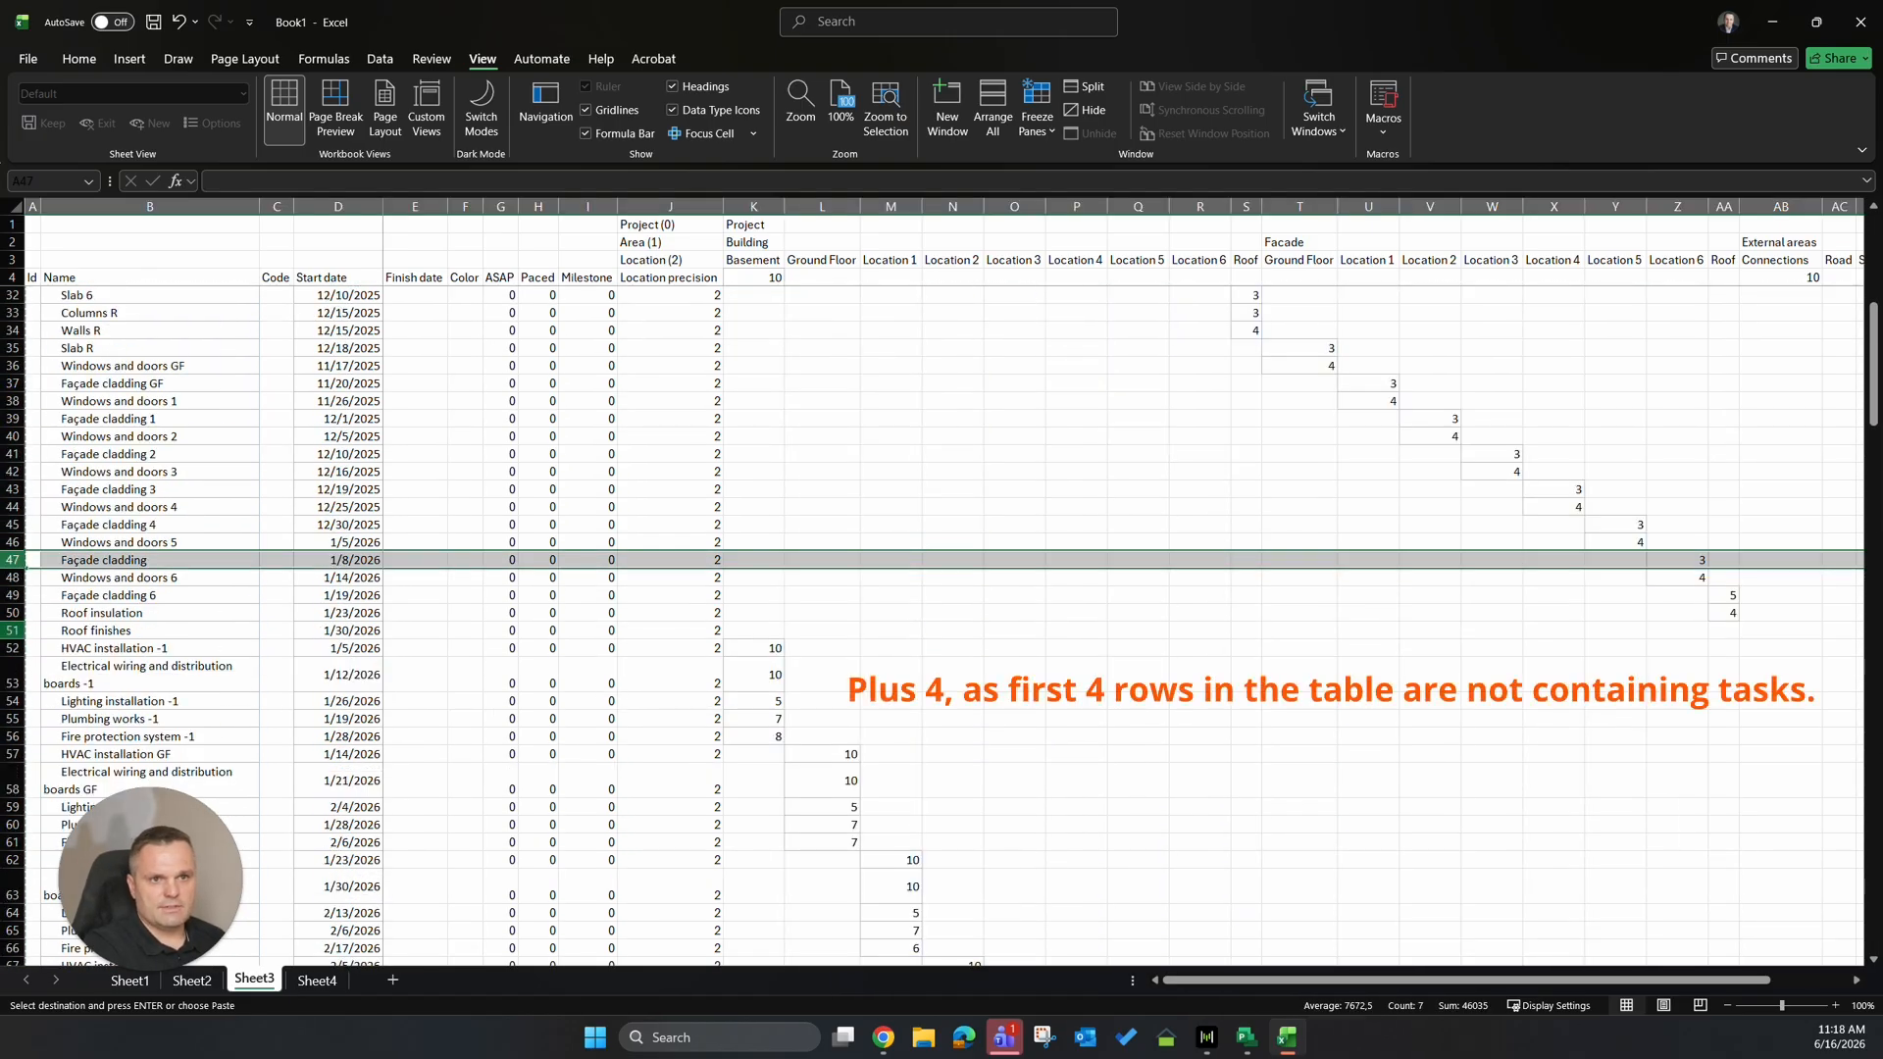
pyautogui.click(14, 629)
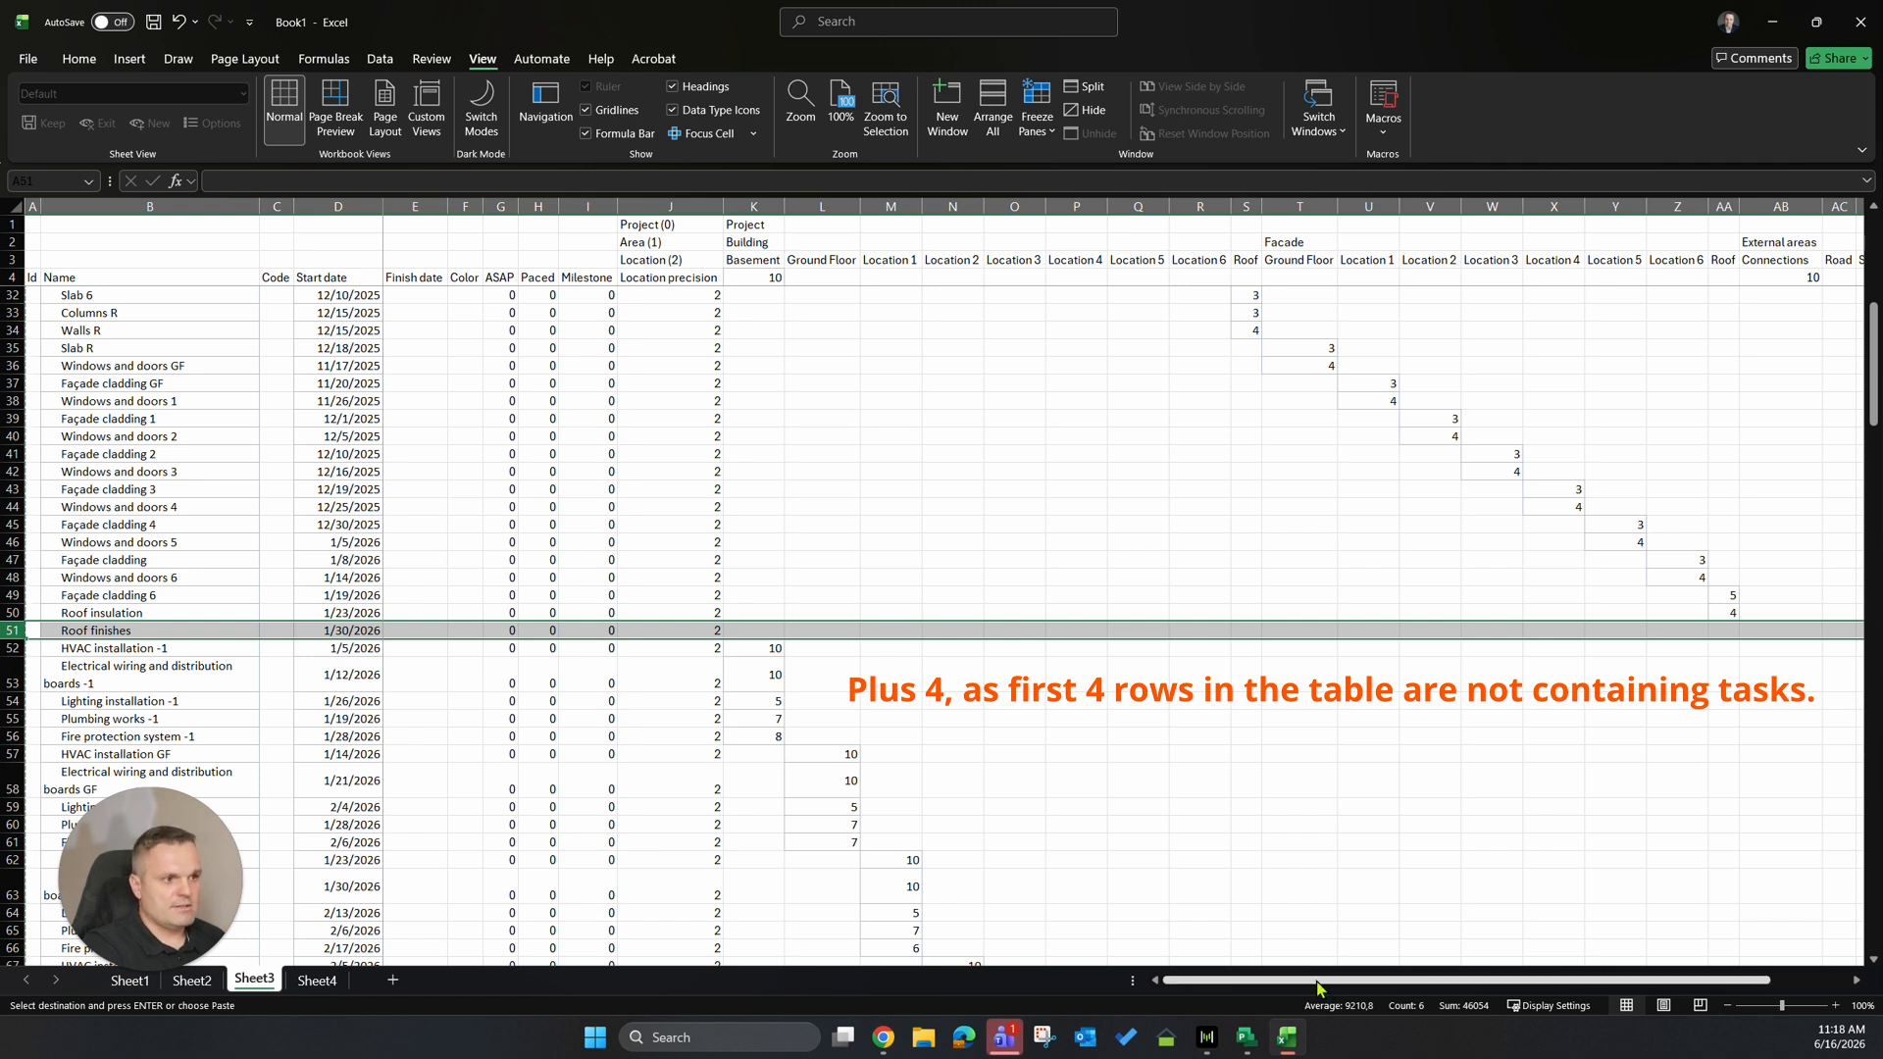
# Enter a duration of 4 for Roof finishes under the Facade area's Roof location.
pyautogui.moveTo(1319, 988); pyautogui.dragTo(1425, 985)
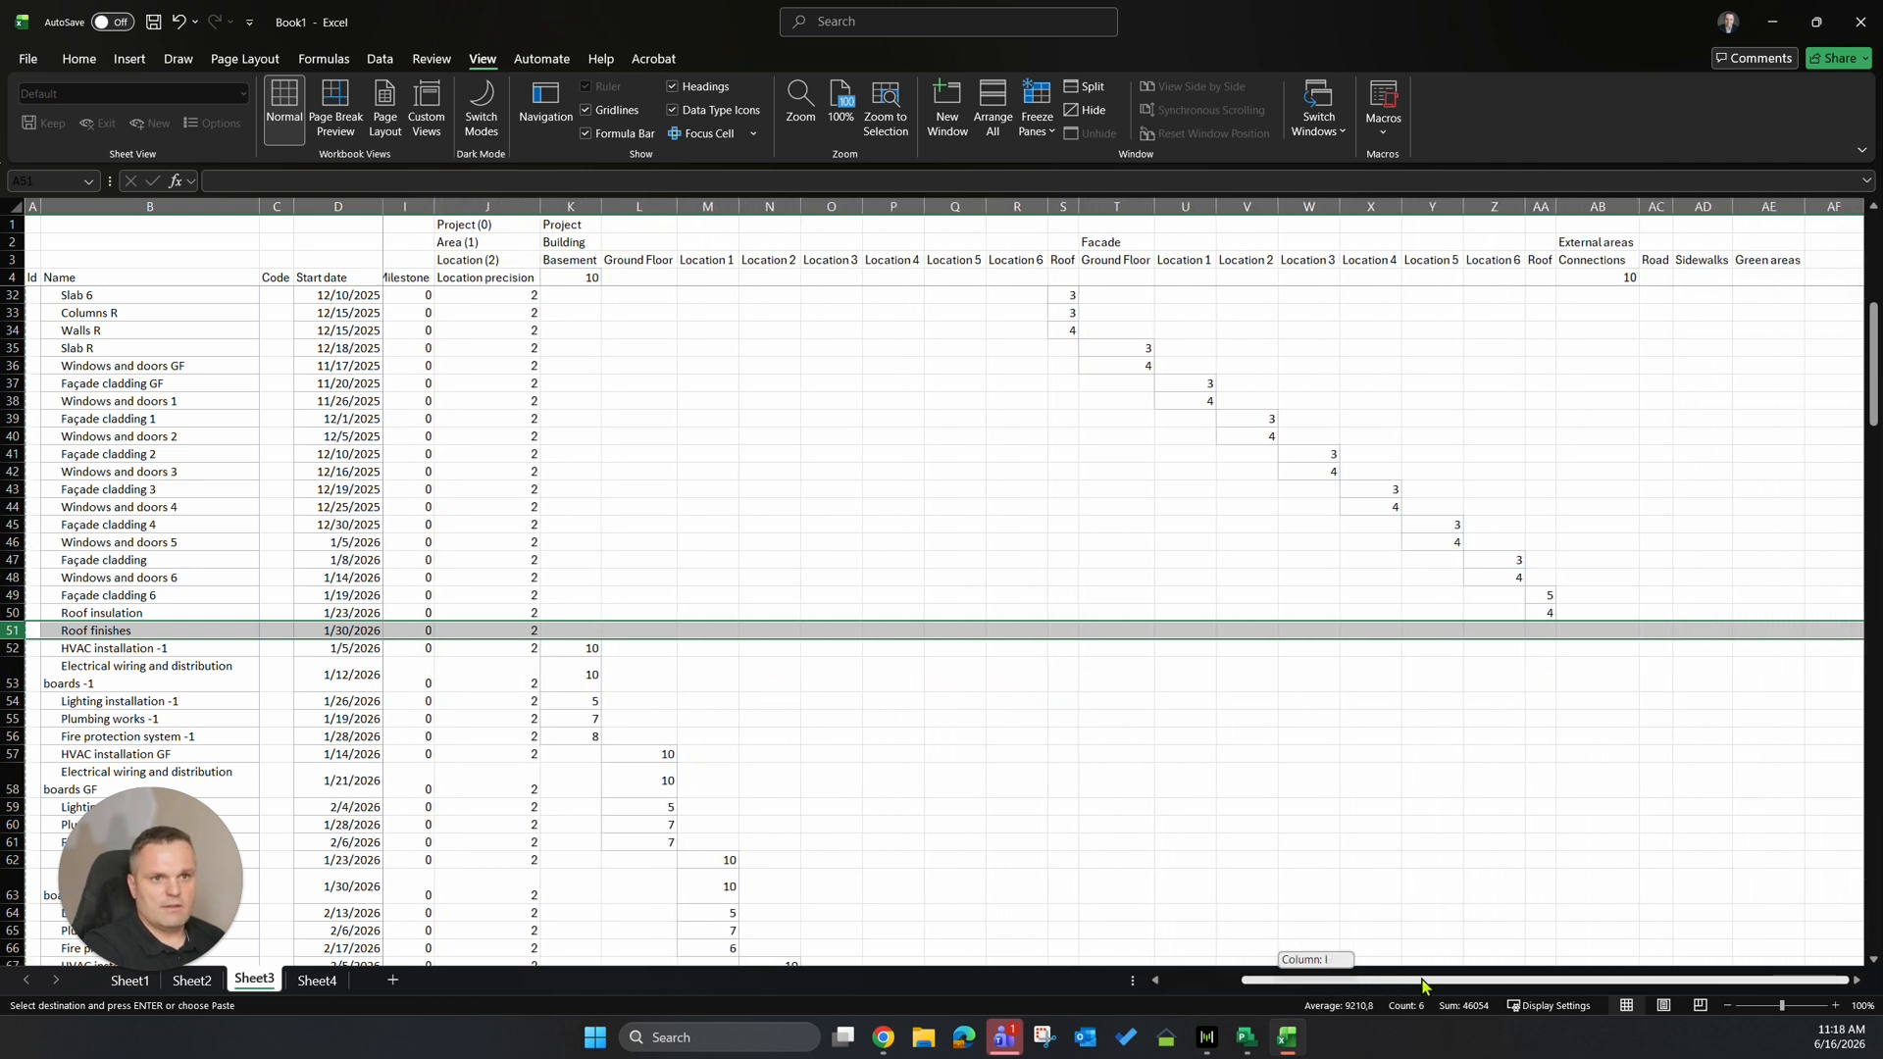
pyautogui.moveTo(1623, 988); pyautogui.dragTo(1622, 988)
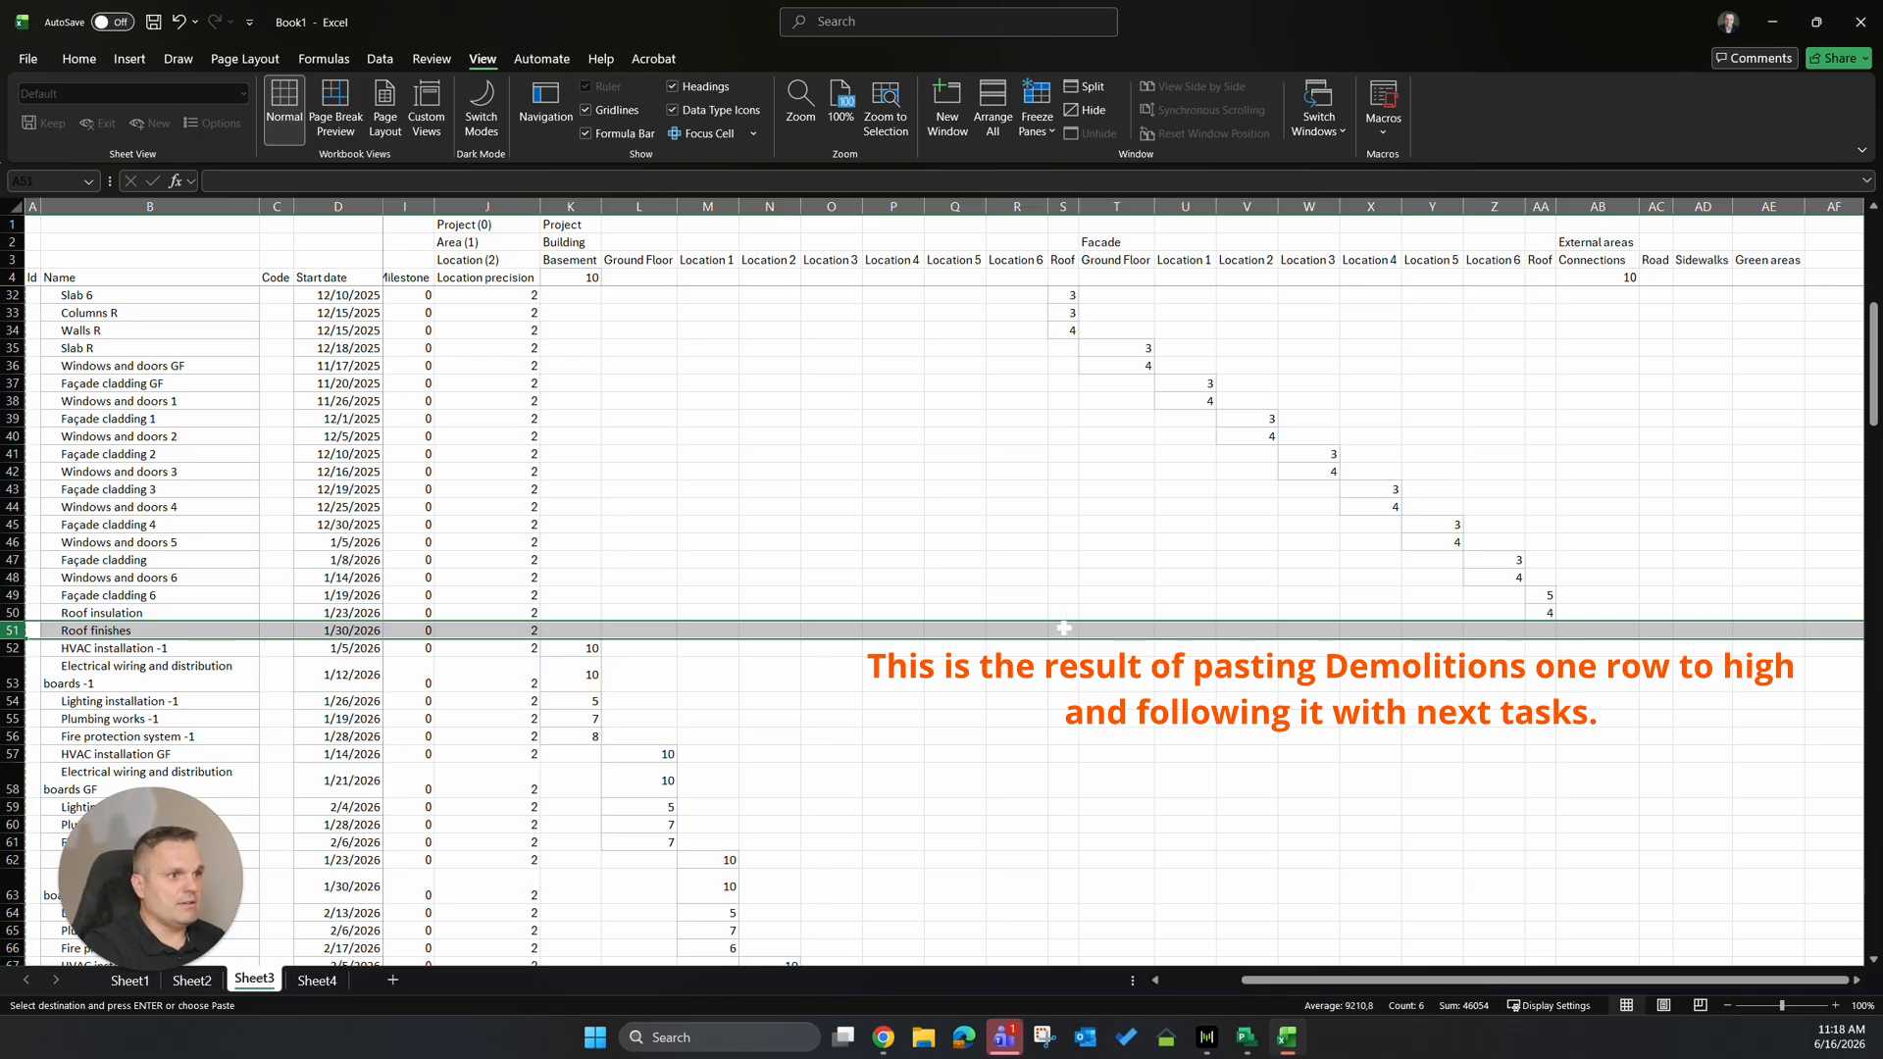
pyautogui.click(1549, 632)
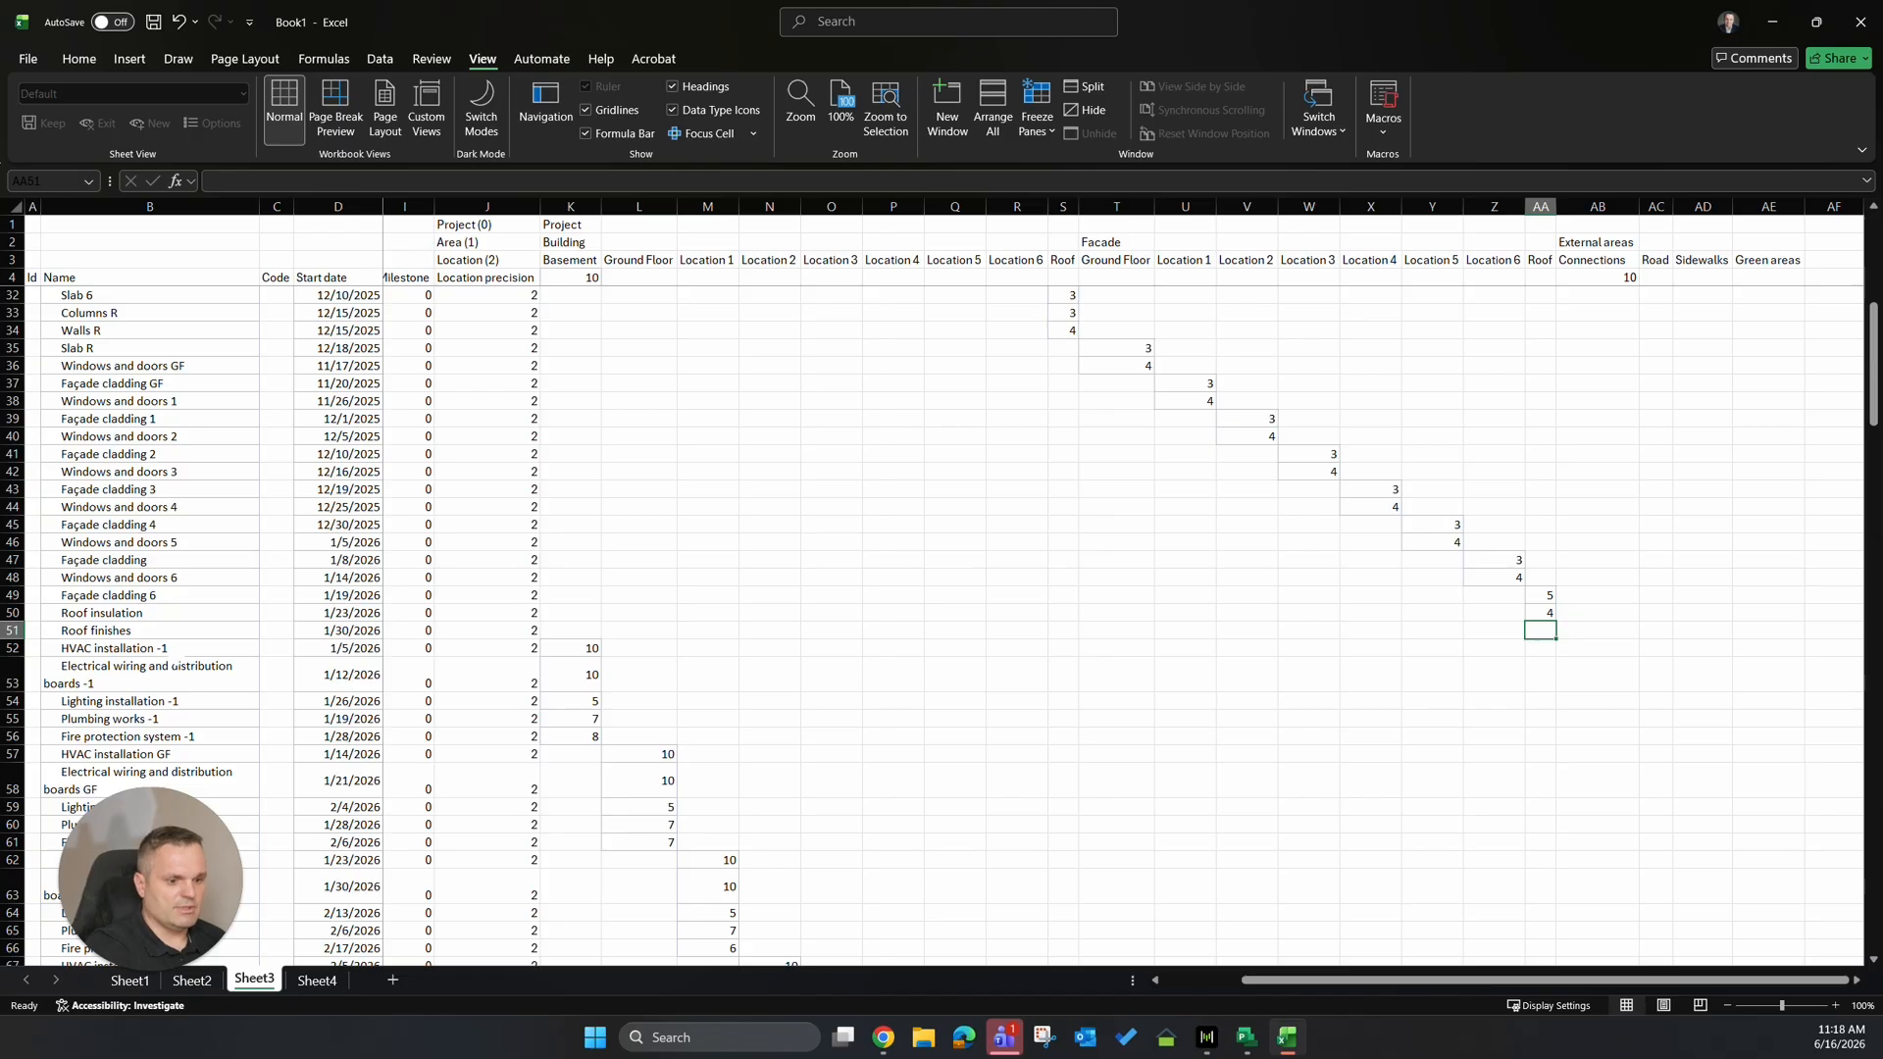
pyautogui.write('4')
pyautogui.click(1370, 674)
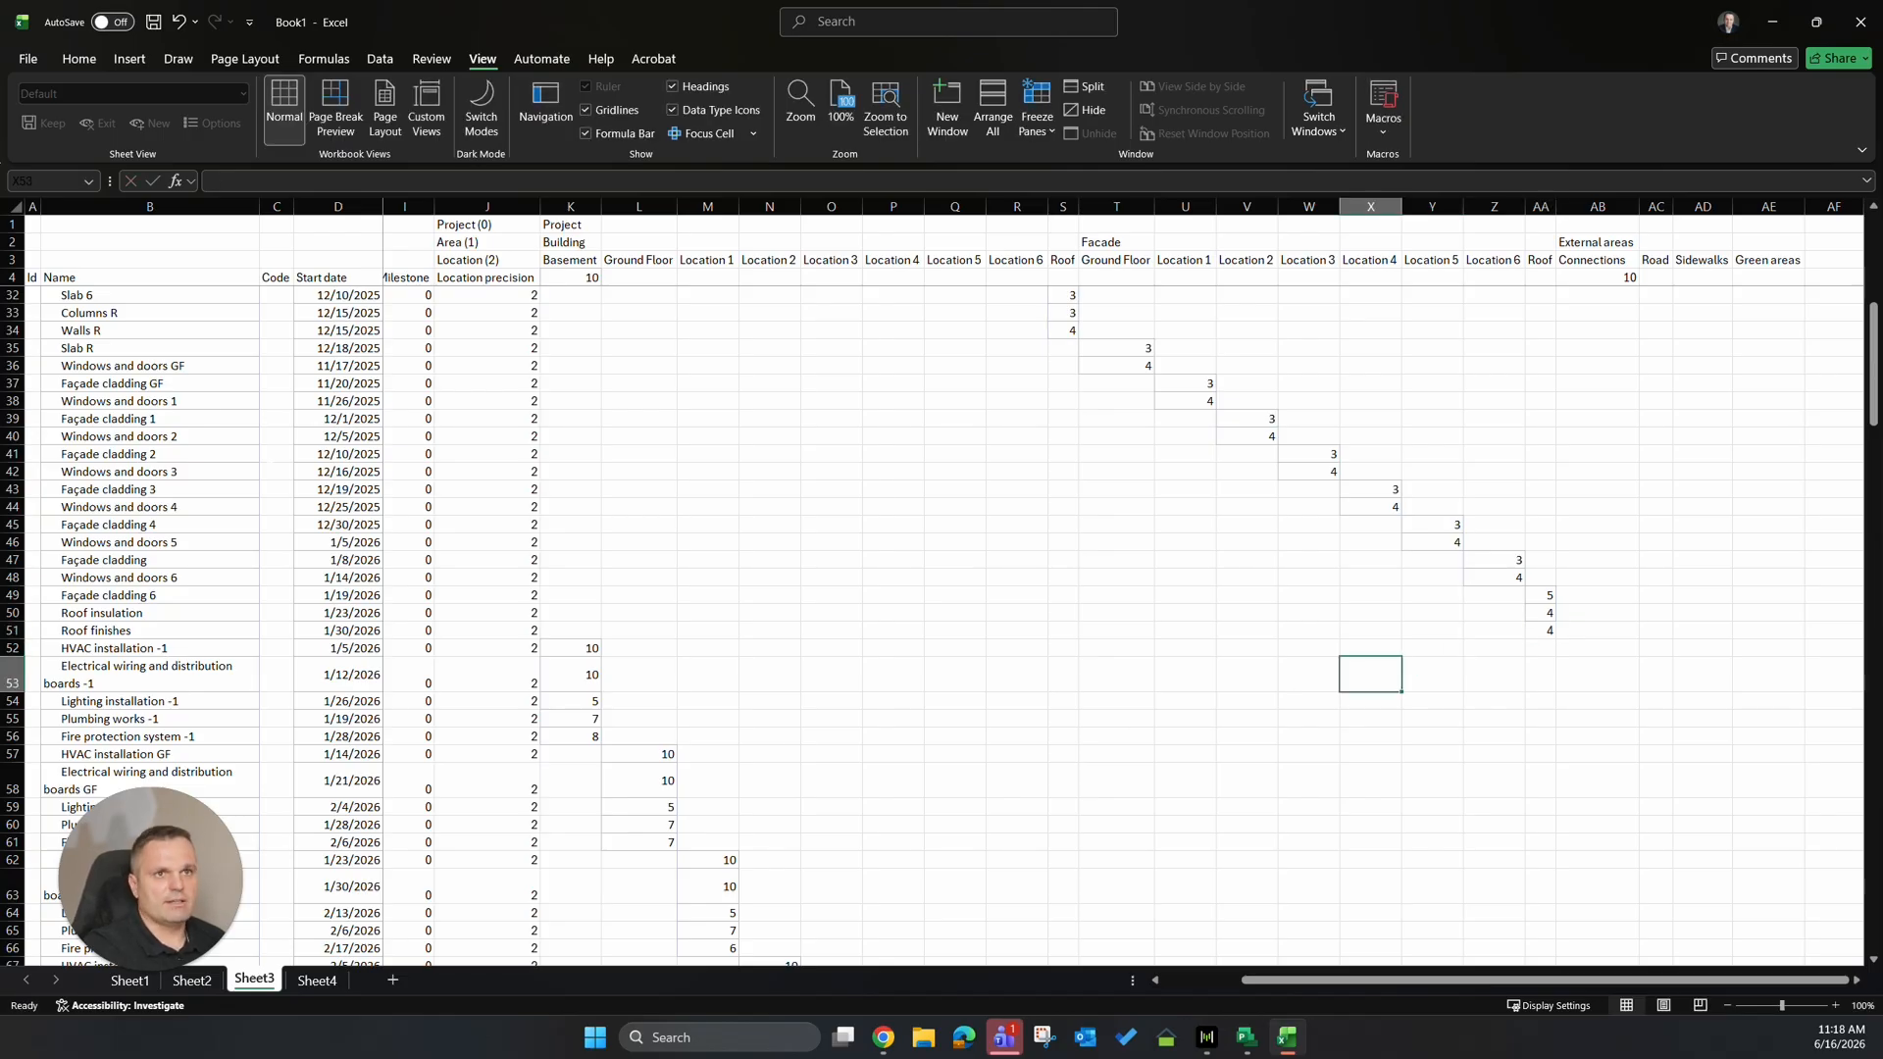
# Copy the corrected task rows 5 to 196 from Sheet3 and switch to the Tactplan grid in the browser.
pyautogui.scroll(9, 941, 588)
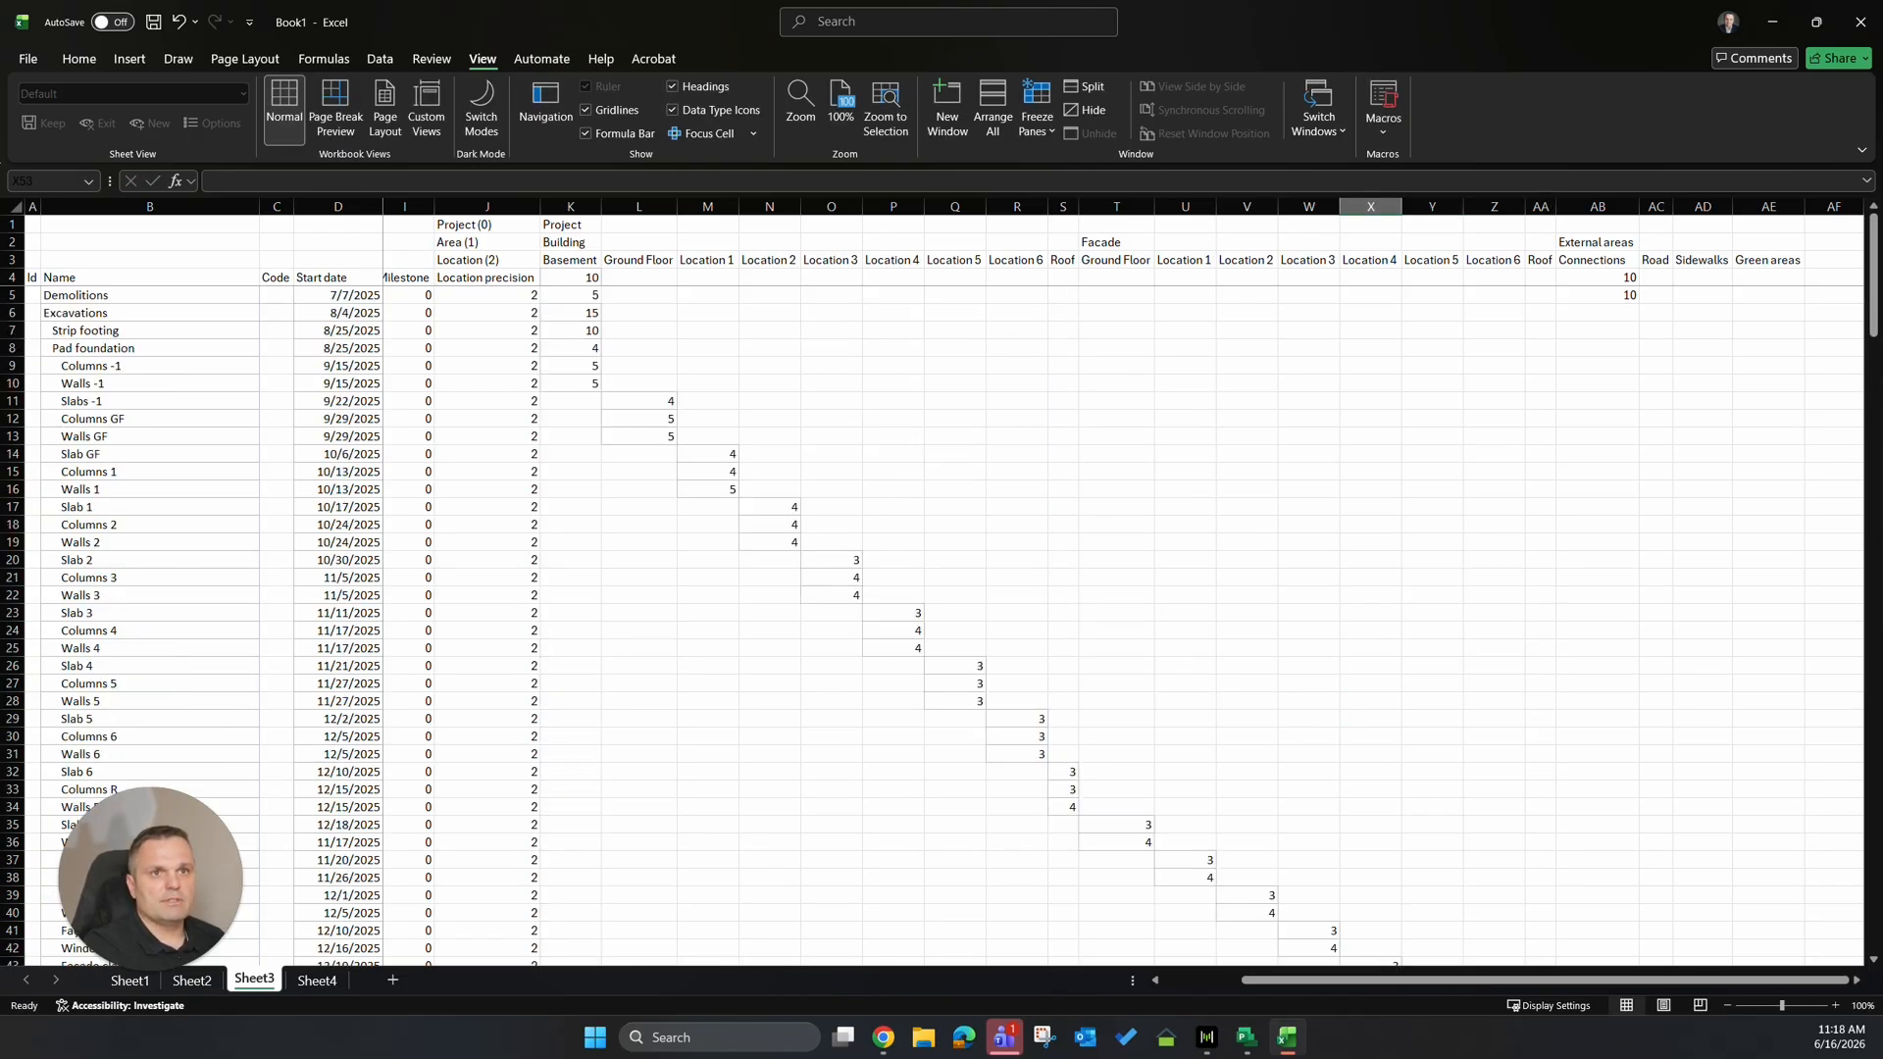
pyautogui.moveTo(12, 294); pyautogui.dragTo(13, 929)
pyautogui.hotkey('ctrl', 'c')
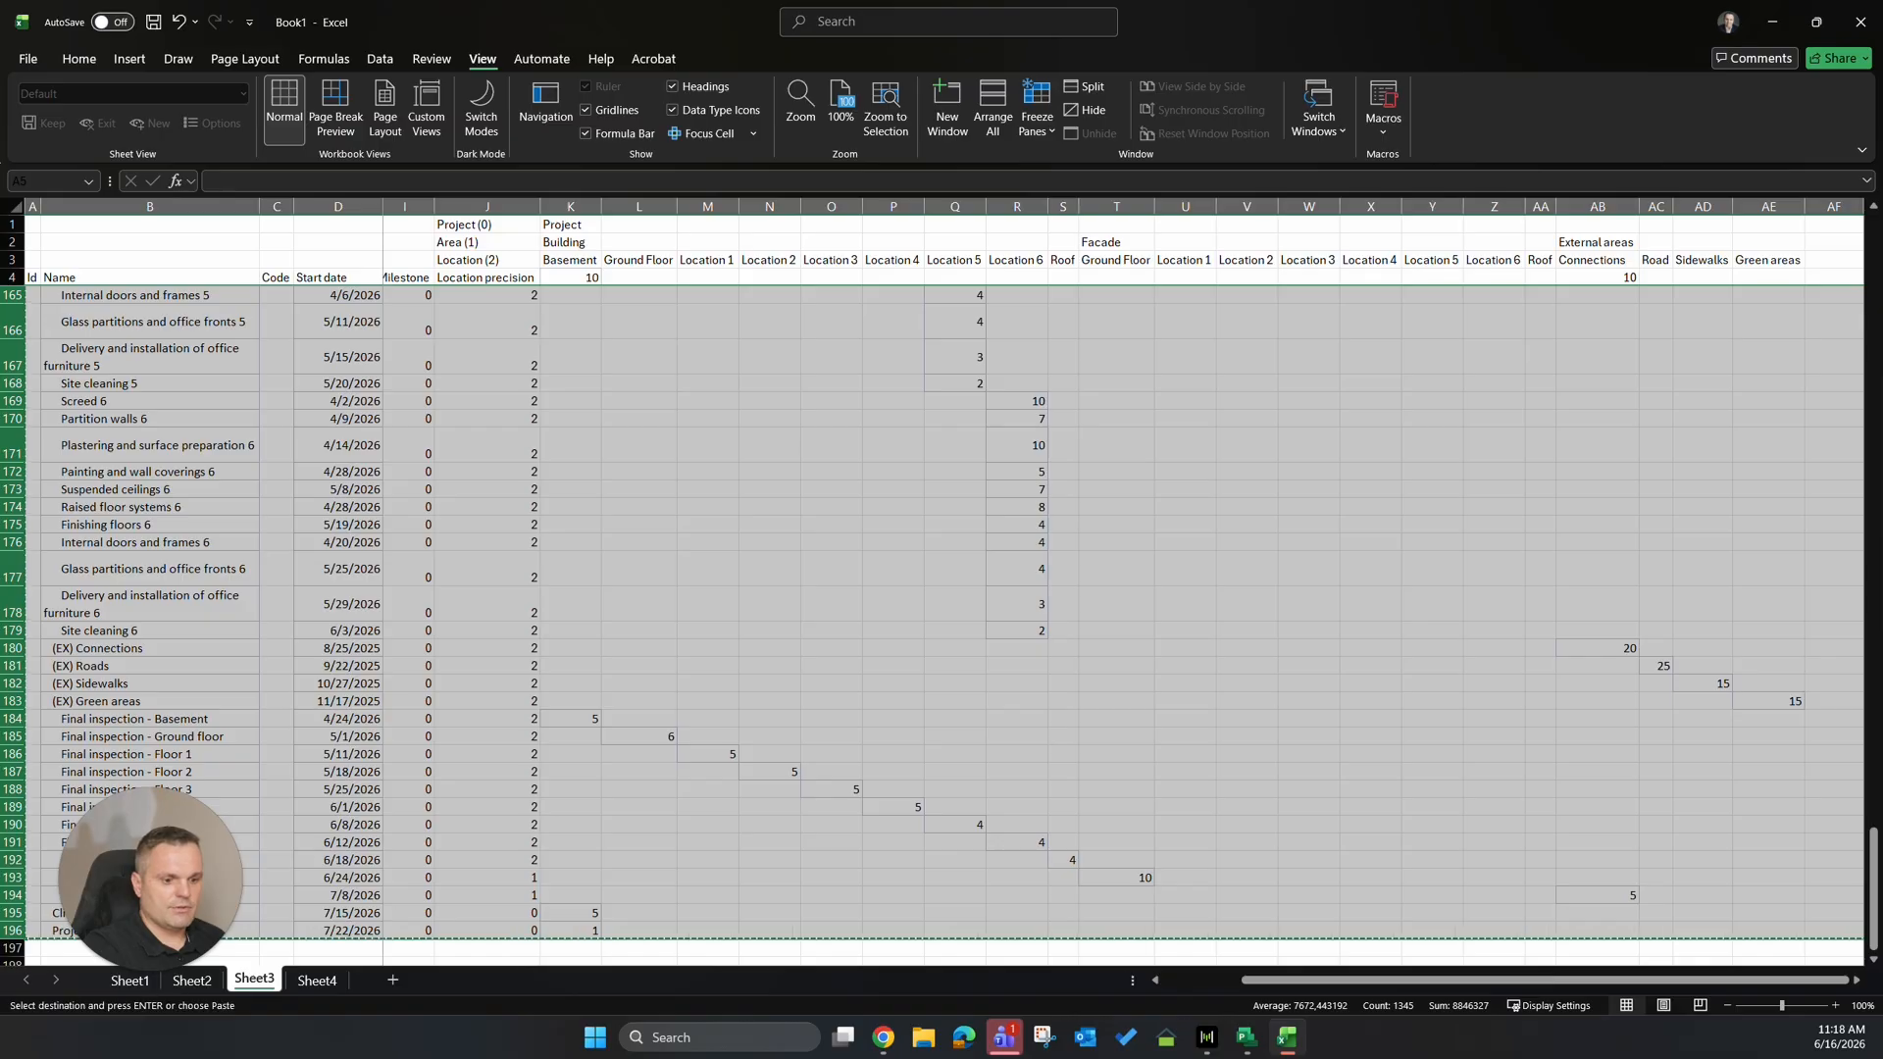
pyautogui.hotkey('alt', 'Tab')
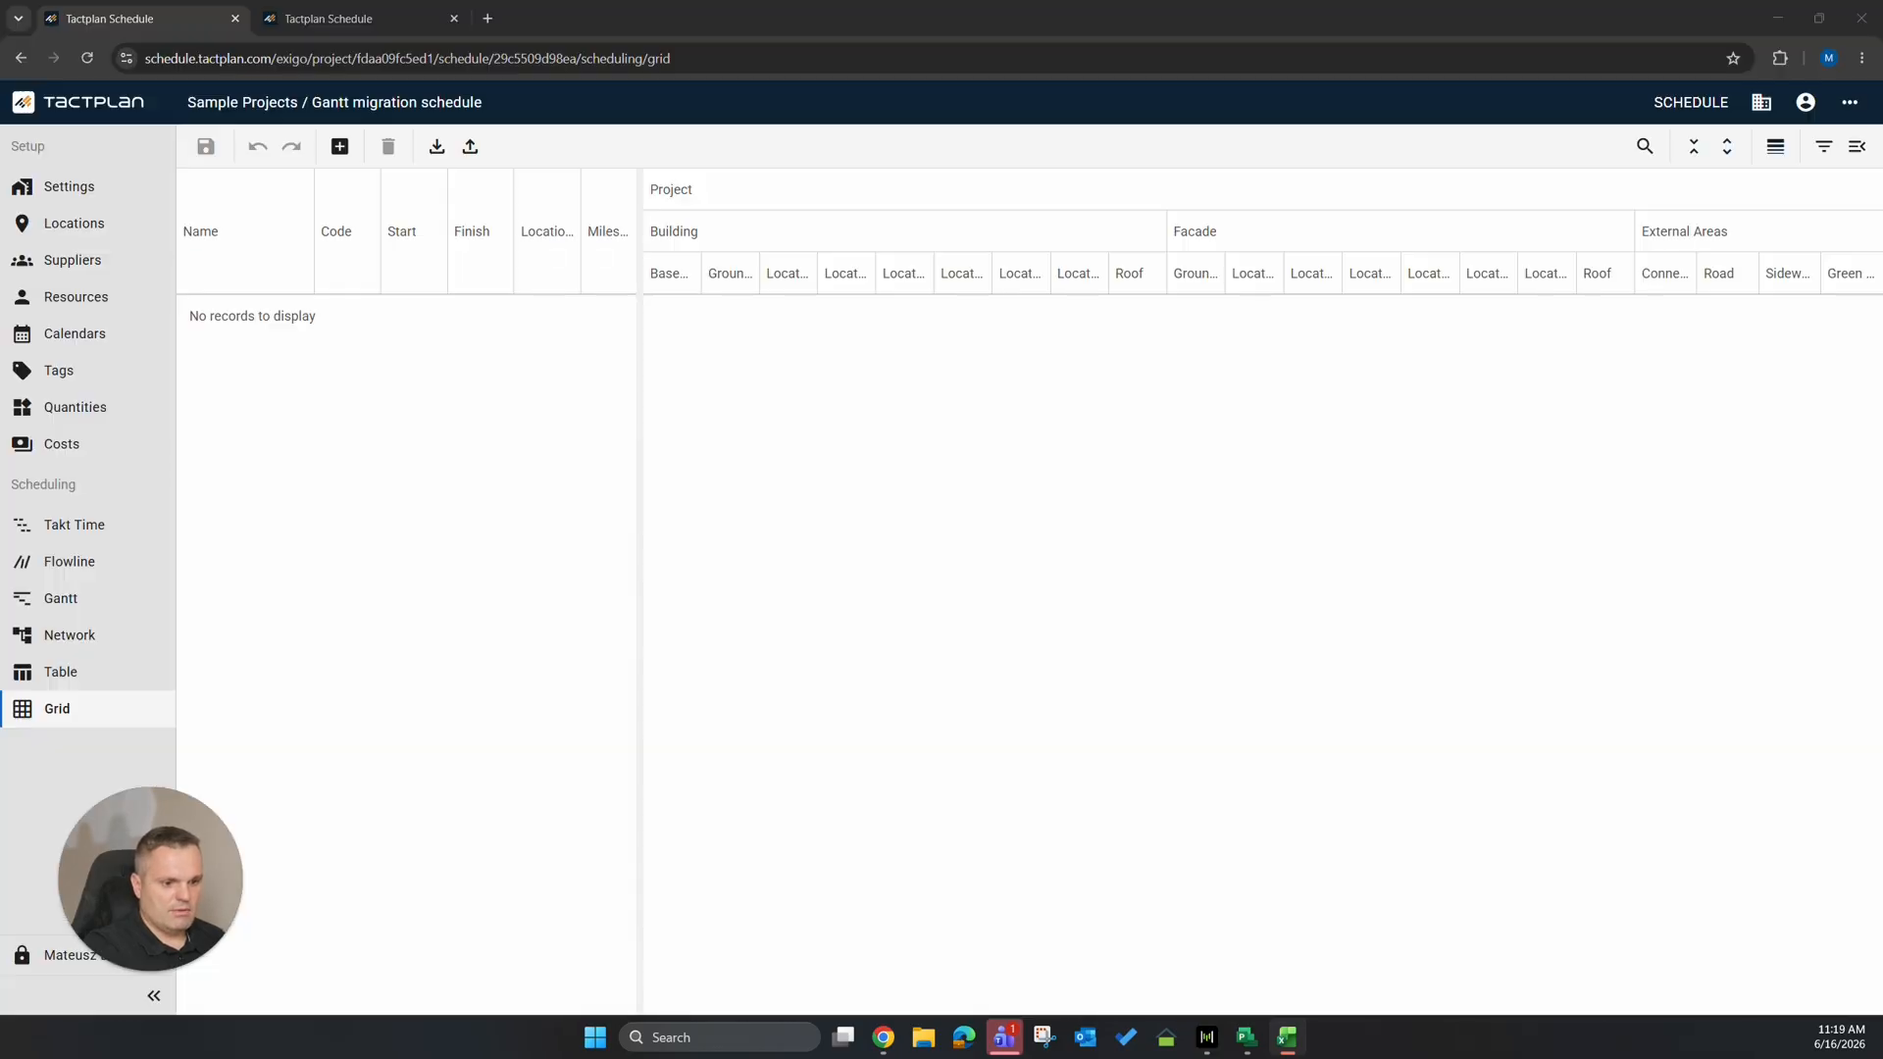
# Paste the copied rows into the grid's import dialog, check them for errors, import them and save the schedule.
pyautogui.click(438, 149)
pyautogui.hotkey('ctrl', 'v')
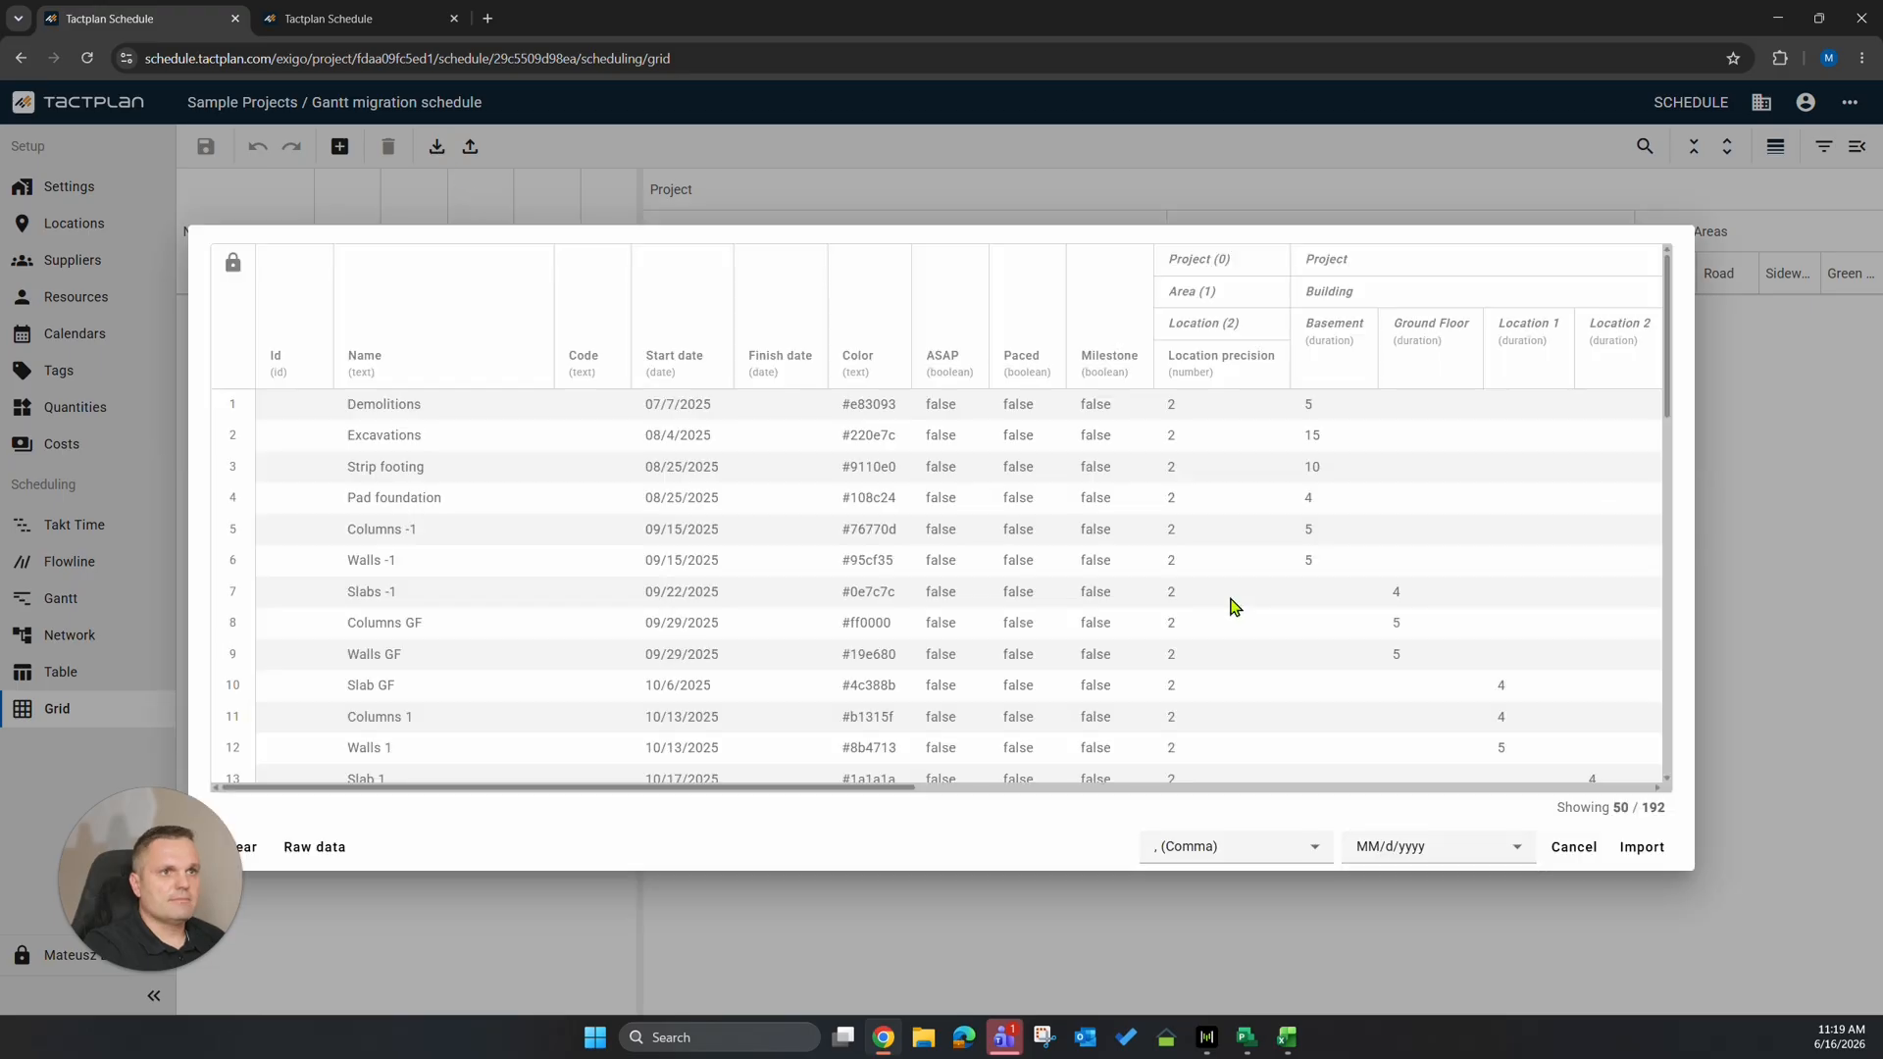
pyautogui.scroll(-12, 1214, 586)
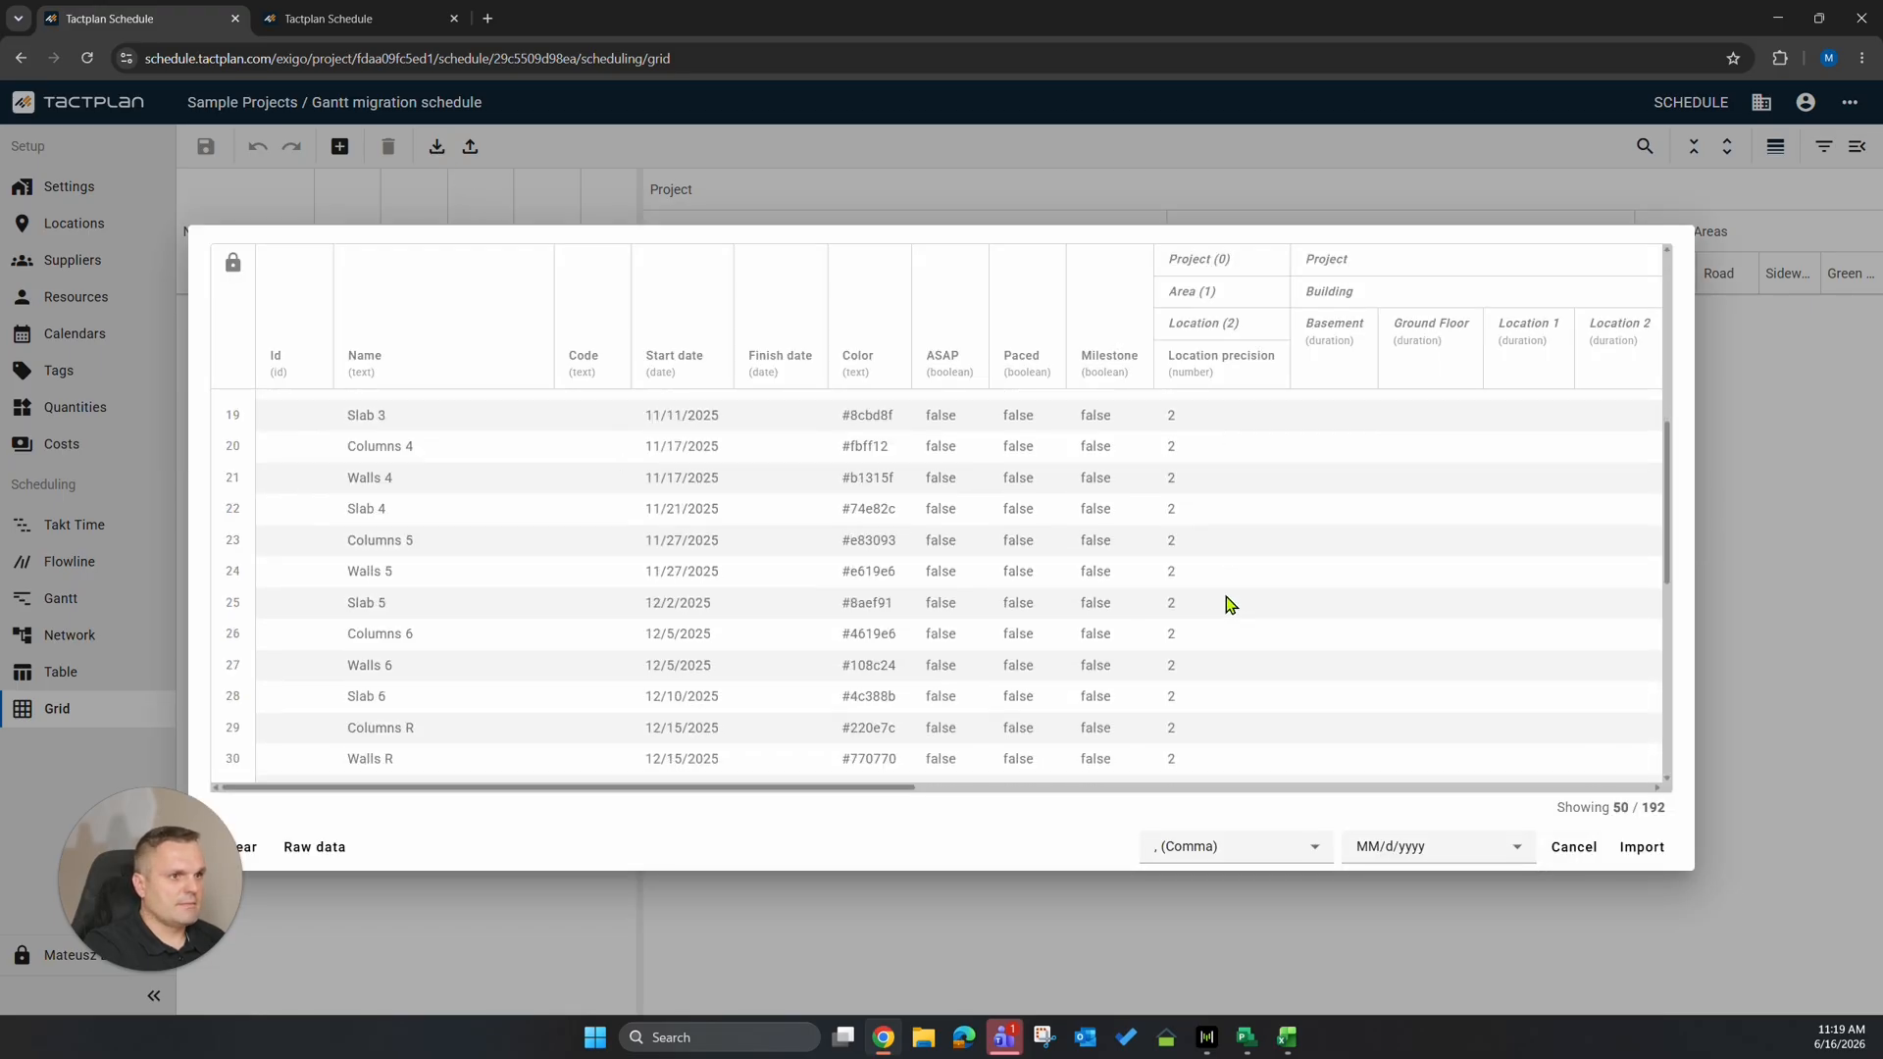
pyautogui.scroll(12, 1242, 631)
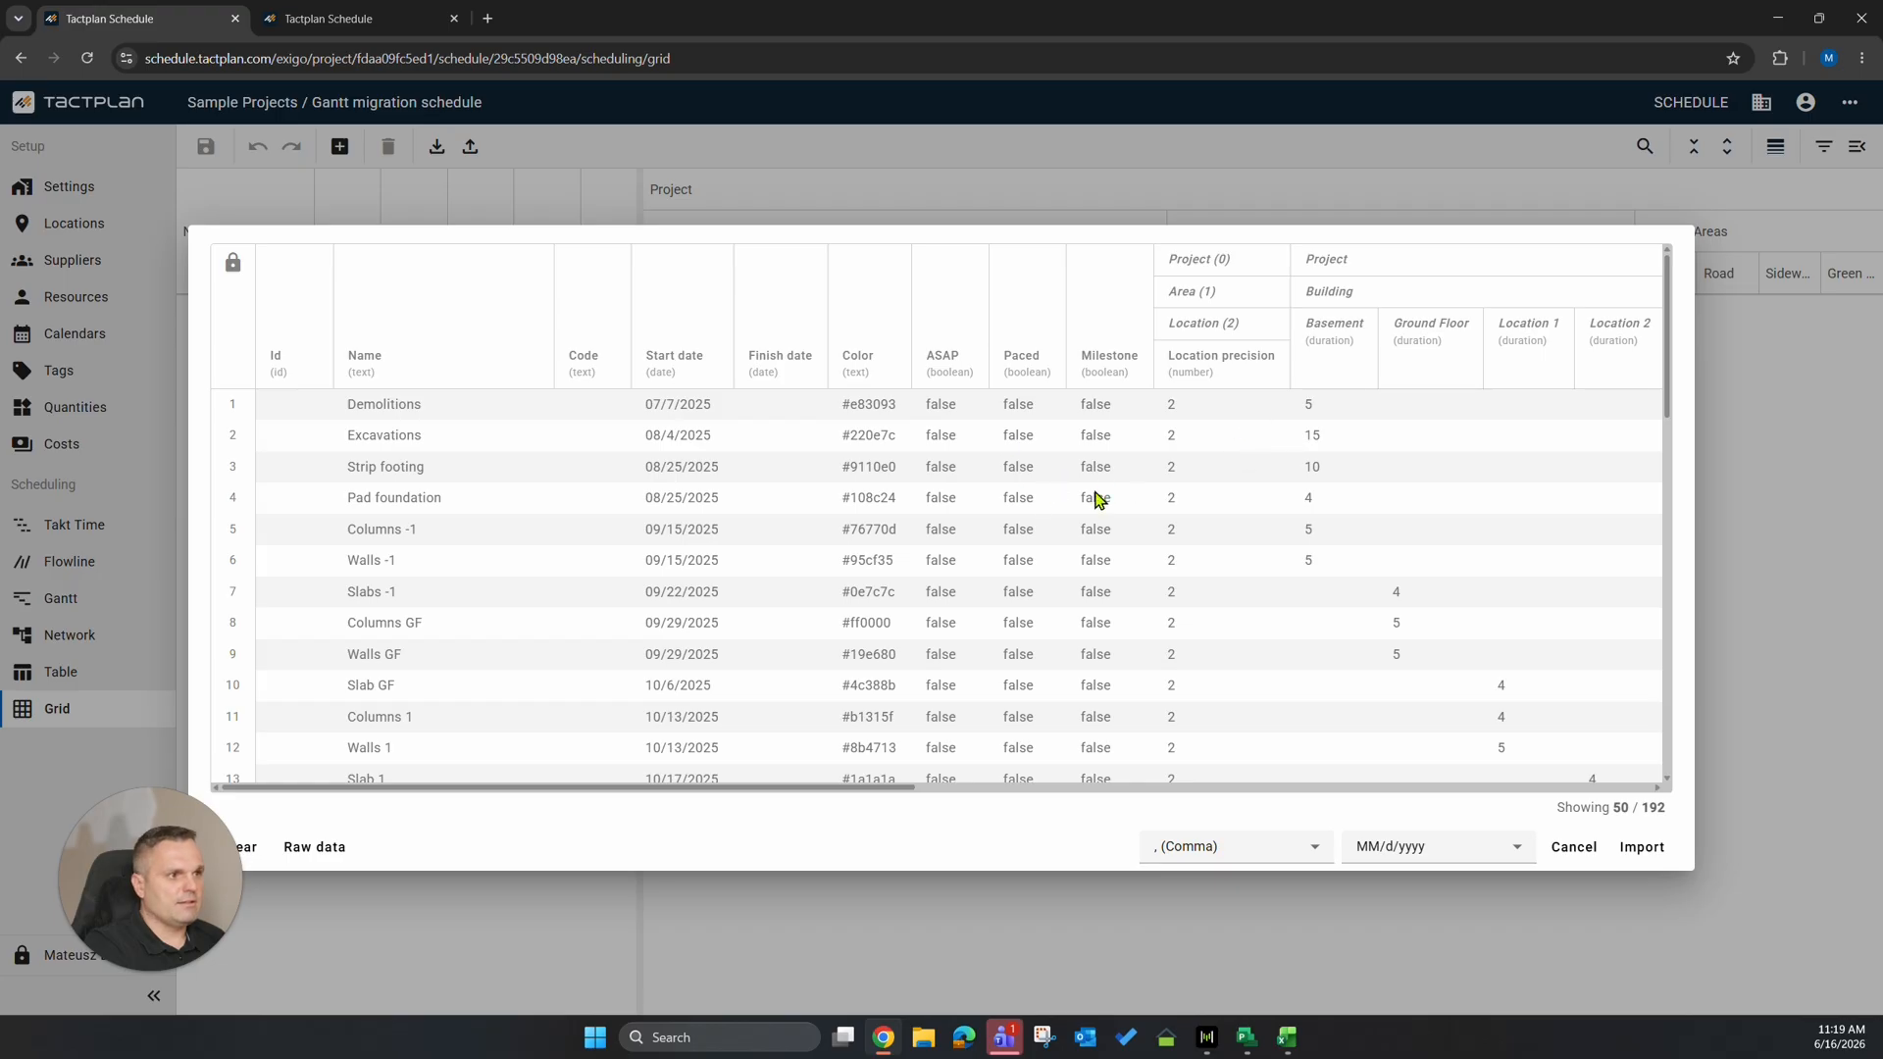
pyautogui.click(1645, 849)
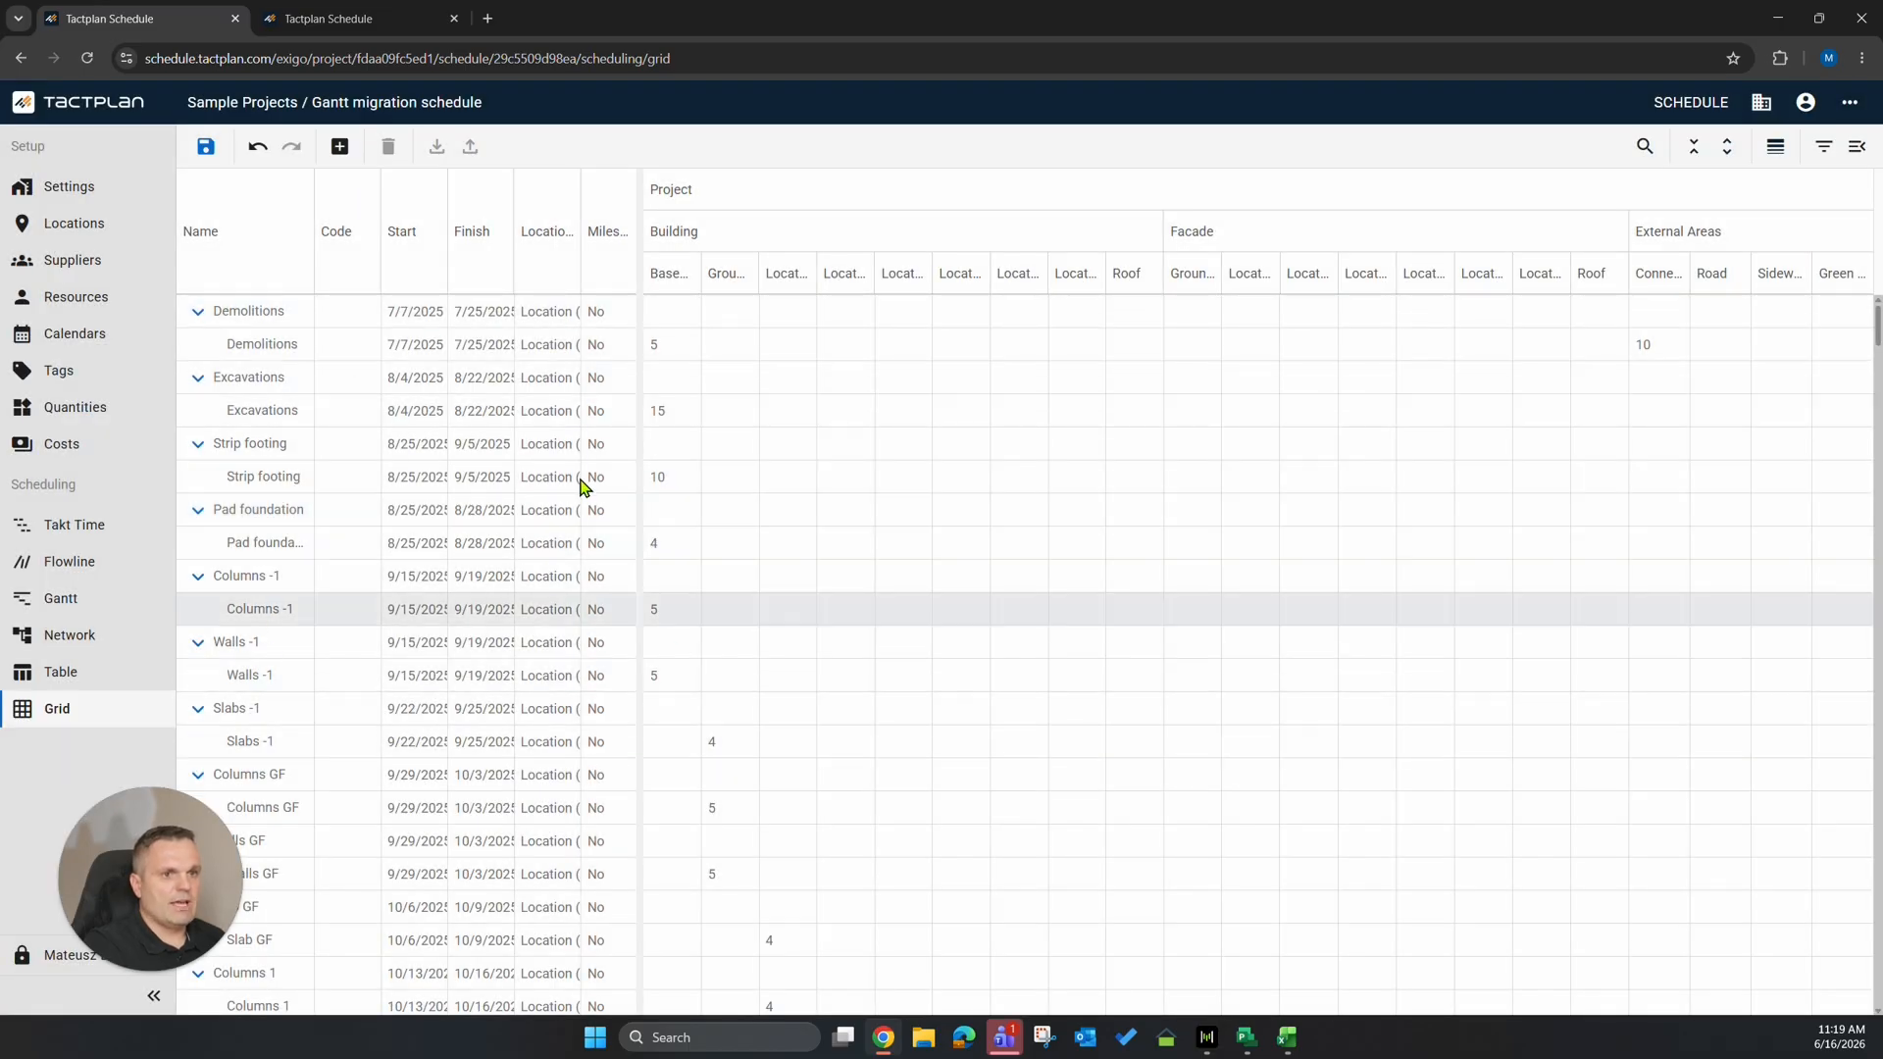
pyautogui.click(205, 147)
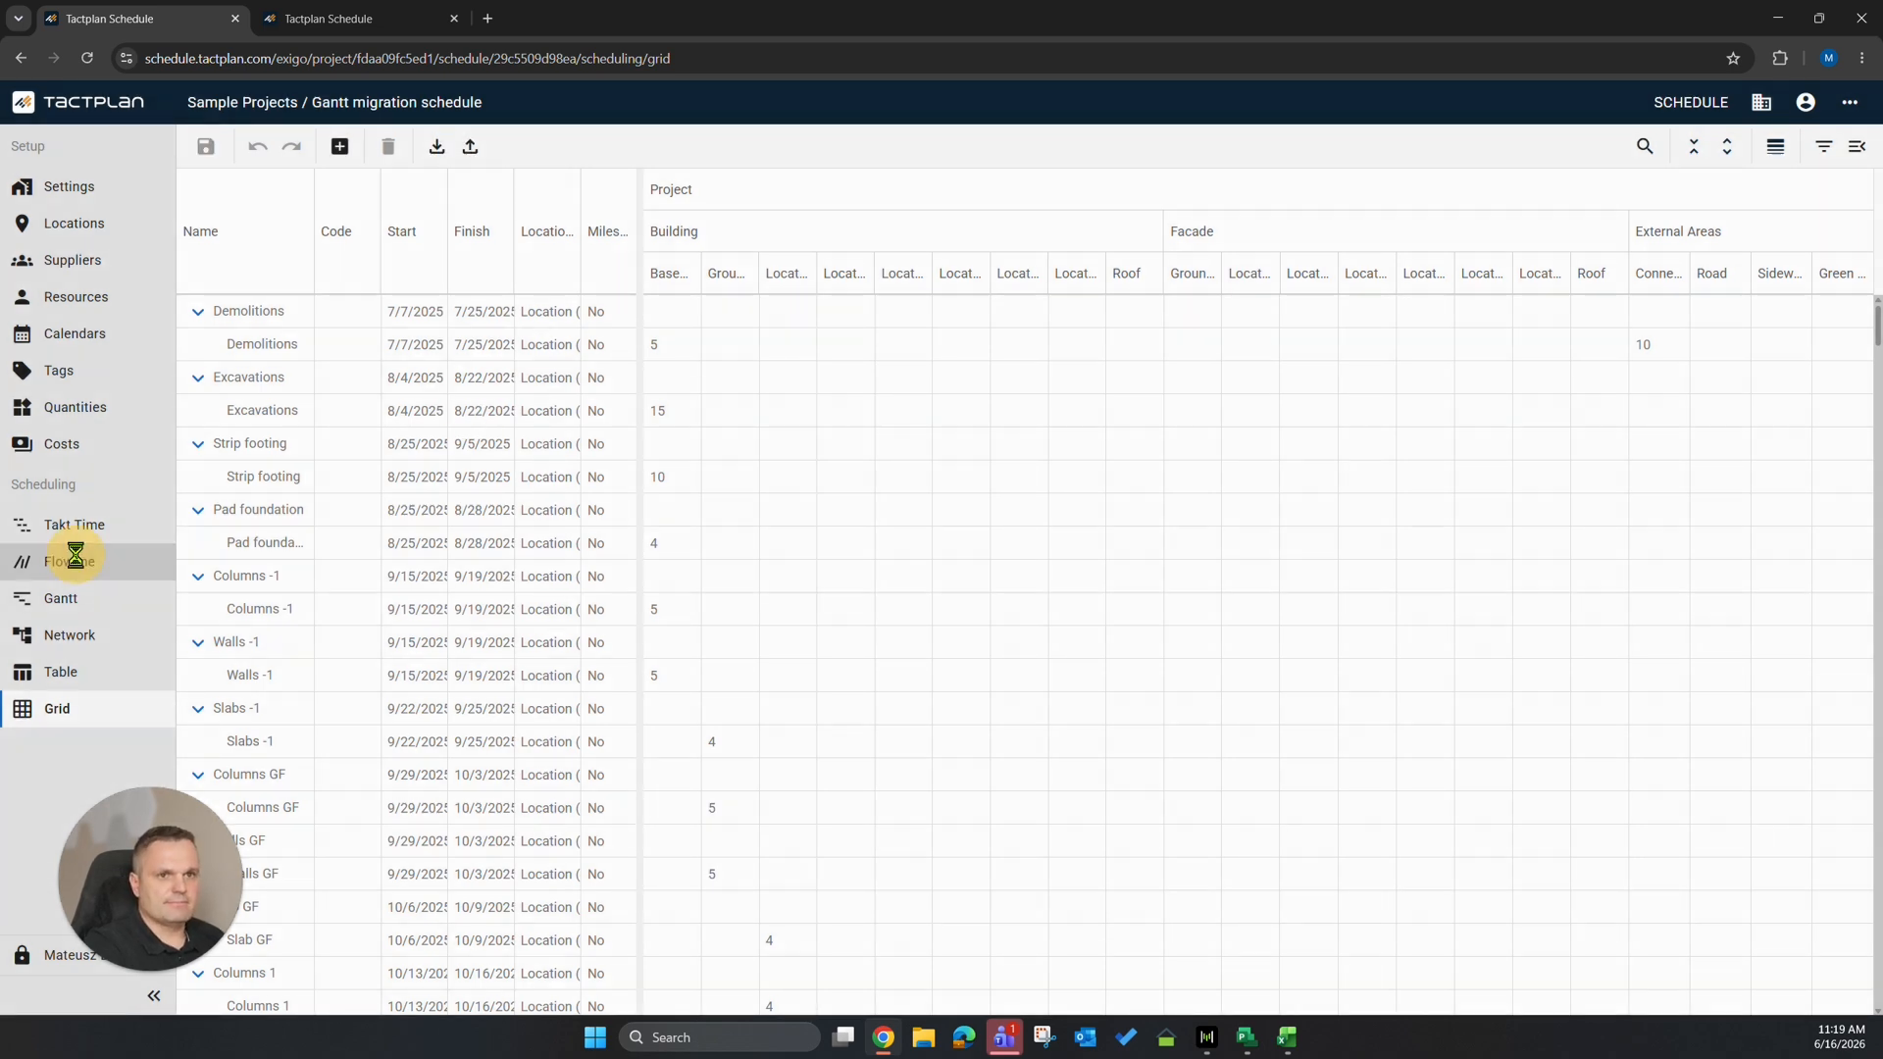
# Show the imported schedule as a Flowline covering the whole project and hide the task name labels.
pyautogui.click(76, 557)
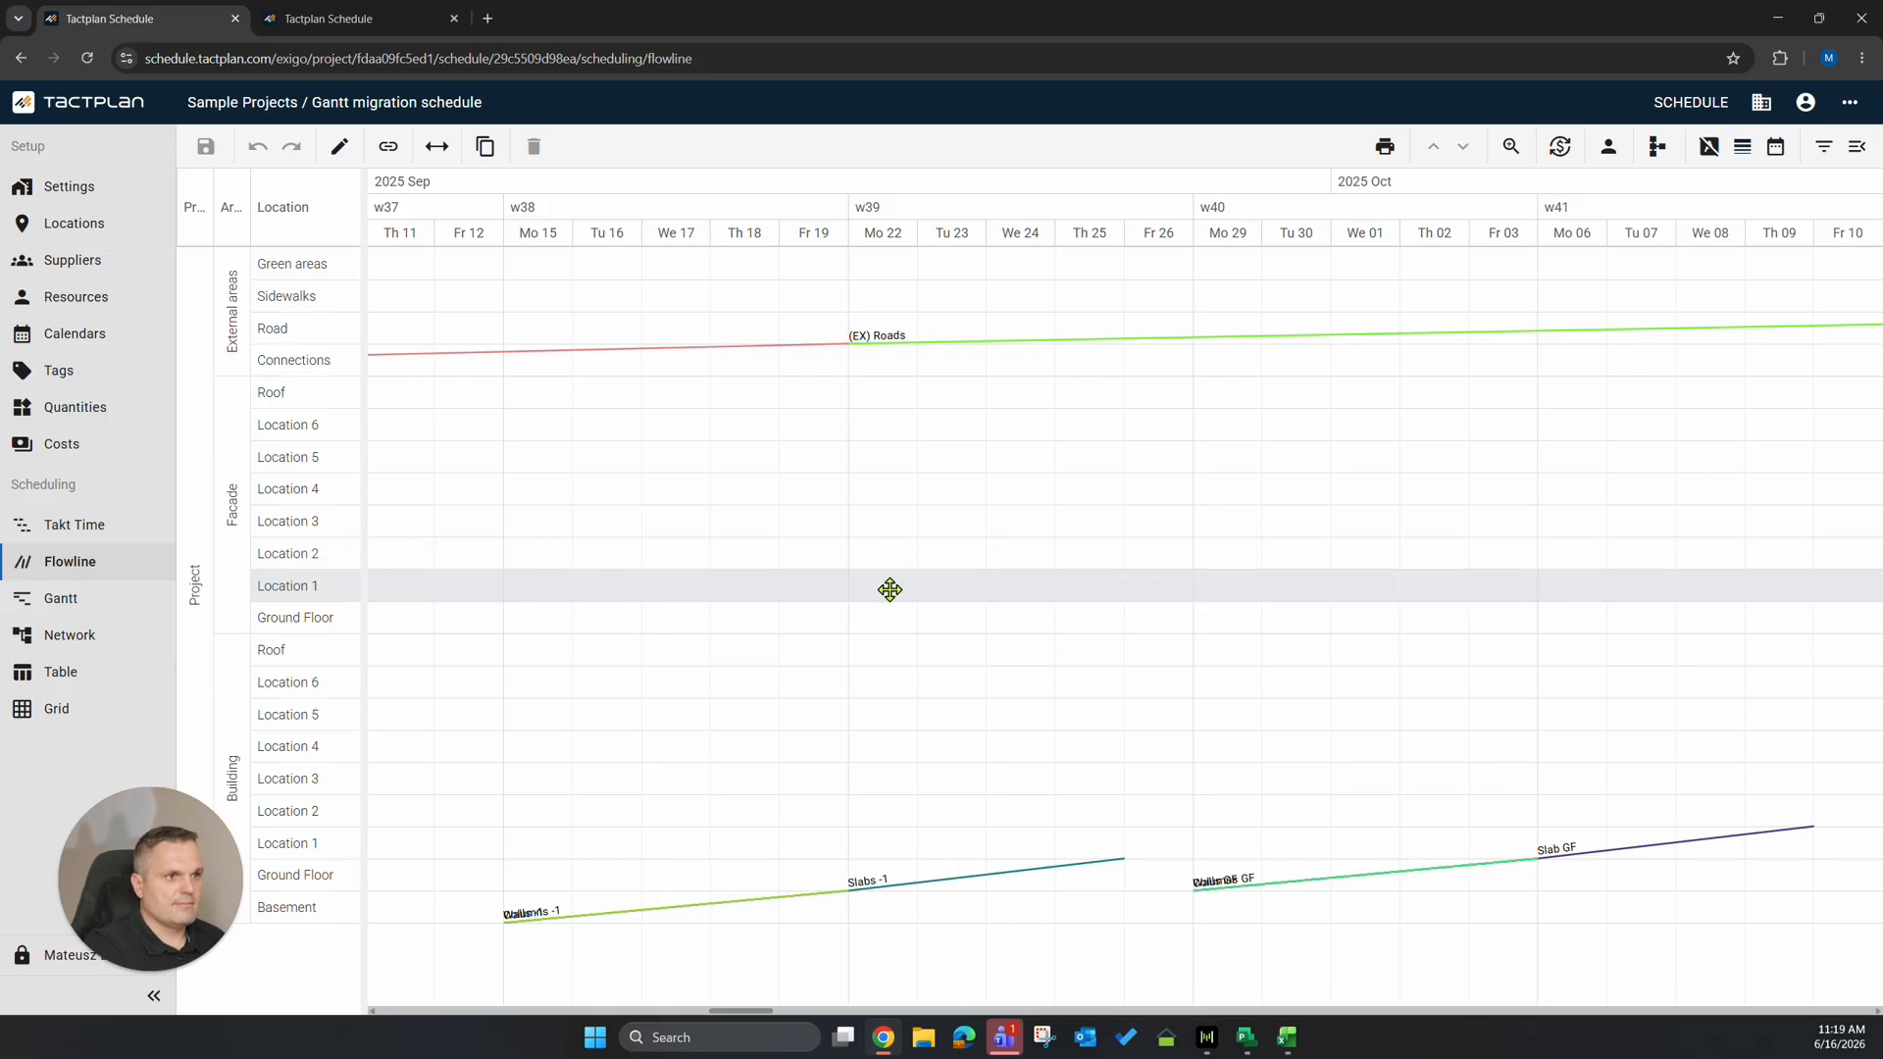
pyautogui.scroll(-1, 875, 601)
pyautogui.scroll(-2, 869, 613)
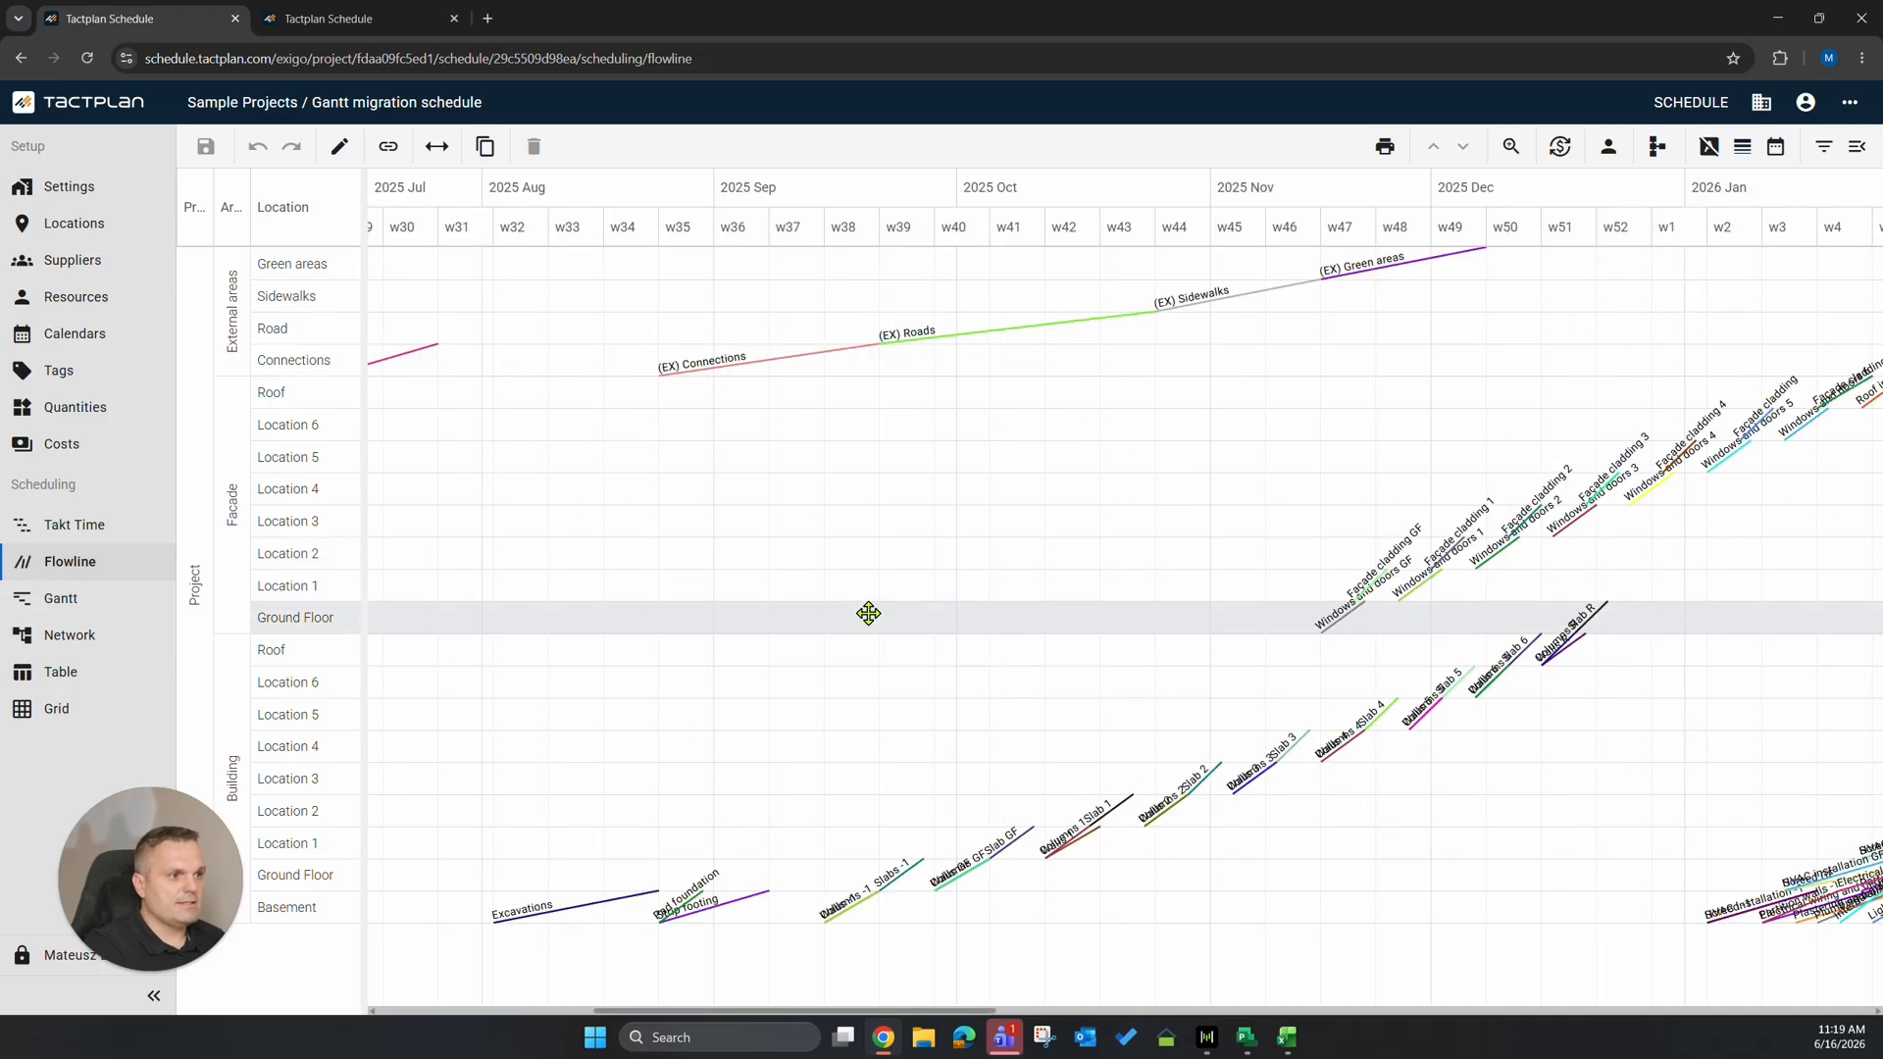
pyautogui.scroll(-2, 868, 613)
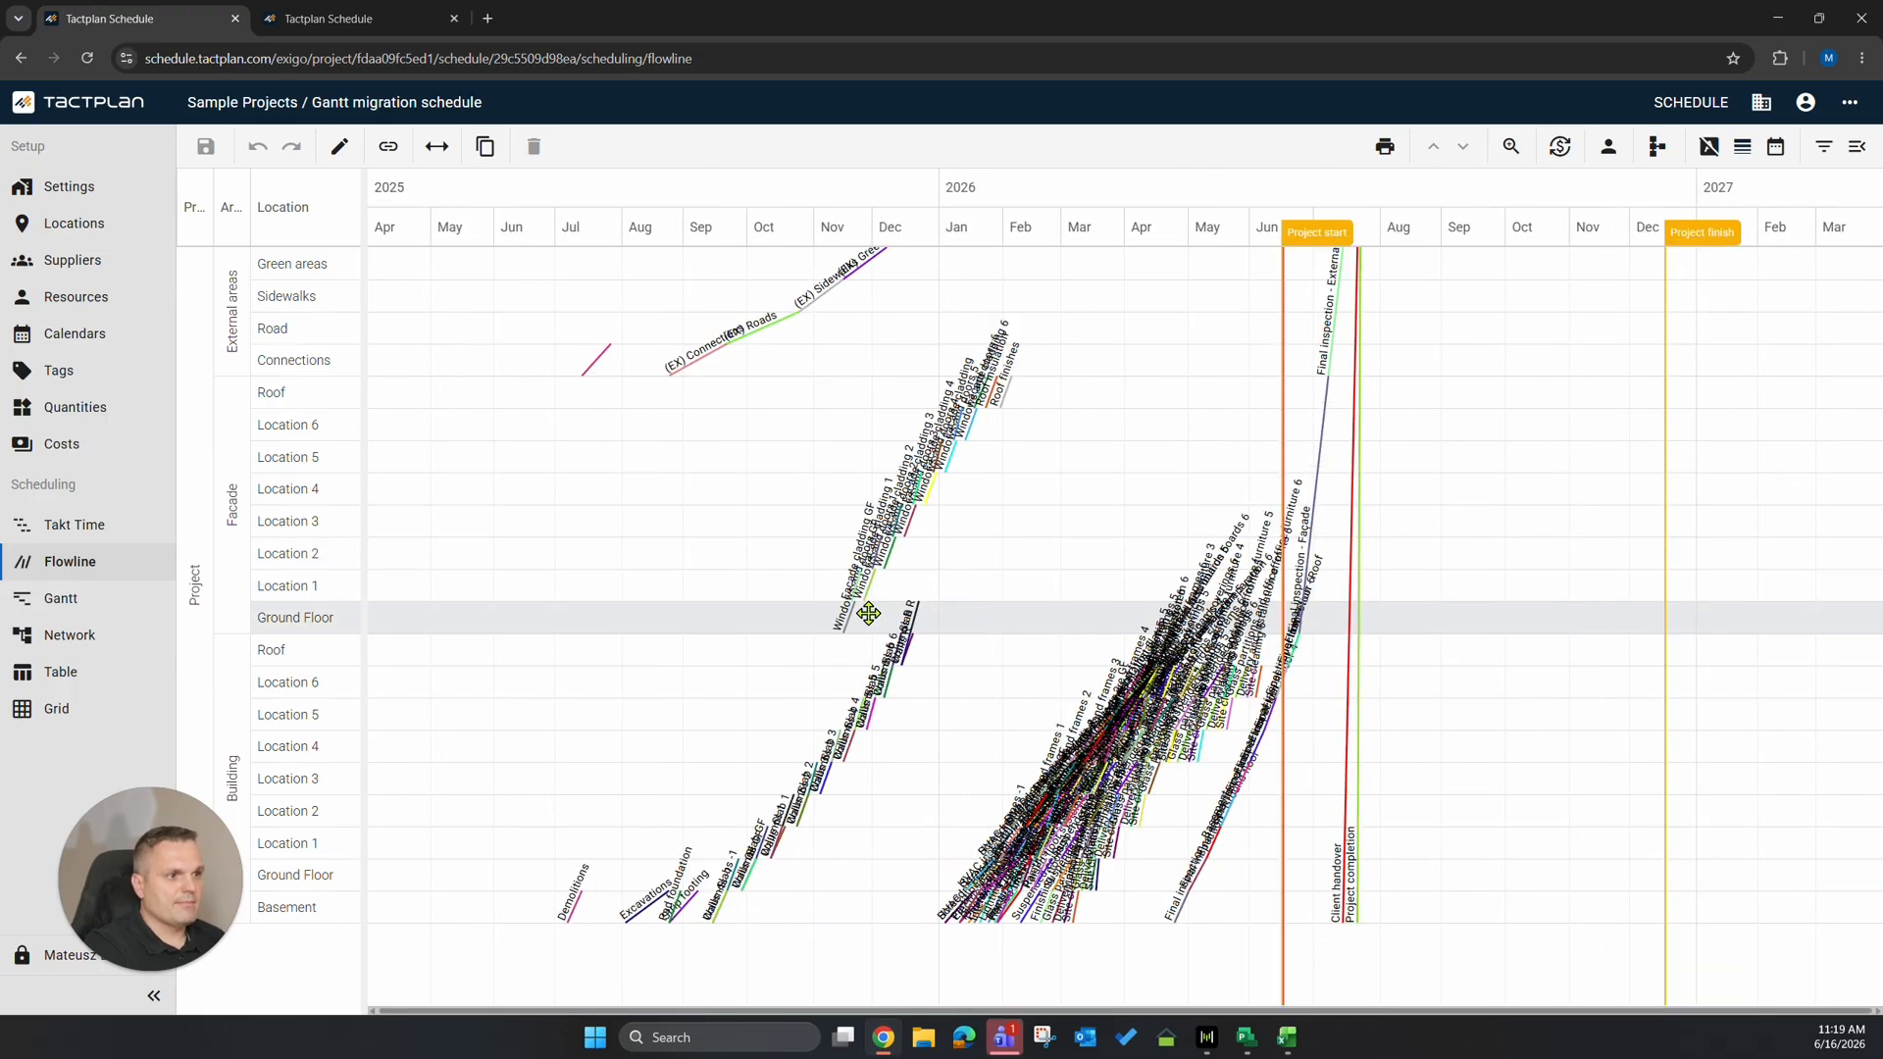
pyautogui.click(1708, 149)
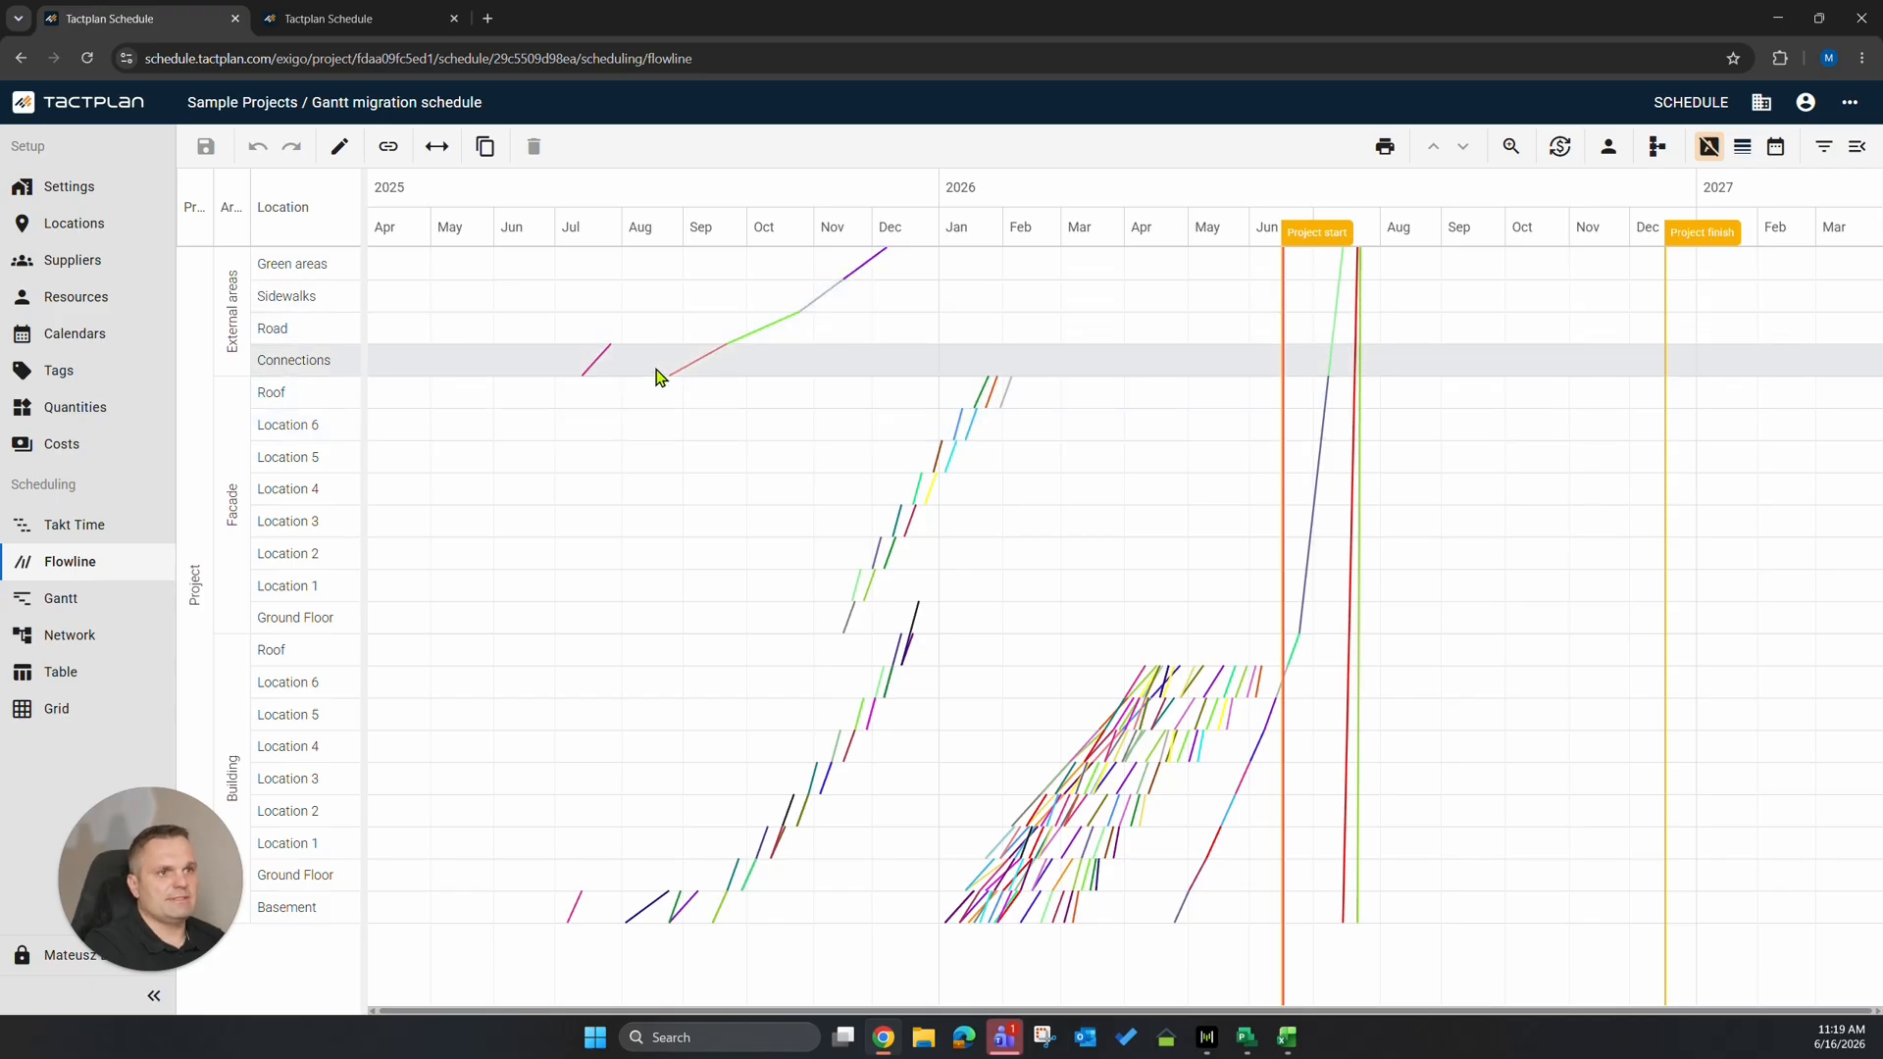
# Switch to Microsoft Project and examine the source schedule's fit-out and installation tasks, including the start date of HVAC installation 6.
pyautogui.hotkey('alt', 'Tab')
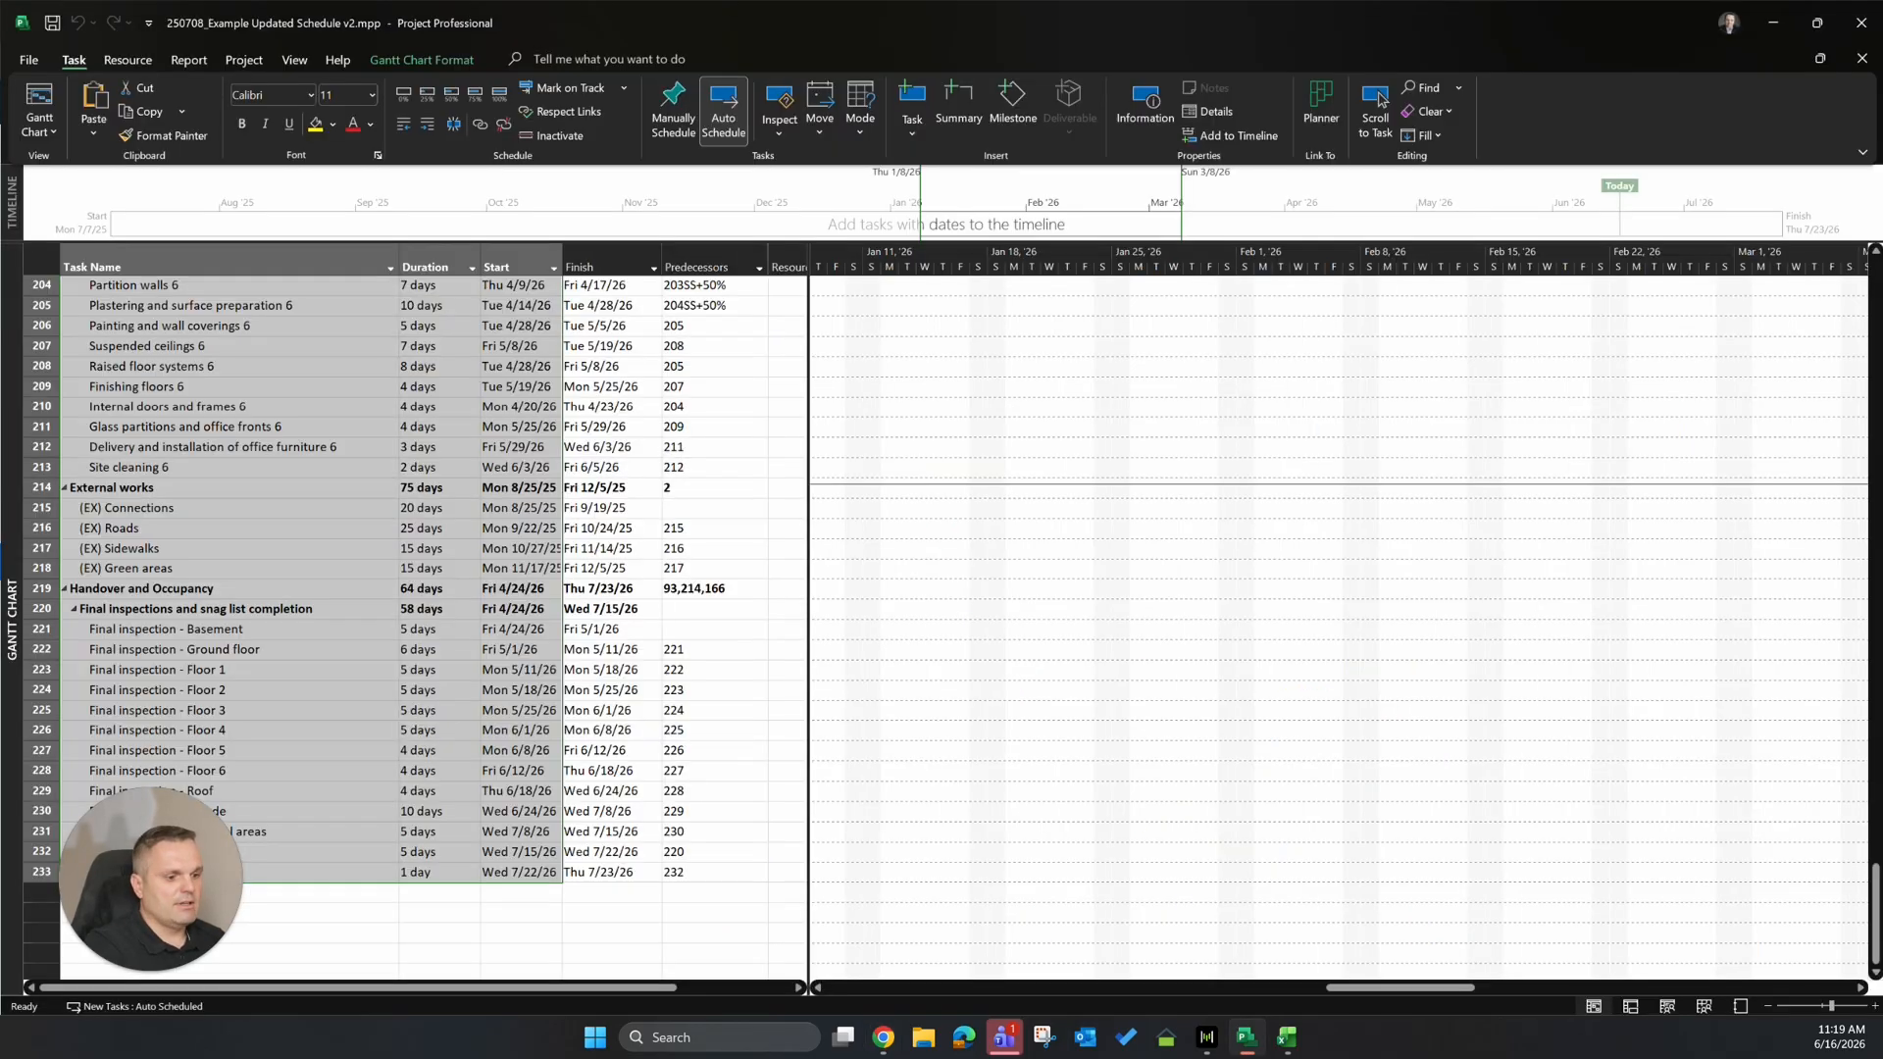
pyautogui.scroll(7, 495, 616)
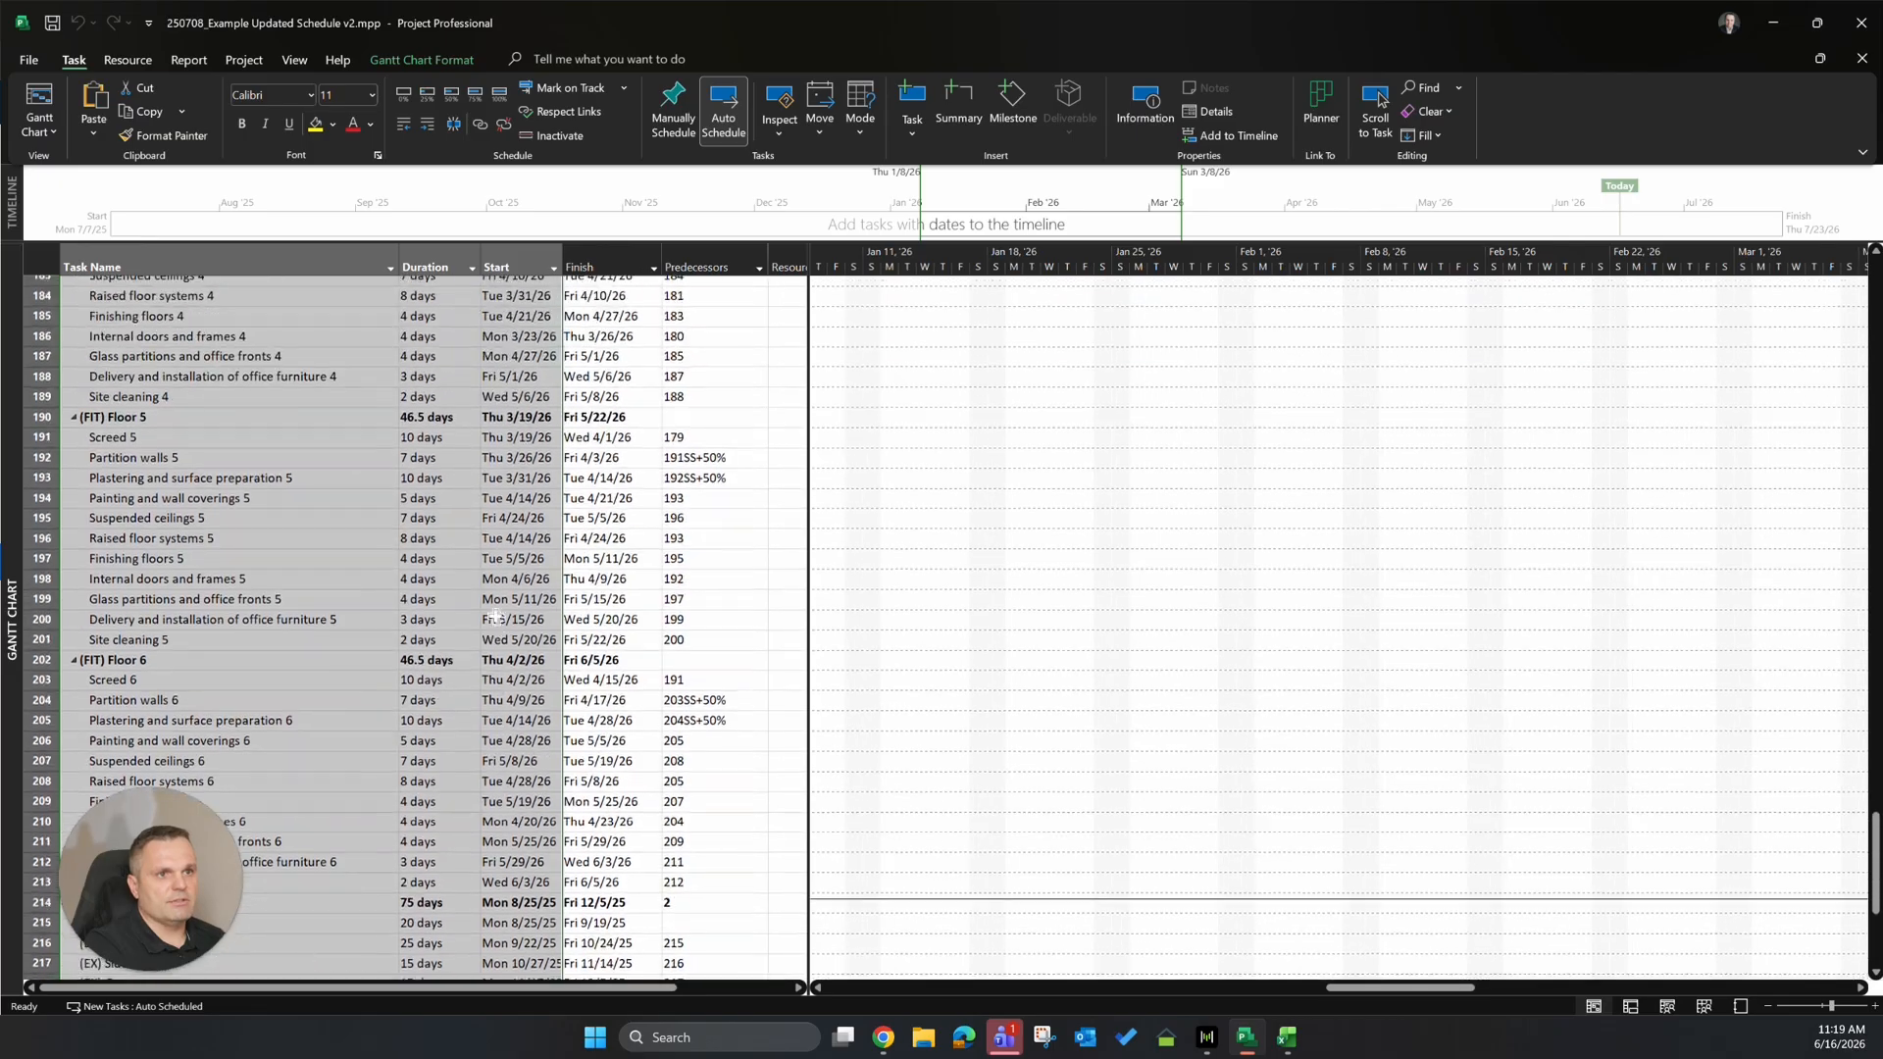
pyautogui.scroll(7, 495, 616)
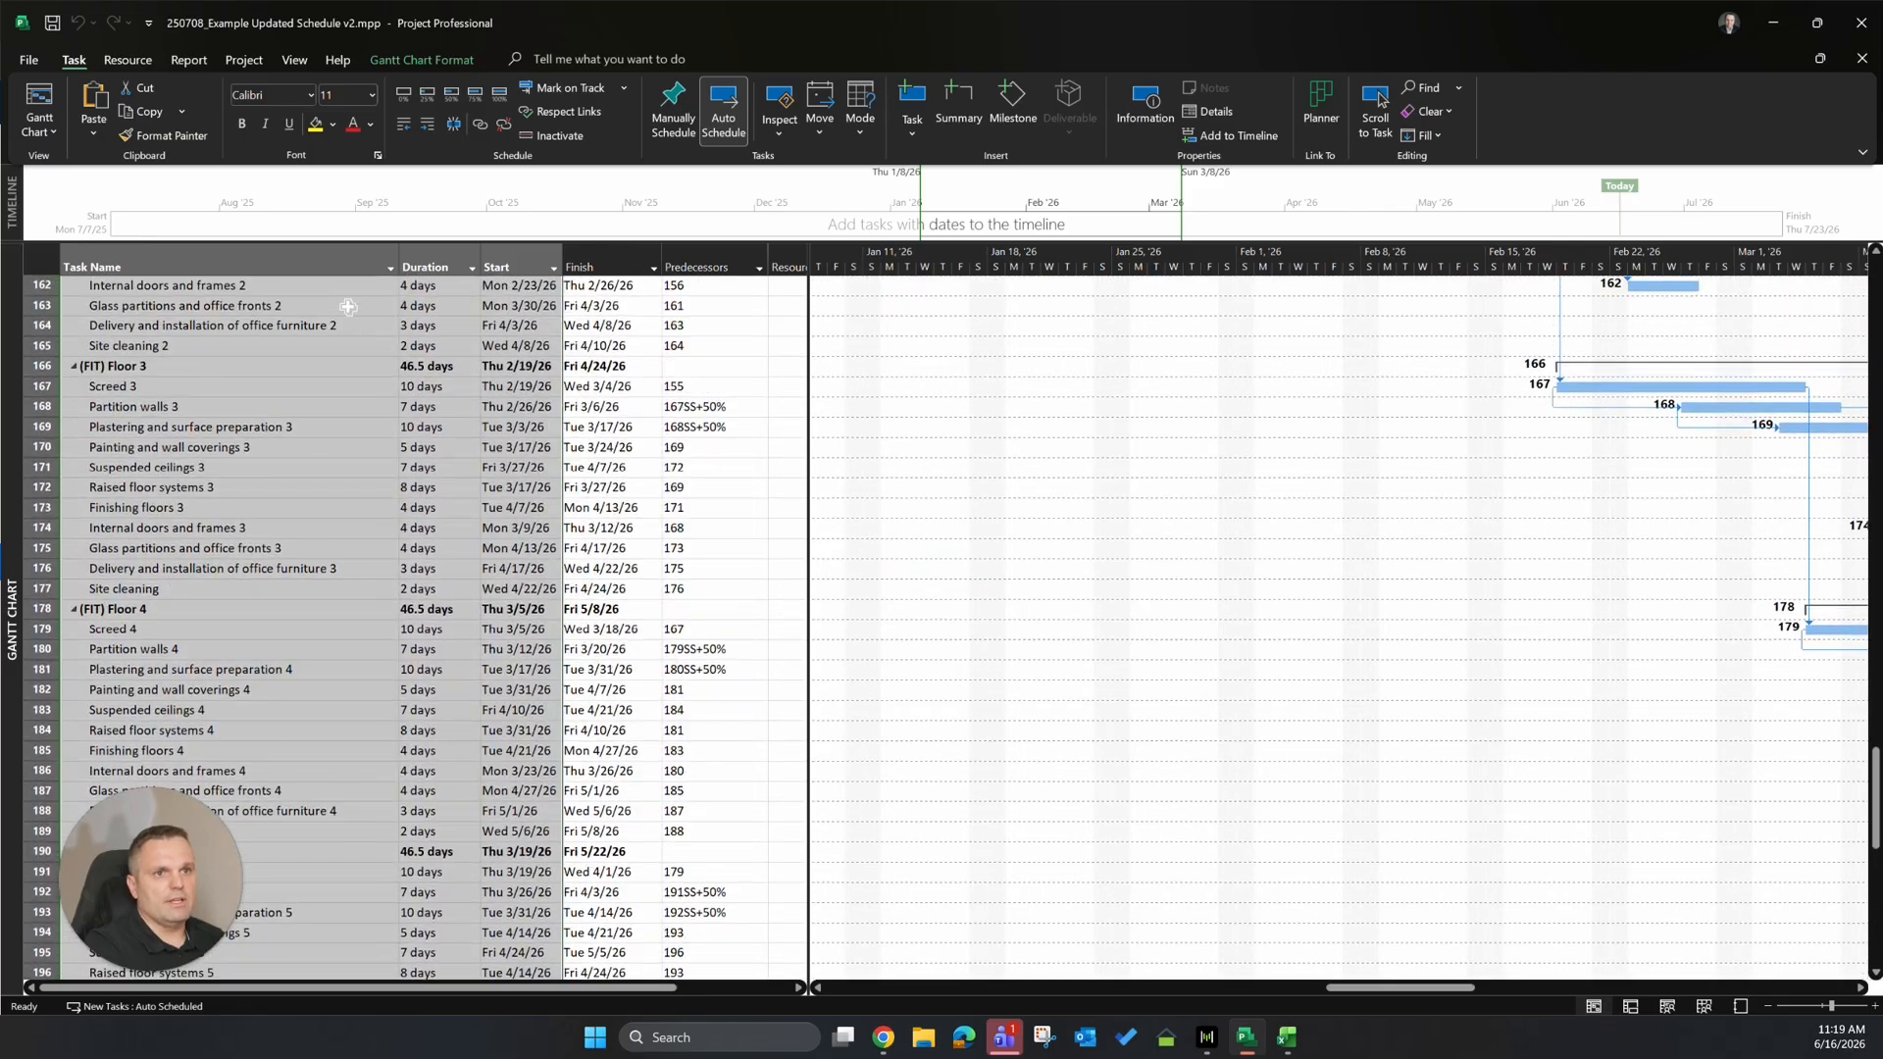
pyautogui.scroll(10, 537, 475)
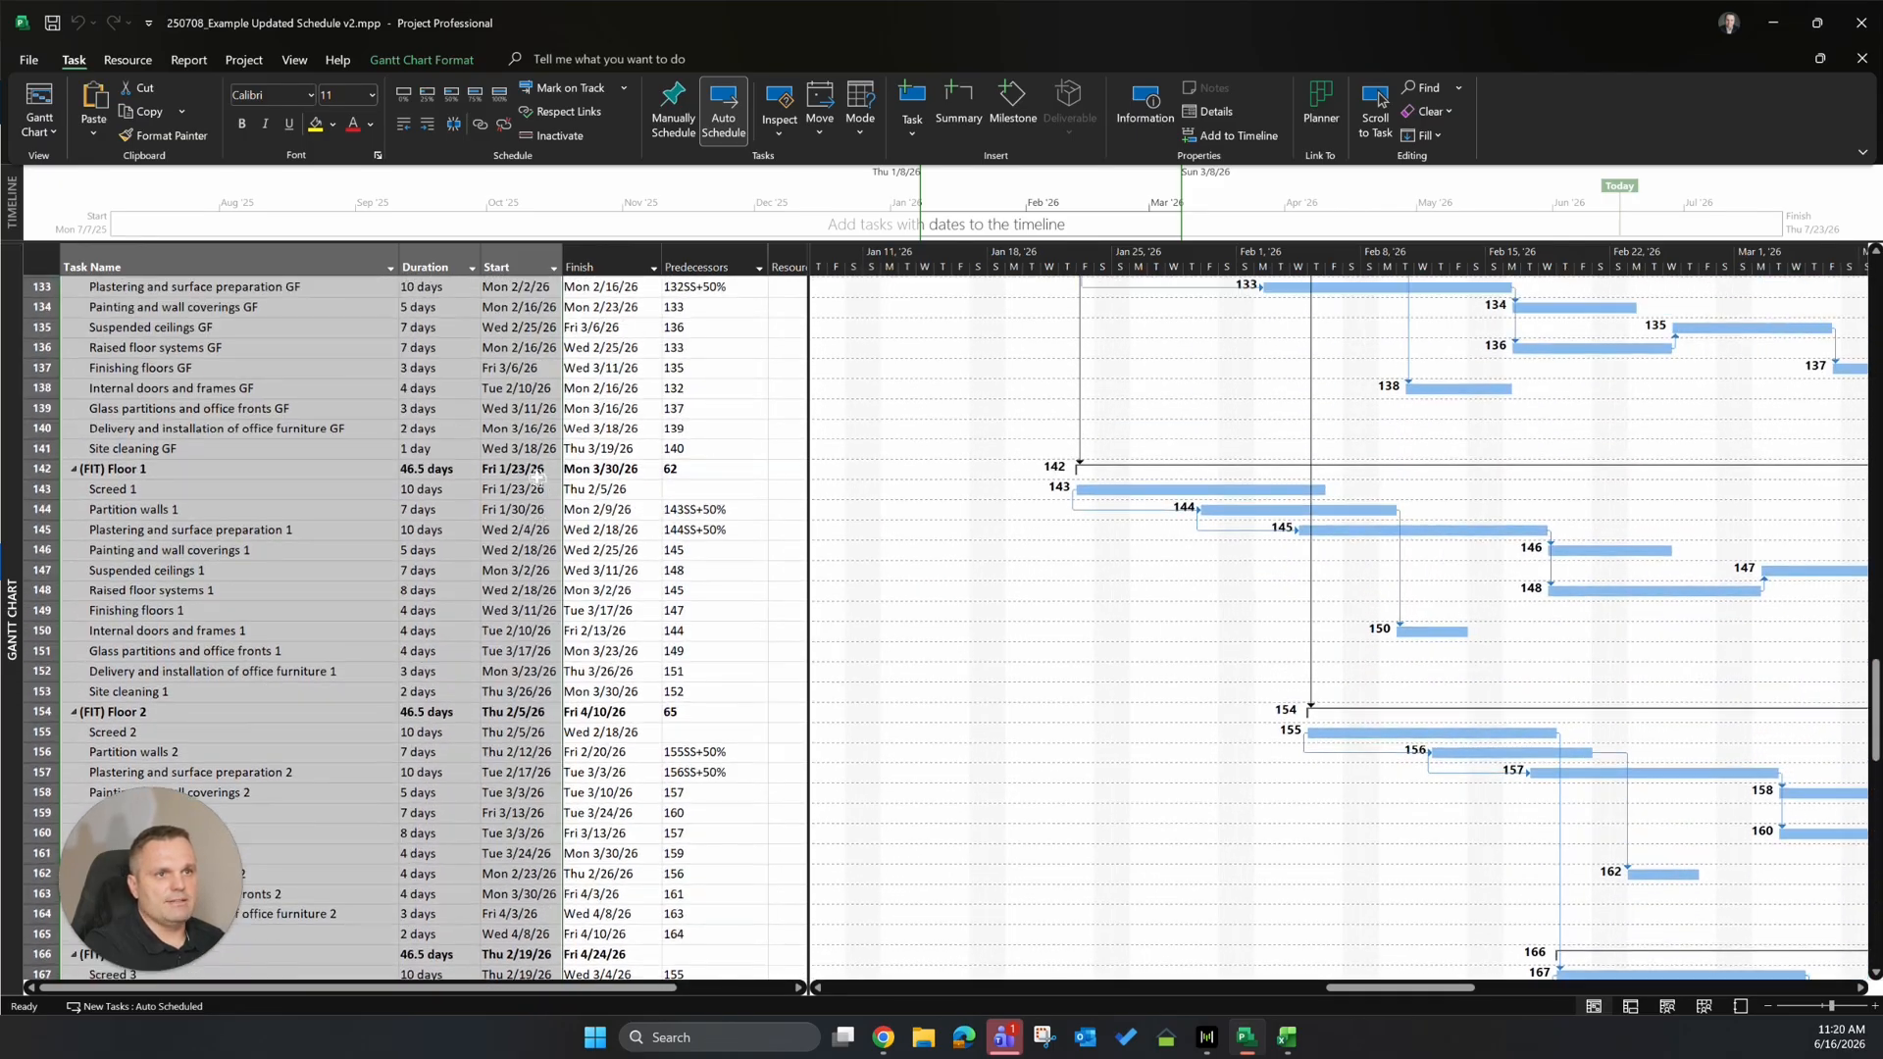
pyautogui.scroll(6, 537, 475)
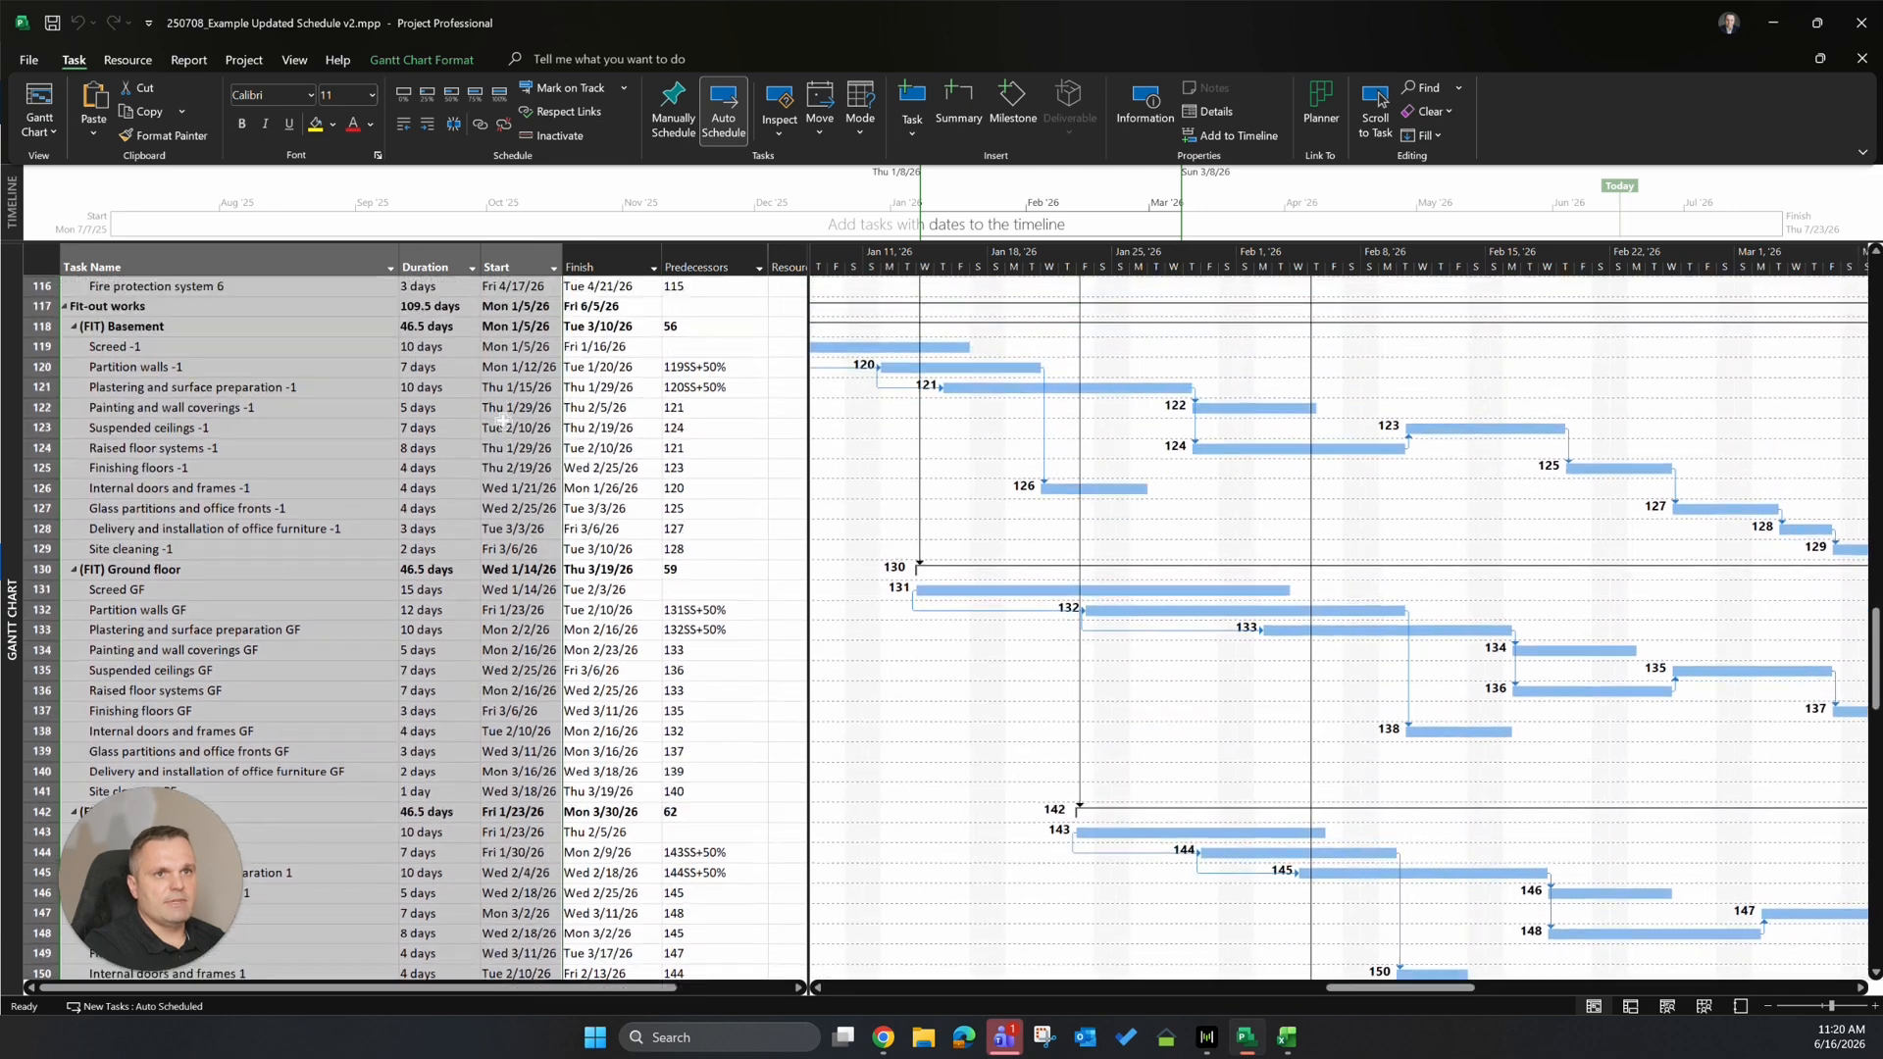
pyautogui.scroll(6, 502, 422)
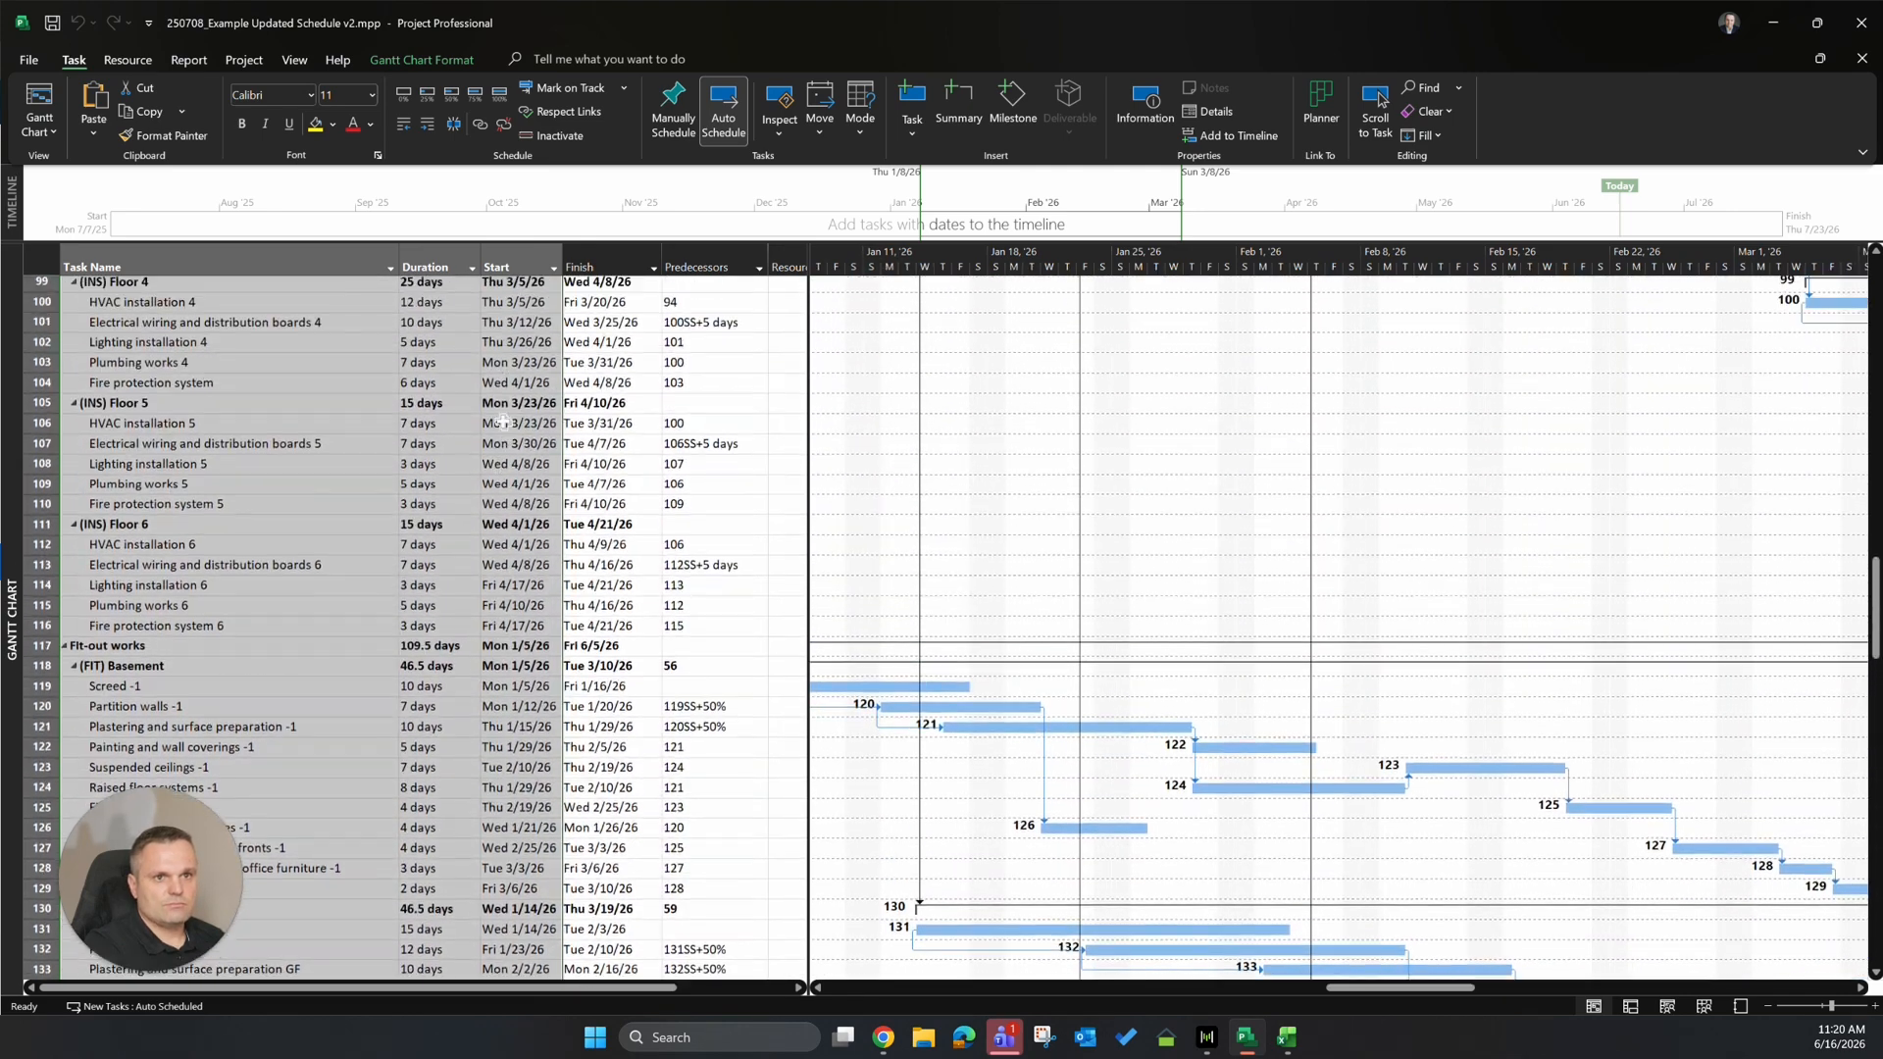
pyautogui.scroll(4, 502, 422)
pyautogui.scroll(-4, 514, 439)
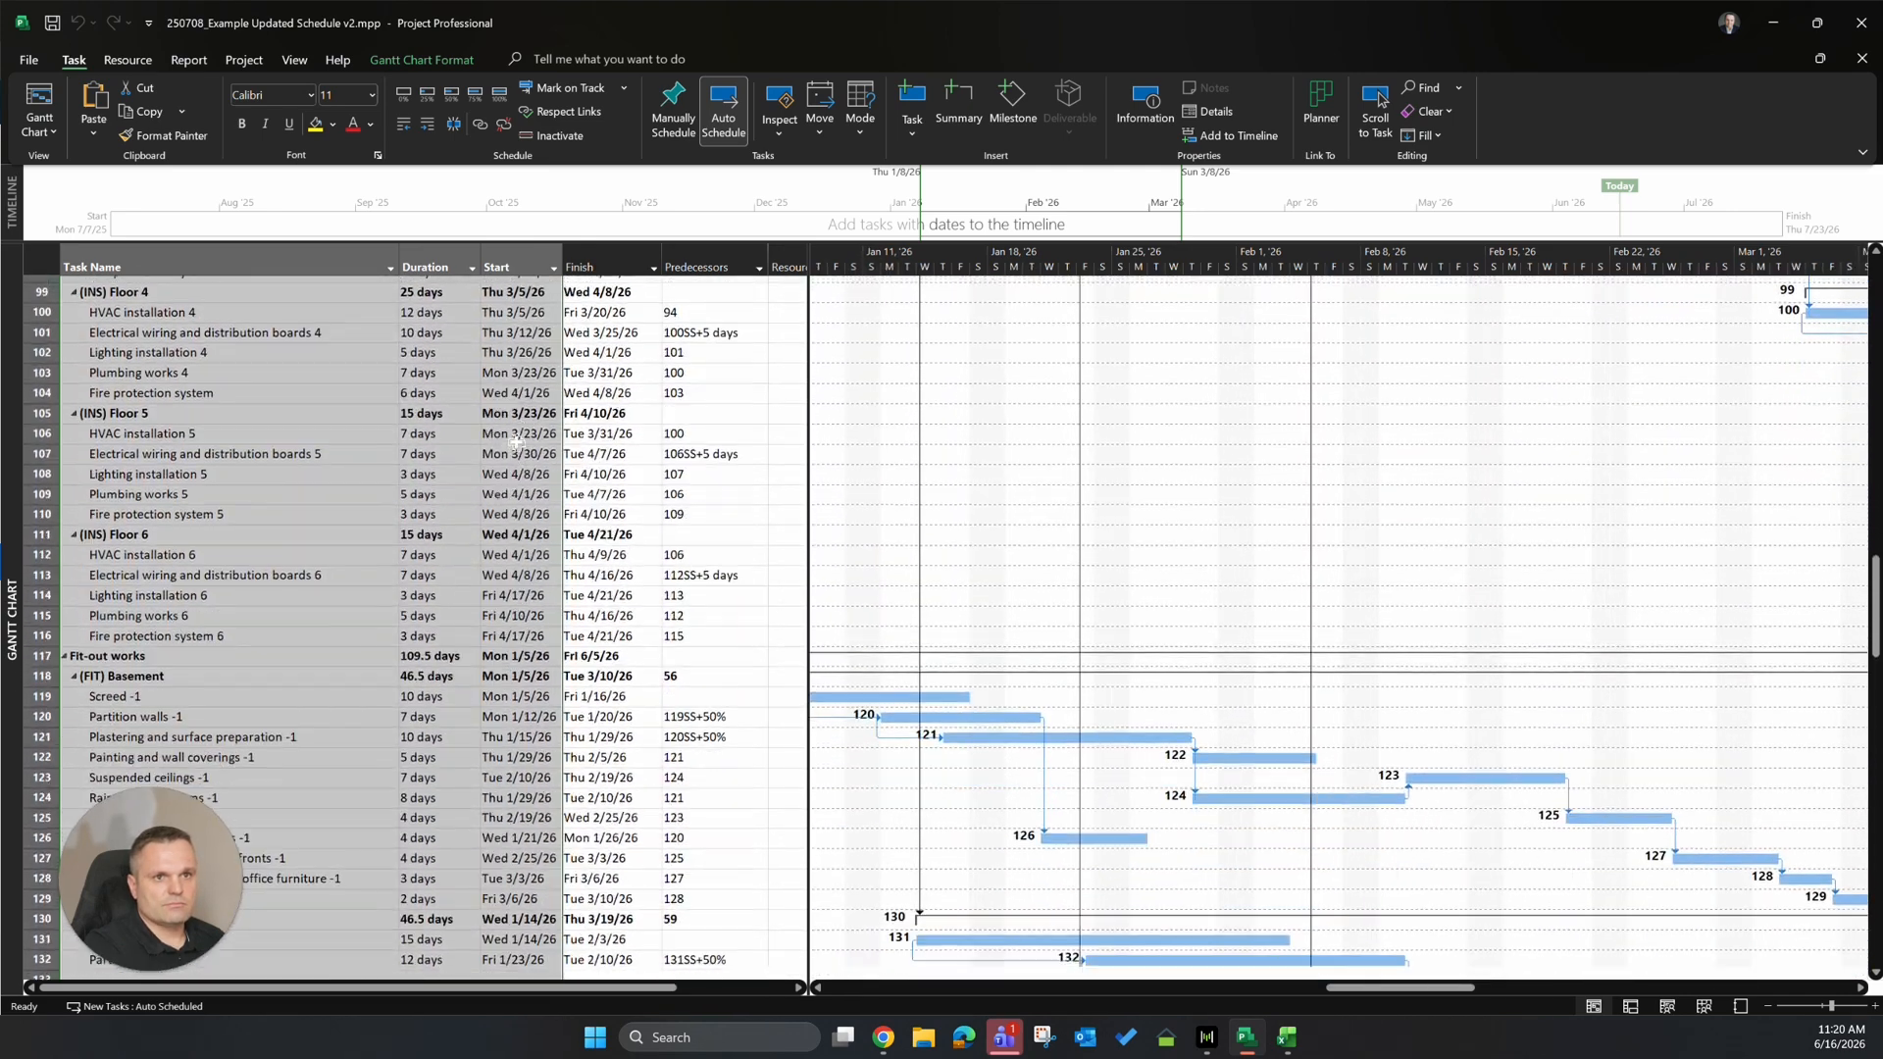
pyautogui.click(305, 522)
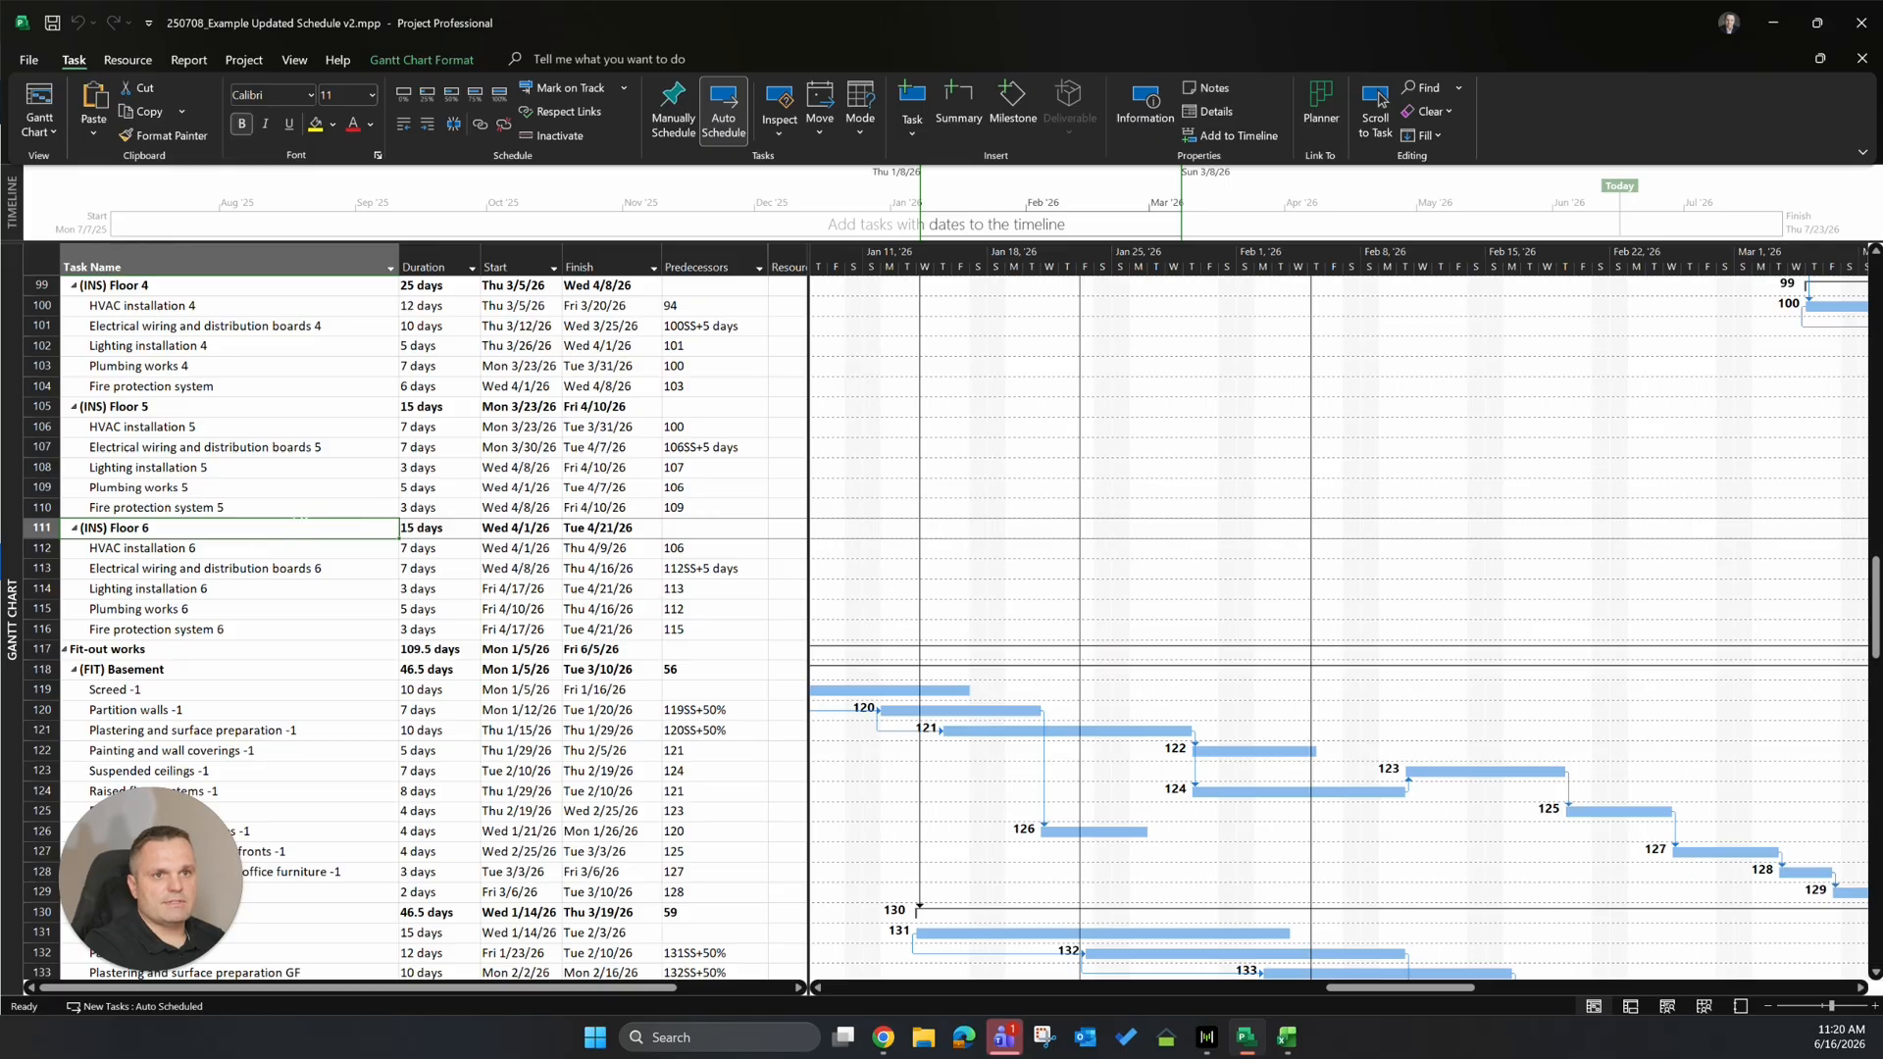
pyautogui.press('Down')
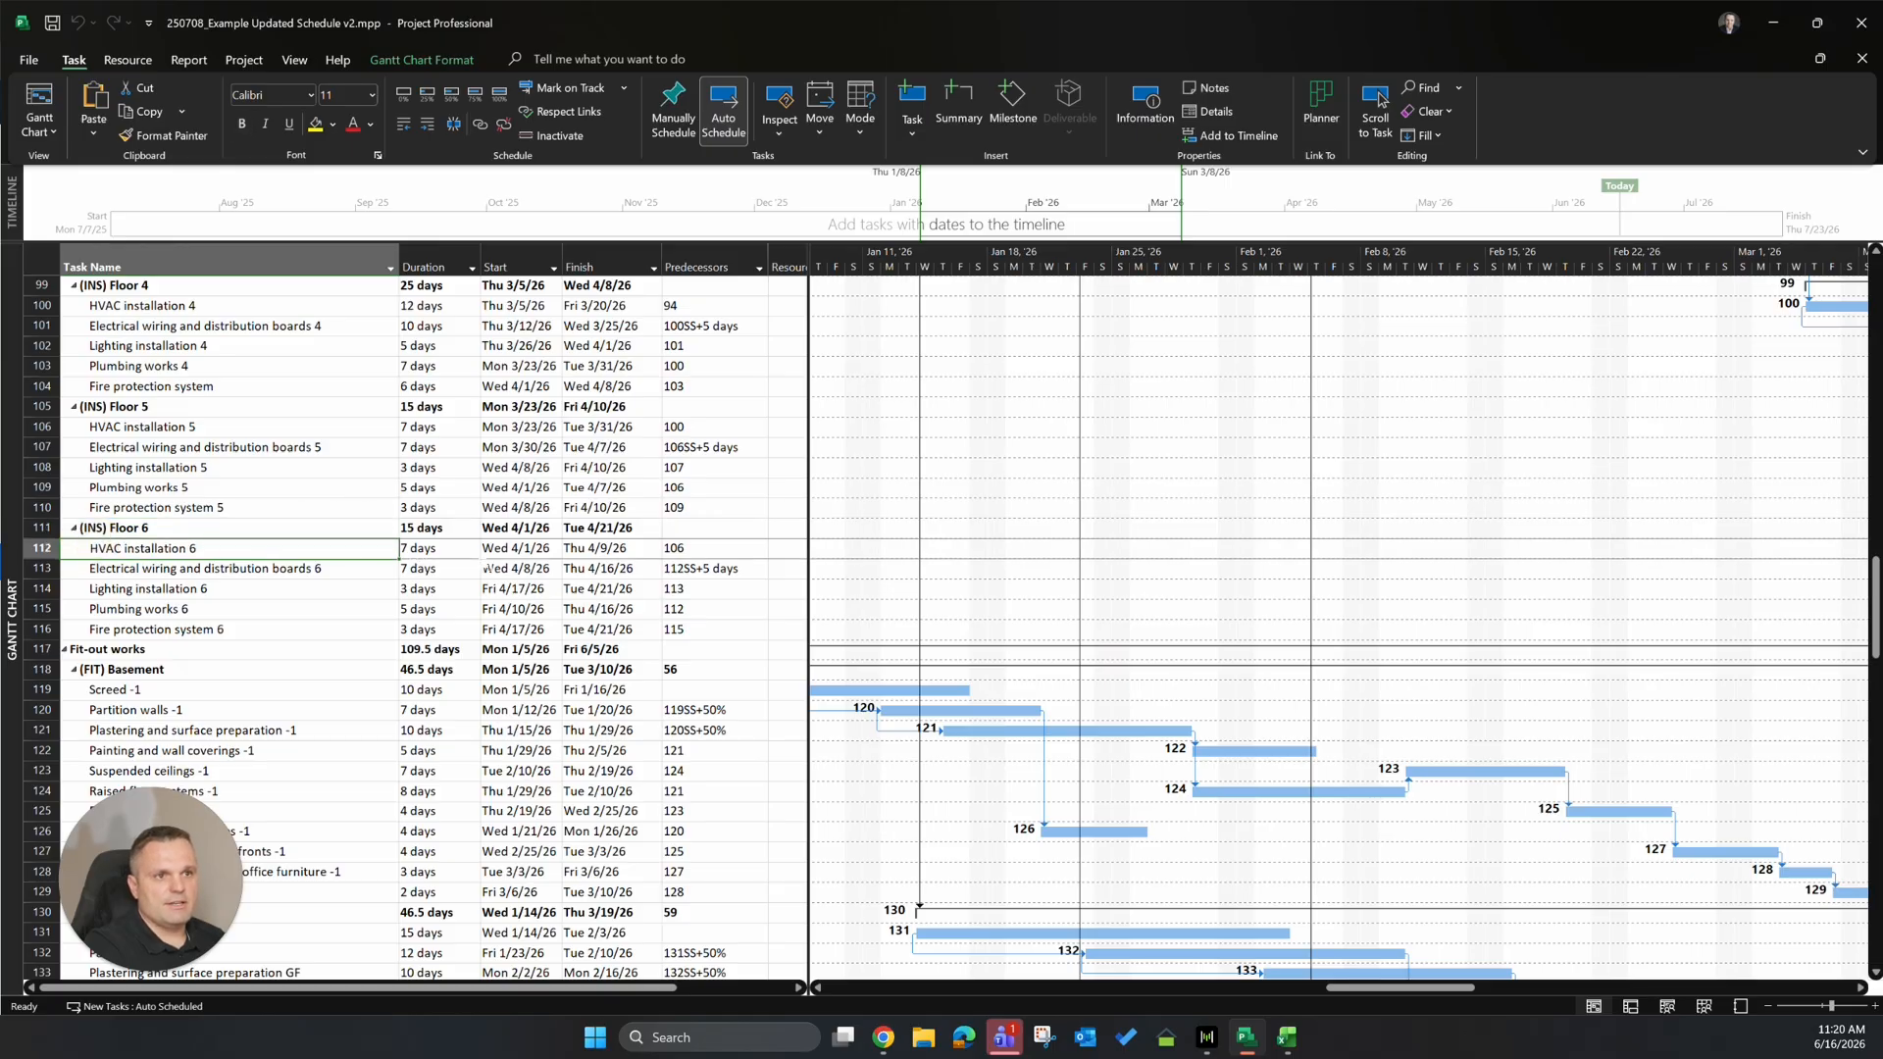
pyautogui.click(516, 548)
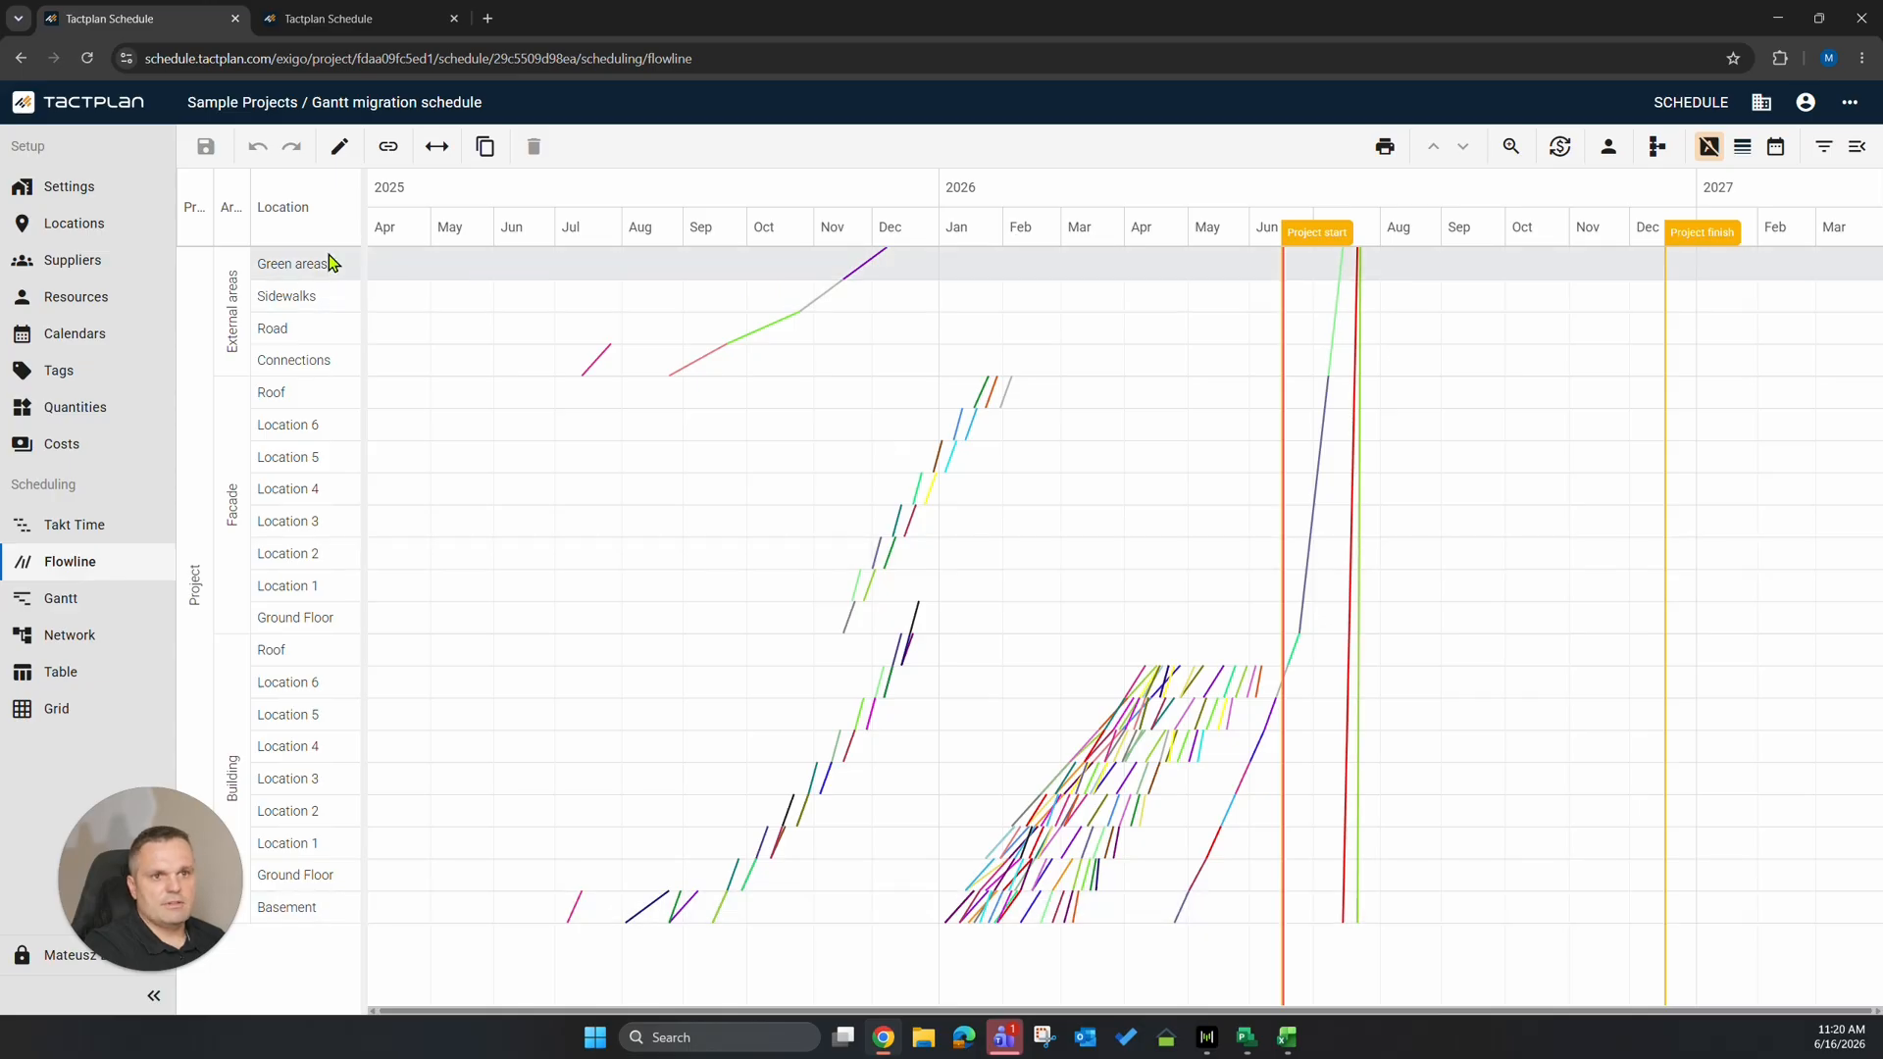
# In Tactplan, open the Takt Time view and examine the building locations' tasks from February to May 2026.
pyautogui.click(94, 527)
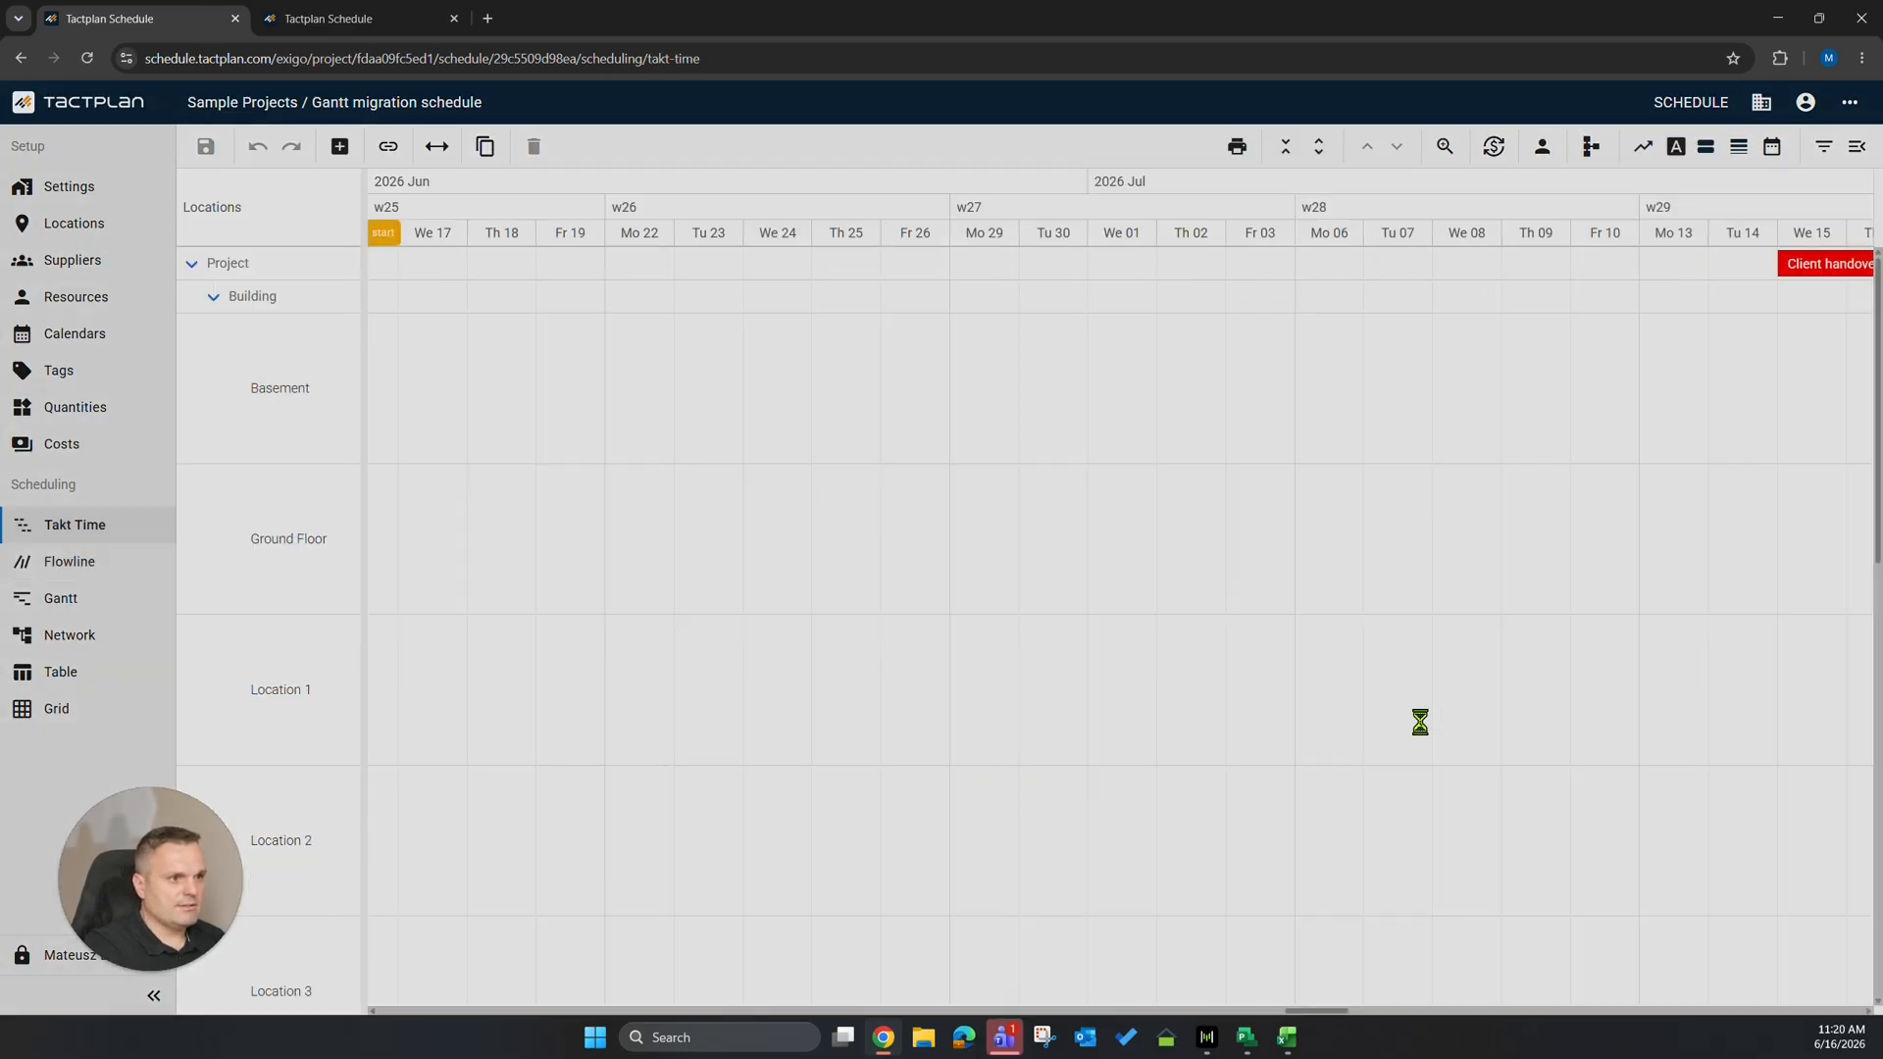
pyautogui.scroll(-5, 1139, 628)
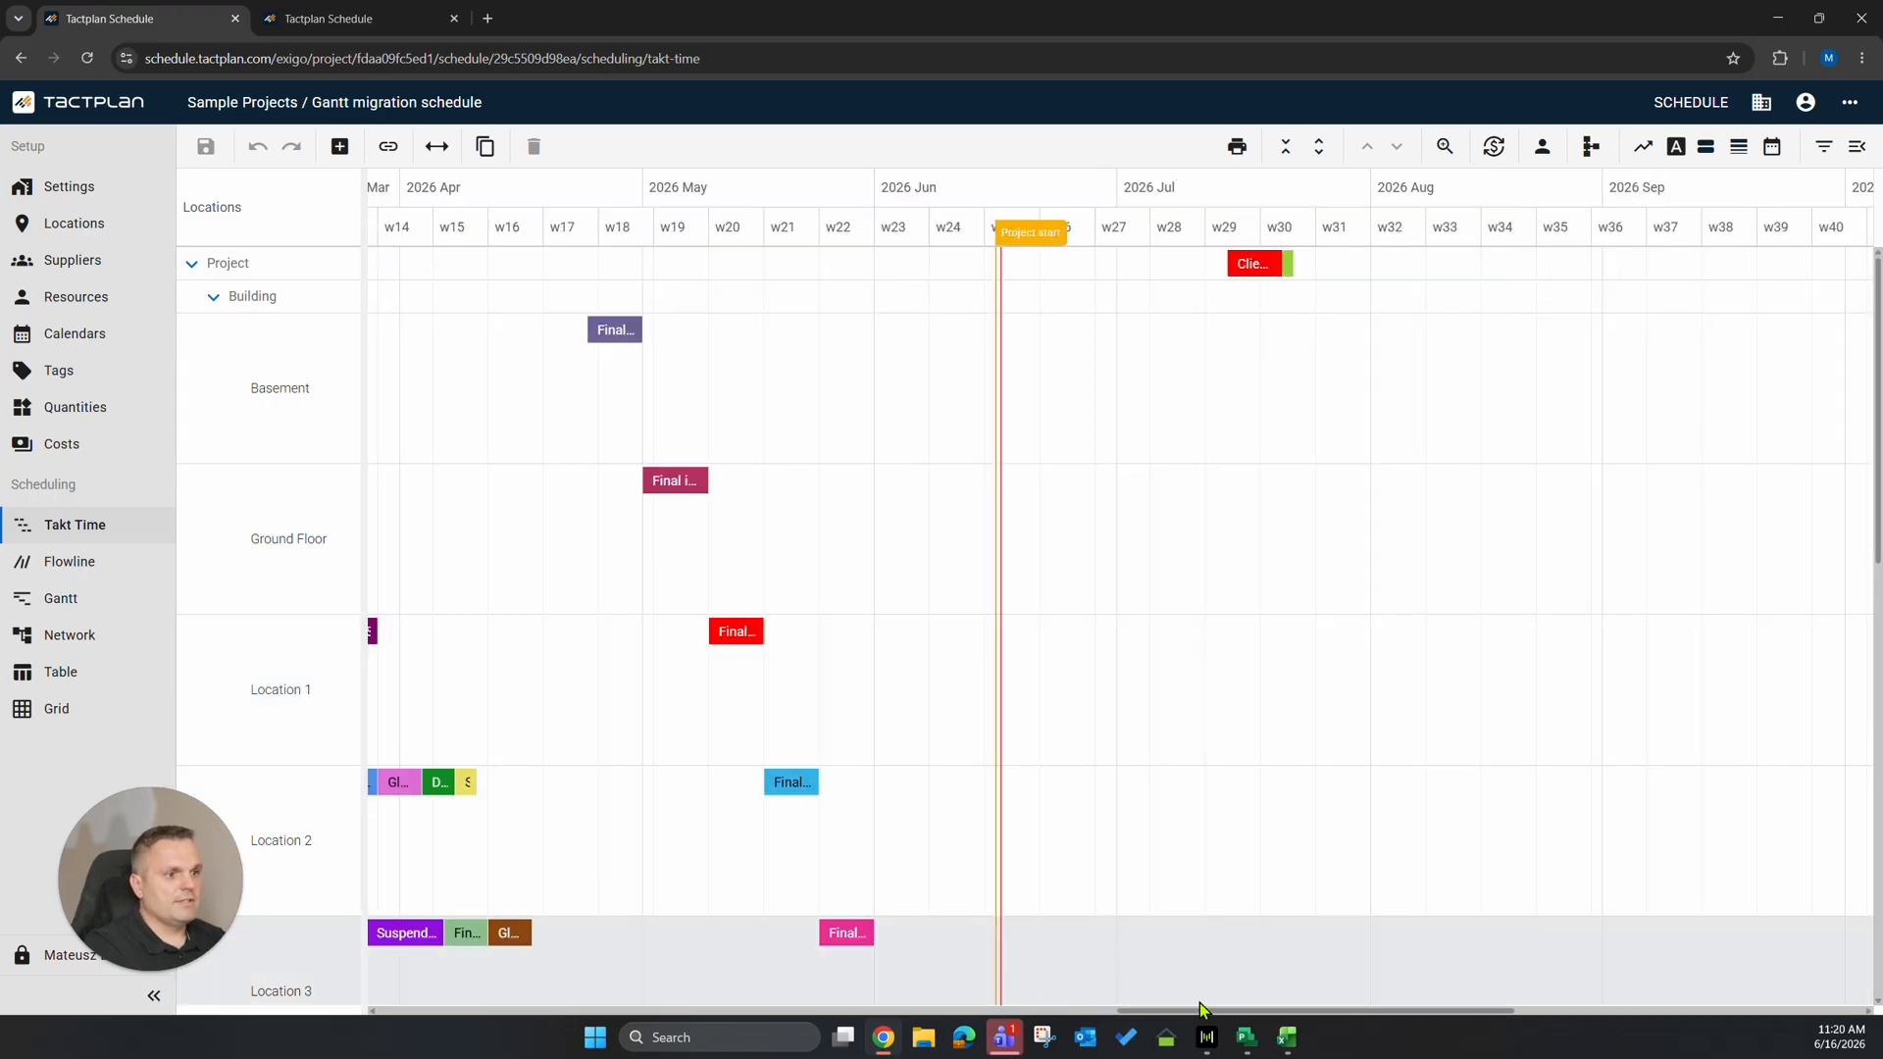
pyautogui.moveTo(1198, 1010); pyautogui.dragTo(1062, 1015)
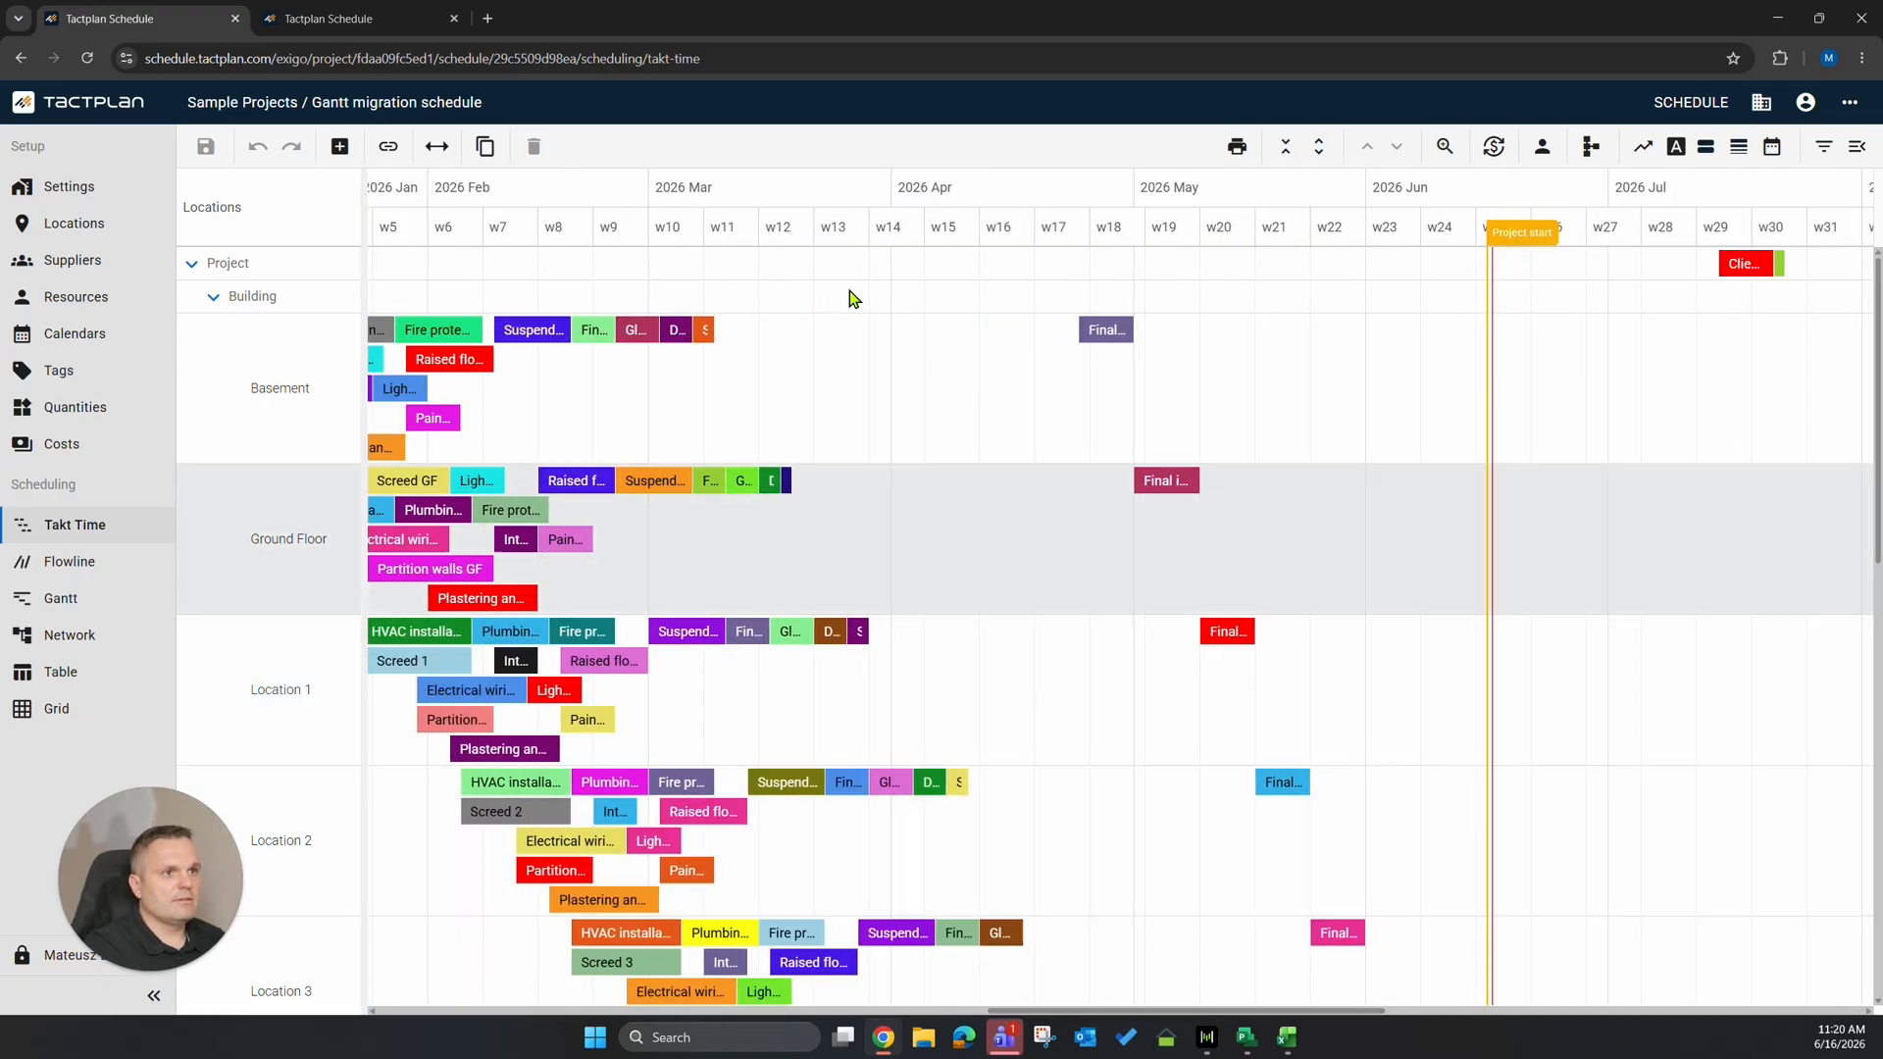
pyautogui.scroll(-2, 910, 602)
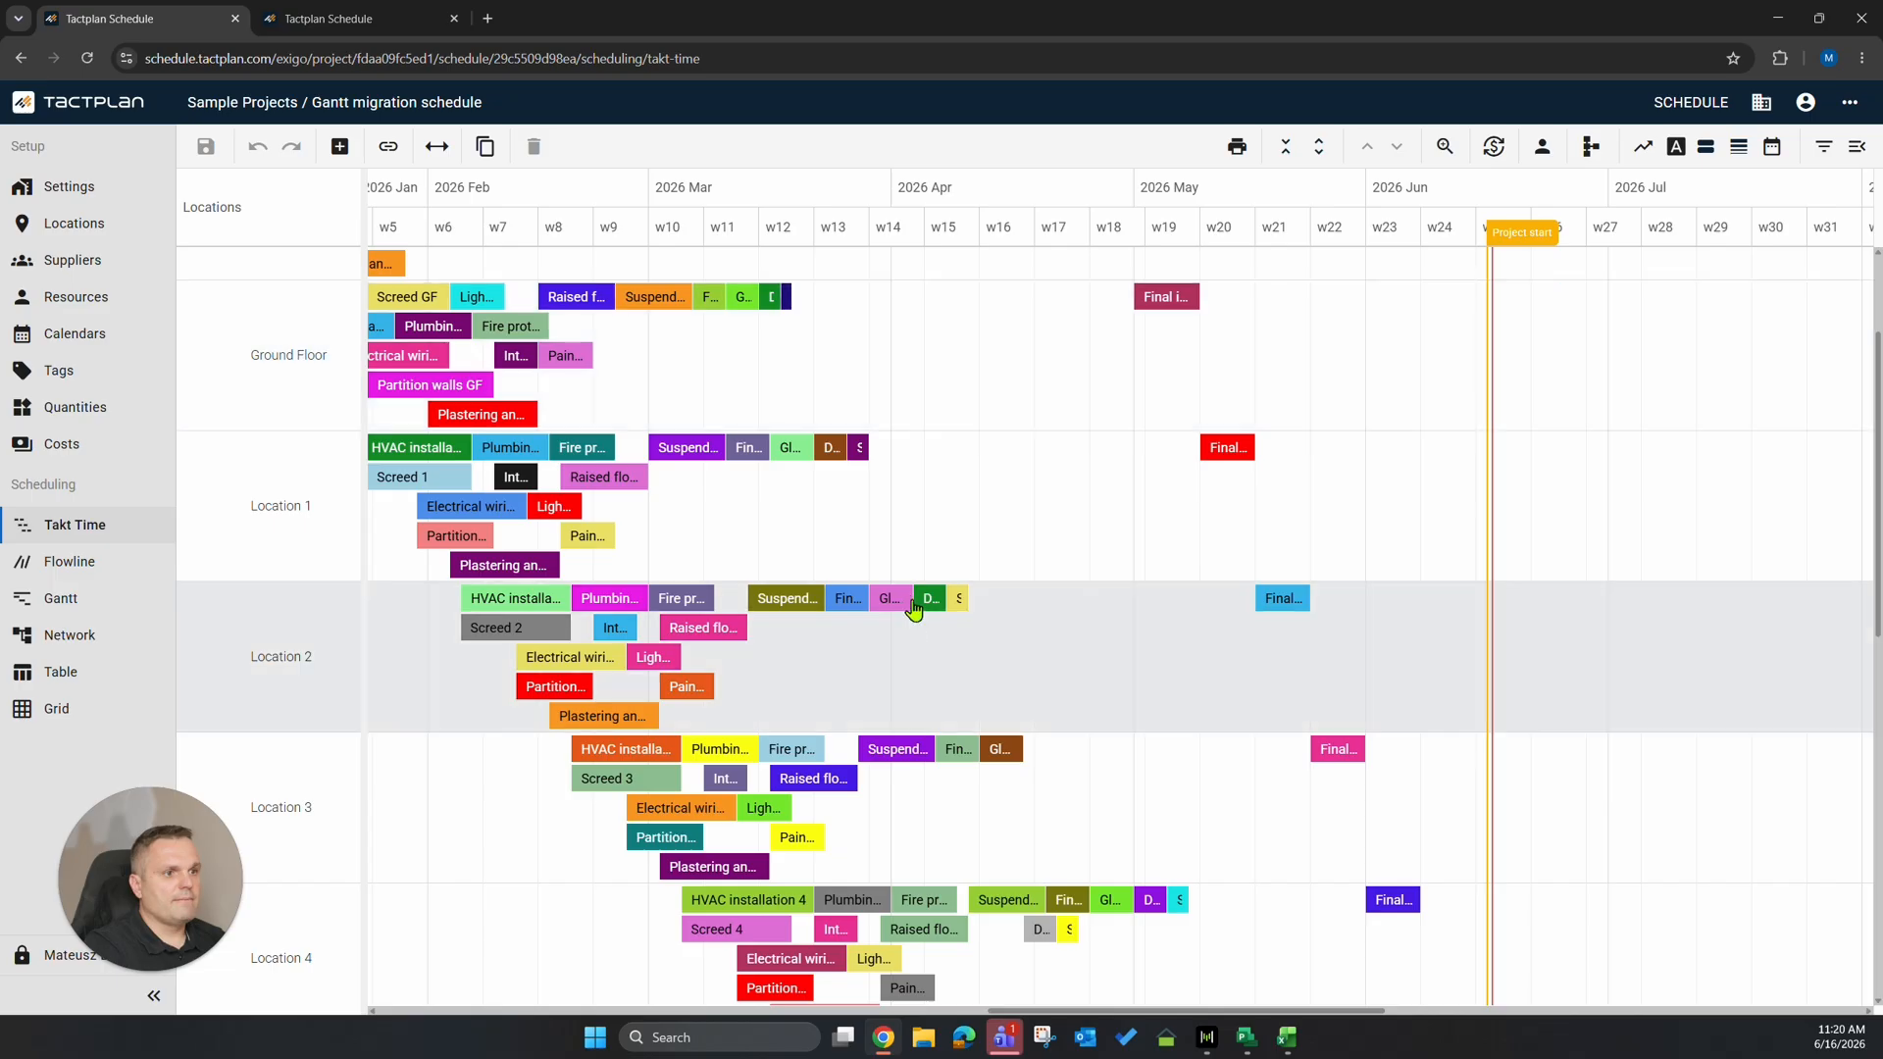
# Examine the tasks from Location 2 to Location 6 and open the details of HVAC installation 6.
pyautogui.scroll(-2, 911, 606)
pyautogui.scroll(-1, 915, 608)
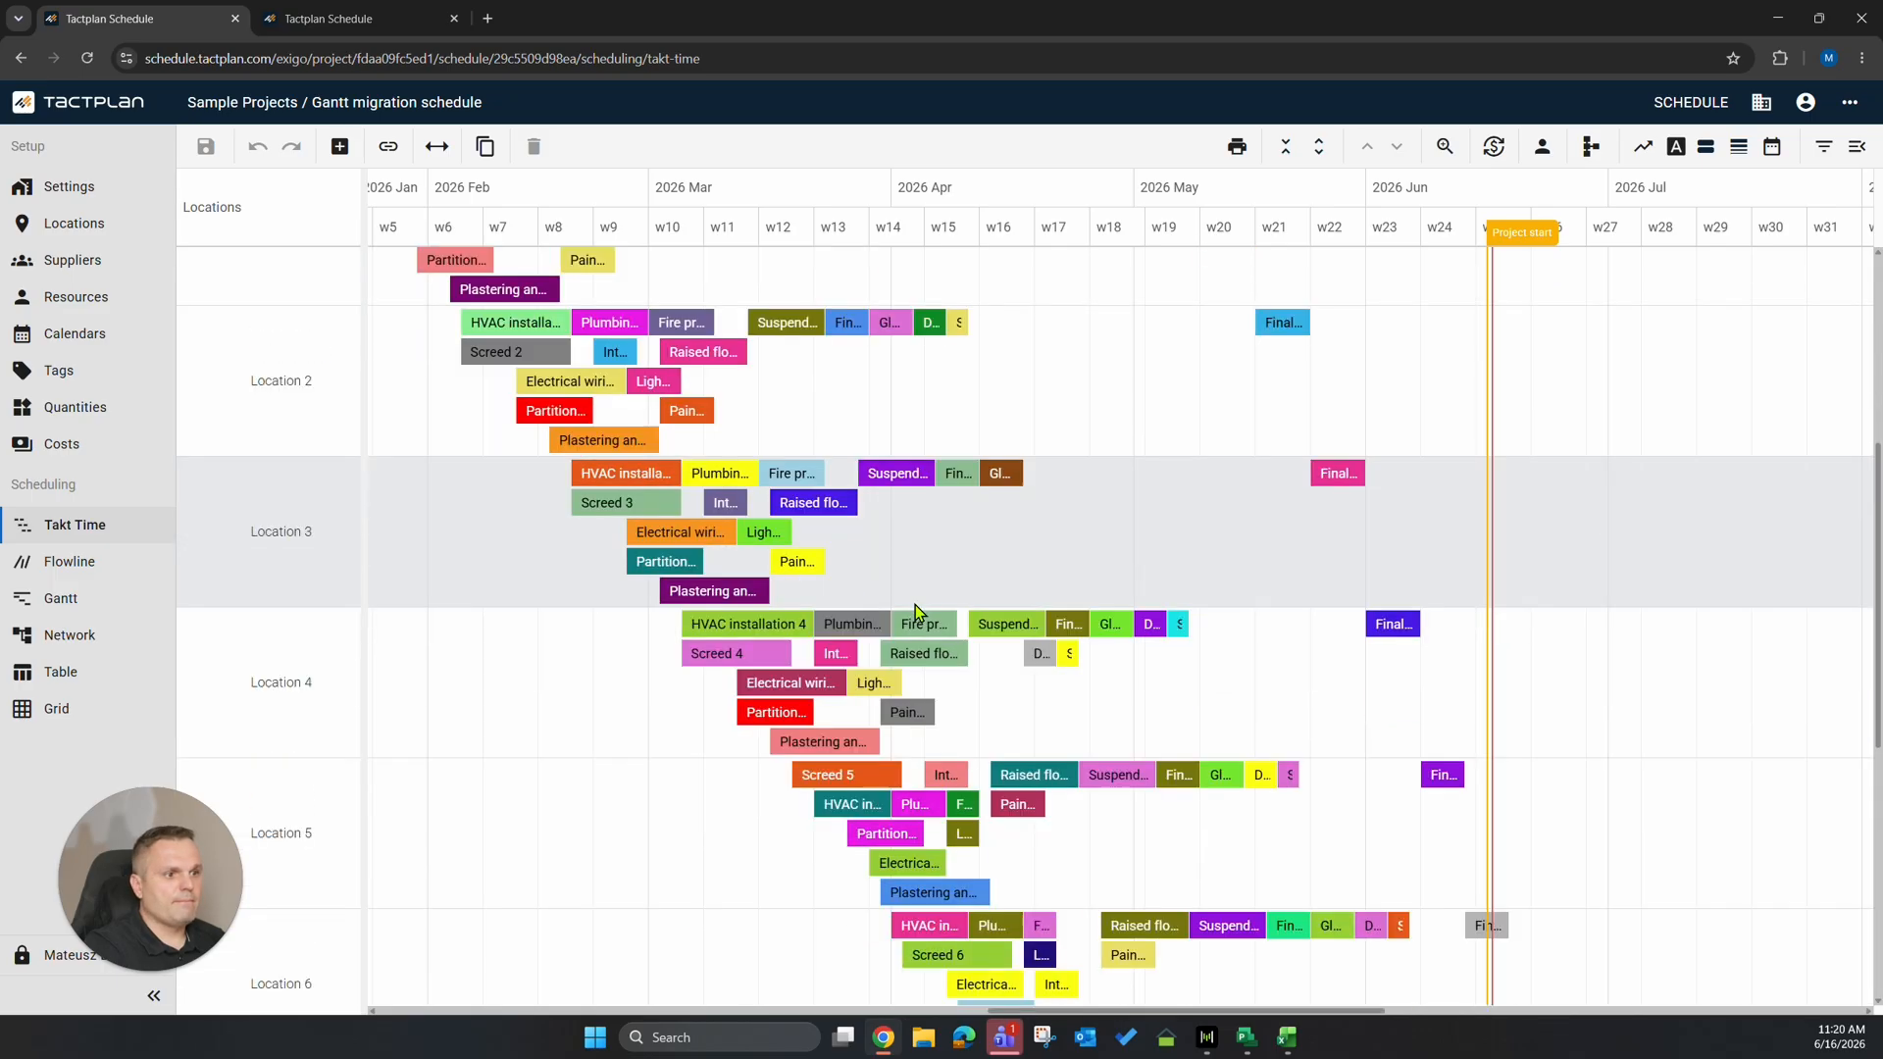
pyautogui.scroll(-2, 918, 614)
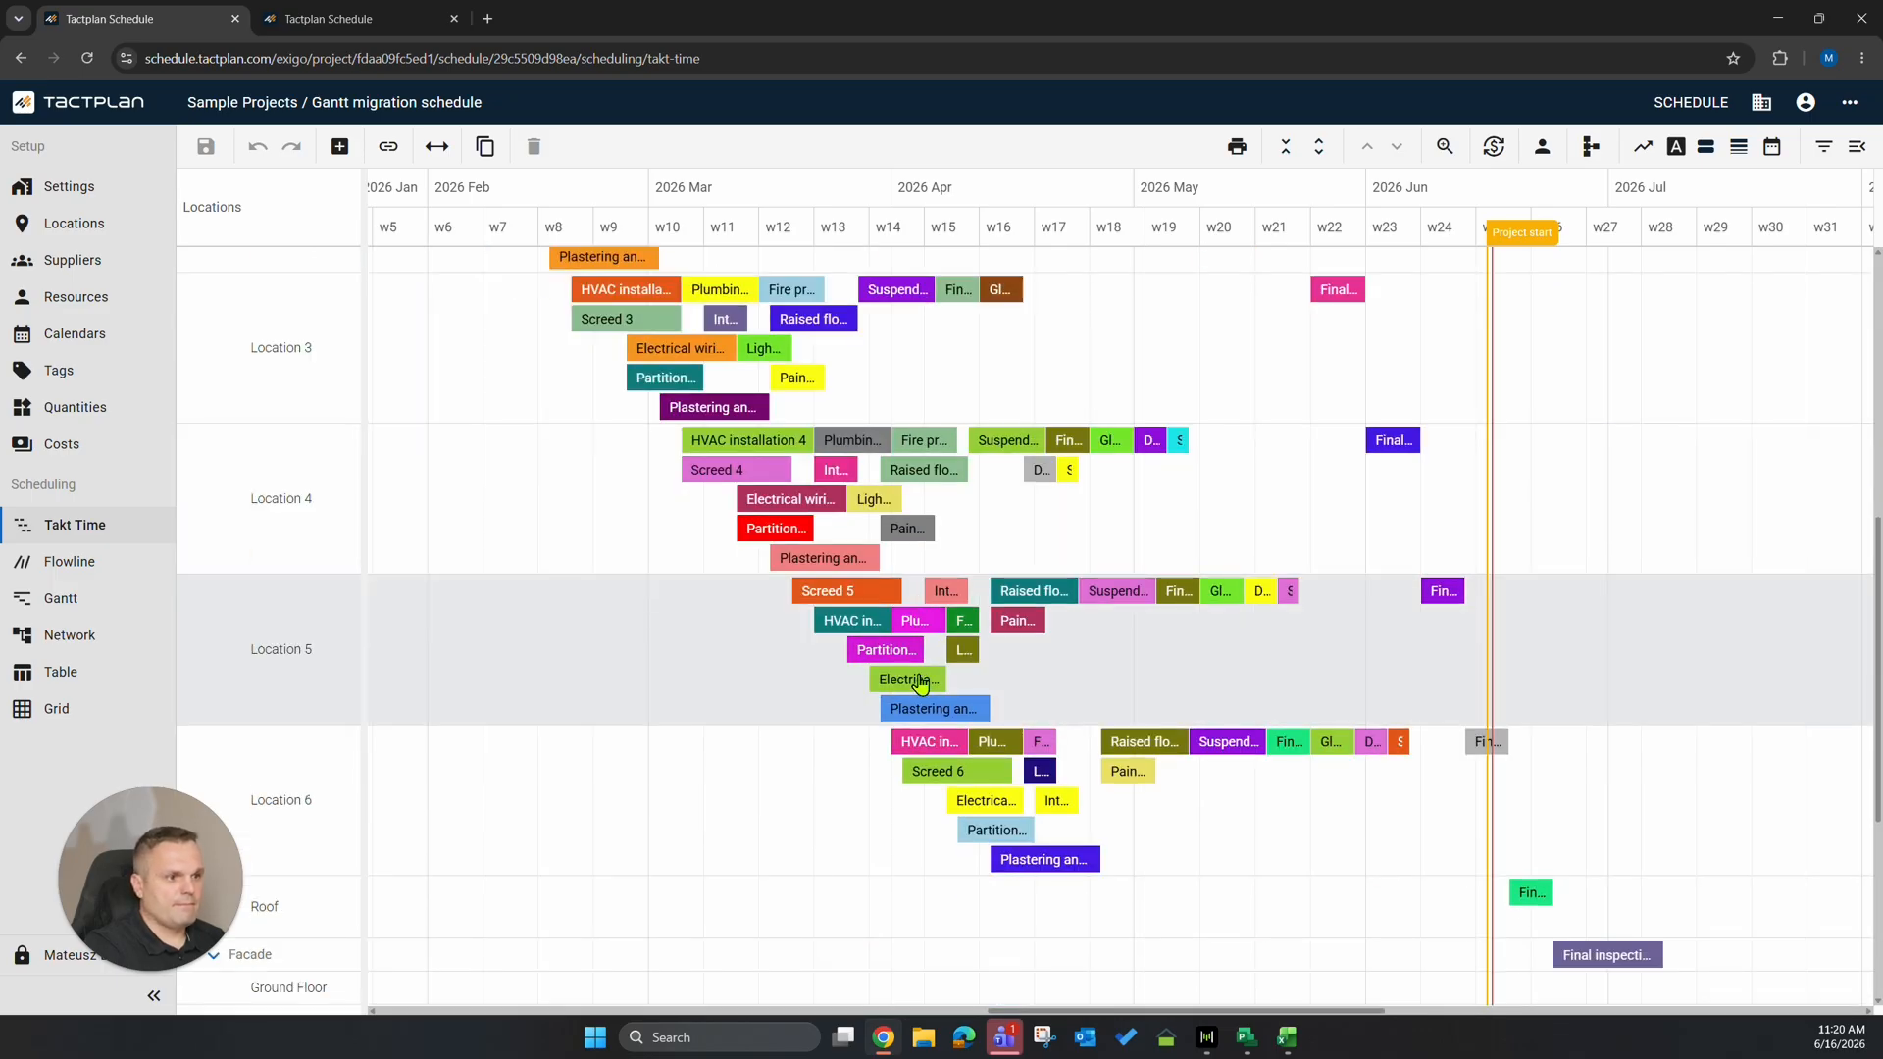
pyautogui.click(917, 750)
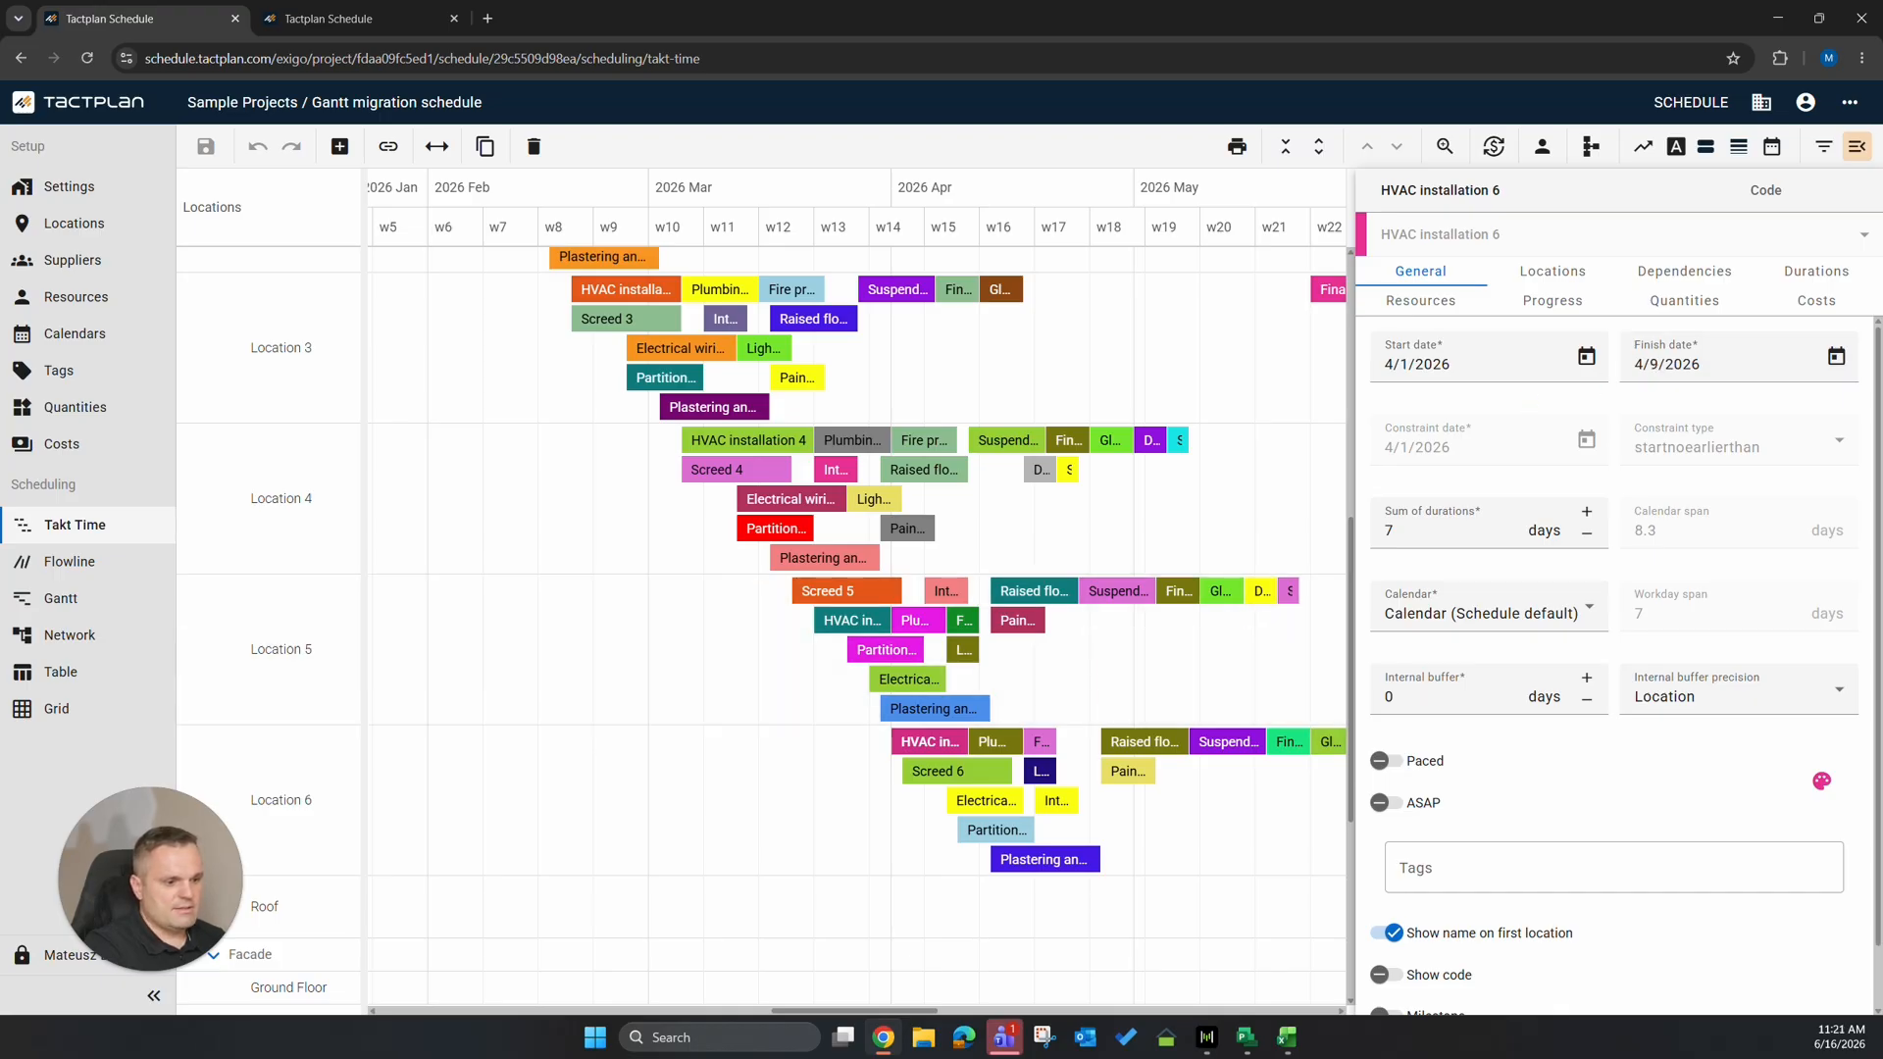
# Switch to Microsoft Project to check HVAC installation 6's finish date, then return to Tactplan and close the task details.
pyautogui.hotkey('alt', 'Tab')
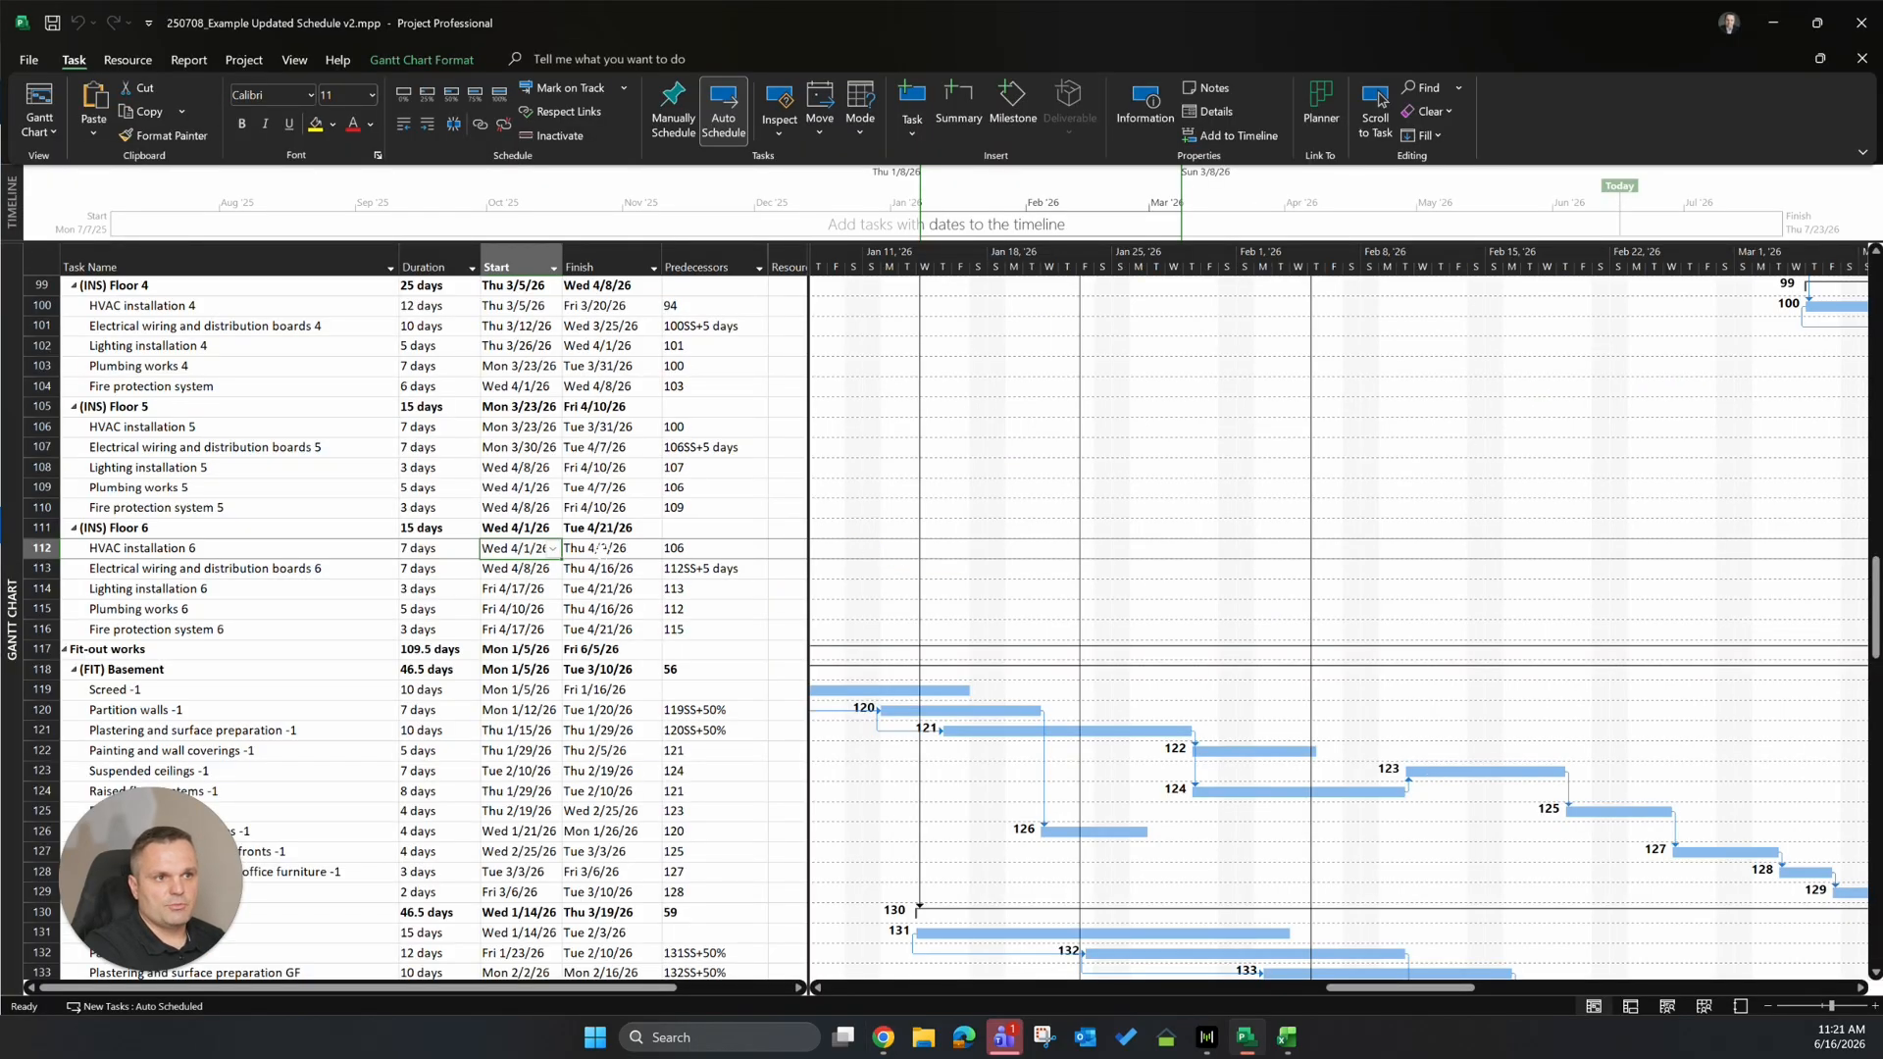
pyautogui.click(602, 547)
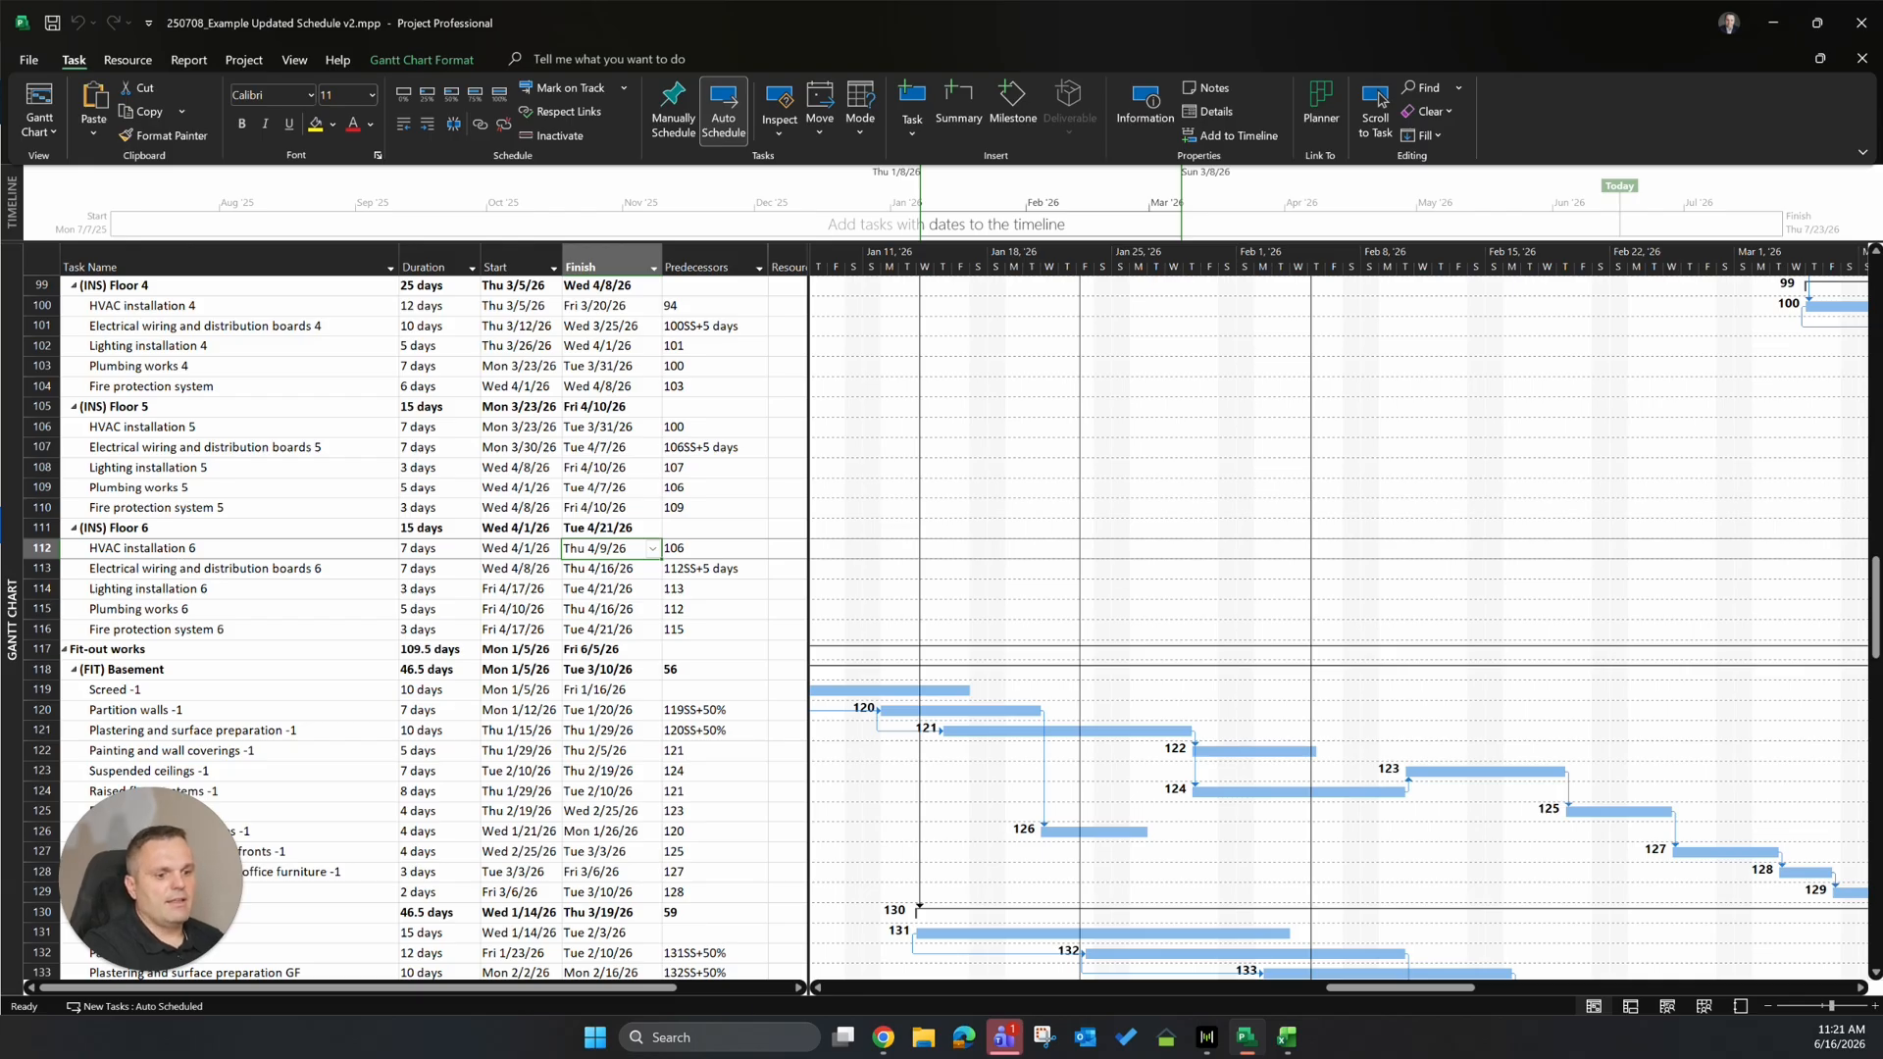
pyautogui.hotkey('alt', 'Tab')
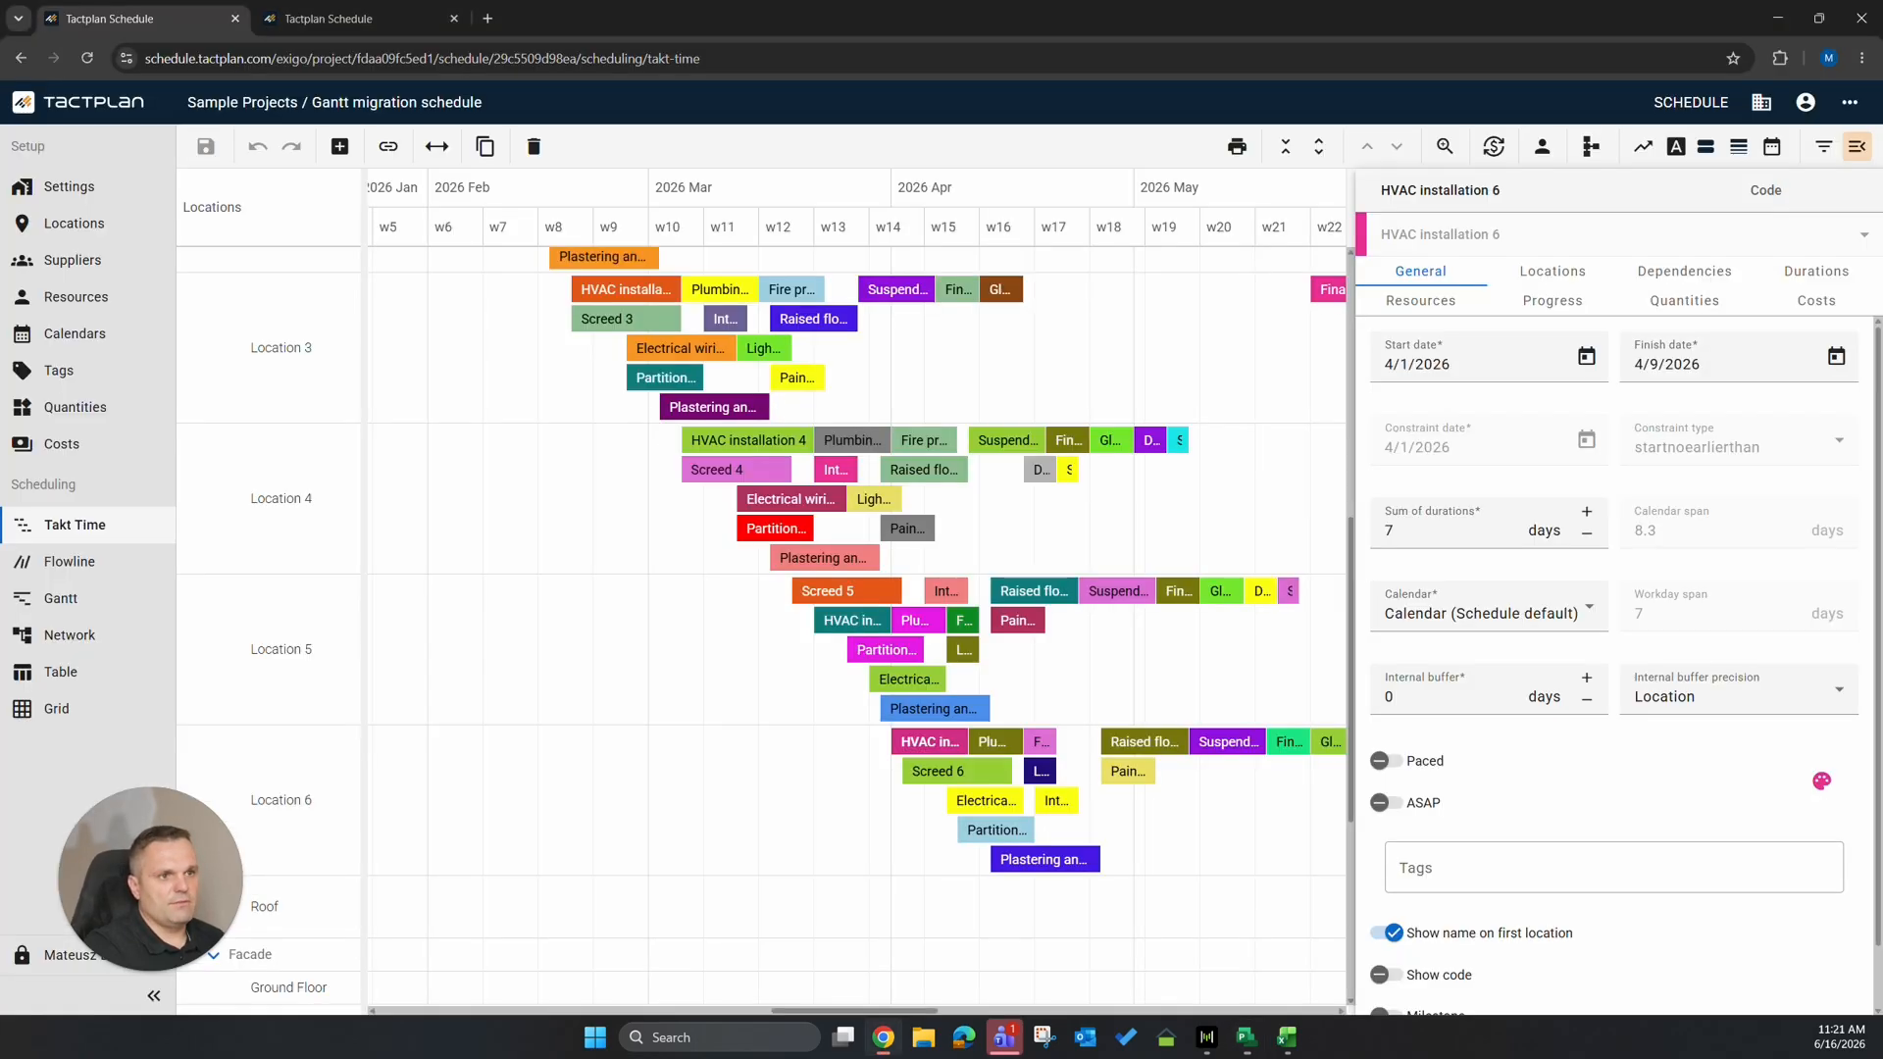
pyautogui.click(1250, 461)
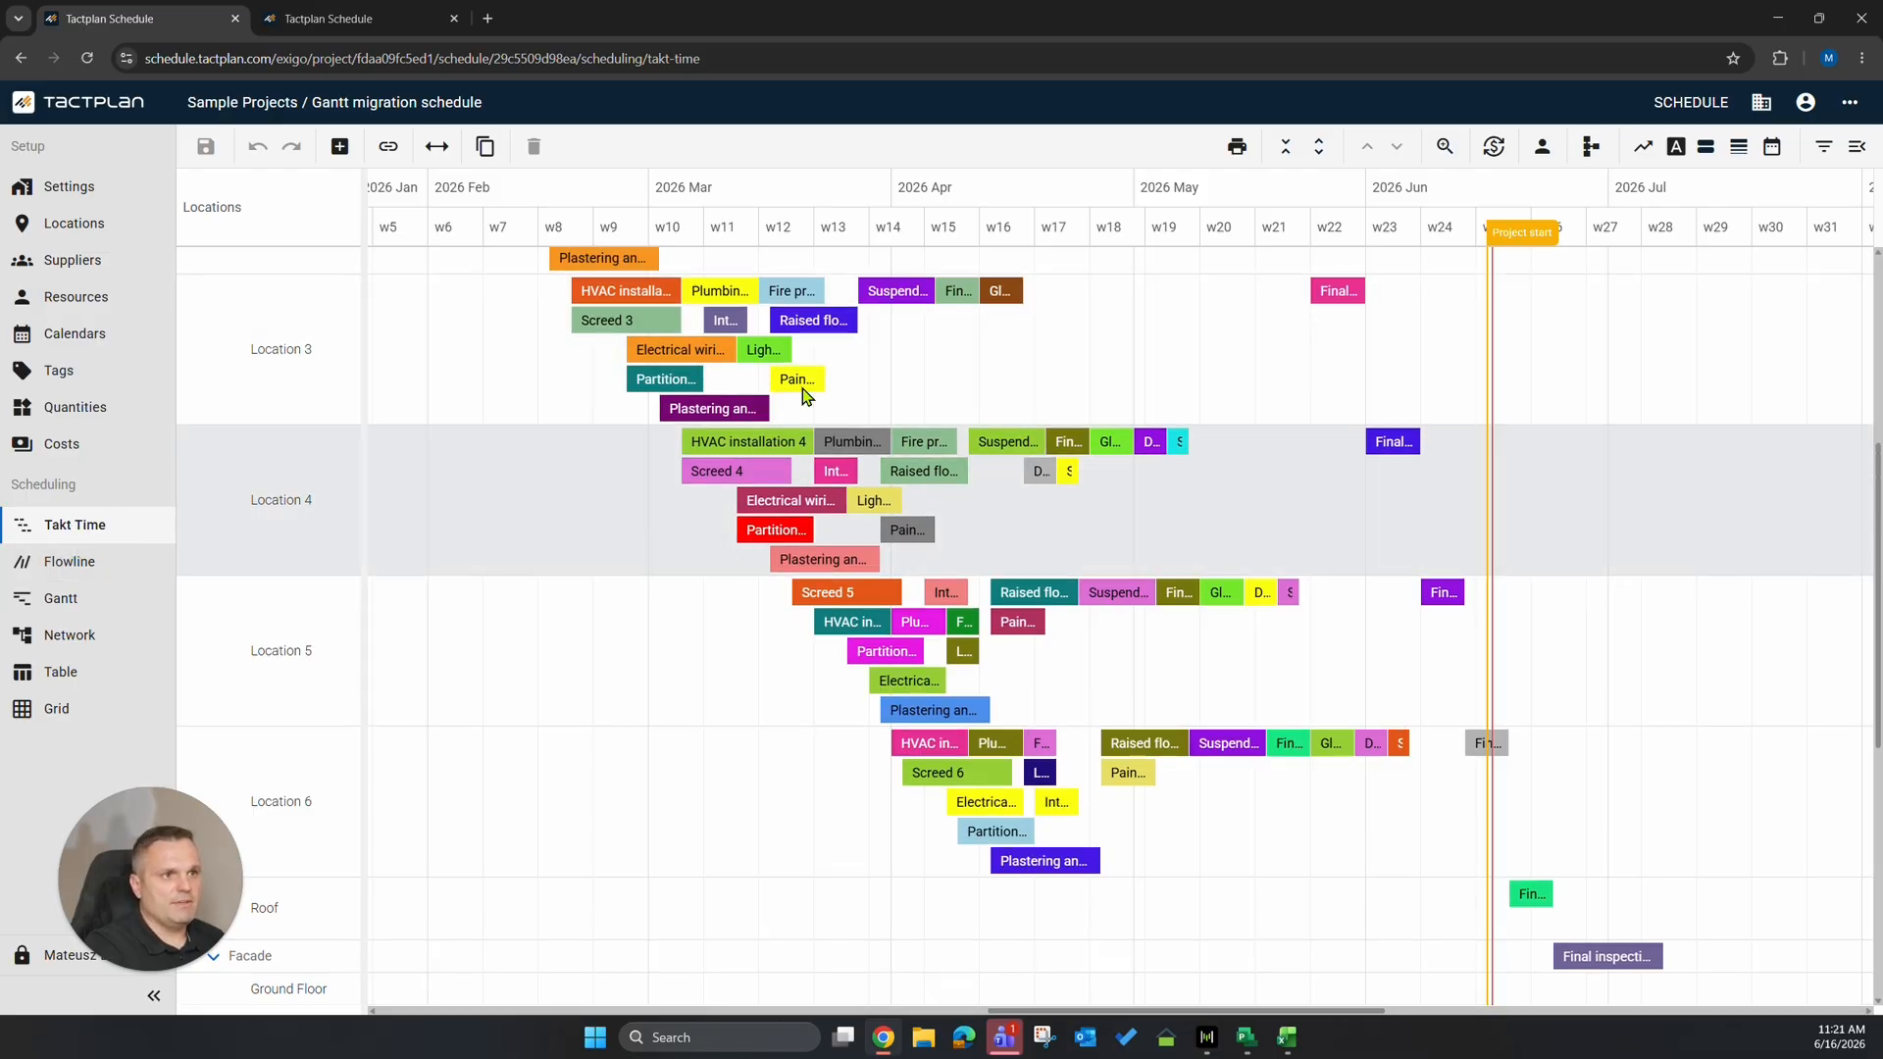
# Show the schedule as a Flowline without task name labels, focused on the period from late January to July 2026.
pyautogui.scroll(5, 446, 424)
pyautogui.click(105, 557)
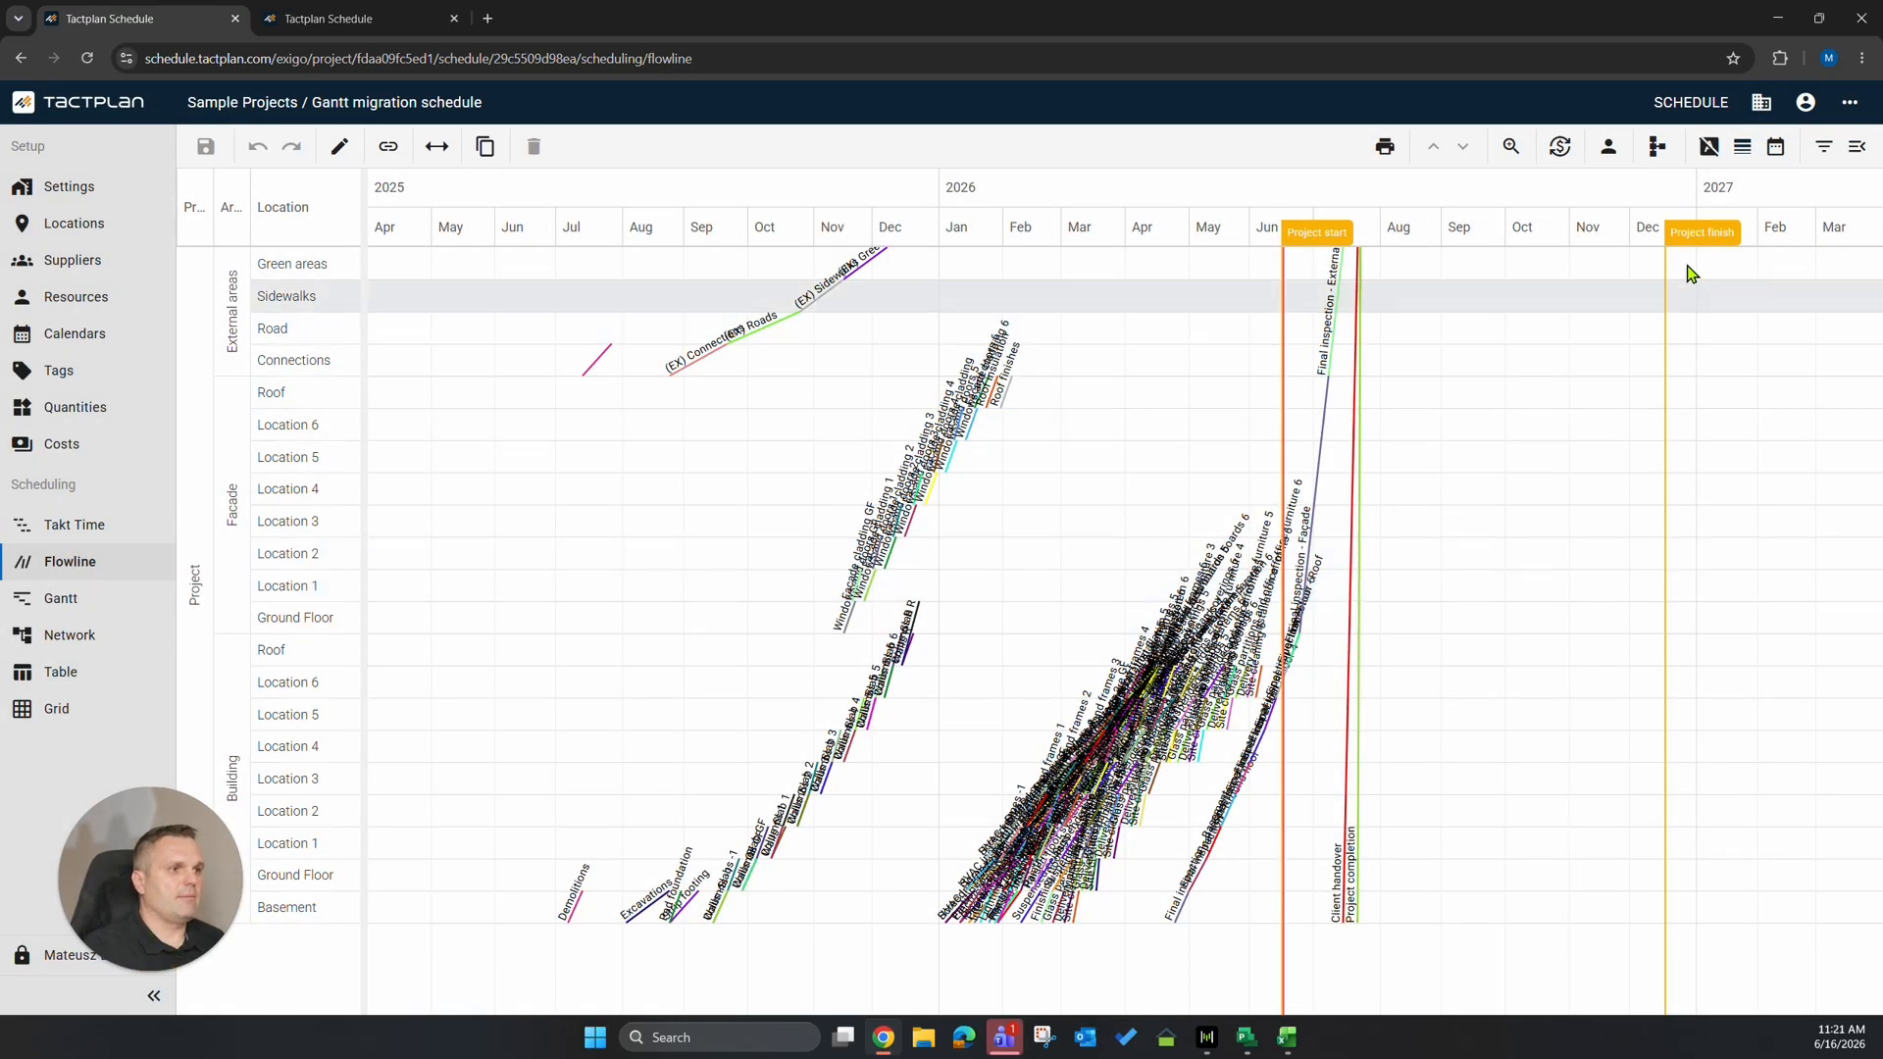
pyautogui.click(1708, 146)
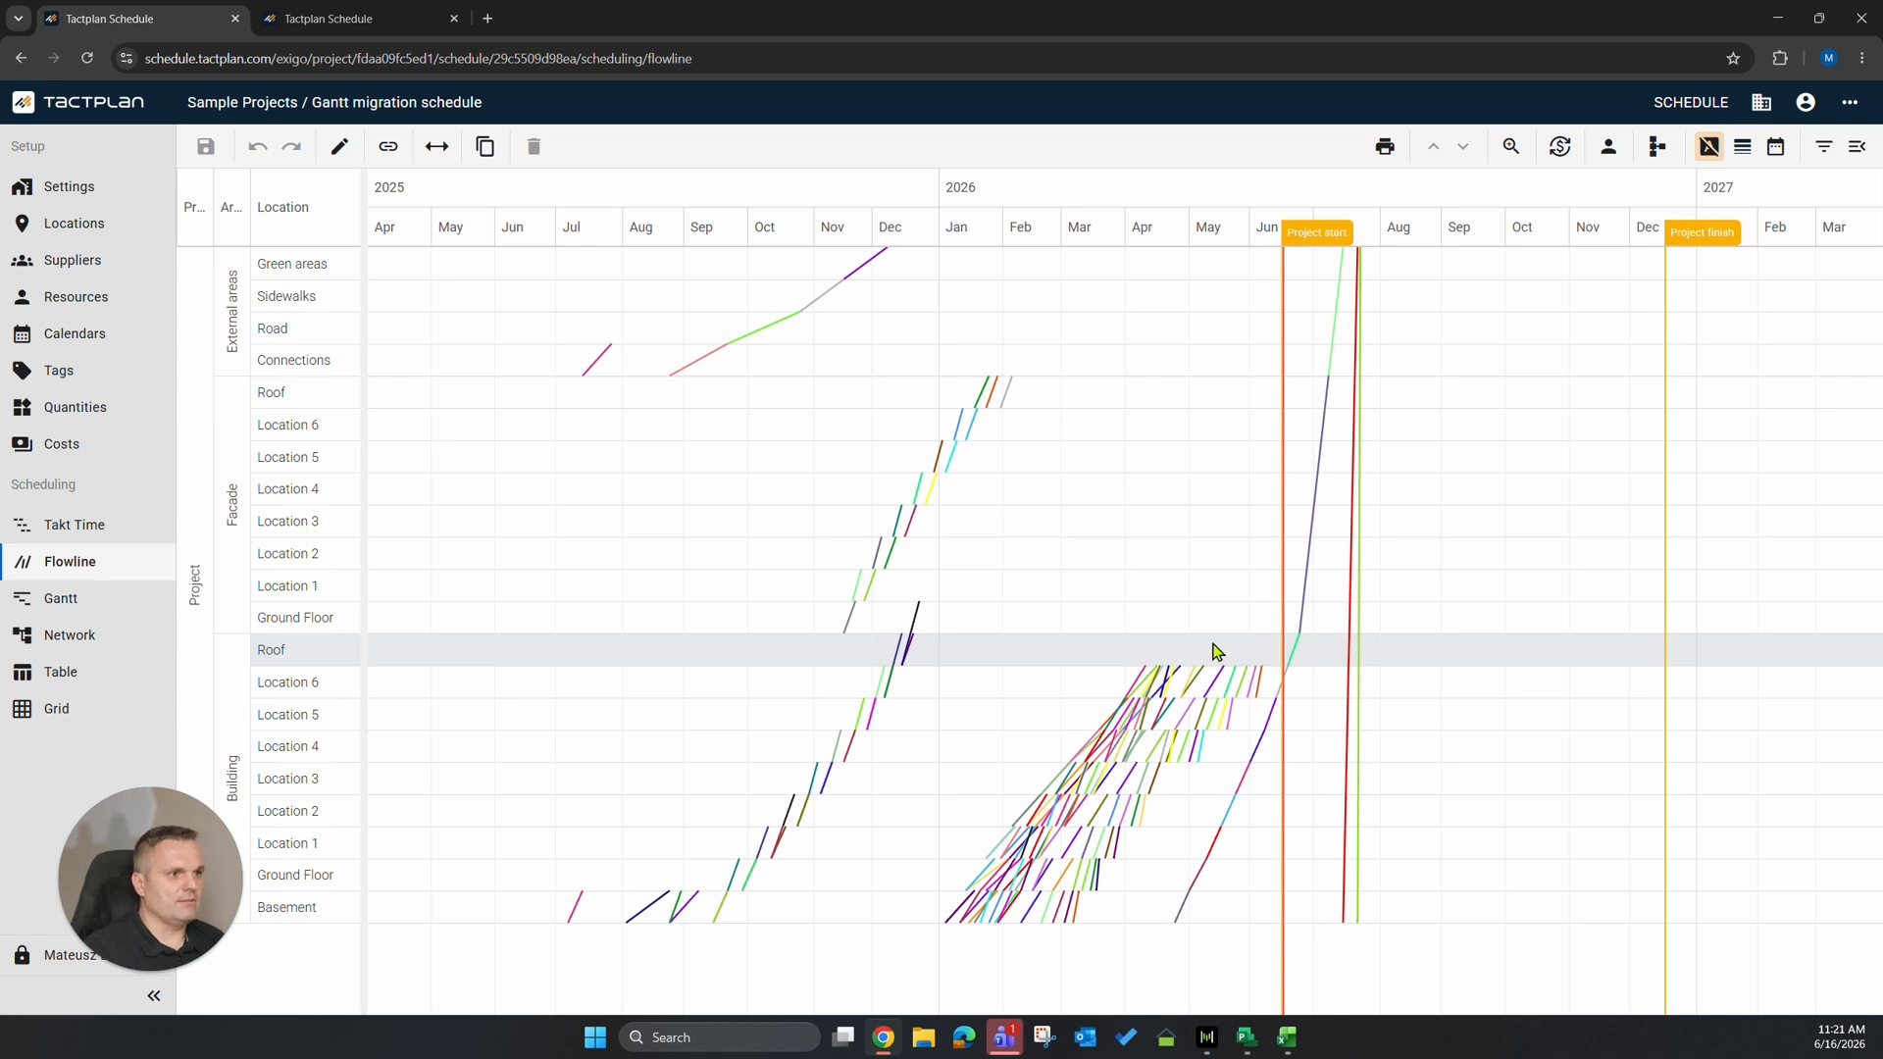
pyautogui.scroll(3, 1186, 753)
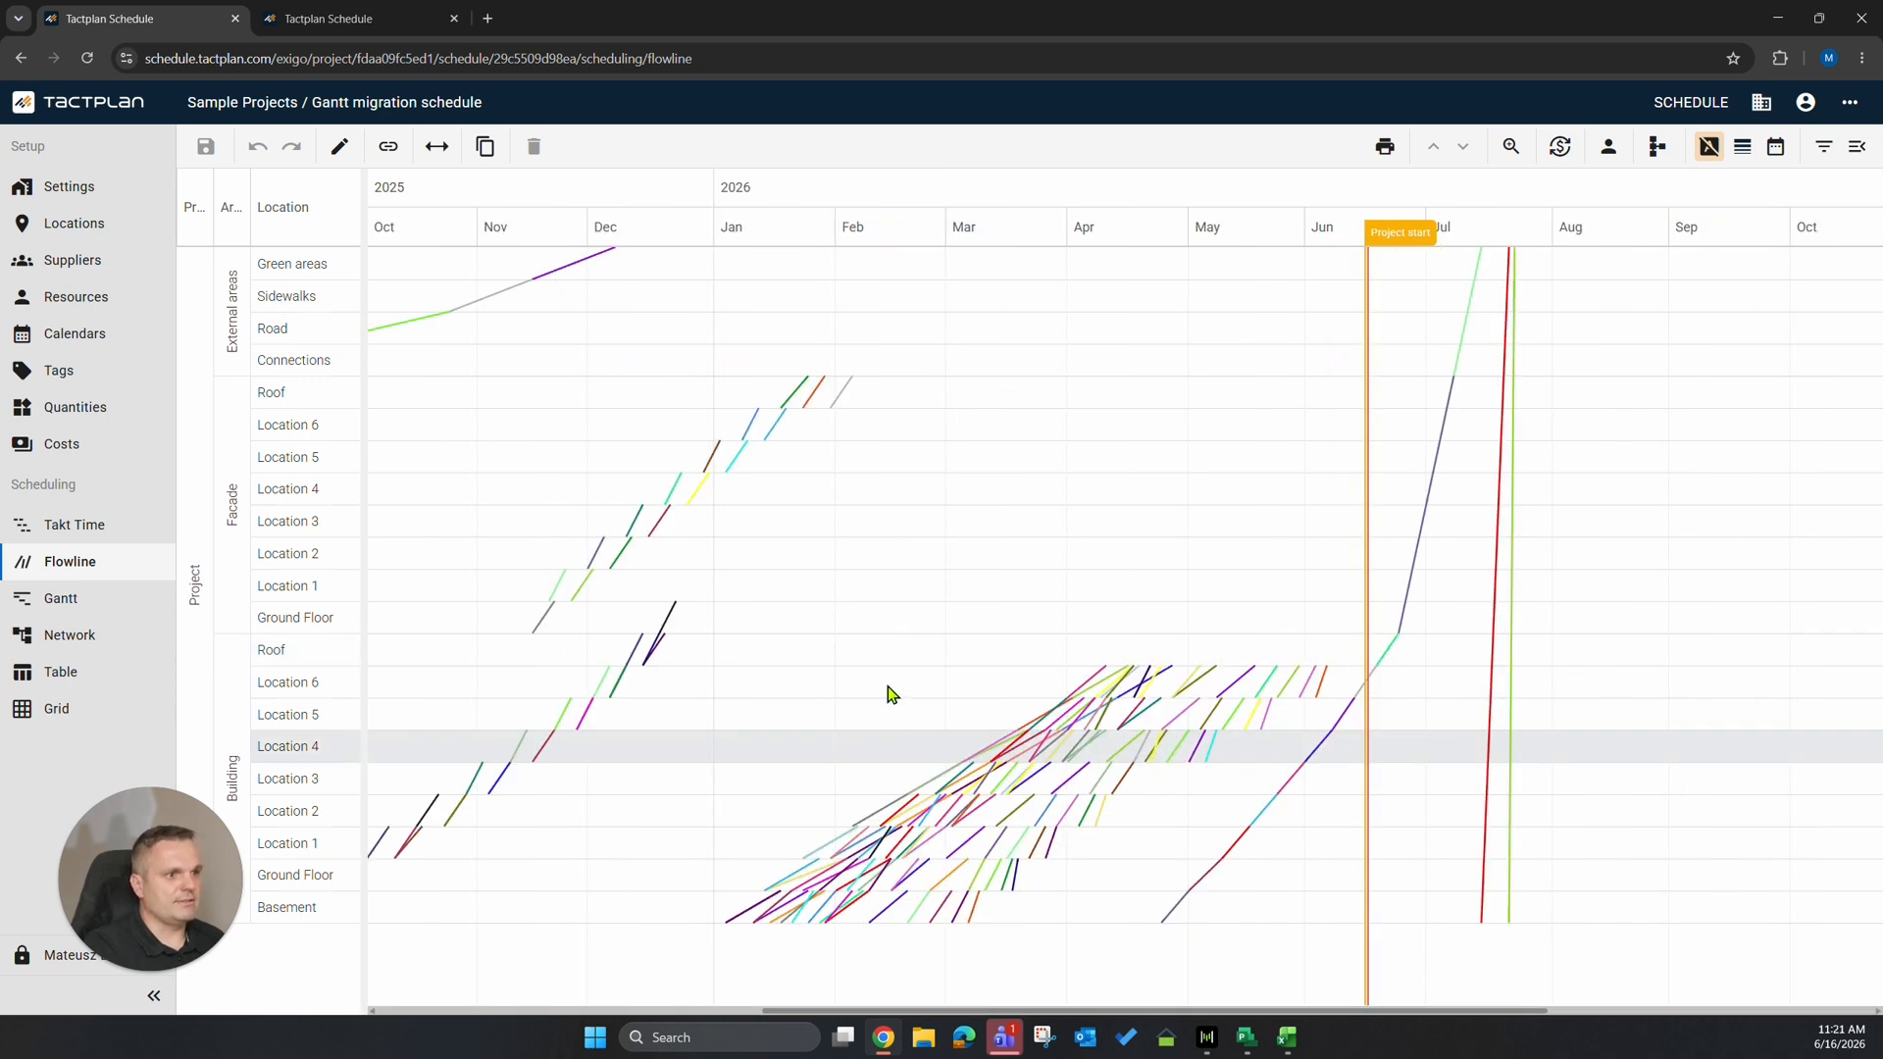
pyautogui.scroll(3, 892, 701)
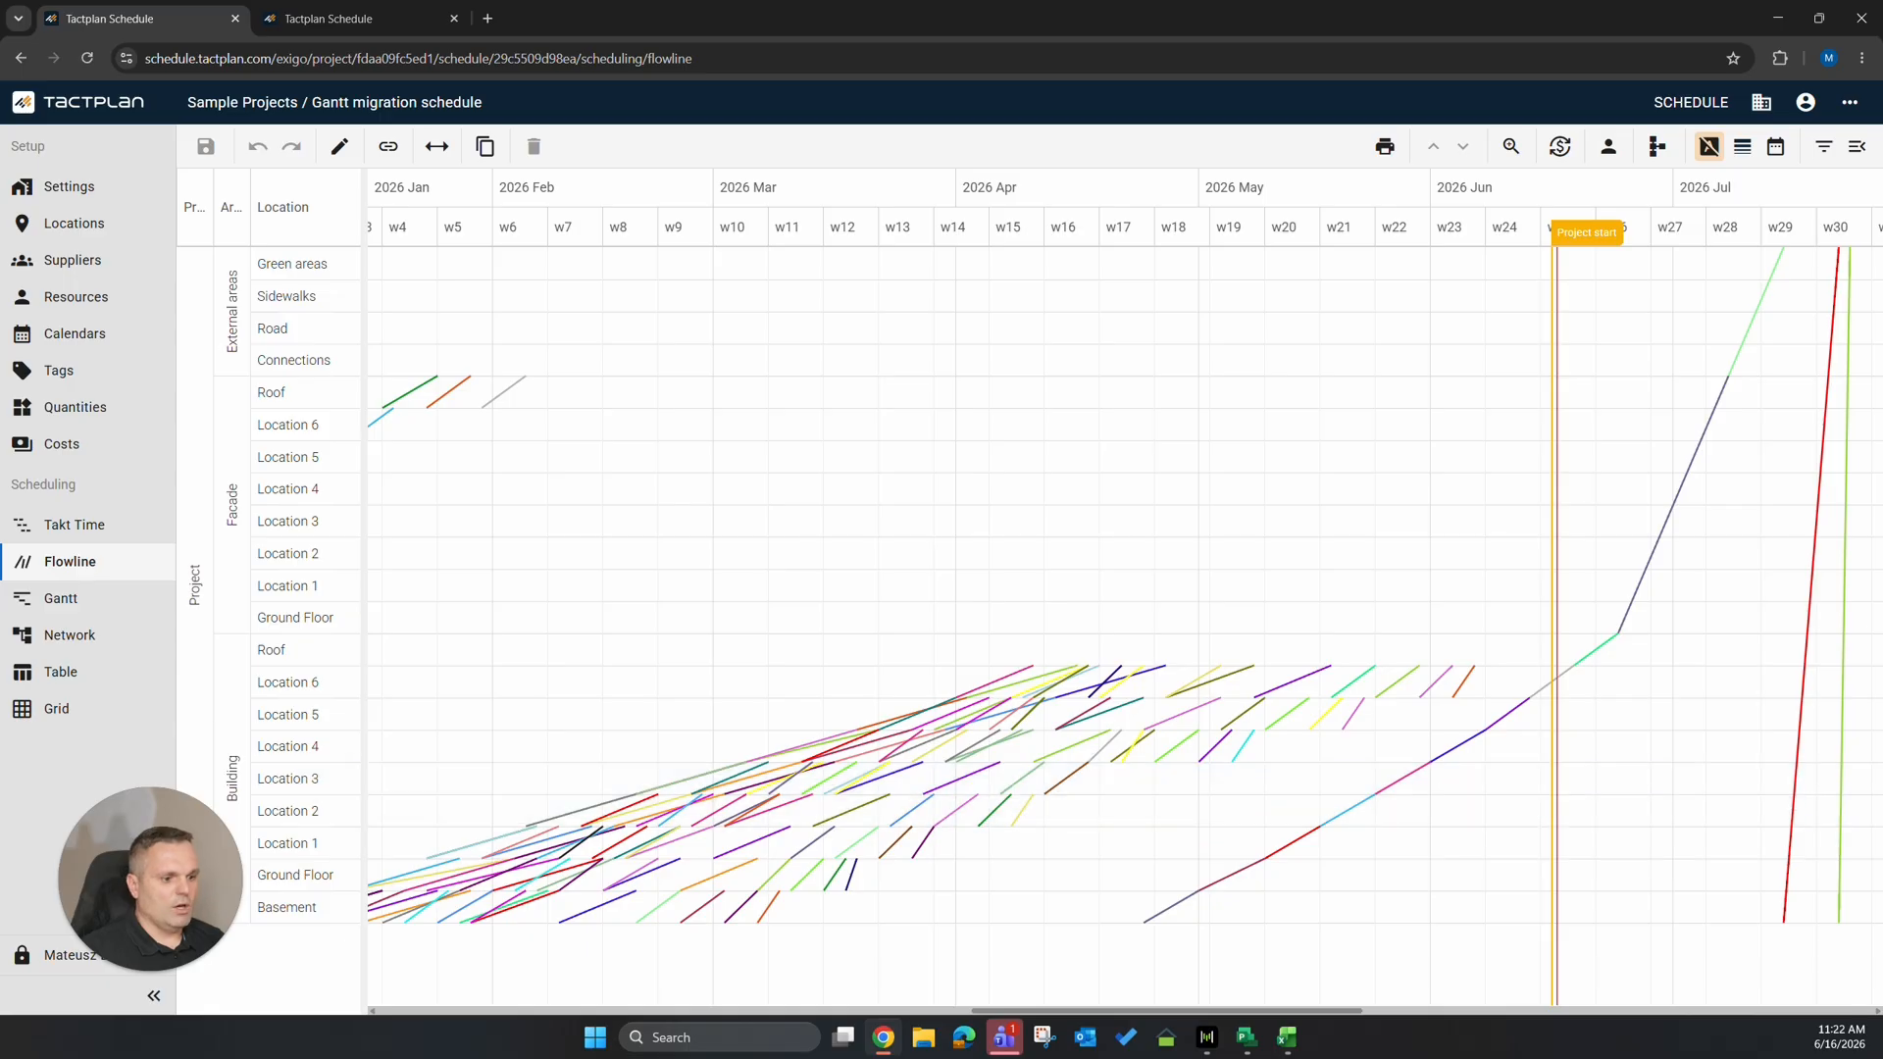
# Switch to Microsoft Project and examine the fit-out tasks and their dependencies from the basement through Floor 5.
pyautogui.hotkey('alt', 'Tab')
pyautogui.scroll(1, 1372, 775)
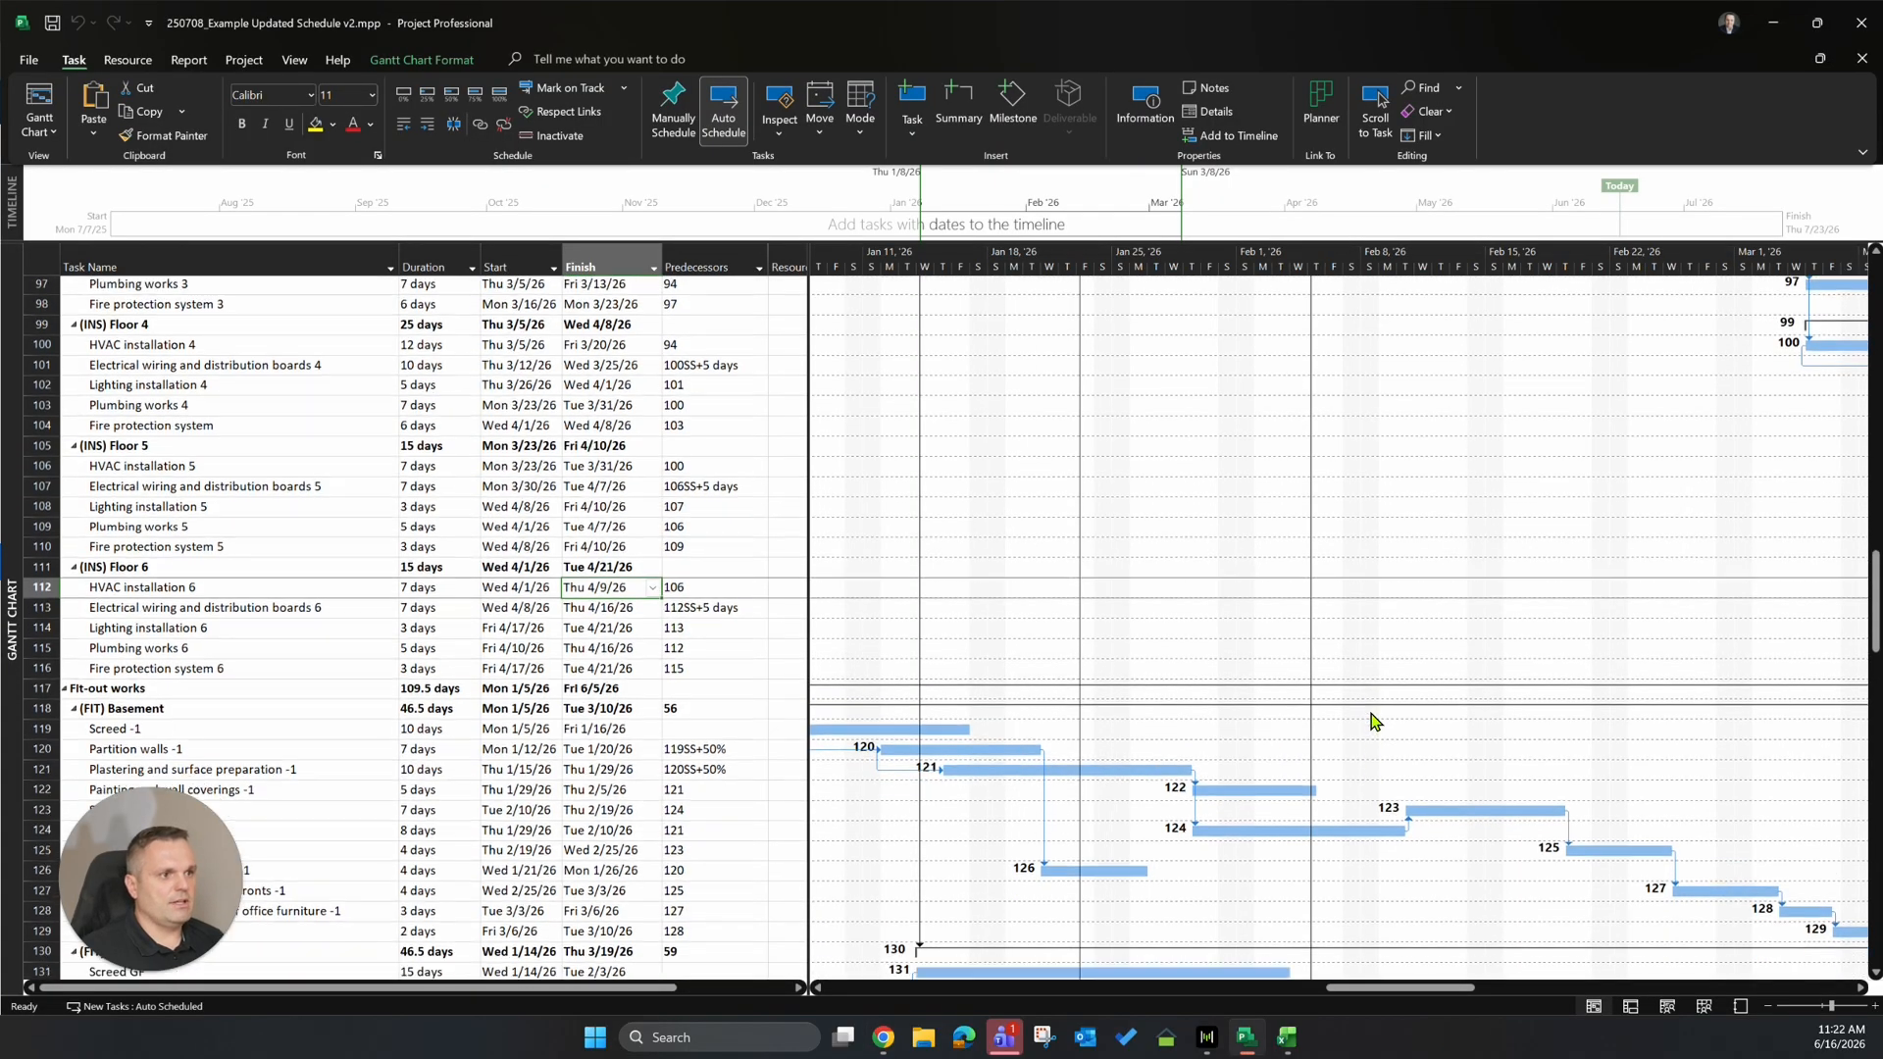
pyautogui.scroll(-2, 1376, 721)
pyautogui.scroll(-9, 1400, 713)
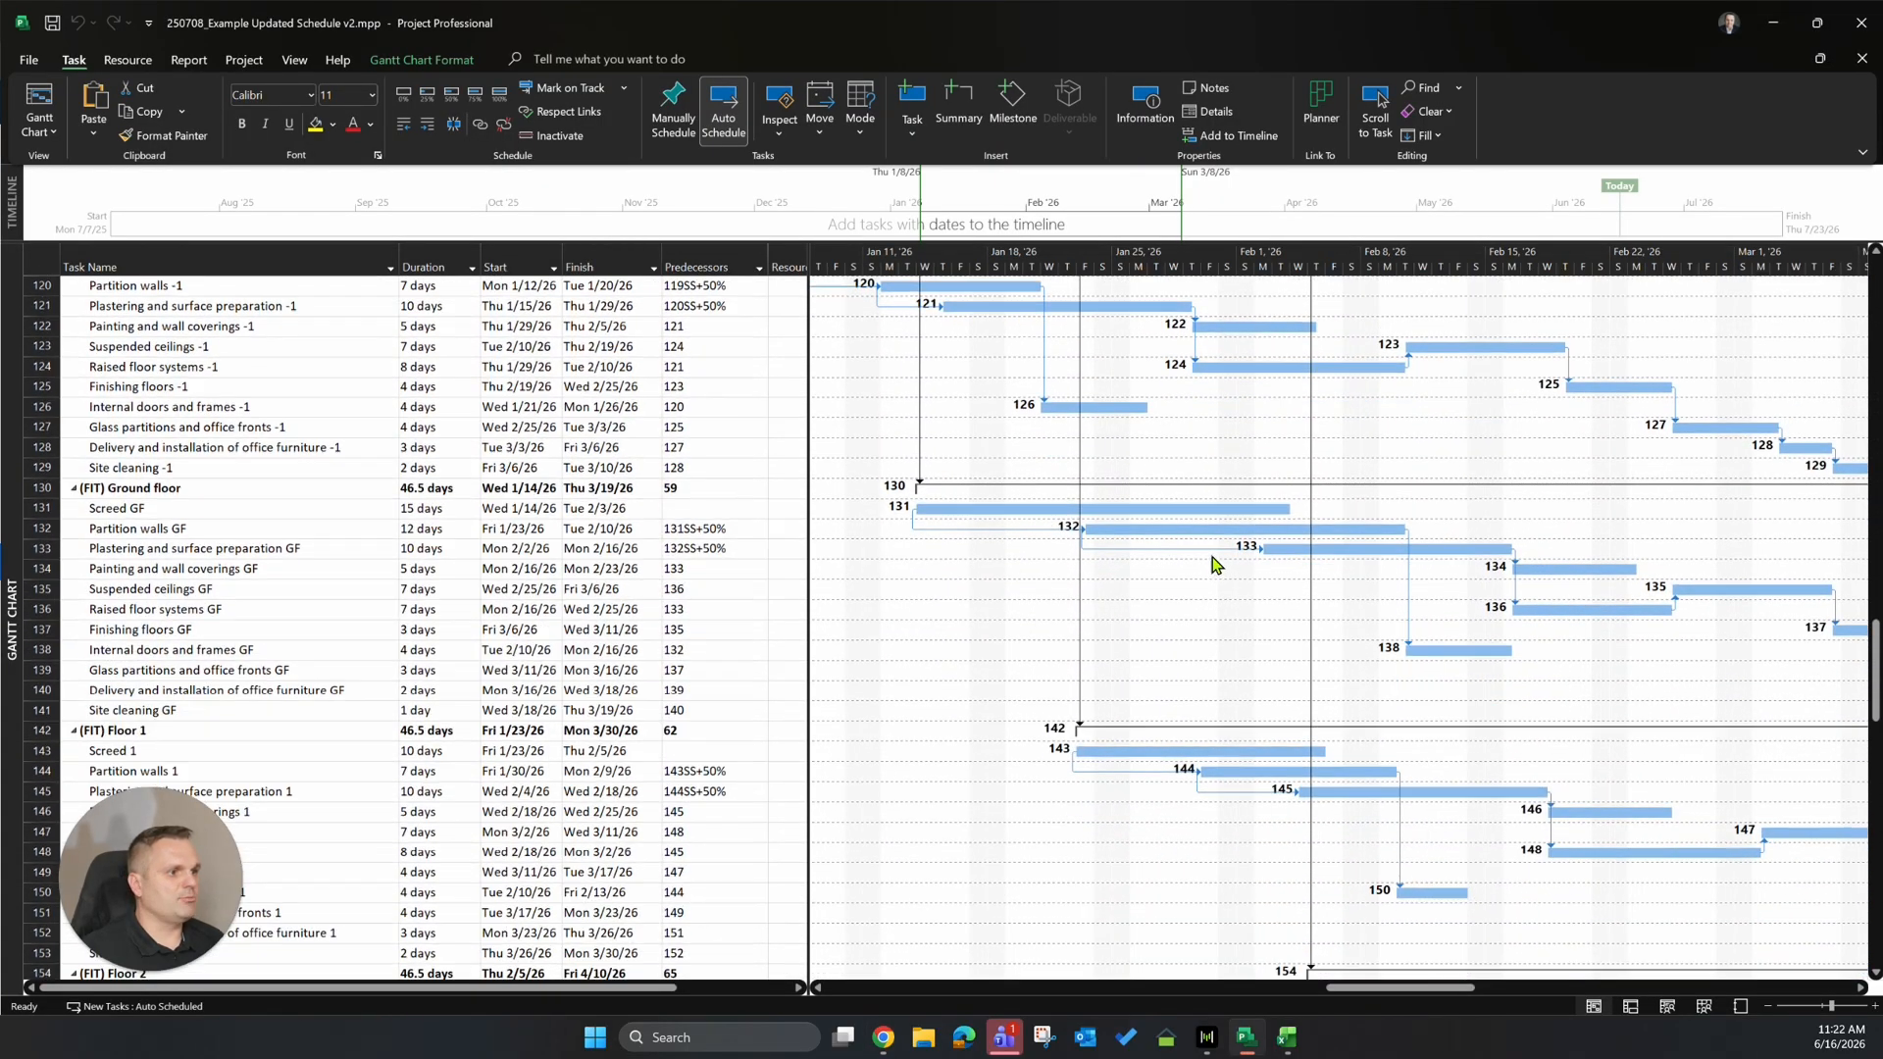
pyautogui.scroll(-5, 1376, 615)
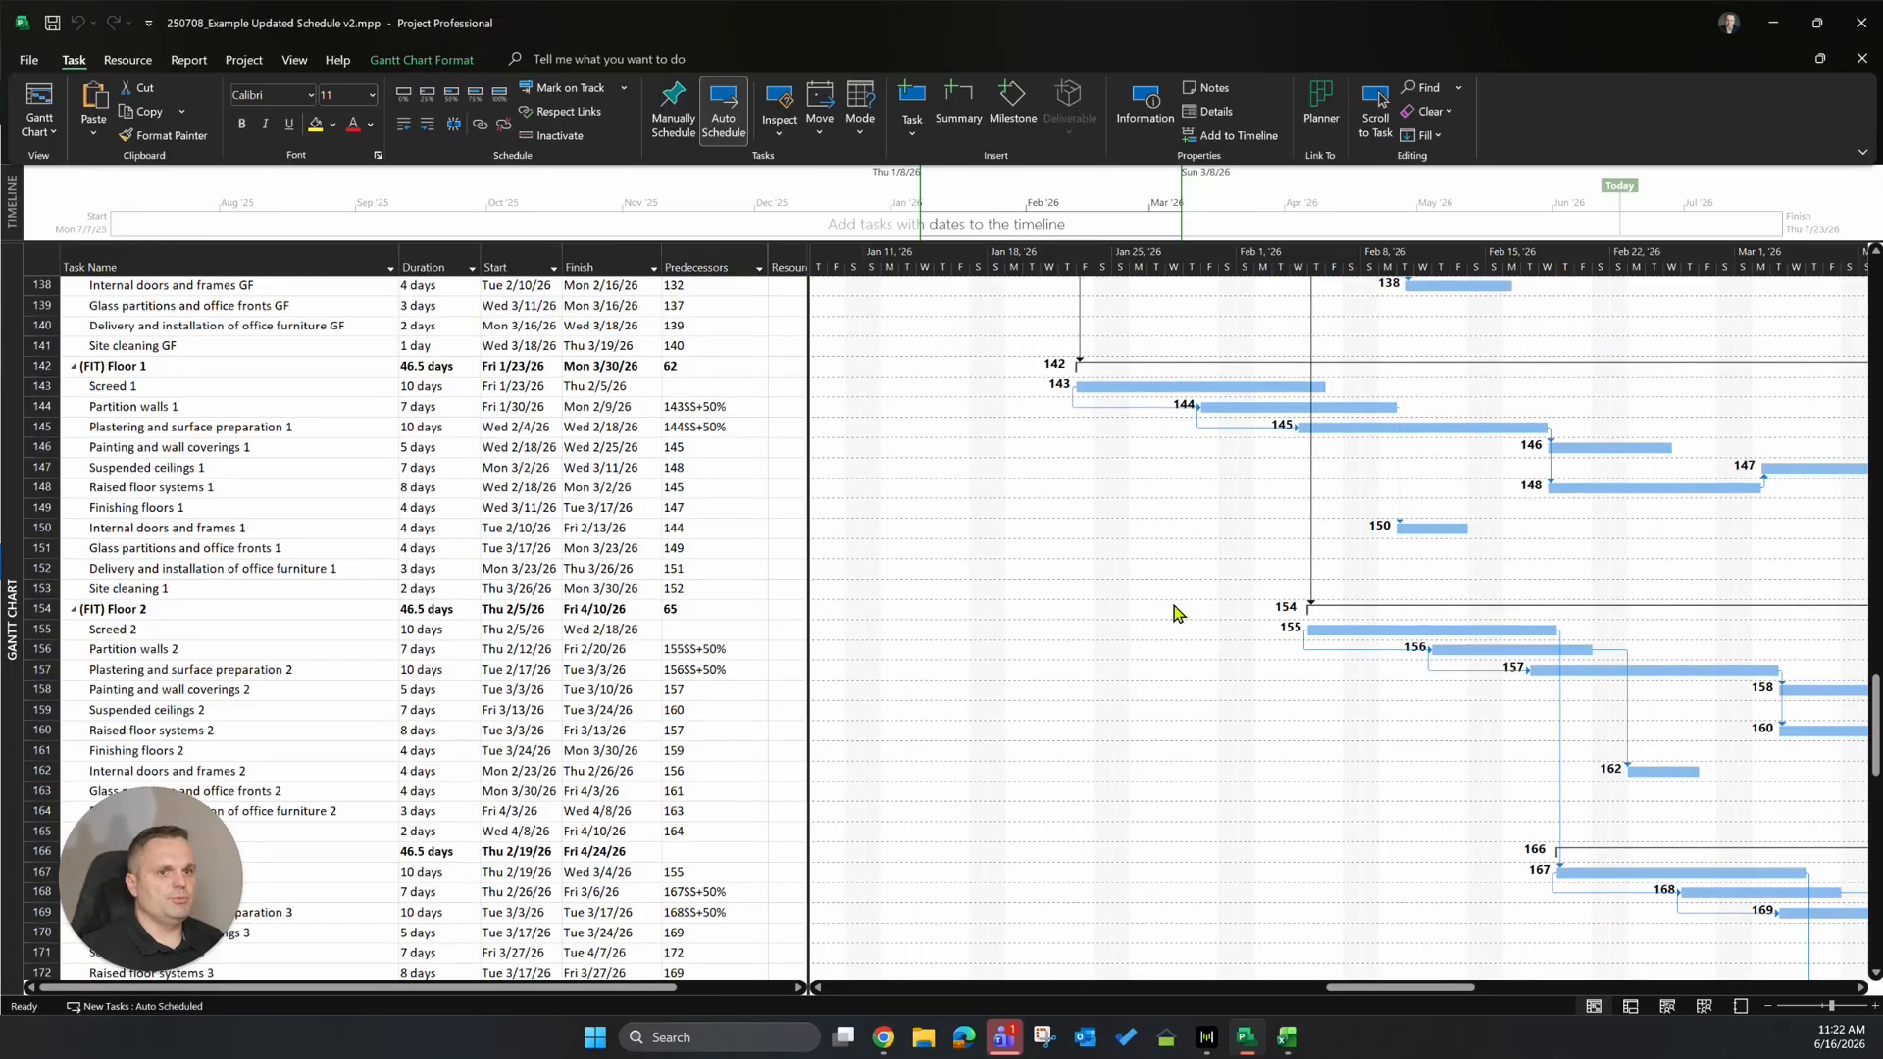
pyautogui.scroll(-4, 1376, 615)
pyautogui.hscroll(5, 1293, 784)
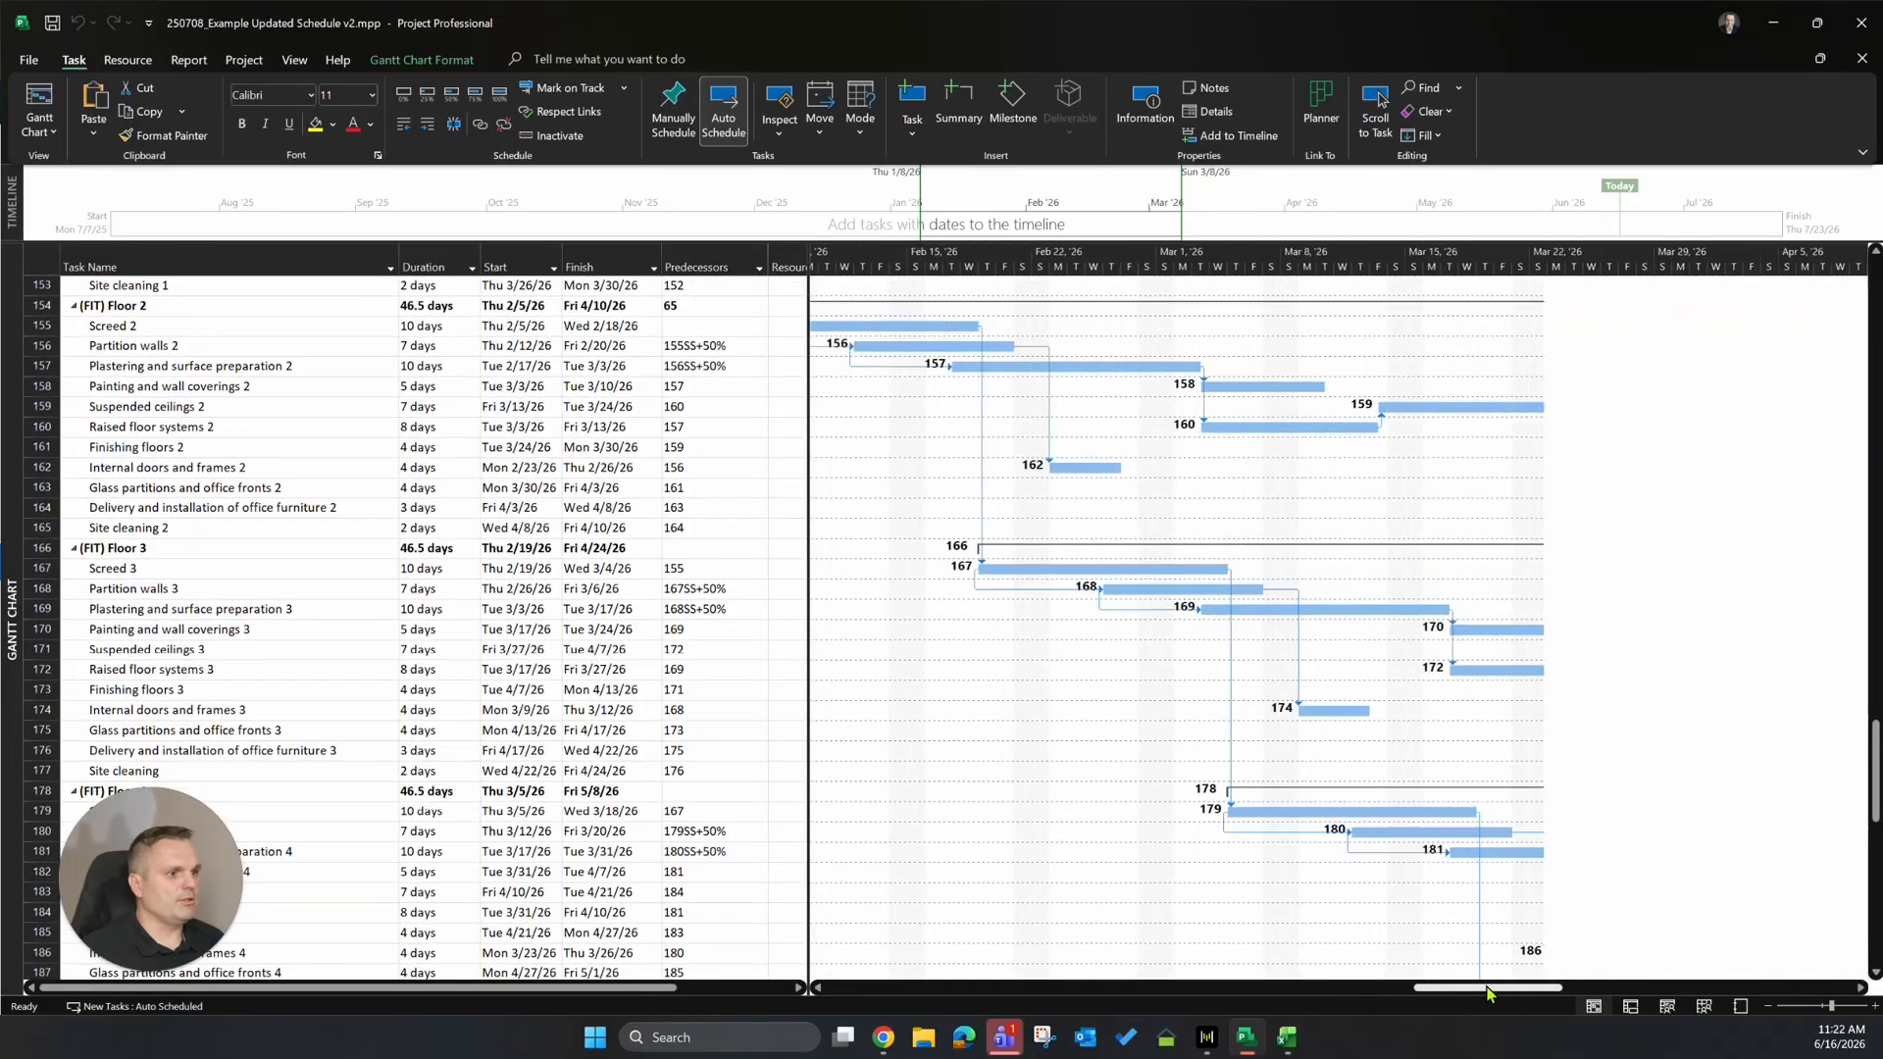
pyautogui.scroll(-9, 1292, 785)
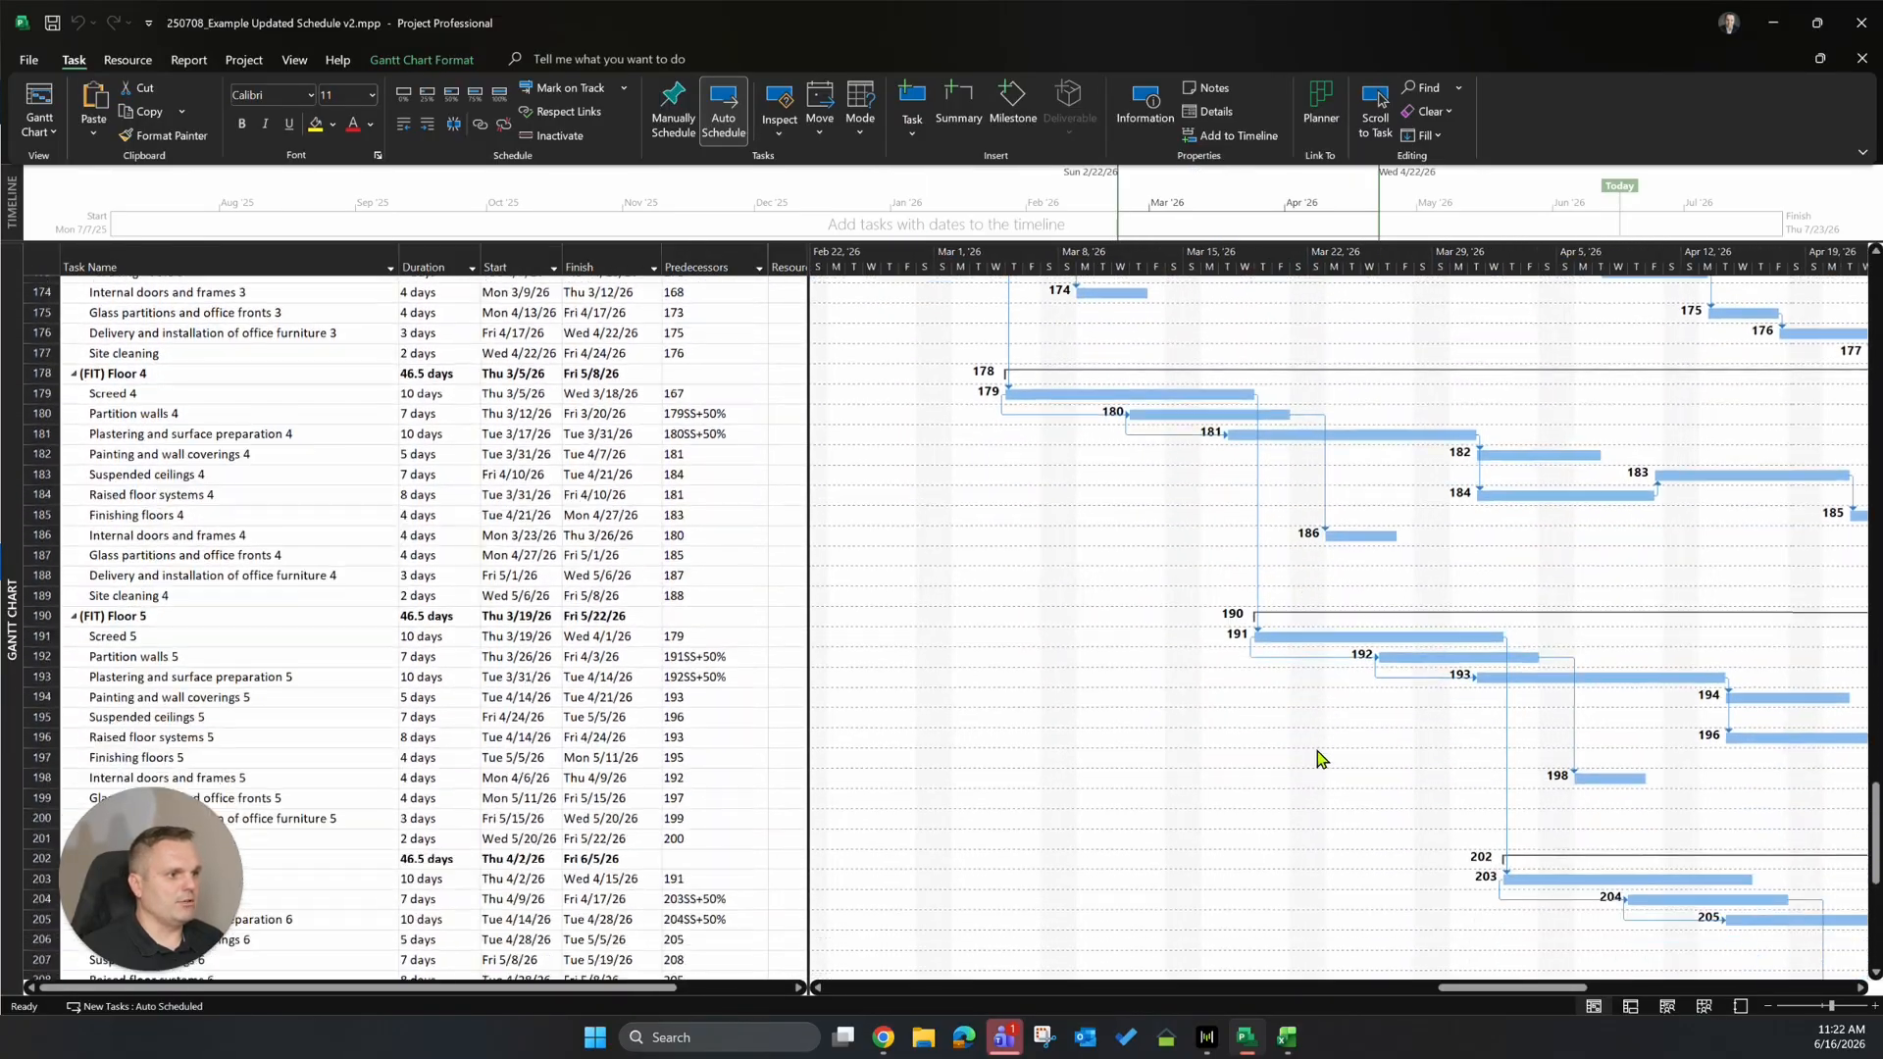
pyautogui.scroll(-10, 1326, 753)
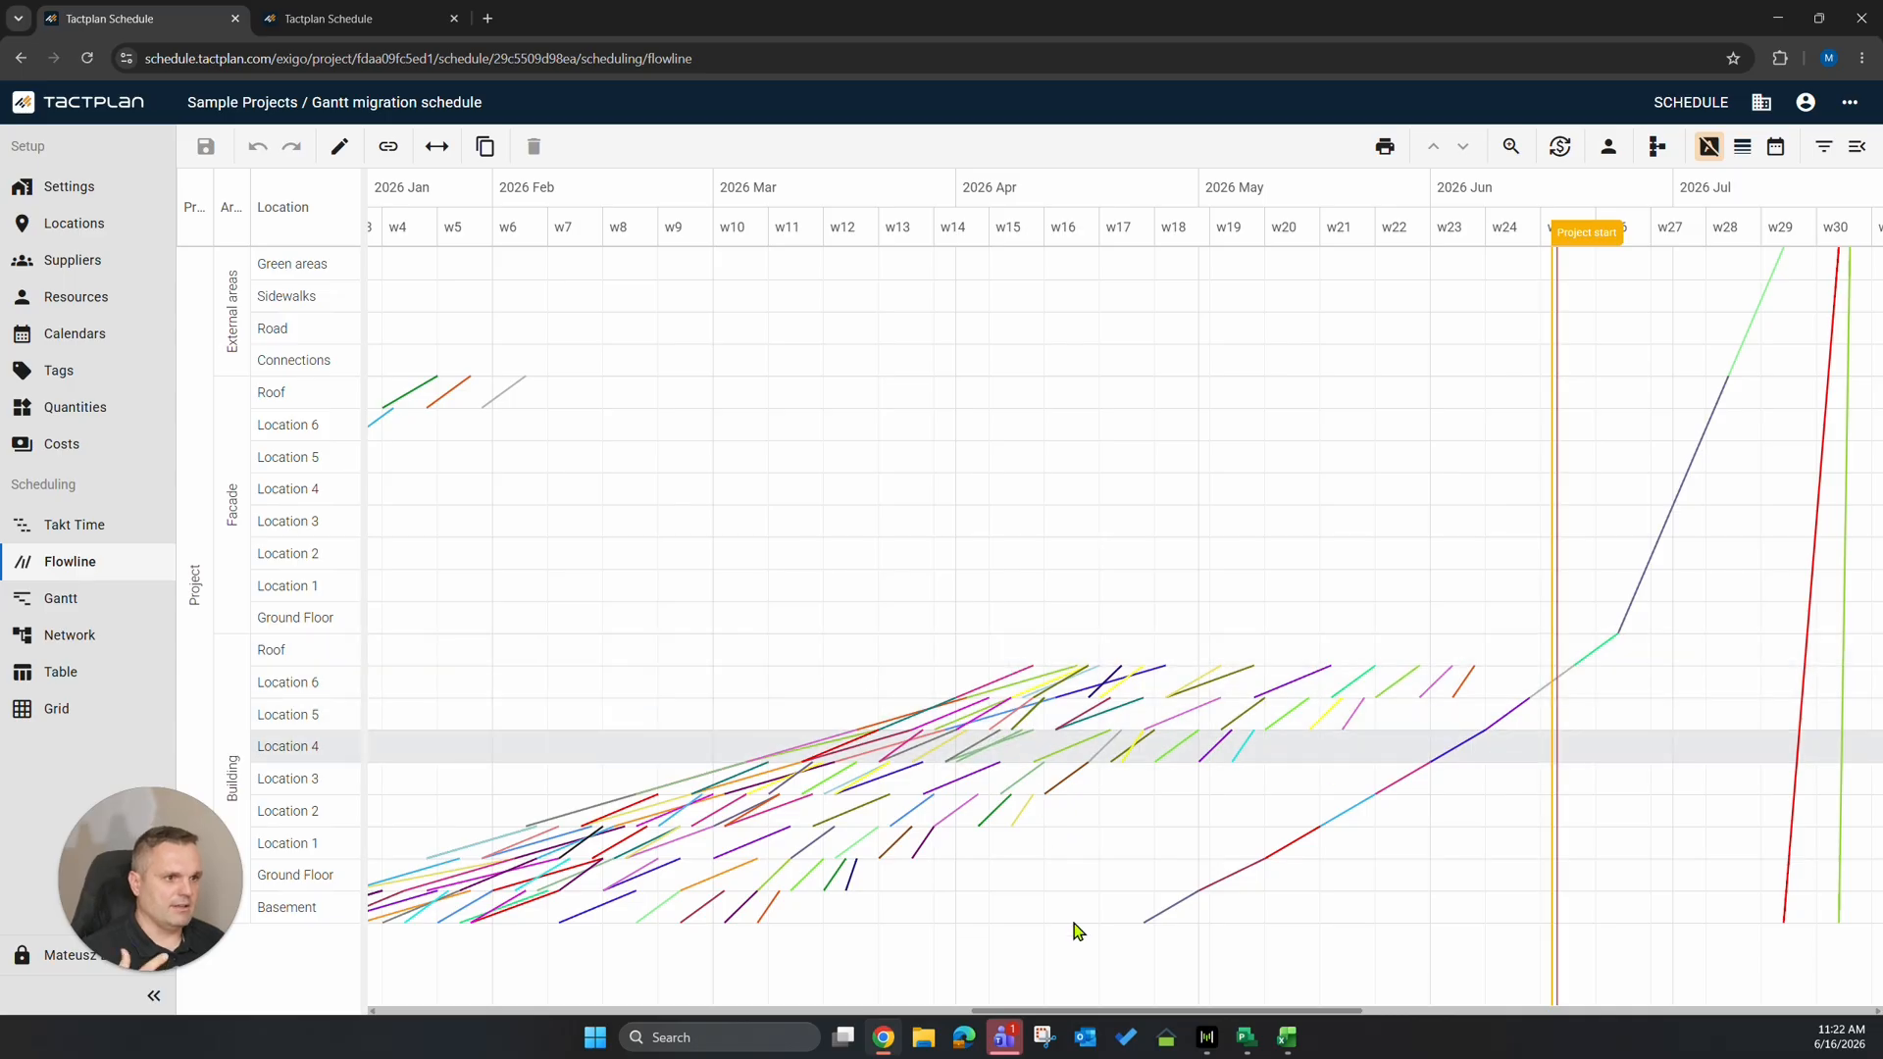
# In Microsoft Project, review the Floor 4 fit-out tasks and compare the Suspended ceilings tasks of Floors 3, 4 and 5.
pyautogui.hotkey('alt', 'Tab')
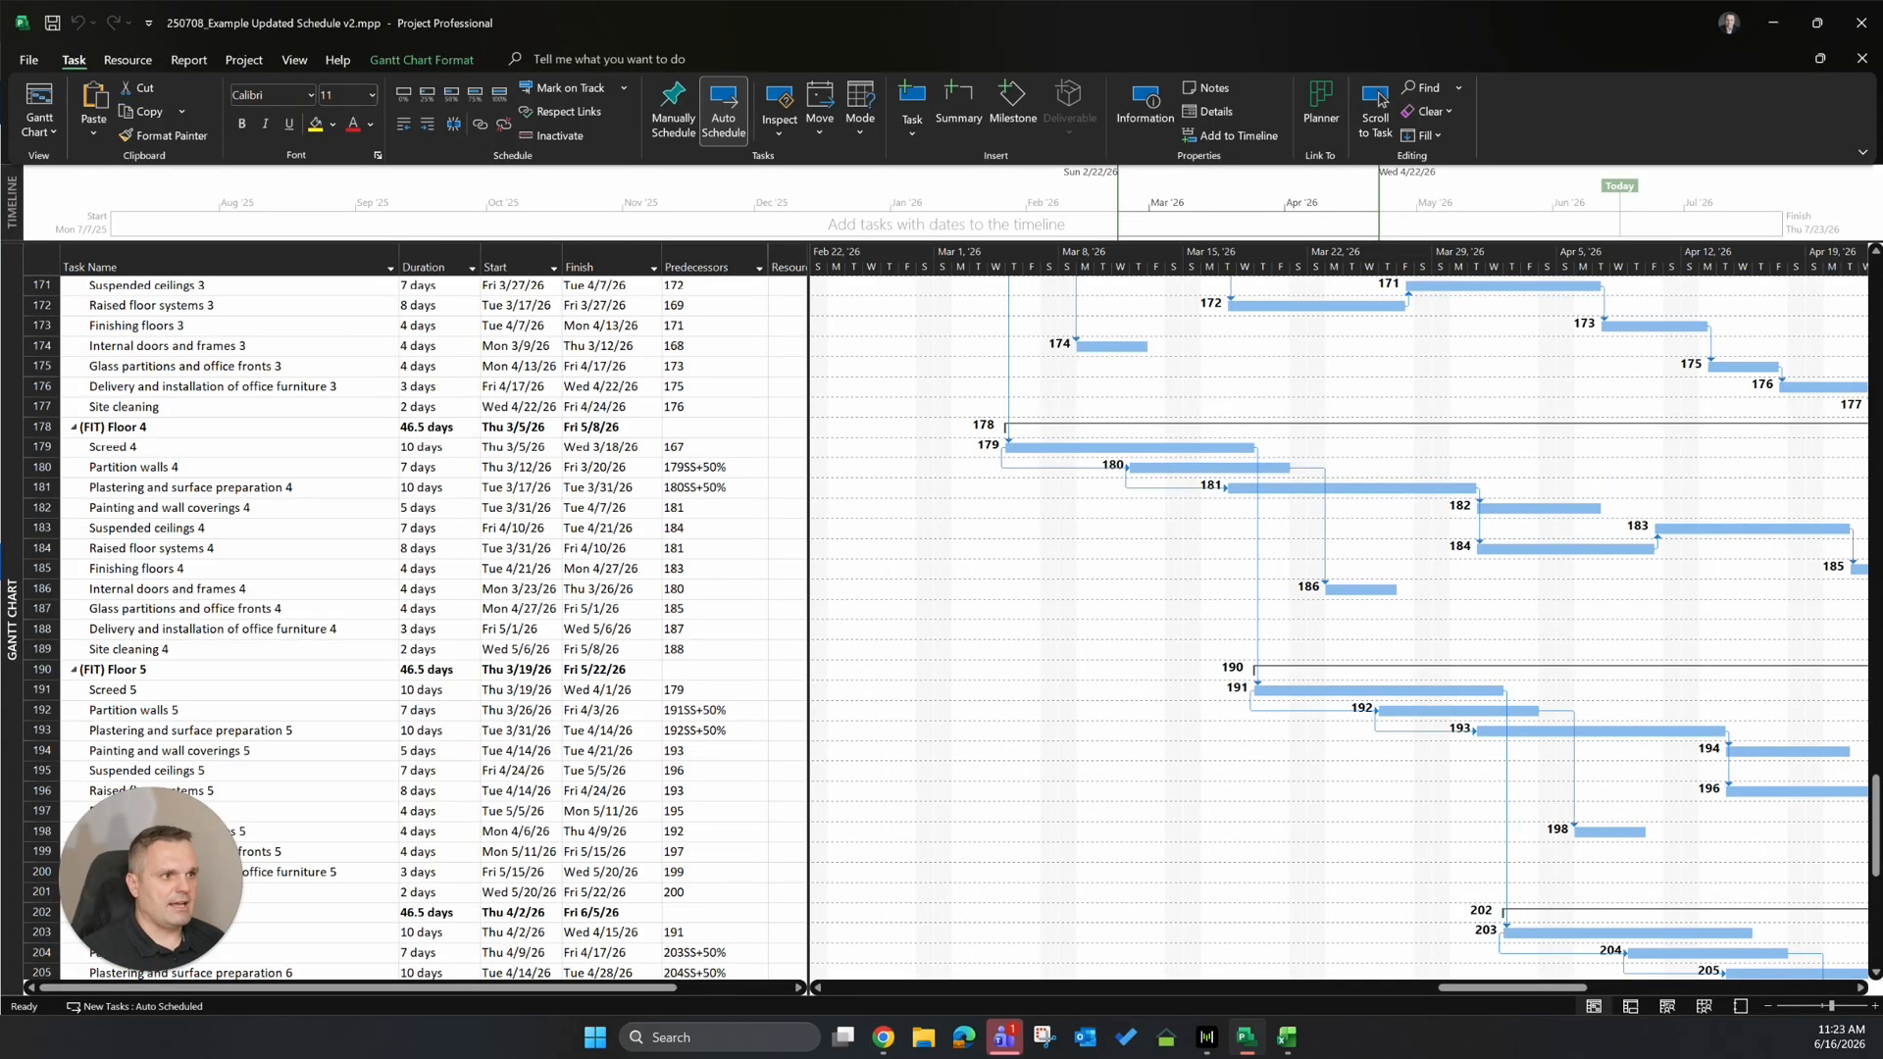
pyautogui.moveTo(283, 408); pyautogui.dragTo(284, 671)
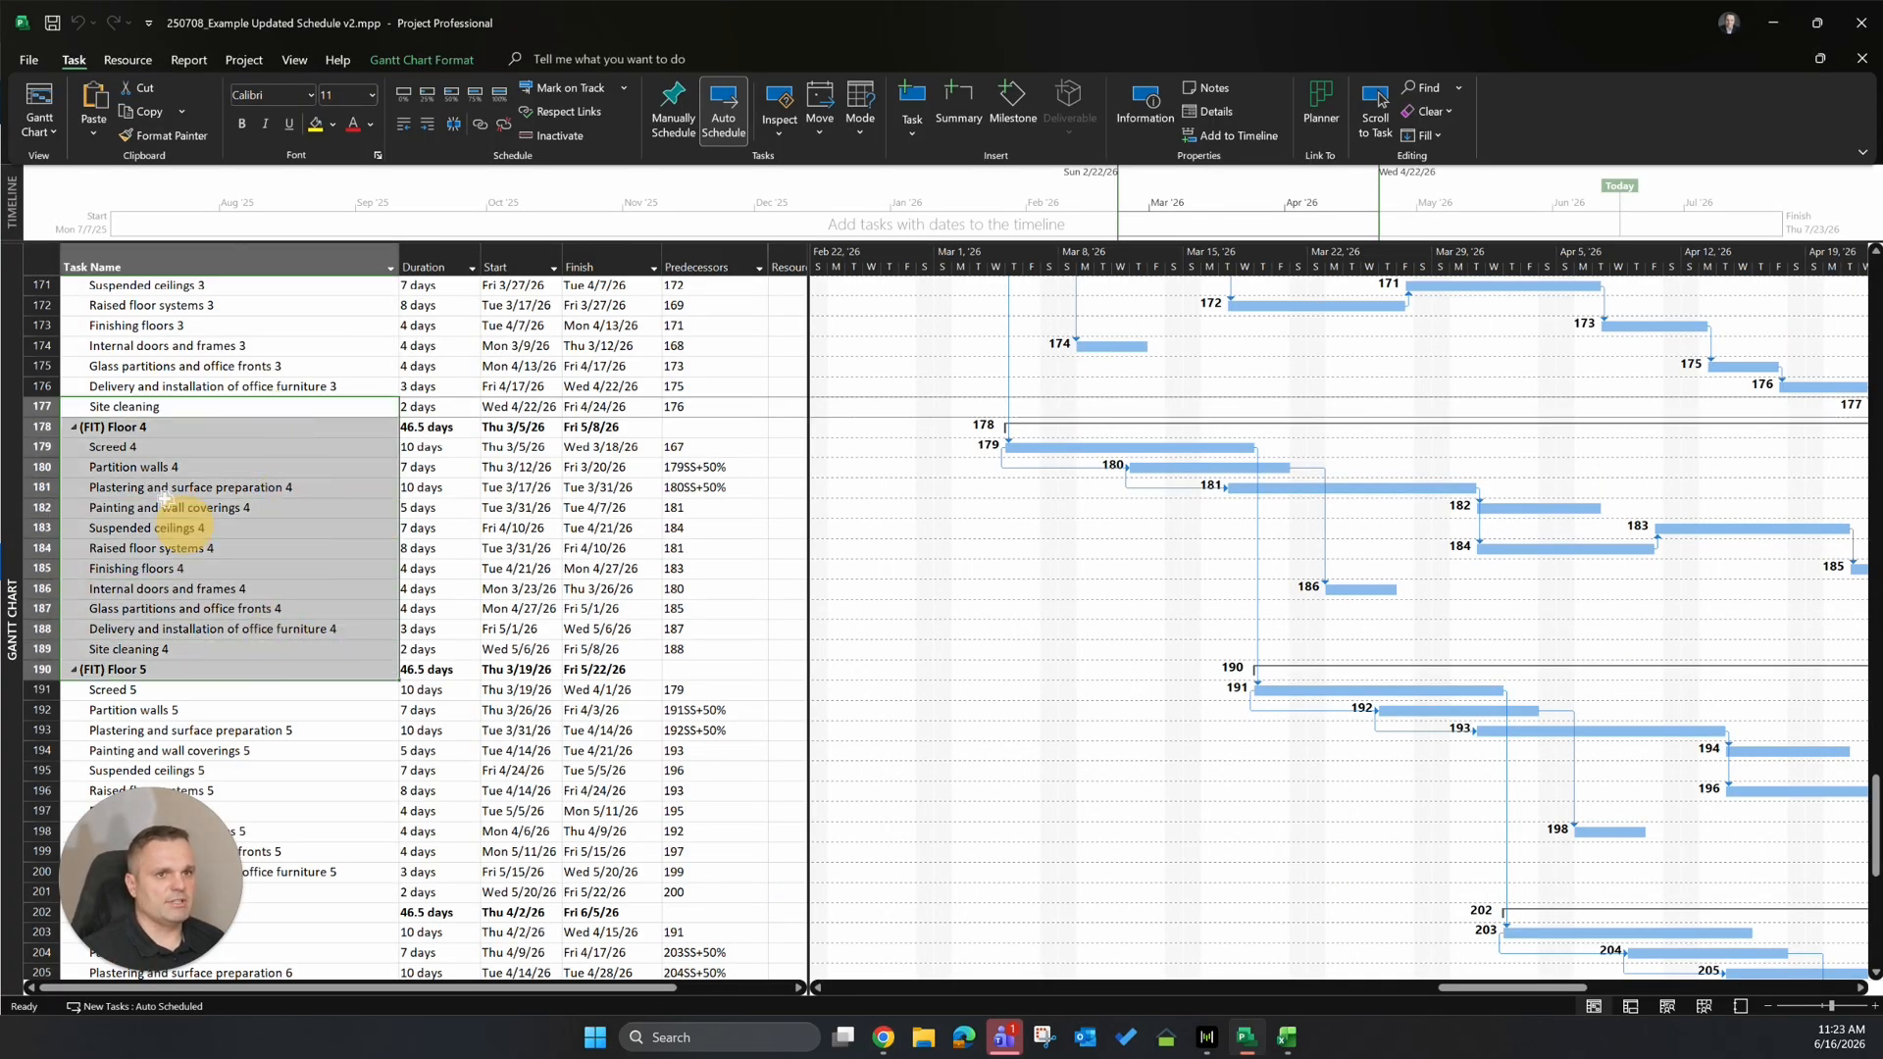
pyautogui.click(163, 506)
pyautogui.click(152, 554)
pyautogui.moveTo(147, 447); pyautogui.dragTo(147, 649)
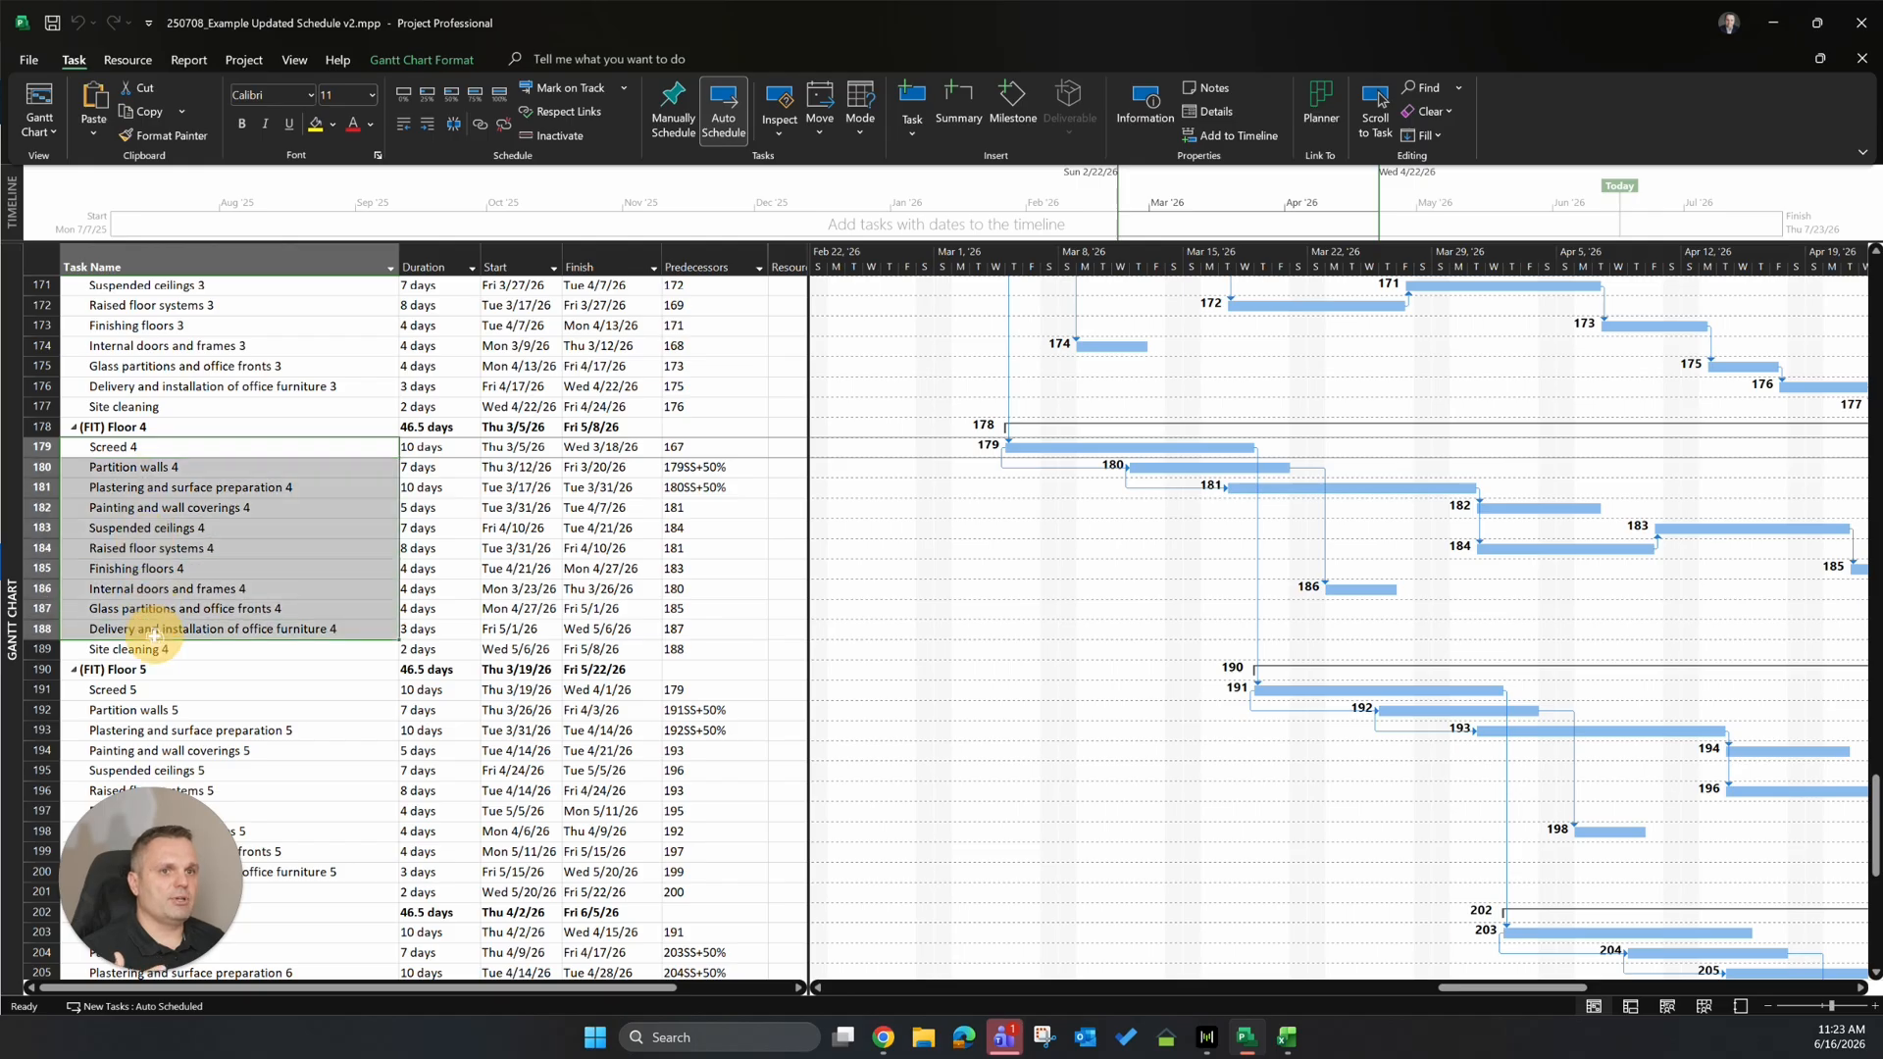
pyautogui.click(137, 528)
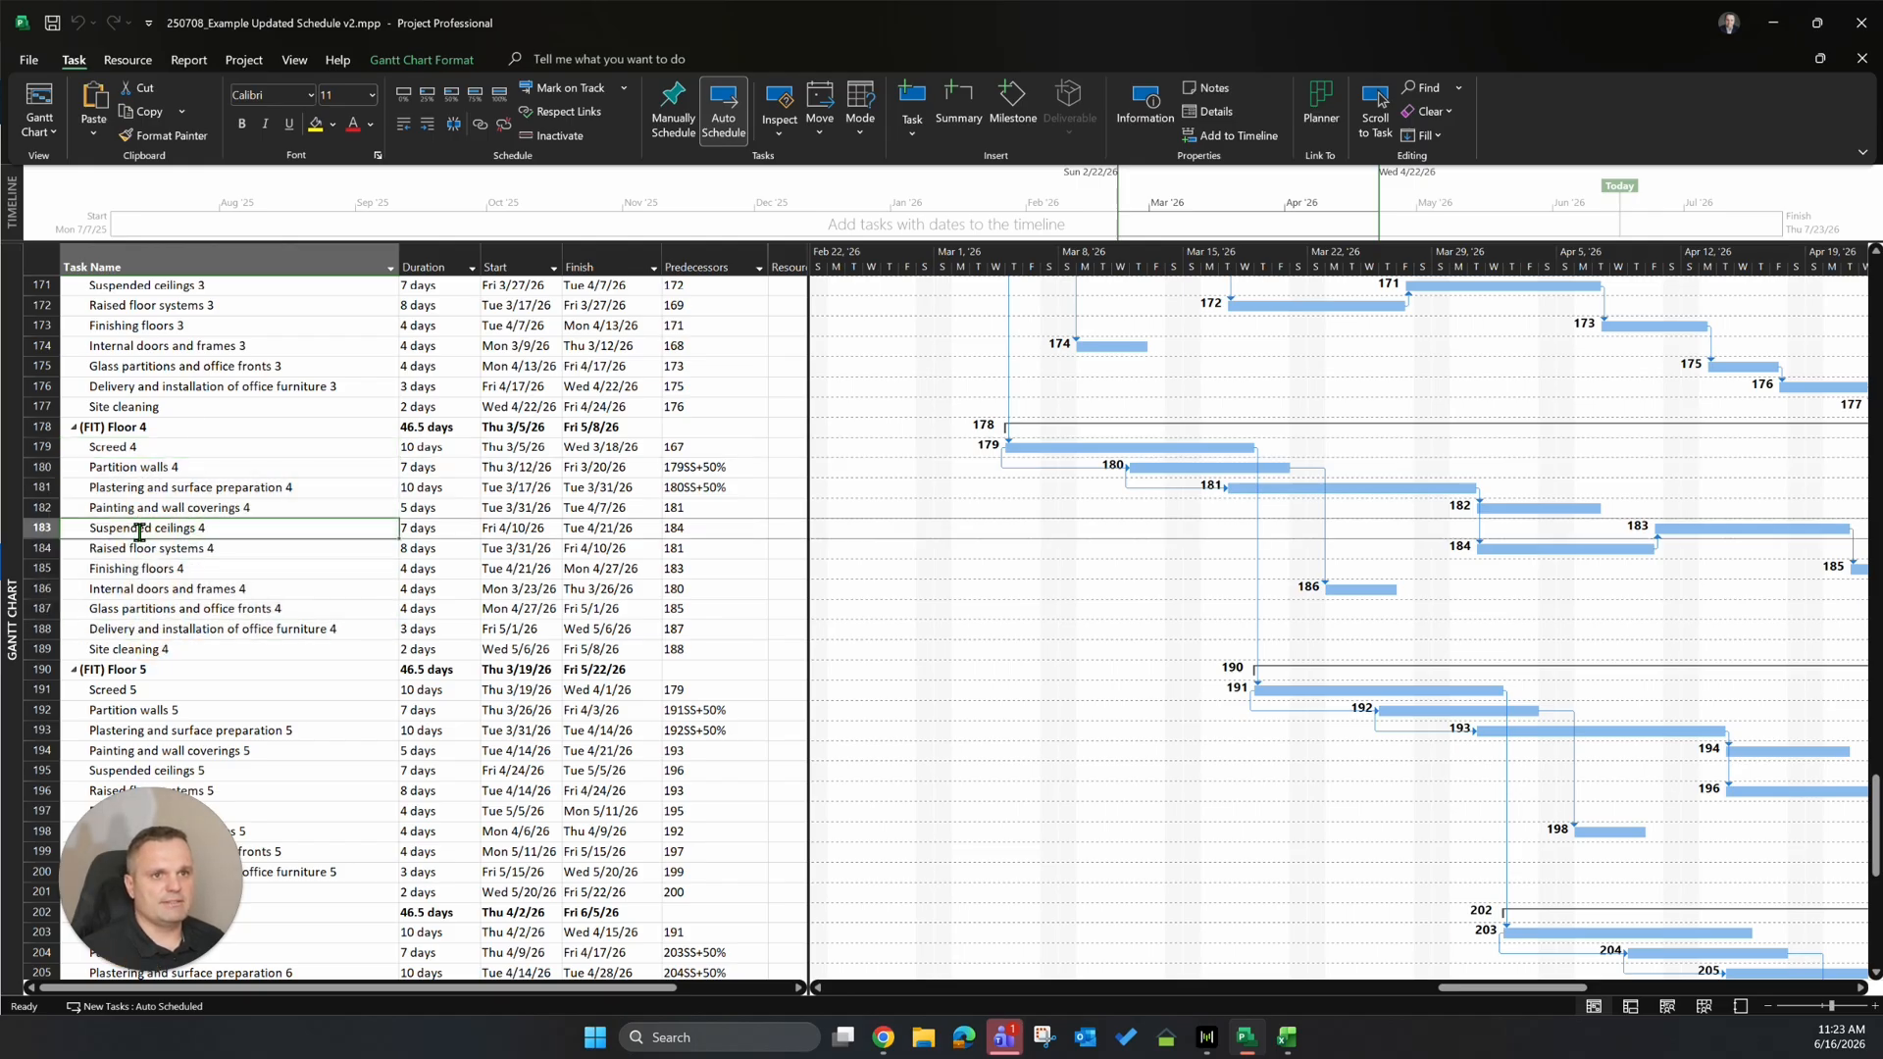
pyautogui.click(180, 773)
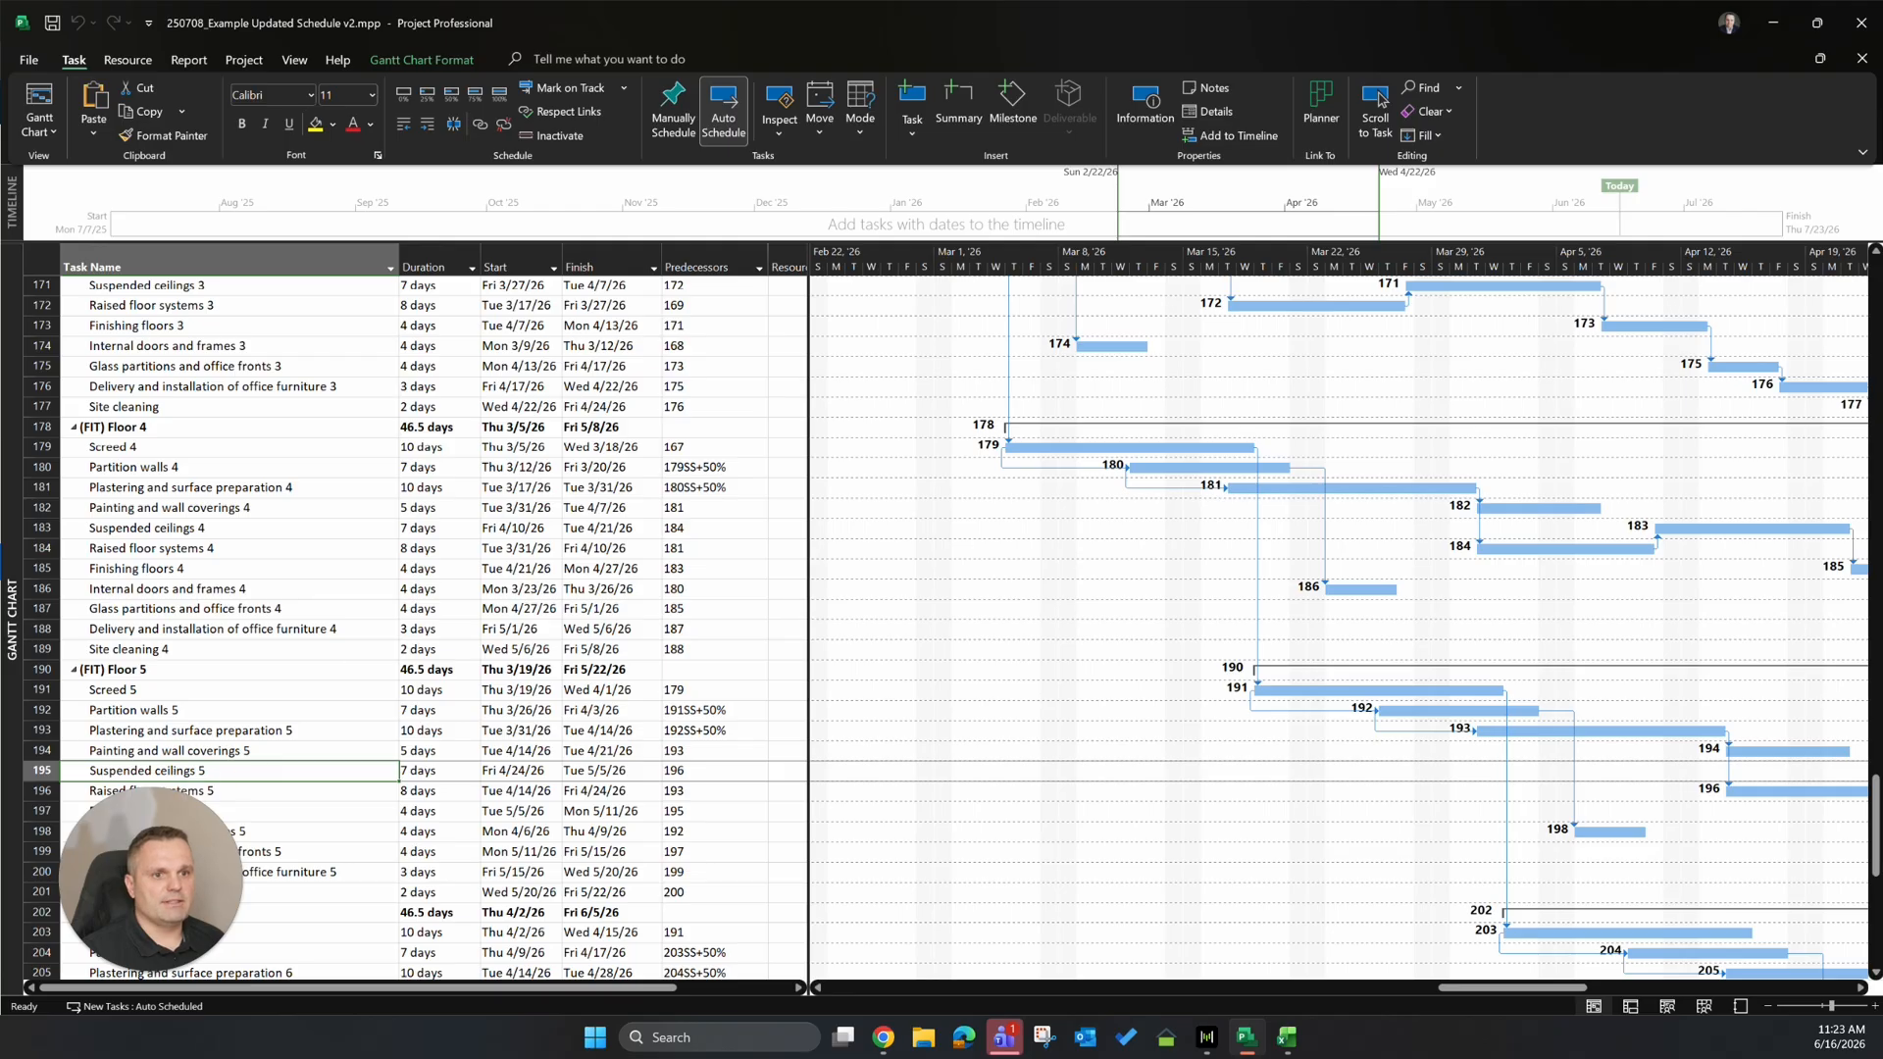
pyautogui.scroll(4, 1378, 98)
pyautogui.click(187, 529)
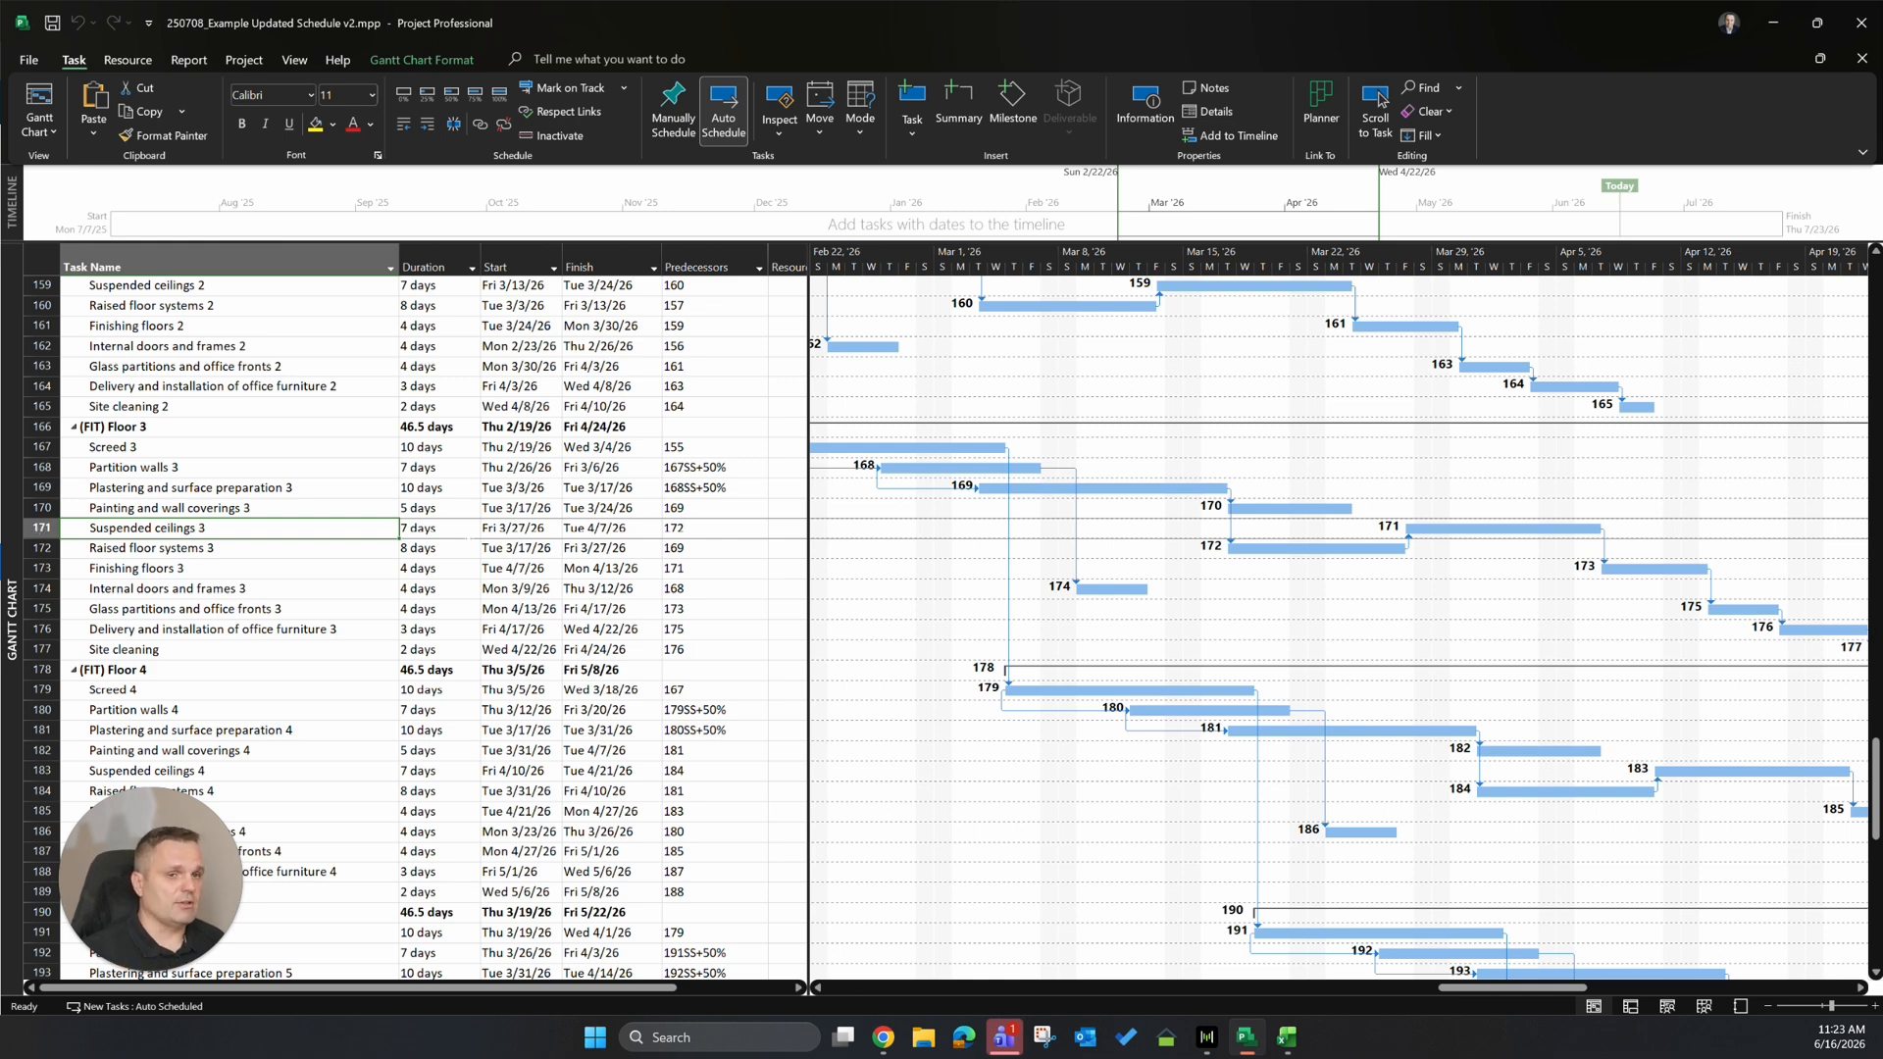
# In Tactplan, examine all imported tasks in the Network view and review the project's location breakdown.
pyautogui.hotkey('alt', 'Tab')
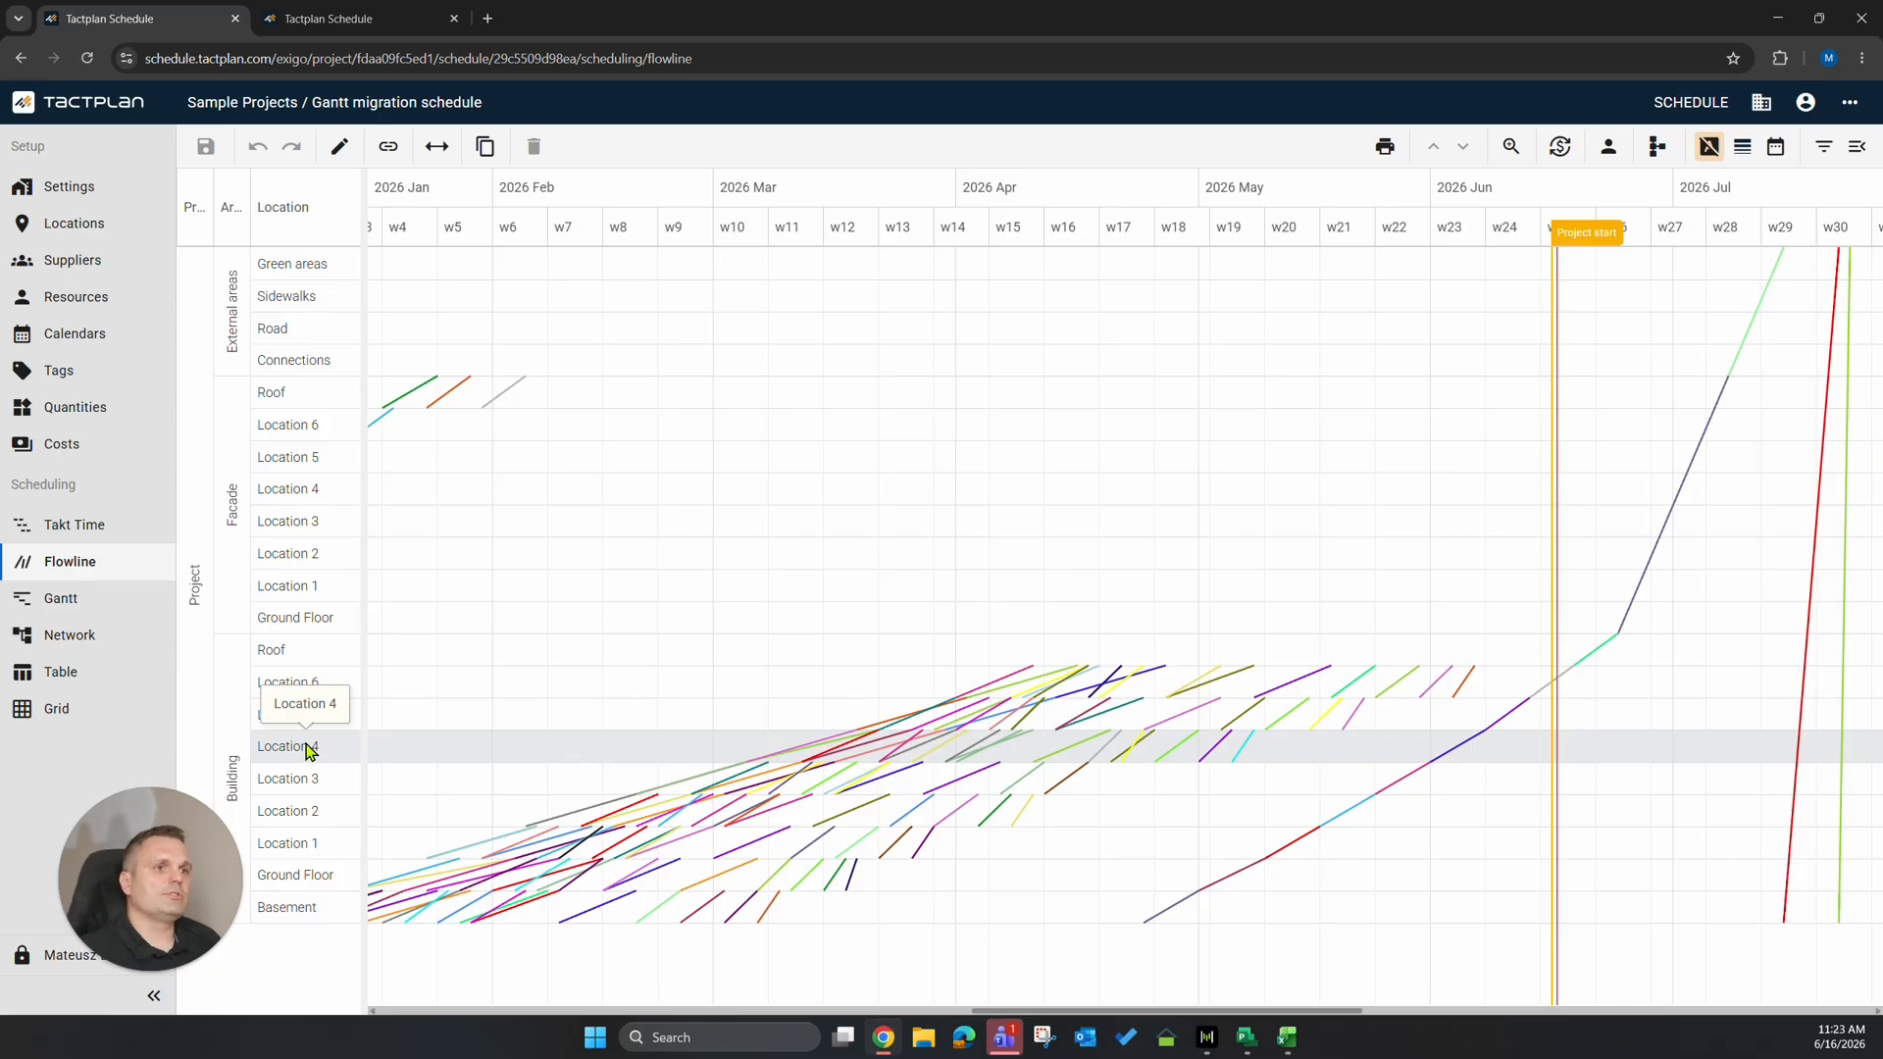
pyautogui.click(67, 643)
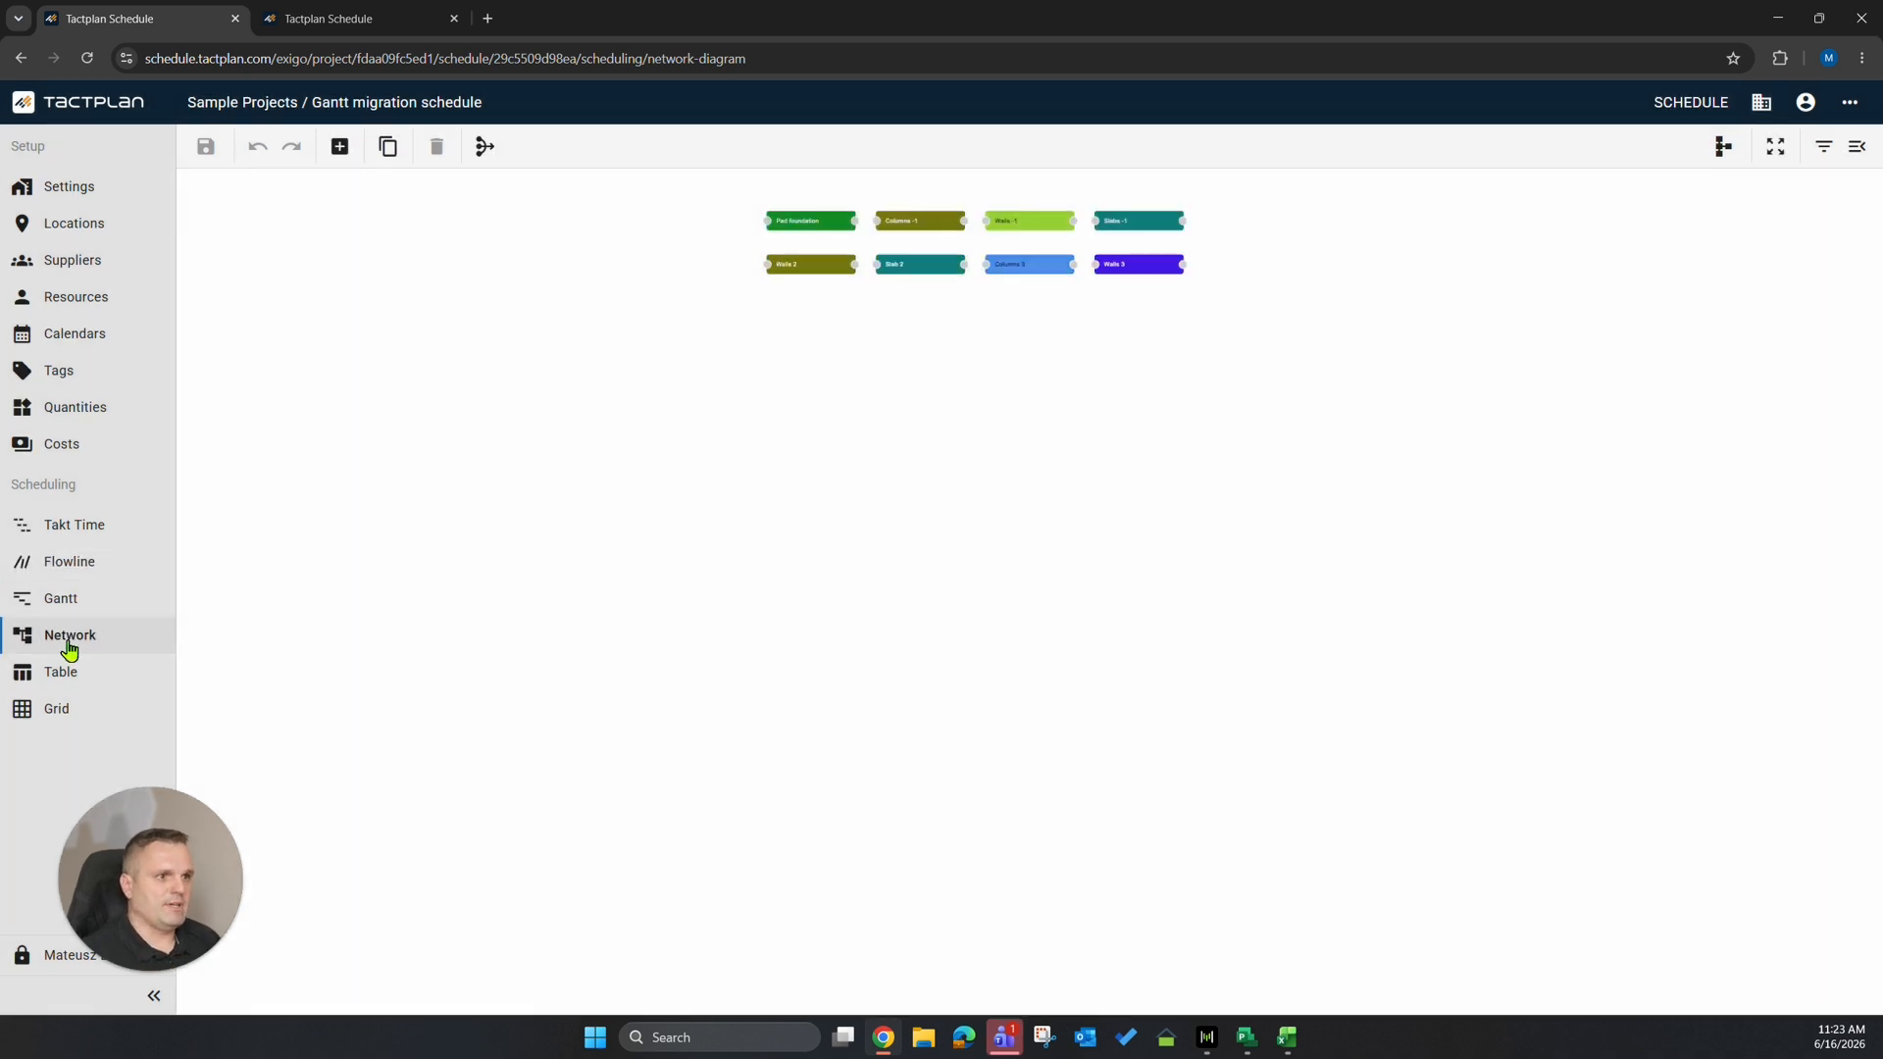
pyautogui.scroll(5, 890, 516)
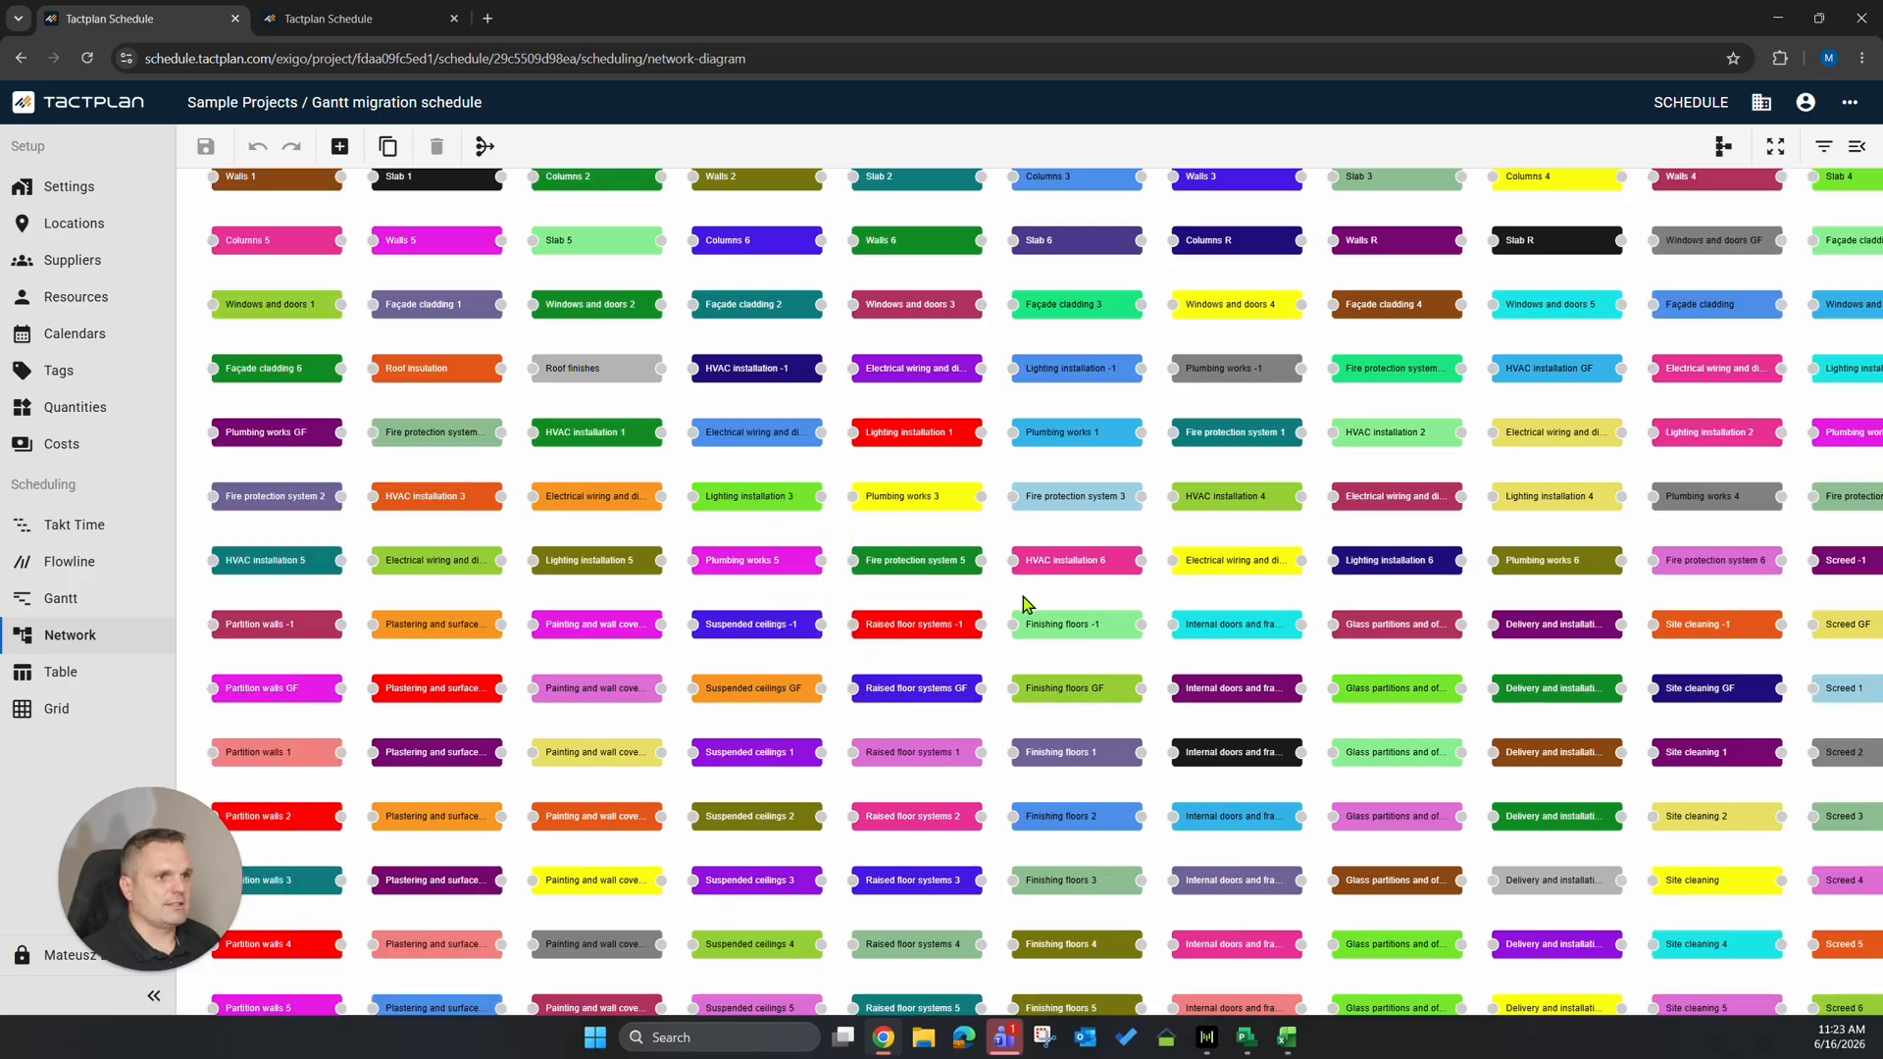
pyautogui.scroll(-5, 1022, 598)
pyautogui.scroll(-1, 1022, 597)
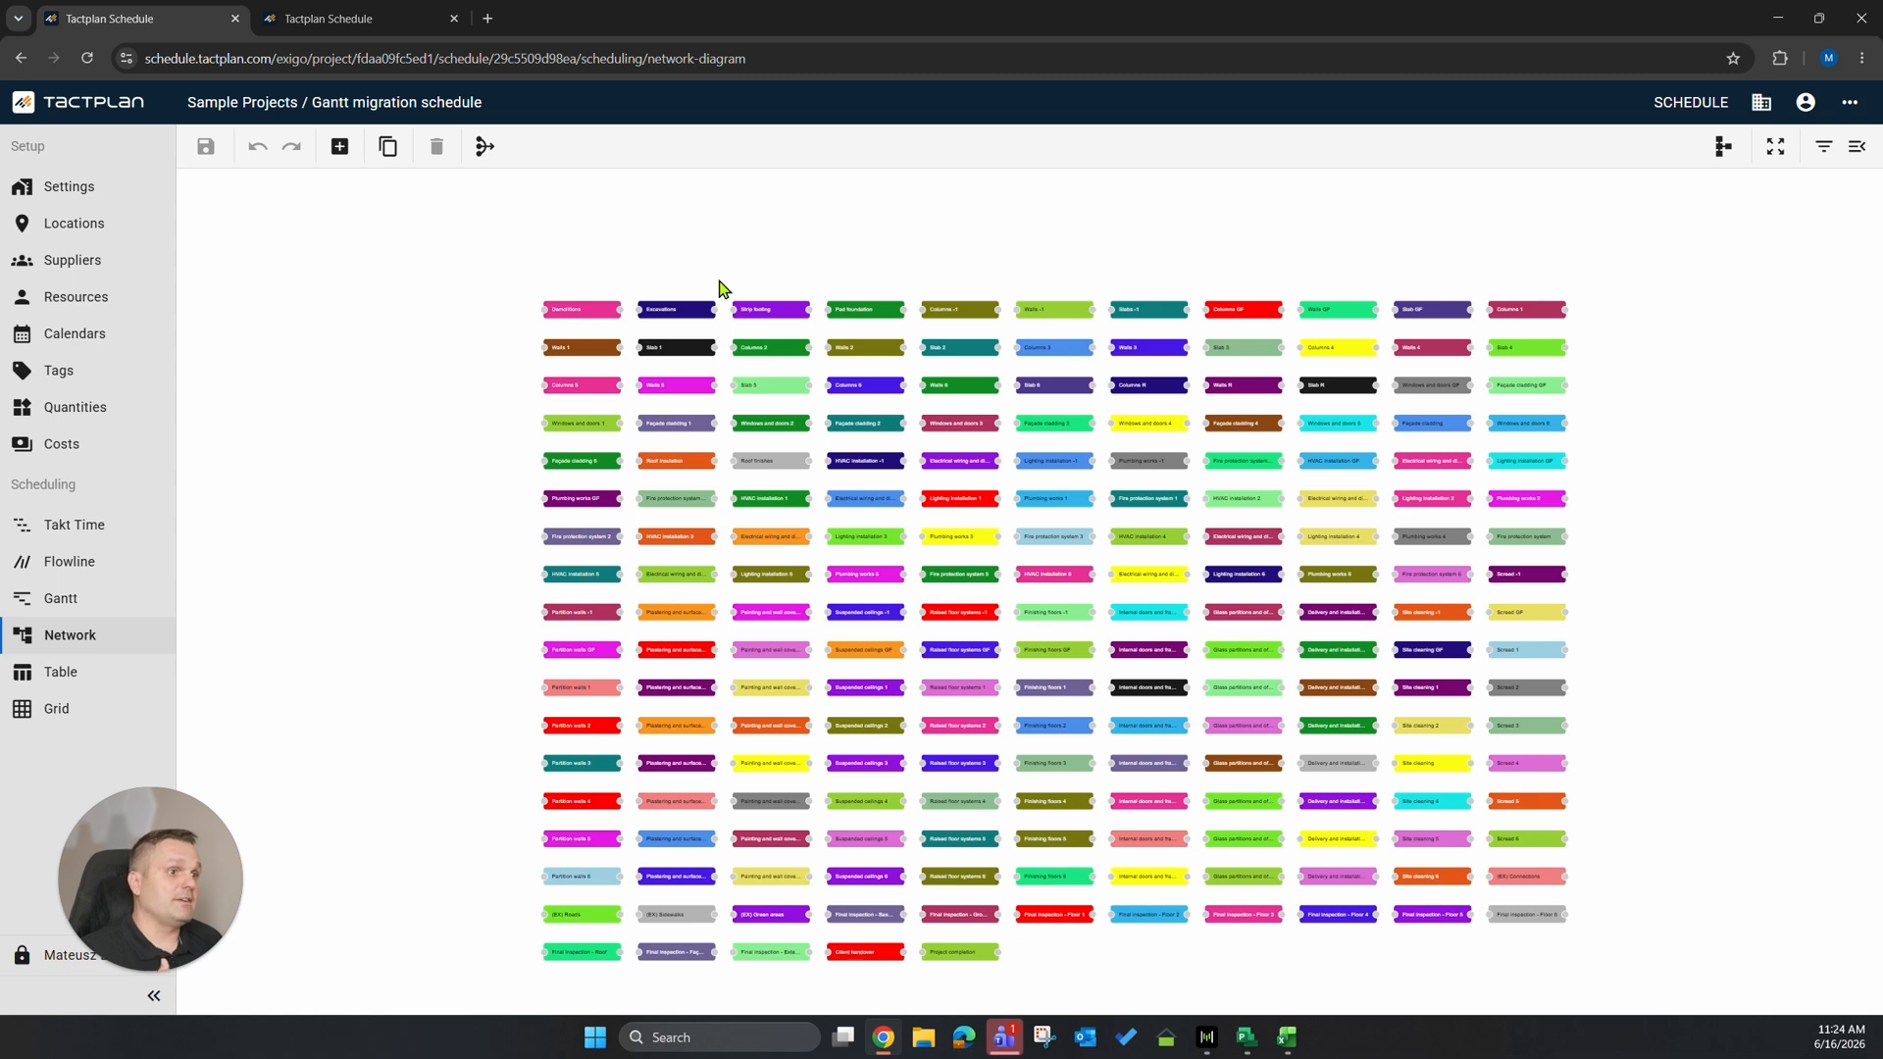
pyautogui.click(75, 241)
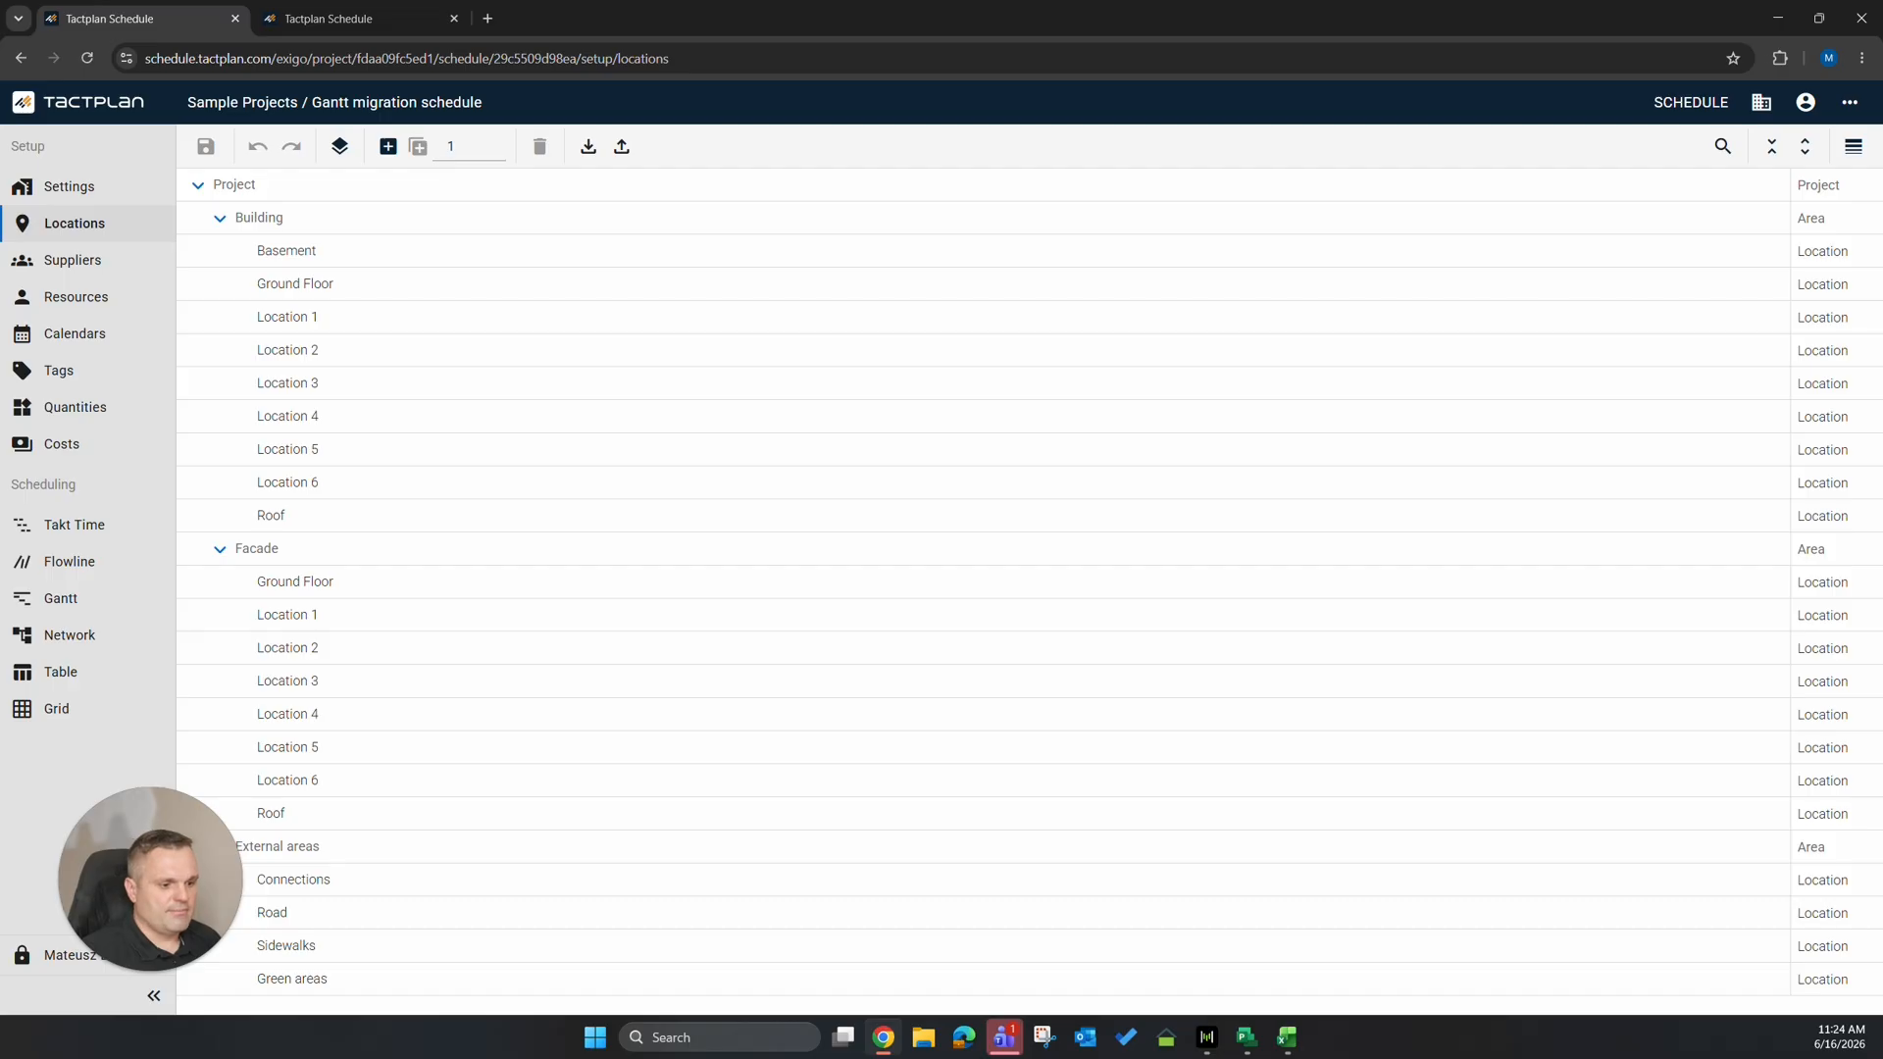
# Show the Flowline from February to August 2026 without task name labels and examine the final inspection sequence.
pyautogui.click(68, 561)
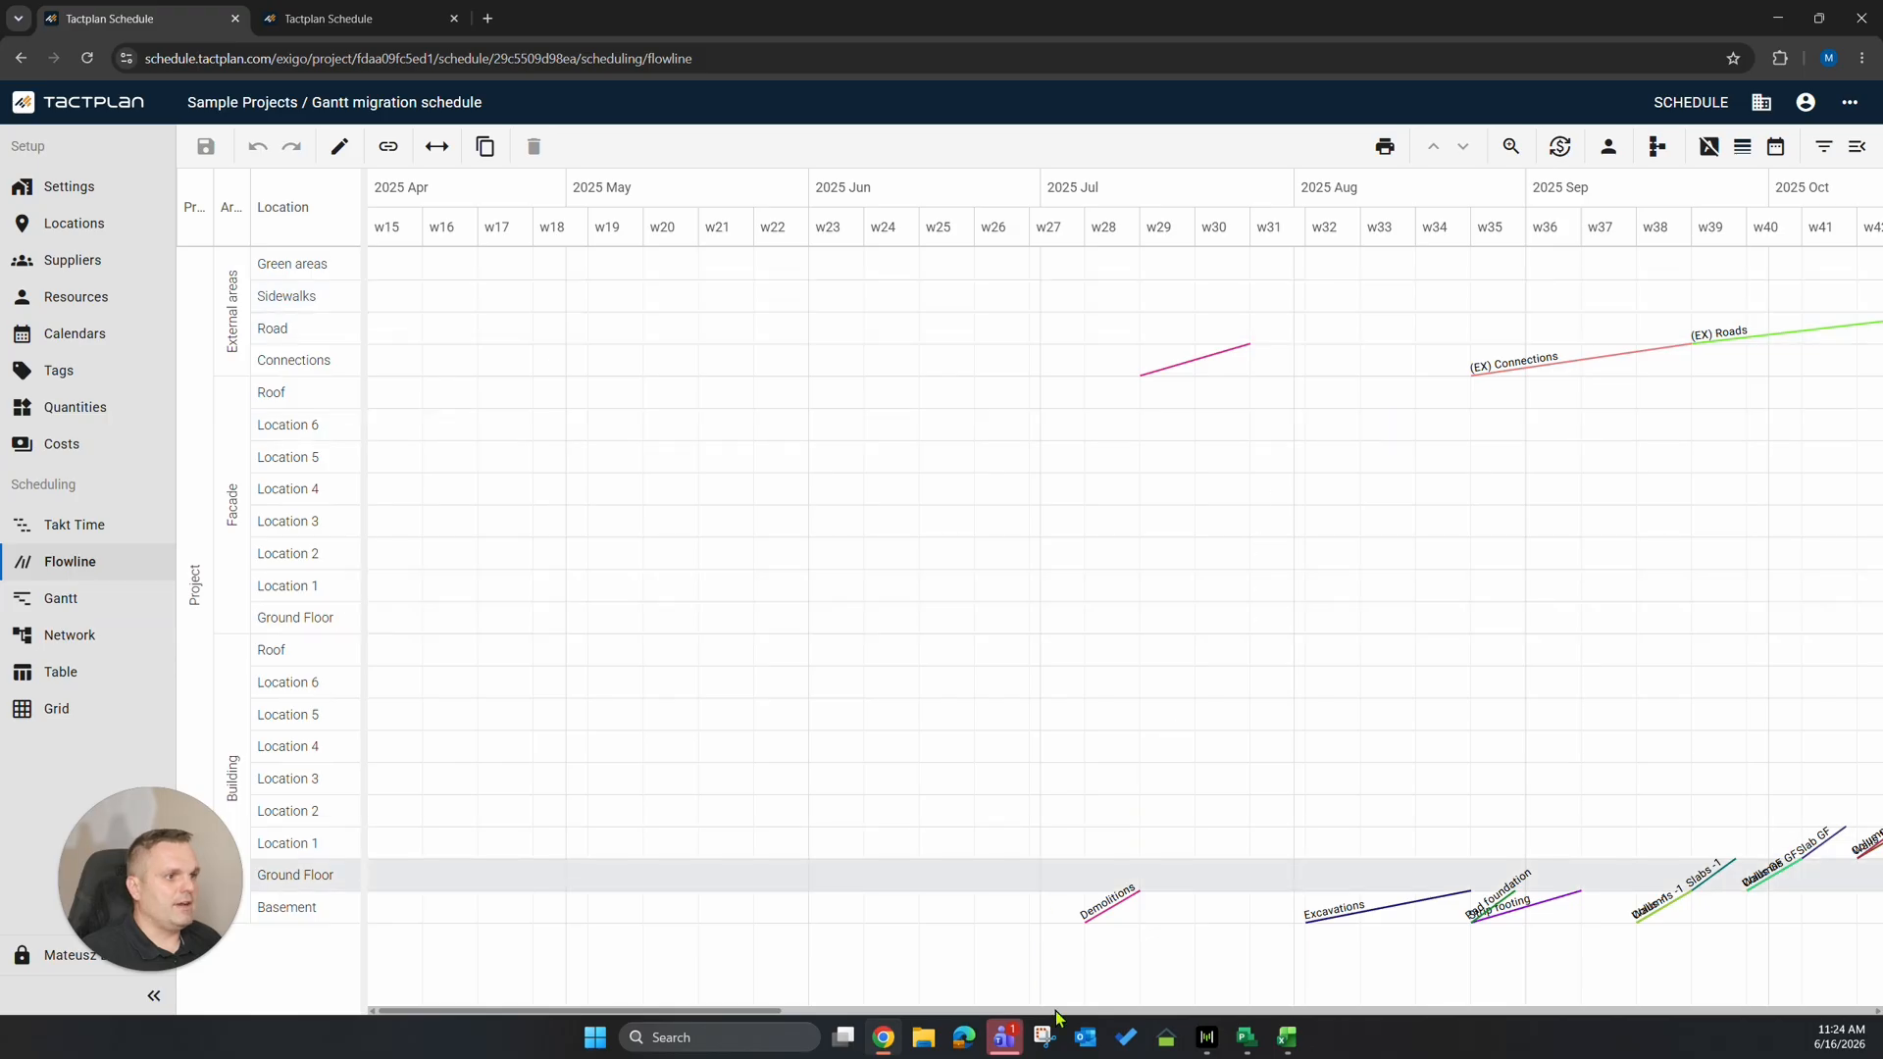
pyautogui.moveTo(756, 1008); pyautogui.dragTo(1412, 1005)
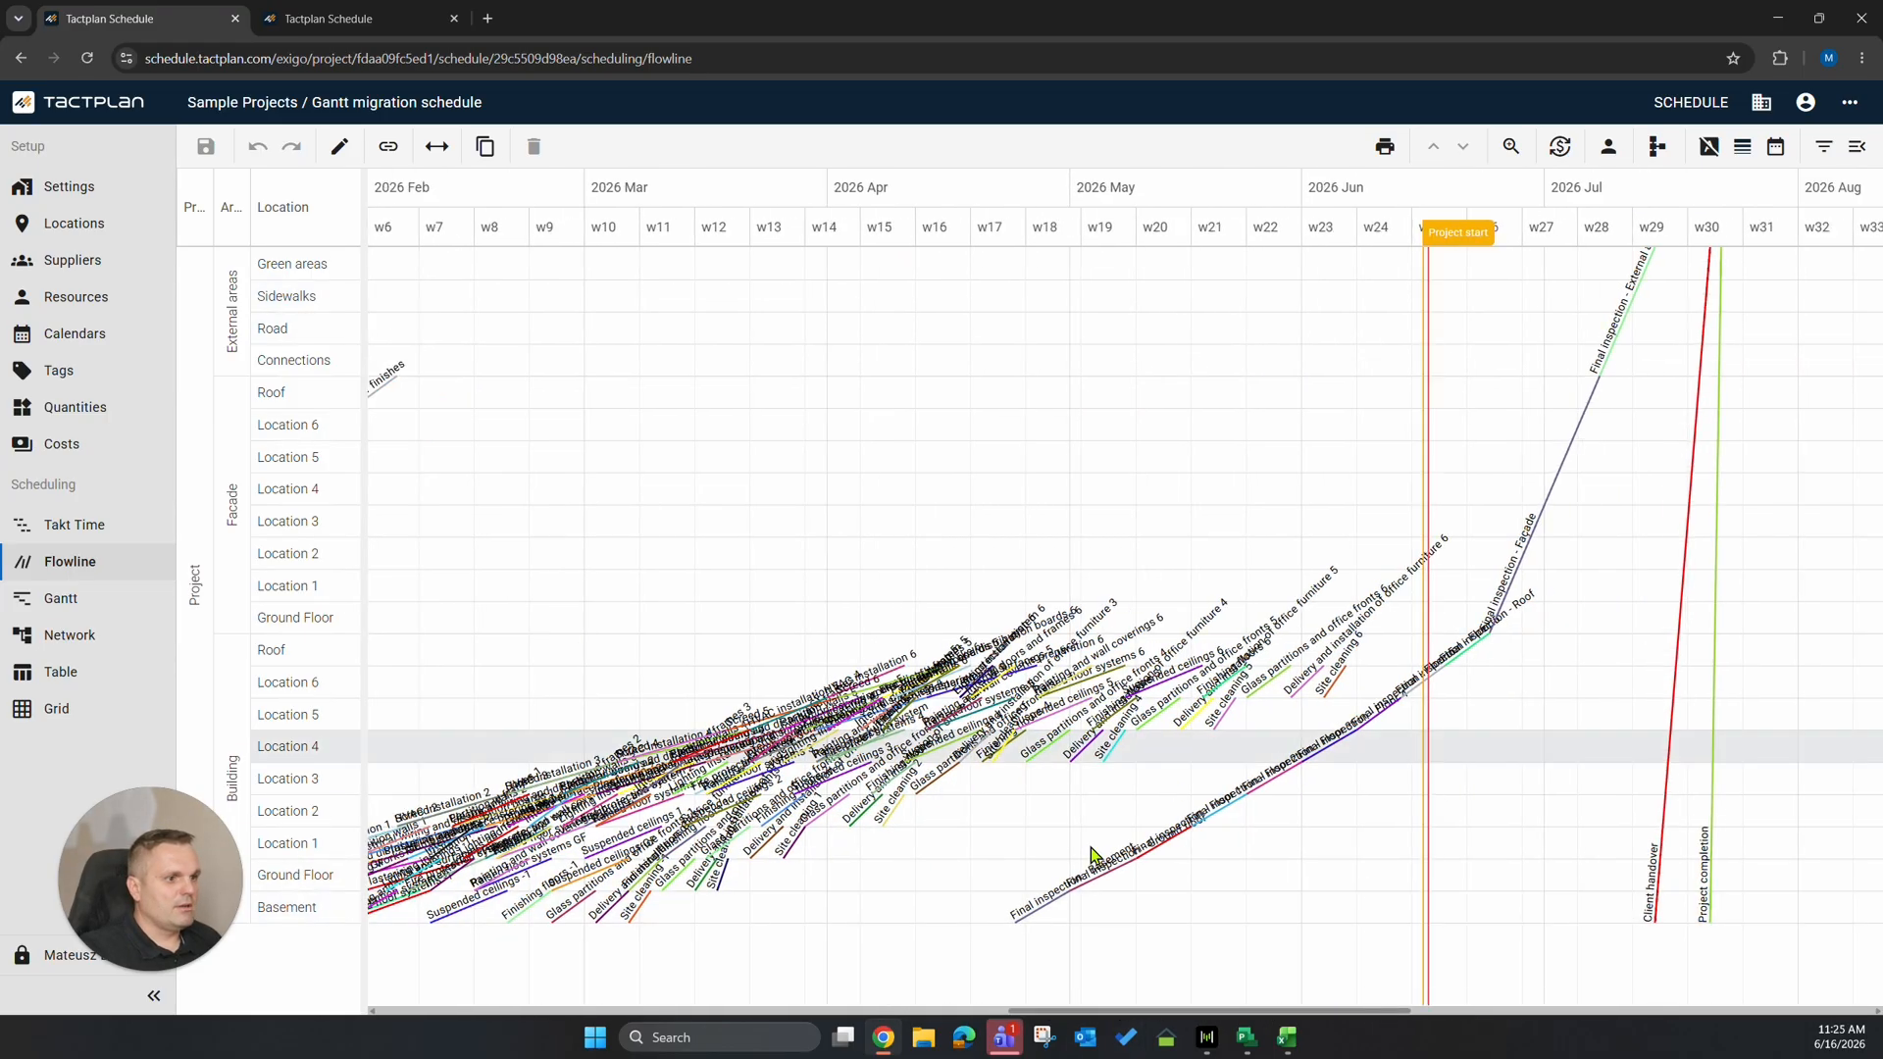
pyautogui.click(1710, 153)
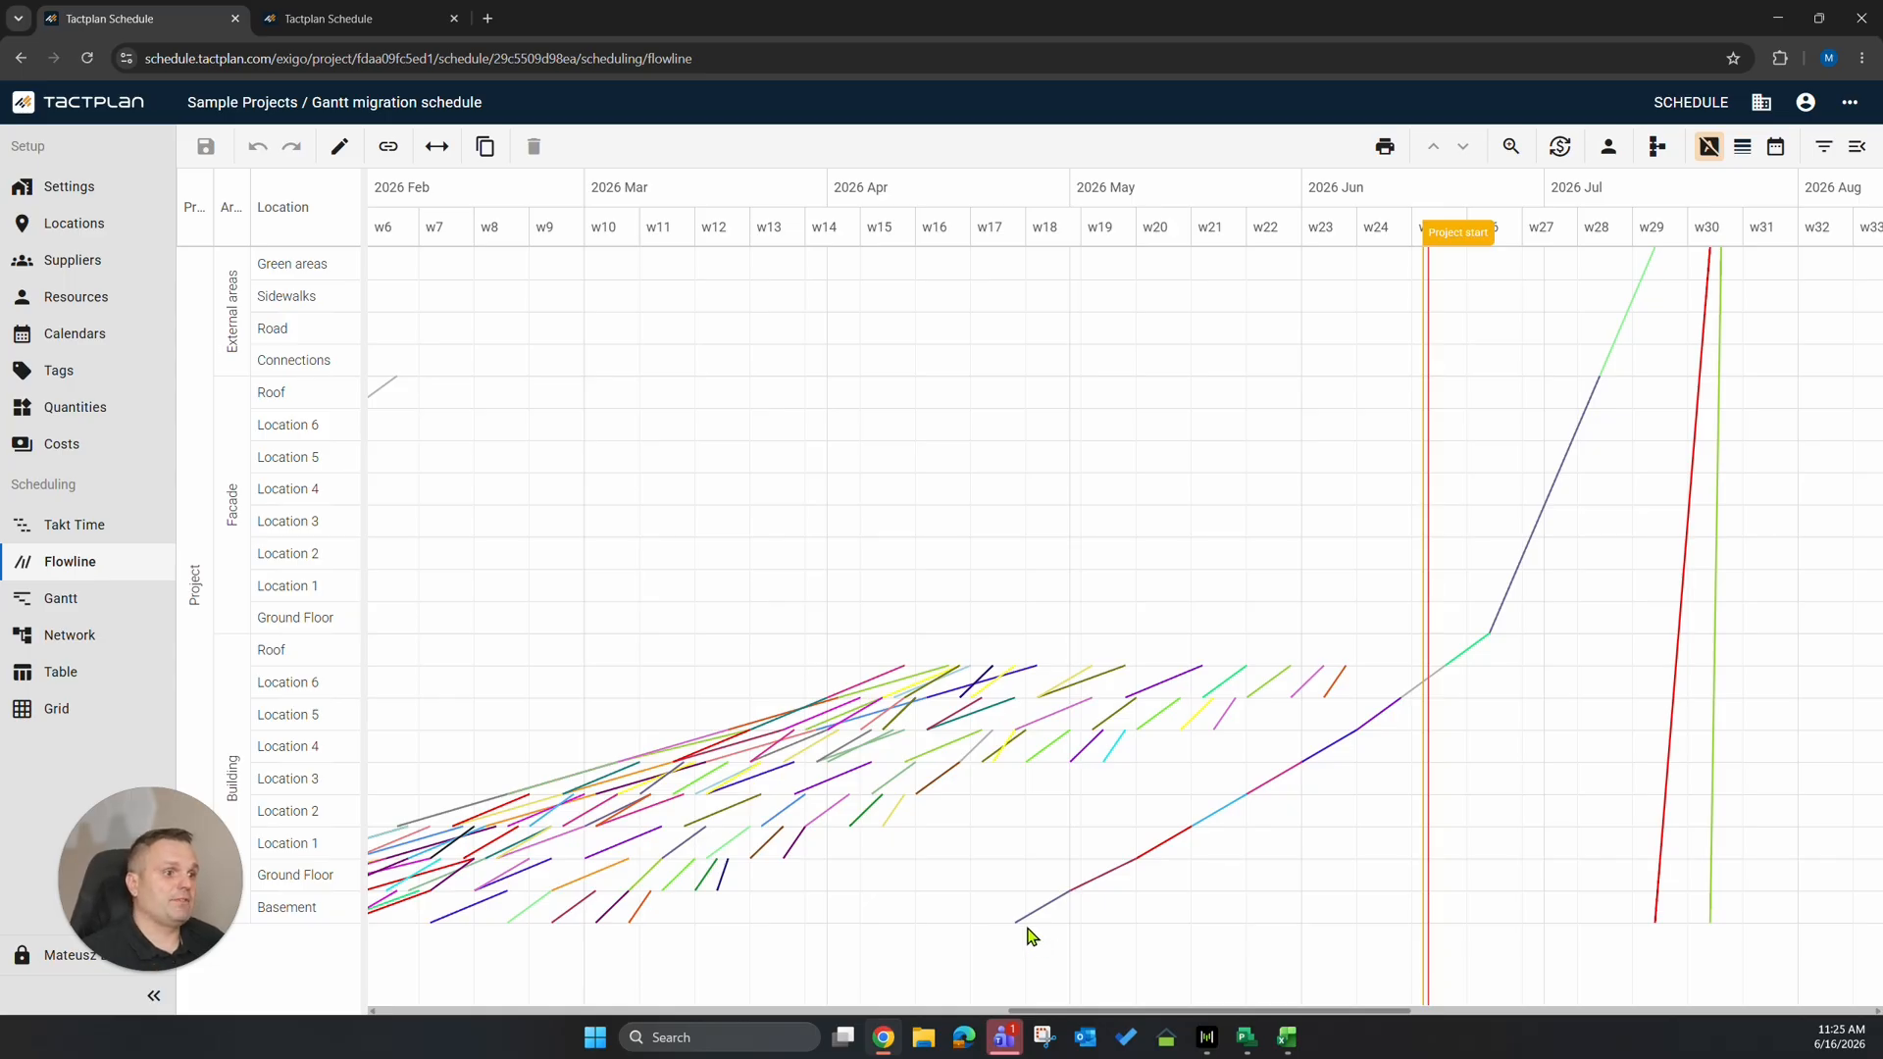
pyautogui.moveTo(1147, 864)
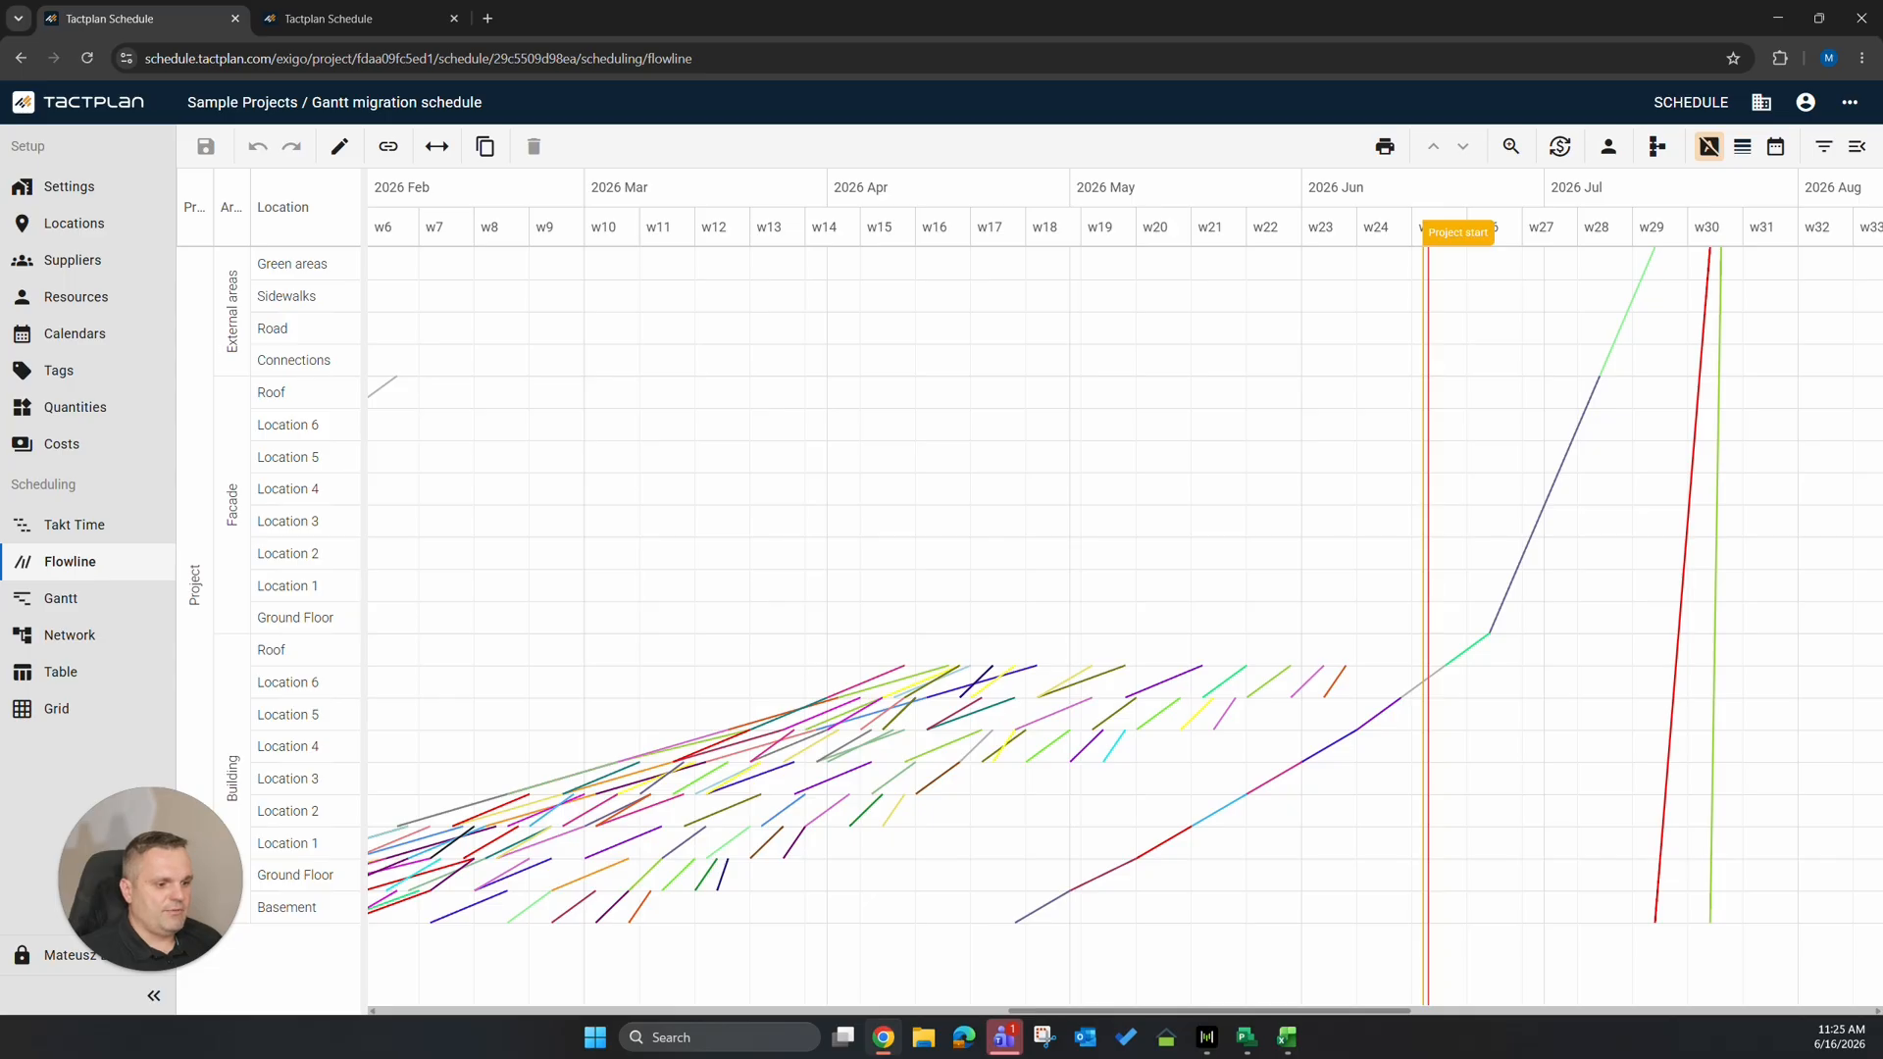
# Switch to Excel and trace the final inspection durations on Sheet3 from Basement through Location 3.
pyautogui.hotkey('alt', 'Tab')
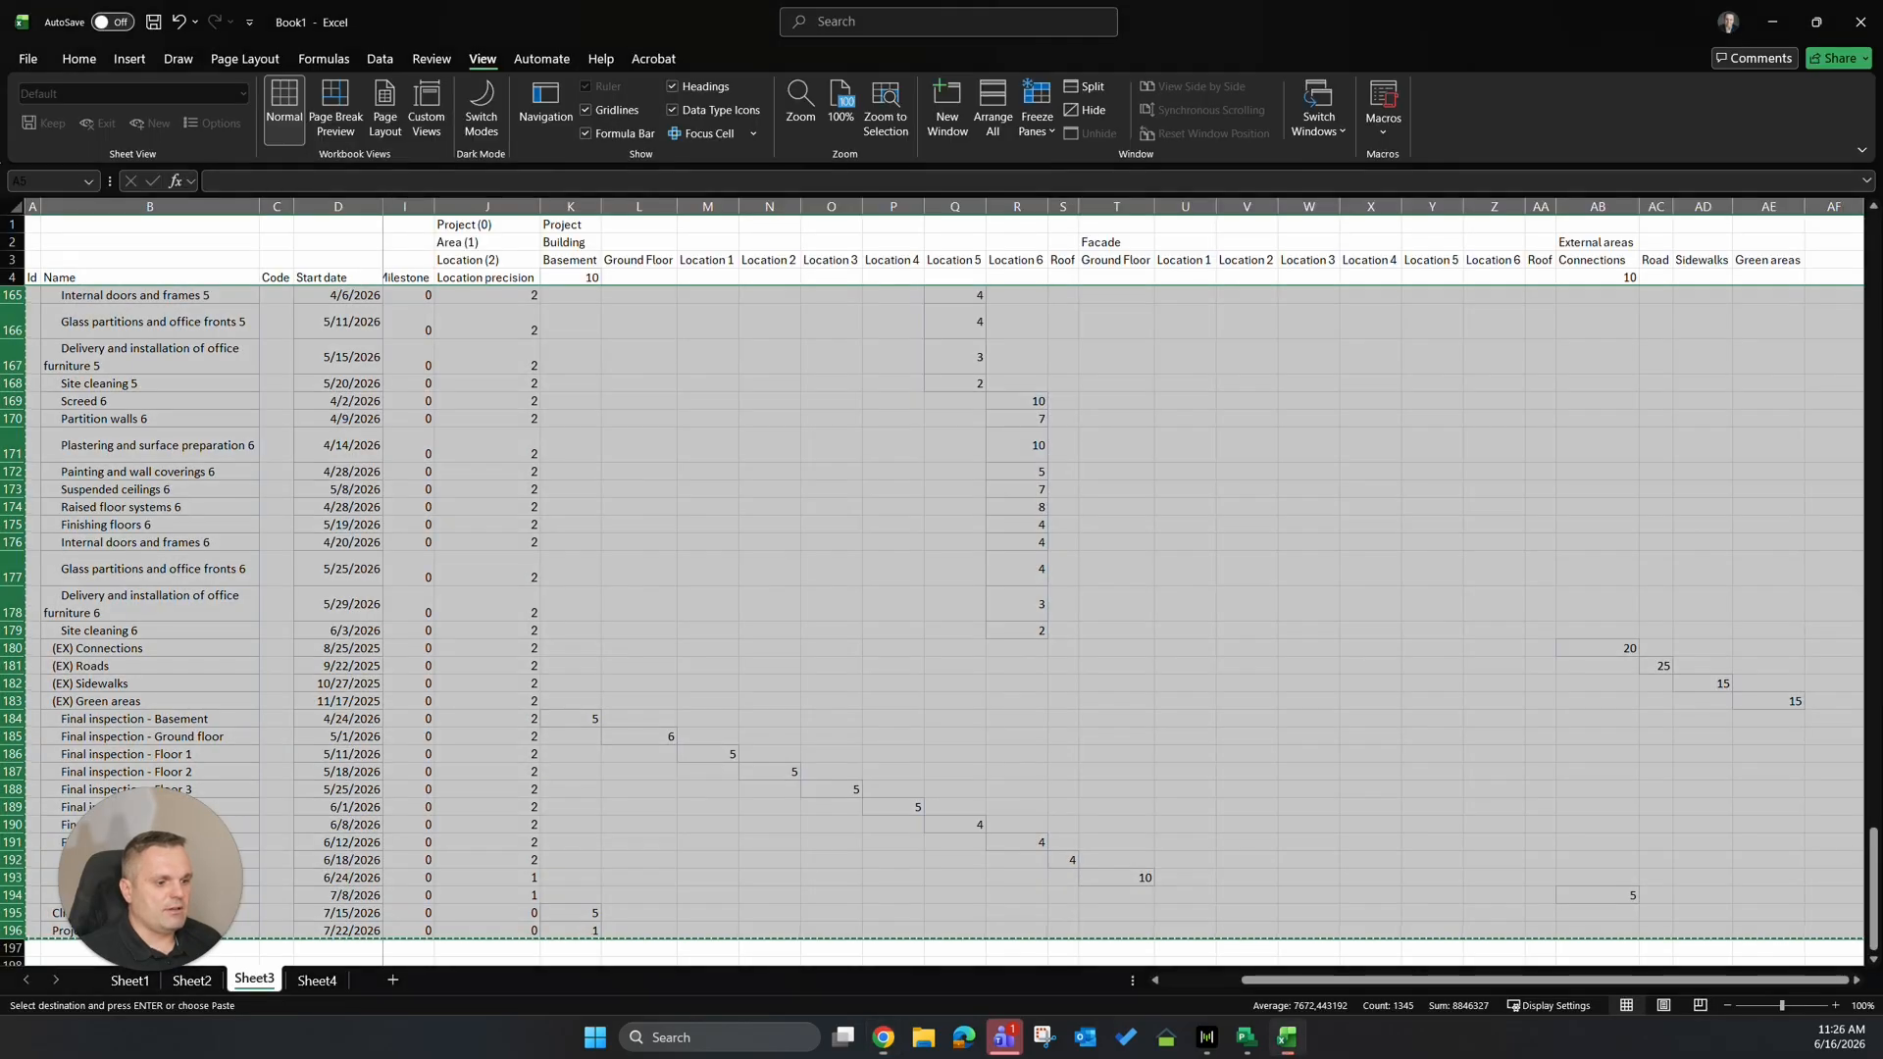
pyautogui.click(1067, 541)
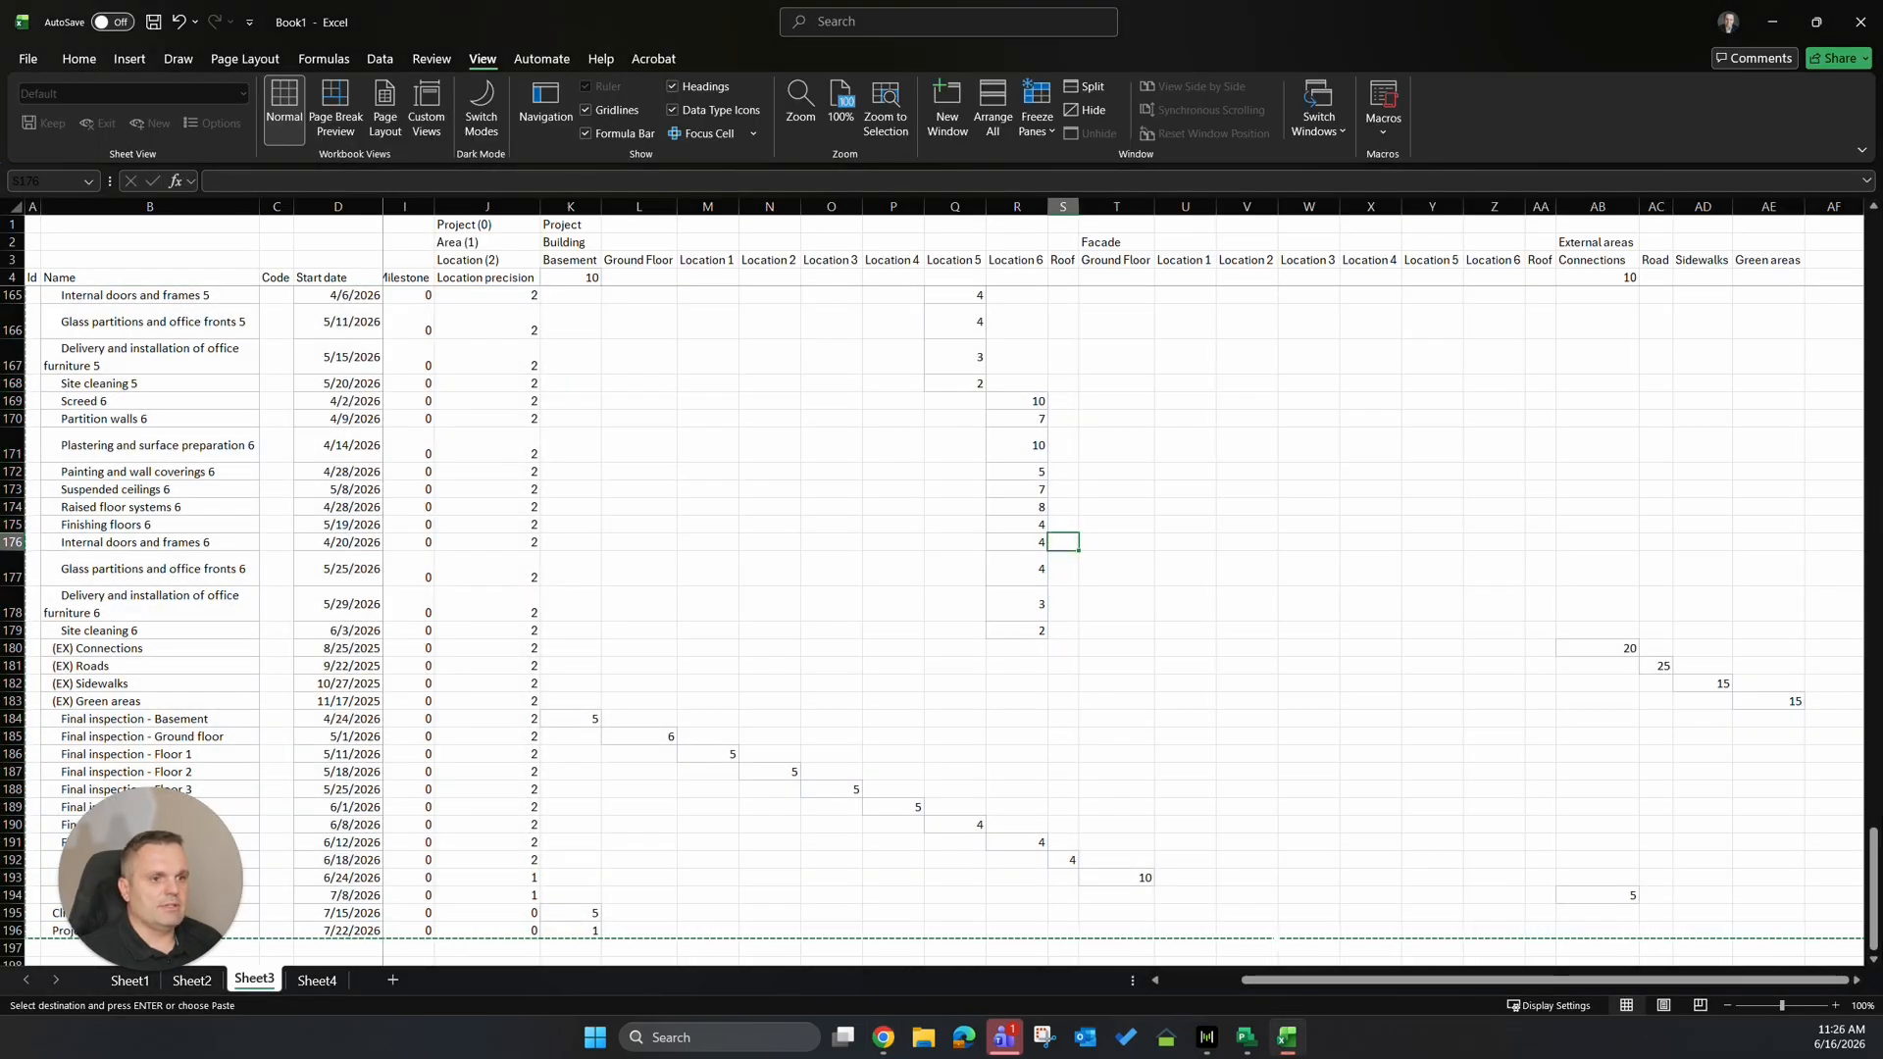
pyautogui.click(566, 722)
pyautogui.press('Down')
pyautogui.press('Right')
pyautogui.press('Down')
pyautogui.press('Right')
pyautogui.press('Down')
pyautogui.press('Right')
pyautogui.press('Down')
pyautogui.press('Right')
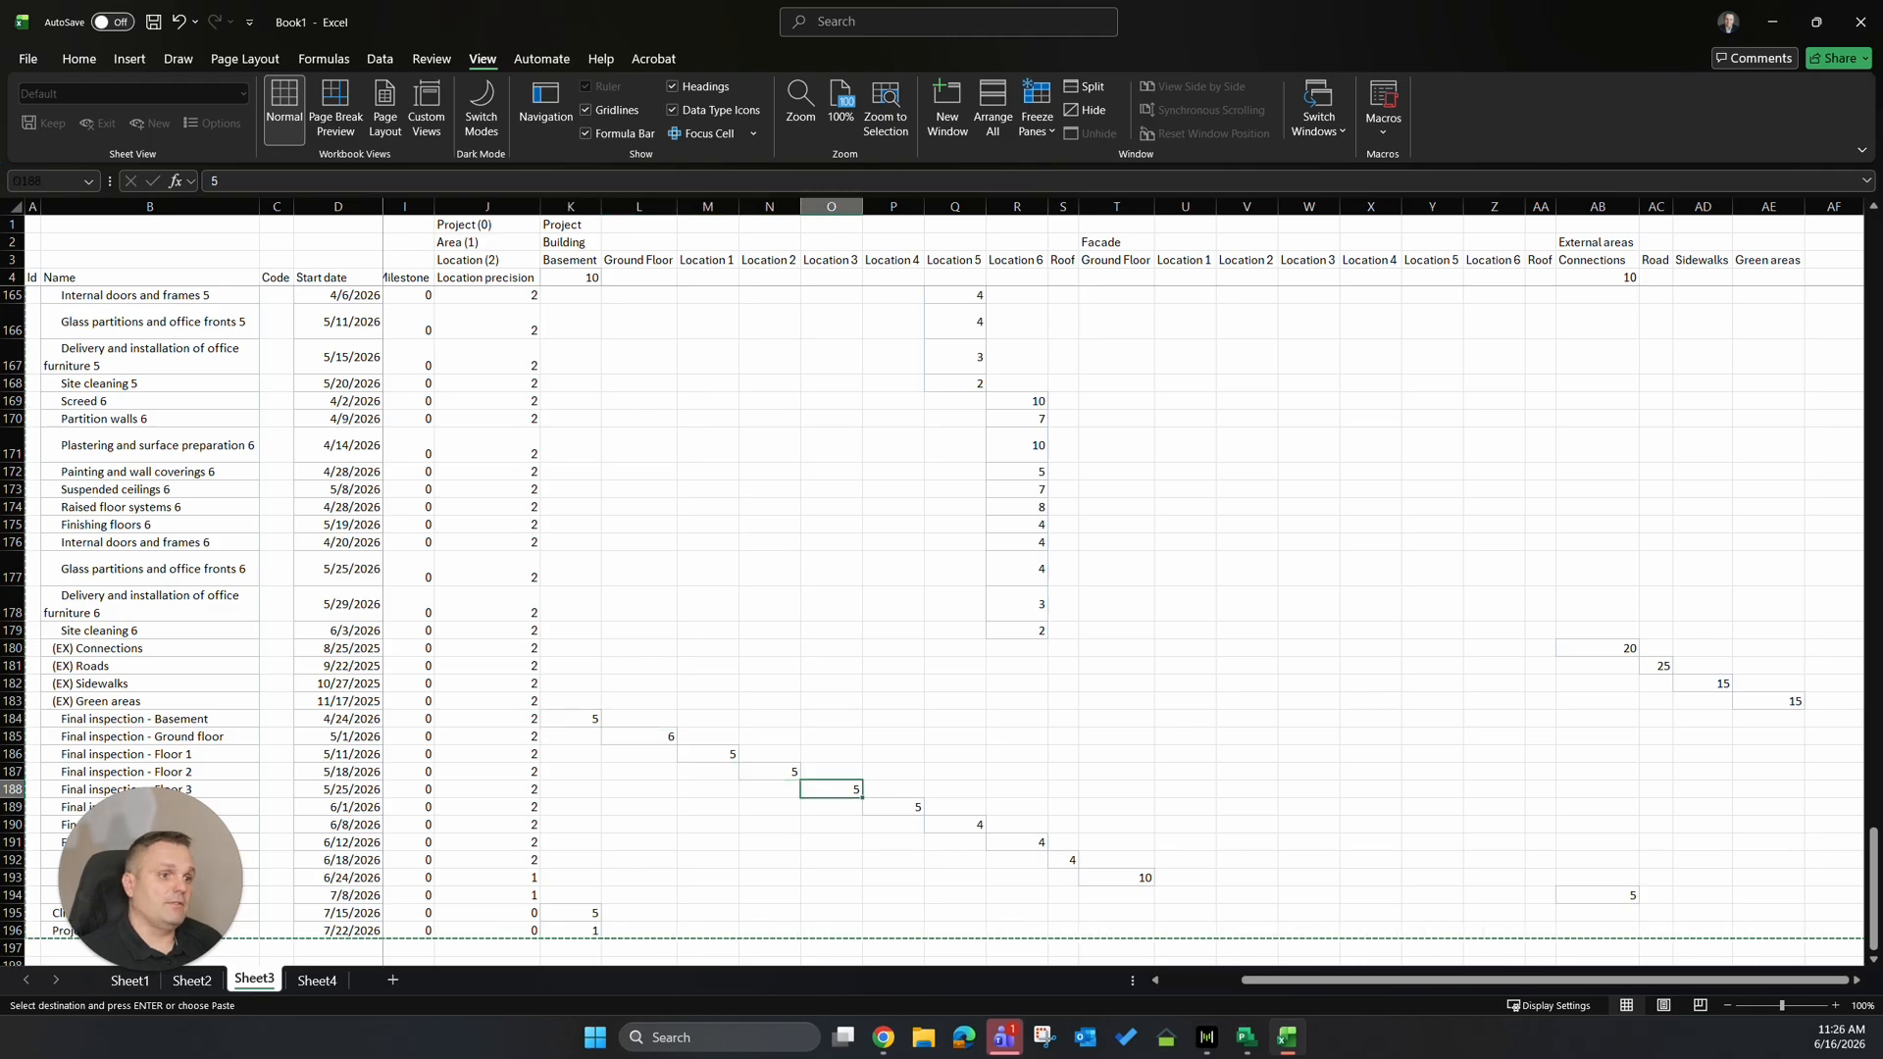
# Check the Location 4 final inspection duration and the floor-specific final inspection names on Sheet3.
pyautogui.press('Down')
pyautogui.press('Right')
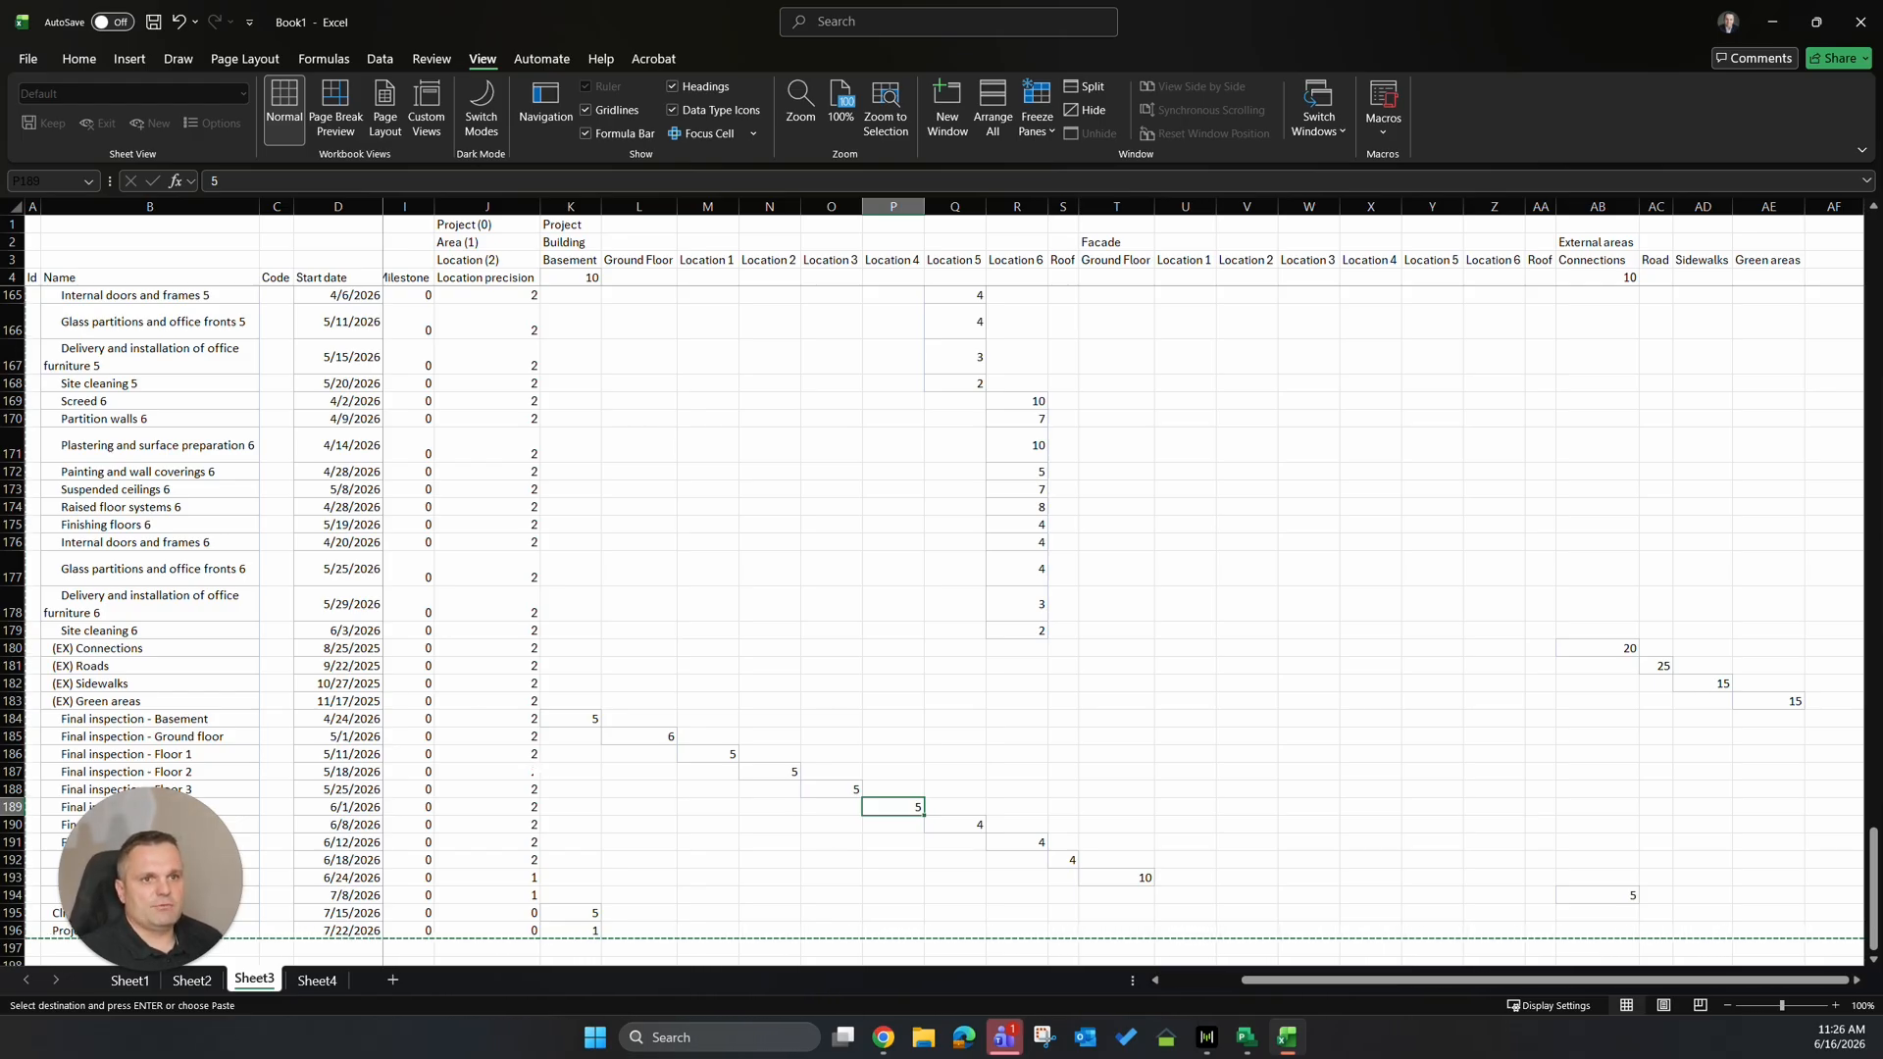
pyautogui.moveTo(166, 737); pyautogui.dragTo(220, 790)
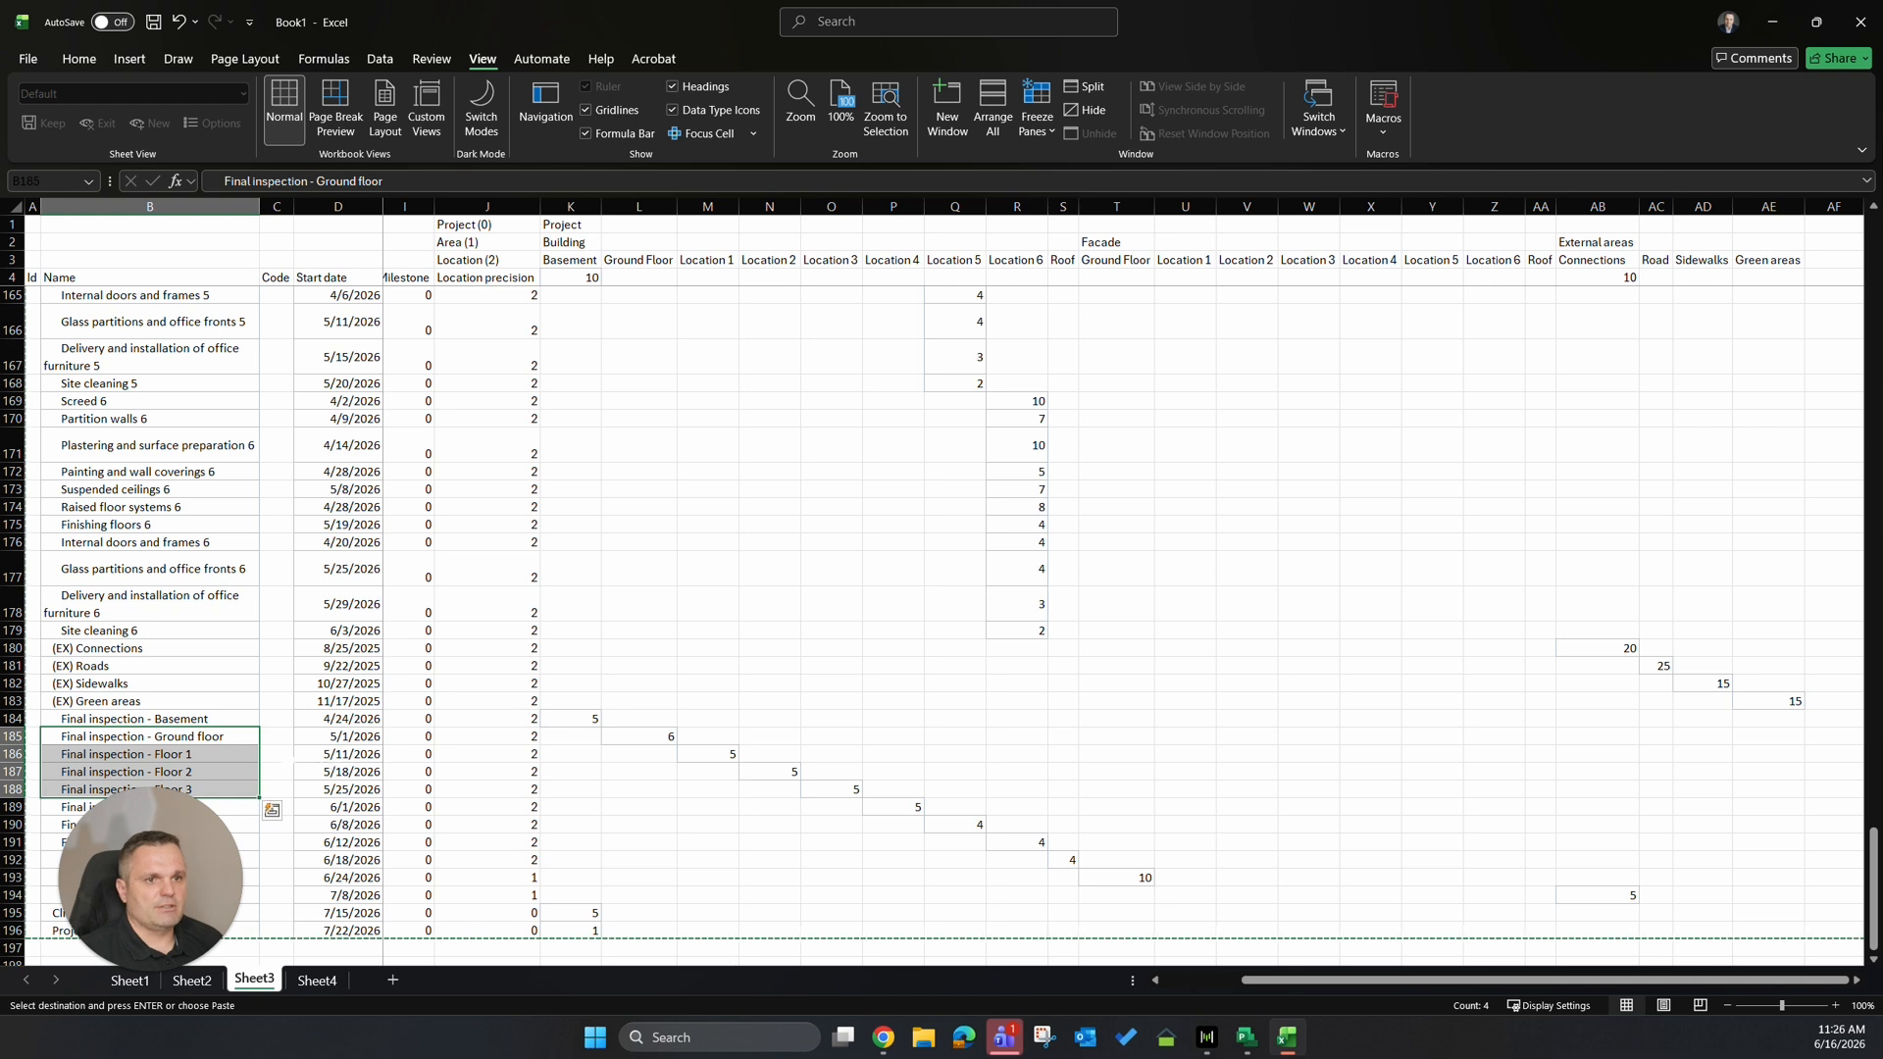
pyautogui.click(239, 751)
# Rename the basement final inspection task in row 184 to "Final inspection".
pyautogui.click(203, 720)
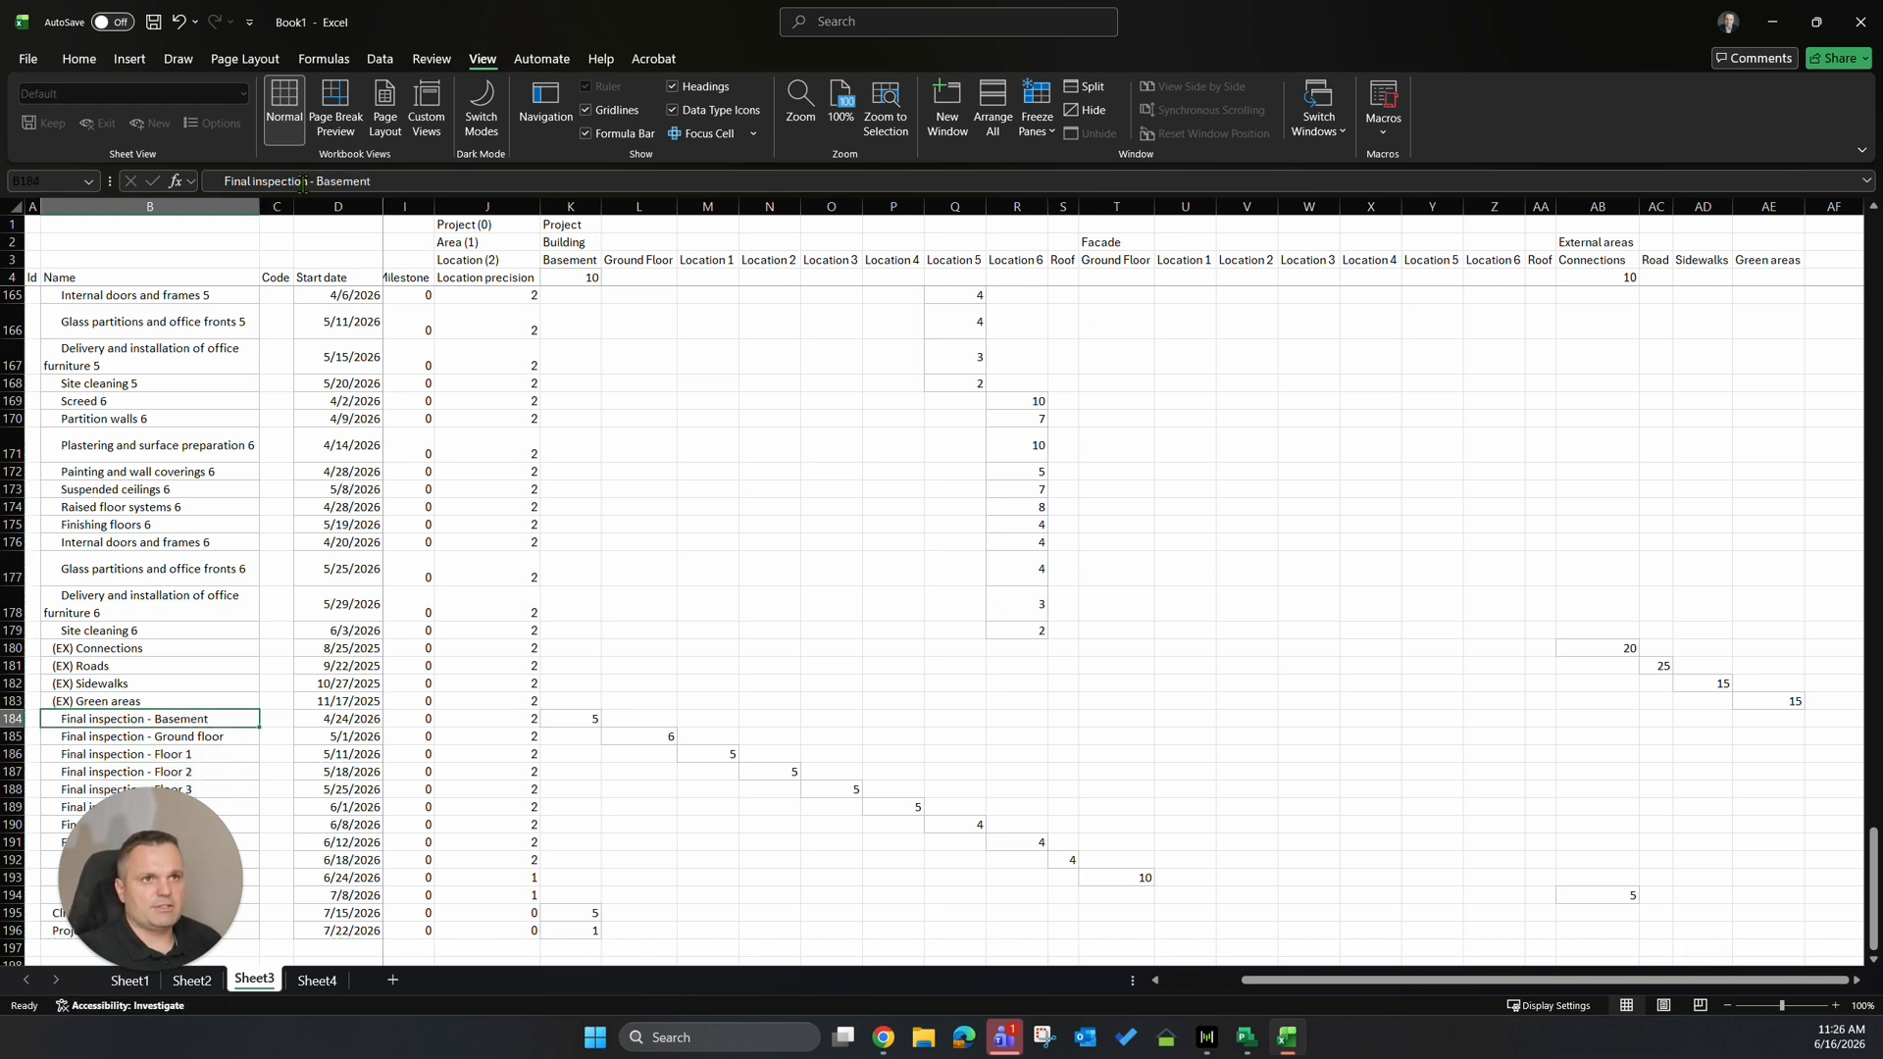
pyautogui.moveTo(310, 182); pyautogui.dragTo(420, 183)
pyautogui.press('BackSpace')
pyautogui.press('Return')
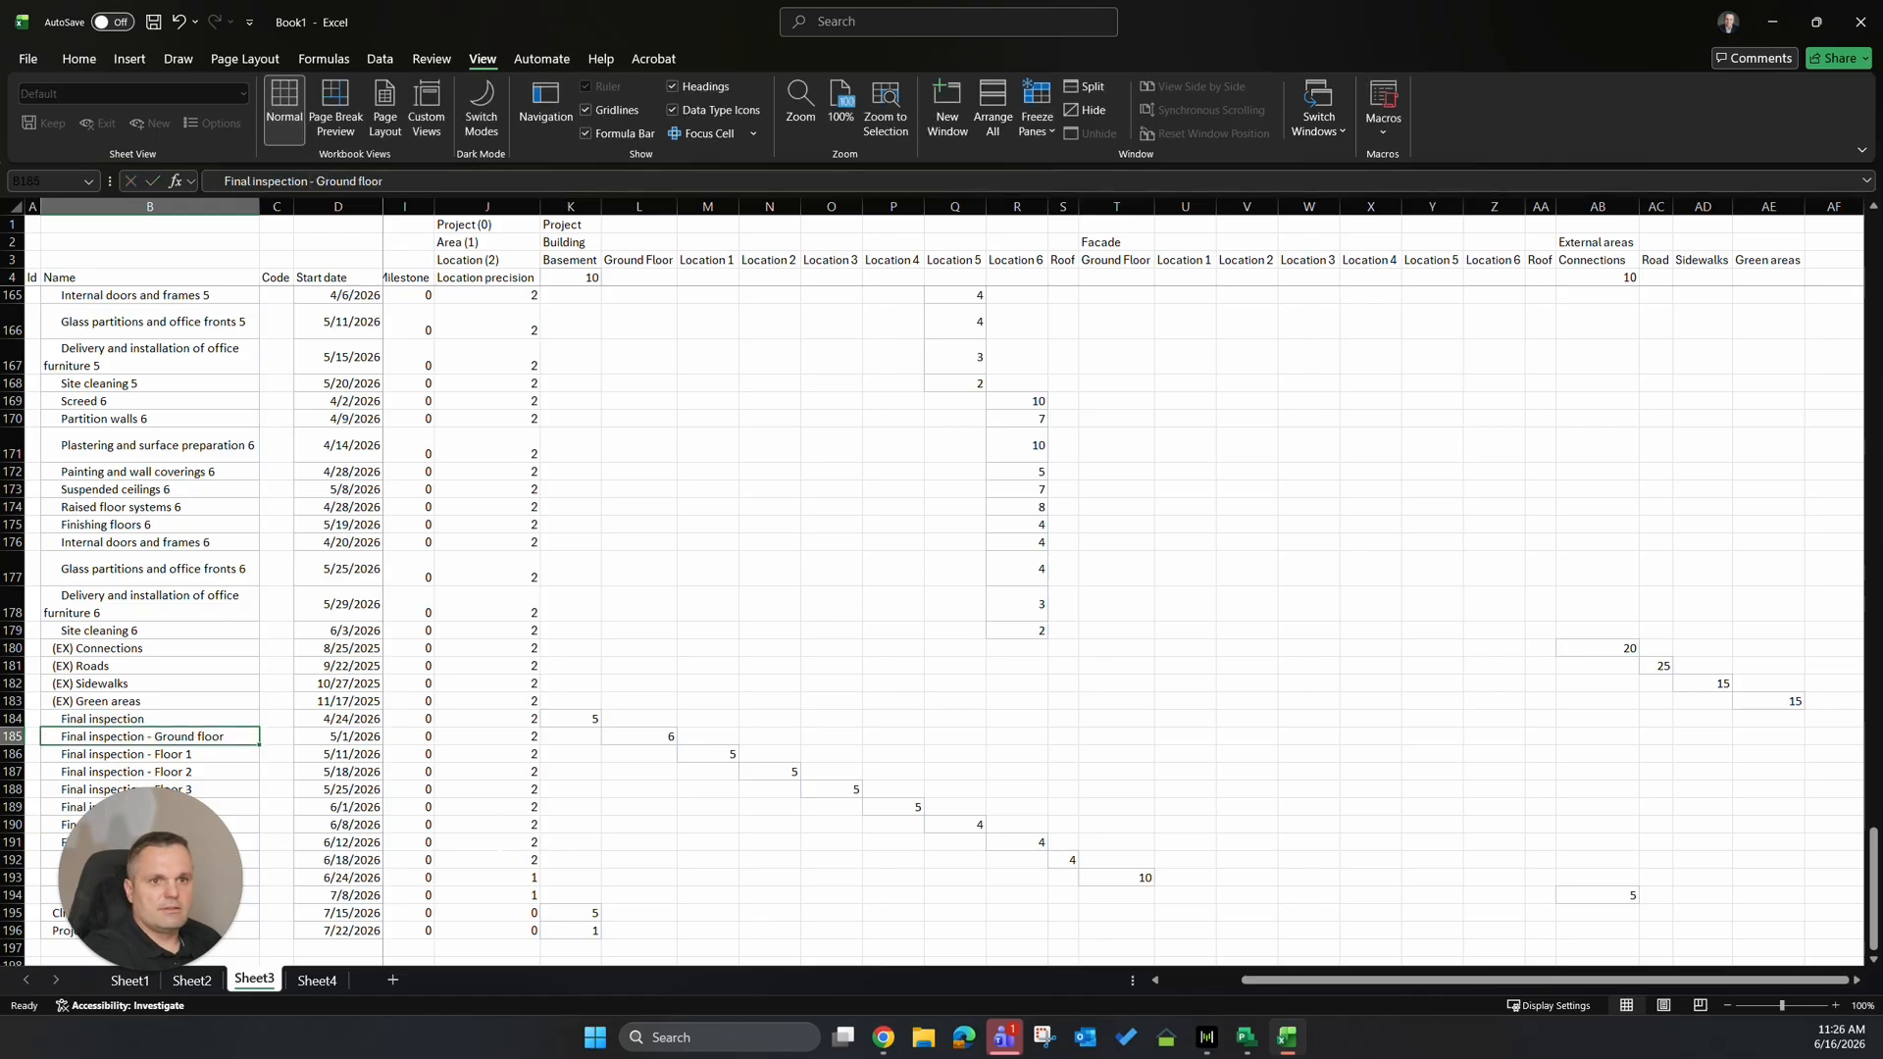
# Move the final inspection durations for Ground Floor and Locations 1 to 3 up into row 184, keeping each in its own column.
pyautogui.click(649, 738)
pyautogui.moveTo(649, 744); pyautogui.dragTo(784, 717)
pyautogui.click(724, 755)
pyautogui.click(784, 772)
pyautogui.click(845, 790)
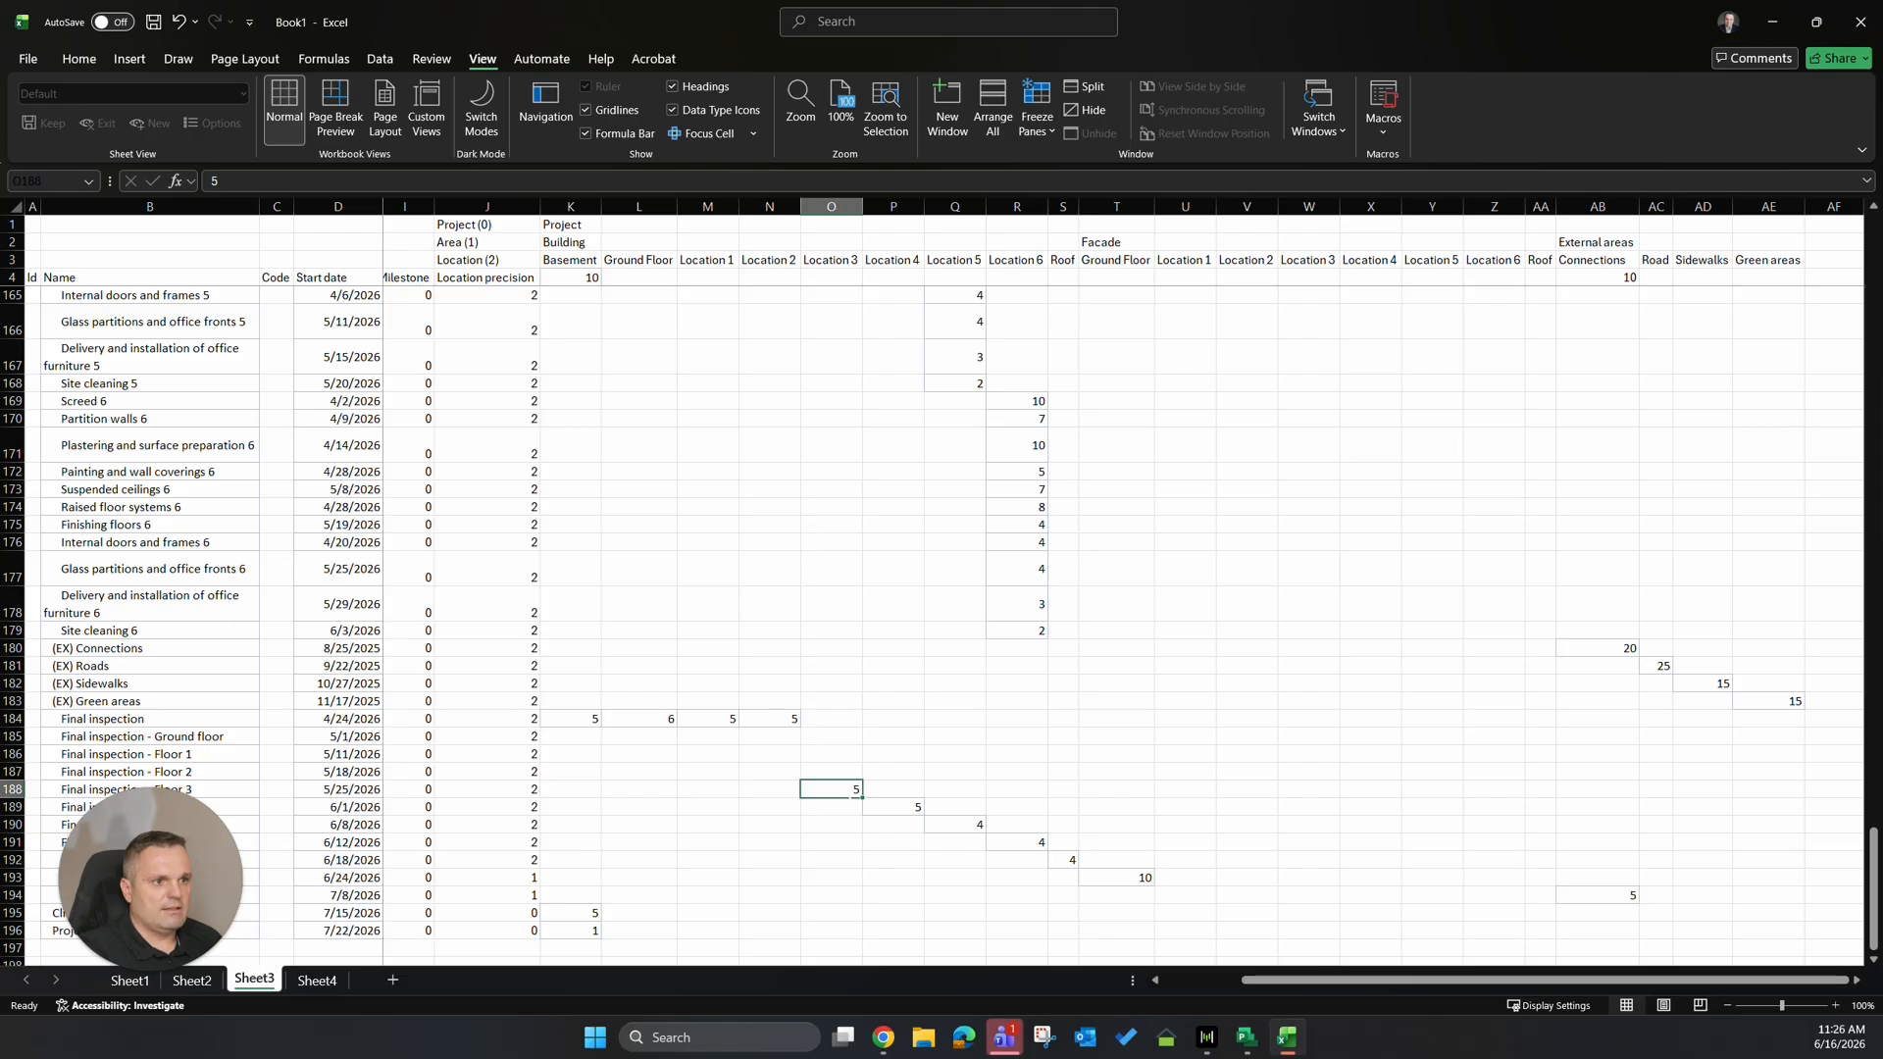
pyautogui.moveTo(845, 791); pyautogui.dragTo(845, 720)
# Move the final inspection durations for Locations 4, 5, 6 and the building Roof up into row 184 within their columns.
pyautogui.click(907, 806)
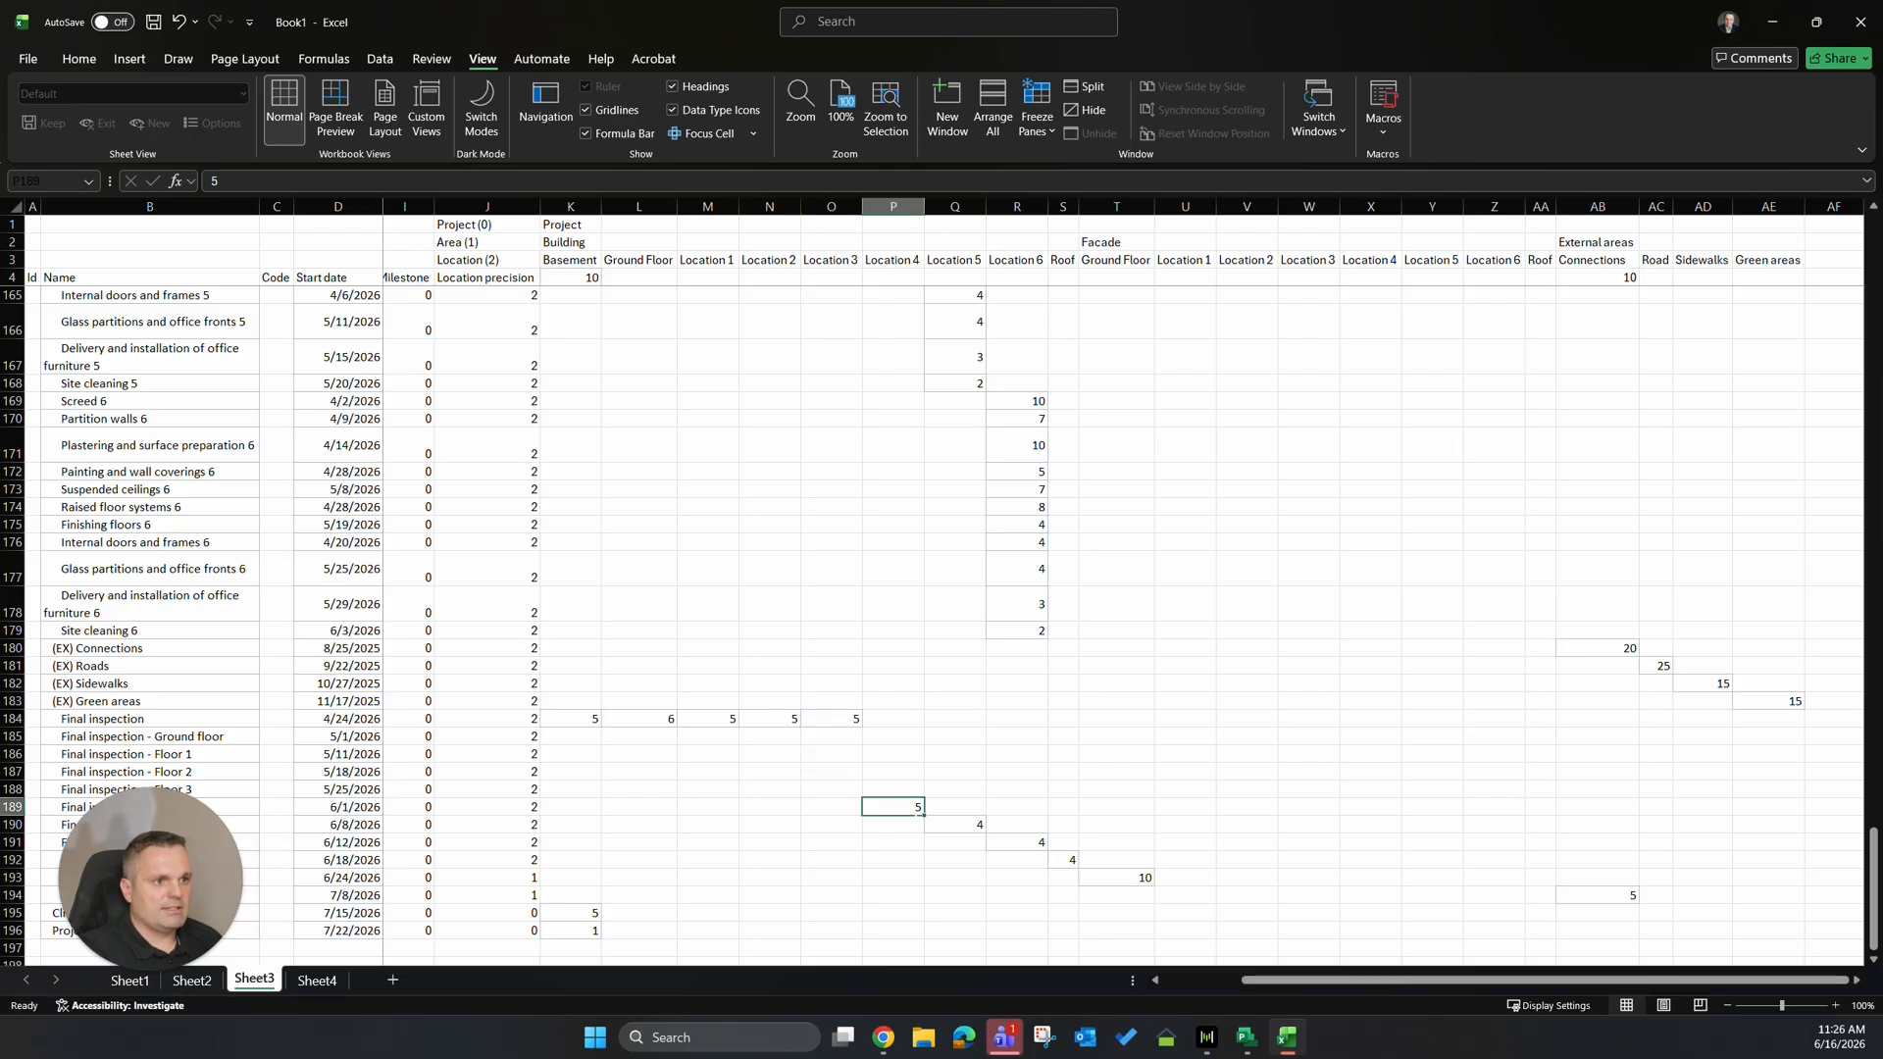
pyautogui.moveTo(907, 806); pyautogui.dragTo(907, 719)
pyautogui.click(980, 824)
pyautogui.moveTo(981, 824); pyautogui.dragTo(979, 719)
pyautogui.click(1042, 841)
pyautogui.moveTo(1042, 841); pyautogui.dragTo(1039, 720)
pyautogui.click(1072, 859)
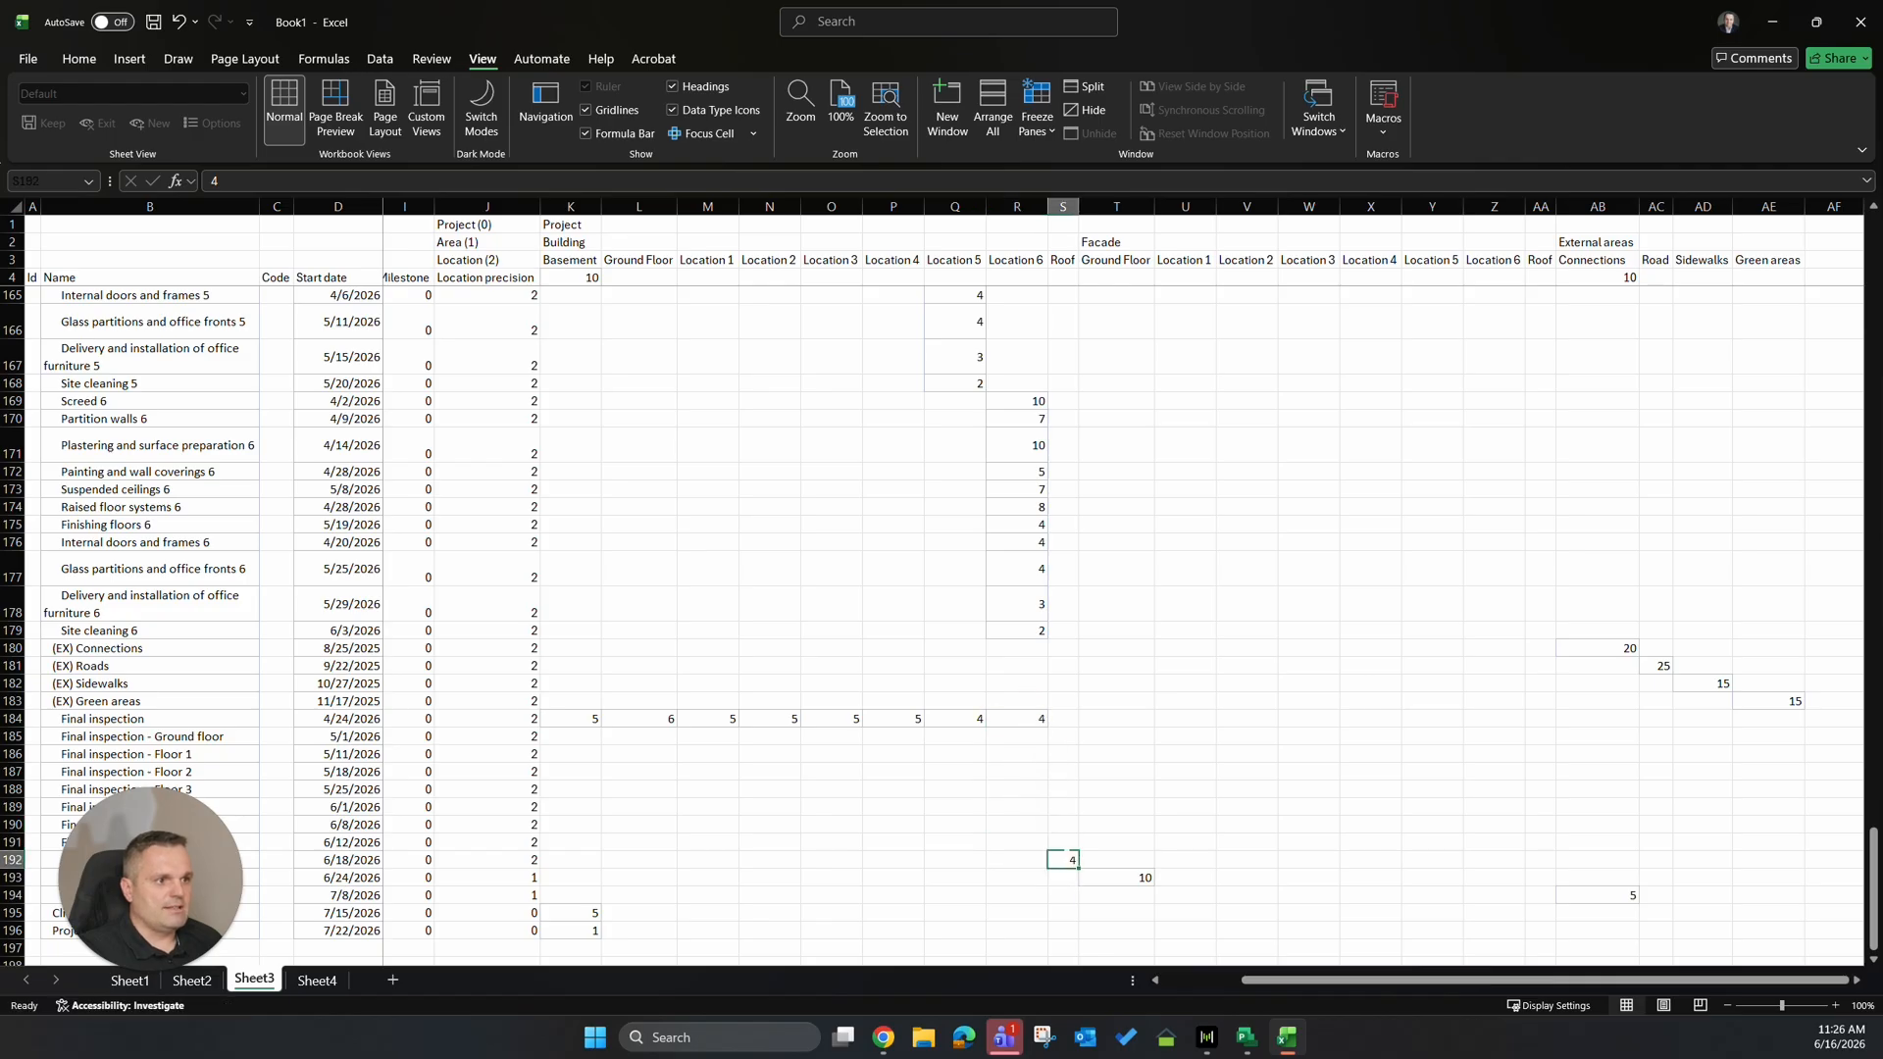
pyautogui.moveTo(1073, 859); pyautogui.dragTo(1071, 720)
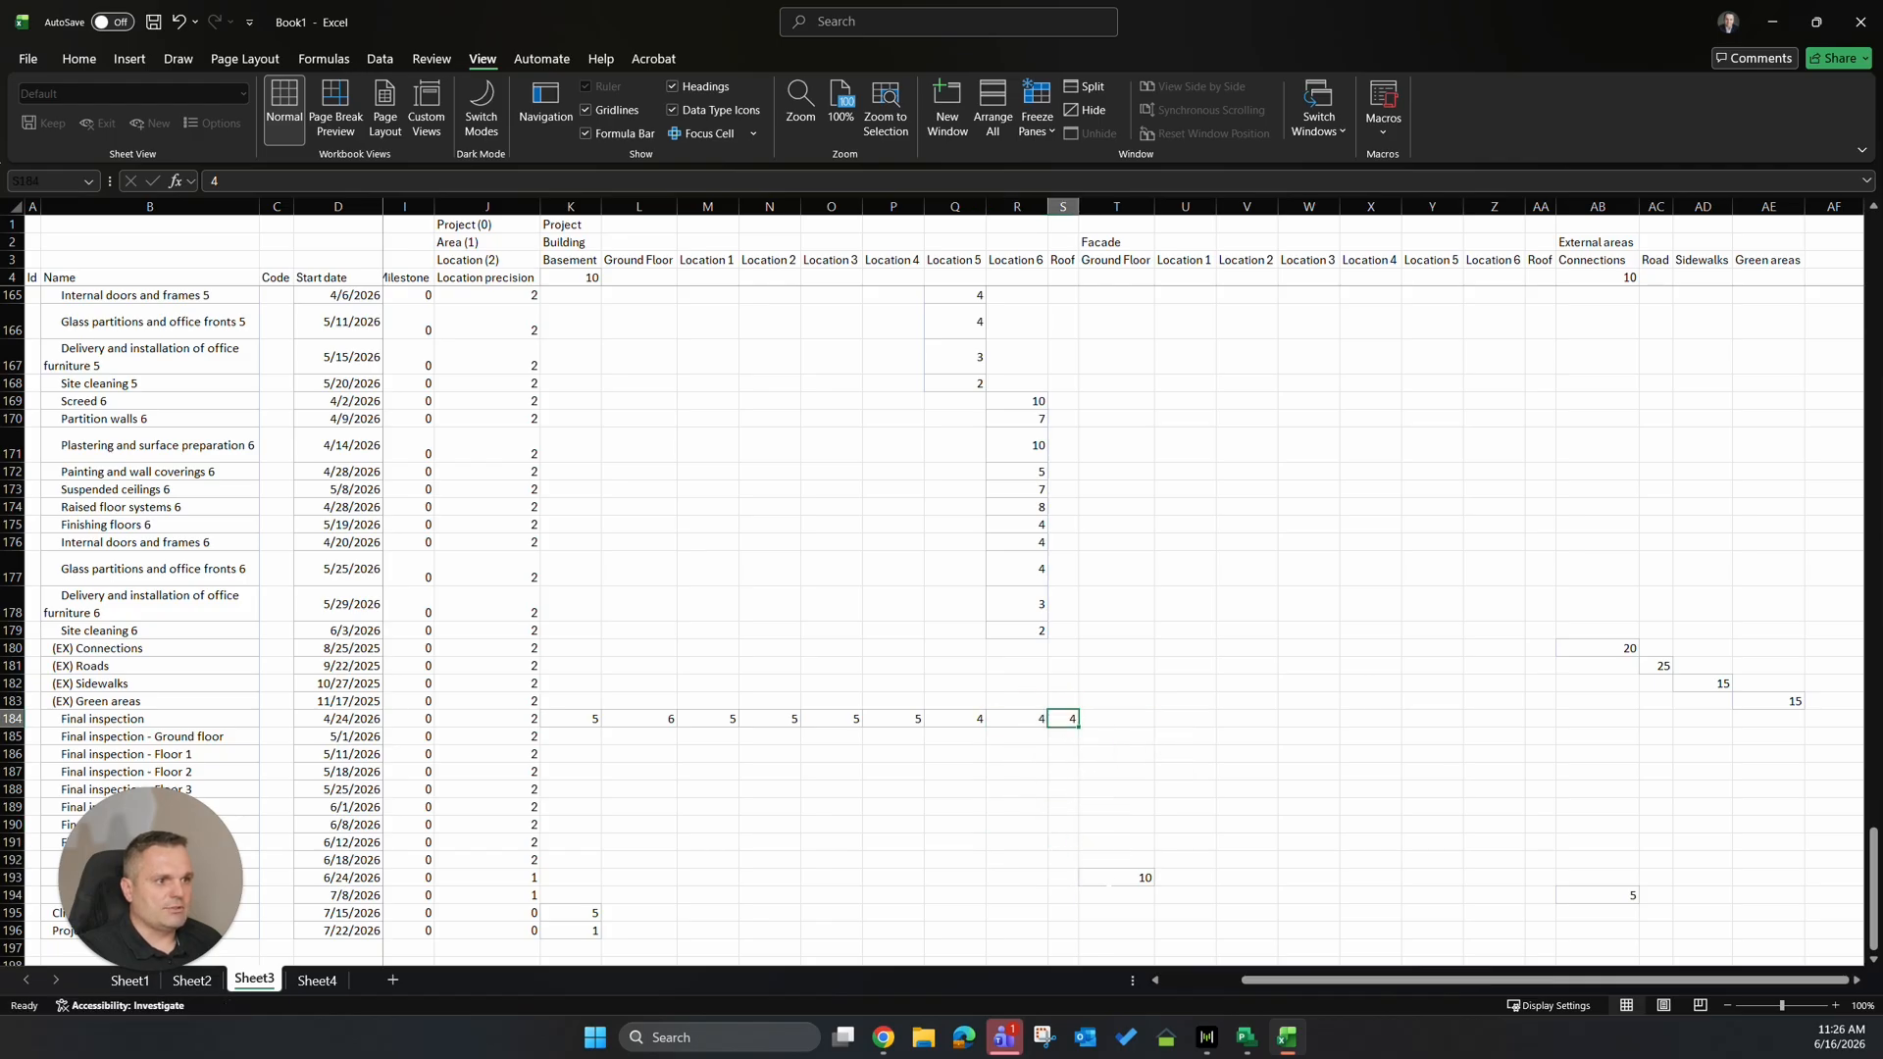
# Move the facade Ground Floor inspection duration up into row 184 and select the whole consolidated row.
pyautogui.click(1142, 877)
pyautogui.moveTo(1127, 869); pyautogui.dragTo(1126, 723)
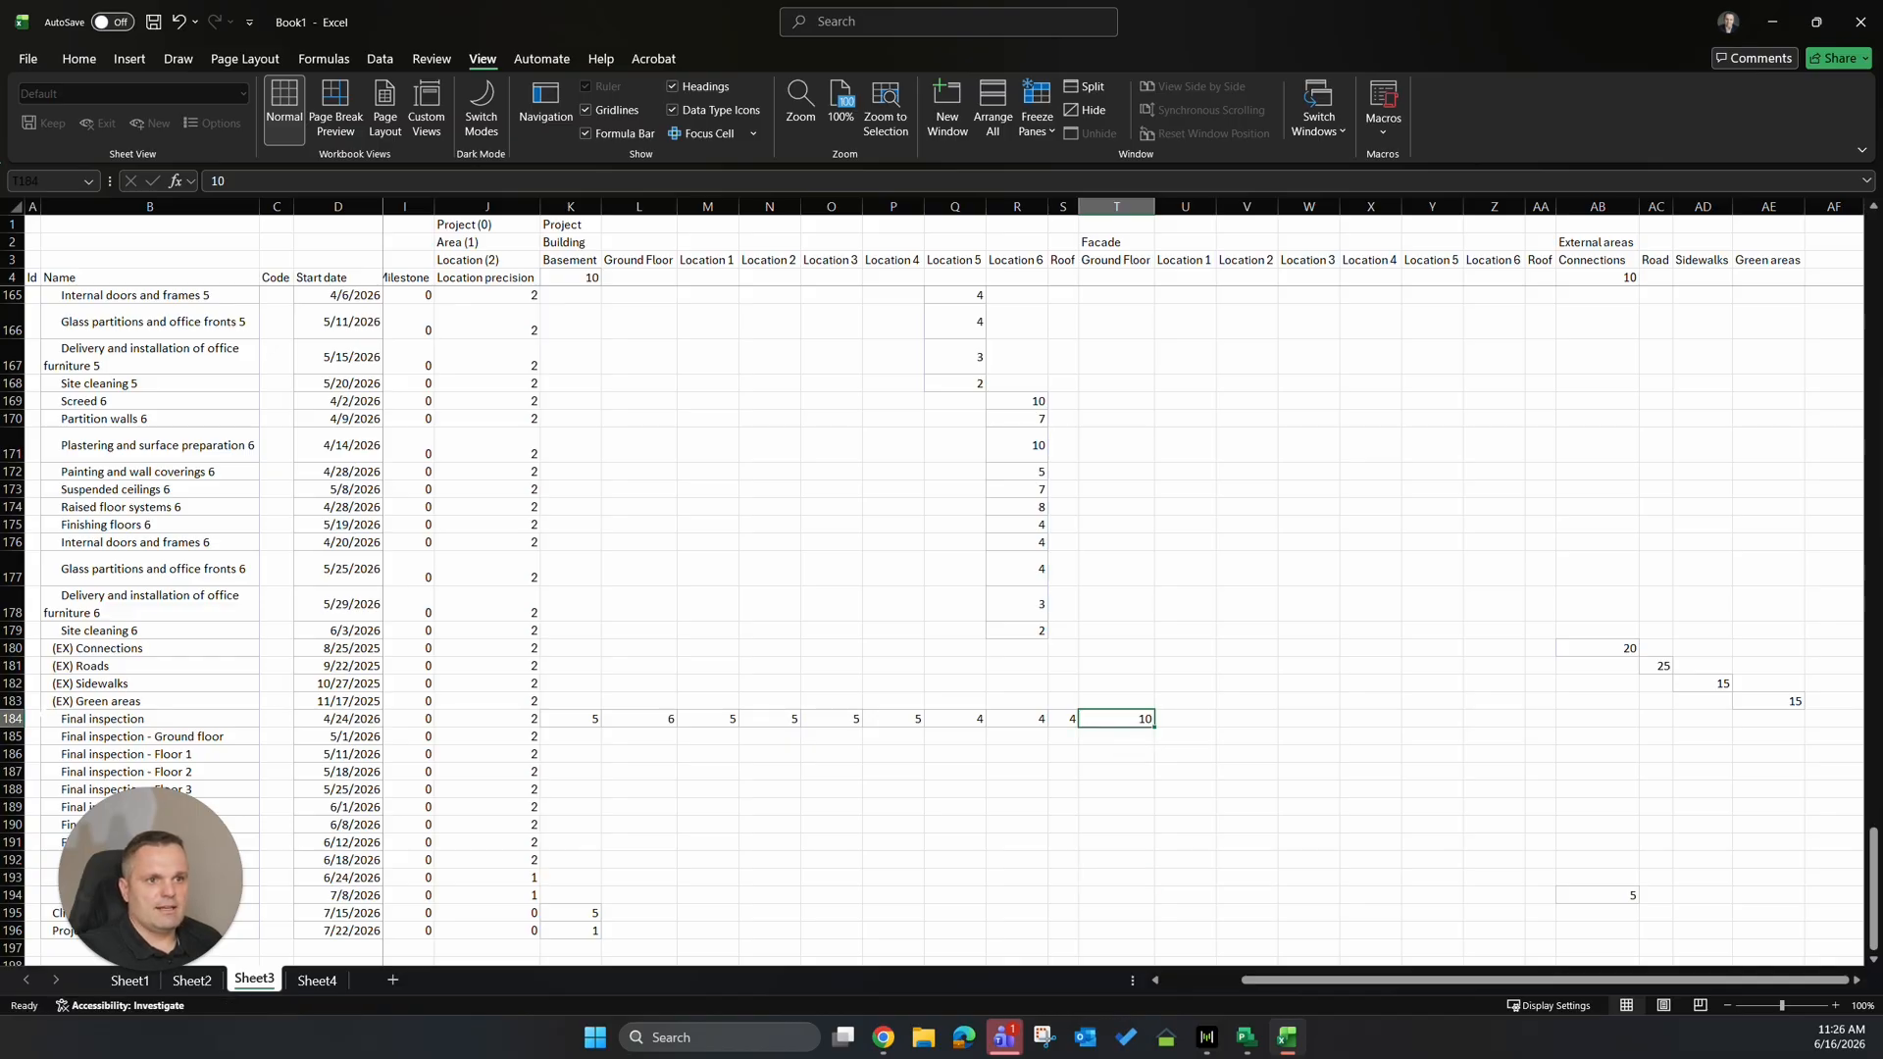
pyautogui.click(14, 719)
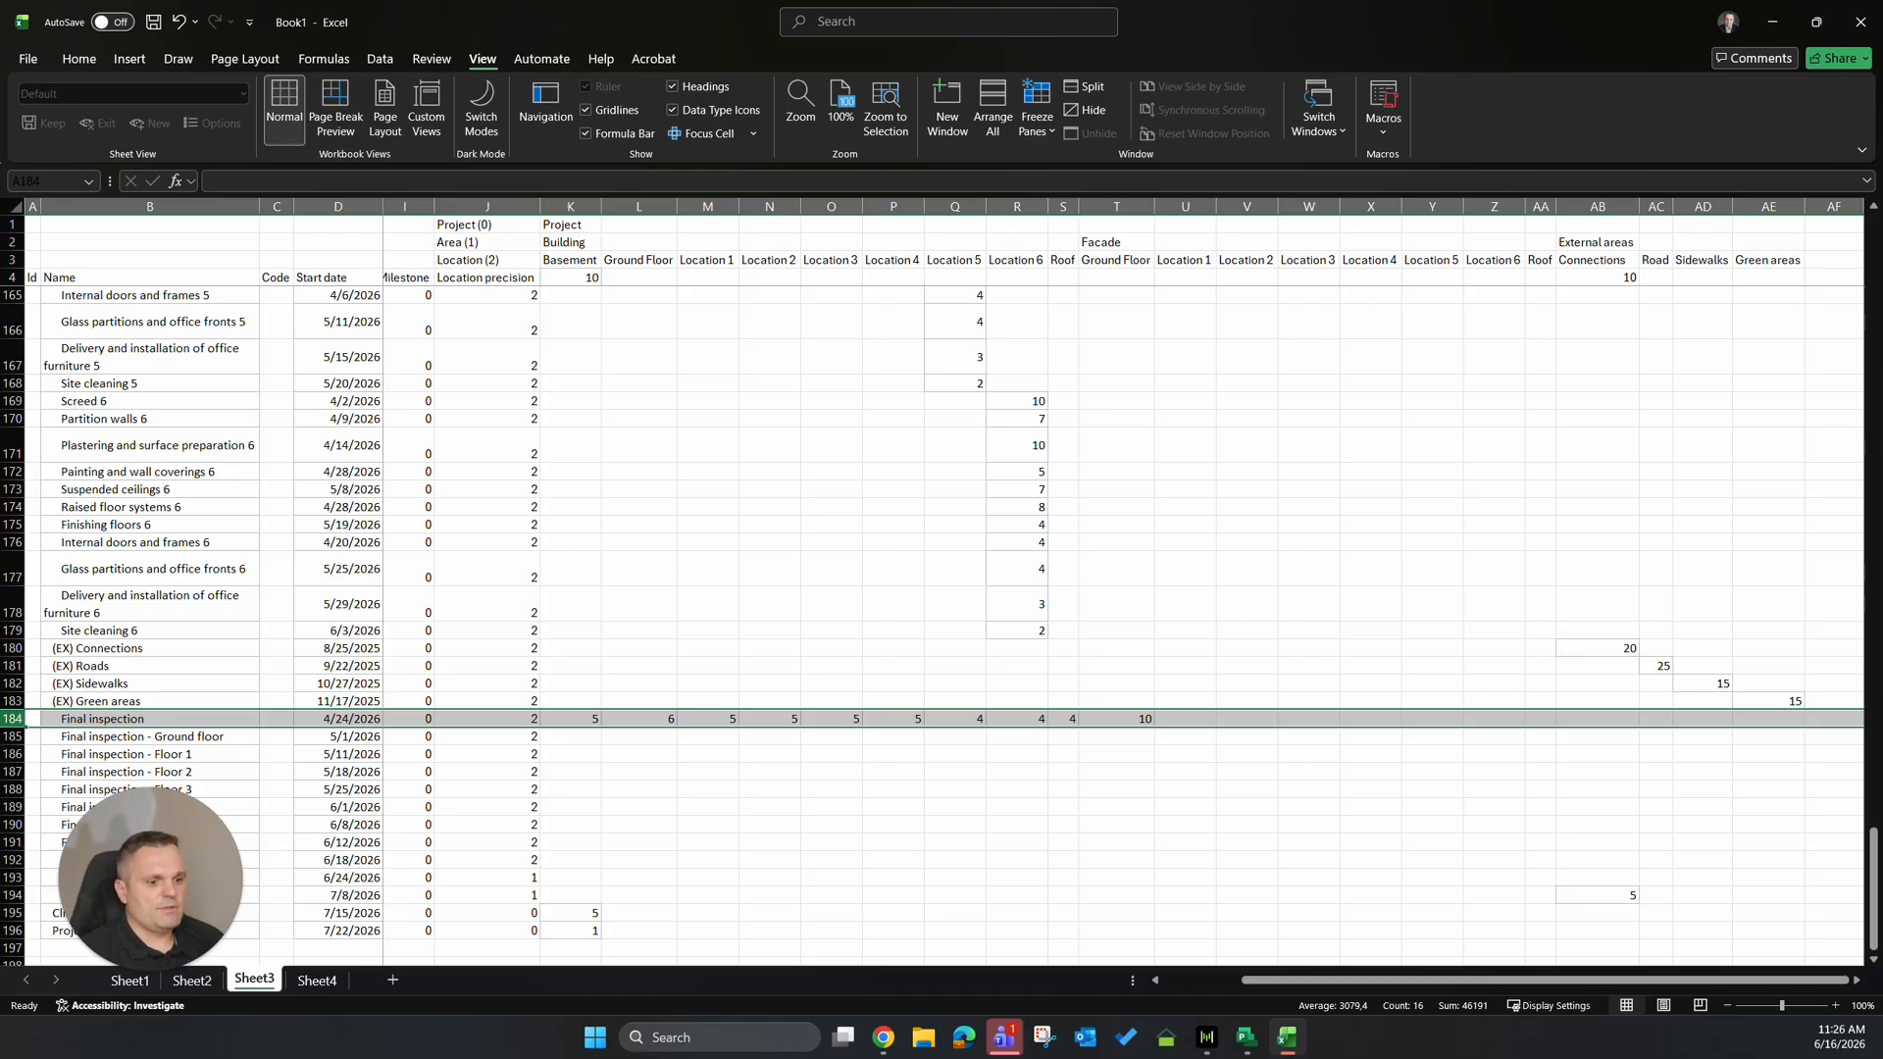
# Switch to Tactplan, examine the Flowline at day level around March 2026, and return to Excel.
pyautogui.hotkey('alt', 'Tab')
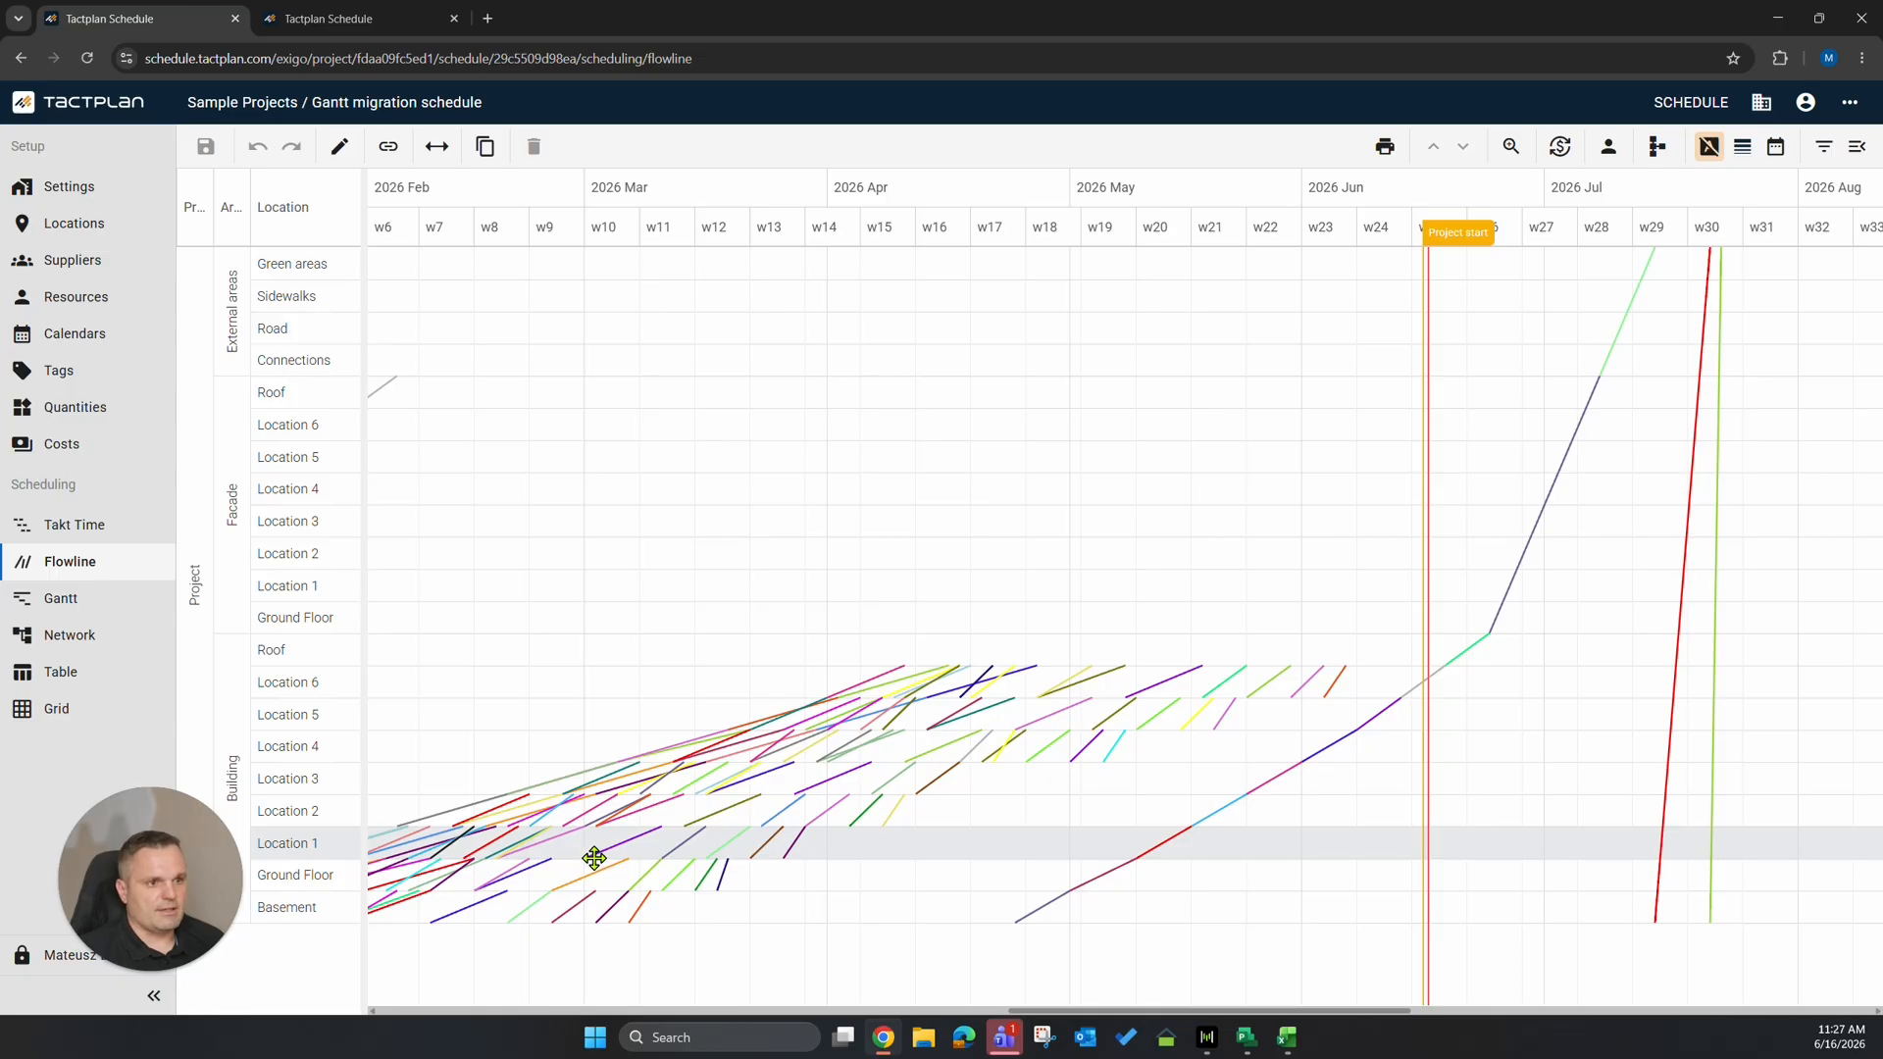
pyautogui.scroll(5, 592, 861)
pyautogui.scroll(3, 659, 834)
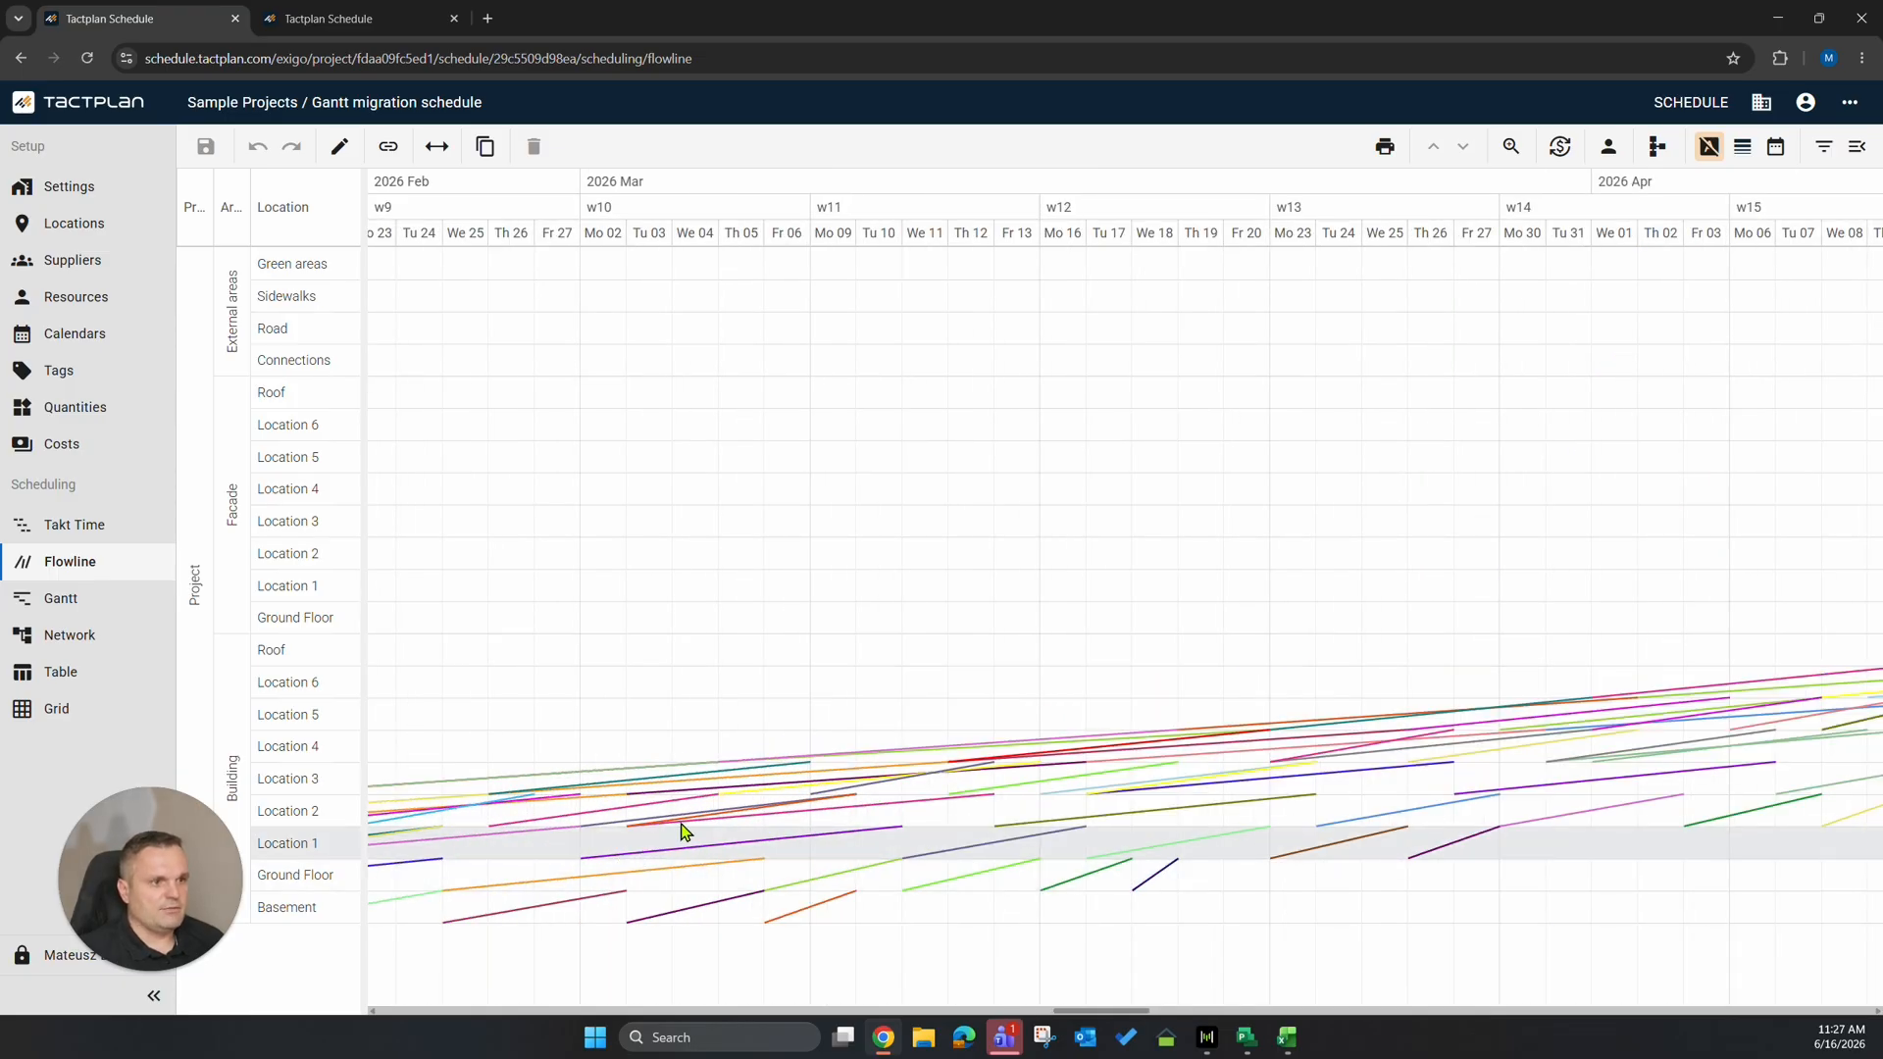
pyautogui.scroll(-2, 737, 843)
pyautogui.scroll(3, 870, 829)
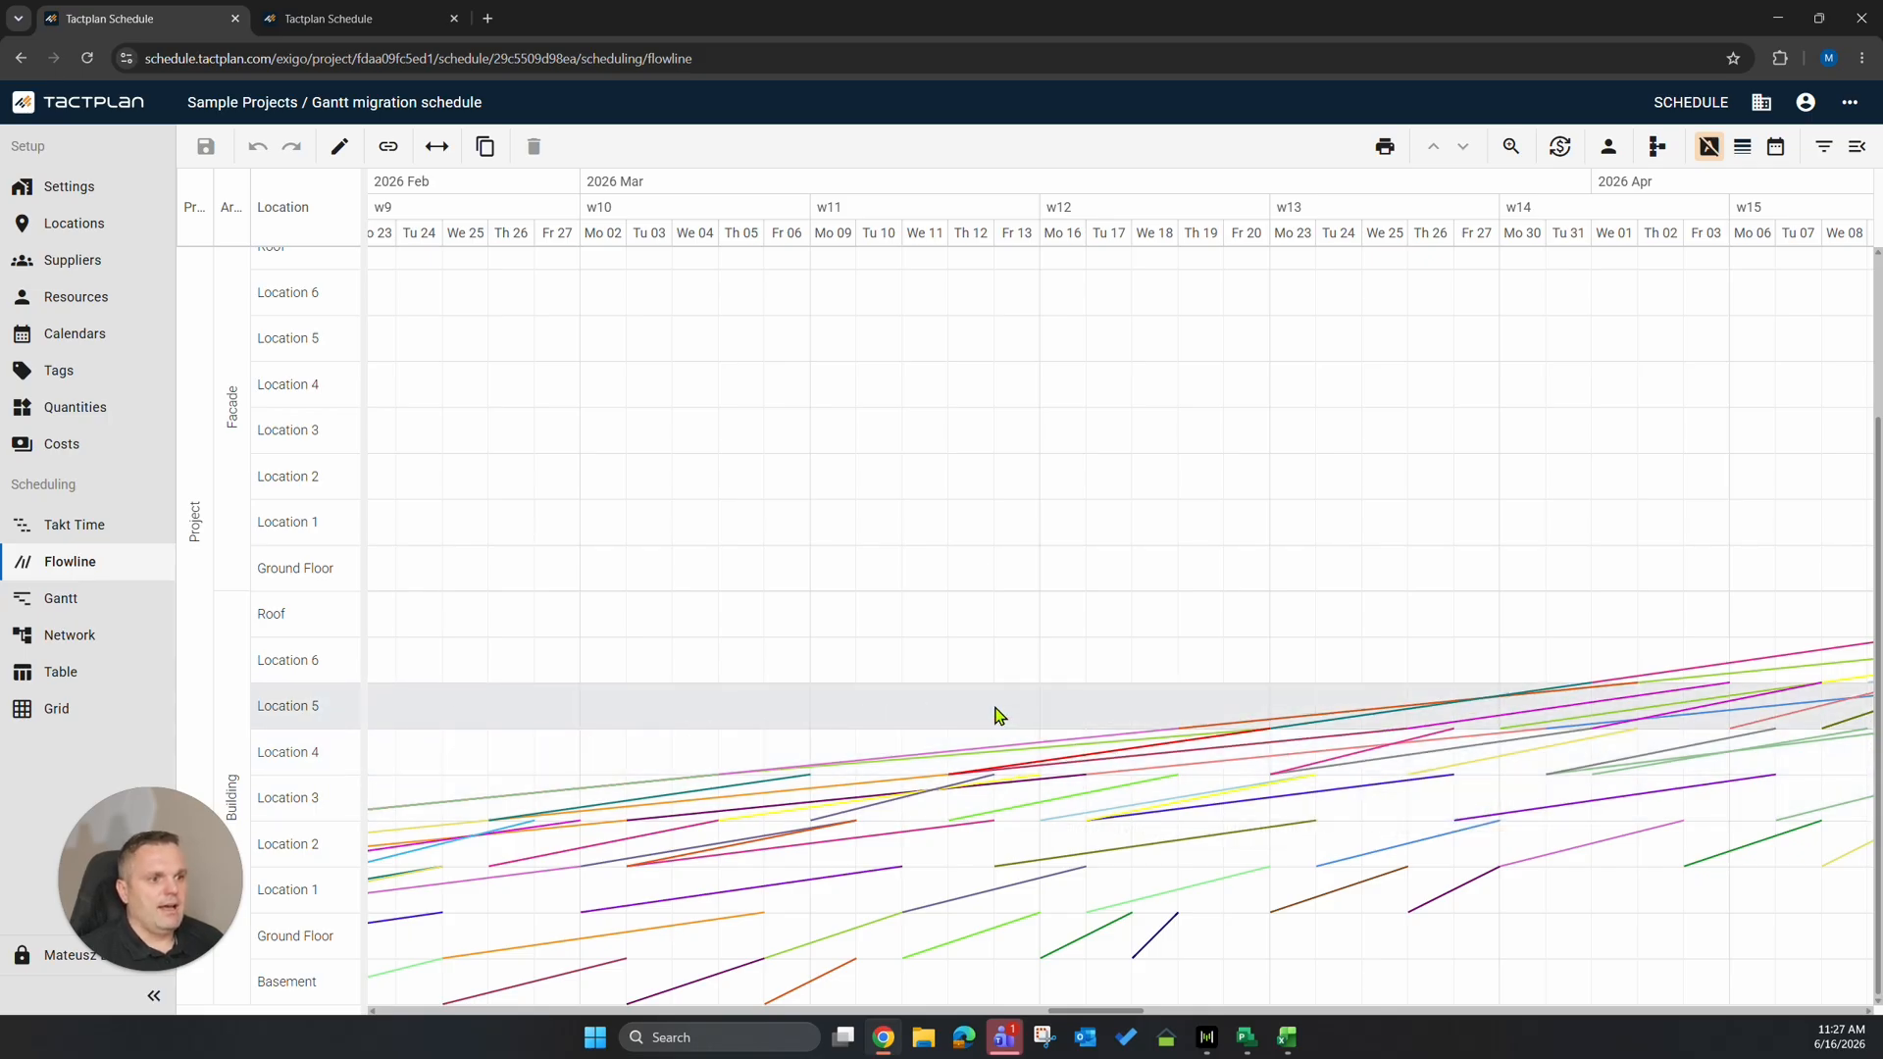
pyautogui.hotkey('alt', 'Tab')
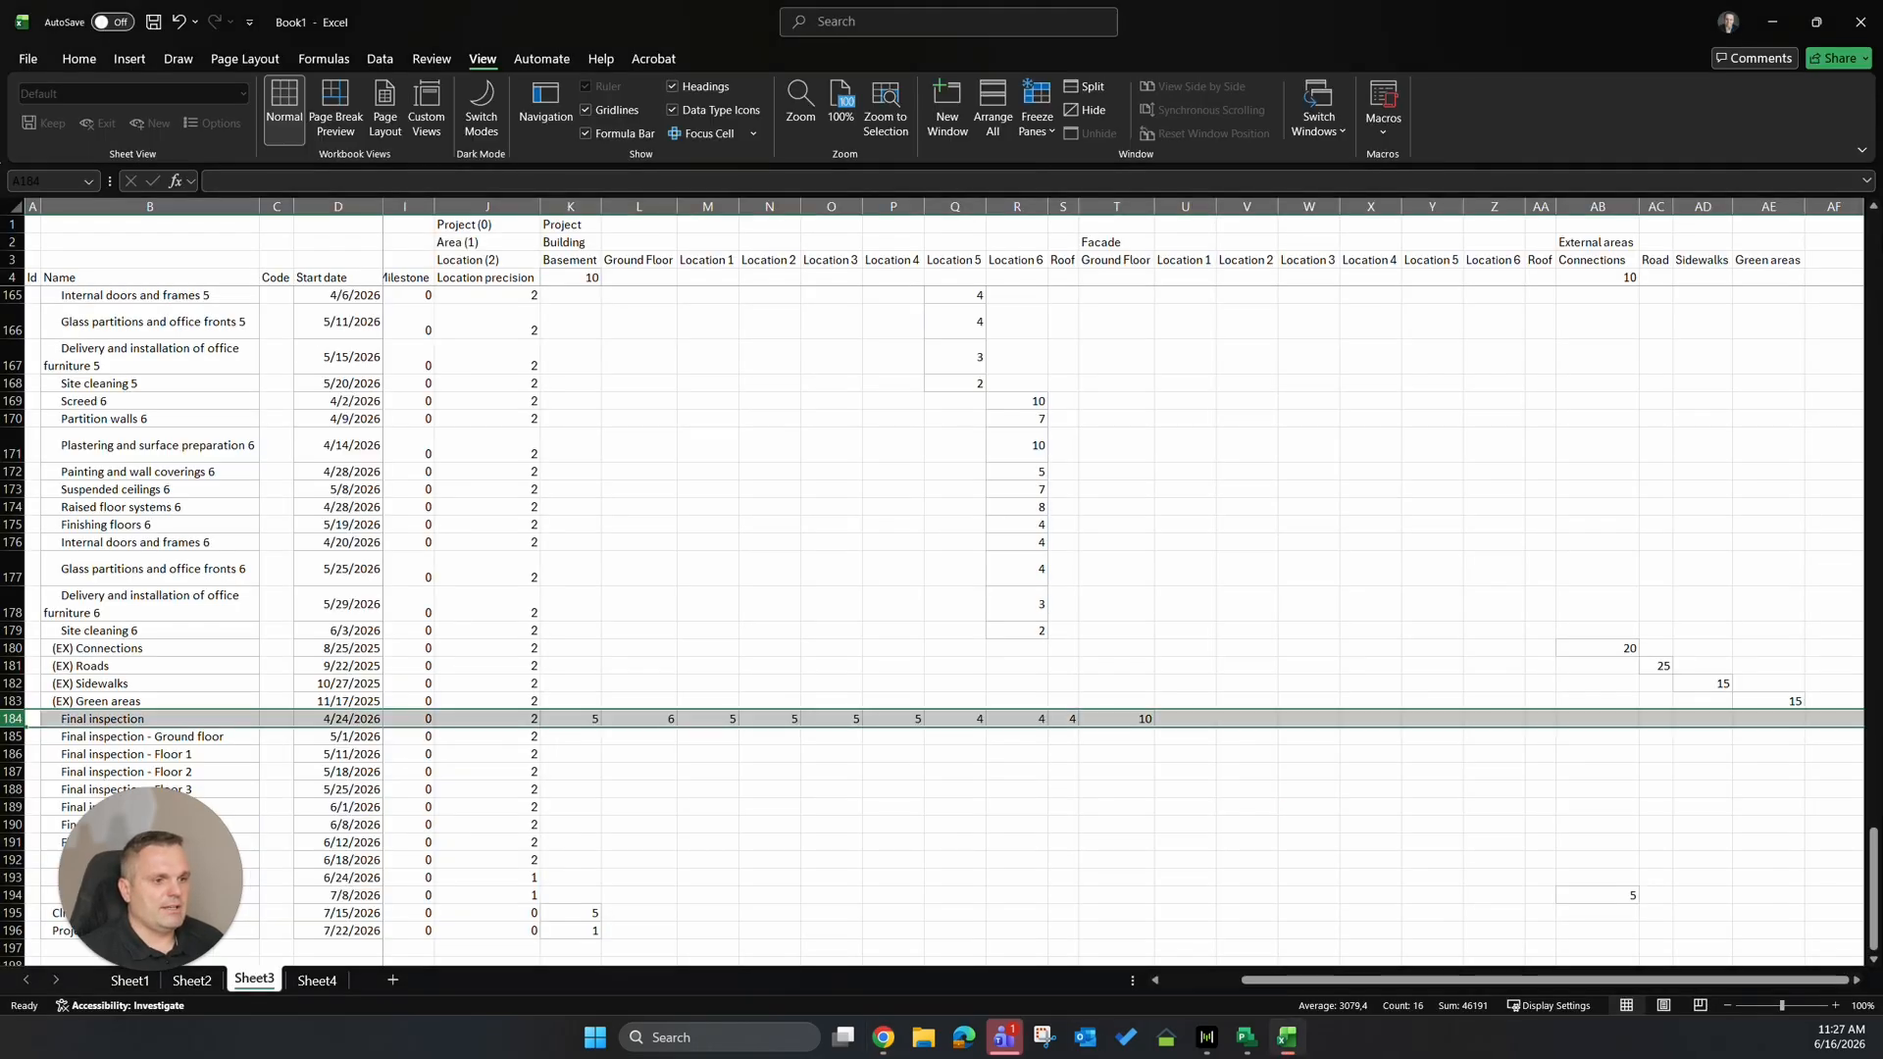